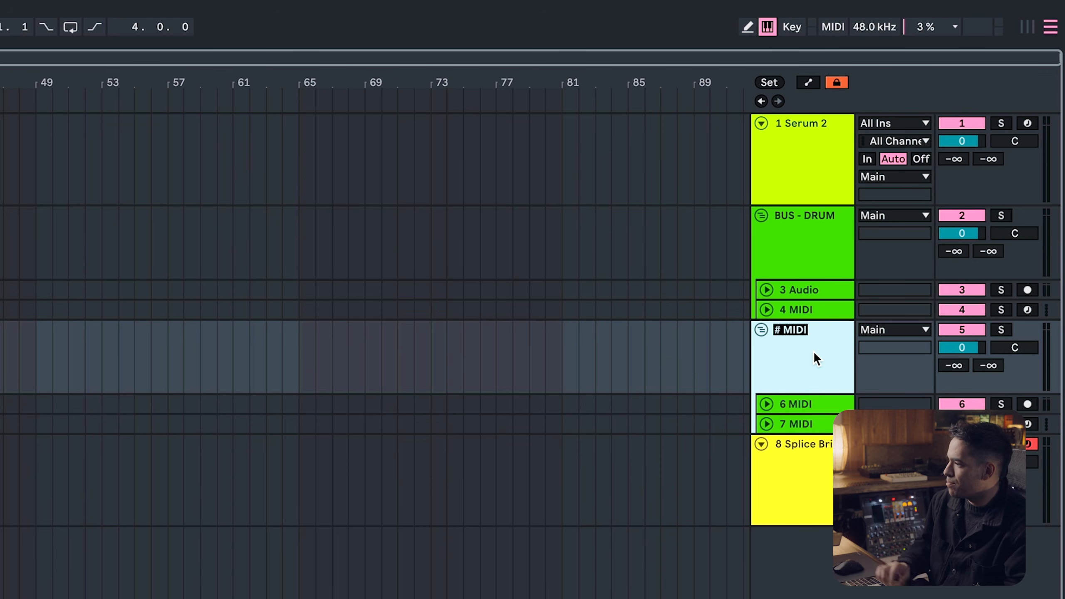
Name the second group track BUS - BASS and add a duplicate of it named BUS - SYNTHS
type("BUS - BASS")
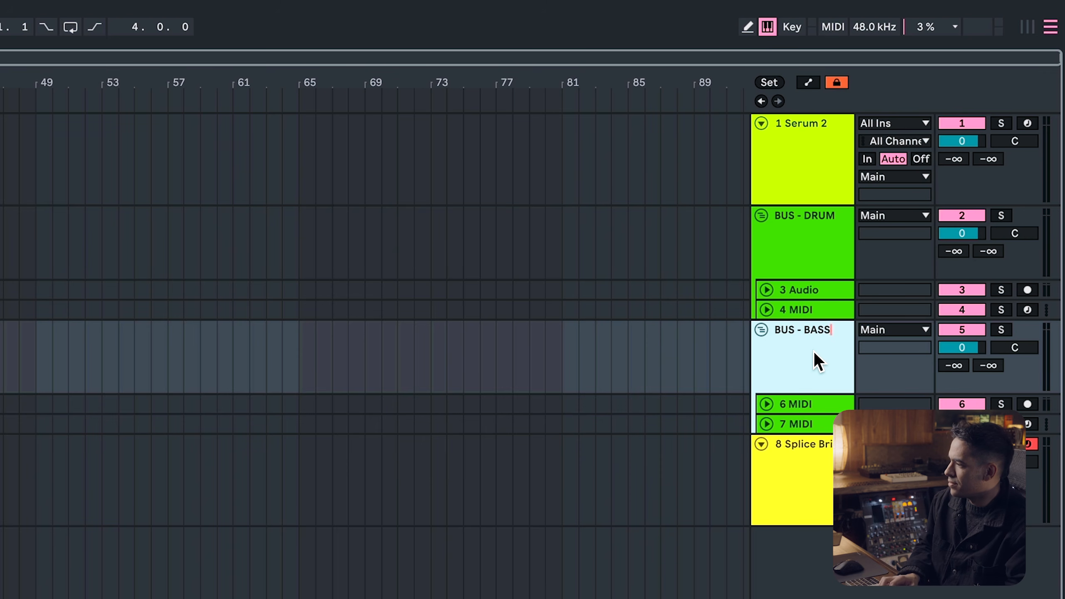
key("Return")
key("super+d")
key("super+r")
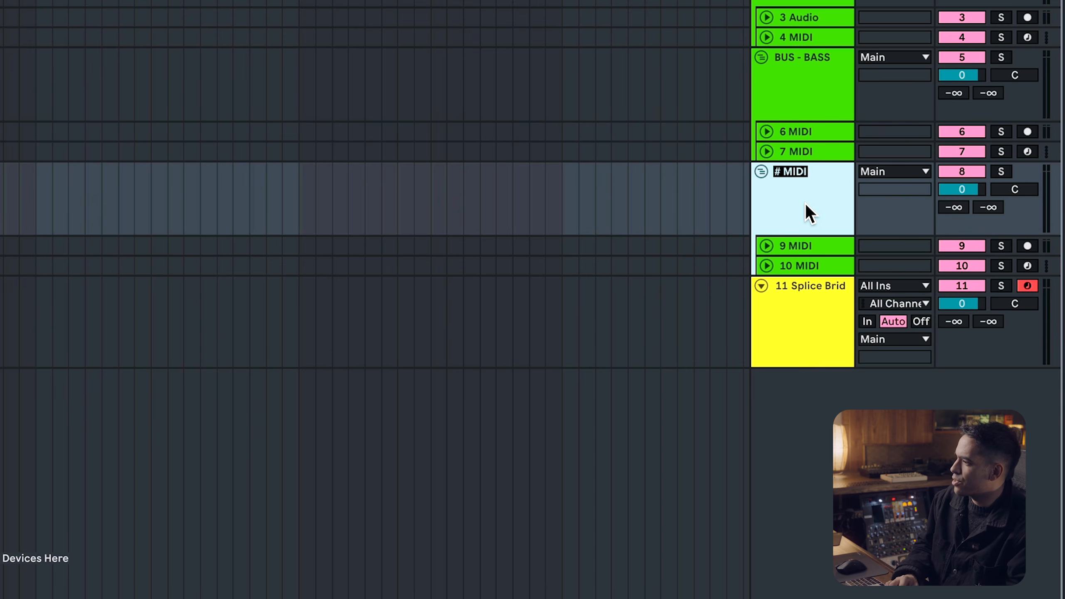
type("BUS - TY")
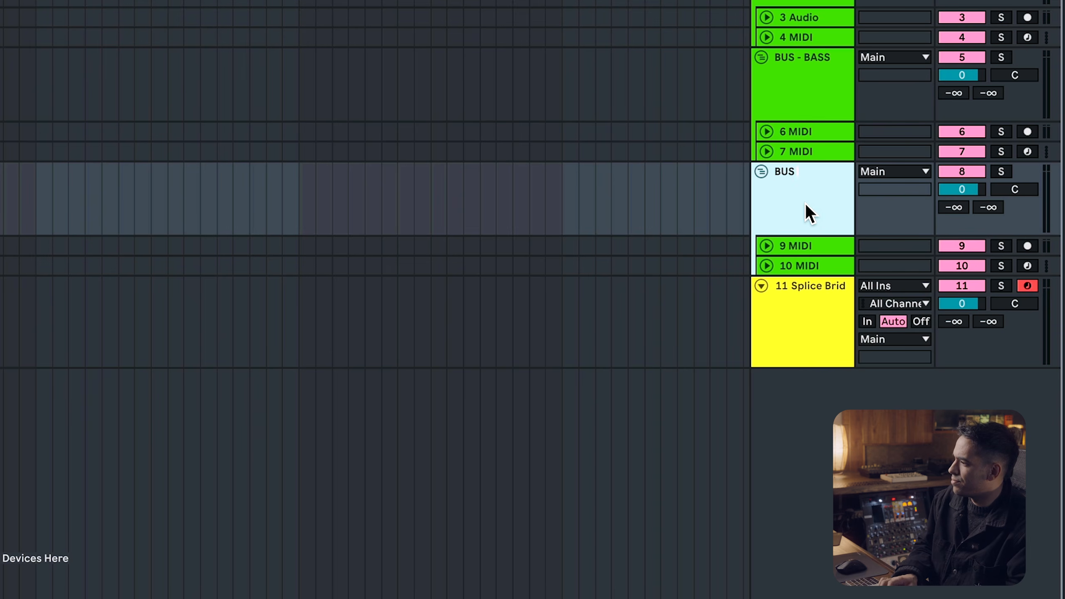
key("BackSpace")
type("SYNTHS")
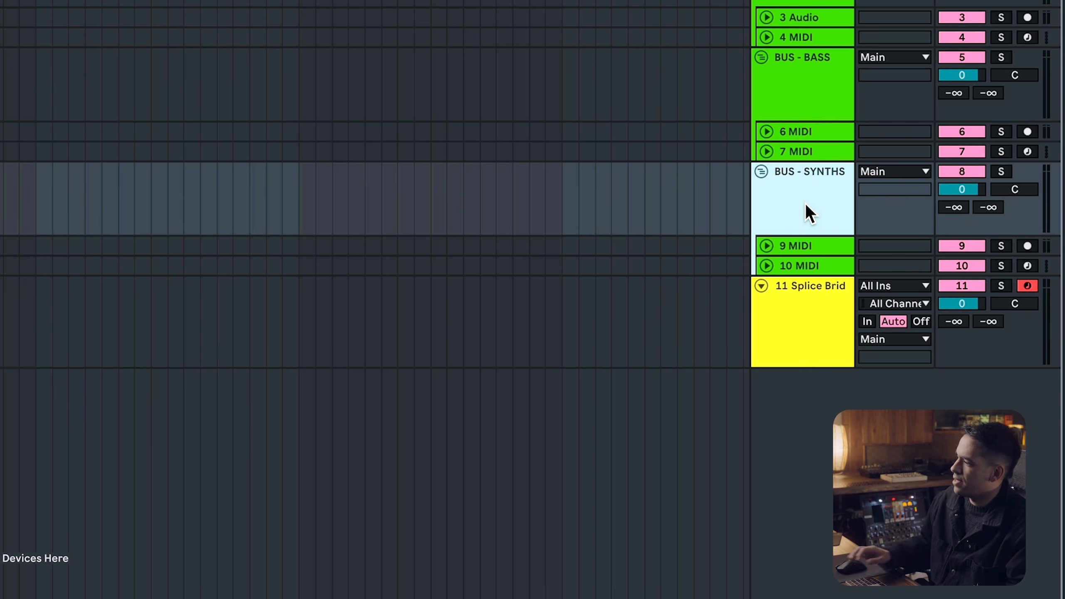
key("Return")
Duplicate the BUS - SYNTHS group and rename the copy BUS - TOPS
key("super+d")
left_click(809, 301)
key("super+r")
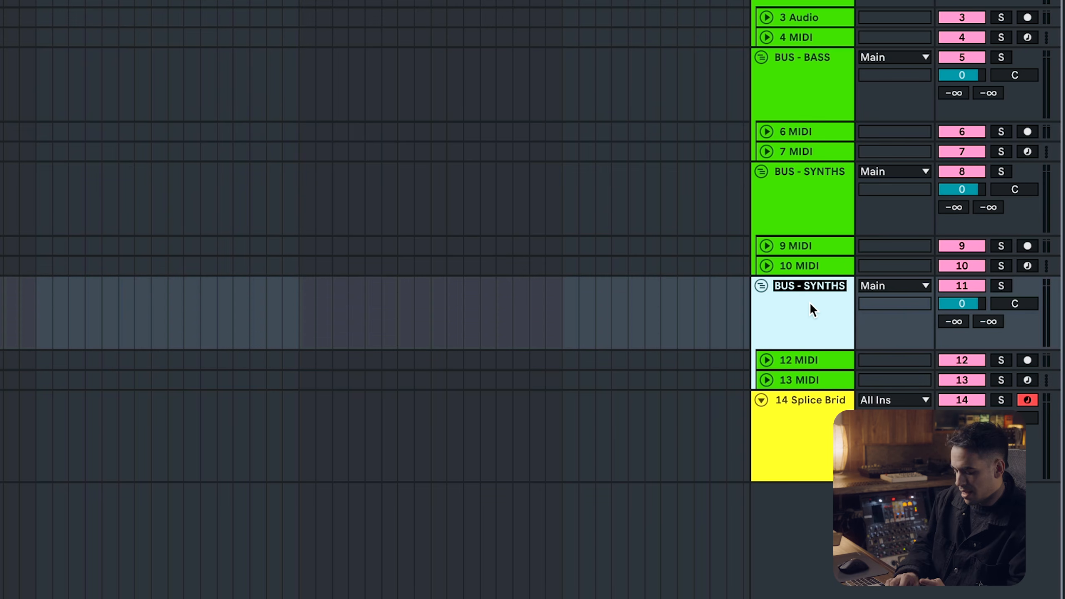
key("BackSpace")
type("BUS - TOPS")
key("Return")
Duplicate the BUS - TOPS group and rename the copy BUS - FX
key("super+d")
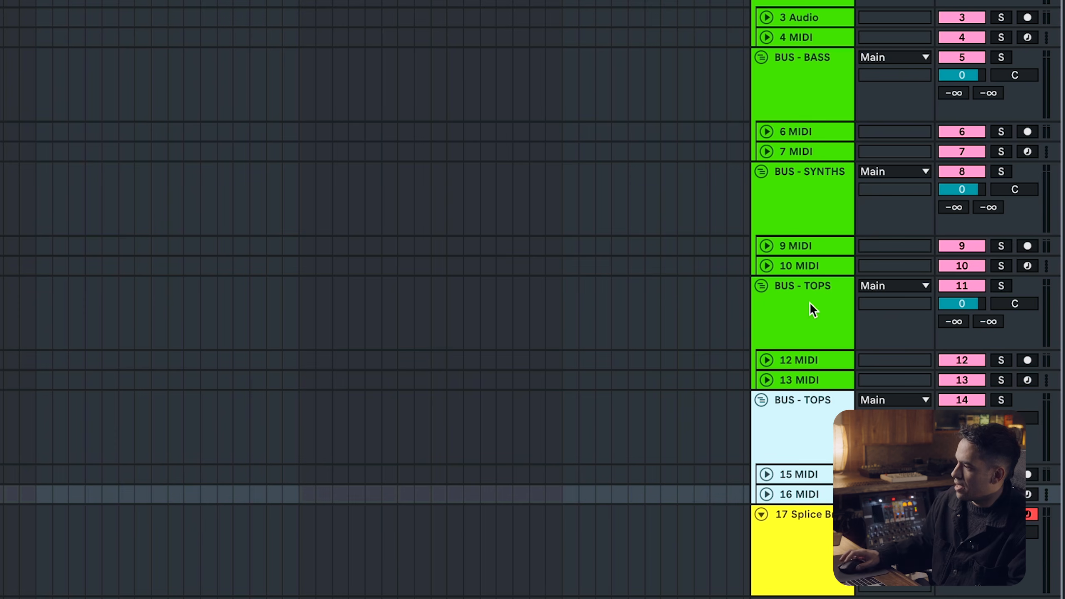
left_click(820, 419)
key("super+r")
type("BUS - FX")
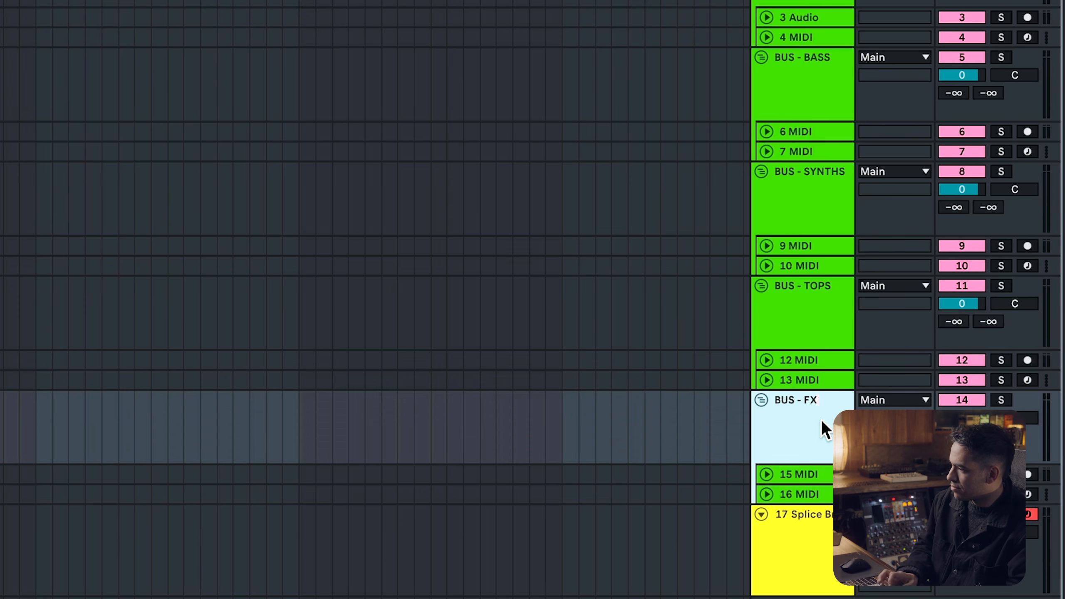
key("Return")
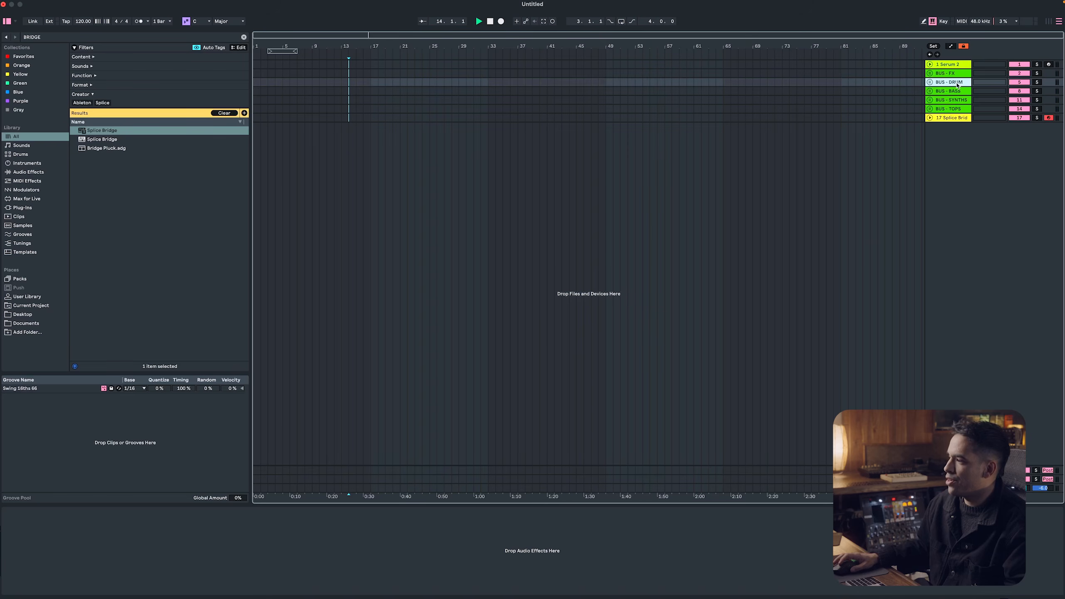
Color the BUS - DRUM group yellow and assign that color to its grouped tracks and clips
right_click(954, 84)
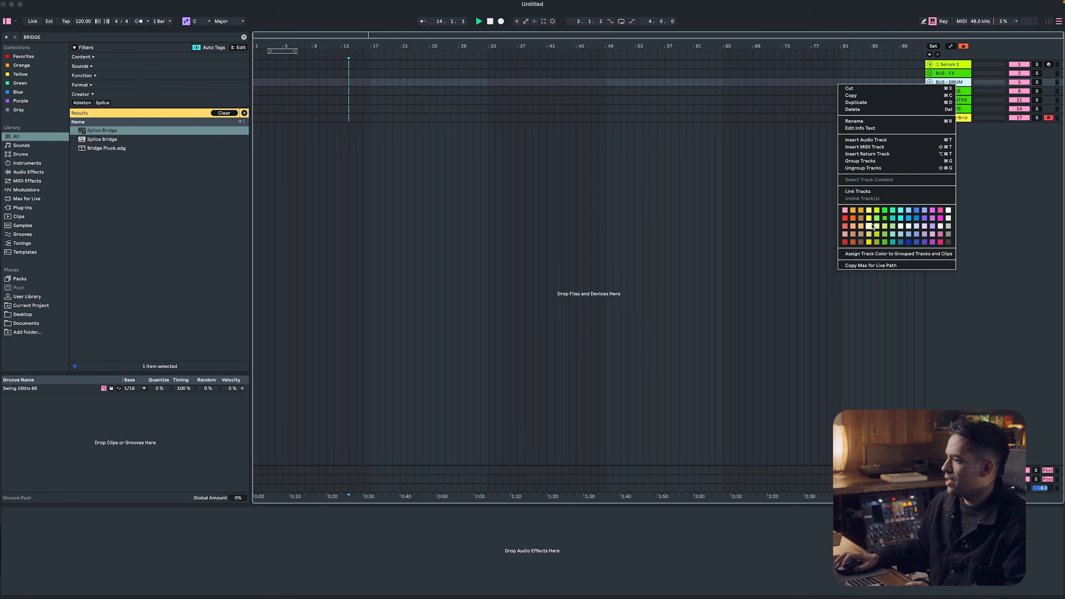
left_click(872, 219)
right_click(950, 84)
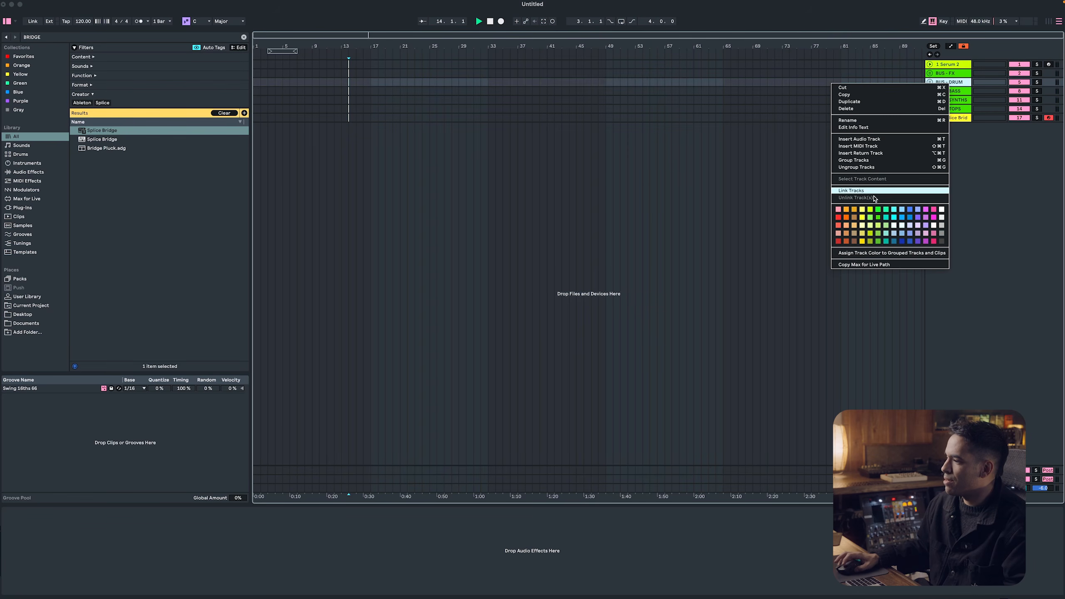
left_click(863, 220)
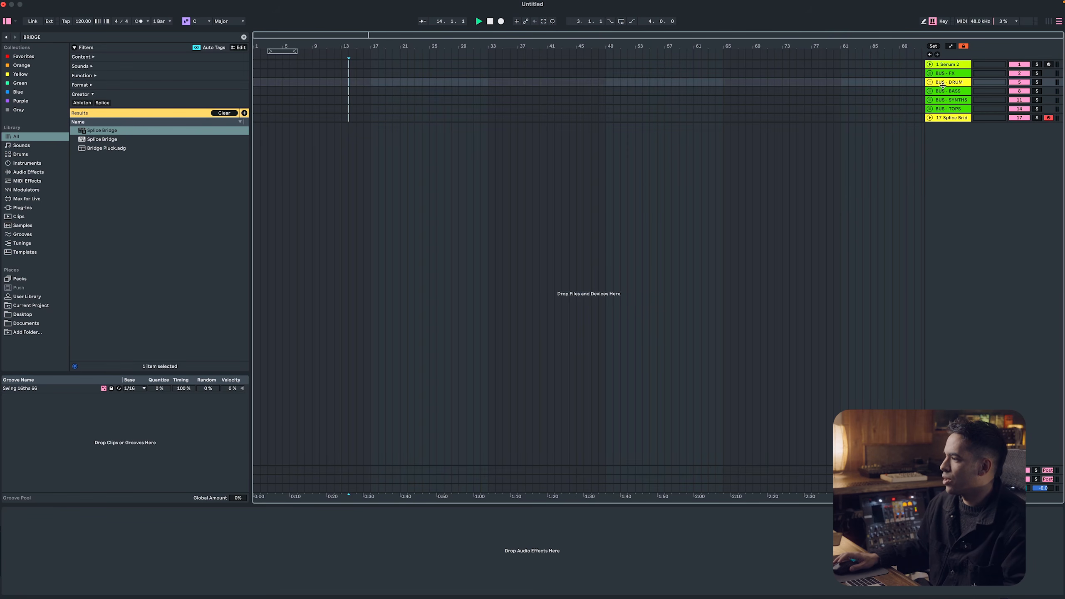
right_click(943, 86)
left_click(1009, 252)
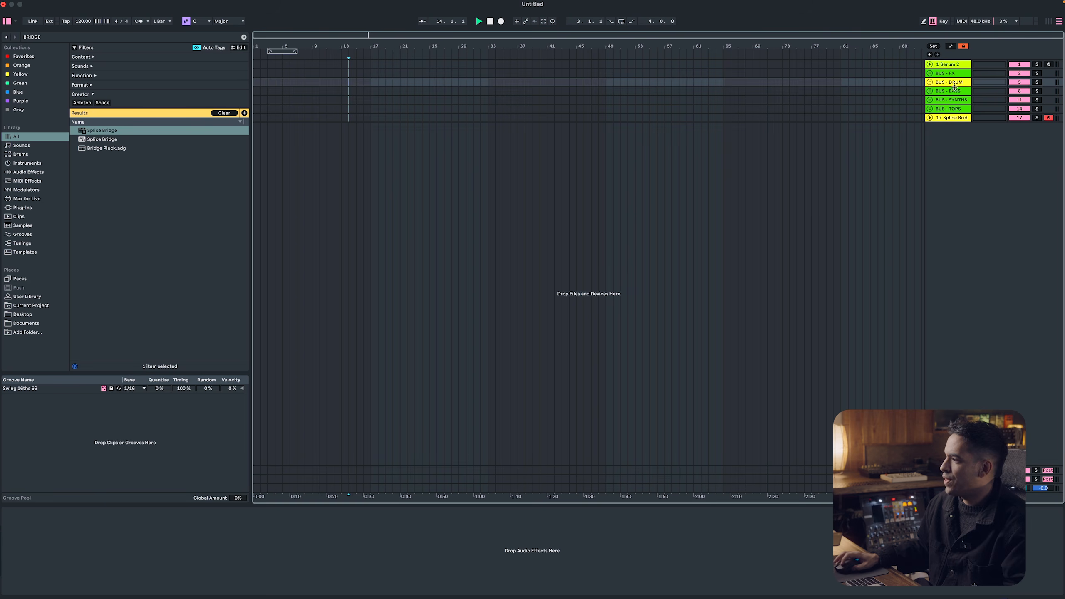
Color the BUS - BASS group dark blue and assign that color to its grouped tracks and clips
right_click(955, 89)
left_click(906, 252)
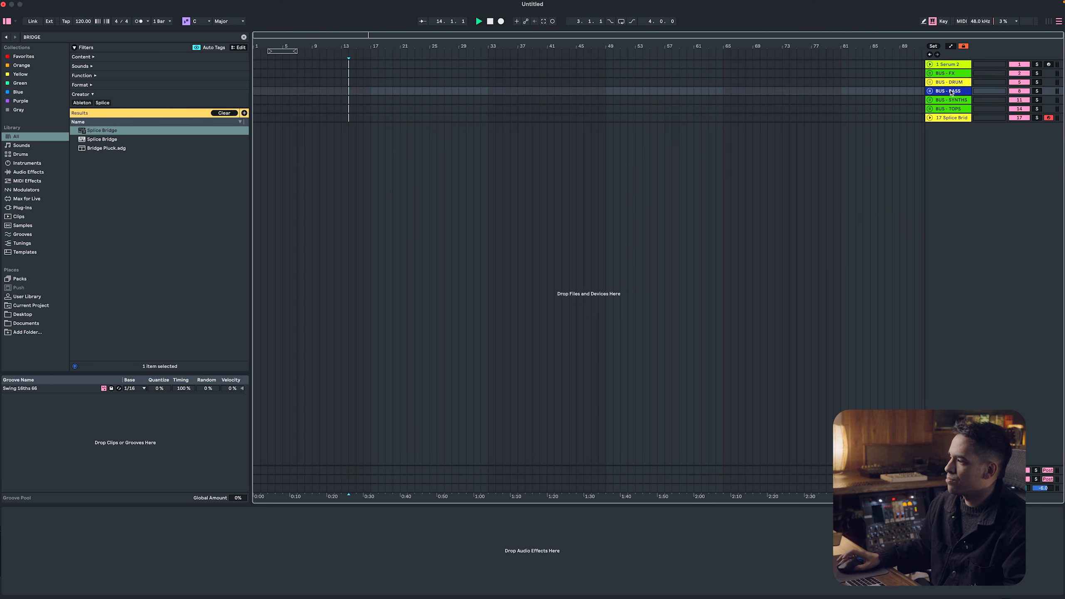
right_click(950, 93)
left_click(888, 260)
Color the BUS - SYNTHS group teal and assign that color to its grouped tracks and clips
right_click(950, 101)
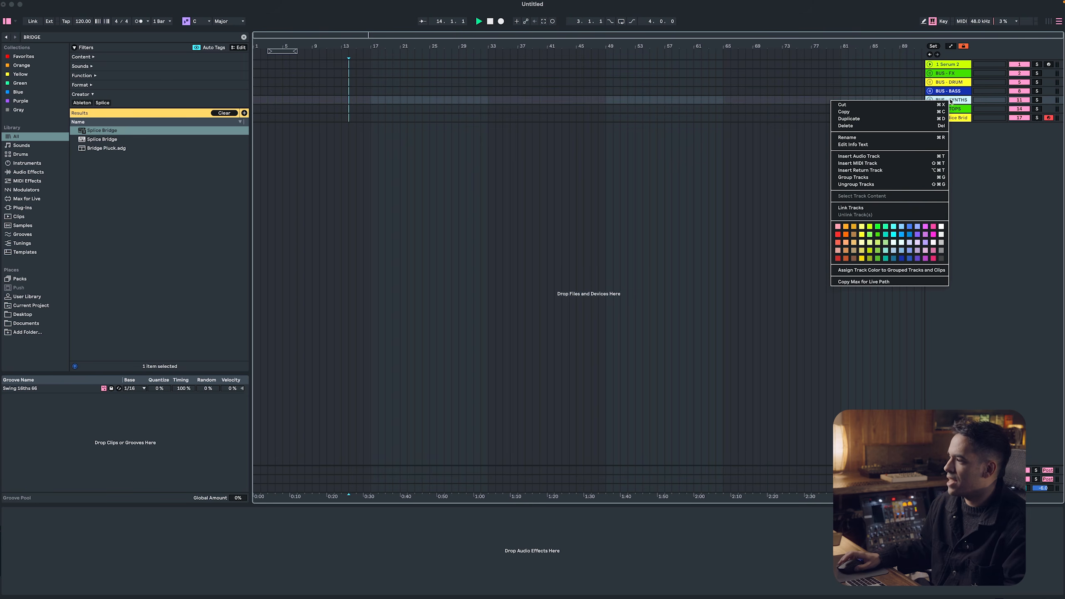
left_click(890, 257)
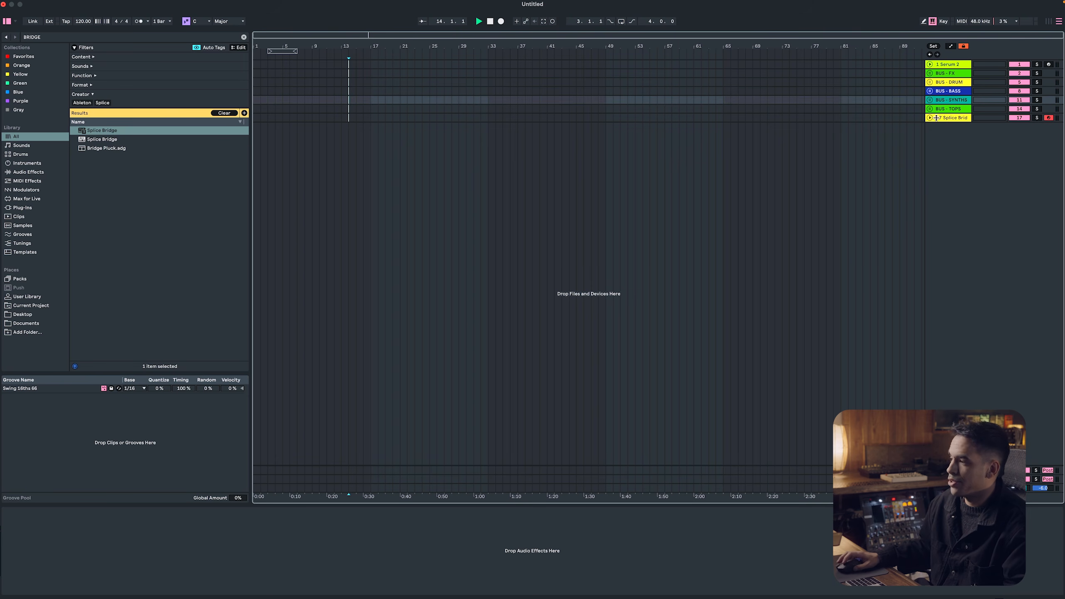
right_click(945, 102)
left_click(991, 271)
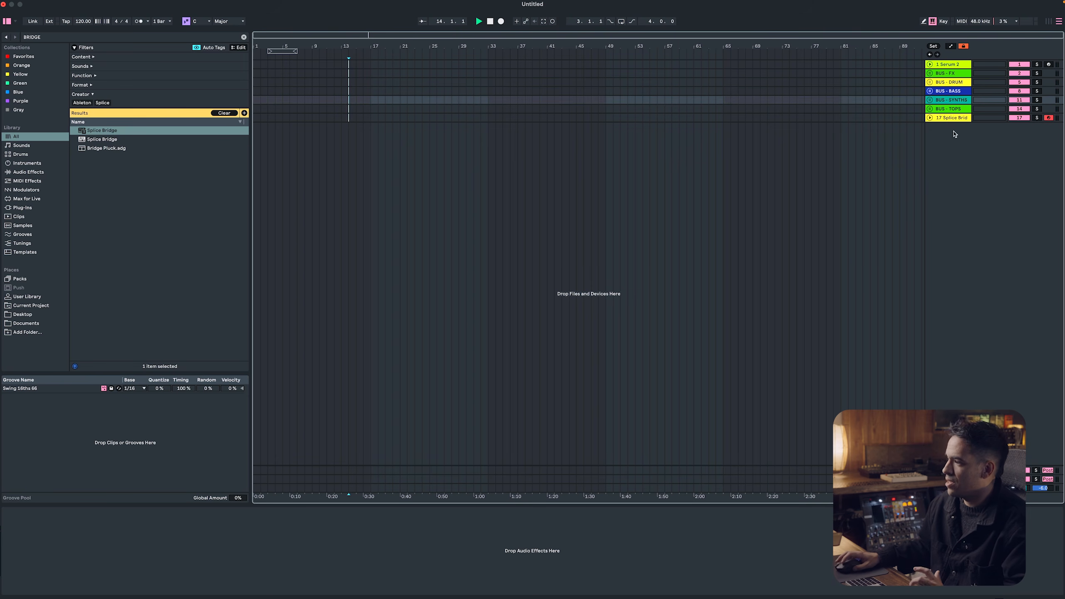
Color the BUS - TOPS group and its contents yellow, and move the group directly below BUS - DRUM
right_click(953, 112)
left_click(866, 247)
right_click(958, 112)
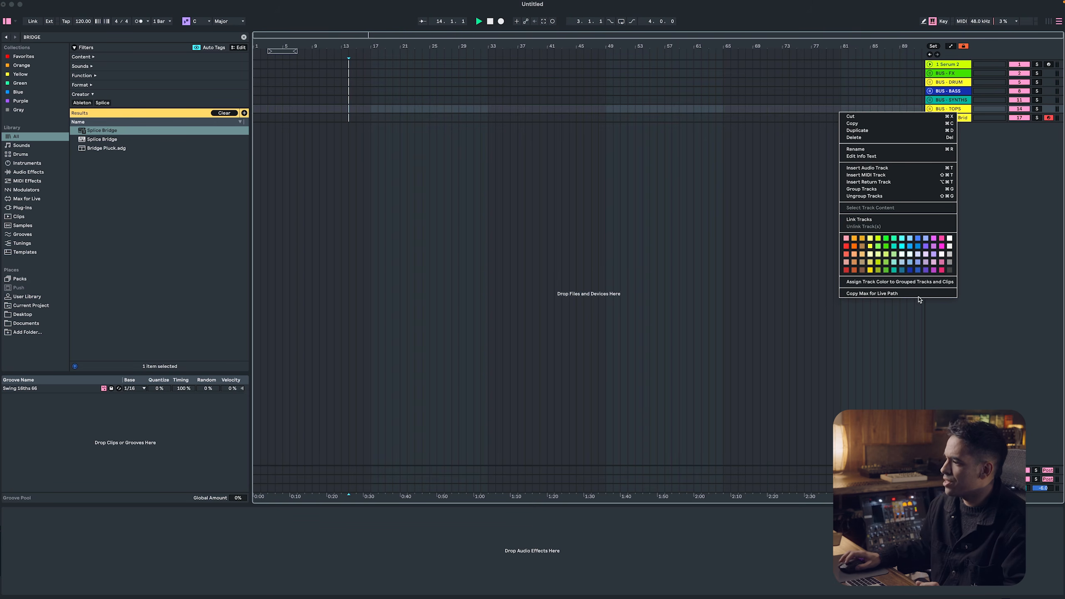
left_click(917, 282)
left_click_drag(954, 110, 954, 92)
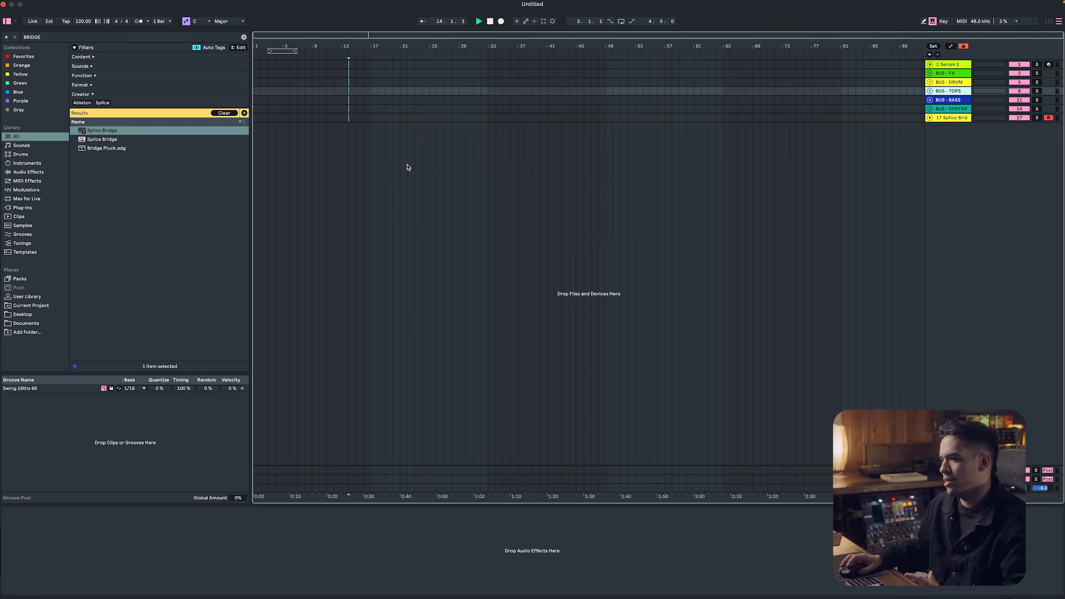
Extend the arrangement loop so it starts at bar 1 and spans 172 bars
left_click_drag(285, 50, 880, 103)
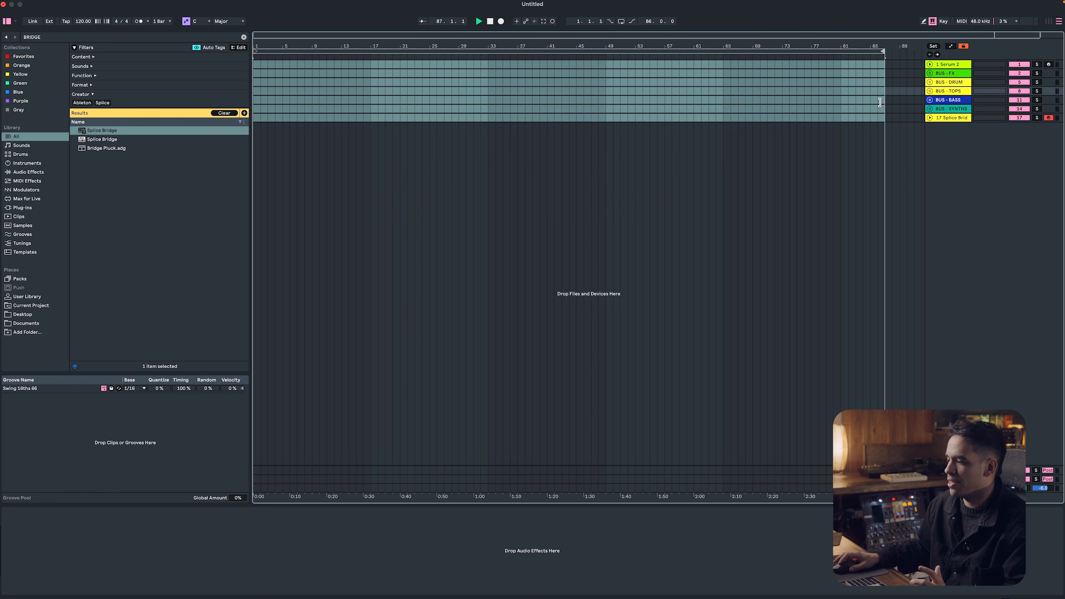
left_click_drag(351, 55, 351, 52)
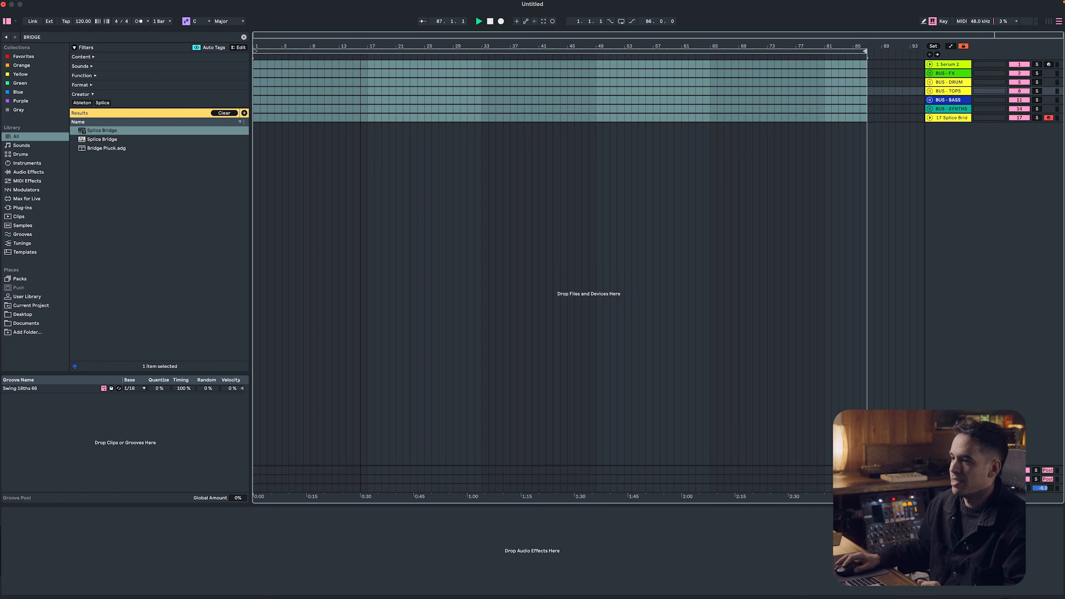
left_click_drag(795, 110, 924, 119)
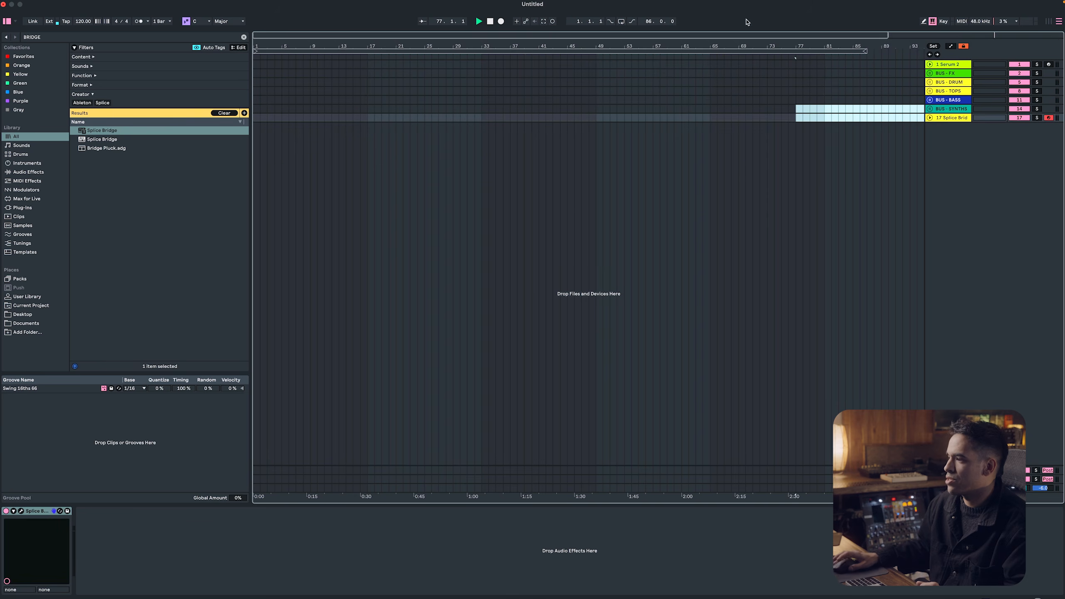
double_click(479, 35)
left_click_drag(857, 118, 1004, 135)
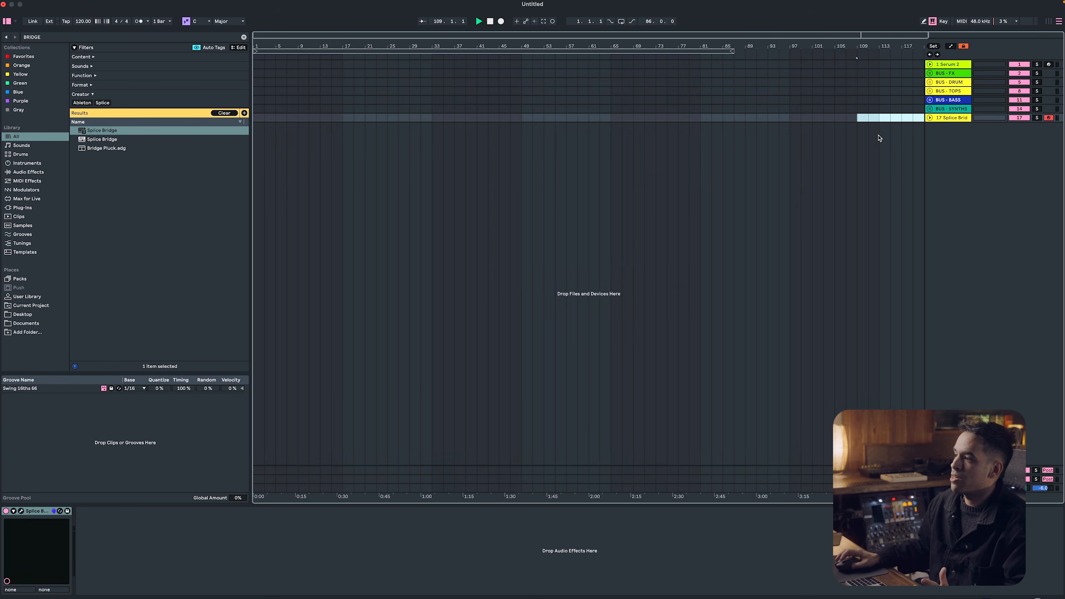
left_click_drag(770, 47, 684, 46)
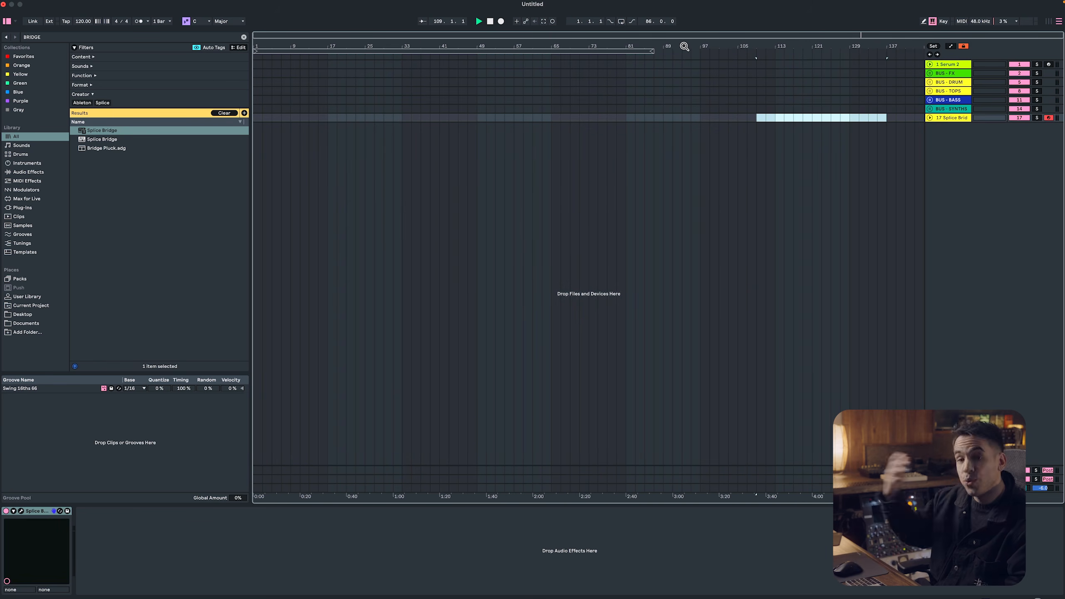
left_click_drag(829, 109, 909, 70)
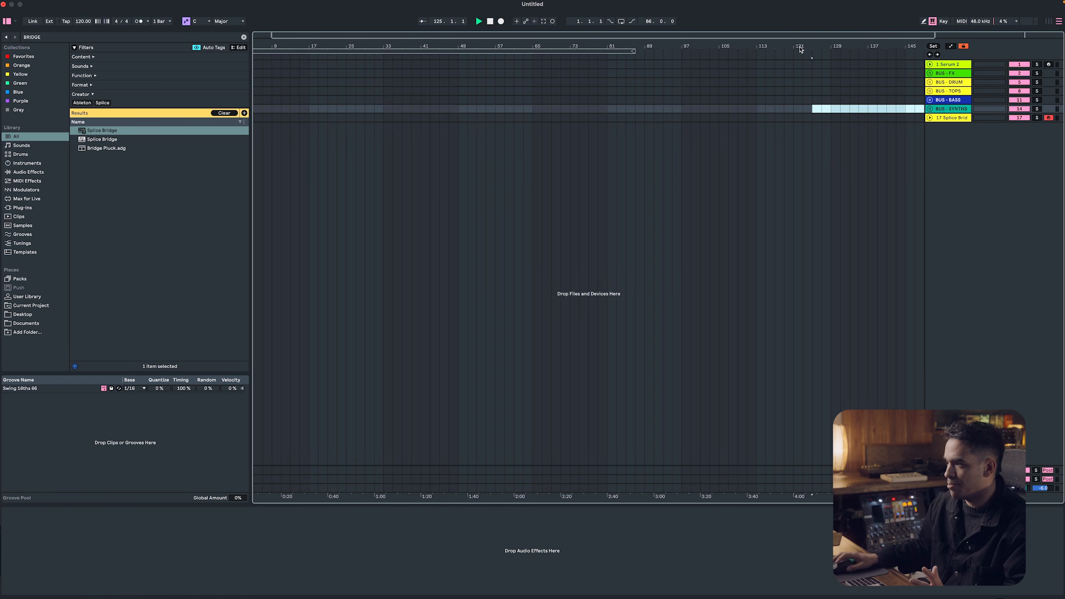
double_click(718, 39)
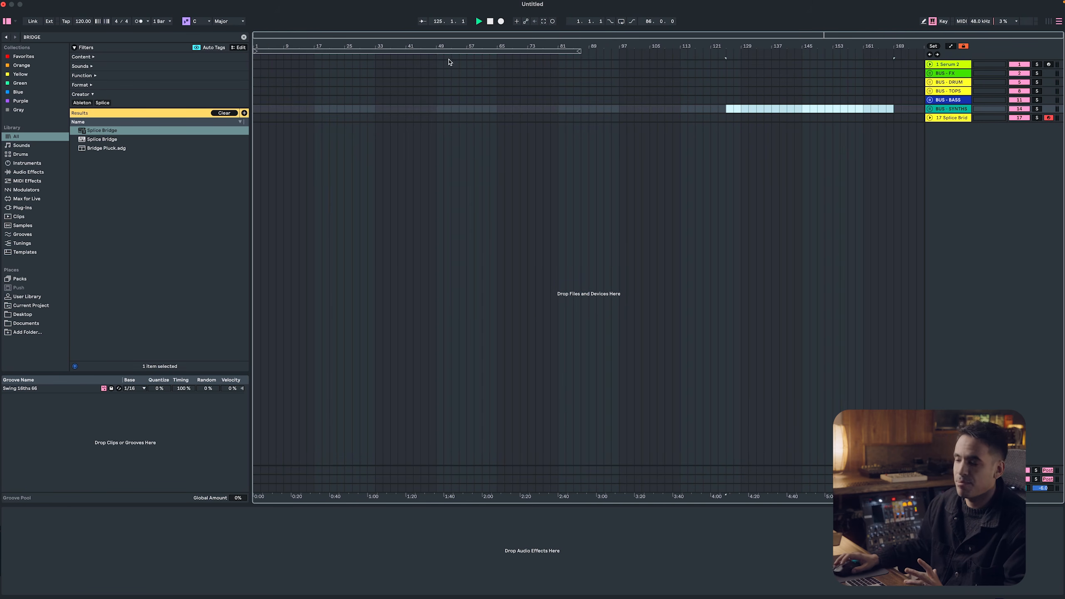
left_click(487, 102)
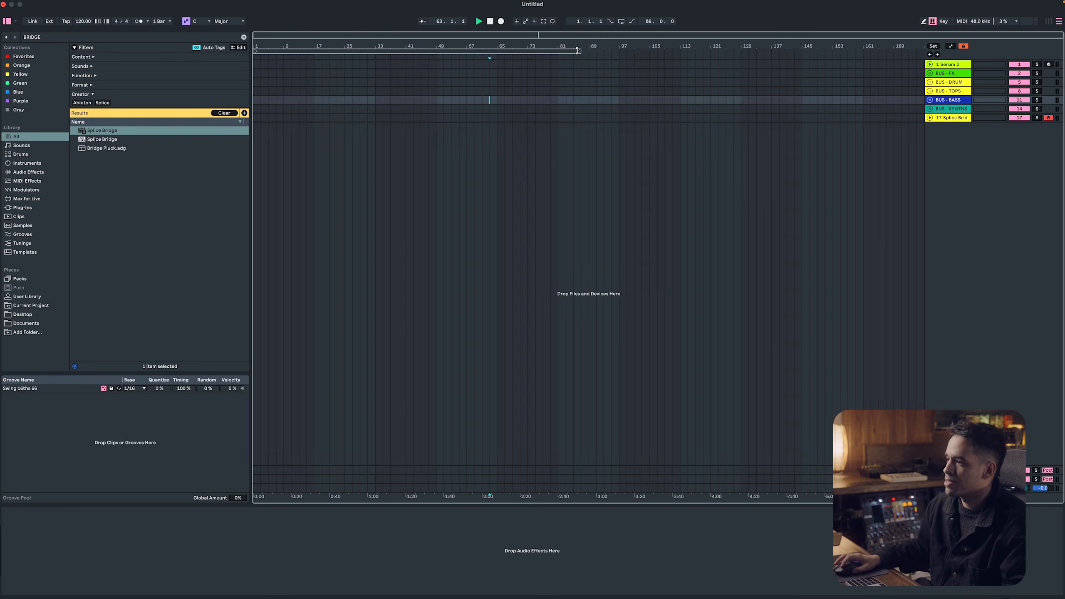
left_click_drag(578, 50, 905, 51)
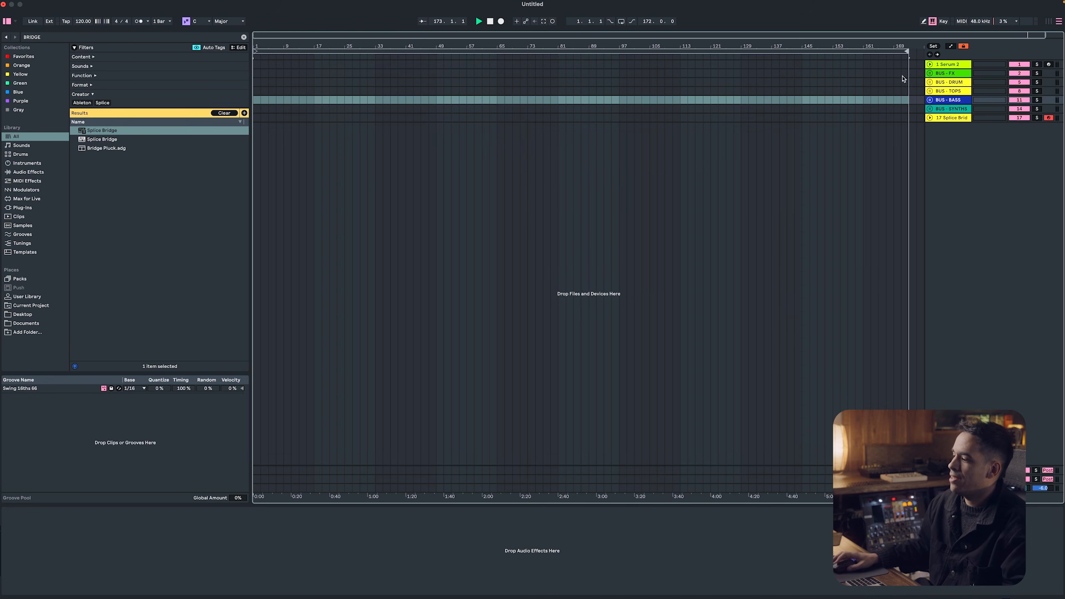
Add a locator named INTRO at bar 1 of the arrangement
left_click_drag(870, 100, 1040, 109)
left_click_drag(521, 47, 458, 47)
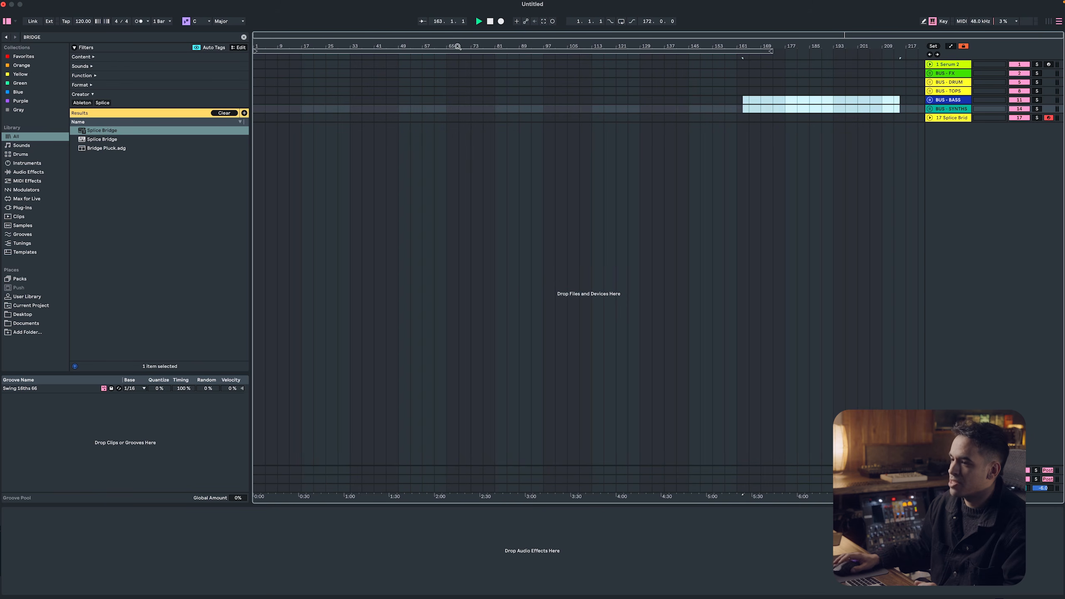
left_click(254, 57)
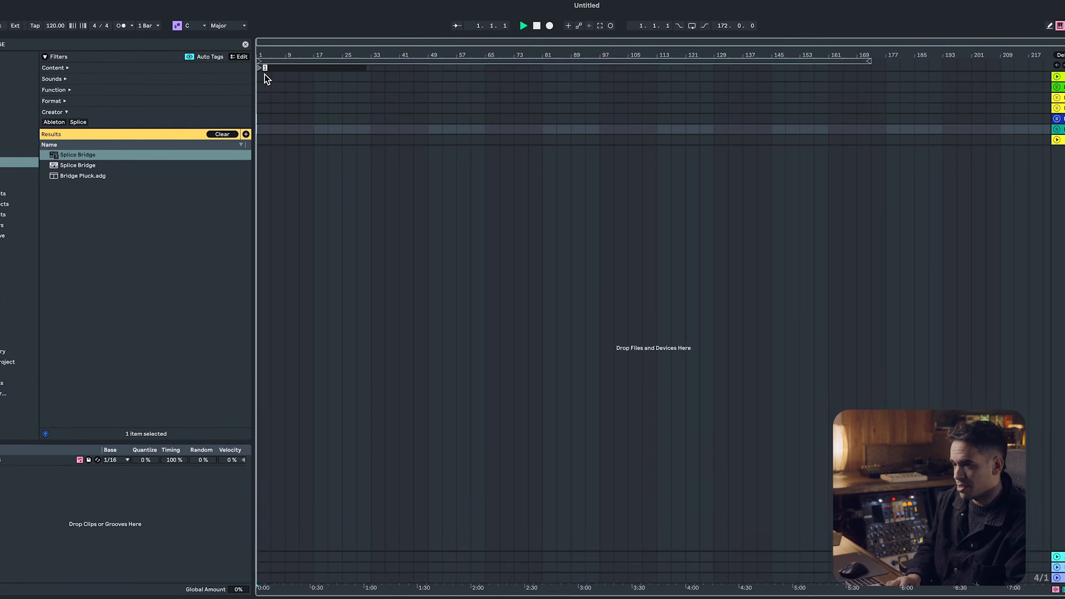
type("INTRO")
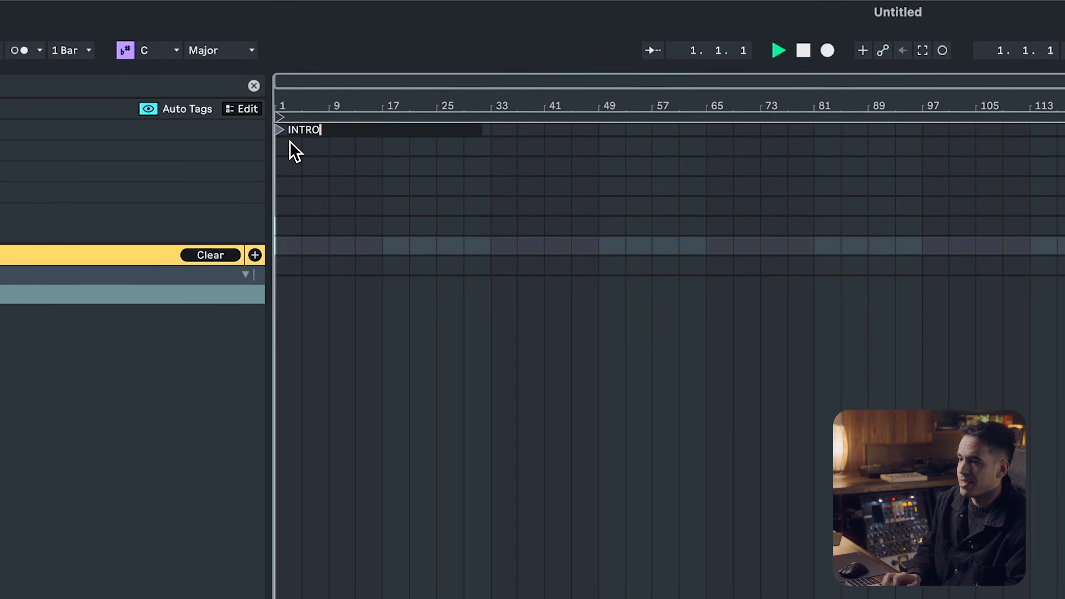
key("Return")
Add a locator named DROP at bar 17 of the arrangement
right_click(379, 124)
left_click(422, 177)
type("DROP")
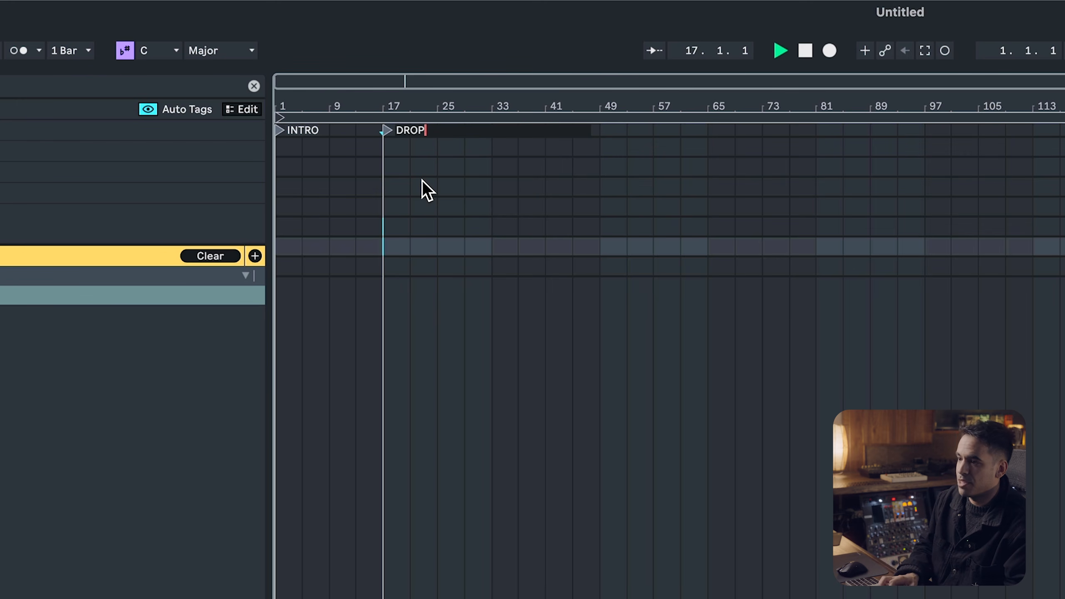
key("Return")
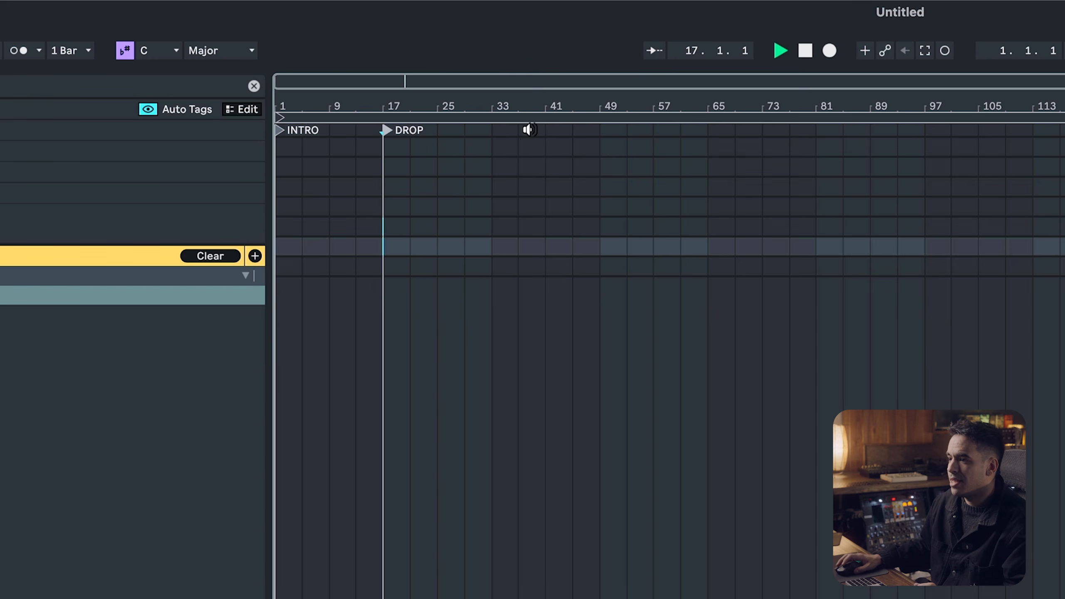
Add a locator named BREAKDOWN at bar 49 of the arrangement
right_click(600, 128)
left_click(635, 178)
type("BREAKDOWN")
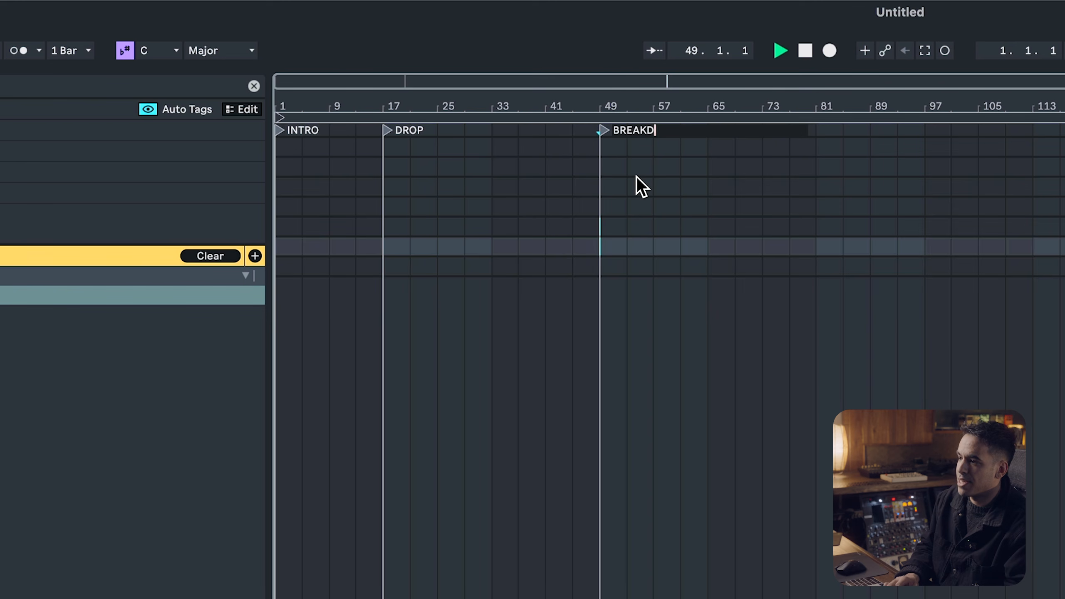
key("Return")
Set the arrangement loop to the 48 bars from bar 49 to bar 97
left_click_drag(603, 131, 676, 151)
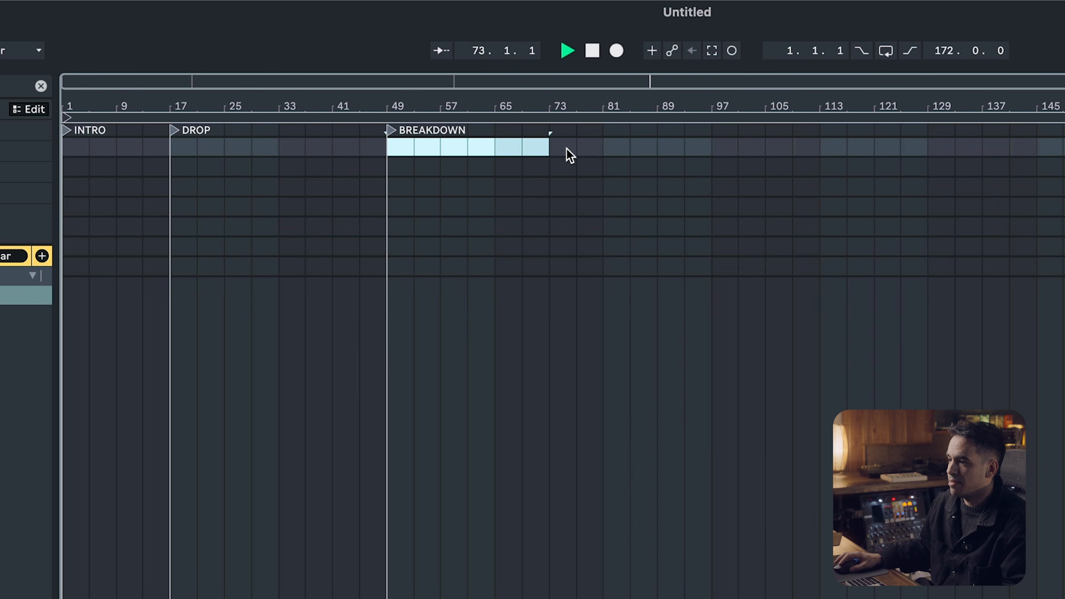
left_click_drag(599, 149, 709, 148)
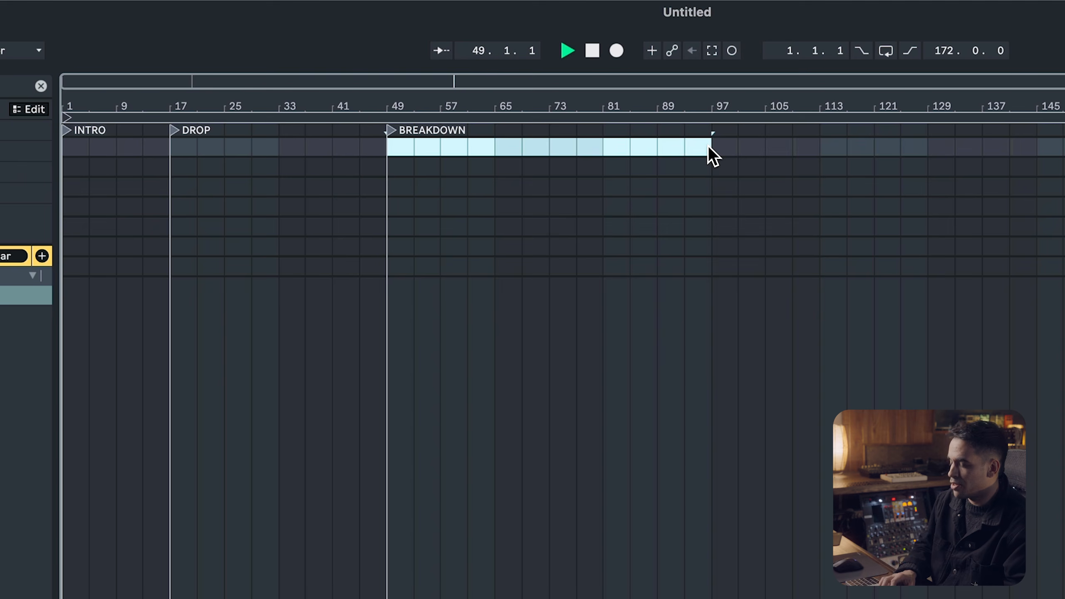
key("ctrl+l")
Add a locator named BUILD at bar 97 of the arrangement
right_click(711, 131)
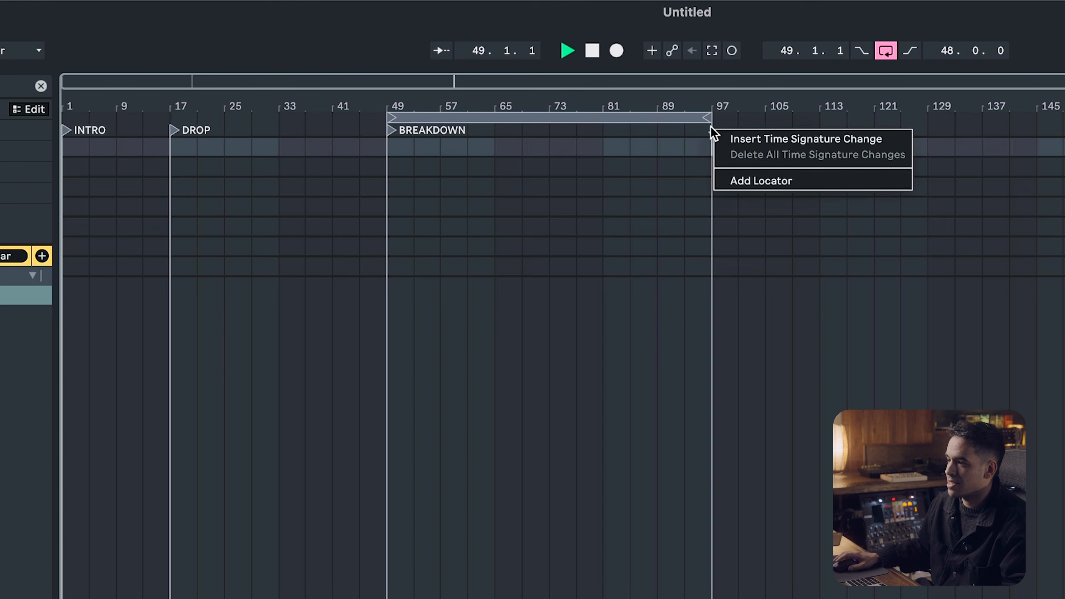
left_click(742, 180)
type("BUILD")
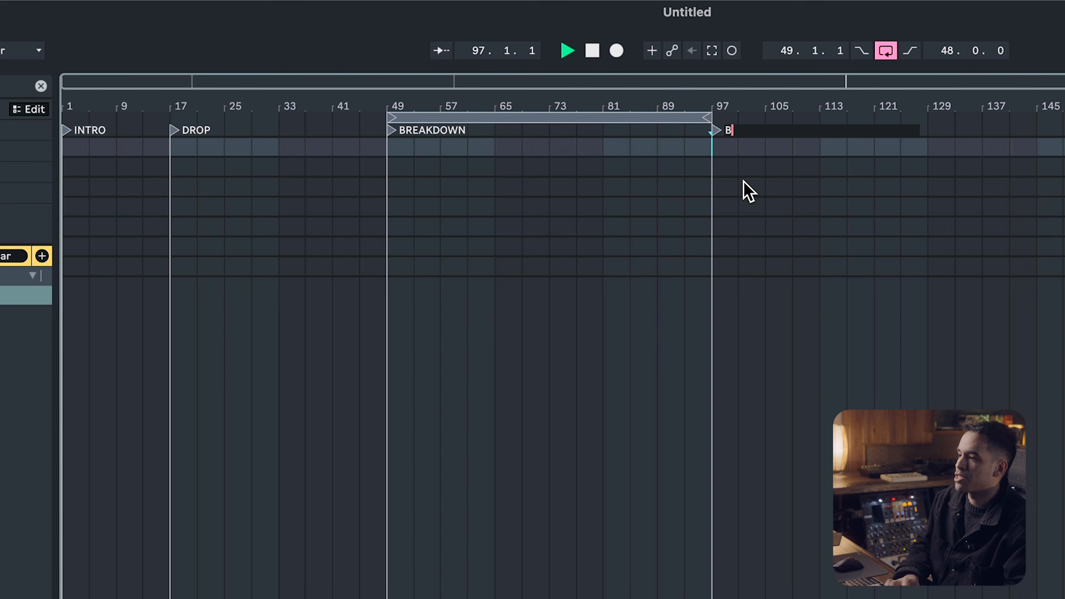
key("Return")
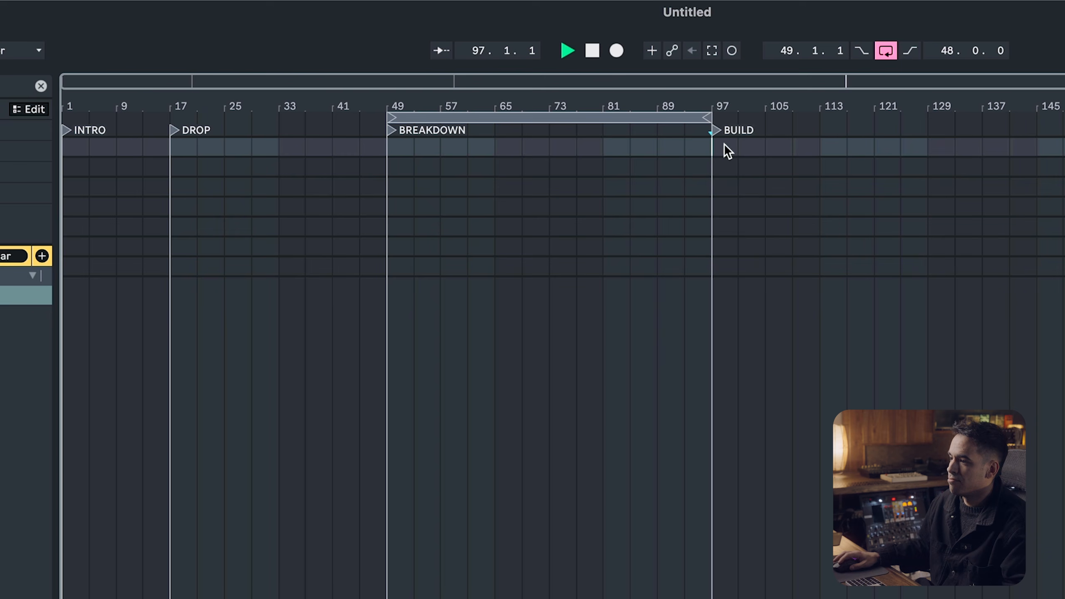
Add locators named DROP at bars 113 and 129 of the arrangement
left_click_drag(800, 143, 826, 145)
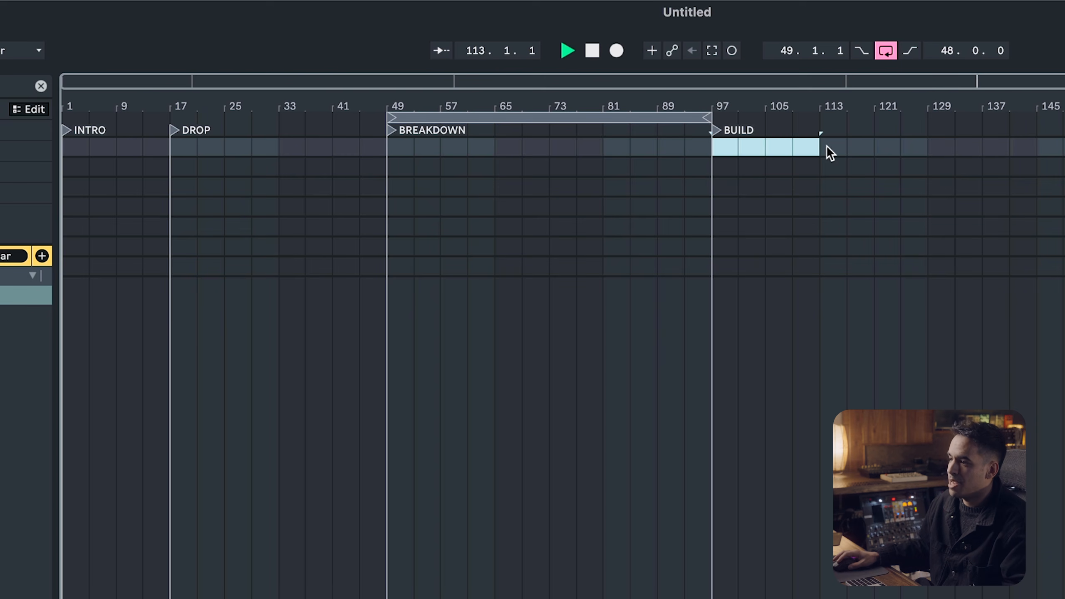
right_click(815, 126)
left_click(847, 173)
type("DROP")
key("Return")
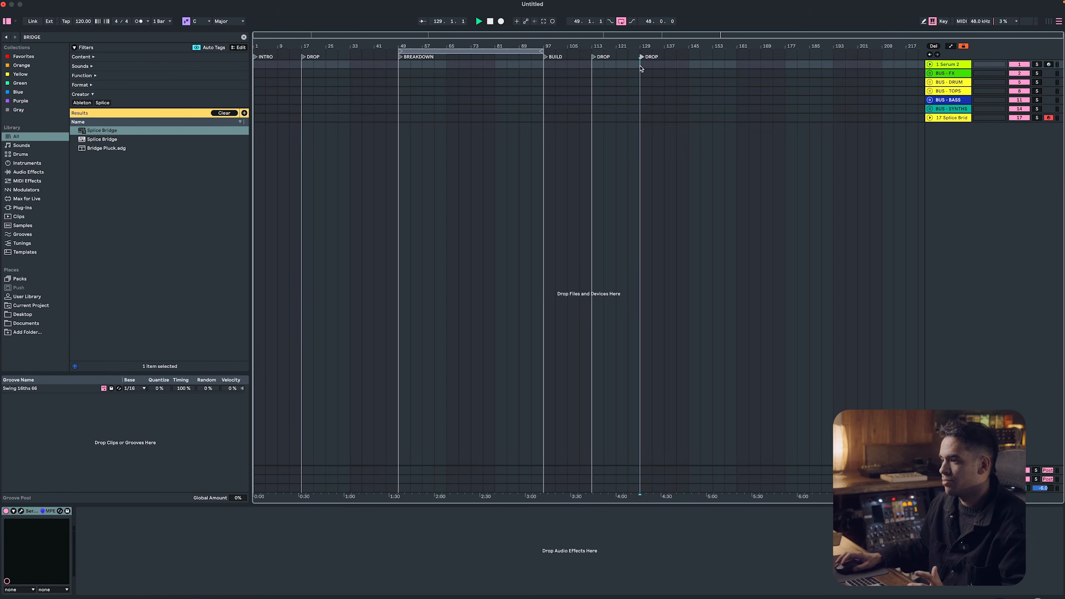
Add locators named OUTRO at bars 145 and 161 of the arrangement
left_click_drag(652, 66, 686, 66)
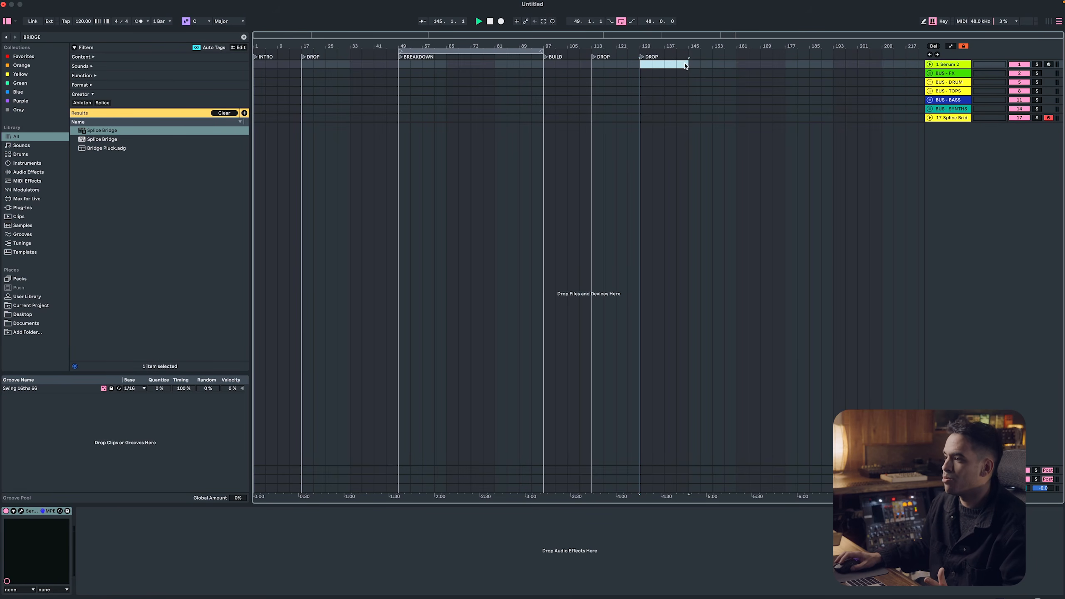
right_click(688, 55)
left_click(703, 79)
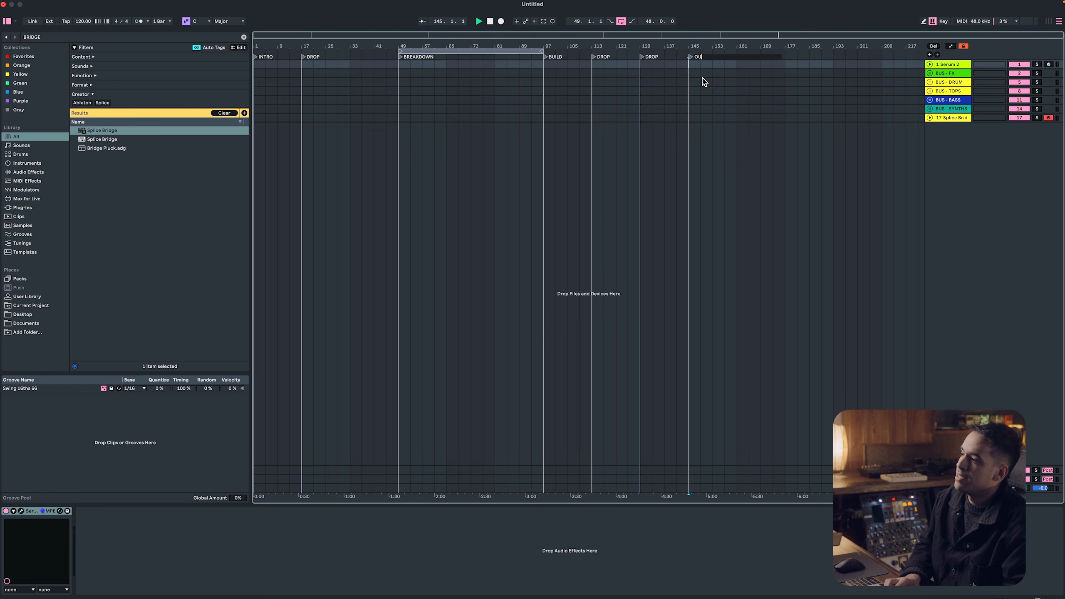
right_click(734, 54)
left_click(749, 78)
Insert a MIDI track above all other tracks and create an empty MIDI clip on it from bar 1 to bar 17
key("super+shift+t")
left_click_drag(947, 62, 947, 63)
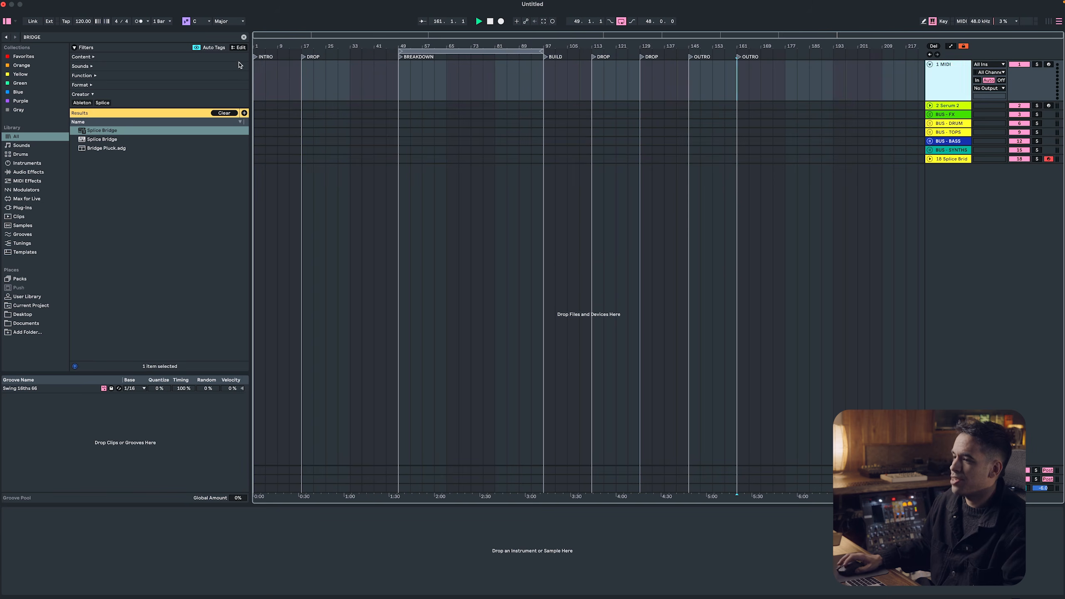
left_click_drag(300, 72, 247, 73)
key("super+shift+m")
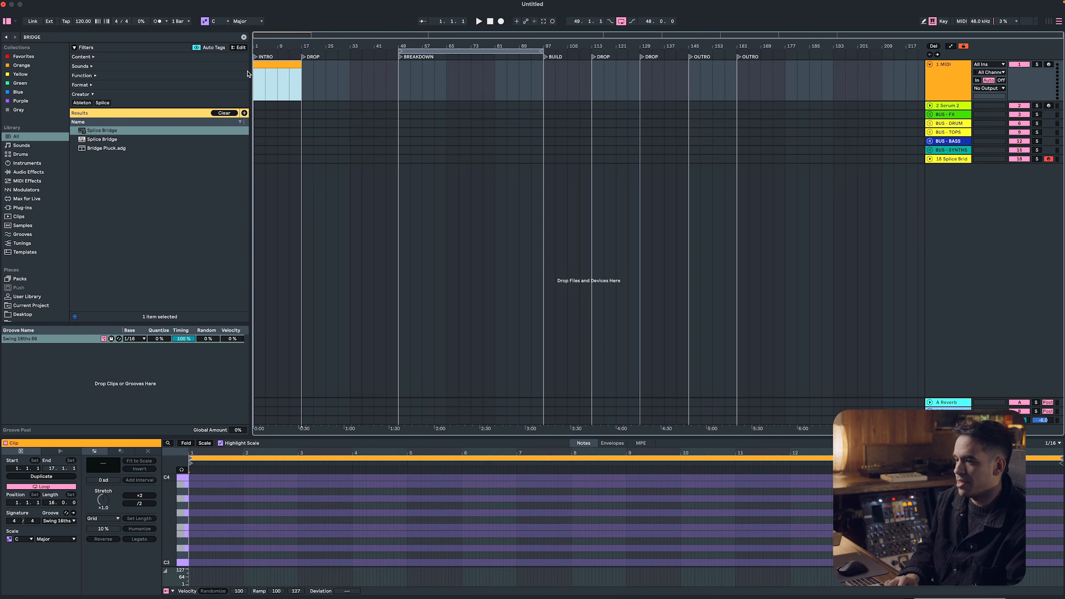
Name the new MIDI clip at bar 1 INTRO
key("super+r")
type("INTRO")
key("Return")
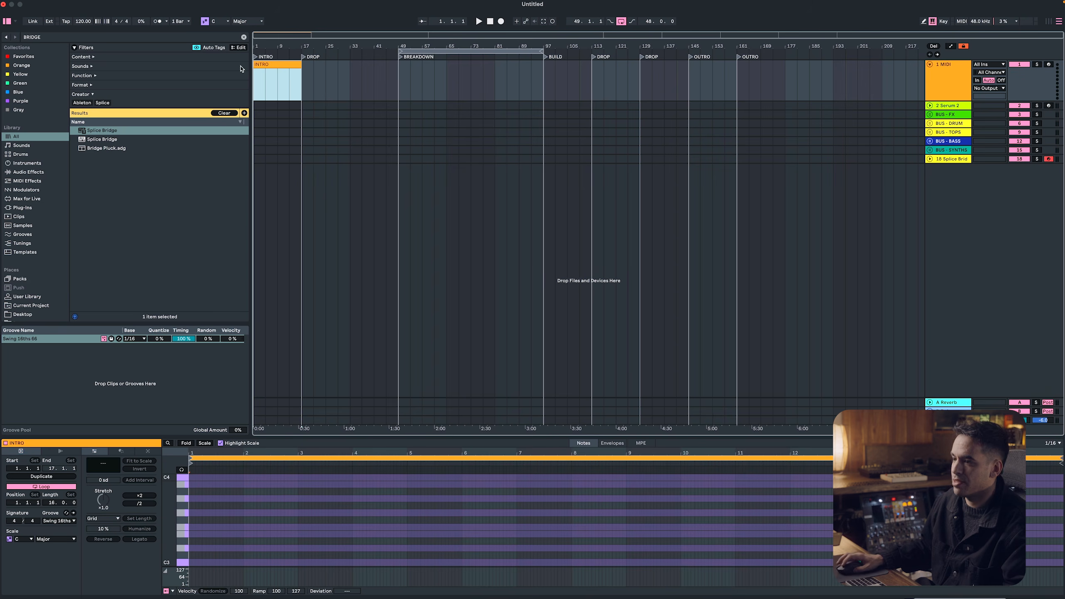
Rename the new MIDI track as ARRANGEMENT
left_click(944, 76)
key("super+r")
type("A")
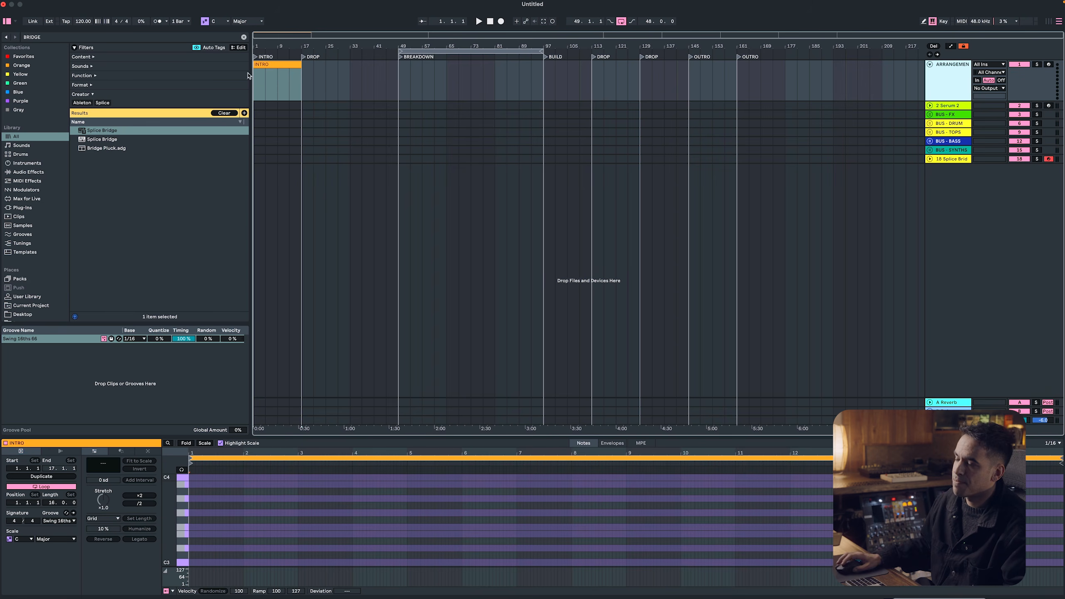
Color the INTRO clip white and duplicate its time so the intro runs to bar 33, shifting the other locators along
right_click(290, 65)
left_click(402, 230)
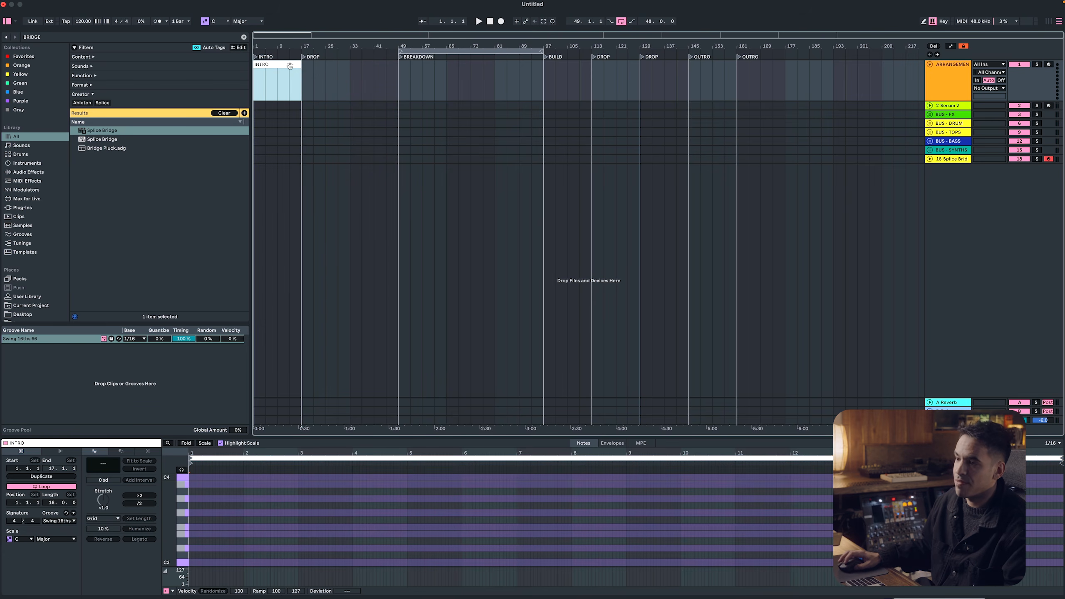
key("super+shift+d")
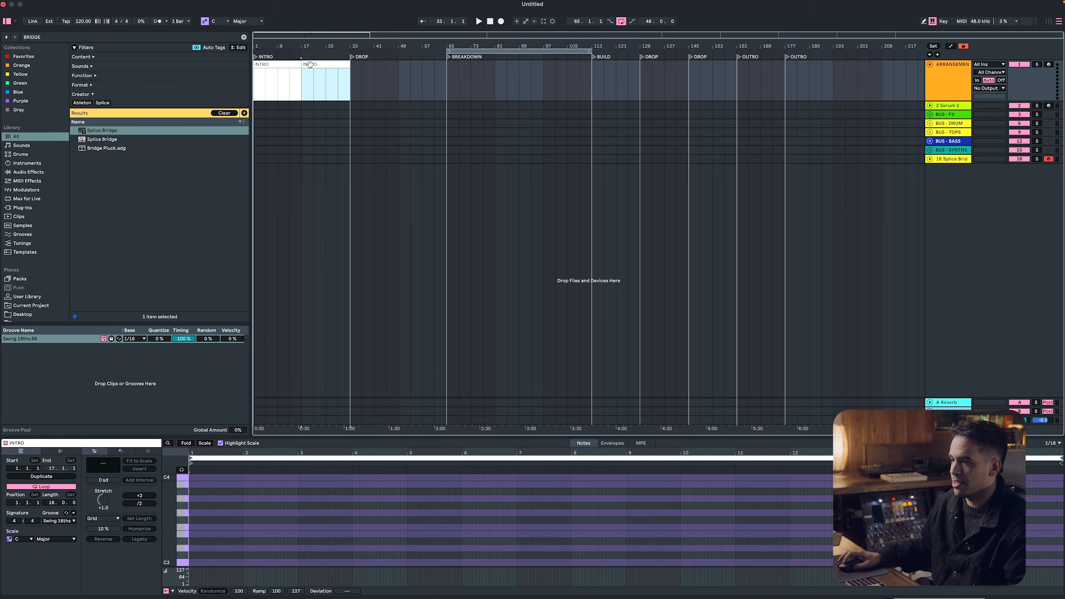
left_click(289, 64)
left_click(309, 65)
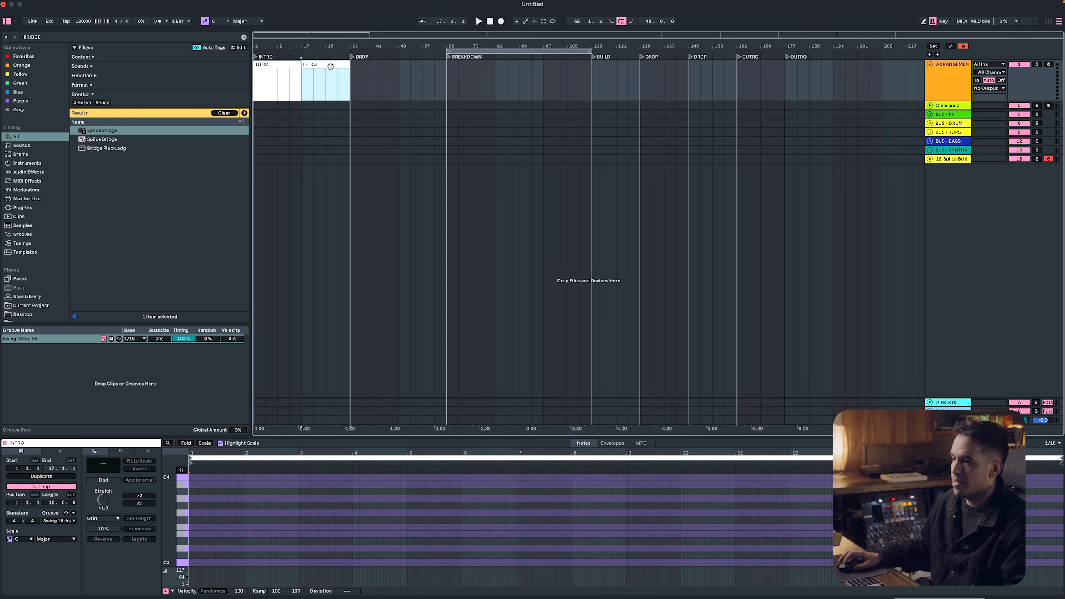
Duplicate the second INTRO clip to bar 33, color the copy blue and rename it DROP
key("super+d")
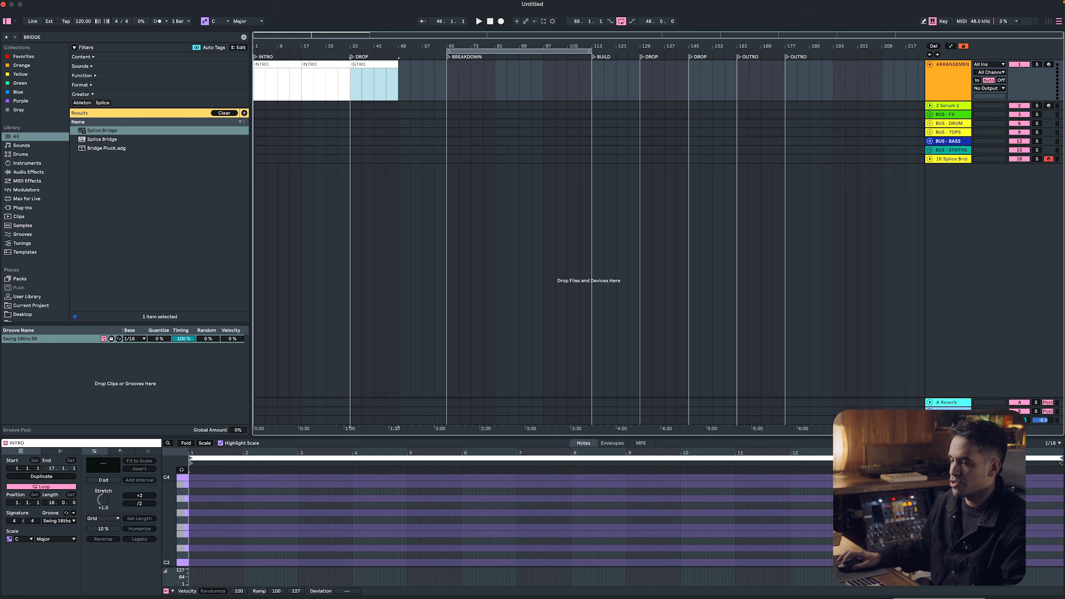
right_click(360, 66)
left_click(424, 265)
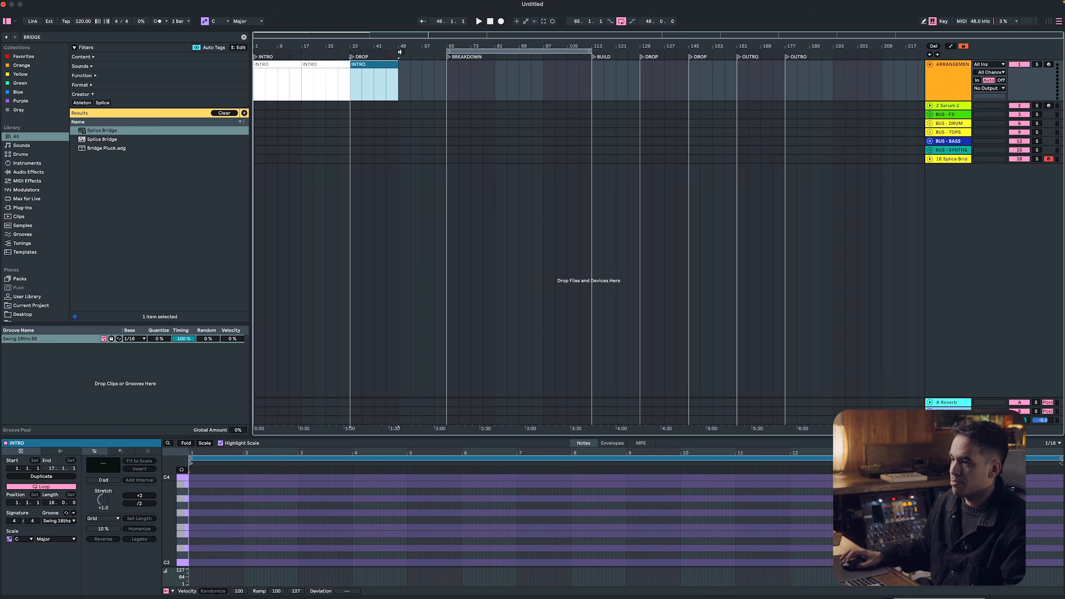
key("super+r")
type("DROP")
key("Return")
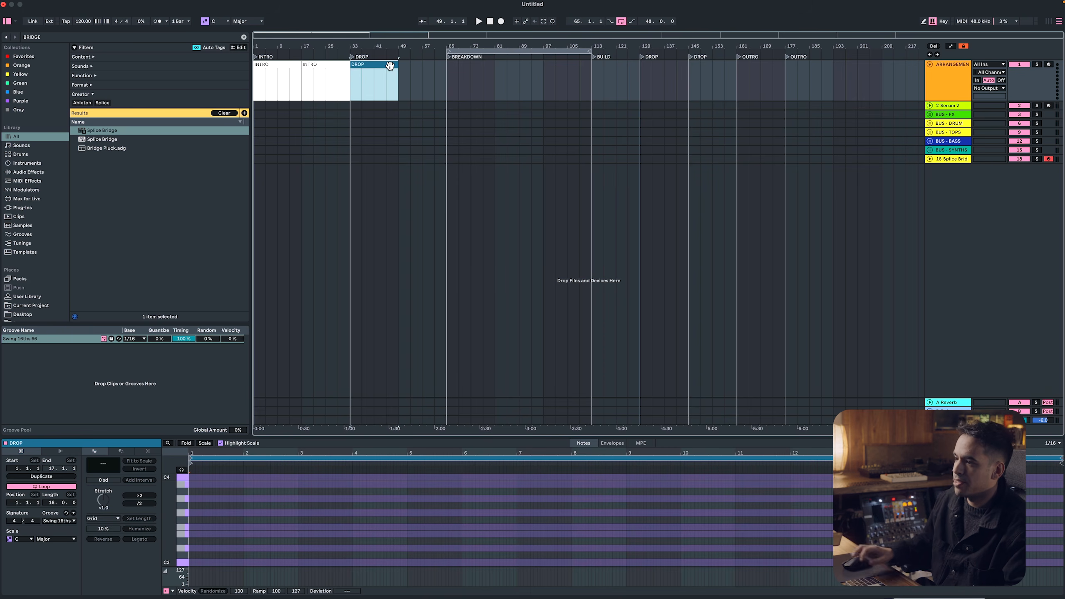
Duplicate the DROP clip twice, then color the copy at bar 65 salmon and rename it BREAKDOWN
key("super+d")
key("super+d")
right_click(461, 63)
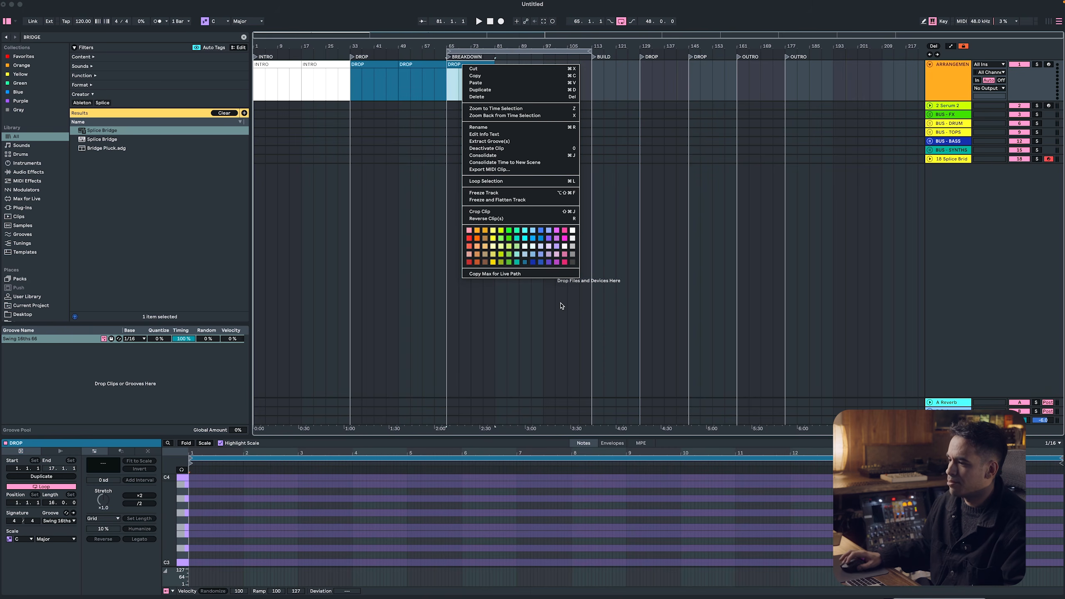
left_click(466, 253)
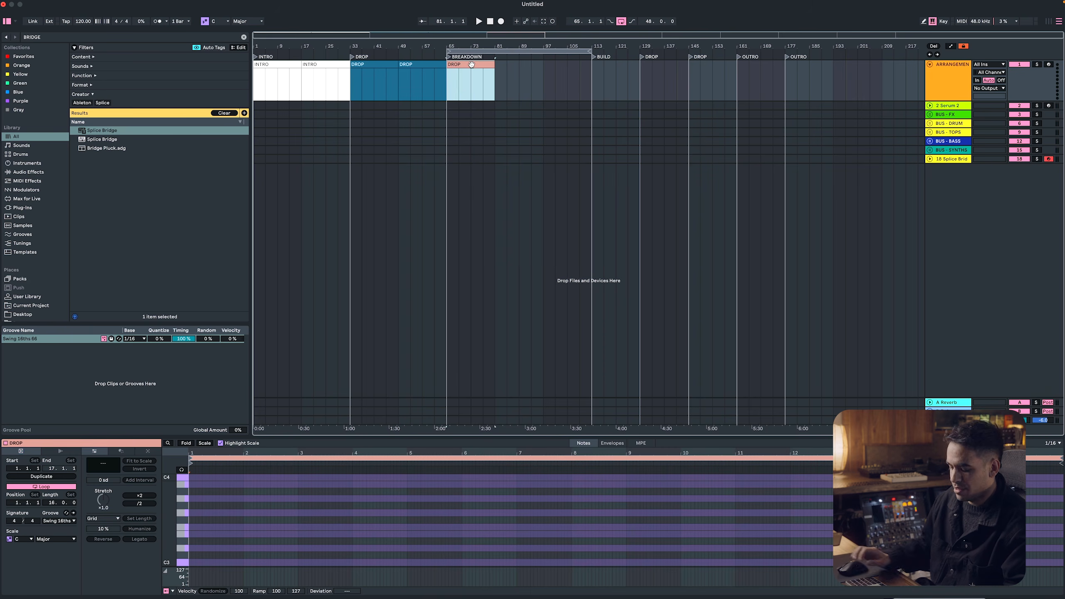
key("super+r")
type("BREAKDOWN")
key("Return")
Duplicate the BREAKDOWN clip three times and color the last copy, under the BUILD locator, red
key("super+d")
key("super+d")
key("super+d")
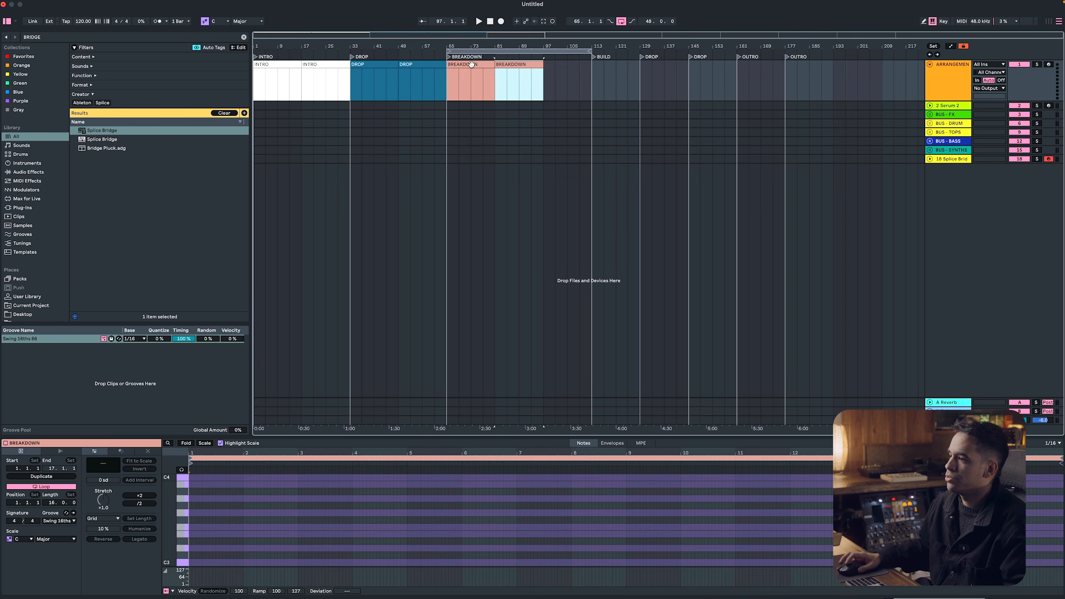
right_click(611, 66)
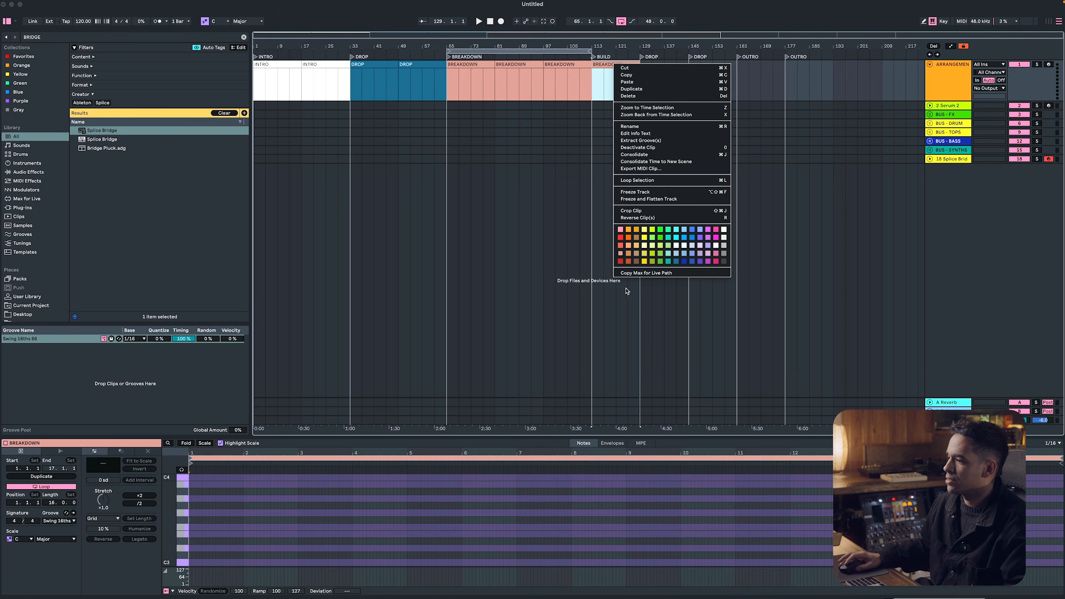
left_click(620, 261)
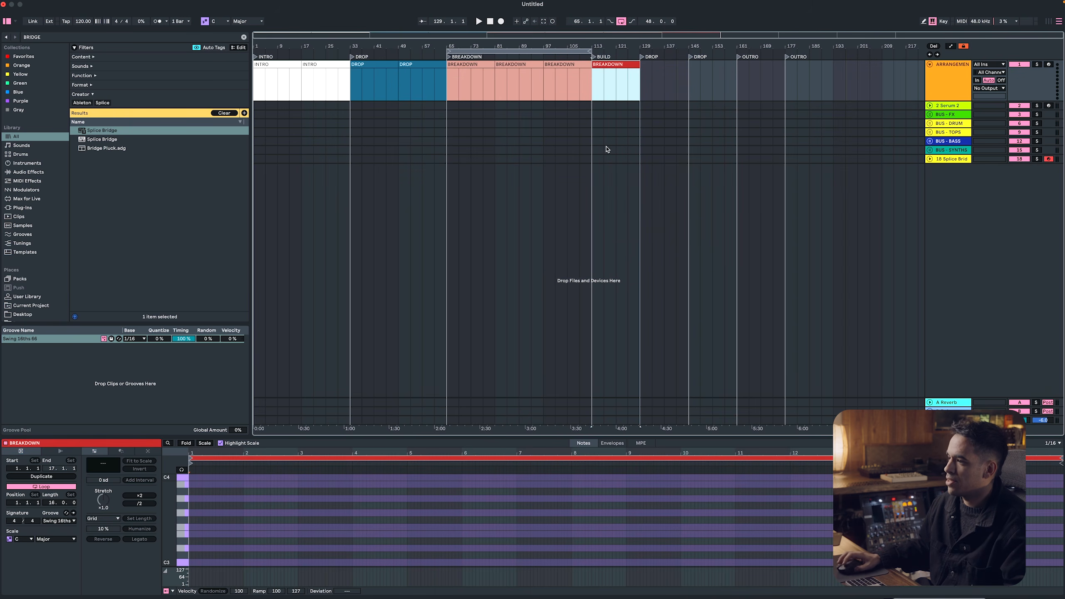
Copy a DROP clip to the DROP locator at bar 129 and duplicate it once to bar 145
left_click(407, 65)
left_click_drag(641, 77, 664, 71)
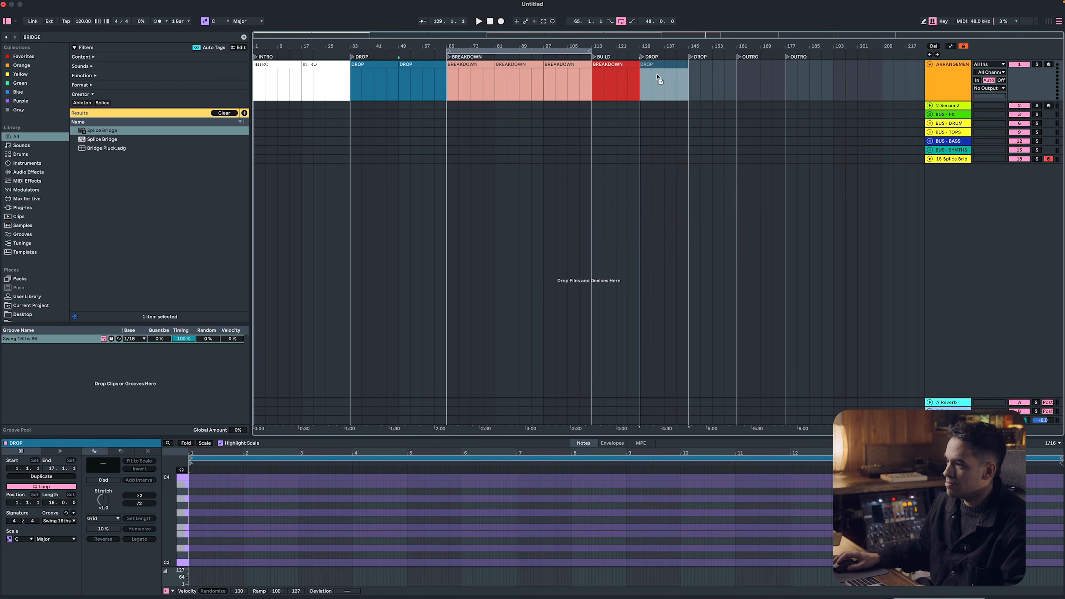
key("super+d")
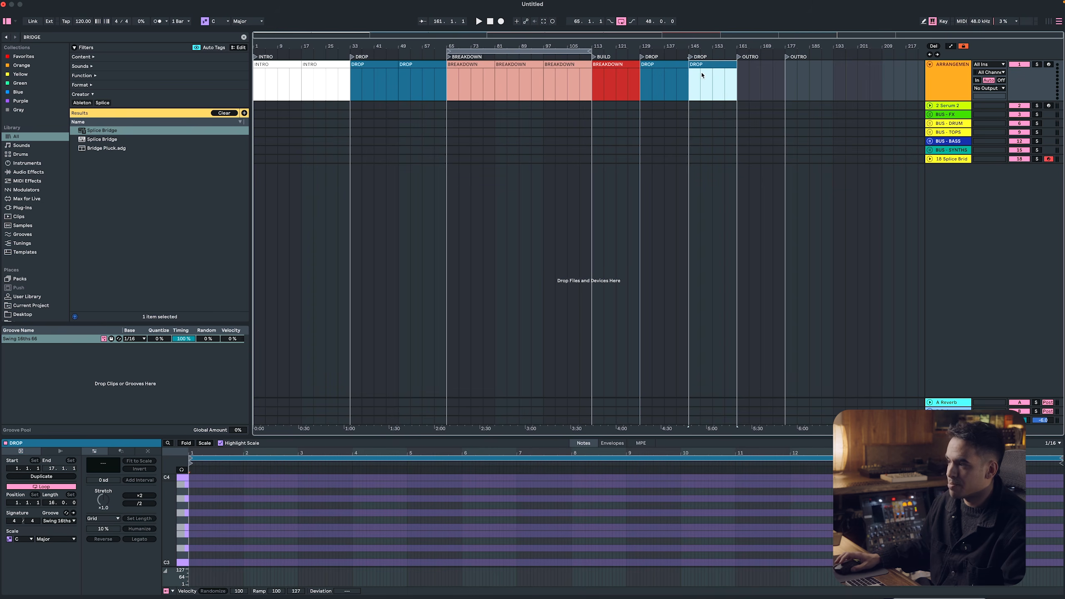
Copy the second INTRO clip to bar 161, rename the copy OUTRO and duplicate it once
left_click(310, 65)
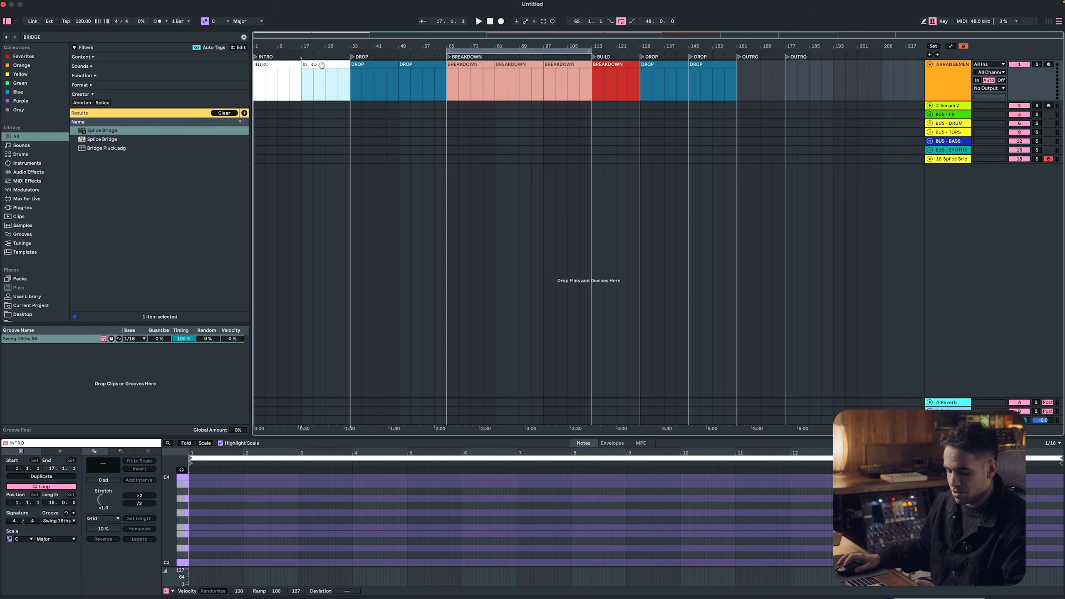
left_click_drag(322, 65, 757, 66)
key("super+r")
type("OUTRO")
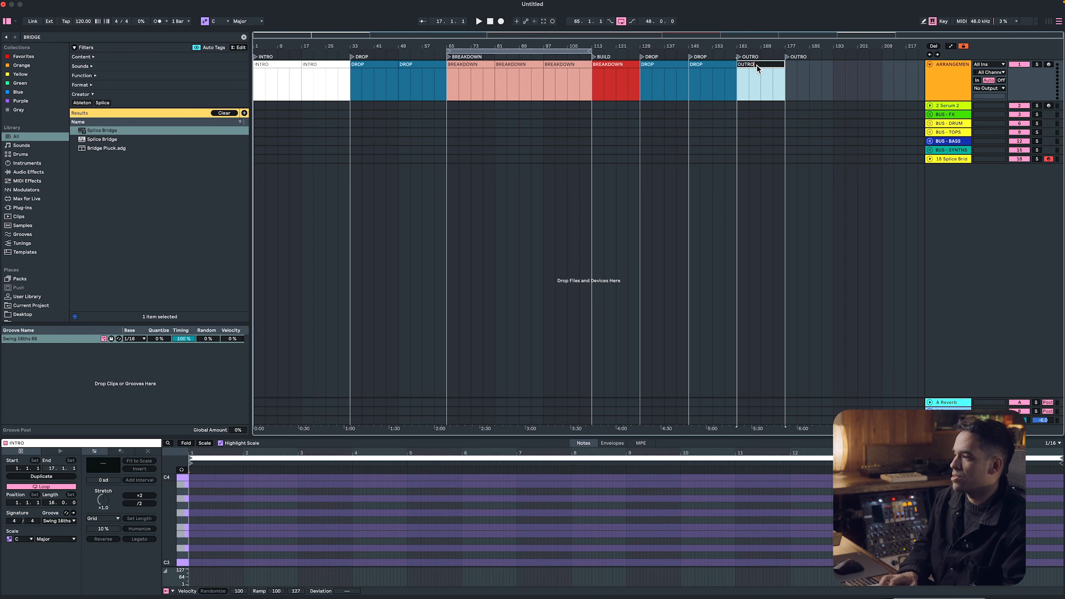
key("Return")
key("super+d")
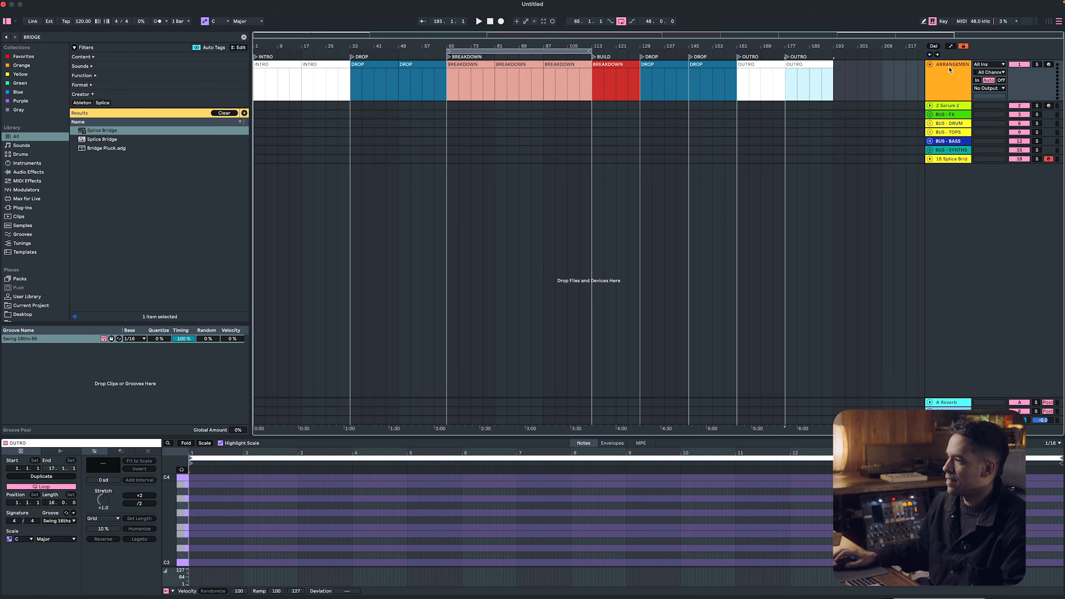
Collapse the ARRANGEMENT track and insert an audio track inside the BUS - FX group, below its first MIDI track
left_click(929, 64)
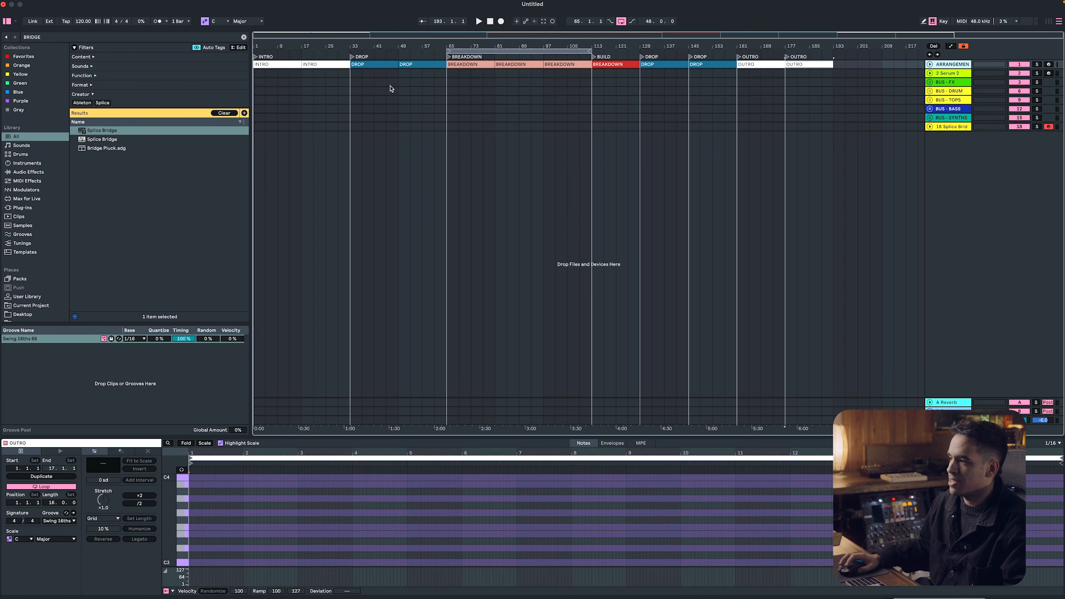
left_click(935, 83)
left_click(929, 83)
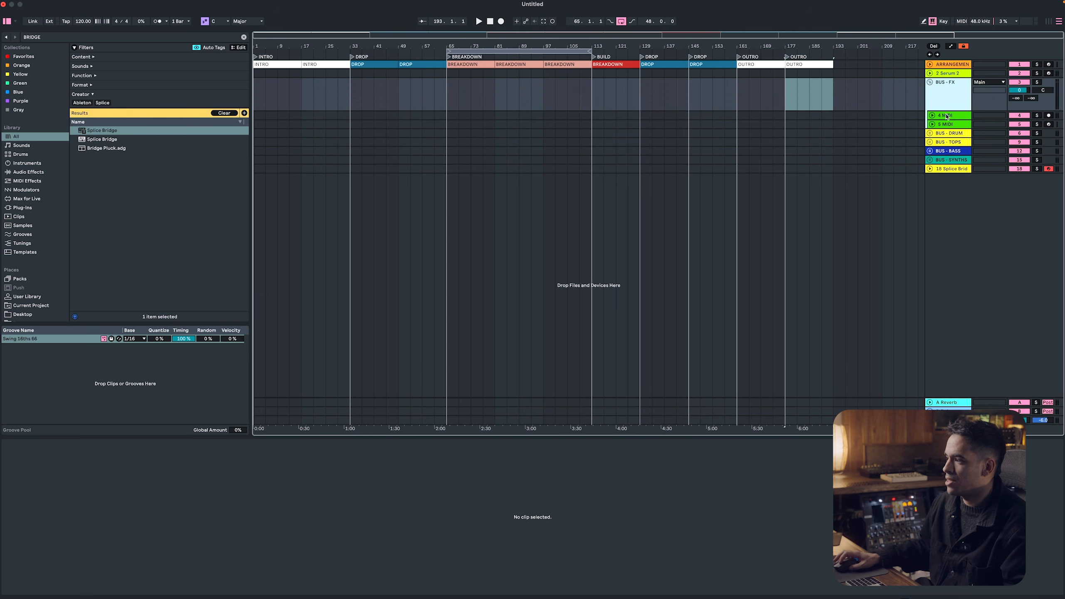
right_click(946, 114)
left_click(984, 190)
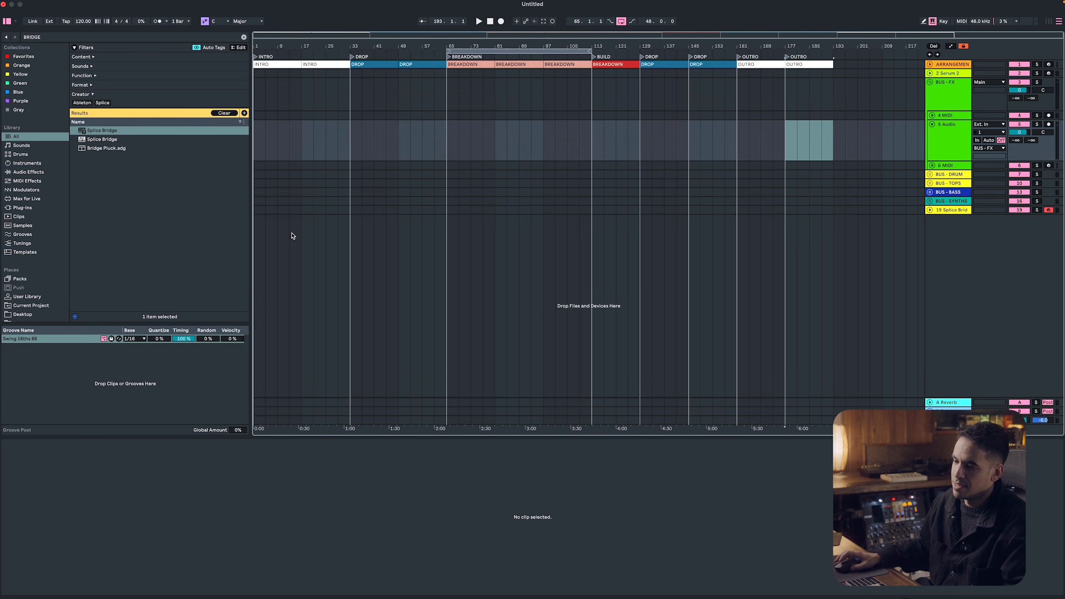
Switch to the Splice app and search its samples for FX
key("super+Tab")
key("super+Tab")
key("super+Tab")
key("Tab")
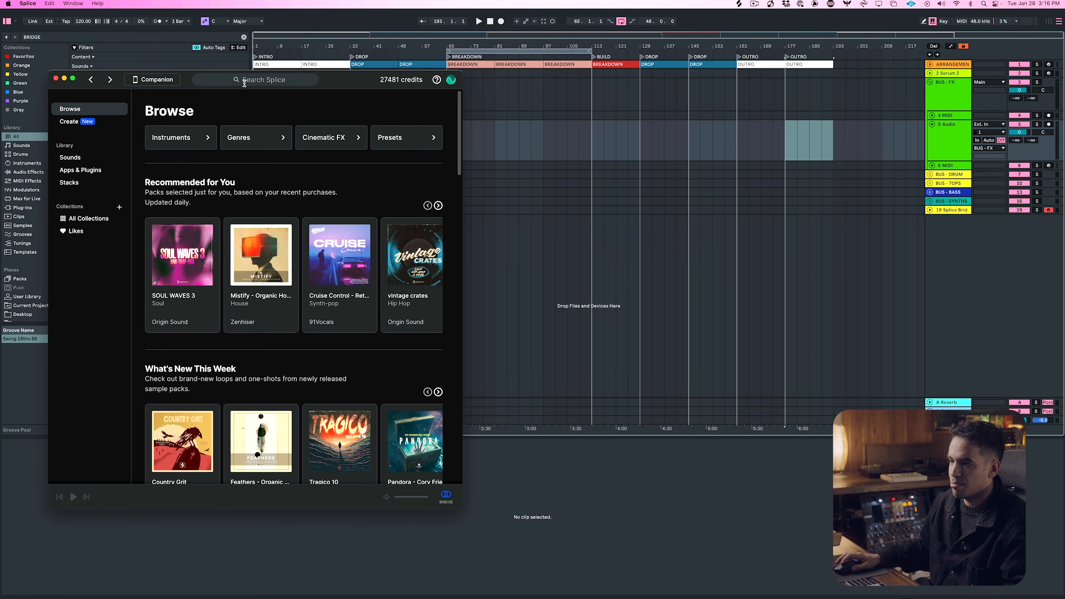
left_click(240, 81)
type("FX")
key("Return")
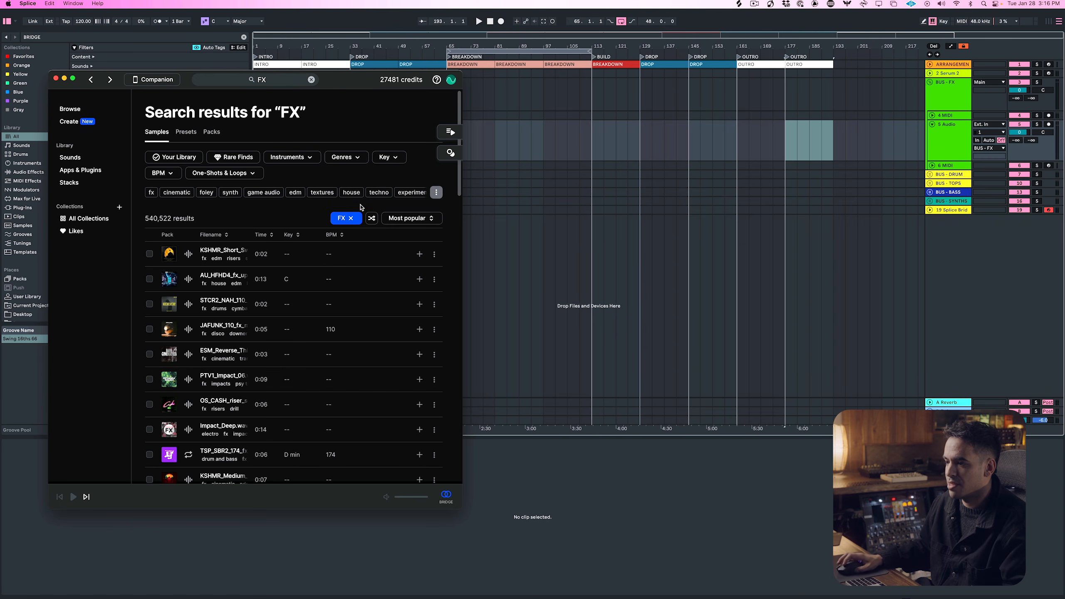
Search the samples for UPLIFTER, preview the AU_HFHD4 uplifter sample and add it to the library
left_click(311, 79)
type("UPLIFTER")
key("Return")
left_click(374, 234)
key("space")
left_click(527, 243)
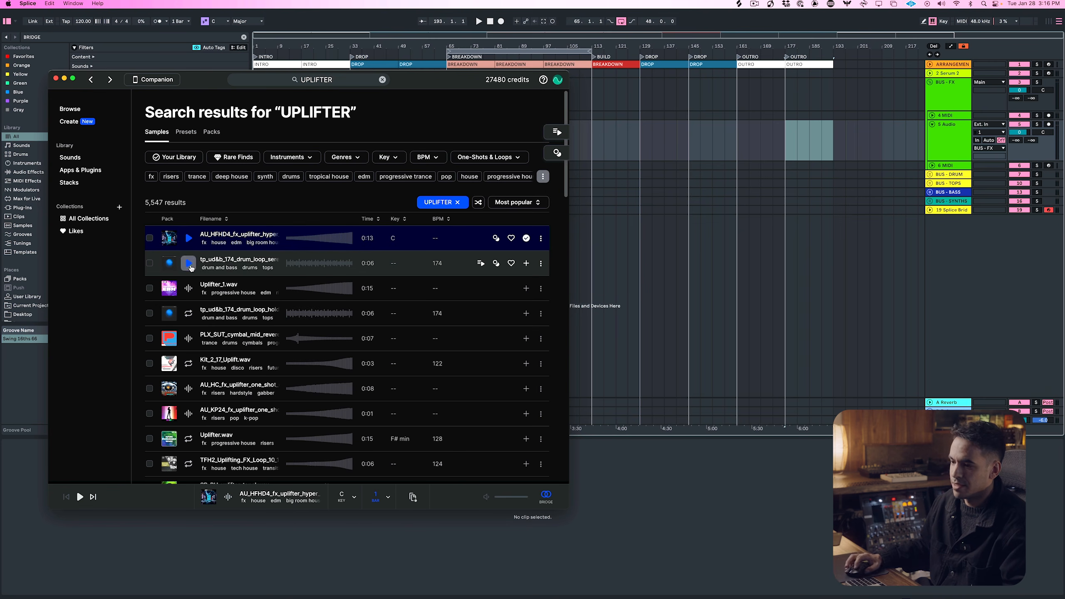
Add the Uplifter_1.wav, Kit_2_17_Uplift.wav and AU_KP24 uplifter one-shot samples to the library and move the Splice window lower
left_click(526, 288)
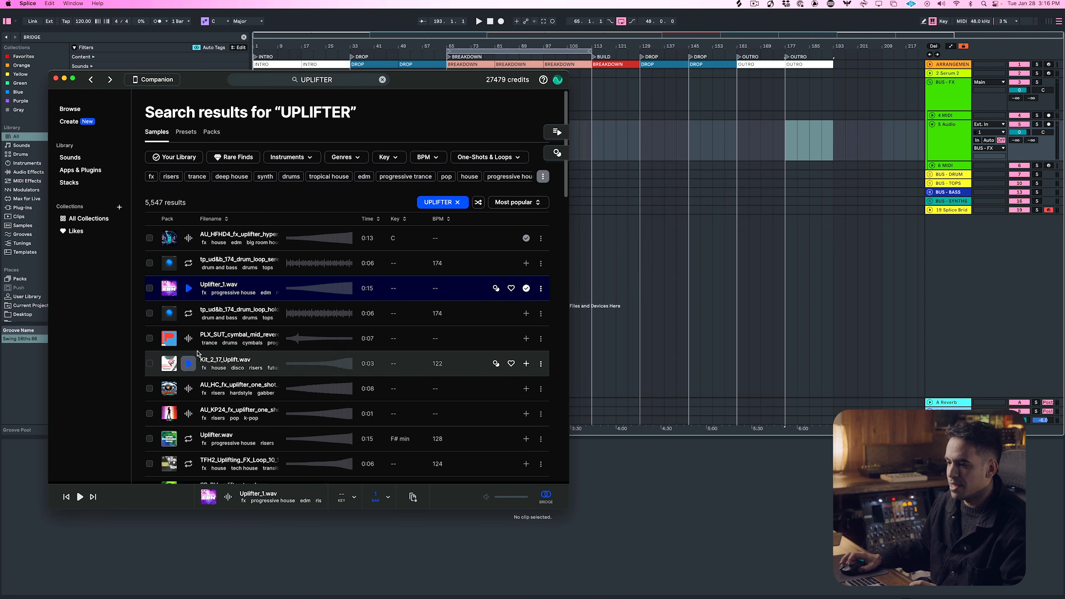
left_click(196, 355)
left_click(525, 363)
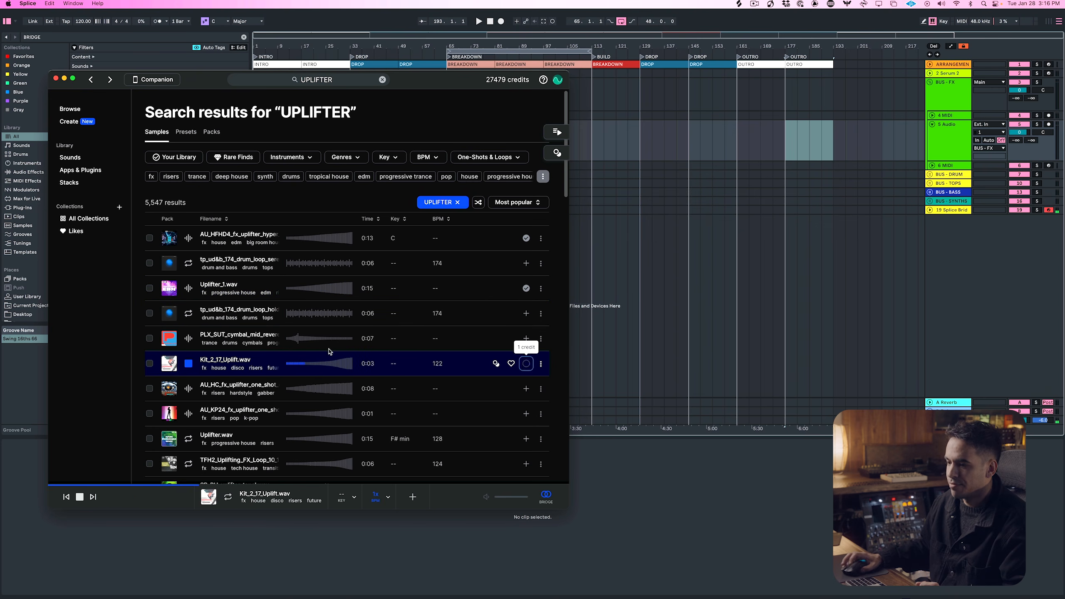
left_click(526, 414)
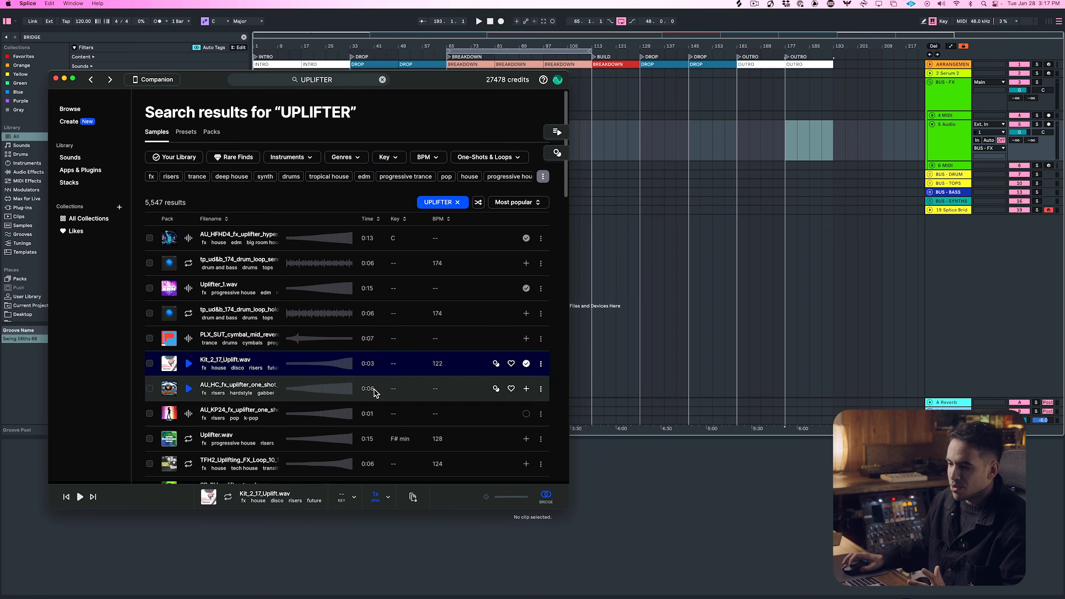
left_click_drag(435, 81, 429, 130)
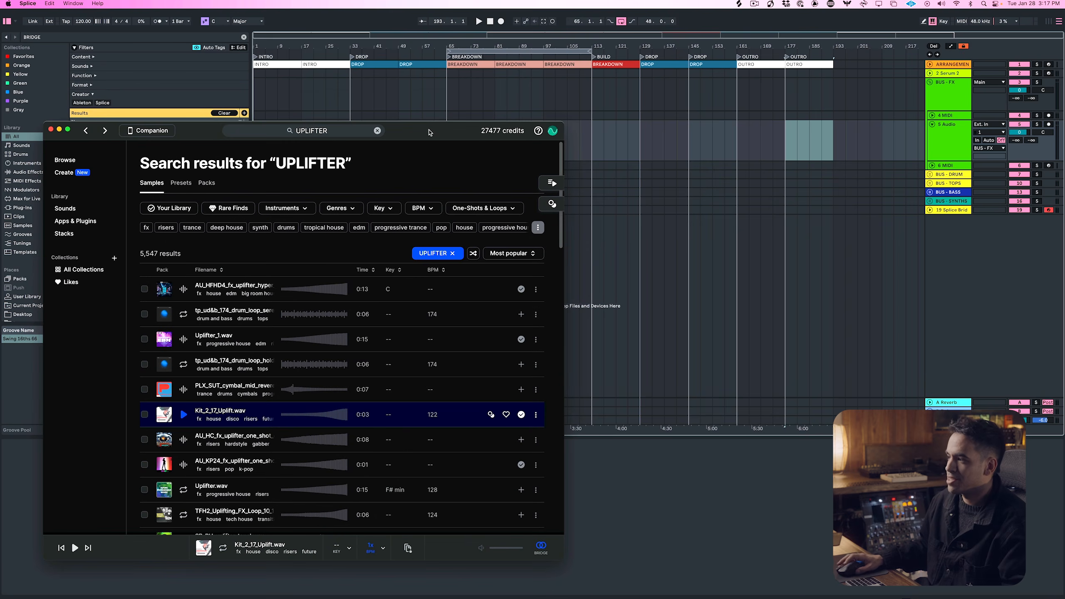
Rename the audio track in the BUS - FX group UPLIFTERS, duplicate it three times and collapse the copies
left_click(959, 87)
left_click(948, 131)
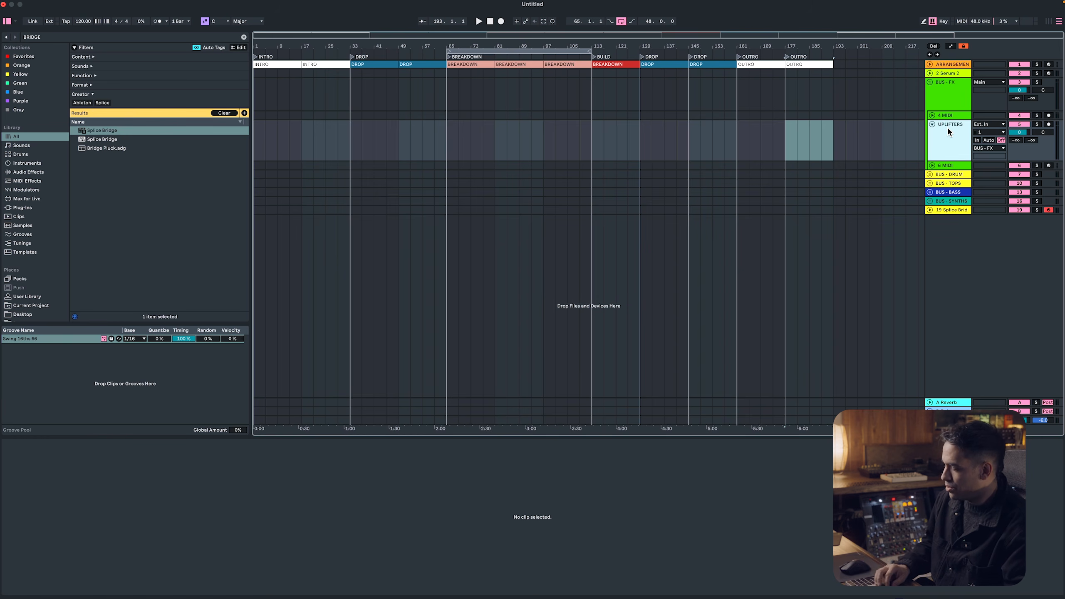
key("super+d")
key("super+d")
key("super+d")
key("shift+Up")
key("shift+Up")
key("shift+Up")
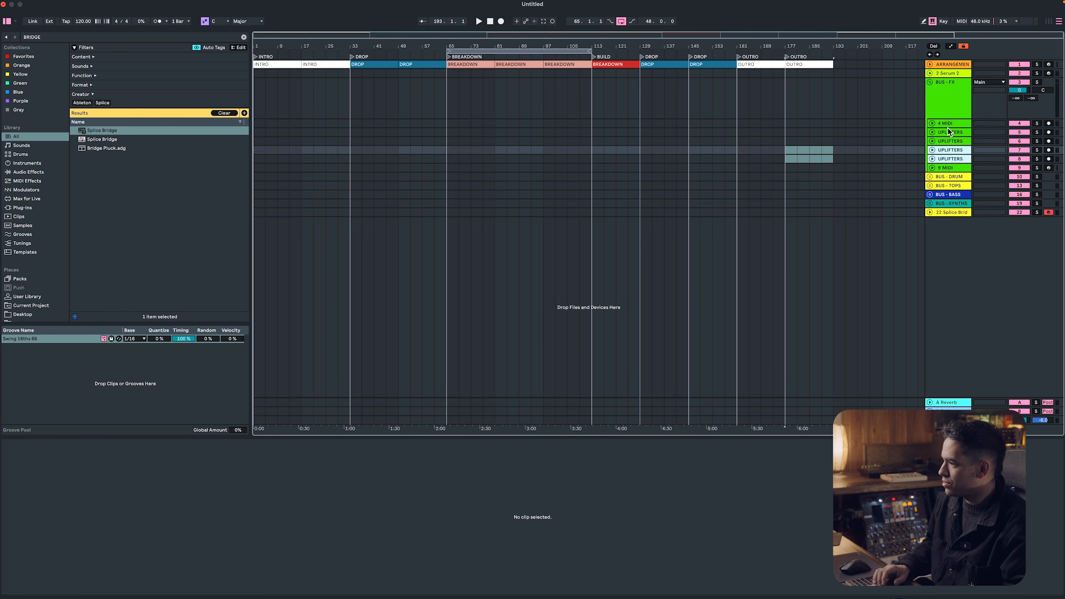
Change the BUS - FX group track's color to red
right_click(978, 124)
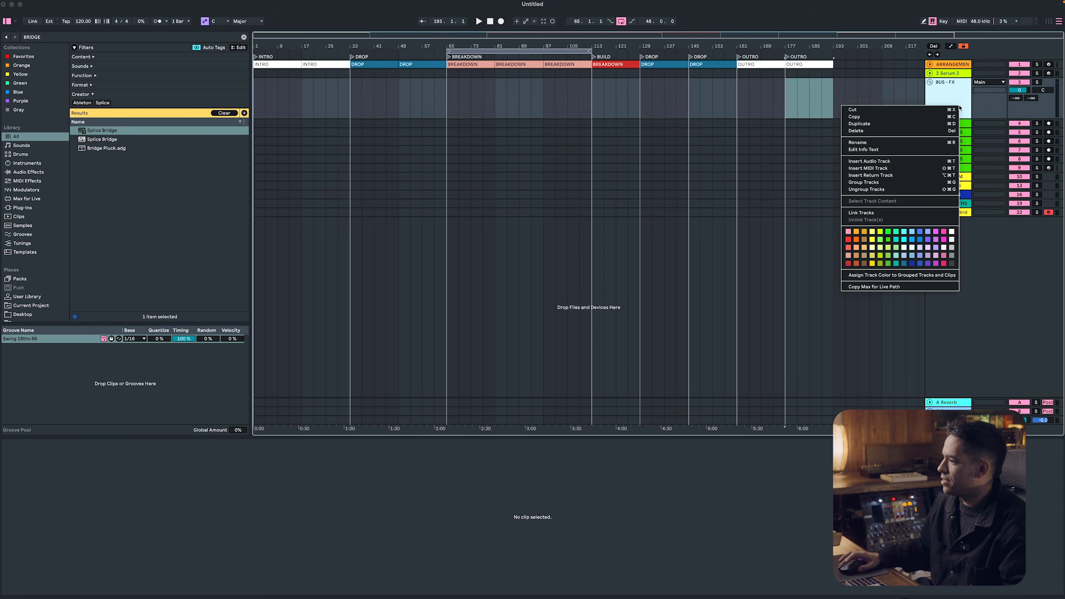
left_click(845, 265)
right_click(957, 99)
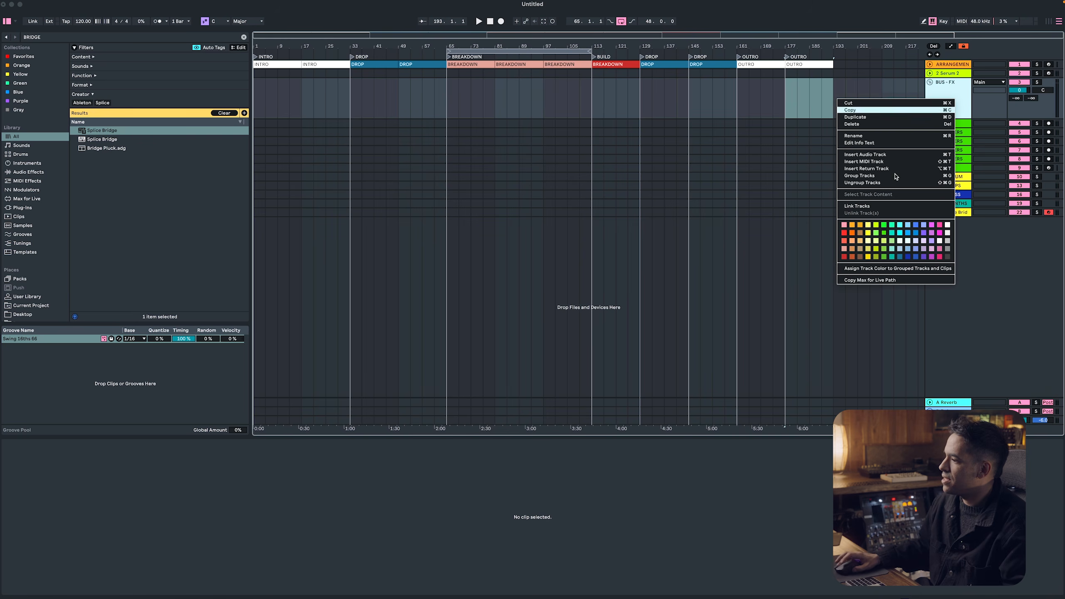
left_click(844, 257)
Group the four UPLIFTERS tracks under the name UPLIFTERS and delete the MIDI track above them
left_click(950, 132)
left_click(950, 159, "shift")
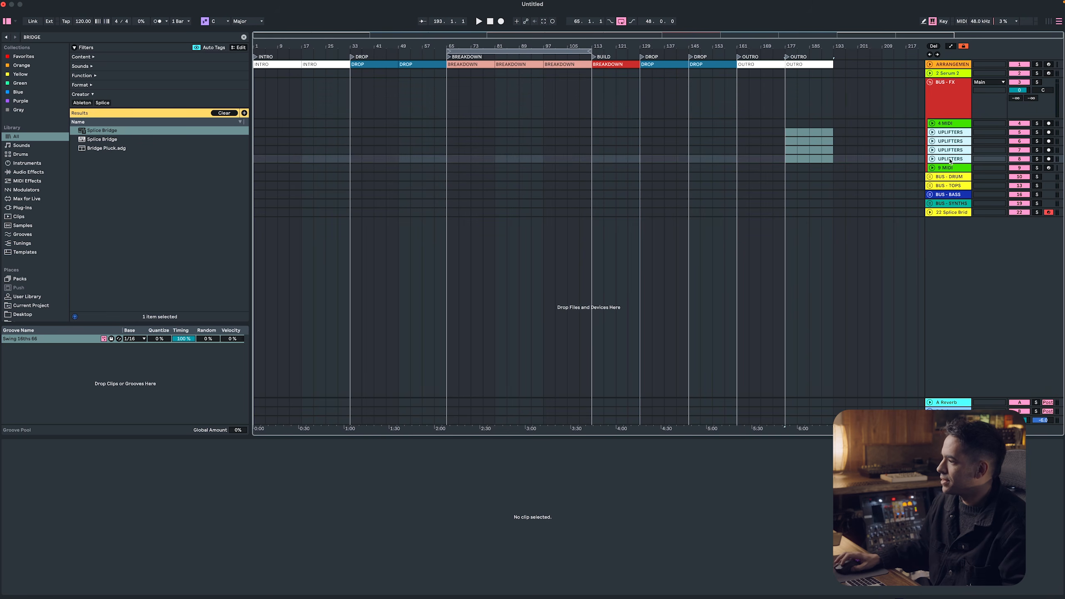
key("super+g")
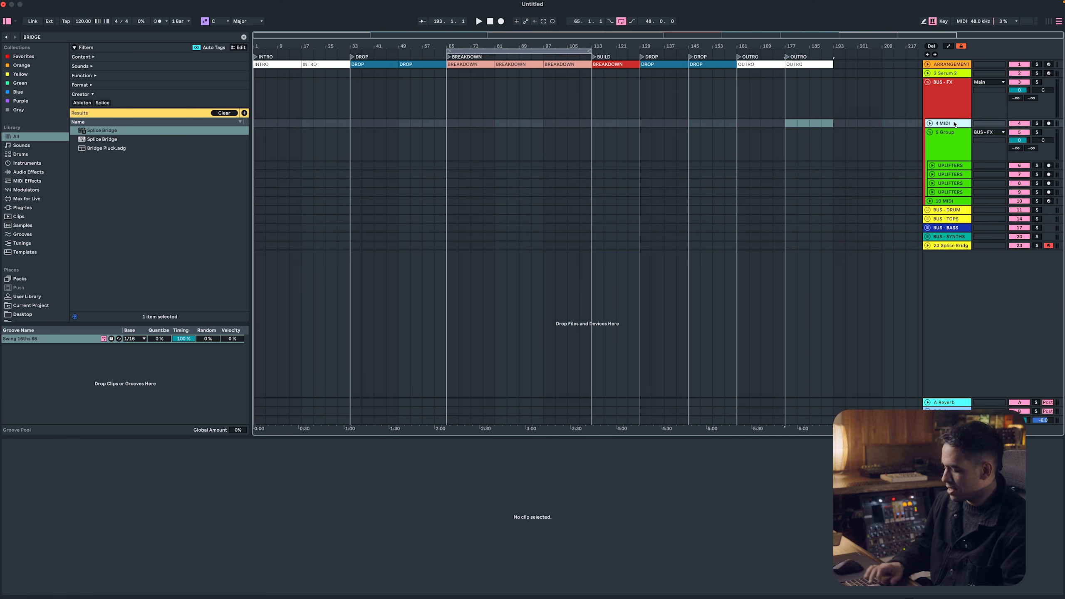
key("super+r")
type("UPLIFTERS")
key("Return")
From Splice, place Uplifter_1 at bar 177, the AU_KP24 one-shot at bar 133 and AU_HFHD4 at bar 57 on the first UPLIFTERS track
key("super+Tab")
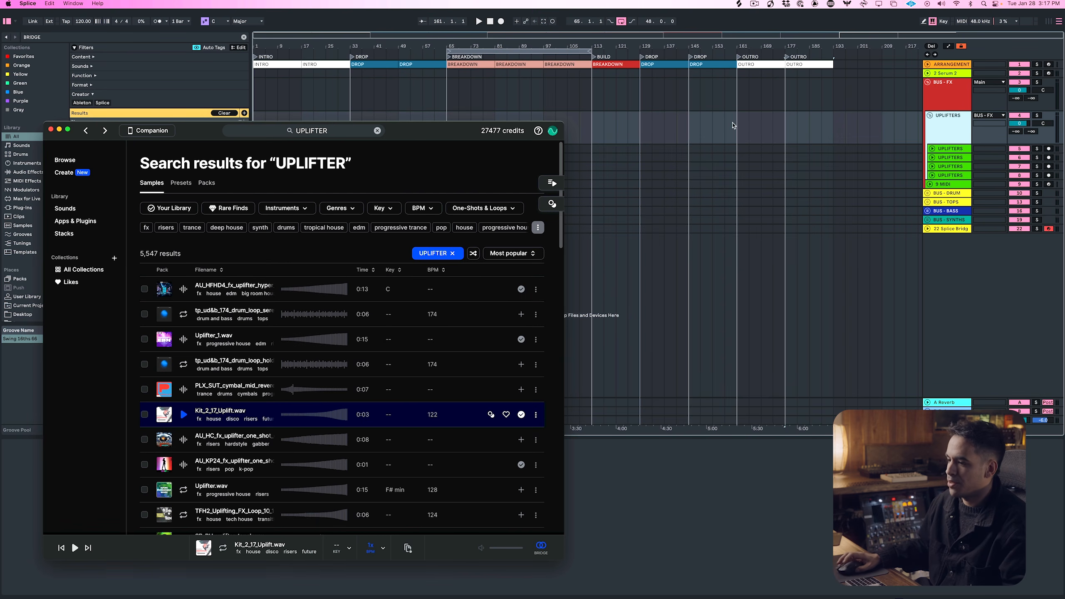
left_click_drag(251, 338, 788, 149)
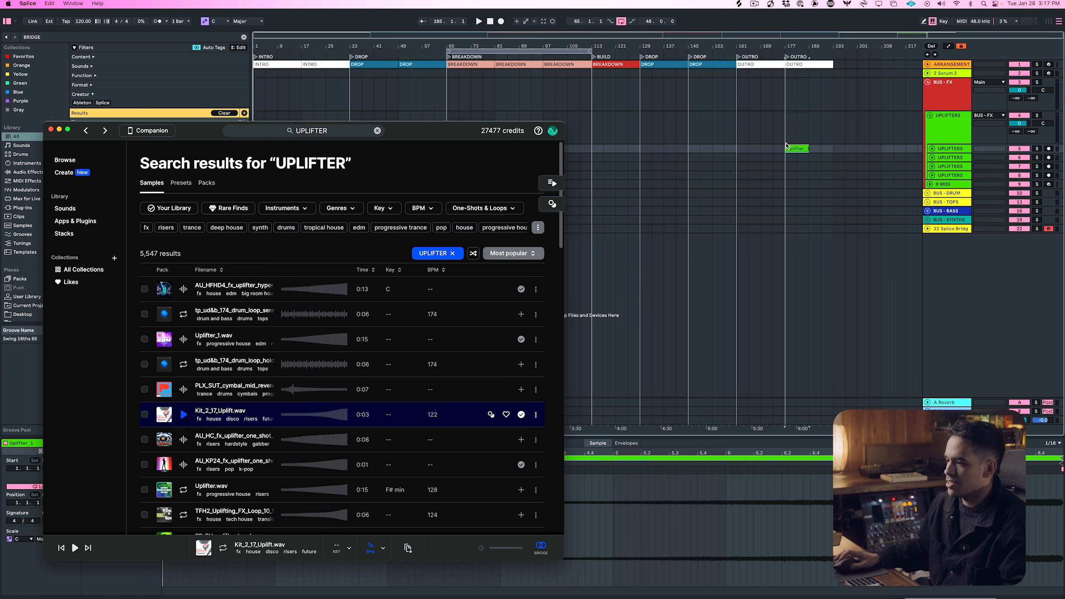
left_click_drag(164, 464, 653, 149)
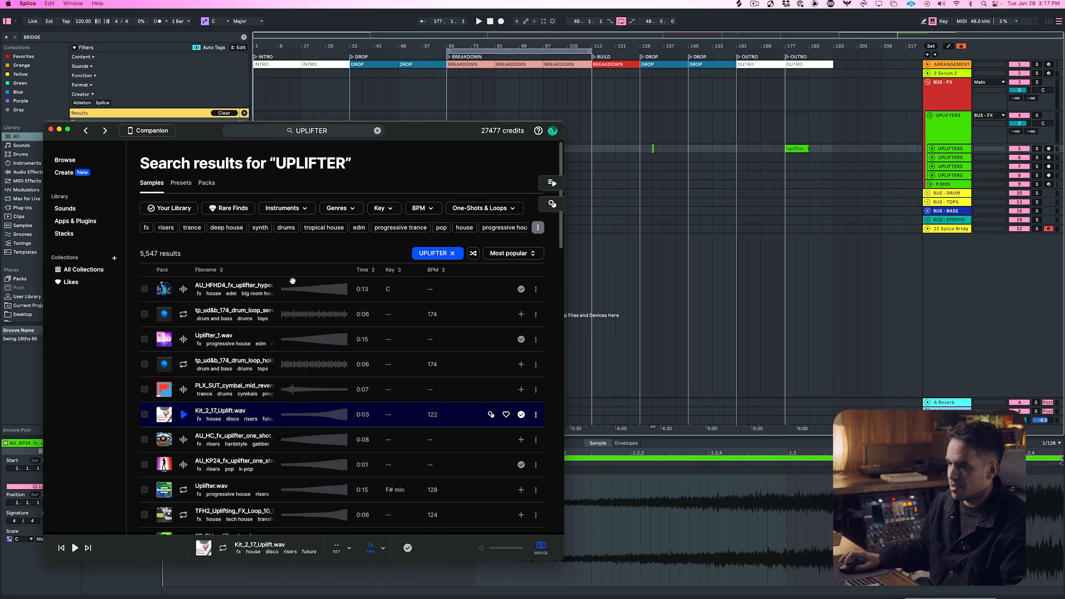
left_click_drag(290, 287, 436, 149)
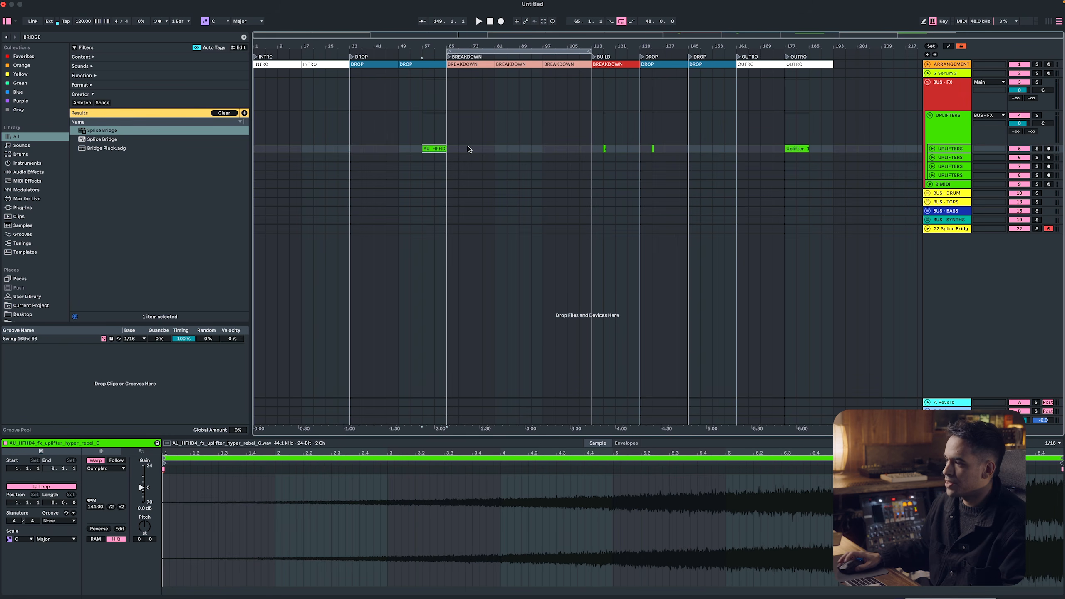
Move the Uplifter_1 clip to end at bar 113 and one AU_KP24 clip to bar 65 on the second UPLIFTERS track
left_click_drag(806, 150, 593, 149)
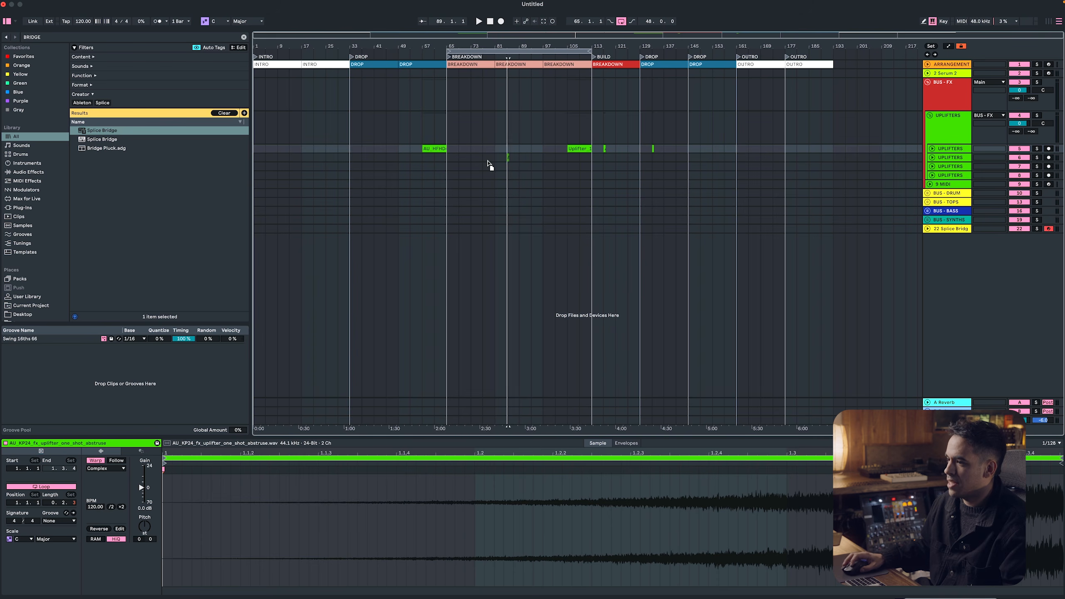
left_click(438, 150)
left_click_drag(442, 163, 444, 163)
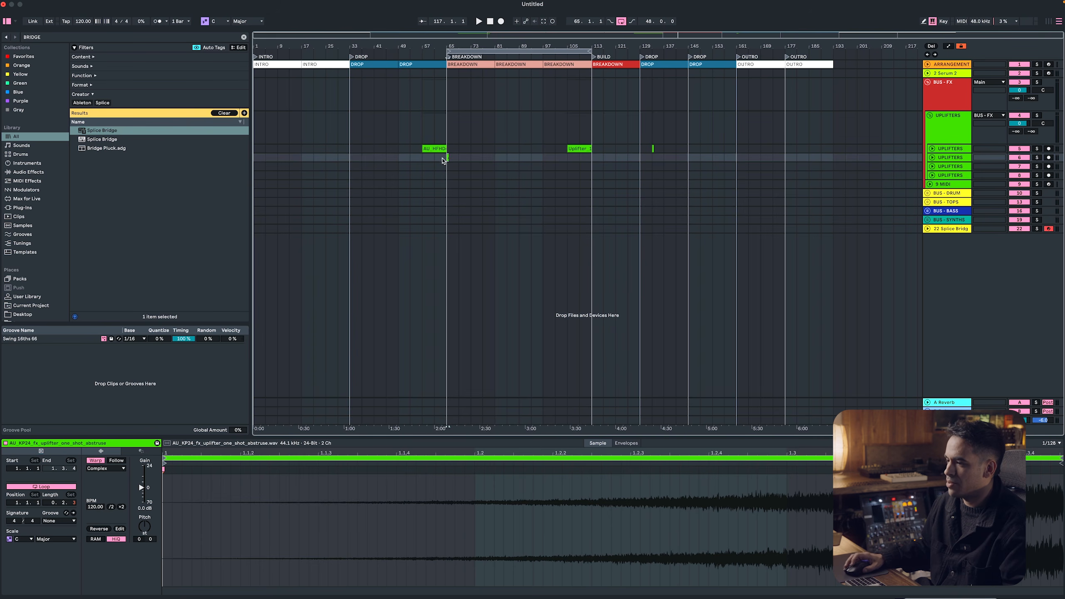
Expand the first two UPLIFTERS tracks and shift the AU_KP24 clip back so it ends at the BREAKDOWN start, bar 65
scroll(443, 161, "up", 5)
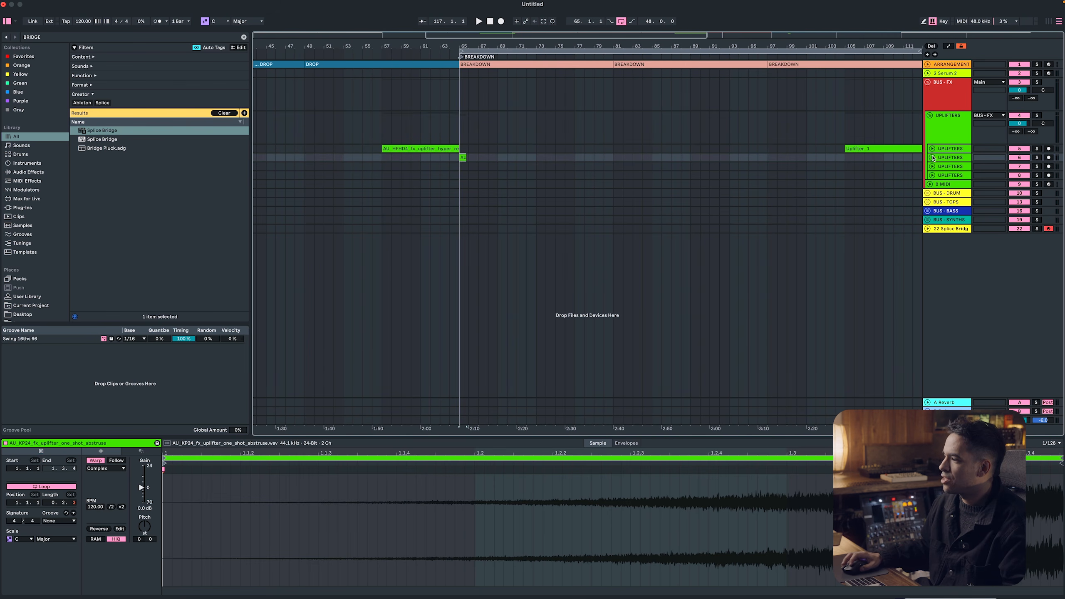
left_click(932, 158)
left_click(939, 150)
left_click(932, 149)
scroll(452, 190, "up", 3)
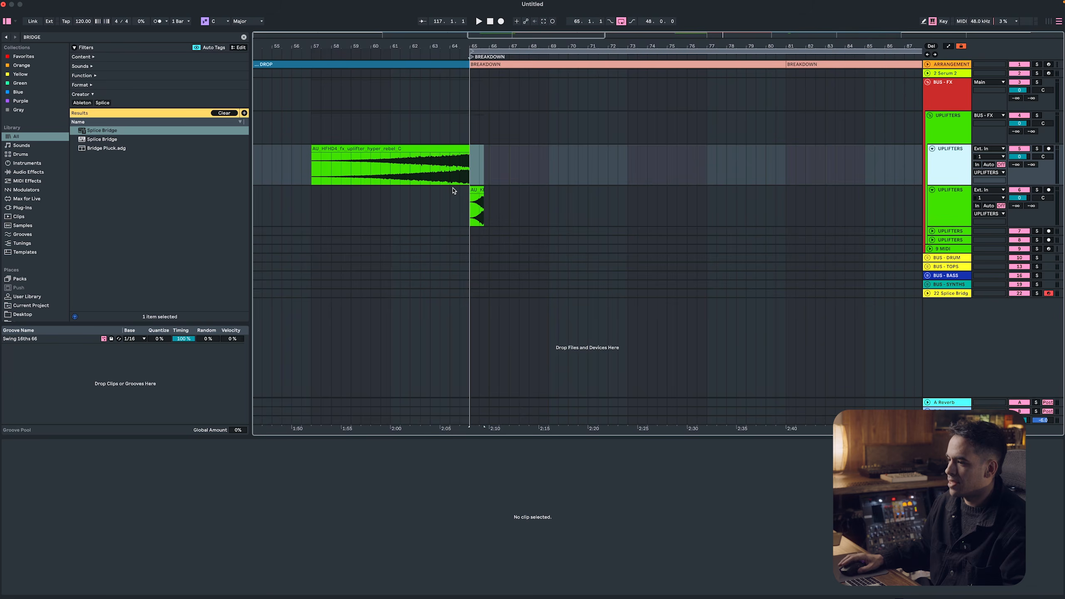
scroll(457, 191, "up", 1)
mouse_move(480, 189)
left_mouse_down()
mouse_move(440, 191)
mouse_move(471, 200)
left_mouse_up()
scroll(465, 199, "up", 5)
scroll(466, 198, "up", 2)
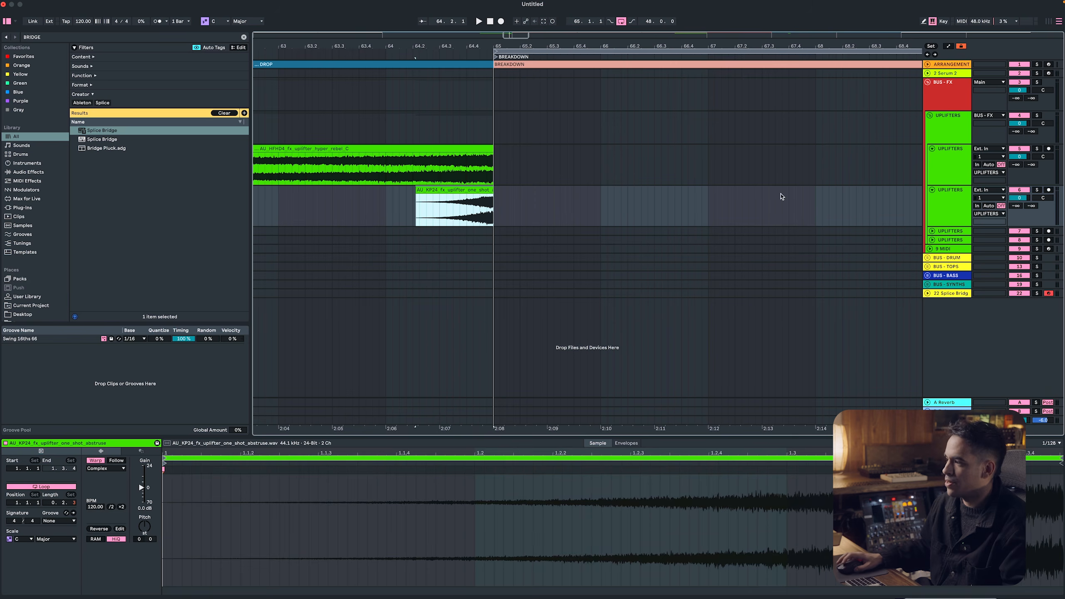
Add a Utility device to the UPLIFTERS group and lower its gain to -18.0 dB
left_click(948, 146, "shift")
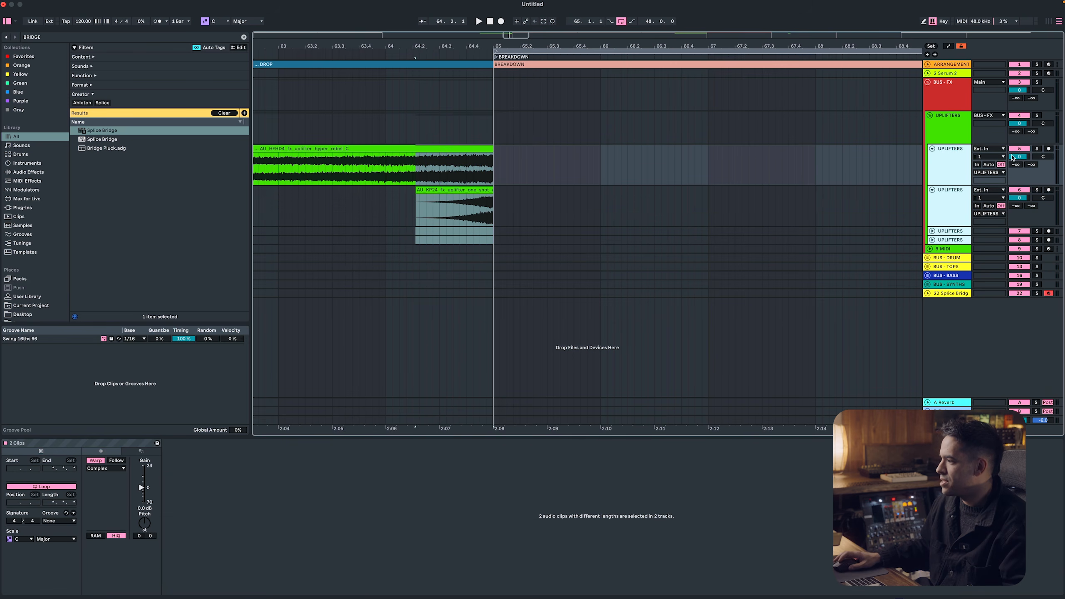
left_click(966, 141)
key("super+f")
type("UTI")
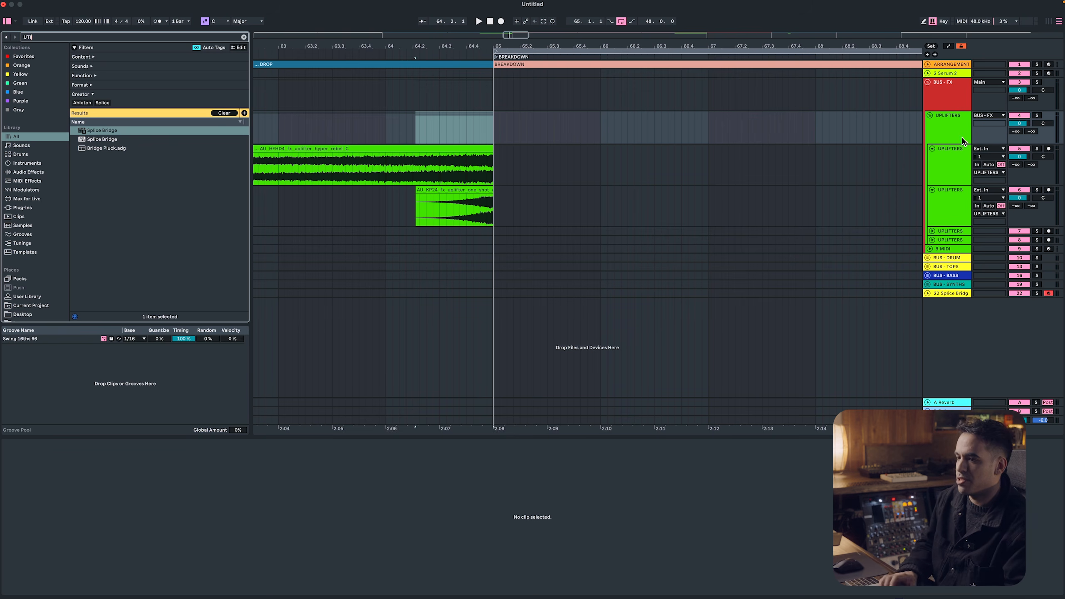
key("Down")
key("Return")
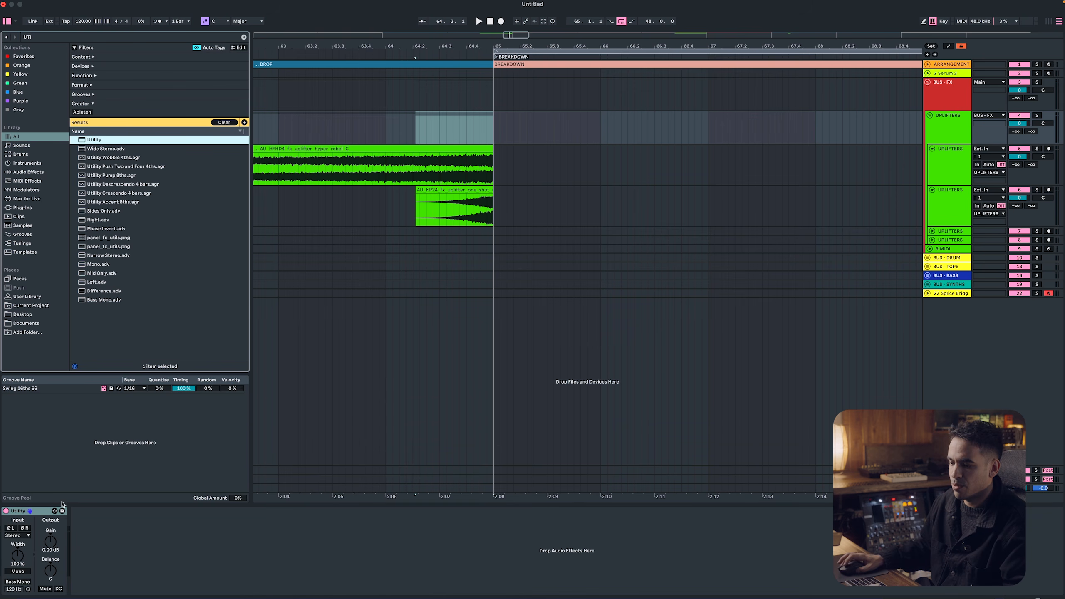
left_click_drag(49, 542, 49, 587)
left_click_drag(50, 542, 49, 550)
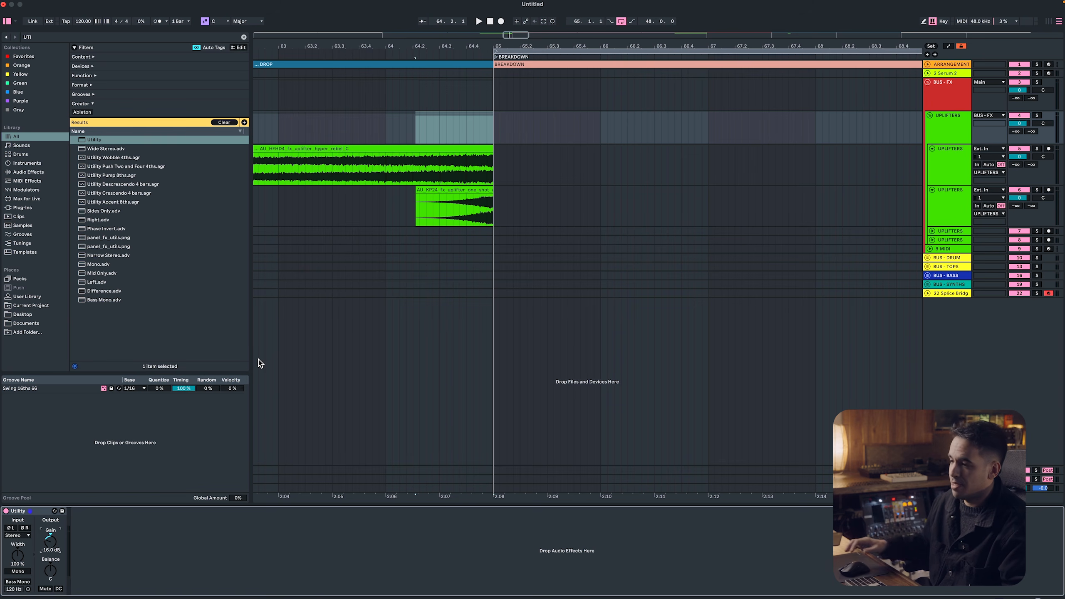
Add a fade-in across the whole AU_HFHD4 uplifter clip and bend its curve downward for a slower rise
scroll(441, 236, "down", 3)
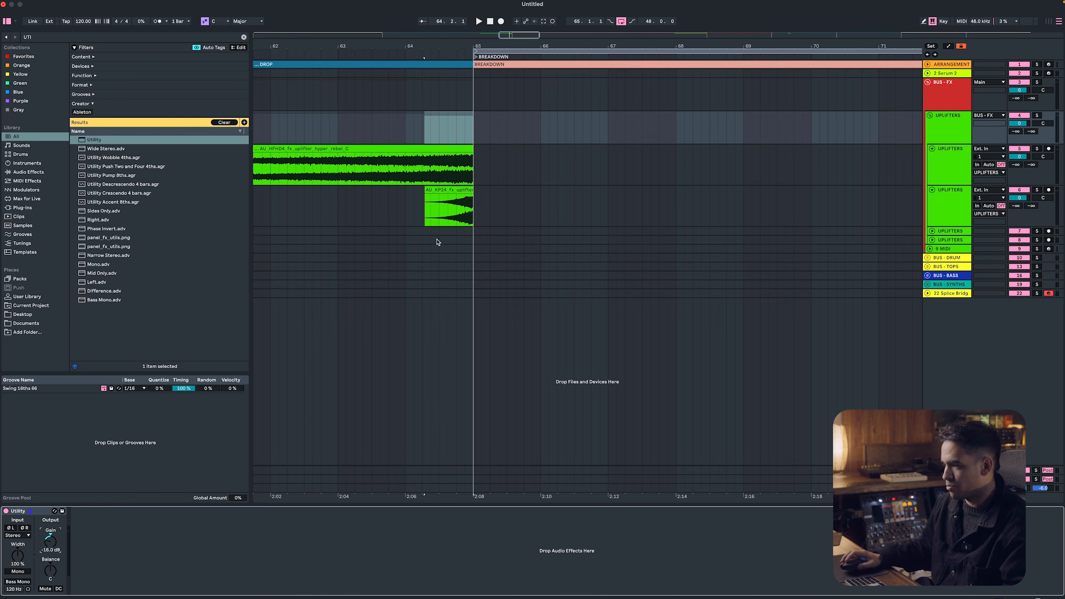
scroll(434, 207, "down", 5)
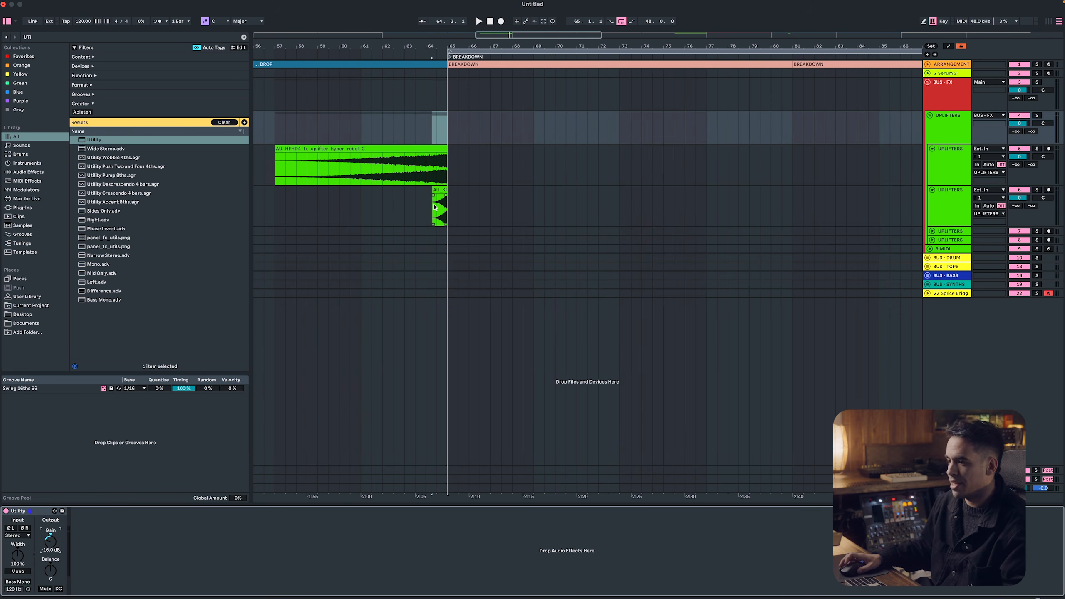
left_click_drag(281, 156, 472, 166)
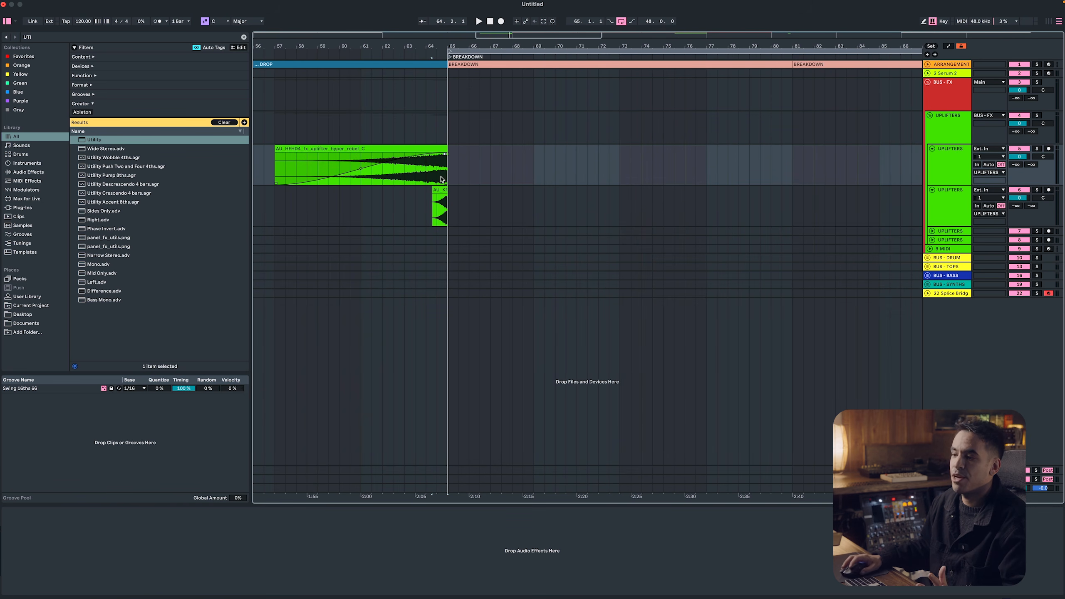
left_click_drag(360, 170, 403, 203)
scroll(403, 191, "down", 6)
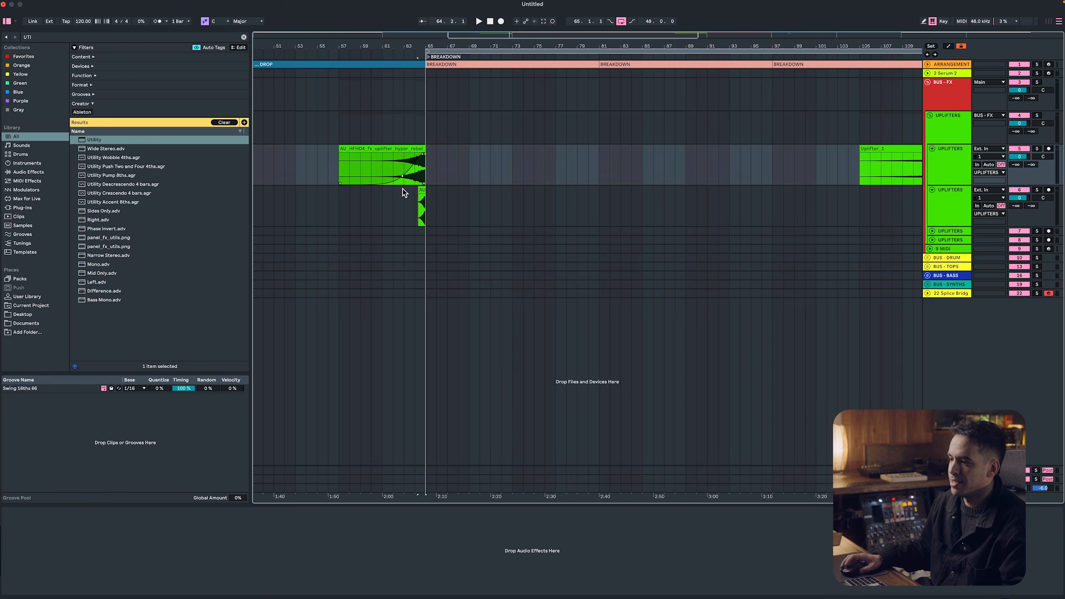
Switch to Splice, add the 008_Uplifter SPIRALPSY sample to the library and place it at bar 105 on the second UPLIFTERS track
key("super+Tab")
scroll(294, 377, "down", 5)
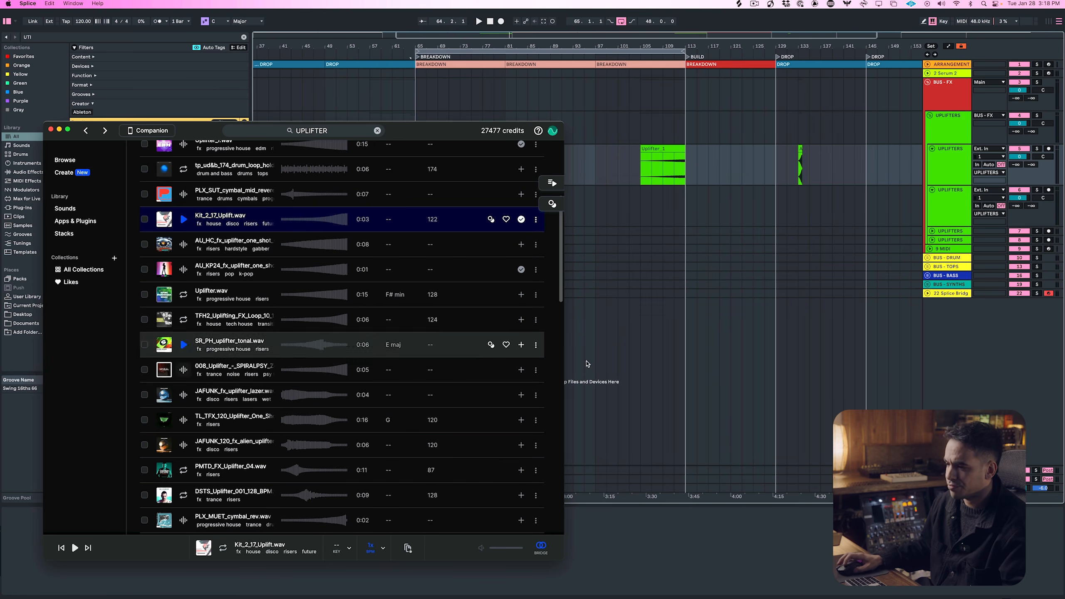
left_click(523, 369)
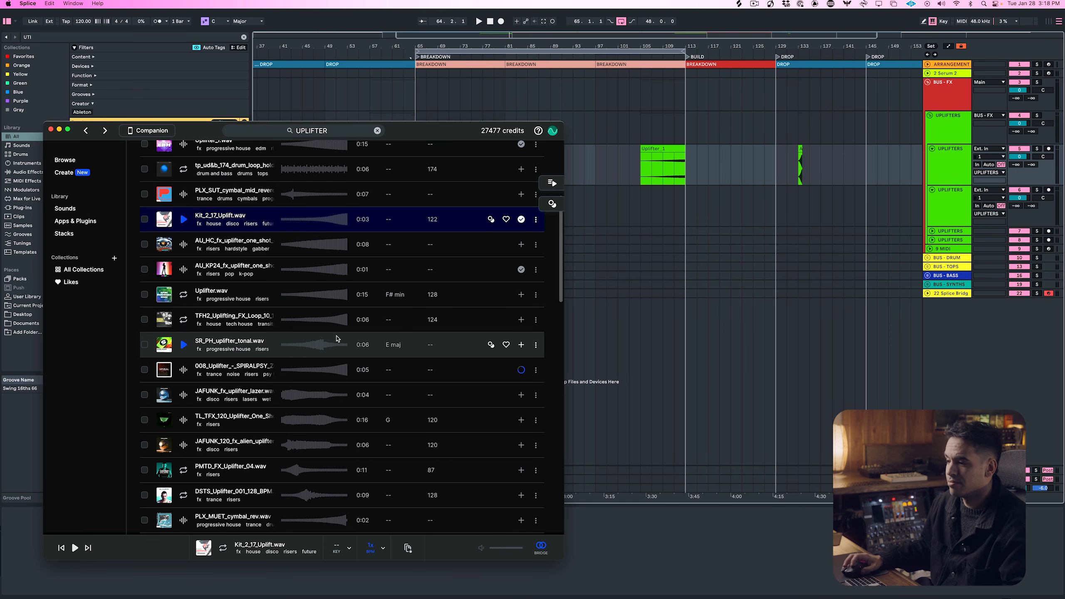
left_click_drag(335, 367, 637, 210)
left_click(636, 210)
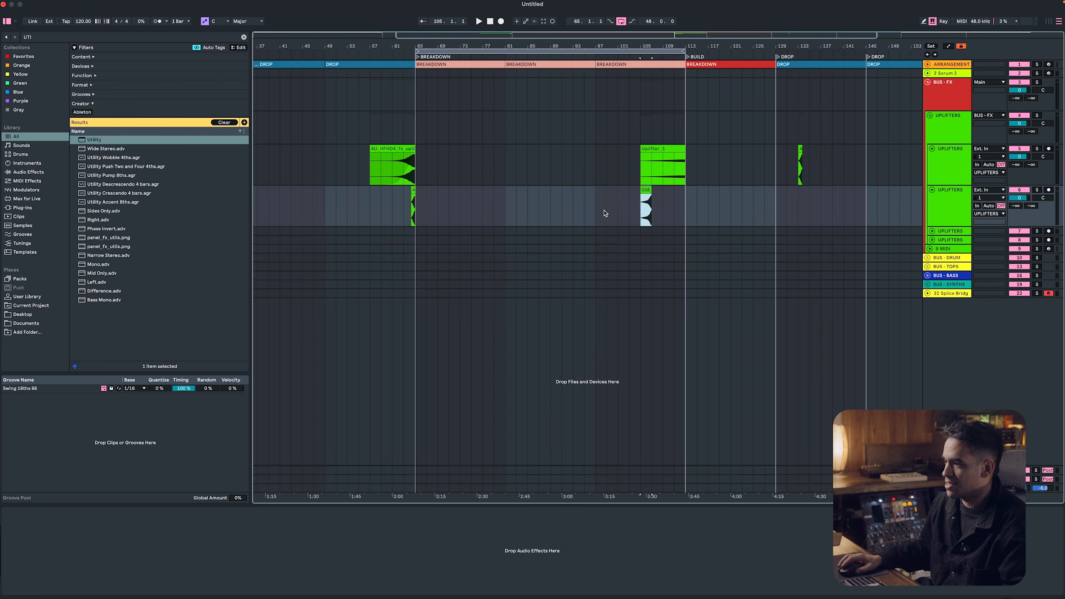
Move the 008_Uplifter clip to bar 31, ending at the first DROP, and restore the second UPLIFTERS track's height
scroll(604, 213, "down", 3)
left_click_drag(622, 190, 363, 197)
scroll(363, 198, "down", 3)
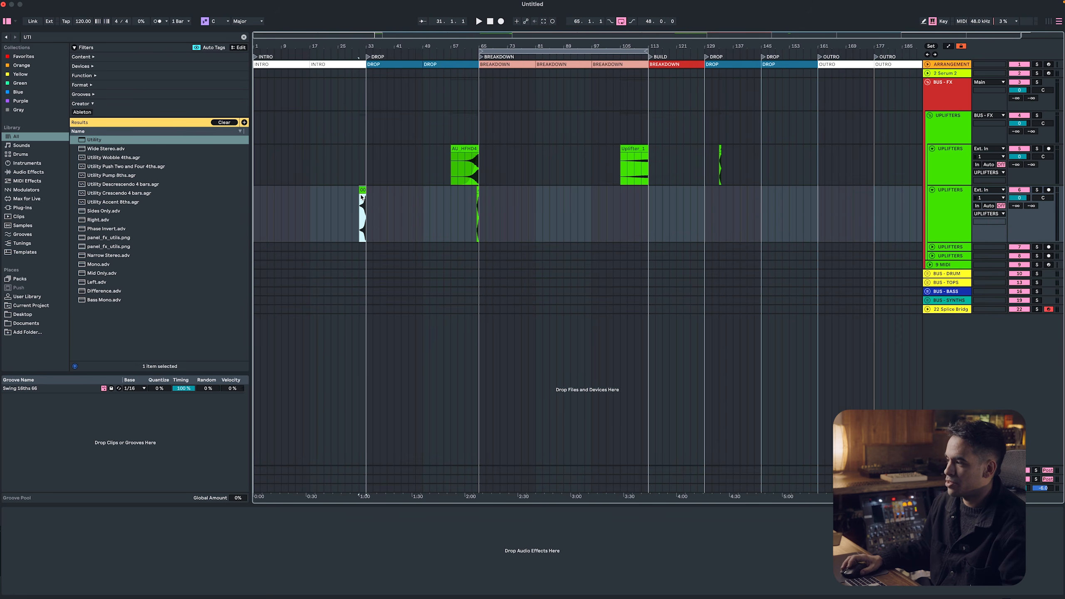
left_click_drag(963, 242, 955, 226)
left_click(363, 190)
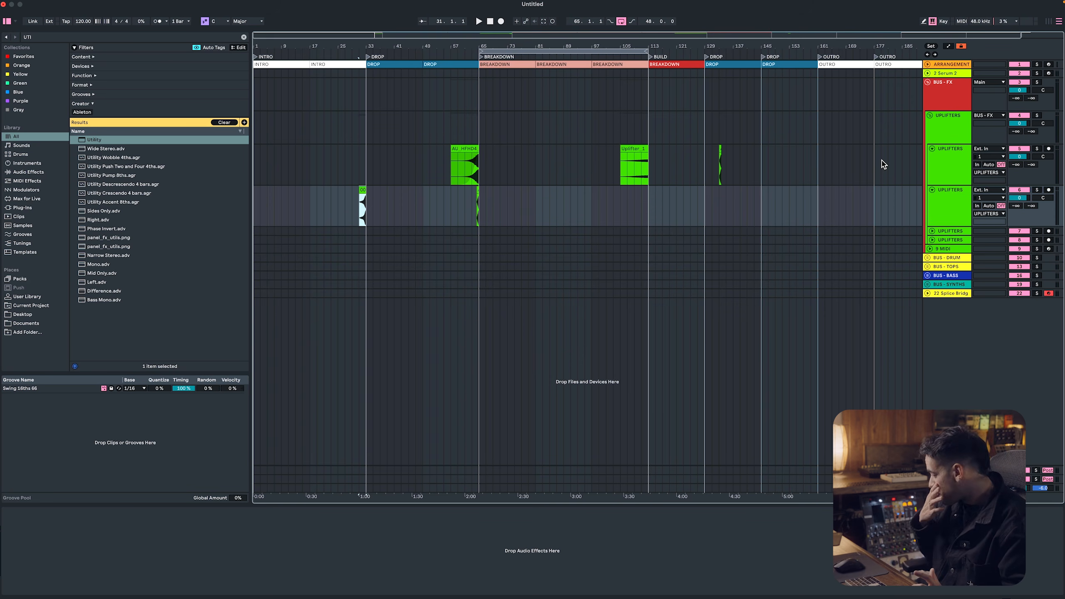
Play the uplifter leading into the first DROP, stop playback and collapse the individual UPLIFTERS tracks
key("space")
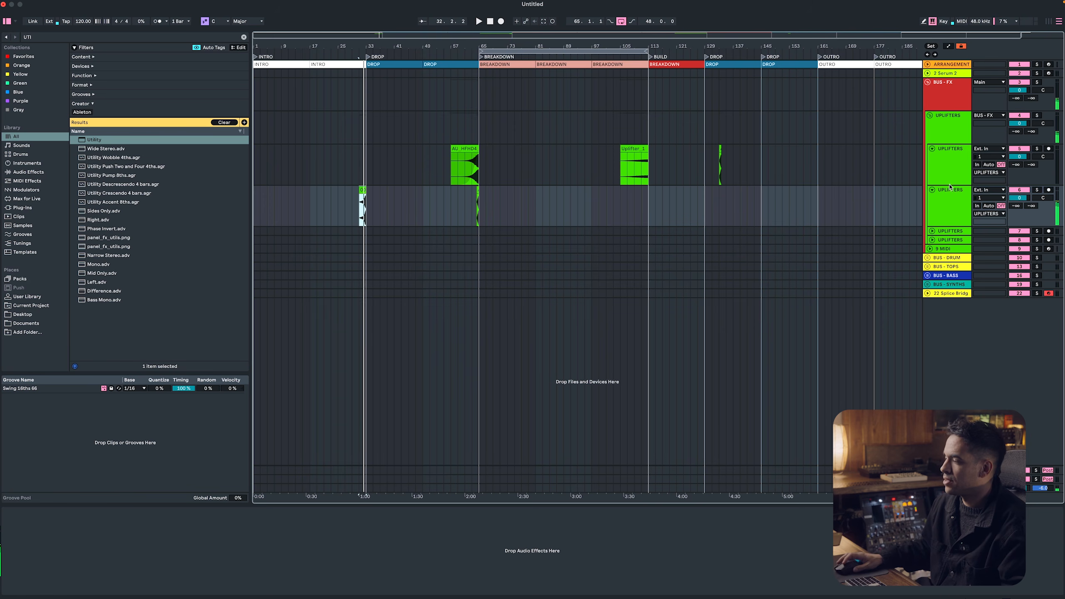
left_click(944, 165)
key("space")
left_click(948, 240, "shift")
left_click(932, 148)
left_click(940, 132)
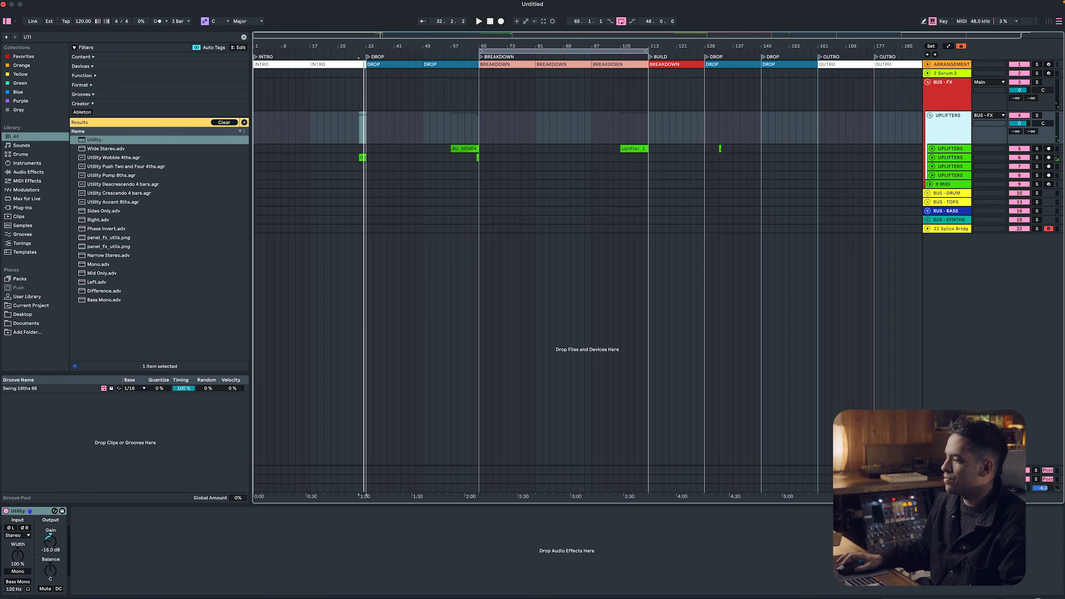
On the A Reverb return, set the reverb's input filter to 2.23 kHz, high diffusion shelf to 5.50 kHz and decay to 13.5 s
left_click(948, 470)
left_click(402, 541)
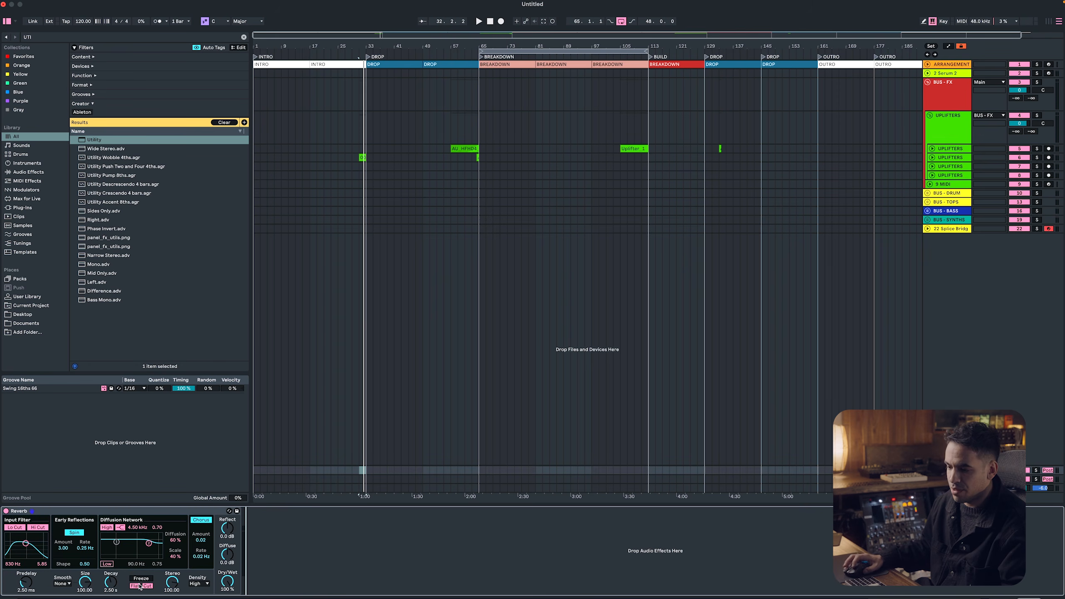
type("12")
key("Return")
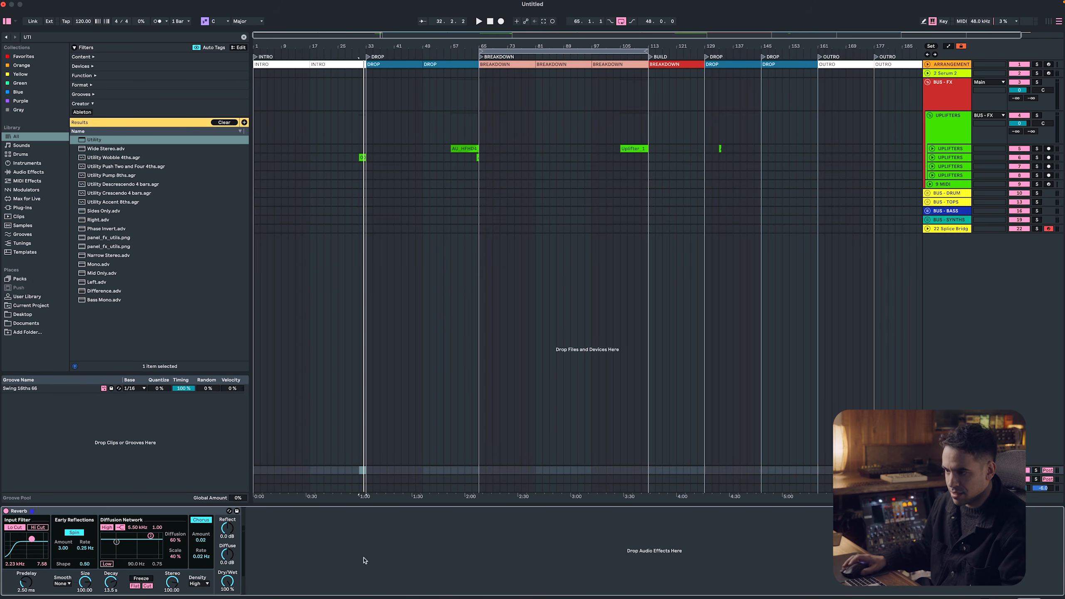
Set the UPLIFTERS group's send to the A Reverb return to 0 dB
left_click(993, 134)
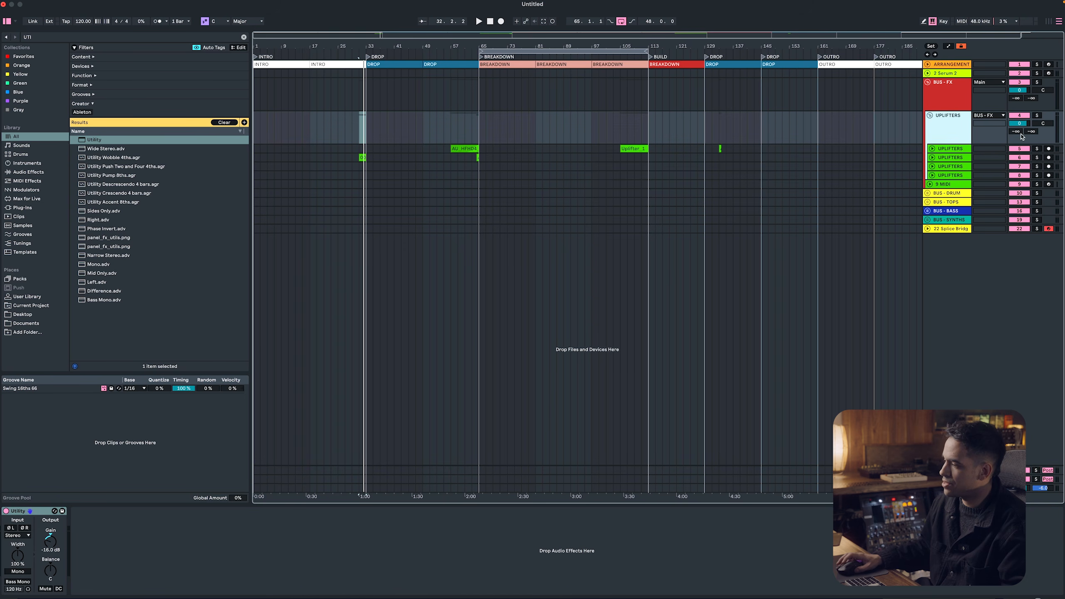
left_click_drag(1016, 133, 1016, 122)
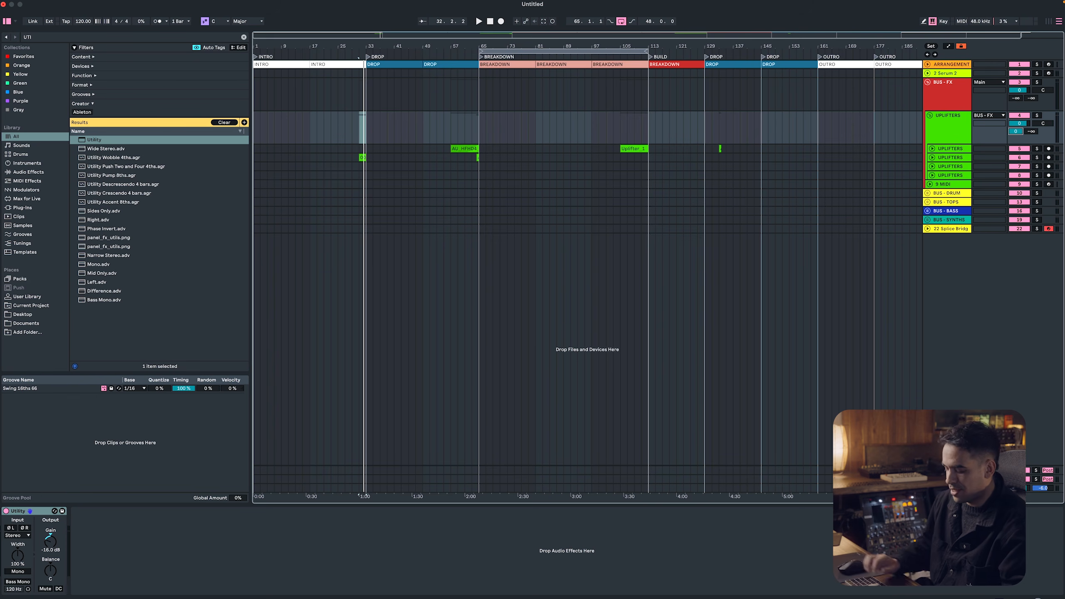
key("super+f")
type("KICKST")
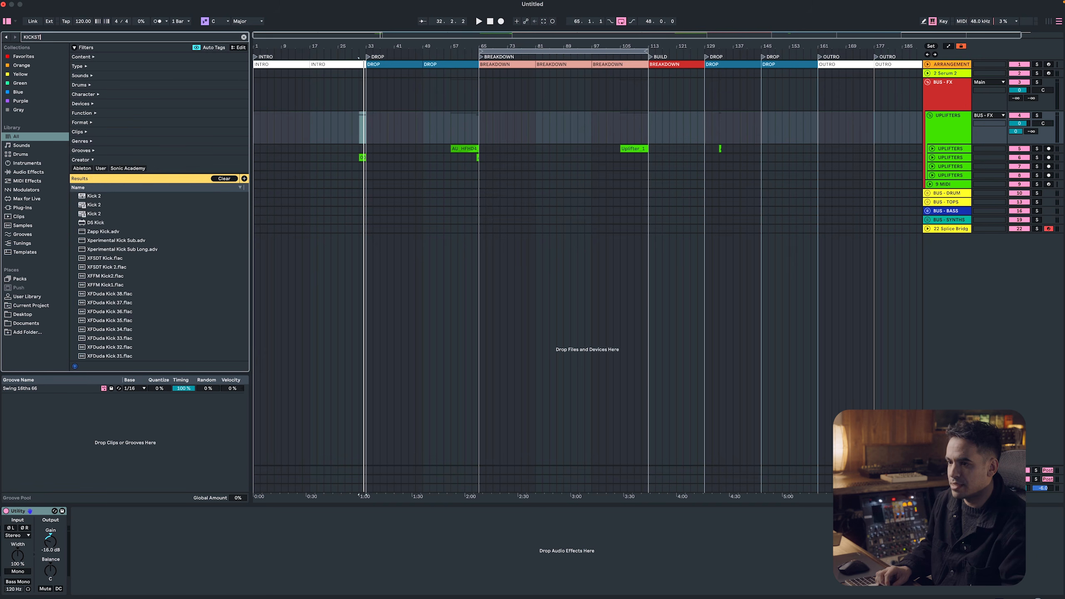
type("ART")
key("super+a")
key("BackSpace")
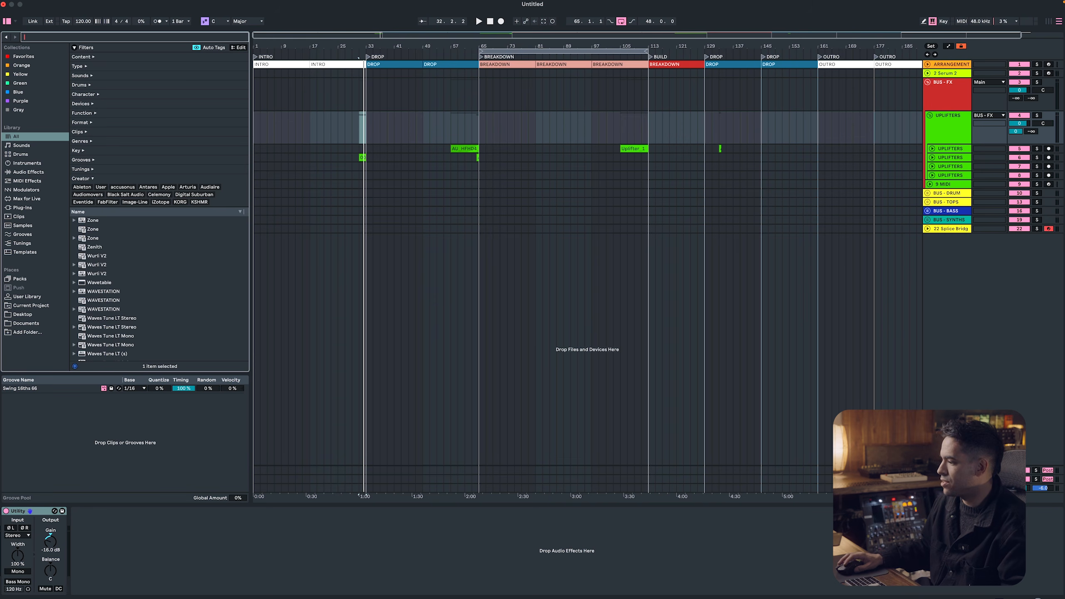
Find the Compressor among the audio effects, add it after the Reverb on the A Reverb return and open its sidechain settings
double_click(946, 470)
key("super+f")
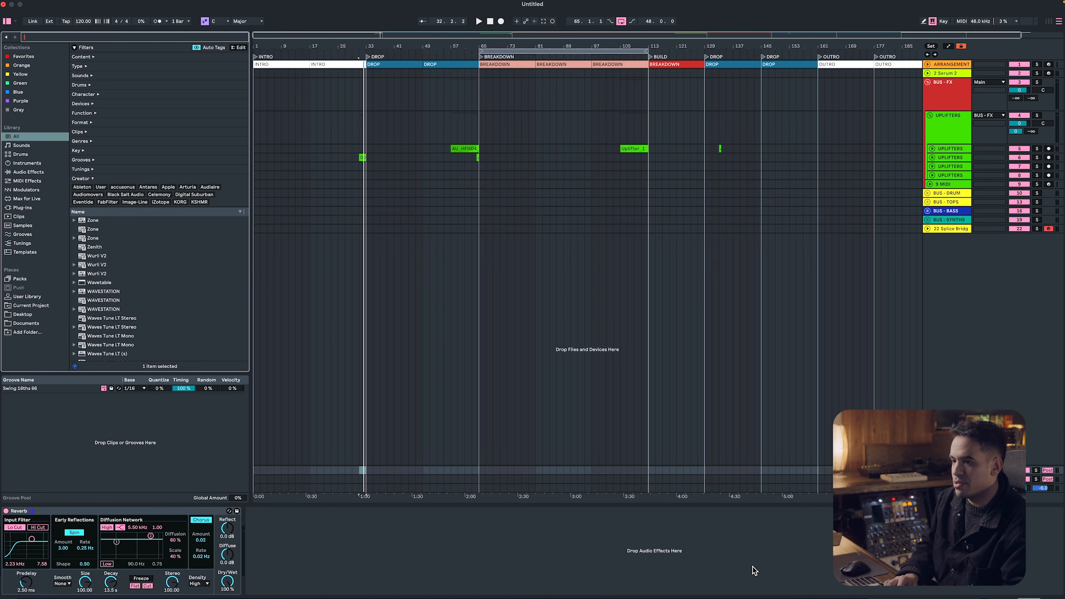
type("COMPRESS")
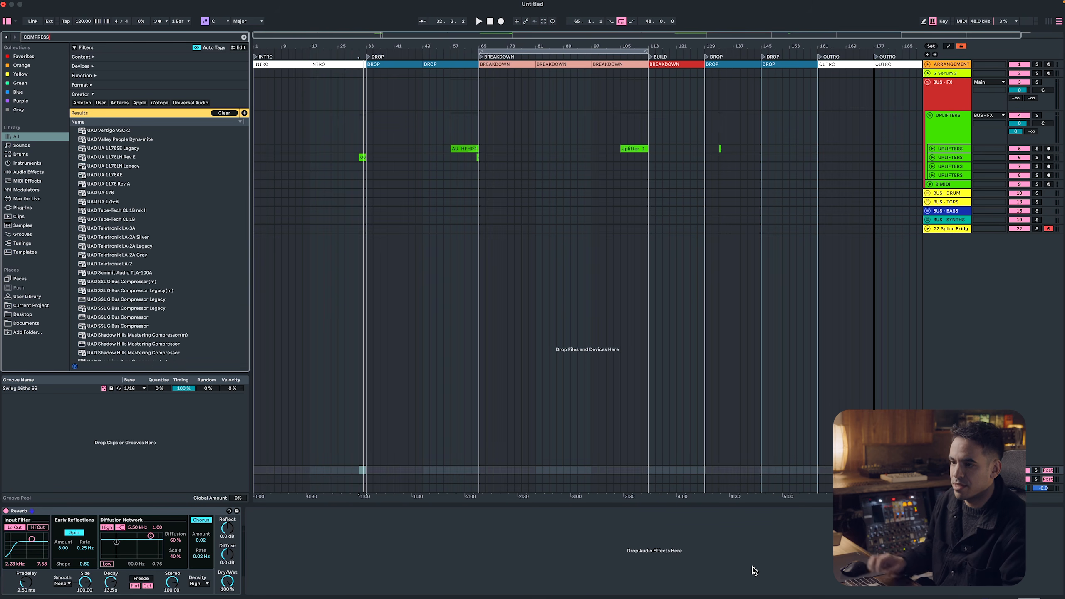
left_click(28, 171)
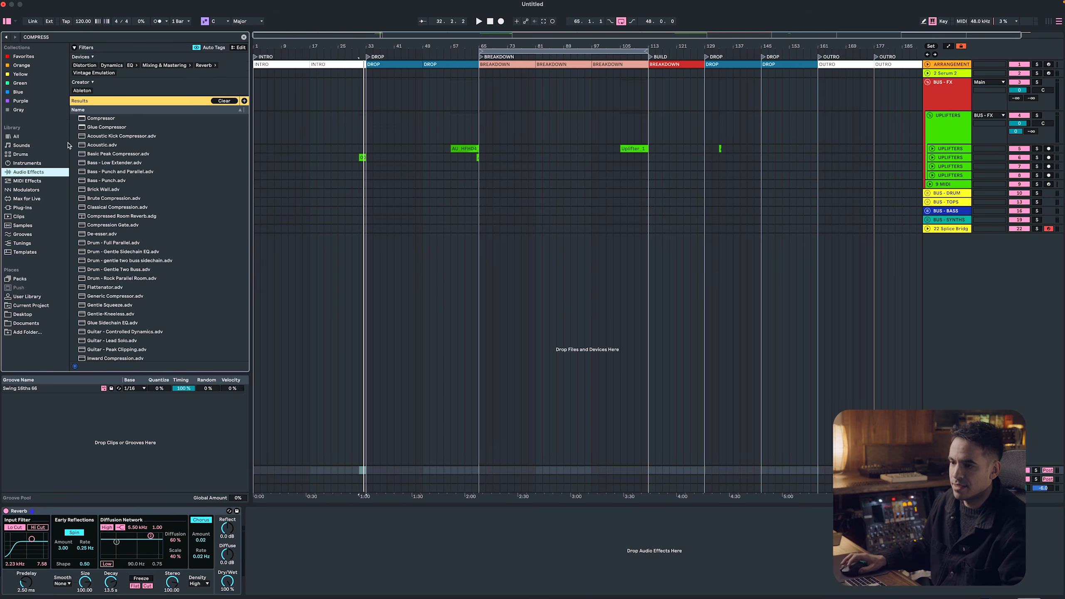
double_click(95, 120)
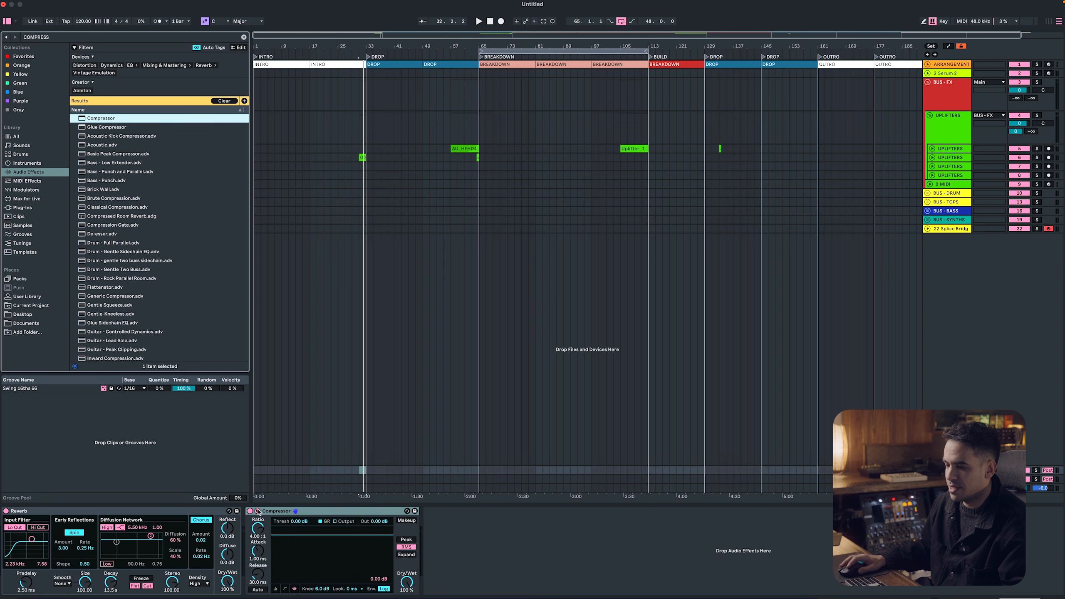
left_click(258, 510)
left_click(270, 534)
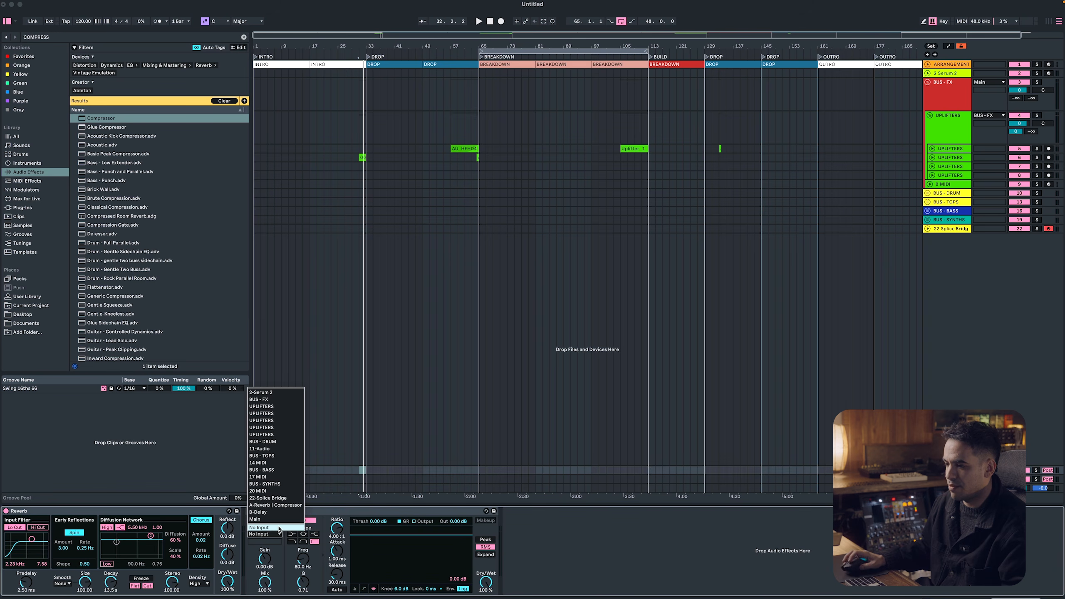
Expand the BUS - DRUM group and delete its audio track, keeping only the MIDI track
left_click(928, 194)
left_click(936, 227)
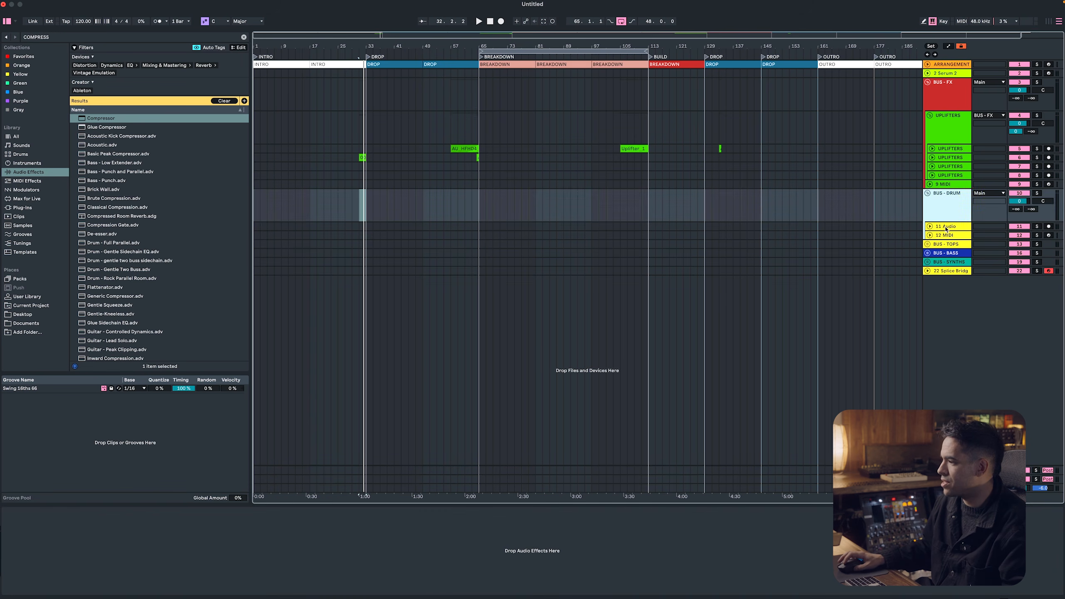
key("Delete")
Switch to Splice, search for KICK and filter the samples by the progressive house genre
key("super+Tab")
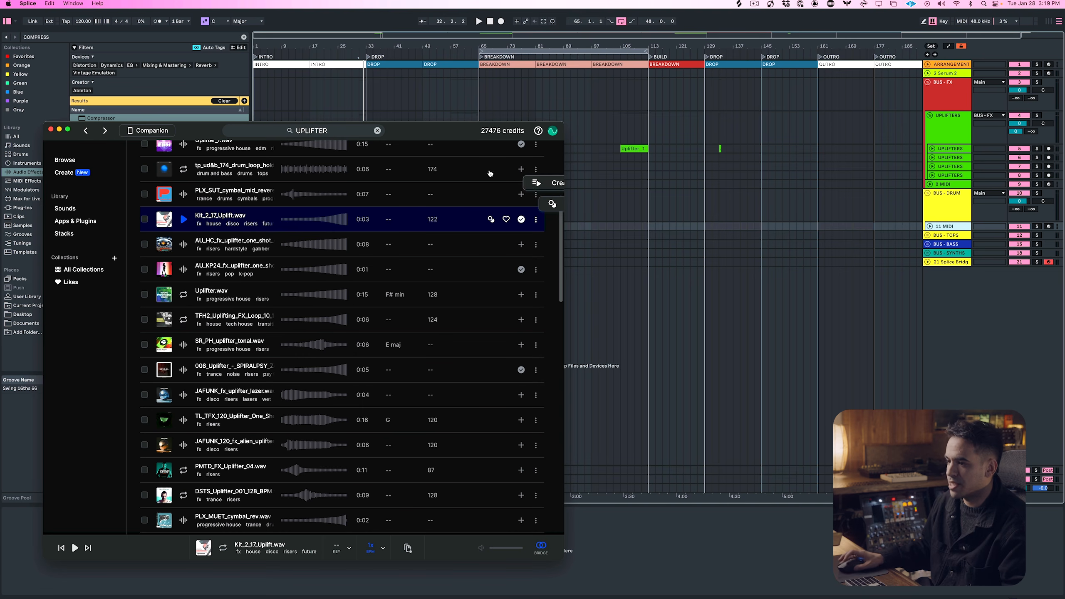
double_click(317, 131)
type("KICK")
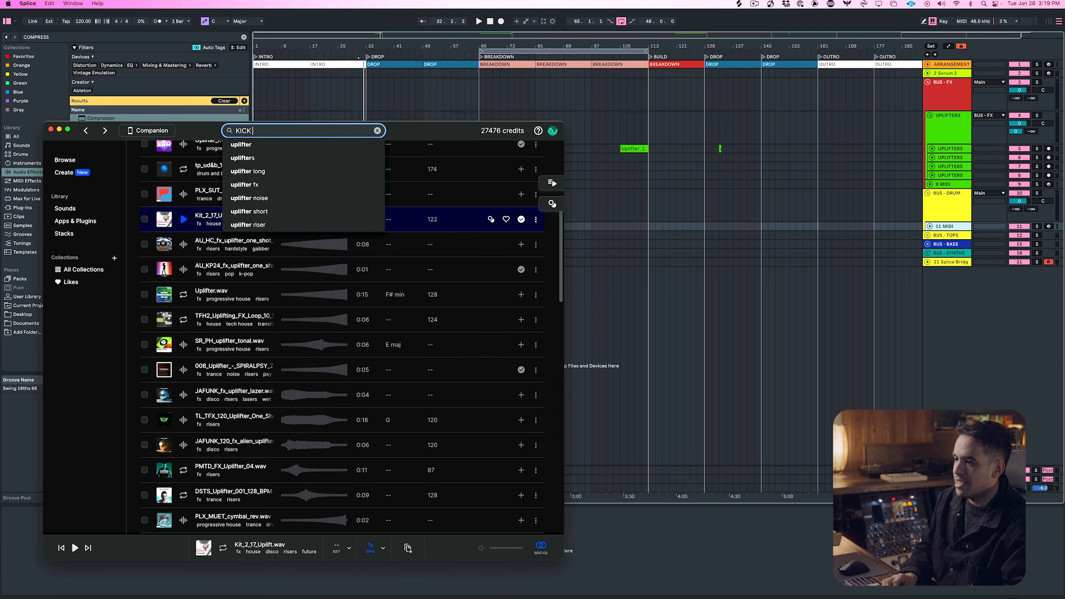
key("Return")
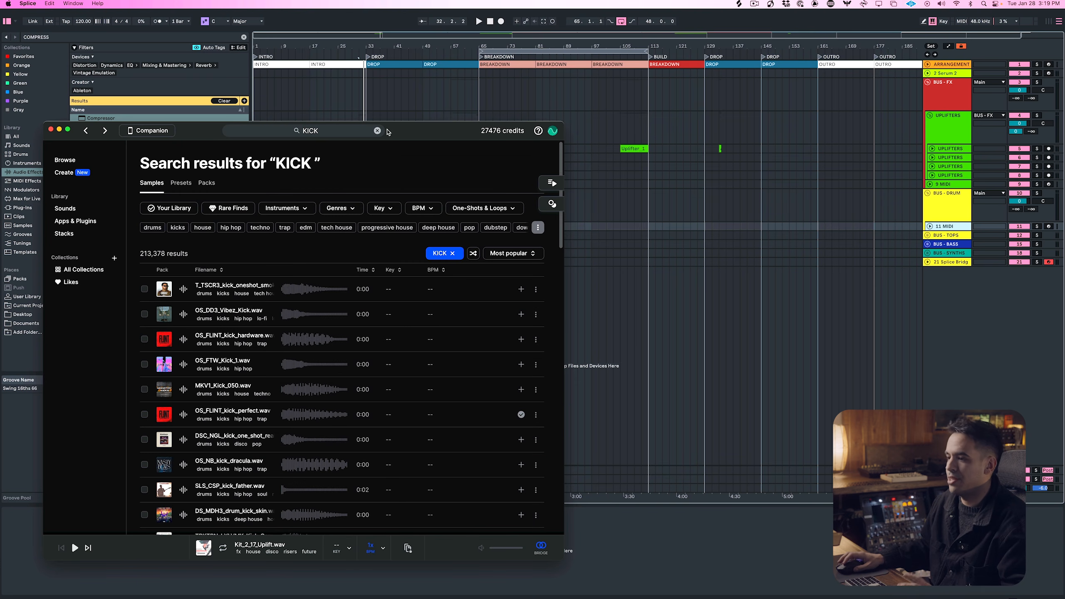
left_click(294, 208)
left_click(329, 188)
left_click(339, 208)
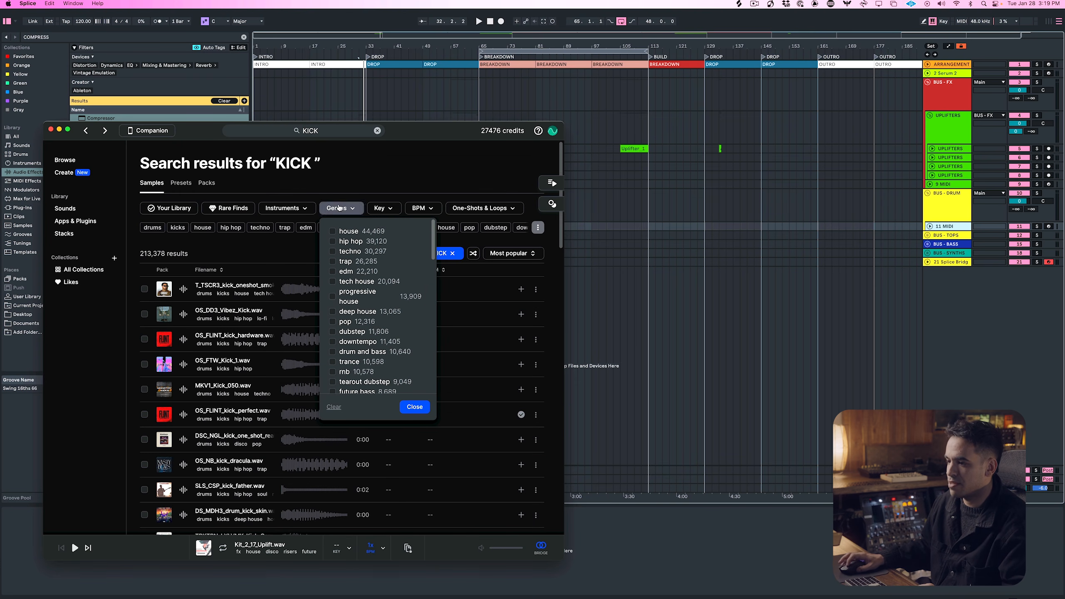
left_click(369, 296)
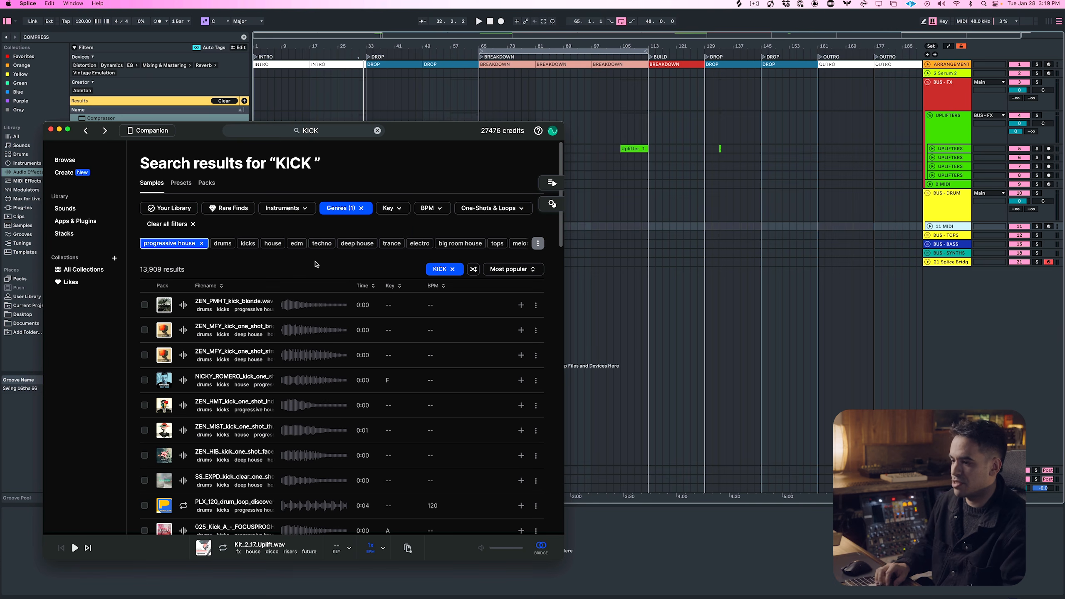
Audition the progressive house kicks and add the 025_Kick_A_-_FOCUSPROGHOUSE sample to the library
key("Down")
key("Down")
key("Up")
key("Down")
key("Down")
key("Down")
key("Down")
key("Down")
key("Down")
key("Down")
key("Down")
key("Down")
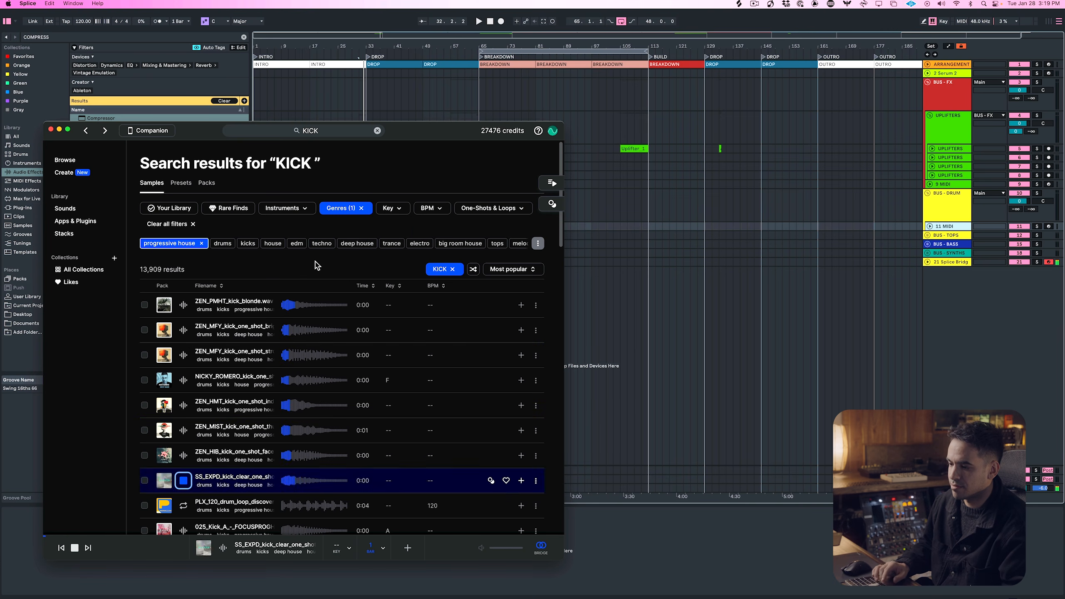
key("Up")
key("Down")
key("Up")
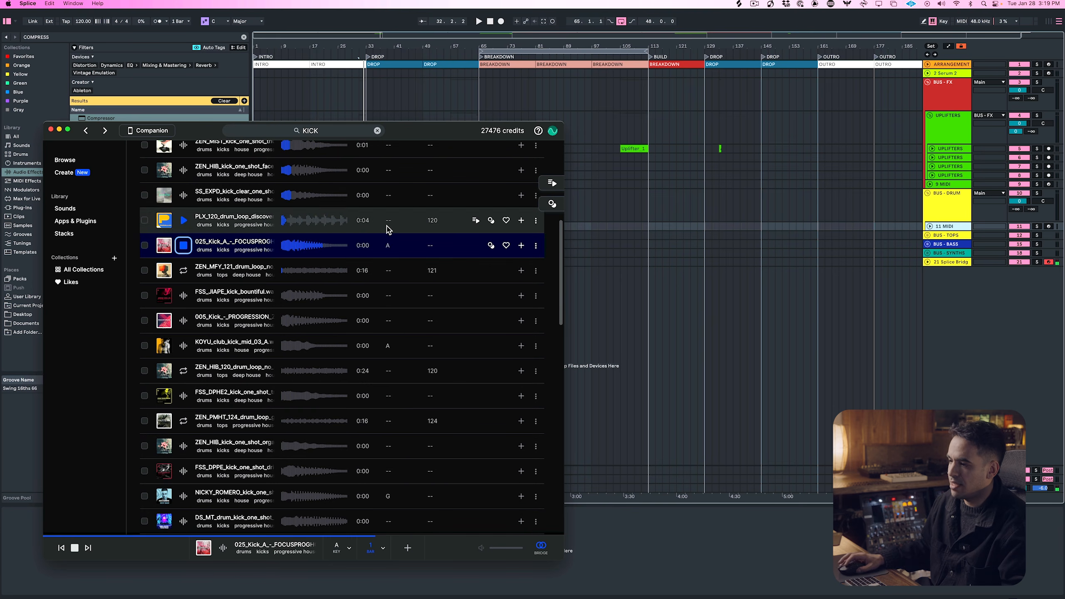
left_click_drag(531, 251, 518, 251)
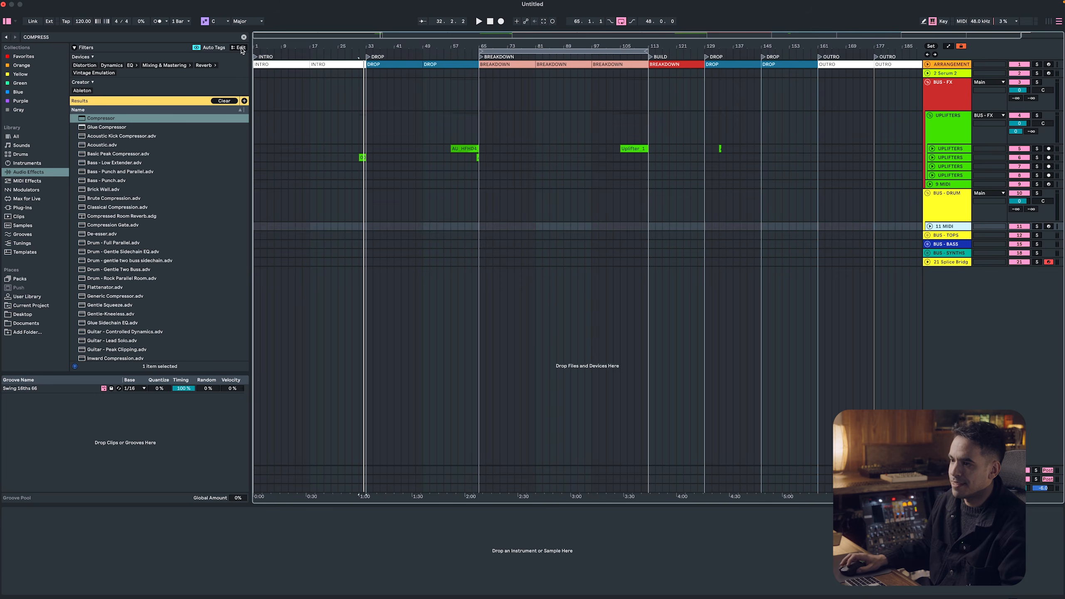
Return to Ableton Live, clear the browser search and load a Drum Rack onto the MIDI track in BUS - DRUM
left_click(243, 37)
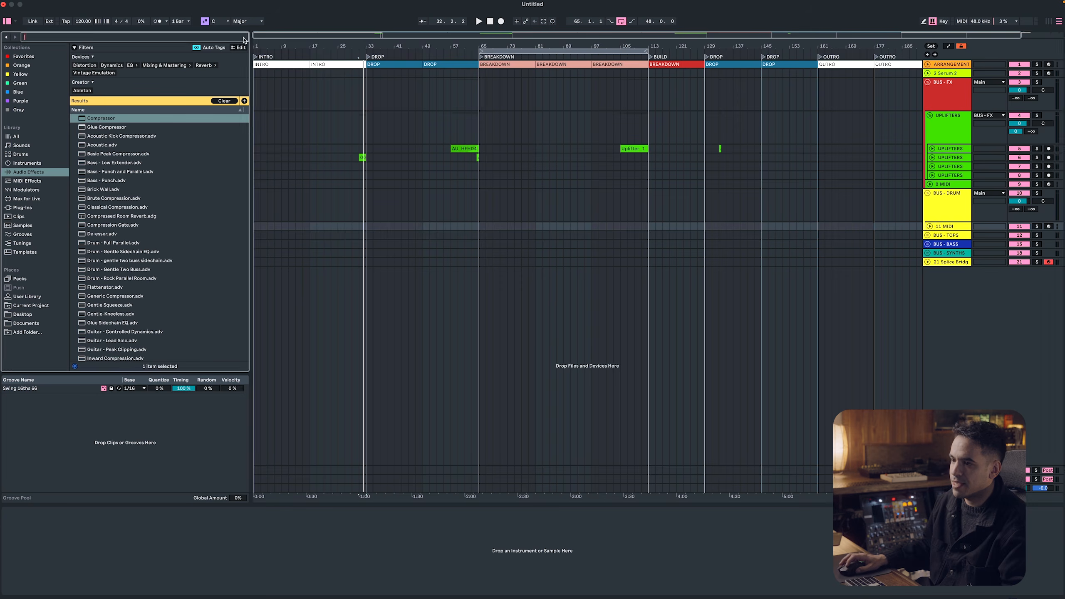
left_click(38, 155)
double_click(114, 166)
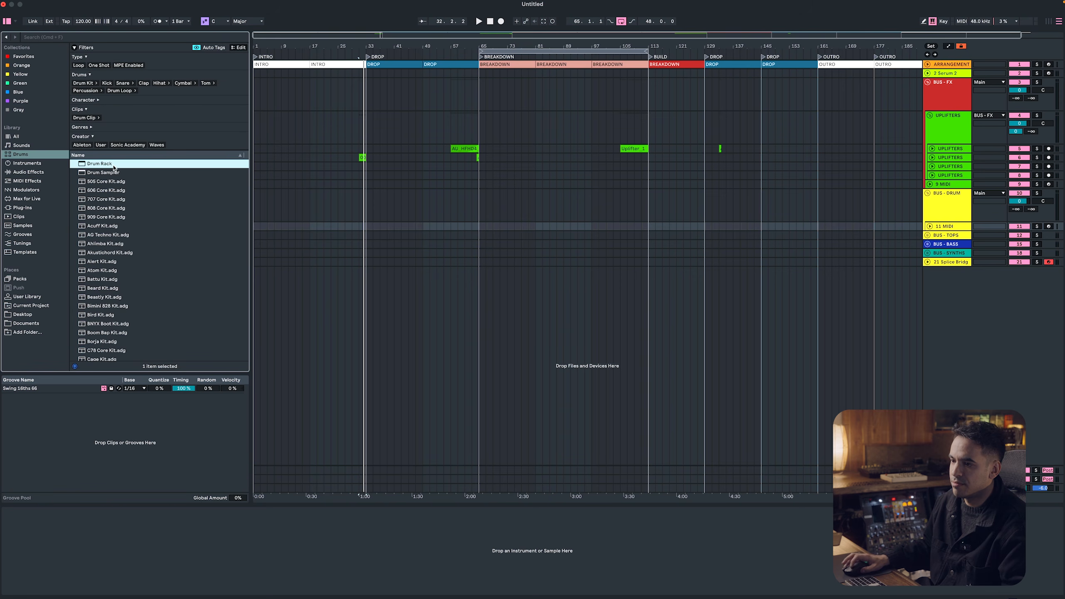
Switch to Splice, place its window clear of the Drum Rack and load the 025_Kick_A sample onto the rack's C1 pad
key("super+Tab")
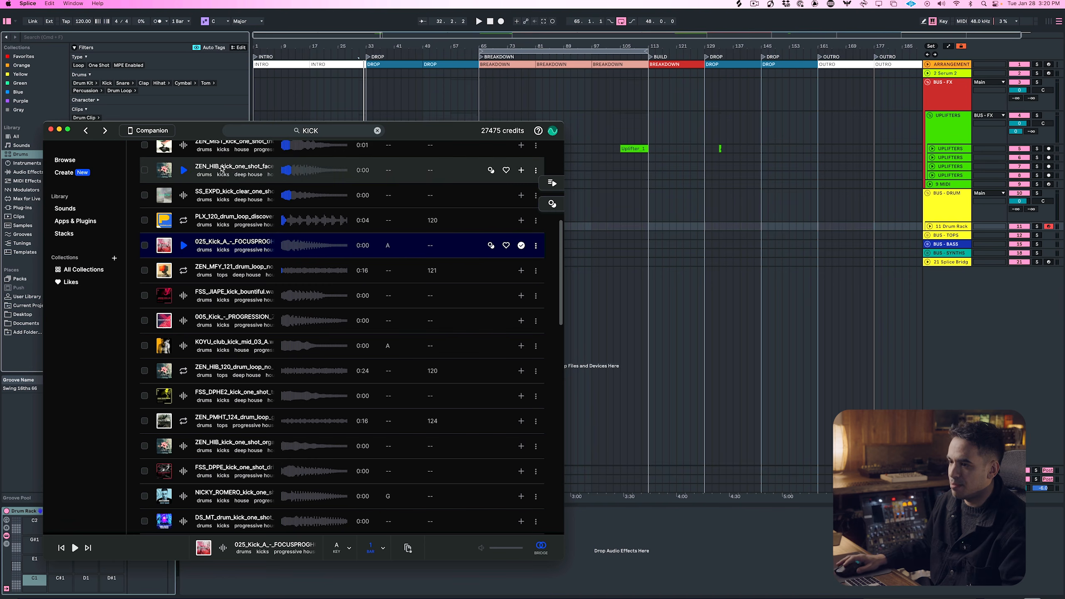
left_click_drag(201, 131, 470, 109)
left_click_drag(505, 218, 35, 581)
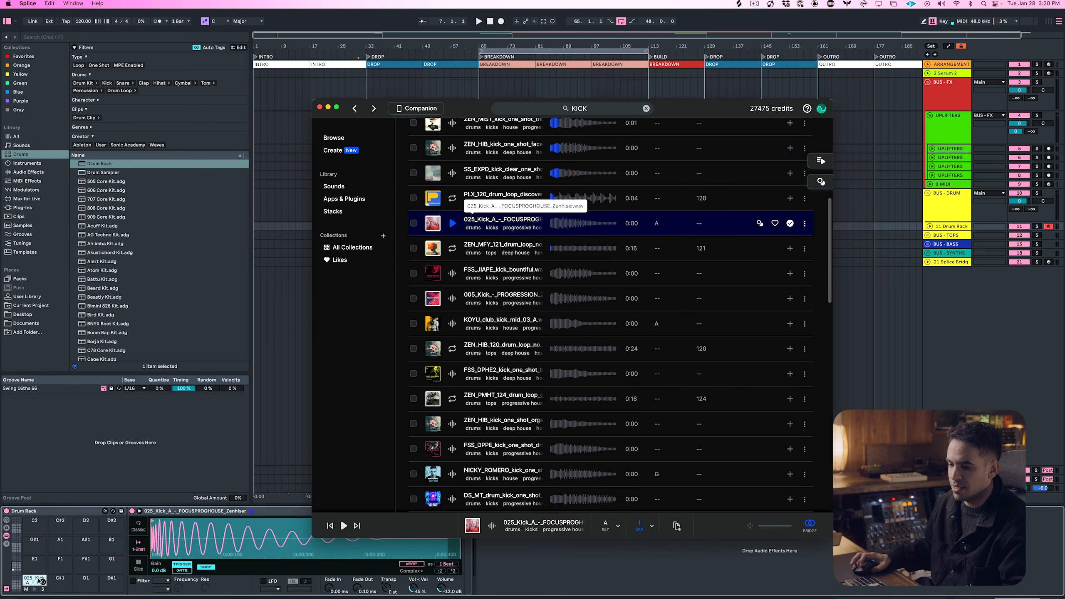
left_click(35, 580)
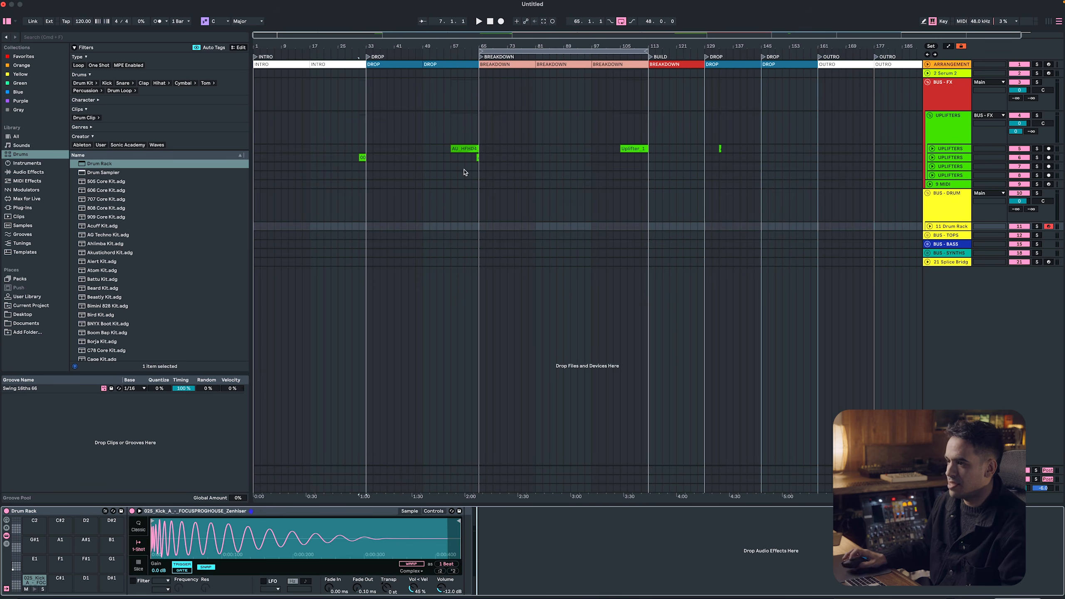
Create a 16-bar MIDI clip on the Drum Rack track from bar 33 to bar 49 and set its note grid to 1/4
left_click(371, 228)
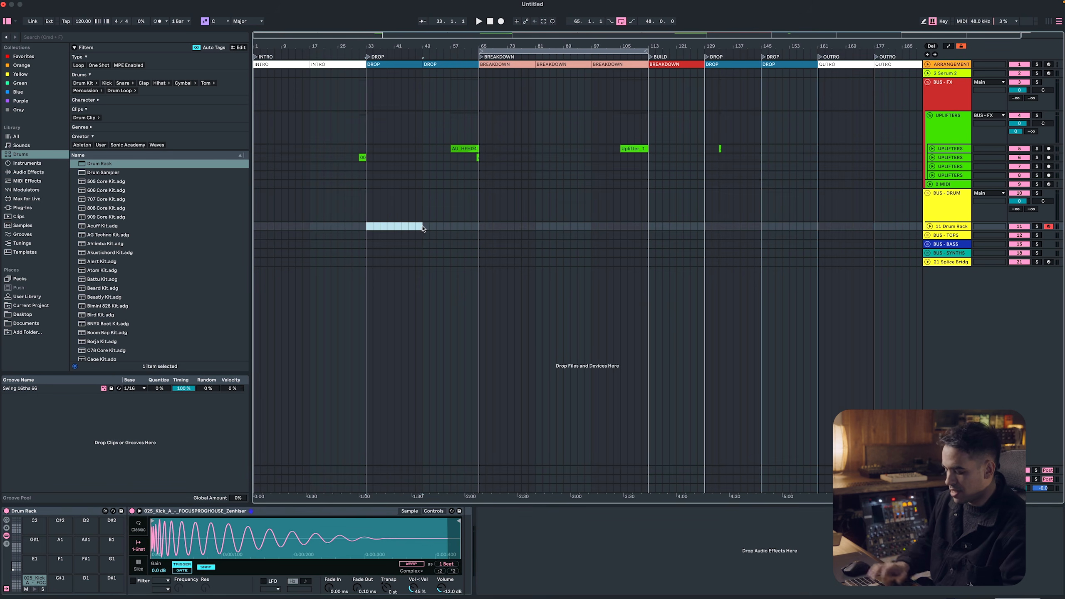
key("super+shift+m")
right_click(321, 504)
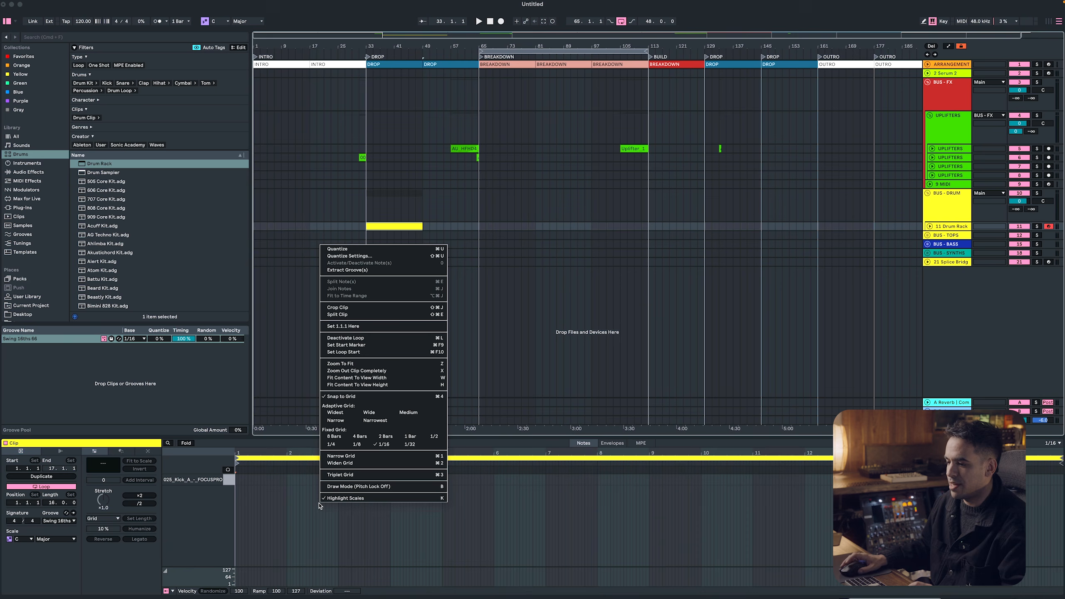
left_click(335, 447)
Draw one kick note spanning the whole 16-bar clip and chop it on the grid into quarter-note kicks
left_click_drag(242, 479, 881, 479)
left_click_drag(1044, 484, 1062, 482)
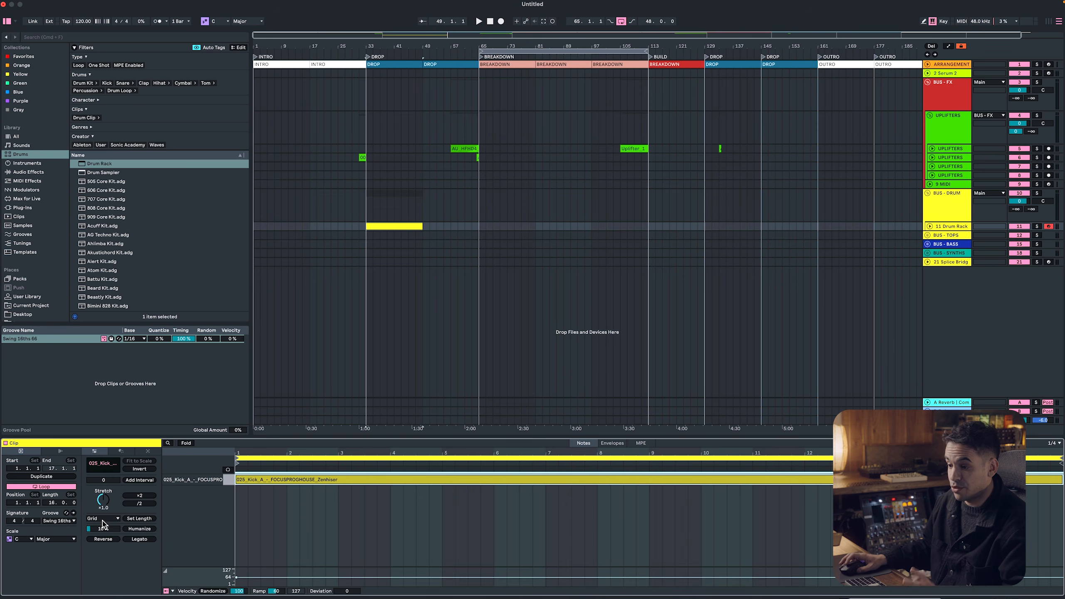
key("super+e")
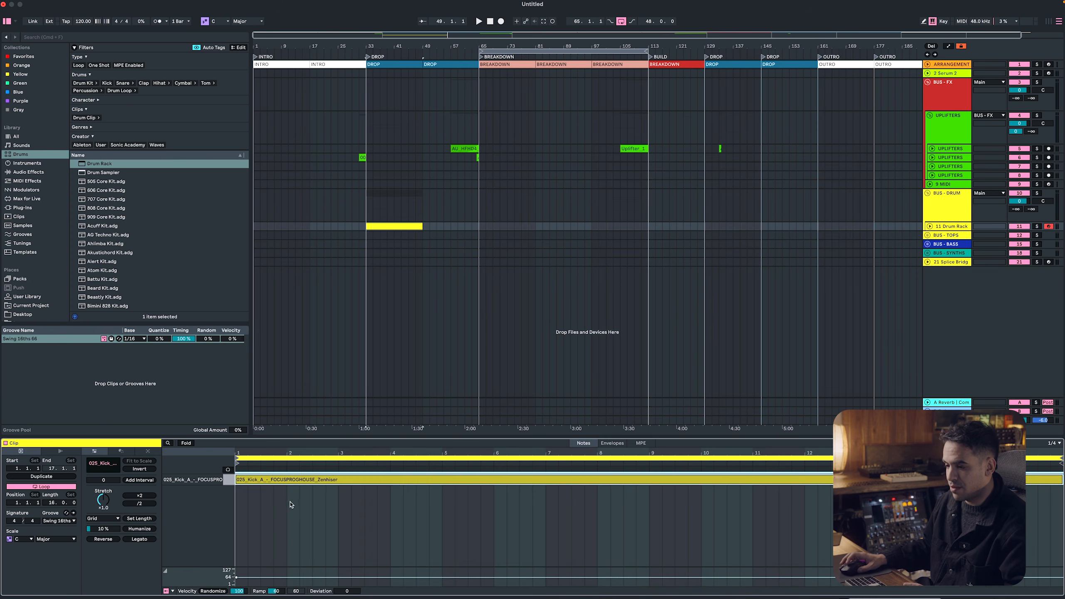
key("super+j")
right_click(290, 503)
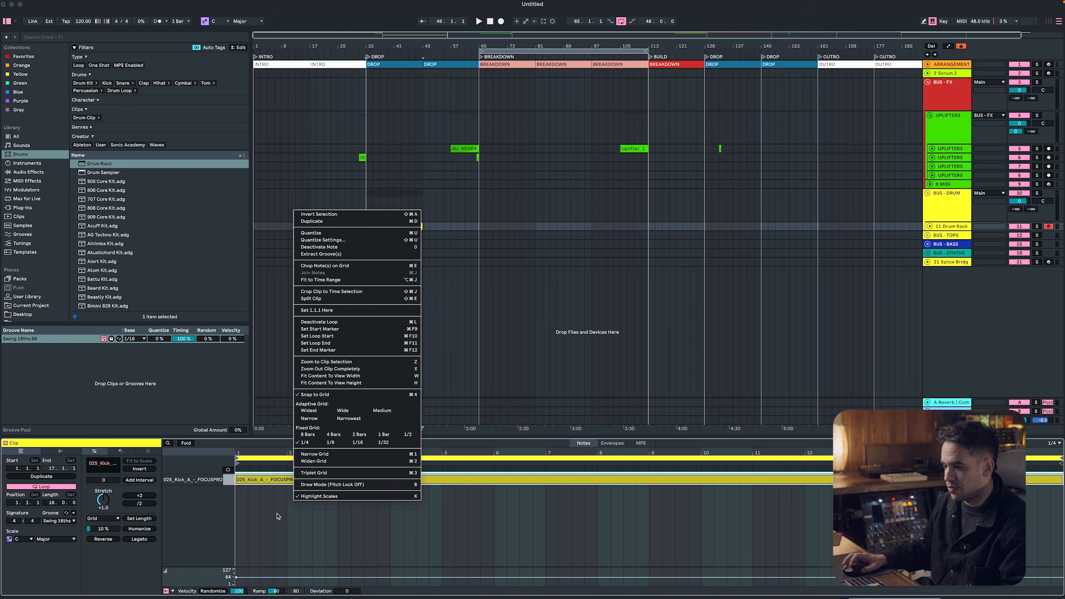
left_click(285, 503)
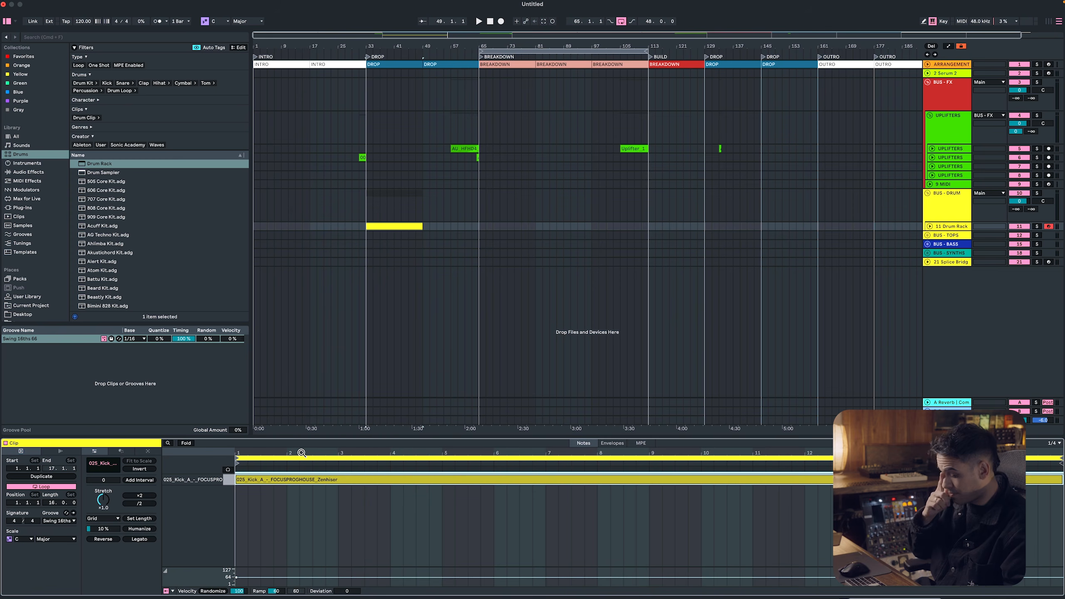
key("super+e")
key("space")
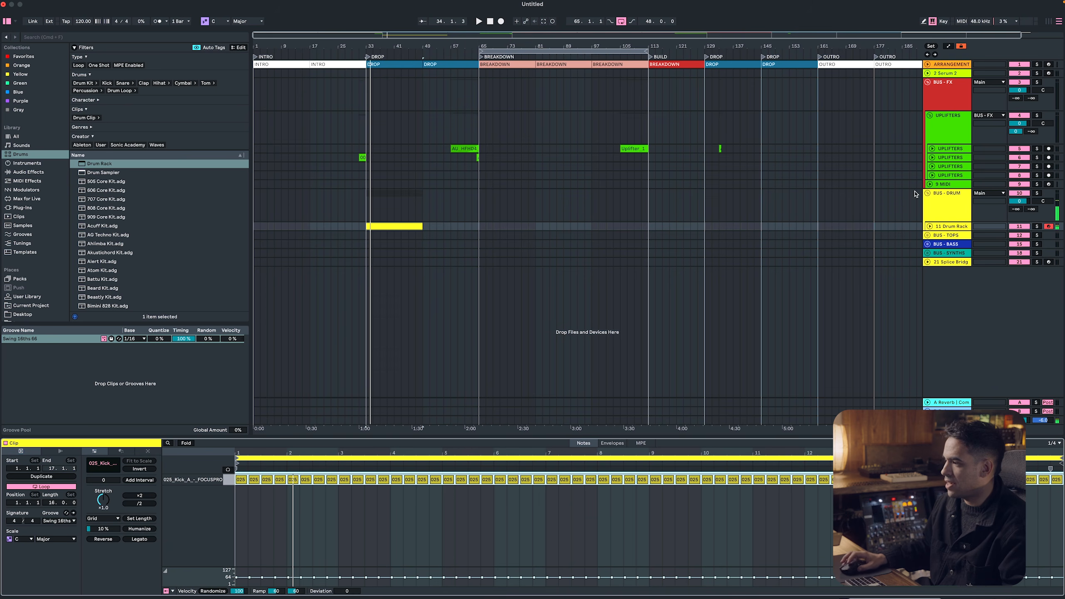
Rename the Drum Rack track as KICK
left_click(945, 227)
key("super+r")
type("KICK")
key("Return")
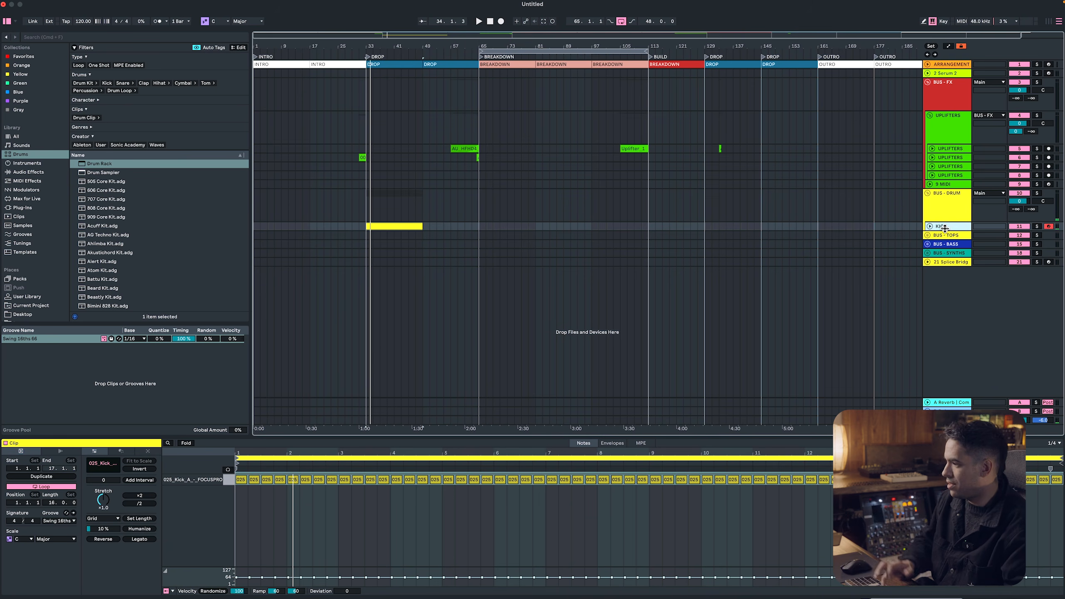
Show the KICK track's devices, find EQ among the audio effects and add an EQ Eight after the Drum Rack
double_click(950, 217)
double_click(947, 226)
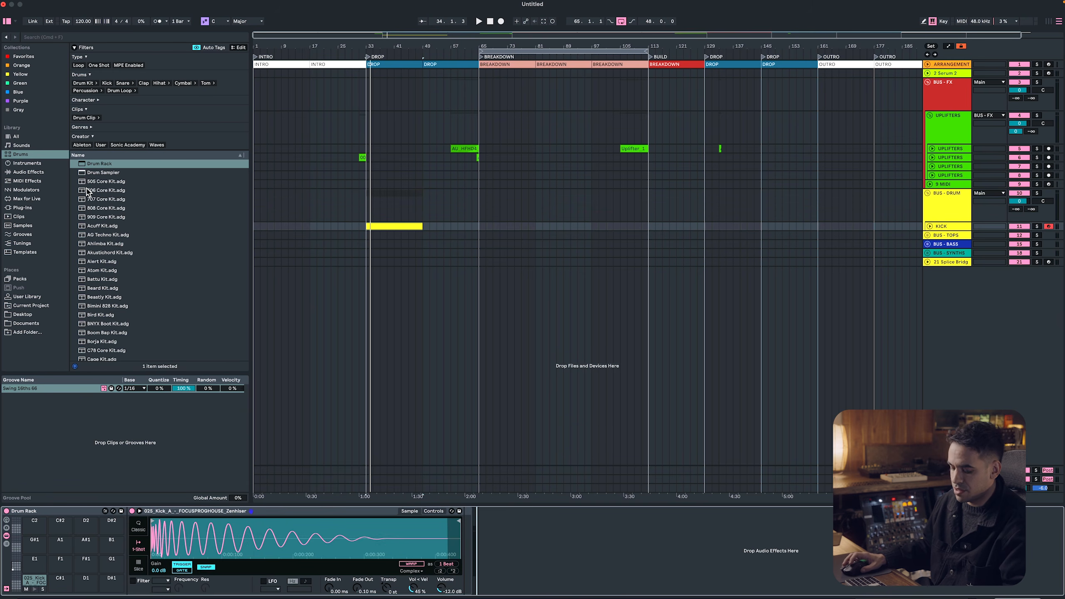
key("super+f")
type("EQ")
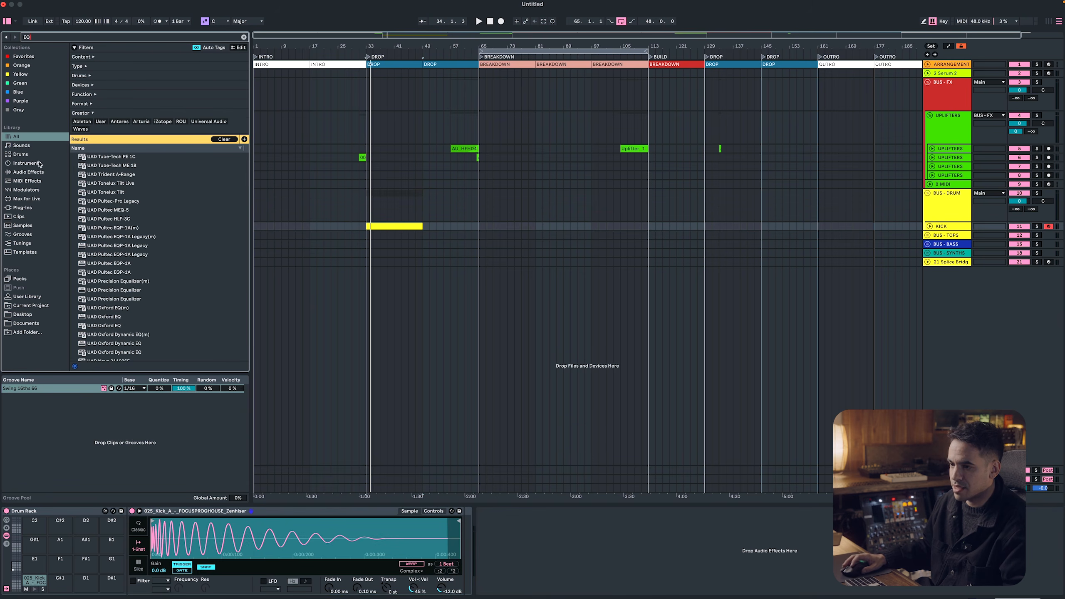
left_click(38, 171)
double_click(101, 128)
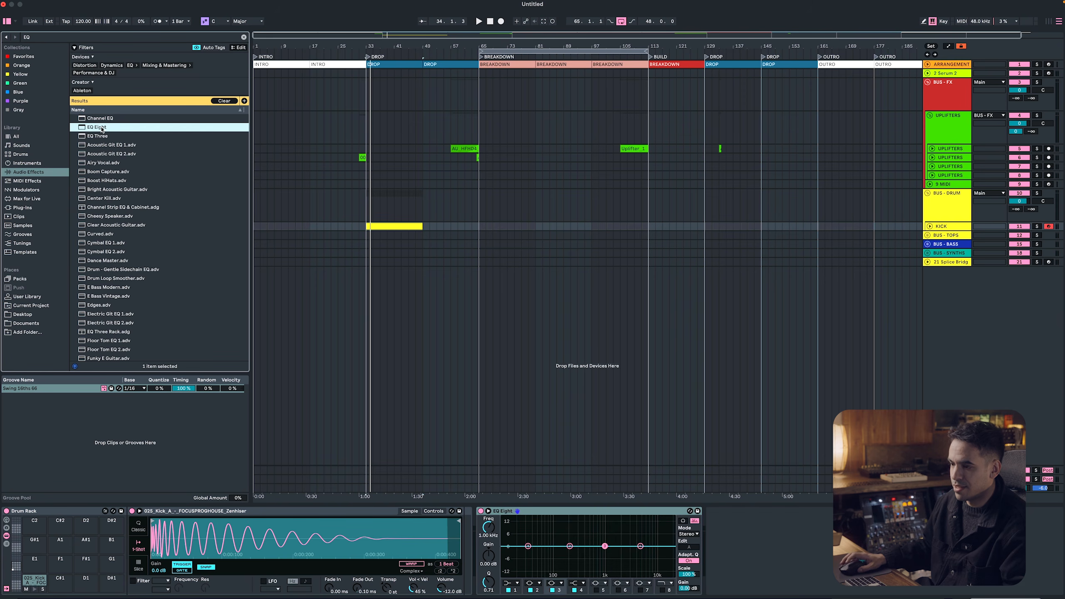
Set EQ Eight's first band to a low cut at 10 Hz and move its second band to 28.2 Hz
left_click(513, 583)
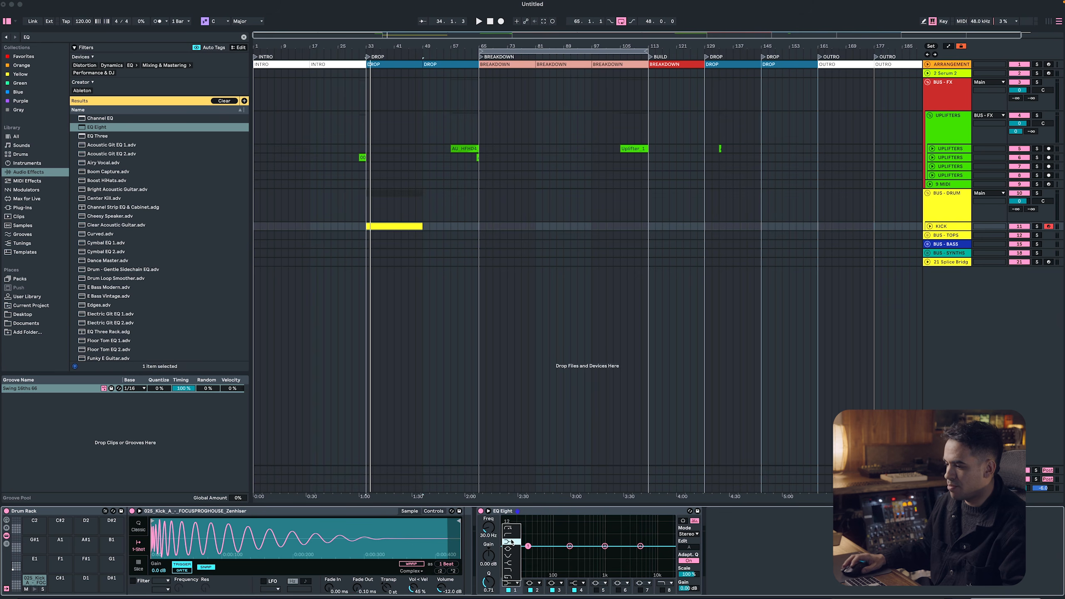
left_click(512, 542)
left_click(569, 546)
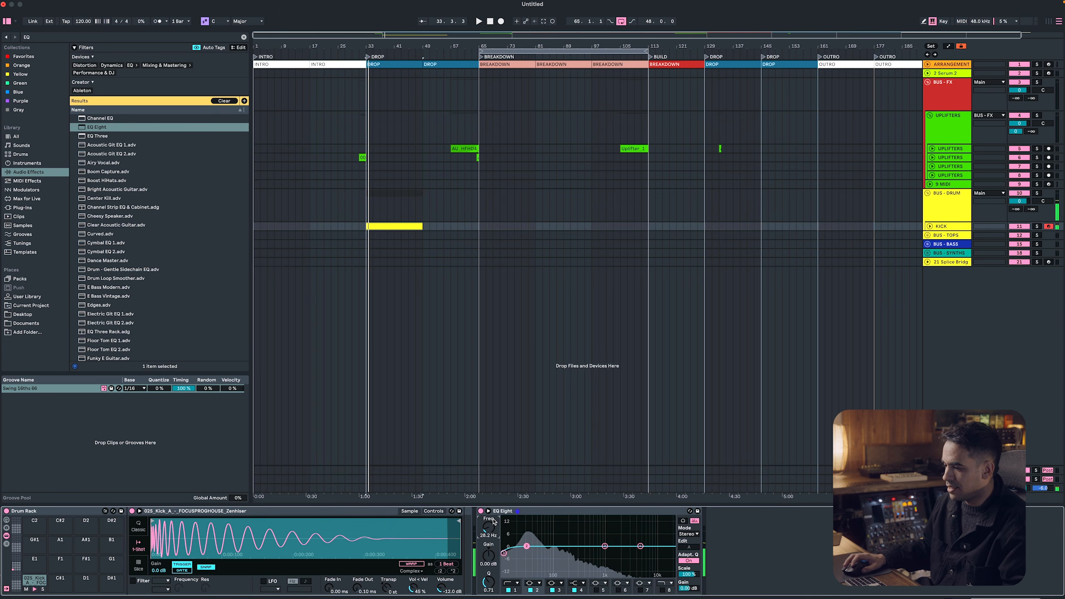
Expand EQ Eight's spectrum display and play the kick to examine its low-end frequency content
left_click(489, 511)
left_click_drag(484, 453, 484, 391)
key("space")
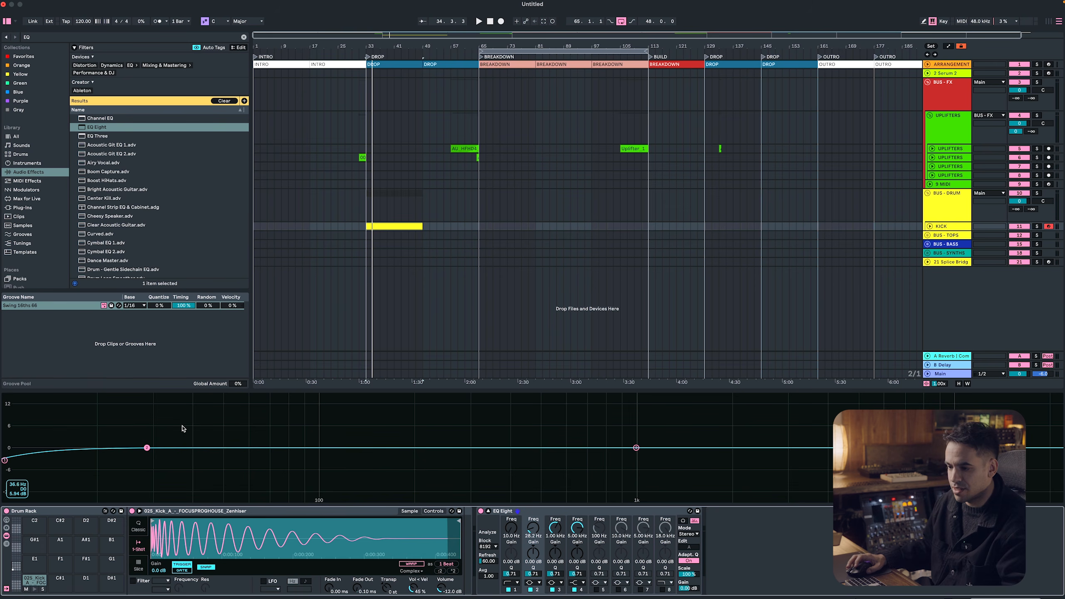
key("space")
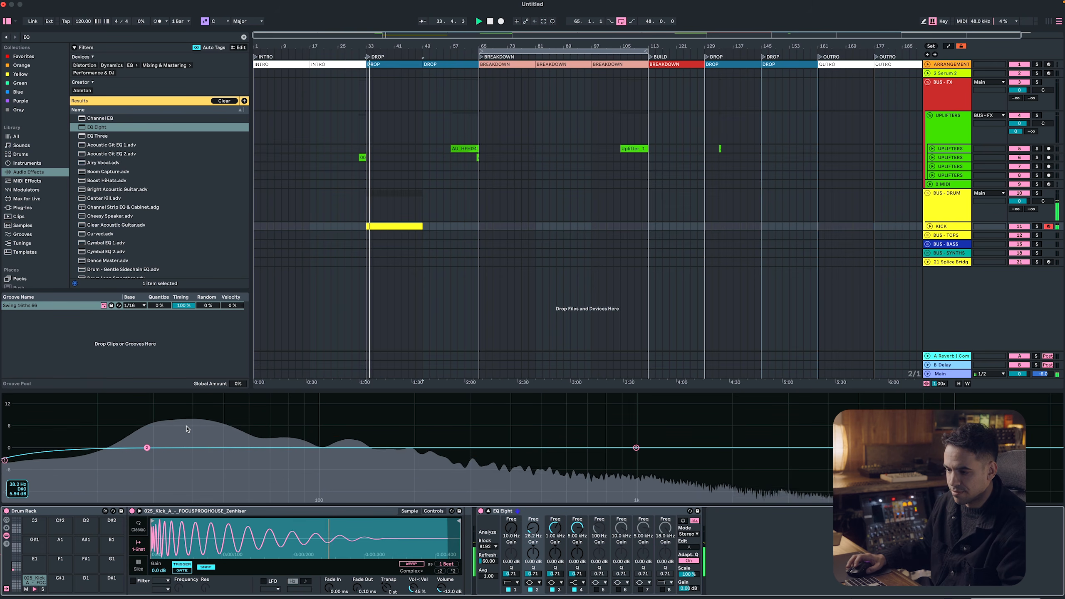
key("space")
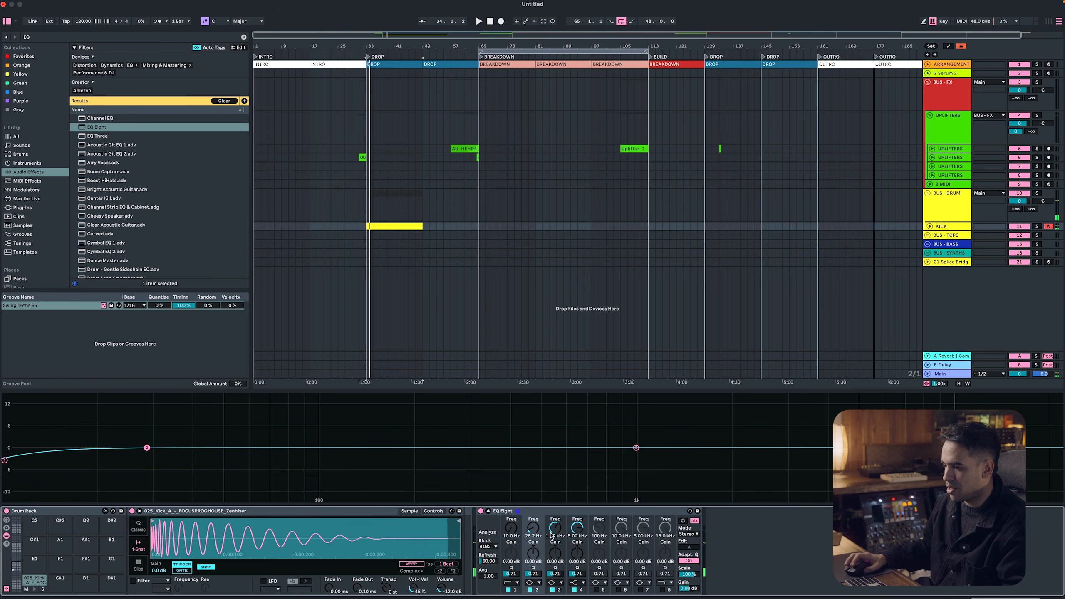
Narrow the second EQ band to a Q of 18.0 and give it a slight gain boost while the kick plays
left_click_drag(533, 556, 533, 544)
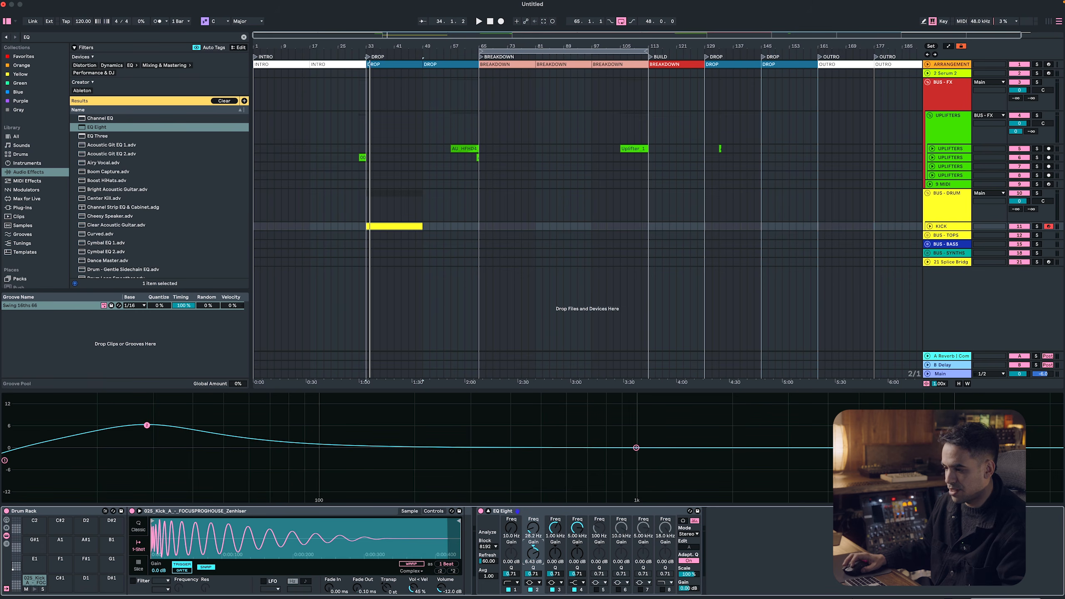
double_click(534, 562)
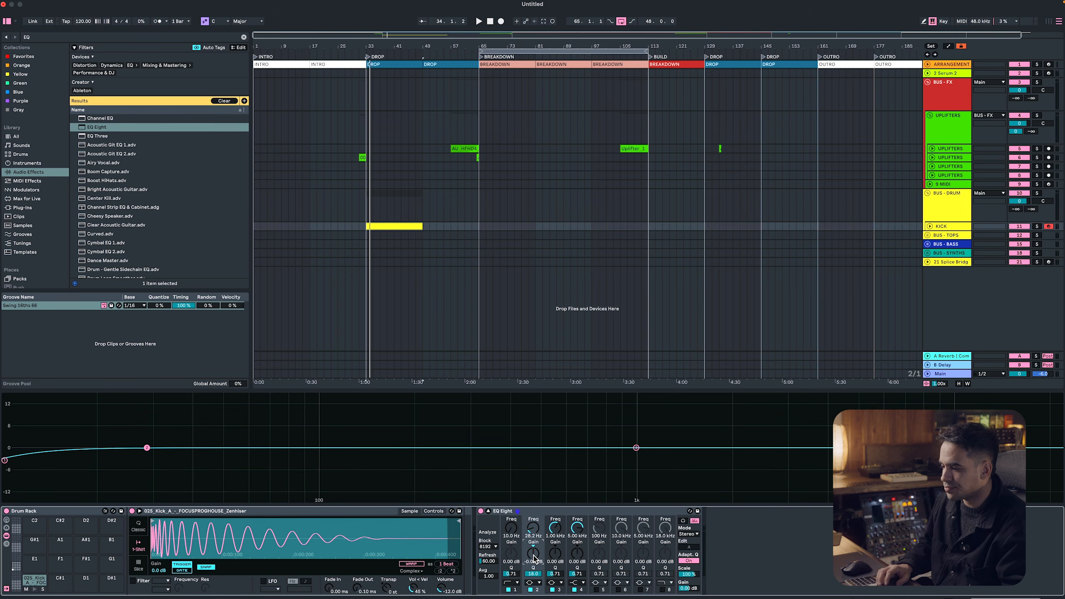
key("space")
left_click_drag(533, 556, 533, 552)
key("Up")
Raise the second EQ band's frequency to 43.0 Hz
left_click(559, 532)
left_click(537, 531)
key("Up")
key("Up")
key("Up")
key("Up")
key("Up")
key("Up")
key("Up")
key("Up")
key("Up")
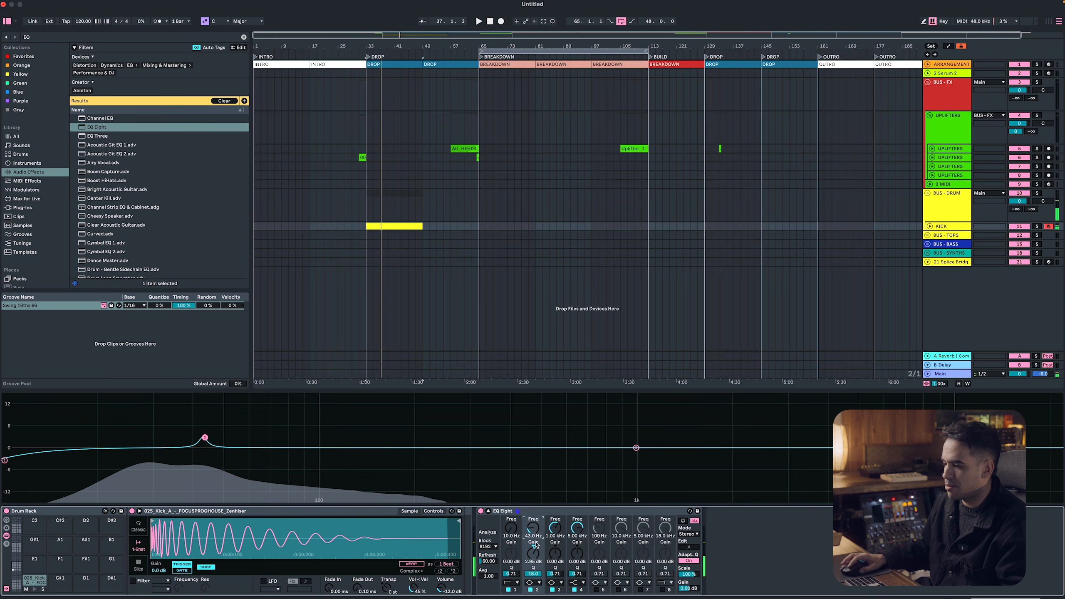
Set the second EQ band's gain to 3.95 dB and its frequency to 40.5 Hz, checking it against the playing kick
left_click(537, 550)
key("Up")
key("space")
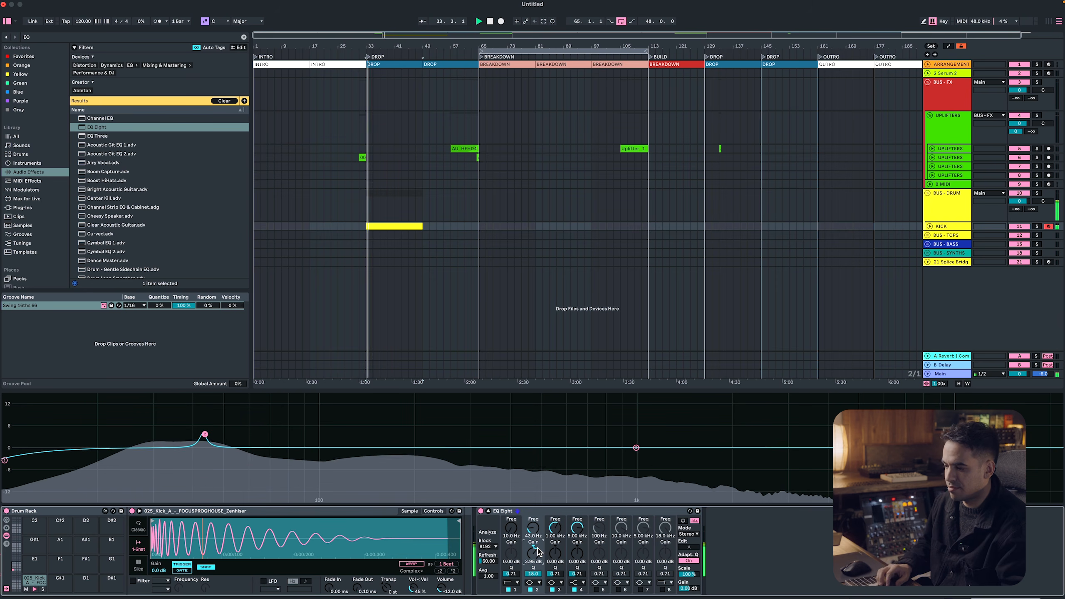
left_click(539, 534)
key("Down")
key("Down")
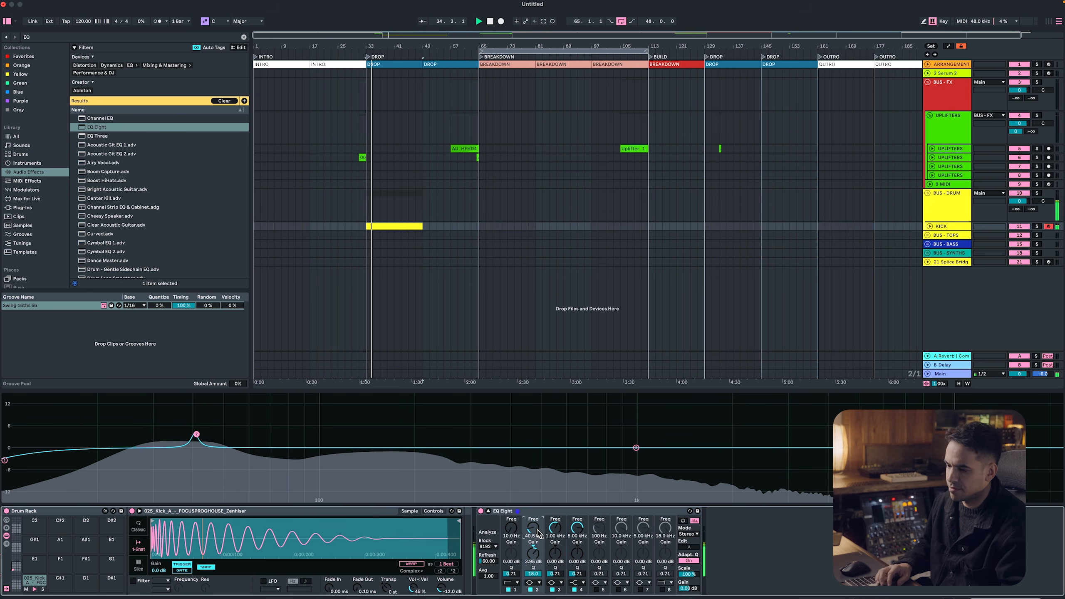
Show the kick clip's notes and rename the 16-bar clip as KICK
key("shift+Tab")
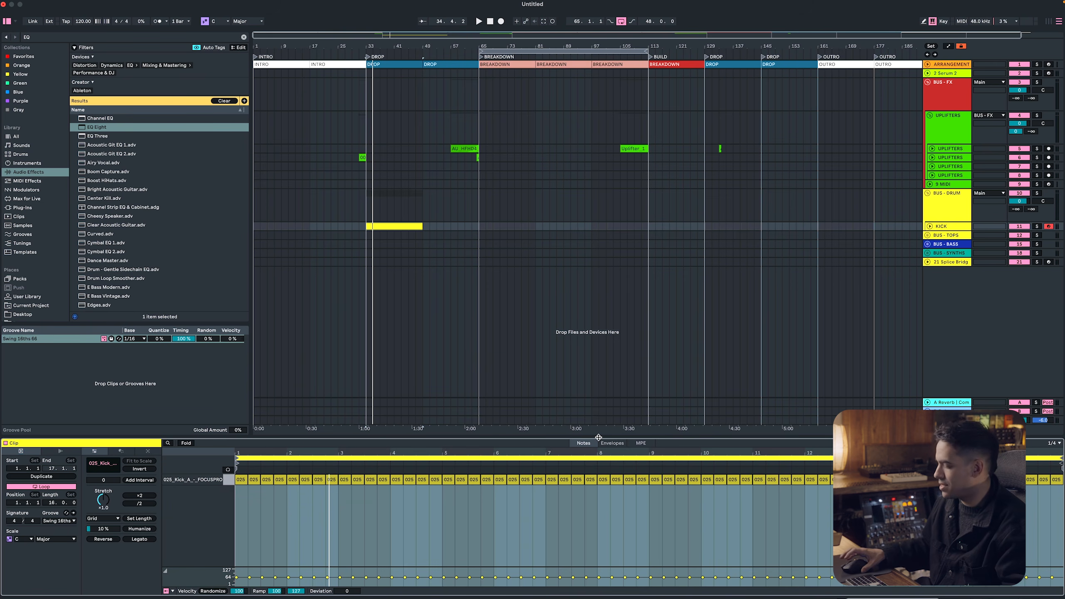
key("super+r")
type("KICK")
key("Return")
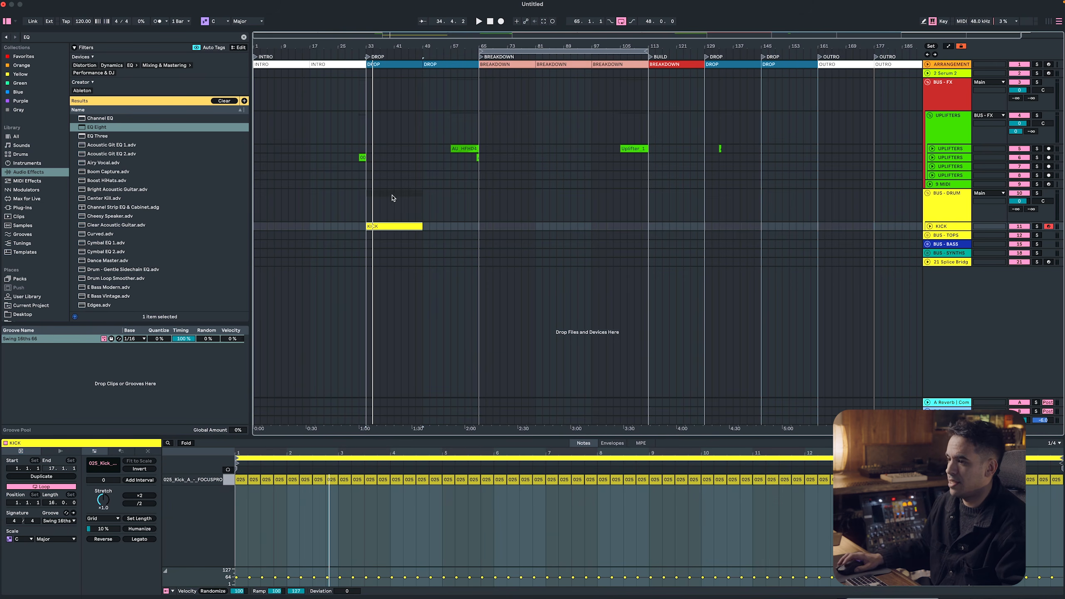
Set the arrangement's fixed grid to 2 bars
right_click(402, 196)
left_click(415, 284)
right_click(392, 220)
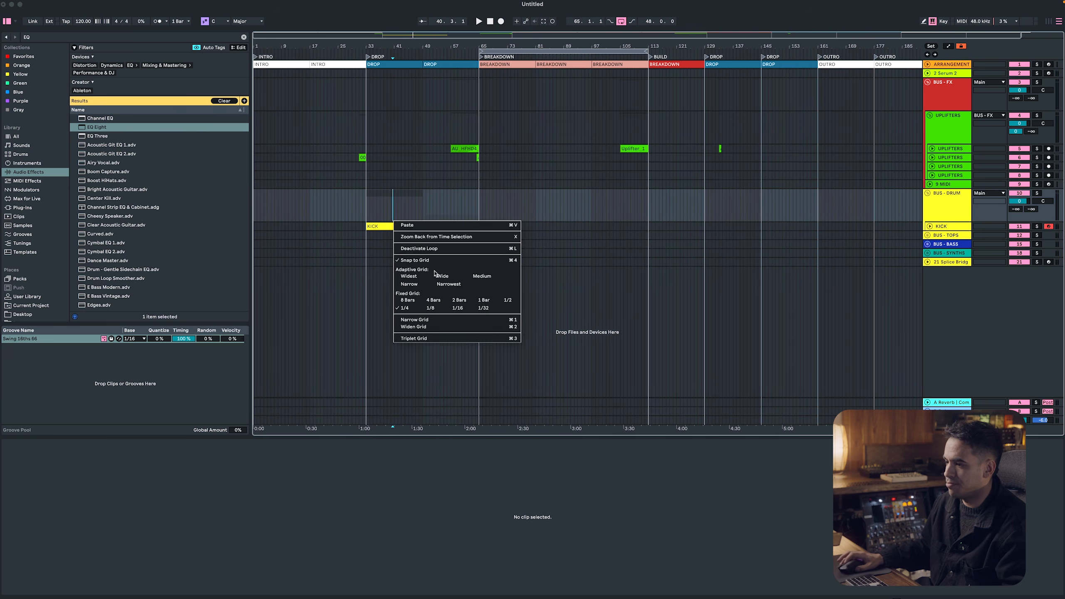
left_click(482, 302)
right_click(381, 238)
left_click(448, 317)
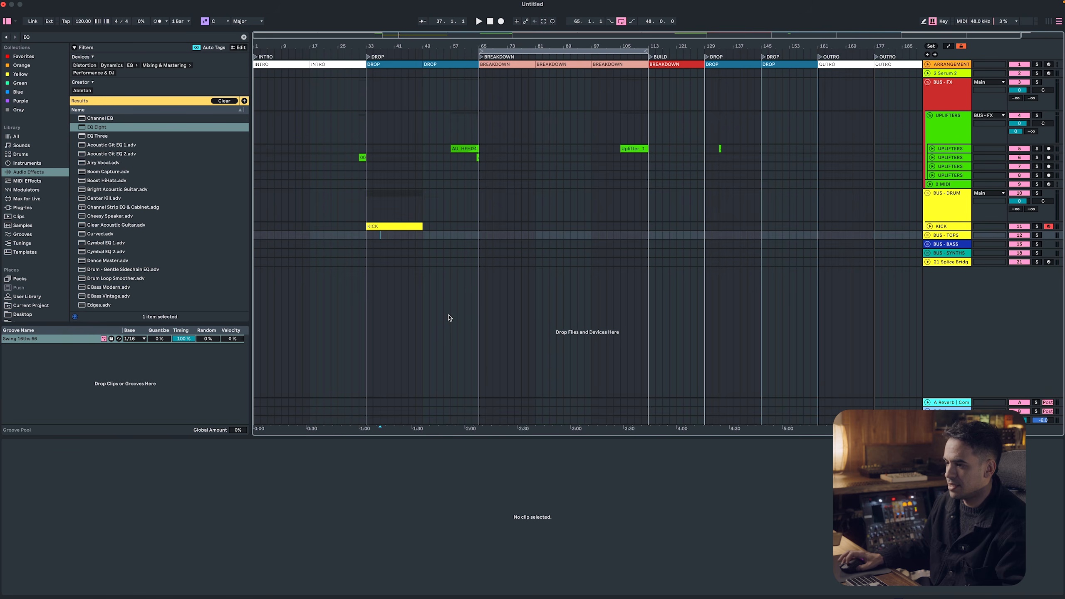
Split the KICK clip at bar 41 and duplicate its second half twice to fill the drops up to bar 65
left_click(395, 226)
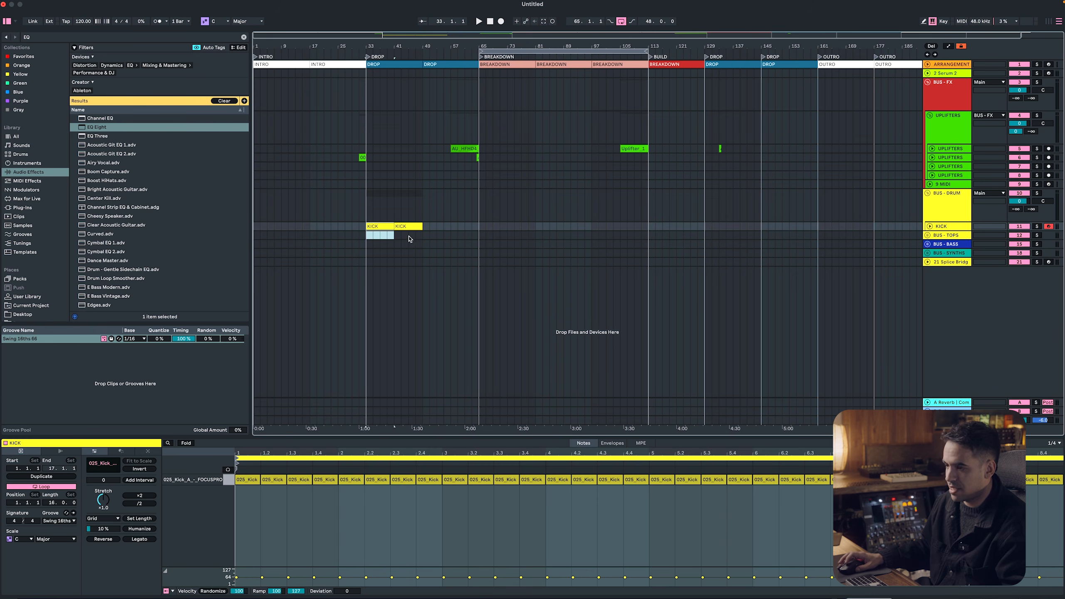
left_click(407, 227)
key("ctrl+d")
key("ctrl+d")
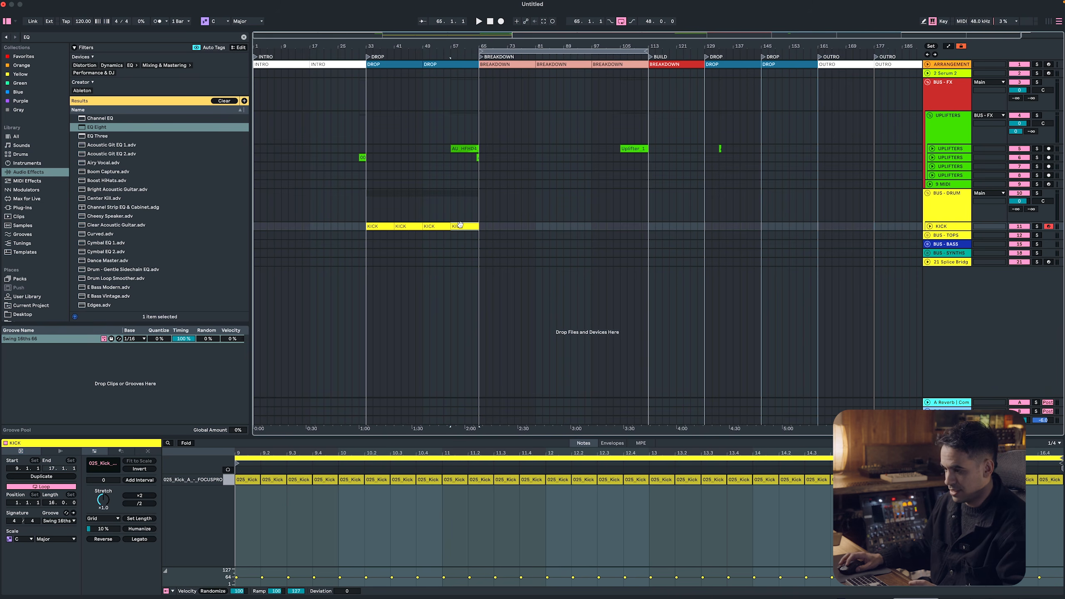
Copy an 8-bar KICK clip to bar 1, duplicate it across the intro and delete the copy at bar 25
left_click_drag(462, 226, 265, 227)
key("ctrl+d")
key("ctrl+d")
key("ctrl+d")
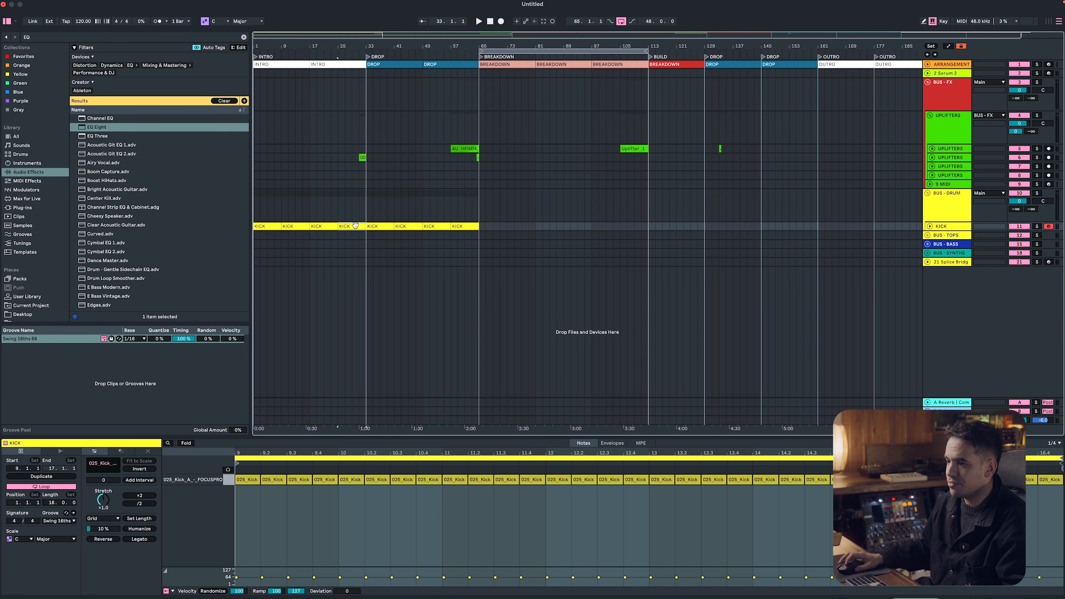
key("Delete")
Copy an 8-bar KICK clip to bar 129, duplicate it through the second drops and outro, and delete the excess past bar 193
left_click(463, 227)
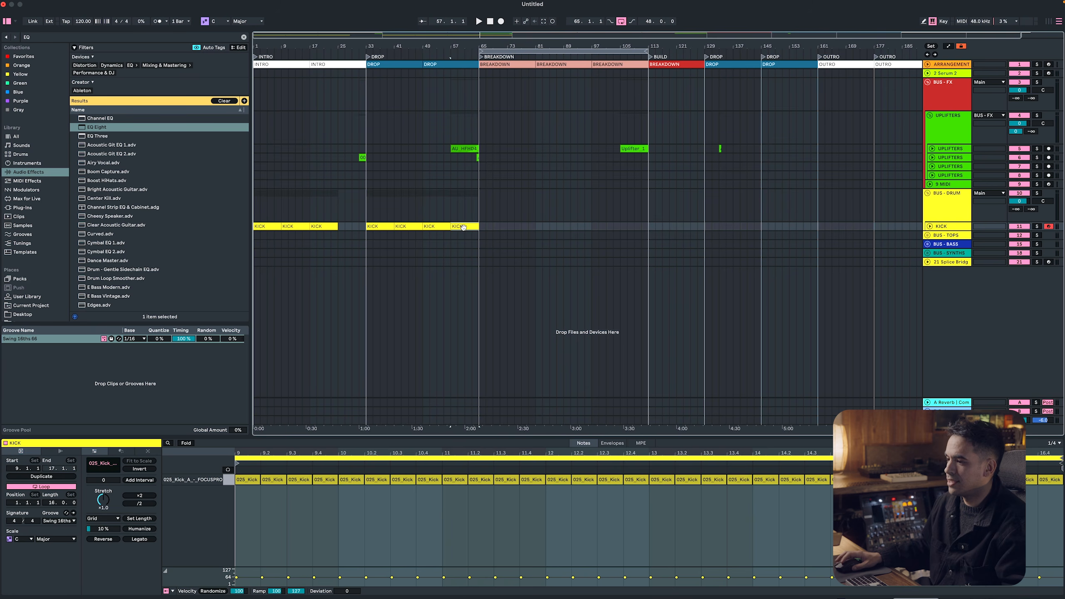
left_click_drag(463, 227, 728, 230)
key("ctrl+d")
key("ctrl+d")
key("ctrl+d")
key("ctrl+d")
key("ctrl+d")
key("ctrl+d")
key("ctrl+d")
key("ctrl+d")
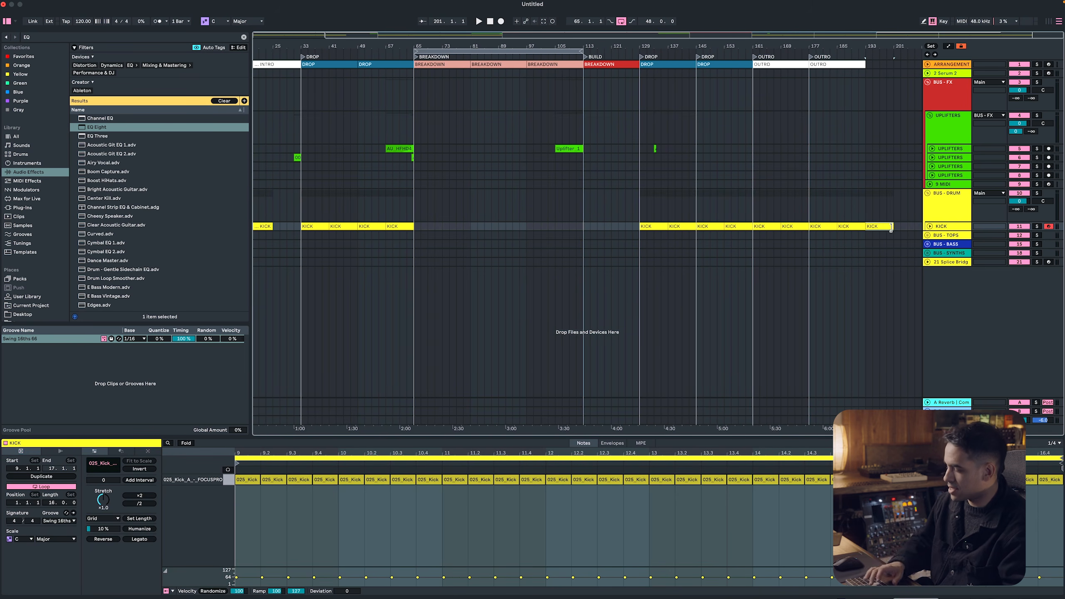
key("Delete")
Duplicate the KICK track with its clips and devices
left_click(940, 228)
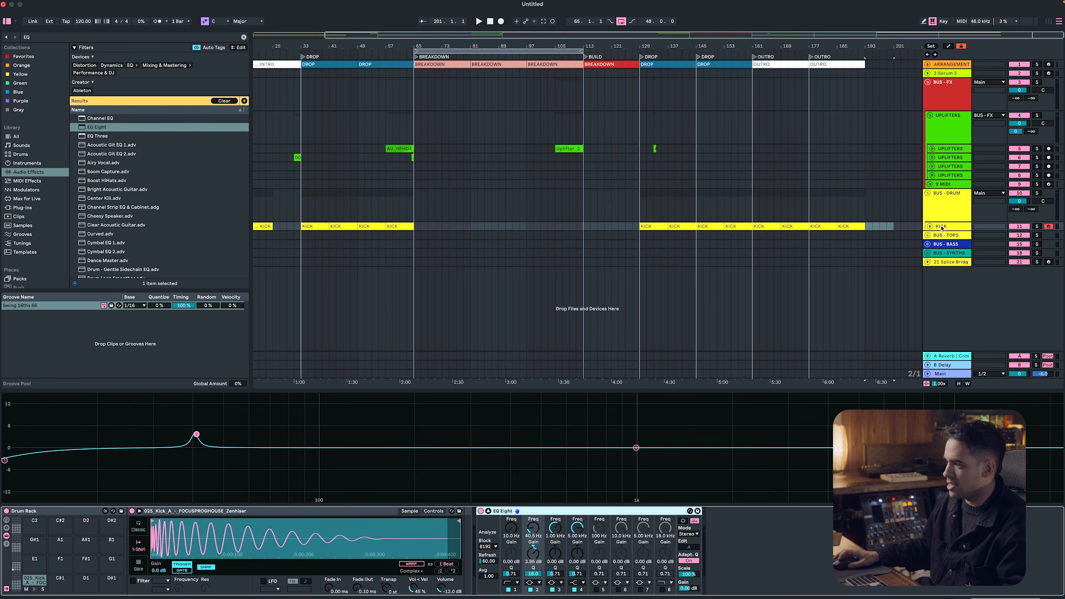
left_click(941, 227)
key("ctrl+d")
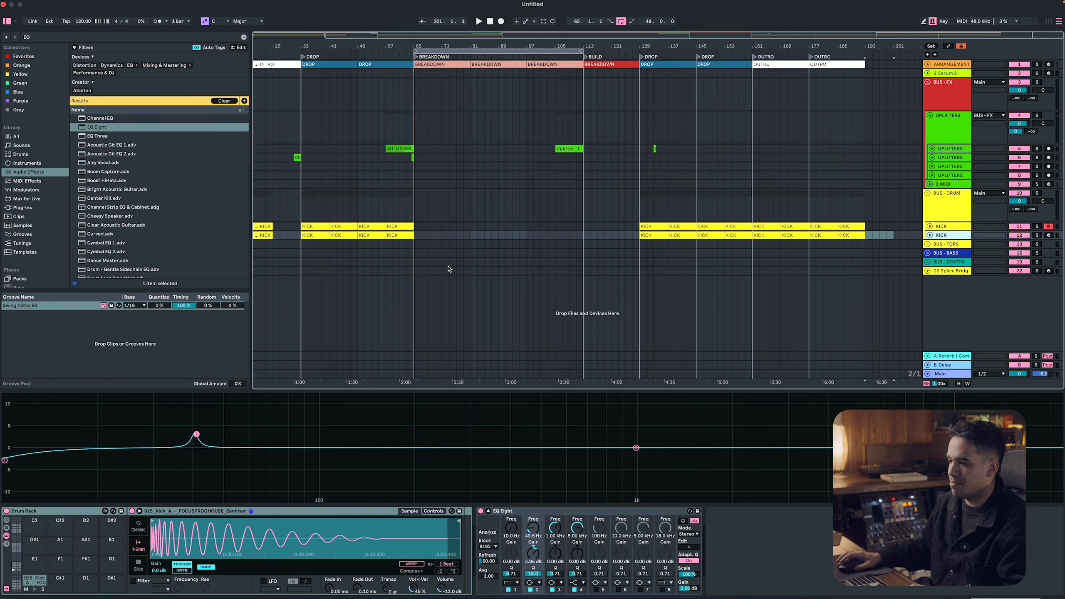
scroll(537, 241, "down", 2)
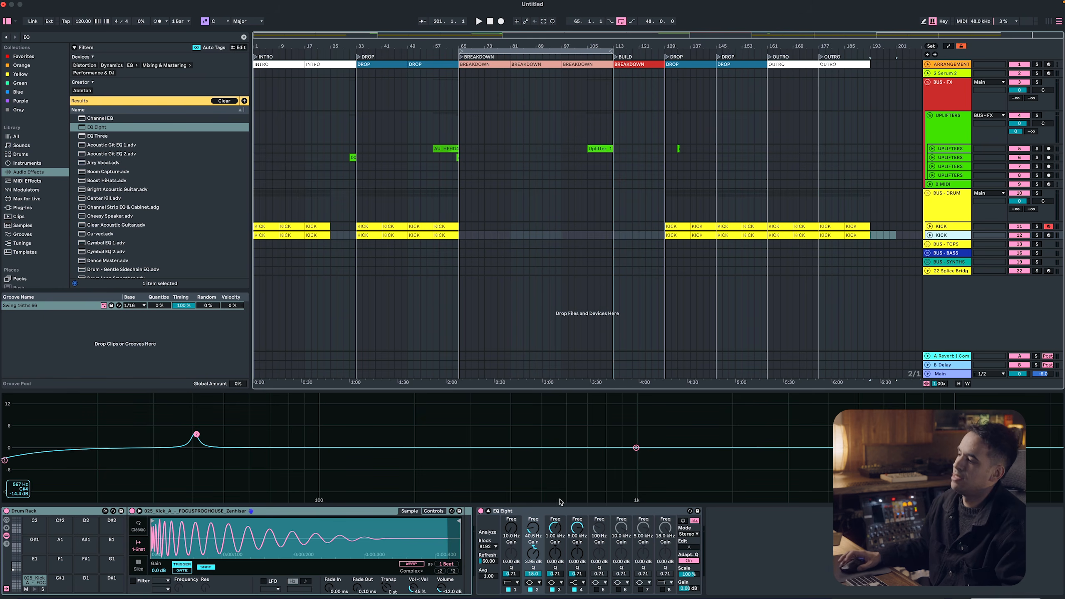
Collapse the duplicate track's EQ display, reset its second band's gain to 0 dB and select its first band
left_click(489, 511)
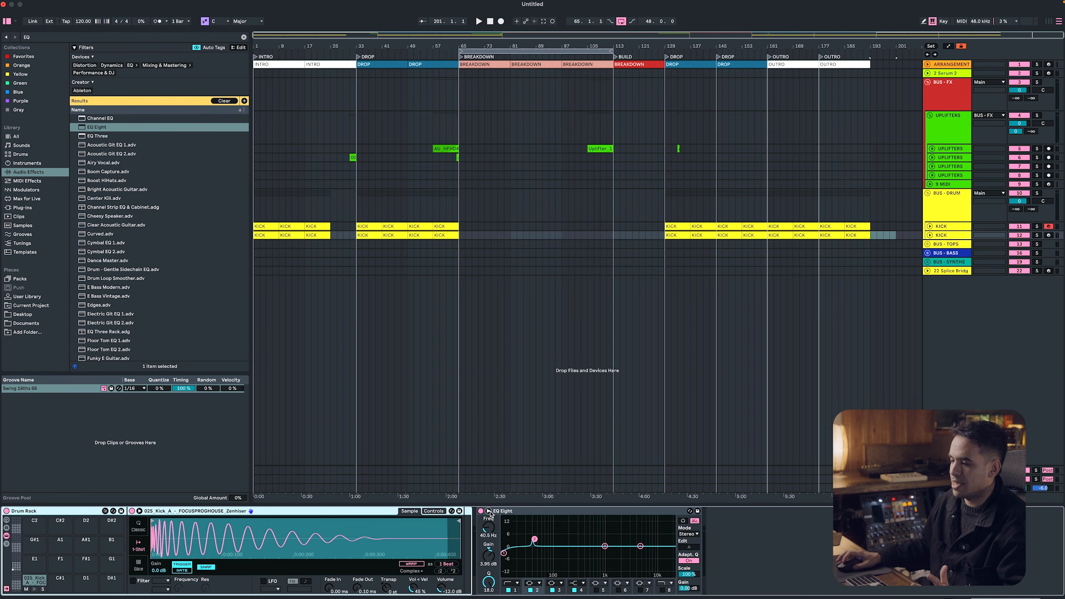
double_click(493, 555)
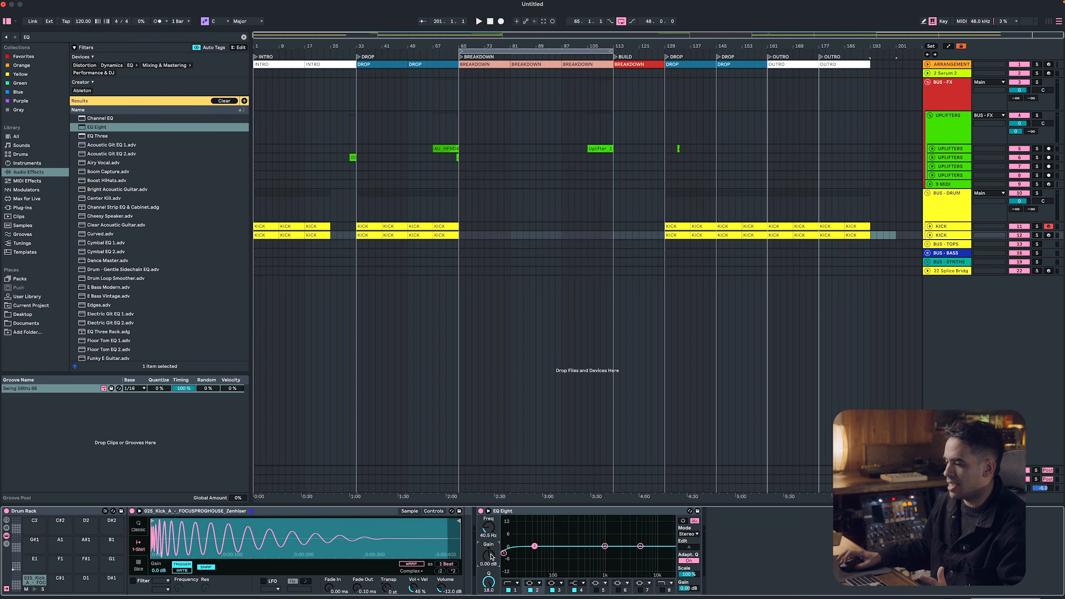
left_click(503, 553)
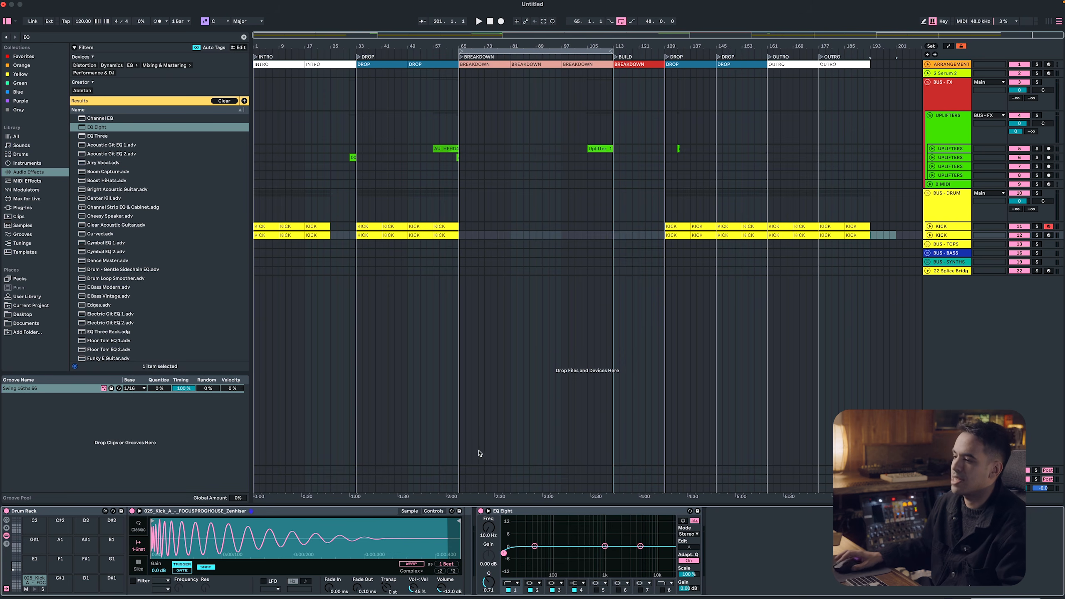
Delete the duplicate KICK track's clips before bar 57 and the original KICK track's clip from bar 57 to 65
left_click_drag(433, 236, 269, 237)
key("Delete")
left_click(453, 226)
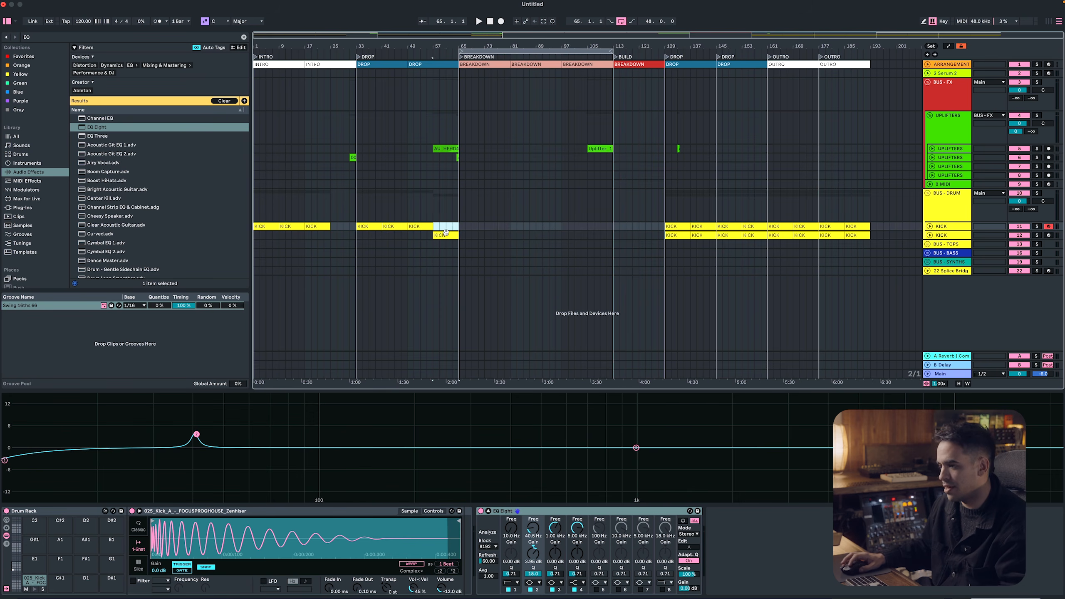
left_click_drag(445, 233, 446, 235)
Raise the duplicate KICK track's low cut to 147 Hz and compare its sound with the original KICK track
left_click_drag(503, 553, 563, 553)
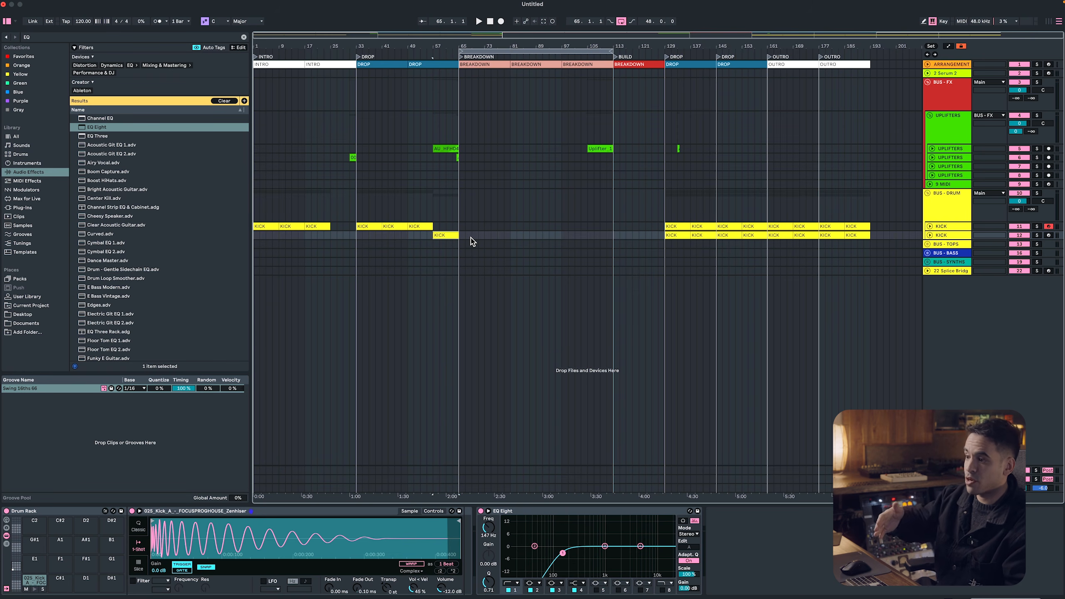
key("space")
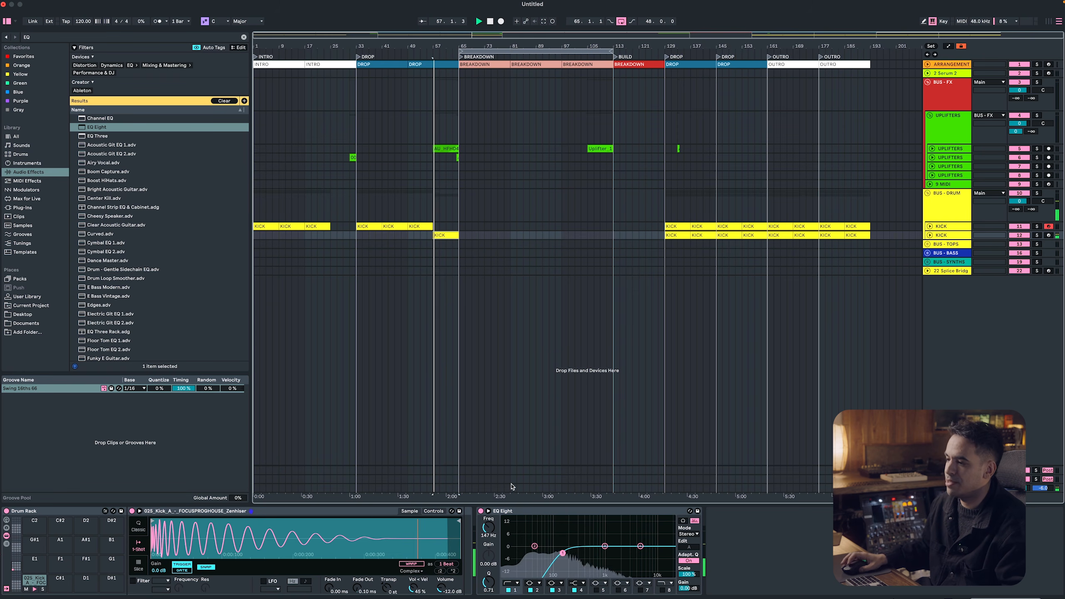
left_click(423, 226)
key("space")
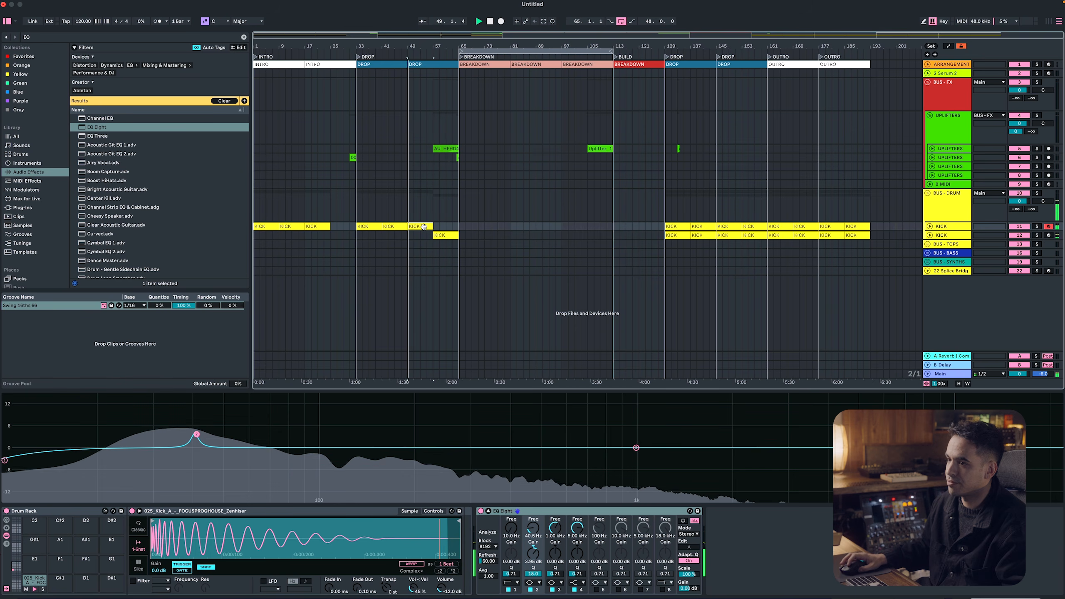
key("space")
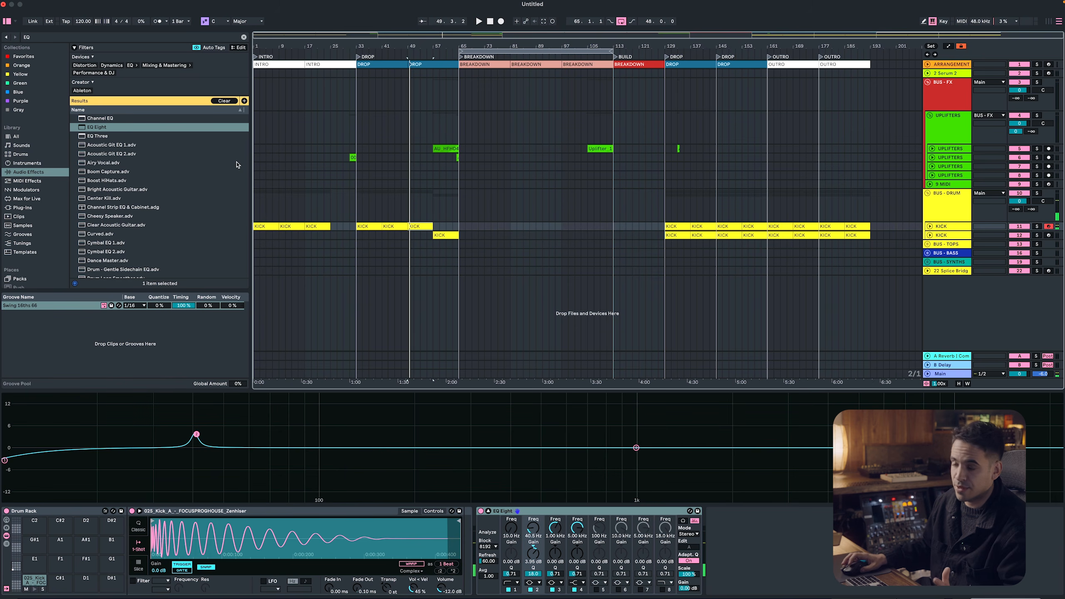
Set the project tempo to 125 BPM
left_click(78, 24)
type("125")
key("Return")
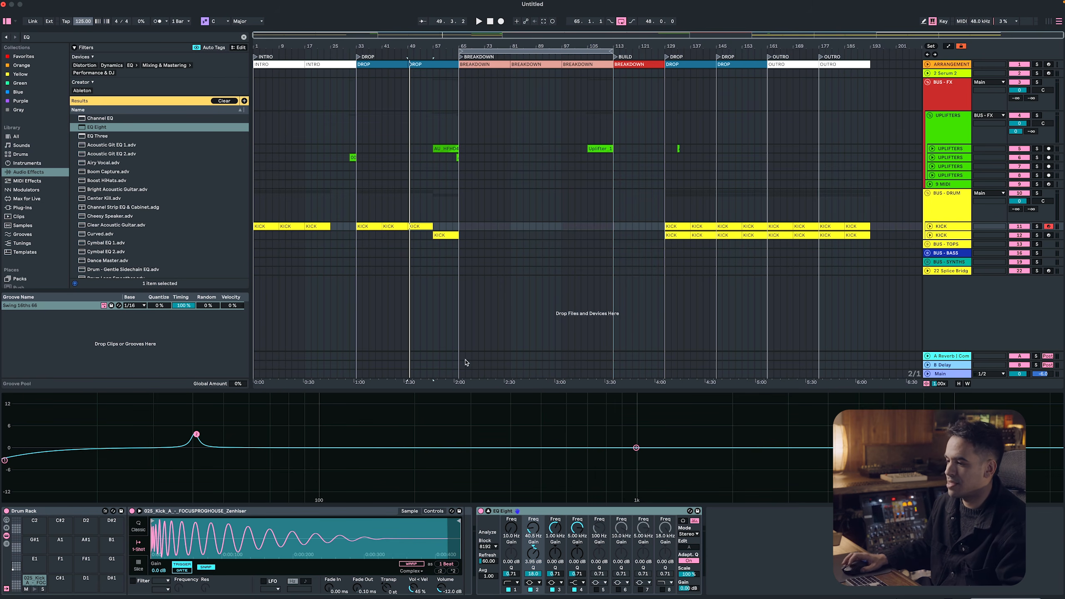
Delete all clips from bar 129 to 193 on the duplicate KICK track
double_click(521, 390)
left_click(445, 234)
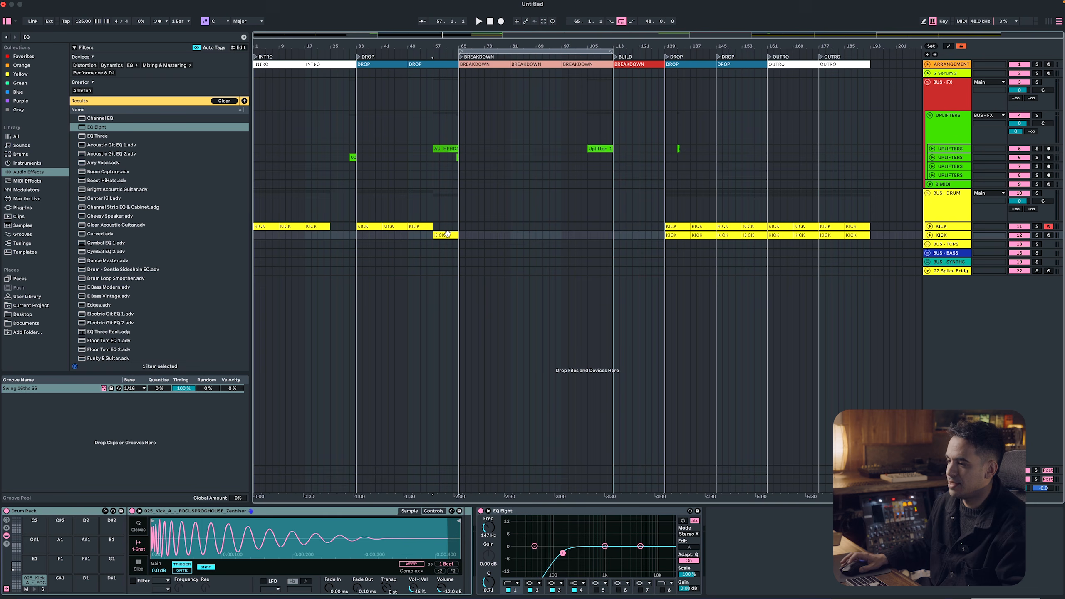
left_click(679, 235)
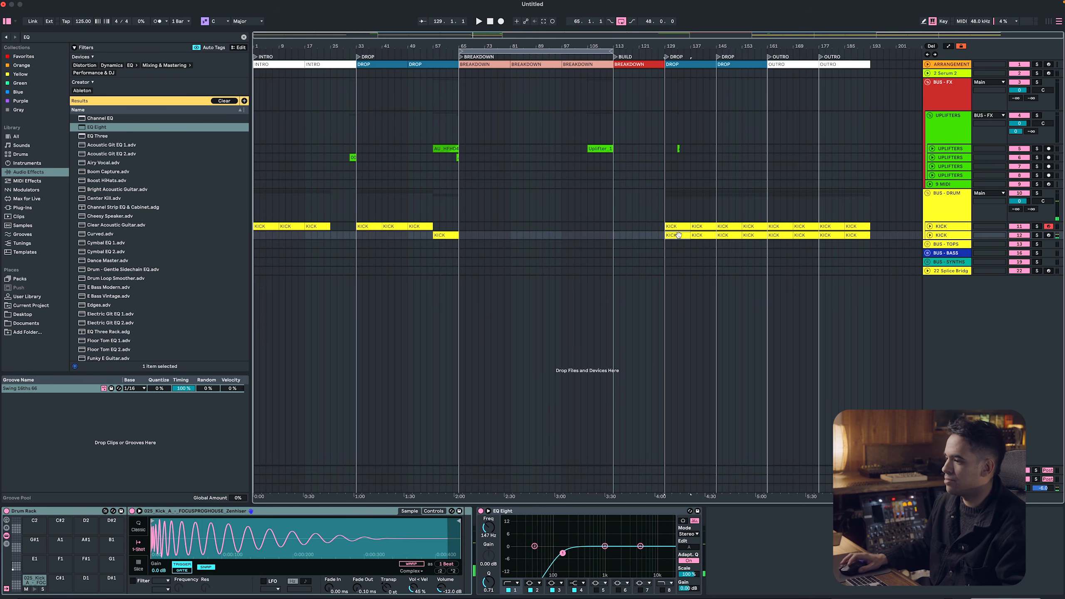
left_click(864, 236, "shift")
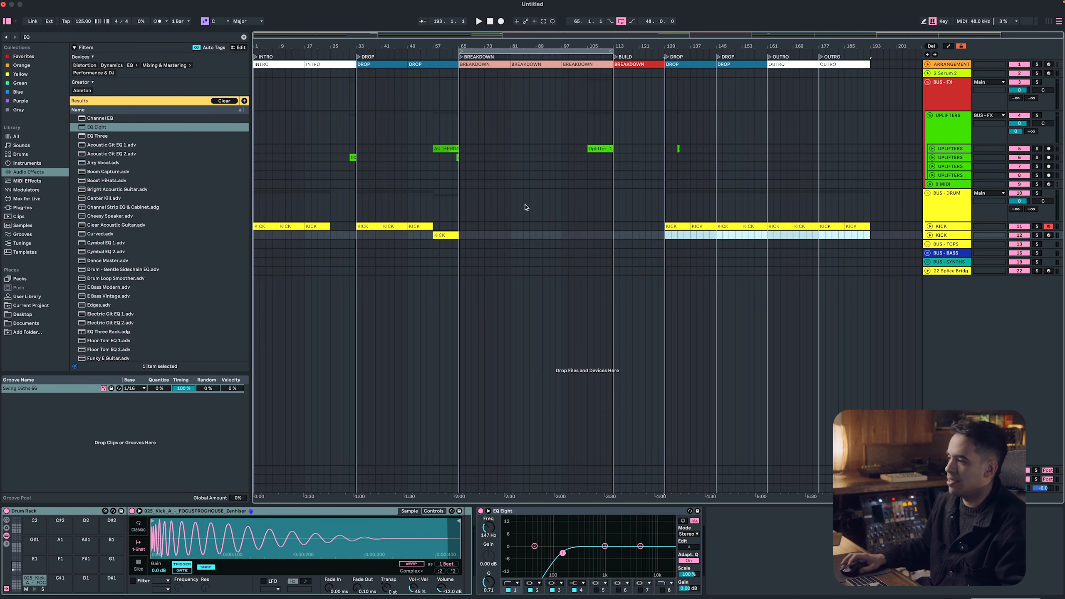
Unfold the BUS - TOPS group, add an audio track inside it and delete its two MIDI tracks
left_click(925, 212)
left_click(936, 246)
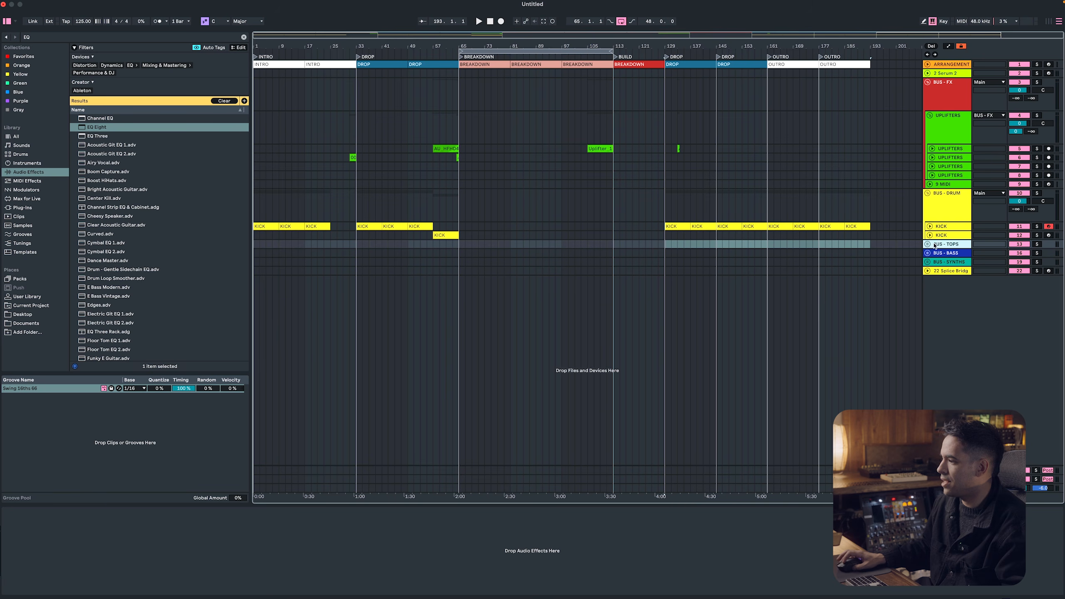
left_click(927, 244)
left_click(943, 278)
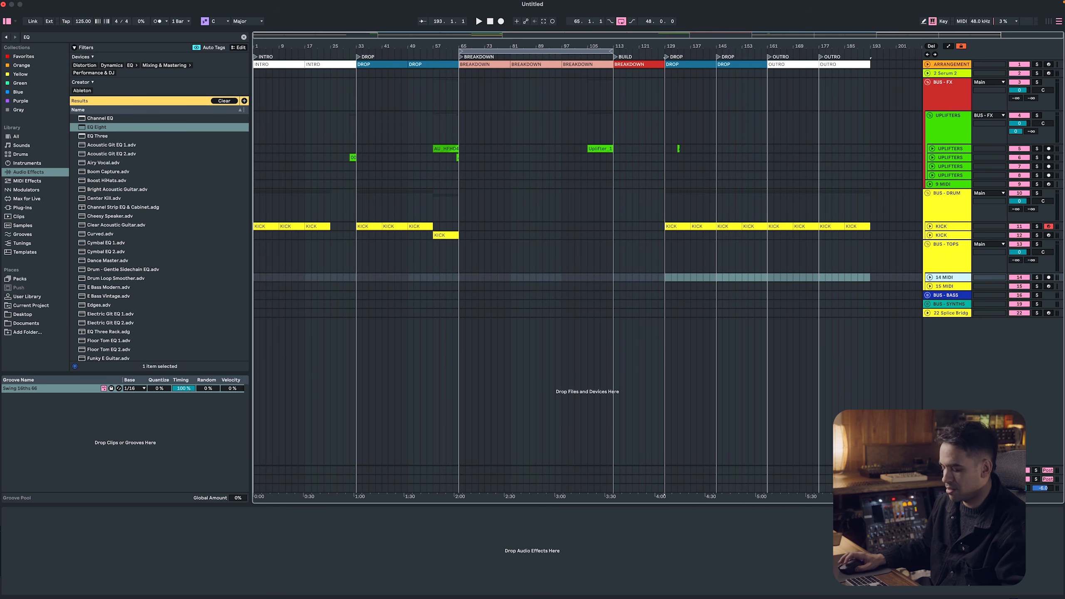
key("super+t")
left_click(950, 278)
key("Delete")
key("Down")
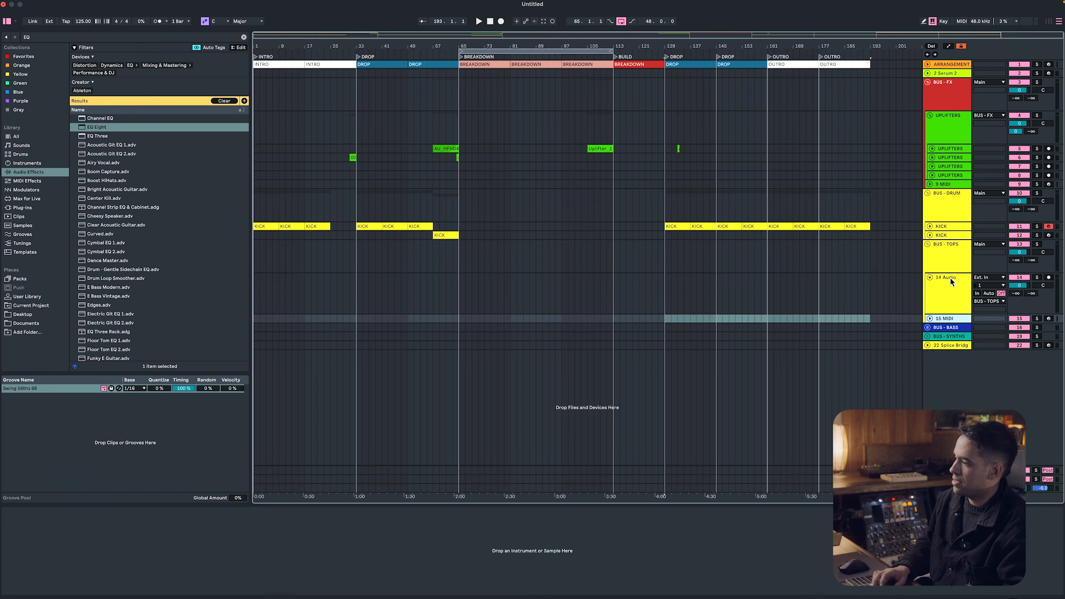
key("Delete")
Switch to Splice, search for HAT samples and filter the results to loops
key("super+Tab")
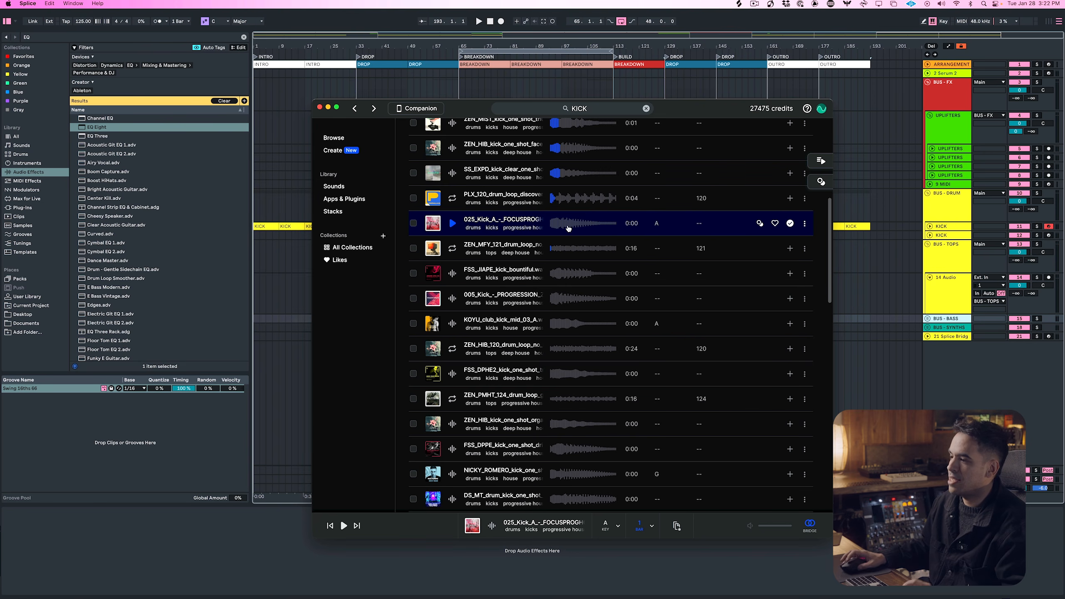
left_click(593, 109)
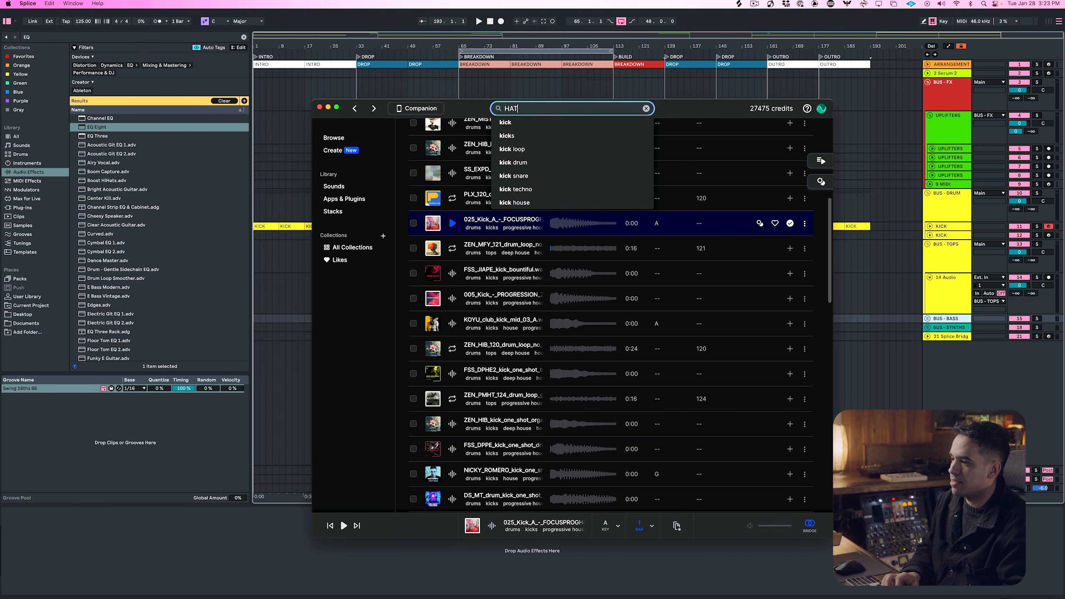
type("HAT")
key("Return")
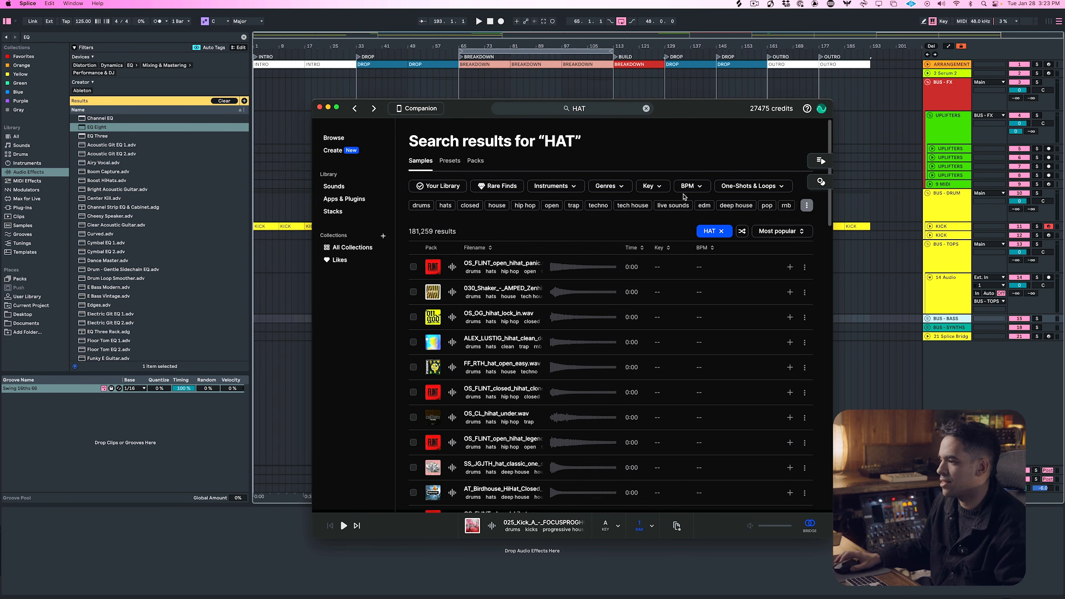
left_click(726, 187)
left_click(720, 211)
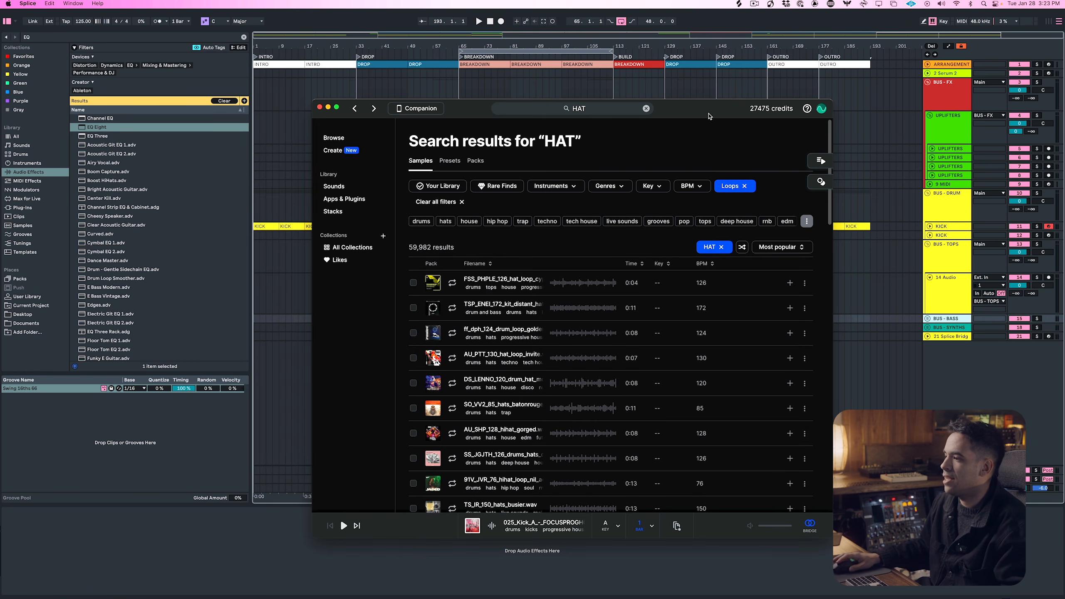
In Ableton Live, move the Splice Bridge track above BUS - FX and unfold it
left_click(692, 86)
left_click_drag(940, 338, 954, 84)
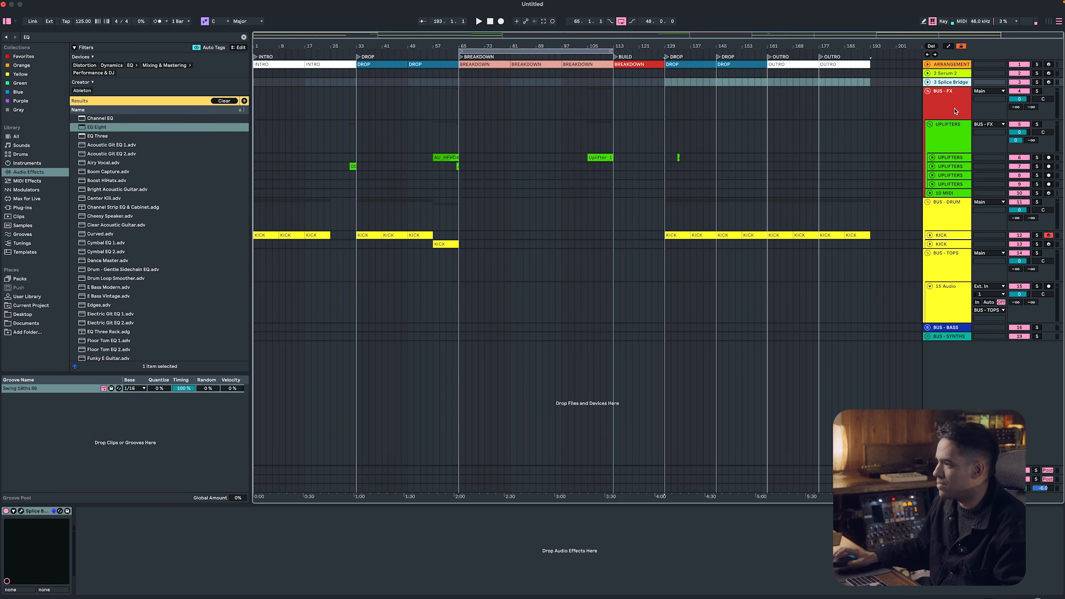
left_click(928, 82)
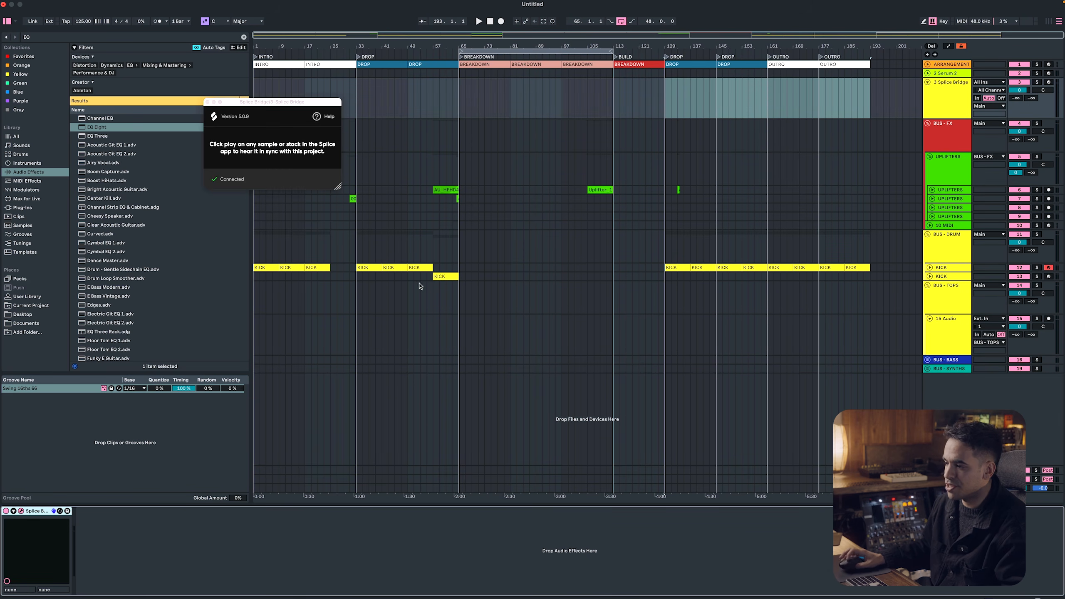
Loop bars 33 to 41 at the start of the first drop and start playback
key("super+Tab")
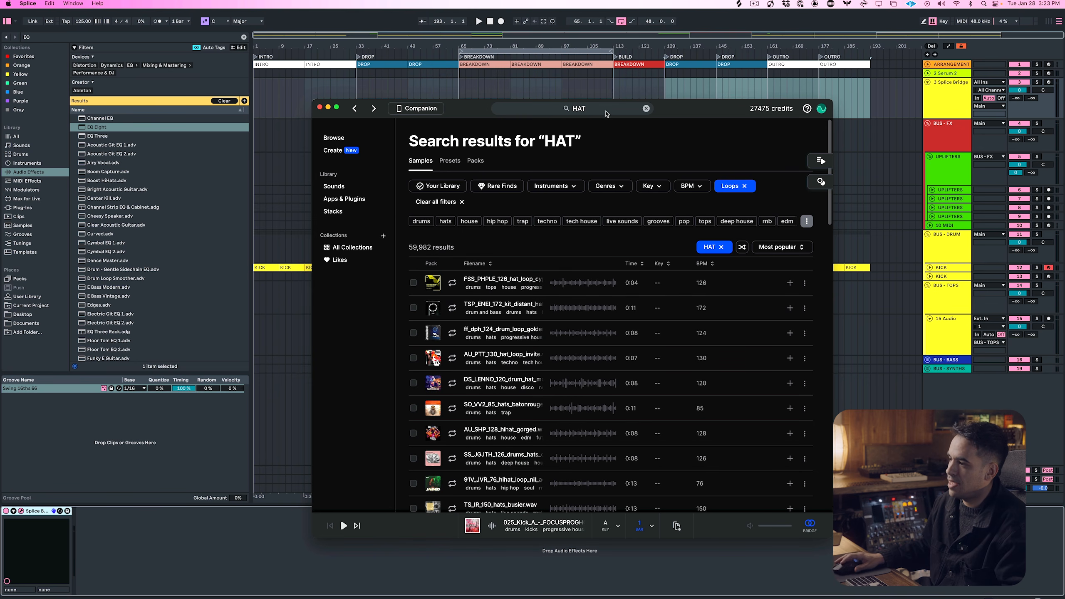
left_click_drag(658, 110, 454, 122)
left_click_drag(356, 246, 384, 245)
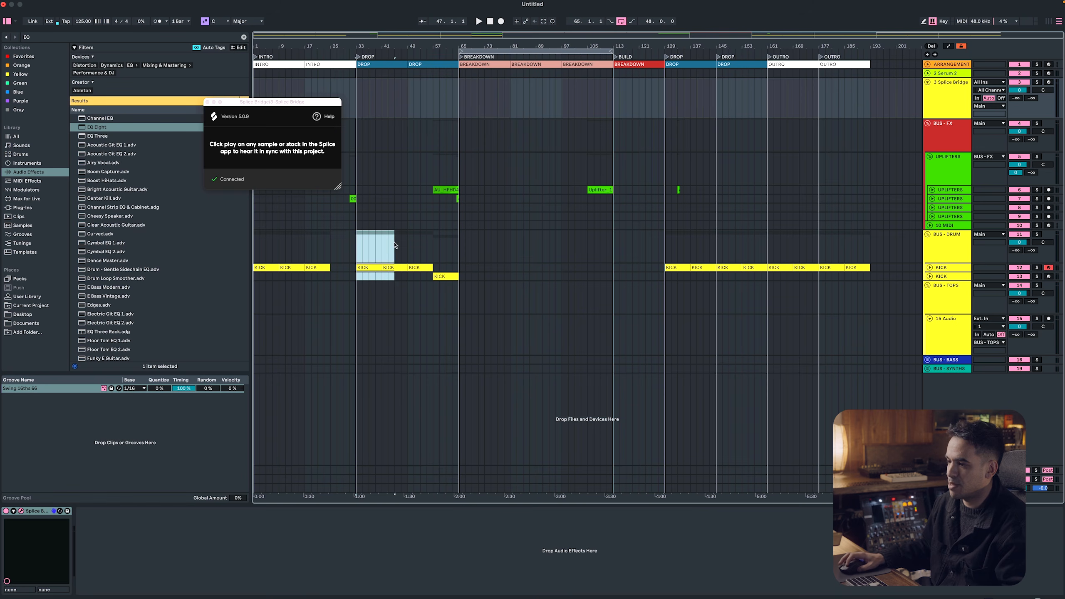
key("super+l")
key("space")
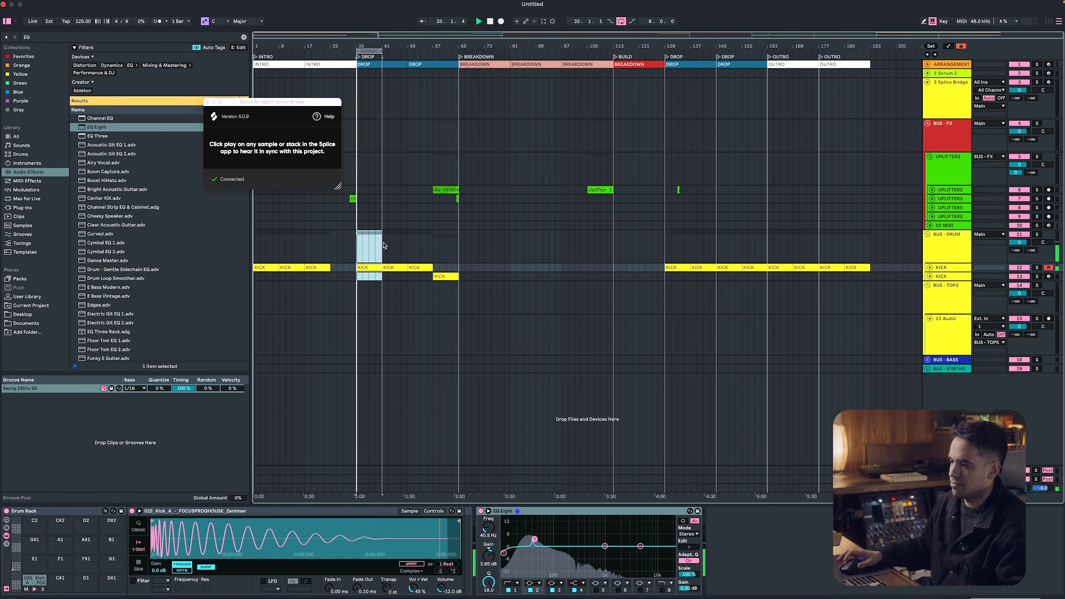
In Splice, audition the first hat loops against the kick and download the ff_dph_124 golden hats drum loop
key("super+Tab")
key("Down")
key("Down")
key("Down")
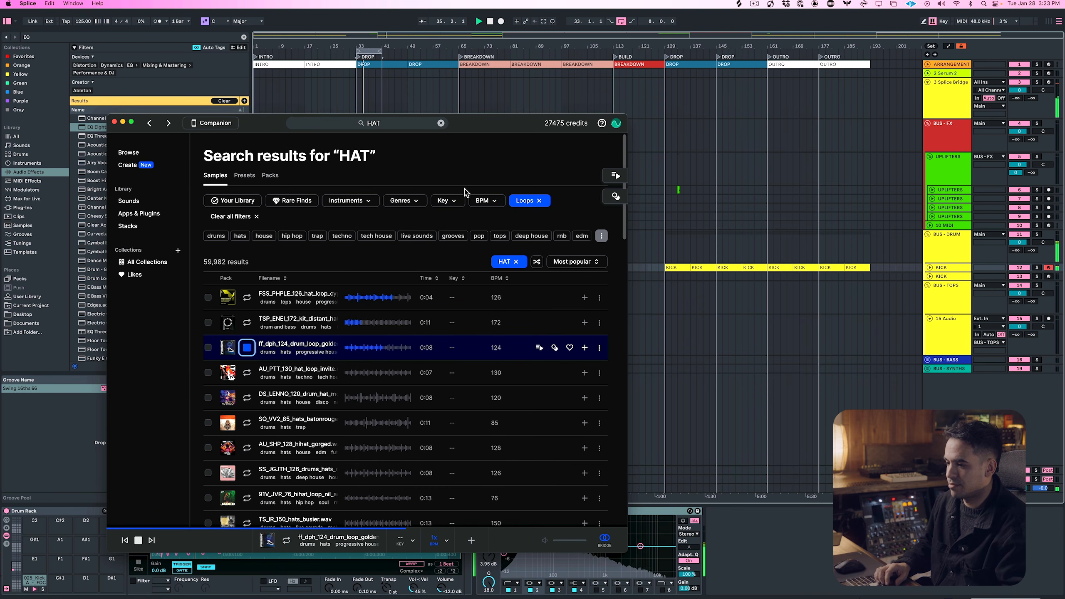
key("Down")
key("Up")
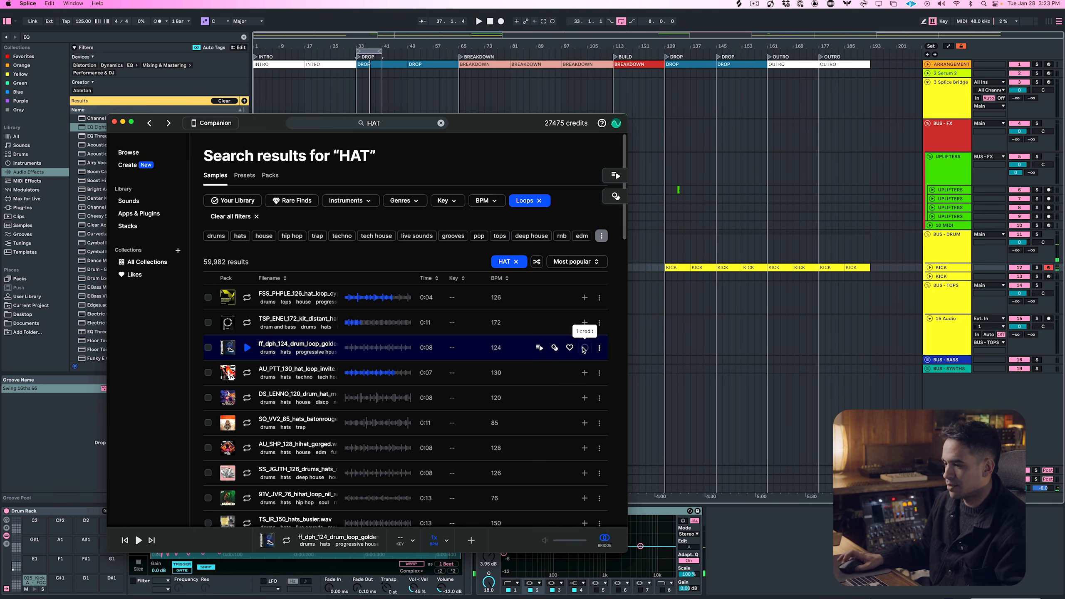
left_click(583, 347)
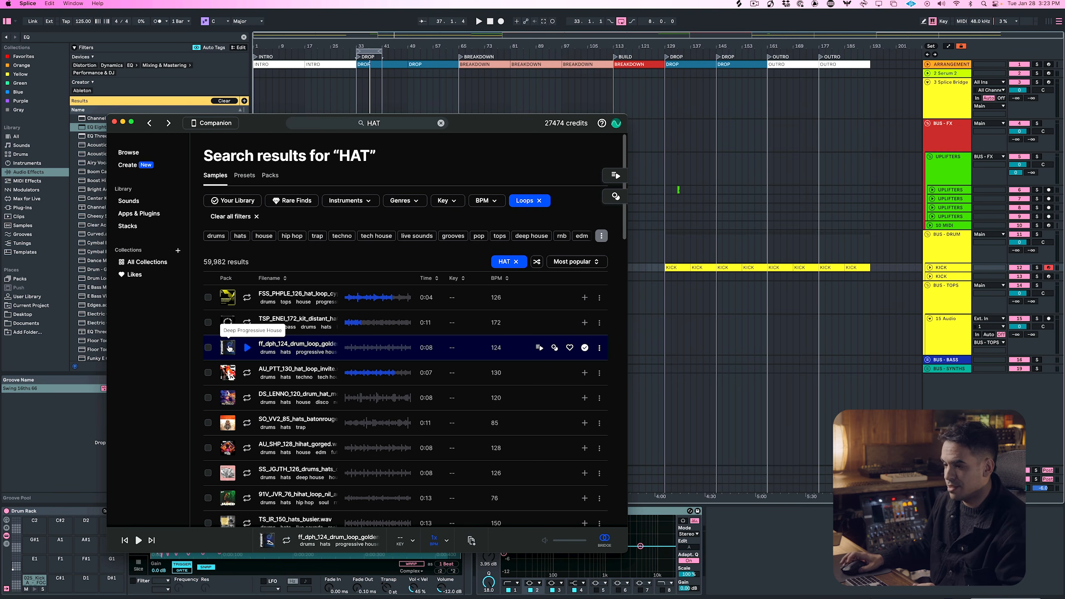
Place the golden hats loop on the BUS - TOPS audio track, filling the first drop from bar 33 to 65
left_click_drag(524, 122, 486, 119)
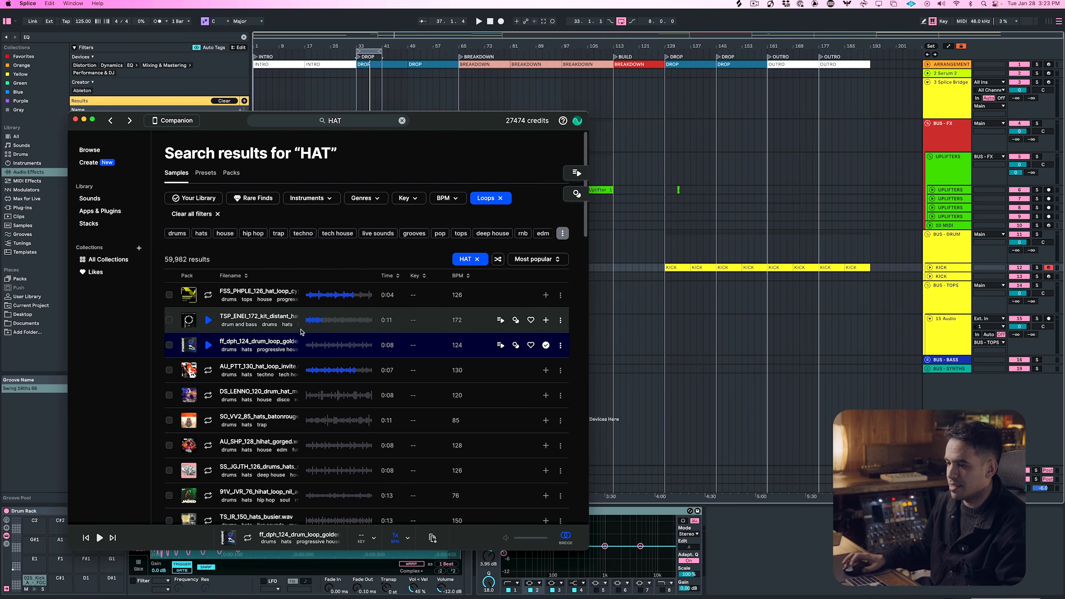
left_click_drag(294, 341, 459, 323)
left_click(693, 319)
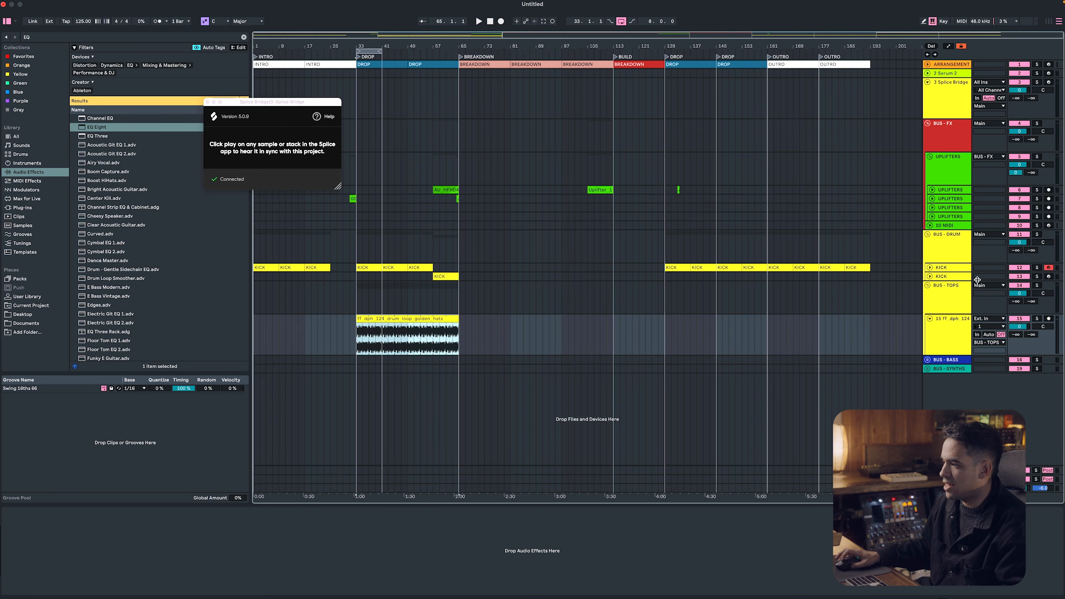
Play the hats with the kick briefly, and add a Compressor to the BUS - TOPS group
left_click(960, 288)
key("space")
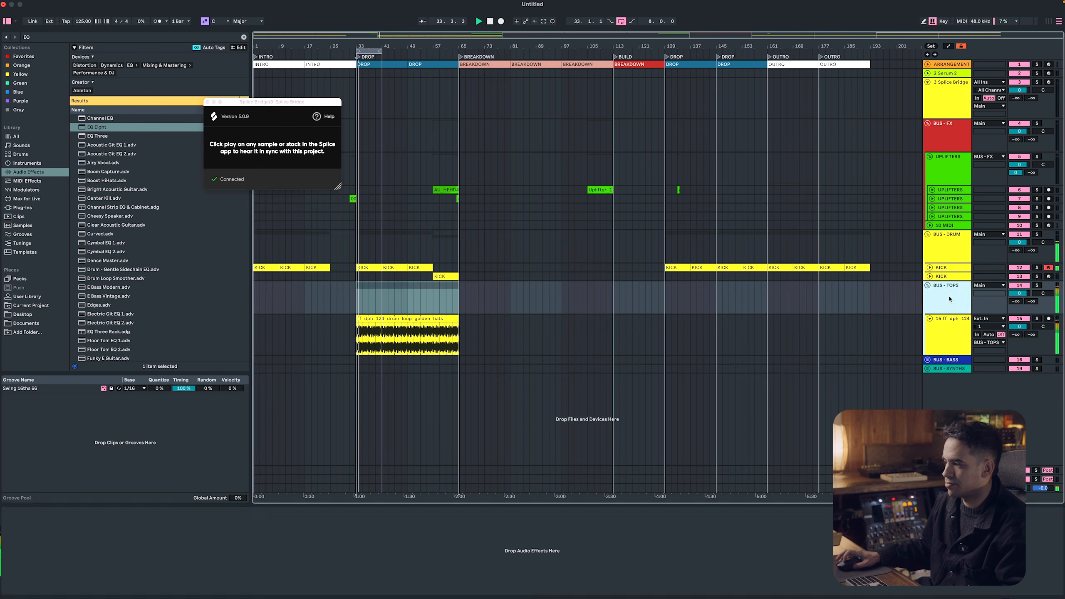
left_click(949, 299)
key("space")
key("super+f")
type("COMPRESS")
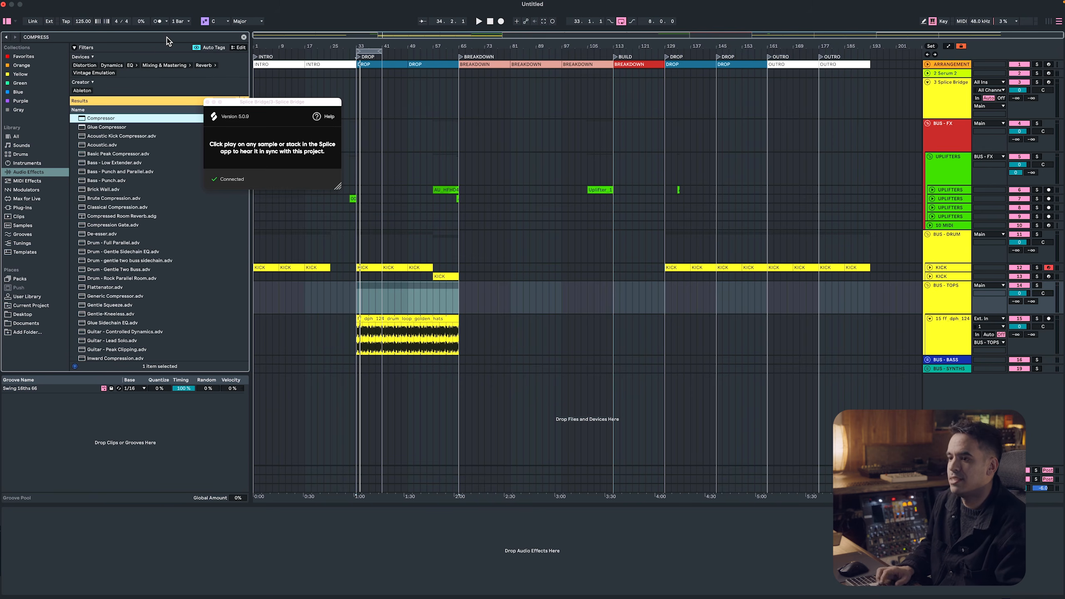
key("Return")
Sidechain the BUS - TOPS Compressor from the original KICK track and turn off its sidechain EQ
left_click(14, 511)
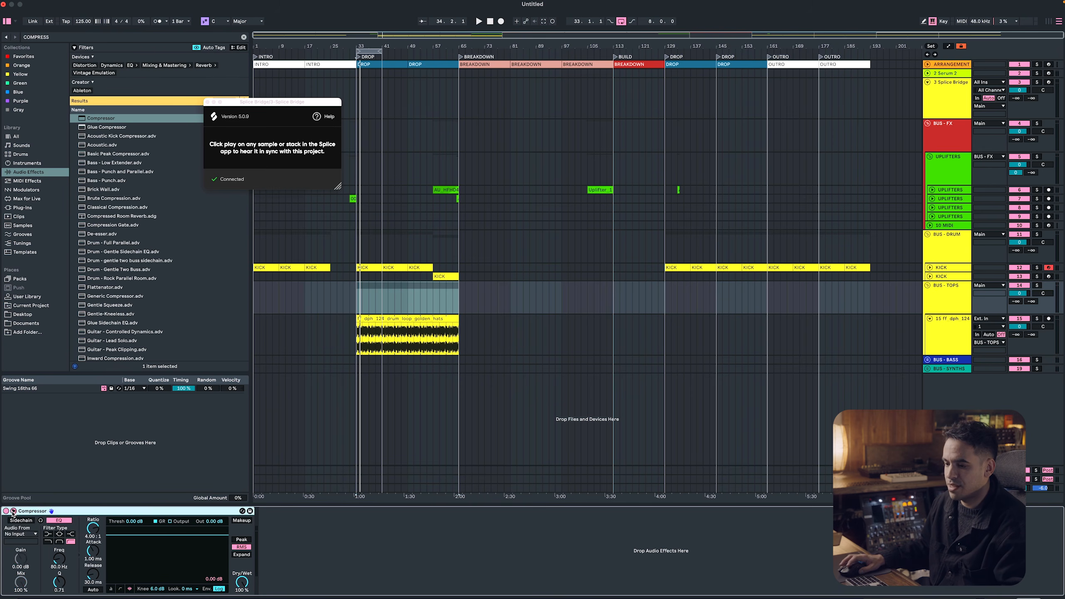
left_click(20, 533)
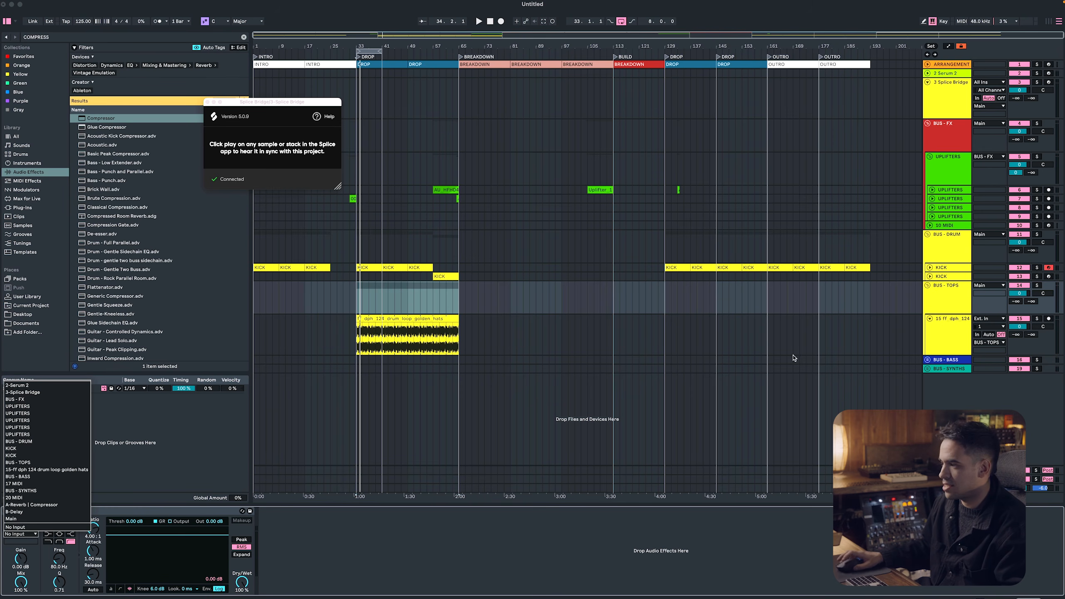
left_click(61, 449)
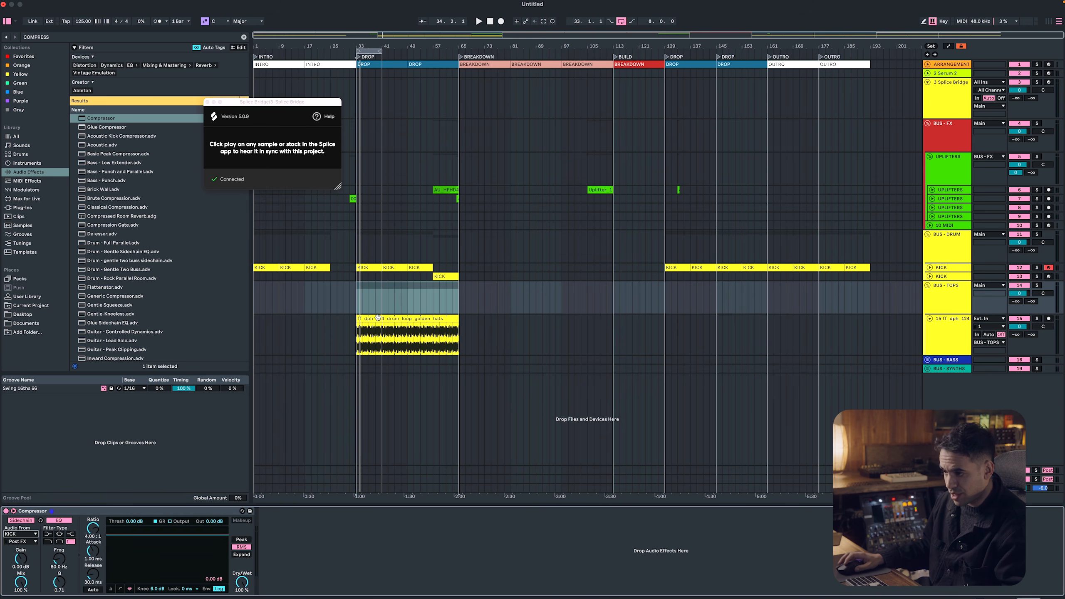
left_click(964, 297)
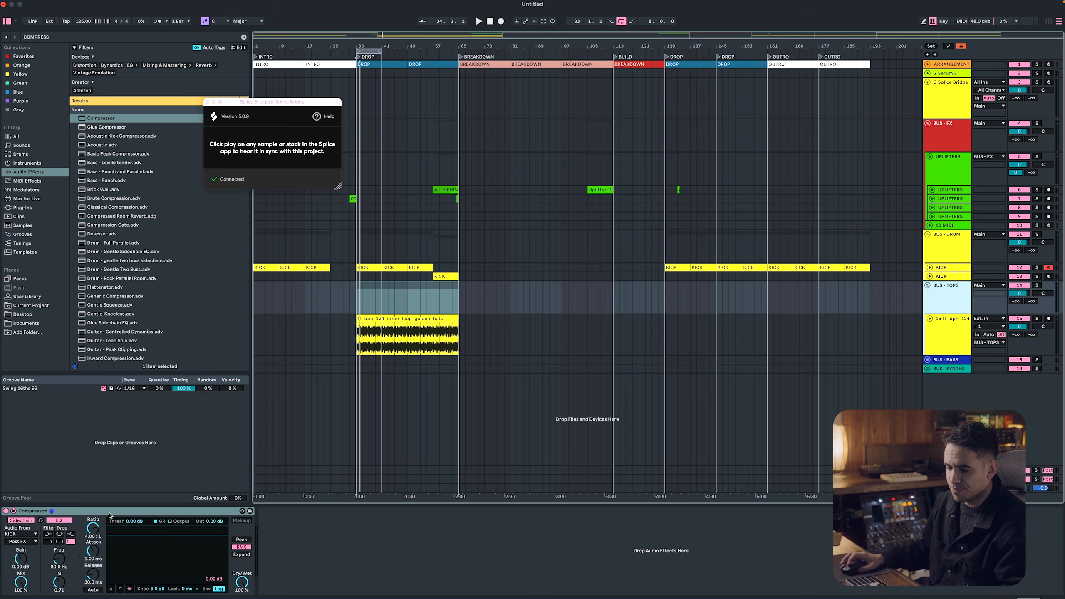
left_click(65, 521)
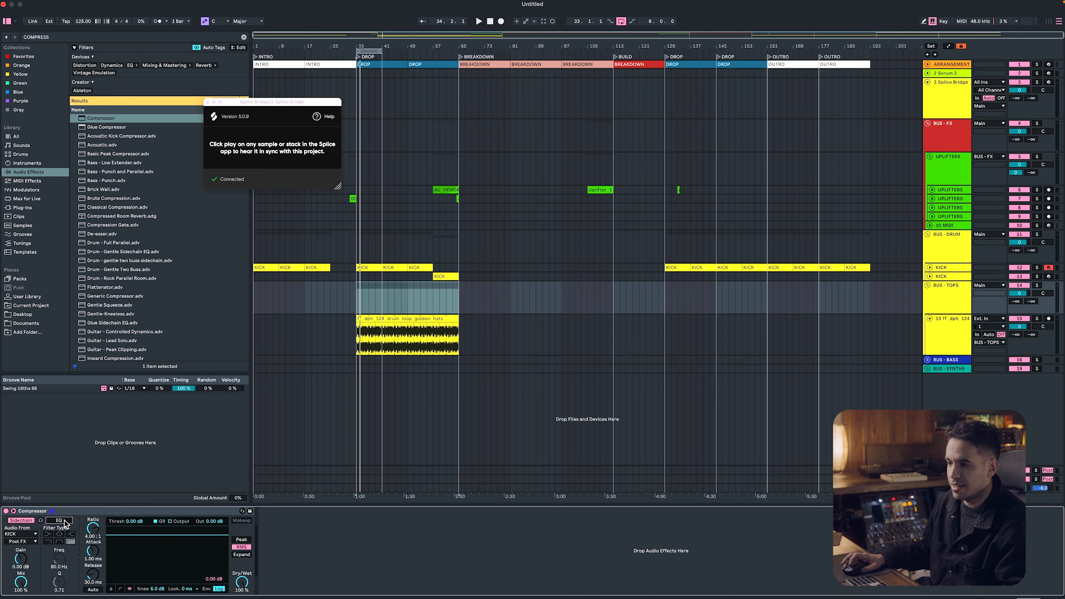
Change the interface theme to Classic Medium Dark after comparing it with other themes
key("super+comma")
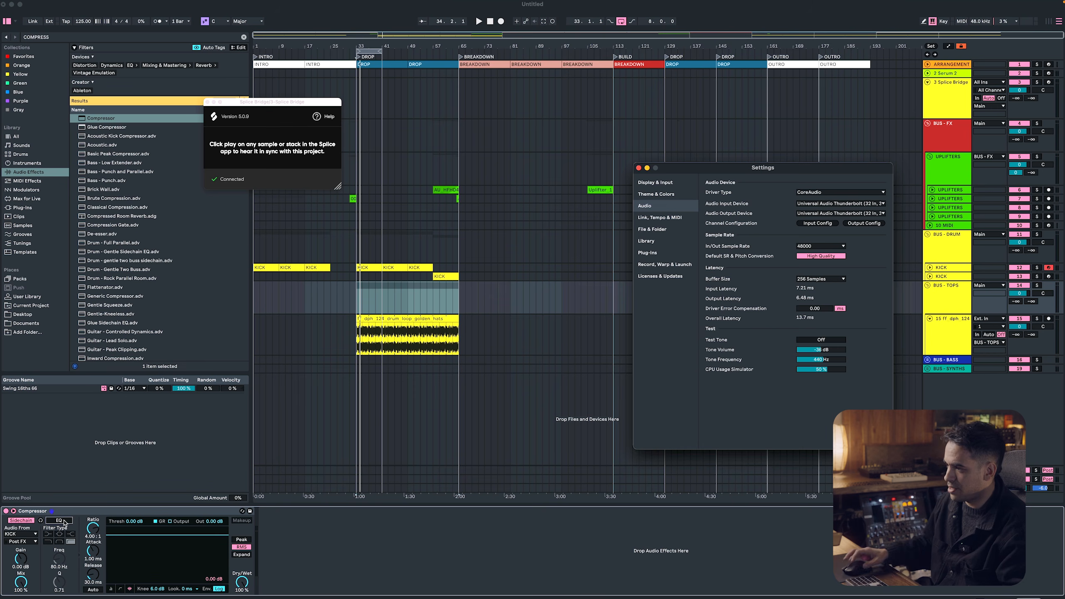
left_click(667, 183)
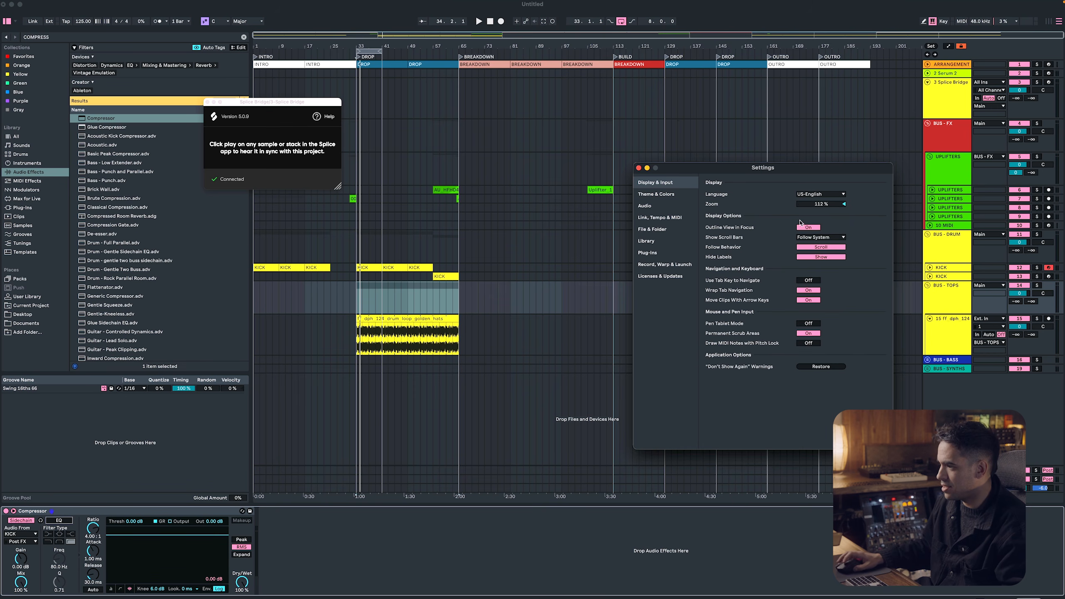
left_click(657, 195)
left_click(805, 195)
left_click(821, 215)
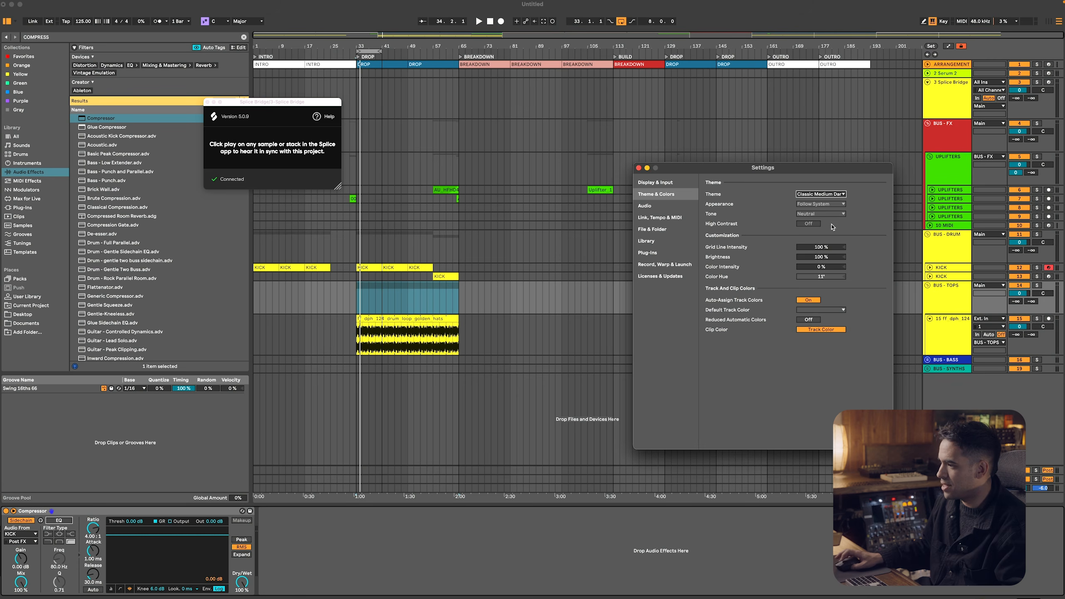
left_click(821, 196)
left_click(820, 221)
left_click(821, 193)
left_click(819, 202)
left_click(819, 194)
left_click(830, 218)
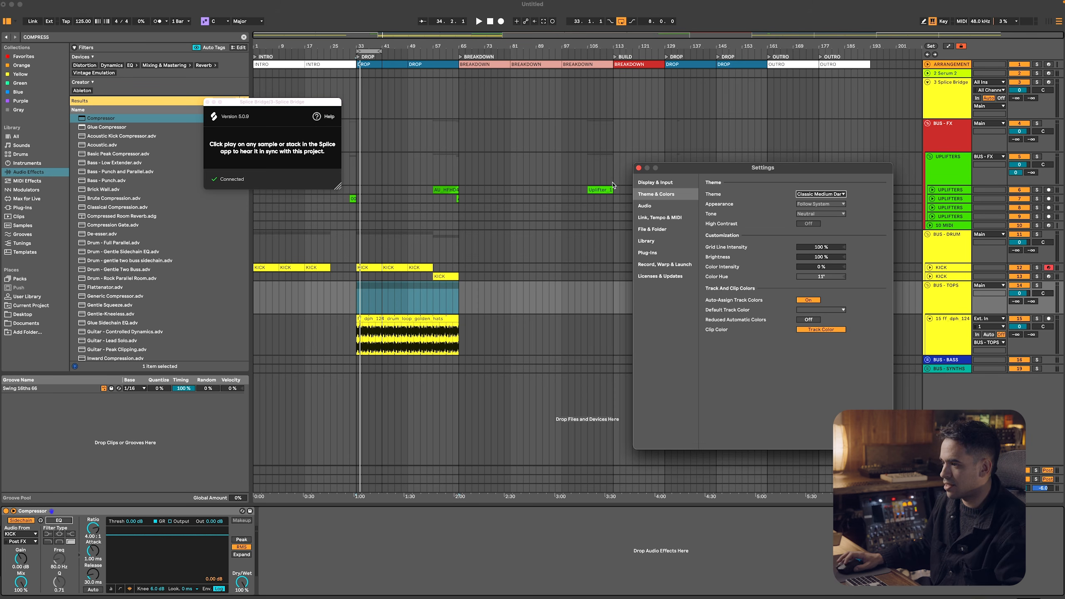
left_click(637, 168)
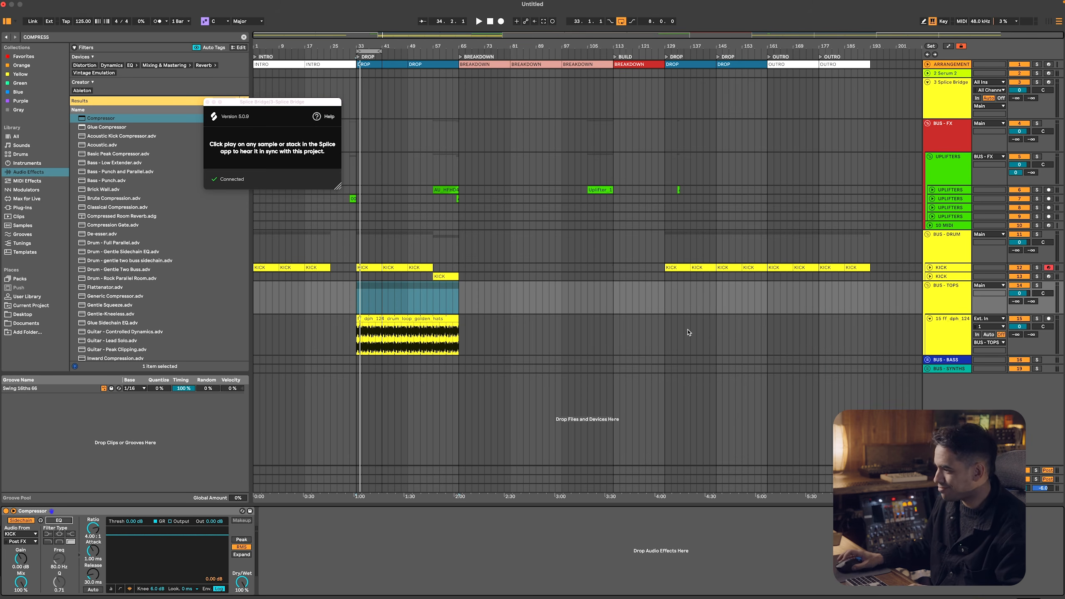
Set the BUS - TOPS Compressor to -27.8 dB threshold, 84.8 ms attack and 22.2 ms release during playback, and close the Splice Bridge window
left_click(935, 309)
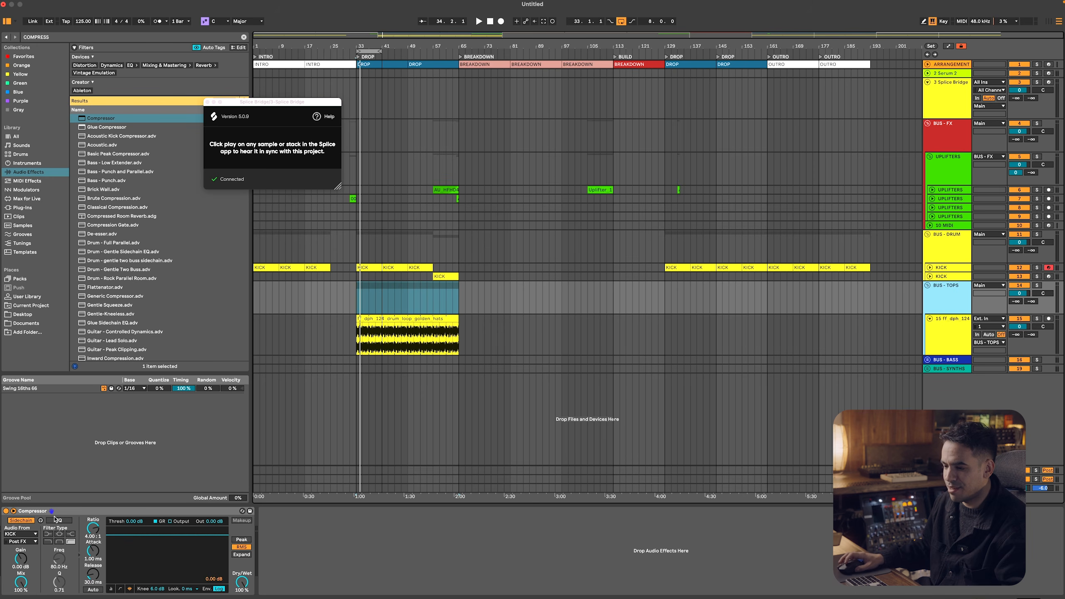
key("space")
left_click_drag(198, 535, 198, 569)
left_click_drag(101, 553, 101, 536)
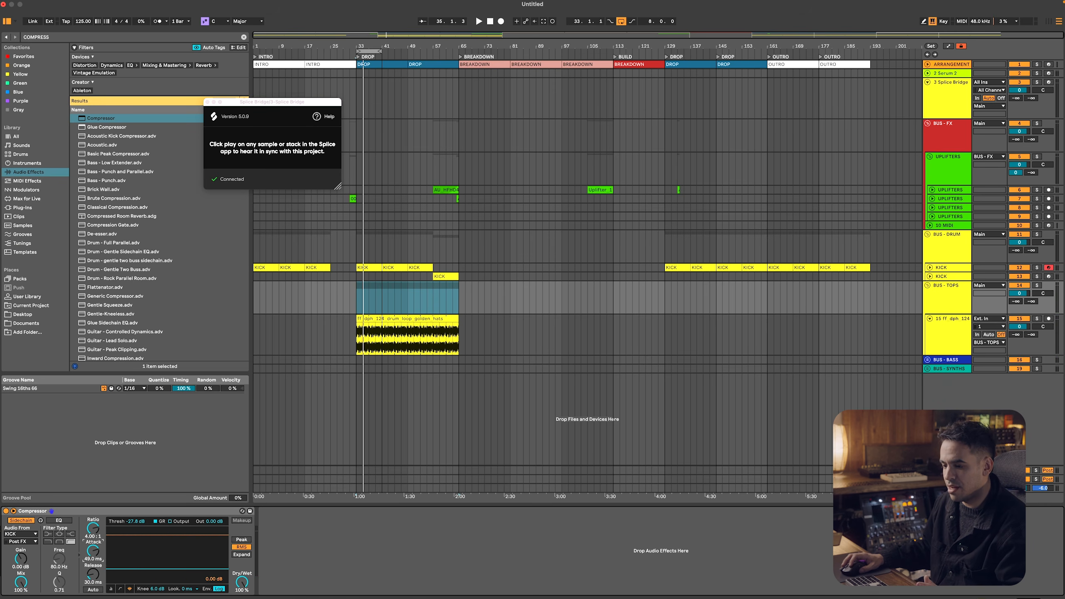
left_click_drag(93, 575, 93, 575)
key("space")
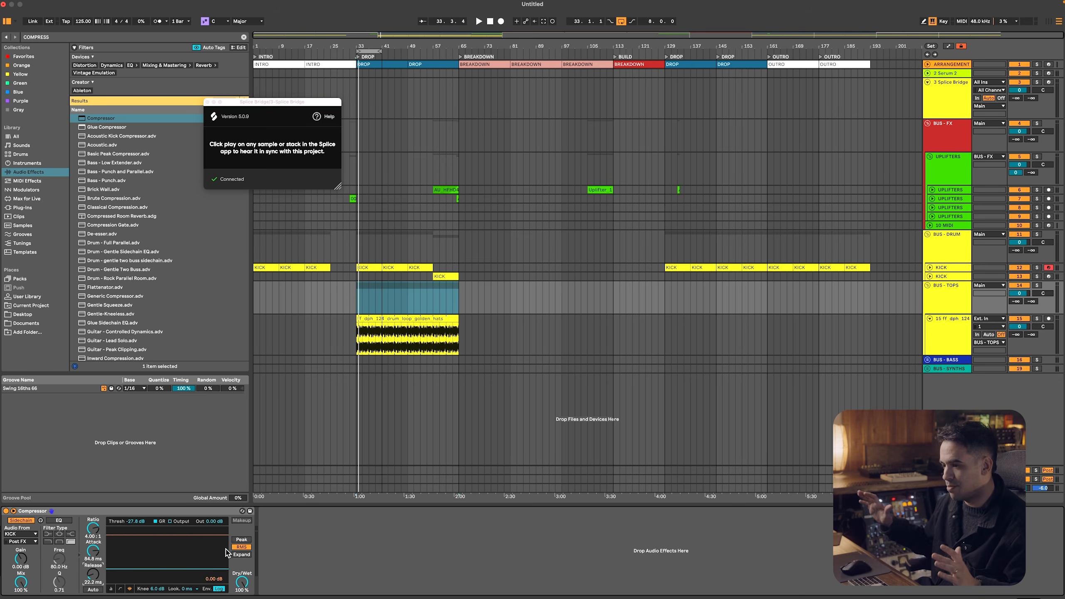
left_click(207, 102)
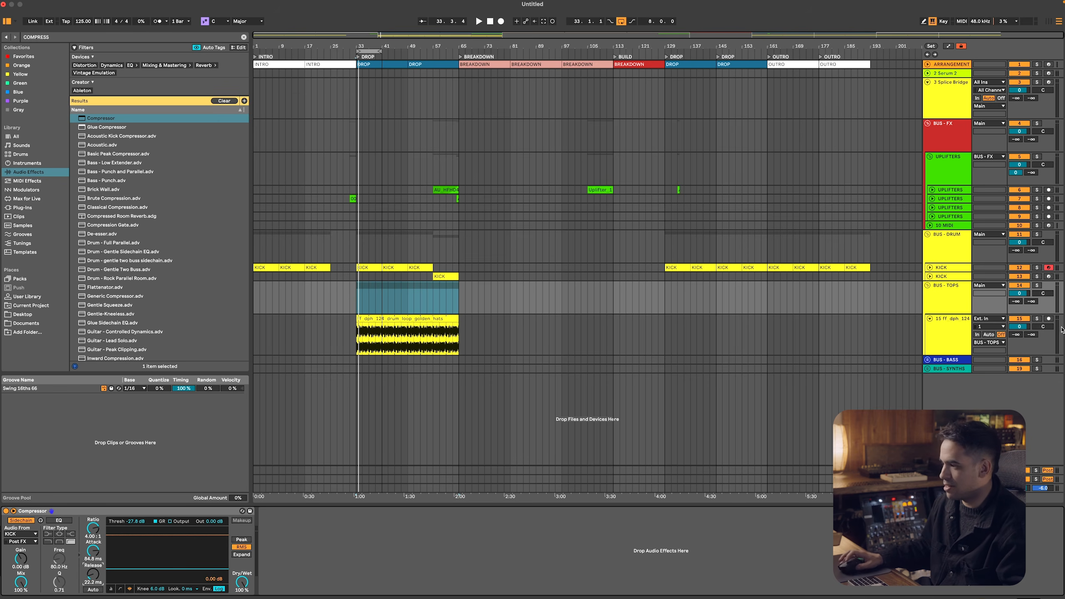
Add an audio track and a MIDI track below the golden hats track in BUS - TOPS, and return to Splice
left_click(957, 333)
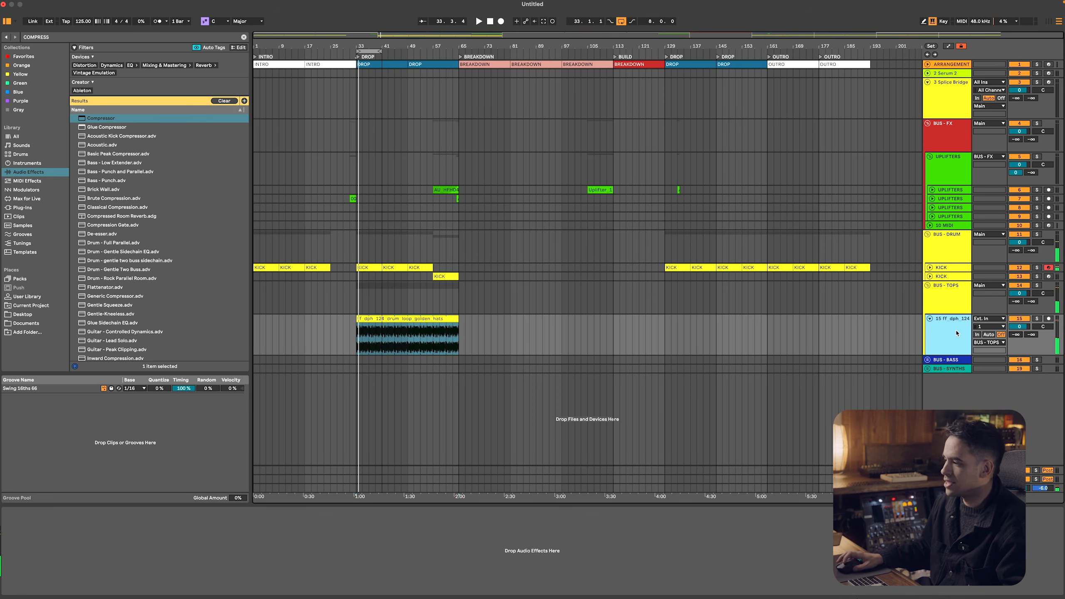
key("super+t")
left_click(946, 337)
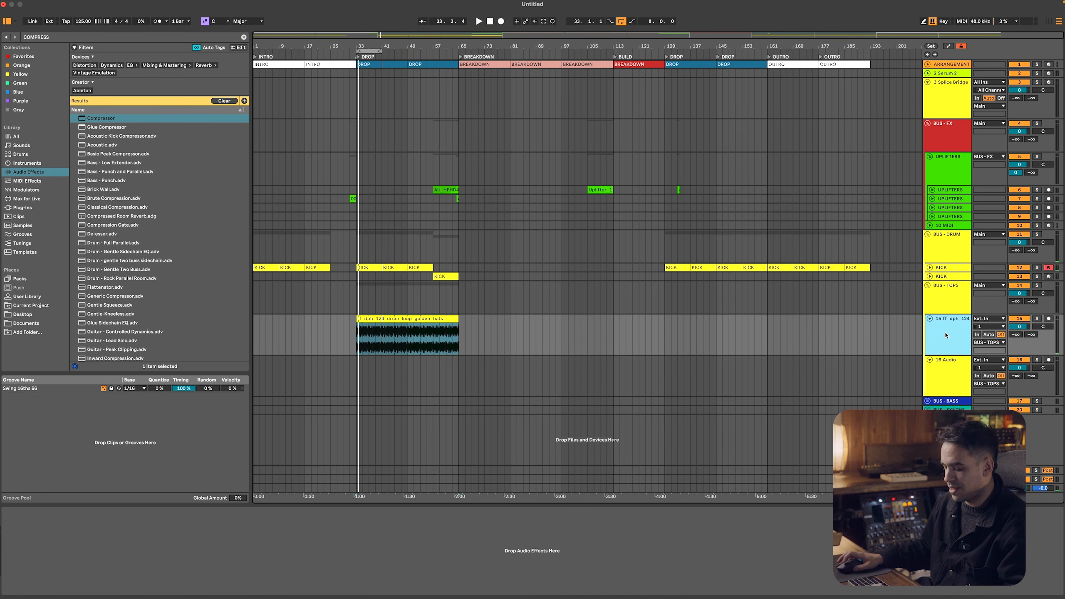
key("super+shift+t")
key("super+Tab")
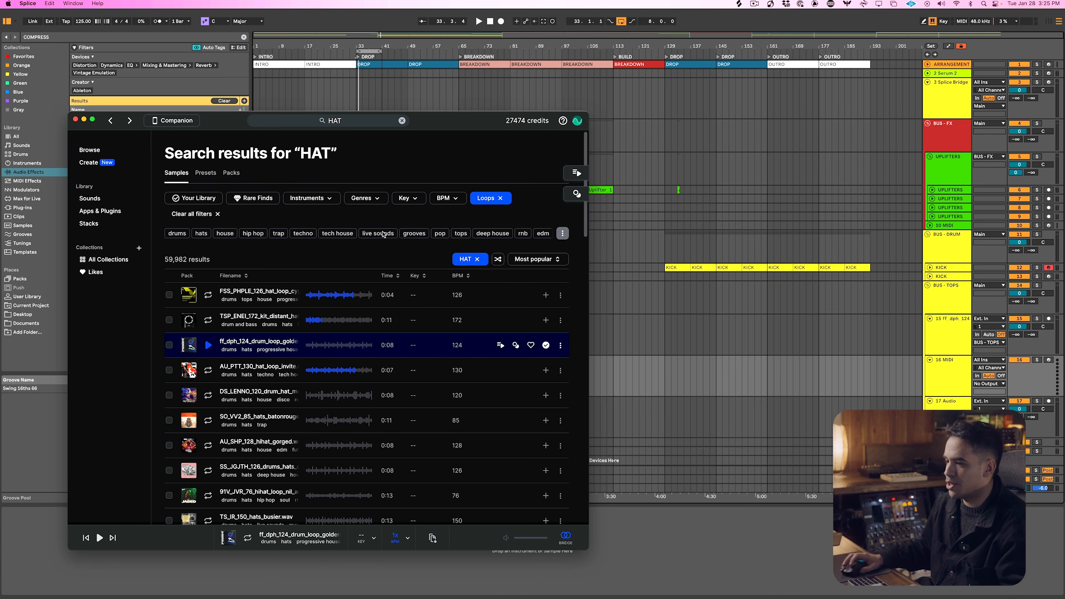
Filter the HAT search results to one-shots, audition several samples and download OS_FLINT_closed_hihat_clone.wav
left_click(490, 203)
left_click(472, 239)
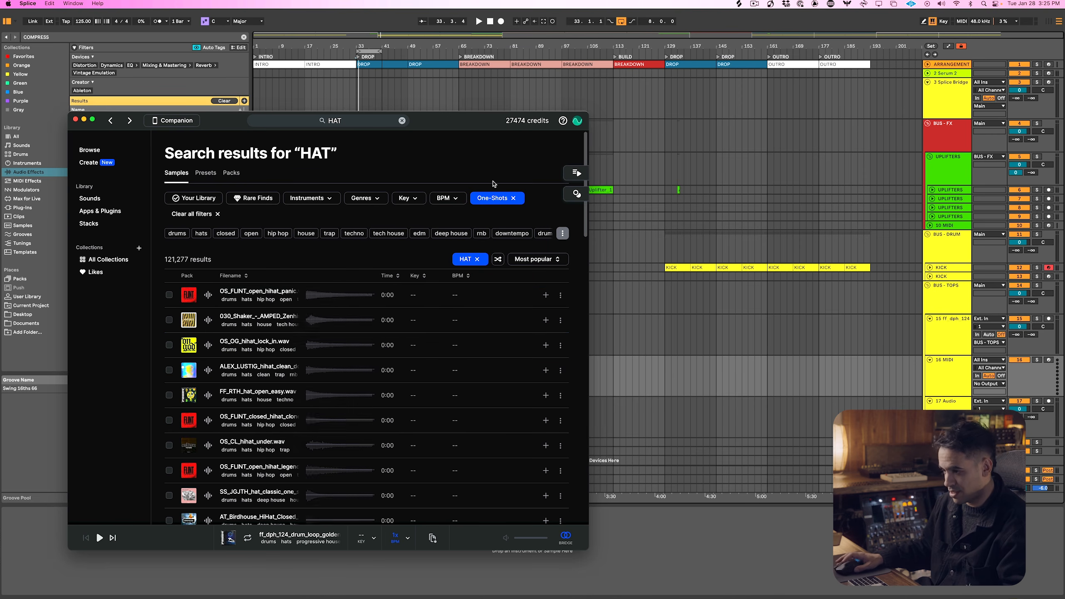
key("Down")
key("Down")
key("Down")
key("Down")
key("Down")
key("Down")
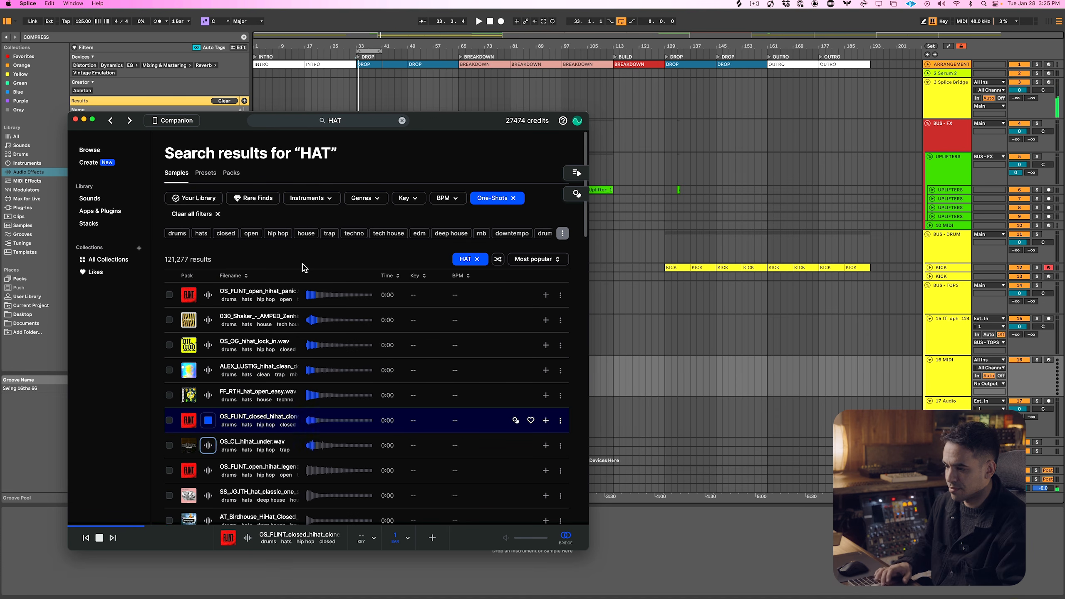
left_click(546, 420)
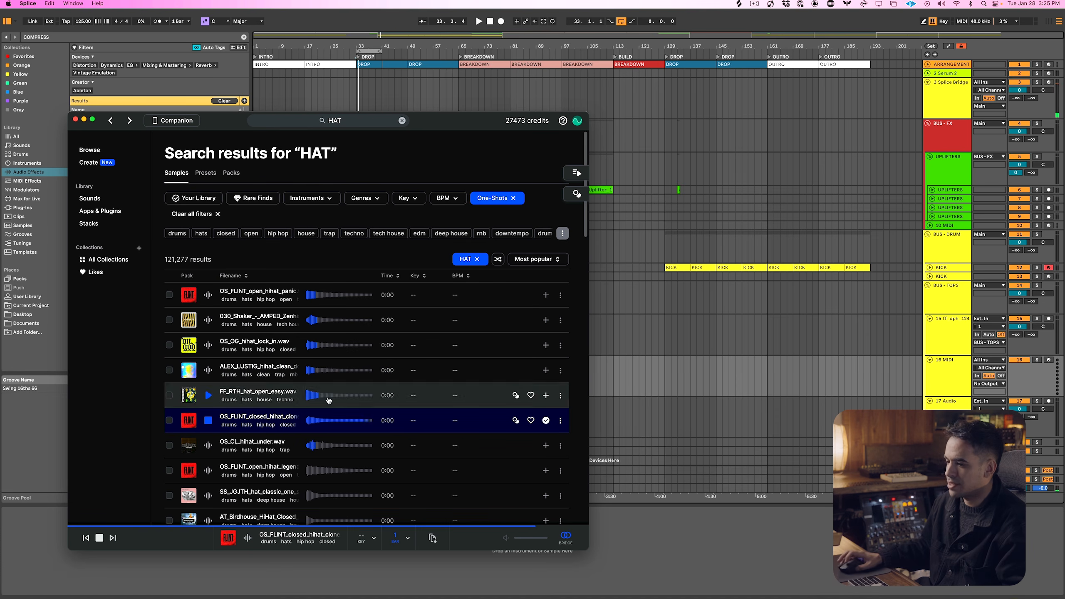
Load the closed hat sample on the MIDI track below the golden hats and place an offbeat C3 note in an 8-bar clip at bar 33
left_click_drag(278, 416, 716, 563)
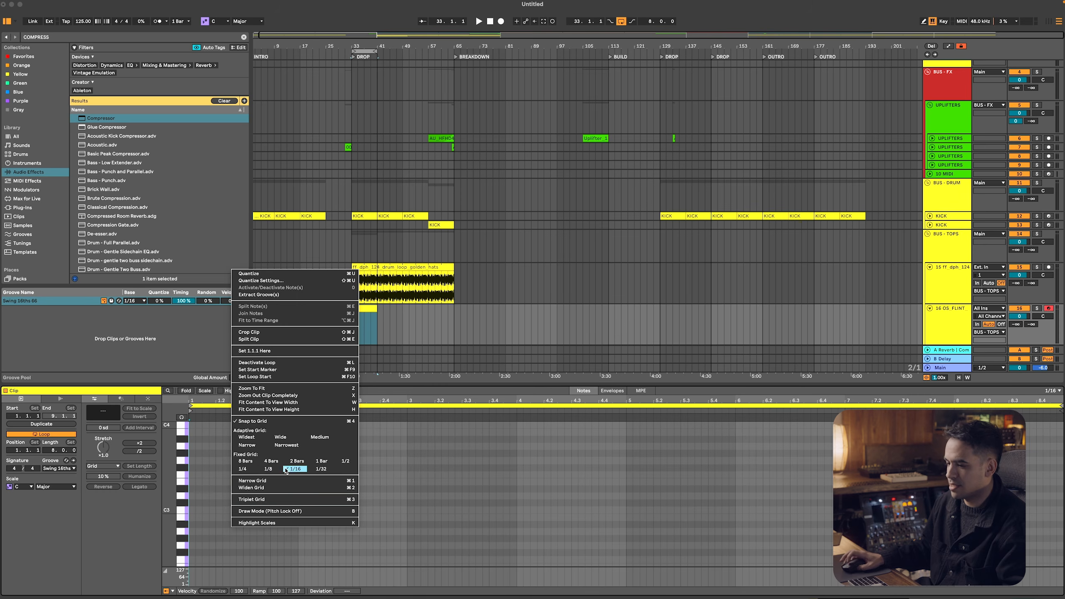
left_click(290, 470)
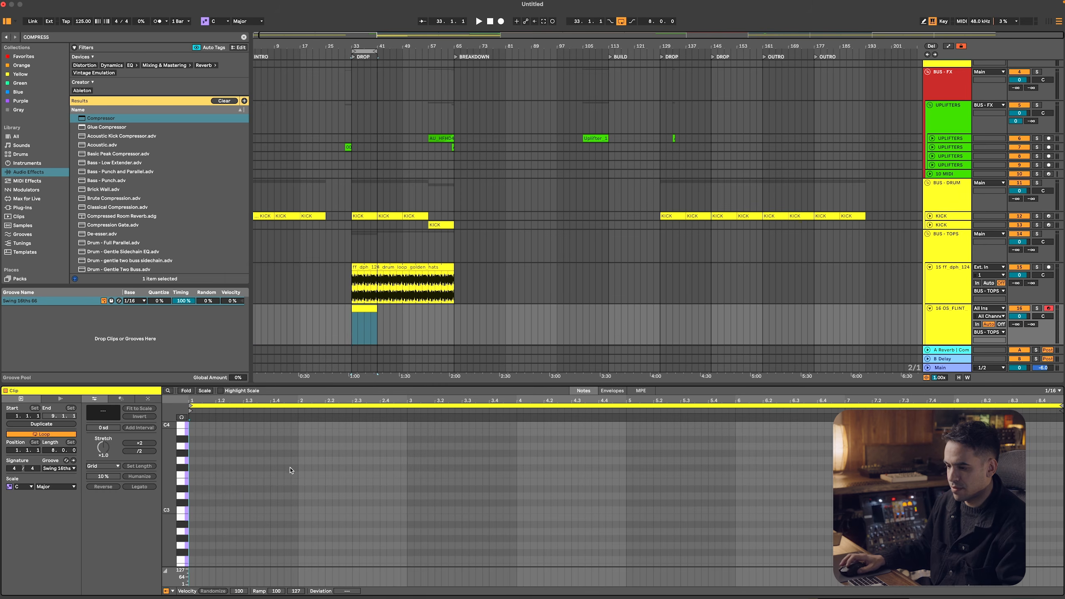
double_click(208, 509)
left_click_drag(217, 508, 192, 511)
key("space")
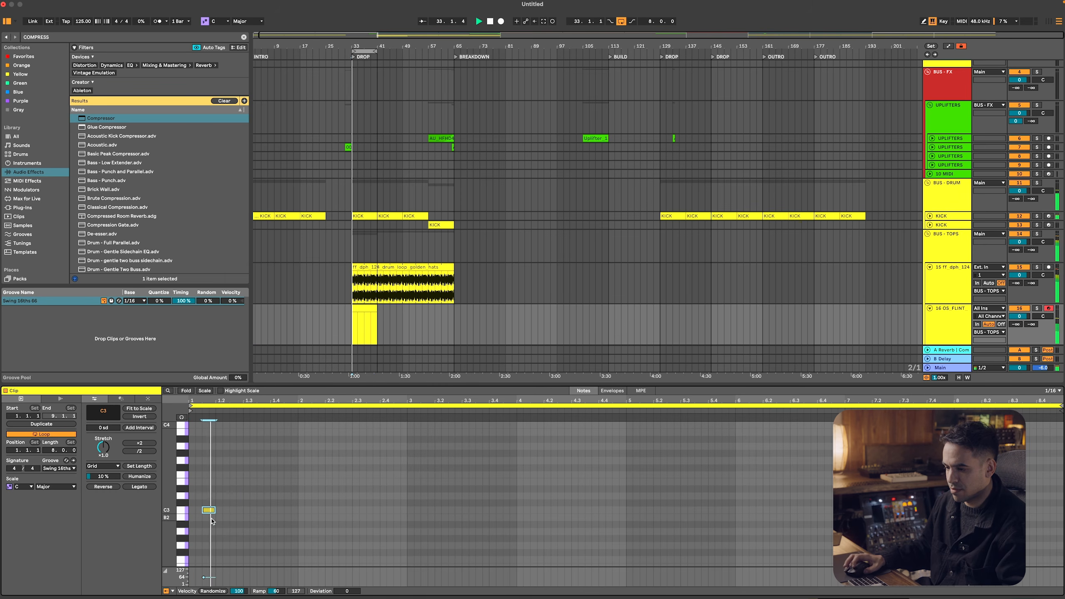
Repeat the offbeat C3 hat note across the whole clip with its velocity raised to 127
key("space")
key("super+d")
key("super+d")
key("super+d")
key("super+d")
key("super+d")
key("super+d")
key("super+d")
key("super+d")
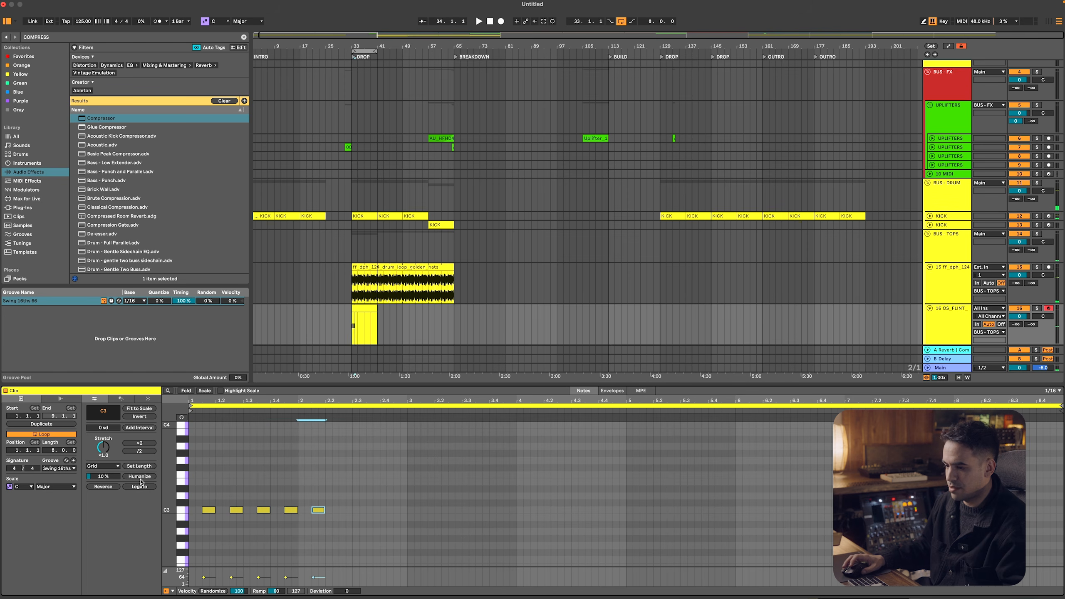
key("super+a")
left_click_drag(204, 577, 203, 569)
left_click_drag(401, 519, 31, 428)
key("super+d")
key("super+d")
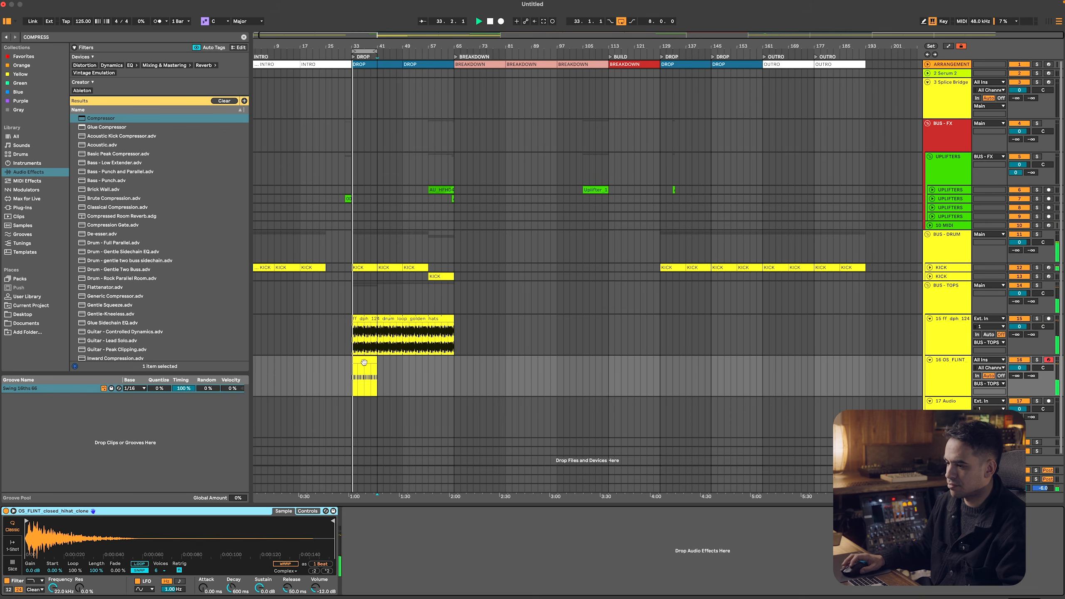
Duplicate the closed hat clip so it fills both DROP sections up to bar 65, and play it back
left_click(363, 362)
key("super+d")
key("super+d")
key("super+d")
key("super+d")
key("super+z")
left_click(366, 359)
key("space")
Fold the two hat tracks, stop playback, and unfold the BUS - BASS and BUS - SYNTHS groups
left_click(930, 321, "alt")
left_click(929, 320)
left_click(935, 302)
key("space")
left_click(928, 345)
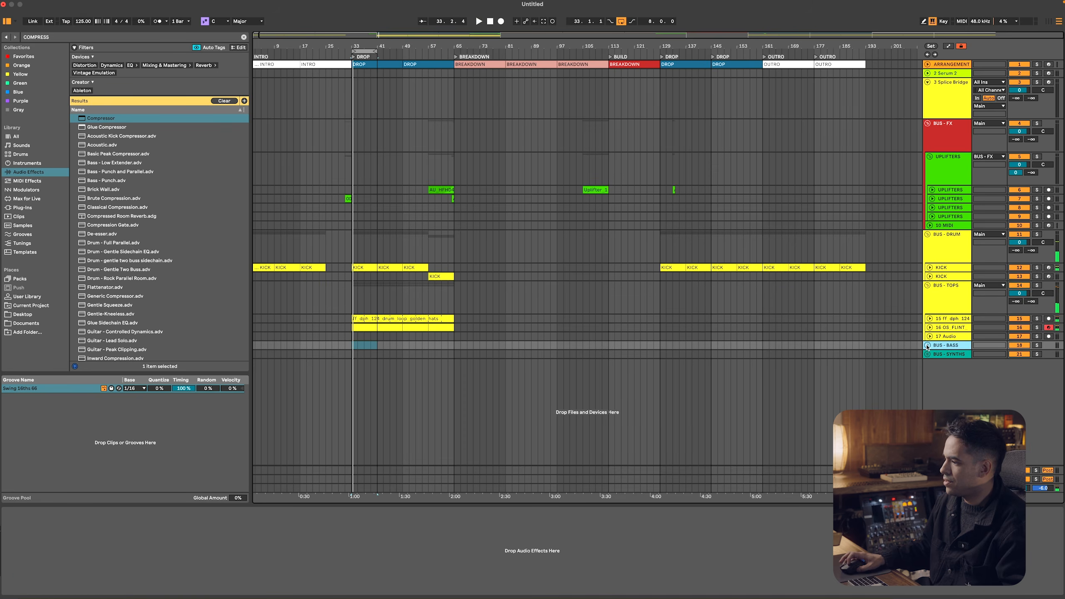
left_click(927, 345)
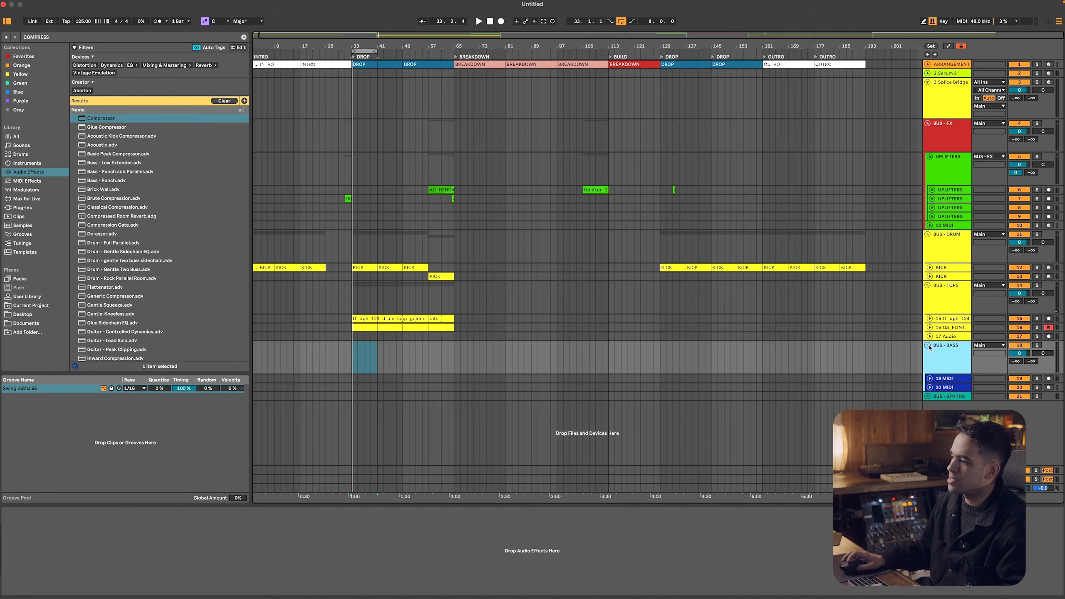
left_click(927, 396)
left_click(949, 430)
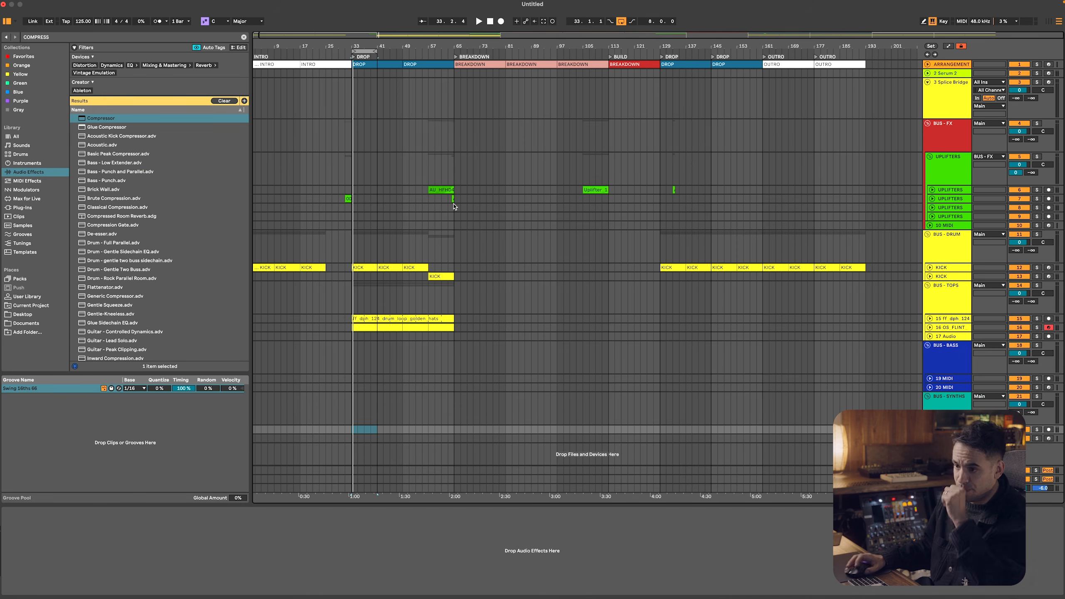
Search the plug-ins for Solina, load Solina V2 on a new track and close its window
left_click(42, 207)
left_click(129, 37)
type("solina")
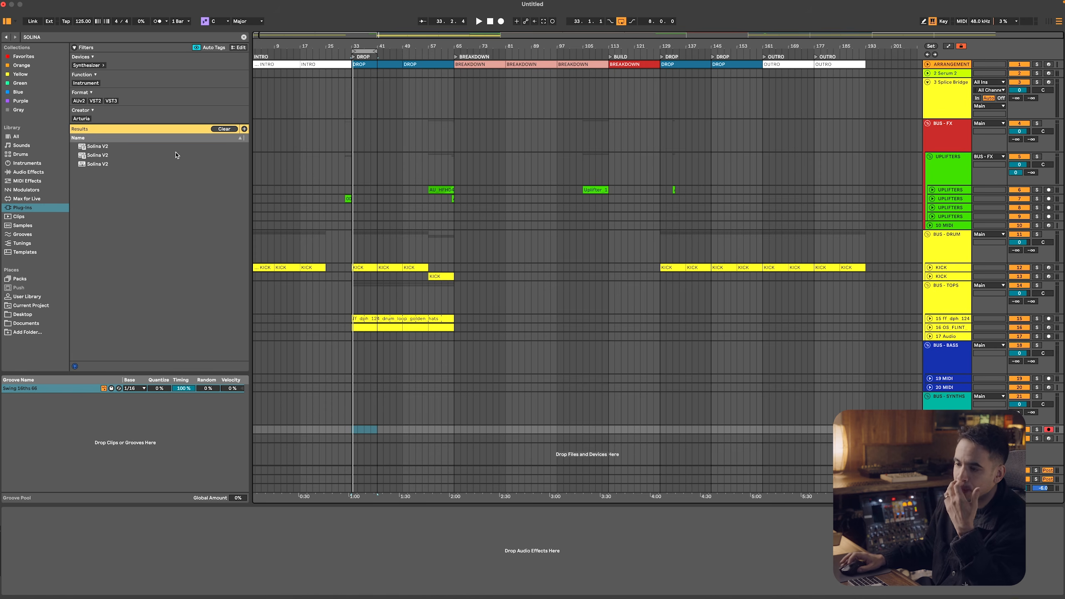
left_click(154, 150)
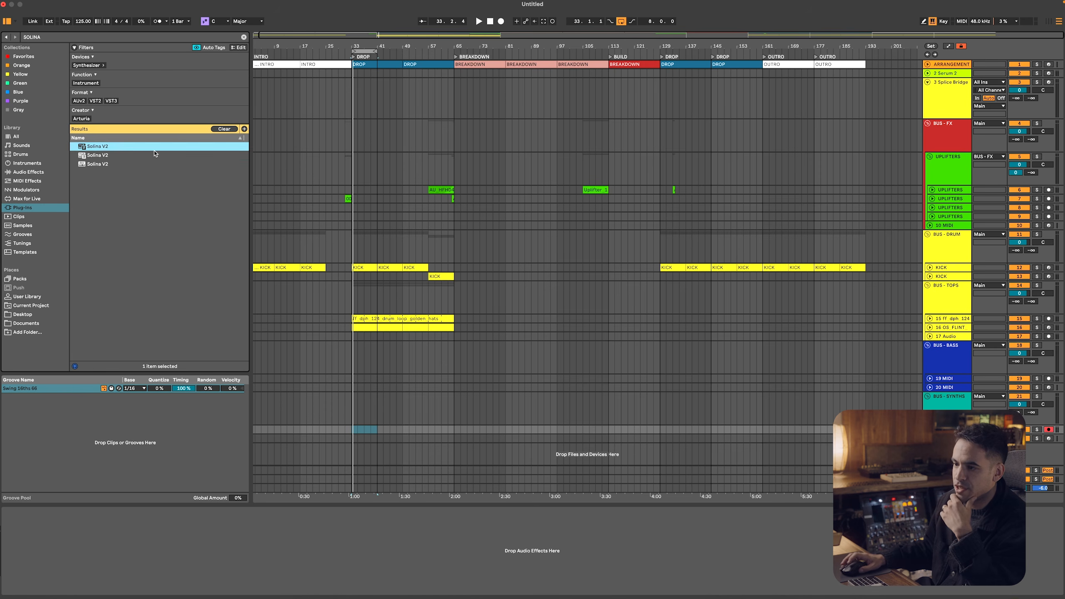
left_click(131, 155)
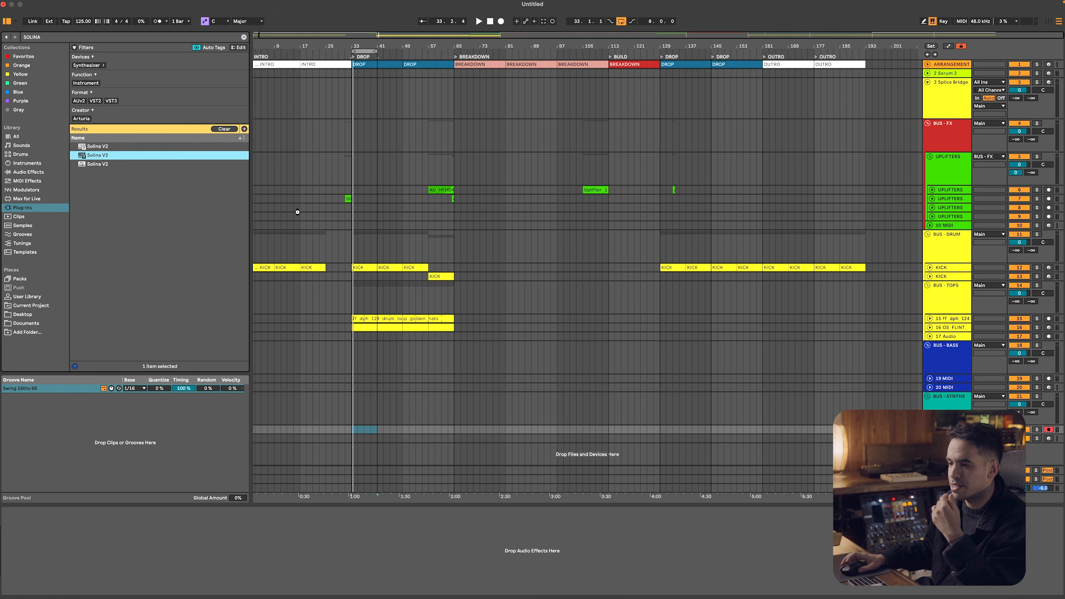
left_click_drag(297, 212, 297, 214)
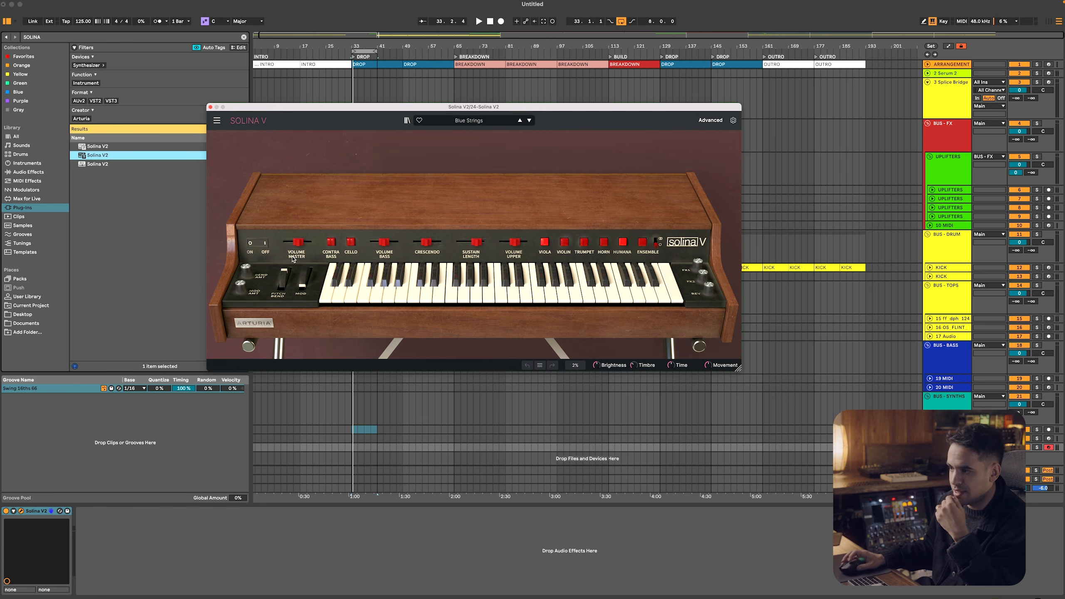
left_click(210, 107)
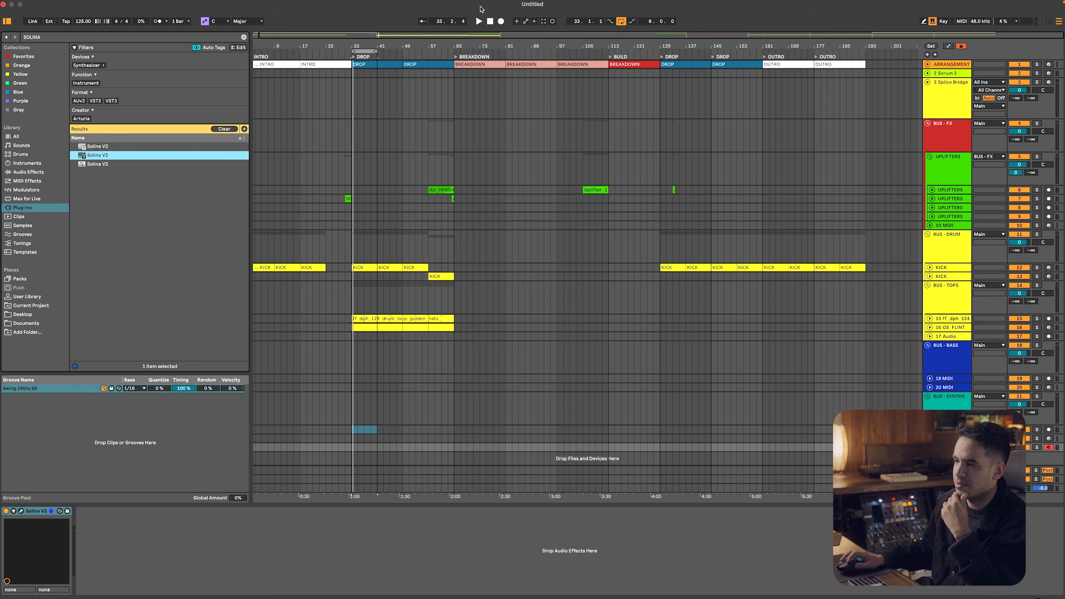
Put Solina V2 on the first MIDI track in BUS - SYNTHS and insert an empty MIDI clip there from bar 1 to bar 193
left_click_drag(477, 45, 477, 34)
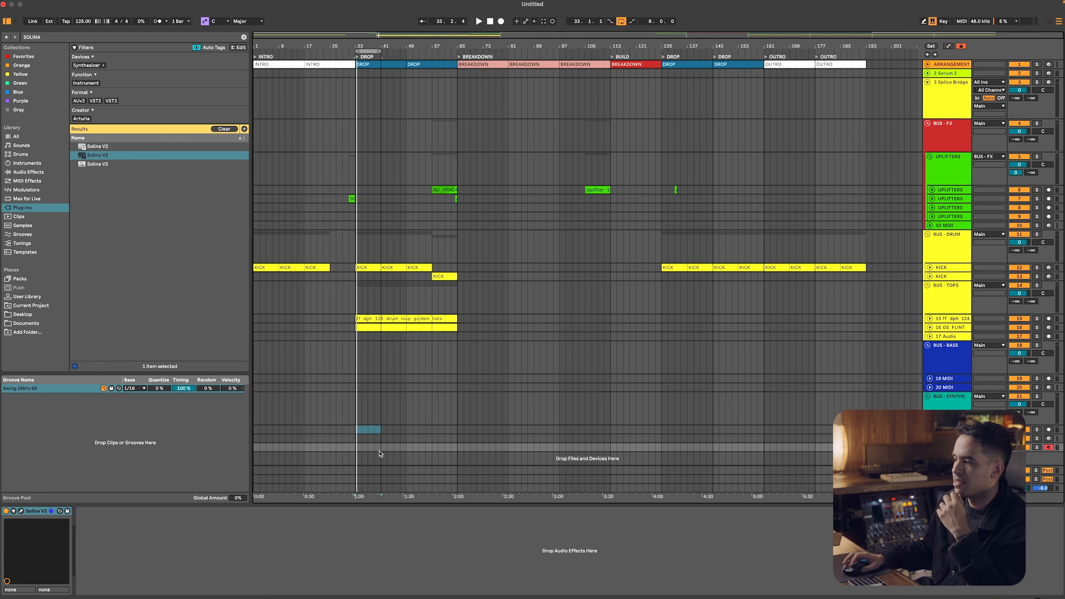
left_click_drag(253, 430, 878, 429)
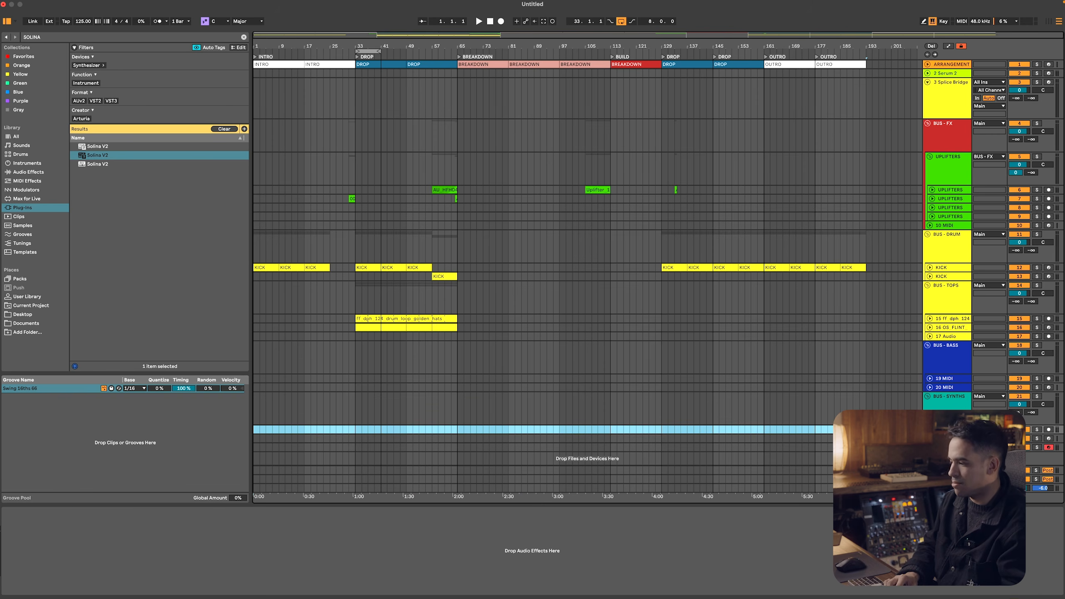
left_click(946, 401)
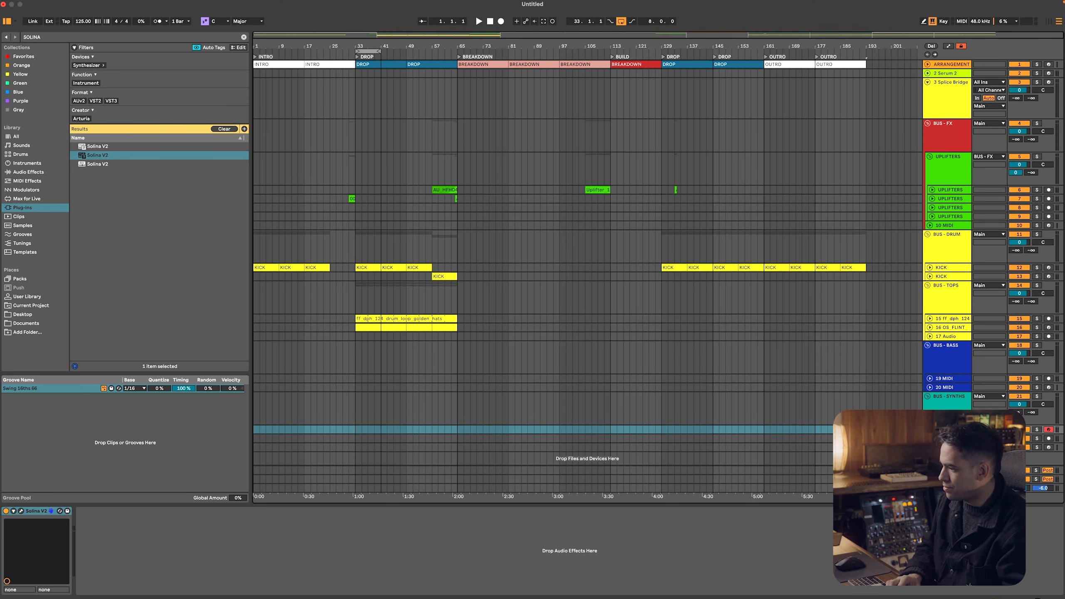
left_click_drag(864, 430, 266, 428)
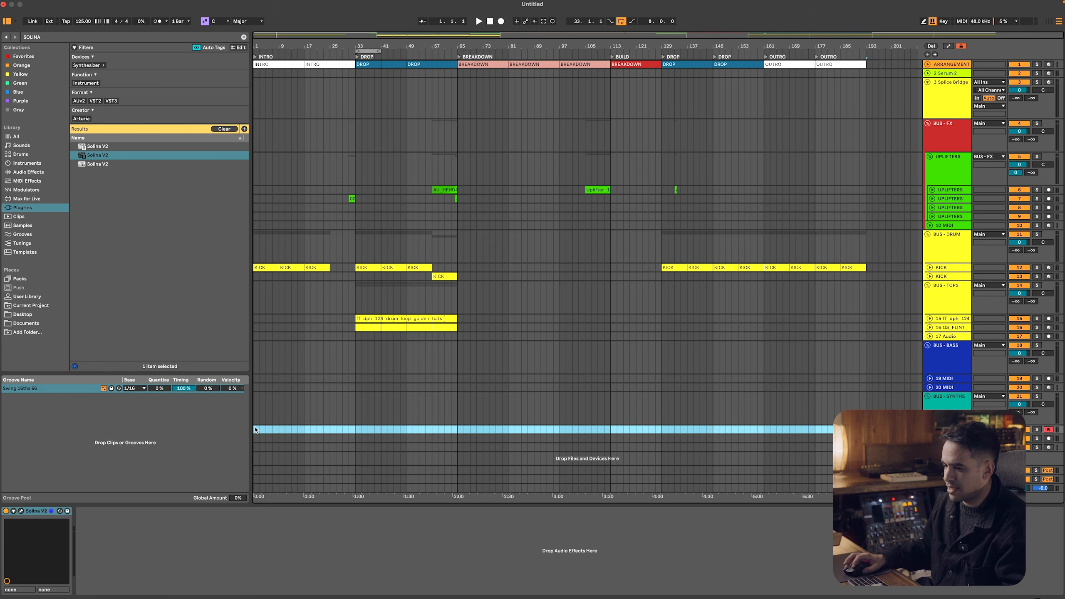
key("super+shift+m")
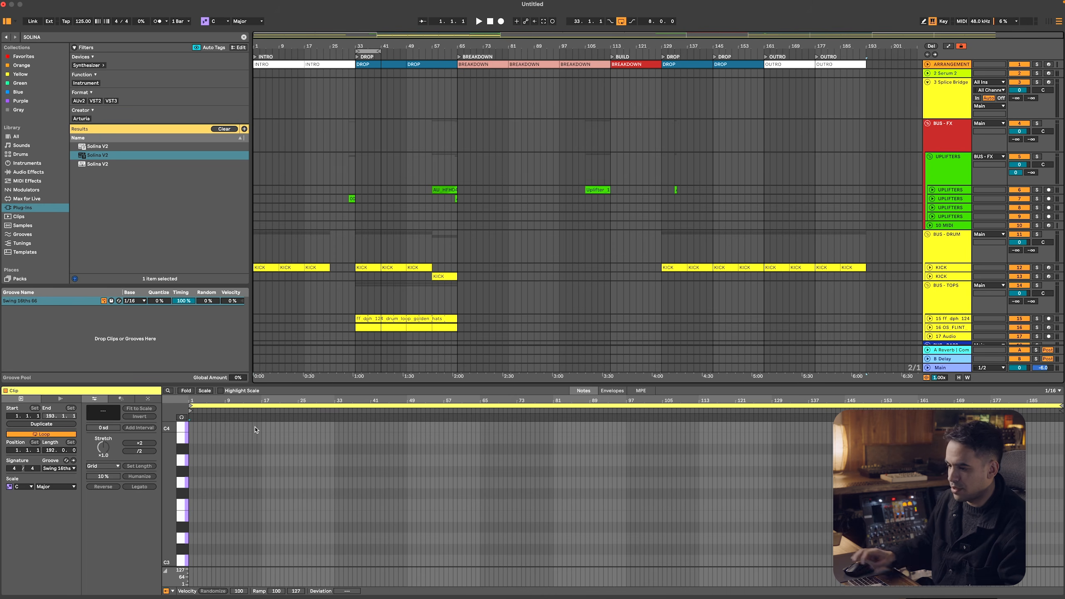
Set the note grid to 1 bar and draw a G3 note lasting the full length of the Solina clip
right_click(197, 483)
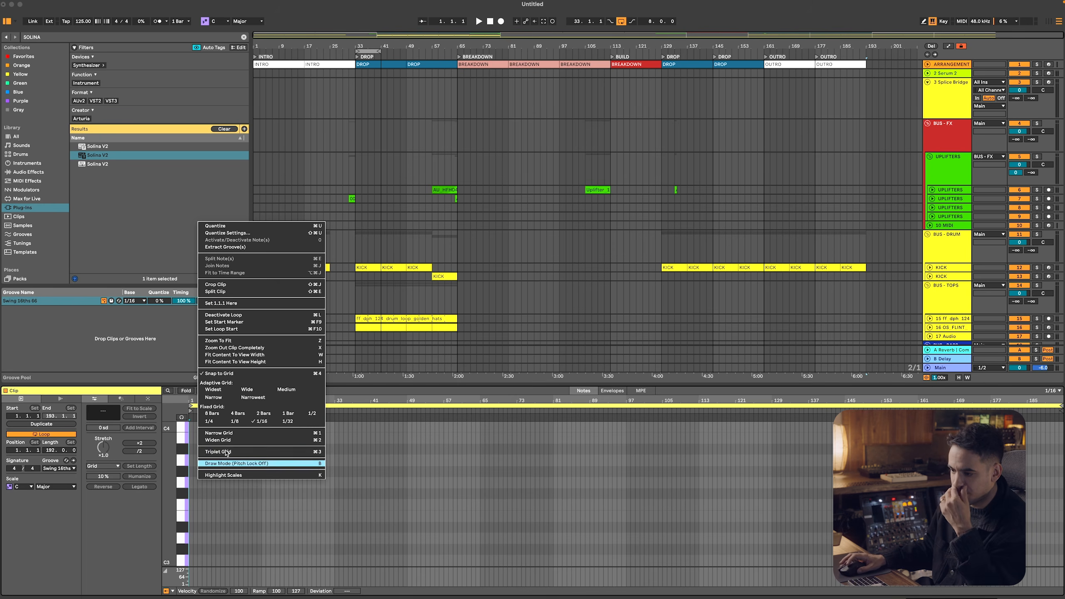
left_click(289, 415)
double_click(191, 483)
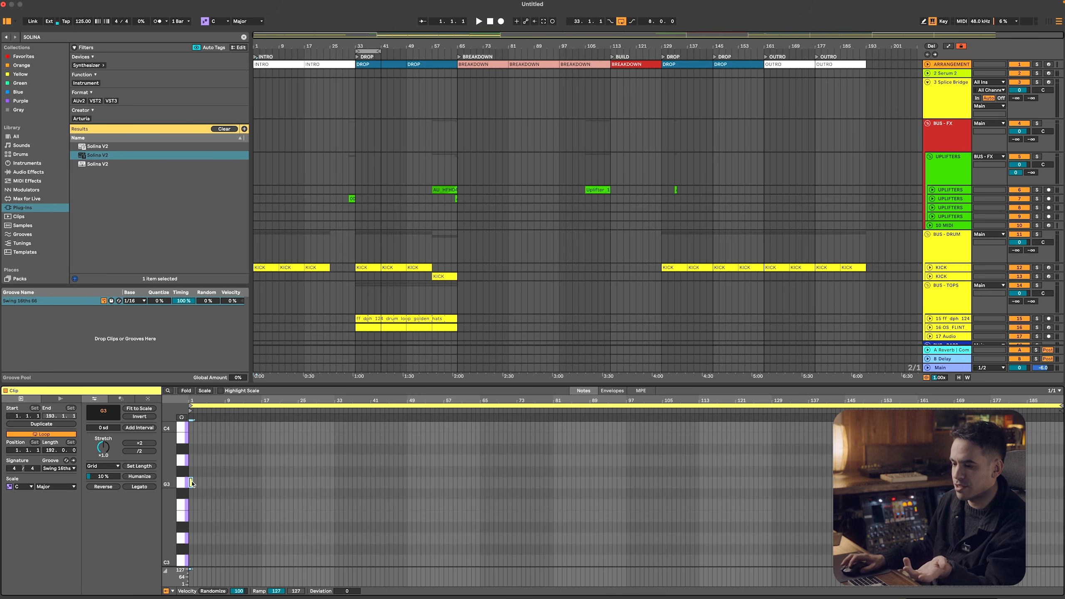
left_click(151, 488)
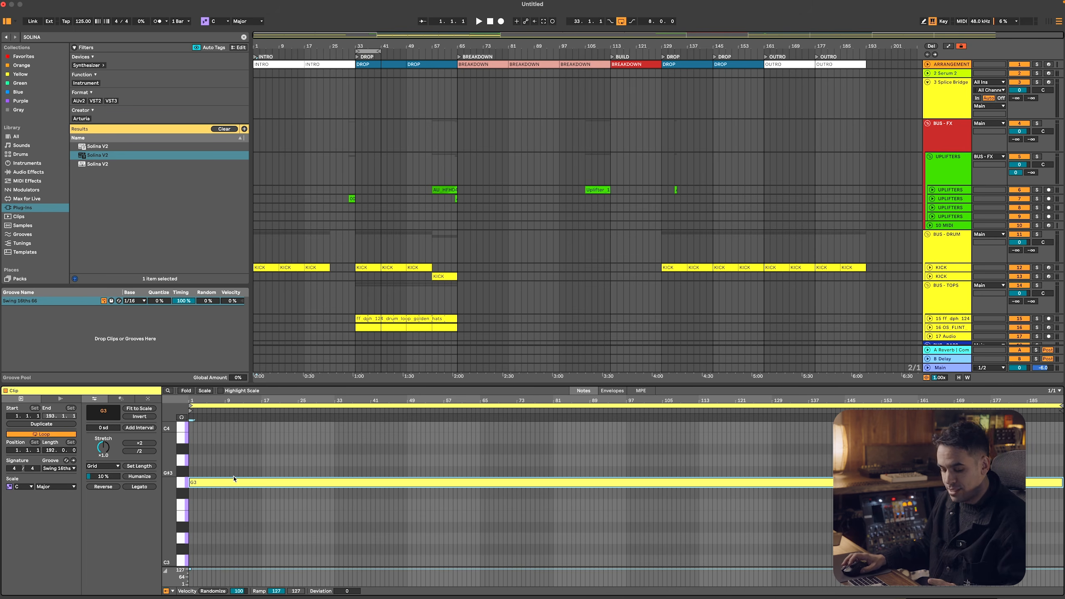
Copy the sustained G3 note upward, listen to it, and place the copy at C4
left_click_drag(252, 480, 254, 444)
scroll(260, 473, "up", 2)
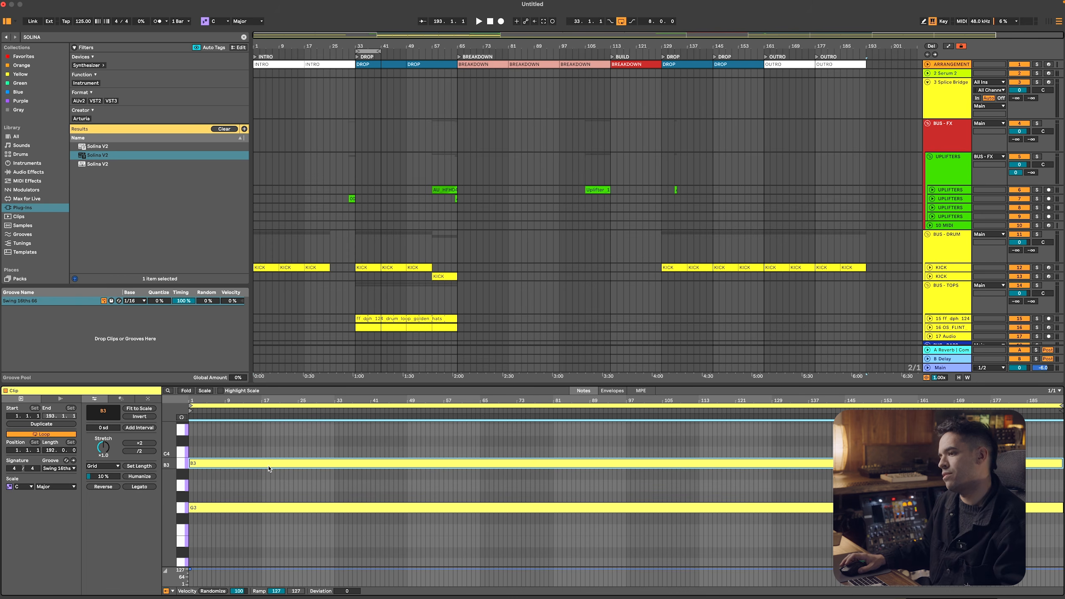
key("space")
left_click_drag(270, 464, 270, 453)
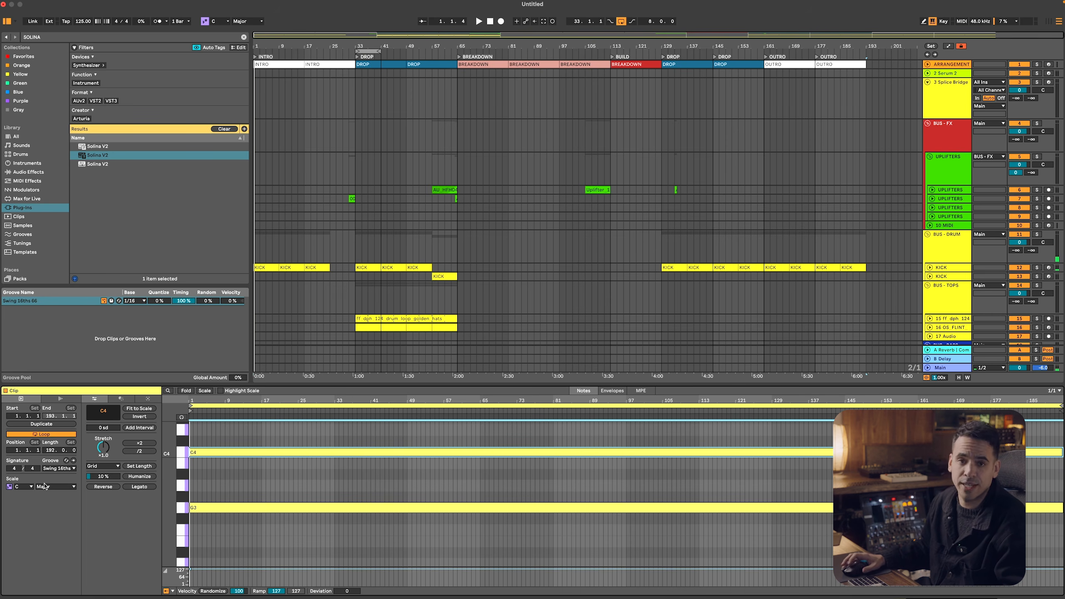
Turn on scale highlighting in the note editor and set the clip's scale to G Minor
left_click(221, 391)
left_click(61, 486)
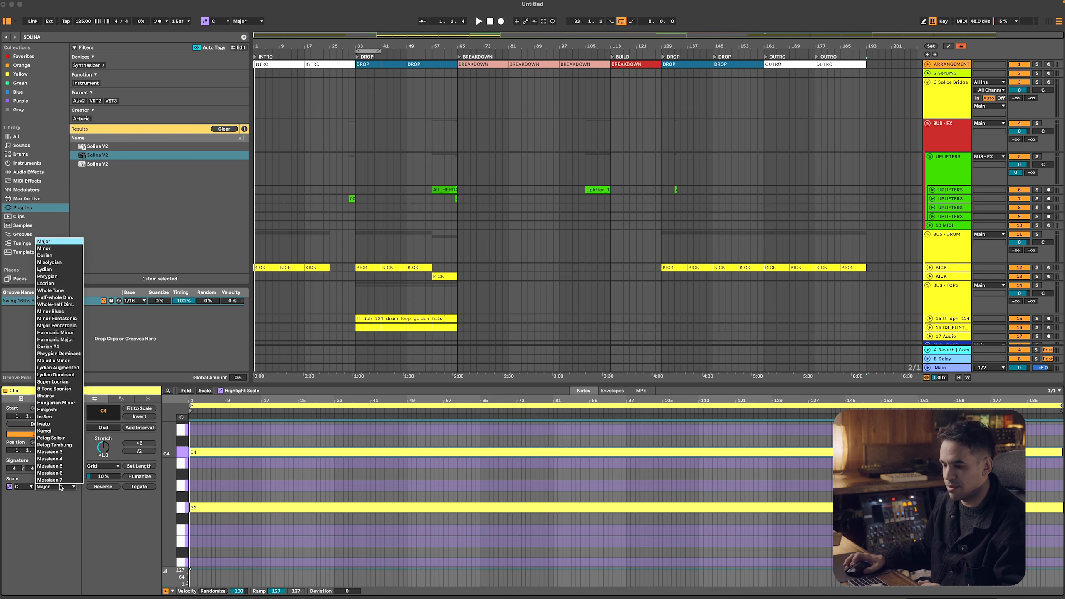
left_click(28, 487)
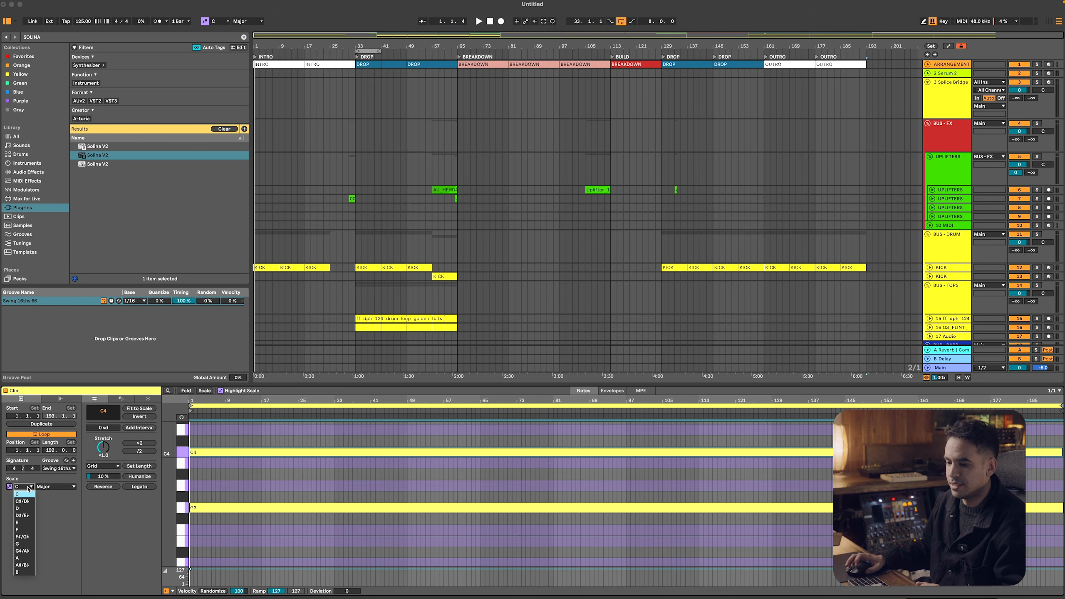
left_click(19, 544)
left_click(53, 486)
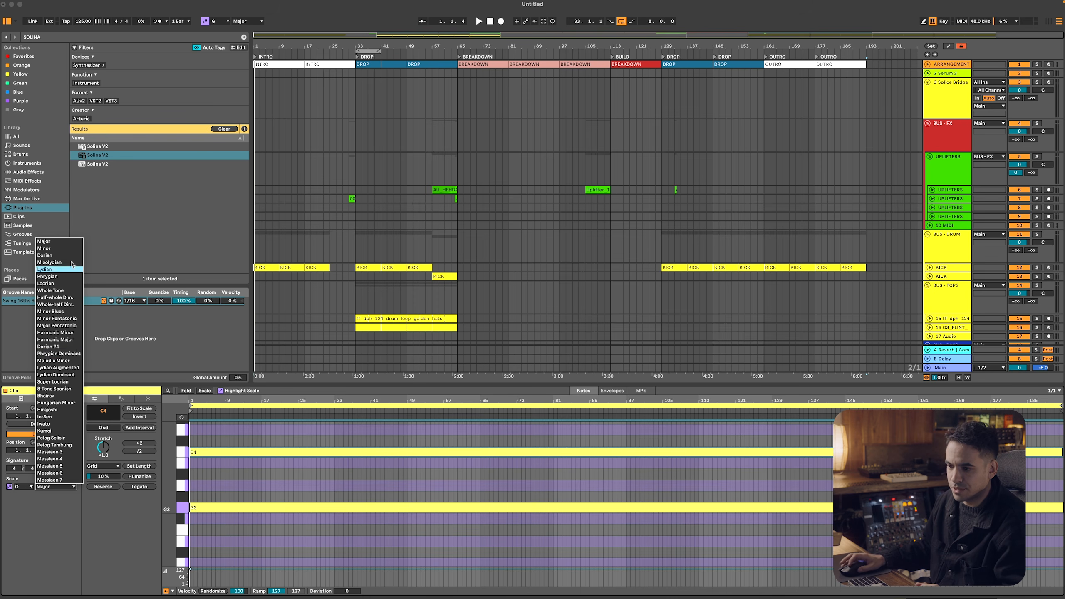
left_click(70, 248)
Copy the C4 note to add a third sustained note, audition the chord and place the new note at Eb4
left_click(201, 456)
scroll(202, 459, "down", 3)
left_click(208, 454)
key("Up")
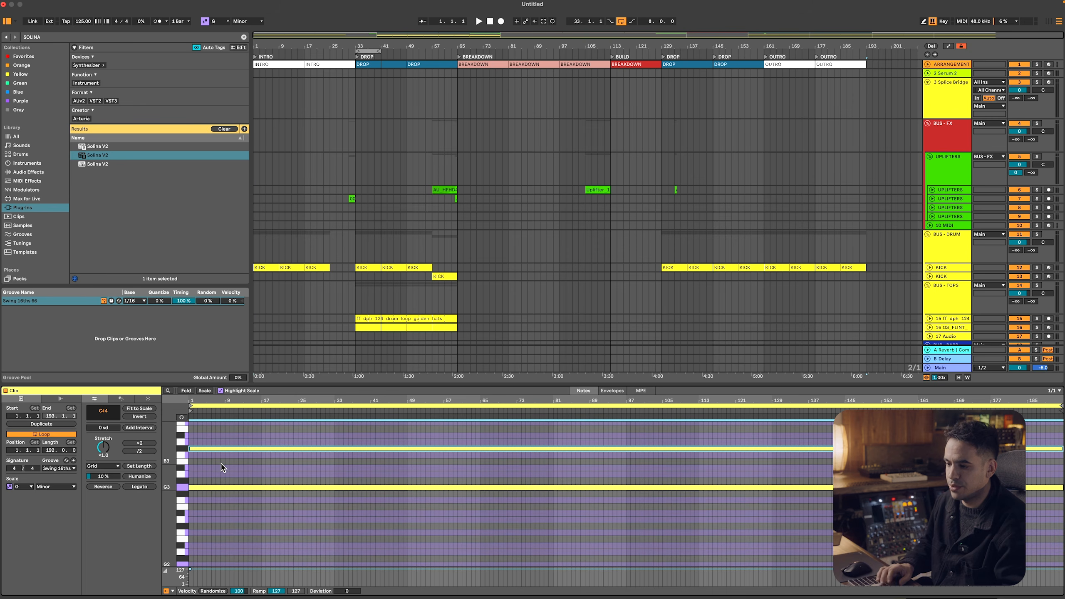
key("Down")
key("space")
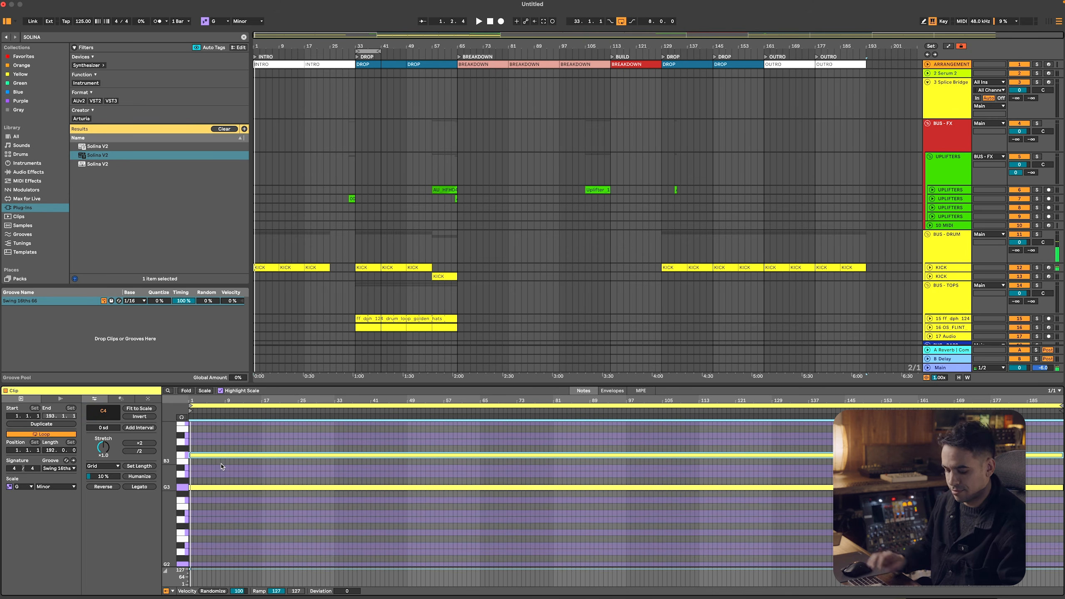
left_click_drag(240, 456, 245, 442)
key("space")
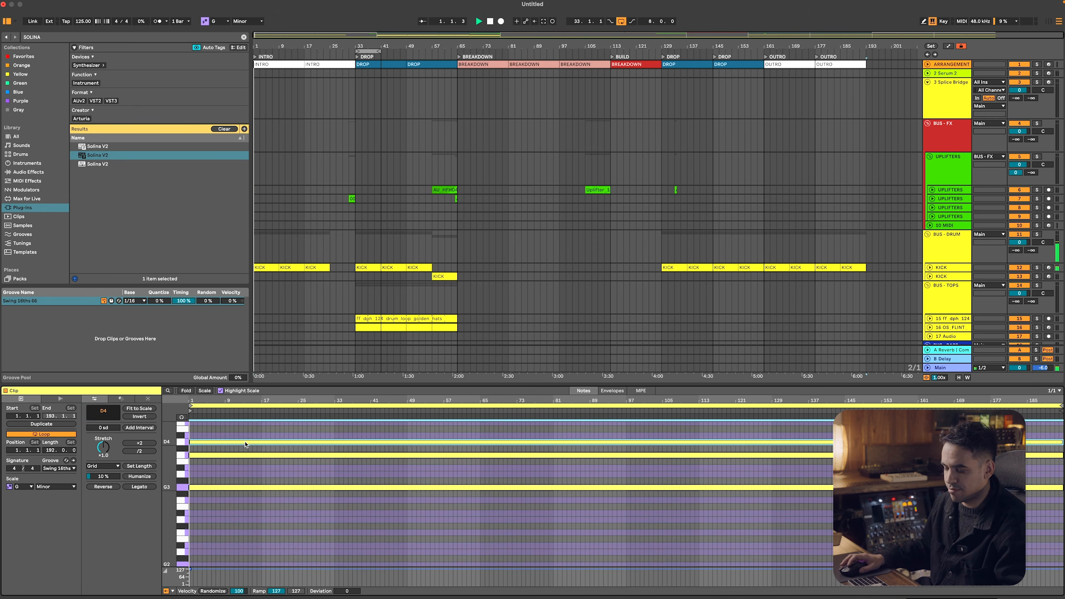
key("Up")
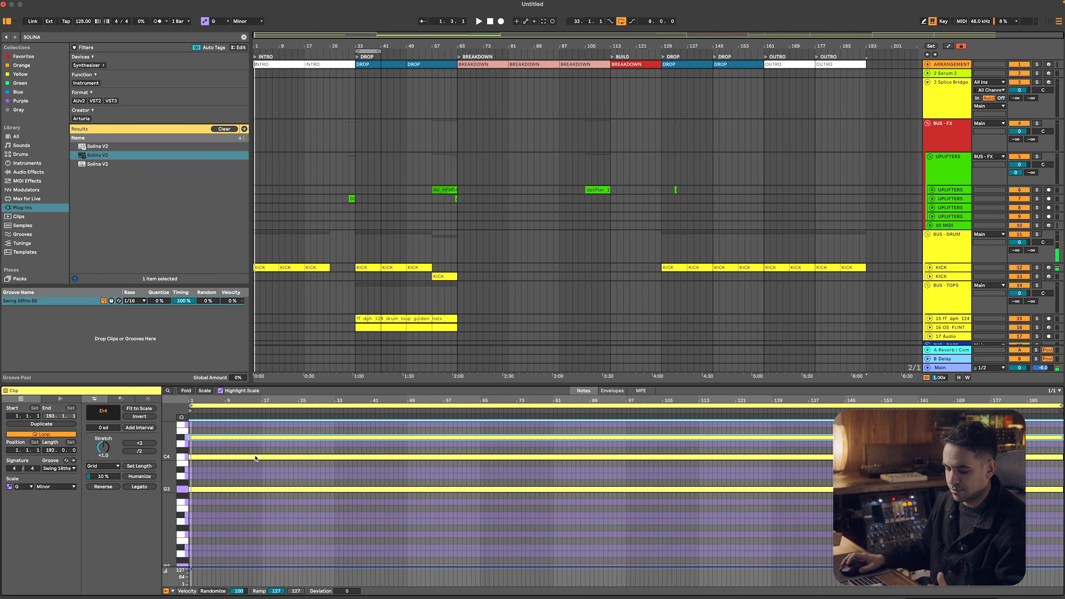
Add a Utility device after Solina V2 and name the track DRONE
key("shift+Tab")
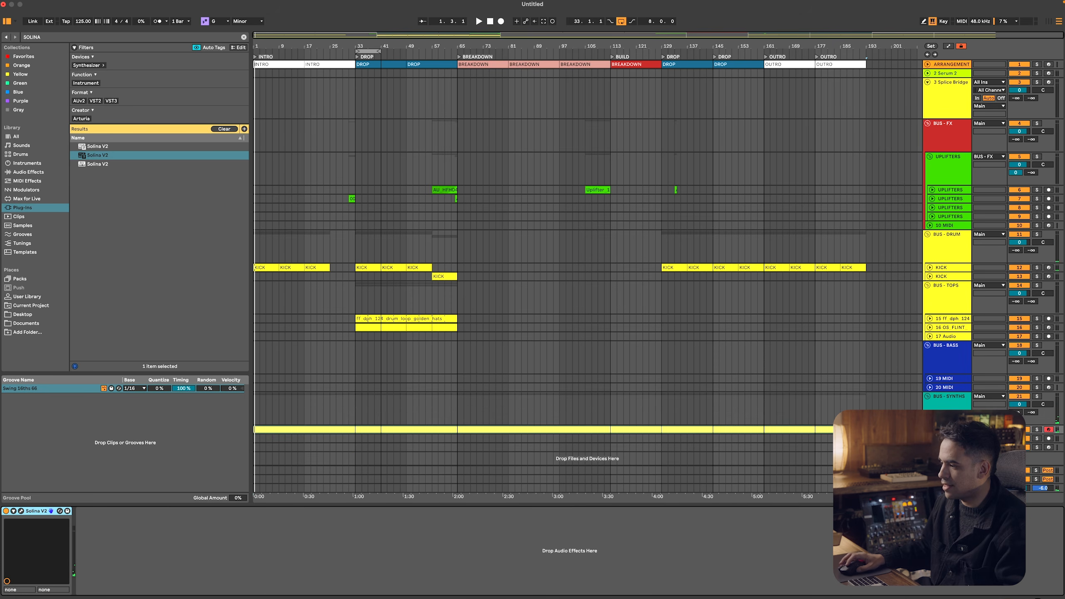
key("super+f")
type("uti")
key("Return")
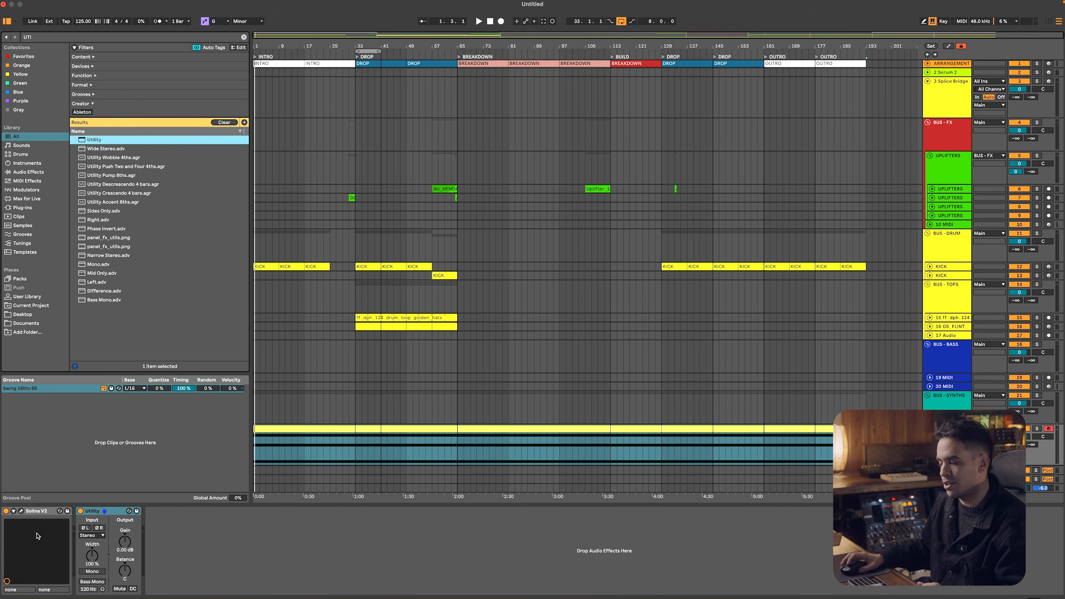
scroll(1019, 400, "down", 3)
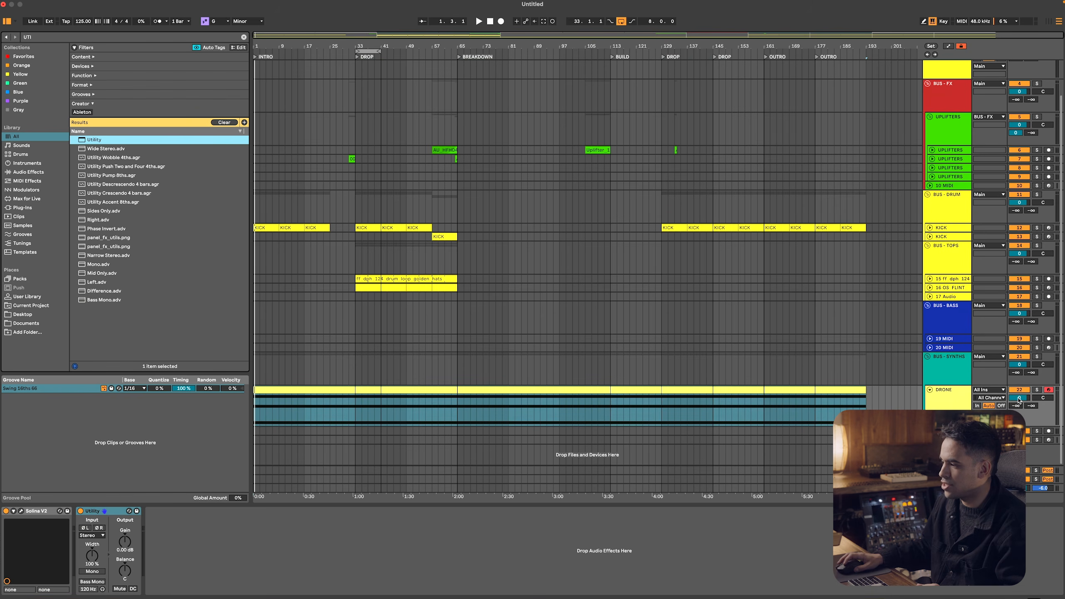
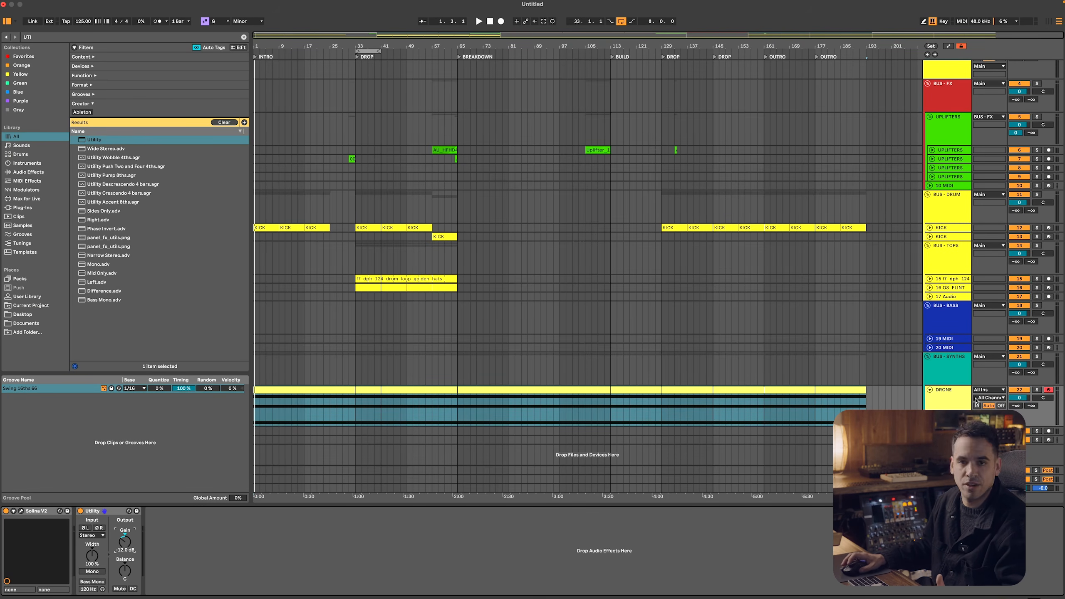
Show the gain automation of the DRONE track's Utility in a new lane and hide the automation again
right_click(128, 543)
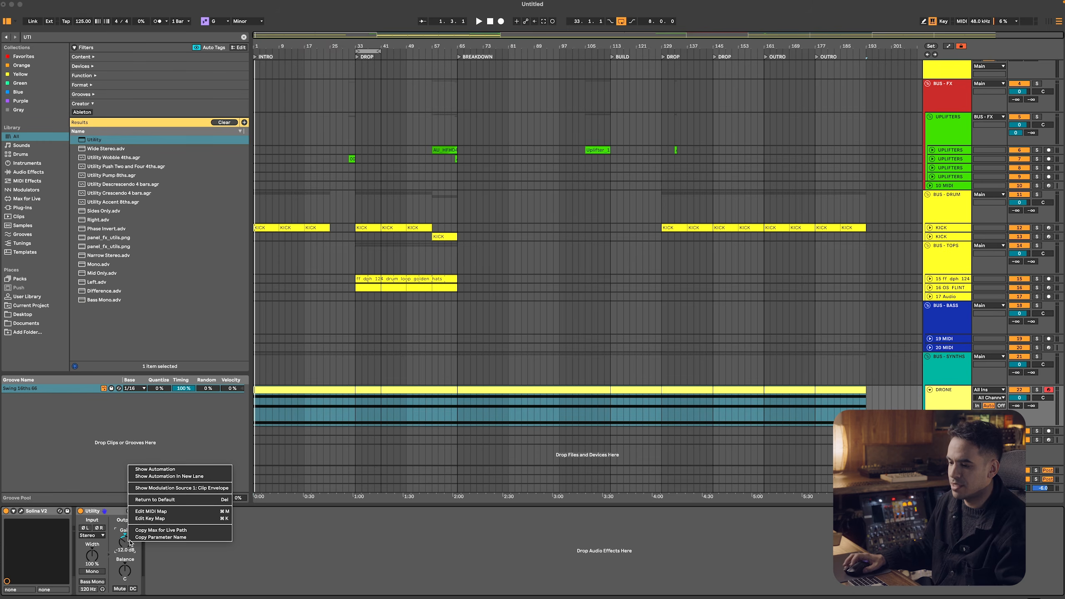
left_click(167, 478)
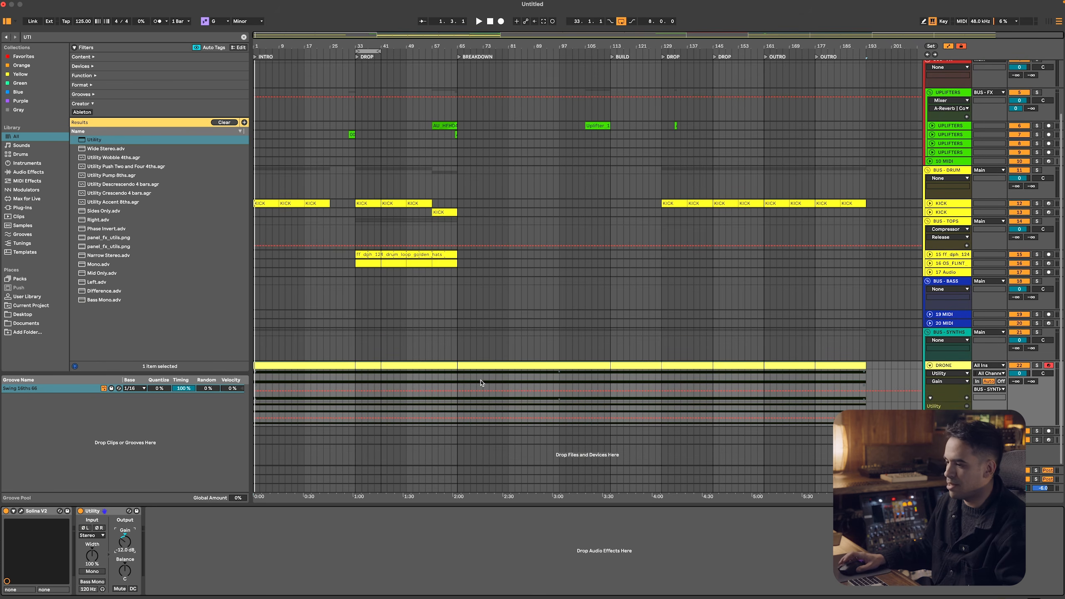
left_click(354, 410)
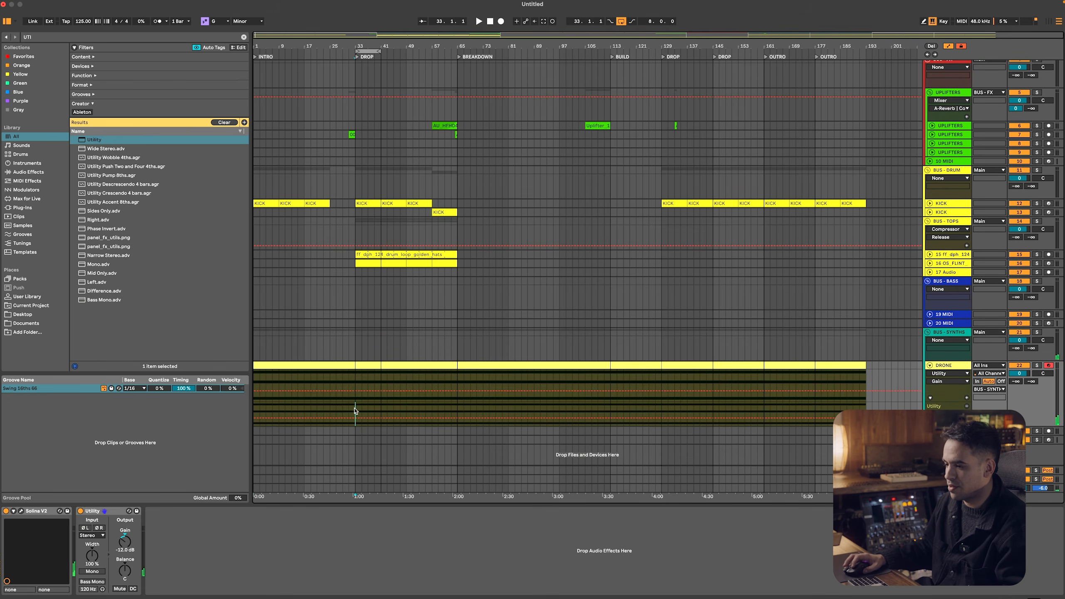
key("a")
Play the first DROP, reset the DRONE track volume to 0 and lower its Utility gain to about -18.9 dB
key("space")
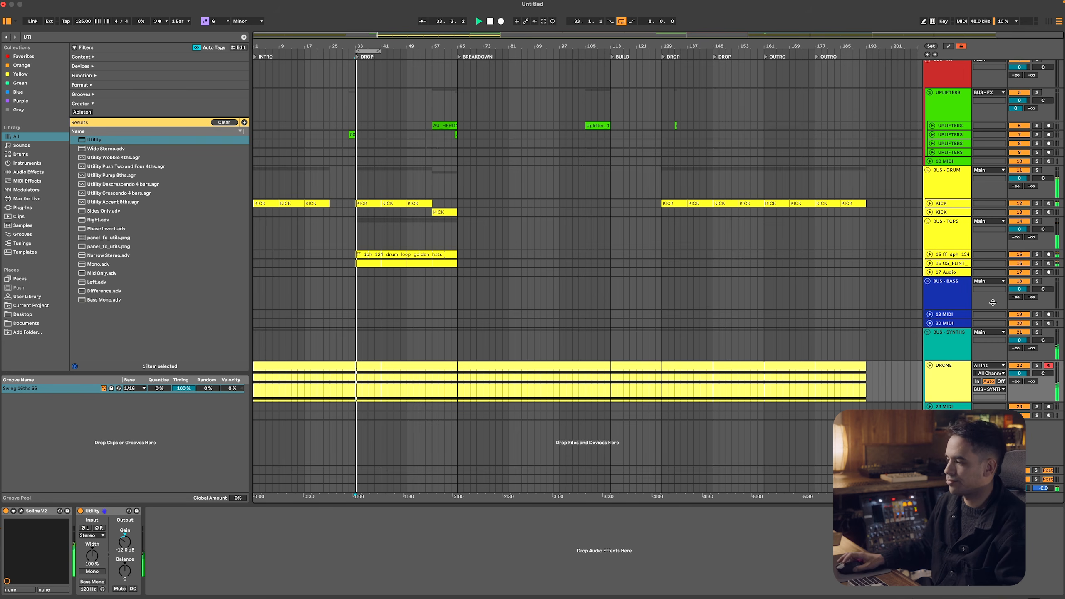
left_click_drag(1019, 373, 1019, 386)
double_click(1019, 374)
left_click_drag(125, 541, 125, 550)
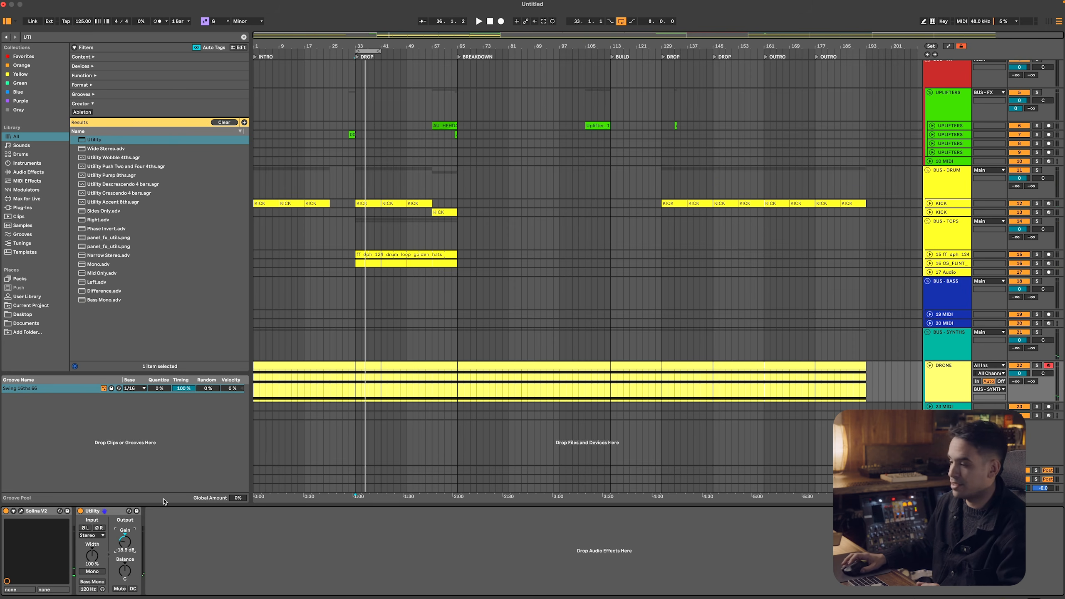
key("space")
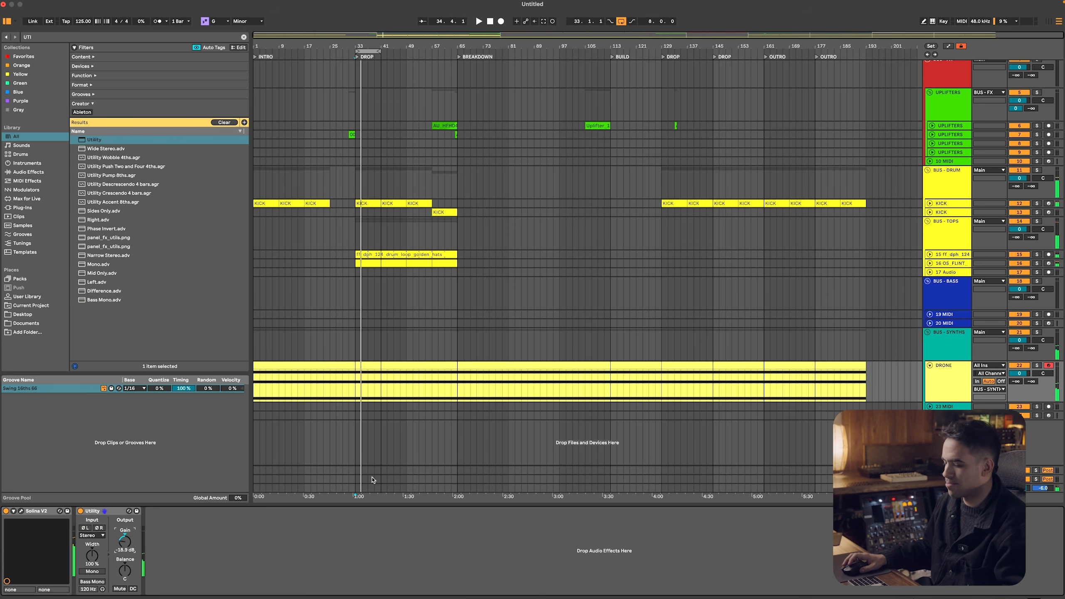
Switch to Splice, clear the HAT search and search the whole catalogue for ARPEGGIO
key("super+Tab")
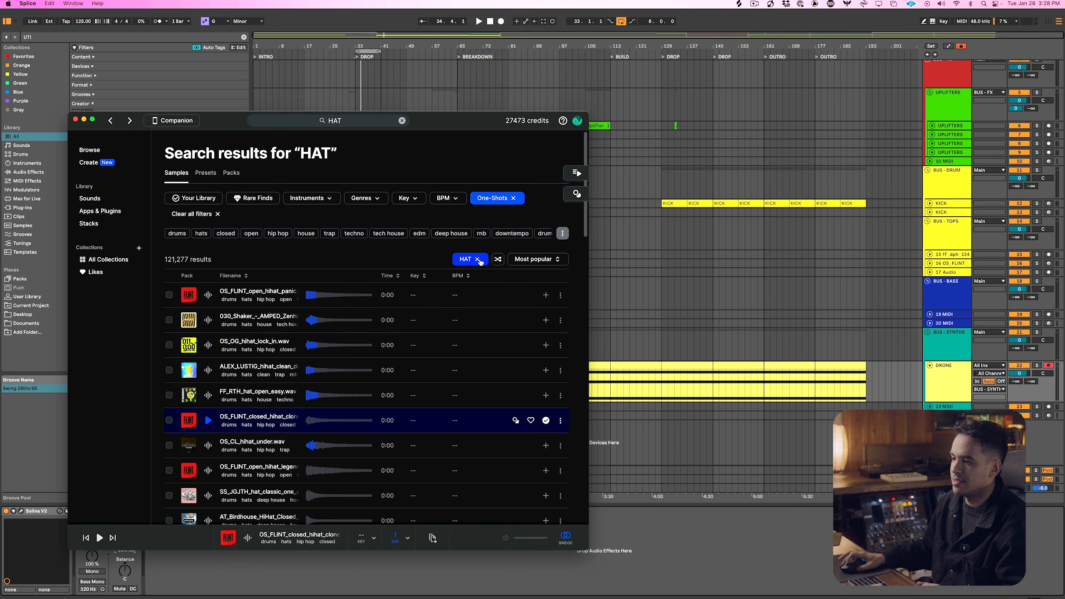
left_click(476, 259)
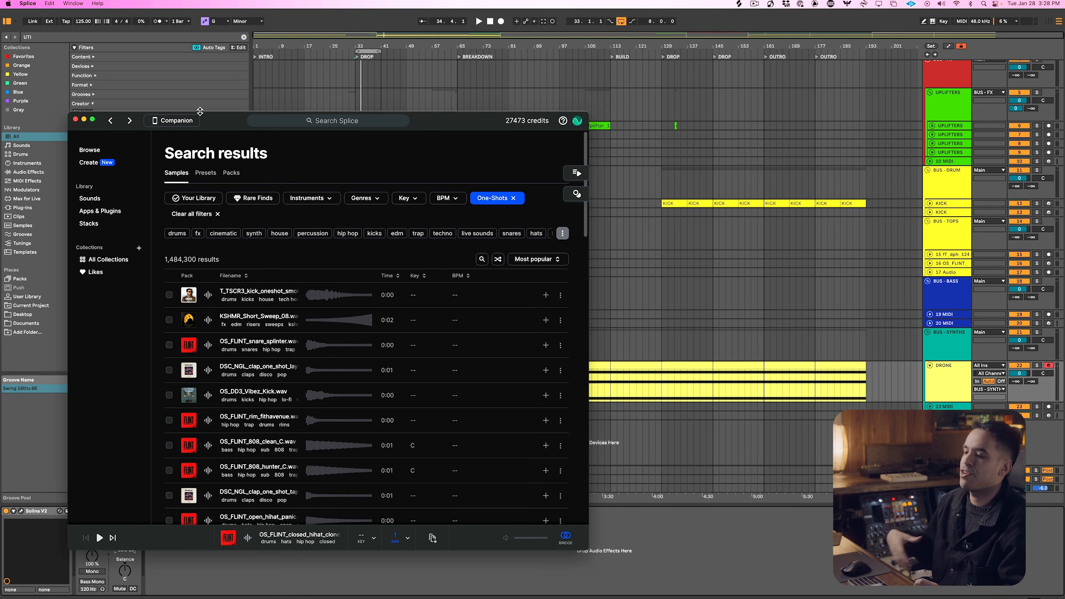
left_click(90, 150)
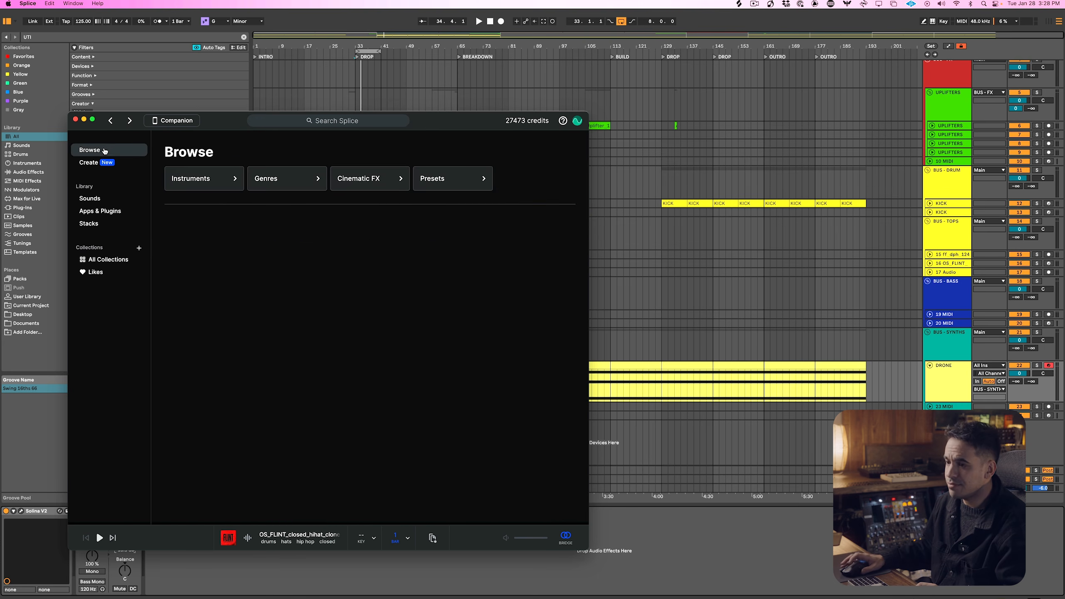
left_click(362, 121)
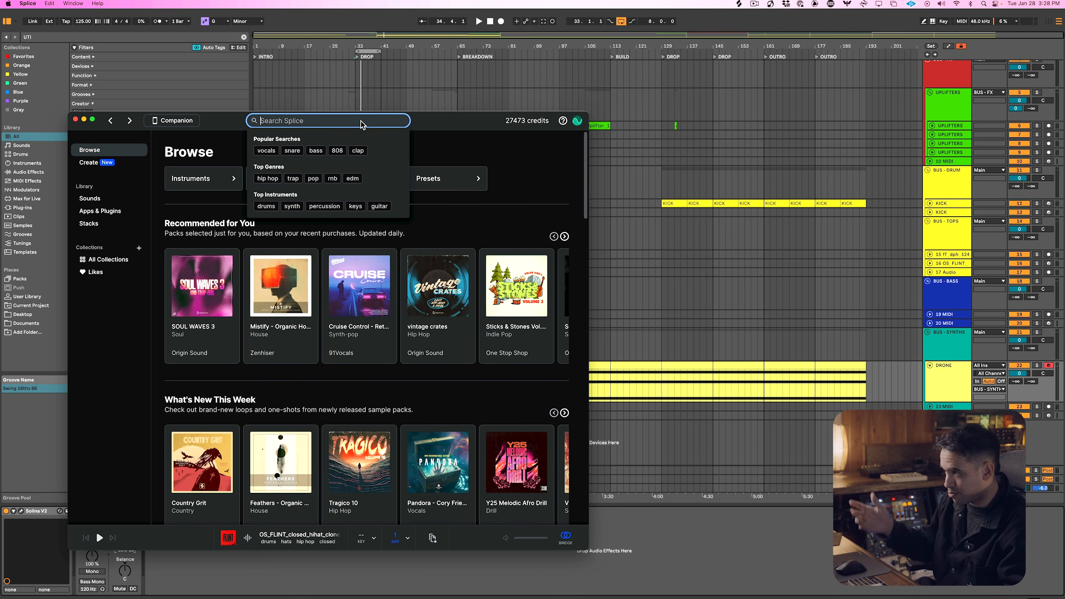
type("ARPEGGIO")
key("Return")
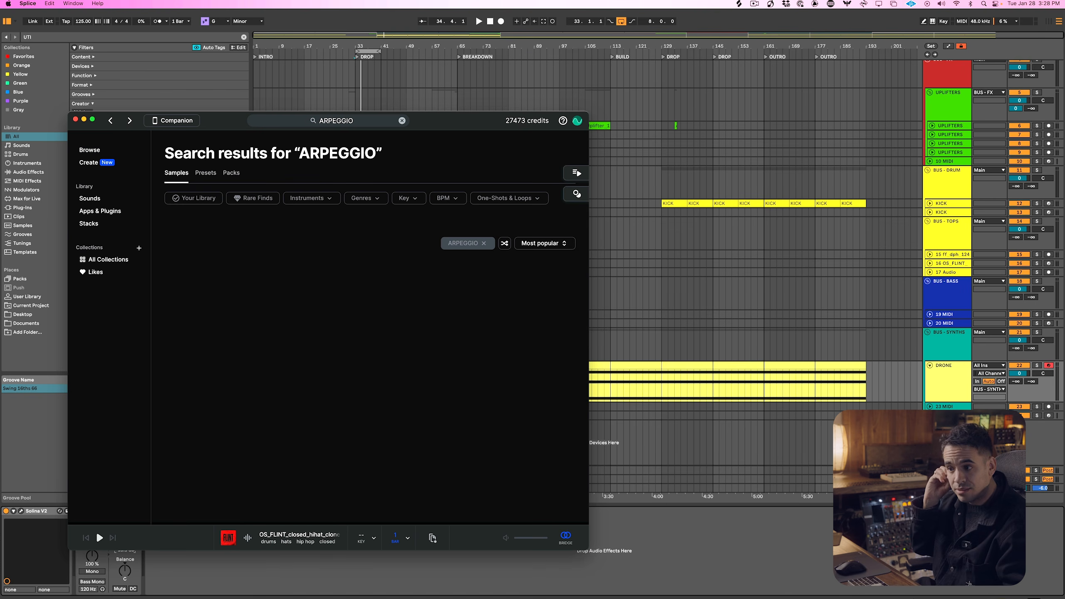
Preview the first two arpeggio results and filter the results to loops
left_click(208, 279)
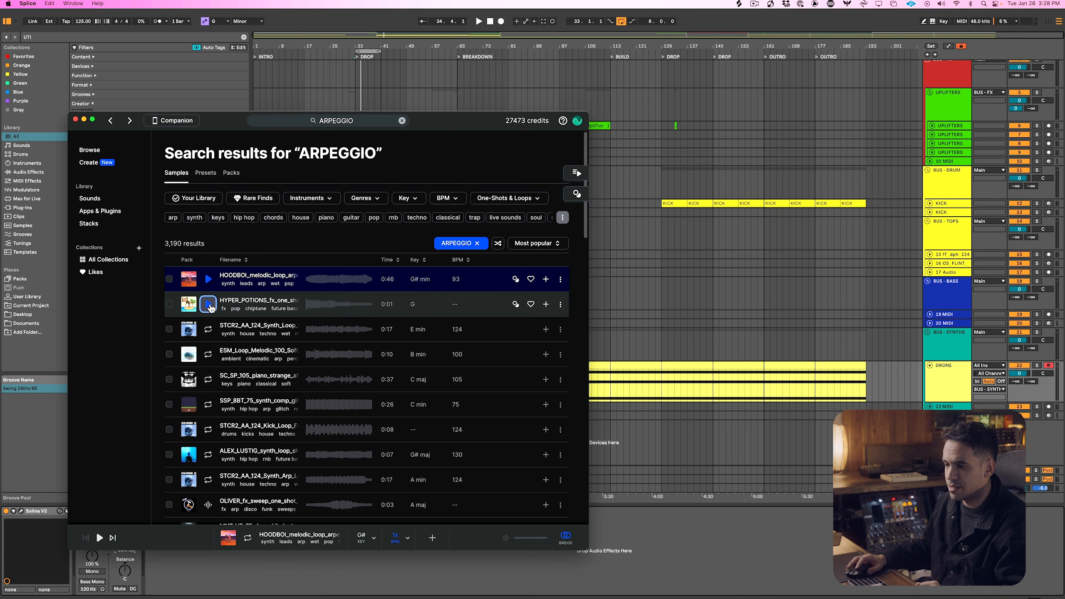
left_click(209, 304)
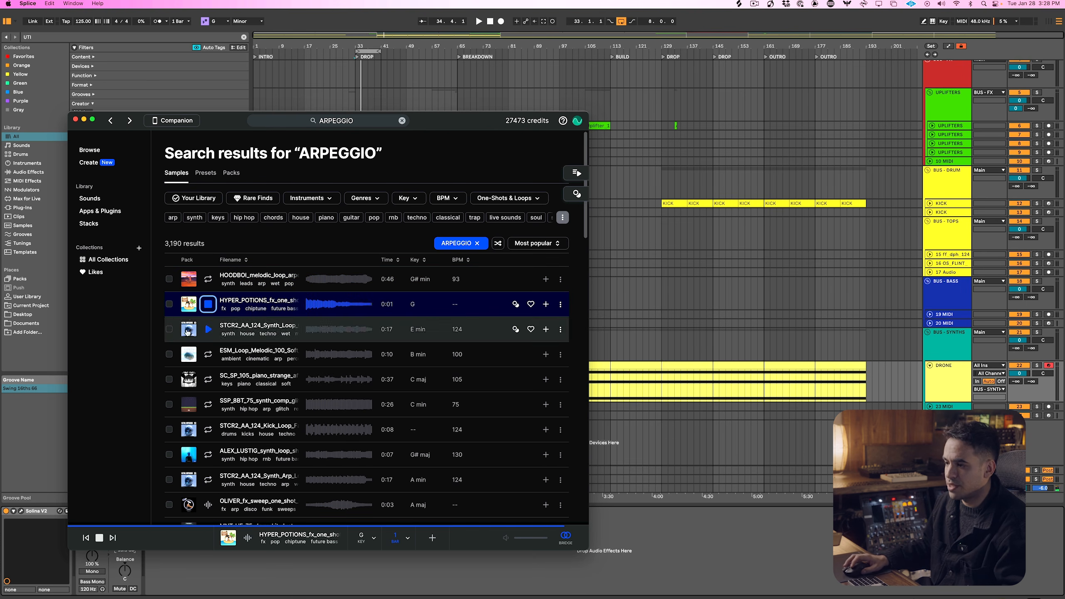
left_click(508, 197)
left_click(464, 224)
left_click(480, 202)
left_click(99, 537)
Preview the STCR2_AA_124 synth loop in E minor and open its transpose settings
left_click(208, 320)
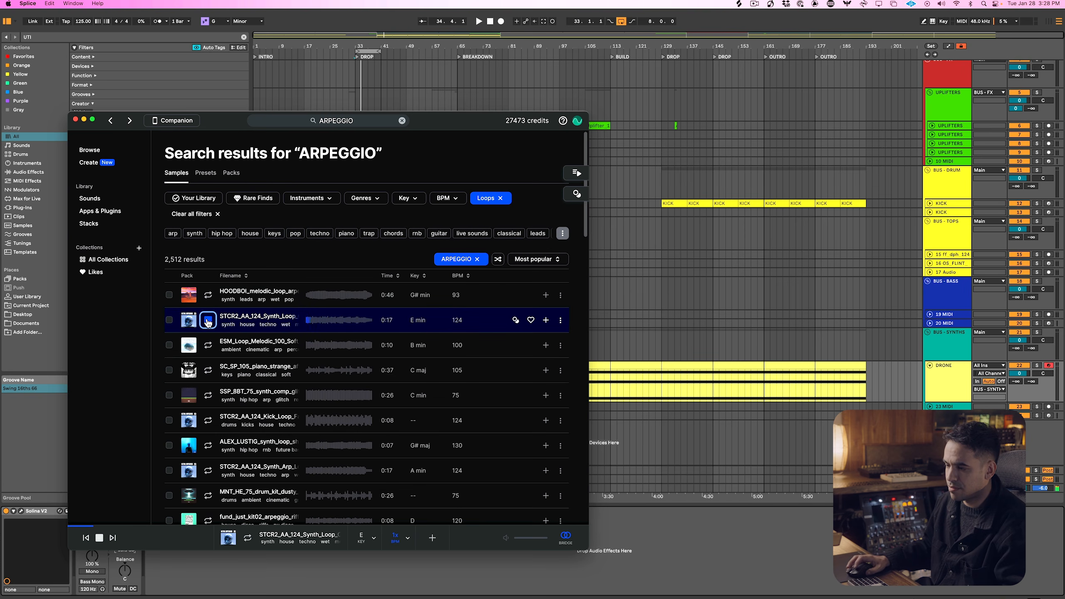
left_click(208, 320)
left_click(560, 320)
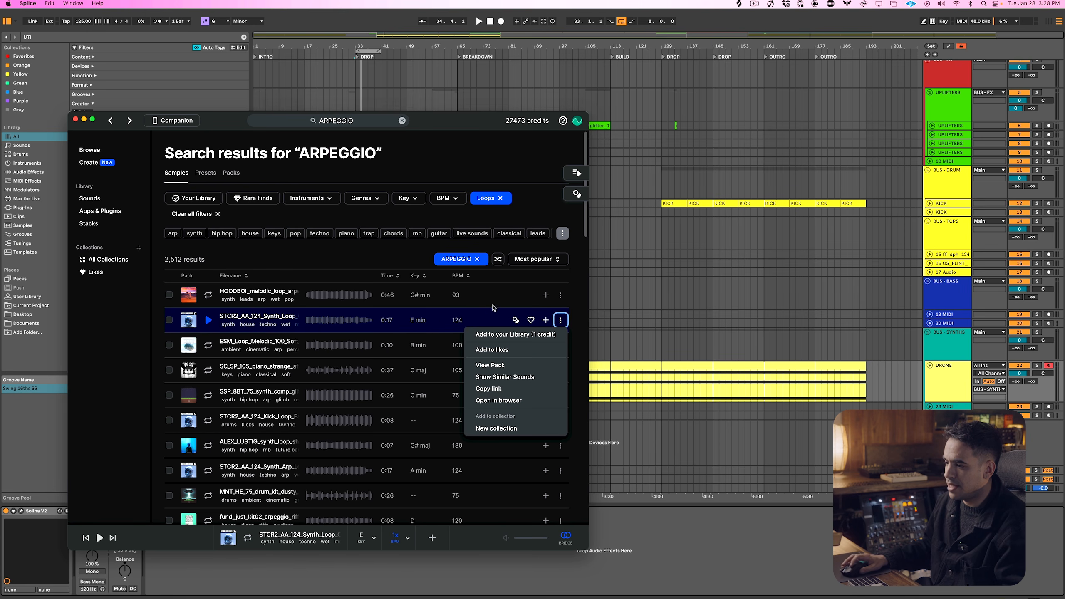
left_click(438, 279)
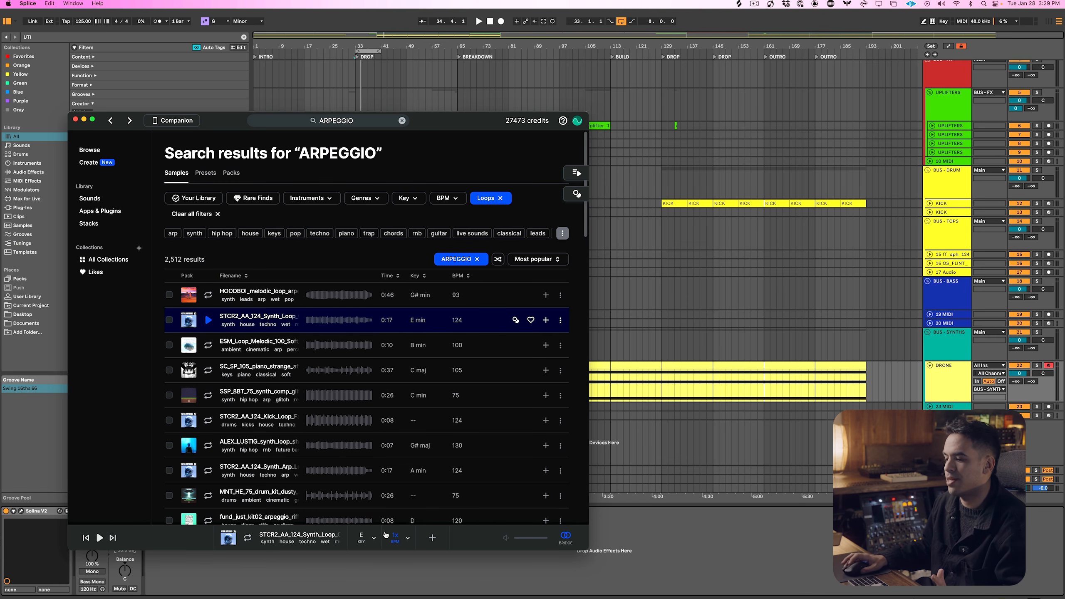
left_click(370, 538)
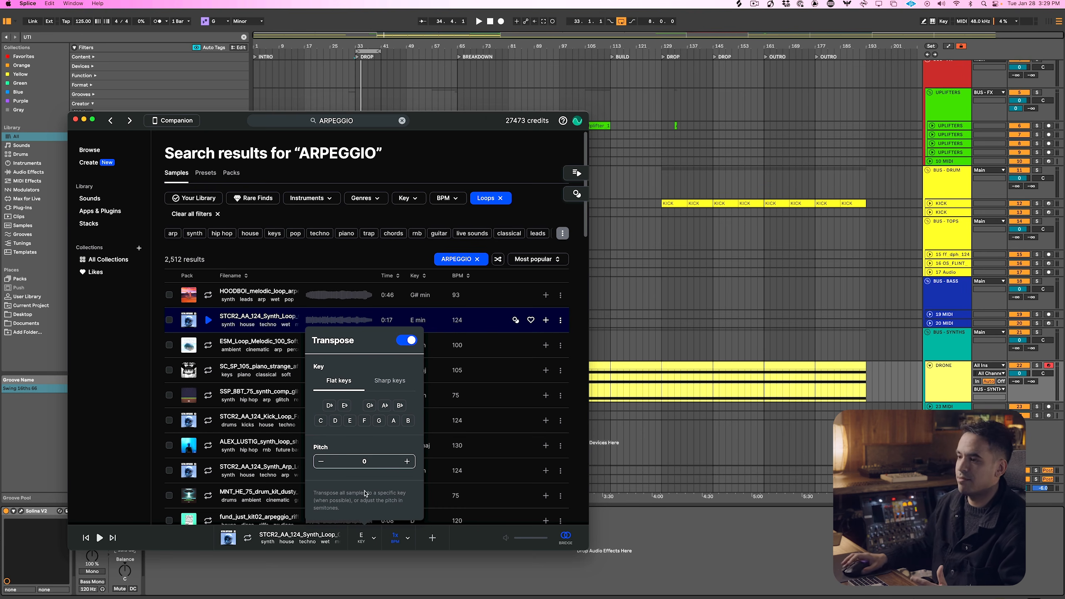
Start playback in Ableton Live at the first DROP and audition the STCR2_AA_124 synth loop from Splice over it
left_click(643, 389)
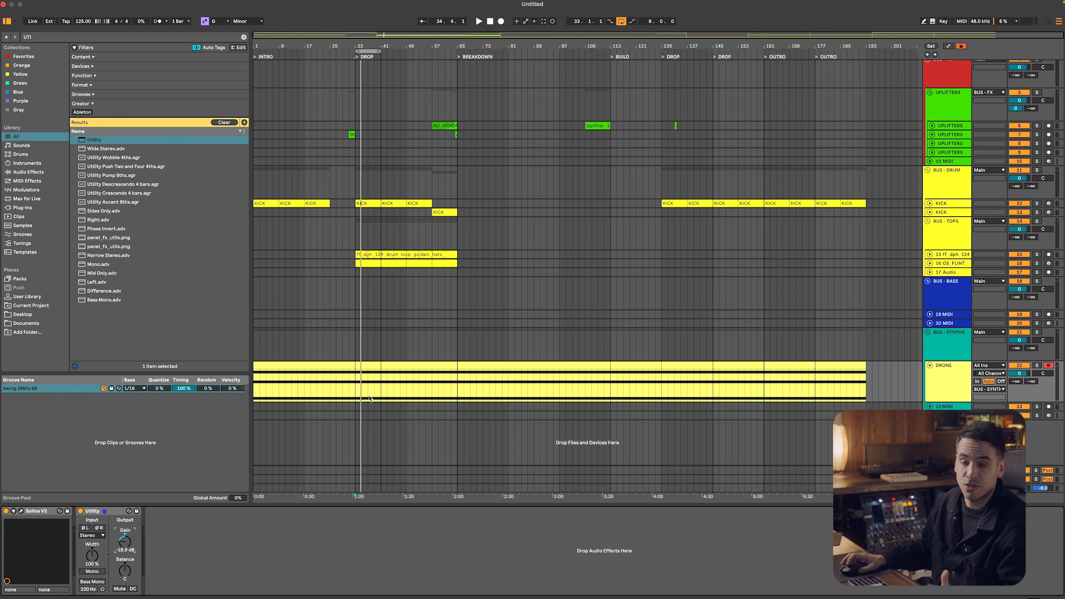
left_click(357, 380)
key("space")
key("super+Tab")
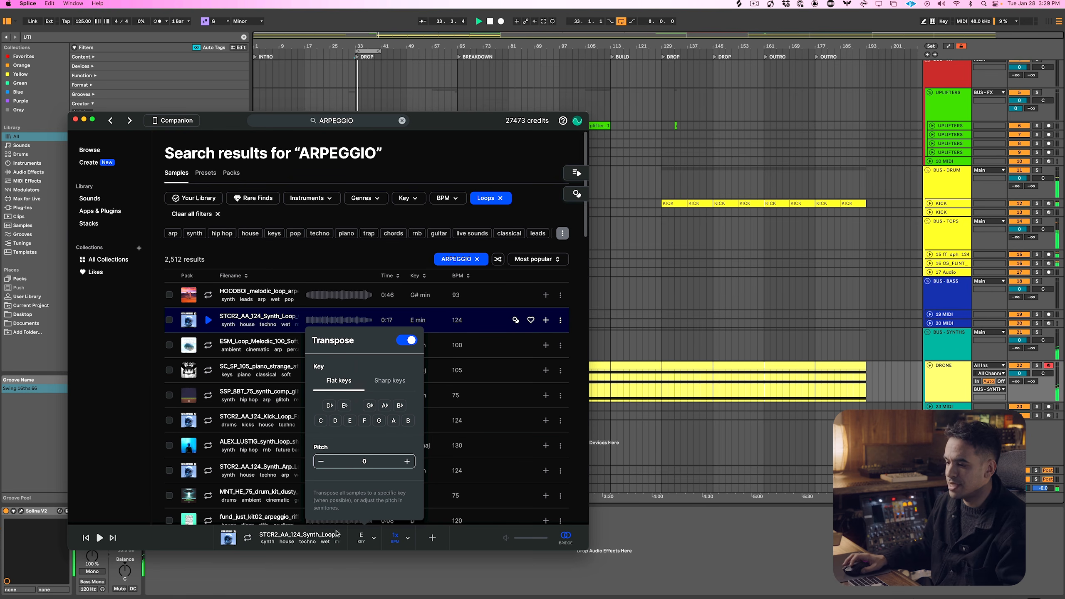
left_click(208, 319)
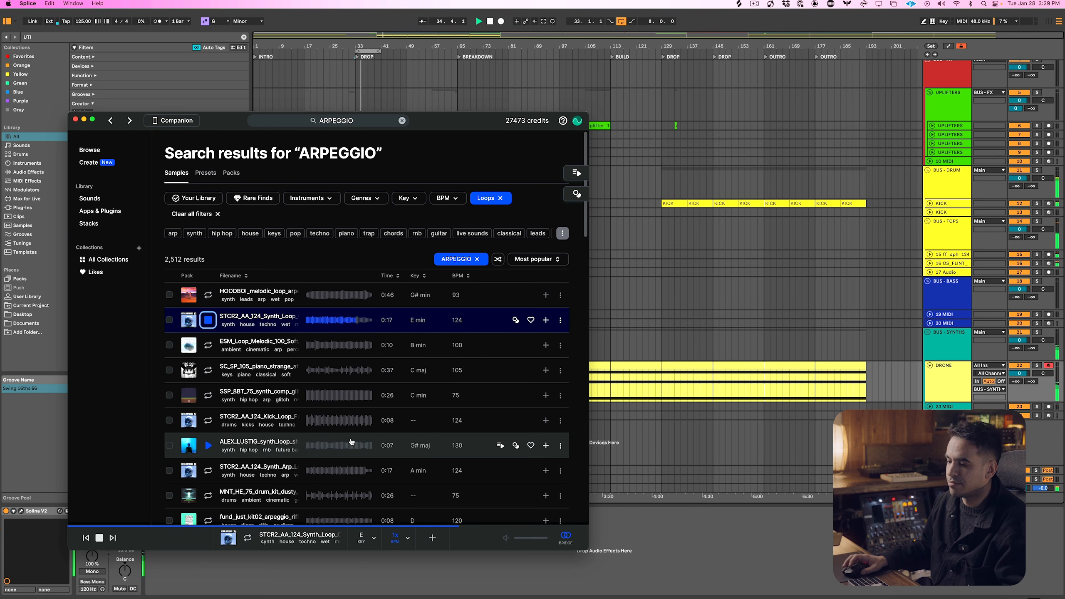
Lower the Splice Bridge track's volume to -11.3 and select that track
scroll(991, 120, "up", 3)
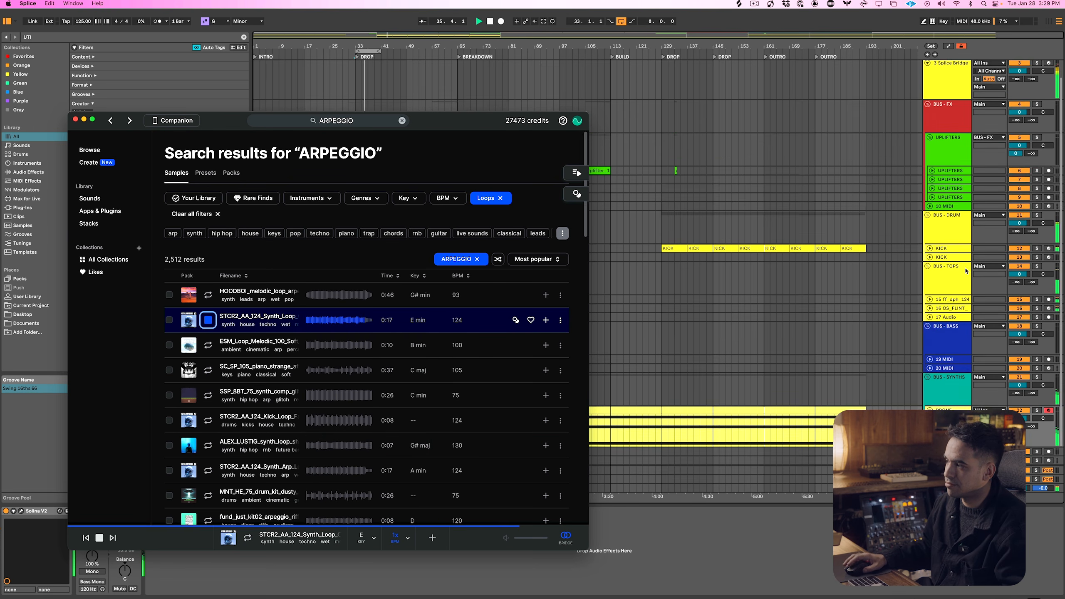
left_click(1019, 91)
left_click_drag(1020, 91, 1020, 92)
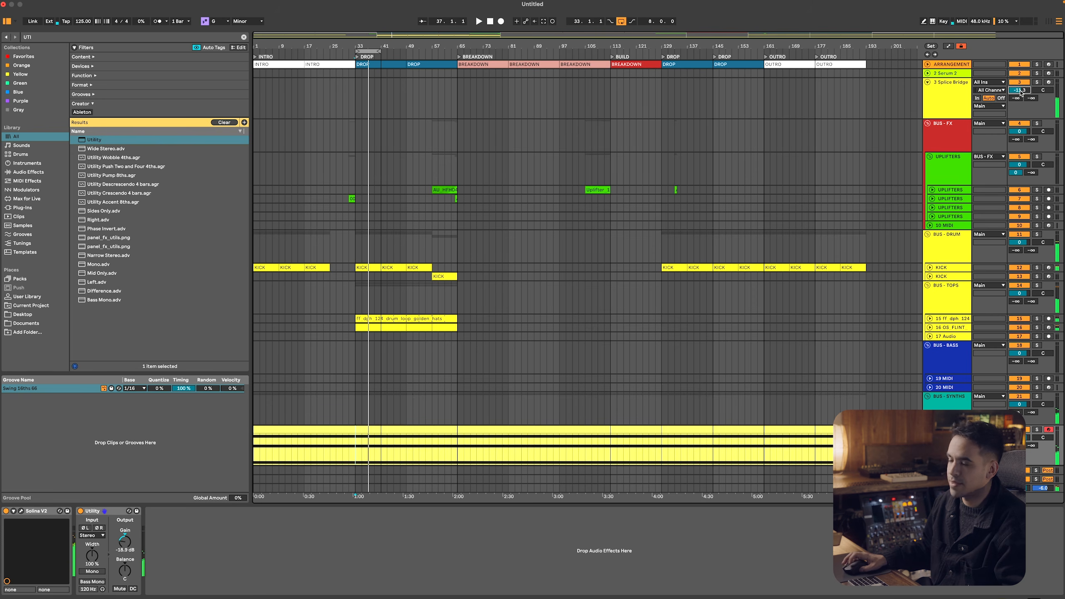
left_click(949, 93)
Return to Splice and transpose the samples to the key of G
key("super+Tab")
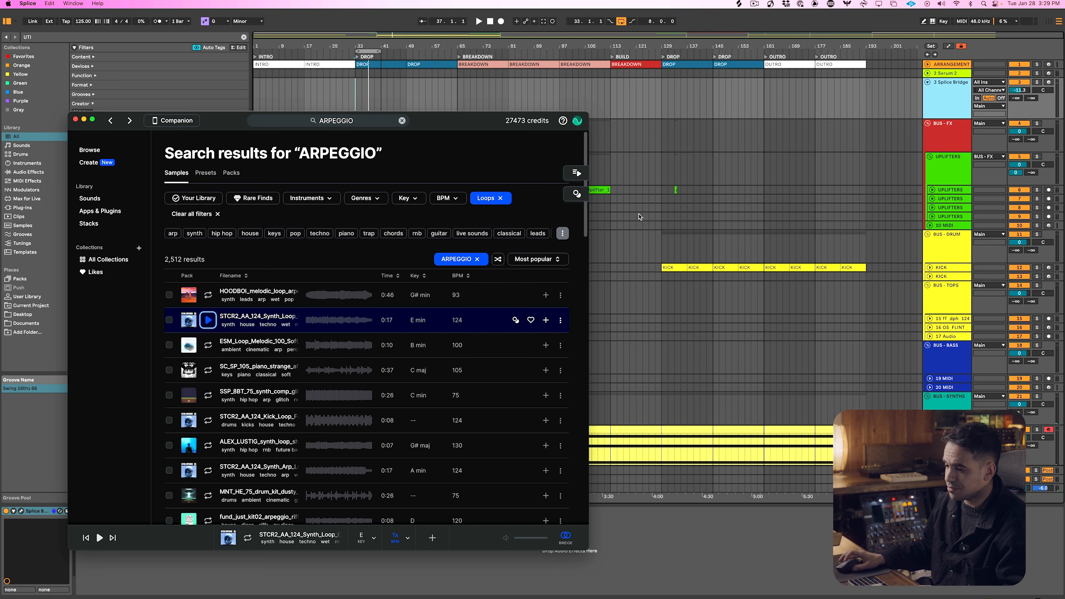
left_click(353, 543)
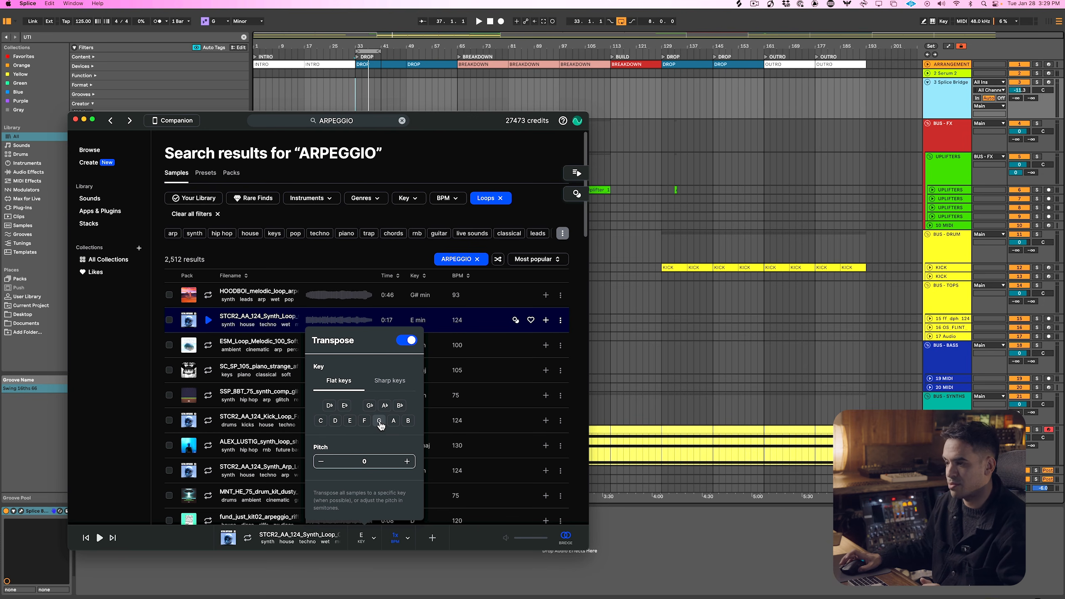
left_click(379, 420)
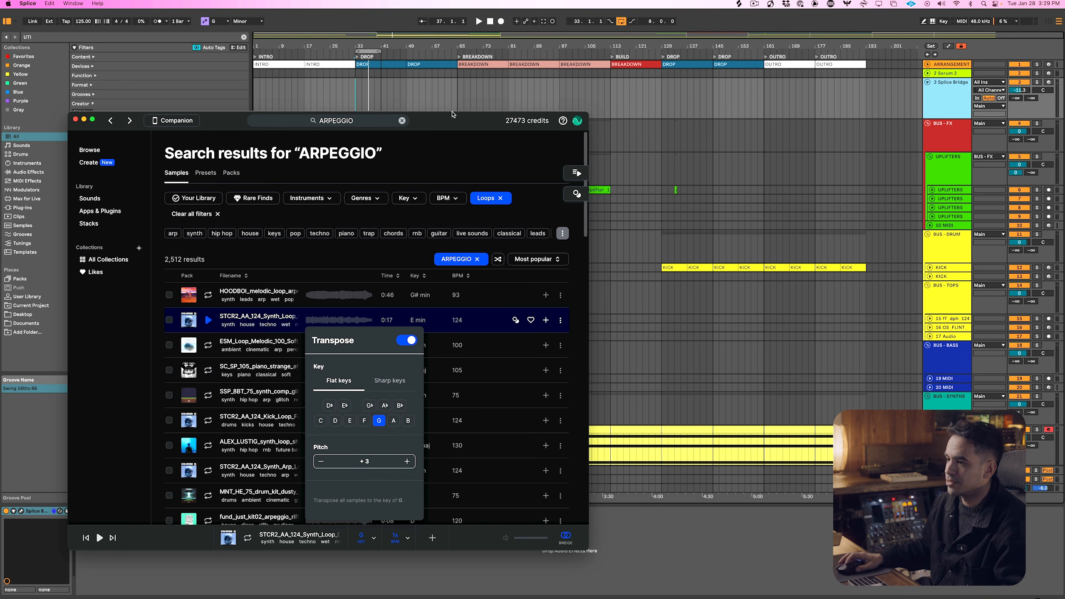
Select the loop region at the first DROP in Ableton Live, play it and select the DRONE clip
left_click(364, 53)
left_click(365, 51)
key("space")
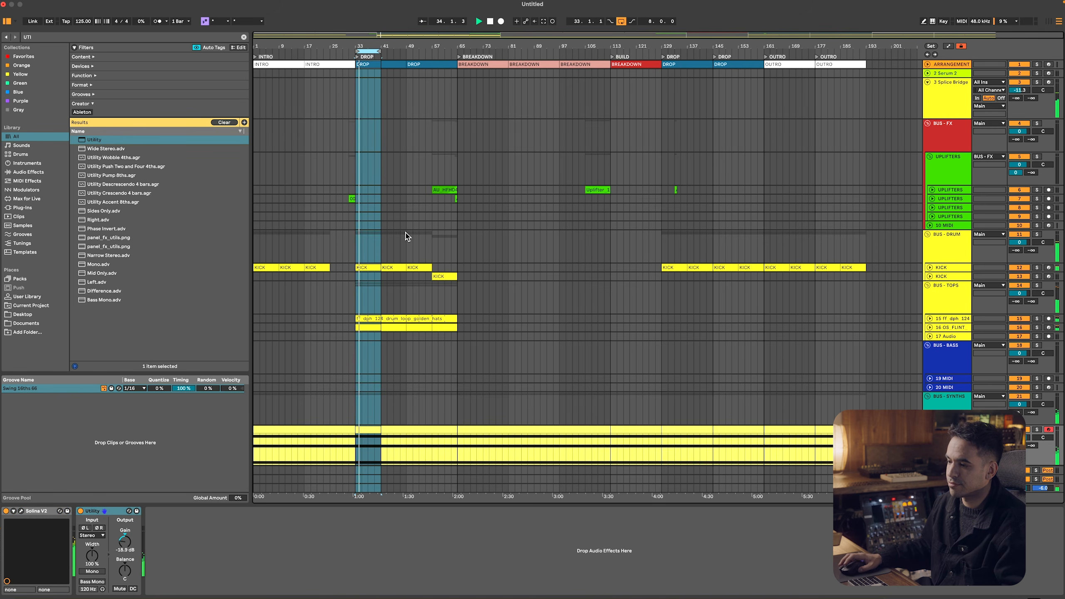
scroll(407, 236, "down", 2)
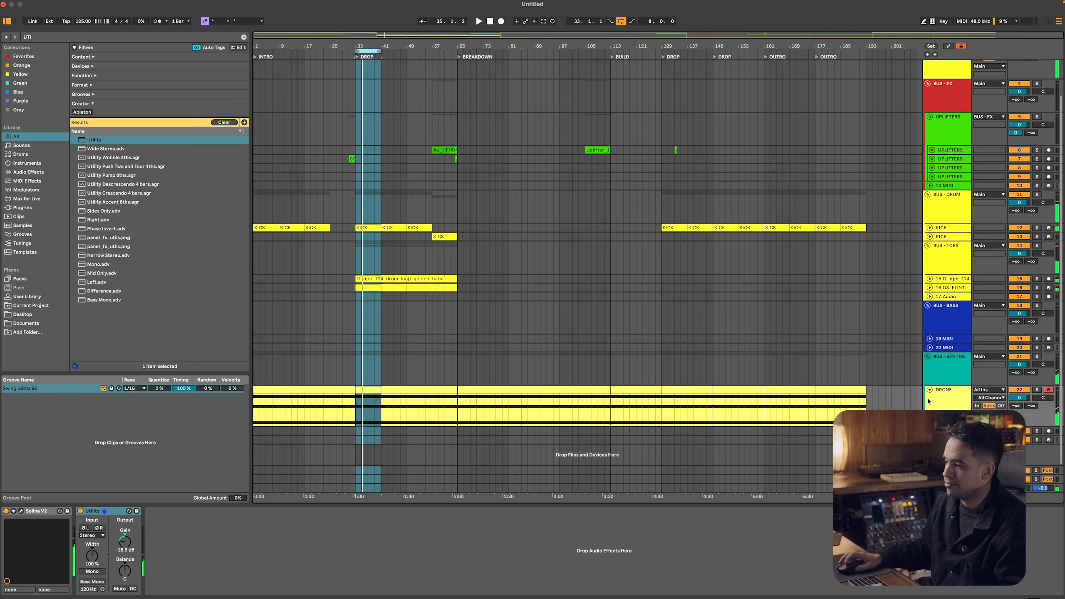
left_click(851, 391)
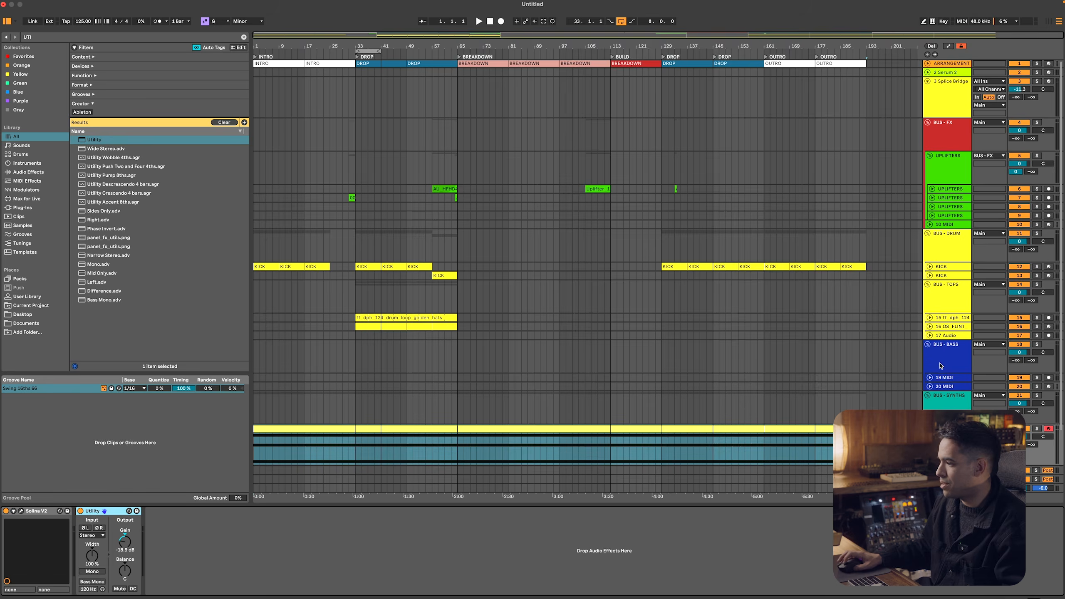
Unfold and select the 19 MIDI track inside BUS - BASS
left_click(938, 364)
left_click(929, 378)
left_click(949, 381)
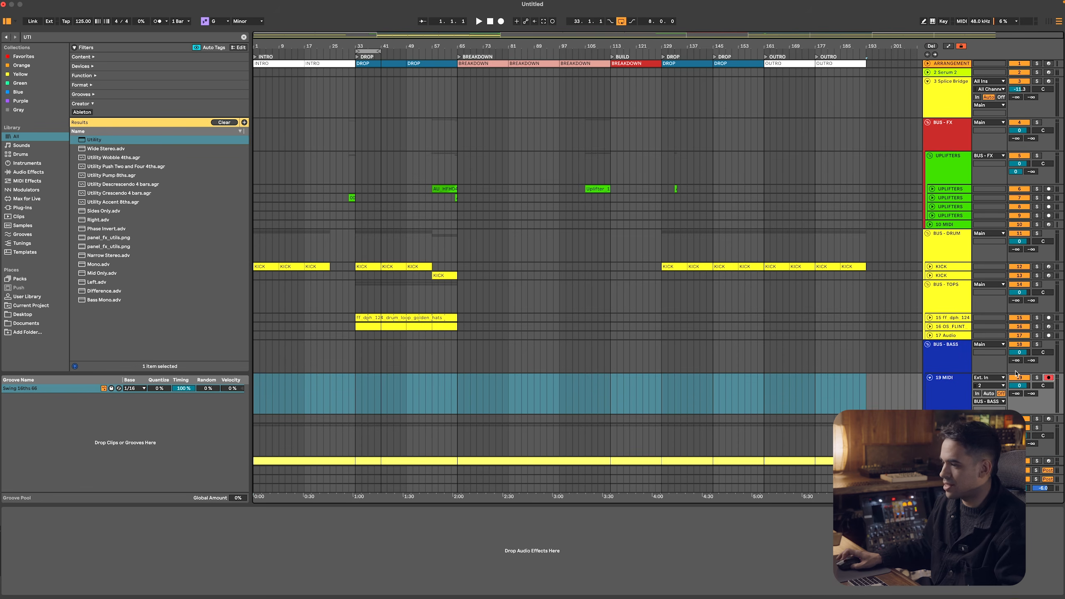
Search the plug-ins for SERUM, load the original Serum and enlarge its window
left_click(41, 207)
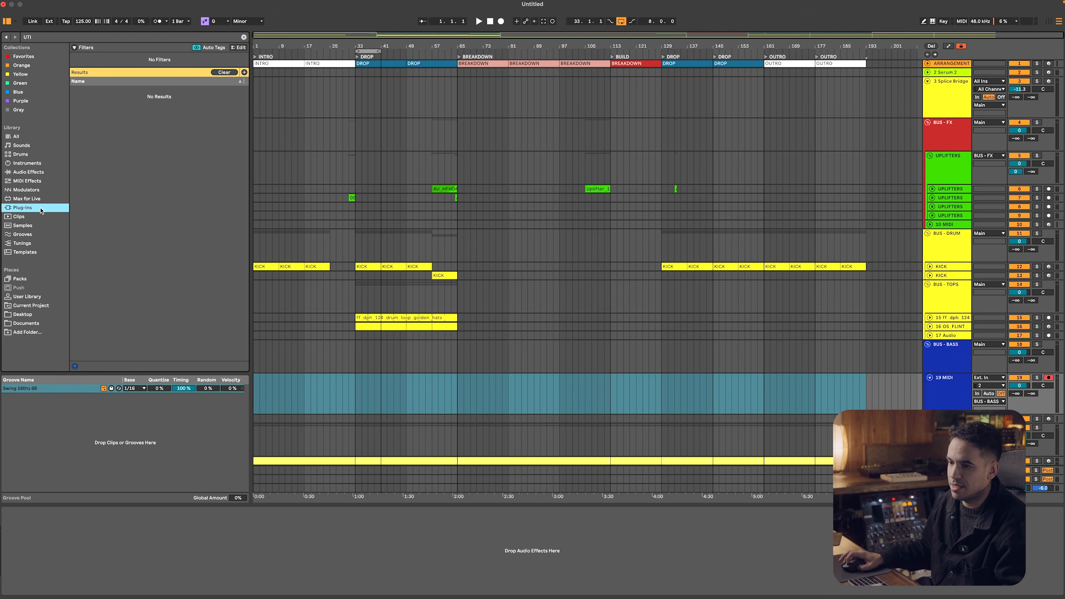
left_click(70, 37)
type("SERUM")
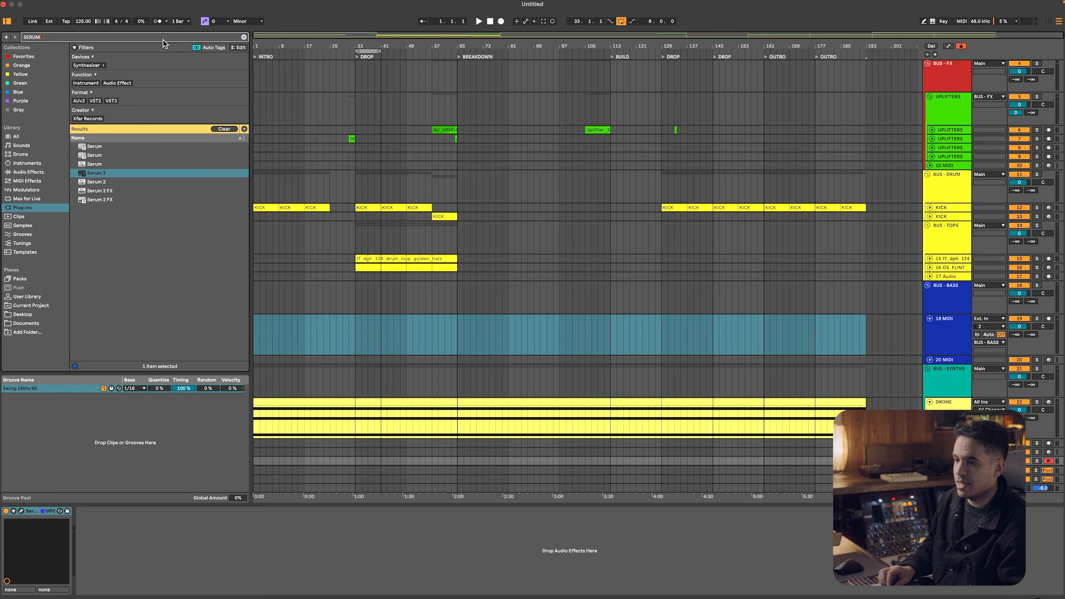
key("Up")
key("Up")
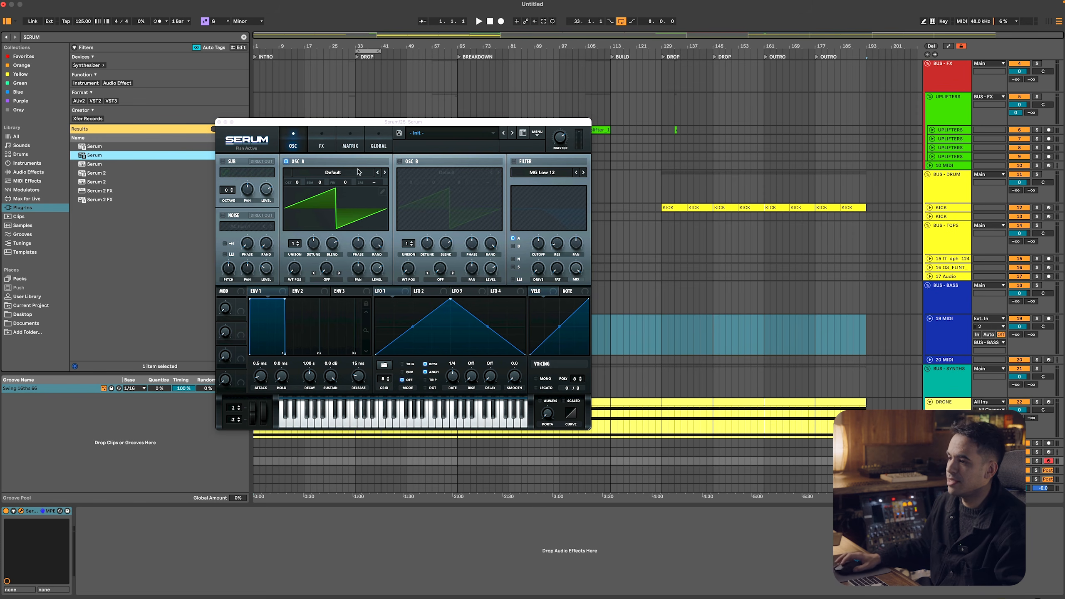
left_click_drag(376, 124, 237, 116)
left_click_drag(451, 420, 613, 550)
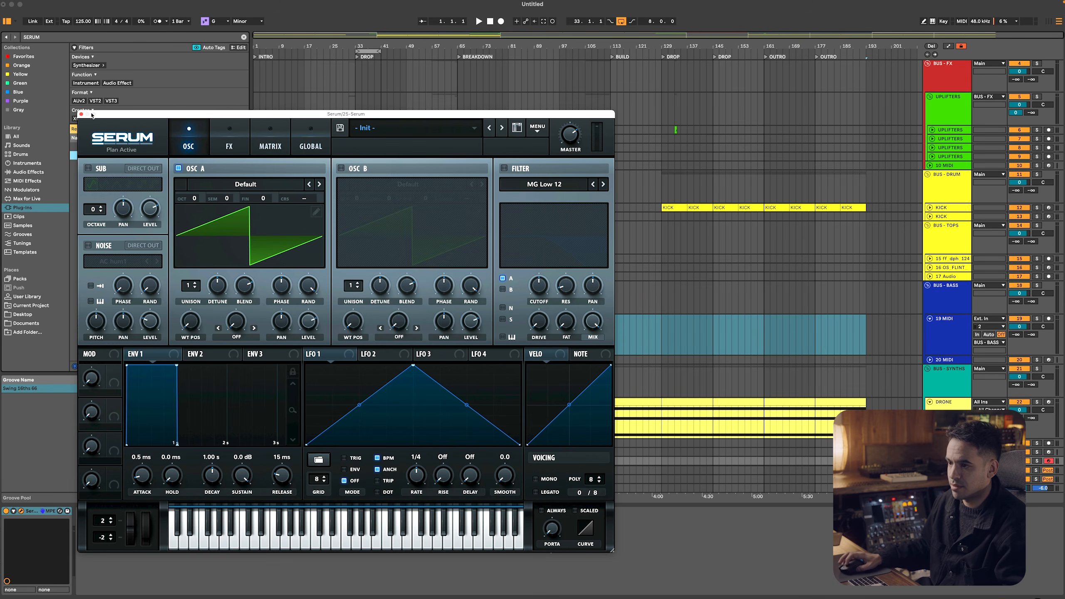
Set Serum's oscillator A to -2 octaves and turn on the filter with MG Low 12
left_click_drag(200, 203, 198, 221)
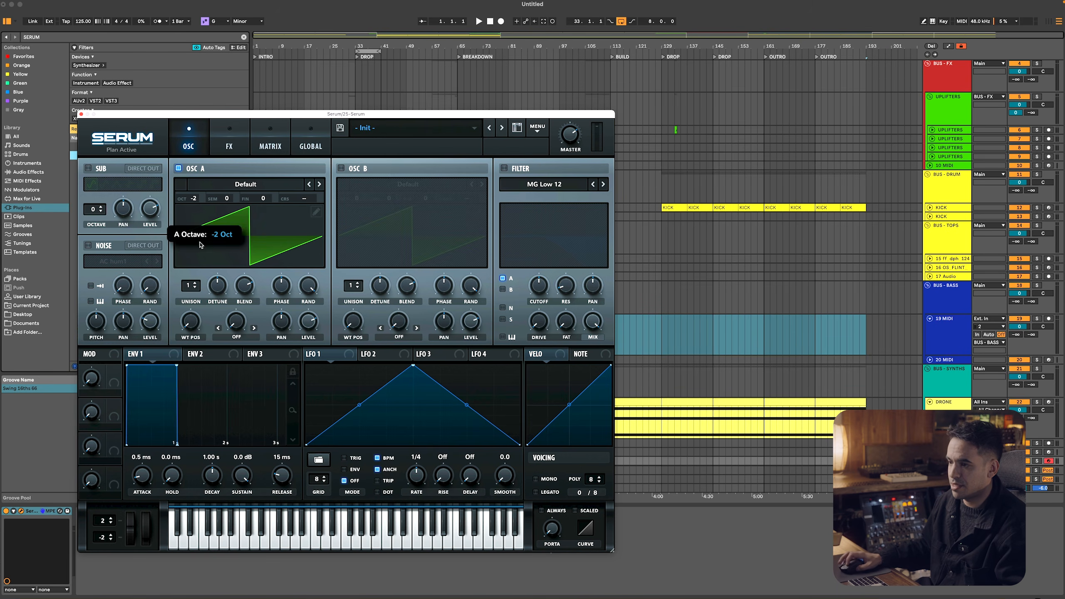
left_click(503, 168)
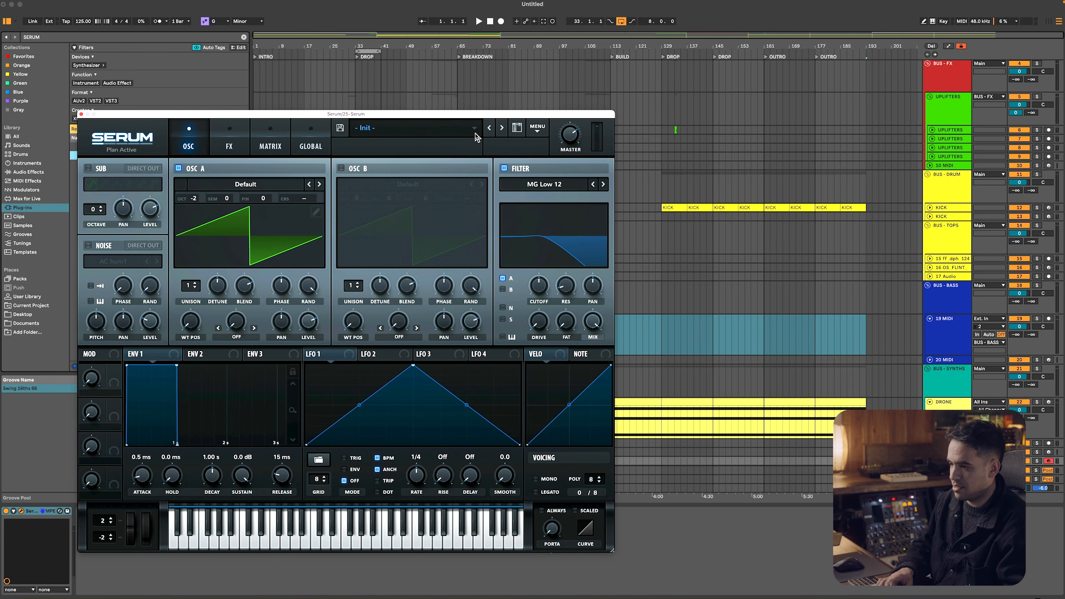
Close the Serum window, arm the 19 MIDI track for recording and rename it BASS
key("super+w")
left_click_drag(356, 331, 378, 335)
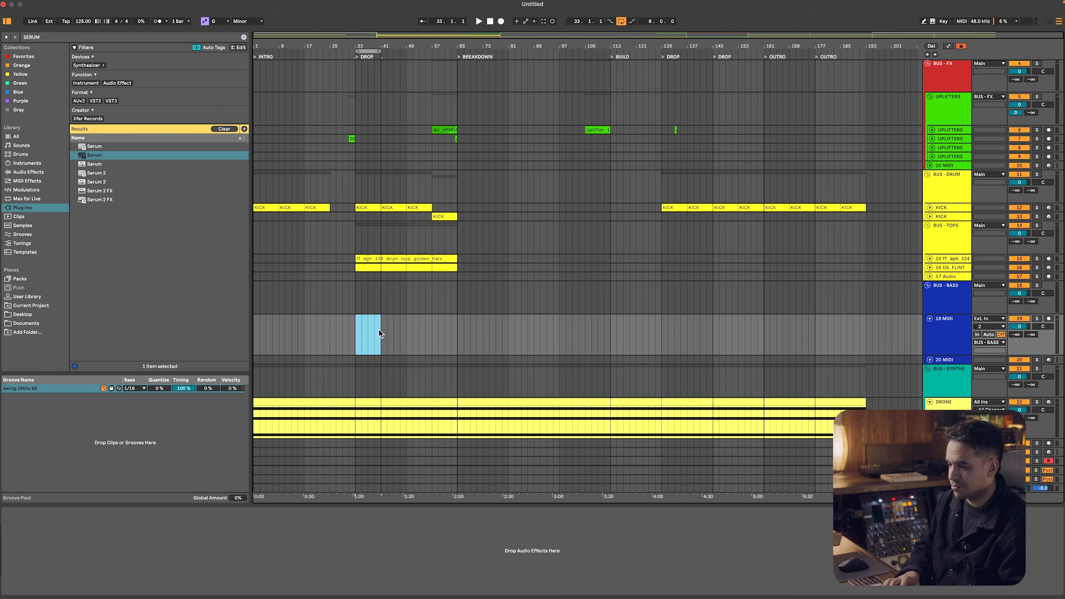
left_click(1048, 318)
key("super+r")
type("BAS")
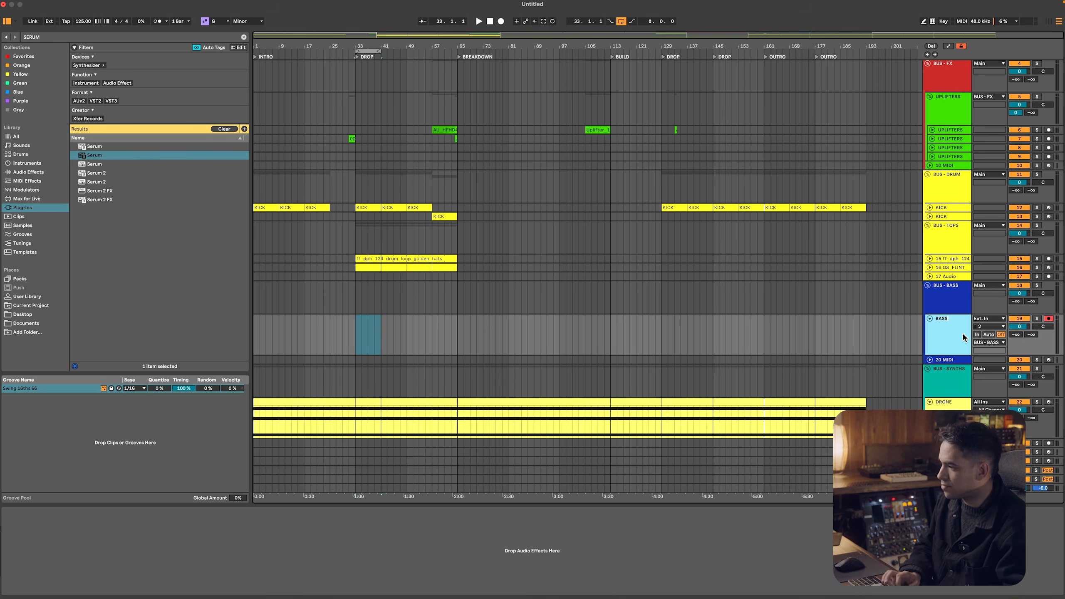
type("S")
Copy the DRONE clip onto the BASS track, starting at bar 33 of the first DROP
left_click(342, 331)
left_click_drag(356, 323, 379, 322)
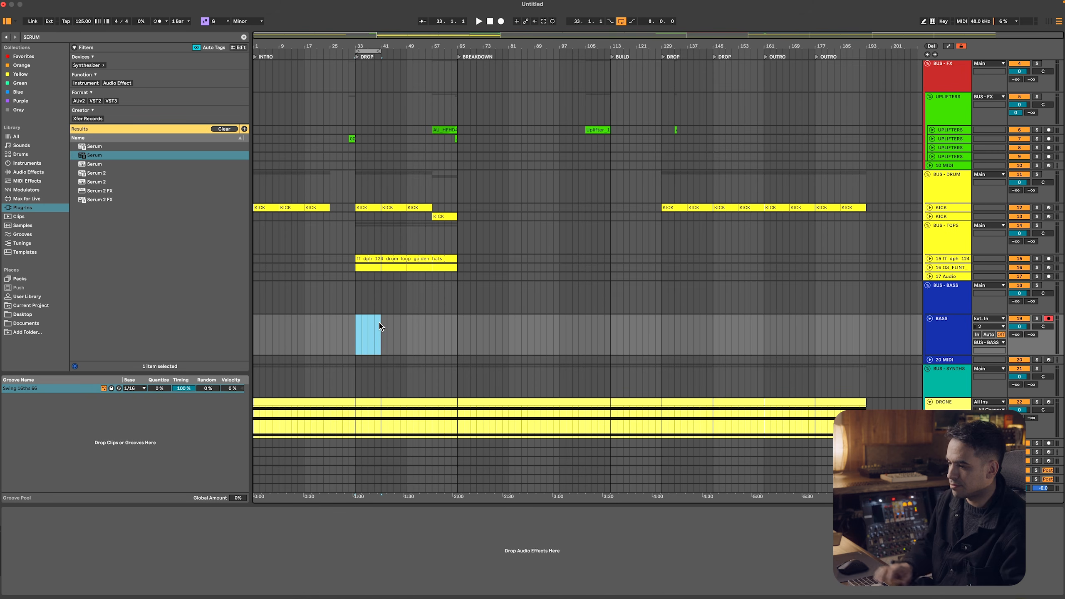
right_click(380, 327)
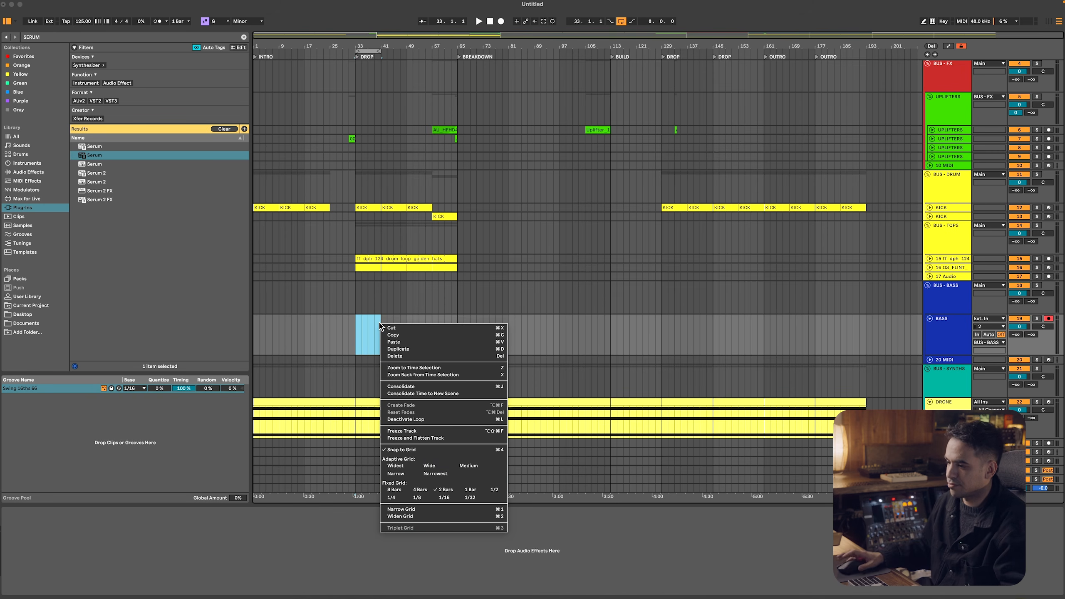
left_click(361, 441)
left_click_drag(362, 401, 457, 331)
left_click(435, 321)
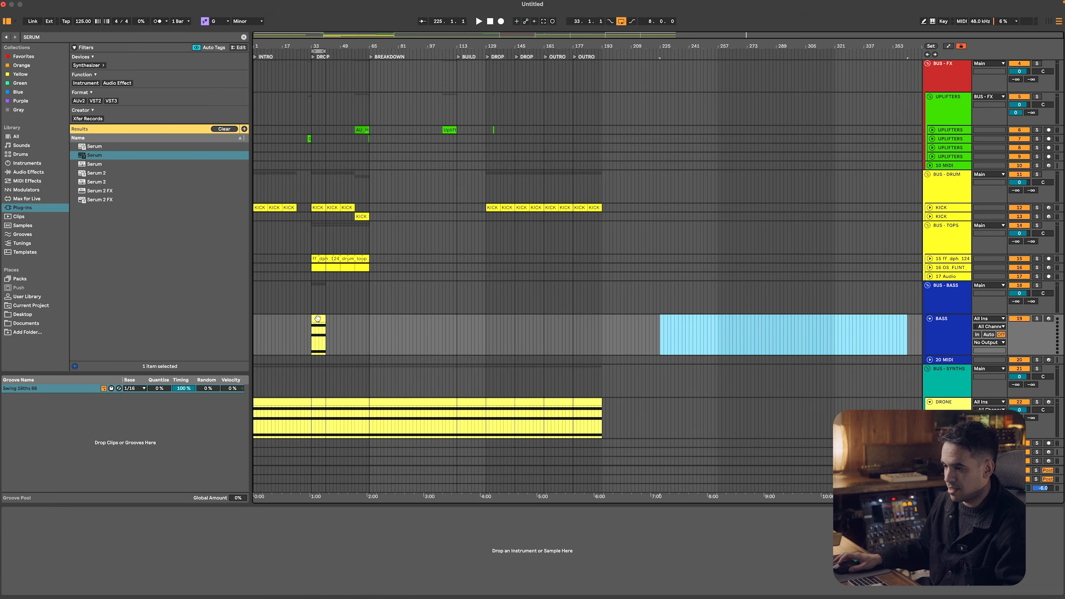
Trim the copied clip on the BASS track to bars 33–41 and delete all of its notes
double_click(319, 319)
key("super+a")
key("Delete")
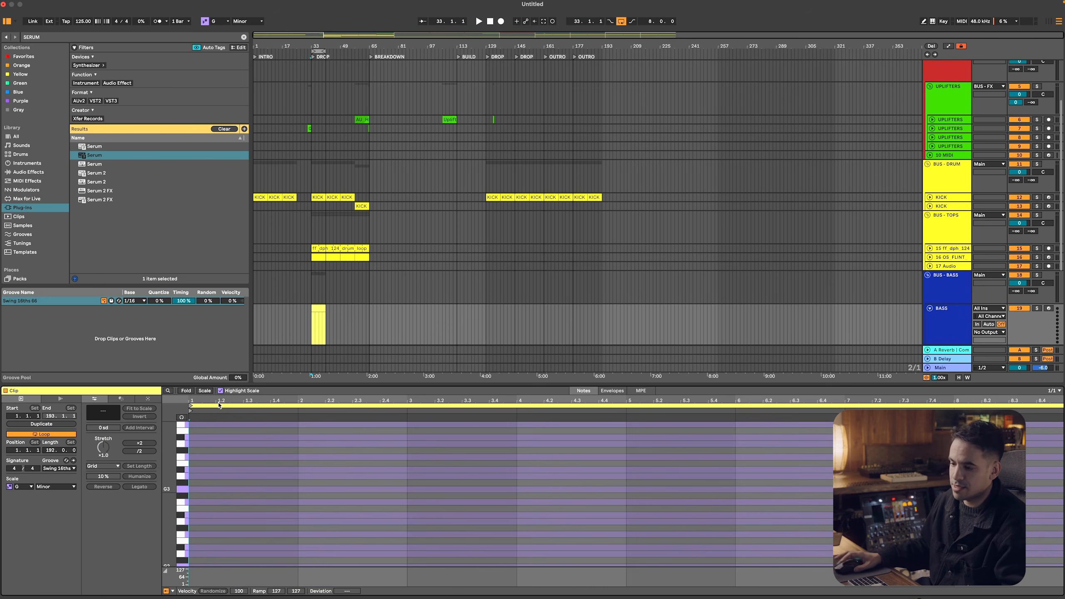
Add a one-bar G3 note at the start of the BASS clip and set the note grid to 1/16
double_click(192, 489)
right_click(356, 507)
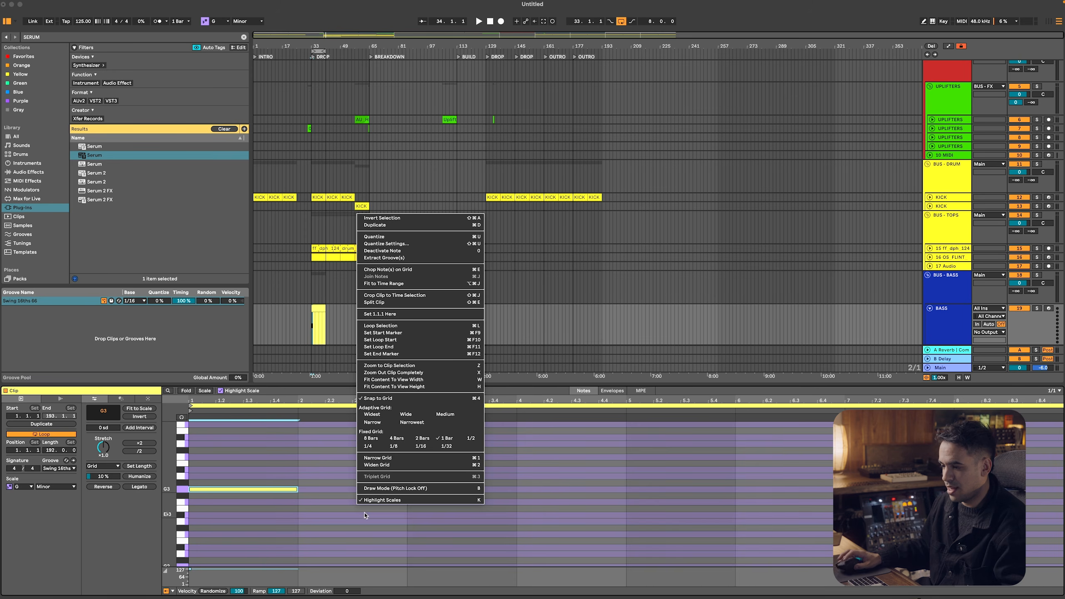
left_click(414, 448)
left_click_drag(408, 402, 407, 356)
Play the DROP loop and load the original Serum onto the BASS track
key("space")
key("space")
key("space")
double_click(949, 307)
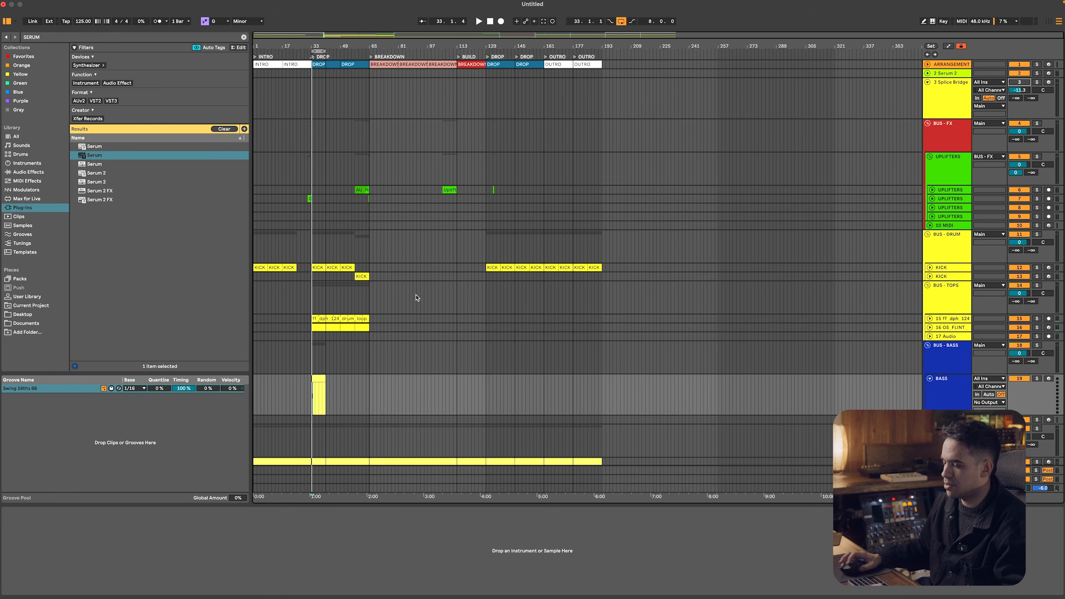
double_click(313, 403)
key("shift+Tab")
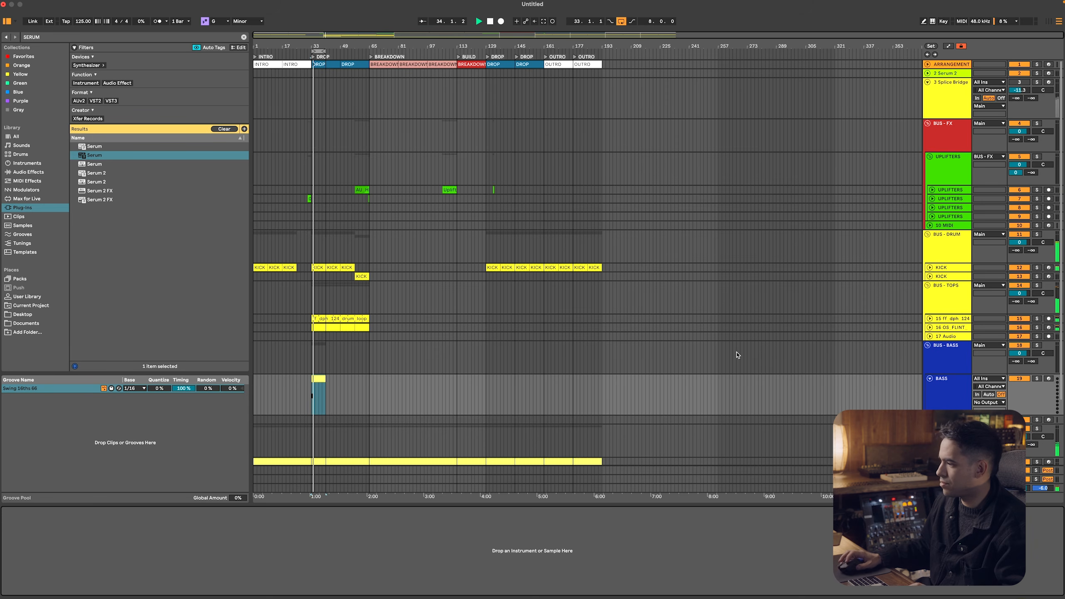
left_click(952, 388)
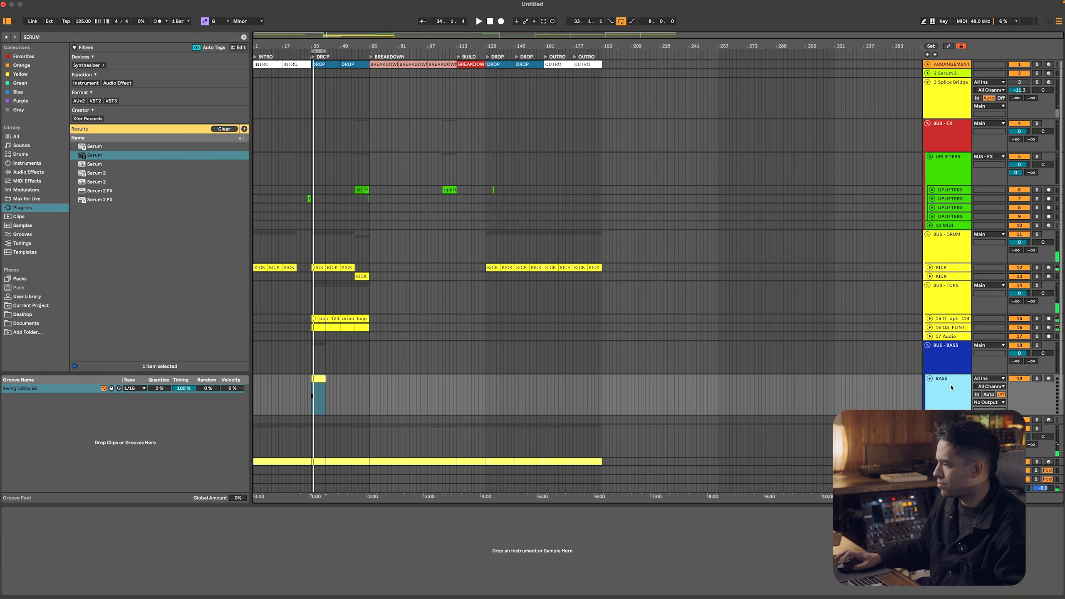
double_click(134, 152)
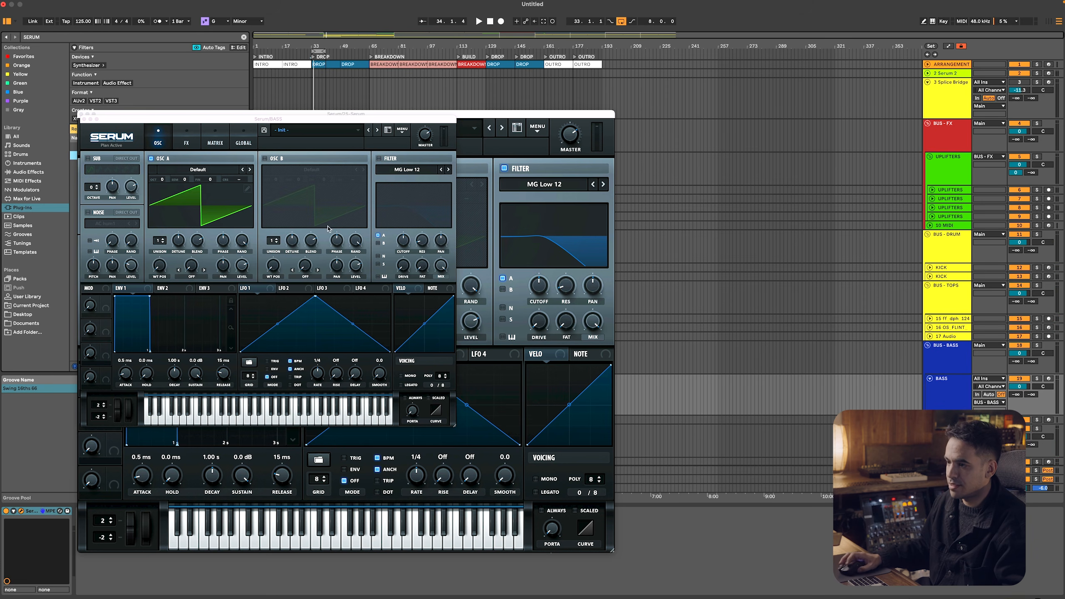
Set oscillator A of the BASS track's Serum to -2 octaves during playback and hide the plug-in windows
key("space")
left_click_drag(162, 180, 166, 206)
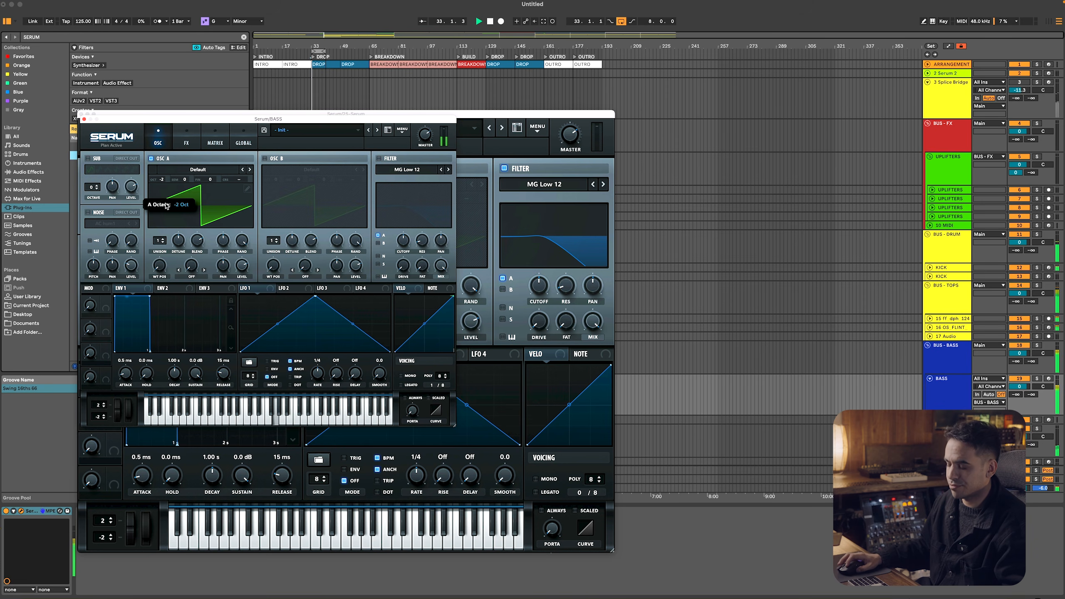
key("super+alt+p")
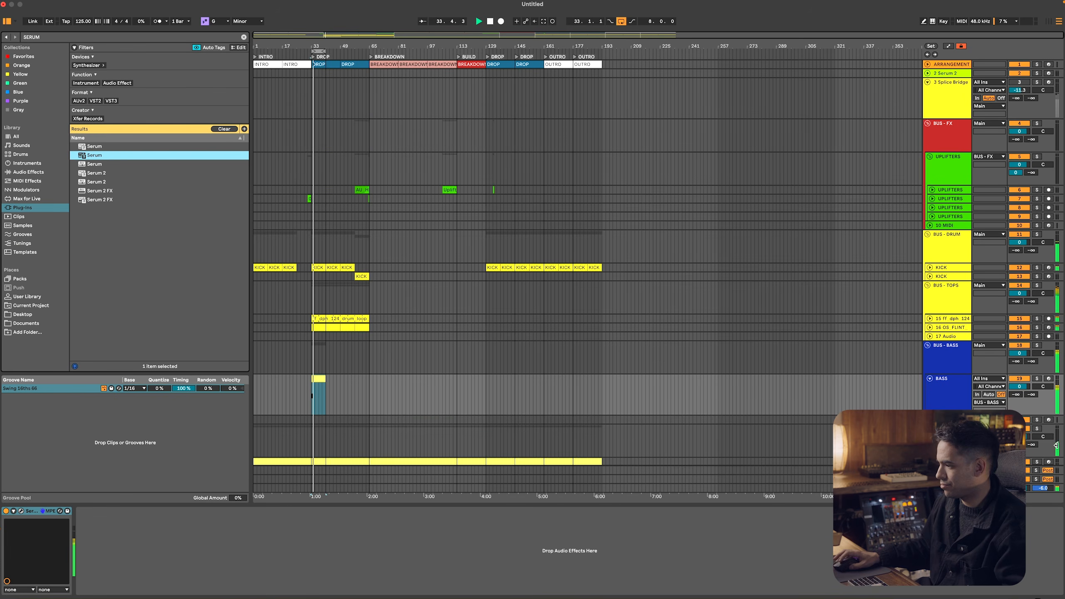
Open the BASS clip's notes and shorten the G3 note at the start to one sixteenth
double_click(322, 390)
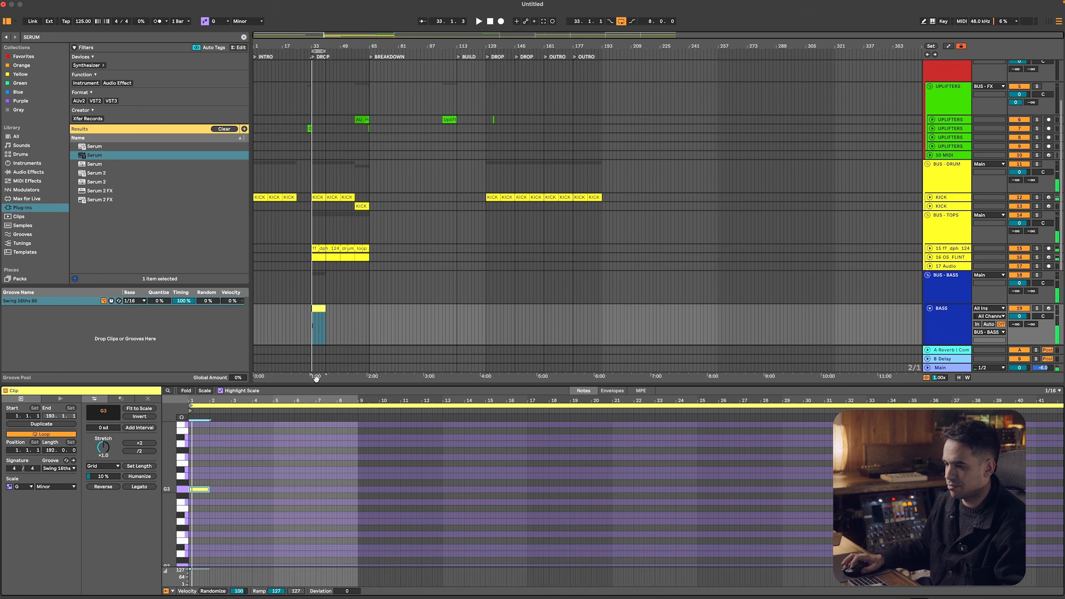
right_click(252, 453)
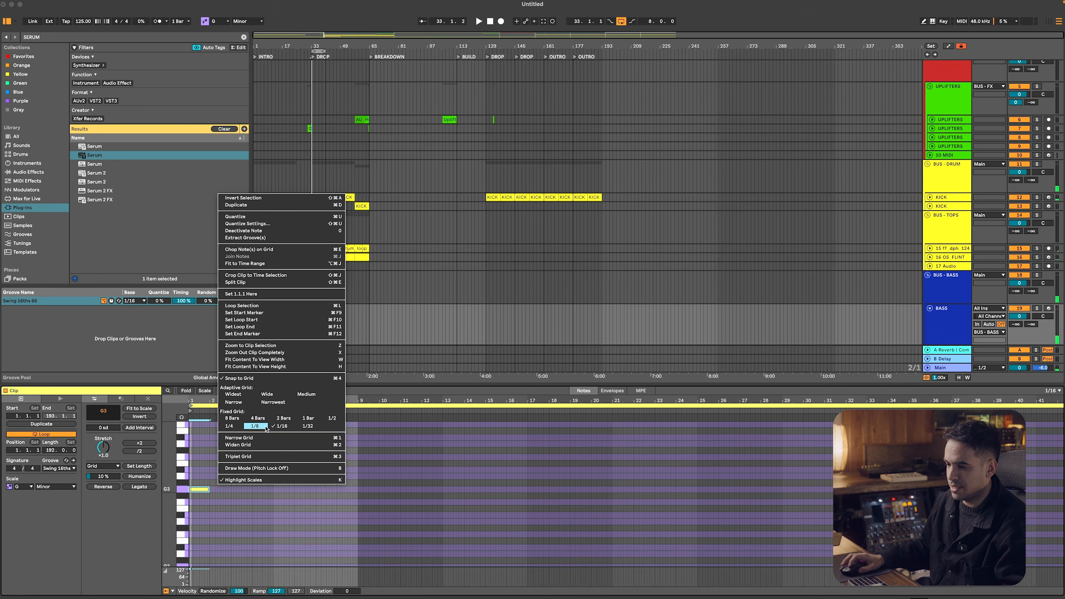
left_click(180, 415)
left_click_drag(190, 403, 186, 445)
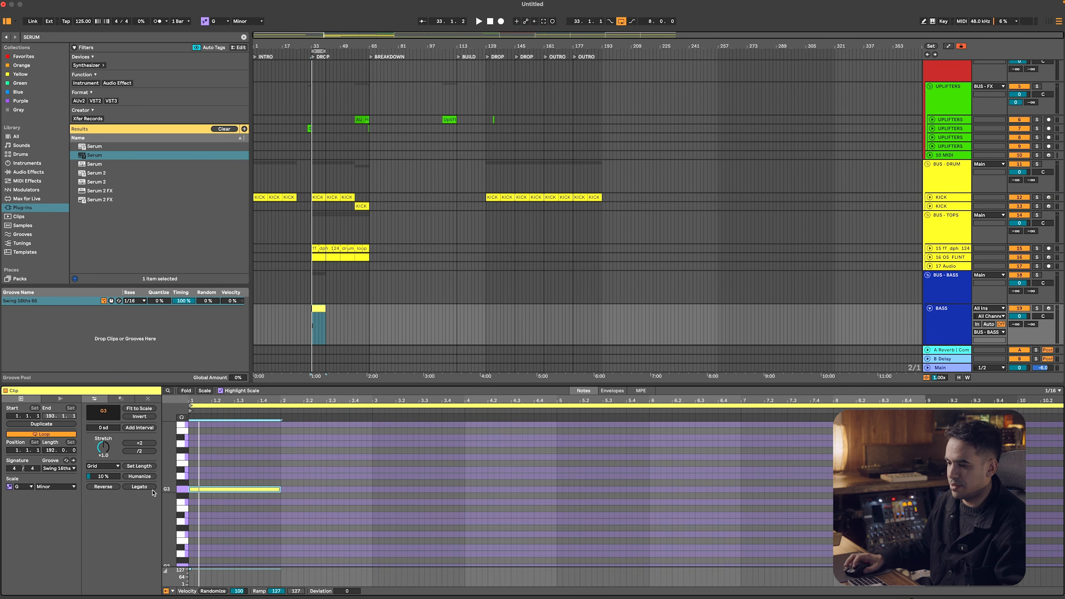
left_click_drag(170, 488, 195, 496)
Add four more sixteenth-long G3 notes in the first bar, on sixteenth steps 4, 7, 11 and 14, checking the rhythm with playback
double_click(203, 495)
key("space")
left_click_drag(206, 493, 210, 496)
key("space")
key("space")
double_click(220, 495)
key("space")
left_click_drag(220, 494, 231, 497)
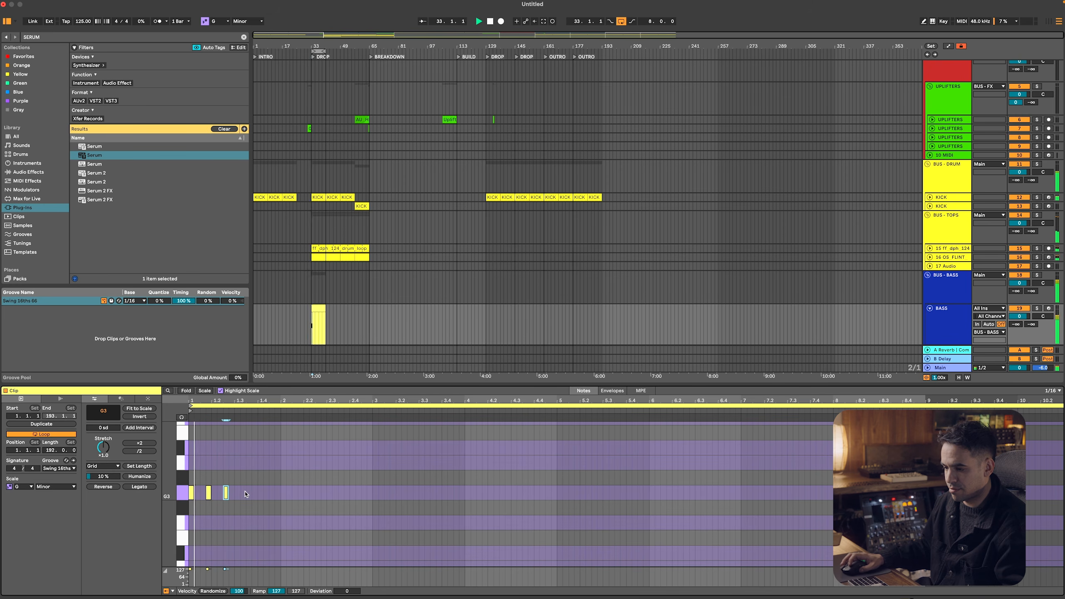
double_click(248, 492)
double_click(272, 493)
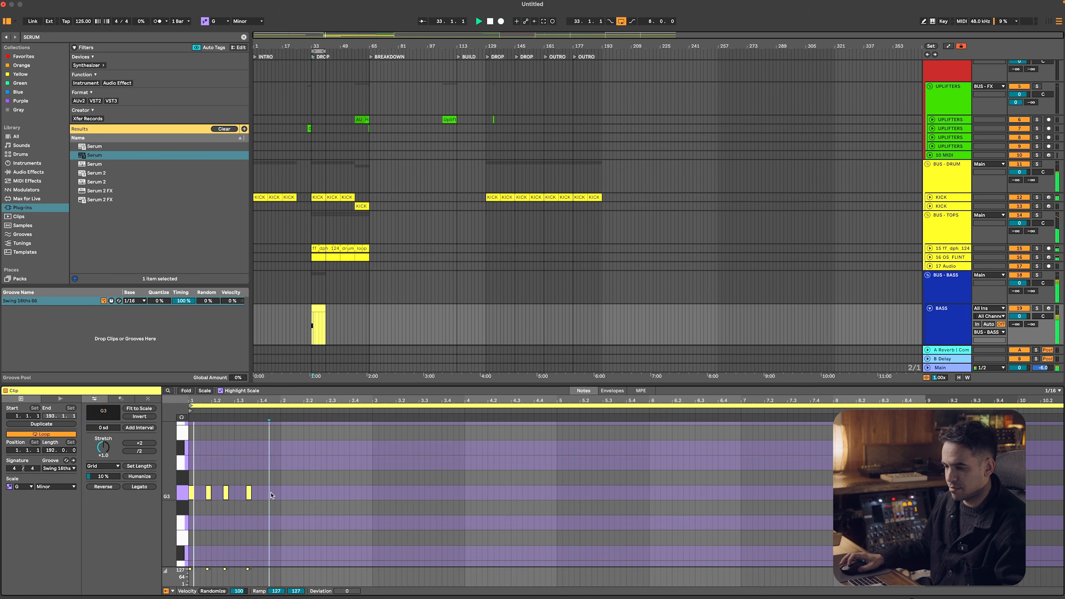
left_click_drag(272, 495, 267, 499)
Duplicate the one-bar bass pattern until it fills eight bars and recolor the BASS clip in BUS - BASS blue
key("super+a")
key("super+d")
key("super+d")
key("super+d")
key("super+d")
key("super+d")
key("super+d")
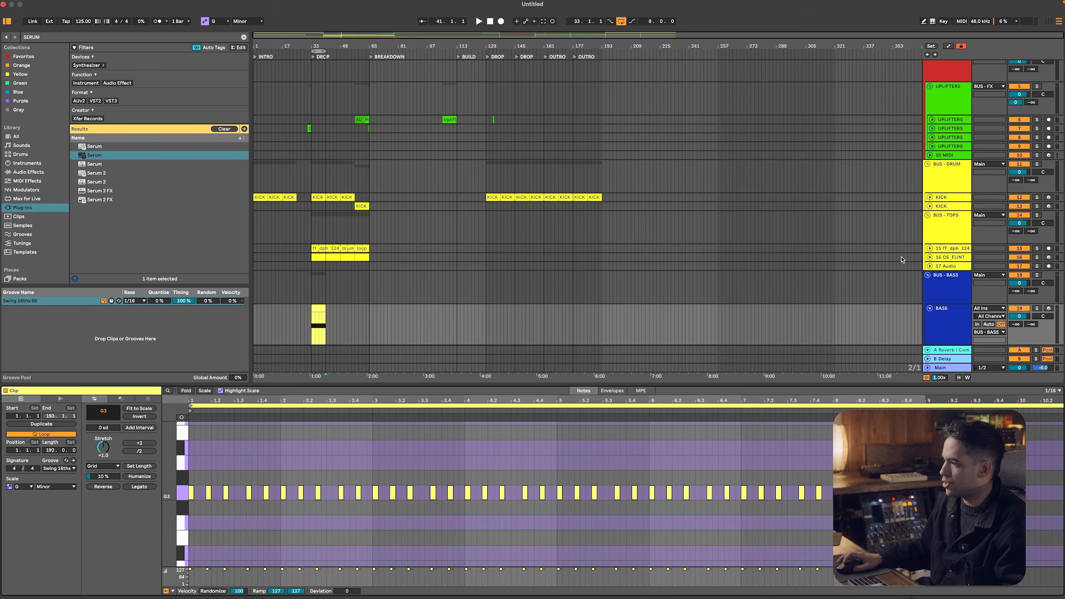
right_click(938, 276)
left_click(985, 446)
Copy the KICK-sidechained Compressor from BUS - TOPS to BUS - BASS and play the loop
double_click(938, 187)
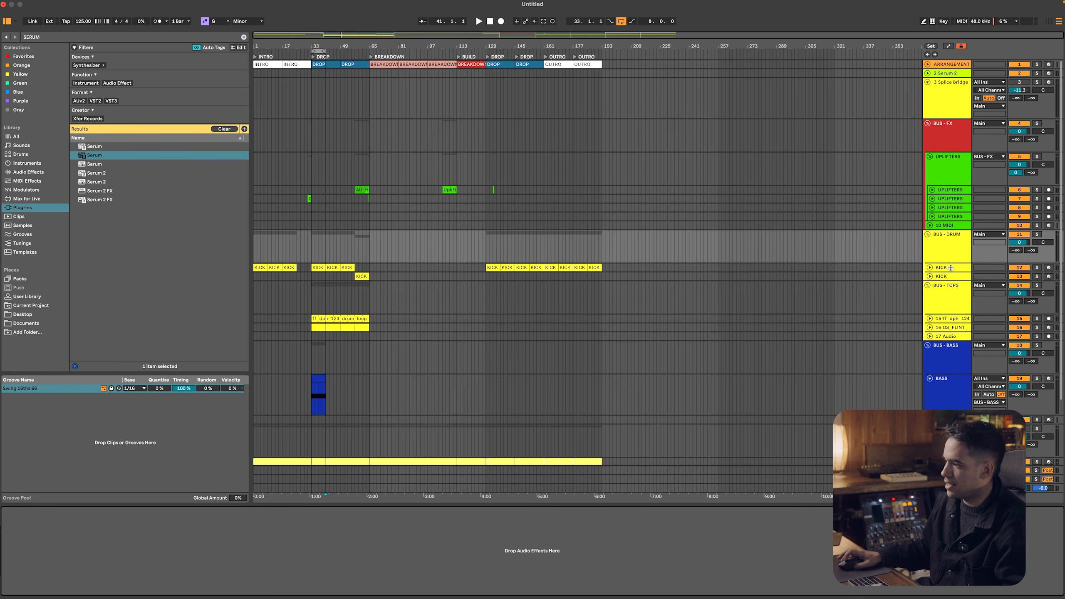
left_click(947, 296)
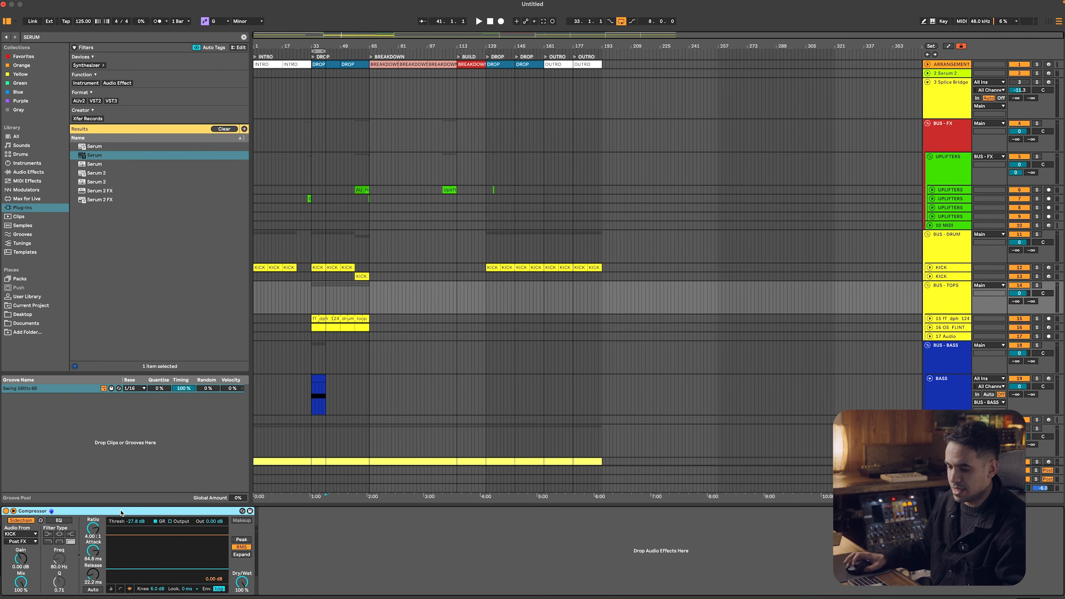
left_click(941, 346)
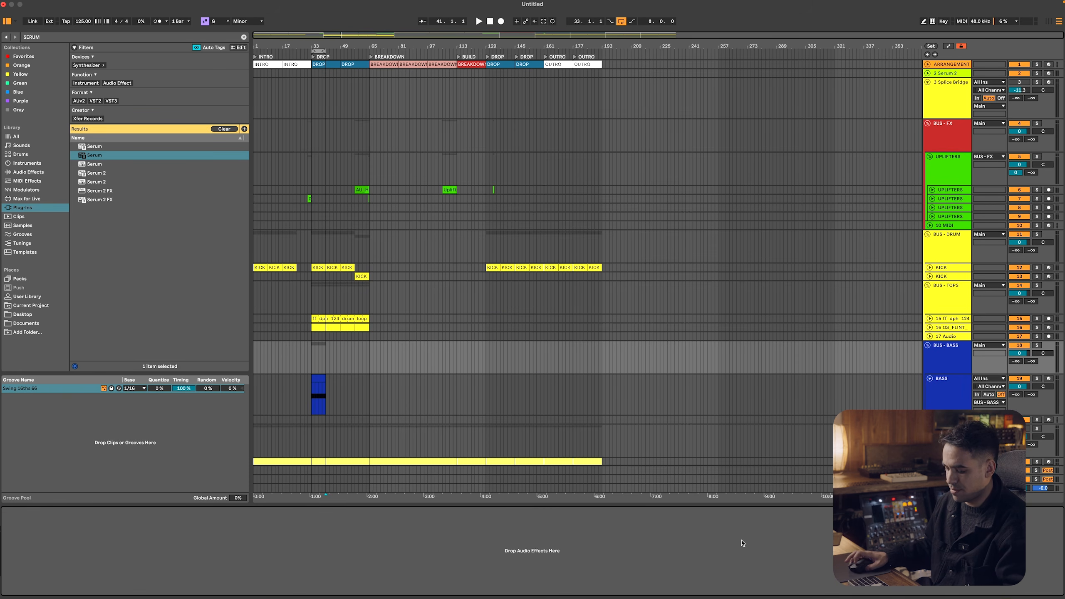
key("space")
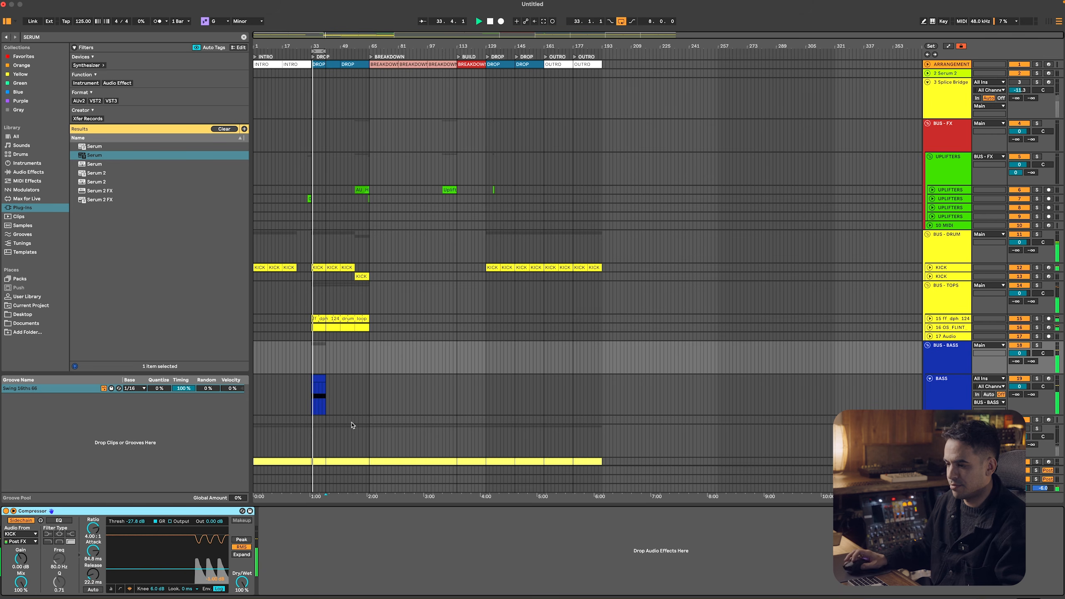
Reopen the BASS track's Serum, move its window clear of the other one and enlarge it to about 142%
left_click(968, 395)
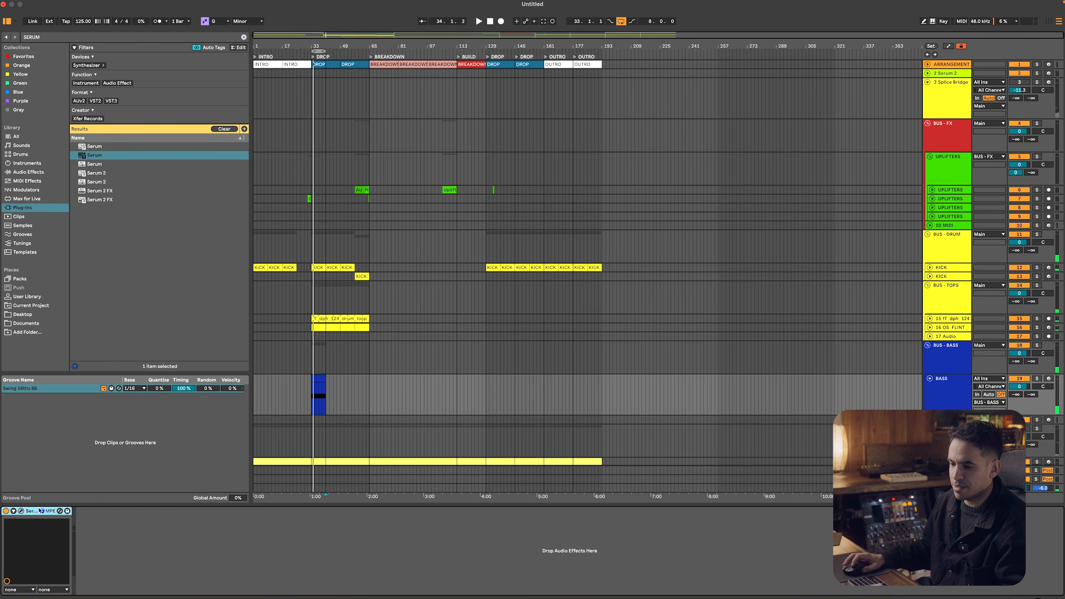
left_click(20, 510)
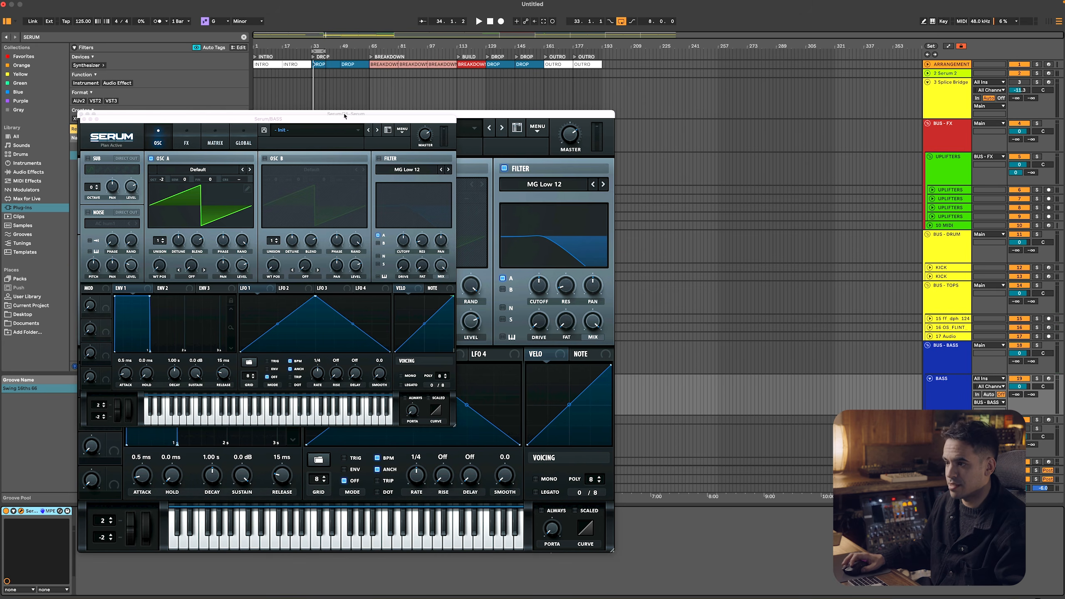
left_click_drag(345, 114, 428, 100)
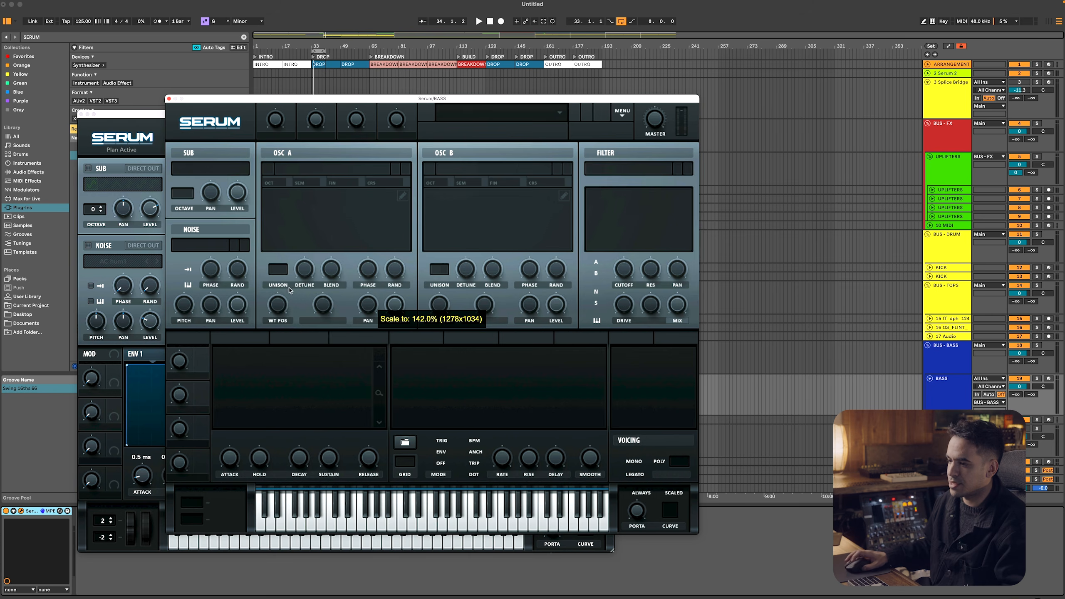
Turn on Serum's filter, modulate its cutoff with Env 2 and set the Env 2 sustain to about 48.67%
left_click_drag(276, 337, 621, 269)
key("space")
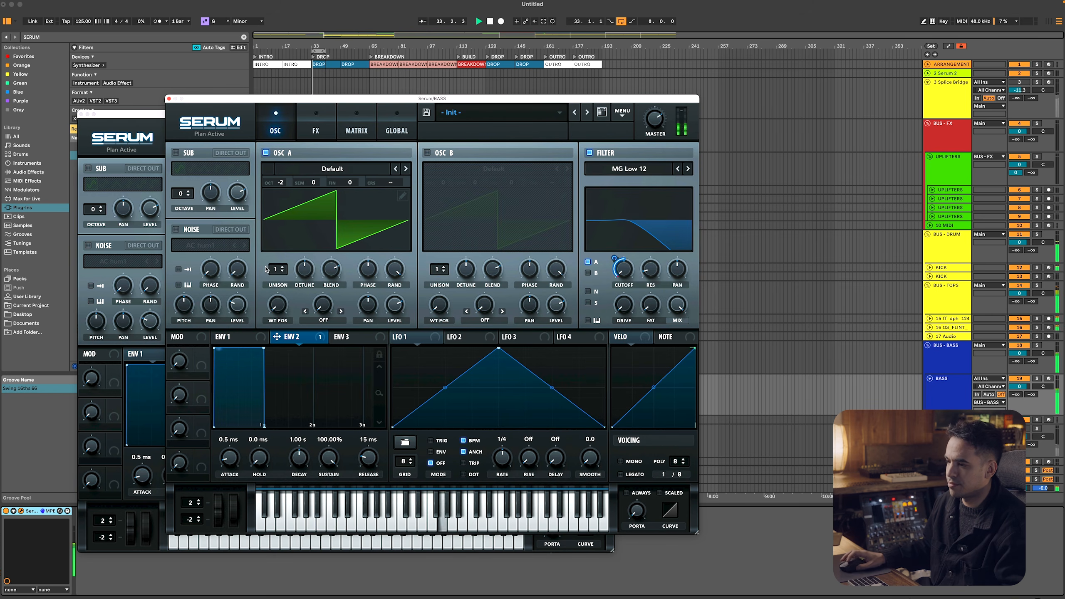
left_click_drag(615, 259, 614, 231)
left_click_drag(328, 457, 333, 524)
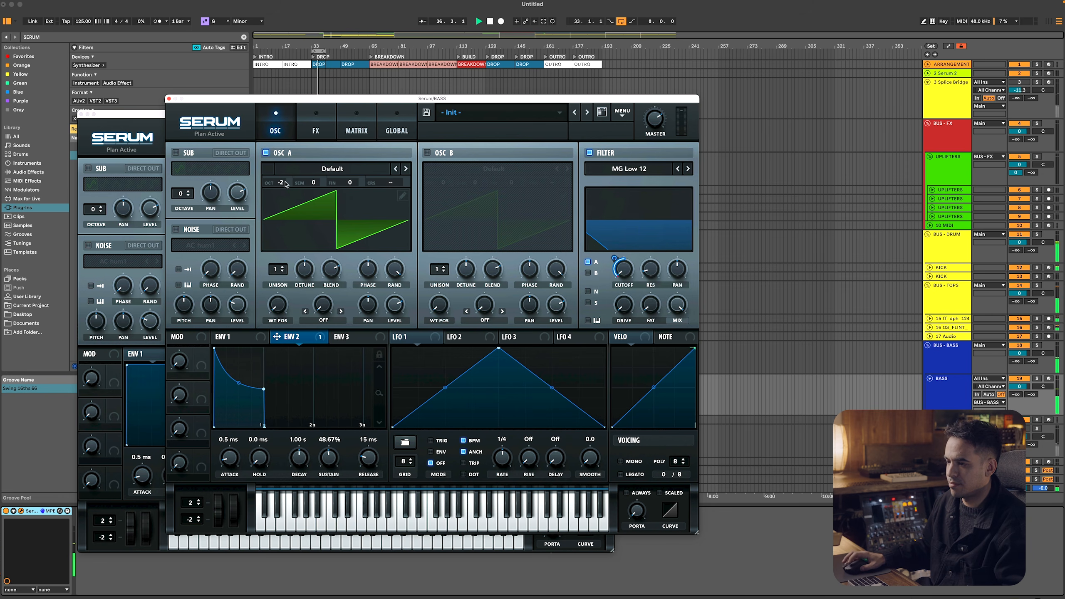
Turn on oscillator B at -3 octaves, route it through the filter and set the cutoff to about 13 Hz
left_click(427, 153)
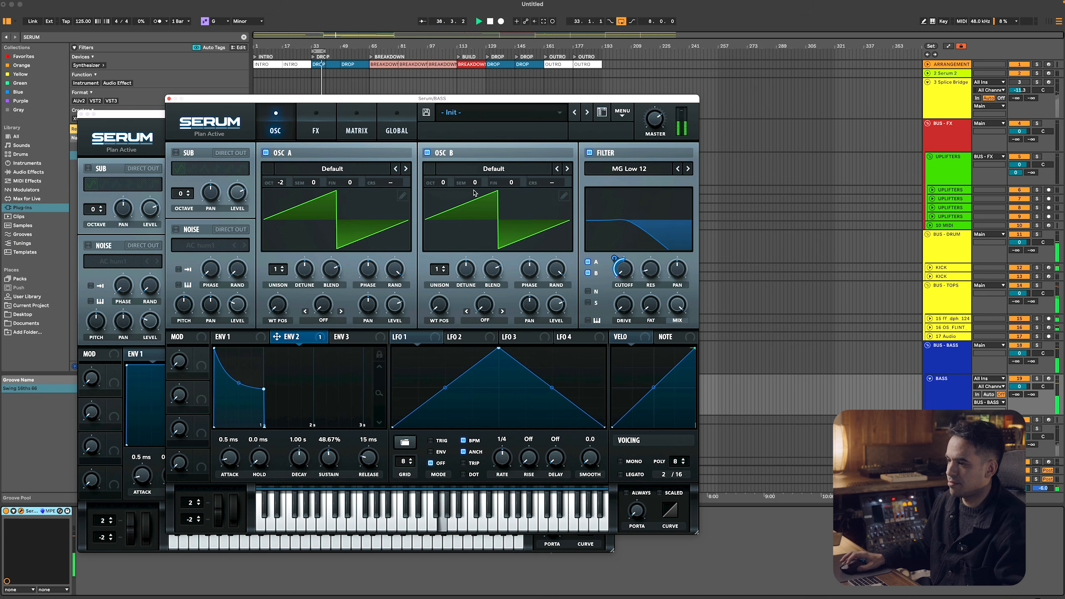
left_click_drag(443, 183, 445, 247)
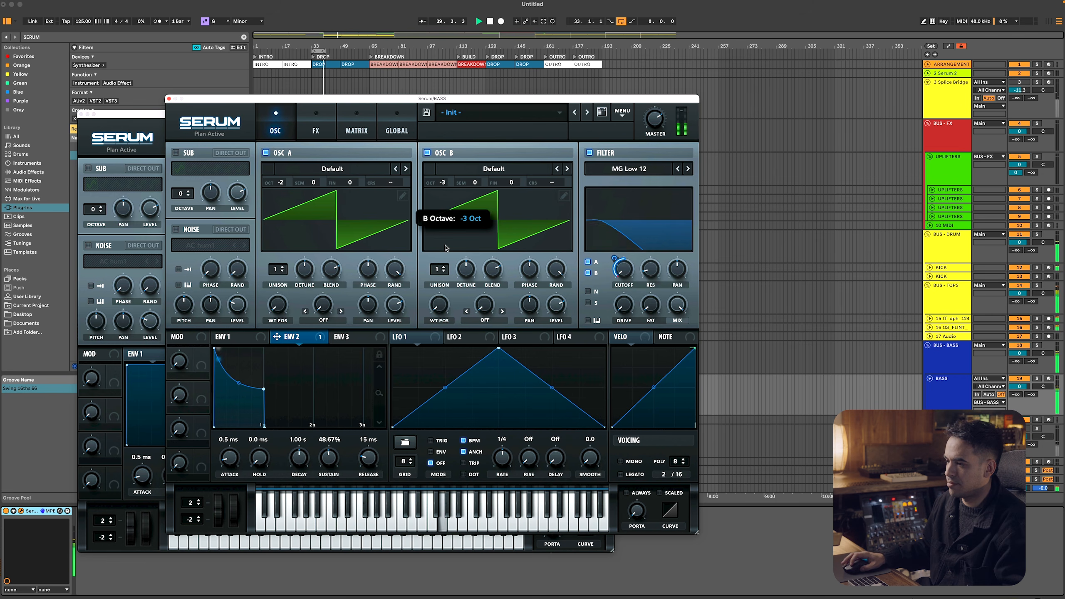
left_click_drag(624, 270, 623, 264)
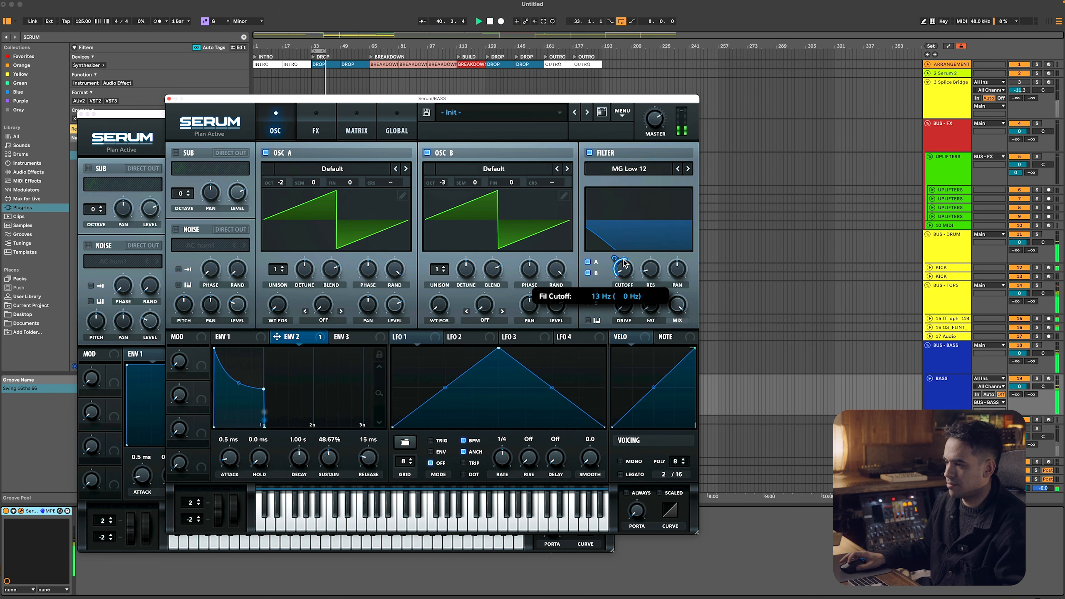
Enable Serum's Delay effect in ping-pong mode with the left time at dotted 1/8 and the right at 1/8
left_click(316, 126)
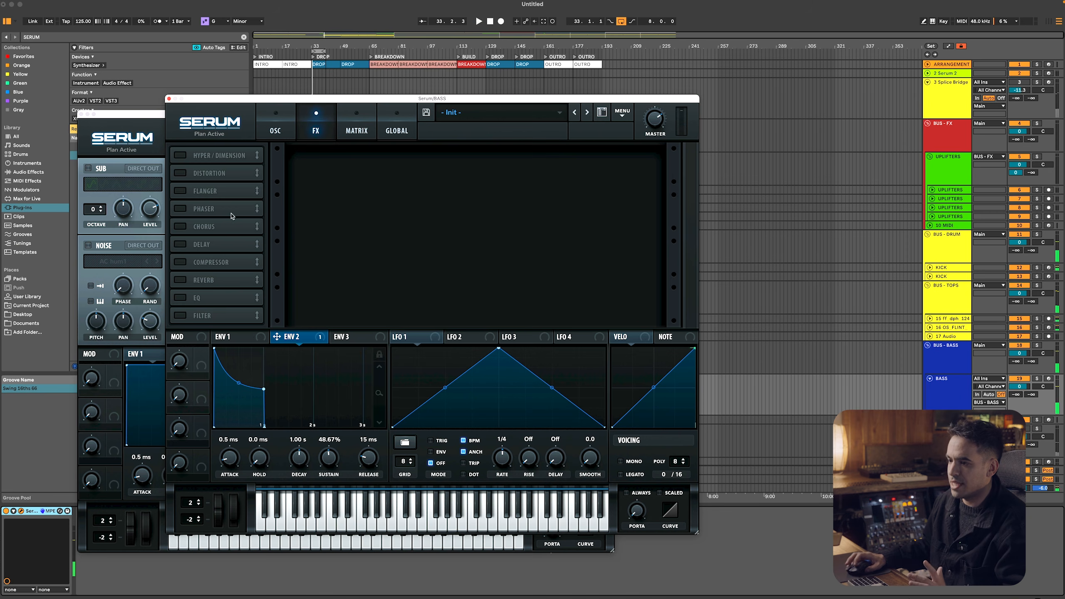
left_click(191, 239)
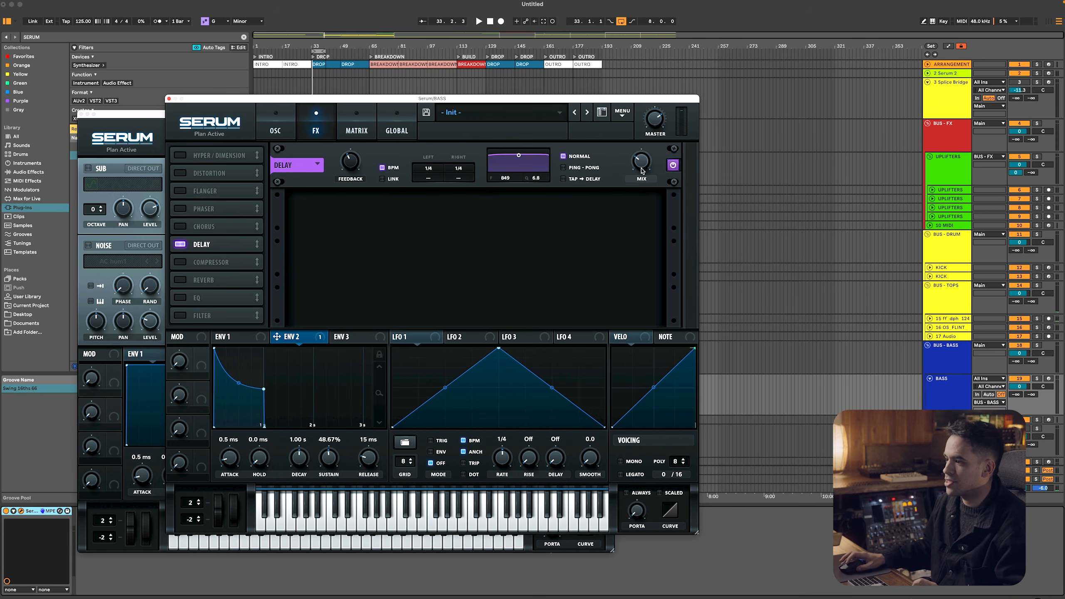
left_click(596, 168)
left_click_drag(436, 170, 443, 141)
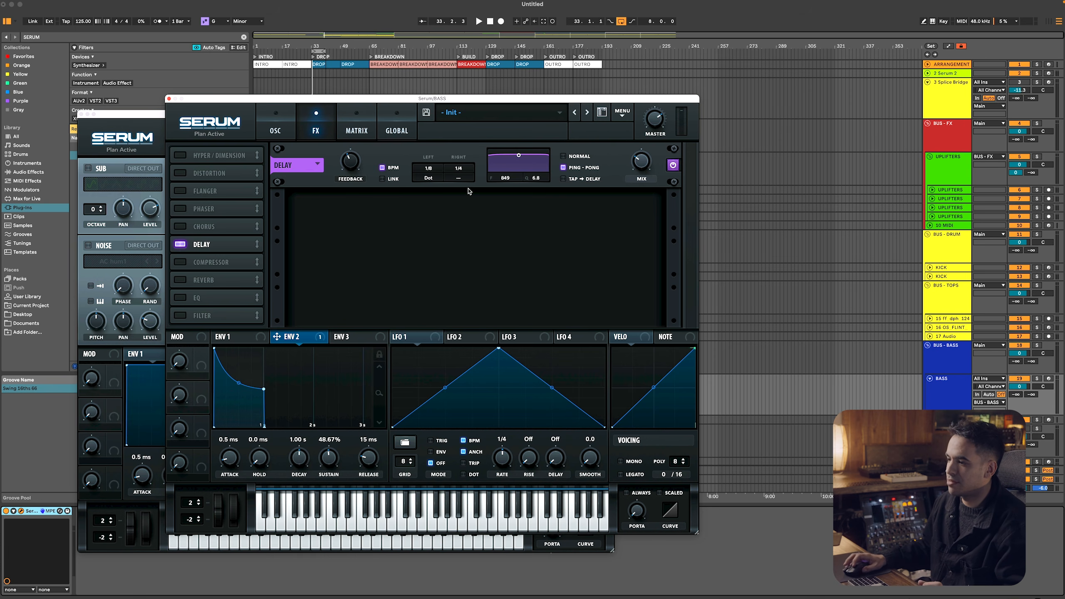
left_click_drag(464, 170, 466, 160)
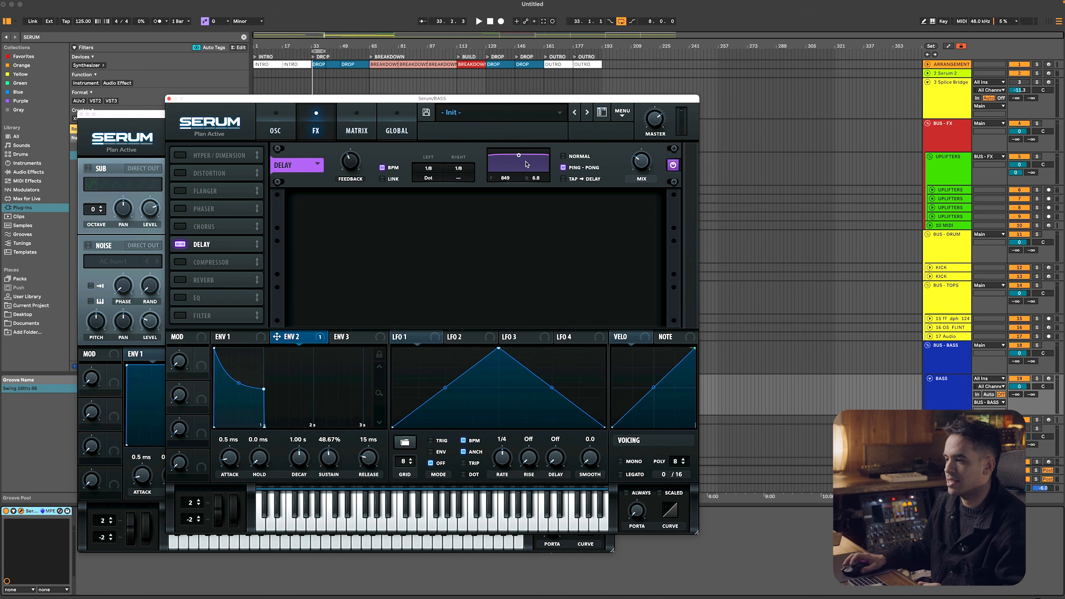
Turn on Serum's Reverb effect in Hall mode beneath the delay and adjust its settings and mix during playback
key("space")
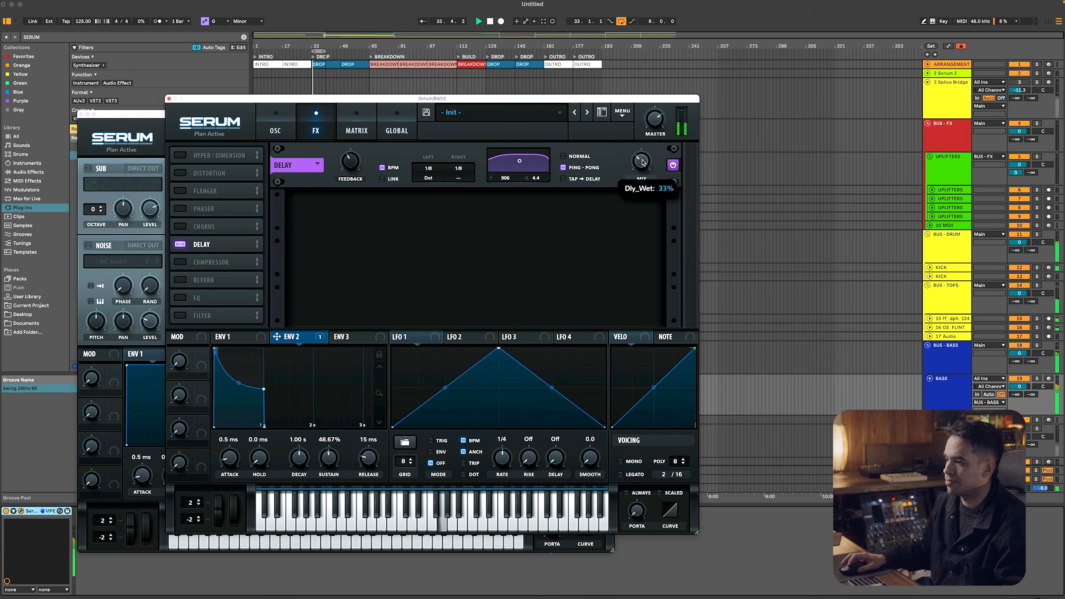
left_click(180, 280)
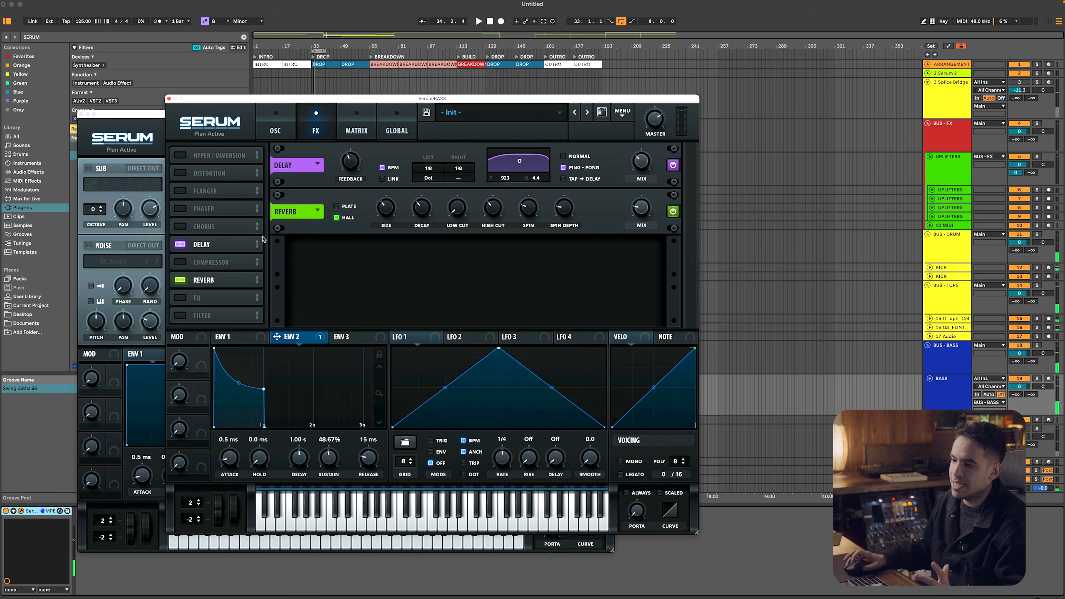
left_click_drag(392, 207, 458, 201)
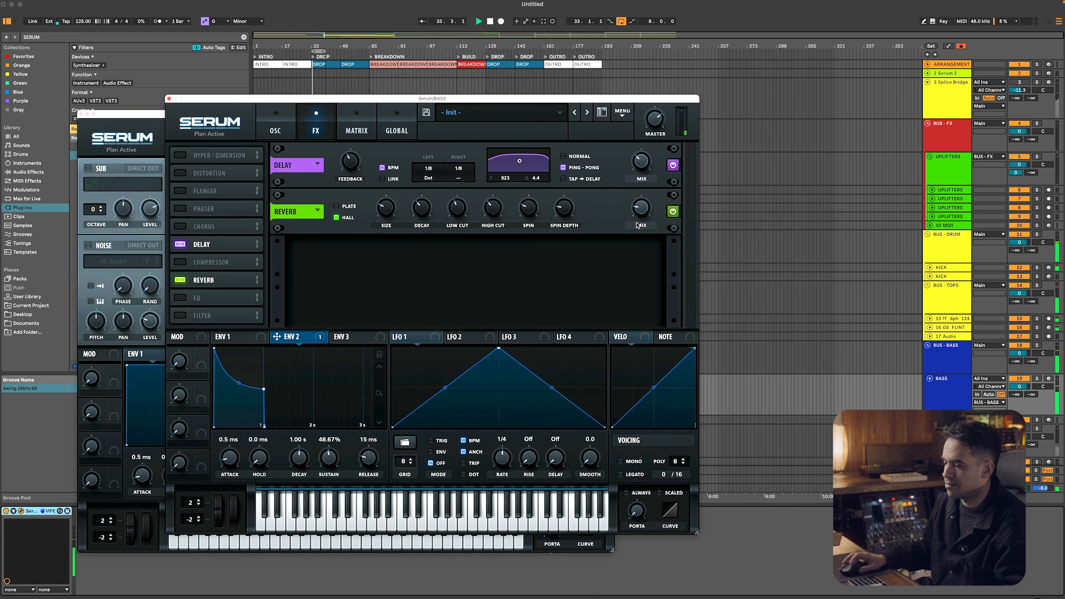
left_click_drag(628, 215, 629, 221)
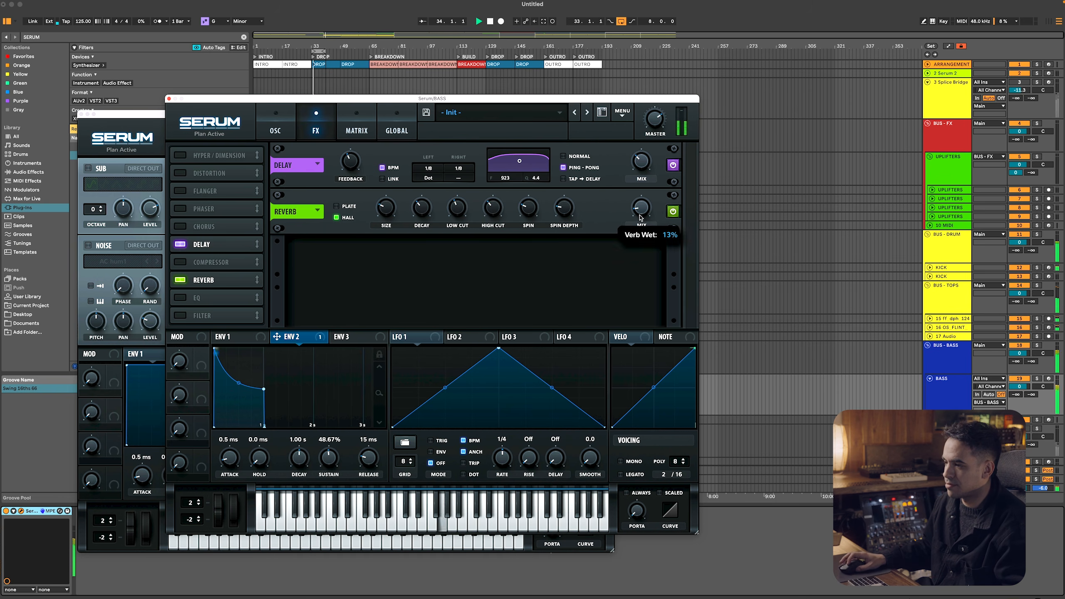
Close both Serum windows and play back the drop from bar 33 to hear the bass in context
left_click(169, 99)
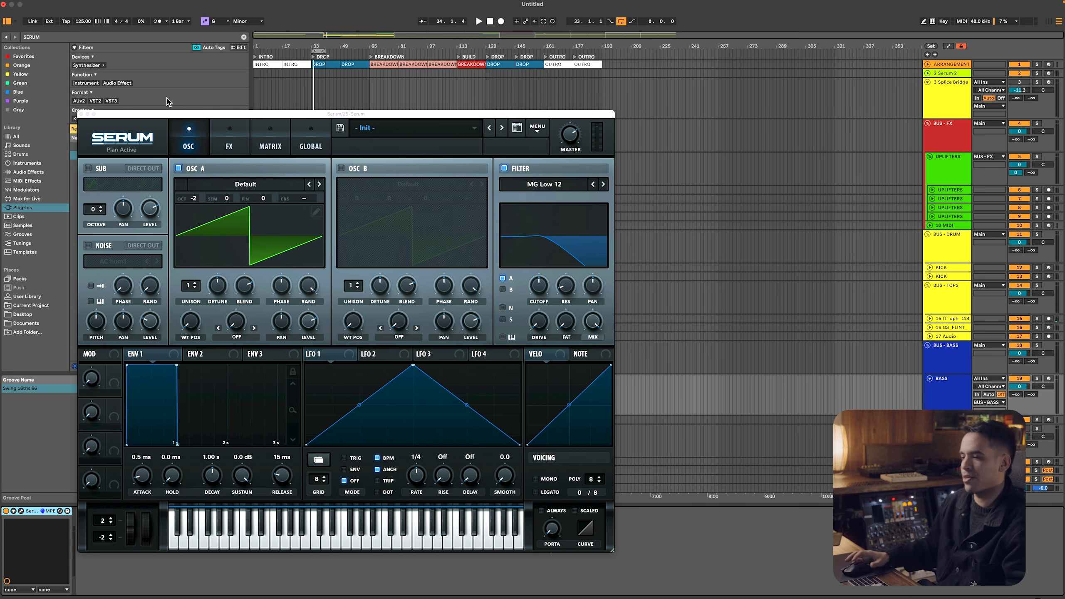
left_click(77, 114)
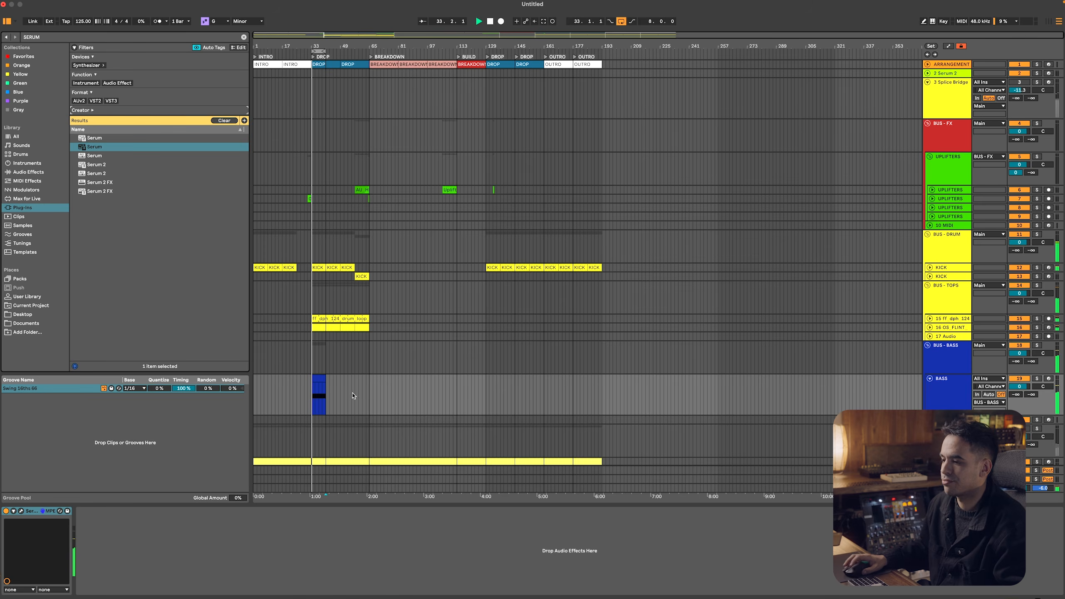
scroll(333, 387, "down", 4)
scroll(730, 378, "up", 4)
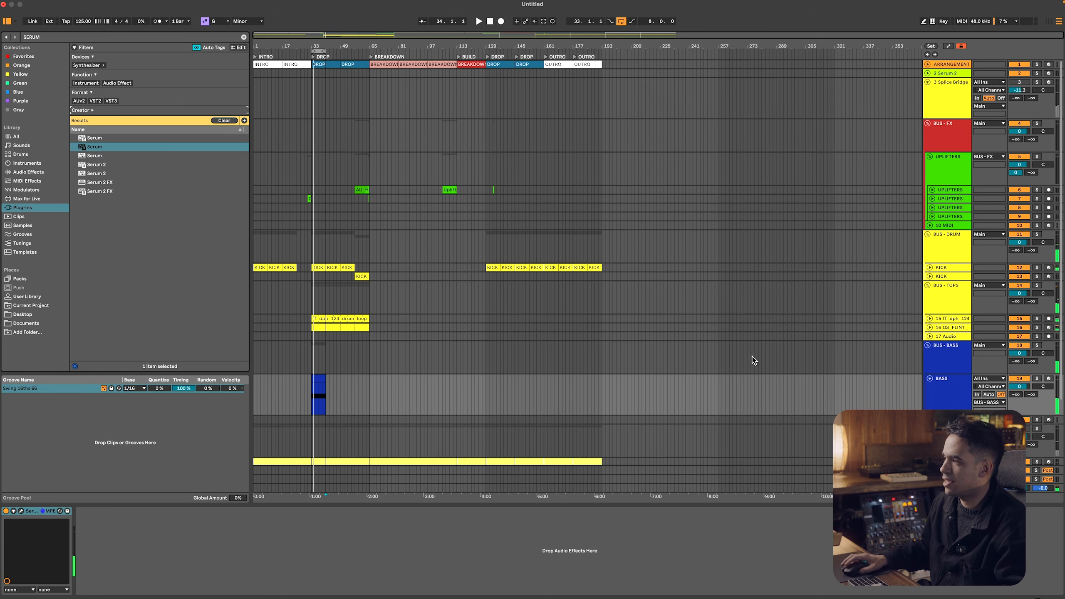
key("space")
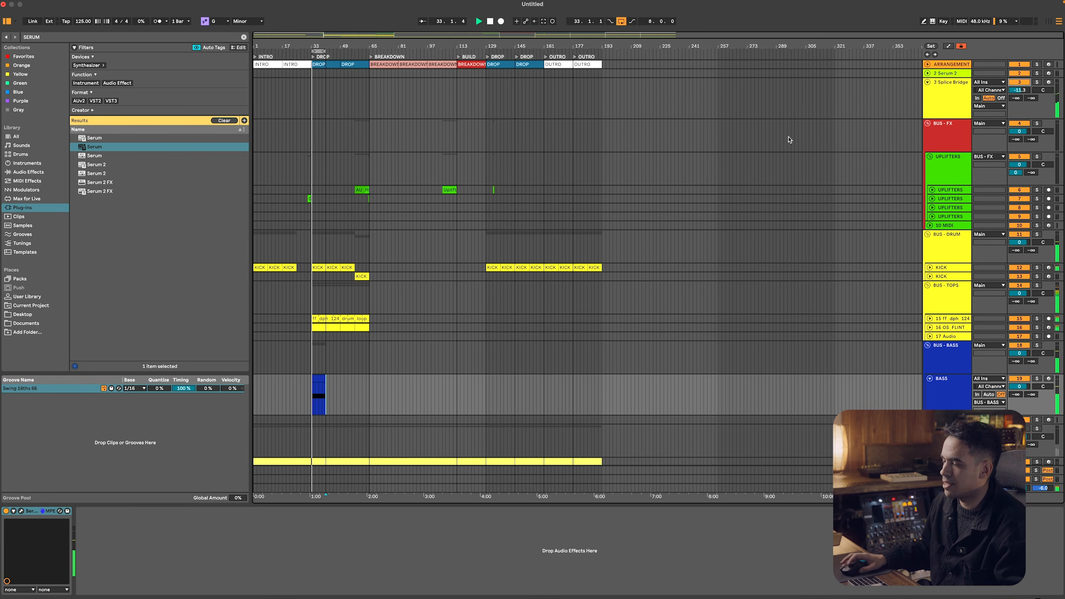
left_click_drag(258, 48, 258, 78)
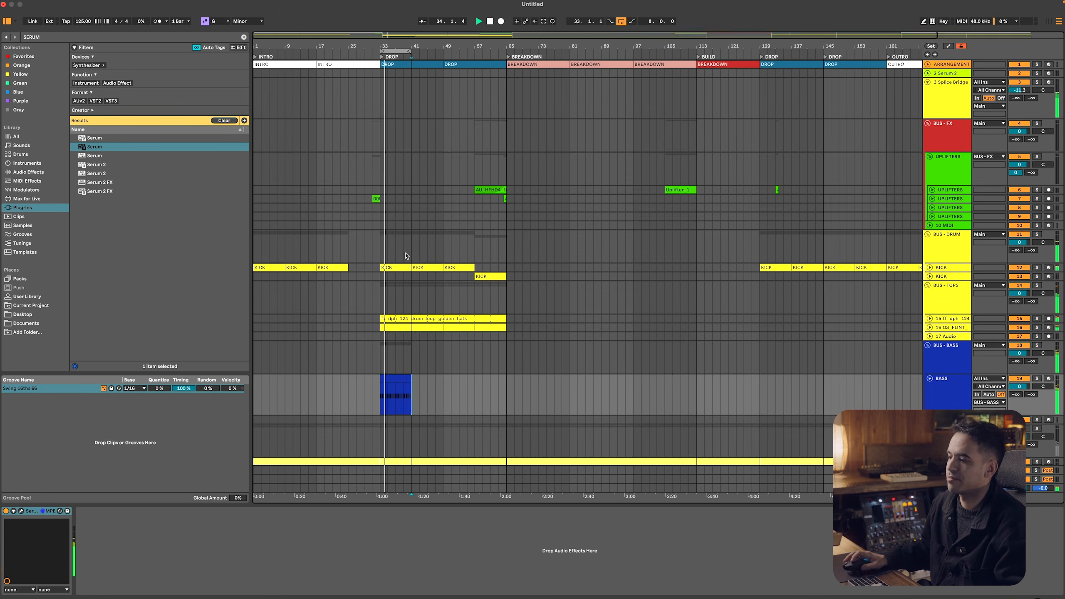
Switch to Splice, get the STCR2_AA_124_Synth_Loop arpeggio sample, copy its modified version and return to Ableton Live
key("super+Tab")
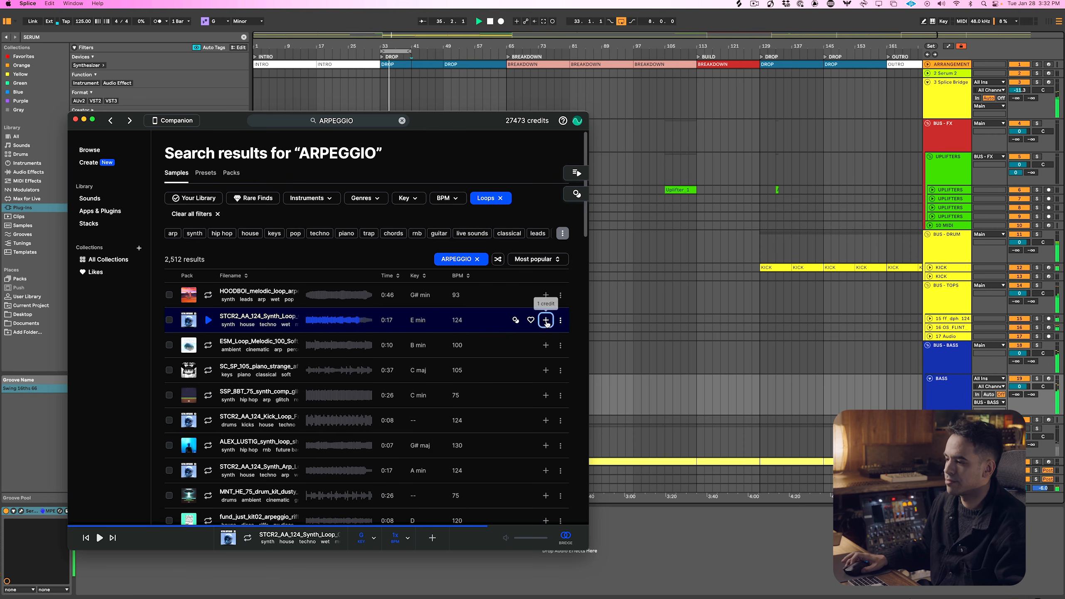
left_click(545, 320)
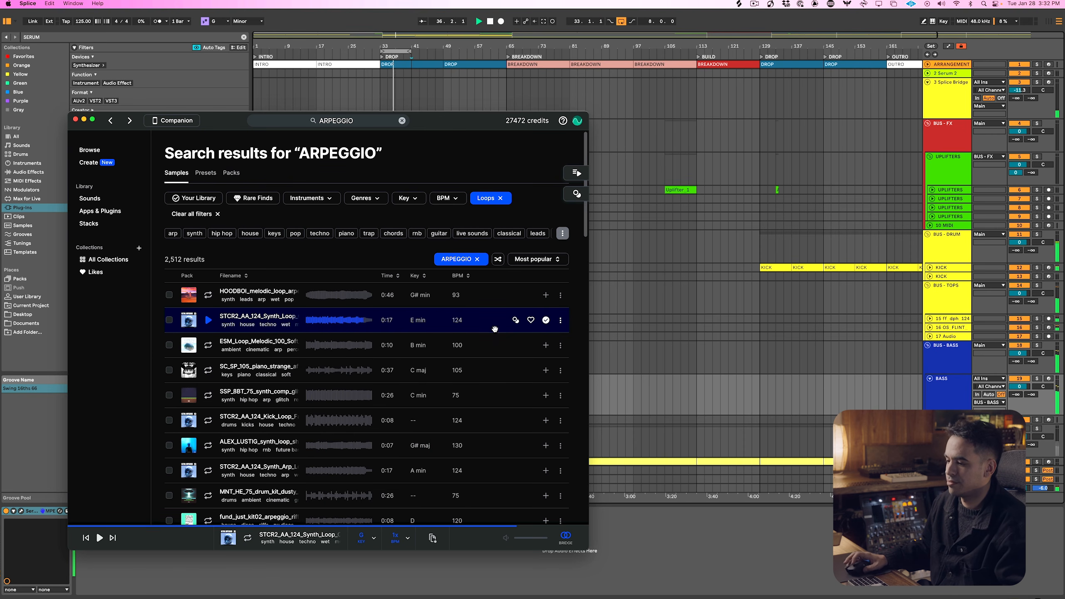
left_click(620, 535)
key("space")
key("super+Tab")
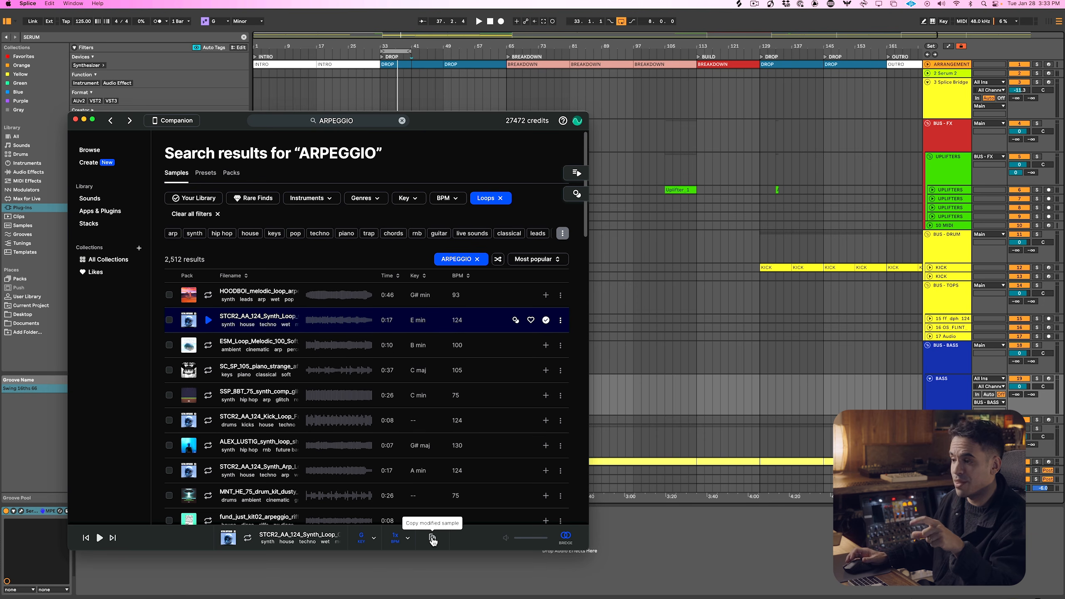
left_click(433, 539)
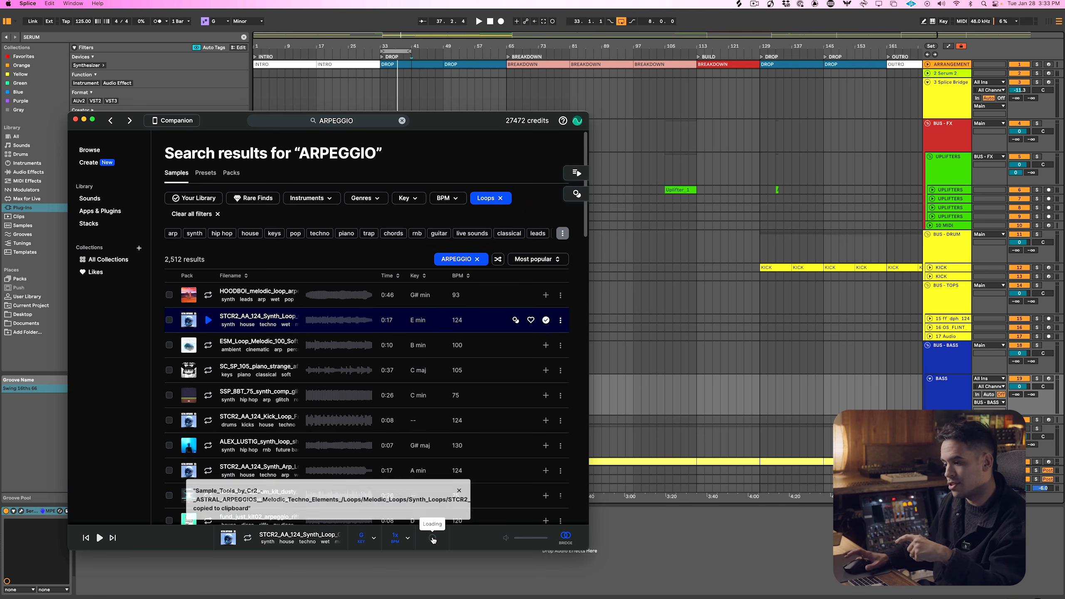
left_click(615, 558)
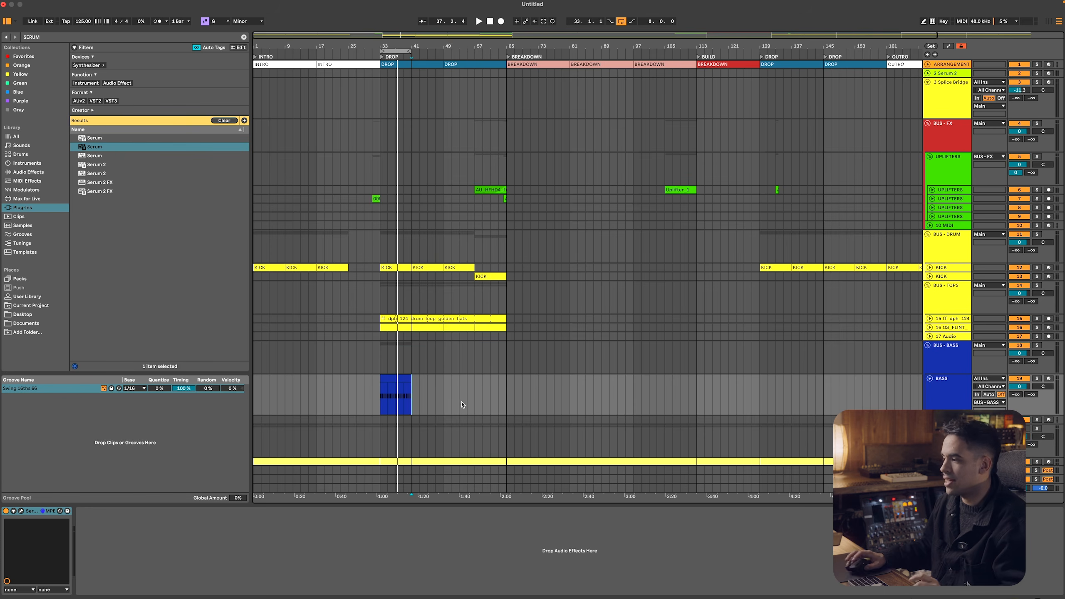
Fold all the track groups, add an audio track in a new group and name the group BUS - SAMPLES
scroll(646, 380, "down", 3)
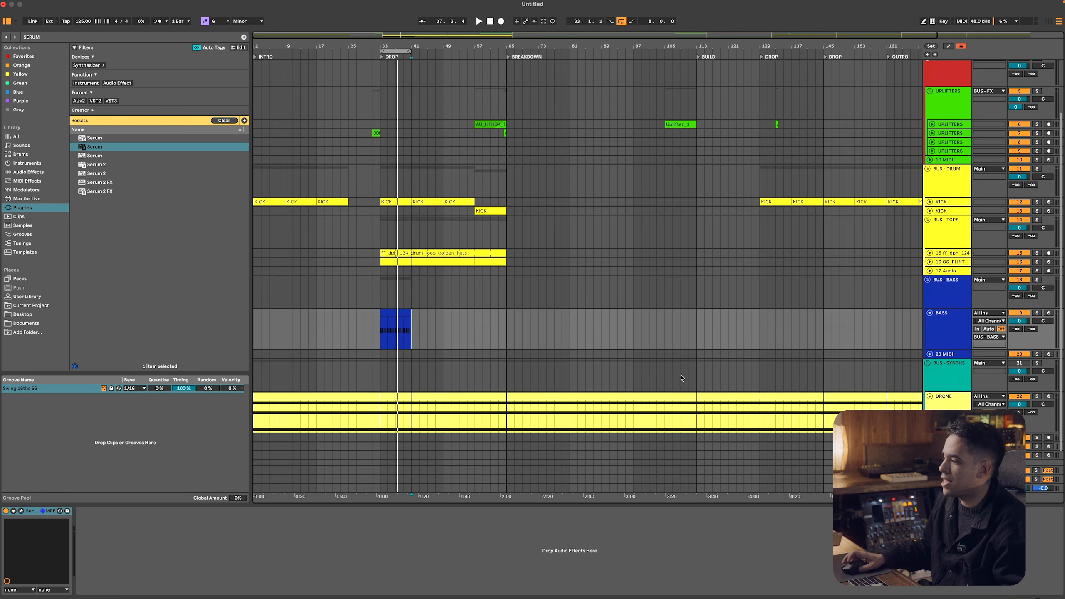
left_click(932, 371)
key("super+a")
key("u")
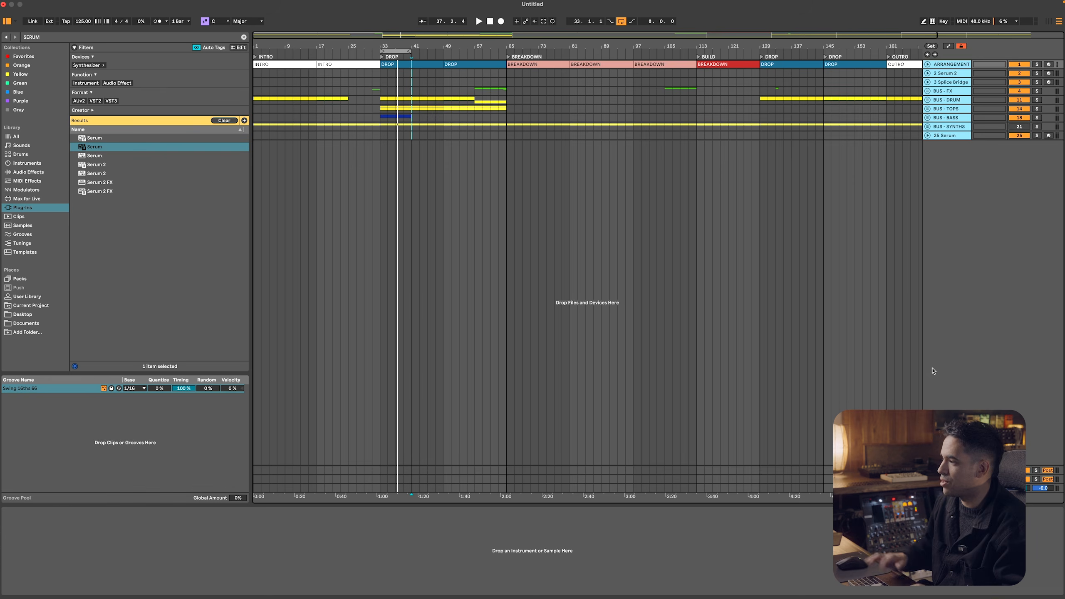
right_click(932, 180)
left_click(939, 180)
key("super+g")
key("super+r")
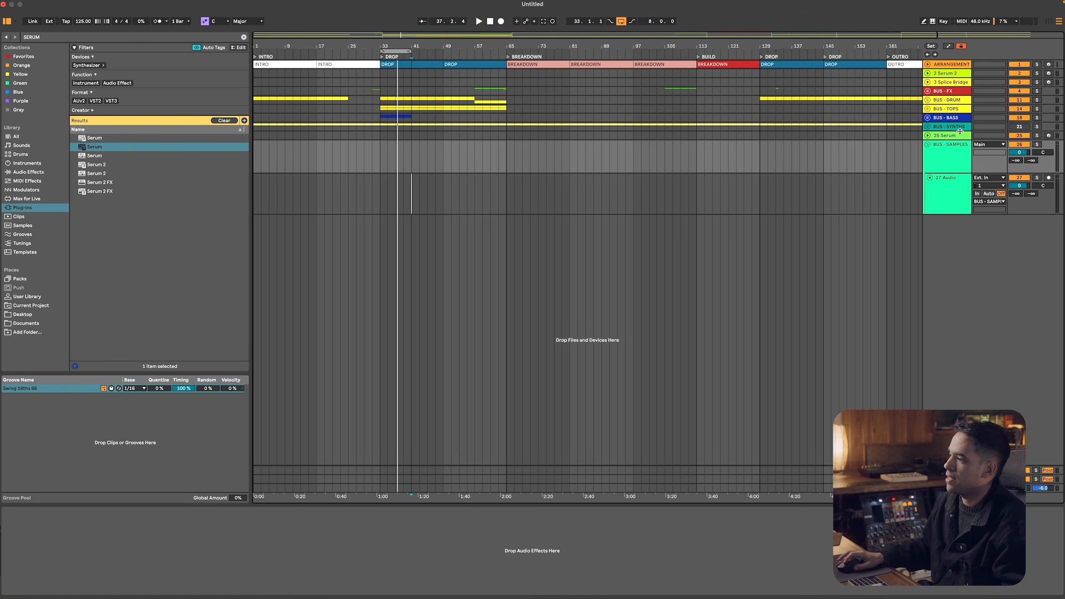
Delete the 25 Serum track and paste the copied arpeggio loop at bar 33 on the new audio track
left_click(960, 135)
key("Delete")
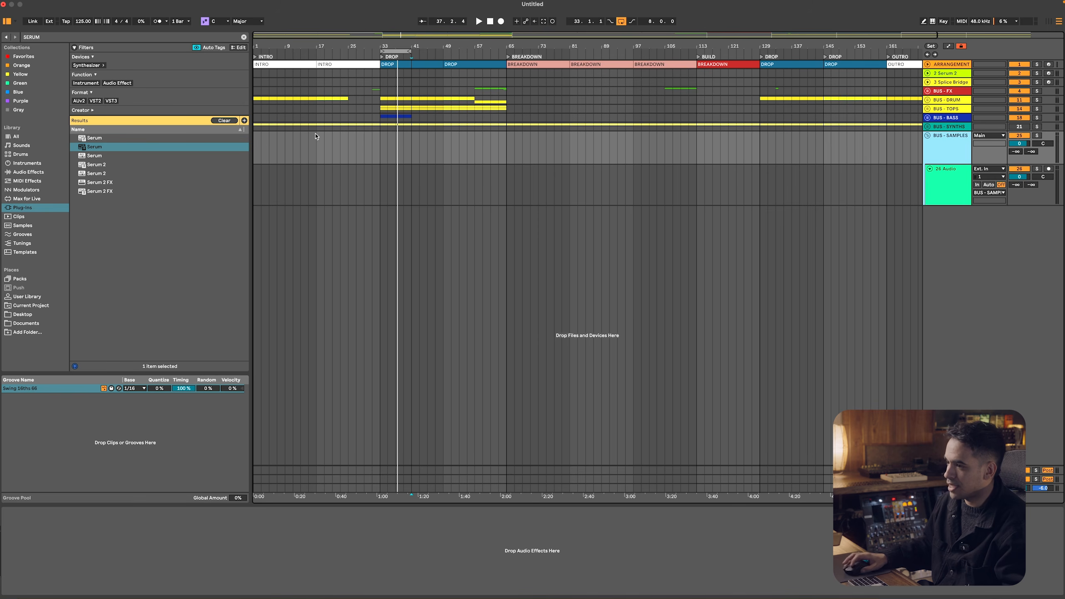
left_click(372, 181)
key("super+v")
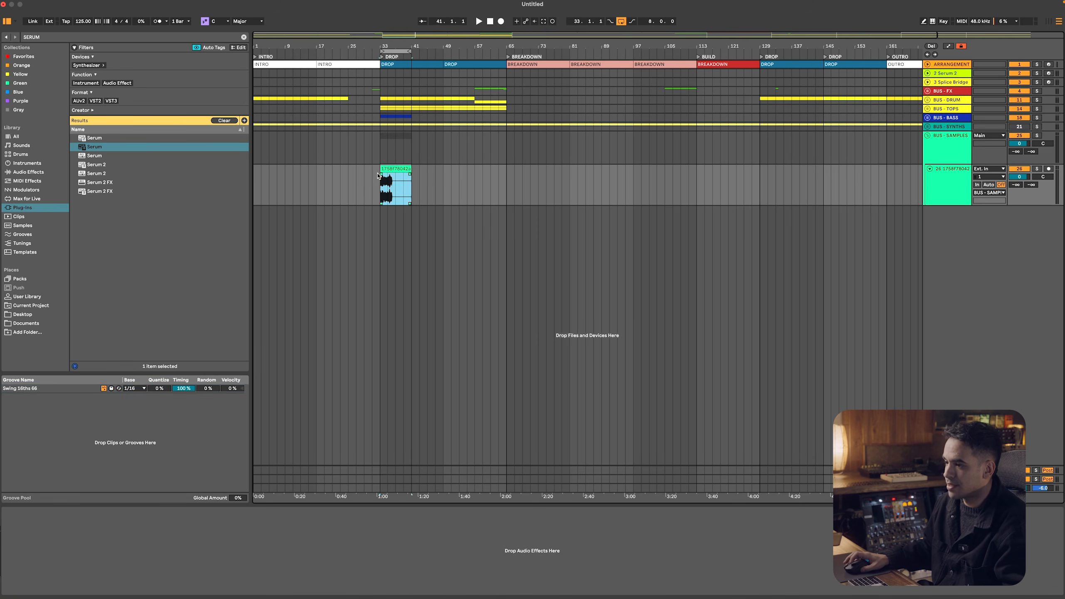
Copy the kick-sidechained Compressor from BUS - BASS onto BUS - SAMPLES and play the loop
left_click(940, 119)
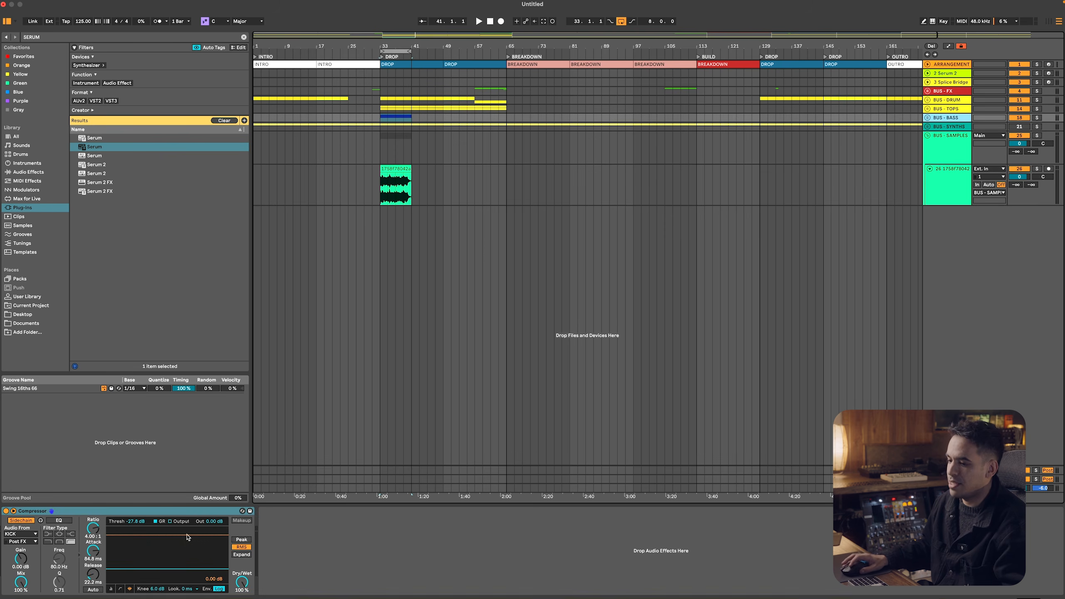
left_click(170, 510)
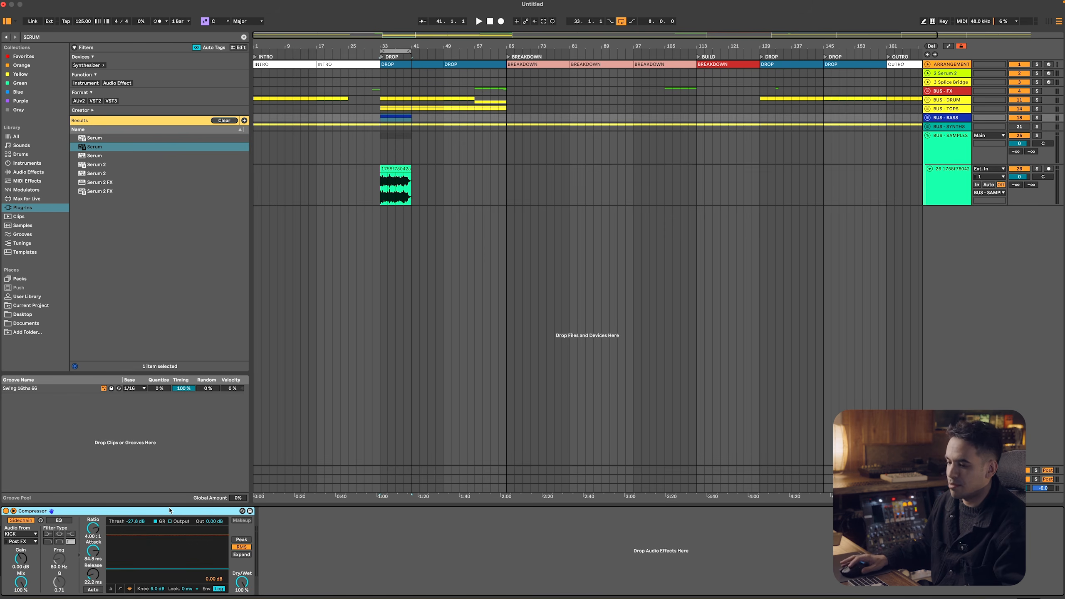
left_click(940, 148)
left_click(585, 548)
key("super+v")
key("space")
left_click(946, 188)
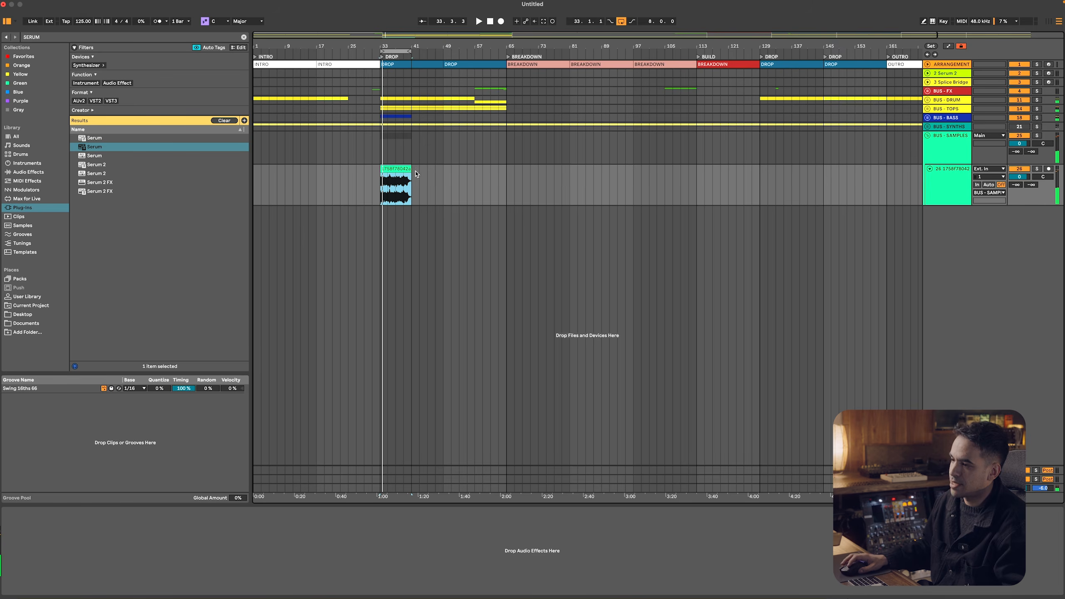
Set the arpeggio clip's BPM to 124 and lower its track volume to about -11.6 dB during playback
double_click(397, 168)
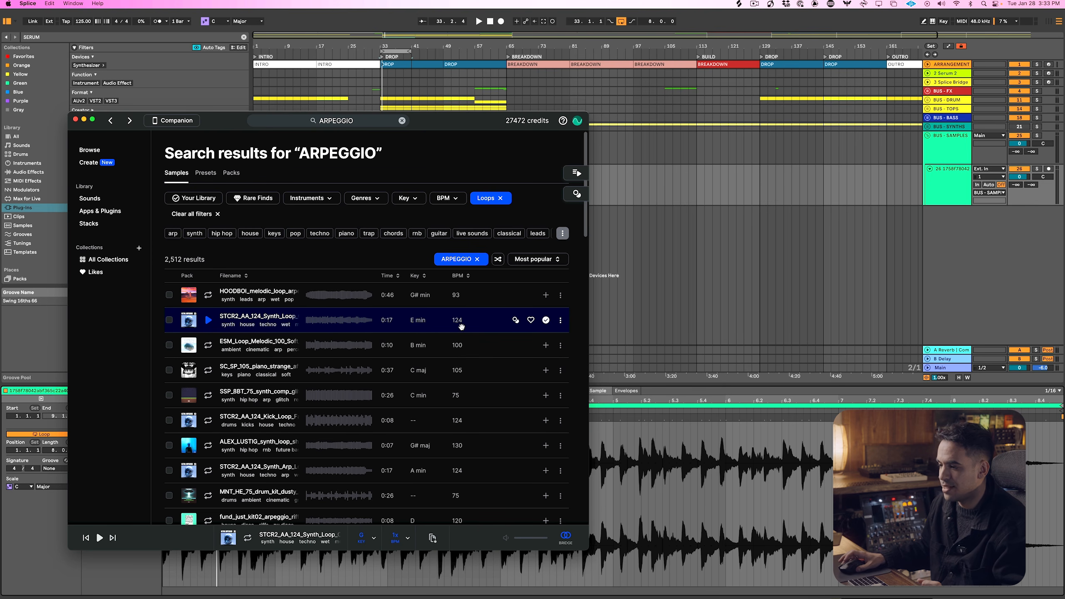
left_click(675, 393)
left_click(96, 455)
type("125")
key("Return")
key("space")
left_click_drag(1022, 176, 1022, 189)
key("space")
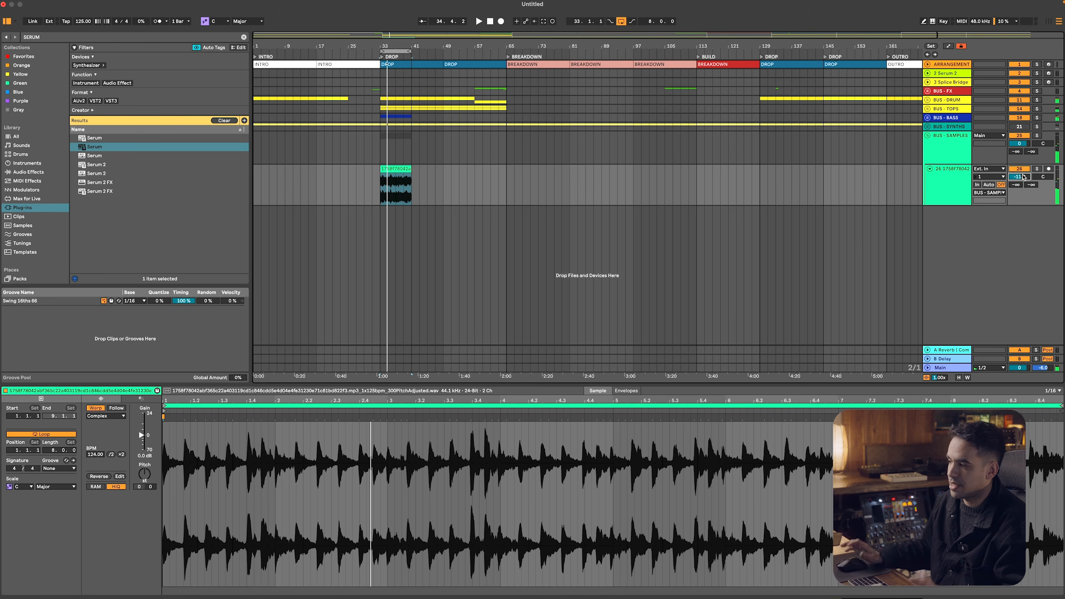
Rename the arpeggio track and its clip to ARP and add a Delay audio effect to the track
left_click(960, 182)
key("super+r")
type("ARP")
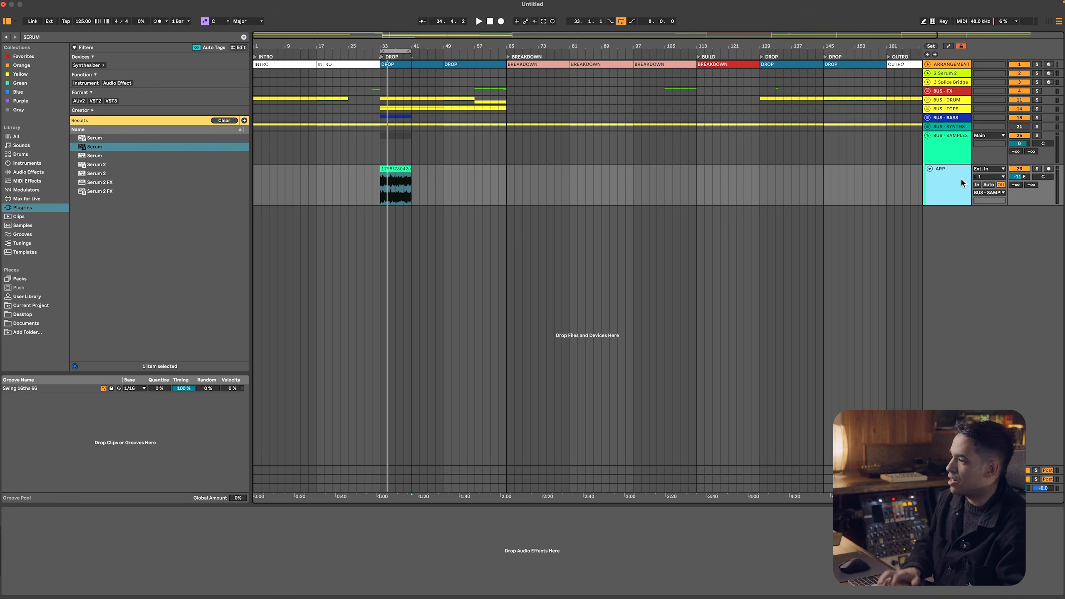
left_click(29, 171)
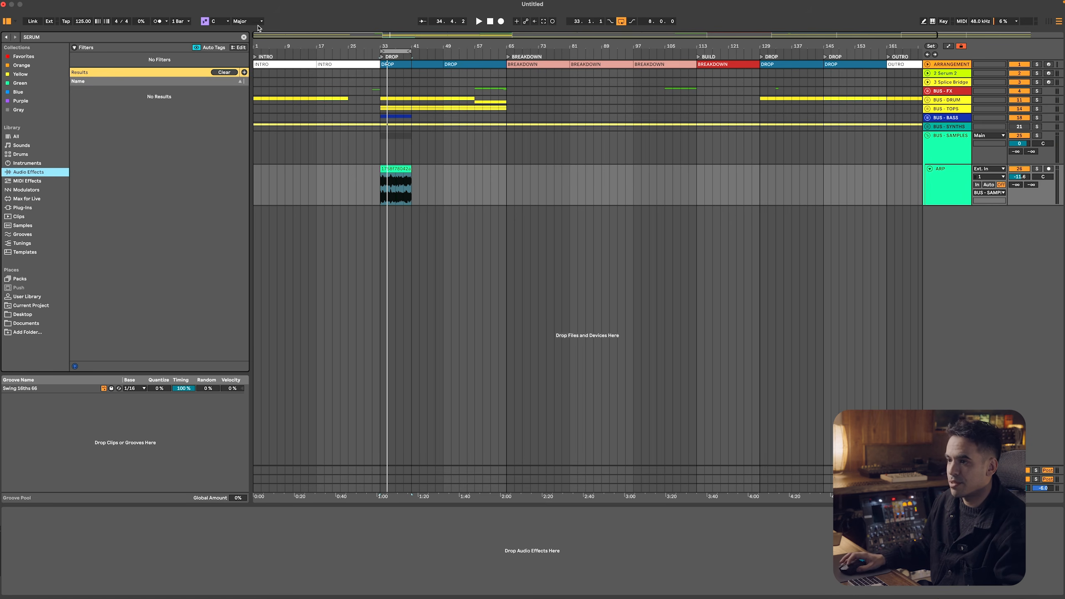
left_click(243, 37)
left_click(396, 168)
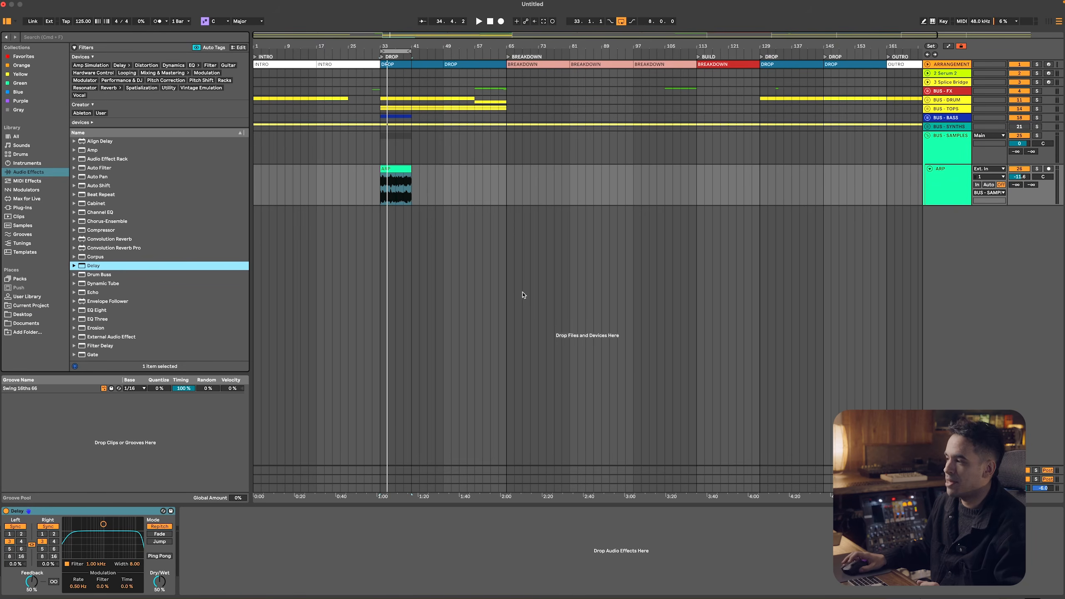
Set the ARP Delay to ping-pong with filter 636 Hz, width 5.42 and dry/wet 44%, and lower the track volume to about -13.4 dB
left_click(159, 555)
left_click_drag(103, 524, 110, 533)
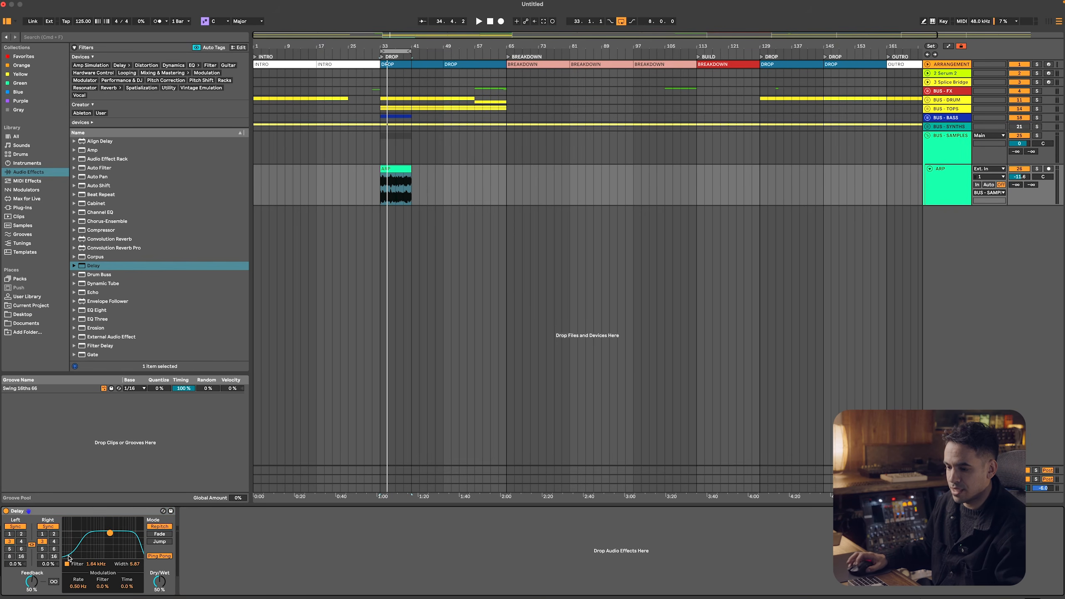
key("space")
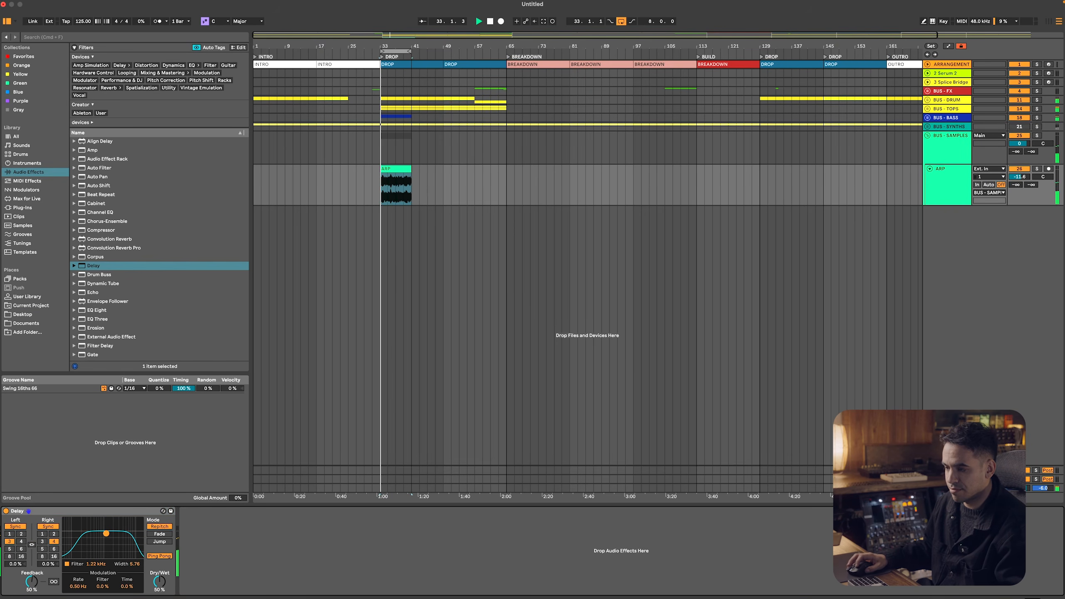
left_click_drag(109, 532, 97, 534)
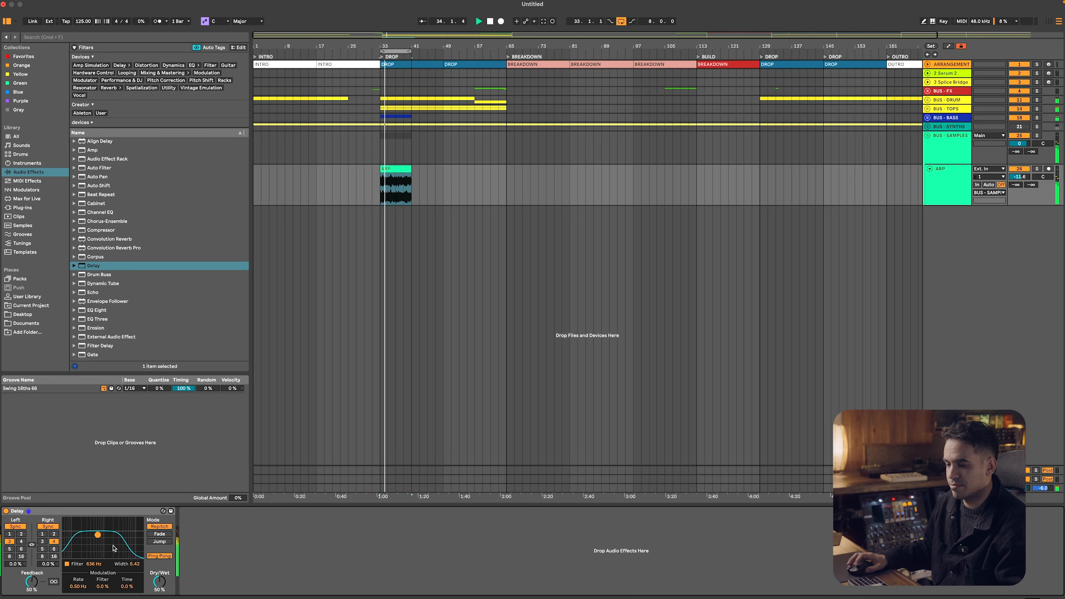
left_click_drag(159, 582, 159, 586)
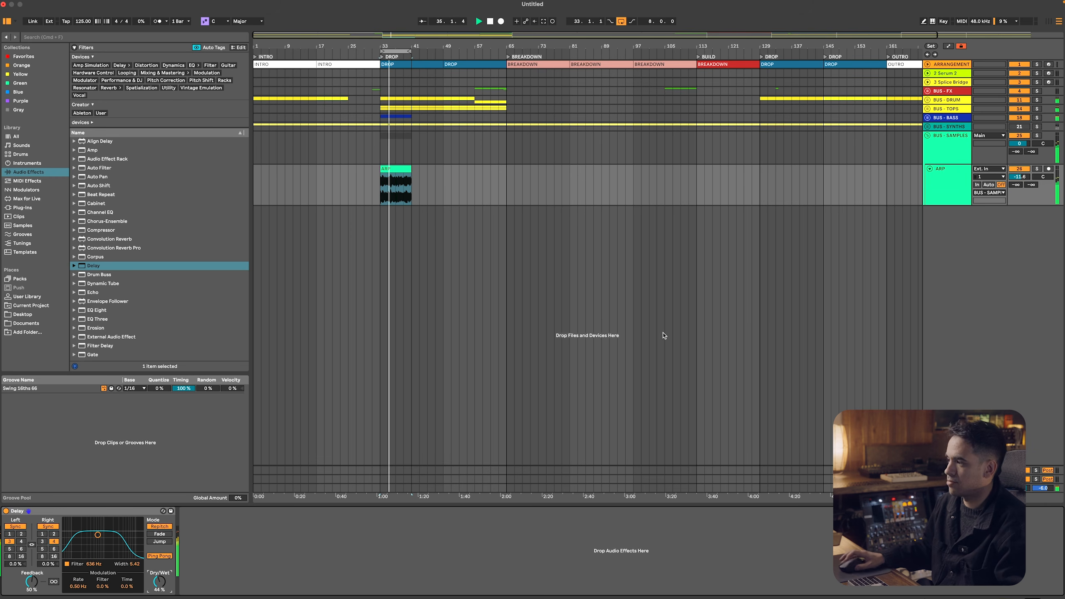
left_click_drag(1019, 177, 1019, 183)
key("Up")
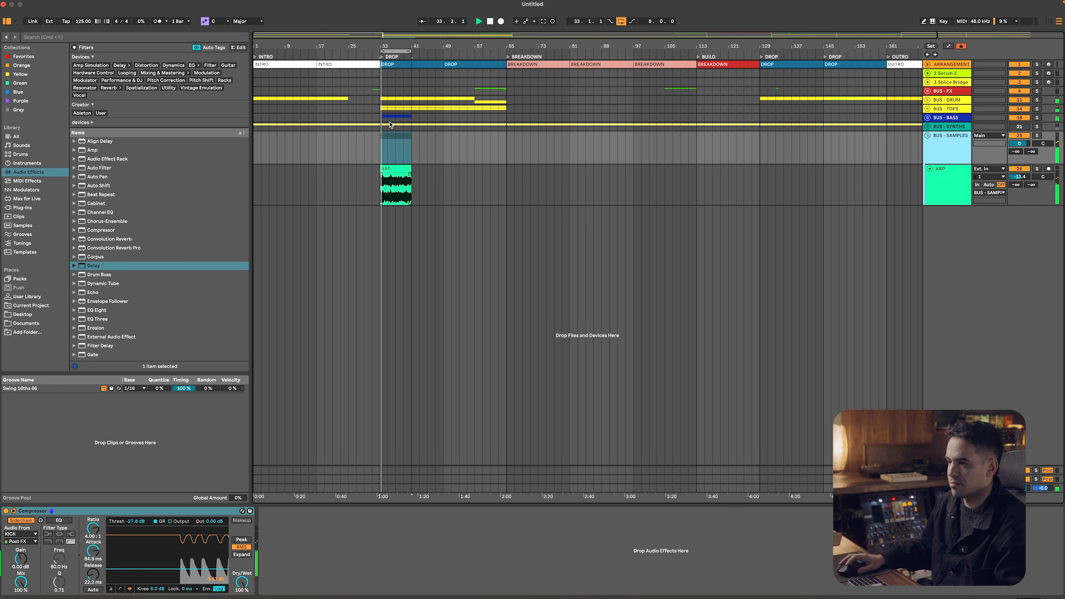
Duplicate the first bar of the ARP clip repeatedly to replace the loop from bar 33 to 41, and play the result
key("z")
left_click(388, 202)
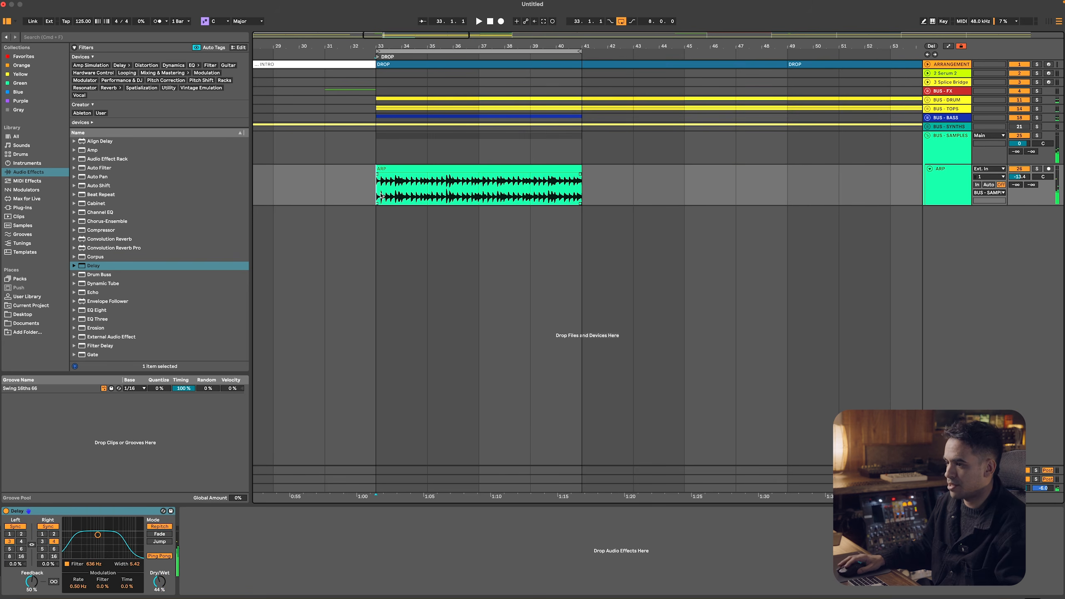
right_click(384, 232)
left_click(398, 411)
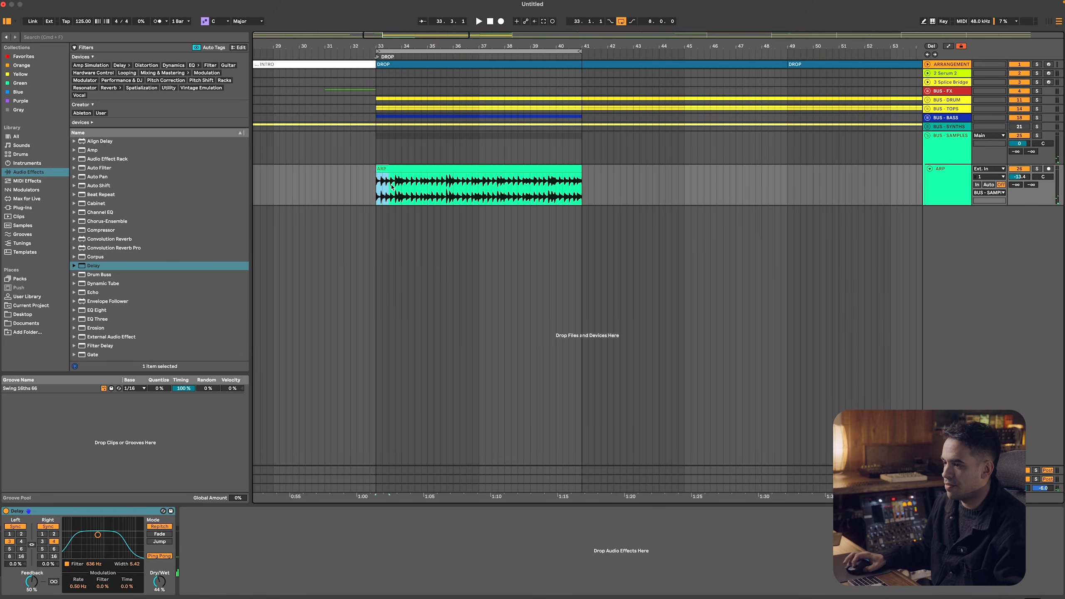
key("super+d")
key("super+d")
key("super+d")
key("super+d")
key("super+d")
key("super+d")
left_click(394, 166)
key("space")
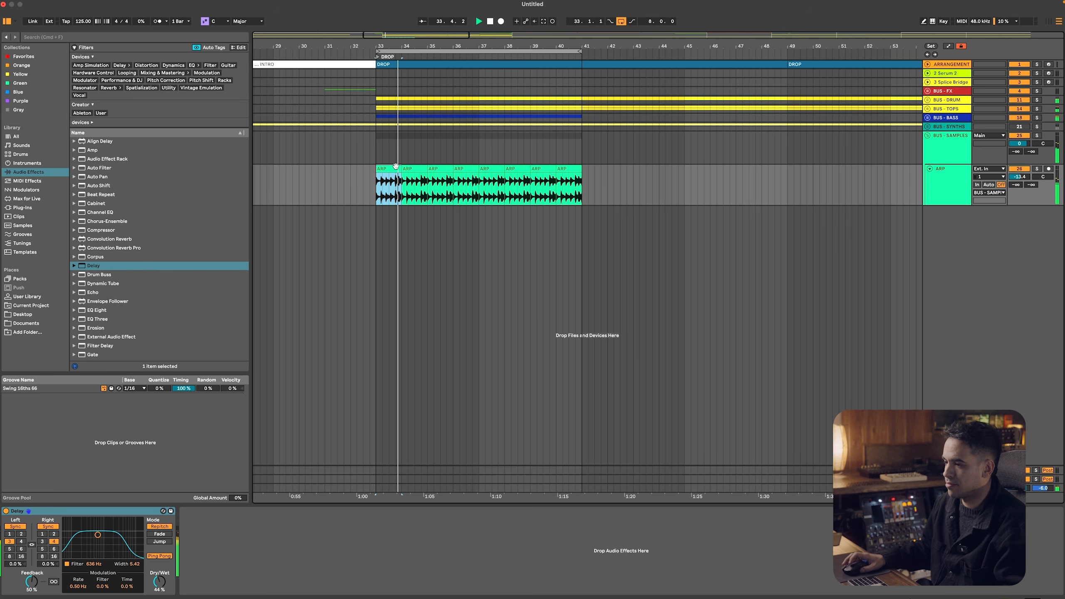
Unfold the BUS - SYNTHS group and assign its track color to its grouped tracks and clips
left_click_drag(455, 49, 455, 47)
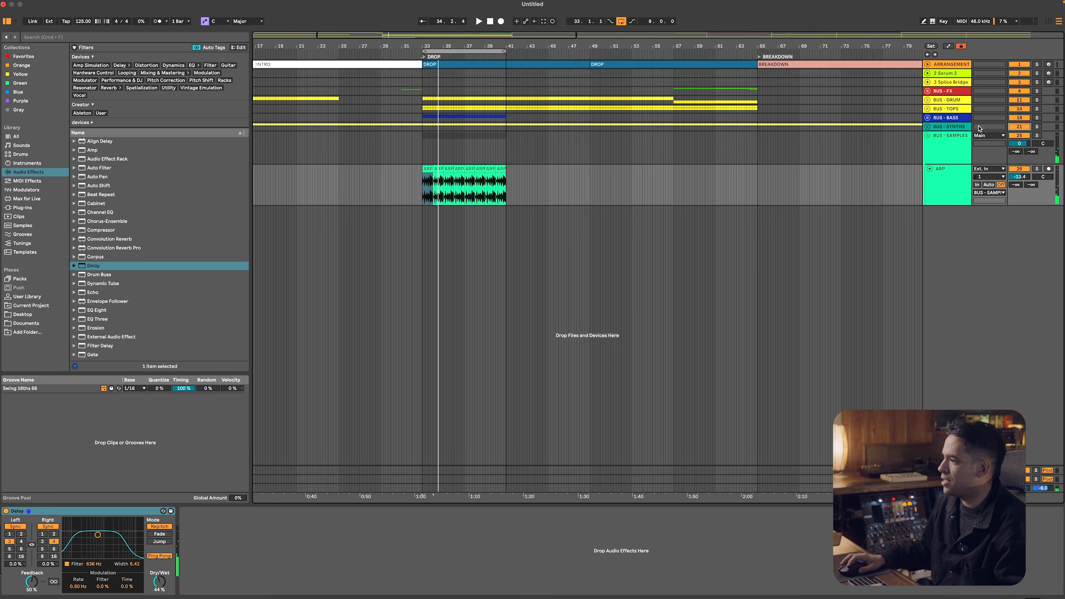
left_click(964, 127)
left_click(926, 126)
right_click(967, 223)
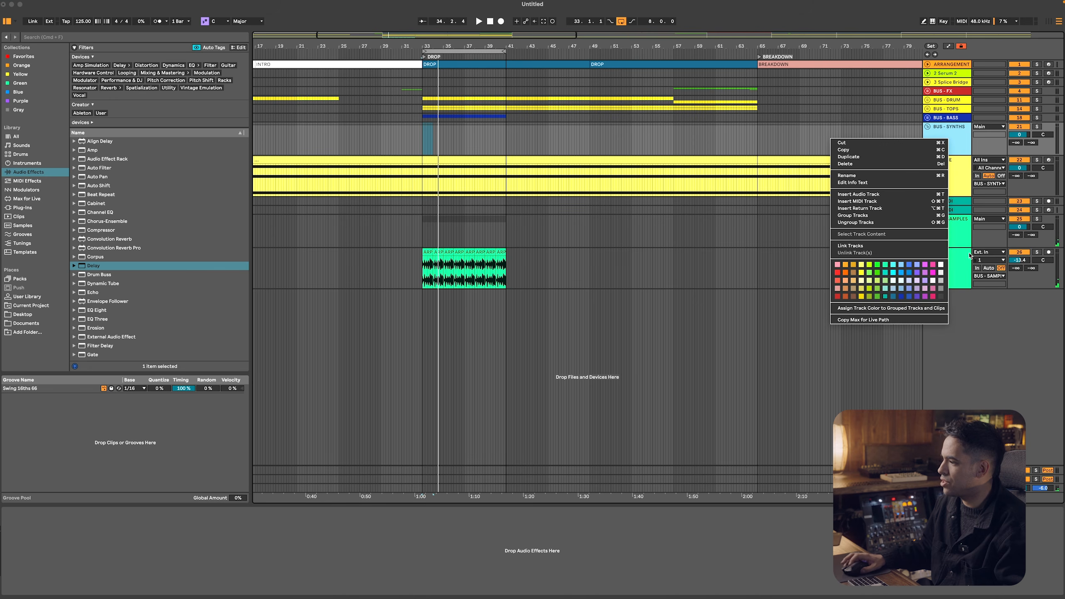
left_click(935, 314)
right_click(945, 150)
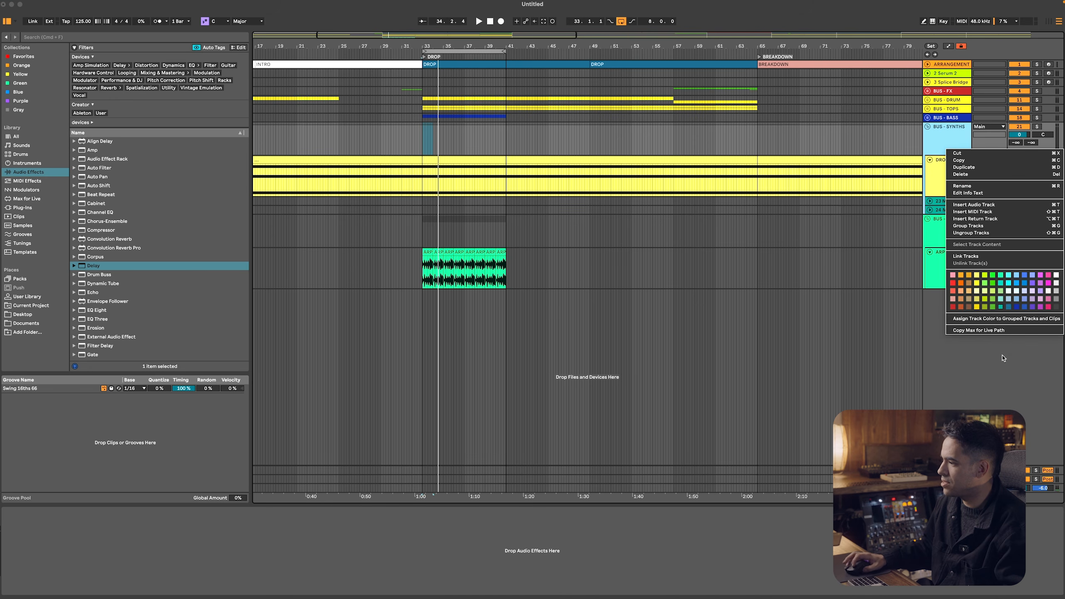
left_click(976, 335)
Open the DRONE clip's notes and move the middle note of the chord up to F4
key("minus")
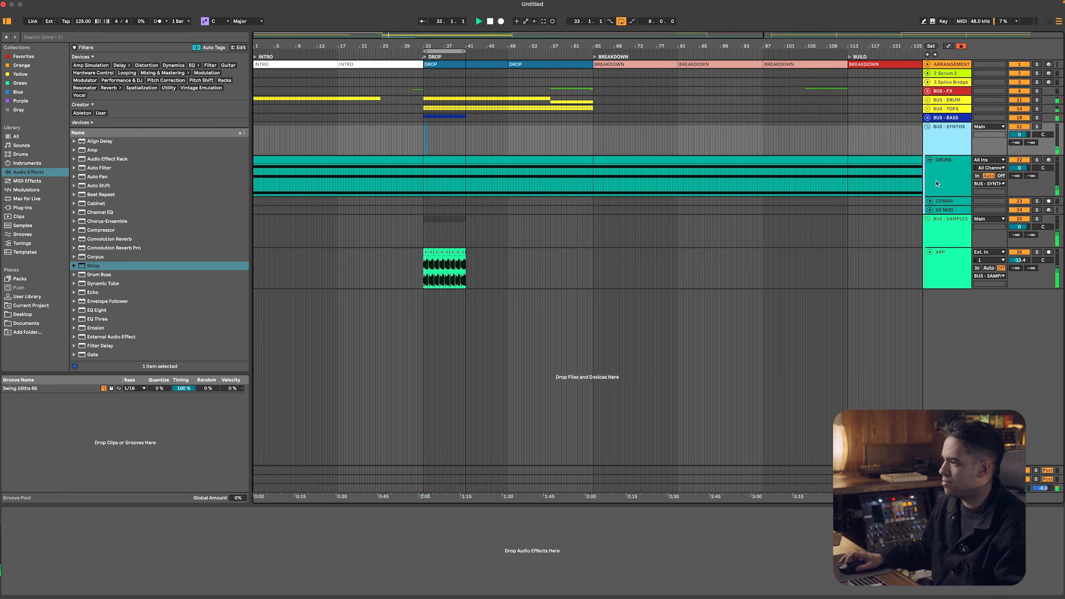
double_click(544, 191)
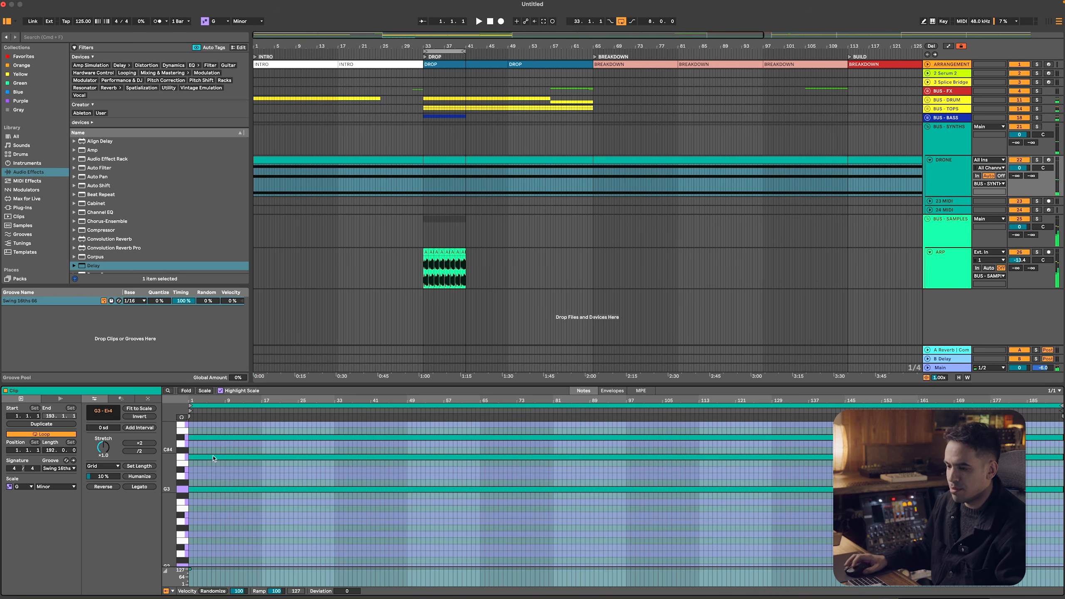
left_click(183, 458)
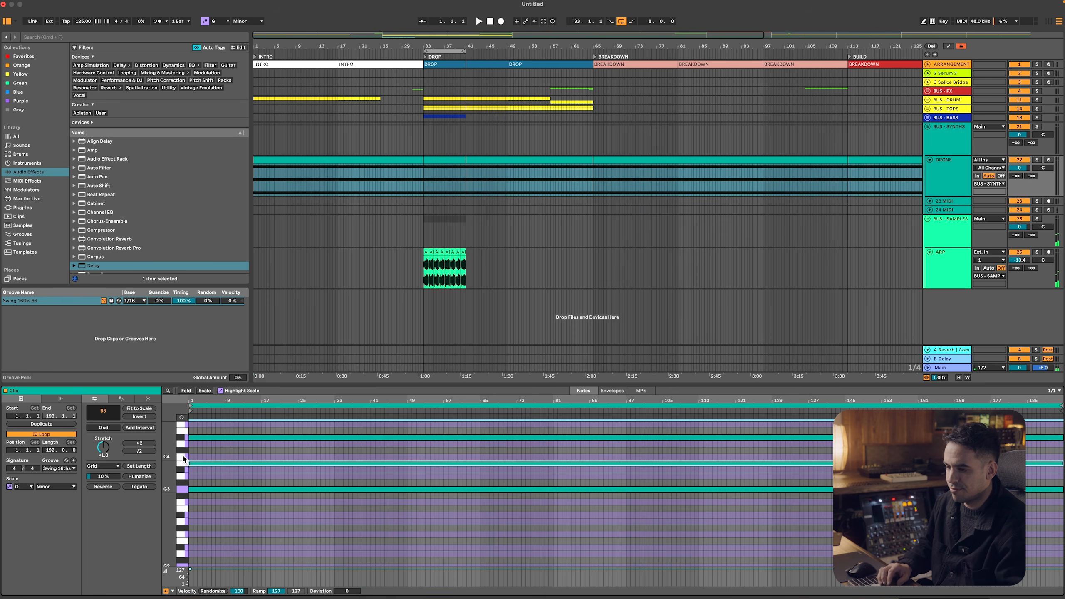
key("Up")
key("Up")
key("Up")
key("space")
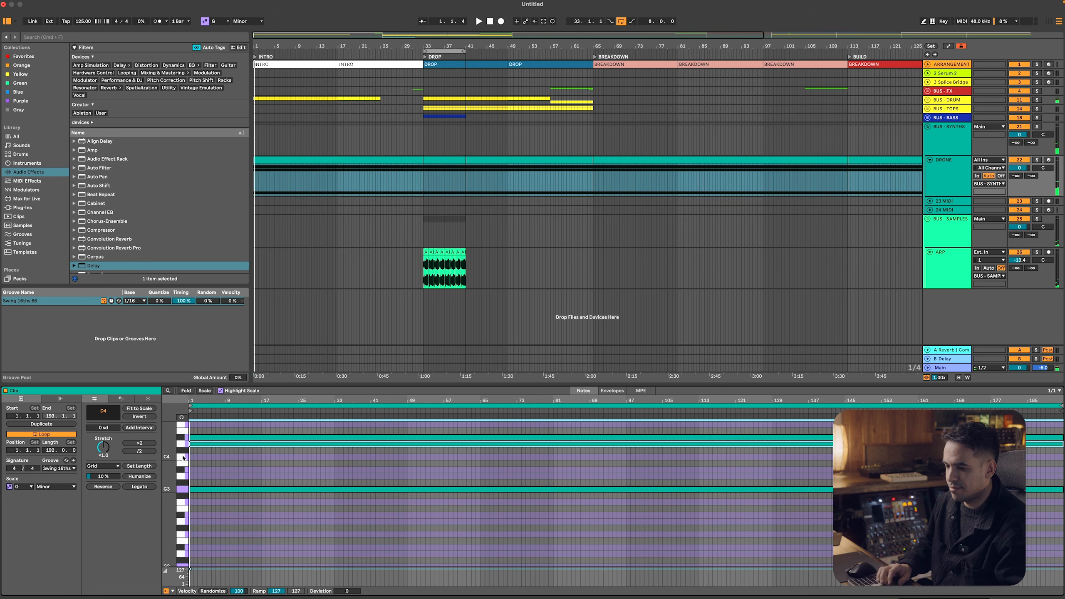
key("Up")
key("Up")
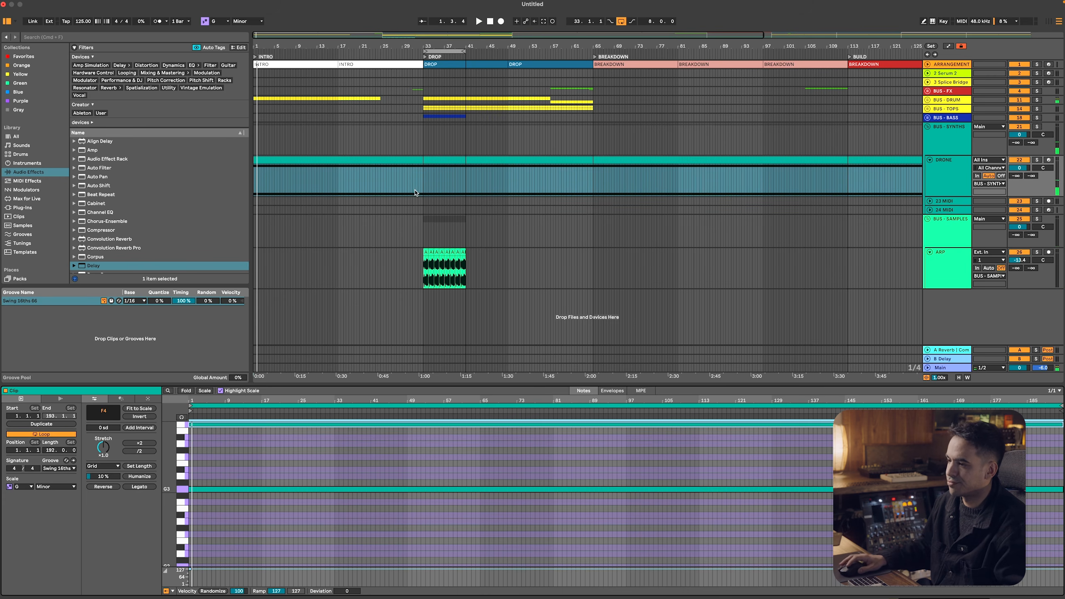
Play from the drop at bar 33 and lower the ARP track volume to about -15.7 dB
left_click(424, 181)
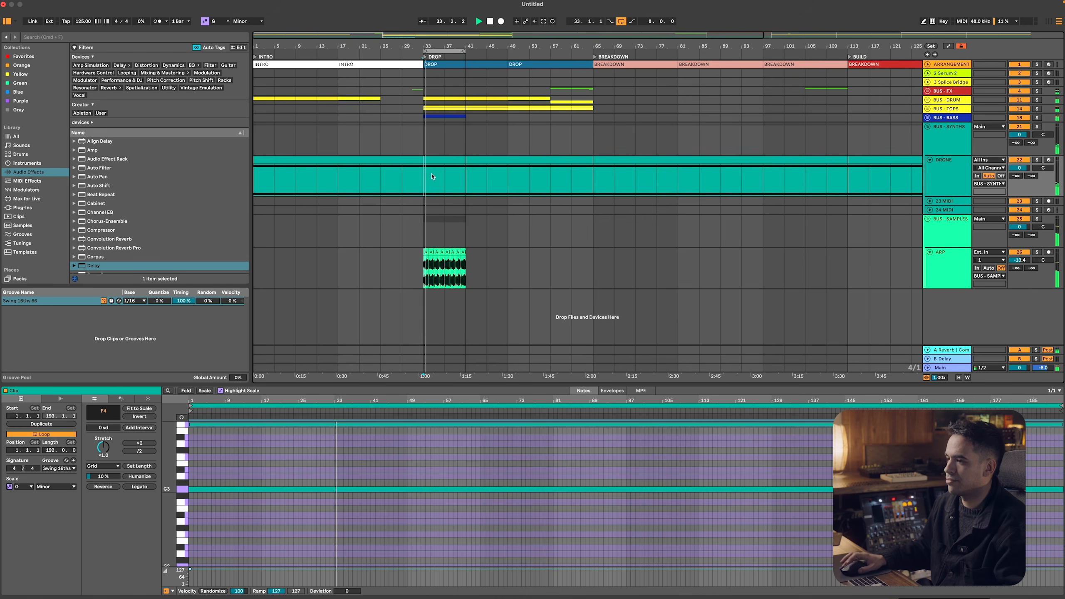
left_click(1022, 261)
left_click_drag(1022, 260, 1022, 266)
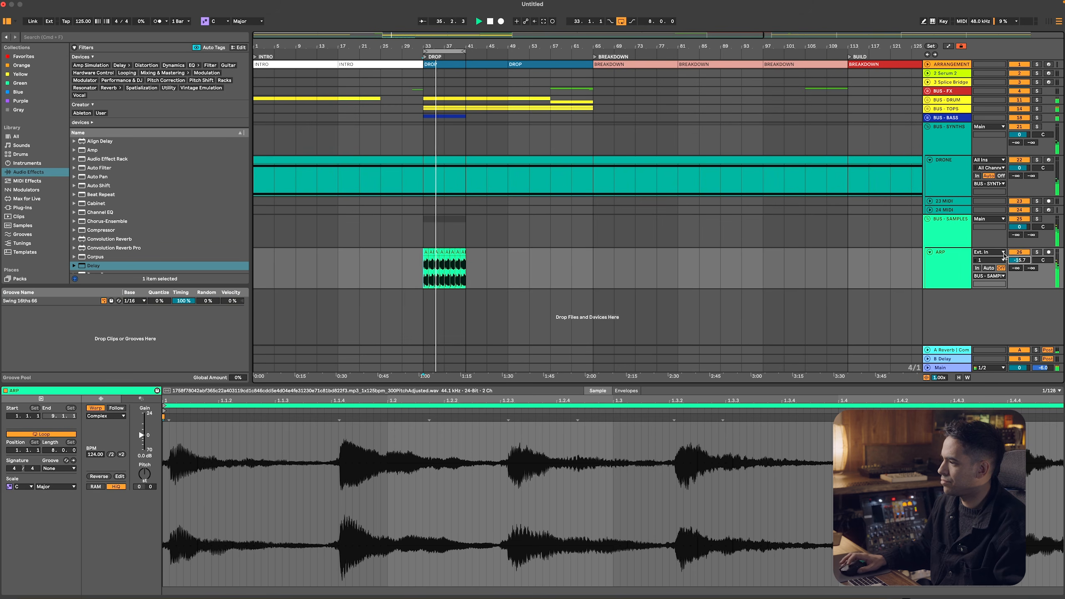
Unfold the BUS - BASS group and duplicate the BASS clip three times to fill the drop up to bar 65
left_click(947, 178)
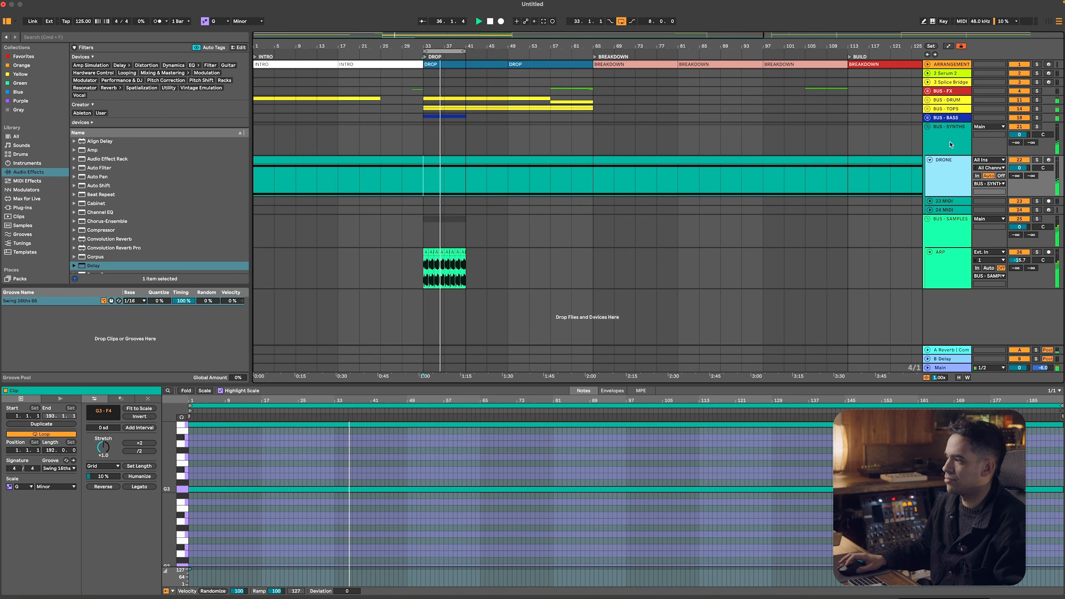
left_click(927, 117)
left_click(447, 150)
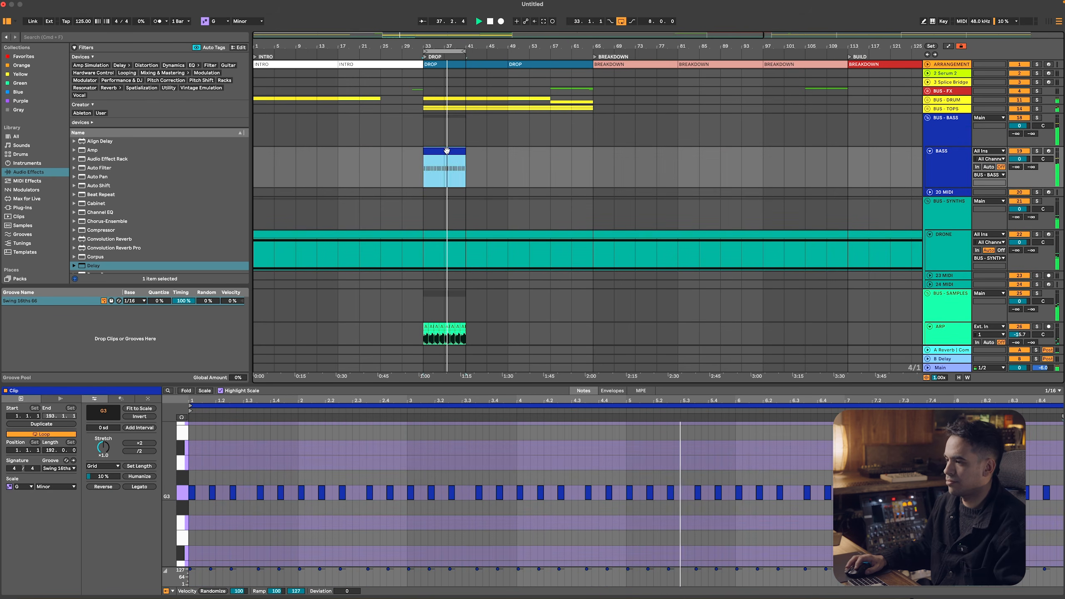
key("super+d")
key("super+d")
key("super+d")
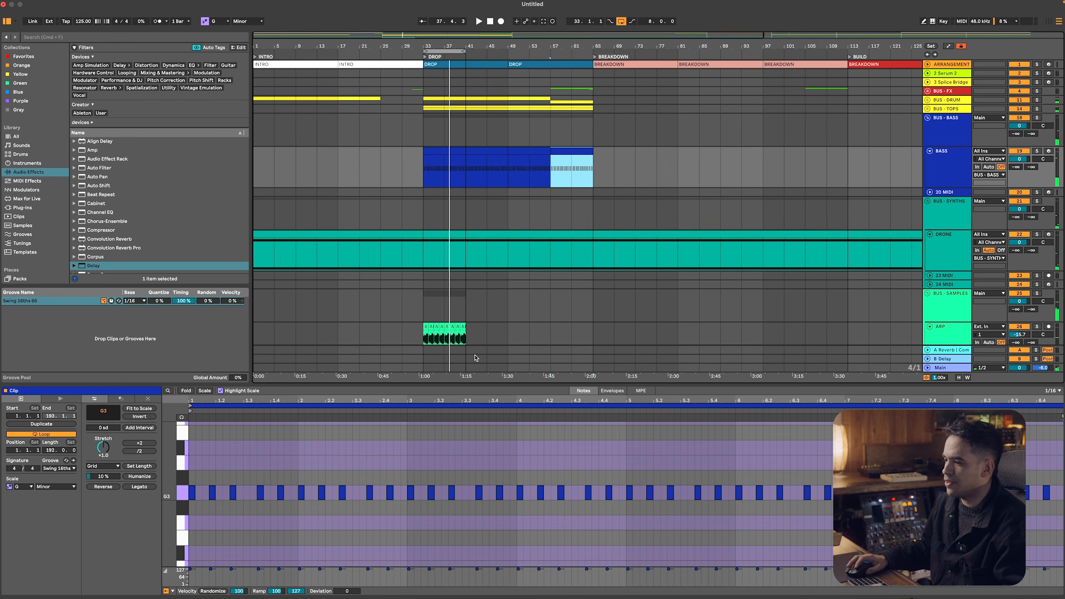
Duplicate the whole set of ARP clips three times to extend them to bar 65, and hide the clip view
left_click(444, 334)
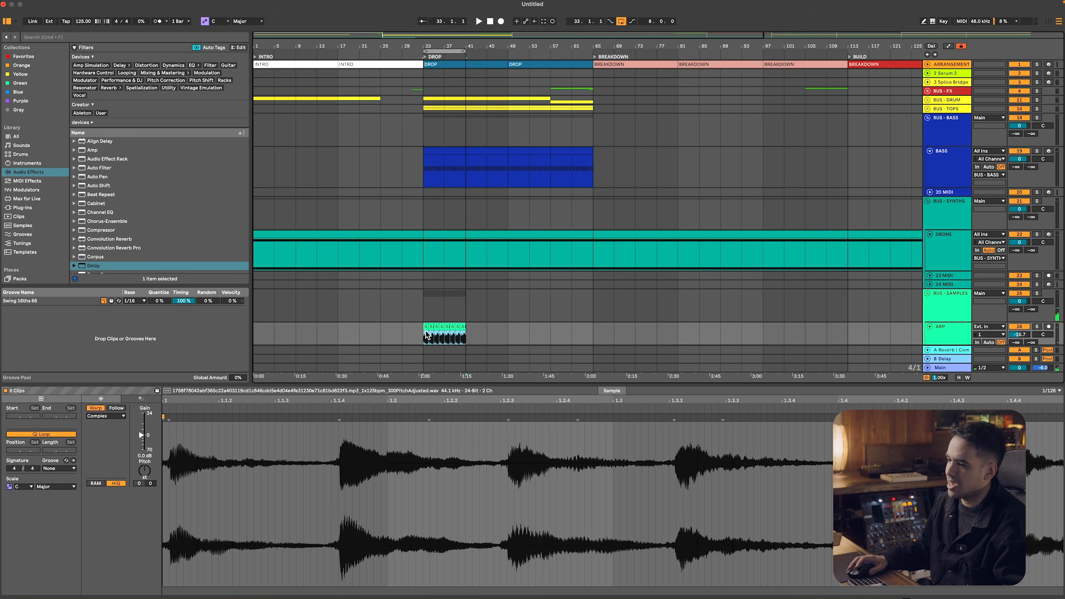
key("super+d")
key("super+d")
key("super+d")
key("super+alt+l")
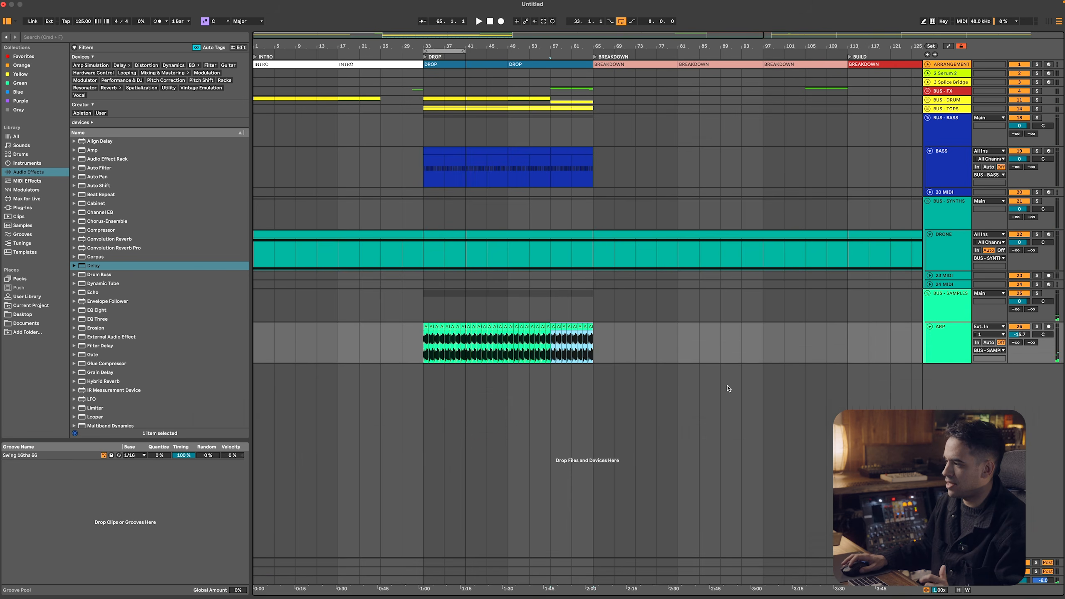
Collapse the DRONE, ARP and BASS tracks to their minimum height
left_click(928, 234)
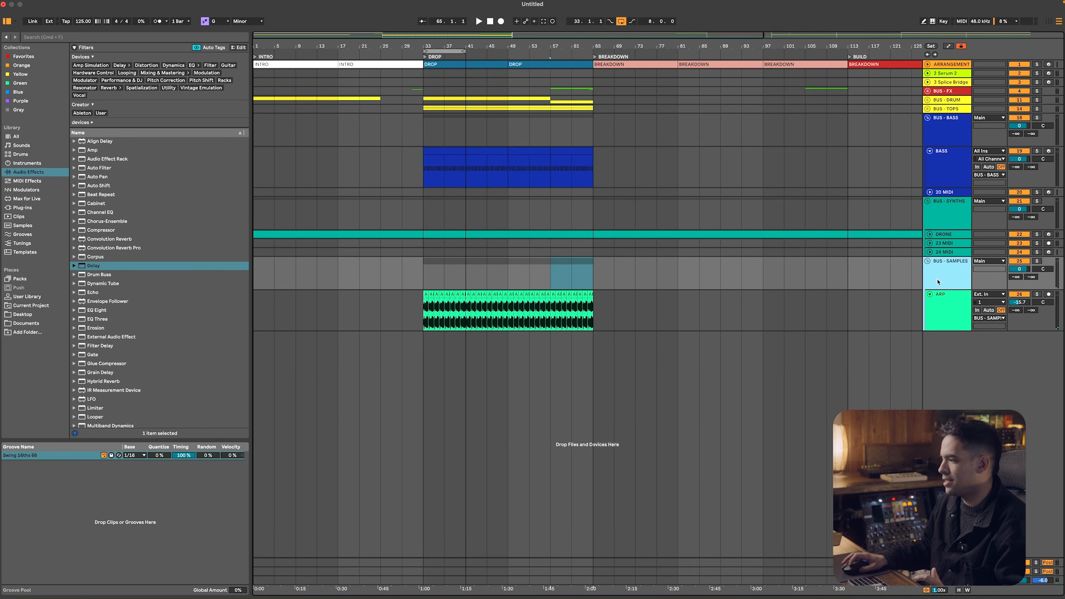
left_click(928, 296)
left_click(952, 166)
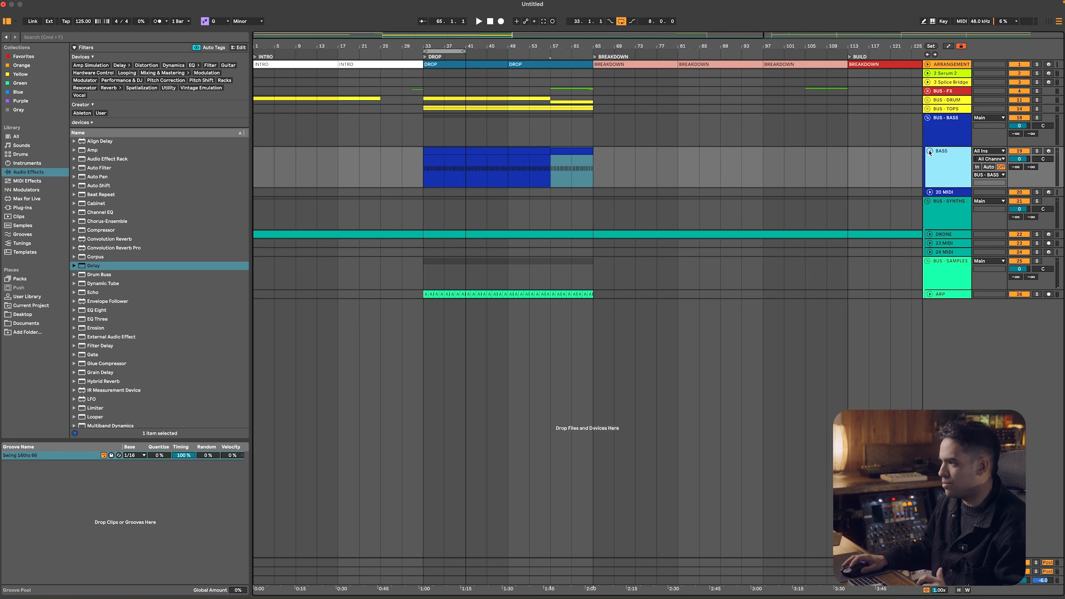
left_click(929, 151)
Group the Serum 2 and Splice Bridge tracks as SPLICE BUS, and delete the Serum 2 track inside it
left_click(945, 89)
left_click(944, 83)
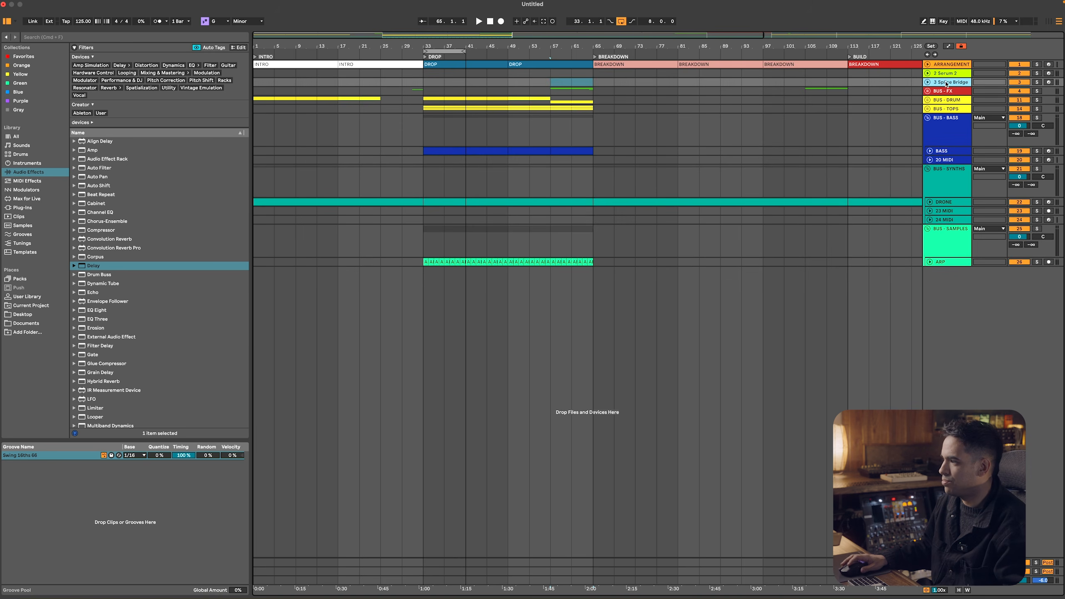
left_click(950, 77, "shift")
key("super+g")
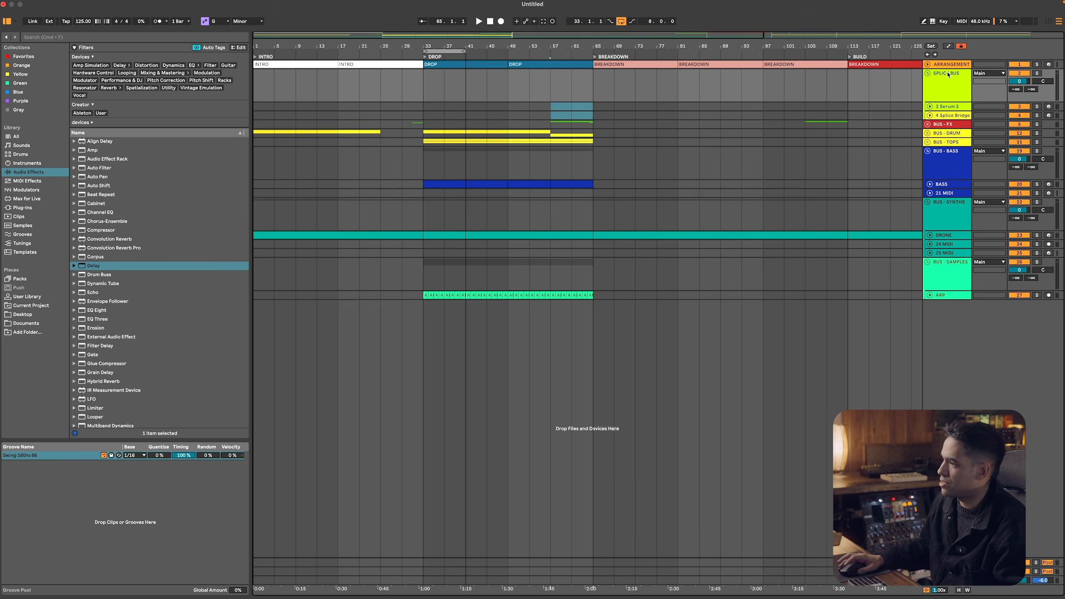
left_click(954, 107)
key("Delete")
Color the SPLICE BUS group red, assign that color to its grouped tracks and clips, and fold the group
right_click(949, 85)
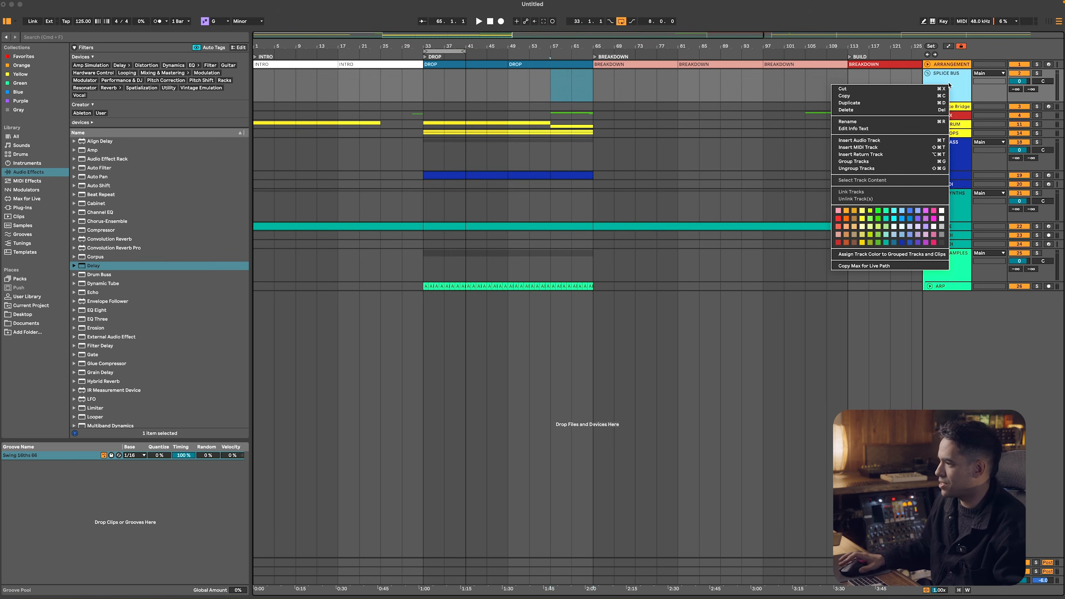
left_click(837, 218)
right_click(936, 76)
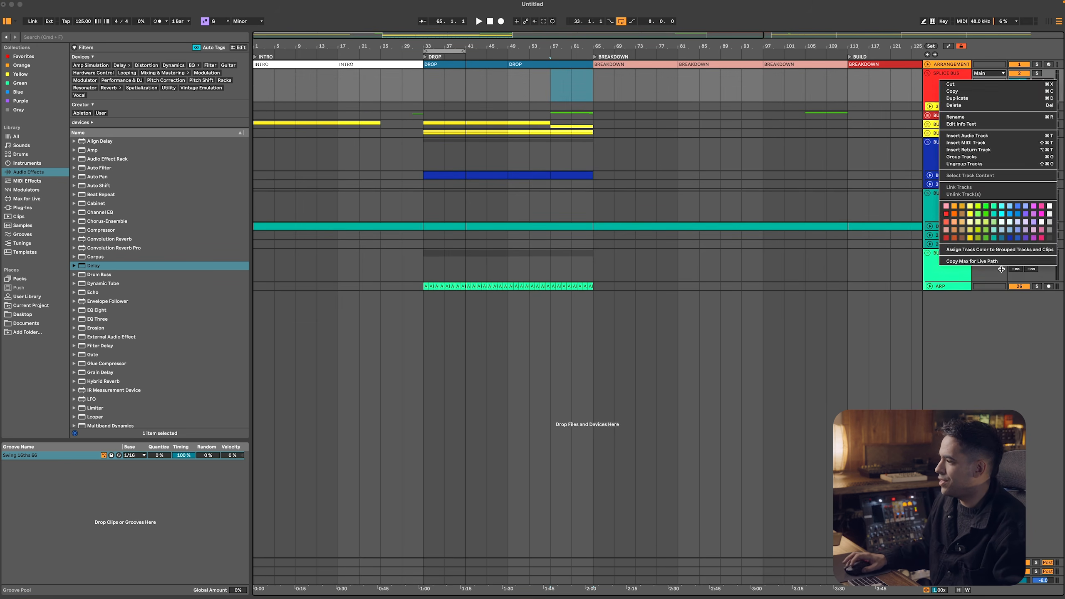
left_click(976, 248)
left_click(928, 75)
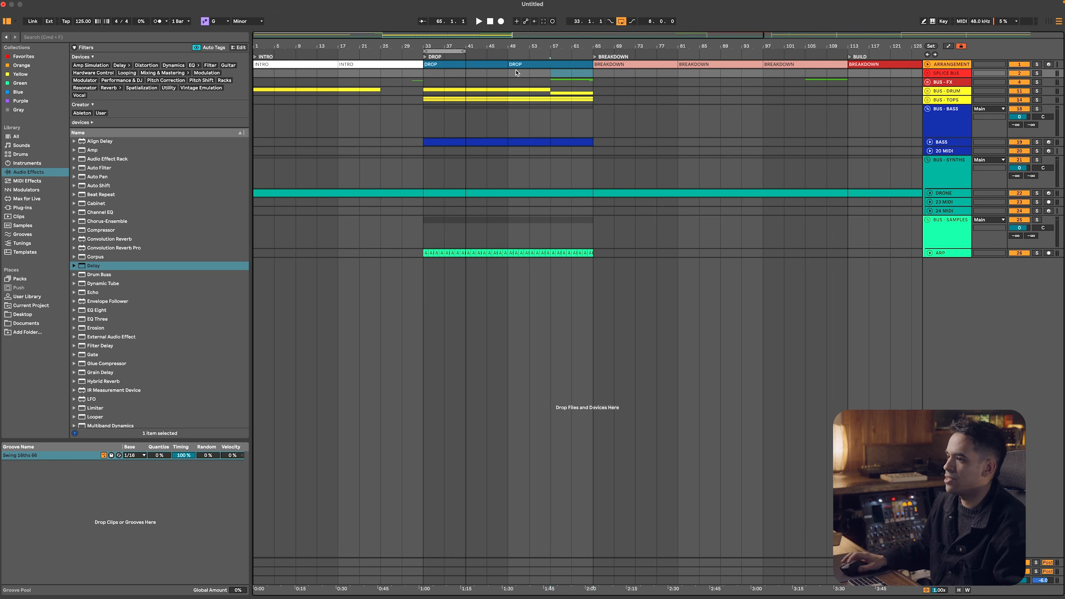
Move the loop region to bars 41 to 49, and switch to Splice to search the loops for SHAKERS
left_click_drag(453, 53, 505, 55)
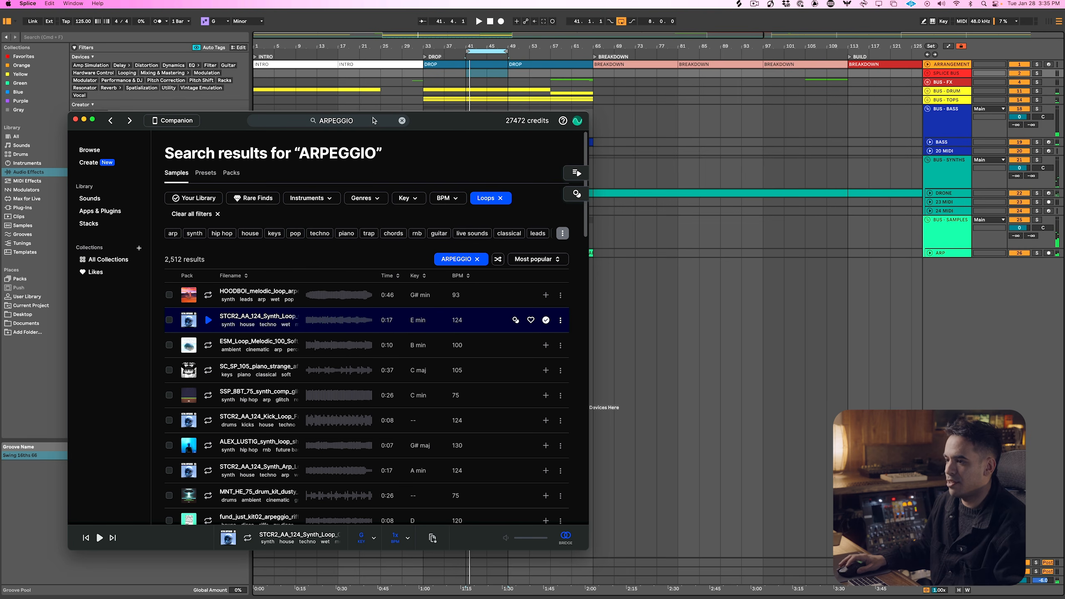
left_click(372, 121)
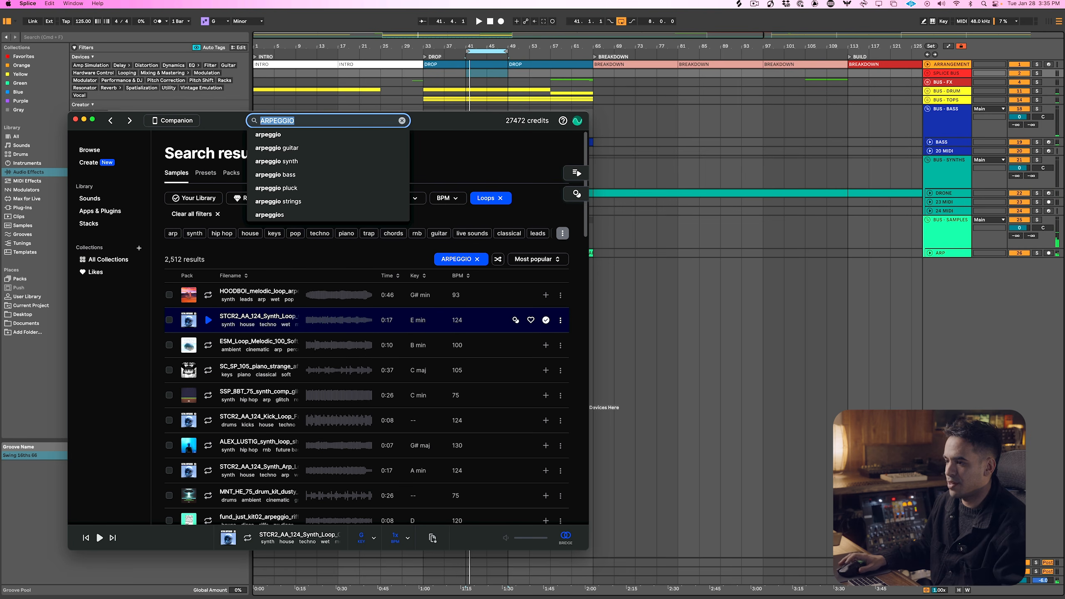
type("SHAKERS")
key("Return")
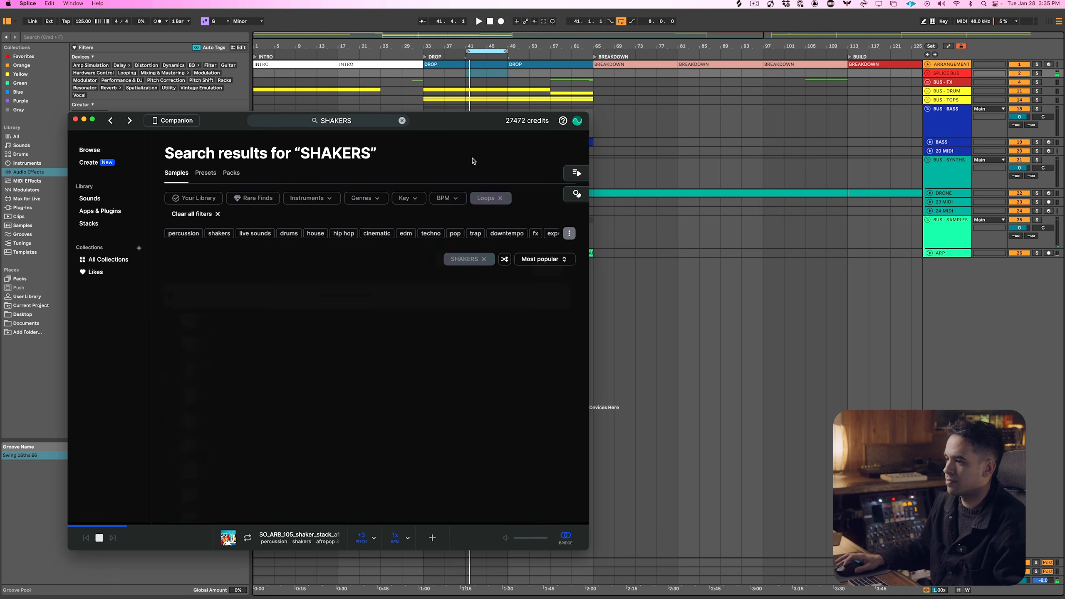
Start looped playback from bar 41 and audition the first shaker loops in Splice against the arrangement
left_click(480, 49)
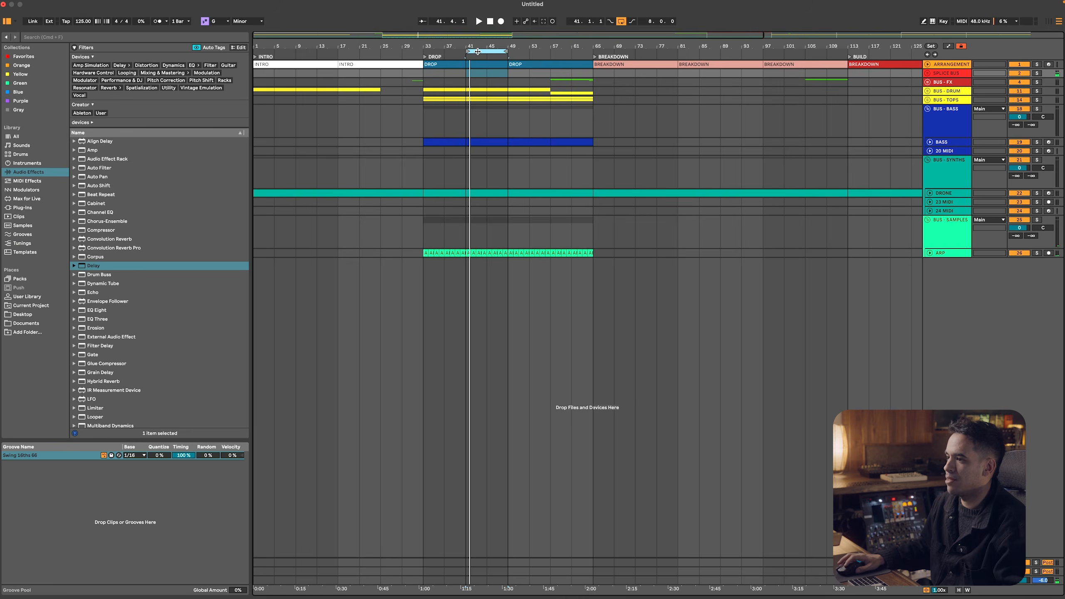
left_click(478, 51)
key("space")
key("super+Tab")
key("Down")
key("Down")
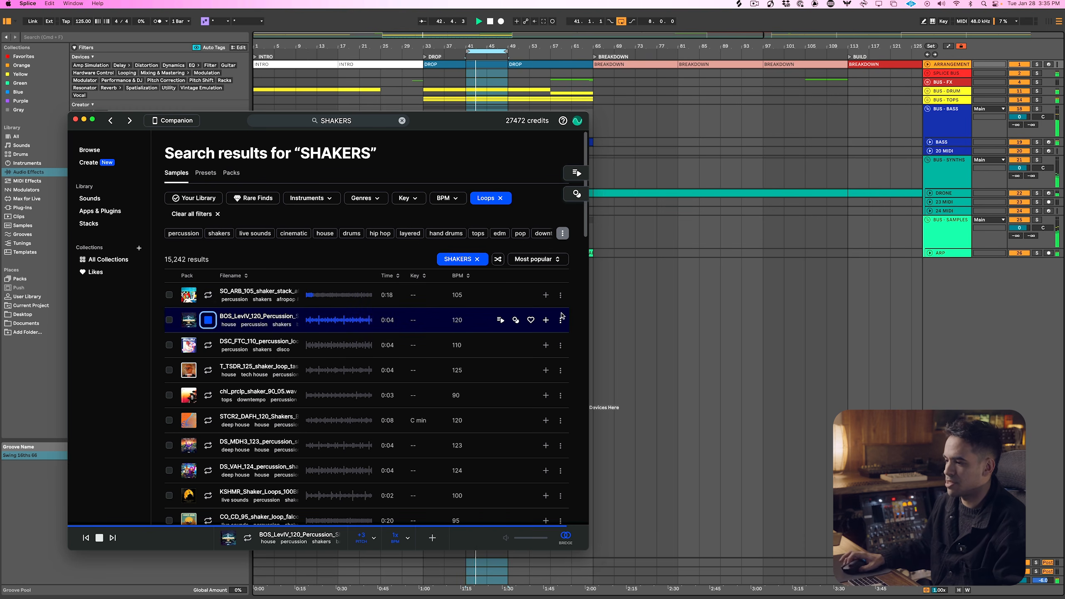
Unfold BUS - TOPS and place the BOS_LevIV_120 percussion shaker loop from Splice on track 17, covering bars 41 to 65
left_click(927, 100)
left_click(927, 100)
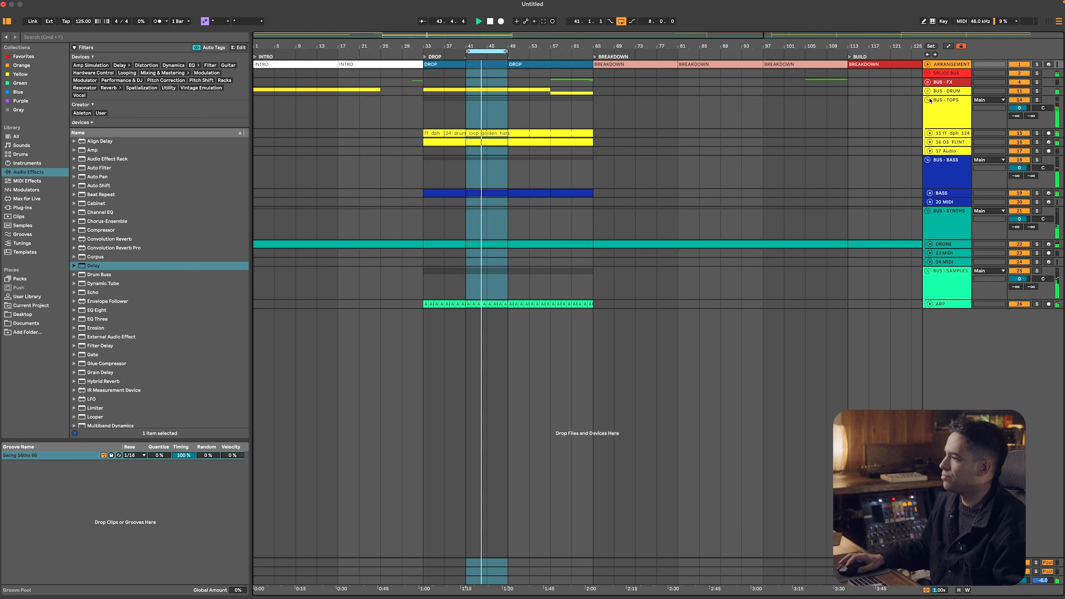
left_click(945, 143)
left_click(945, 149)
key("super+Tab")
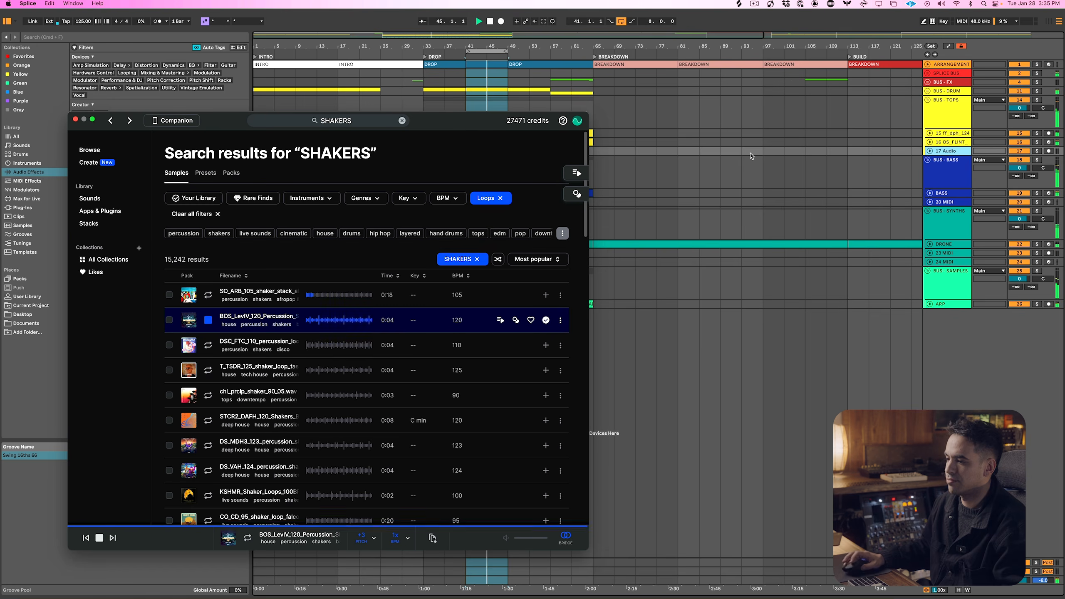
left_click_drag(401, 252, 670, 142)
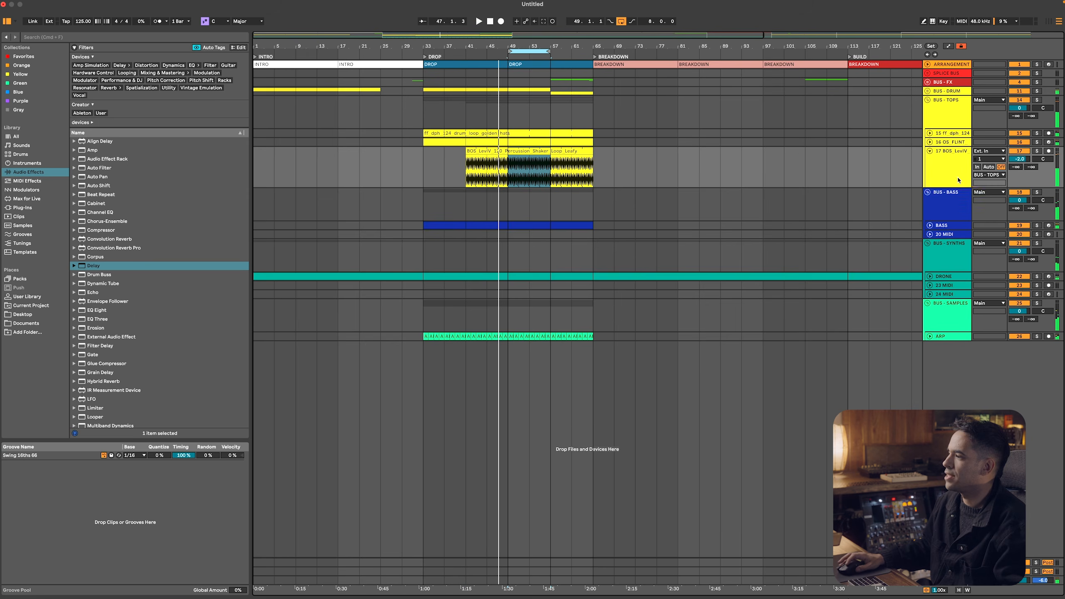
left_click(958, 178)
left_click(929, 151)
Unfold BUS - DRUM and insert a MIDI track named SNARE below the second KICK track
left_click(937, 117)
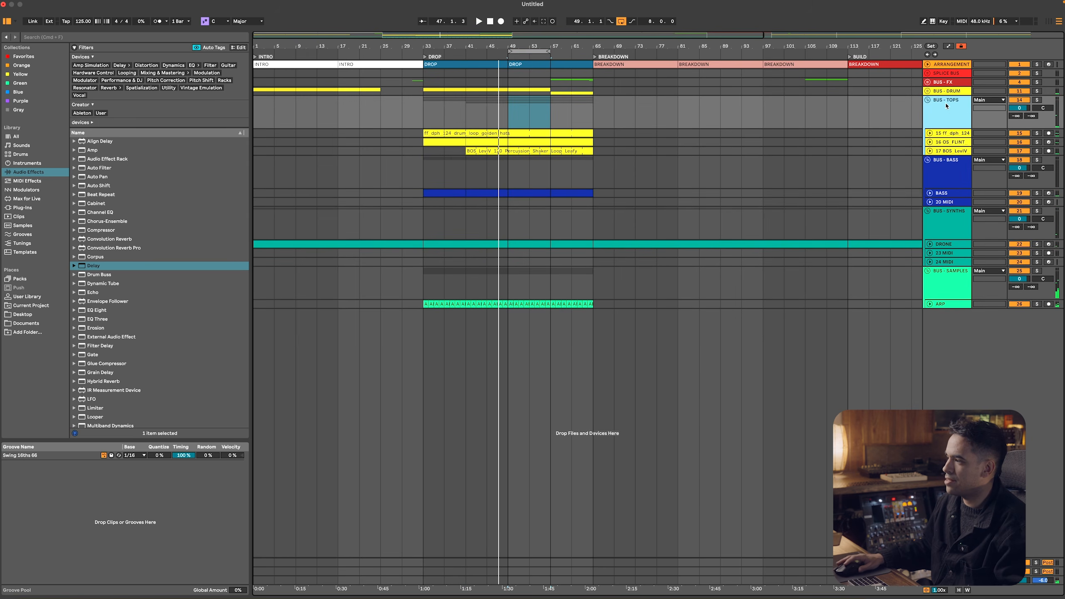
left_click(927, 91)
left_click(947, 133)
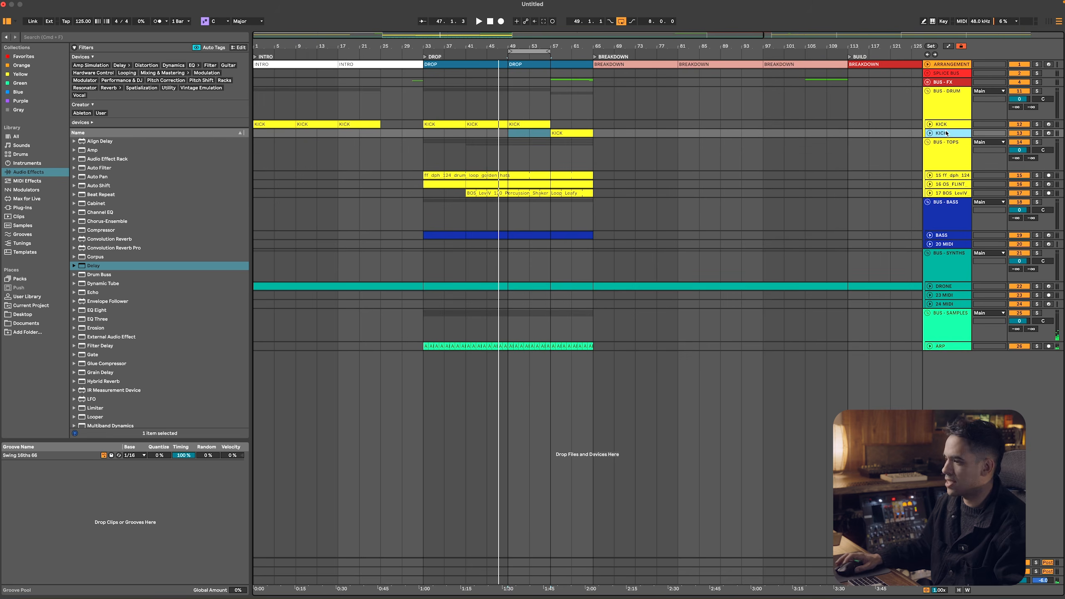
key("super+shift+t")
type("SNARE")
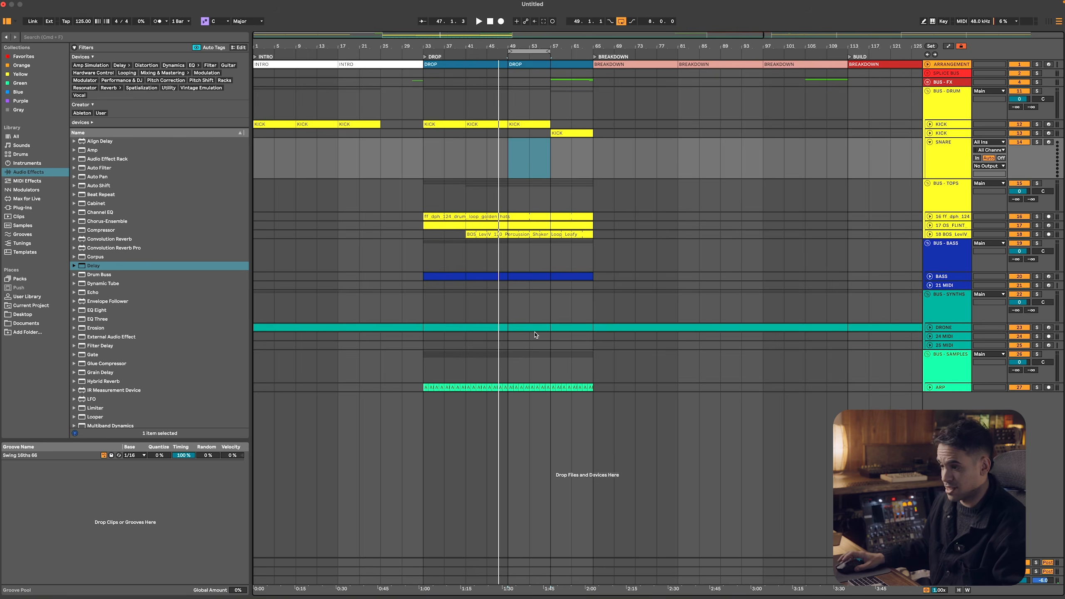
Switch to Splice, search the samples for SNARE and audition the first results
key("super+Tab")
left_click(236, 122)
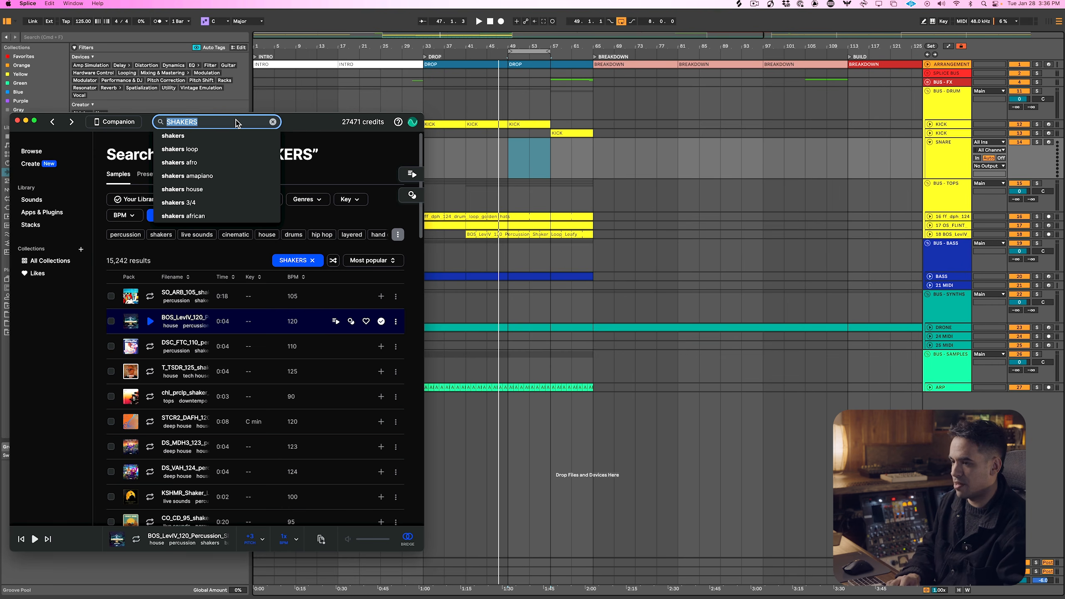
key("Return")
key("Down")
key("Down")
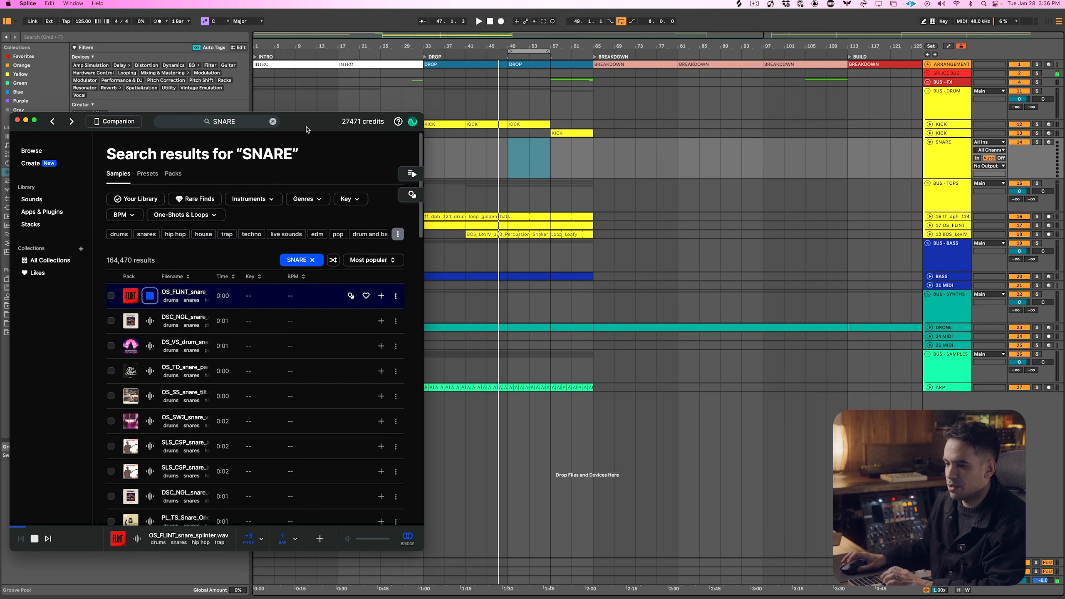
Audition further SNARE results and filter them by the techno genre
key("Down")
key("Down")
left_click(261, 200)
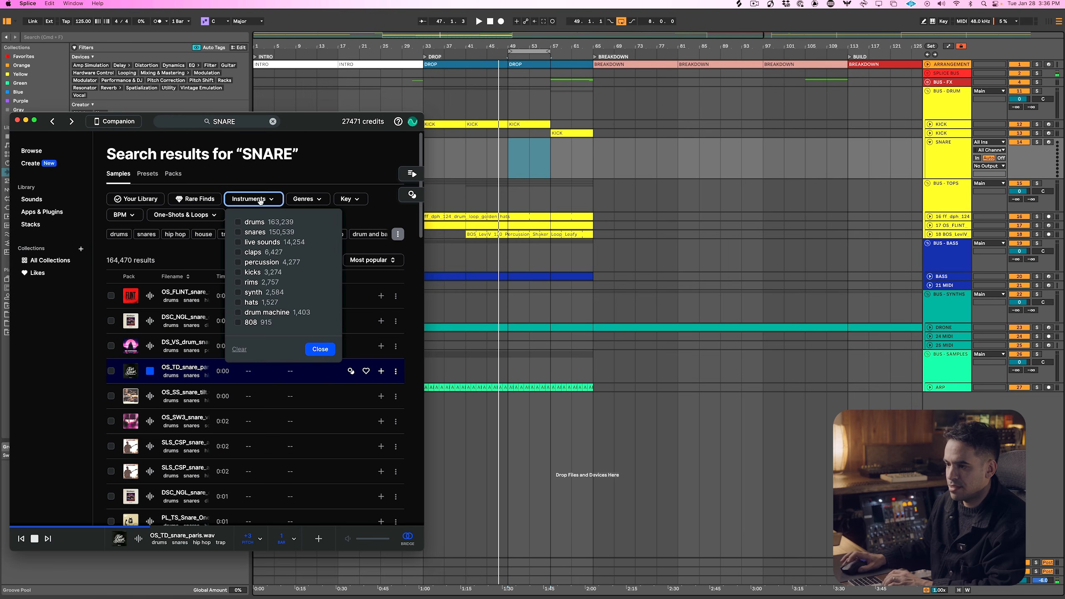
left_click(261, 200)
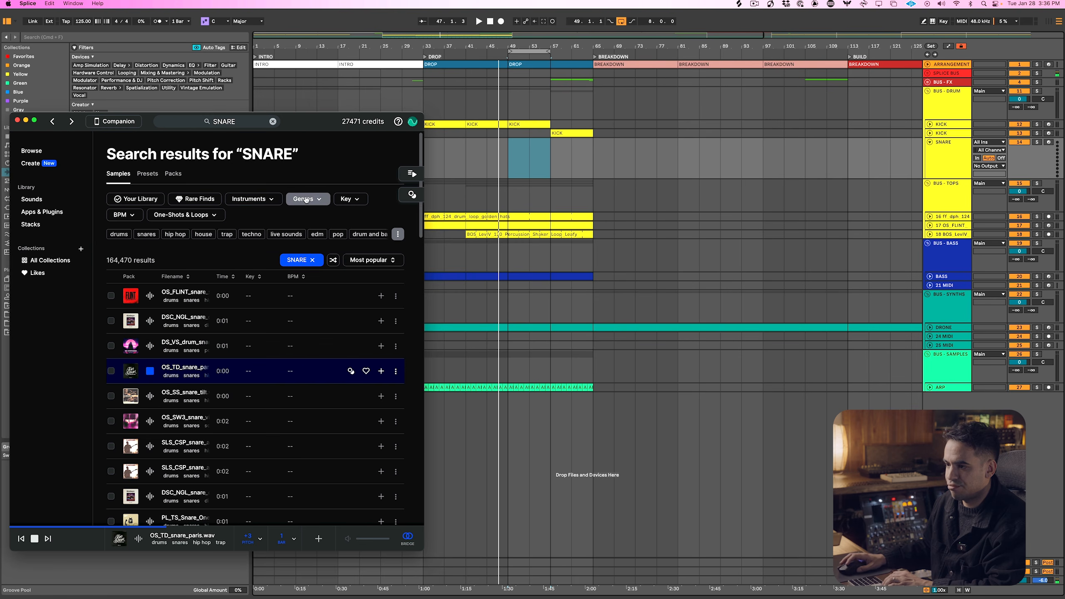
left_click(267, 200)
left_click(306, 200)
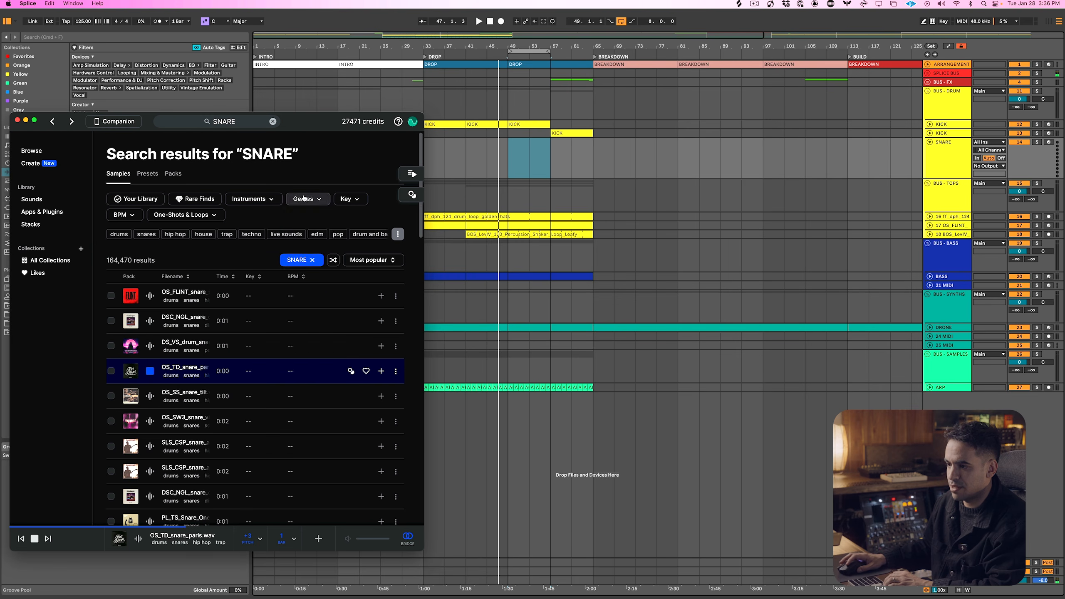
left_click(317, 255)
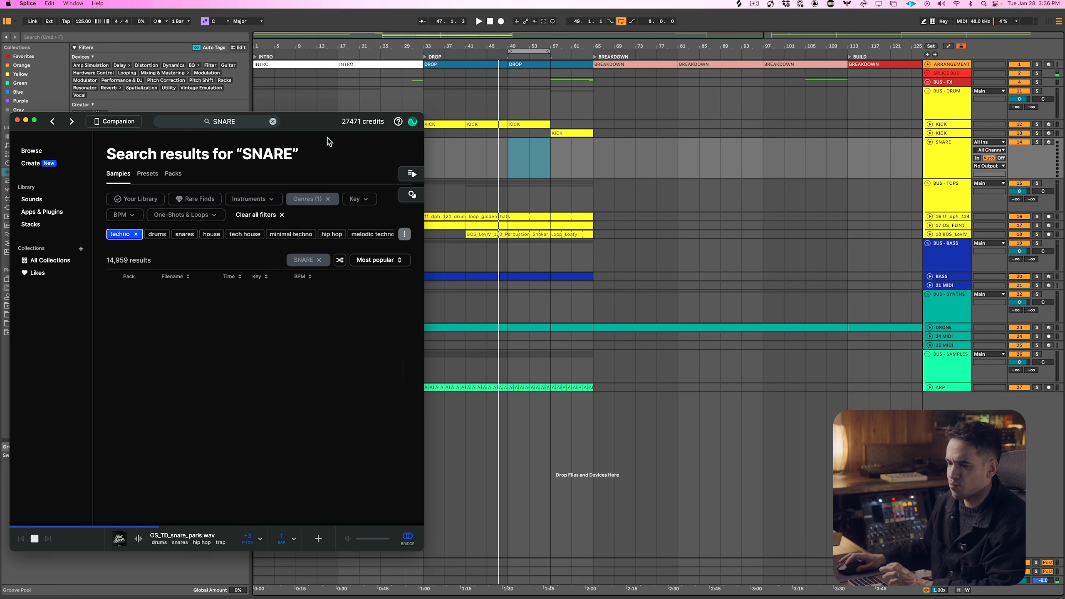
Audition the first techno snares and add 01_PT_Snare.wav to the Splice library
key("Down")
key("Down")
key("Down")
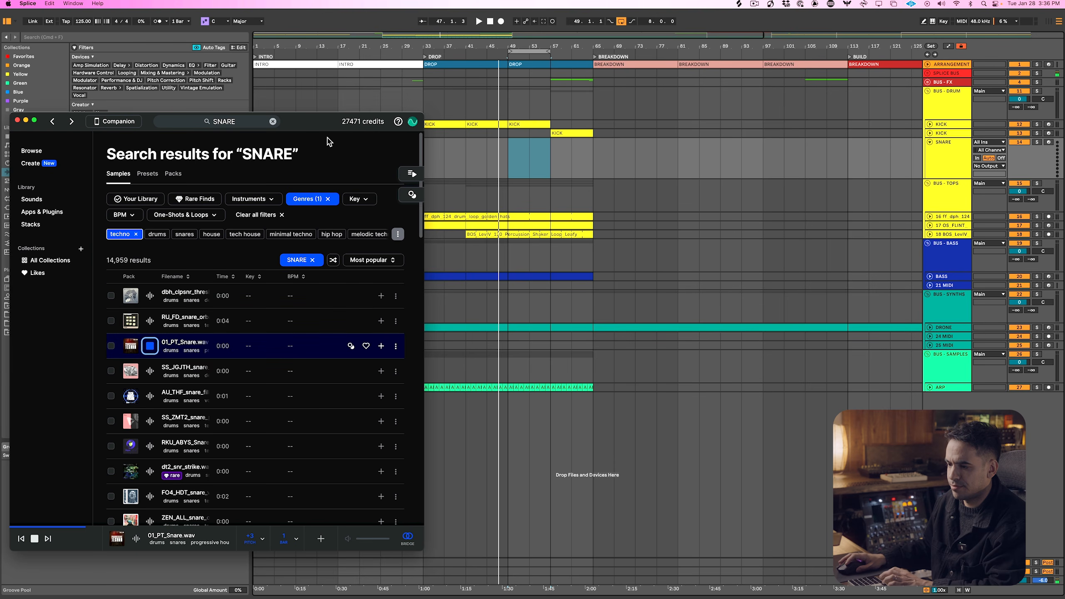
left_click(381, 346)
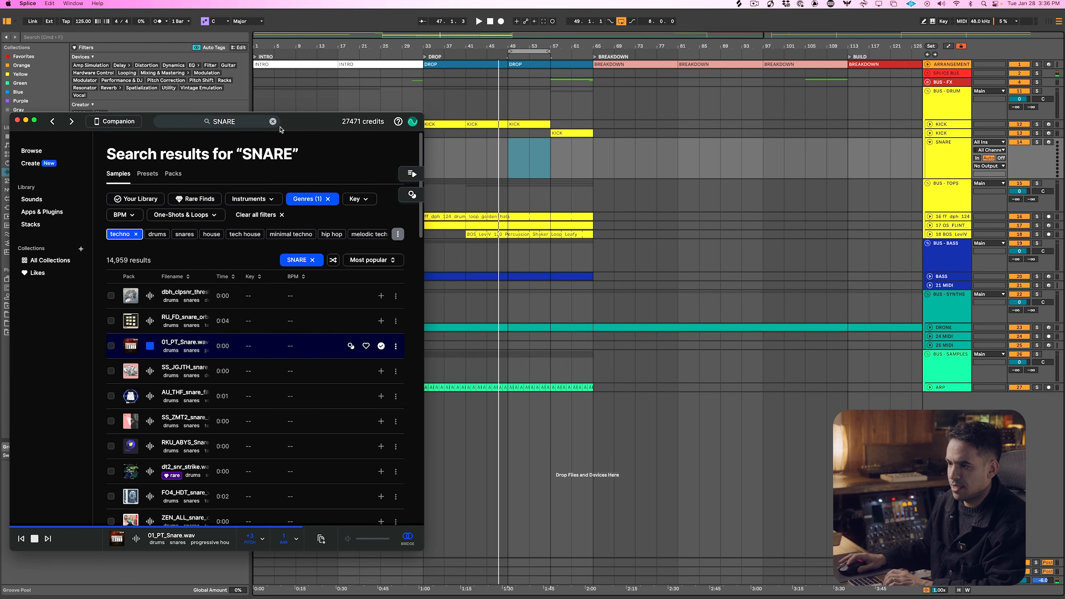
Search Splice for SNARE 909 and place the 909_Snare_Sat05.wav sample on the SNARE track at bar 49
left_click(248, 122)
left_click(241, 123)
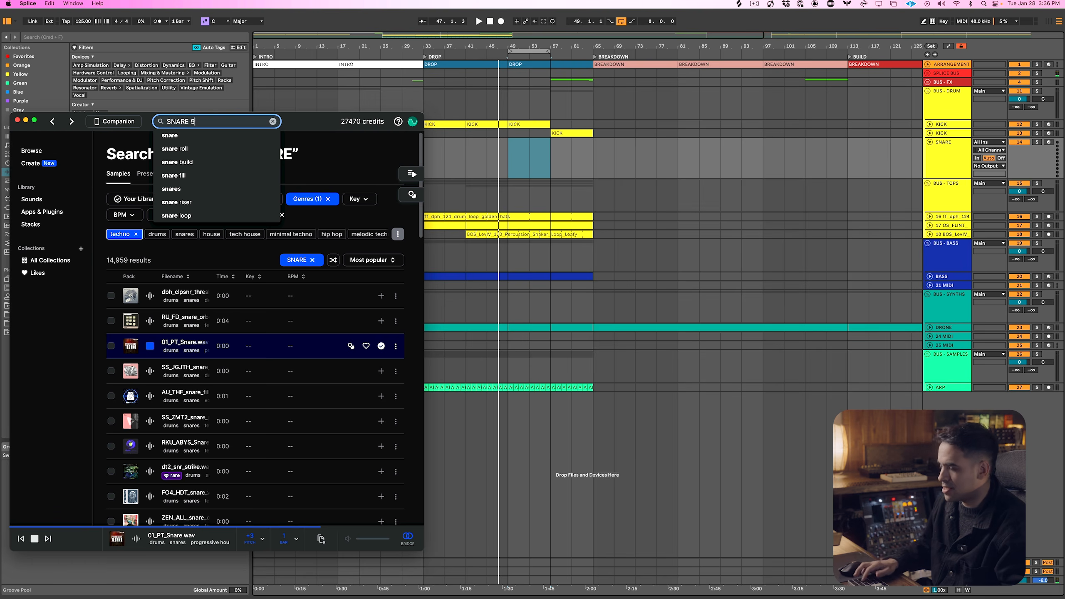
key("Return")
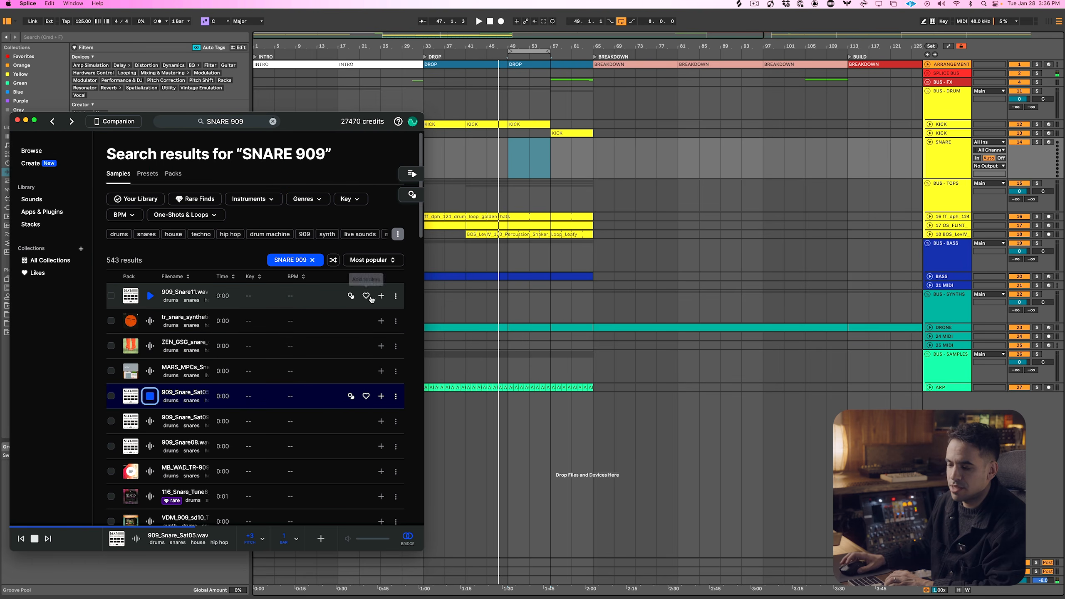
left_click(381, 396)
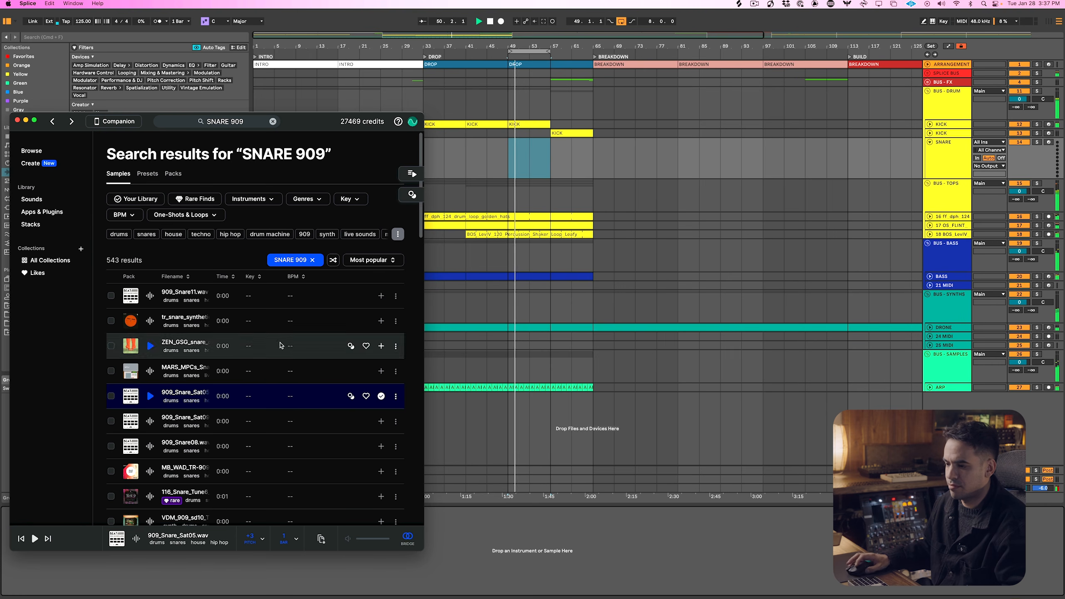
left_click_drag(207, 385, 509, 155)
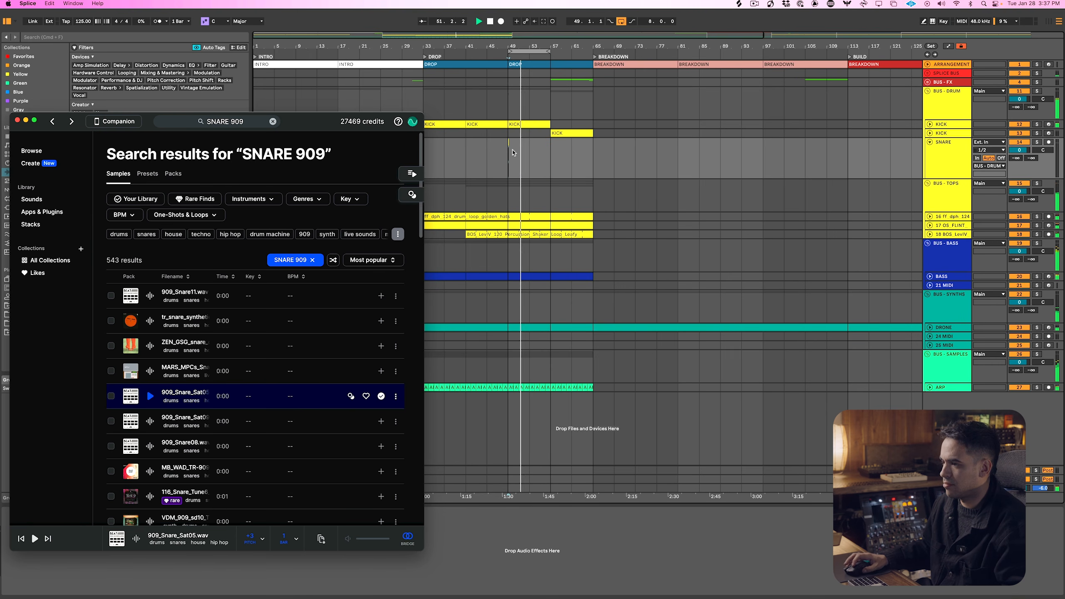
left_click(17, 120)
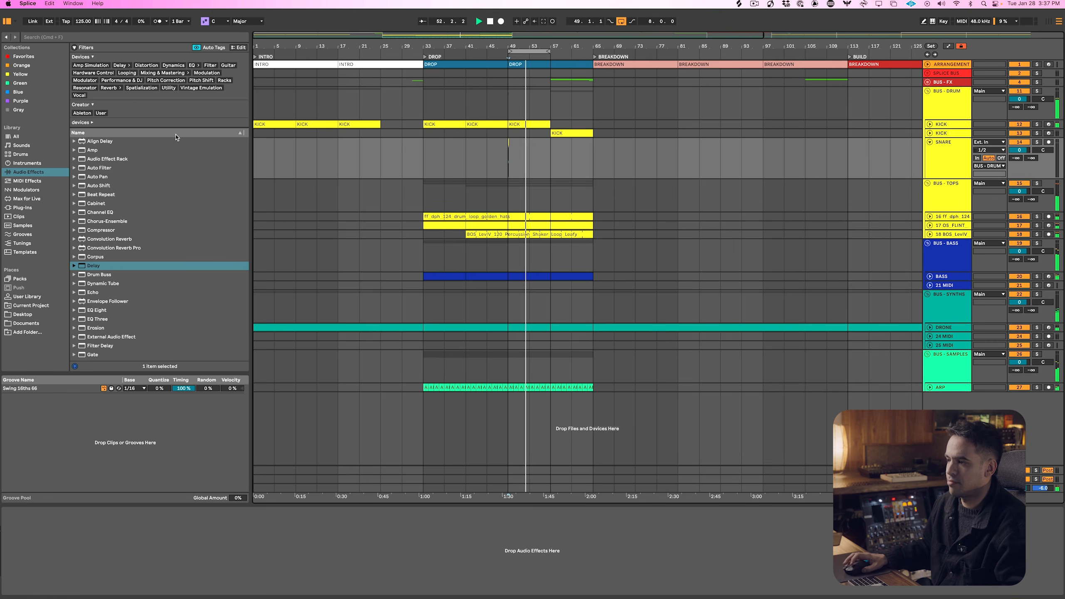
Insert a MIDI track below SNARE and load the 909 Core Kit drum rack on it
key("super+shift+t")
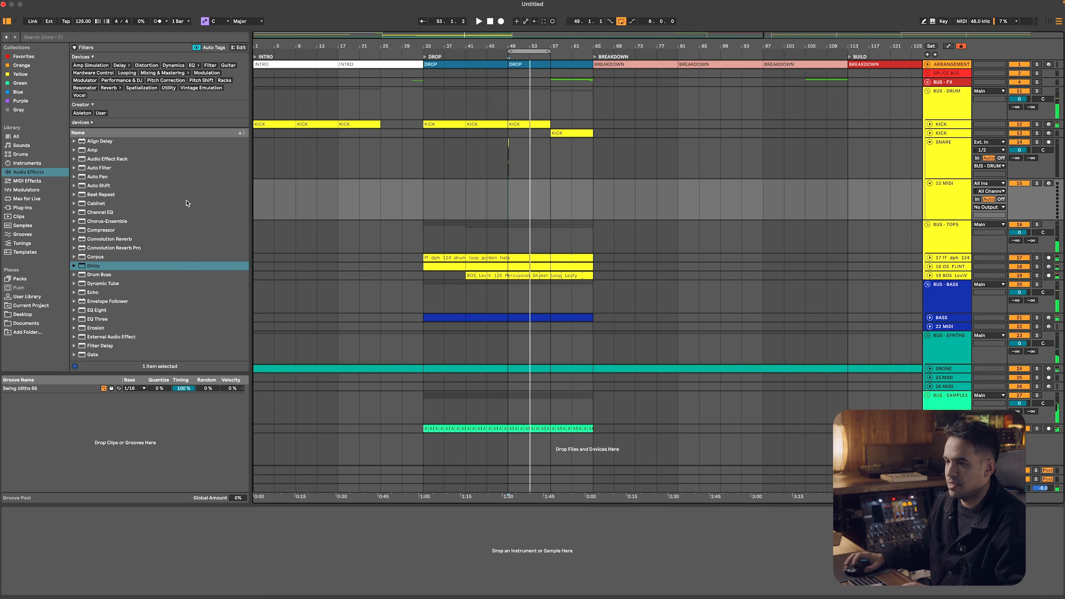
left_click(20, 154)
double_click(108, 164)
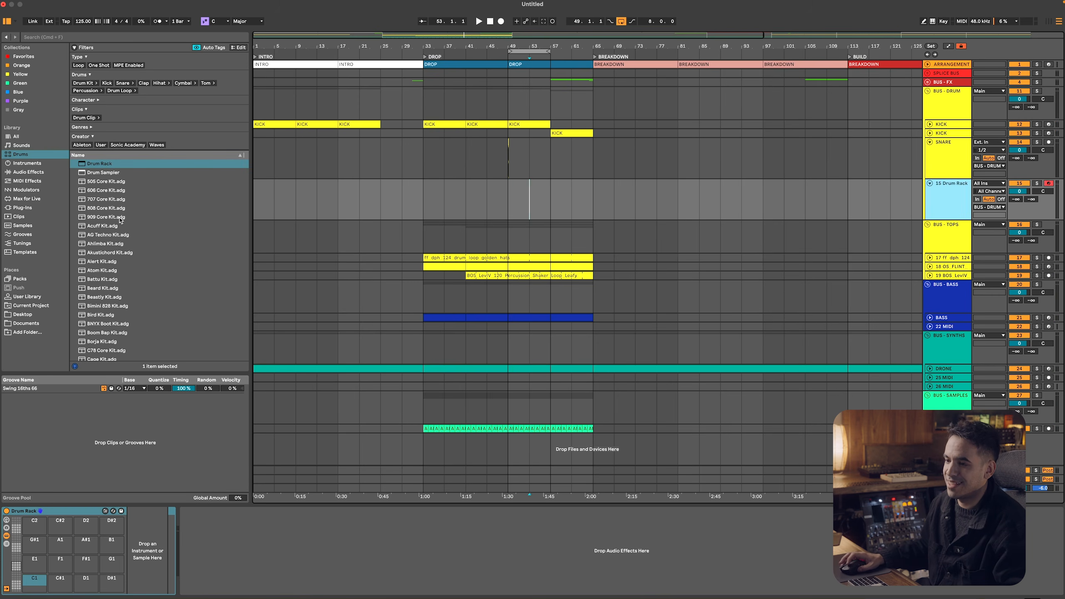
double_click(119, 217)
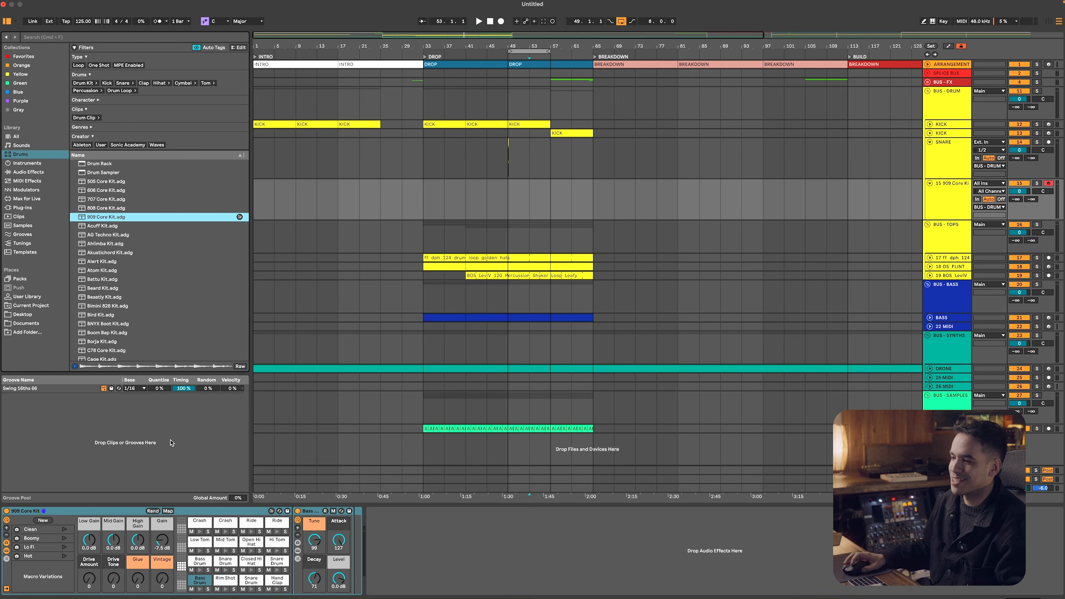
Create a MIDI clip from bar 41 to 49 on the 909 Core Kit track and fill it with one-beat Snare Drum notes on beats 2 and 4
left_click_drag(425, 195, 467, 194)
key("super+shift+m")
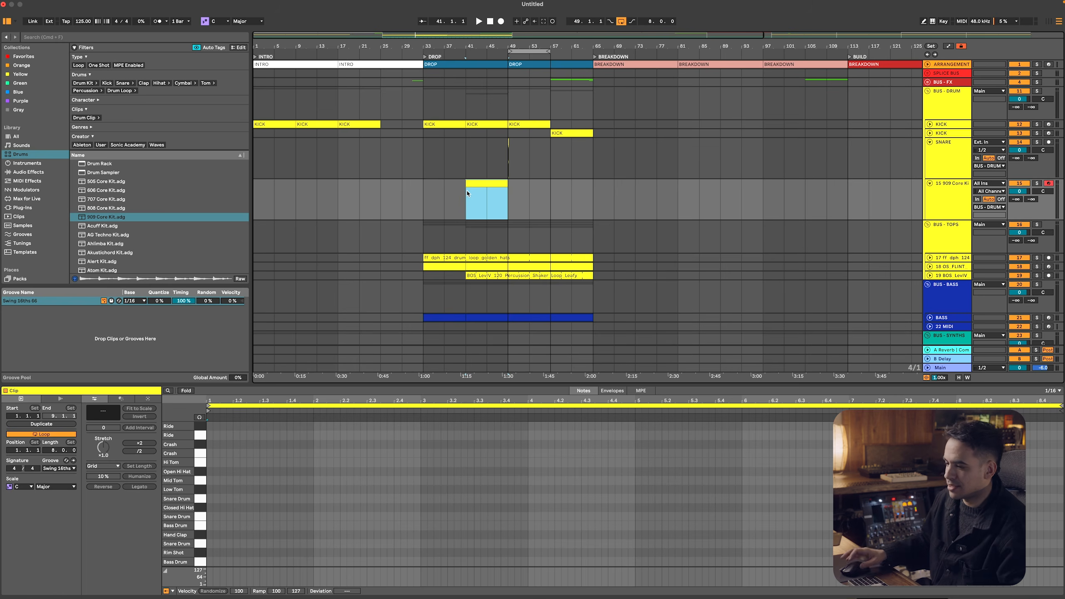
double_click(235, 544)
key("space")
left_click_drag(240, 544, 260, 551)
key("super+d")
key("super+d")
key("super+d")
key("super+d")
key("super+d")
key("super+d")
key("super+d")
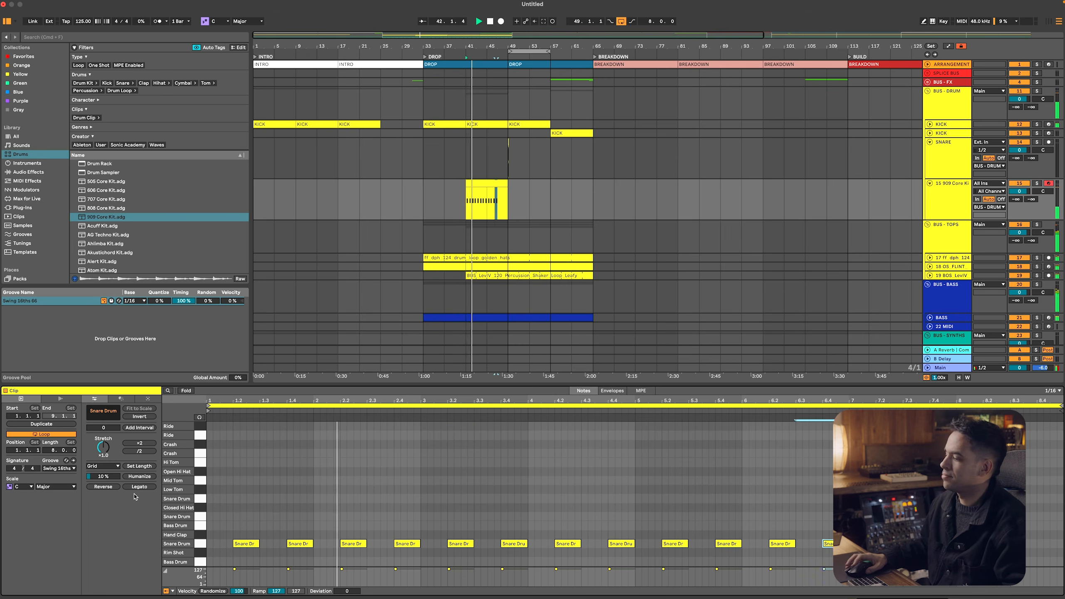
Shape the kit's Snare Drum pad during playback, setting its Tone to 3.30 s and its Tune to 96
left_click(638, 197)
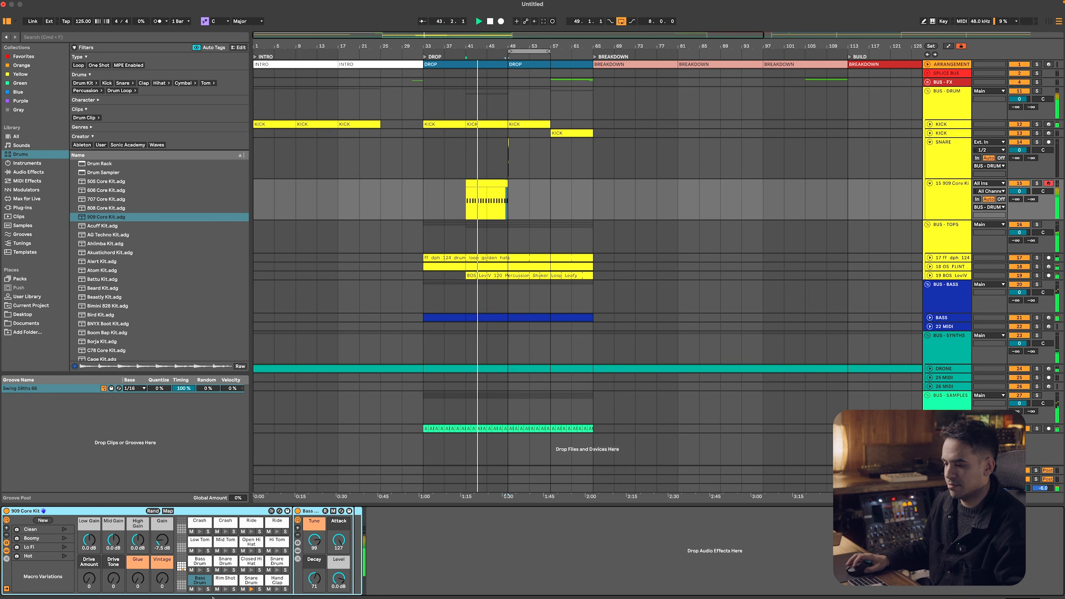
left_click(250, 580)
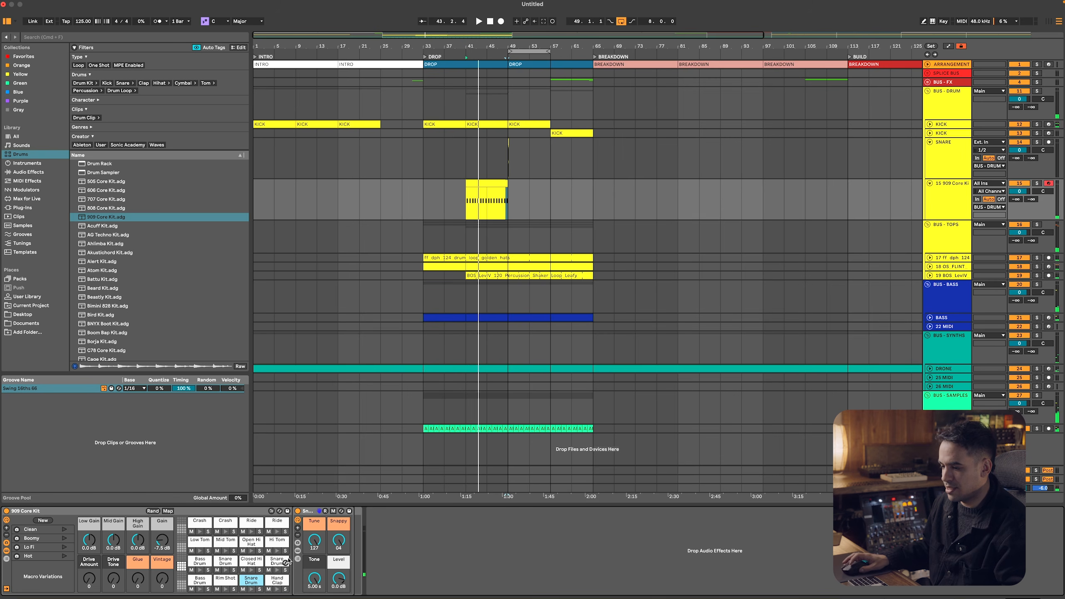
left_click_drag(316, 580, 316, 591)
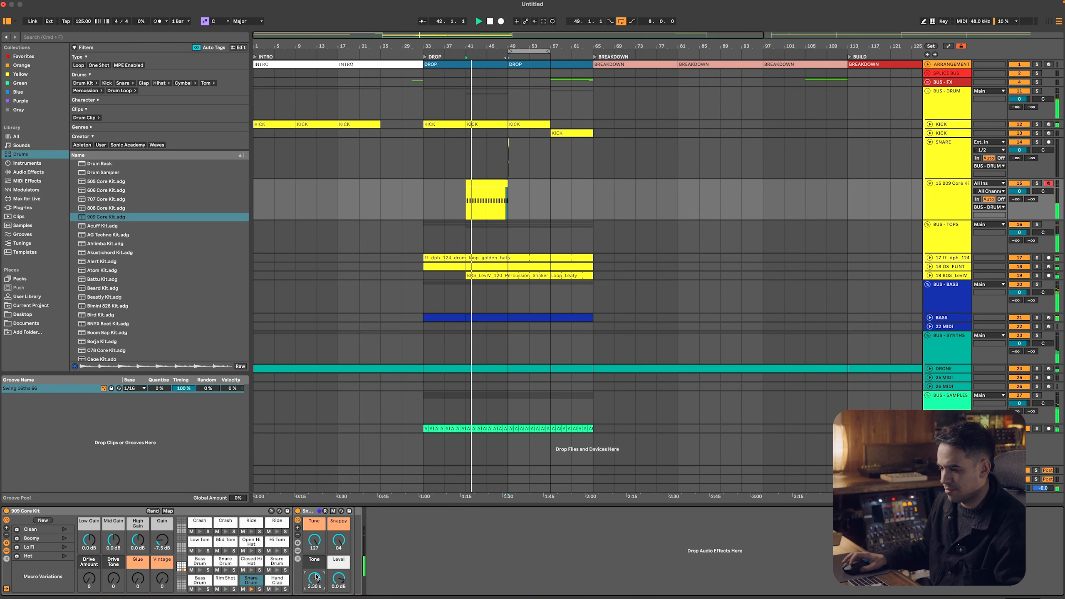
left_click_drag(339, 538, 321, 558)
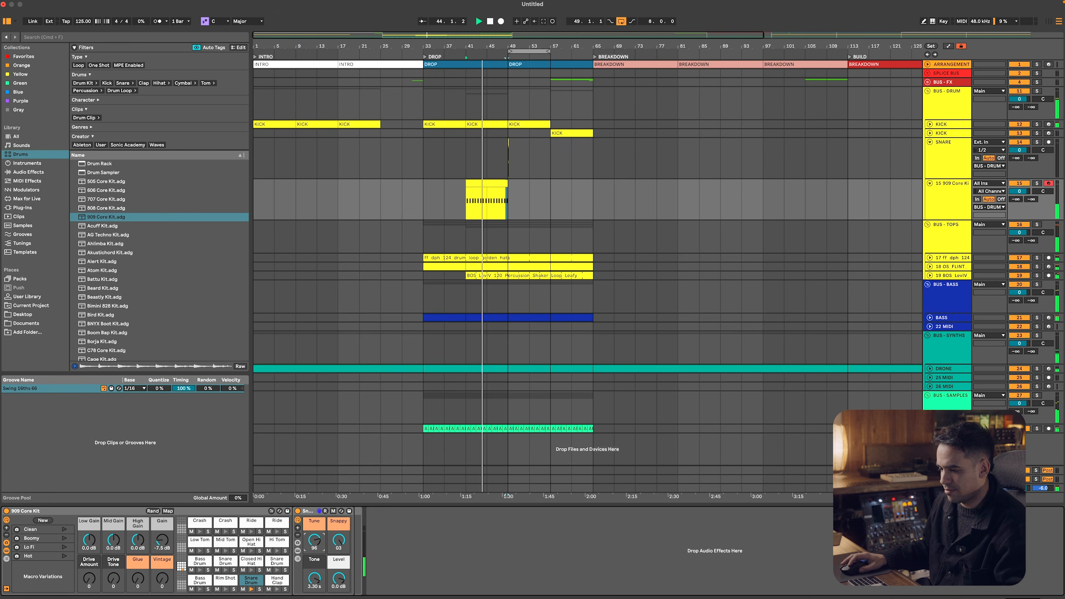
left_click(339, 579)
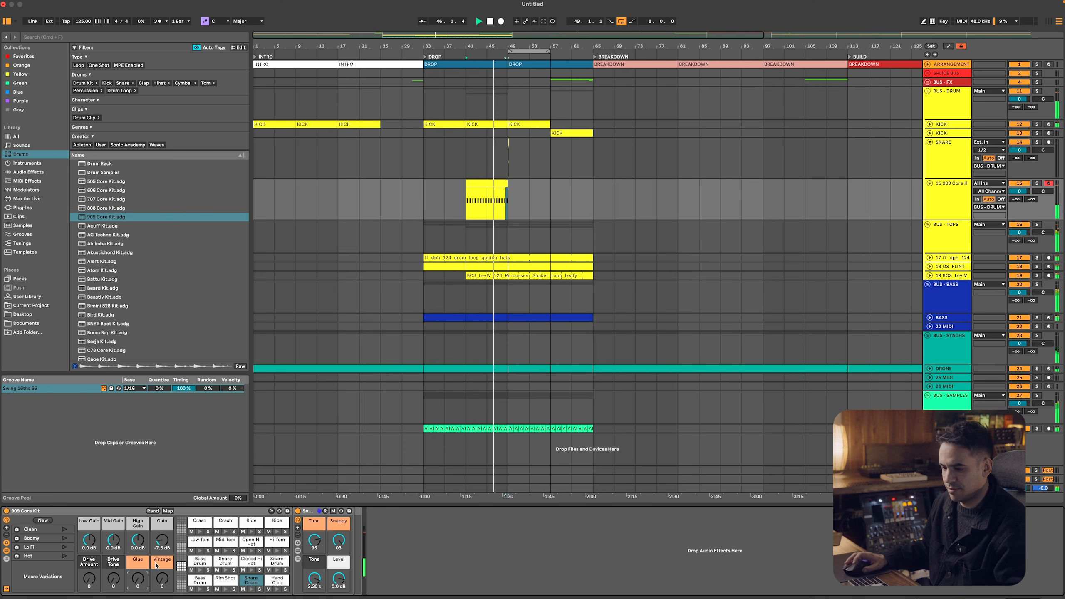
Duplicate the 909 snare clip twice to reach bar 65 and fold the SNARE and 909 Core Kit tracks
left_click(502, 184)
key("super+d")
key("super+d")
key("space")
left_click(948, 198)
left_click(943, 124, "shift")
left_click(929, 142)
left_click(949, 178)
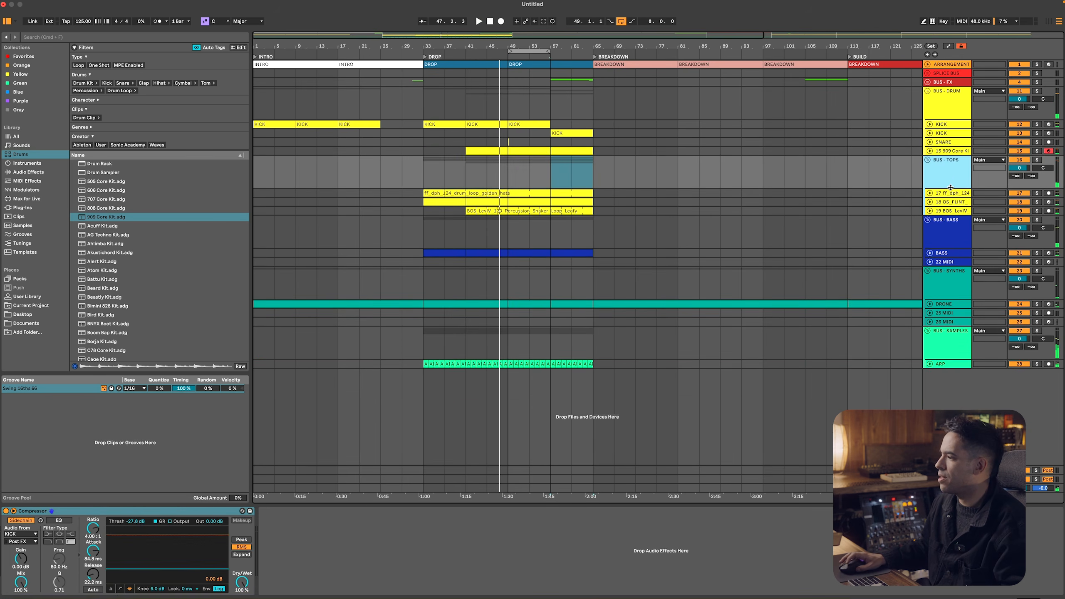
Insert a MIDI track below the BOS_LevIV shaker track in BUS - TOPS and load the 909 Core Kit on it
left_click(951, 212)
key("super+shift+t")
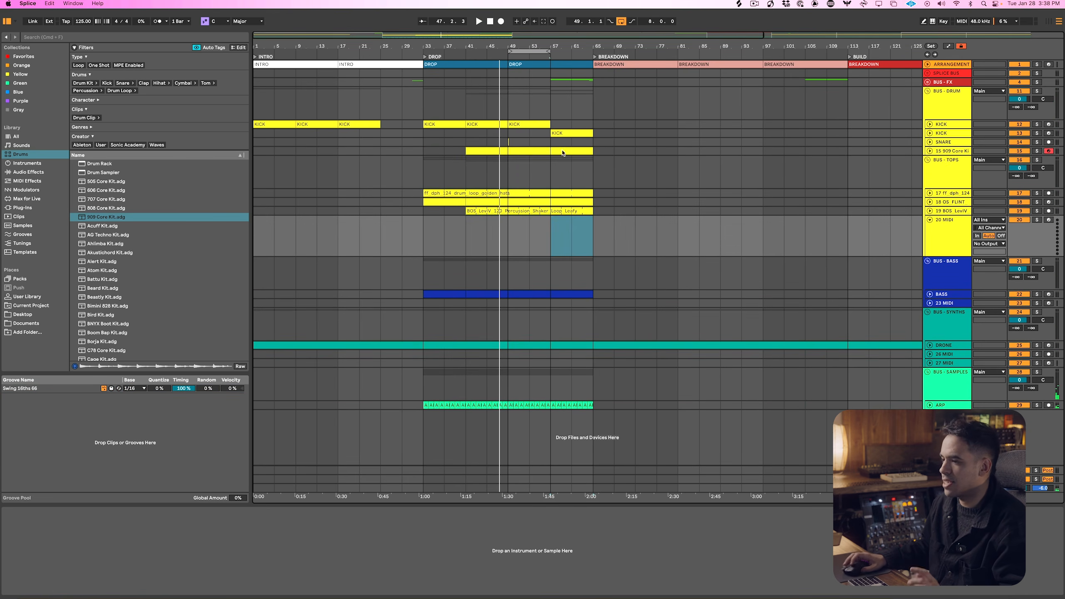
key("super+Tab")
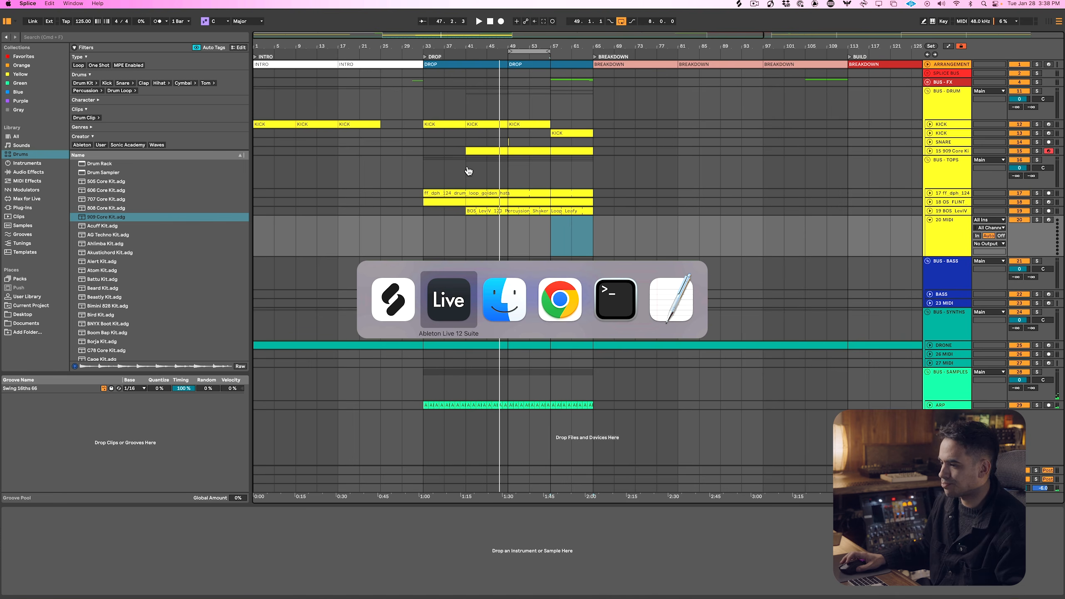
left_click(393, 303)
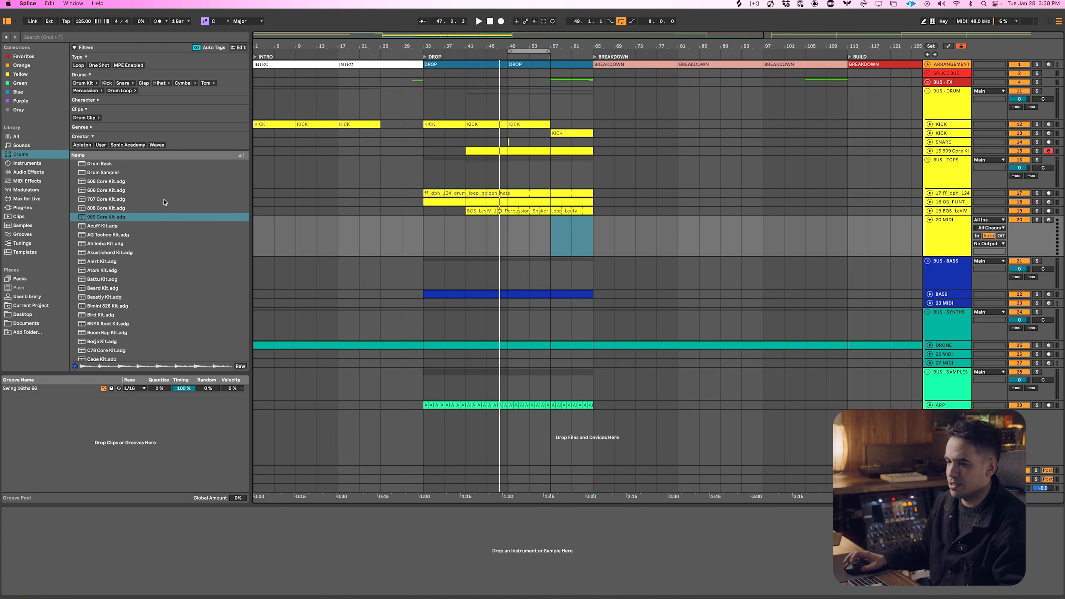
left_click(961, 221)
double_click(118, 215)
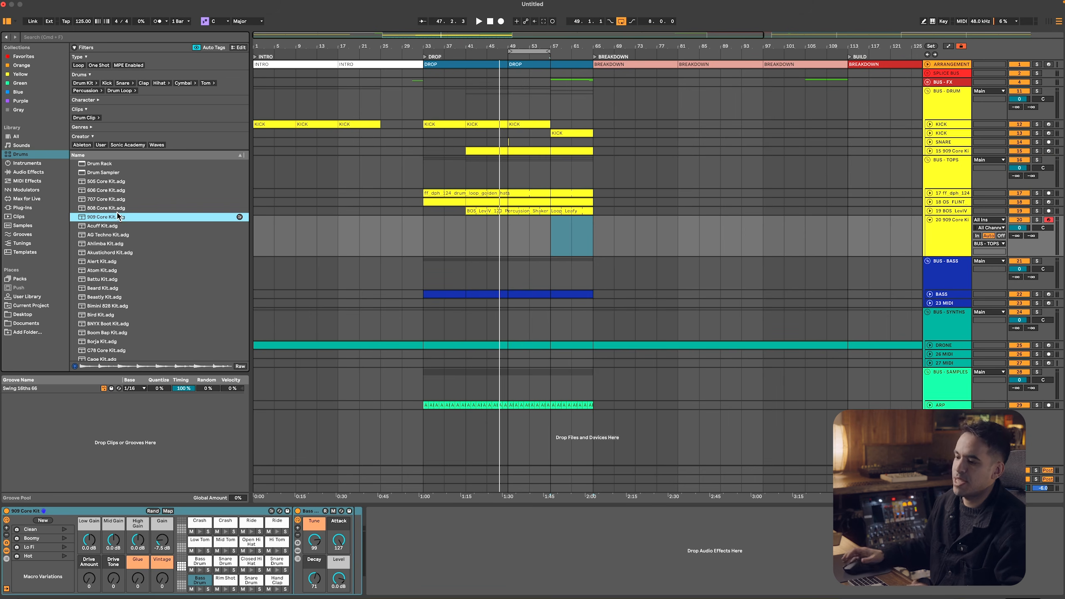
Create a MIDI clip from bar 49 to 57 on the new kit track and fill it with Closed Hi Hat pairs on each beat's last two sixteenths
left_click_drag(506, 230, 549, 230)
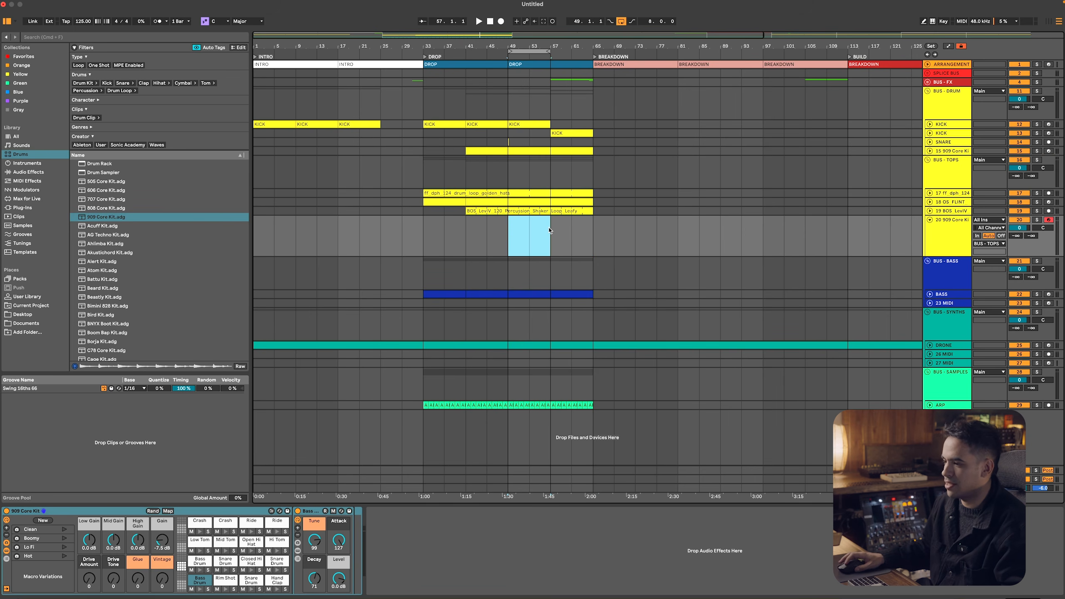
key("super+shift+m")
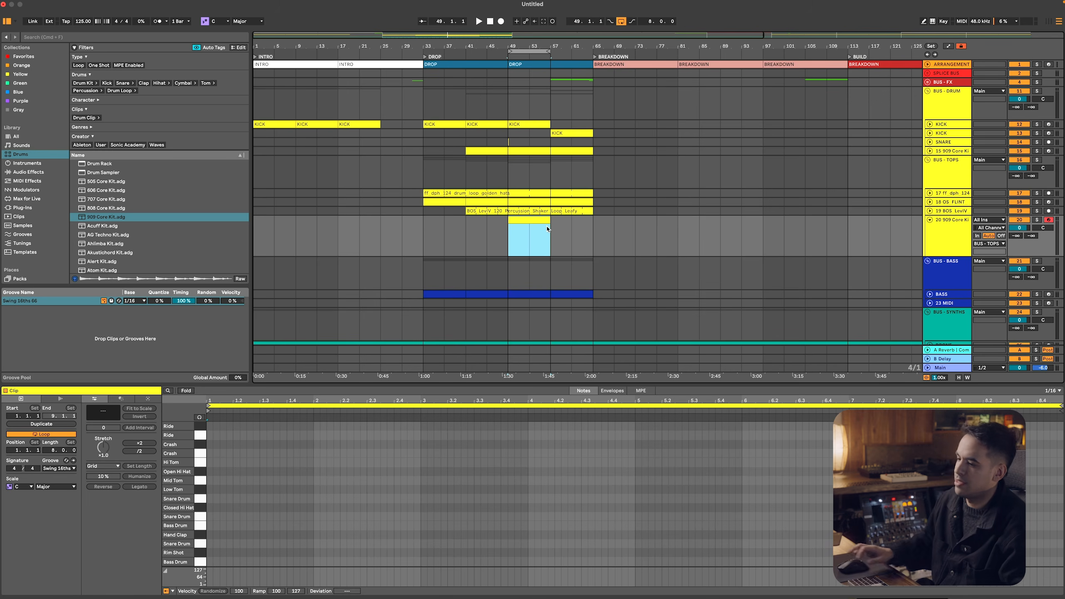
right_click(248, 545)
left_click(208, 531)
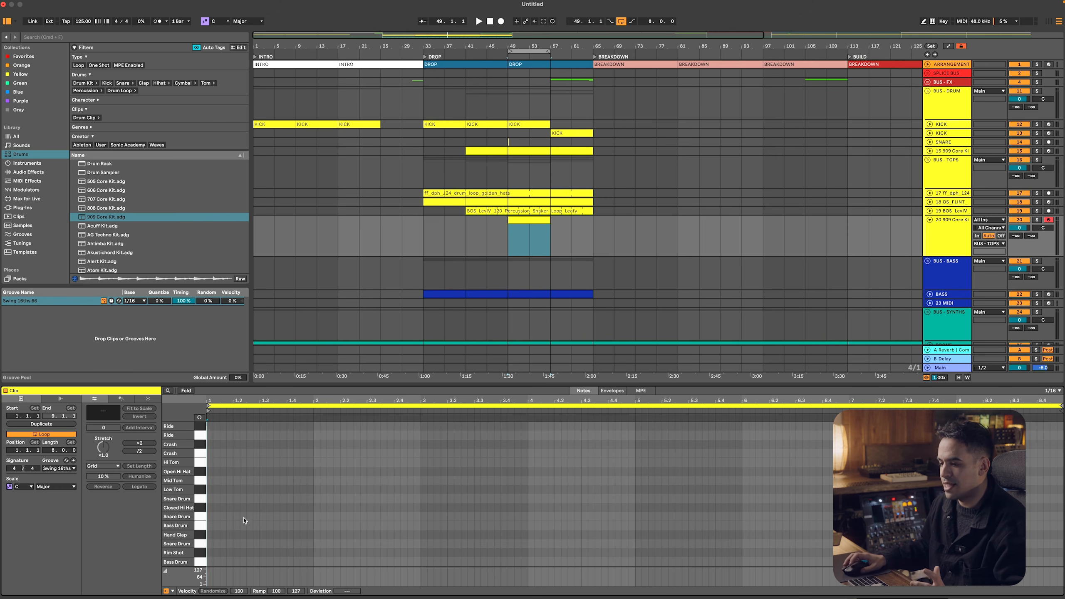
double_click(226, 509)
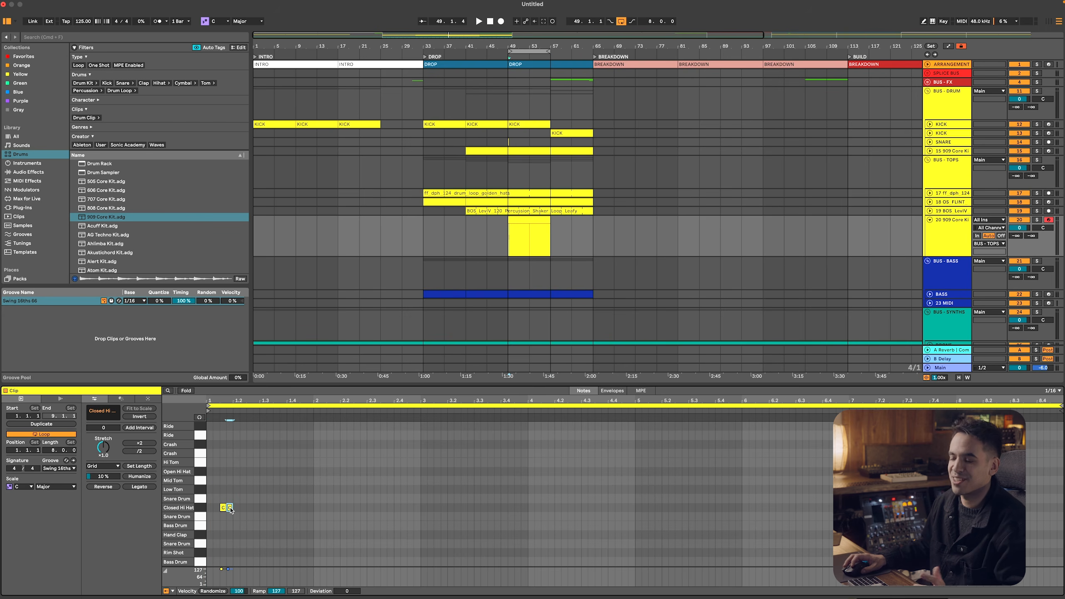
key("super+d")
key("super+d")
key("super+d")
key("super+d")
key("super+d")
key("super+d")
key("super+d")
key("super+d")
key("super+d")
key("super+d")
key("super+d")
key("super+d")
key("super+d")
key("super+d")
key("super+d")
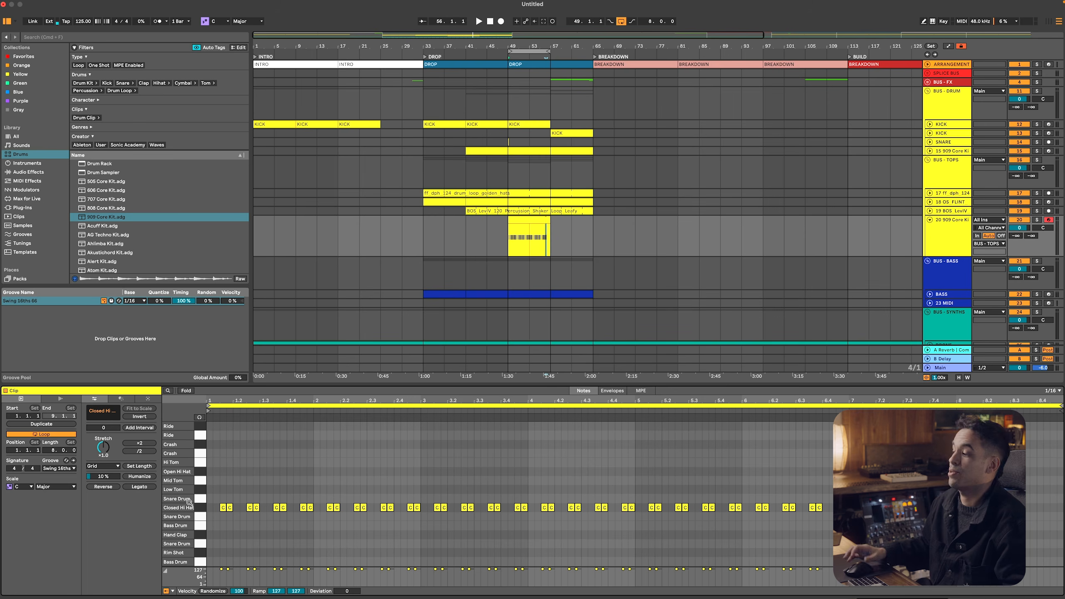
Play the hi-hat pattern from bar 49 and remove the one-shot snare sample from the SNARE track
key("space")
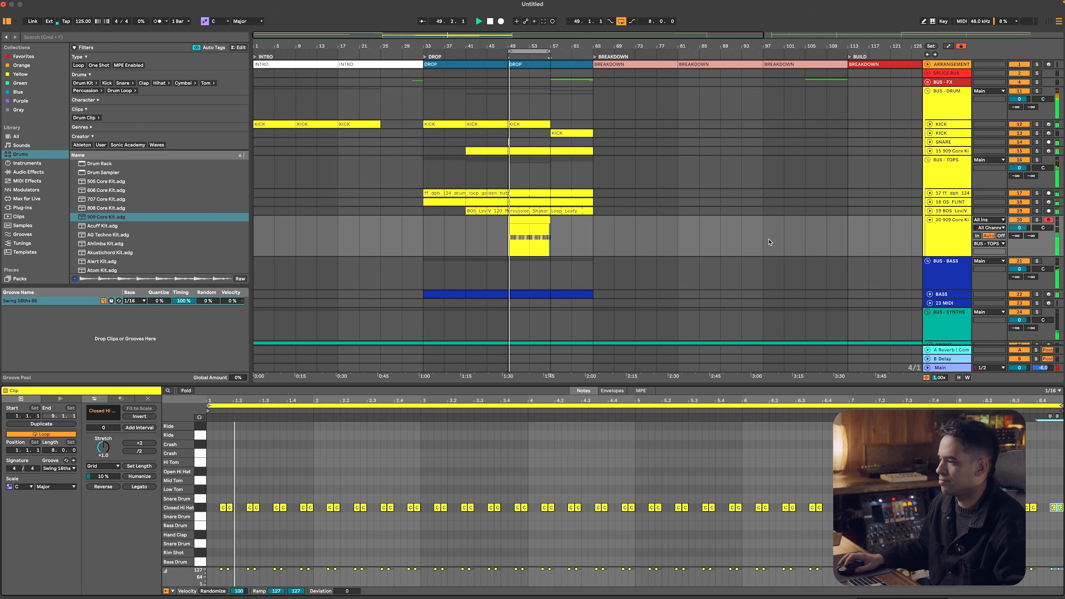
left_click_drag(527, 143, 501, 143)
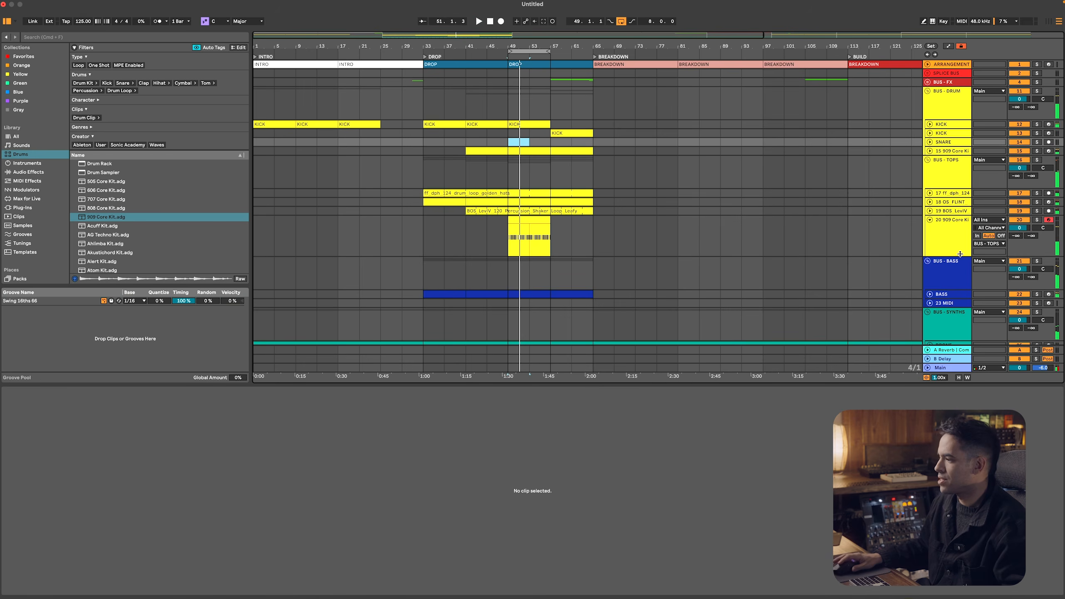
Add EQ Eight to the hi-hat 909 Core Kit track and cut its lows at about 346 Hz, playing from bar 49
left_click(959, 252)
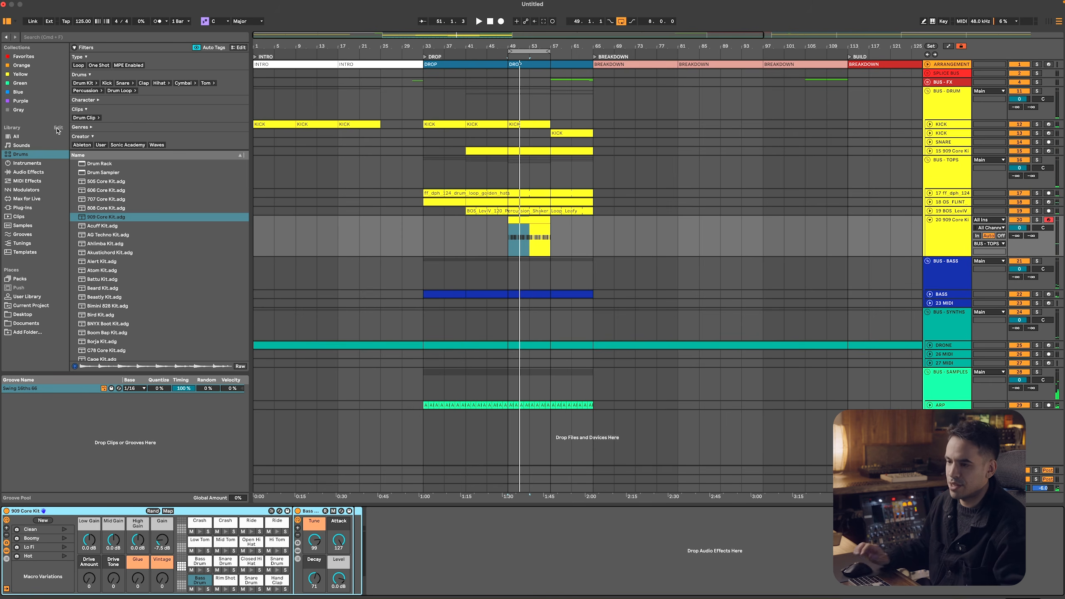
left_click(42, 173)
key("super+f")
type("EQ")
left_click_drag(104, 130, 471, 553)
key("space")
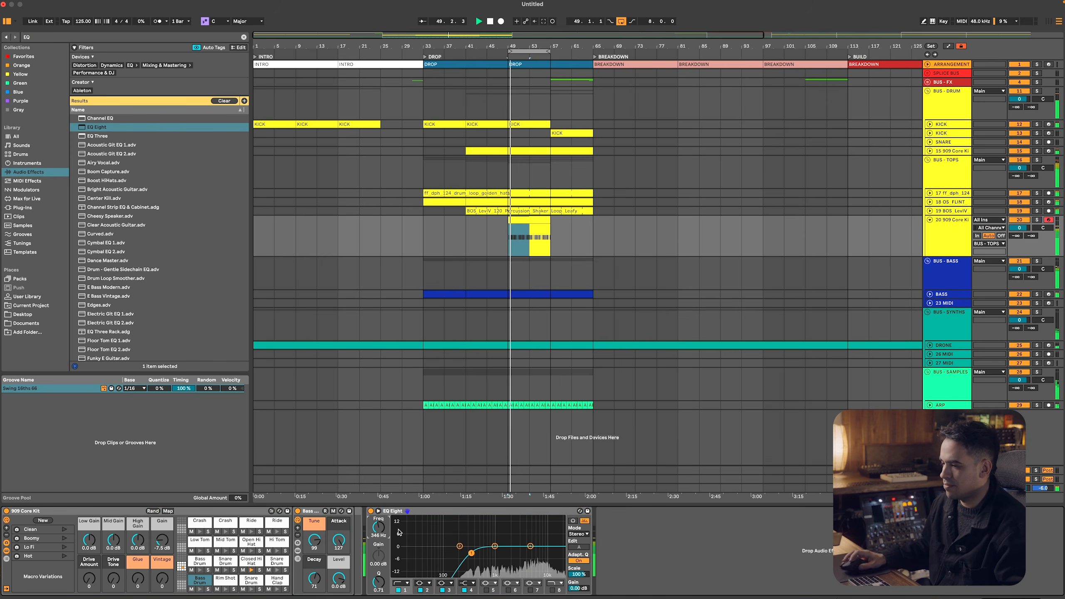
Collapse the hi-hat 909 Core Kit track and fold the BUS - TOPS group
left_click(931, 232)
left_click(946, 160)
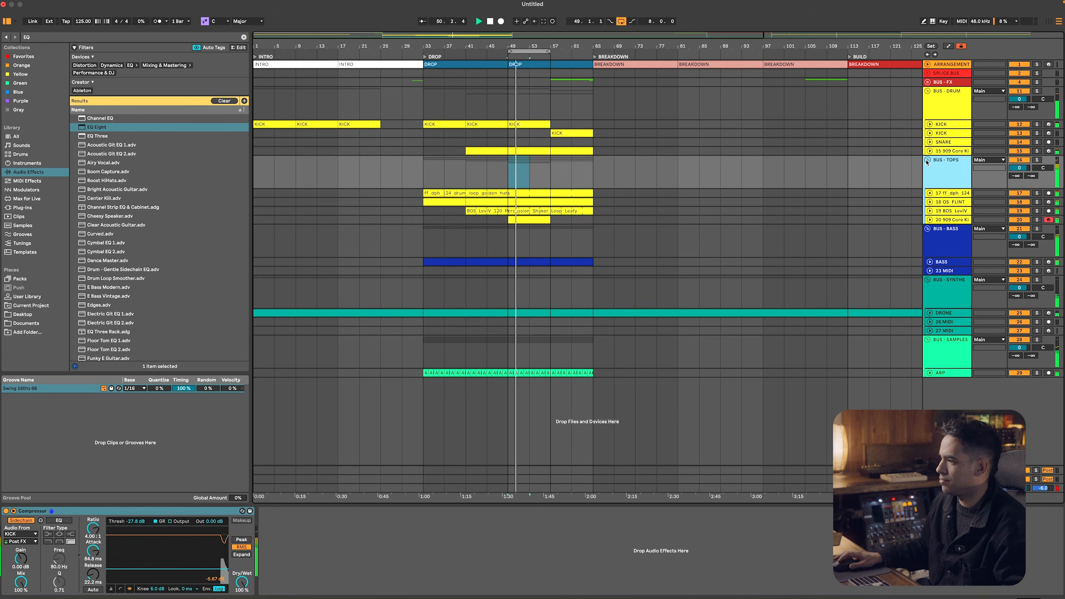
left_click(927, 160)
Add a Utility with 5 dB of gain to the upper KICK track, play from bar 49, and collapse the track
left_click(942, 124)
key("u")
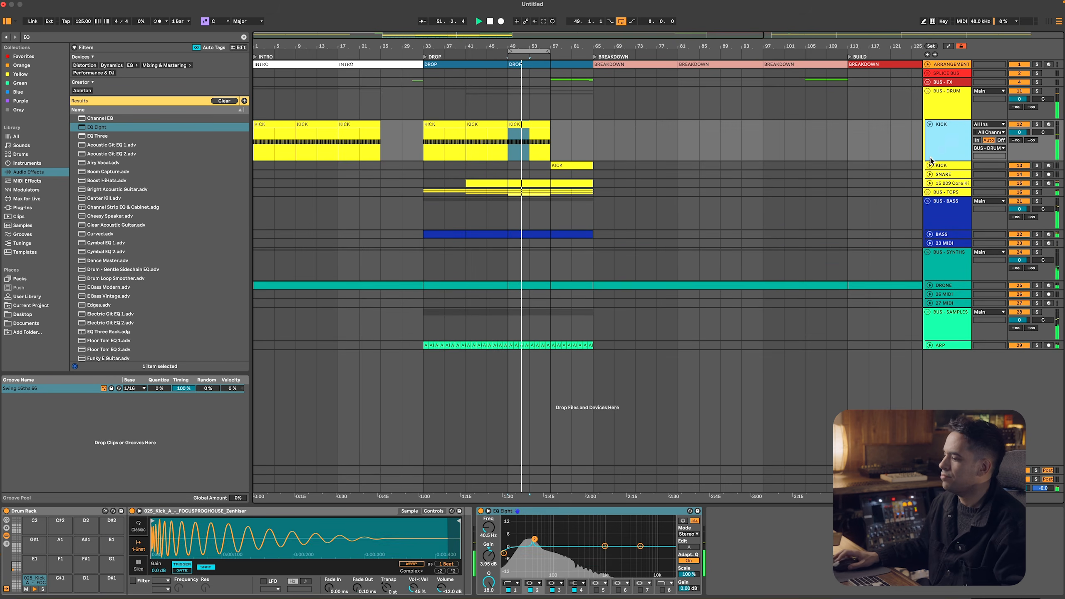
key("super+f")
type("uti")
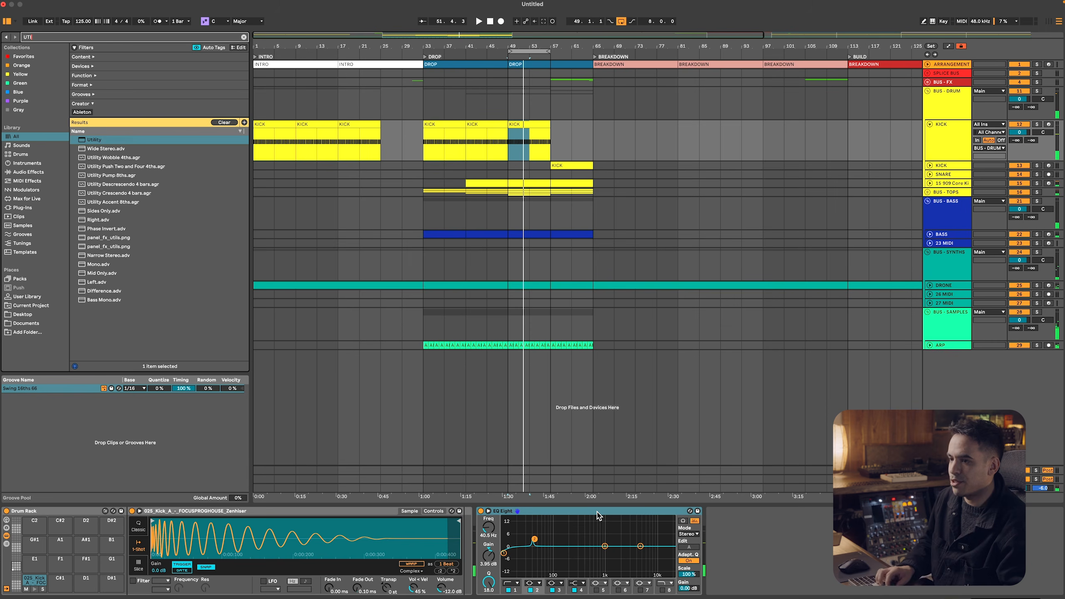
key("Return")
left_click(758, 545)
type("5")
key("Return")
key("space")
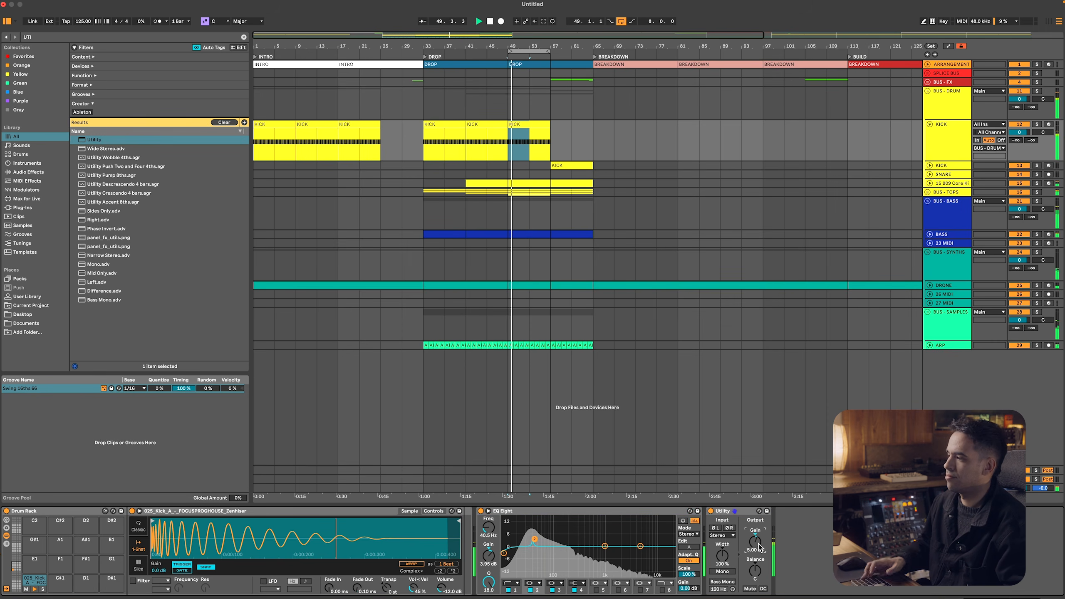
left_click(943, 126)
key("u")
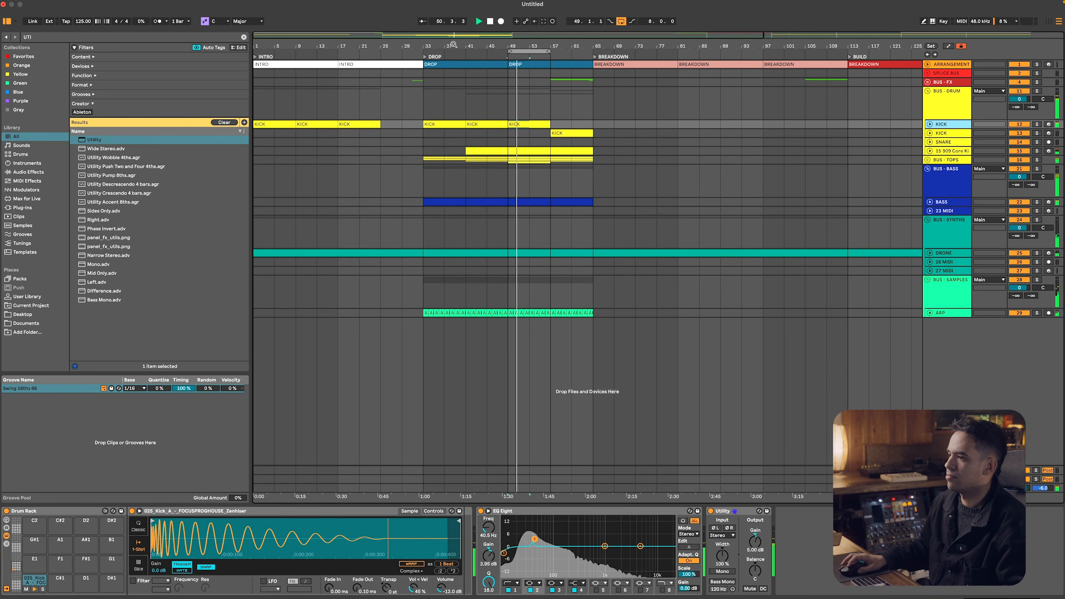
key("w")
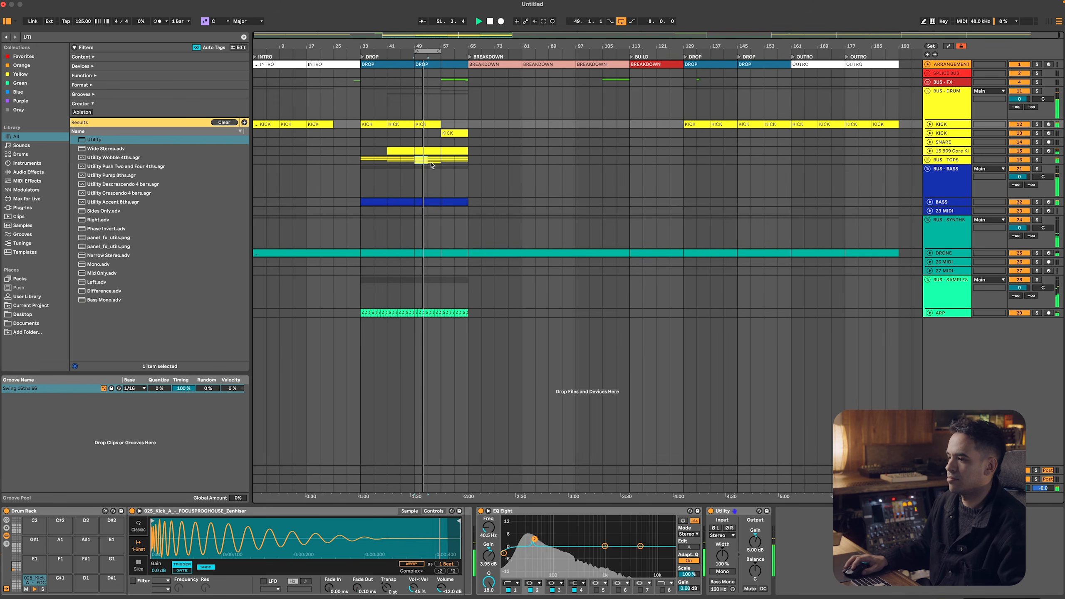
Load the Serum instrument on the empty 23 MIDI track in BUS - BASS
left_click(551, 161)
left_click(943, 190)
left_click(946, 233)
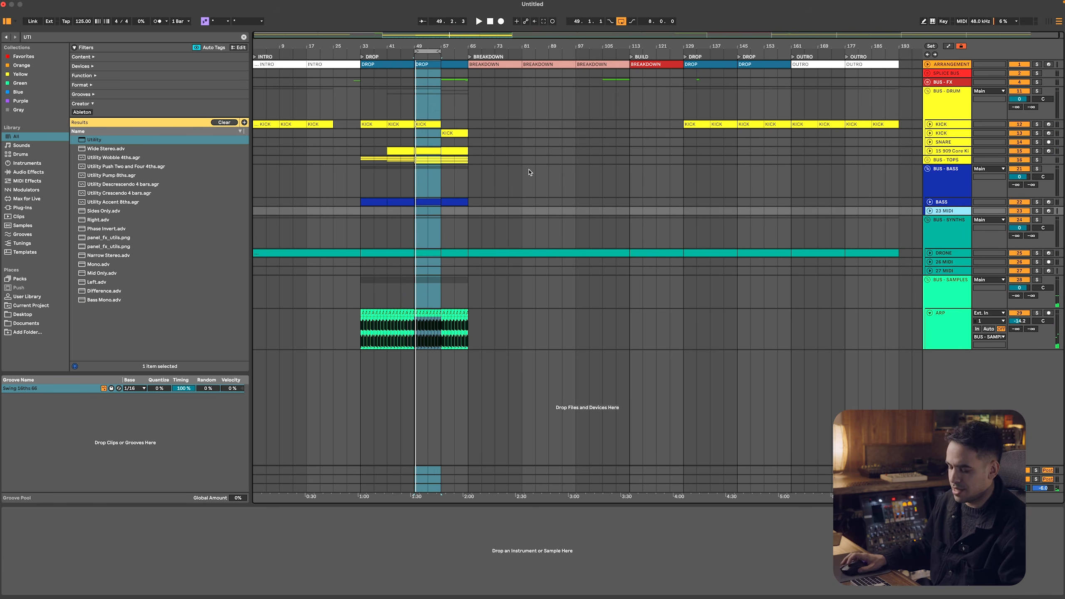
key("super+f")
type("SERUM")
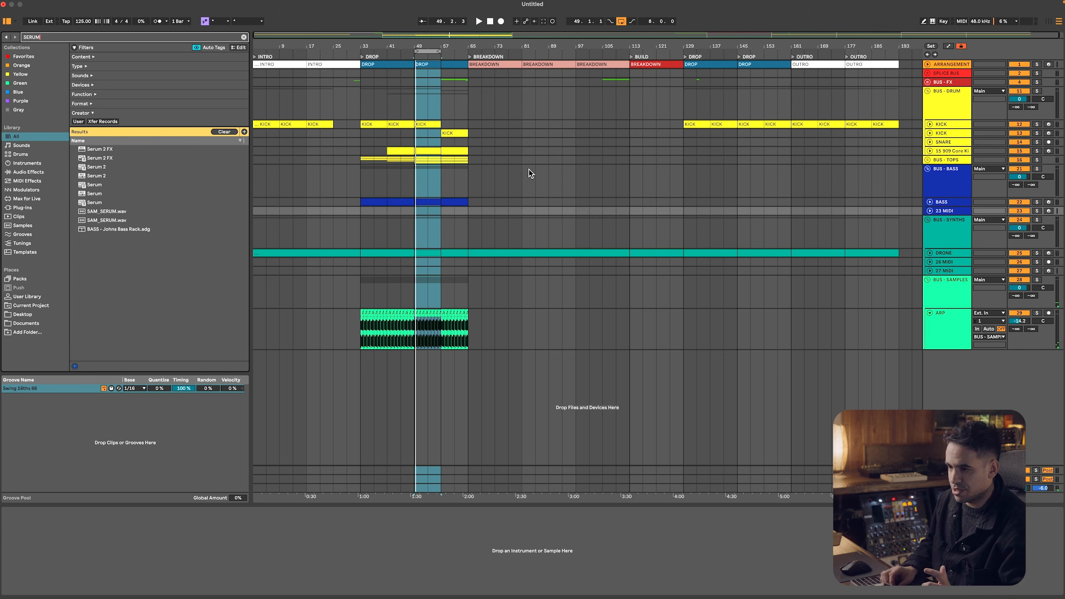
left_click(196, 142)
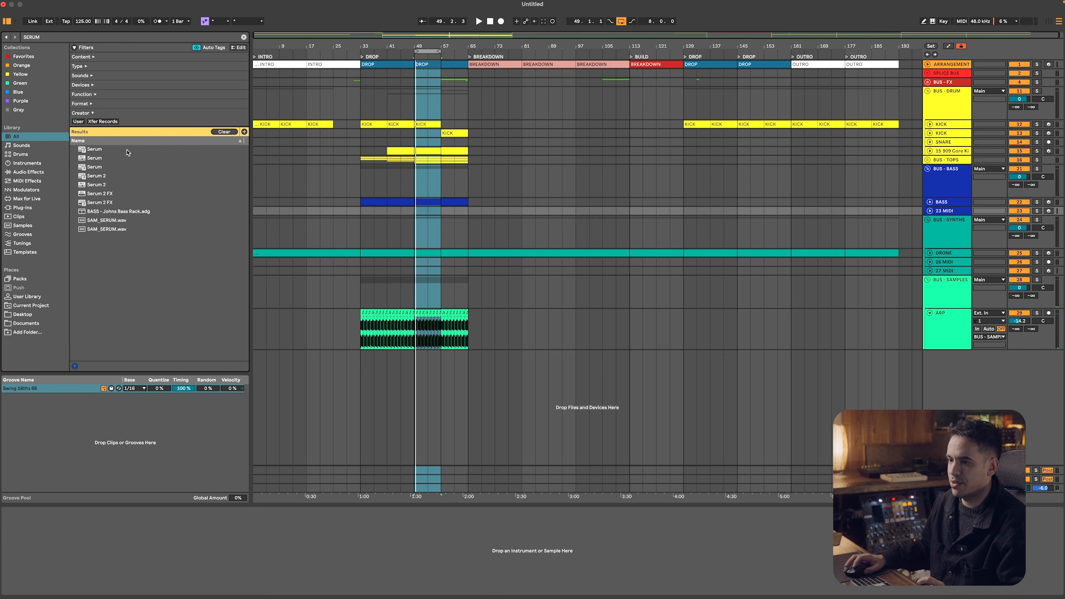
left_click(122, 150)
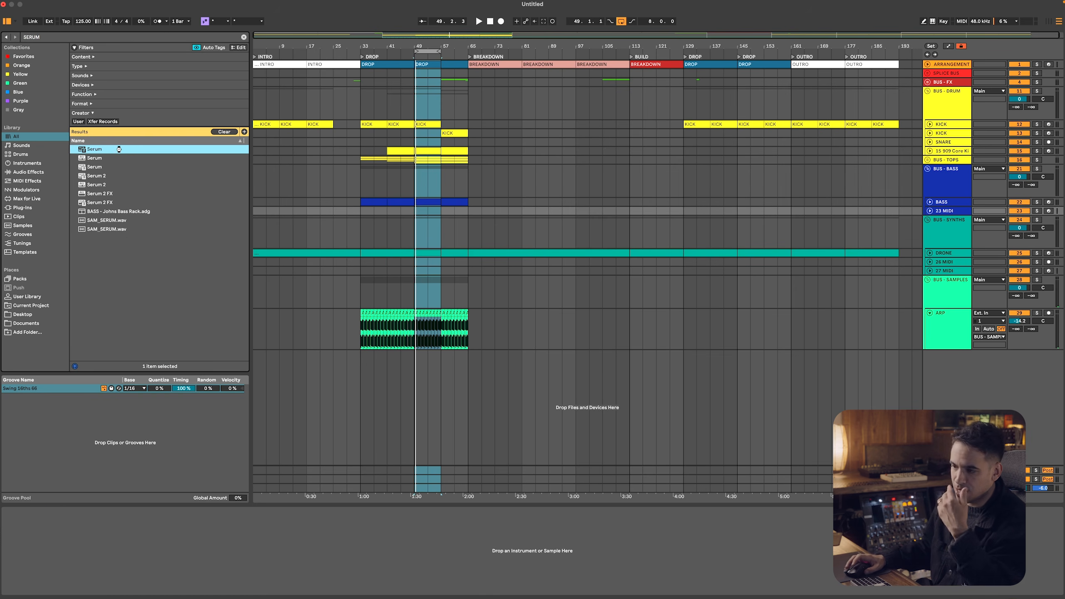
double_click(119, 149)
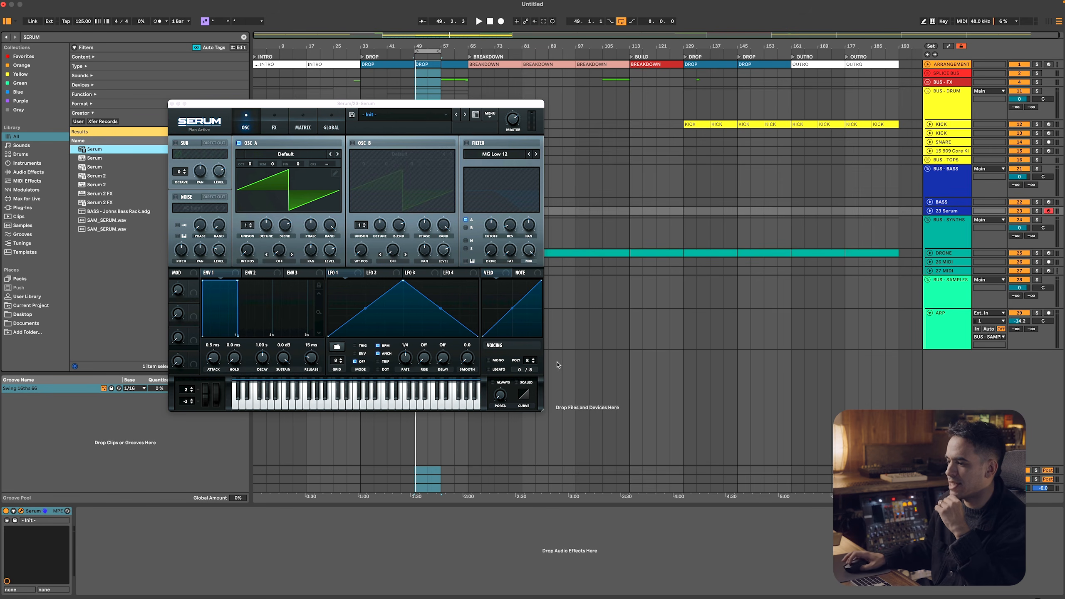
Enlarge the Serum window and set OSC A to a Basic Shapes sawtooth with 2 unison voices
left_click_drag(542, 410, 730, 560)
left_click_drag(383, 105, 345, 71)
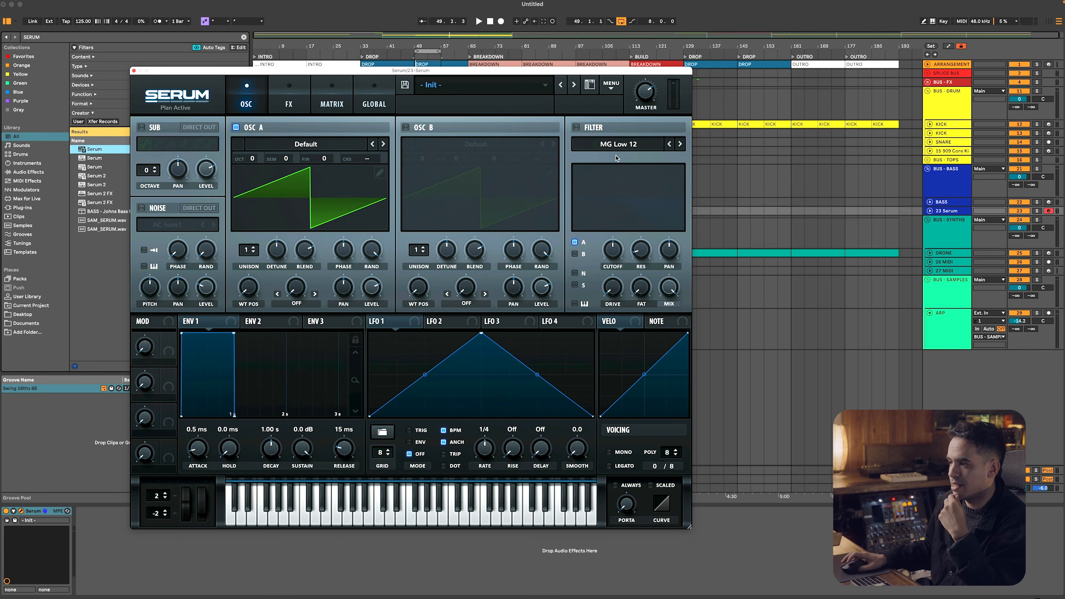
left_click(327, 144)
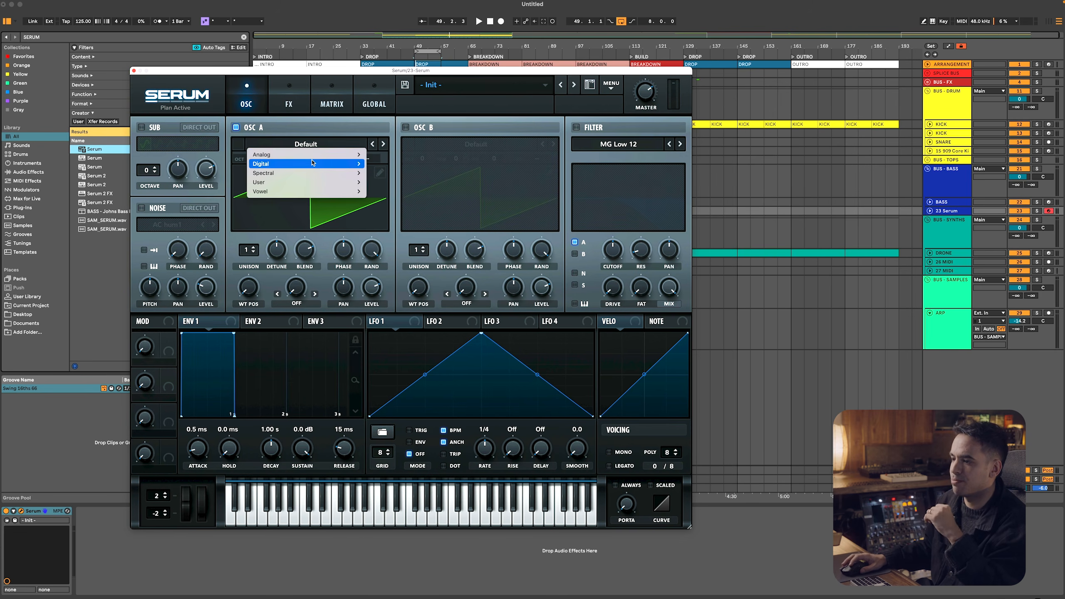
mouse_move(335, 154)
left_click(386, 200)
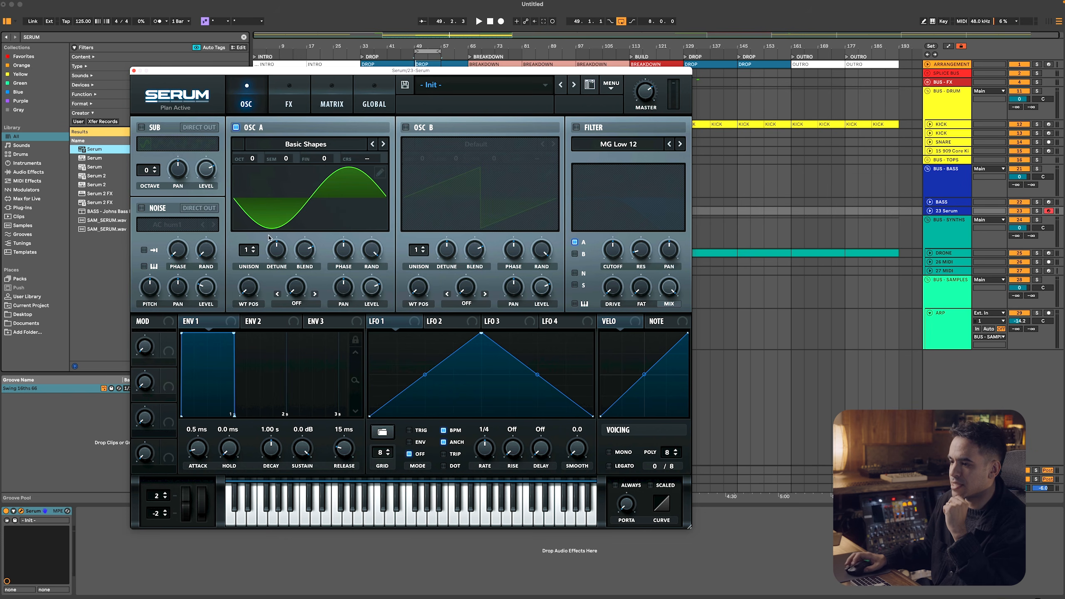
left_click_drag(251, 277, 253, 259)
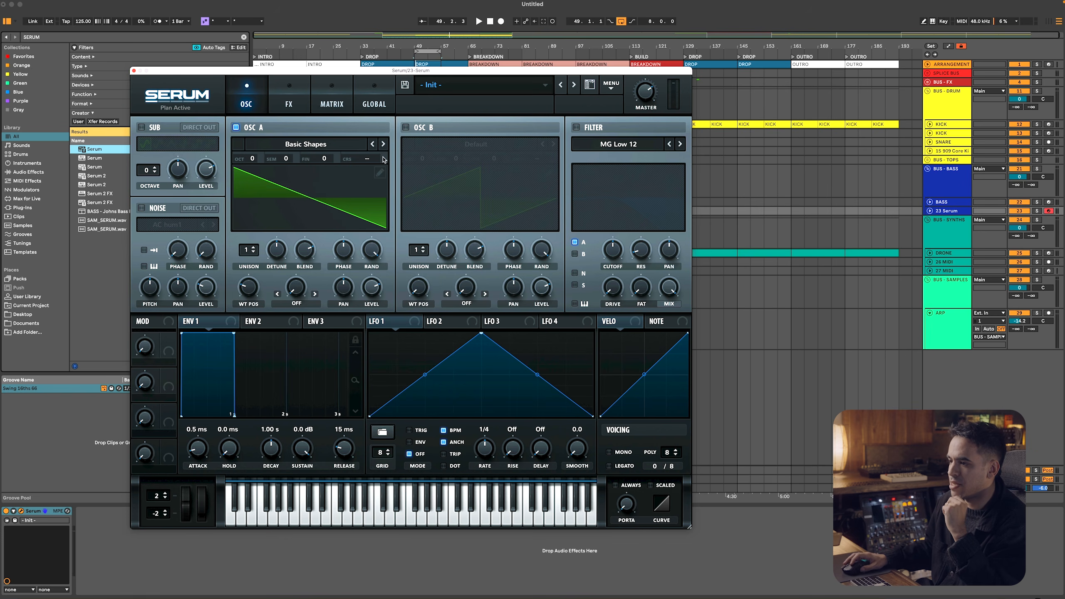
left_click_drag(247, 252, 247, 246)
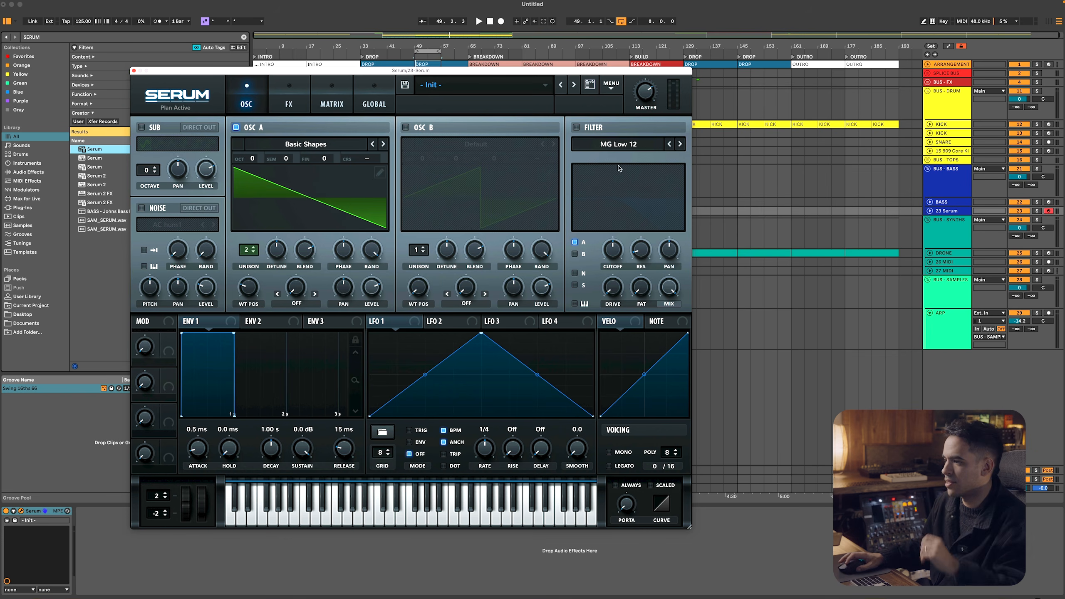
Create a MIDI clip from bar 49 to 57 on the Serum track and use a fixed 1/16 note grid
left_click_drag(590, 70, 59, 341)
left_click_drag(416, 212, 440, 212)
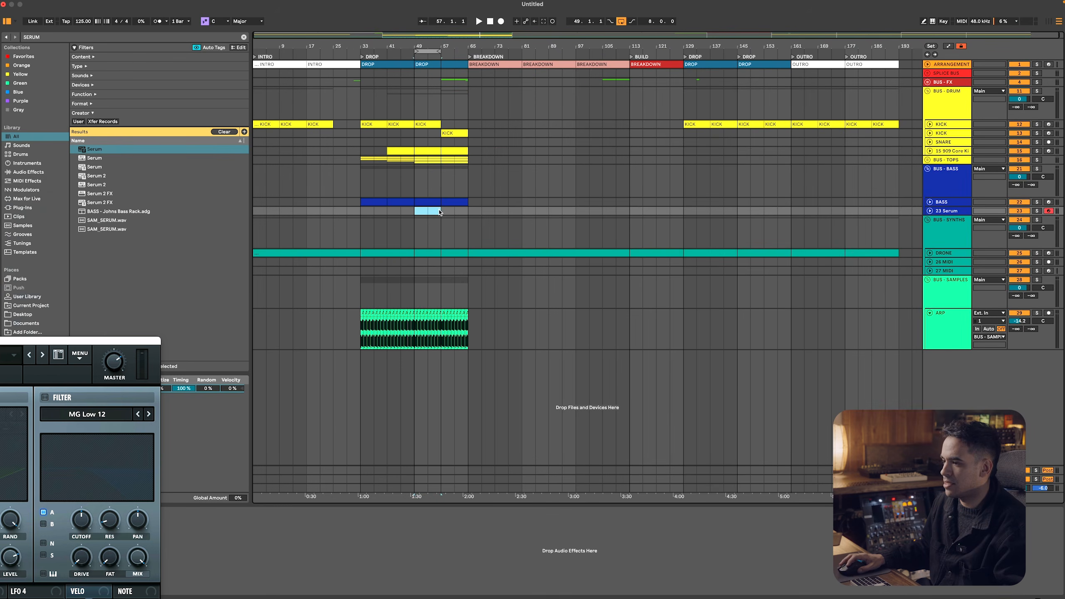
key("super+shift+m")
key("space")
right_click(330, 544)
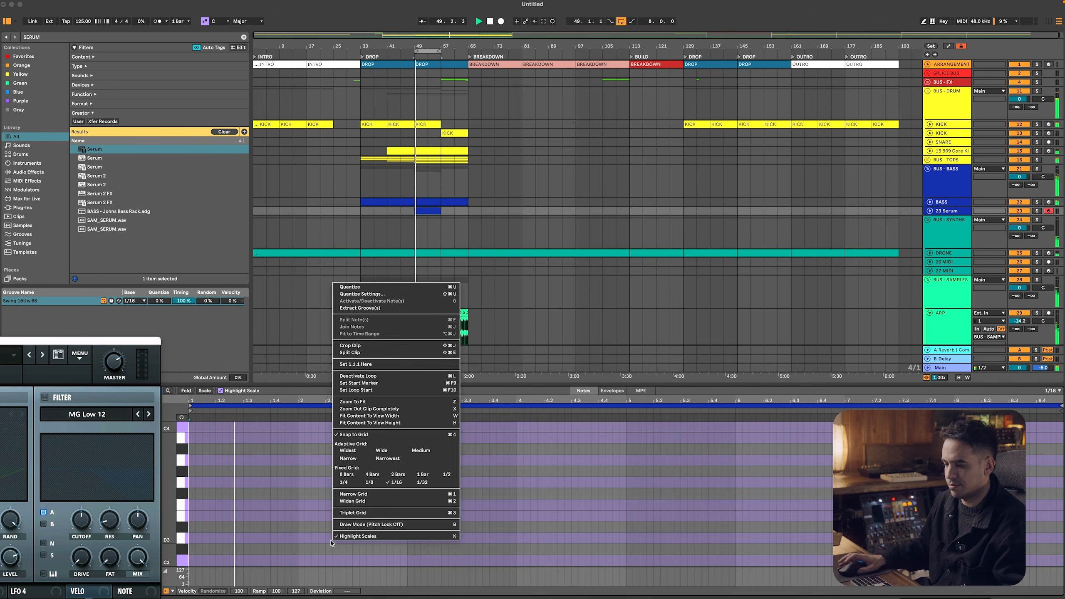
left_click(396, 483)
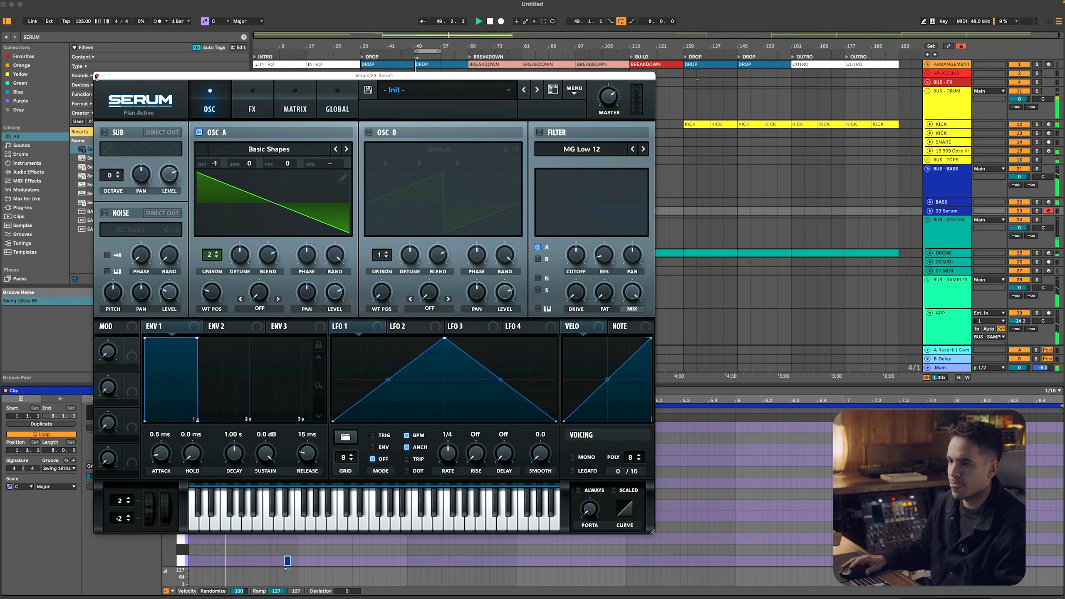
Enter a short G2 note near the end of the clip's bar 1 and a G2 note filling bar 3's last beat
left_click(96, 76)
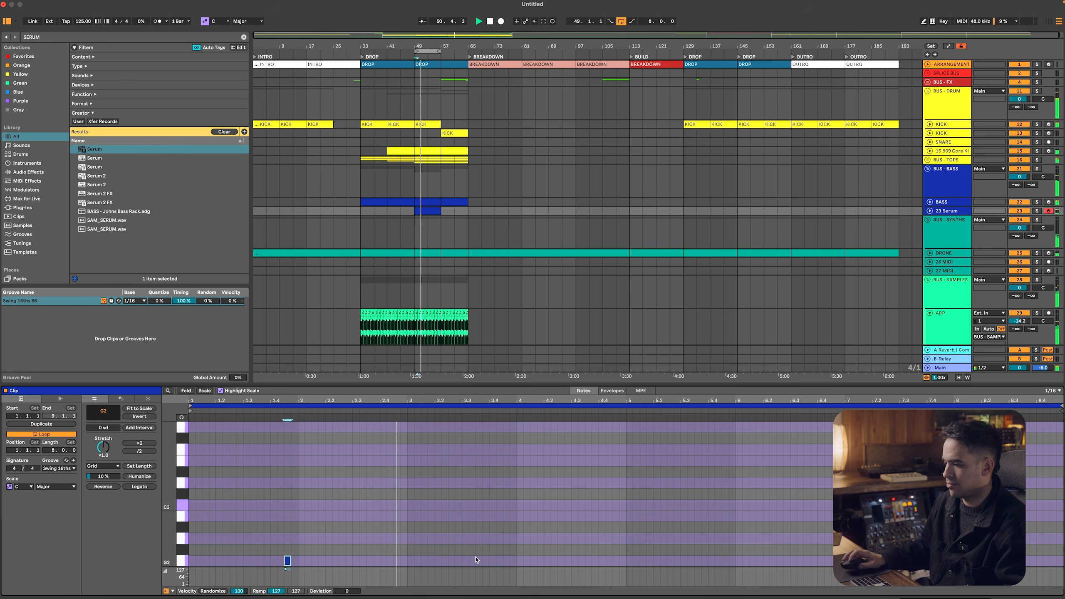
key("space")
double_click(493, 562)
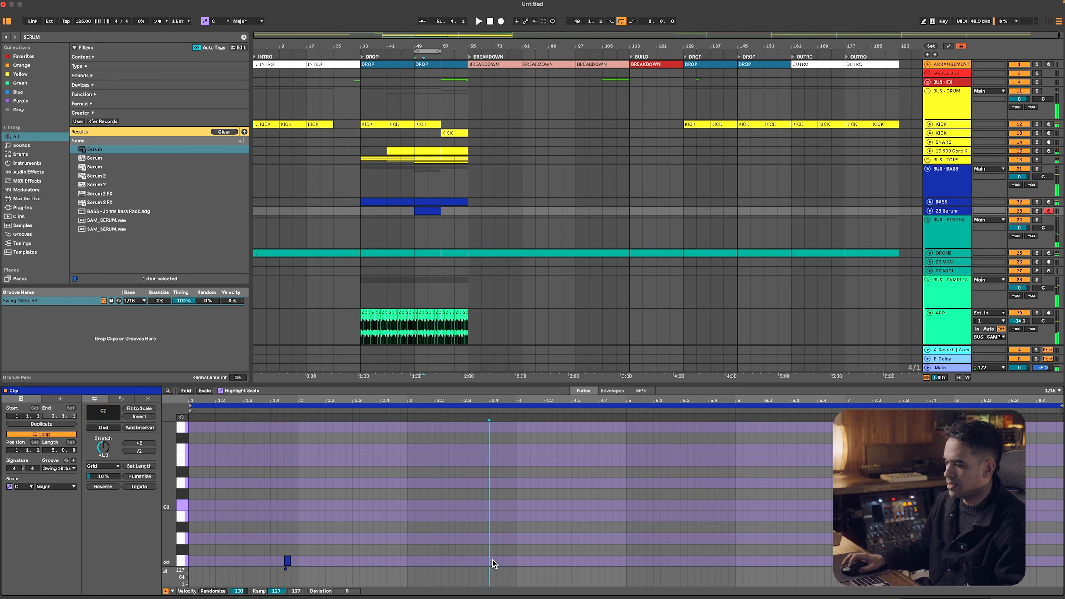
left_click_drag(495, 560, 514, 559)
Chop the beat-long G2 note in bar 3 into two sixteenth notes followed by four thirty-second notes
right_click(521, 544)
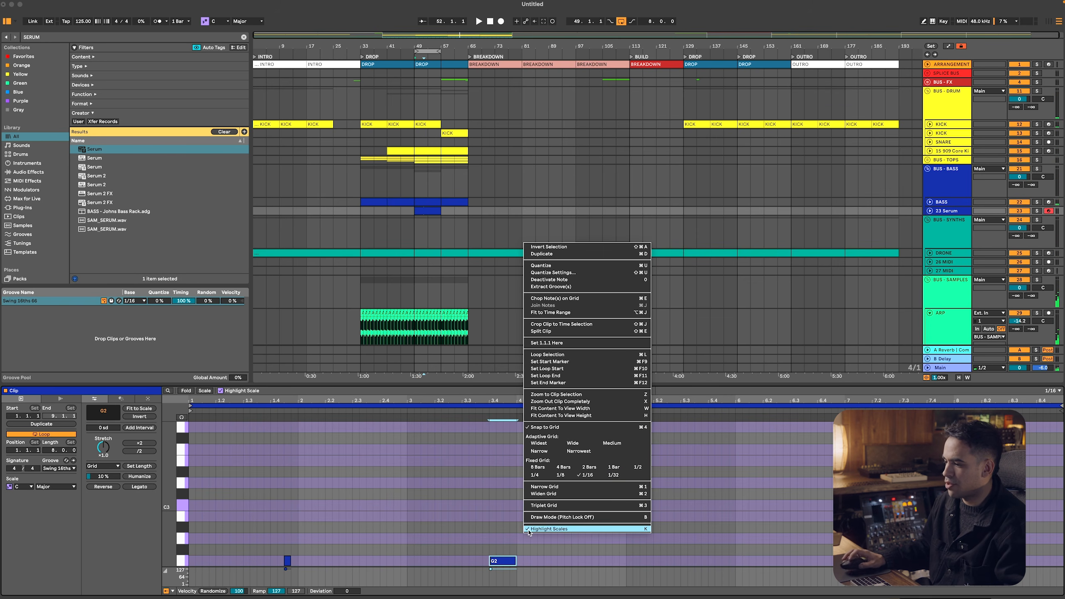
left_click(605, 476)
scroll(533, 515, "down", 2)
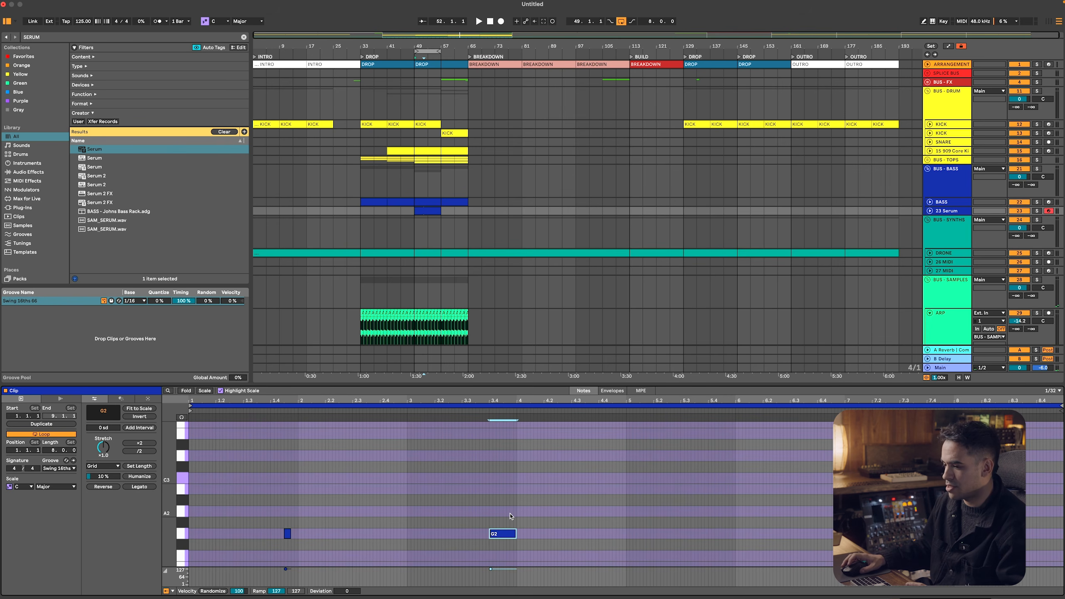
right_click(539, 541)
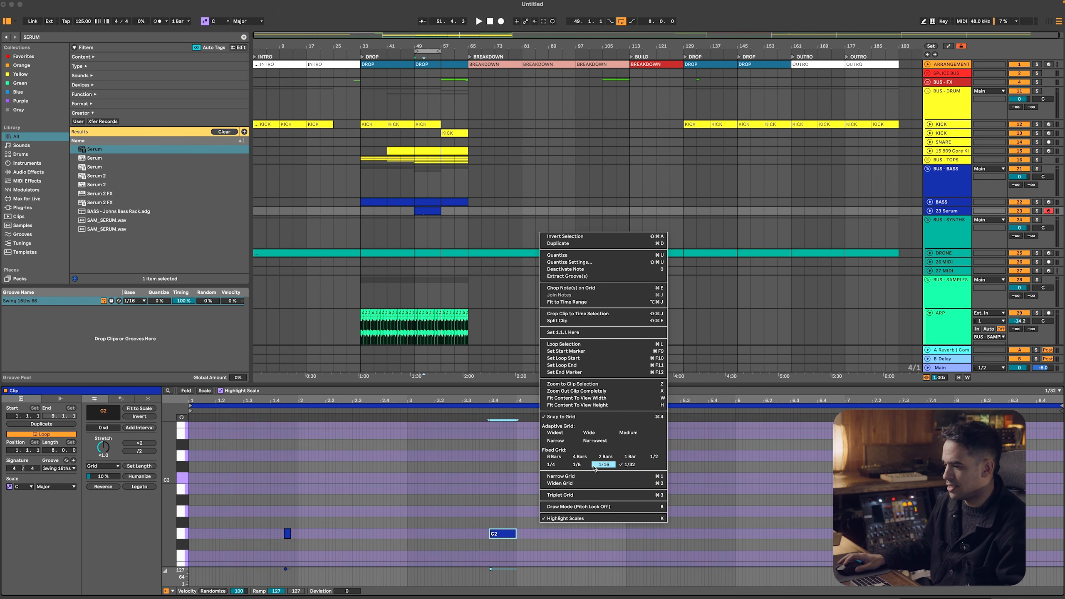
left_click(603, 467)
left_click(504, 525)
key("super+e")
left_click(510, 533)
right_click(537, 542)
left_click(627, 484)
left_click_drag(524, 551, 433, 538)
key("super+e")
scroll(519, 535, "up", 5)
left_click_drag(512, 533, 509, 534)
Play the Serum bass pattern and enable Serum's Delay effect with a mix of about 39%
double_click(939, 211)
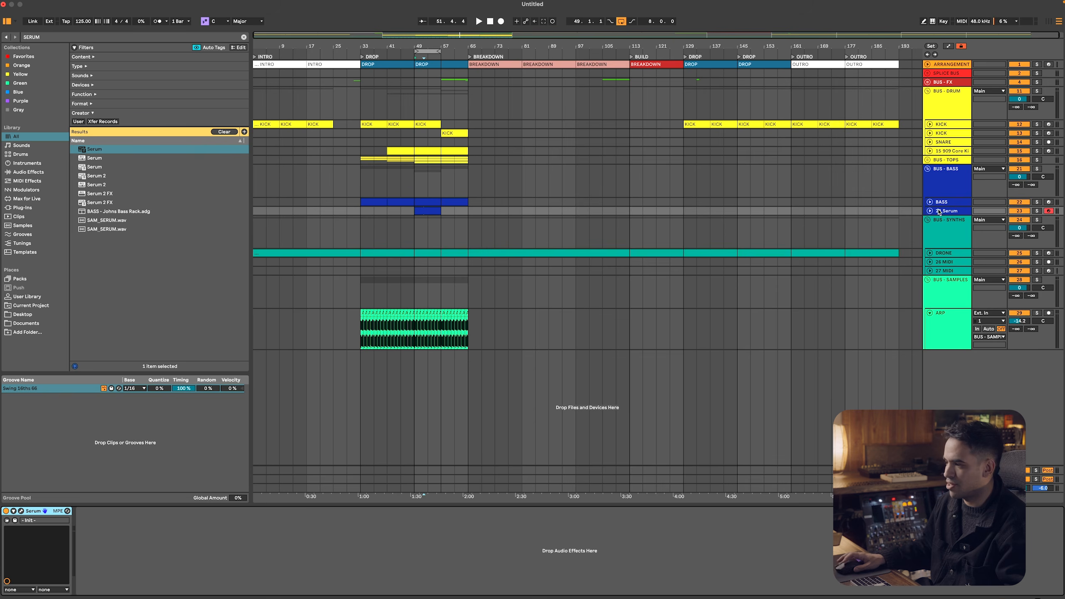
key("space")
left_click(21, 511)
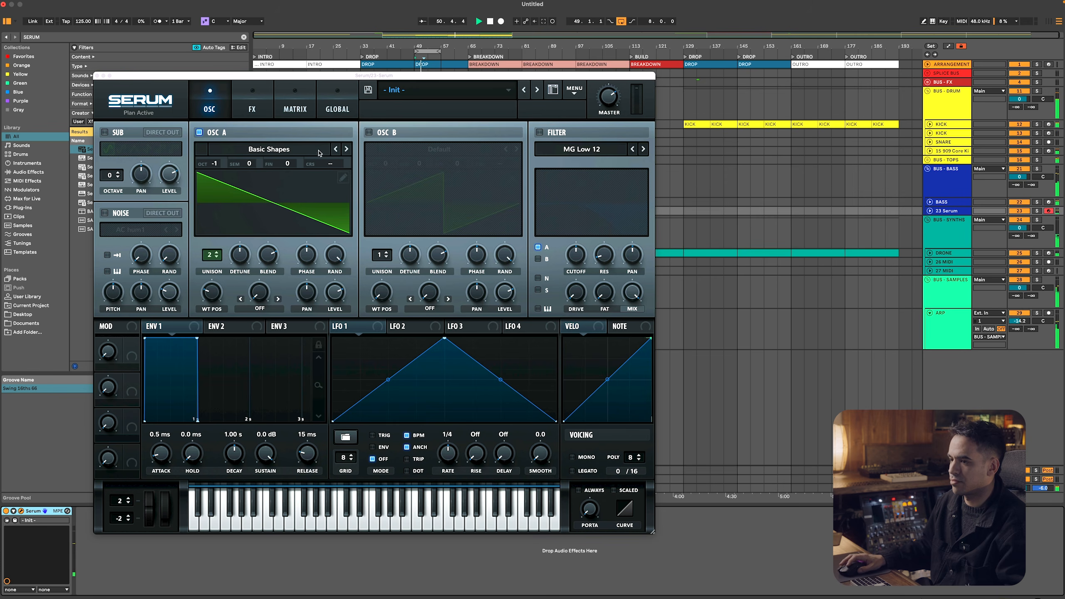
left_click(252, 105)
left_click(110, 230)
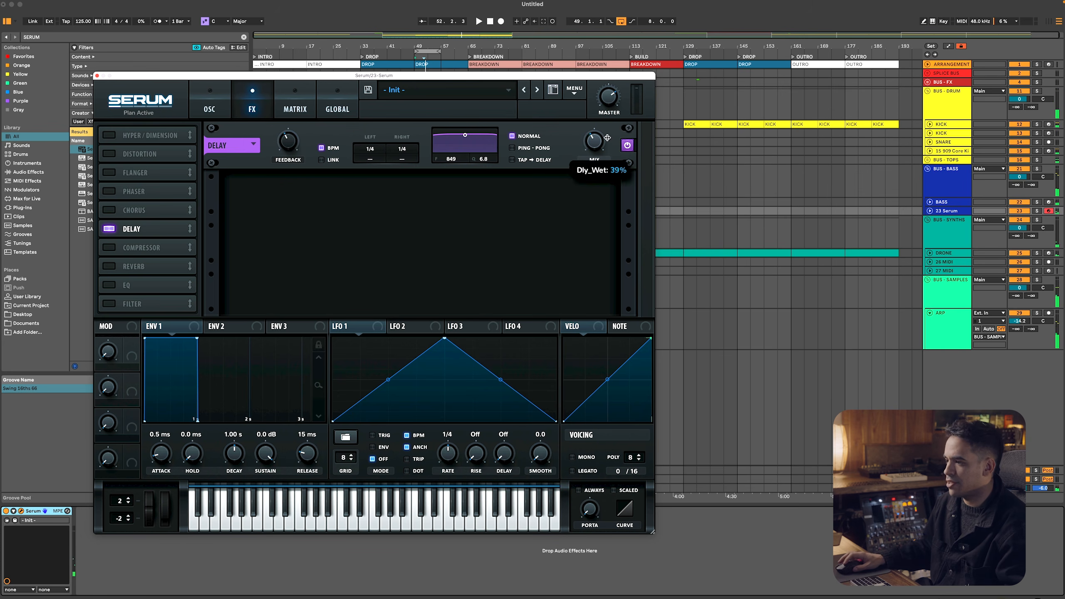
Enable Serum's Compressor in Multiband mode and set the master volume to about 85% during playback
left_click(109, 248)
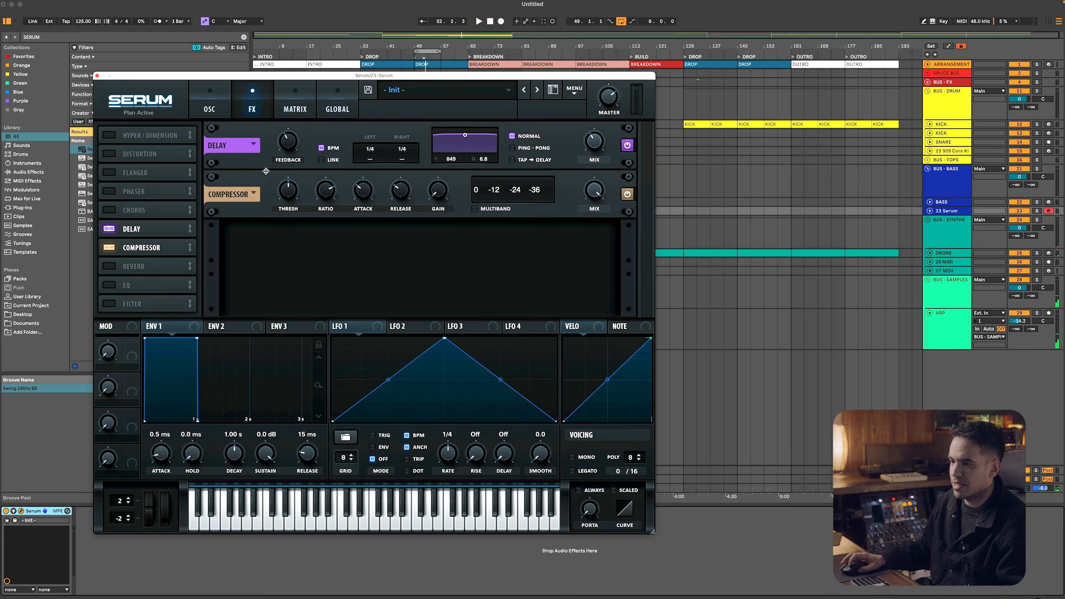
left_click(254, 192)
key("space")
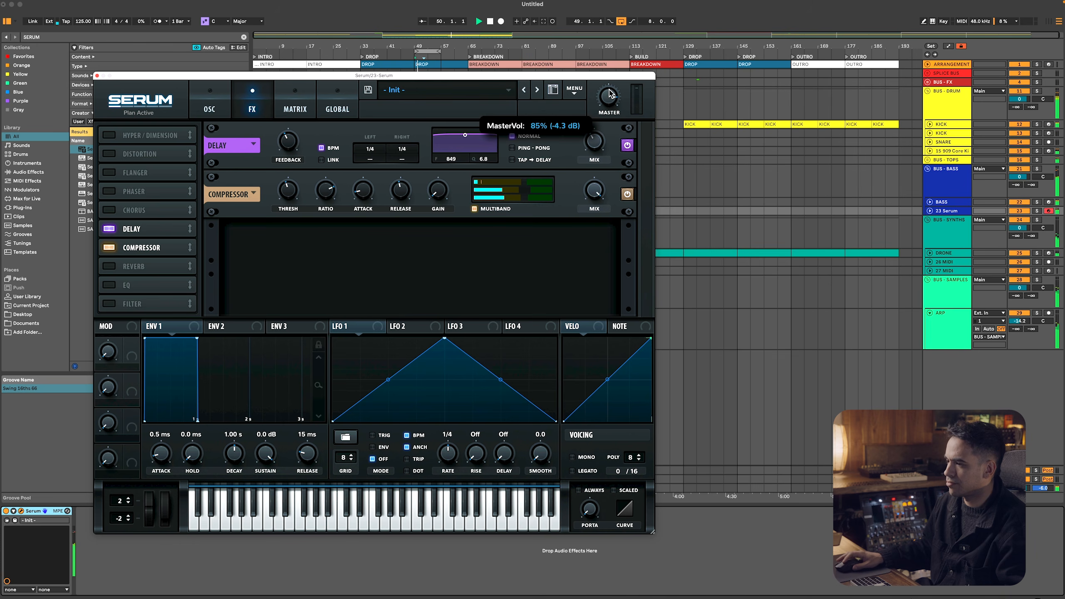
Enable Serum's Hall Reverb, switch the Delay to Ping-Pong, and close the Serum window
left_click(147, 266)
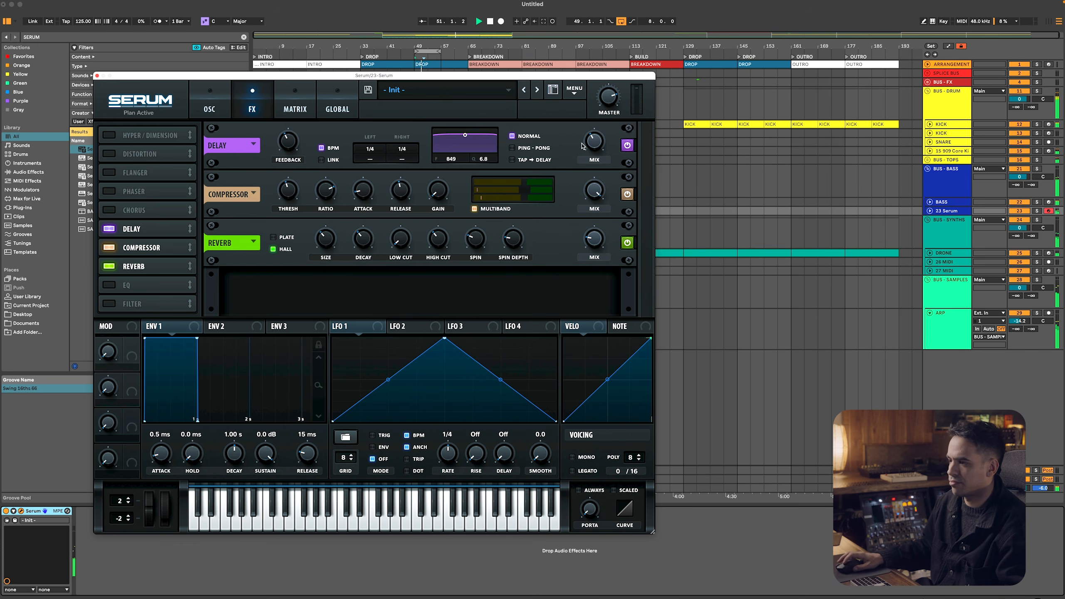
left_click(548, 148)
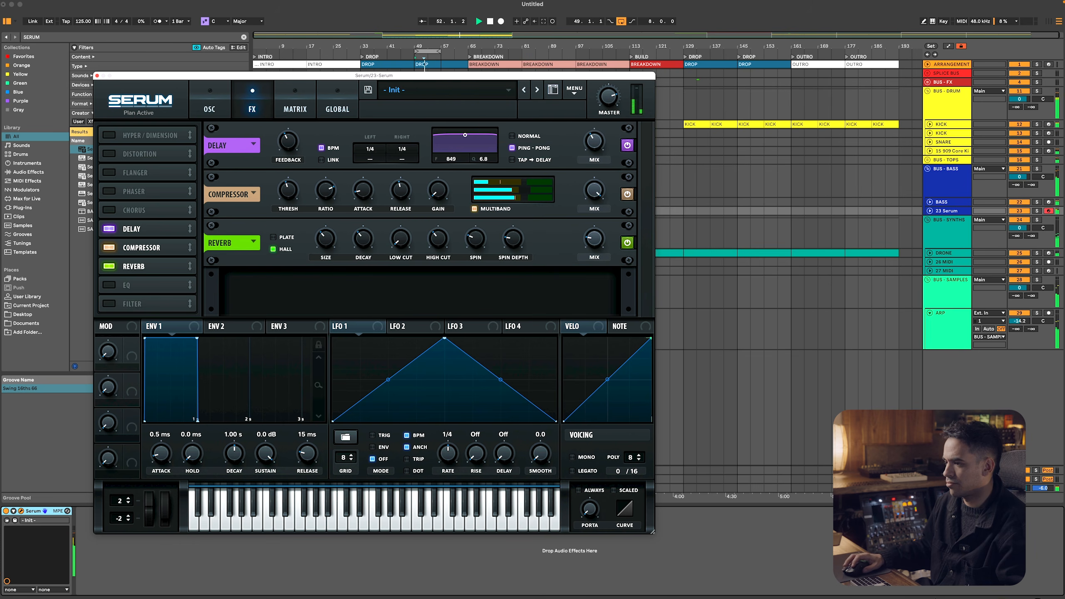
left_click(96, 76)
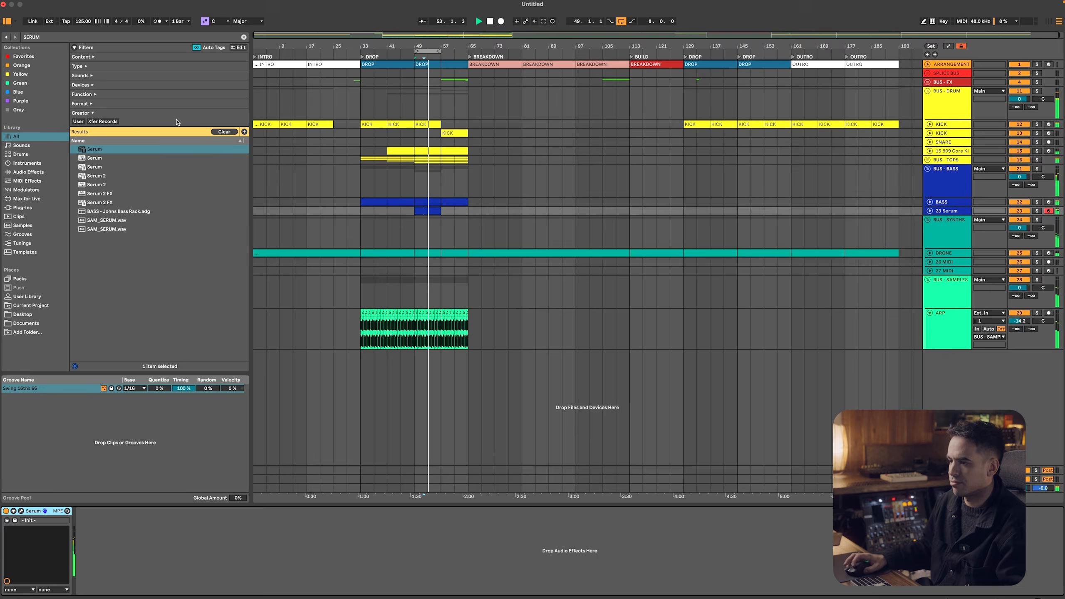
Duplicate the notes in the first four bars of the Serum clip into its last four bars
double_click(432, 211)
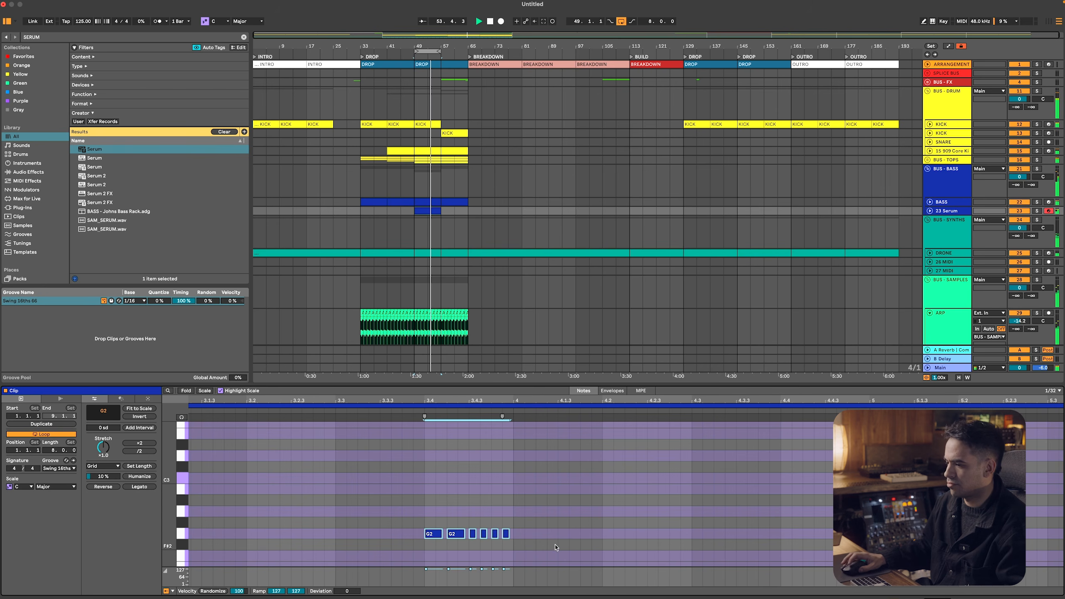
double_click(509, 402)
key("space")
left_click(626, 563)
left_click_drag(627, 563, 189, 451)
key("super+d")
Repeat the Serum clip from bar 57 to 65 and rename its track with the prefix BASS -
key("shift+Tab")
left_click(426, 208)
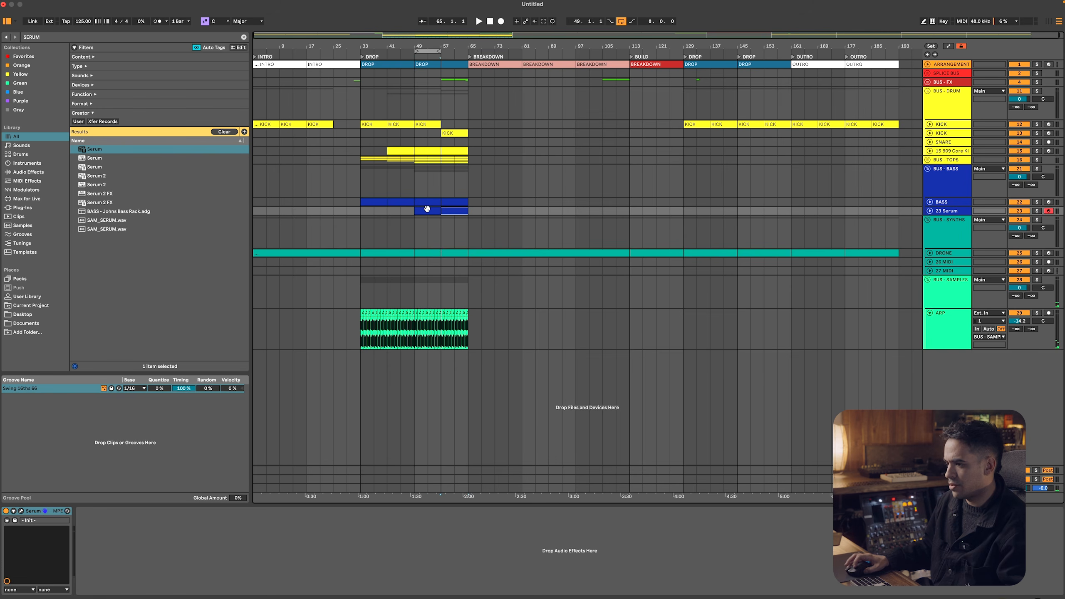
double_click(948, 210)
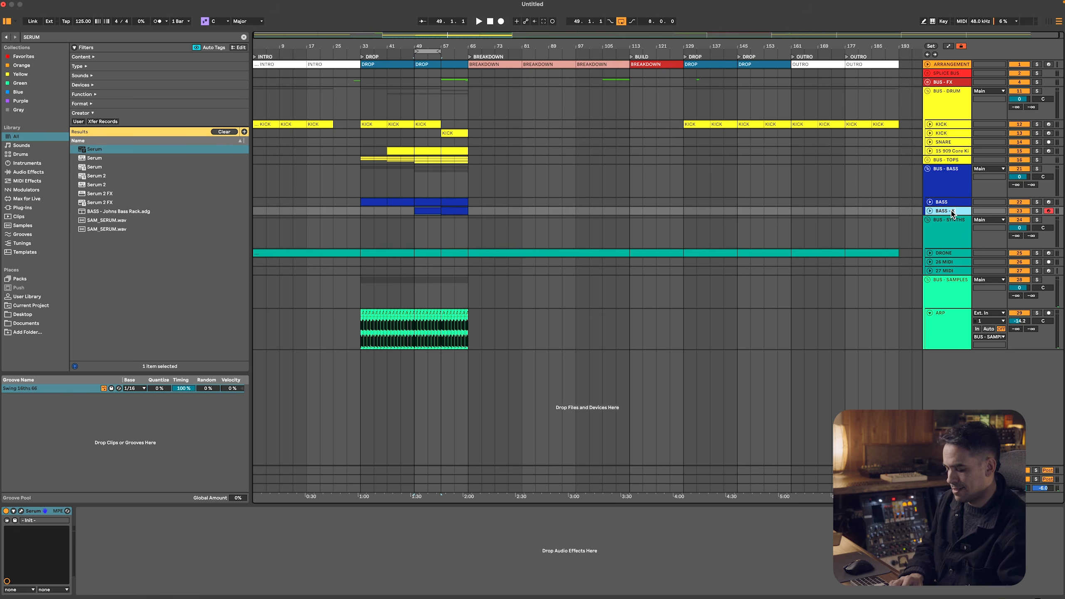
Name the Serum track BASS - COUNTER, start playback, and unfold both bass tracks
type("BASS - COUNT")
key("Return")
key("space")
left_click(942, 203, "shift")
key("u")
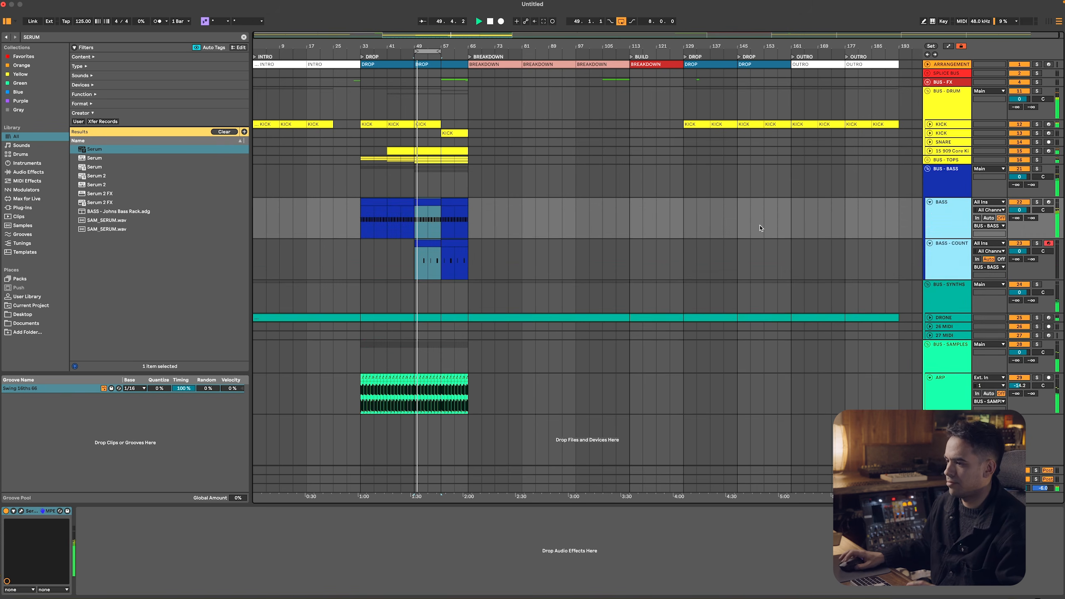
In BASS - COUNTER's Serum, reduce OSC A's detune, lower the filter cutoff, and set ENV 2 to 0% sustain and 484 ms decay
double_click(430, 243)
key("shift+Tab")
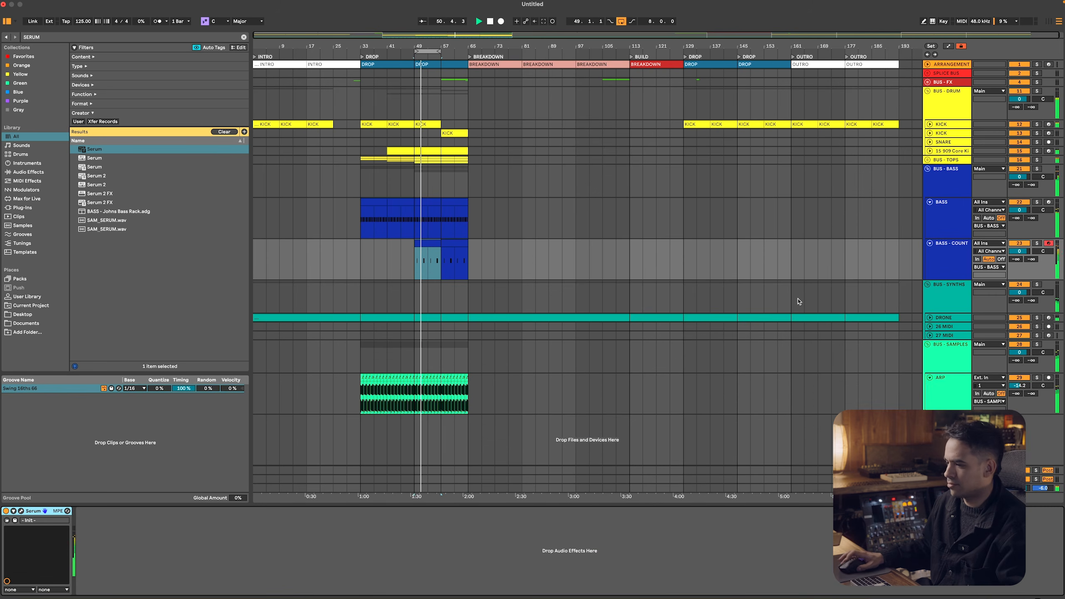
left_click(19, 511)
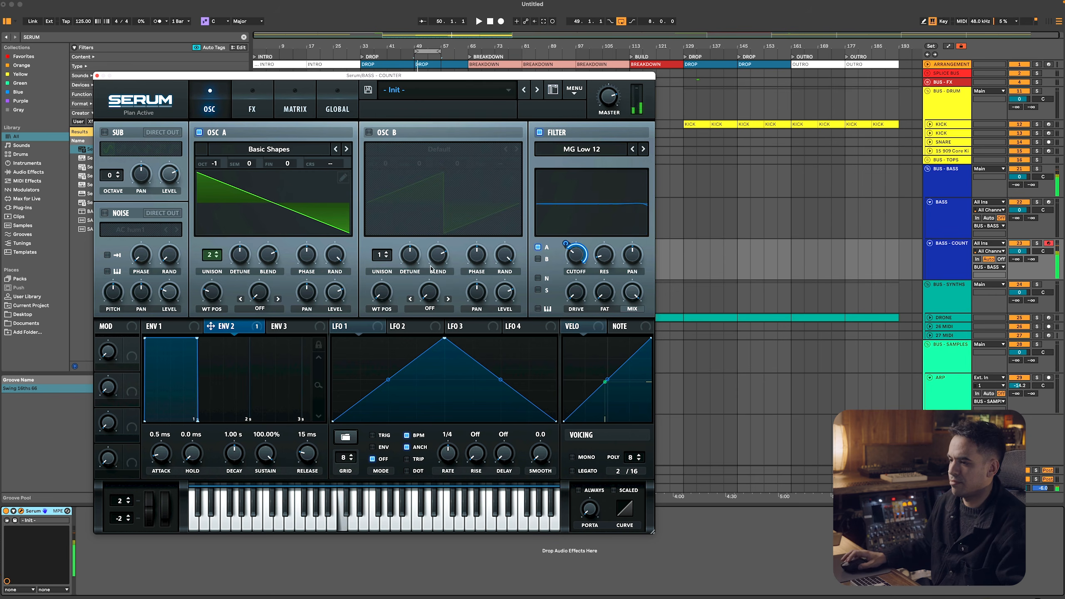
left_click_drag(239, 257, 238, 270)
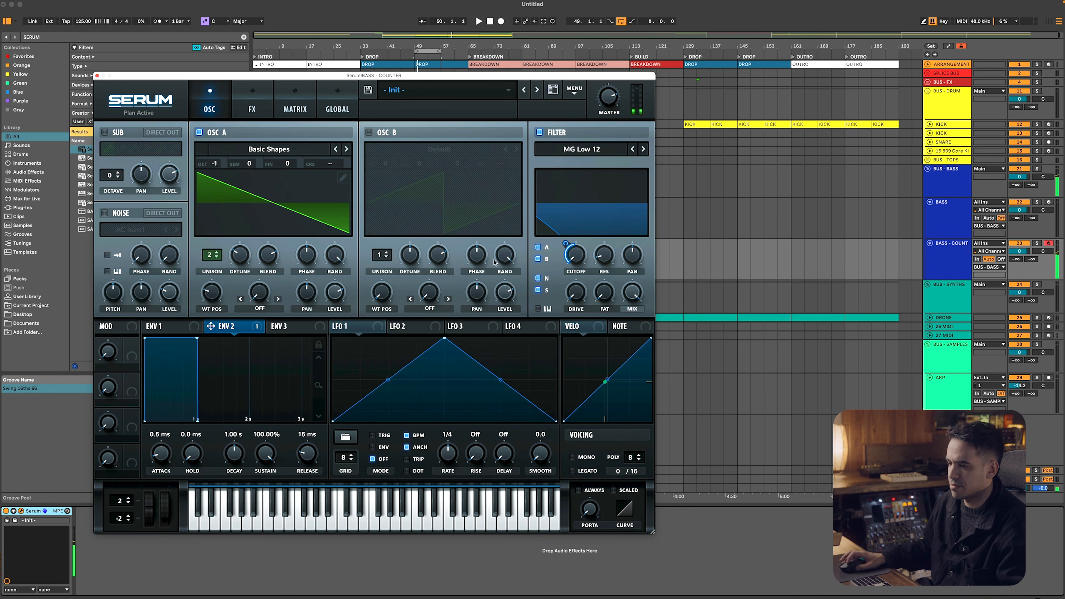
left_click_drag(265, 451, 263, 452)
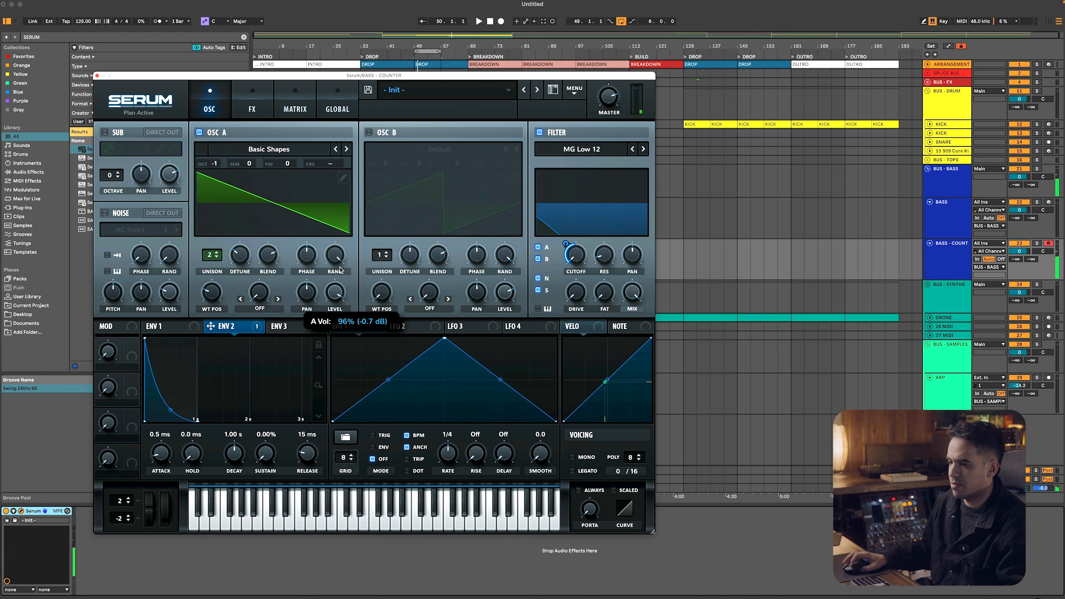
left_click_drag(235, 451, 236, 455)
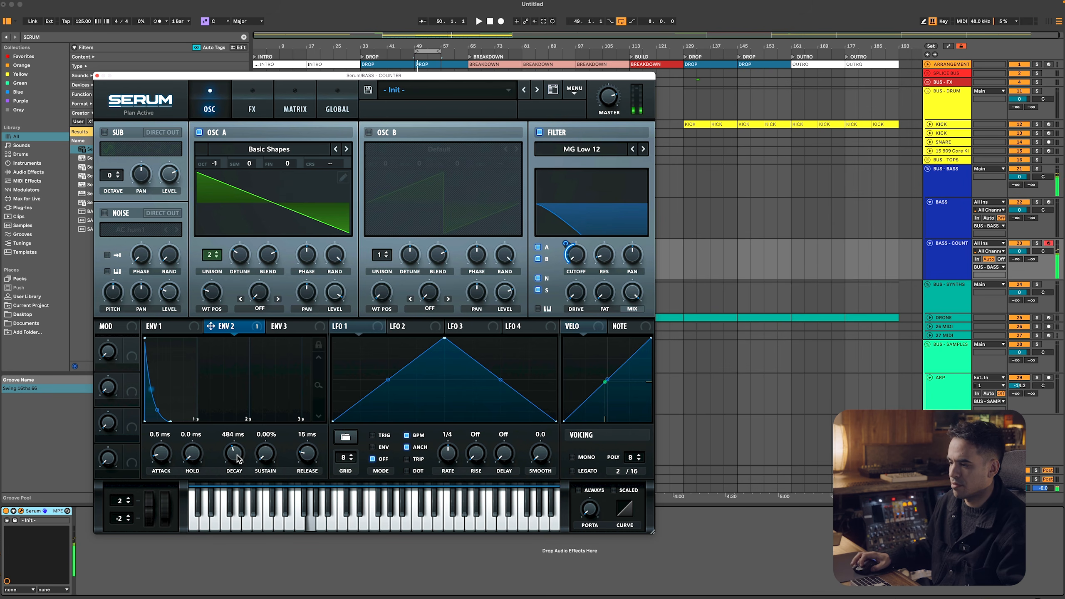
left_click(97, 76)
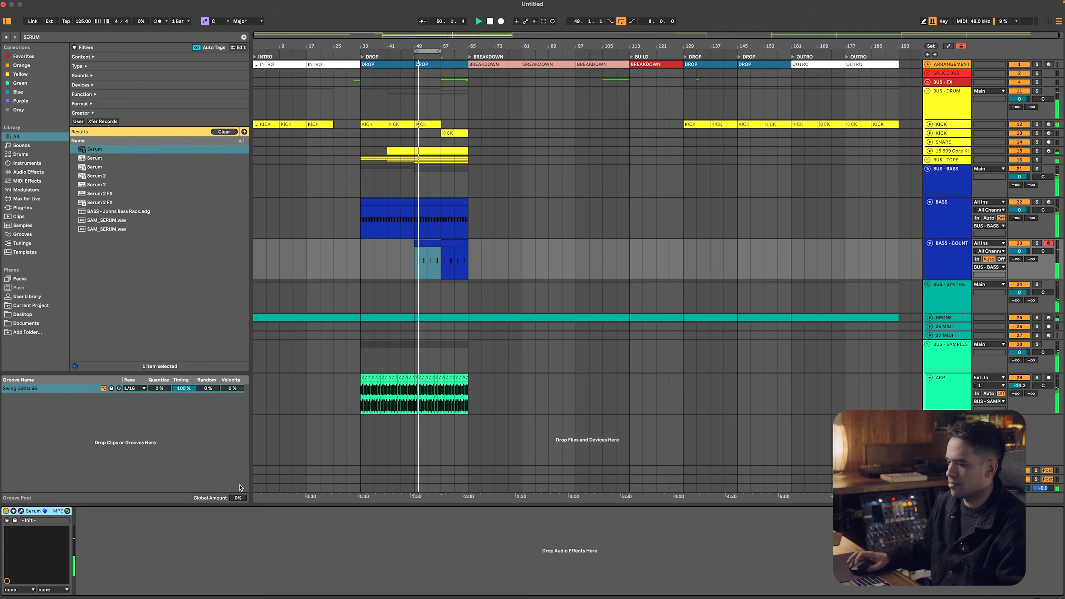
Enable Serum's Delay with 1/16 and 1/8 times, set the master volume to about 86%, and close the Serum window
left_click(45, 511)
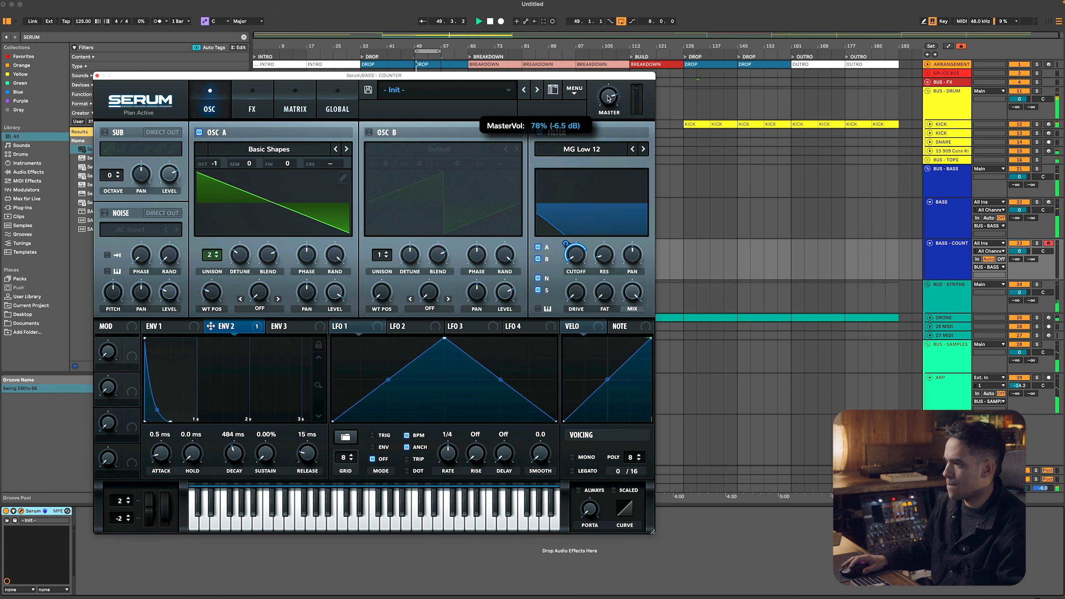
left_click(252, 101)
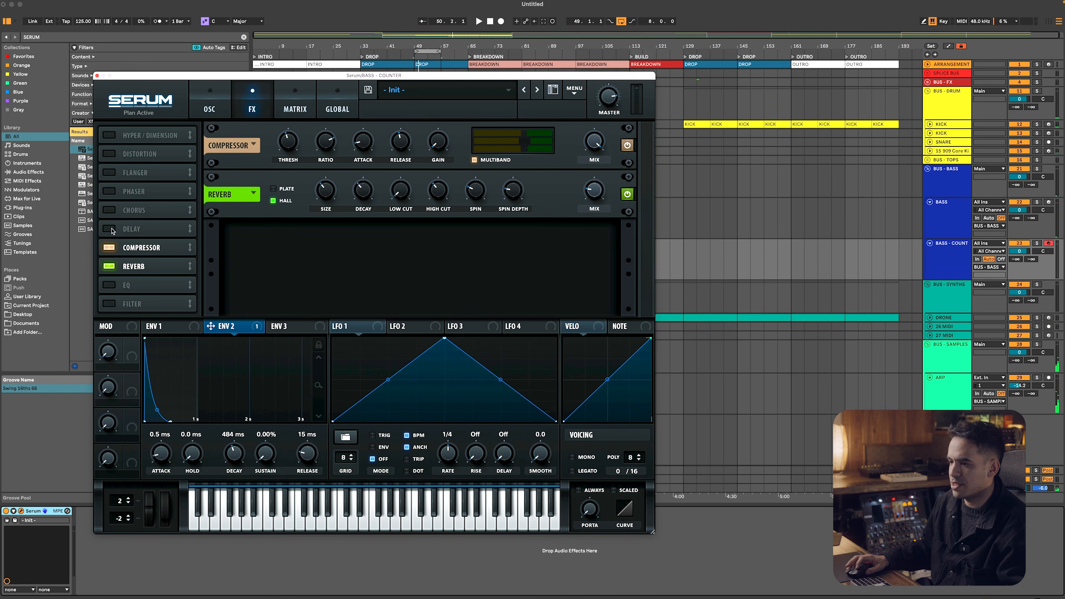
left_click(112, 230)
left_click_drag(372, 148, 407, 165)
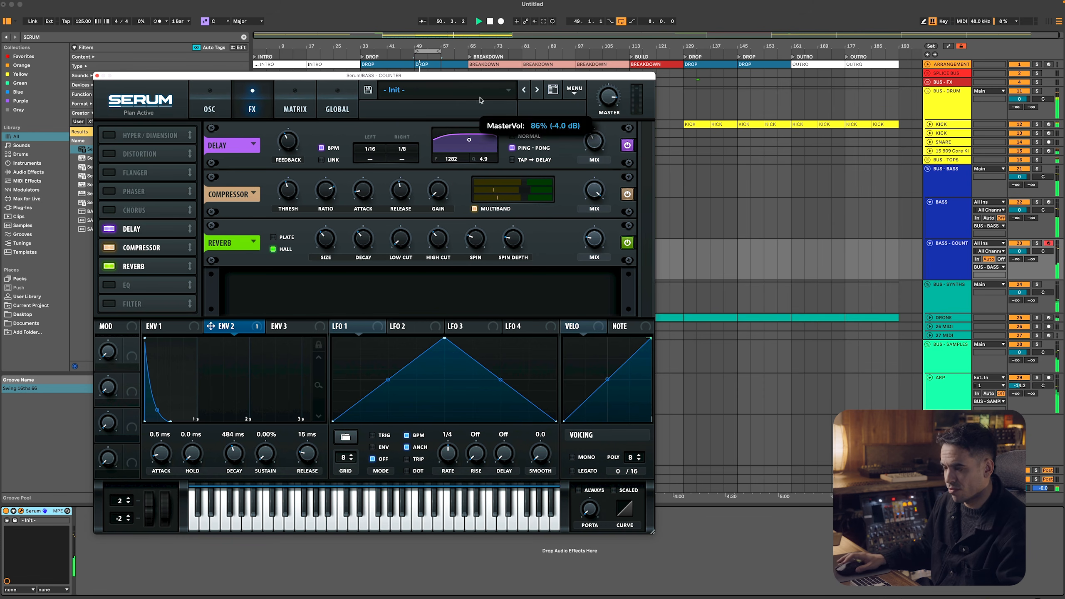
left_click(93, 76)
left_click(605, 147)
left_click(97, 76)
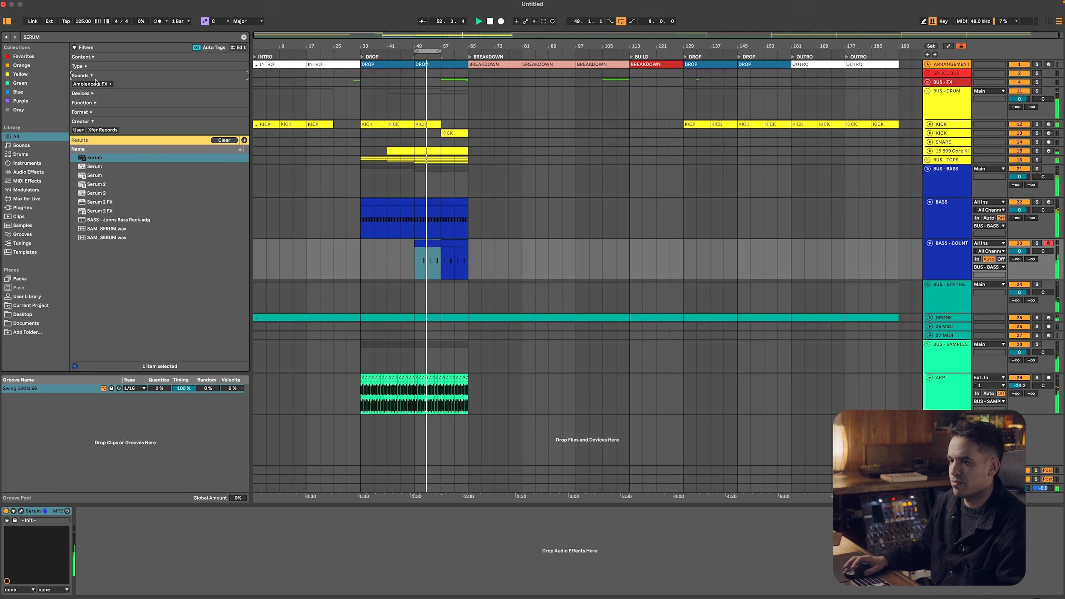
Fold the BASS and BASS - COUNTER tracks back to single-row height
left_click(943, 211)
left_click(943, 253, "shift")
left_click(929, 203)
left_click(936, 188)
left_click(944, 204)
left_click(946, 212)
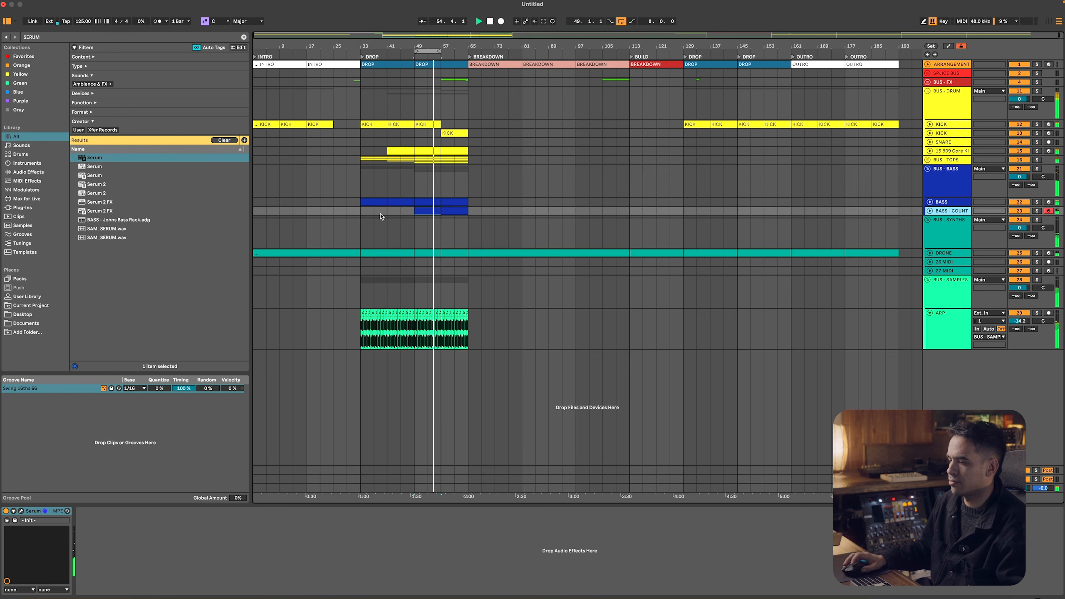
Duplicate the BASS and BASS - COUNTER clips onward from bar 65 to bar 145
left_click(449, 210)
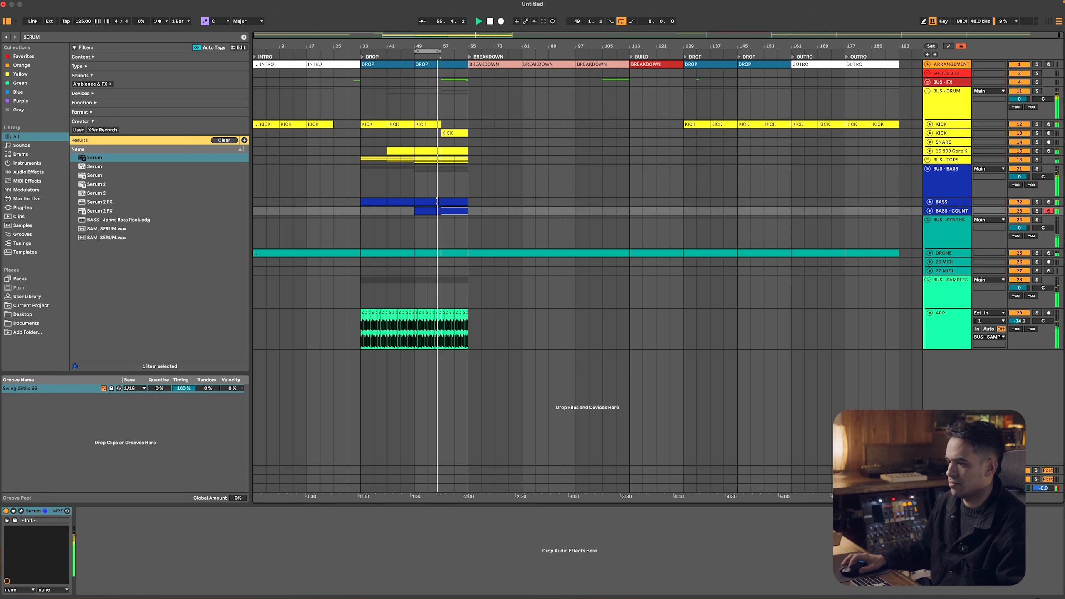
left_click(450, 203, "shift")
key("ctrl+d")
key("ctrl+d")
key("ctrl+d")
key("ctrl+d")
key("ctrl+d")
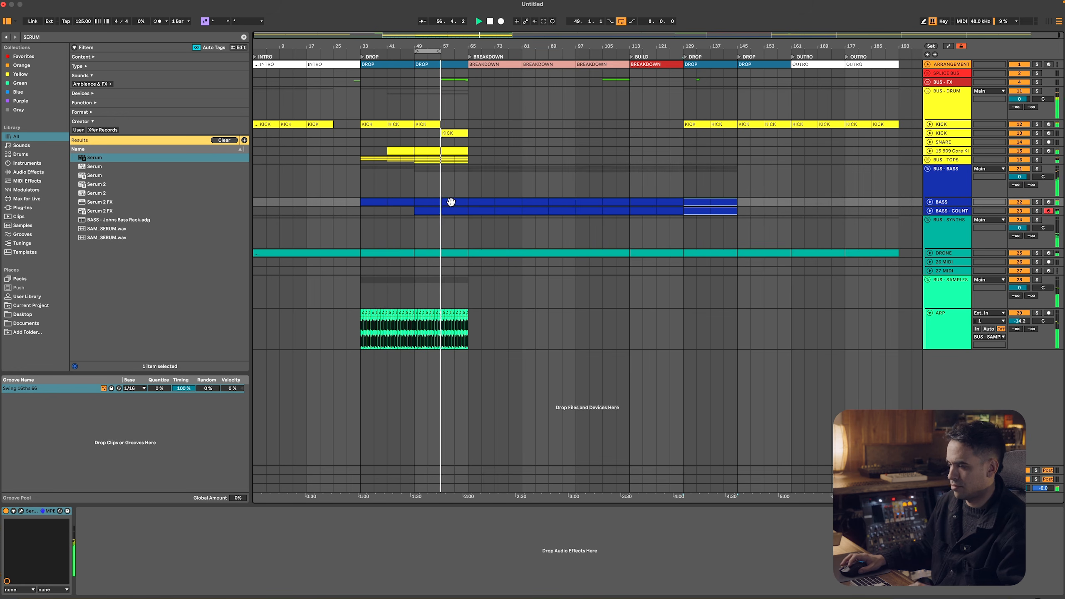
Move the loop range to bars 57 to 65 and play it
key("space")
left_click_drag(428, 51, 456, 51)
key("space")
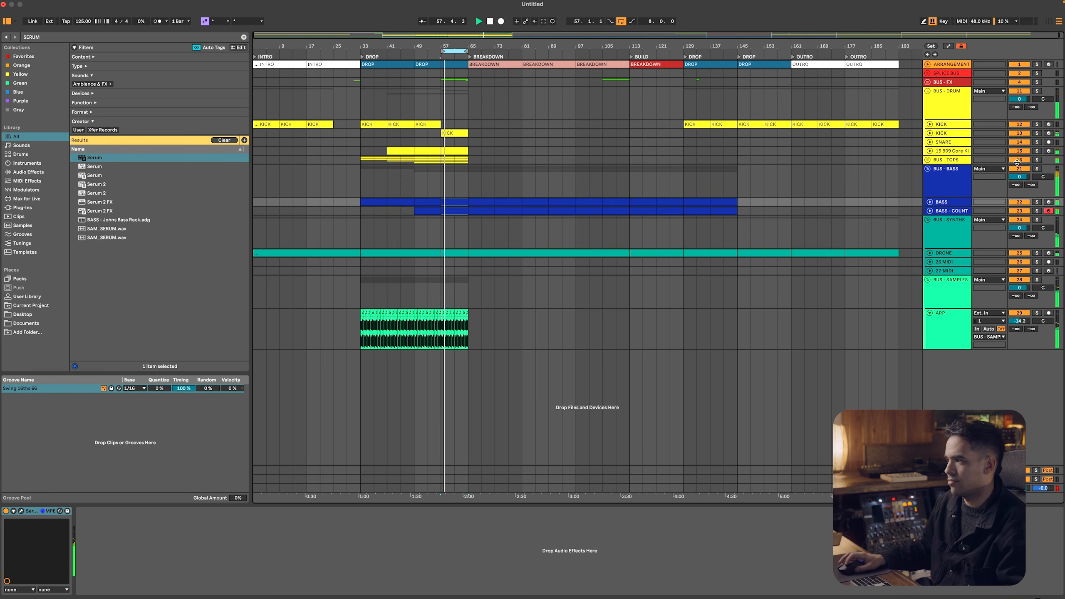
Stop playback and copy the Utility device from the first KICK track to the end of the second KICK track's device chain
key("space")
left_click(929, 133)
left_click(947, 127)
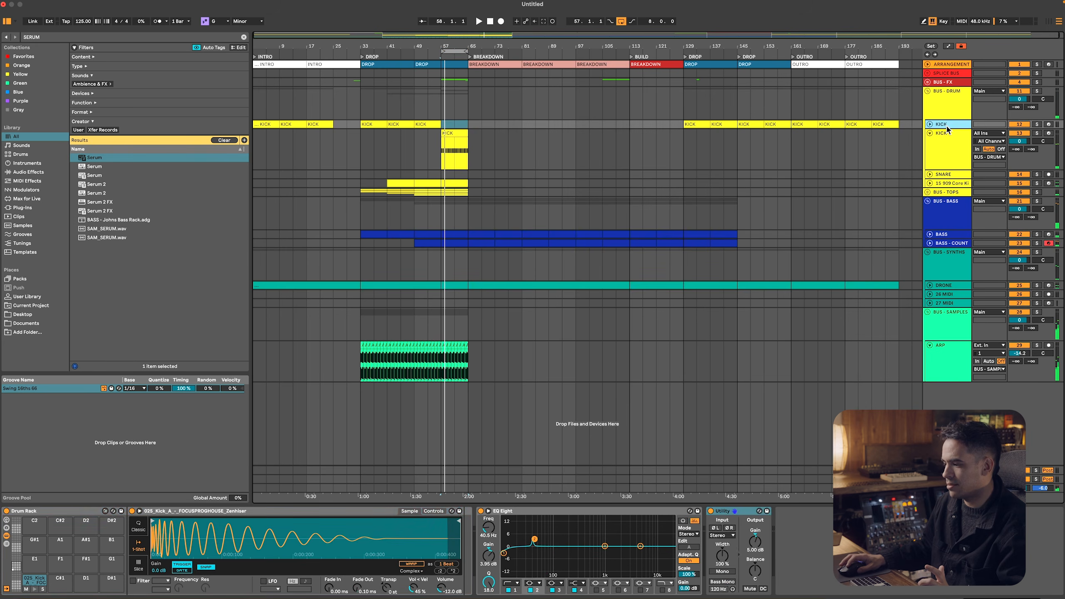
left_click(946, 137)
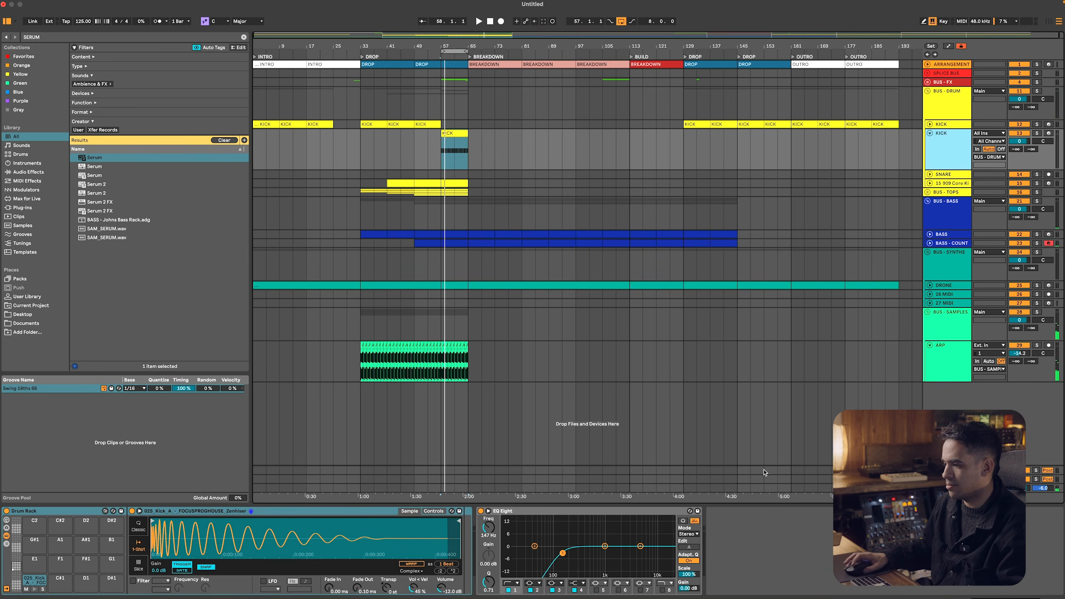
left_click(953, 127)
left_click(724, 512)
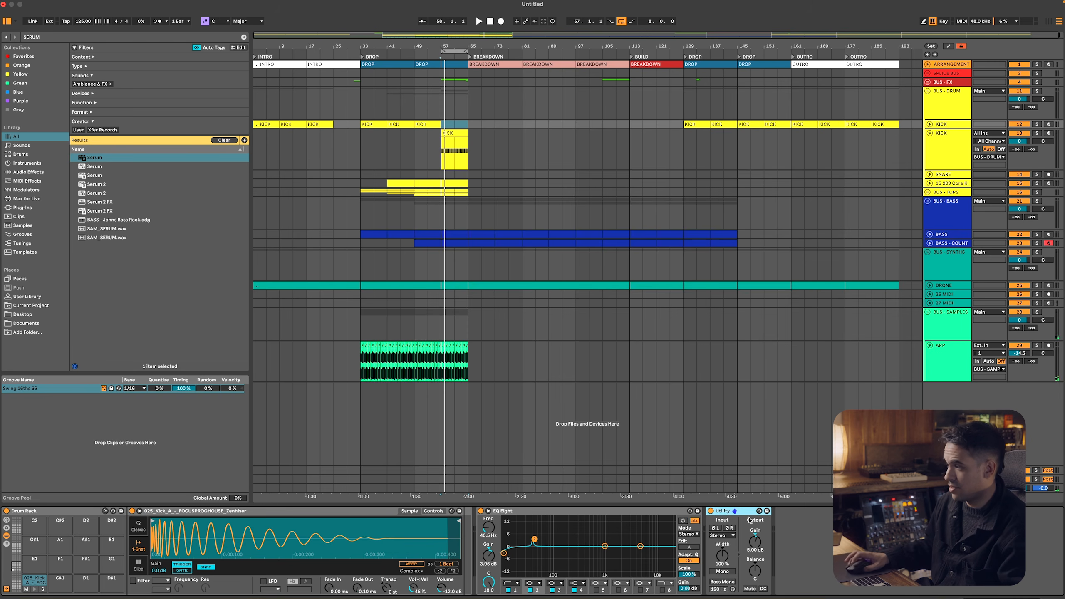
left_click(942, 161)
left_click(802, 564)
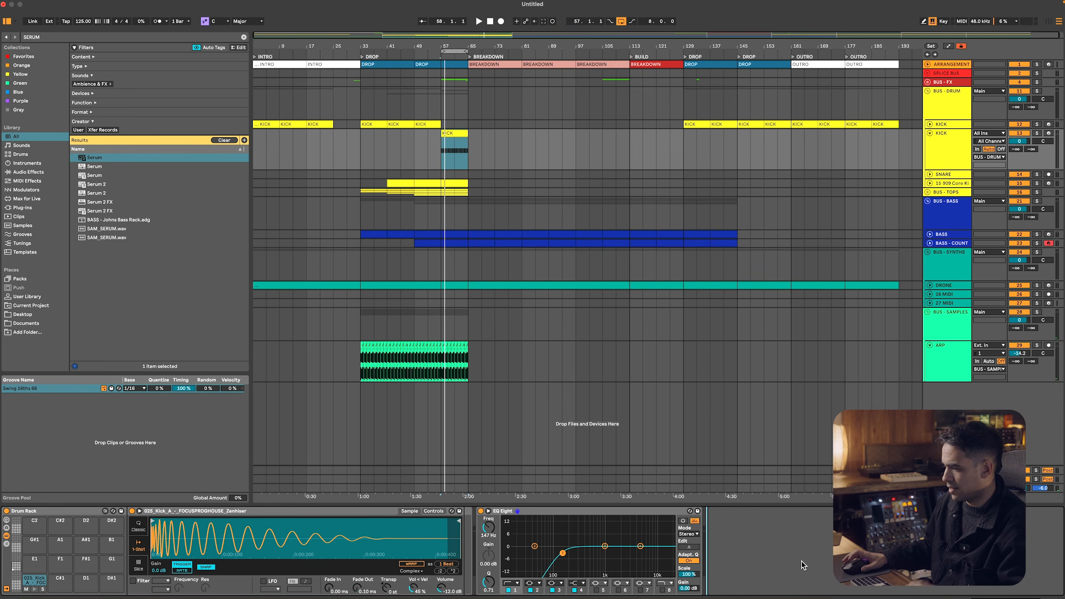
Add a Reverb to BUS - BASS with Lo Cut on, Hi Cut off, and diffusion filters at 5.50 kHz and 34.9 Hz
left_click(415, 222)
left_click(960, 216)
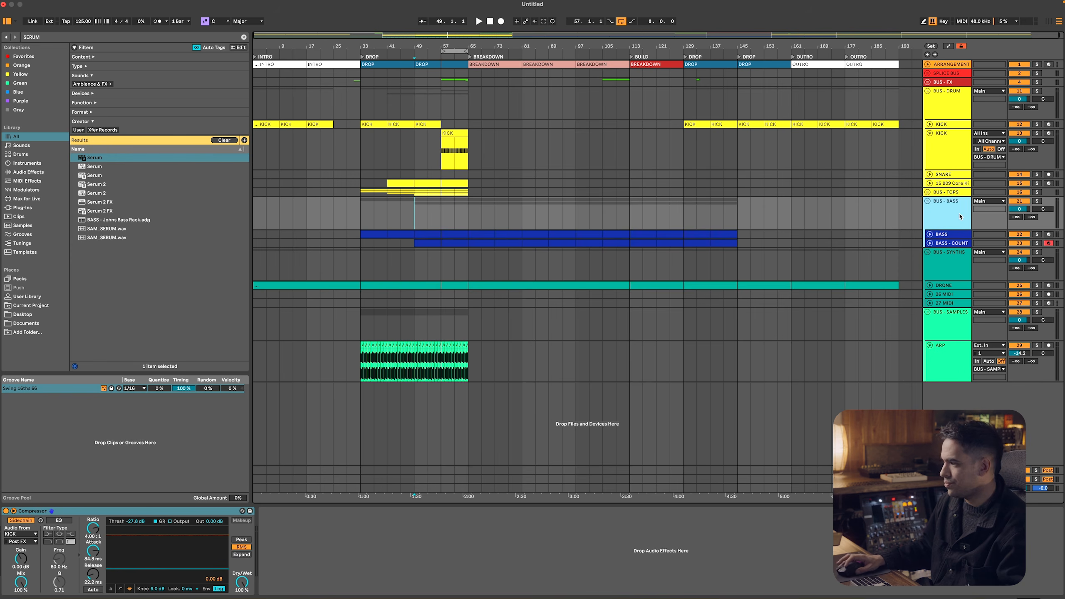
key("super+f")
type("reverb")
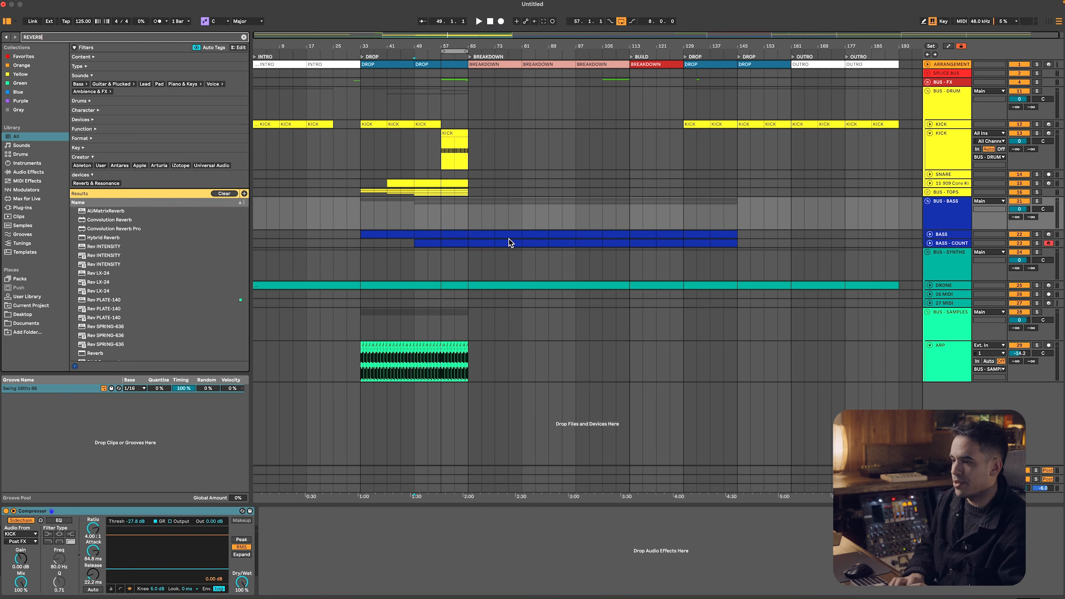
key("Down")
key("Down")
key("Down")
key("Down")
key("Down")
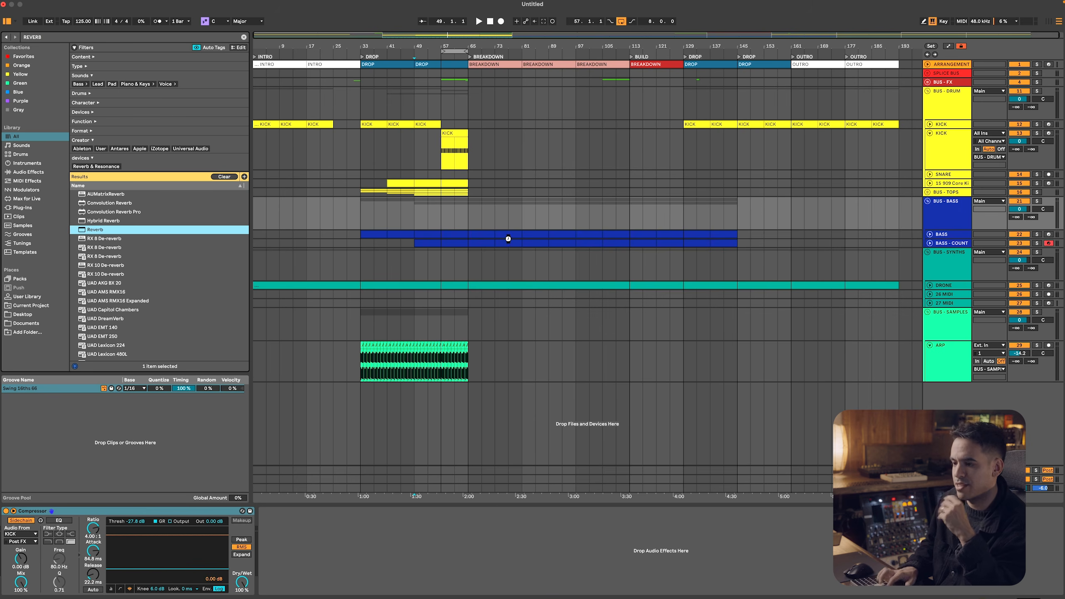
key("Return")
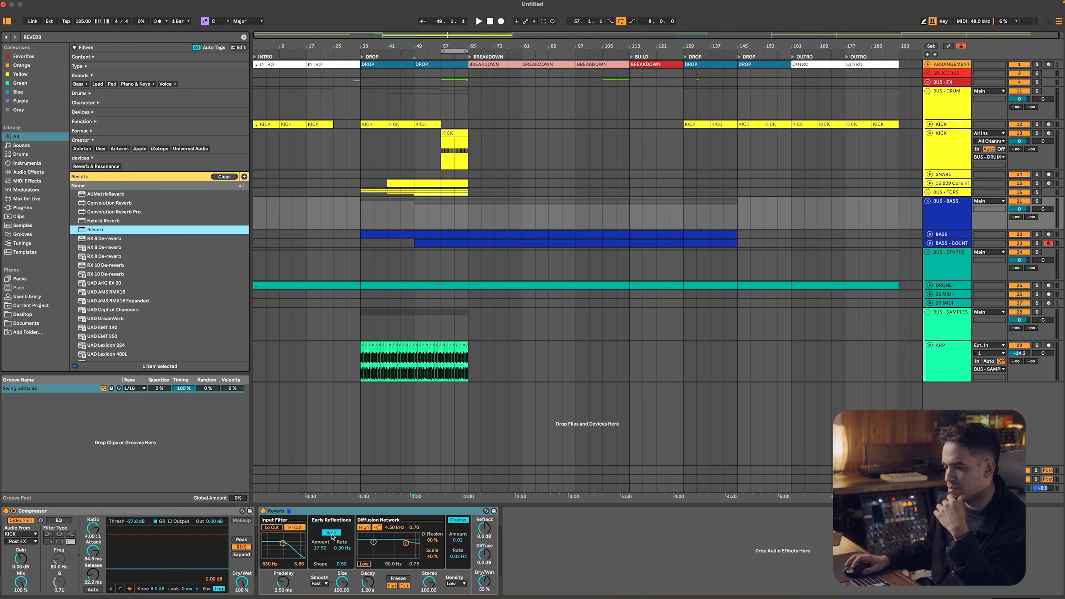
left_click(292, 529)
left_click(272, 528)
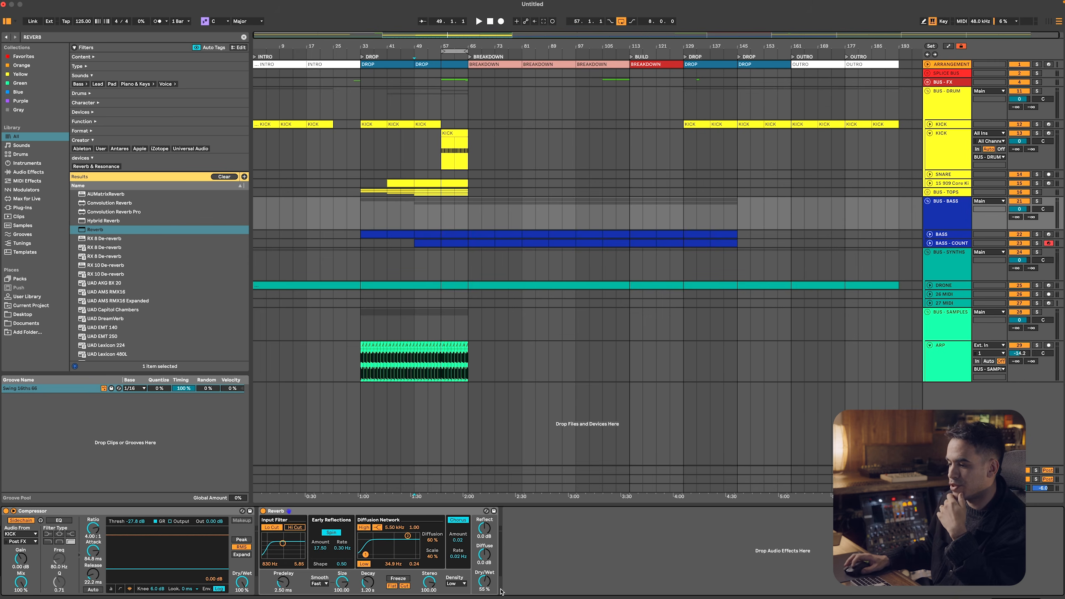
Automate the BUS - BASS Reverb's Dry/Wet from 0% at bar 57 to about 61% at bar 65, and audition it with looping off
key("a")
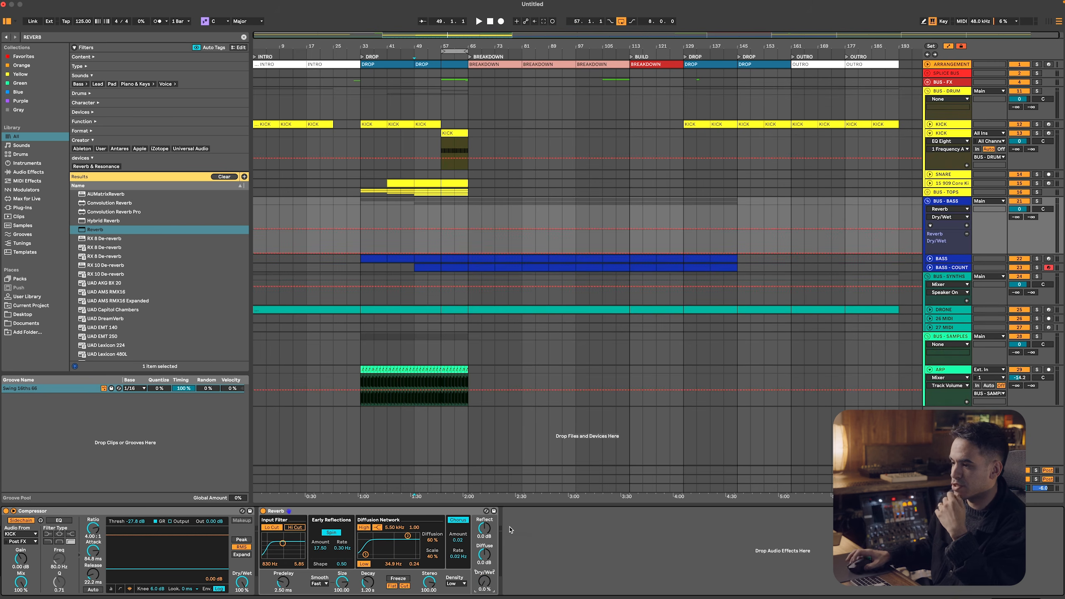
left_click(439, 242)
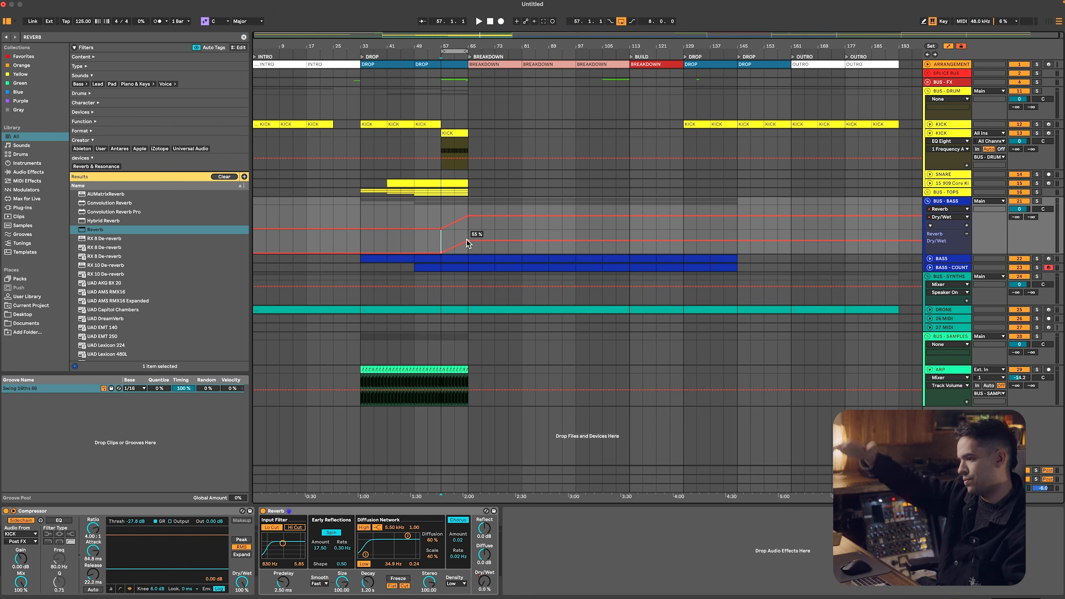
key("space")
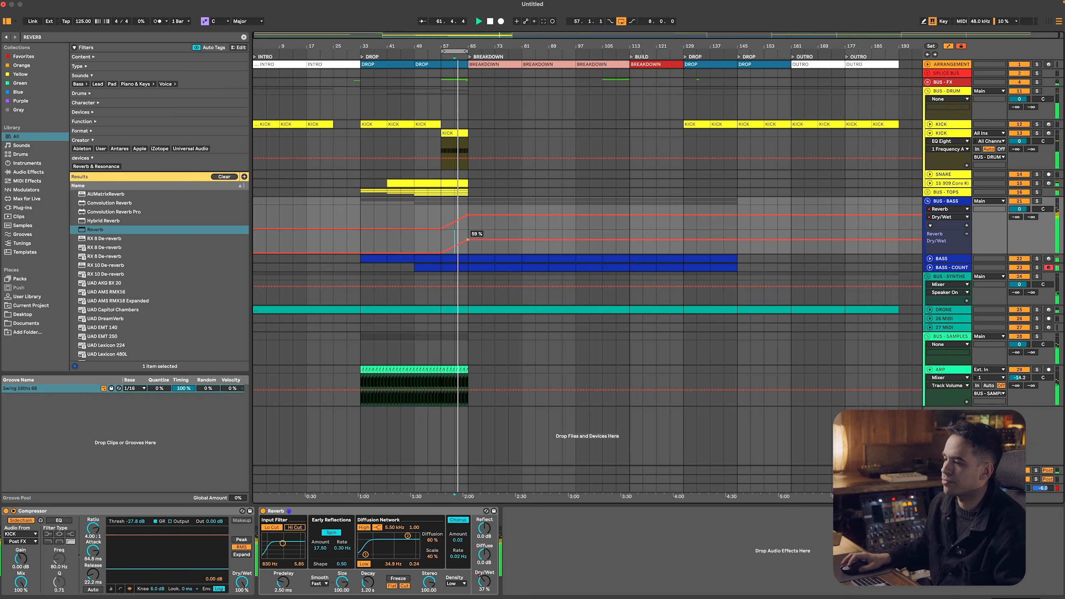
key("a")
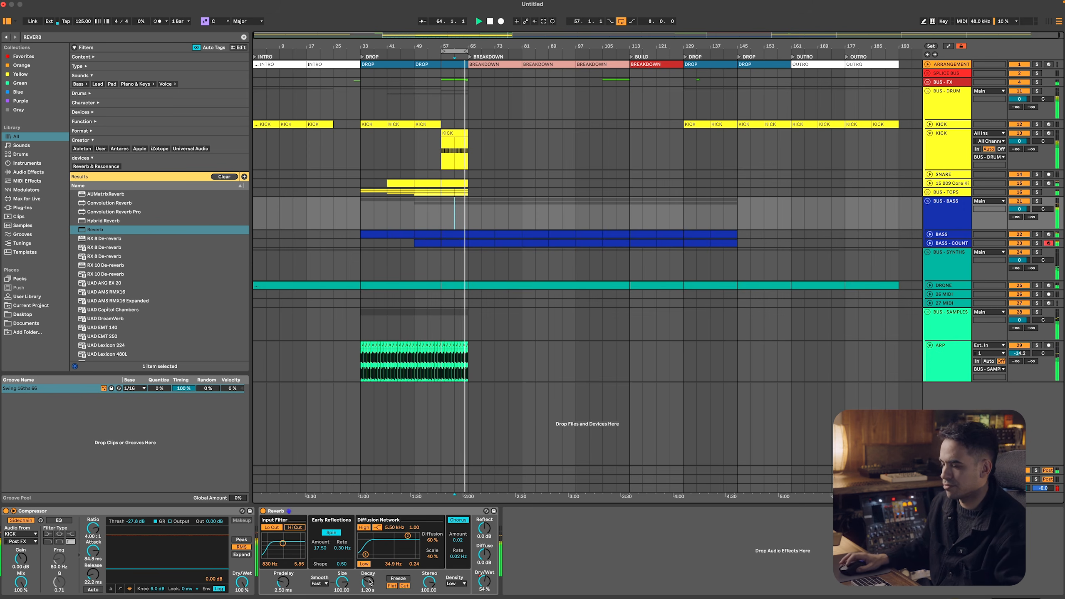
key("super+l")
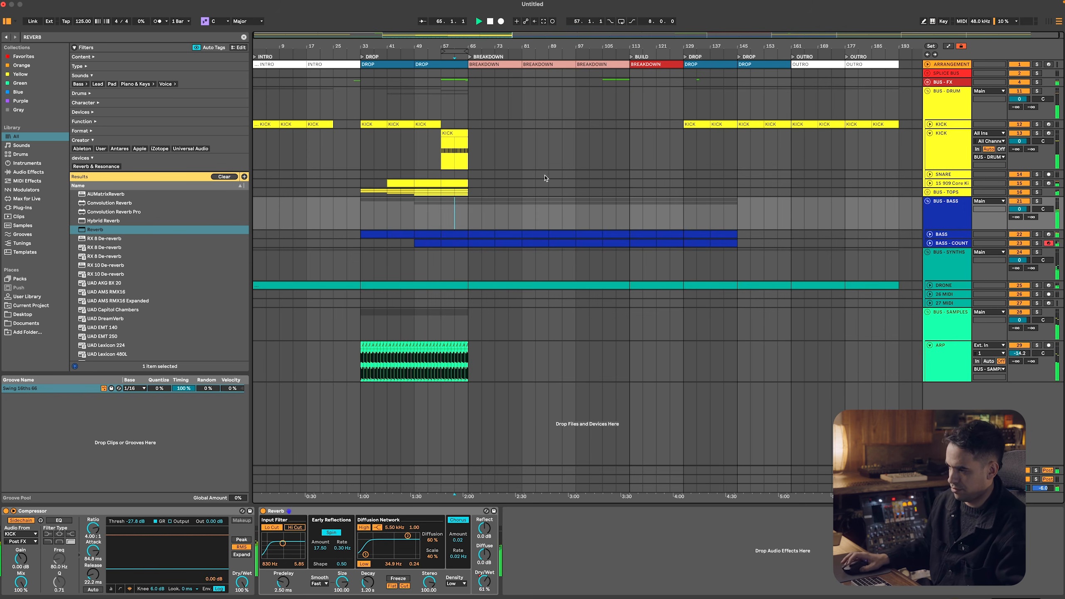
Add two Auto Filters after the Reverb on BUS - BASS and set the first one to high-pass
key("super+f")
type("EQ")
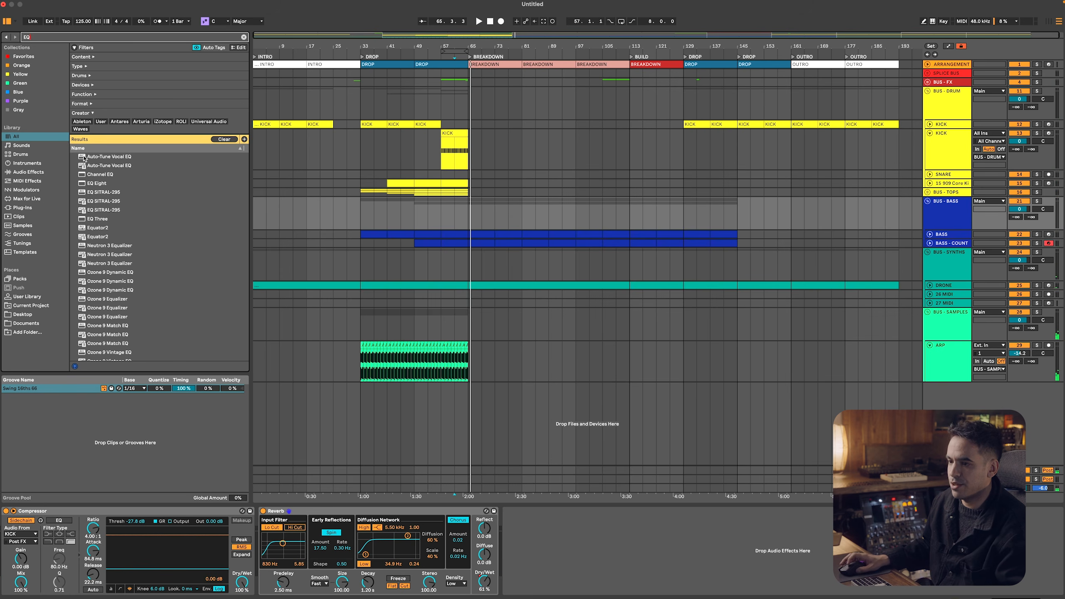
key("super+f")
type("AUTO")
key("Down")
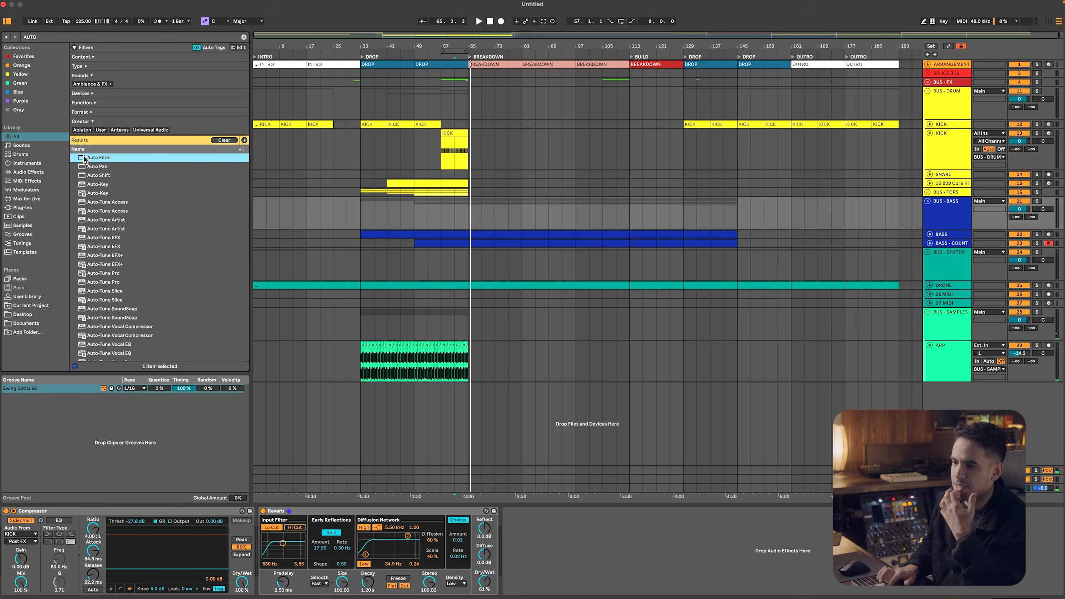
key("Return")
key("super+d")
left_click(544, 572)
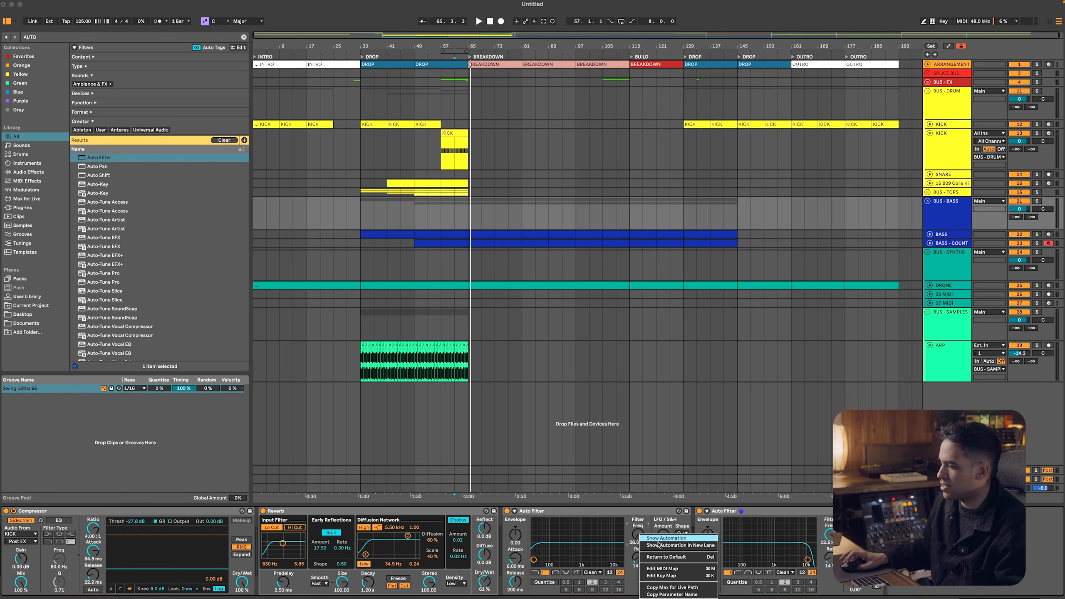
Show the Frequency automation of both BUS - BASS Auto Filters in separate lanes
key("a")
right_click(831, 536)
left_click(861, 551)
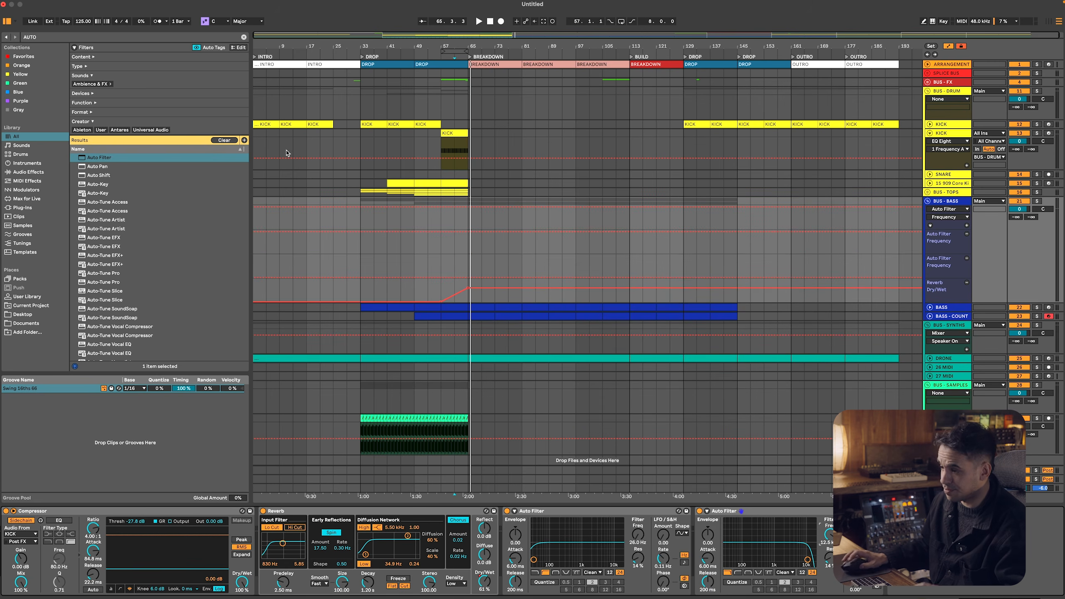
Automate the high-pass frequency upward and the low-pass down to about 1.99 kHz over bars 57 to 65, lowering the Reverb's Dry/Wet endpoint during playback
left_click(441, 277)
left_click_drag(468, 277, 468, 266)
left_click_drag(441, 231, 468, 240)
key("space")
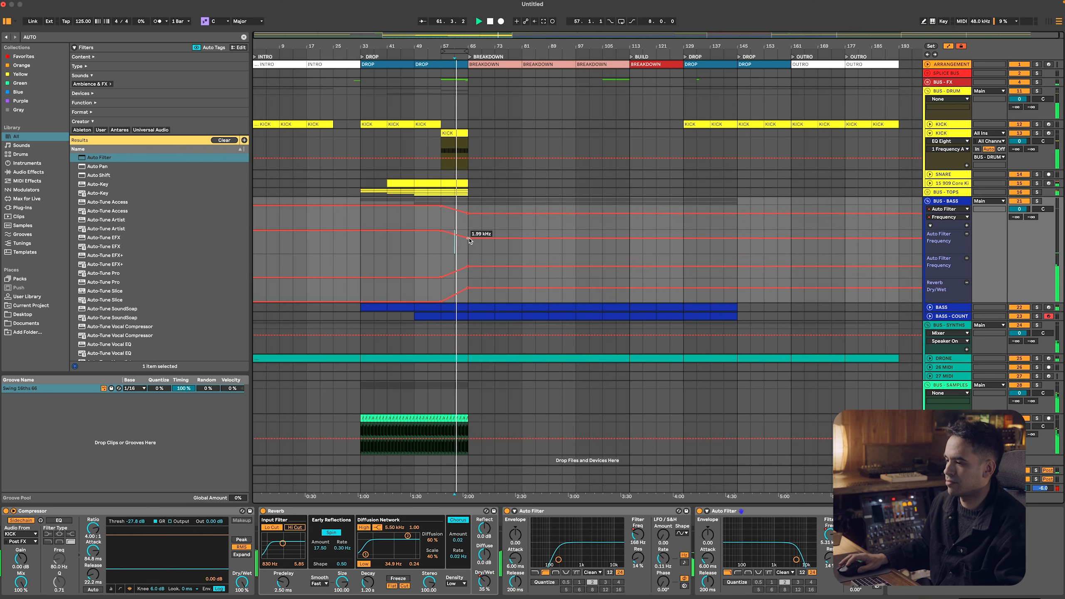
mouse_move(468, 288)
left_mouse_down()
mouse_move(468, 268)
mouse_move(468, 291)
left_mouse_up()
key("a")
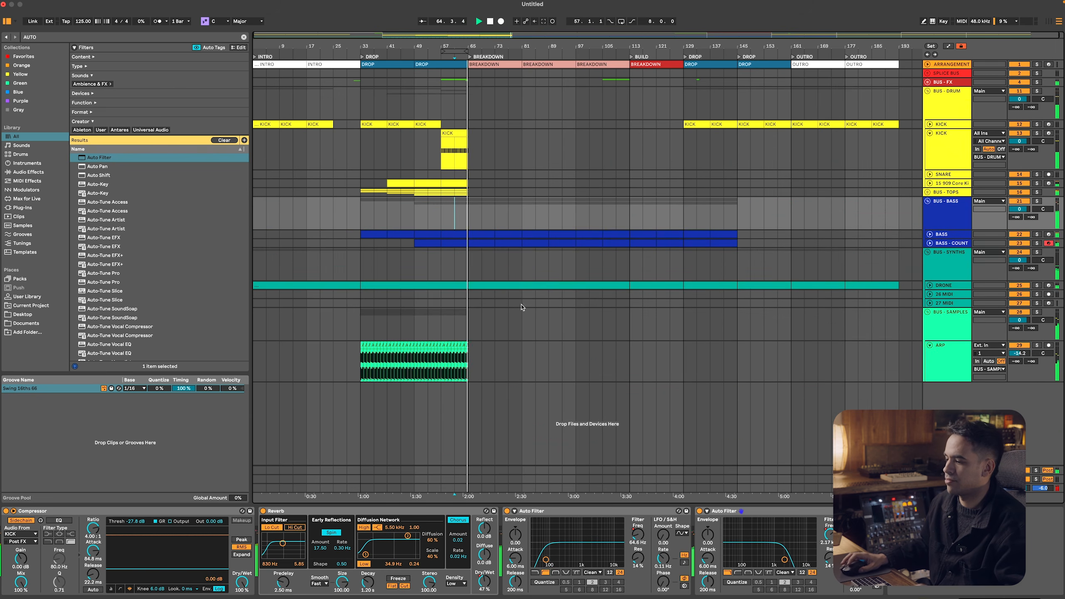
Stop playback, clear the browser search and loop the drop from bar 33 to bar 65
key("space")
key("super+Tab")
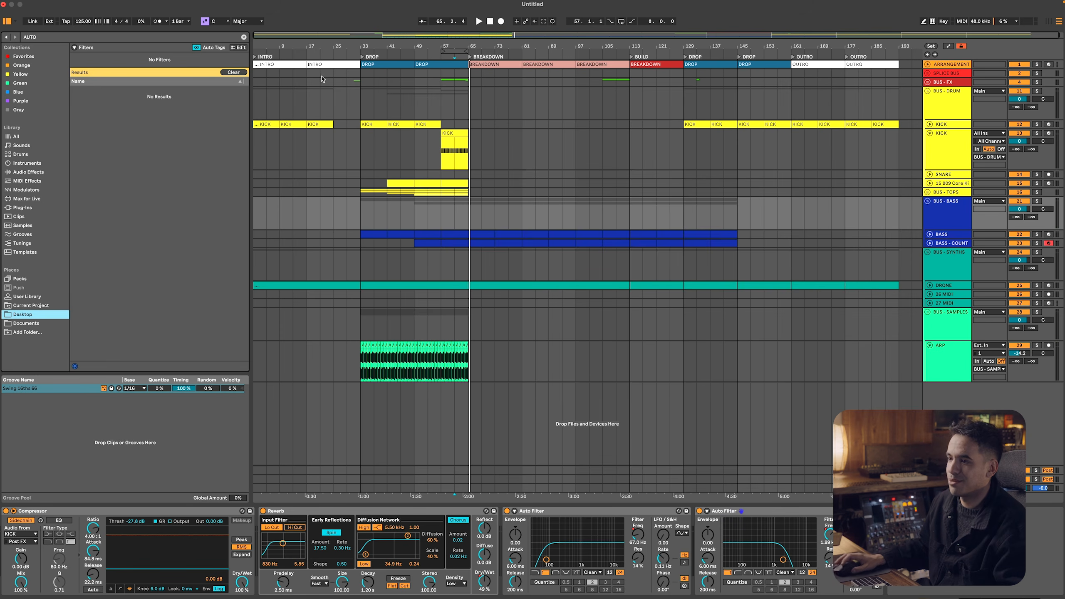
left_click(244, 37)
left_click_drag(365, 213, 466, 214)
key("super+l")
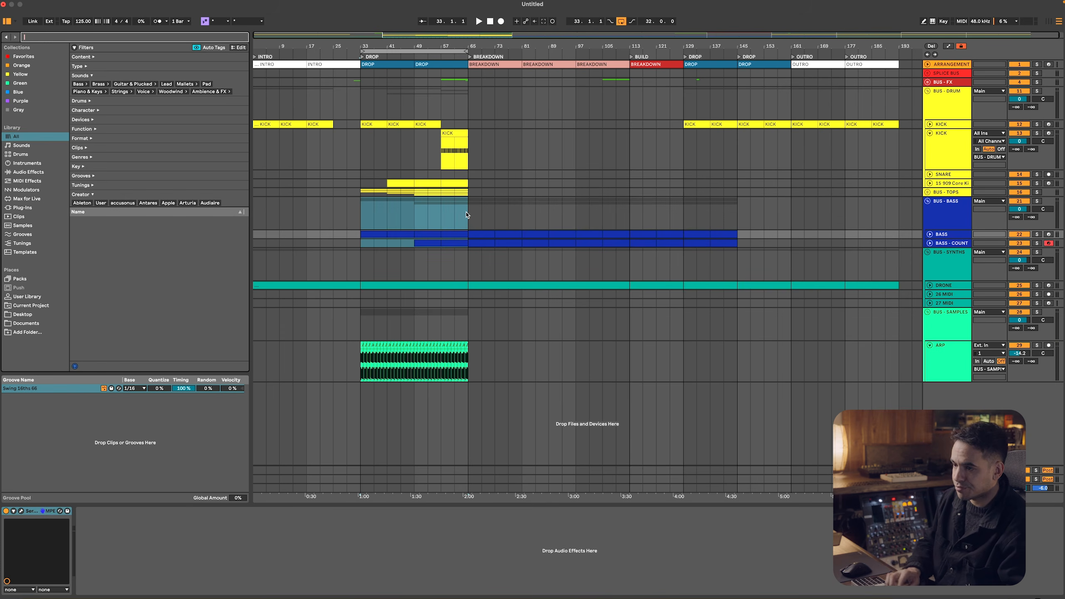
Search the browser's plug-ins for SPIRE, and clear the search
type("SPIRE")
left_click(32, 190)
left_click(34, 208)
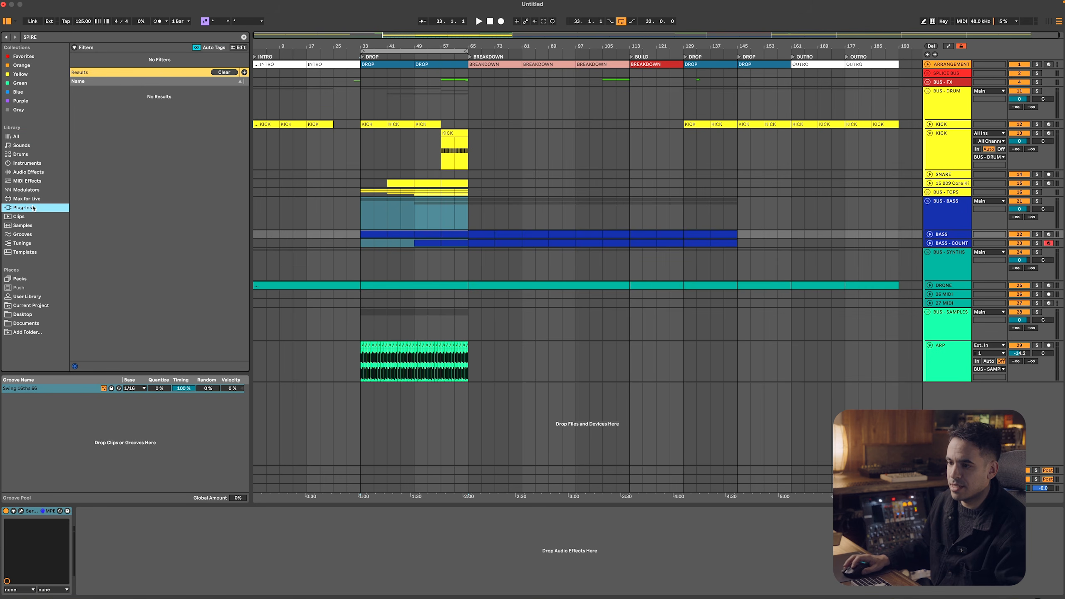
left_click(243, 37)
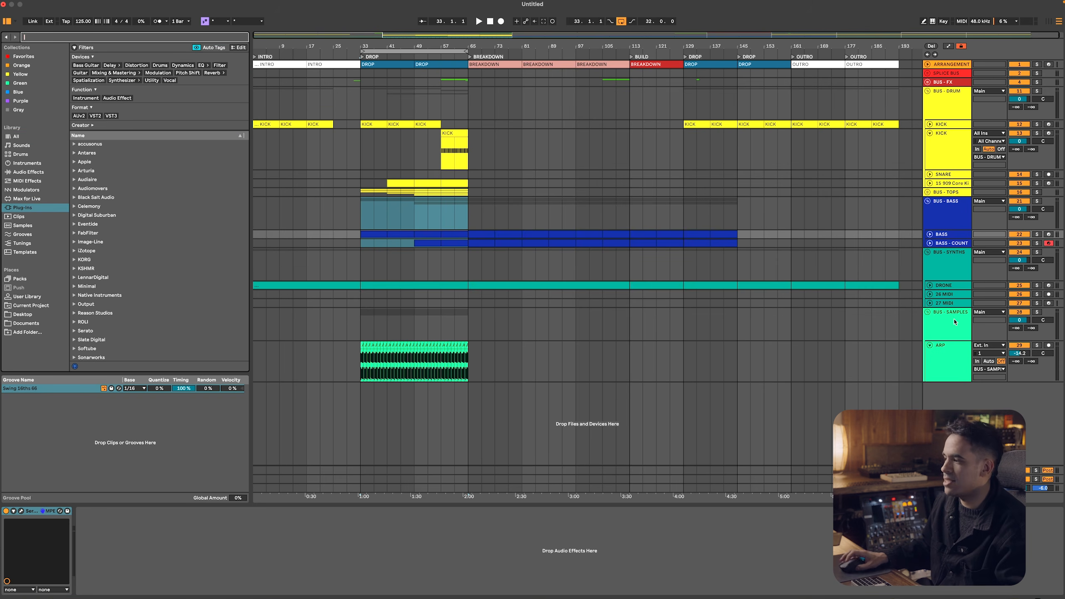
Collapse all tracks and groups in the arrangement, and unfold only BUS - SYNTHS
left_click(951, 224)
key("super+a")
key("u")
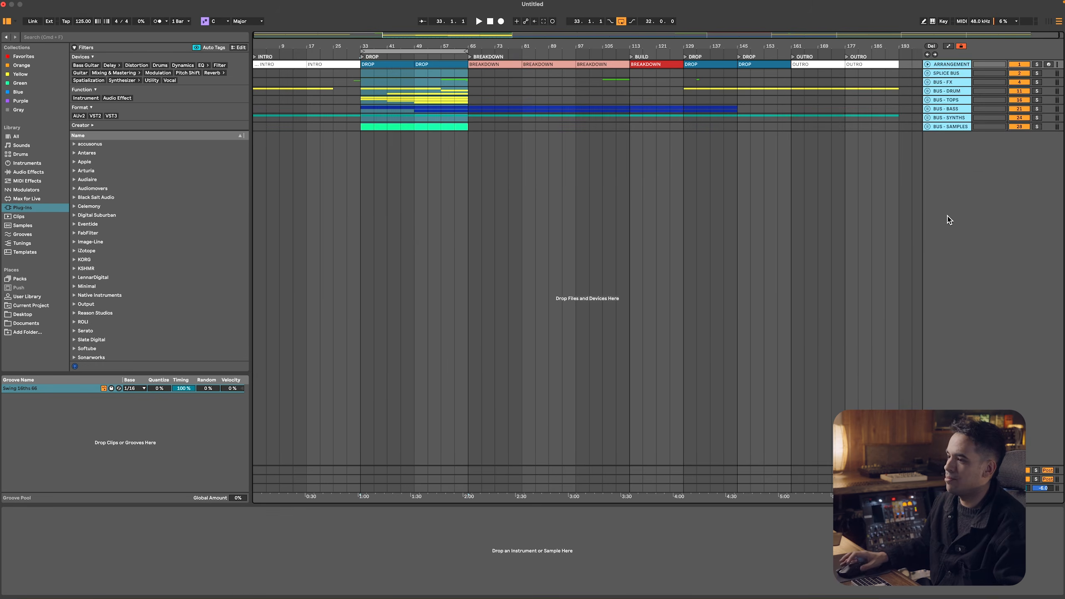
left_click(950, 101)
left_click(946, 110)
left_click(943, 117)
left_click(936, 110)
left_click(937, 118)
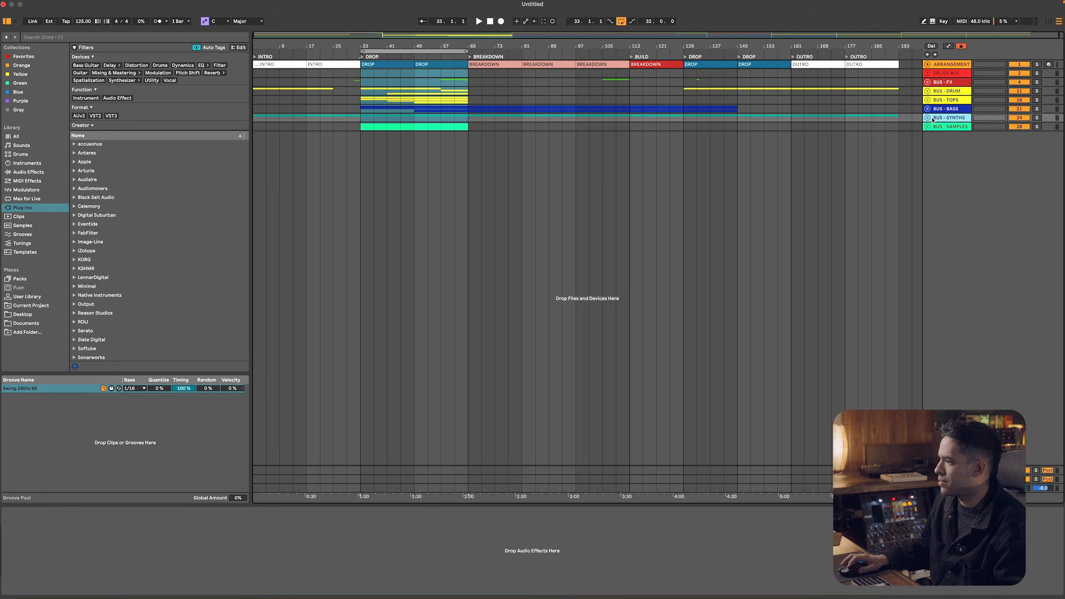
left_click(928, 118)
left_click(943, 163)
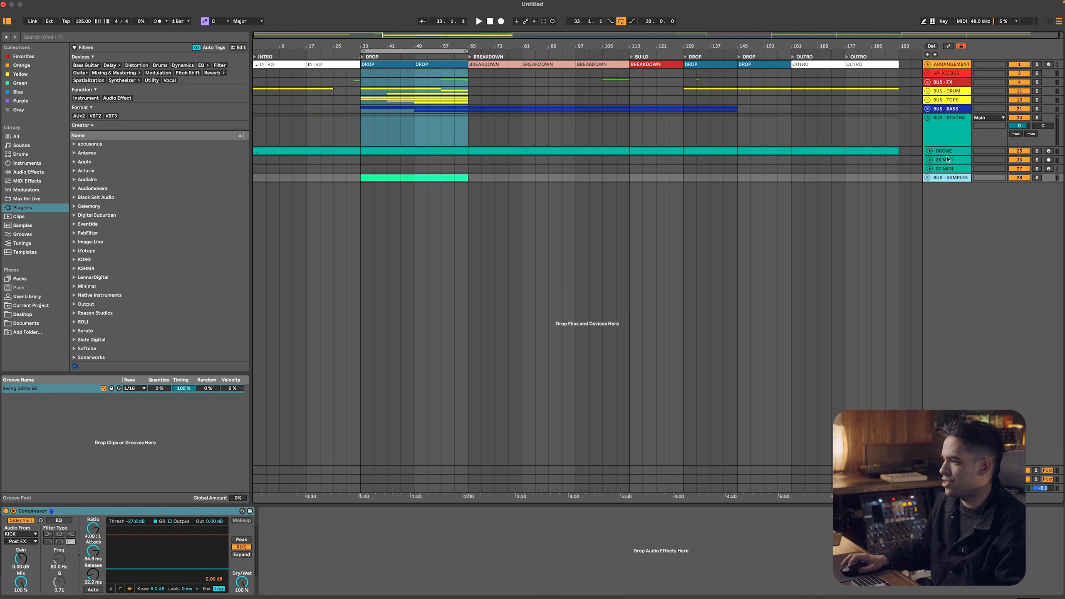
Audition the drop from bar 33 and look through the plug-in manufacturers list for a synth
left_click(943, 160)
left_click(363, 133)
key("space")
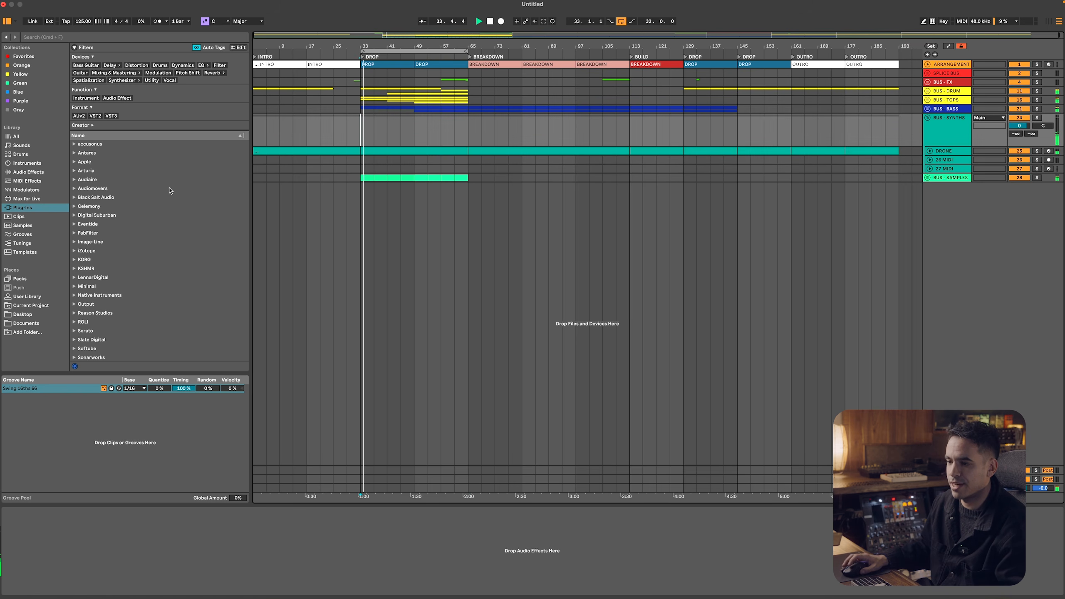
scroll(126, 197, "down", 5)
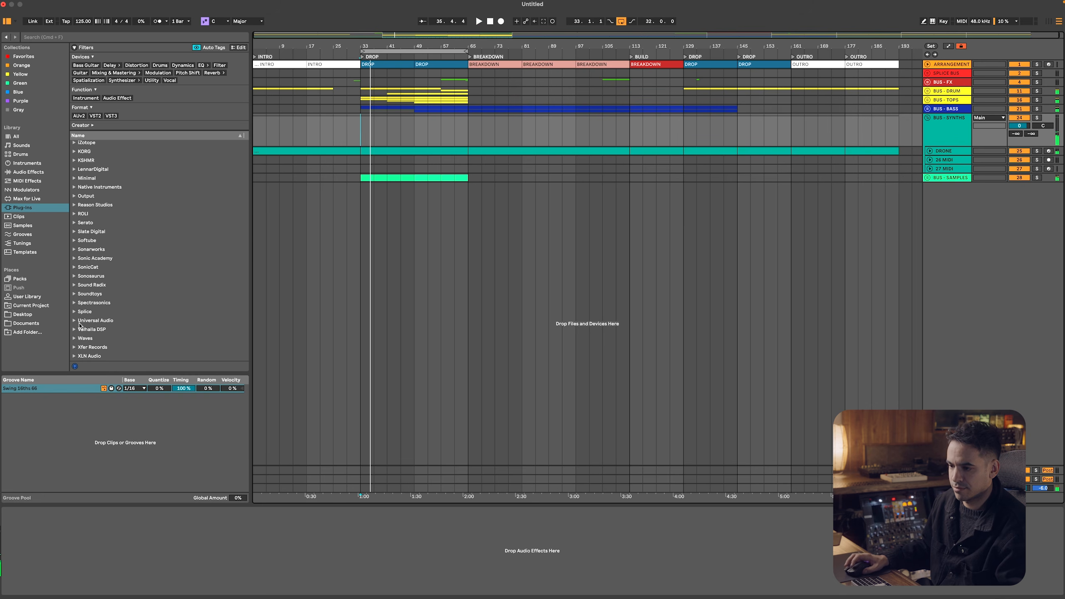
scroll(80, 195, "up", 5)
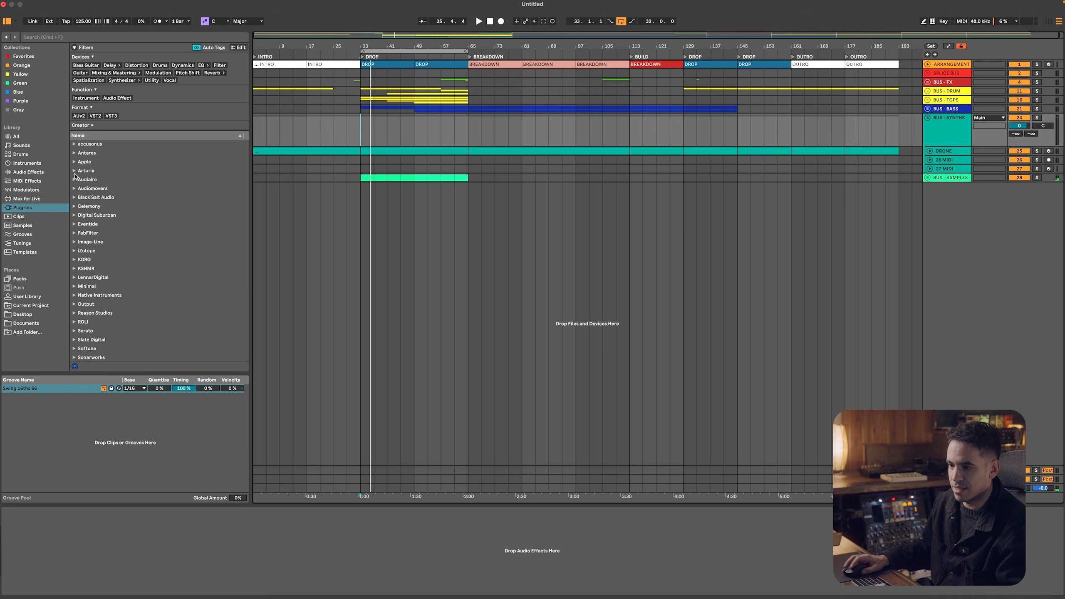
scroll(92, 208, "down", 5)
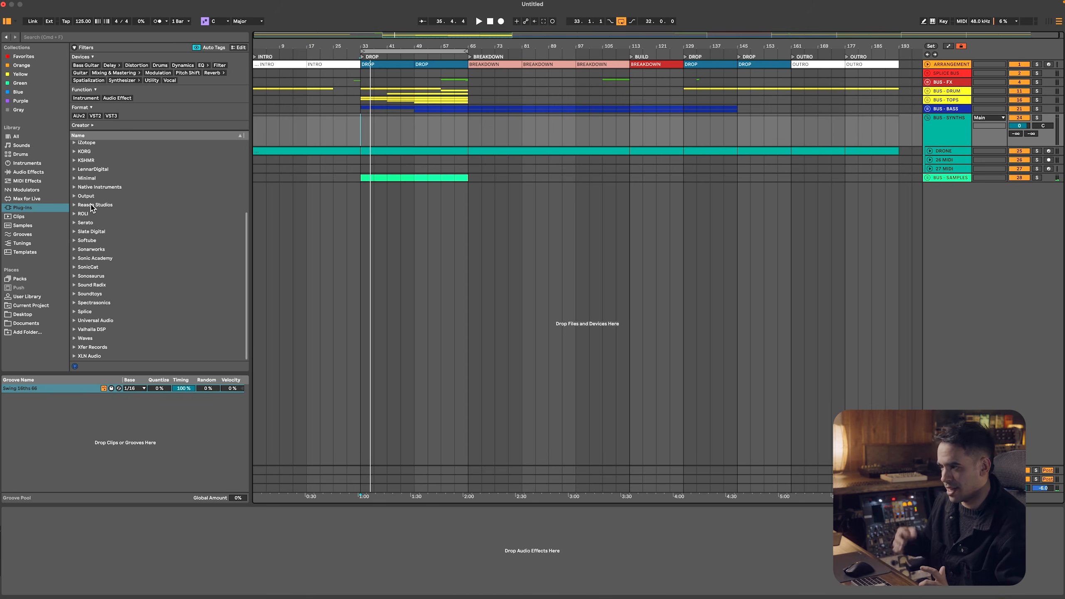
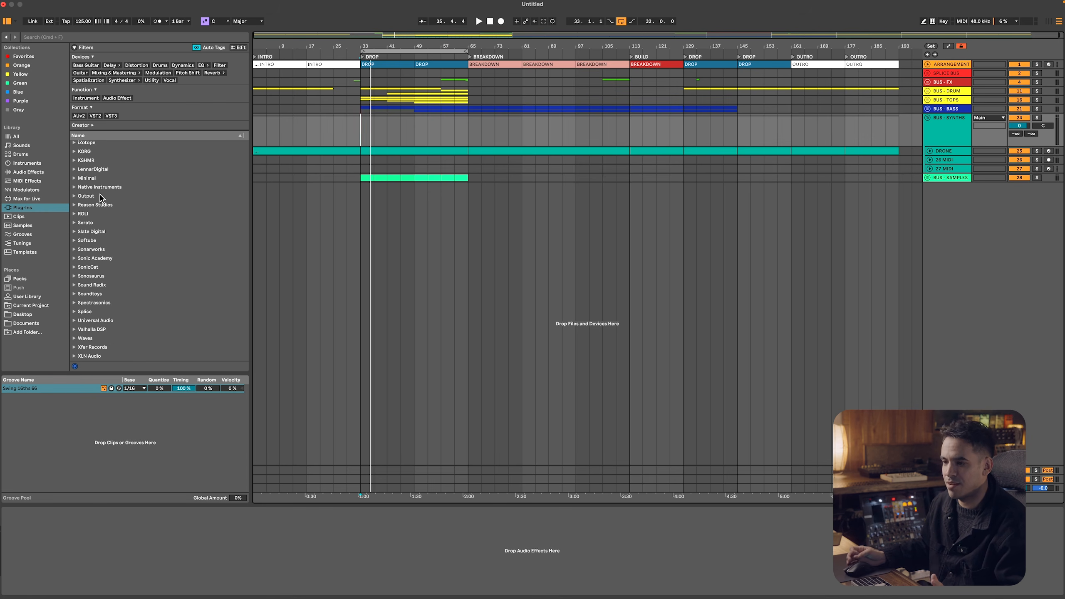
Select the 26 MIDI track in BUS - SYNTHS and scan the plug-in manufacturers for a synth
key("super+Tab")
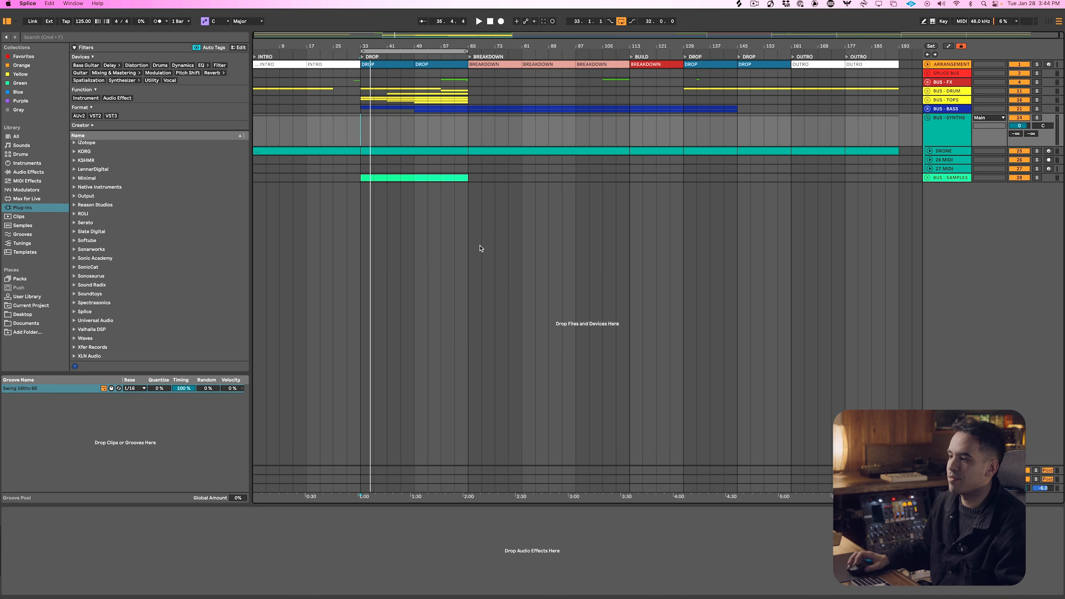
left_click(945, 138)
left_click(950, 160)
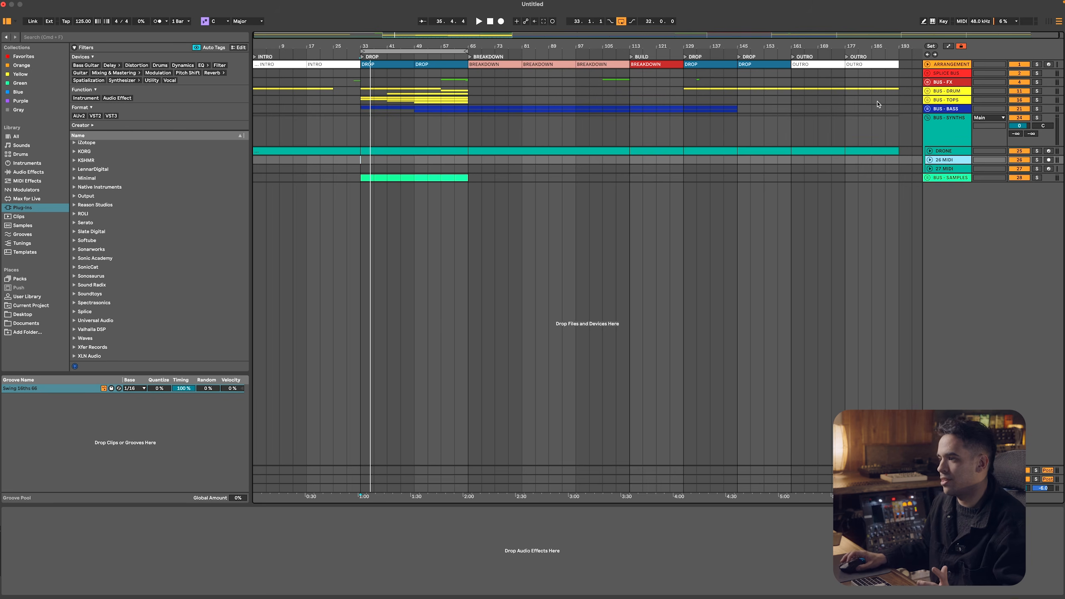
double_click(441, 43)
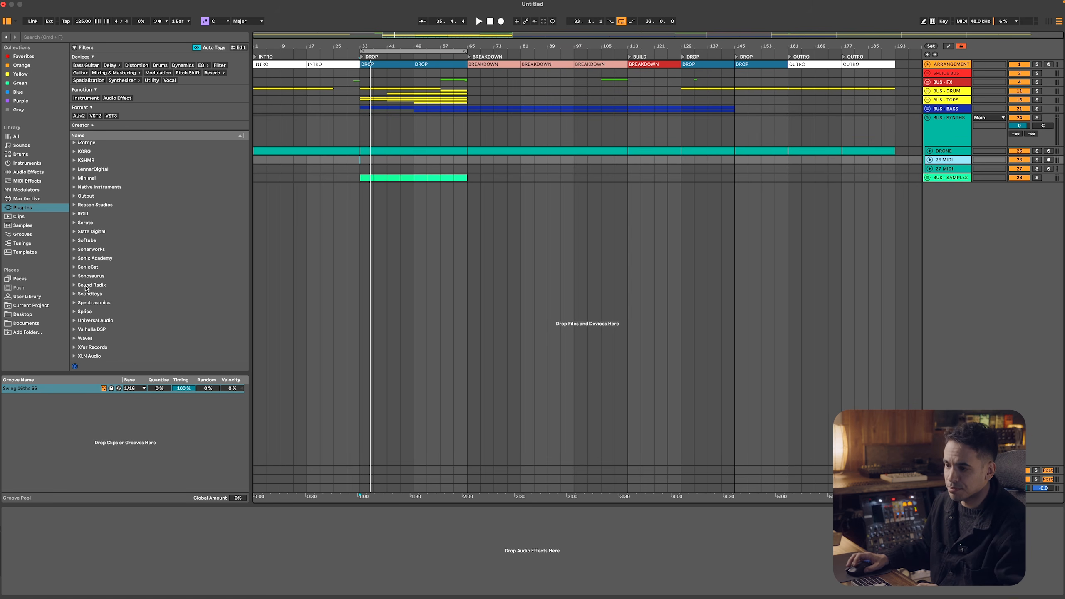
scroll(95, 246, "up", 6)
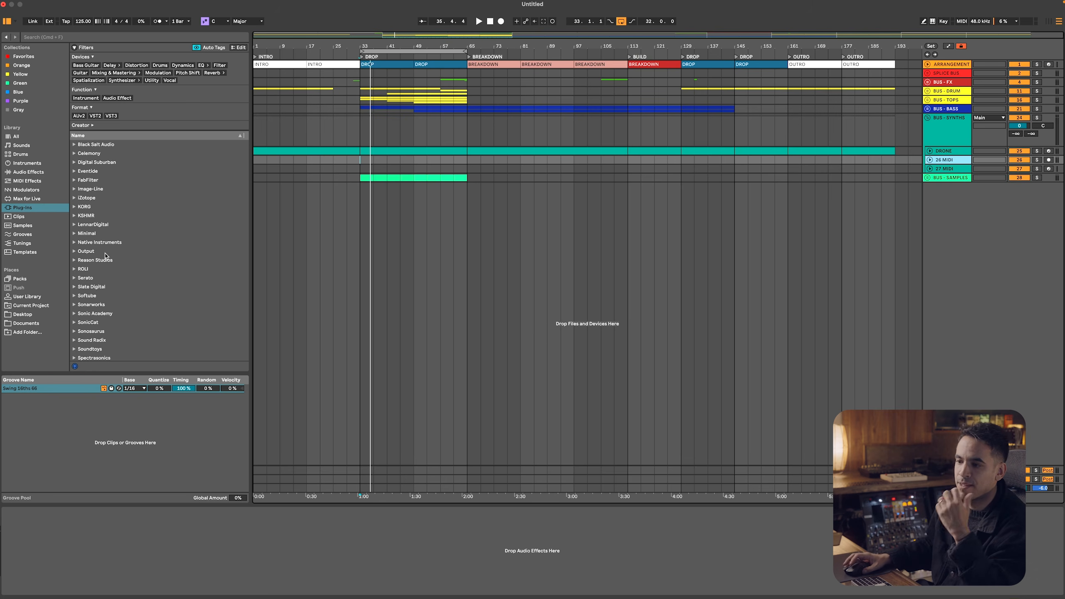
scroll(114, 238, "down", 3)
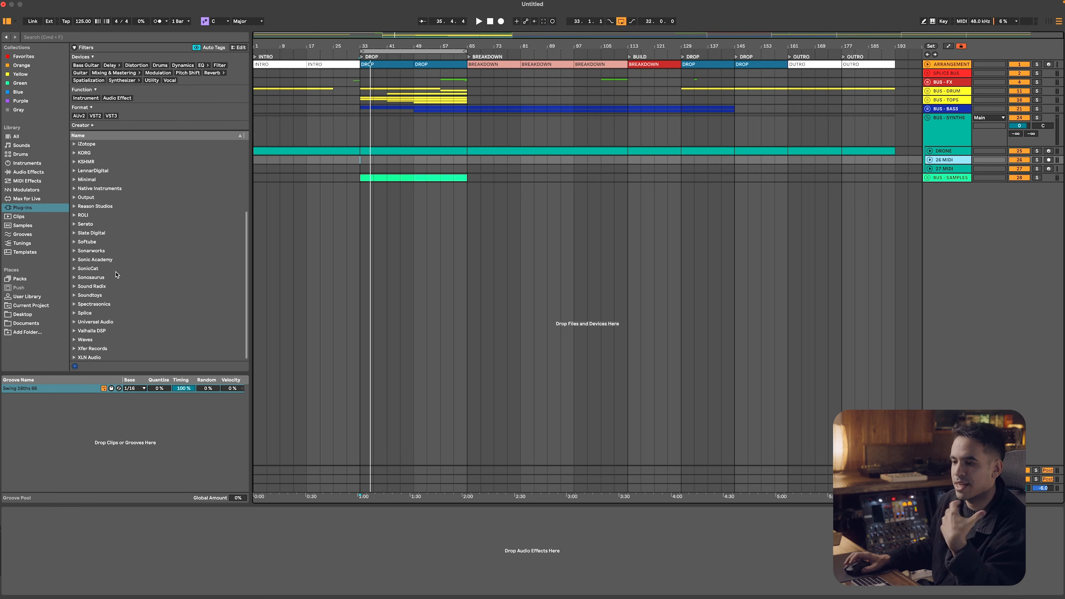
scroll(117, 270, "up", 5)
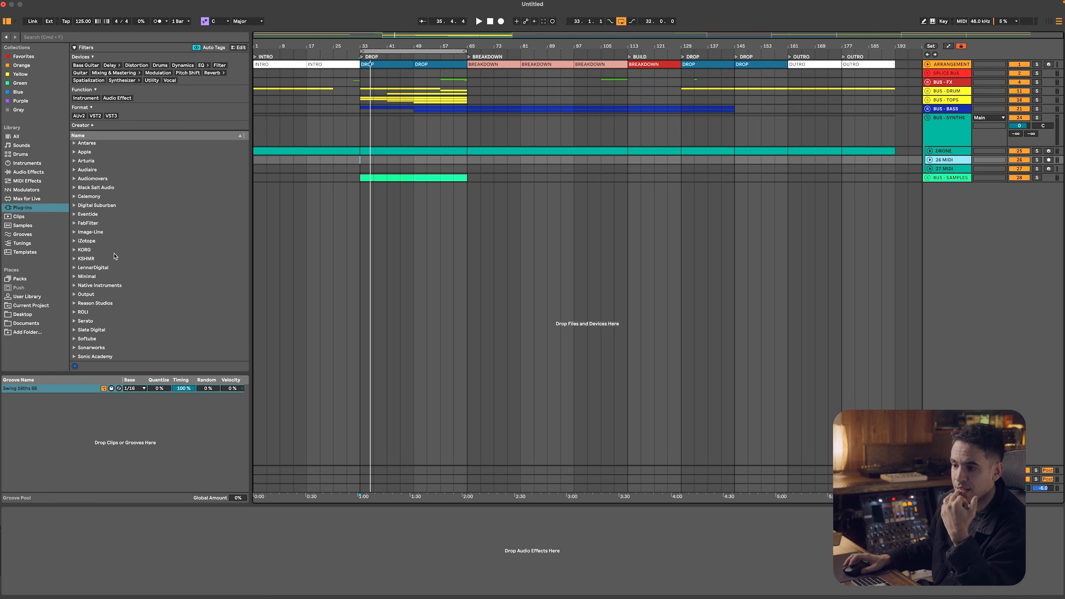
Search the plug-ins for SERUM, load the first Serum result on a new track and enlarge its window
left_click(73, 35)
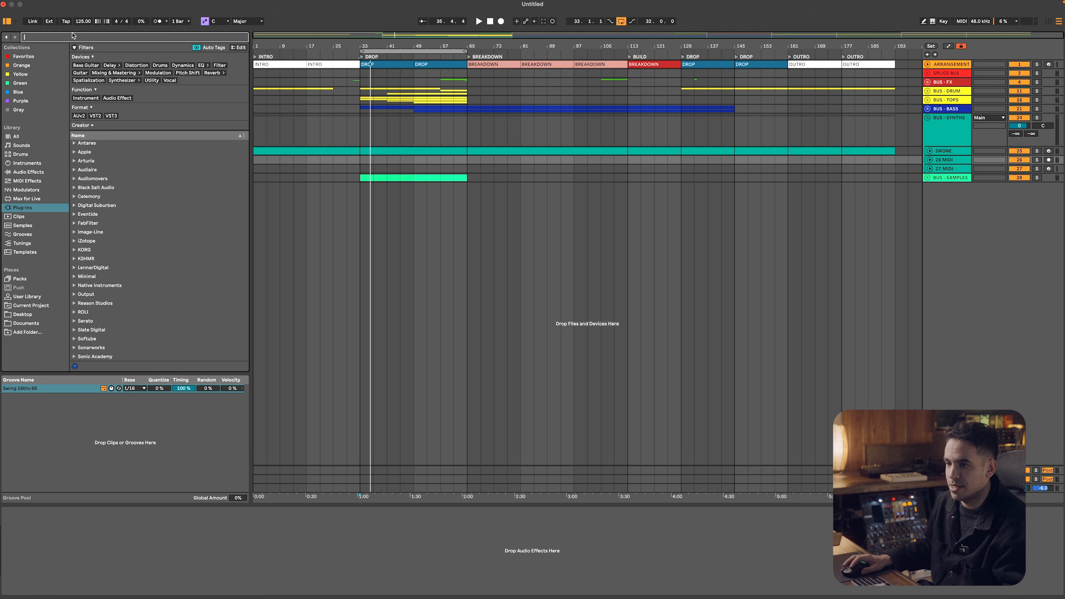
type("SERUM")
key("Down")
key("Down")
key("Down")
key("Up")
key("Up")
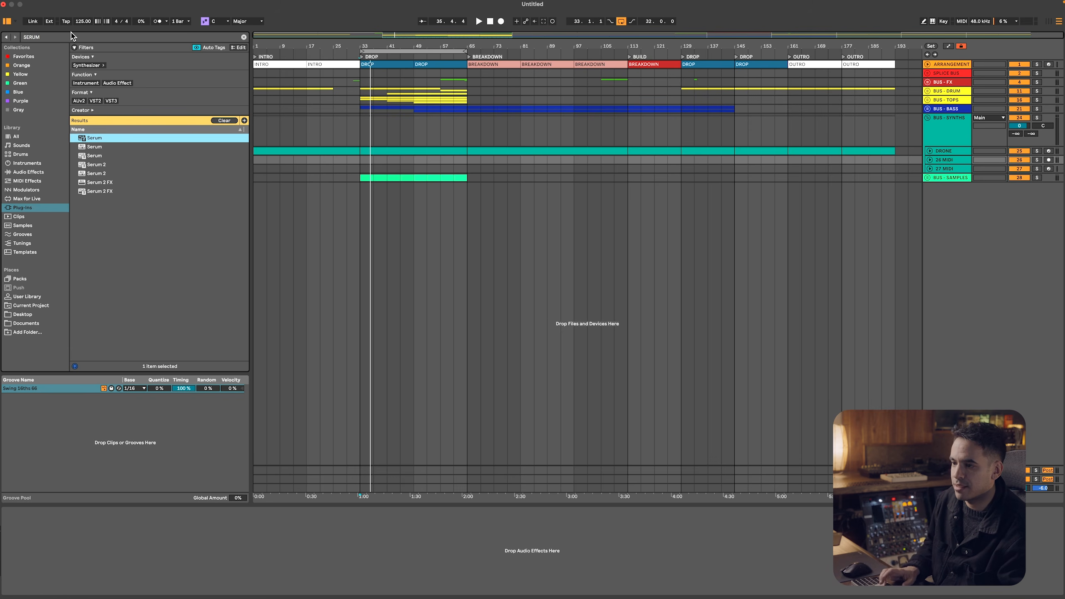
key("Return")
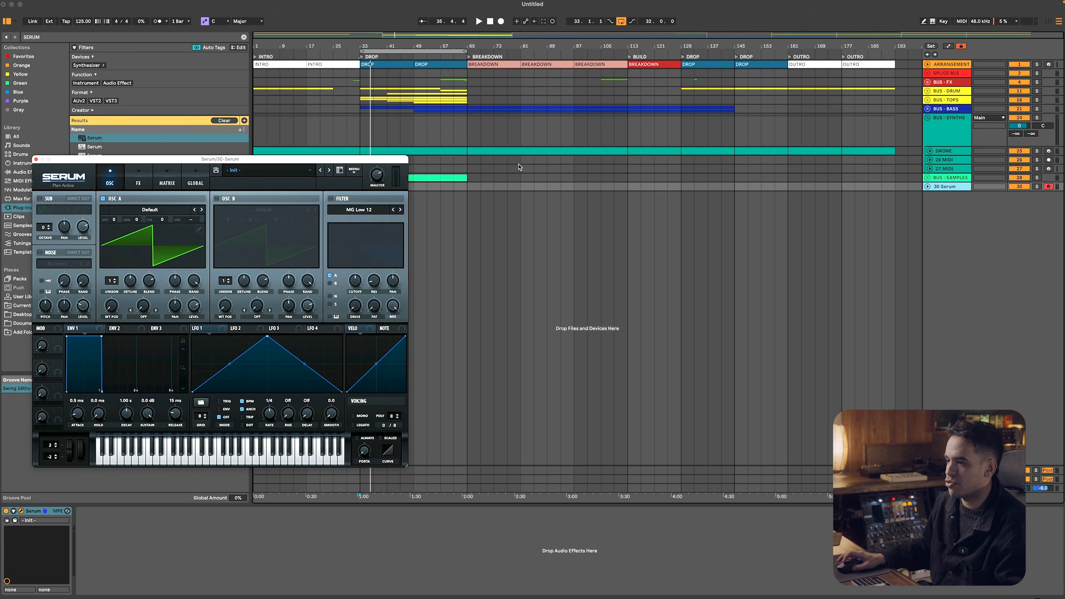
left_click_drag(365, 158, 381, 67)
left_click_drag(423, 376, 649, 560)
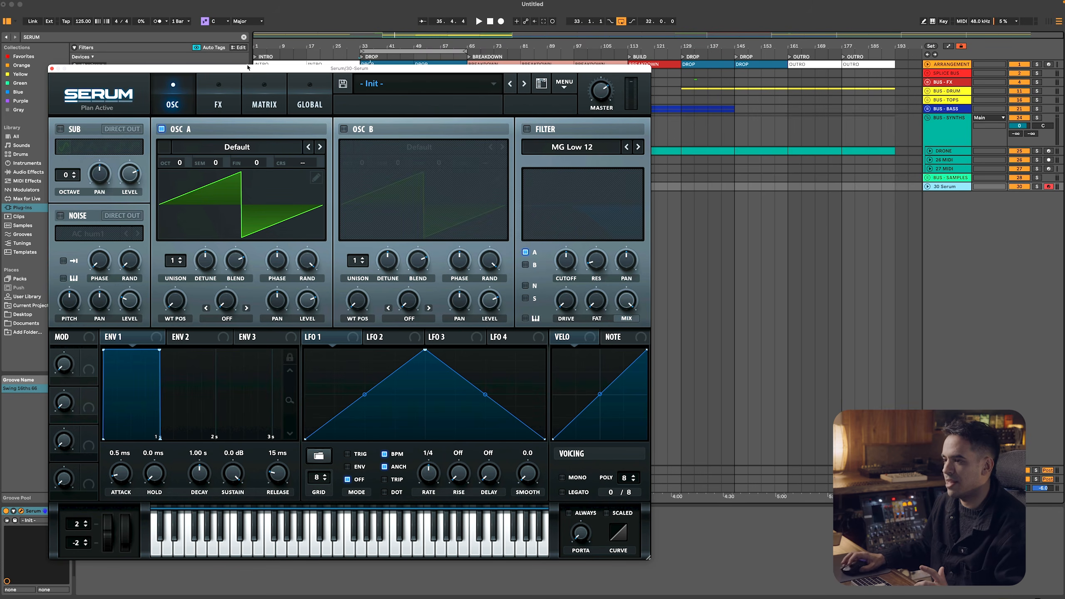
Look through Serum's preset categories and its options without loading a preset
left_click(422, 83)
mouse_move(411, 128)
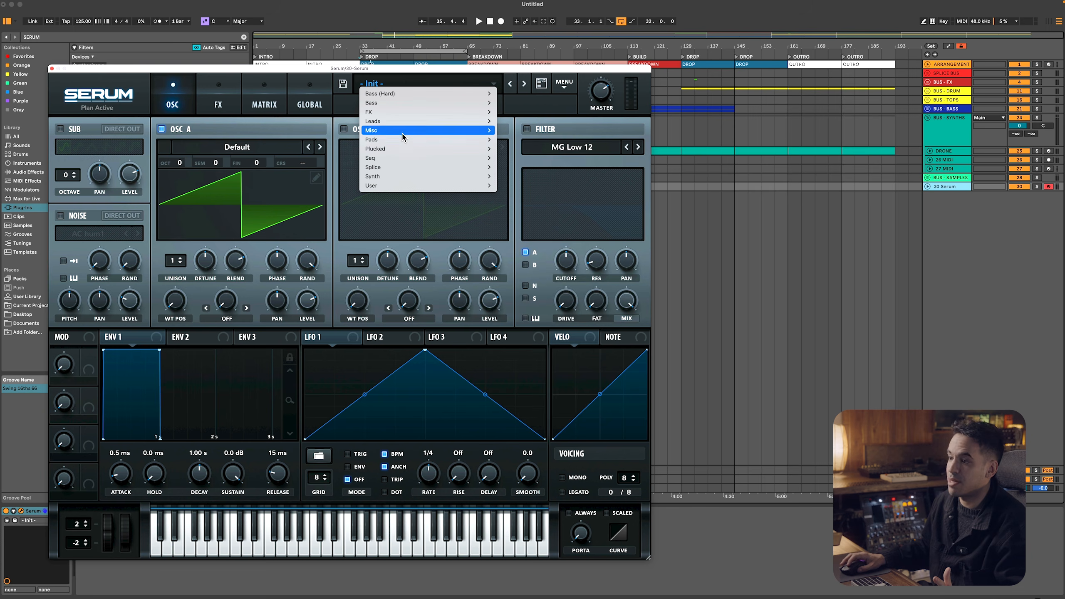
mouse_move(398, 150)
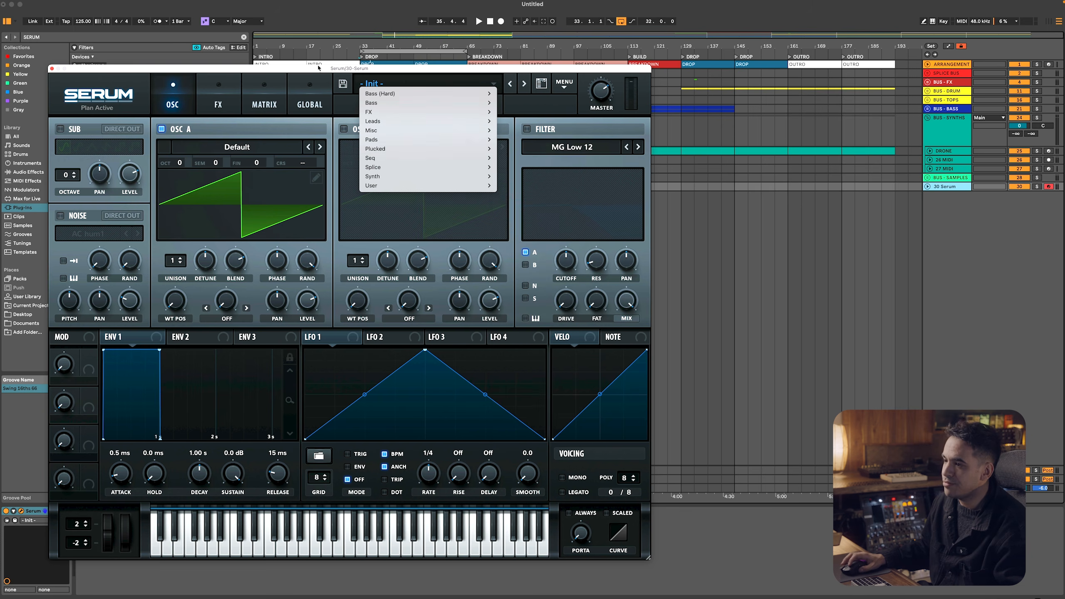
left_click(540, 106)
left_click(564, 84)
left_click(584, 137)
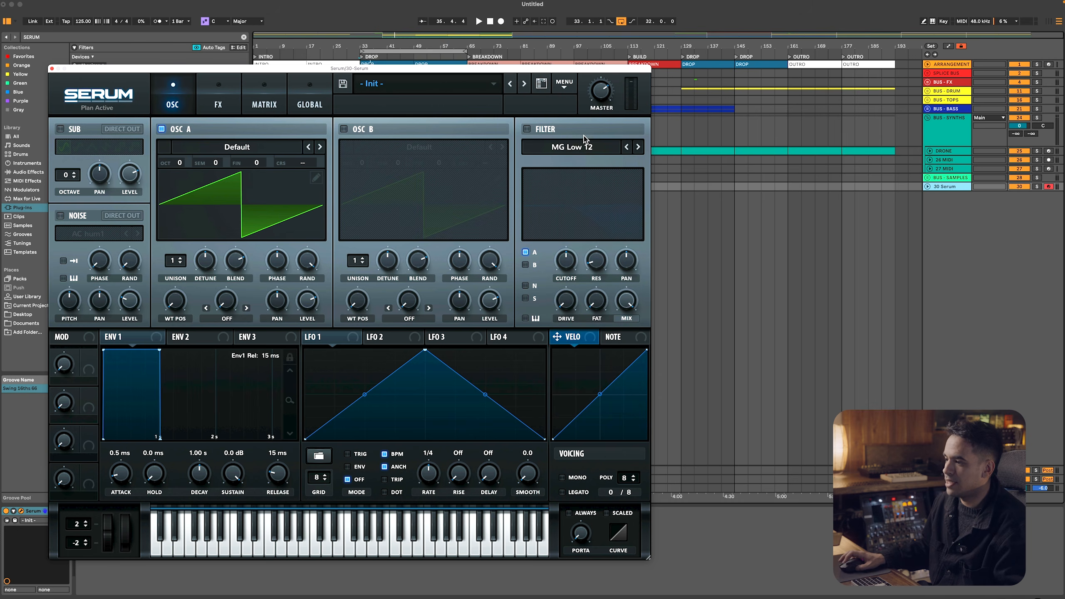
key("super+alt+p")
key("super+alt+p")
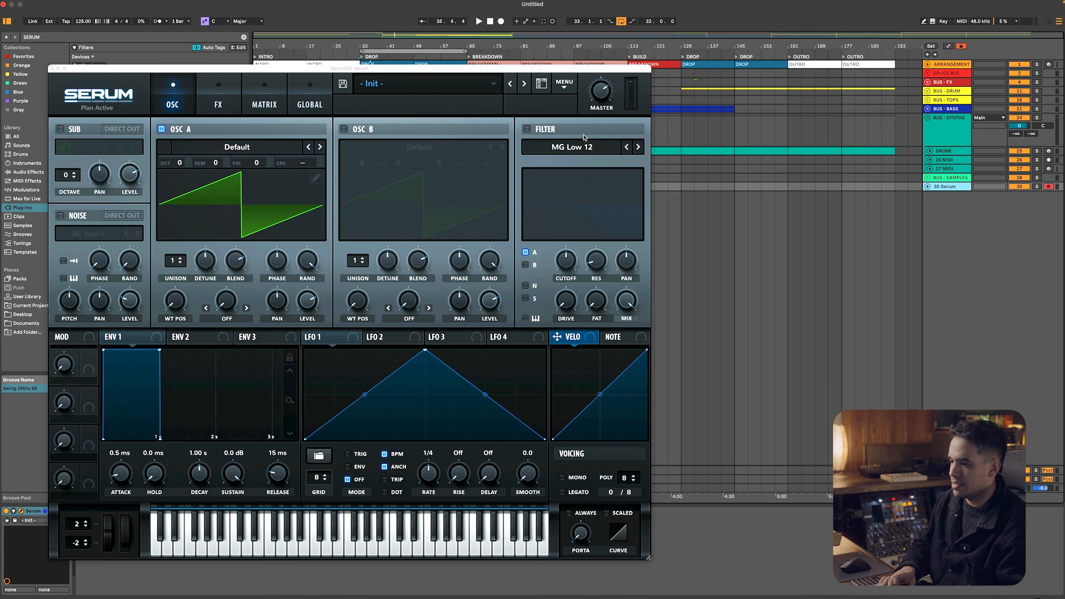
Assign Envelope 2 to Serum's filter cutoff, enable the MG Low 12 filter and play test notes
left_click_drag(205, 342, 569, 266)
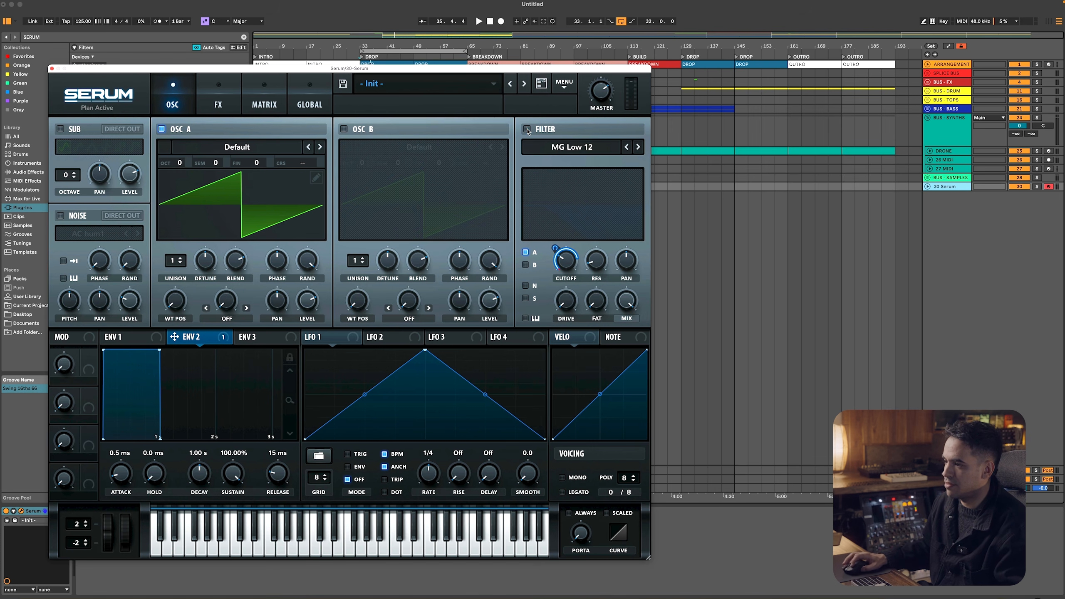
left_click(527, 129)
key("s")
key("g")
key("s")
key("s")
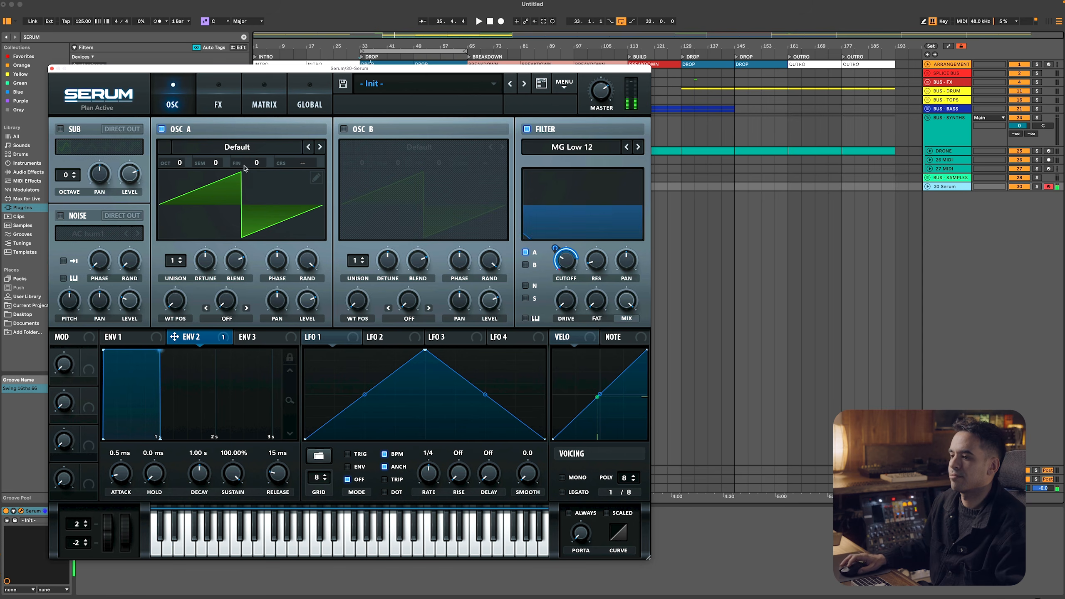
Add a Serum delay with the PingPong - Classic preset, audition it and set the left time to dotted 1/8
left_click(218, 104)
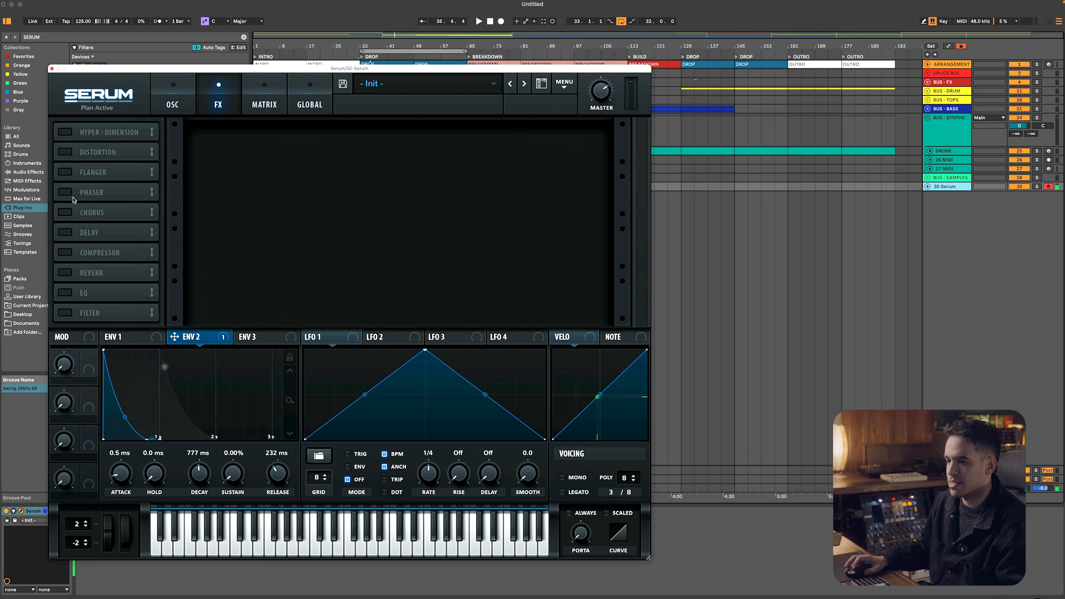
left_click(66, 232)
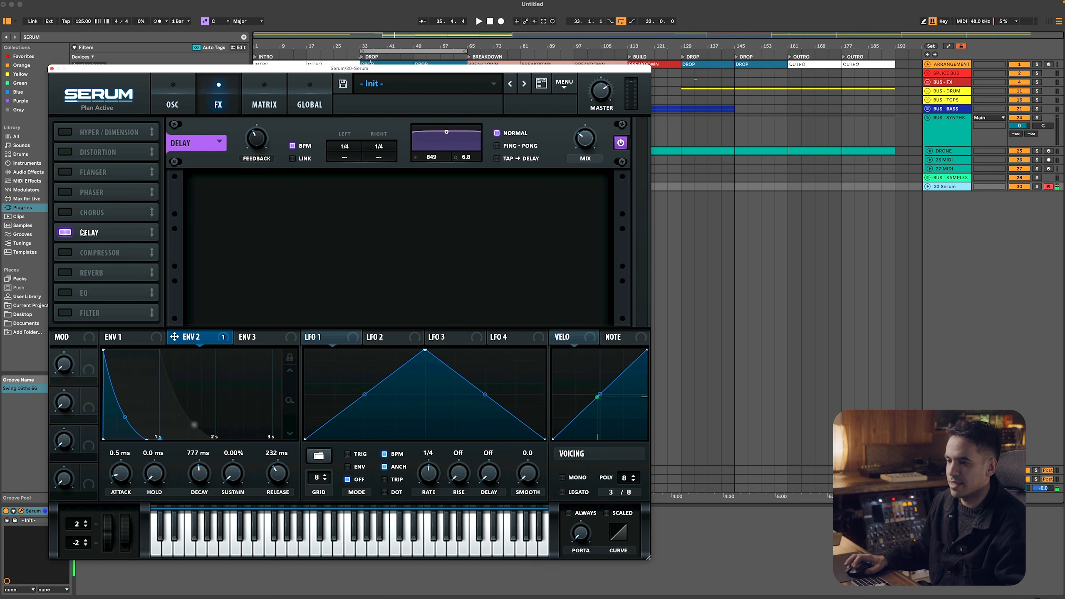
left_click(195, 149)
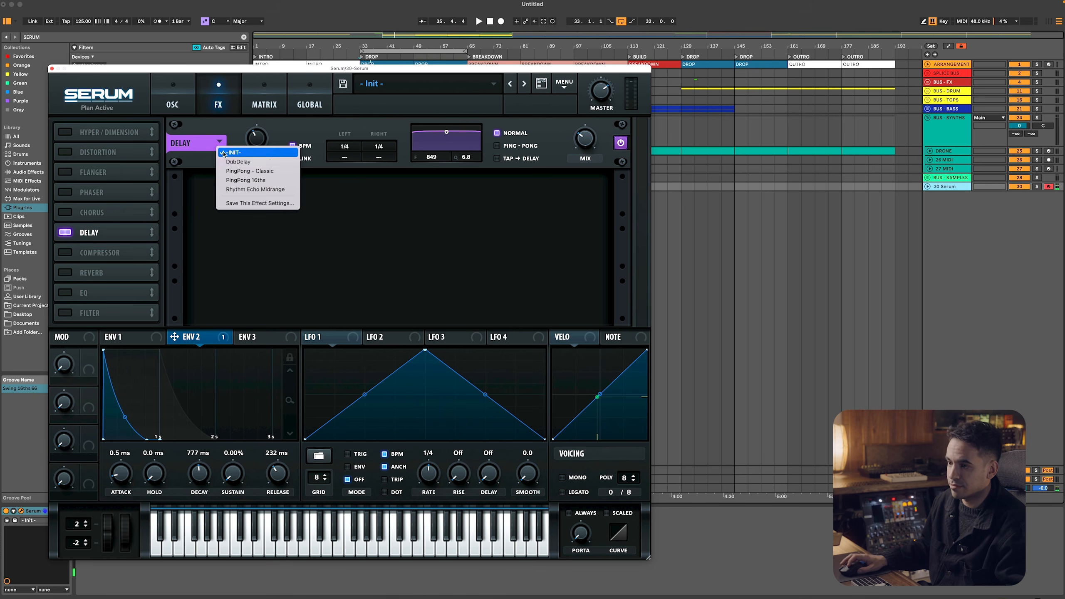
left_click(250, 170)
key("s")
key("a")
key("g")
key("s")
key("s")
left_click_drag(337, 157, 336, 18)
Add a Serum reverb with the Nice Space hall preset and adjust its mix
left_click(92, 272)
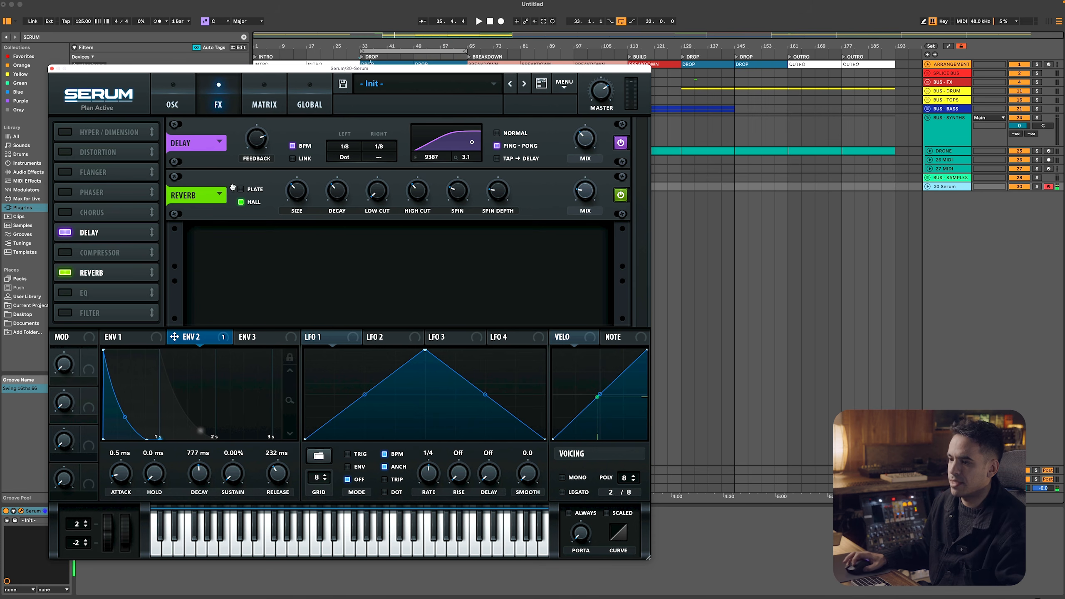
left_click(219, 194)
mouse_move(280, 207)
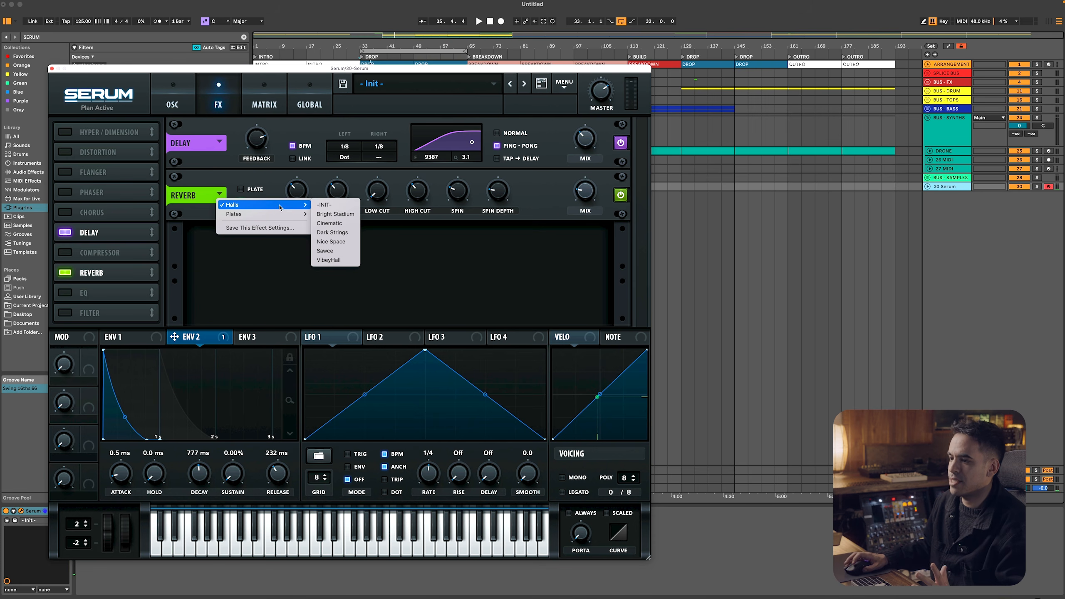
left_click(331, 242)
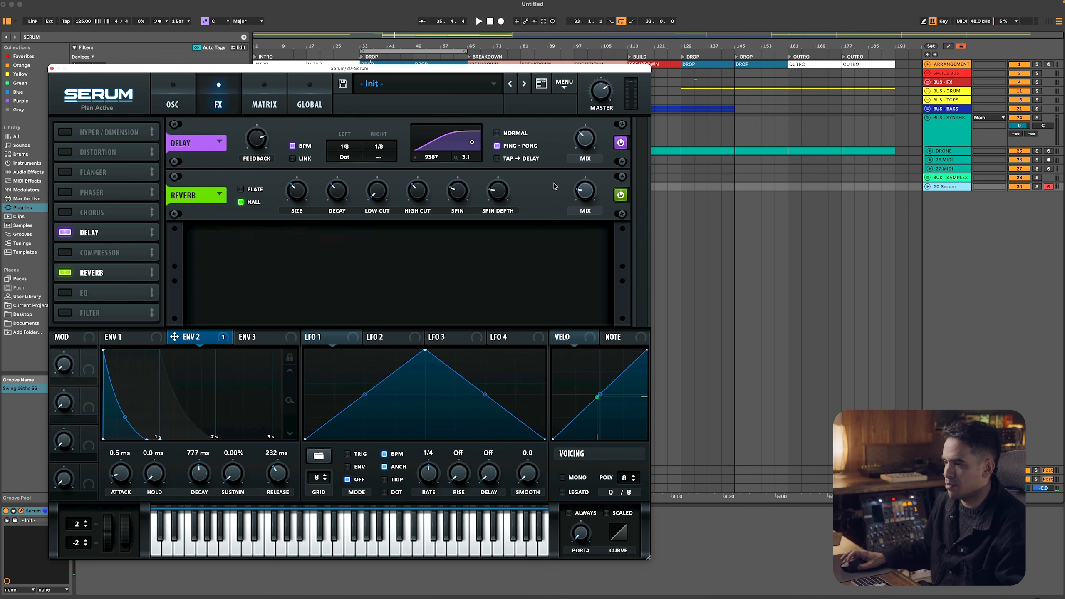
left_click_drag(583, 202, 582, 194)
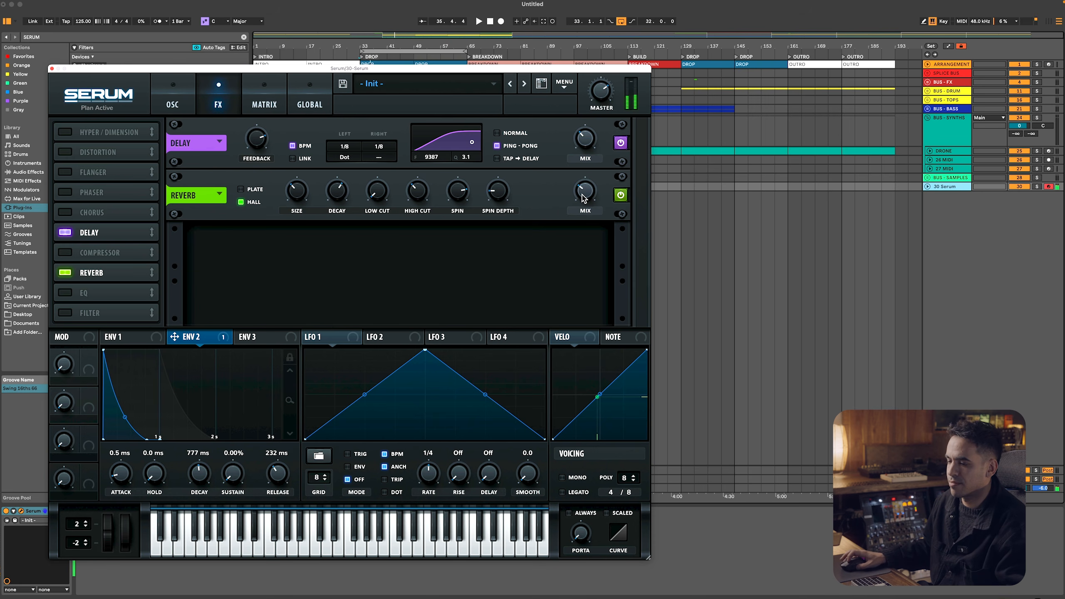
Add a compressor to Serum's effects, adjust its threshold and set its gain to 6.8 dB
left_click(78, 252)
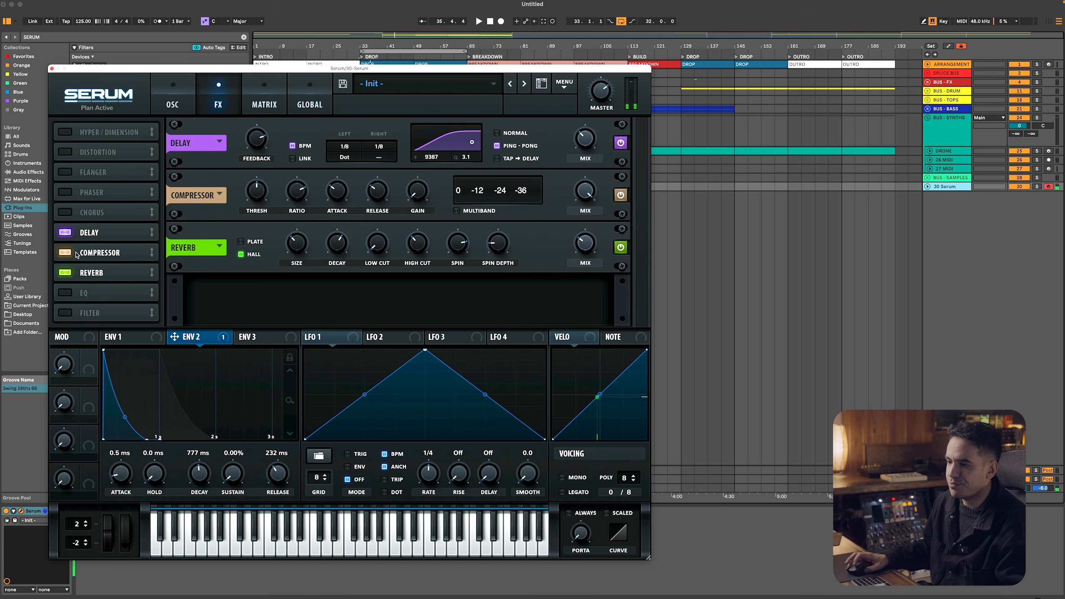
mouse_move(256, 183)
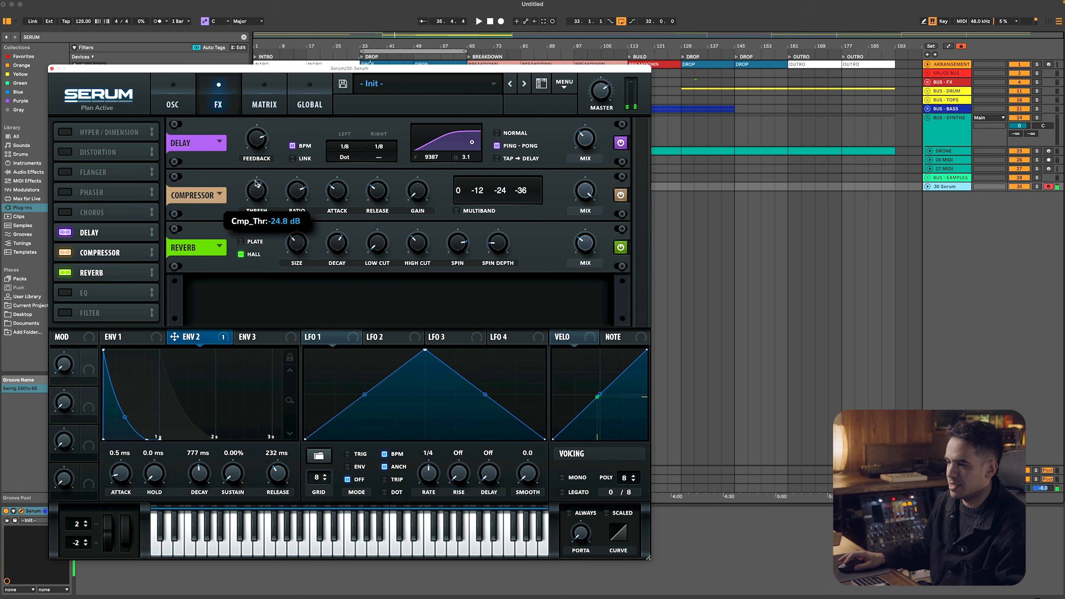
left_click_drag(259, 168, 258, 177)
left_click(469, 211)
left_click(479, 209)
left_click_drag(418, 190, 418, 179)
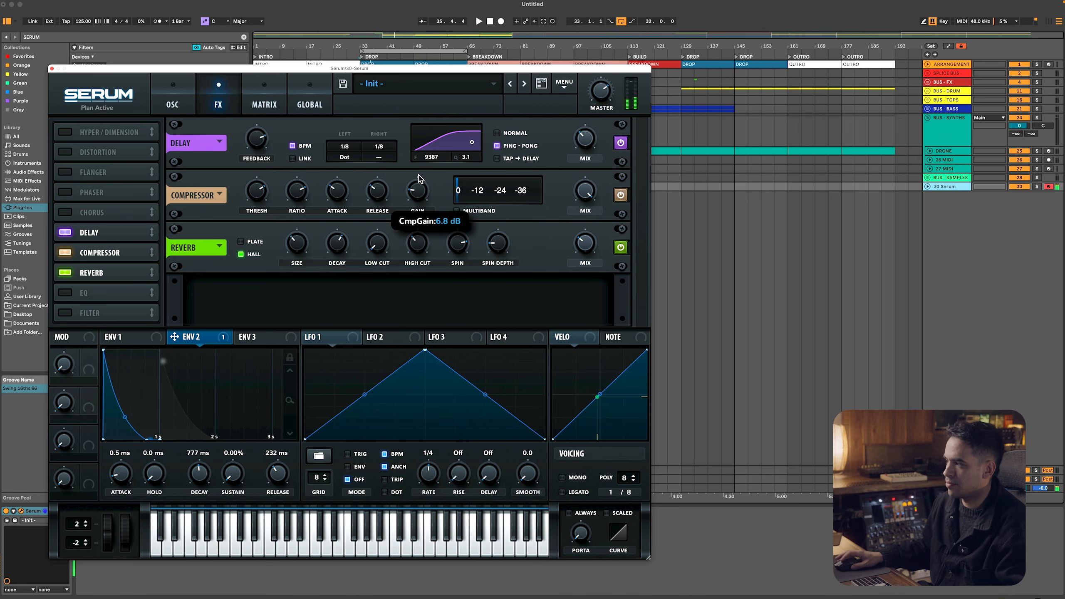
Close the Serum window and move the Serum track into BUS - SYNTHS directly below the DRONE track
key("space")
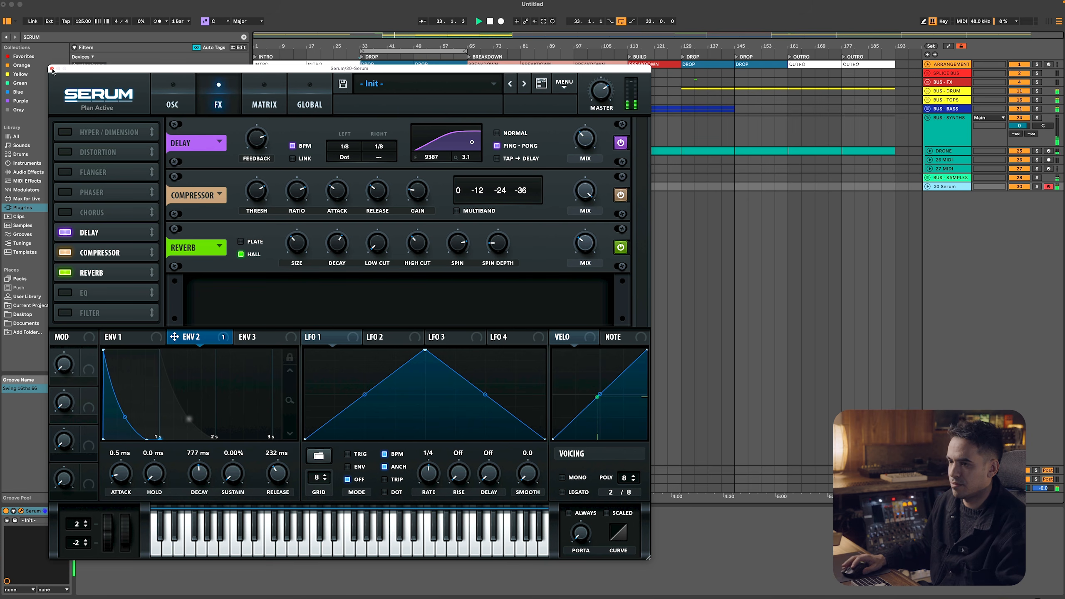
left_click(52, 68)
key("space")
left_click_drag(953, 187, 948, 160)
Insert an empty MIDI clip on the Serum track from bar 49 to bar 65
left_click(428, 162)
key("space")
key("space")
left_click(414, 161)
key("space")
left_click_drag(461, 163, 467, 162)
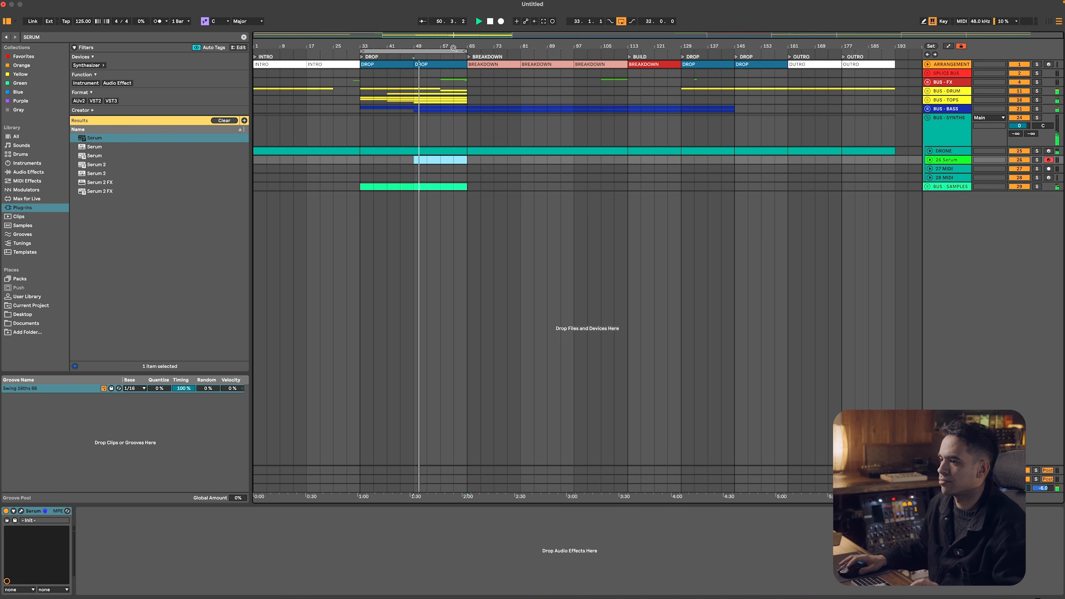
left_click_drag(412, 163, 467, 161)
key("shift+super+m")
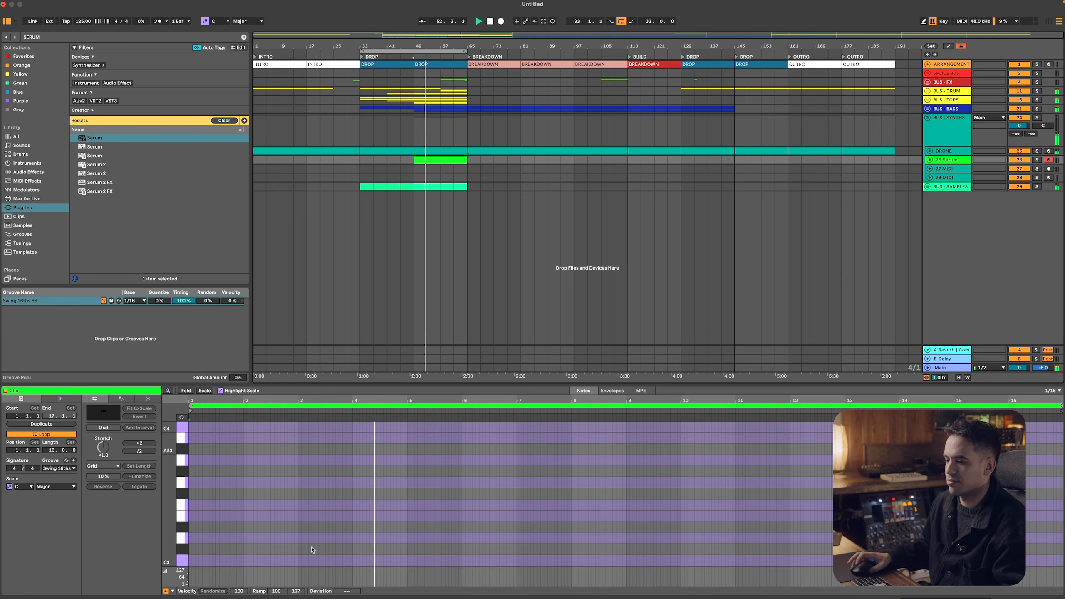
Place a 1/16 note on G3 at the very start of the Serum clip
right_click(258, 513)
left_click(317, 455)
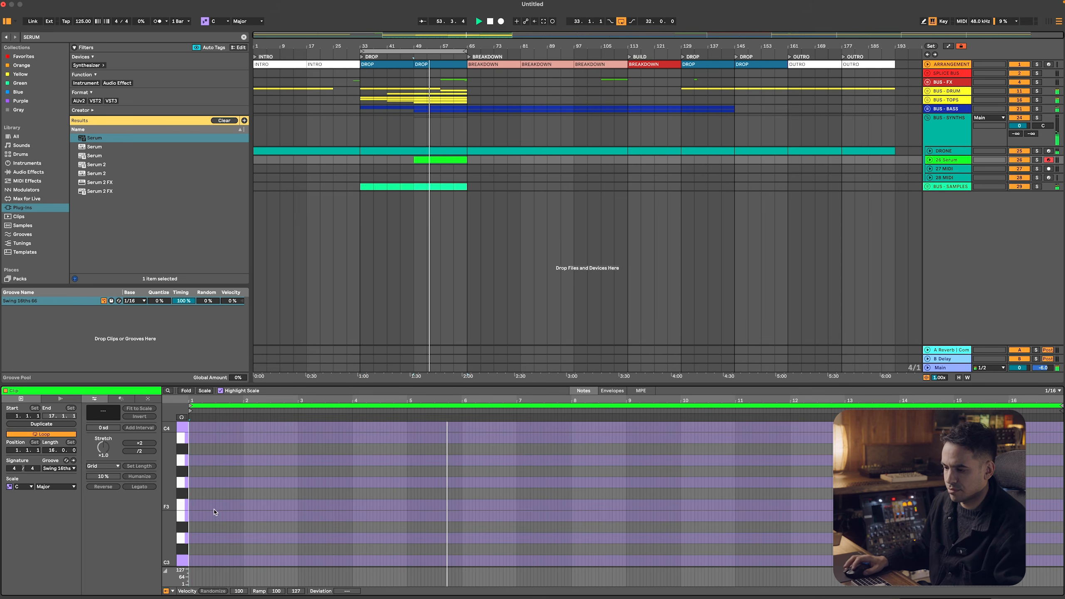
left_click(195, 516)
key("Up")
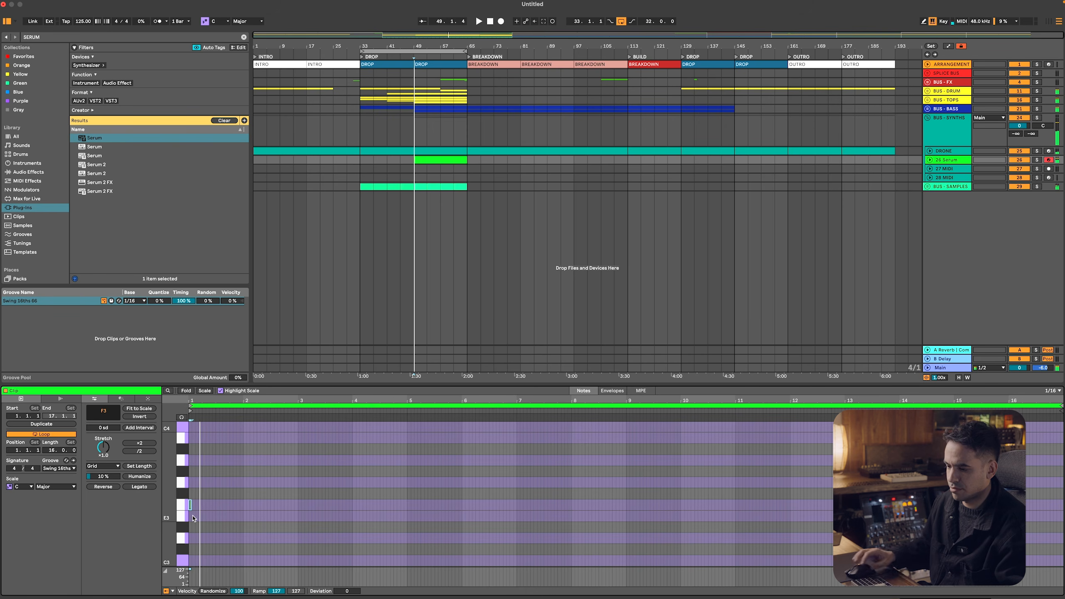
key("Up")
key("Up")
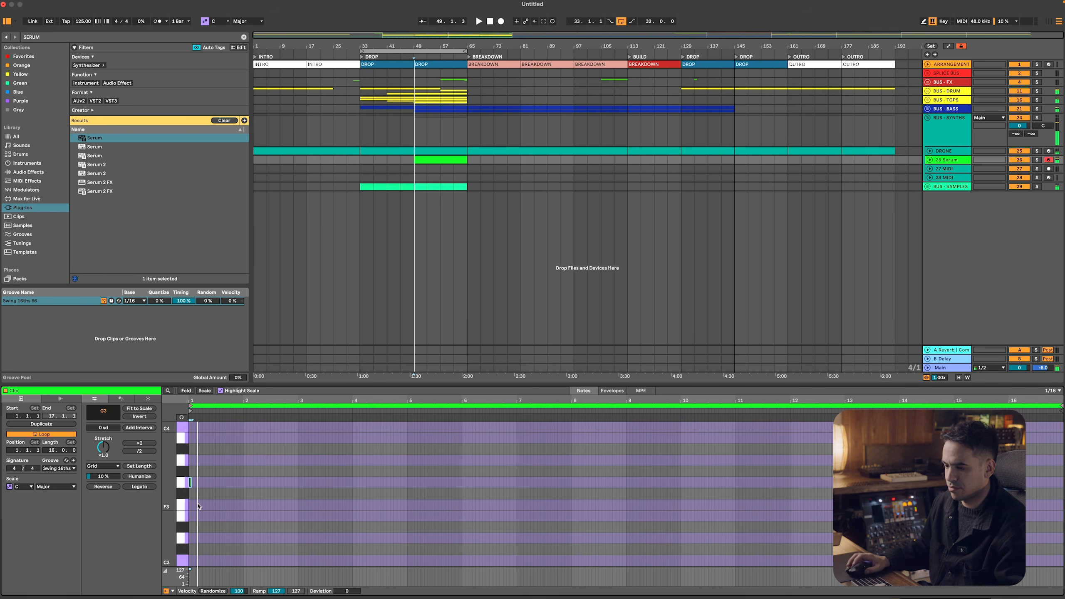
Turn off scale highlighting for the Serum clip and start playback from bar 49
key("k")
left_click_drag(190, 400, 192, 420)
right_click(249, 461)
left_click(234, 476)
key("space")
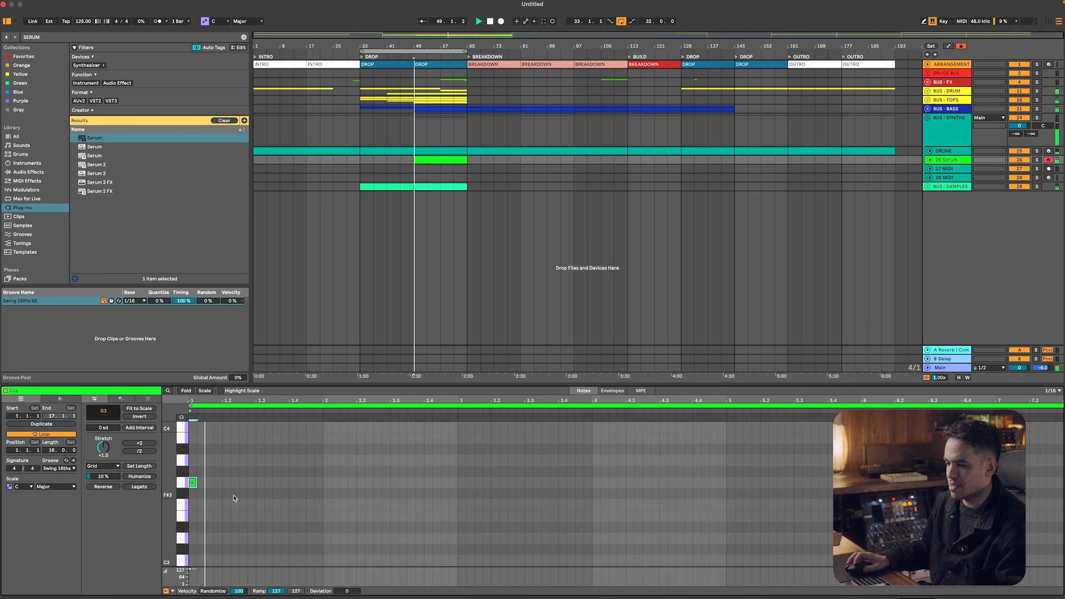
Build a one-bar G3 pattern in the Serum clip with 1/16 notes at 1.2.3, 1.3.4 and 1.4.3
left_click_drag(192, 486, 244, 486)
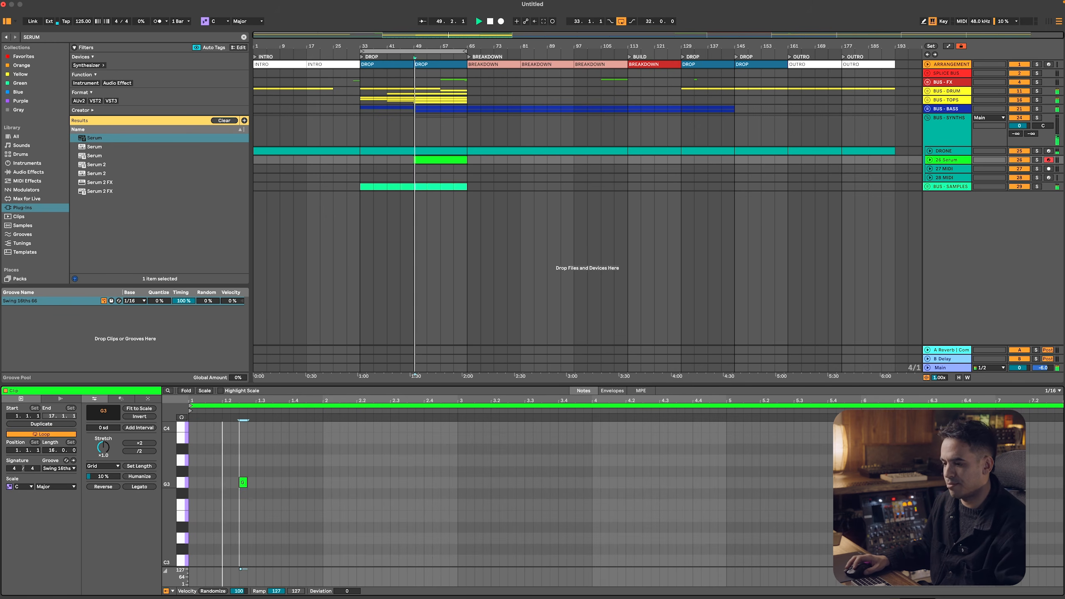
double_click(276, 483)
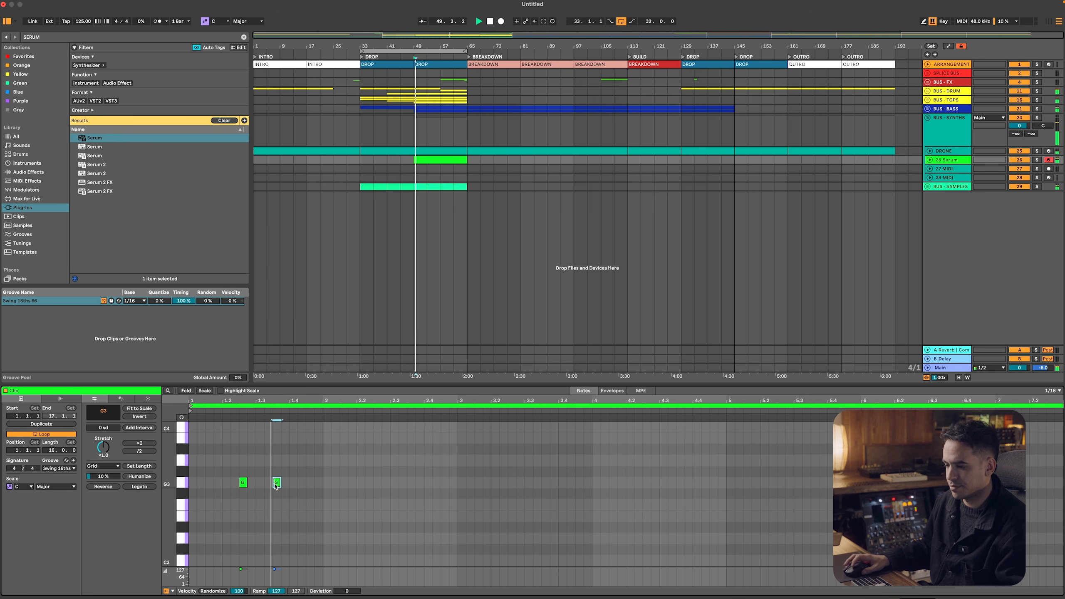
left_click_drag(276, 483, 285, 483)
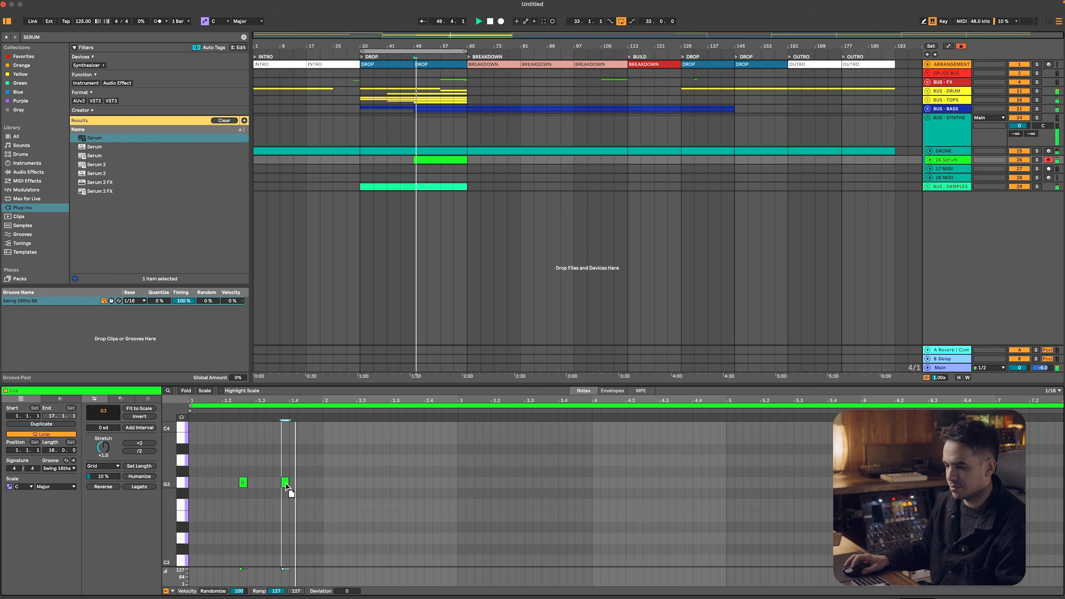
double_click(309, 482)
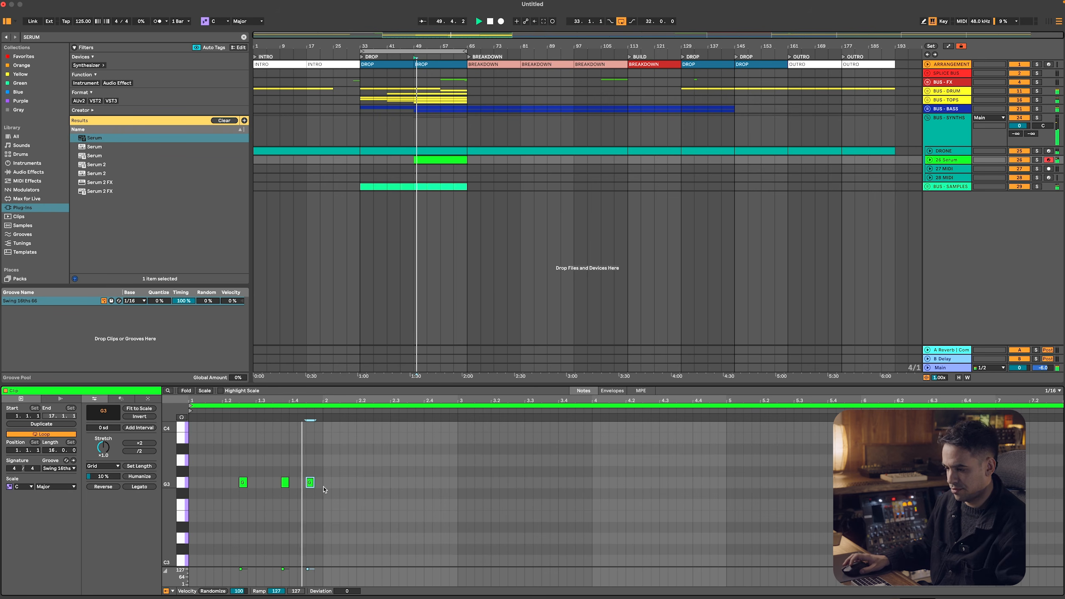
Assign velocity modulation to the reverb mix in Serum's effects and hide the plug-in window
key("shift+Tab")
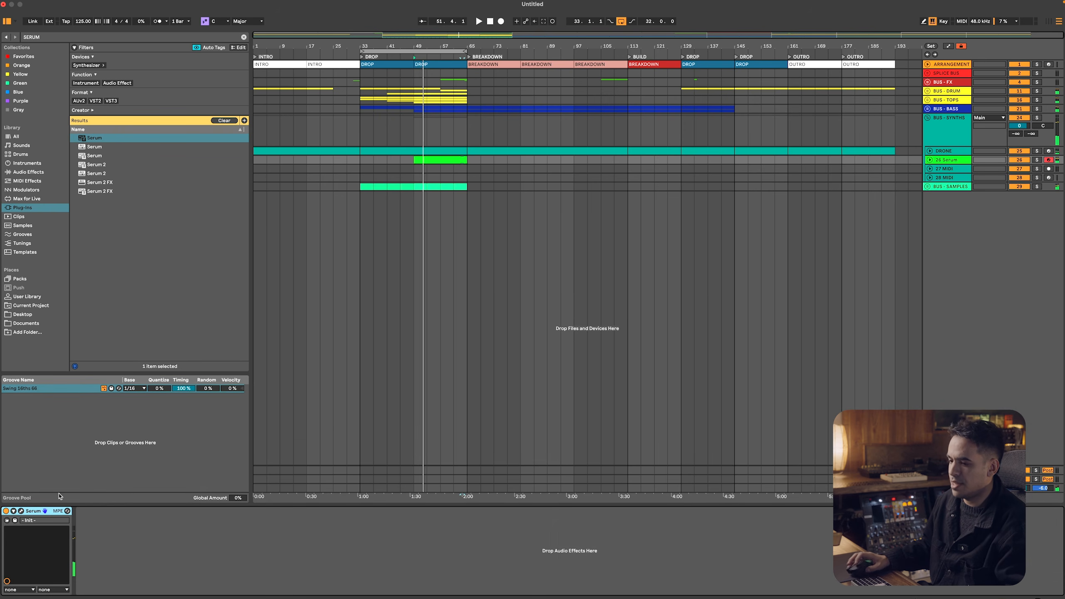
left_click(20, 512)
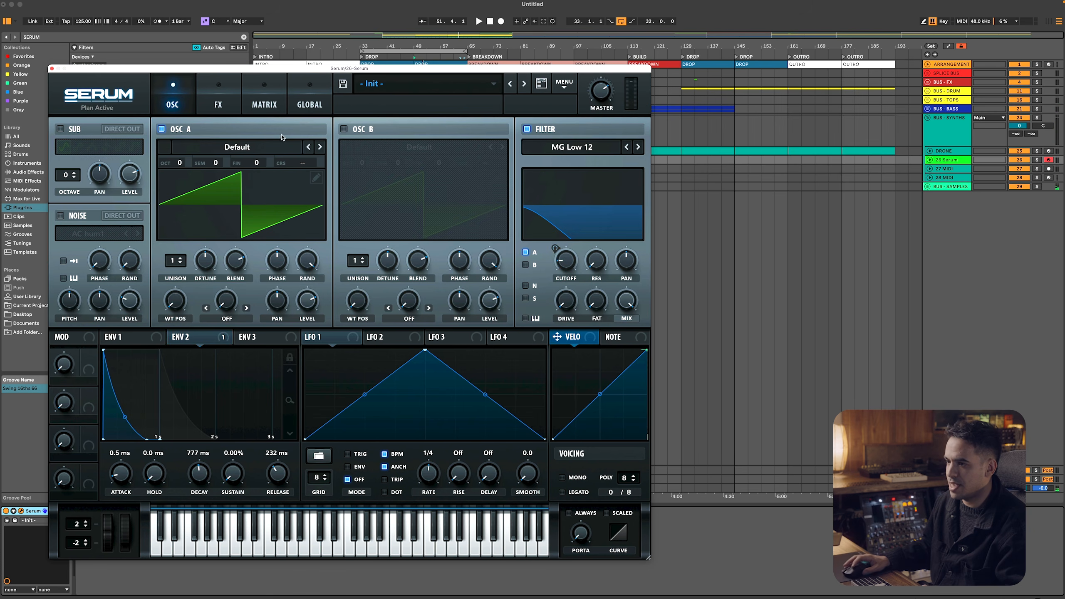
left_click(236, 110)
mouse_move(588, 250)
left_mouse_down()
mouse_move(590, 338)
mouse_move(584, 251)
mouse_move(577, 262)
left_mouse_up()
key("super+alt+p")
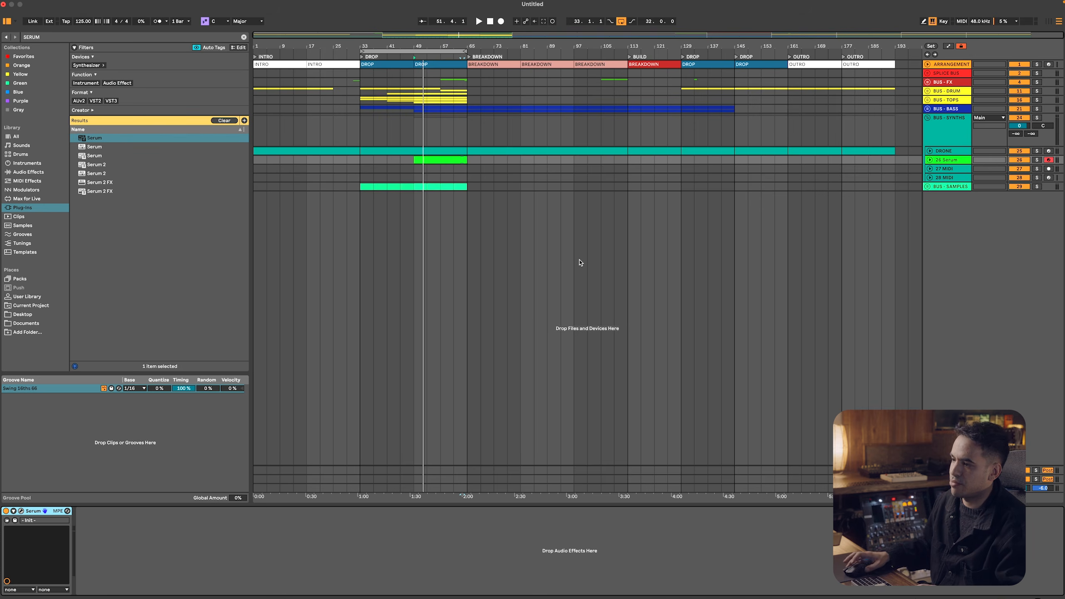
Enlarge the Serum clip's note editor and velocity lane, and lower the velocity of the note at 9.3.4 to 93
double_click(425, 160)
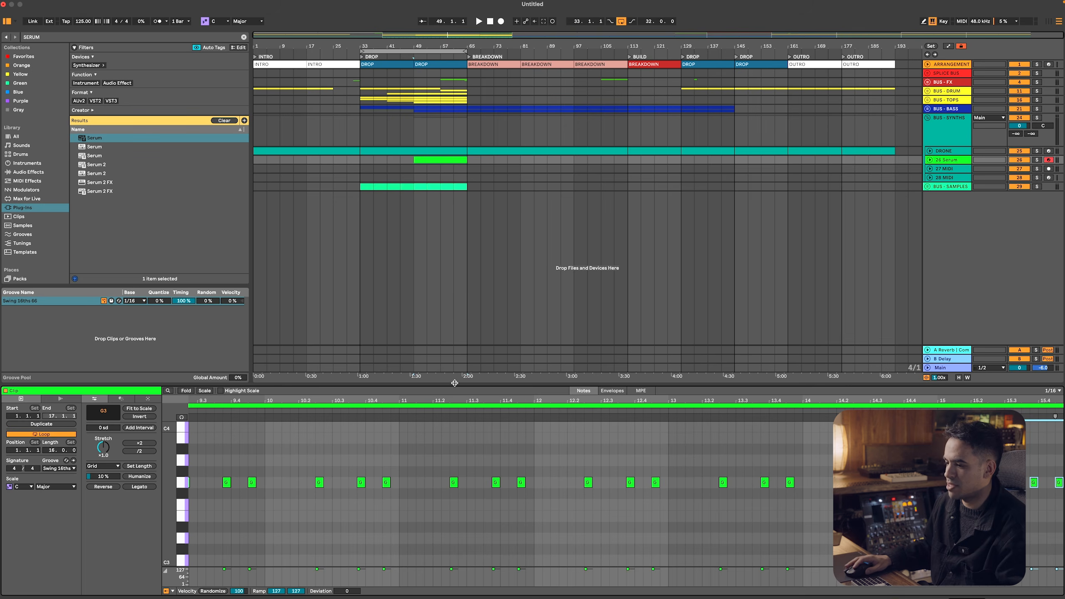
left_click_drag(454, 383, 432, 297)
left_click_drag(270, 567, 277, 501)
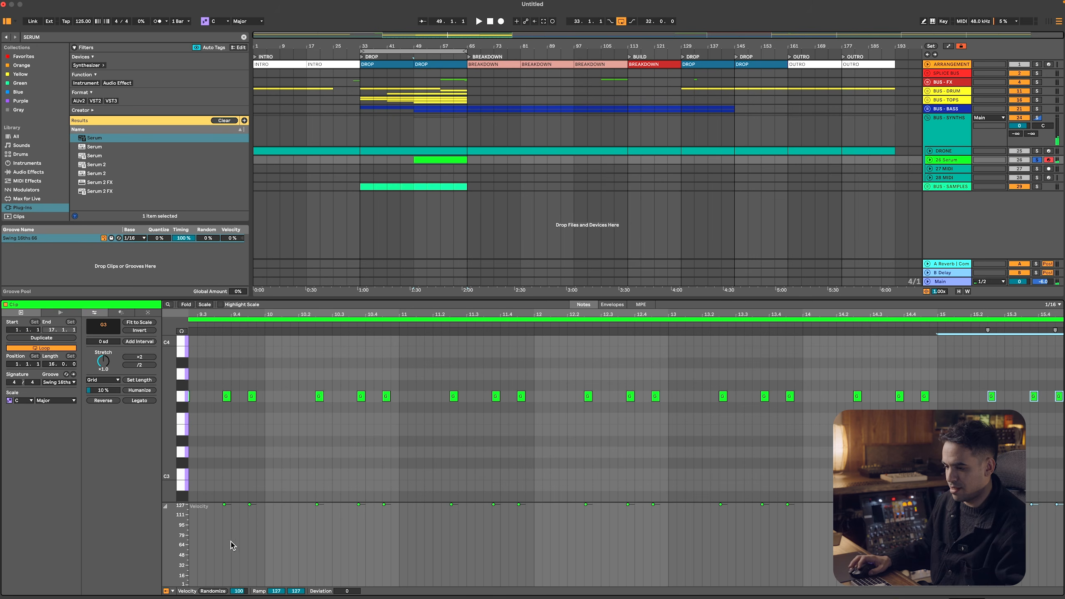
left_click_drag(227, 516, 226, 538)
key("space")
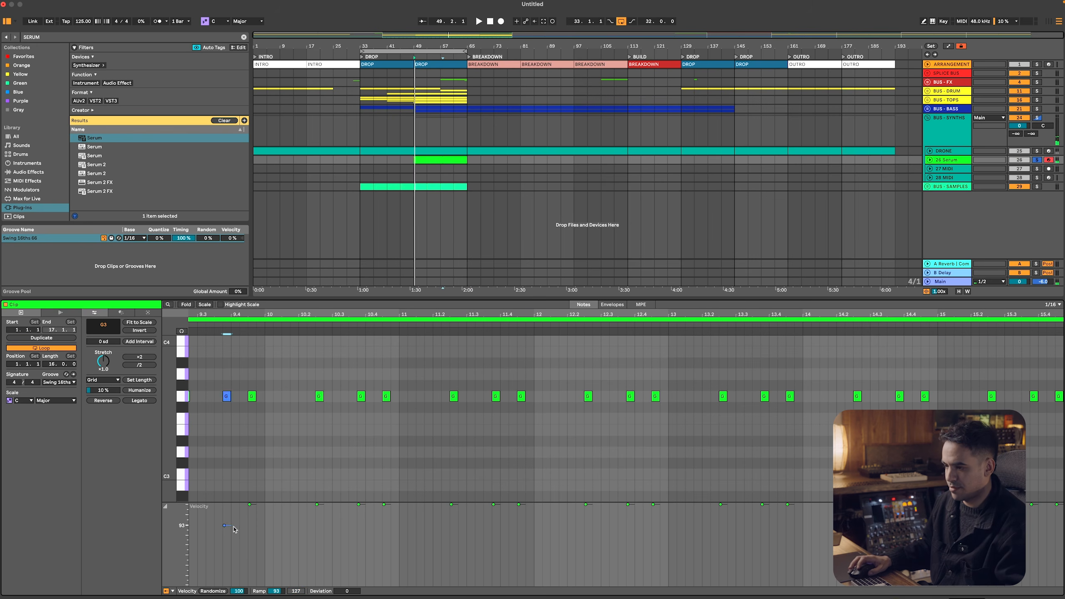
Shape the velocities of the six notes in bars 1 and 2 into two rising three-note ramps starting at 50, ending bar 2 at 92
left_click(930, 160)
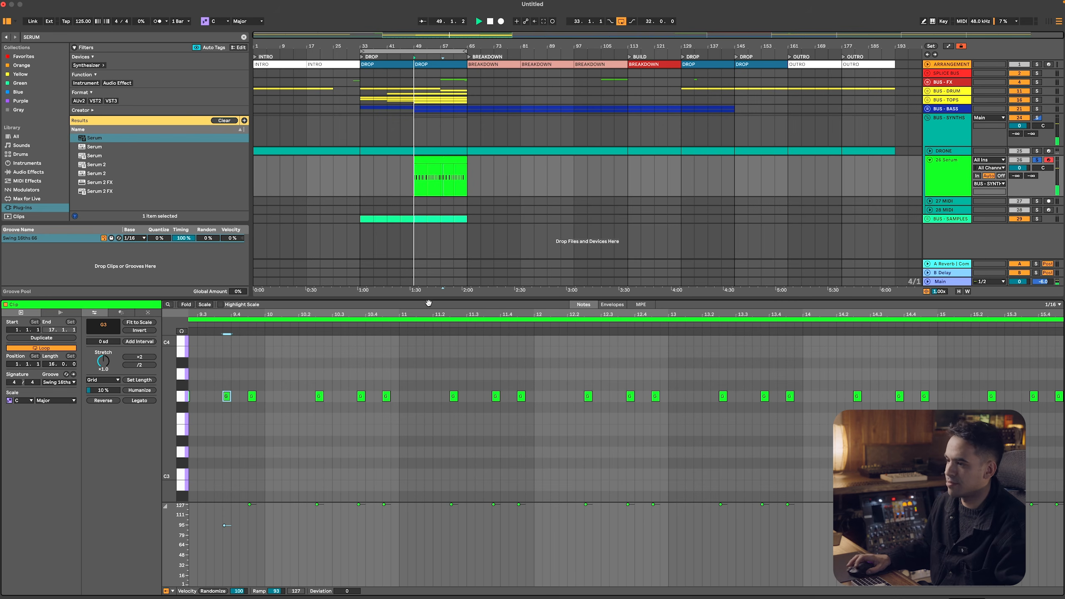
double_click(242, 313)
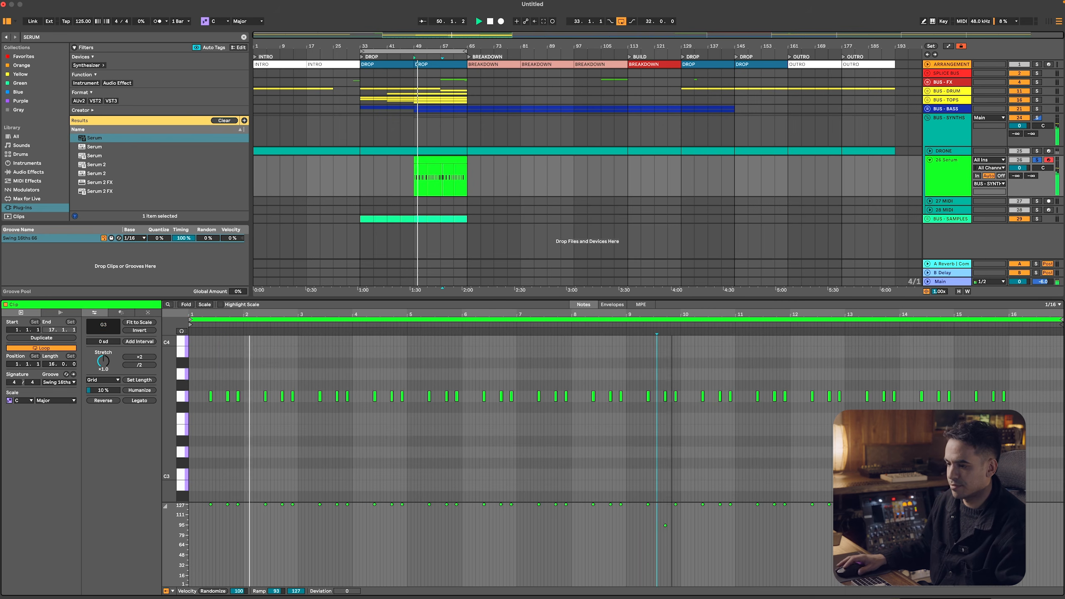
key("space")
key("space")
left_click_drag(210, 505, 210, 545)
left_click_drag(228, 504, 228, 536)
left_click_drag(238, 504, 238, 521)
left_click_drag(265, 505, 265, 554)
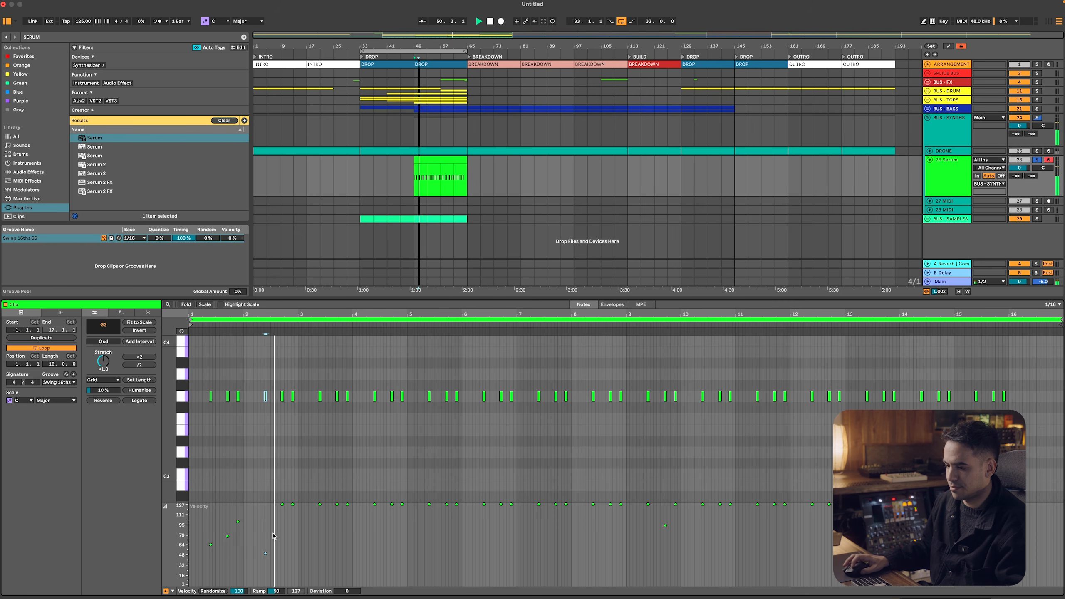
left_click_drag(282, 504, 282, 526)
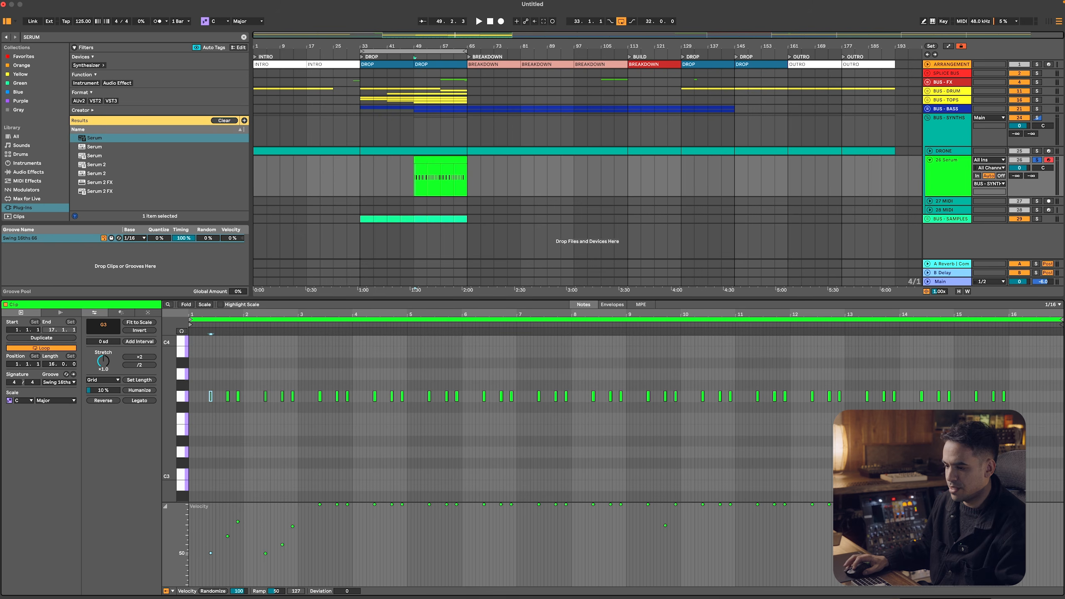
Replace all notes from bar 3 onward with duplicates of the first two bars until the Serum clip is filled, and play it
left_click_drag(299, 401, 174, 461)
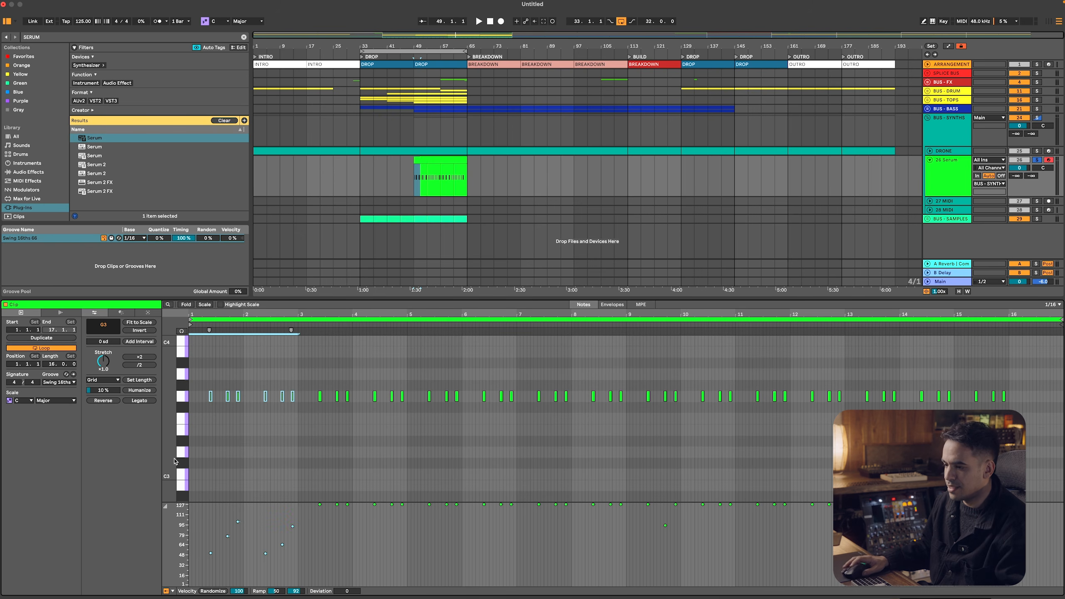
left_click_drag(301, 360, 1062, 436)
key("Delete")
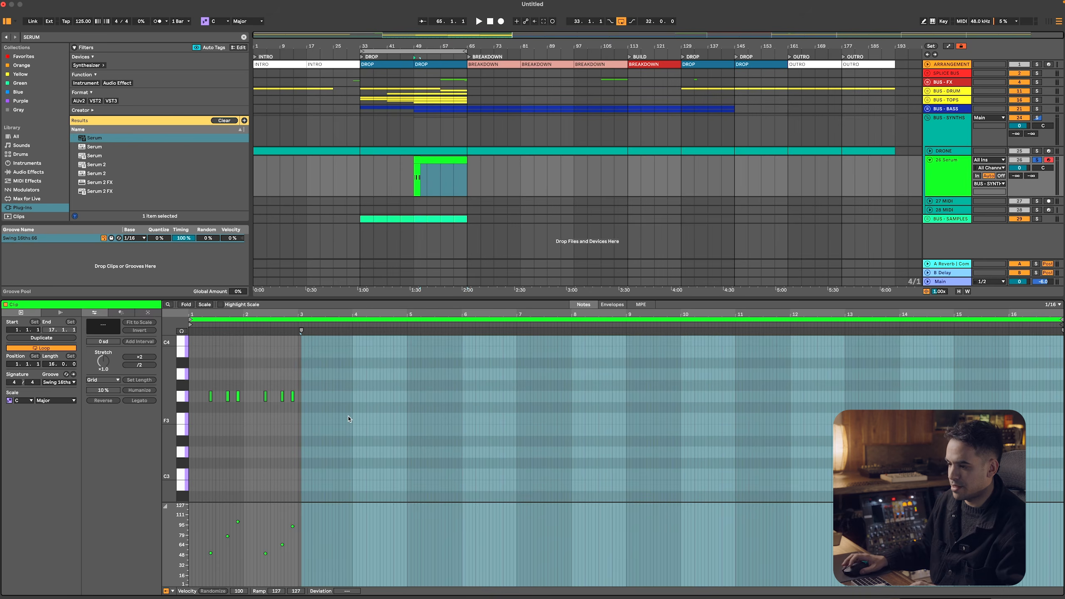
key("ctrl+a")
key("ctrl+d")
key("ctrl+d")
key("ctrl+d")
key("ctrl+d")
key("ctrl+d")
key("ctrl+d")
key("ctrl+d")
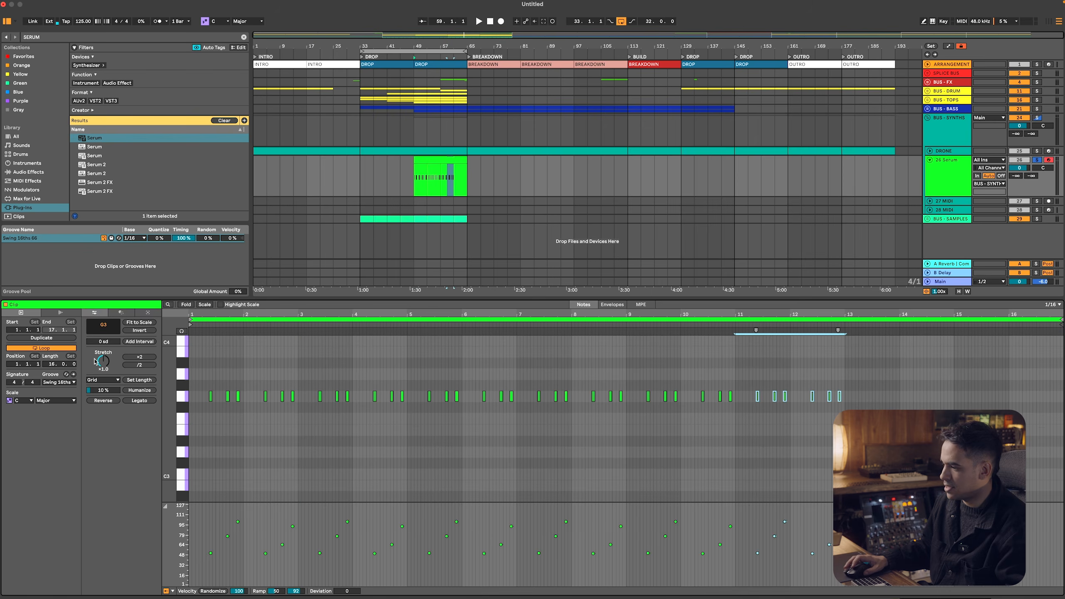
key("space")
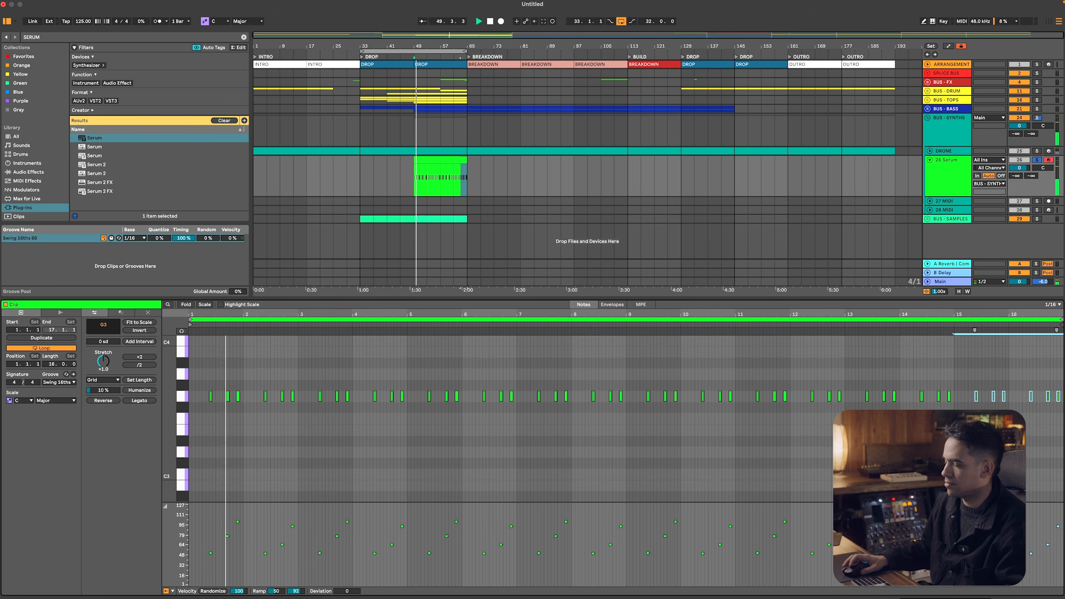
Set the low cut of Serum's reverb to 47% and close the plug-in window
key("shift+Tab")
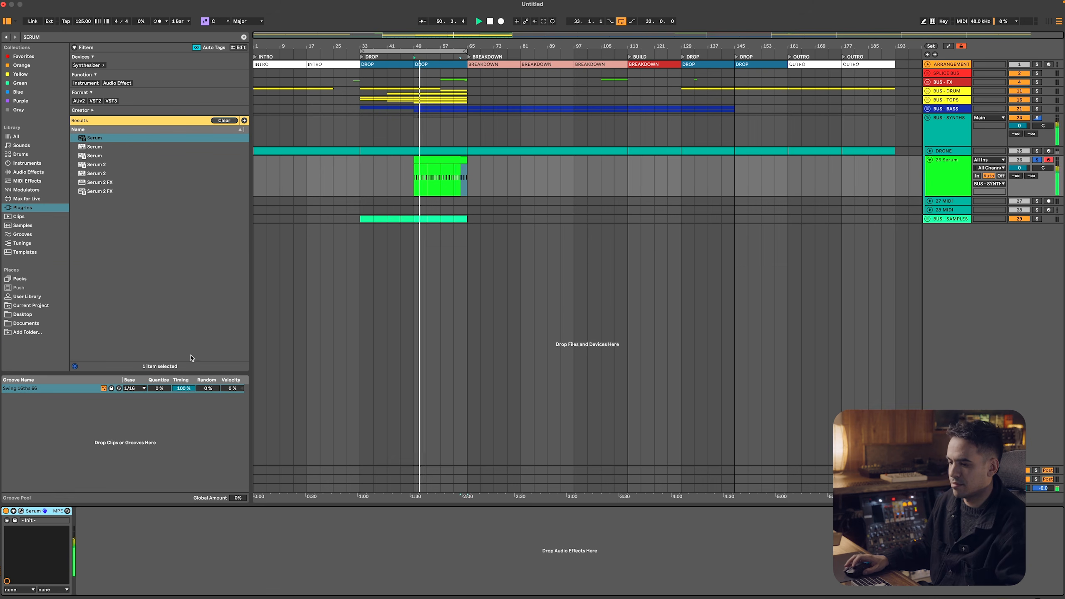
left_click(21, 511)
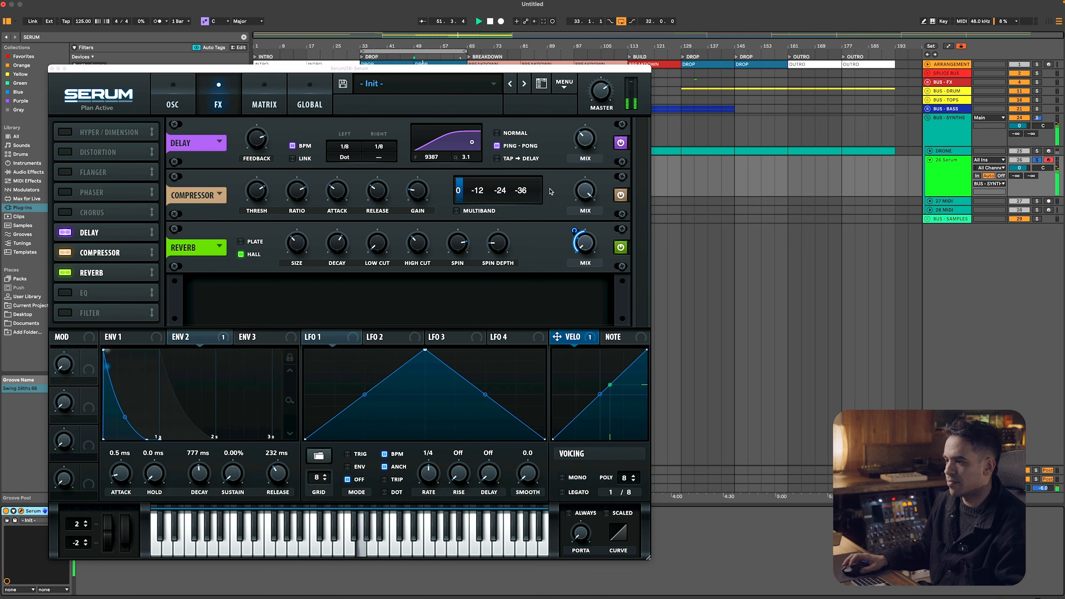
left_click_drag(377, 243, 377, 233)
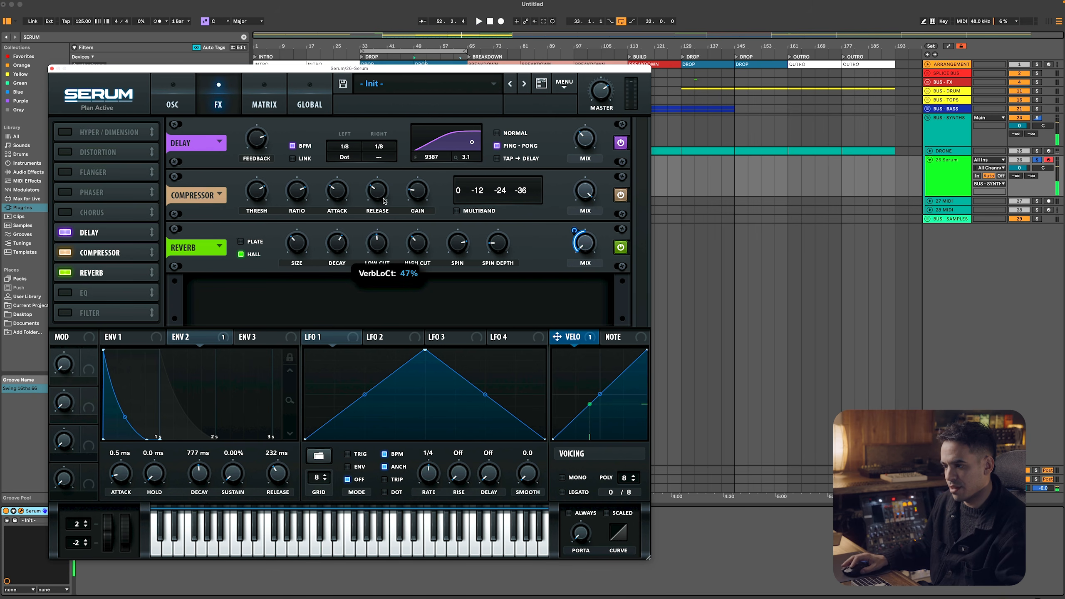
mouse_move(338, 249)
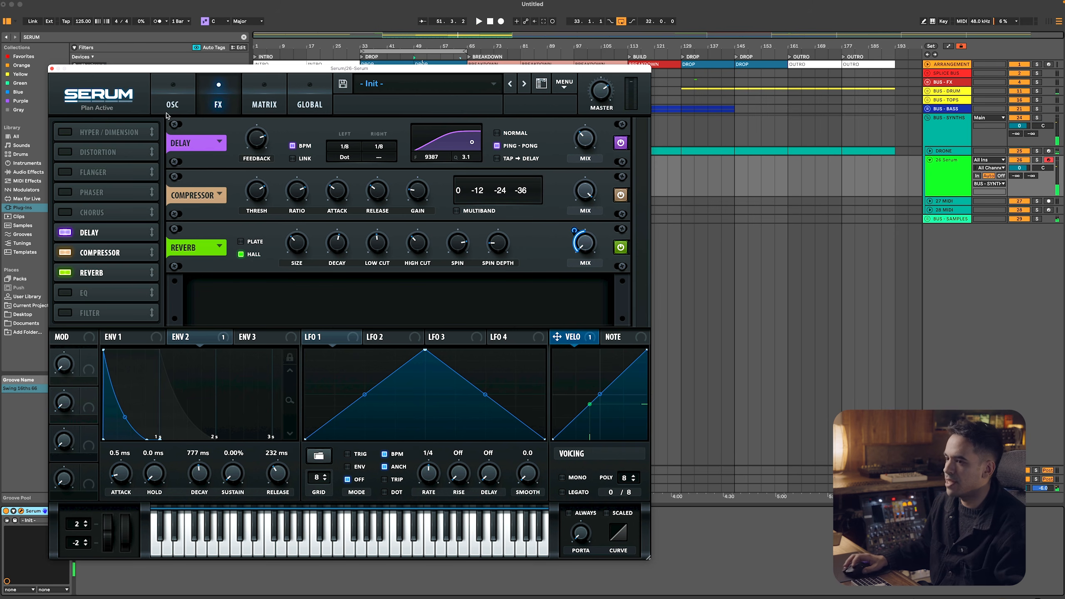
left_click(52, 68)
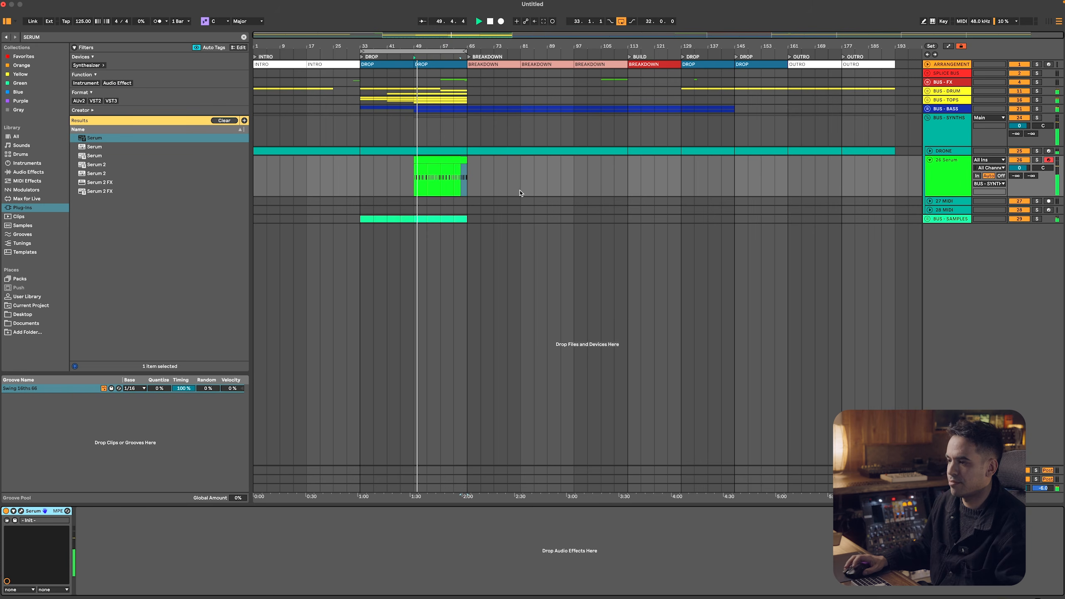
Rename the Serum clip as LEAD - PLUCK
left_click(453, 159)
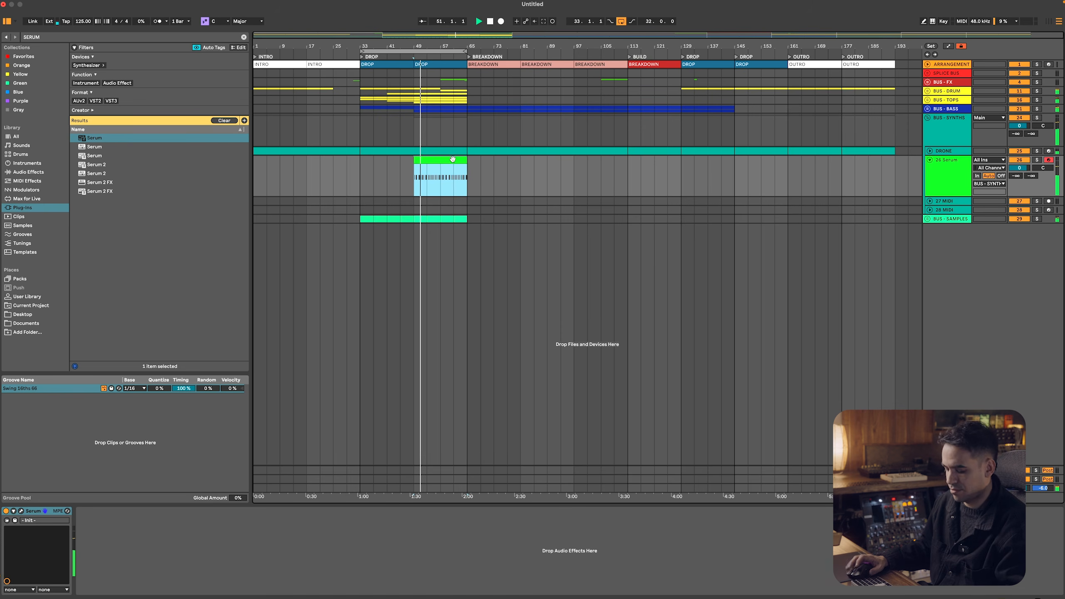
type("PLUCK")
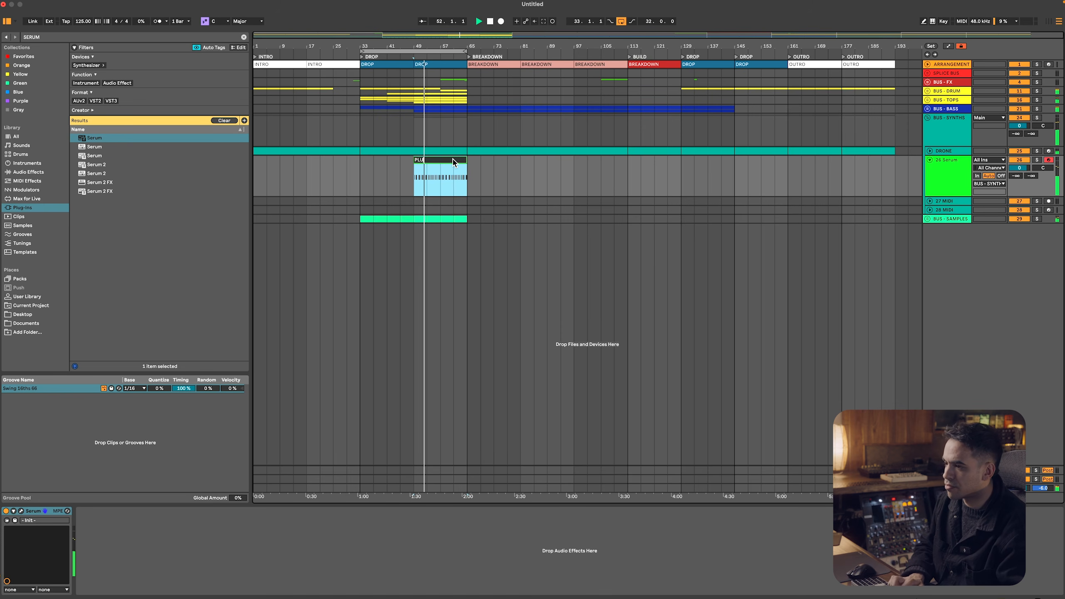
key("BackSpace")
key("BackSpace")
key("BackSpace")
key("BackSpace")
key("BackSpace")
type("LEAD - PLUCK")
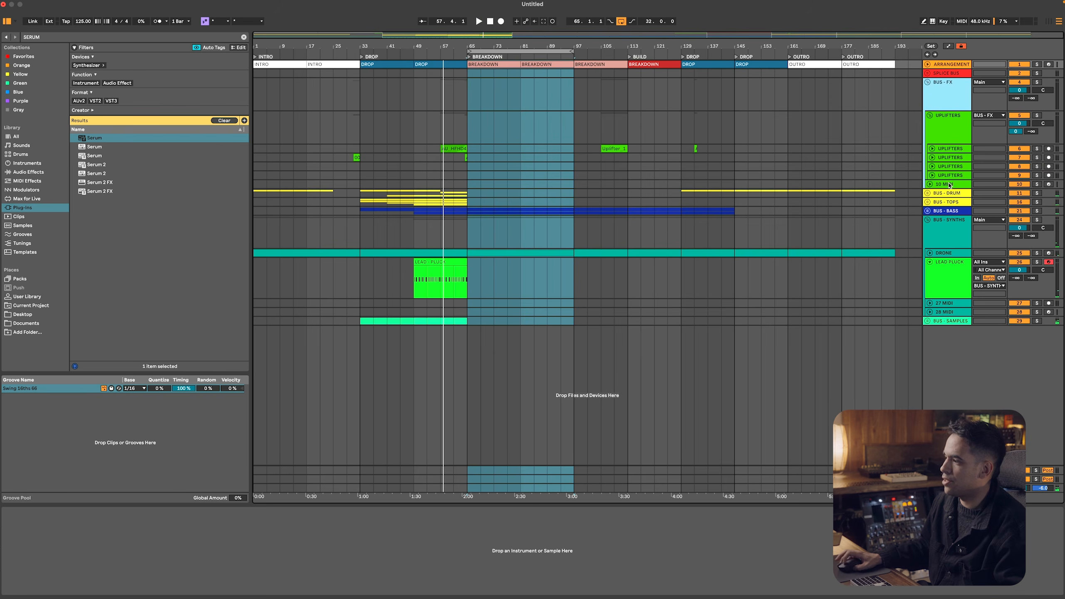
Rename the empty MIDI track below the UPLIFTERS tracks as 909 FILL
left_click(949, 185)
key("cmd+r")
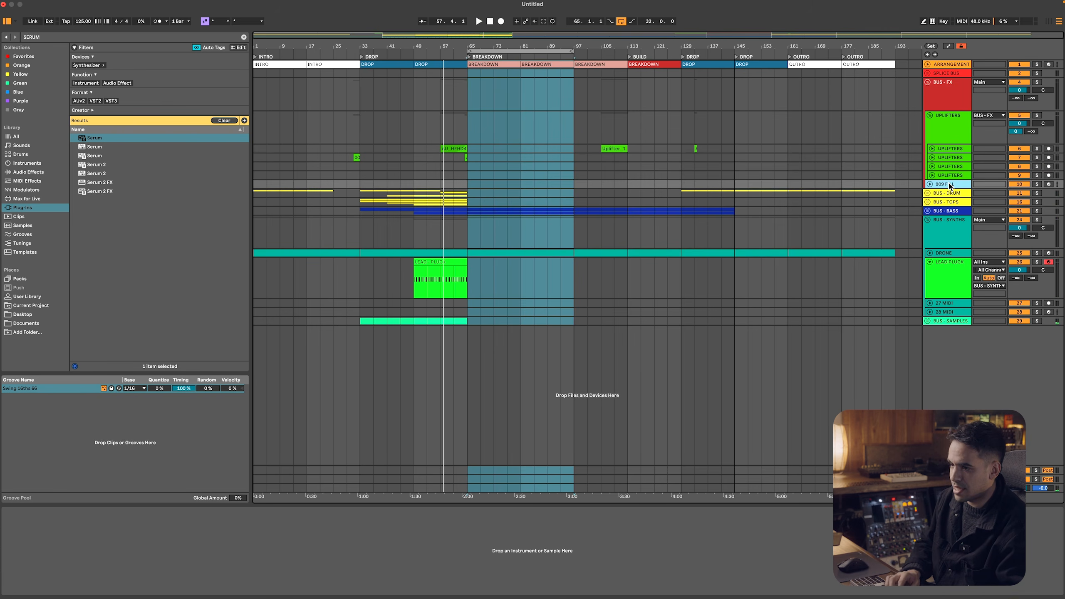
key("Return")
Search the browser for 909 and load 909 Core Kit.adg onto the 909 FILL track
key("cmd+f")
type("909")
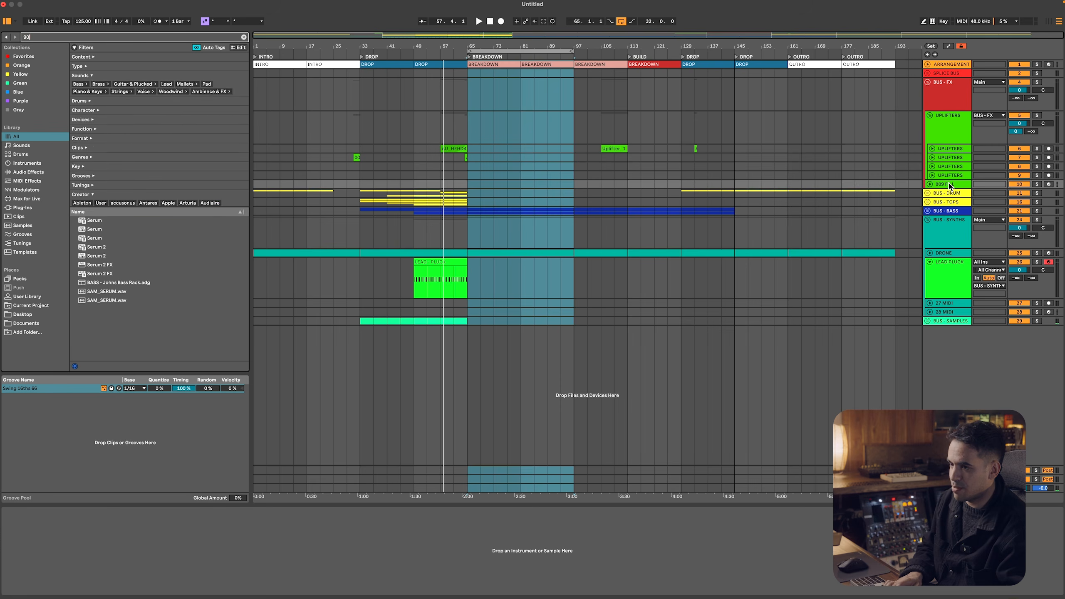
left_click(101, 213)
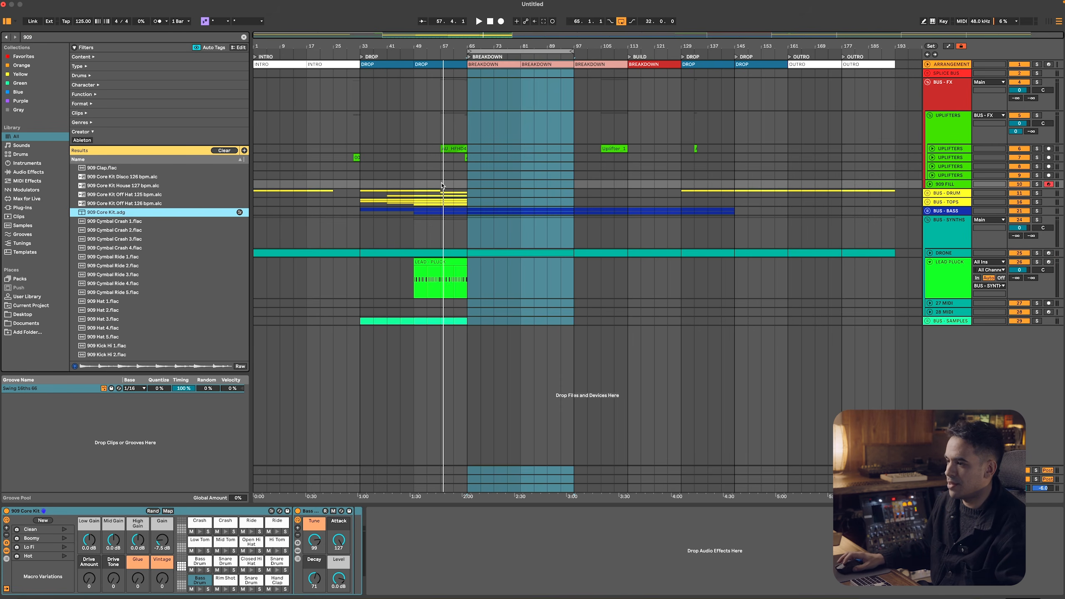
Insert a MIDI clip from bar 57 to bar 65 on the 909 FILL track and fill it with one clip-long Snare Drum note
left_click_drag(441, 185, 464, 186)
double_click(464, 186)
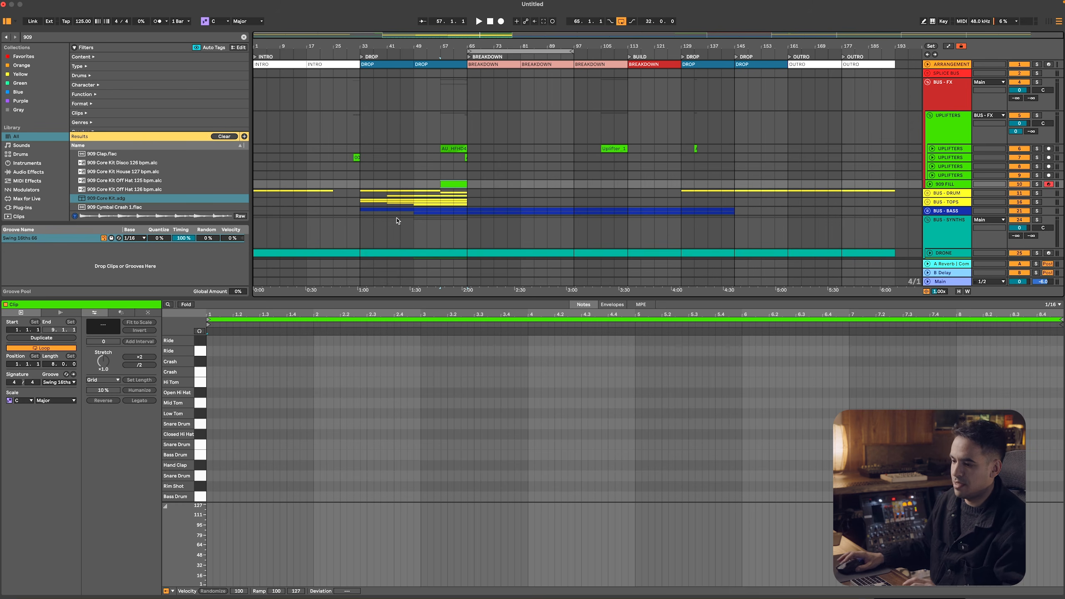
right_click(267, 446)
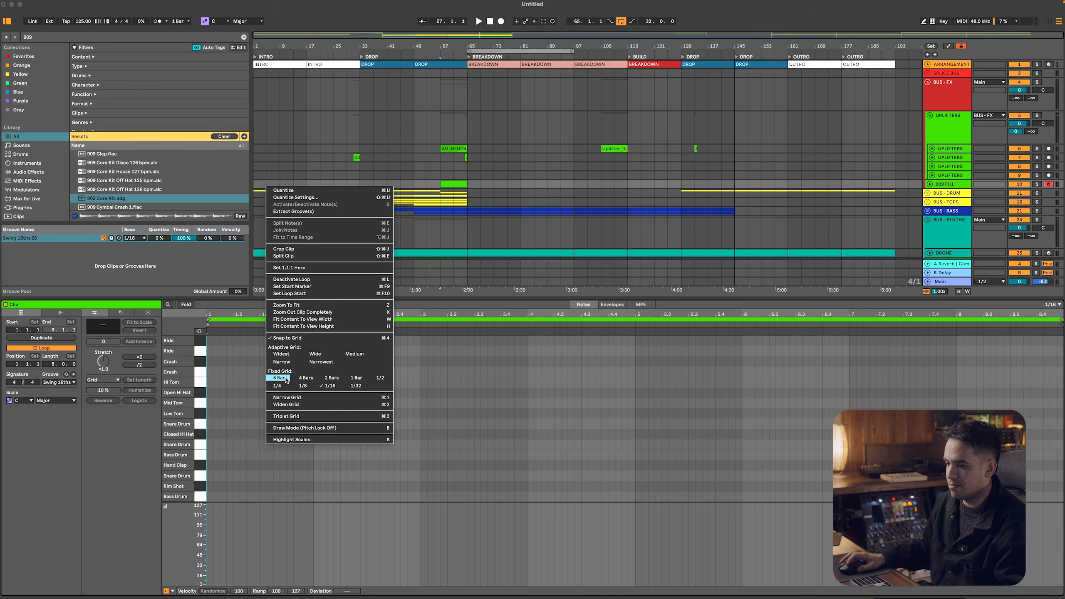
left_click(207, 480)
double_click(211, 477)
left_click(150, 401)
Chop the long Snare Drum note into 1/16 notes, draw a rising velocity ramp from 1 to 127 across them, and play the fill
right_click(509, 462)
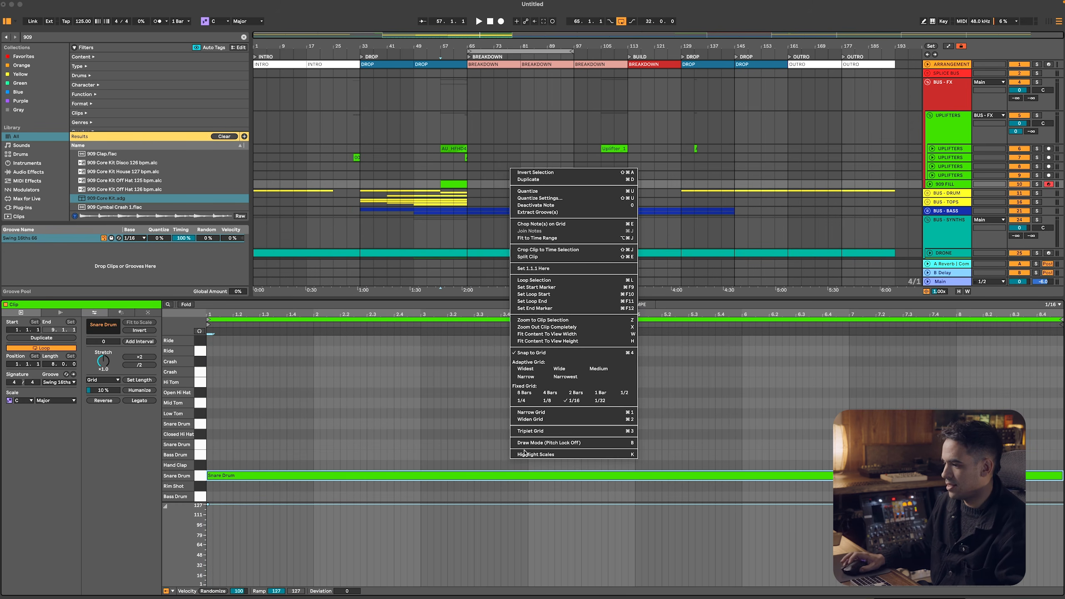
key("Escape")
key("super+e")
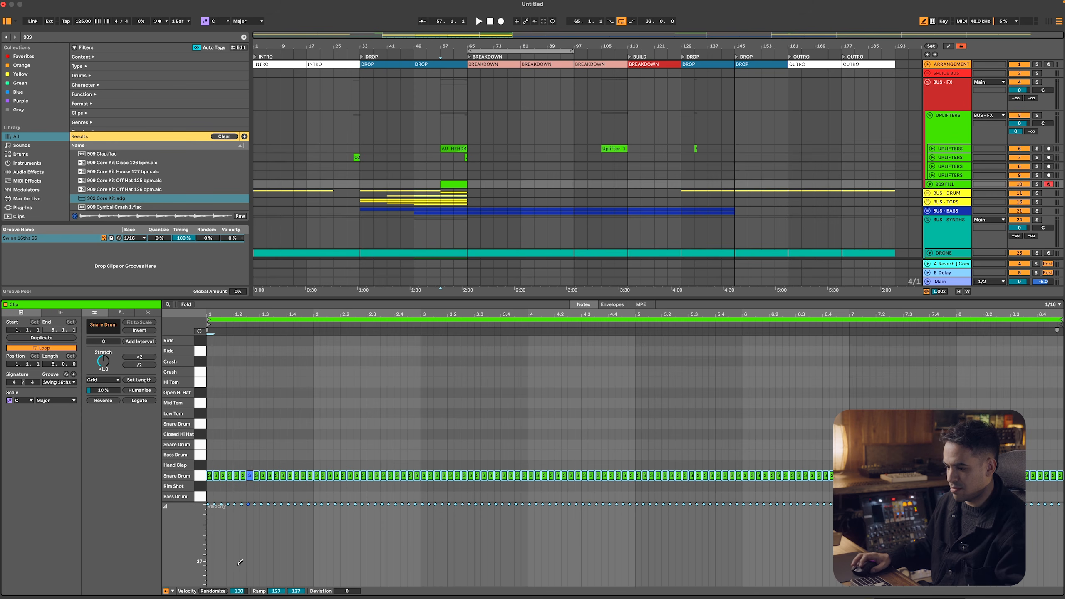
left_click_drag(212, 582, 273, 576)
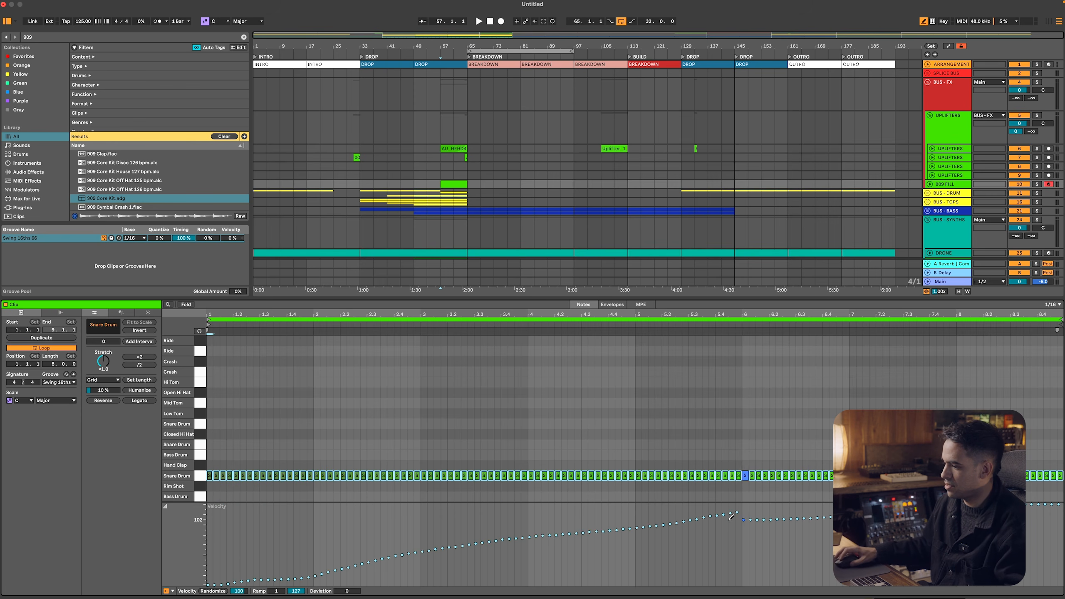
key("space")
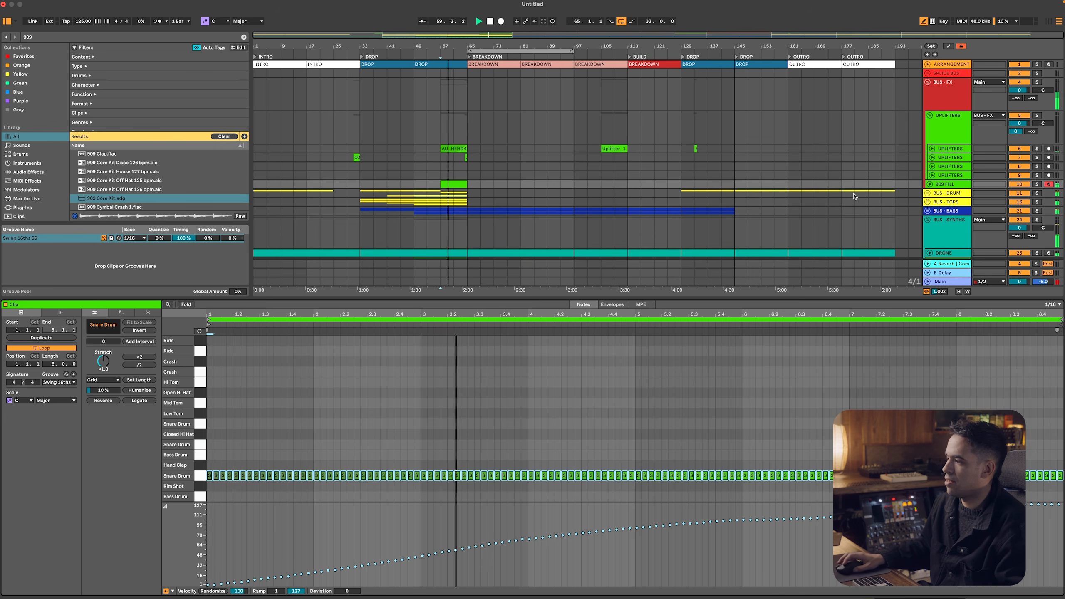
Fold the LEAD PLUCK track and show the UPLIFTERS group's devices
double_click(949, 126)
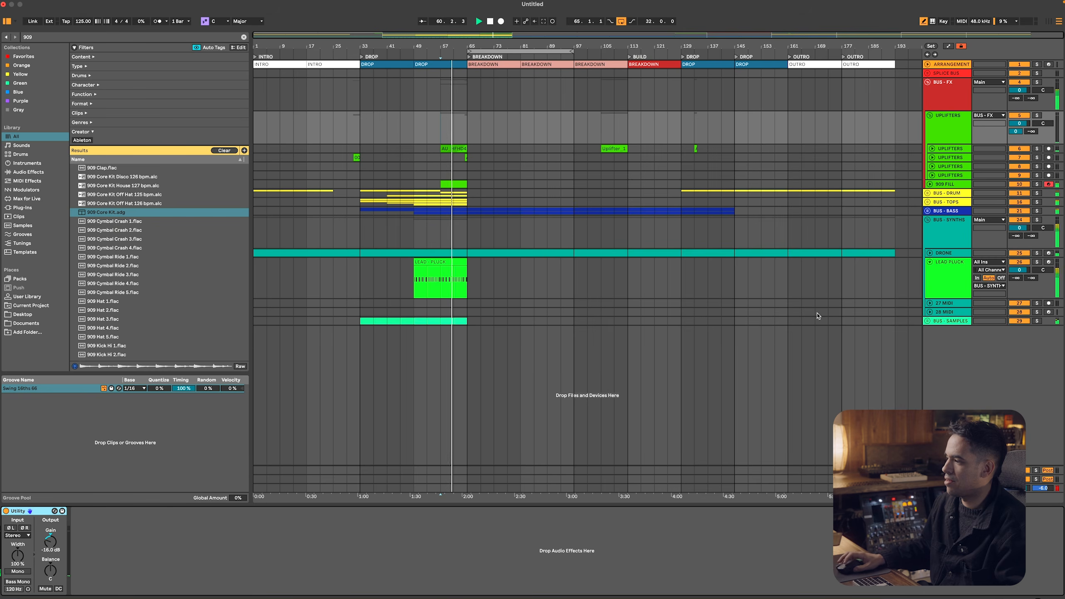
left_click(933, 266)
left_click(929, 262)
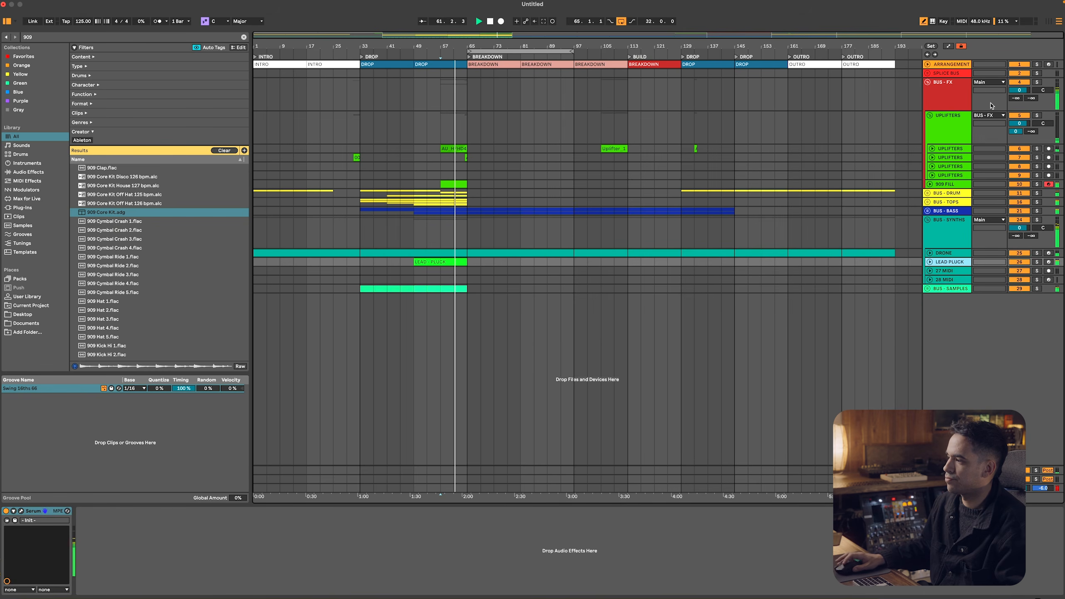
left_click(948, 126)
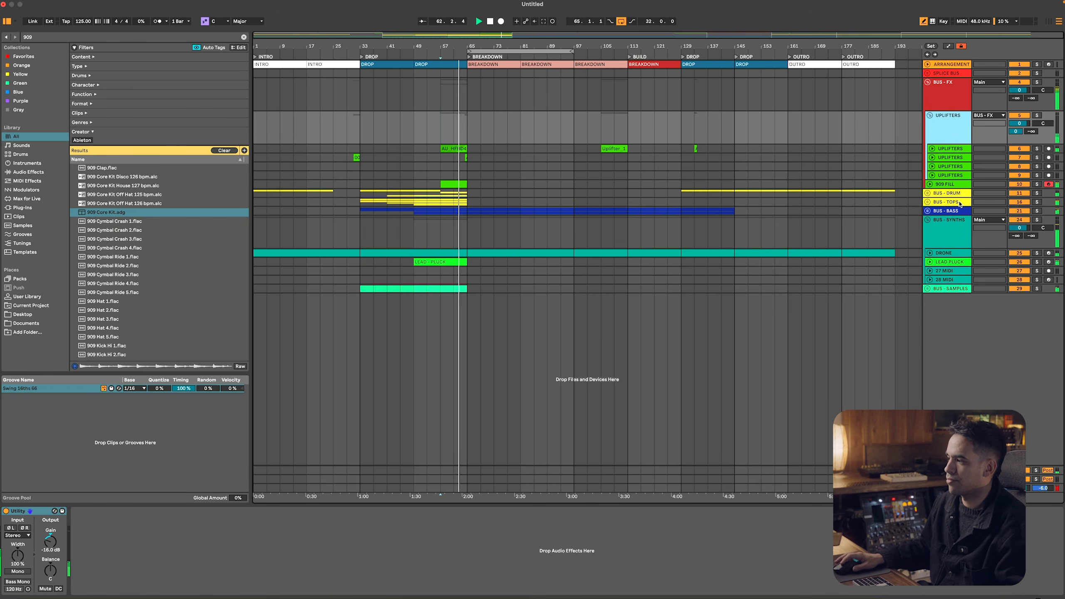
Search the browser for DELAY and load the Delay effect onto the BUS - TOPS group after its compressor
left_click(850, 205)
key("super+f")
type("DELAY")
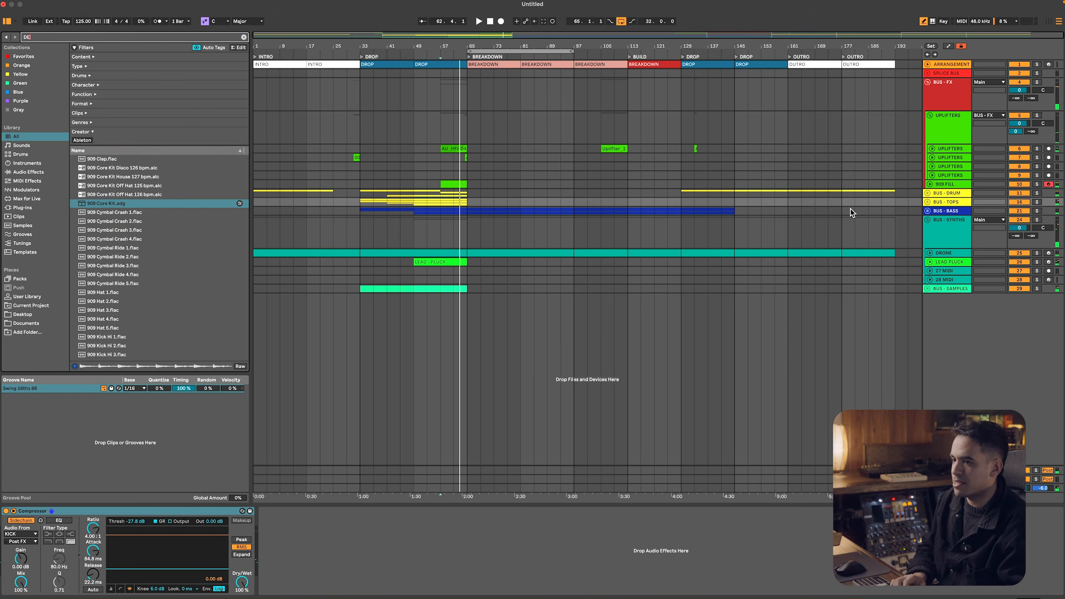
key("Down")
key("Down")
key("Down")
key("Return")
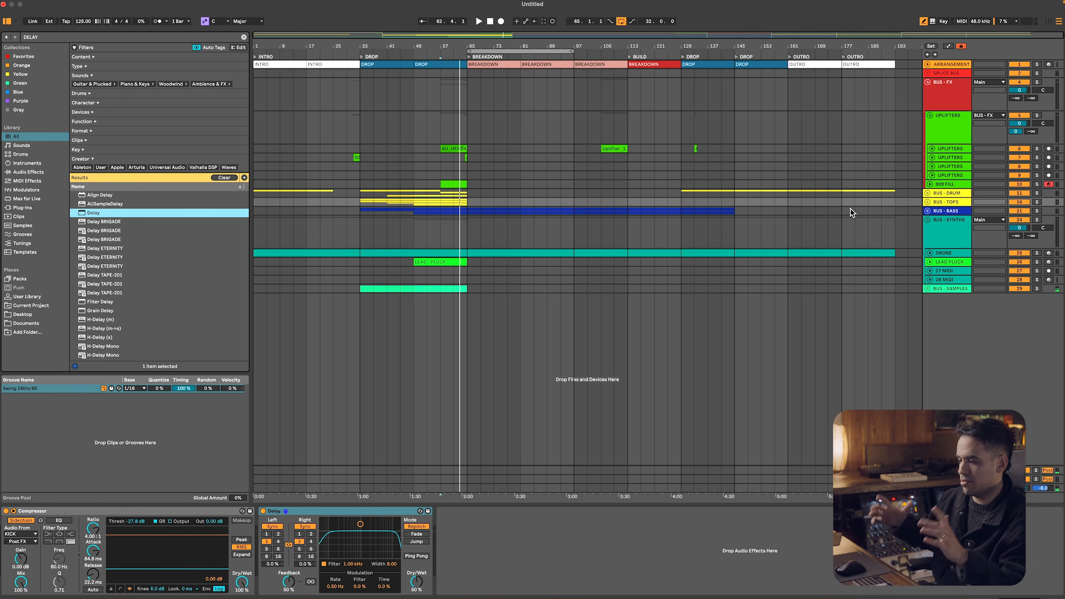
Show the Delay's Dry/Wet automation on BUS - TOPS and draw a ramp rising from 0% at bar 57 up to bar 65
right_click(417, 583)
left_click(445, 525)
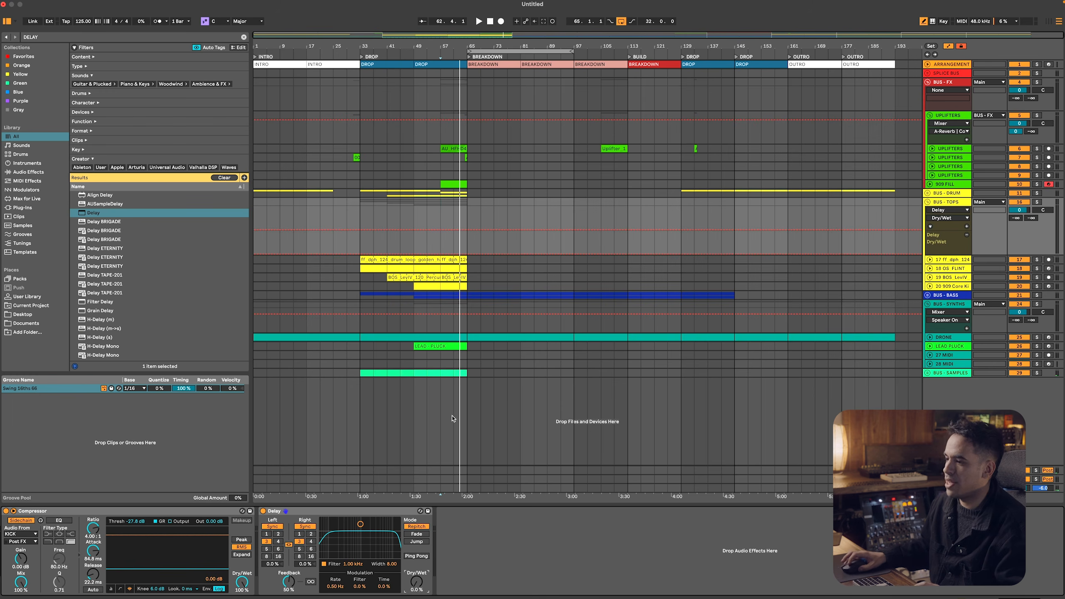
left_click(439, 244)
left_click(441, 253)
key("space")
left_click_drag(467, 254, 468, 242)
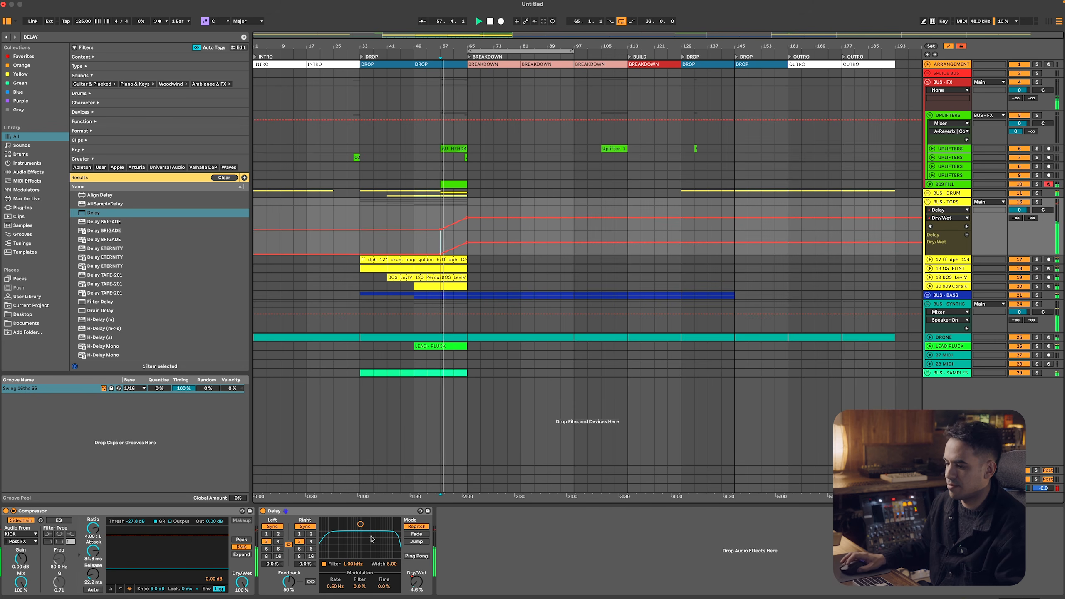
Enable the Delay's Ping Pong, set its filter to 1.18 kHz with width 6.54, and raise the Dry/Wet ramp's end to 59%
left_click(409, 556)
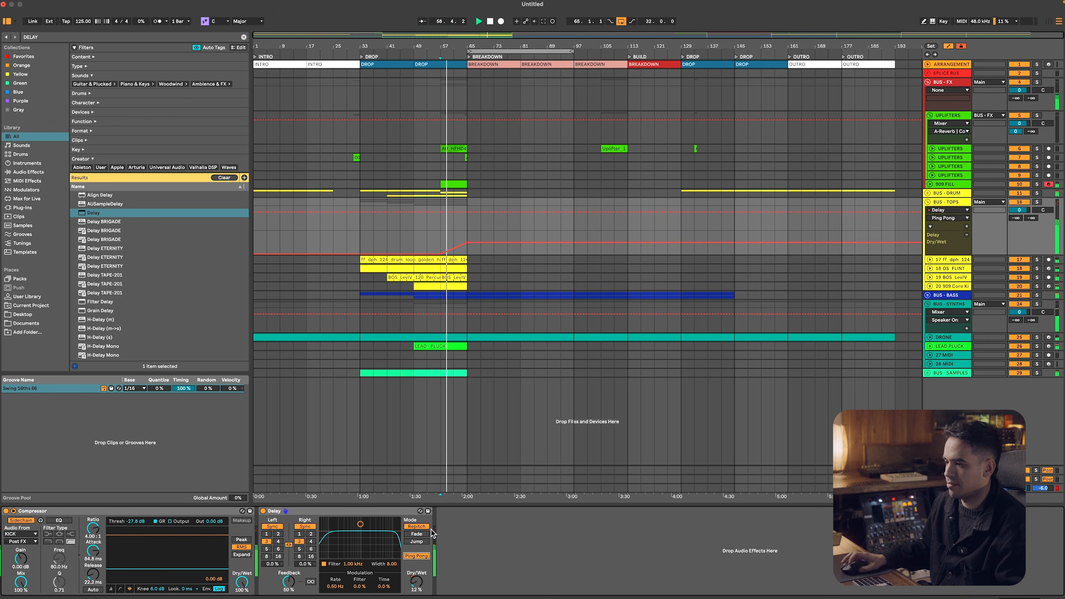
left_click_drag(360, 526, 363, 530)
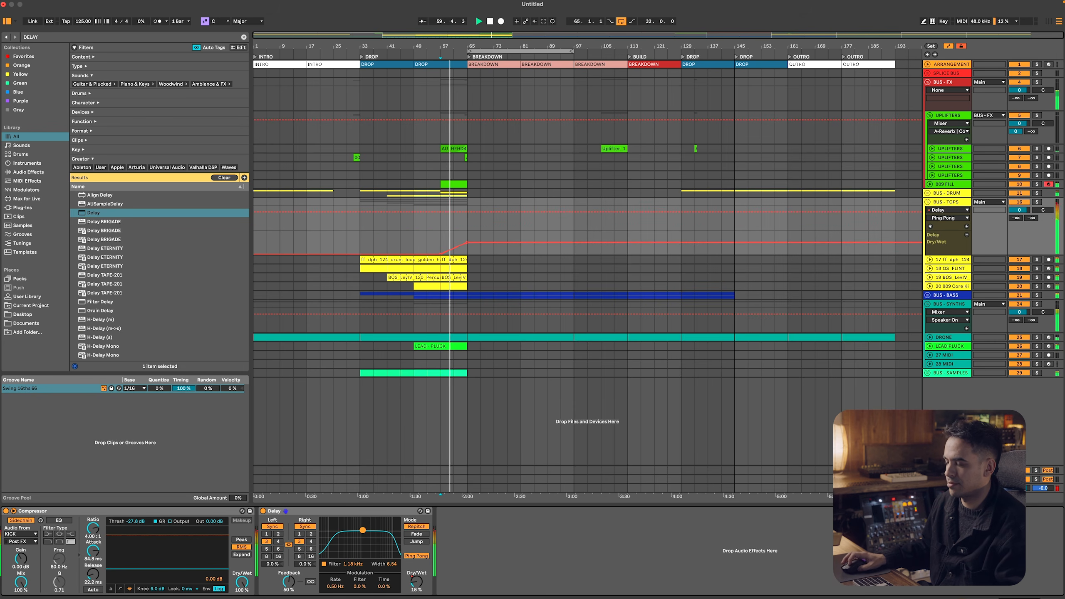
left_click_drag(468, 242, 466, 240)
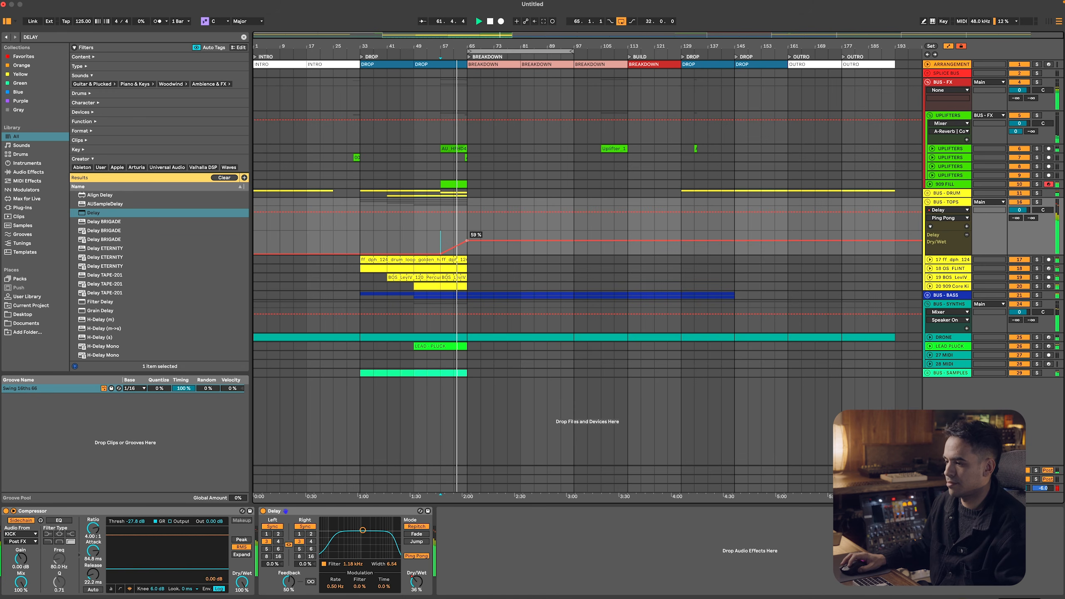
Duplicate the LEAD PLUCK clip twice so that it continues from bar 65 to bar 97
left_click(458, 345)
key("super+d")
key("super+d")
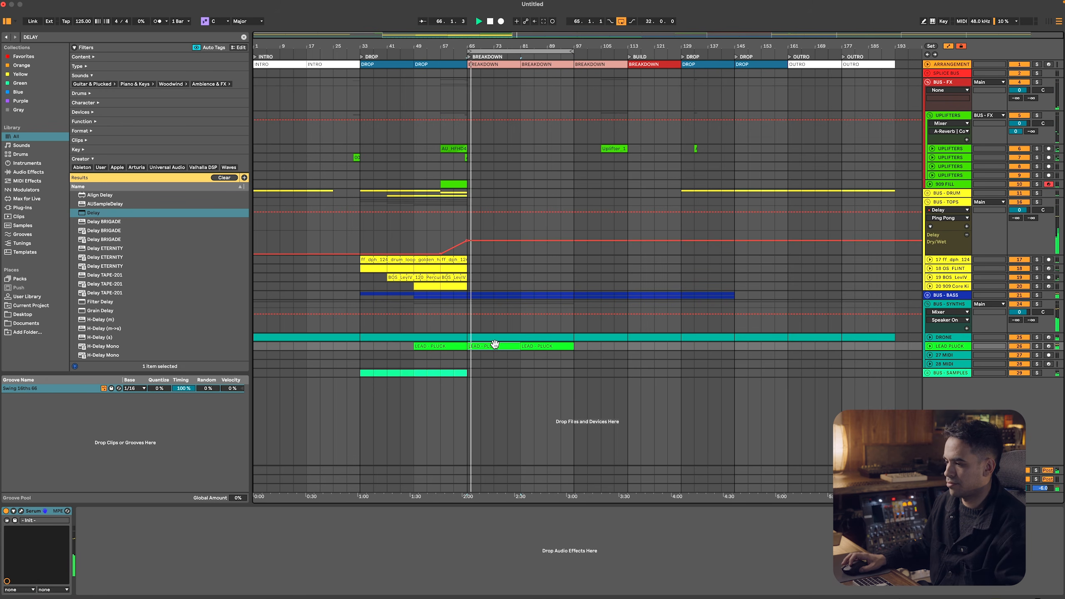
Unfold the BUS - BASS group, hide the automation and insert a new MIDI track below BASS - COUNT
left_click(927, 295)
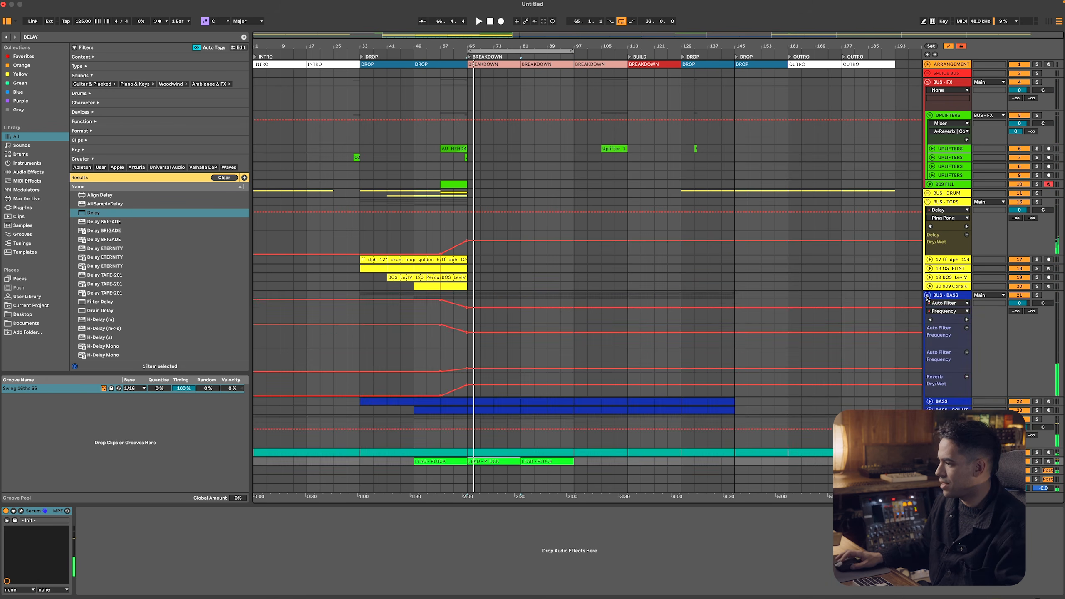
key("a")
left_click(946, 313)
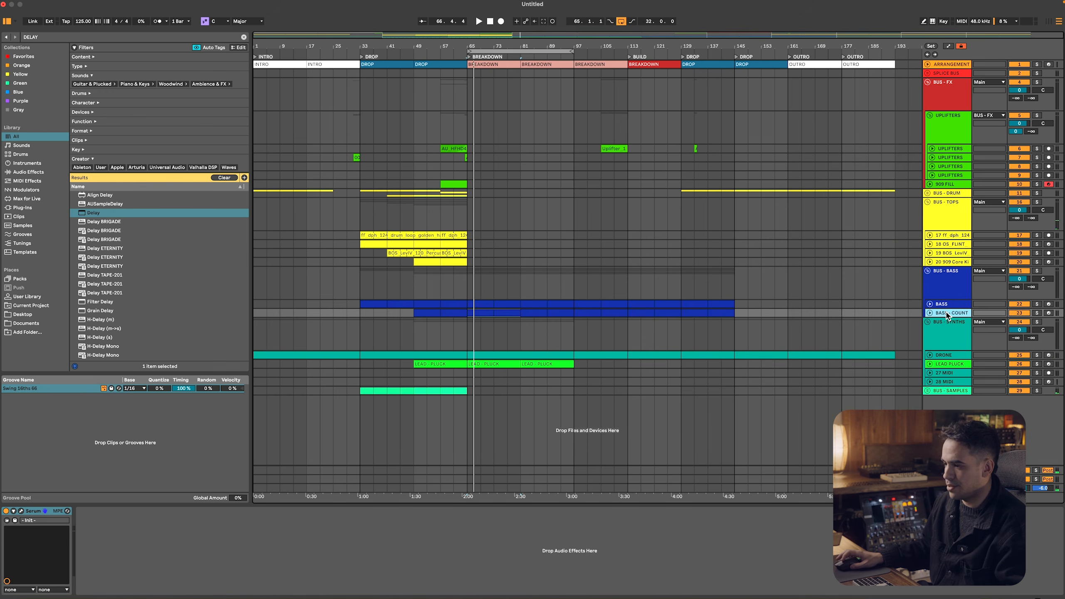
key("super+shift+t")
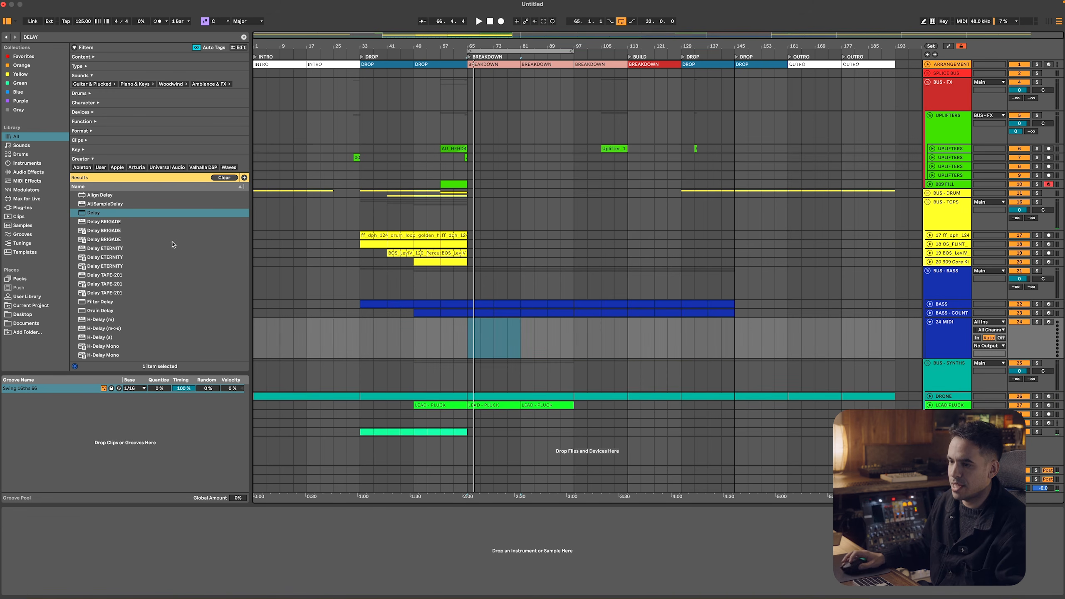
Search the plug-ins for SERUM
left_click(37, 208)
left_click(104, 38)
type("SERUM")
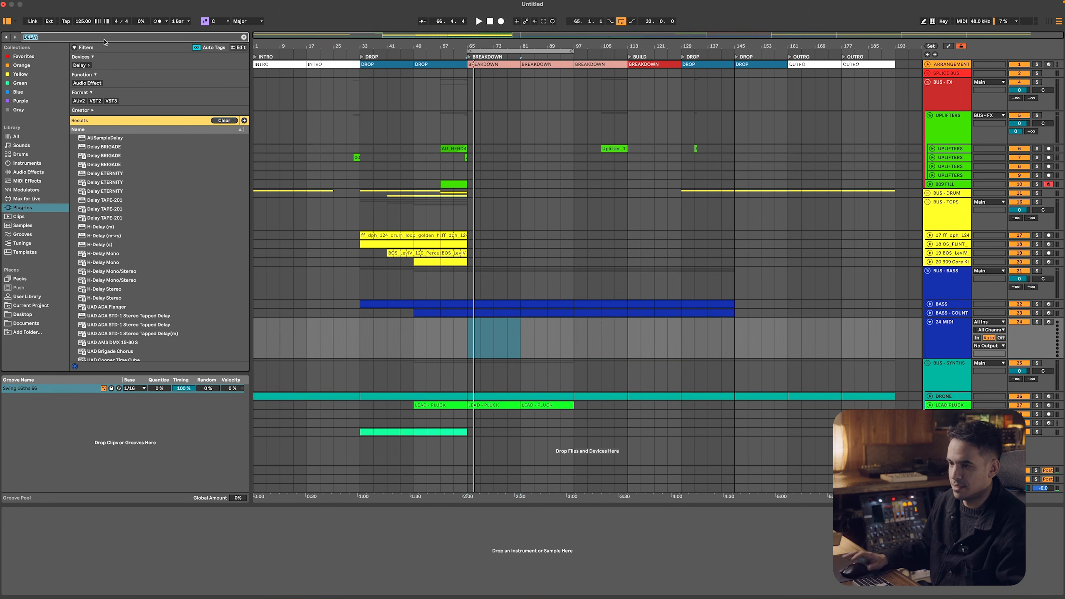
key("Down")
key("Down")
key("Down")
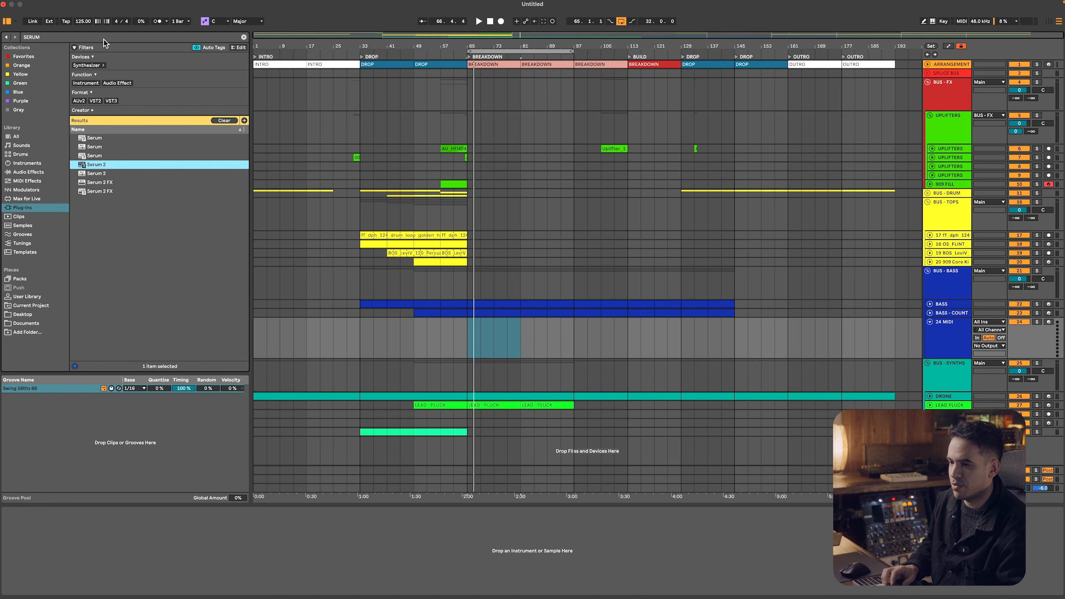
key("Return")
left_click(120, 157)
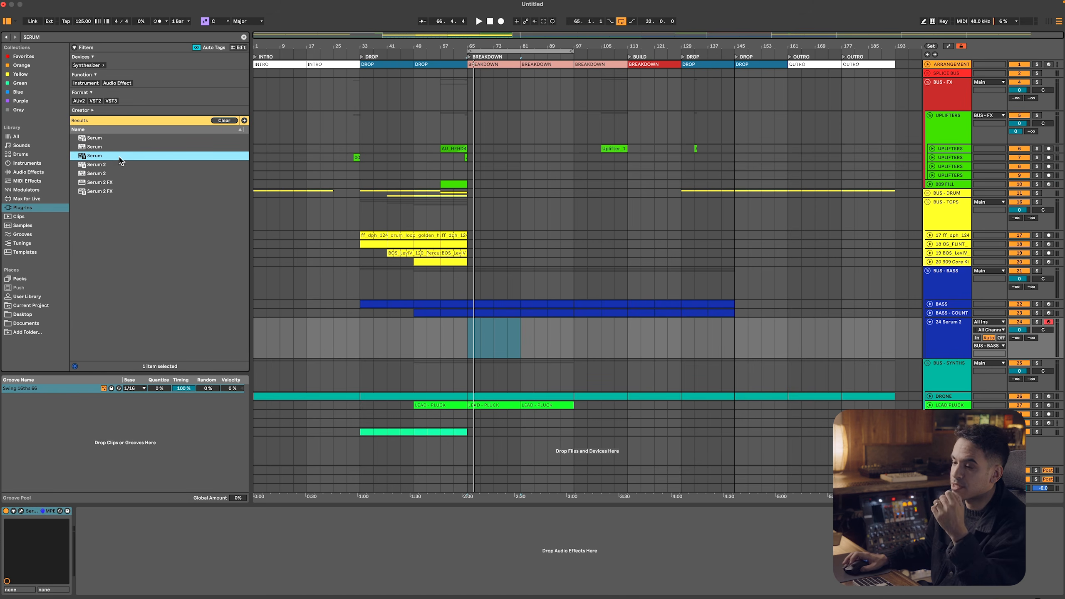
left_click(936, 343)
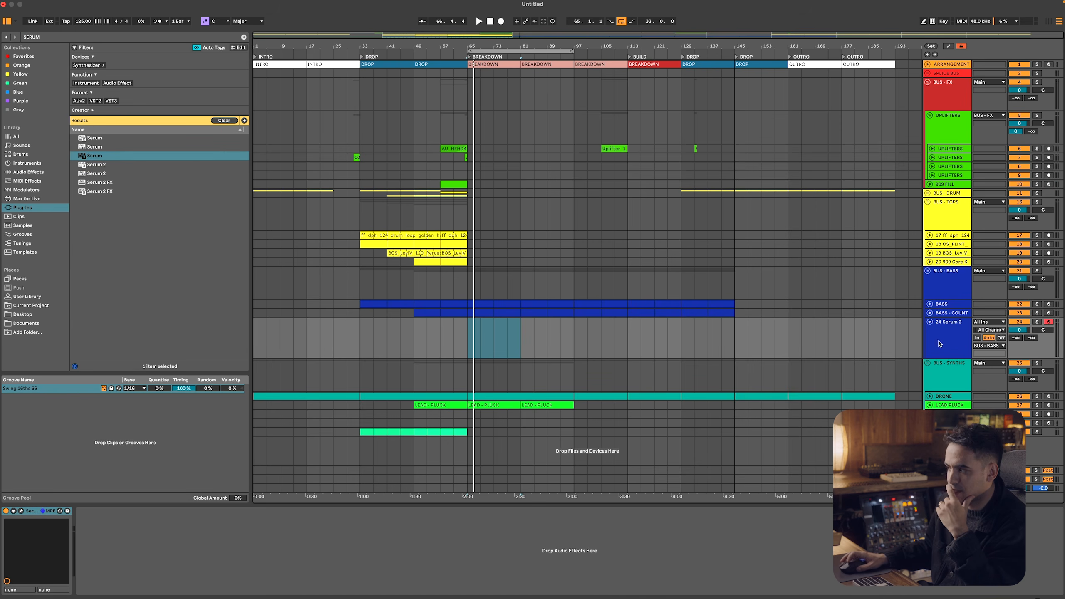
left_click(953, 335)
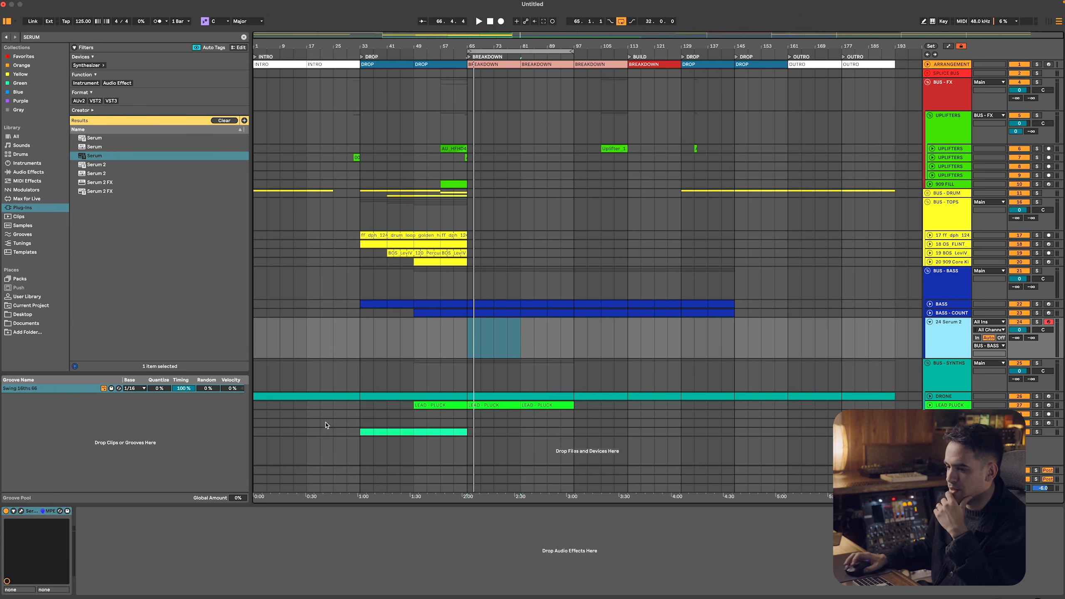
left_click(21, 511)
left_click(54, 74)
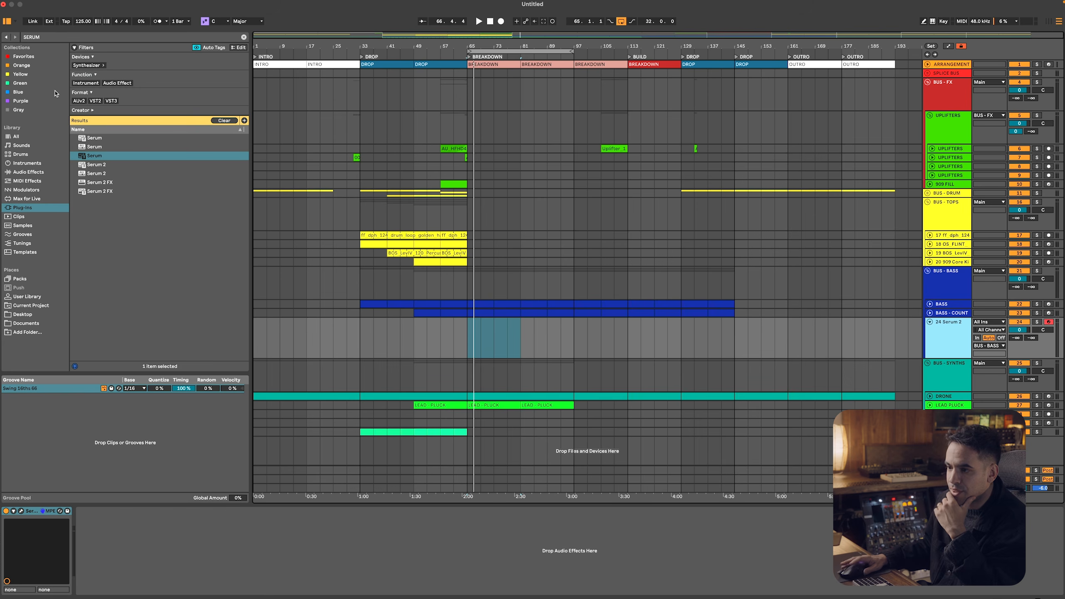
left_click(35, 511)
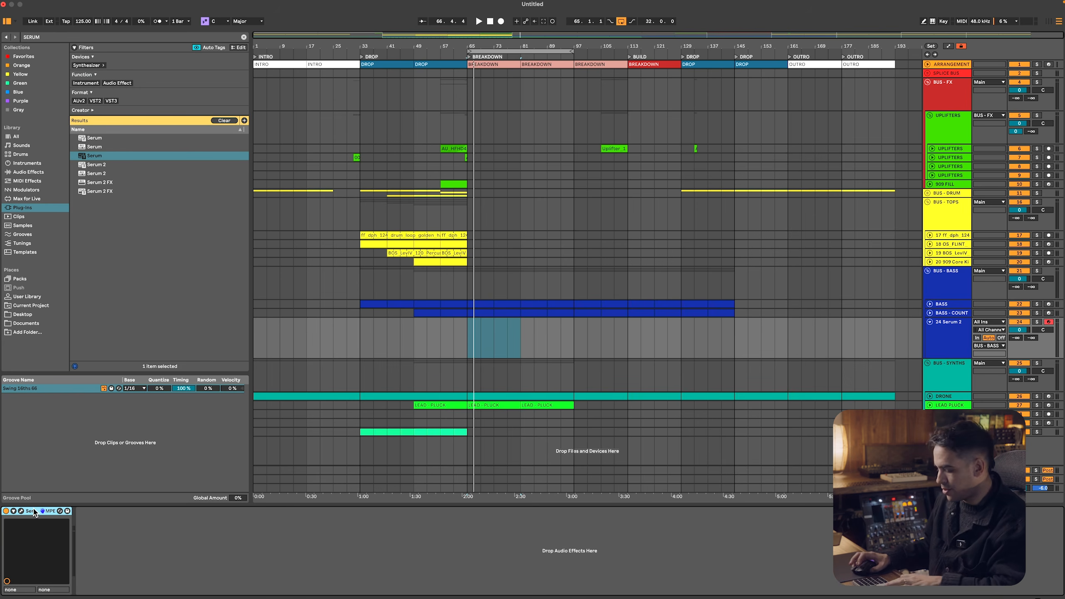
key("Delete")
Load Serum onto the new MIDI track with an enlarged plug-in window and move the track out of the BUS - BASS group
double_click(129, 157)
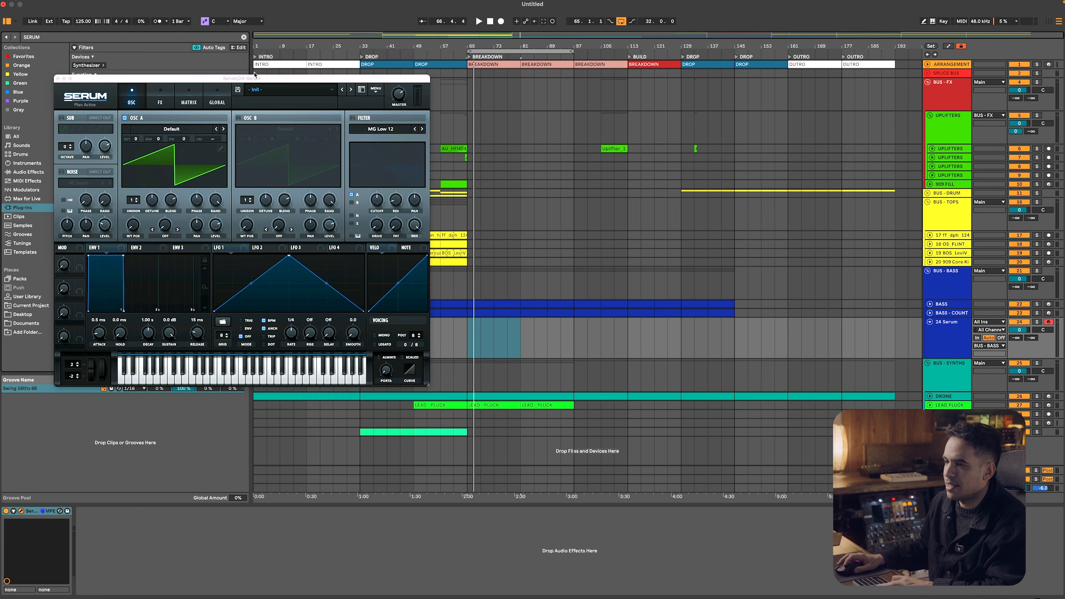
left_click_drag(254, 74, 264, 60)
left_click_drag(438, 361, 686, 404)
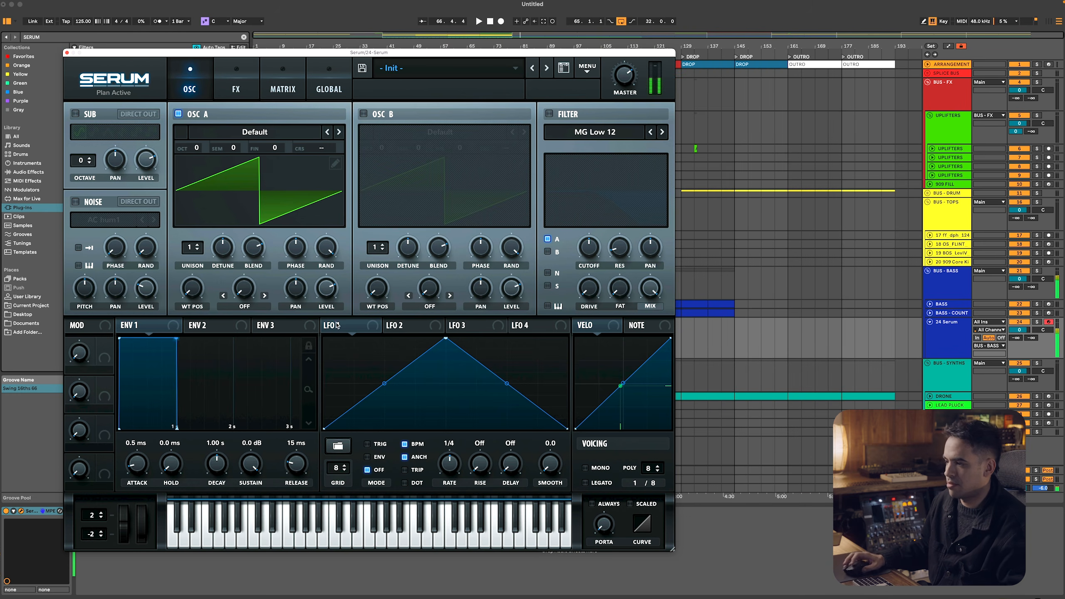
left_click(960, 344)
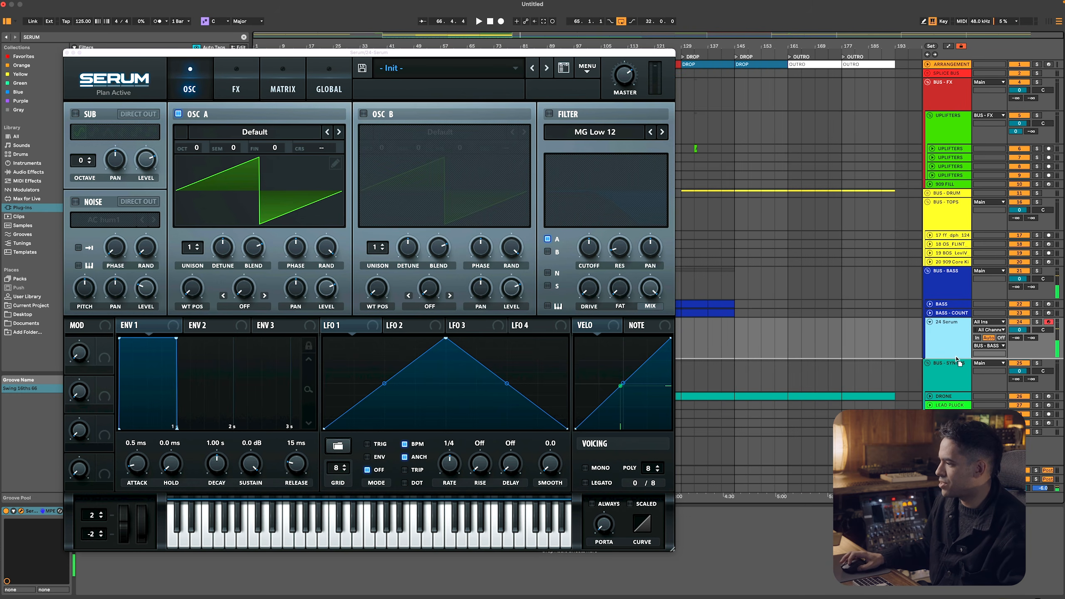
left_click_drag(951, 367, 950, 349)
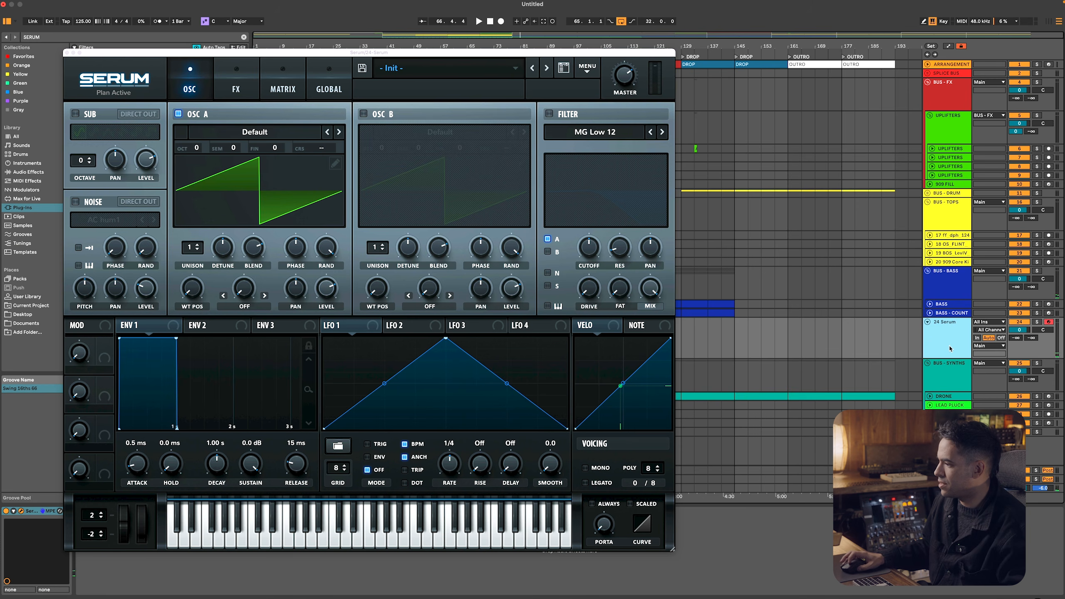
Play test notes, lower Serum's oscillator A to octave -1 and set its unison to 6 voices
key("a")
key("s")
scroll(196, 149, "down", 1)
key("s")
left_click(198, 246)
left_click(198, 246)
left_click(198, 246)
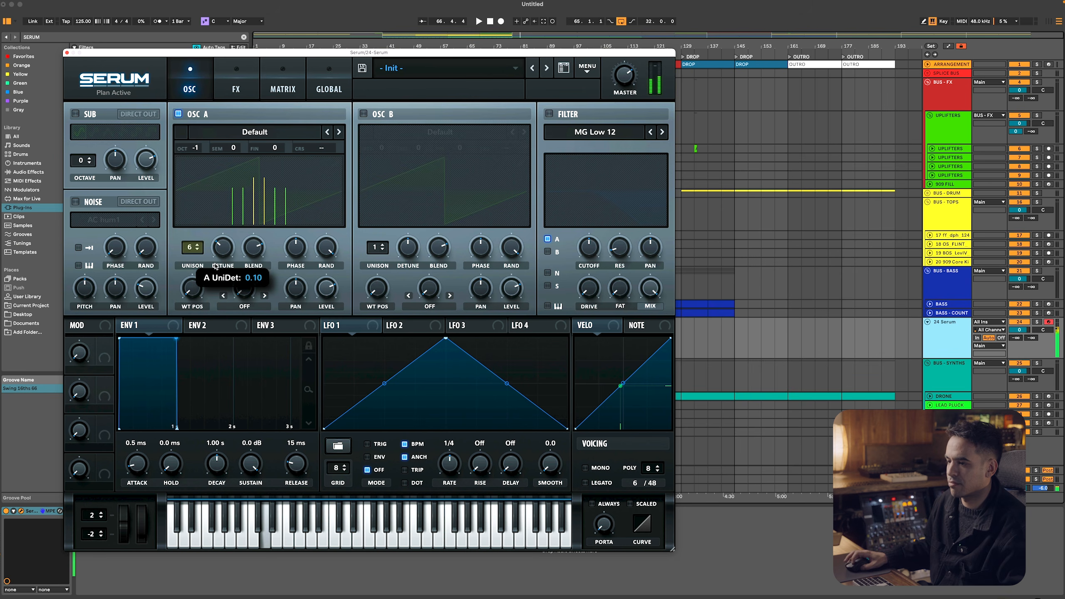
Enable Serum's MG Low 12 filter on oscillator A, lower its cutoff and assign LFO 1 to modulate the cutoff
left_click(549, 114)
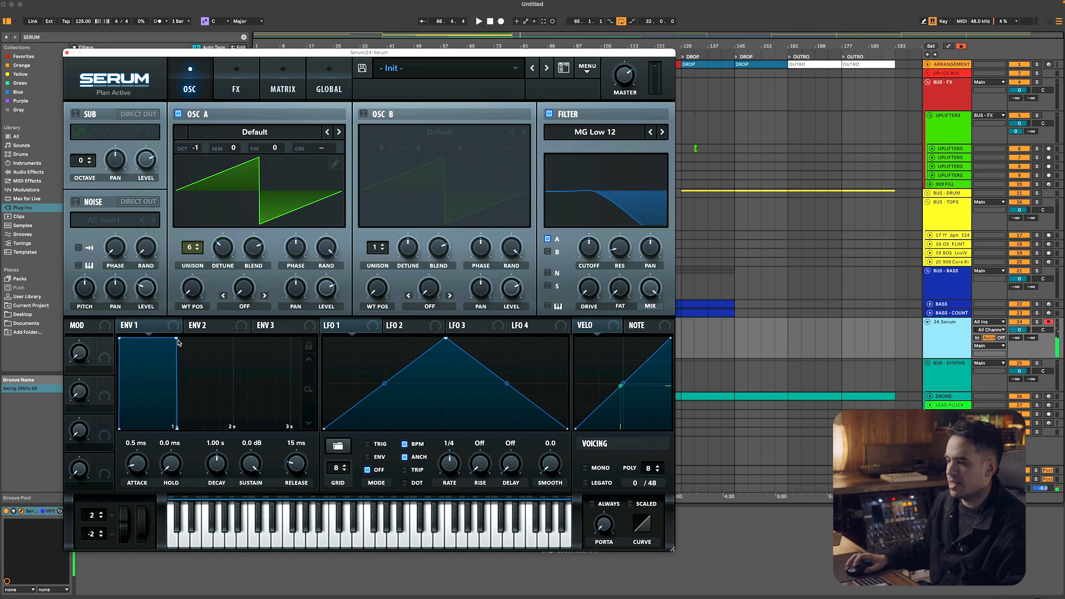
left_click_drag(592, 250, 587, 270)
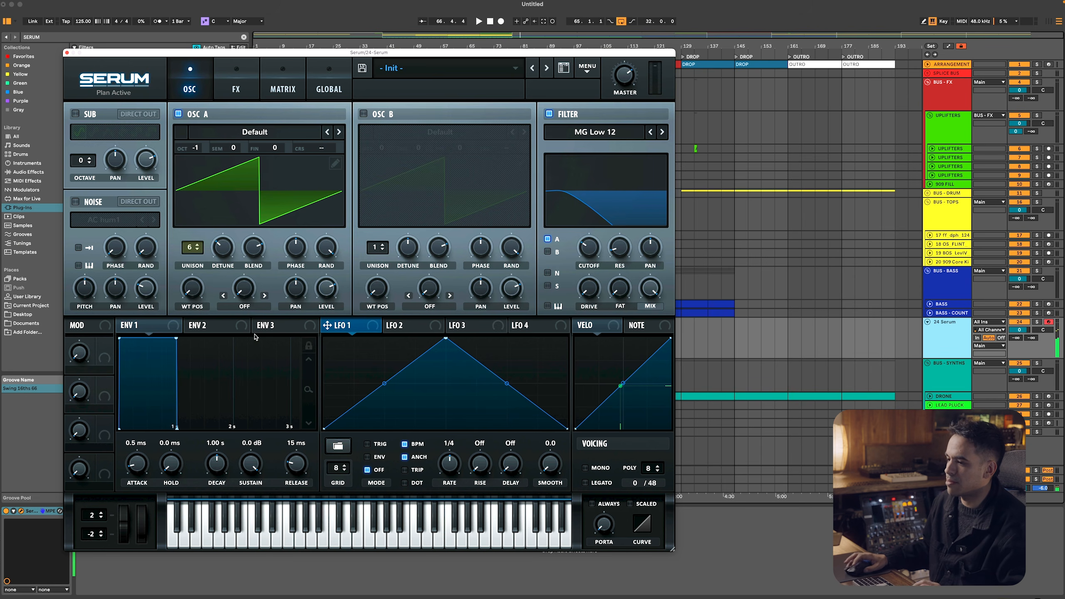
left_click_drag(645, 236, 589, 249)
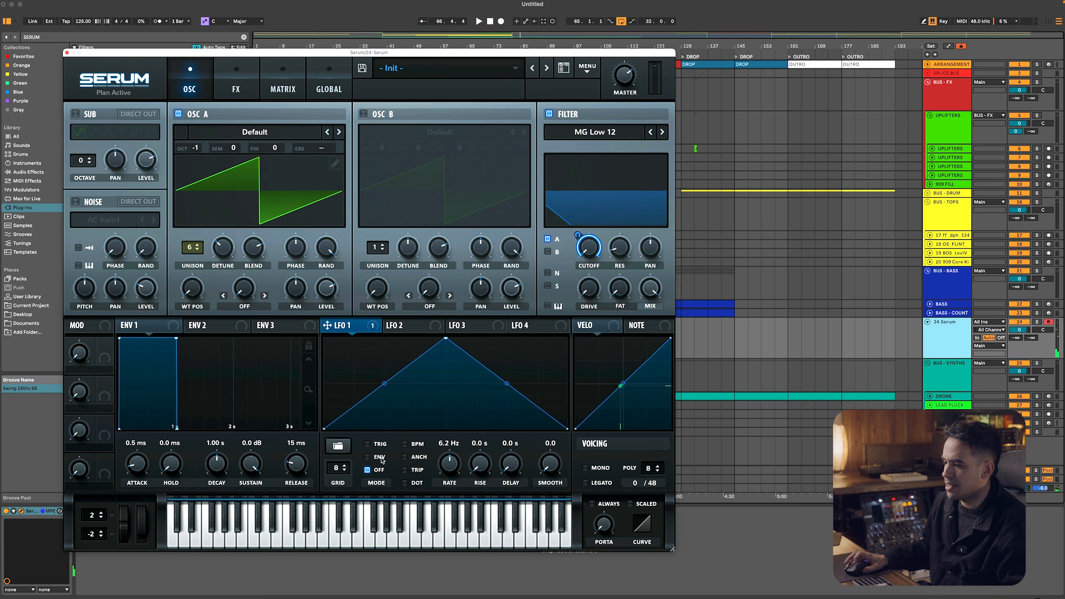
Set LFO 1 to Trig mode without BPM sync, assign ENV 2 to its rate and set the base rate to 0.000 Hz
left_click_drag(449, 462, 445, 479)
key("space")
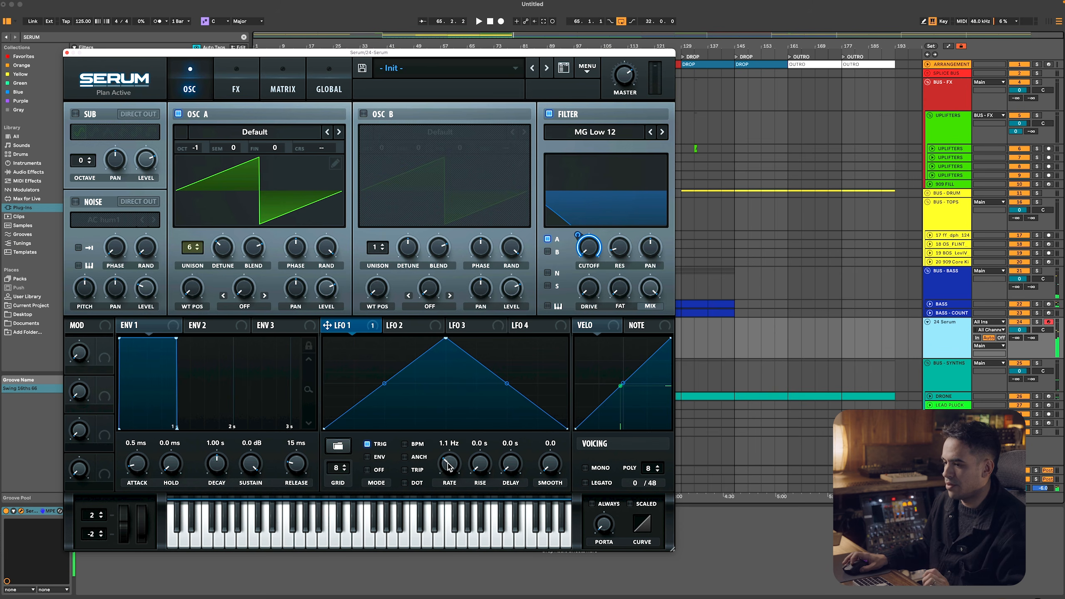
left_click(232, 331)
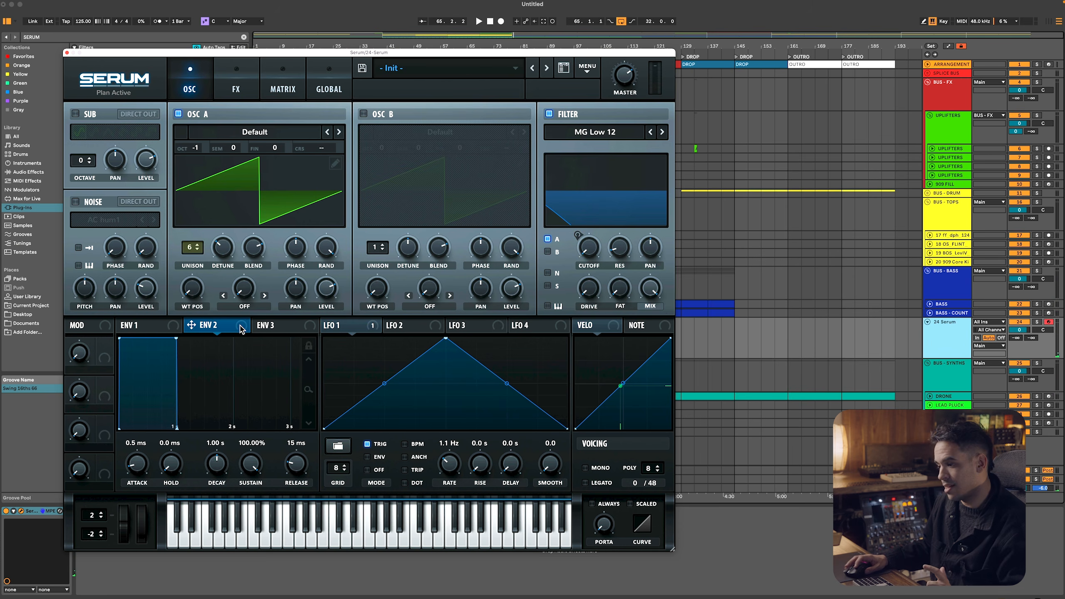
left_click_drag(191, 326, 439, 457)
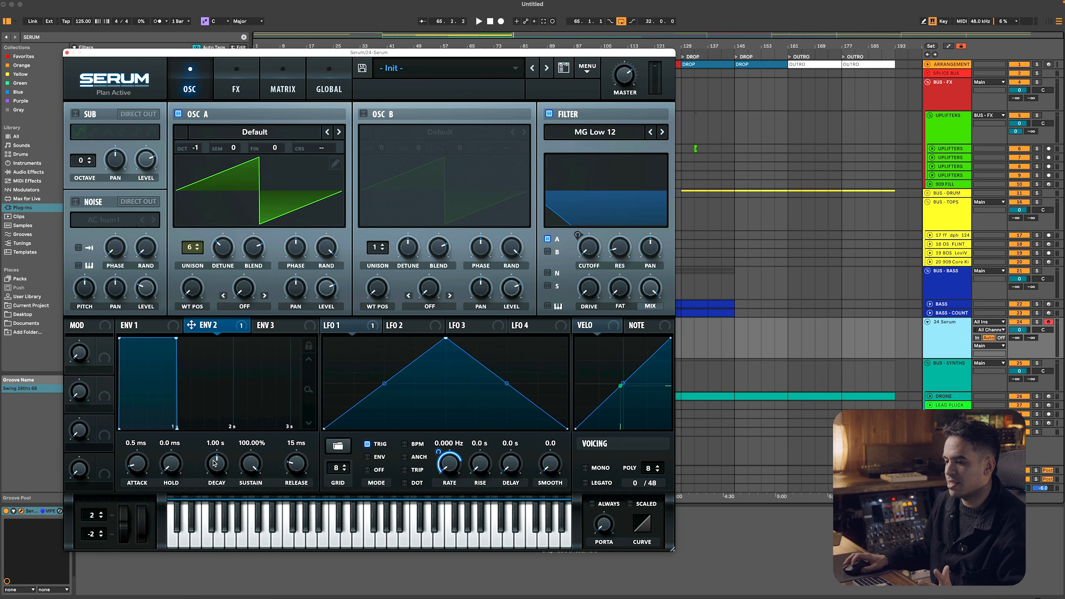
Set ENV 2's attack to 638 ms and its release to 972 ms, then audition the sound with a played note
left_click_drag(140, 457, 142, 436)
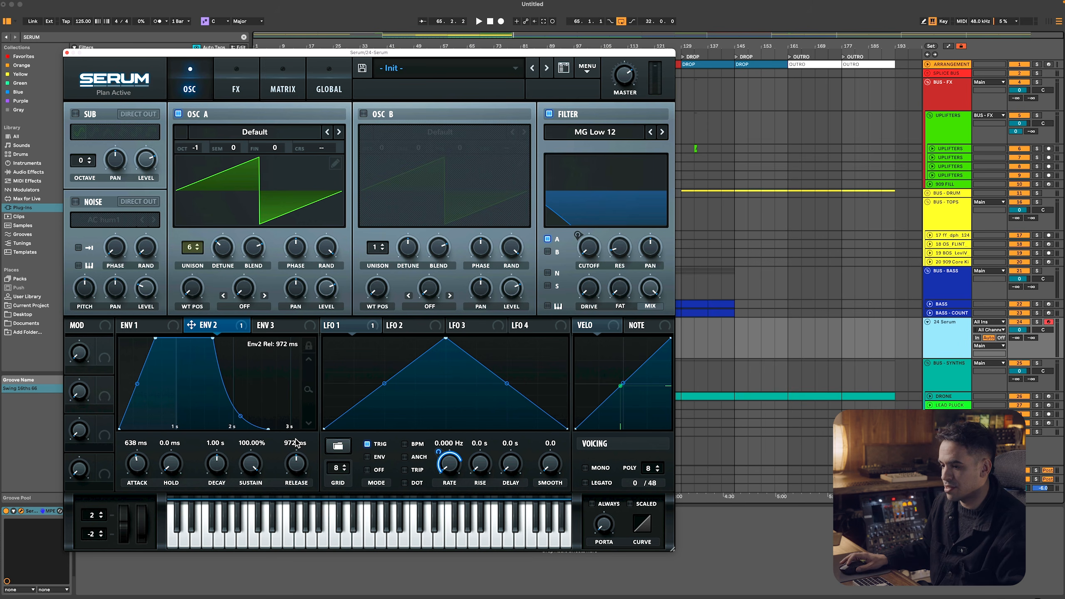
key("a")
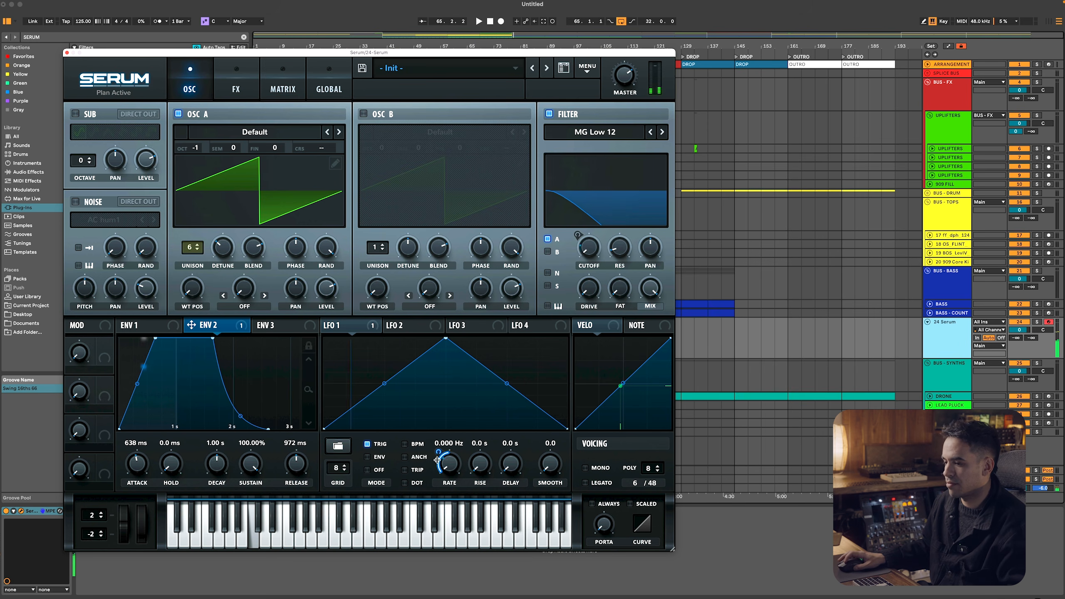
scroll(256, 352, "up", 2)
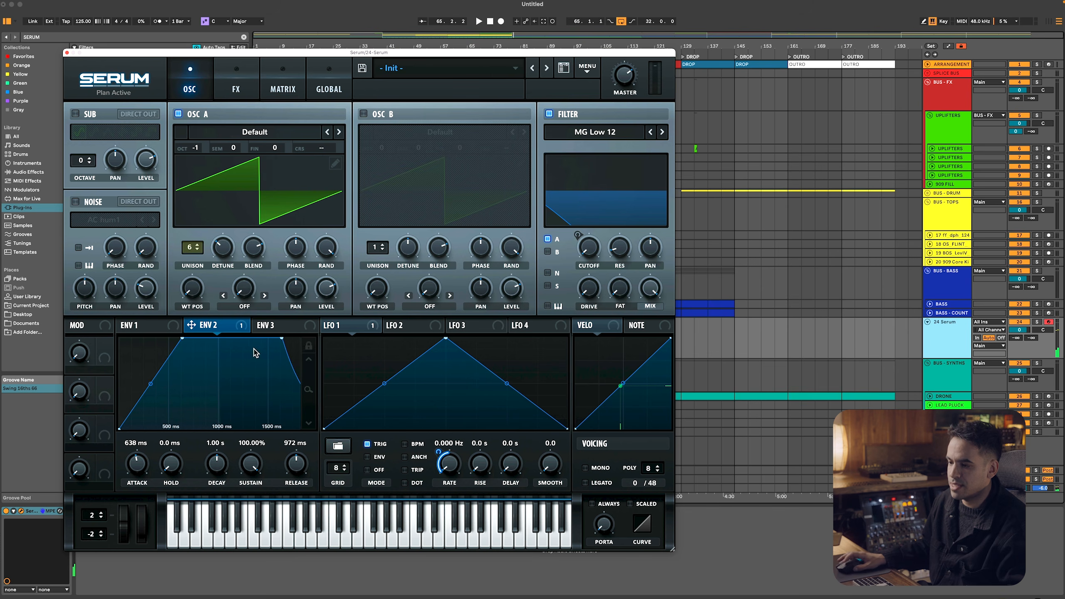
Set ENV 2's attack to 909 ms and bend its attack curve upward
left_click_drag(179, 340, 252, 342)
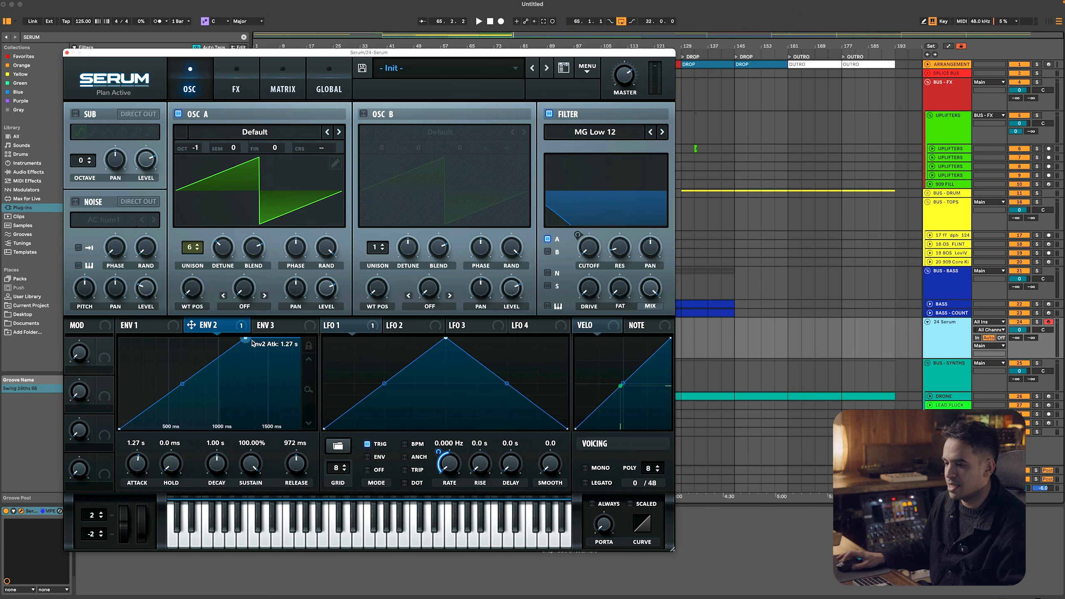
left_click_drag(246, 338, 208, 338)
left_click_drag(164, 383, 161, 375)
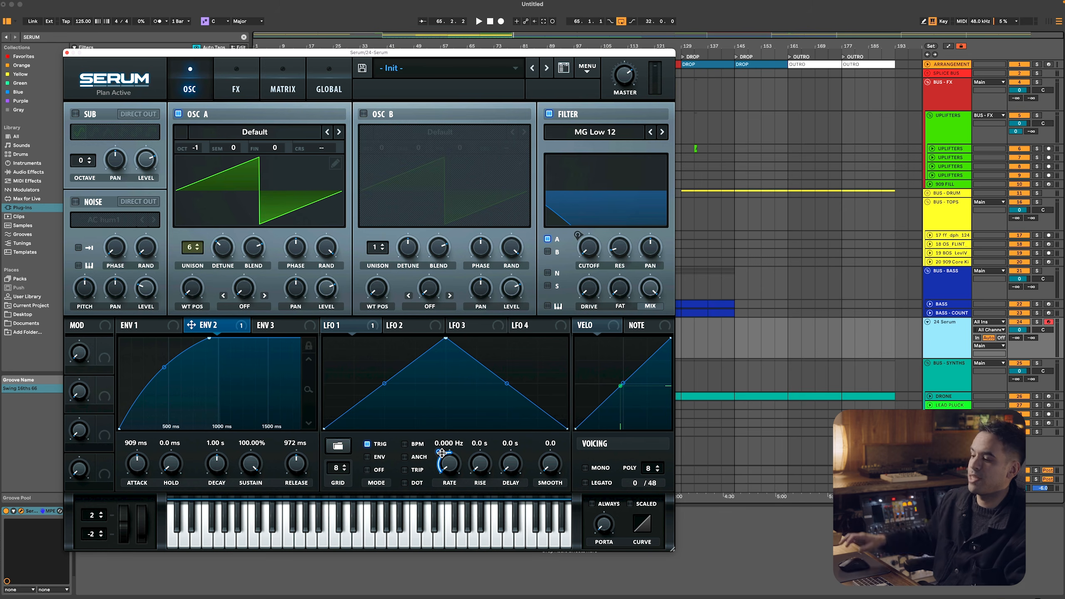
Adjust ENV 2's modulation depth on LFO 1's rate, and set ENV 2's attack to 1.51 s and sustain to 65.66%
mouse_move(440, 453)
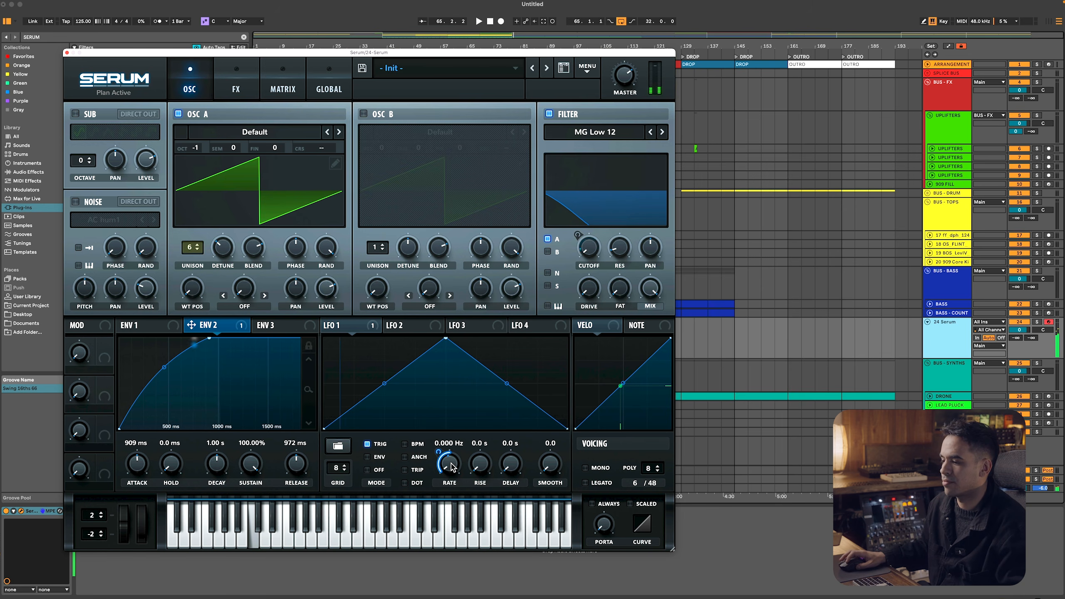
left_click_drag(438, 454, 439, 453)
left_click_drag(135, 462, 135, 460)
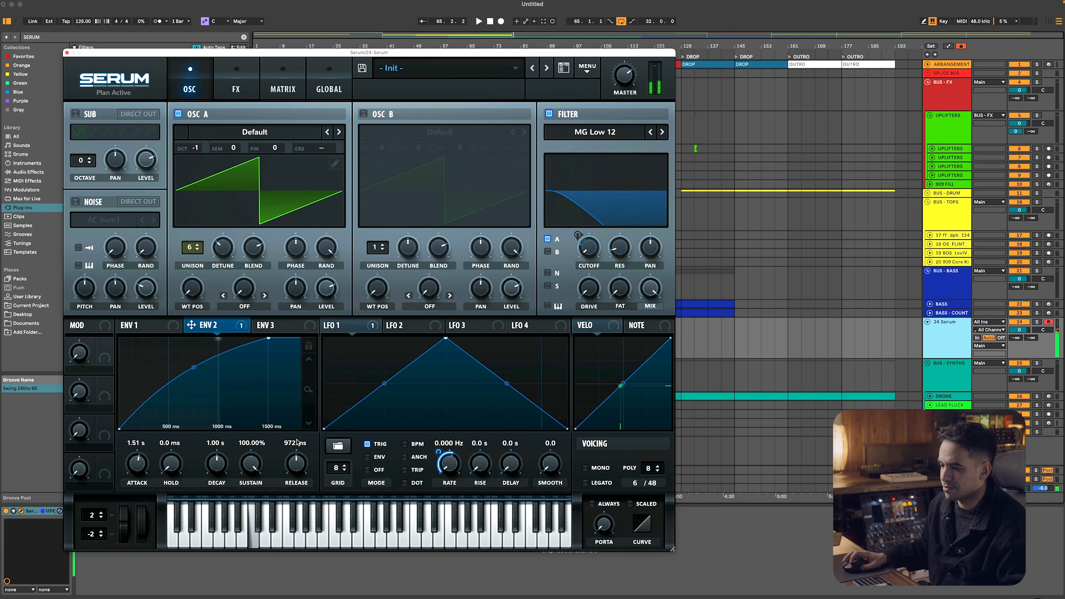
left_click_drag(251, 464, 280, 568)
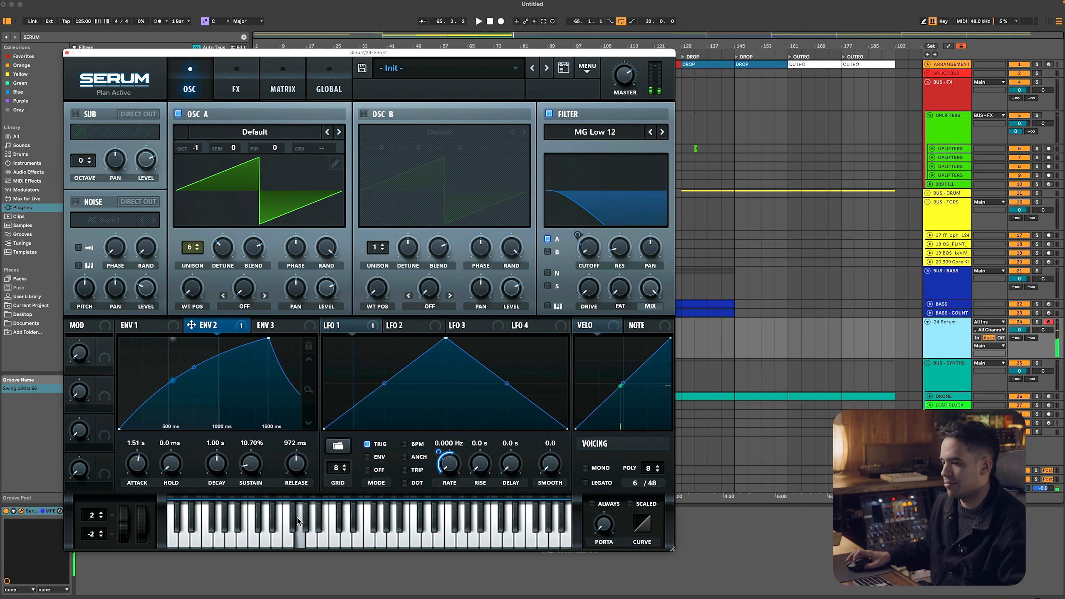
left_click_drag(251, 464, 263, 421)
Enable Serum's Delay effect and load a ping-pong preset with 1/8 delay times
left_click(235, 88)
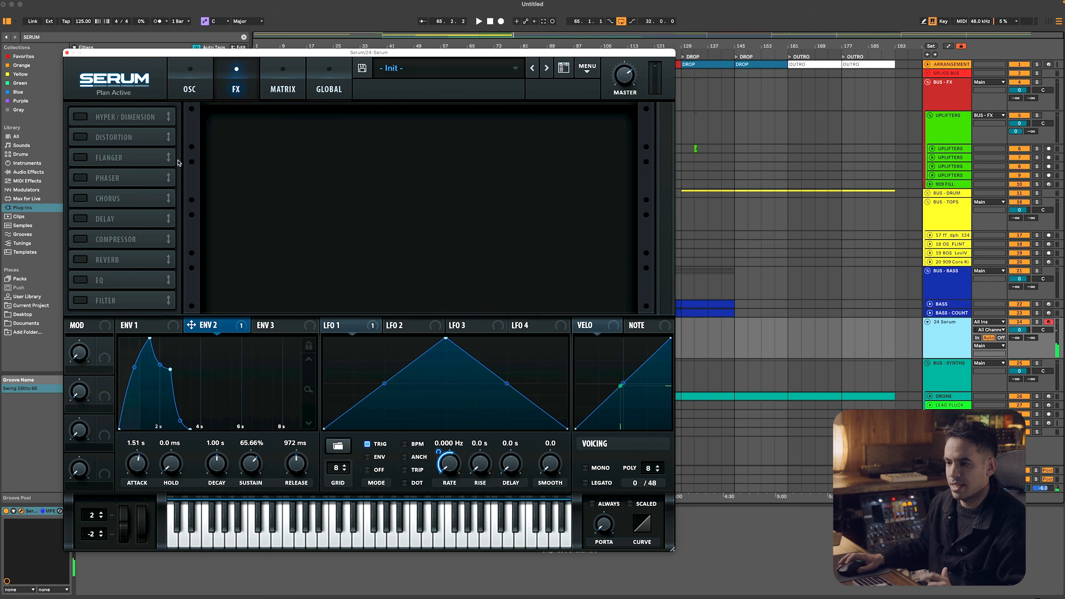
left_click(93, 213)
left_click(239, 128)
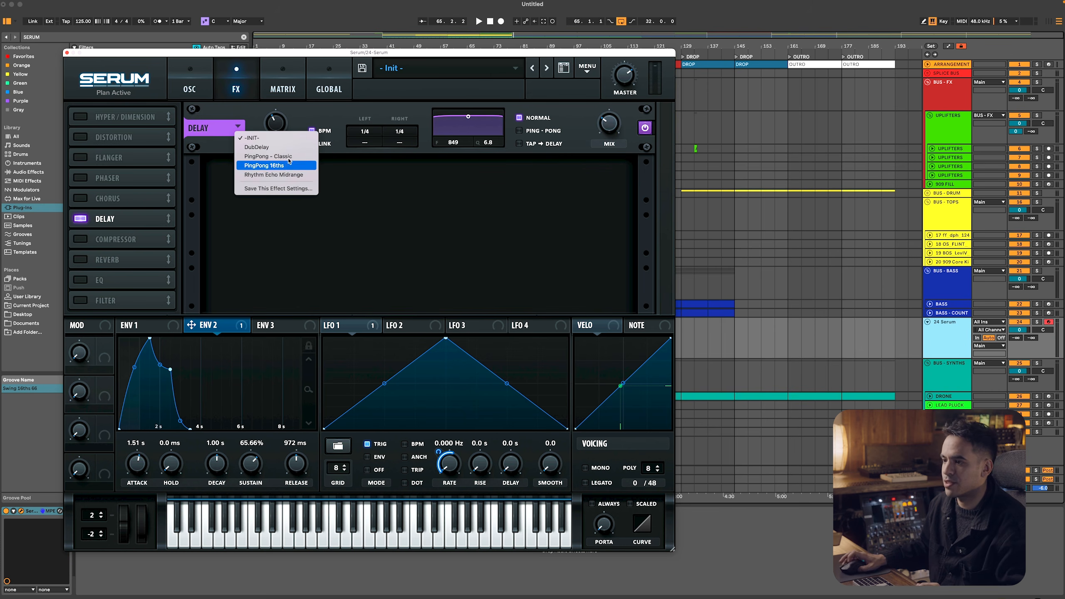
left_click(269, 161)
Enable Serum's Compressor and Reverb effects, load the VibeyHall hall preset on the reverb and audition the sound
left_click(82, 240)
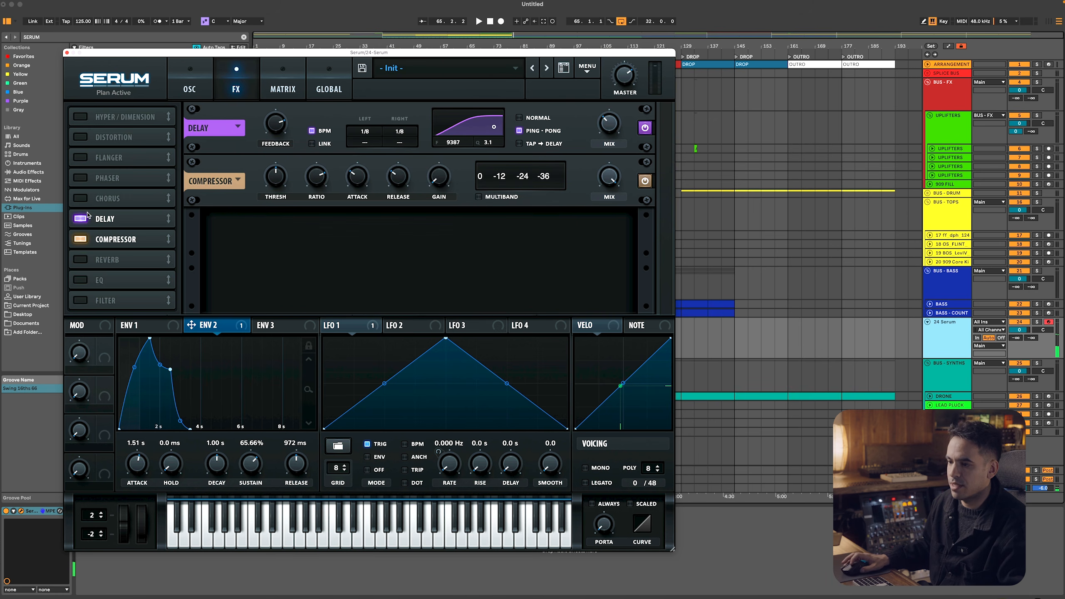
left_click(82, 259)
left_click(237, 233)
mouse_move(252, 243)
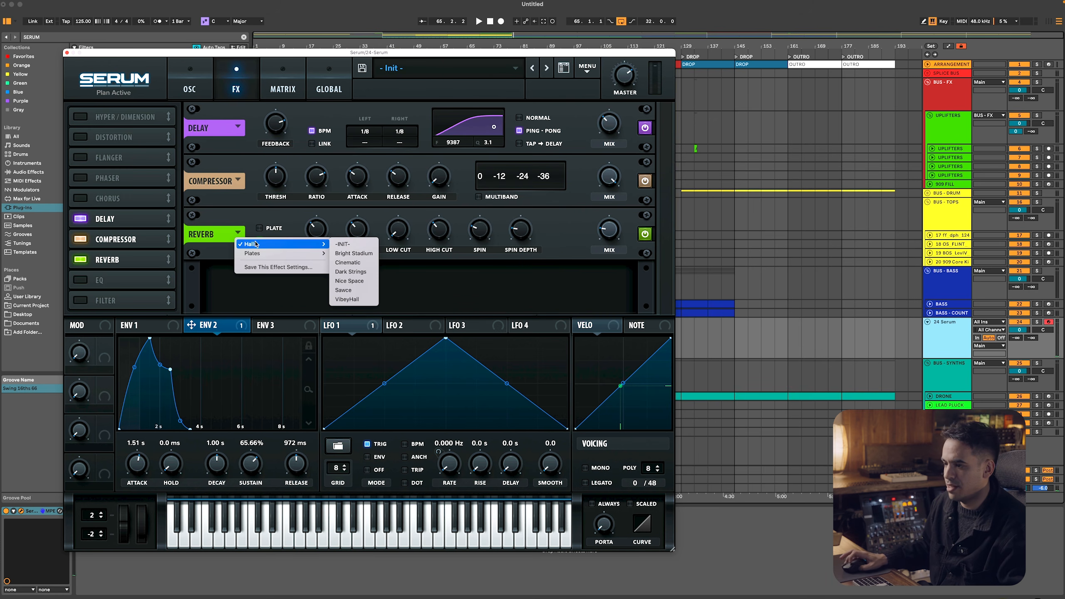
left_click(349, 299)
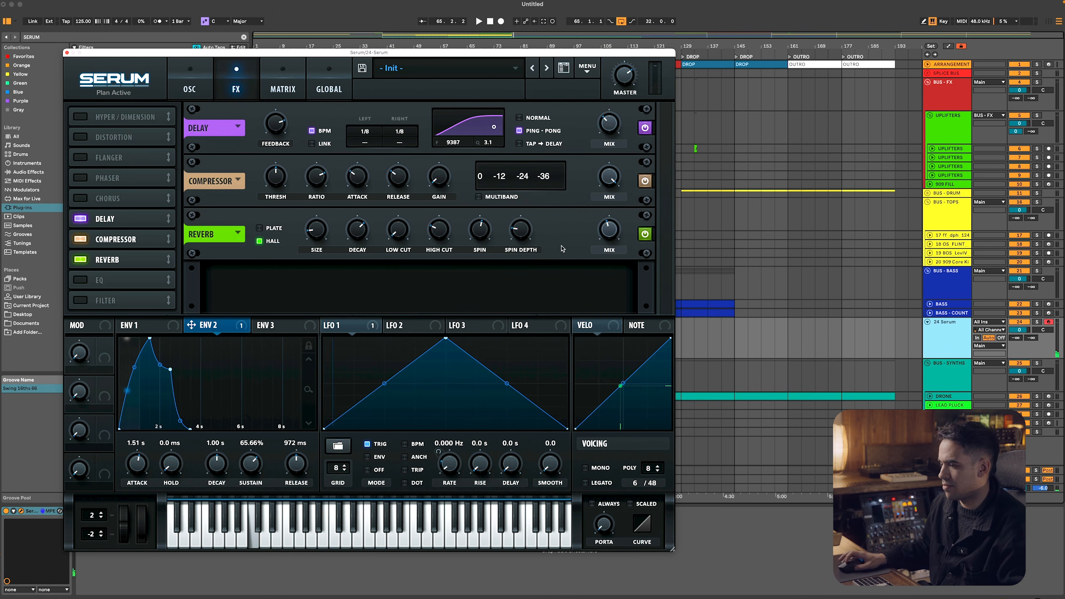
mouse_move(604, 244)
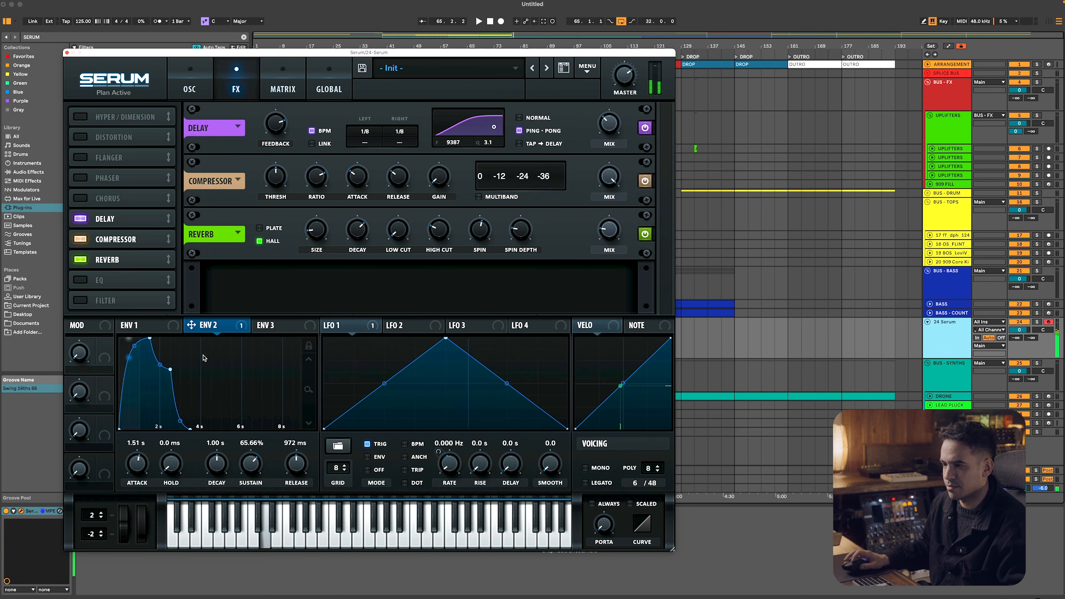
Hide the Serum window and insert an empty 16-bar MIDI clip on the Serum track from bar 65, at the breakdown's start
left_click(205, 72)
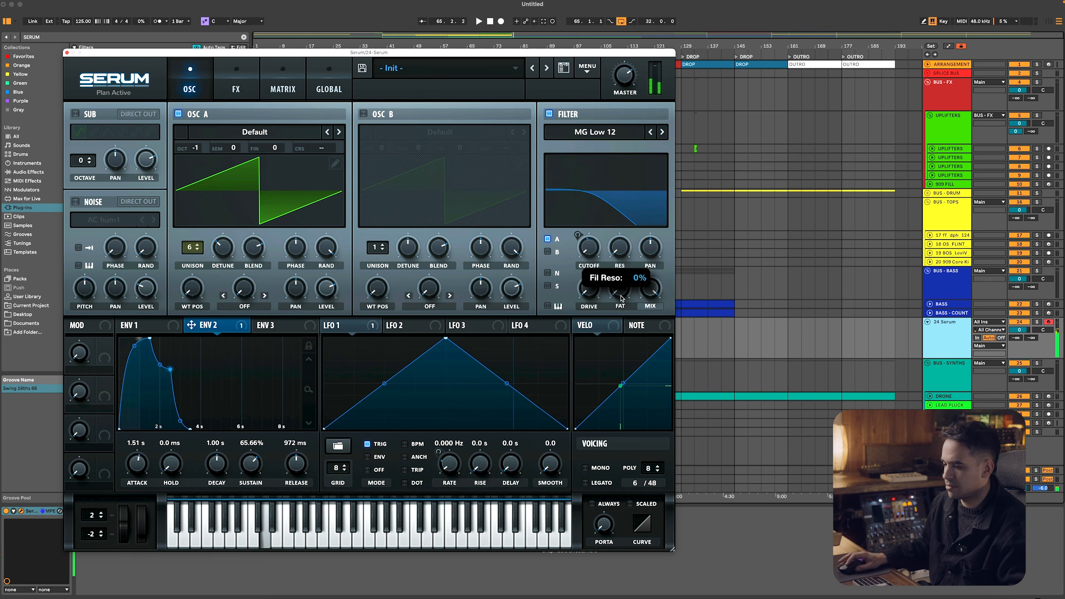
key("space")
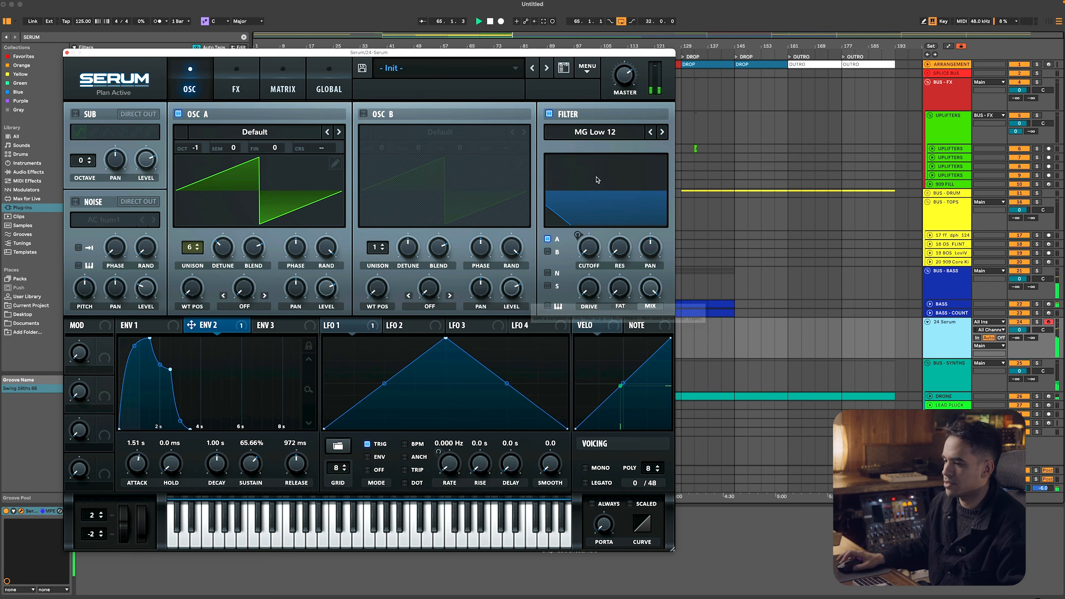
key("super+alt+p")
left_click_drag(467, 334, 519, 336)
key("super+shift+m")
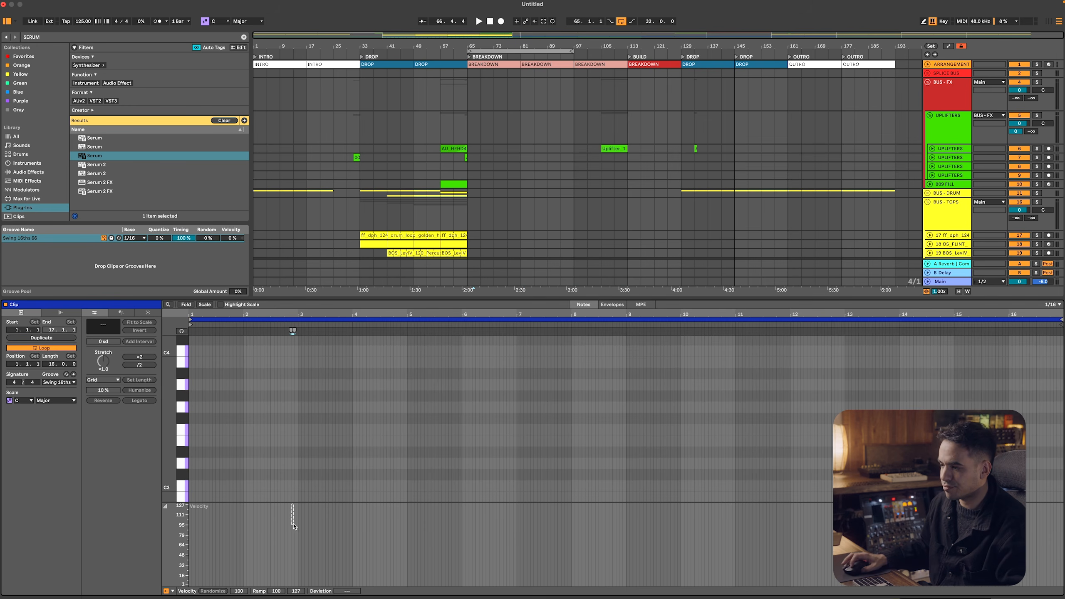
Play the arrangement from the end of the drop and set the Serum clip's note grid to a fixed 2 bars
left_click(454, 229)
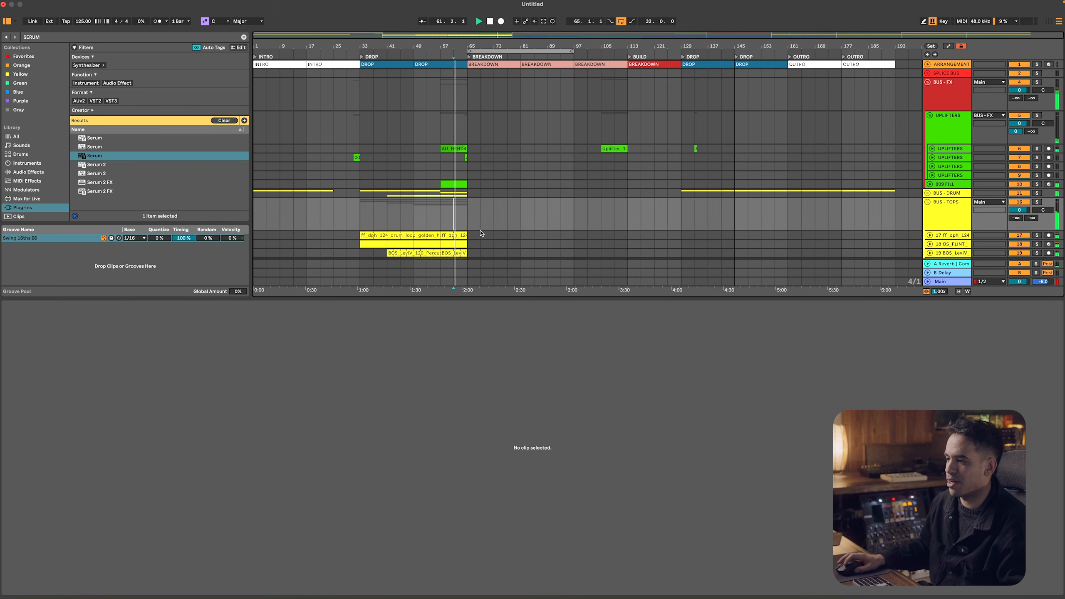
scroll(483, 253, "down", 5)
left_click(475, 231)
right_click(229, 436)
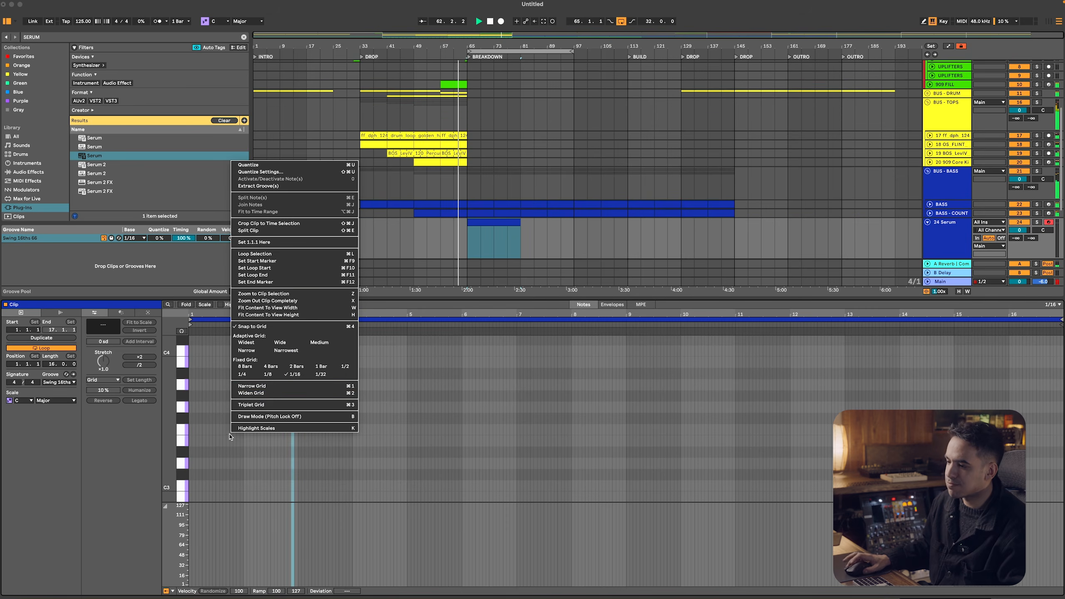
left_click(297, 366)
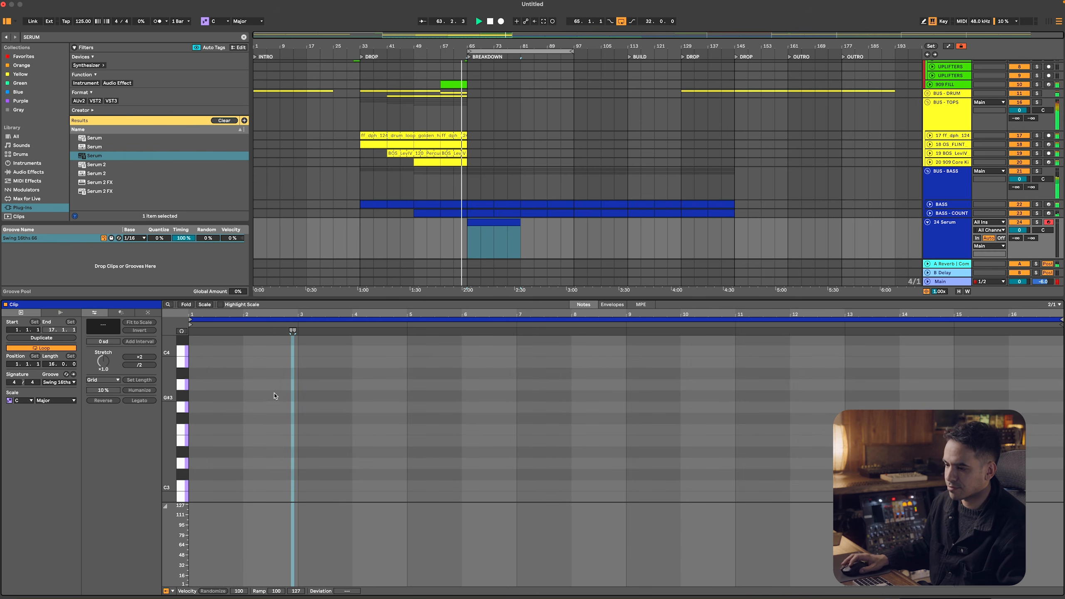
Draw a 4-bar G2 note starting at bar 5 of the Serum clip
double_click(300, 409)
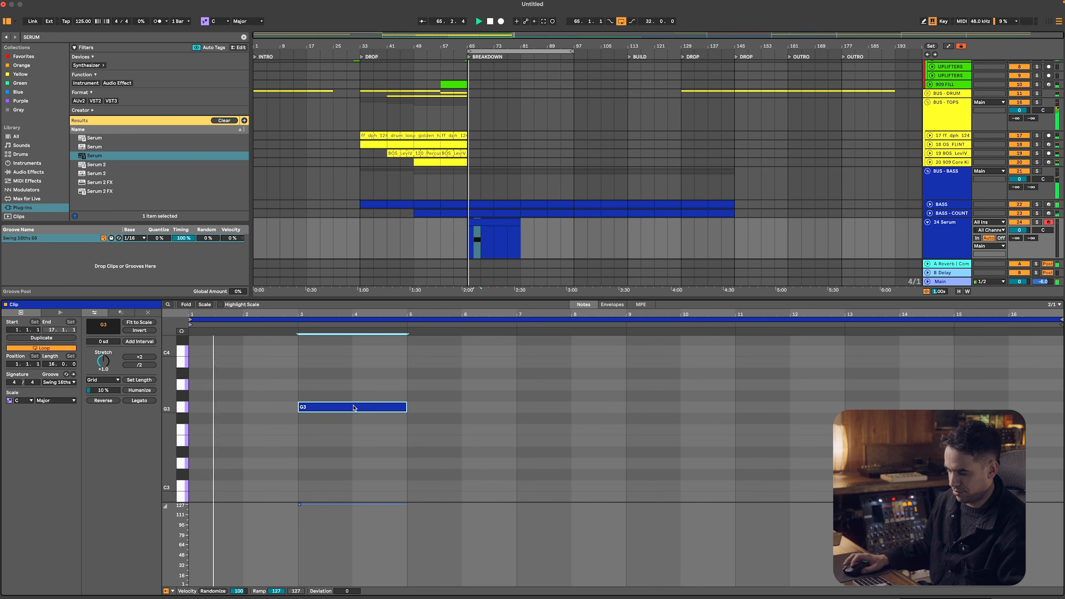
left_click_drag(352, 407, 442, 410)
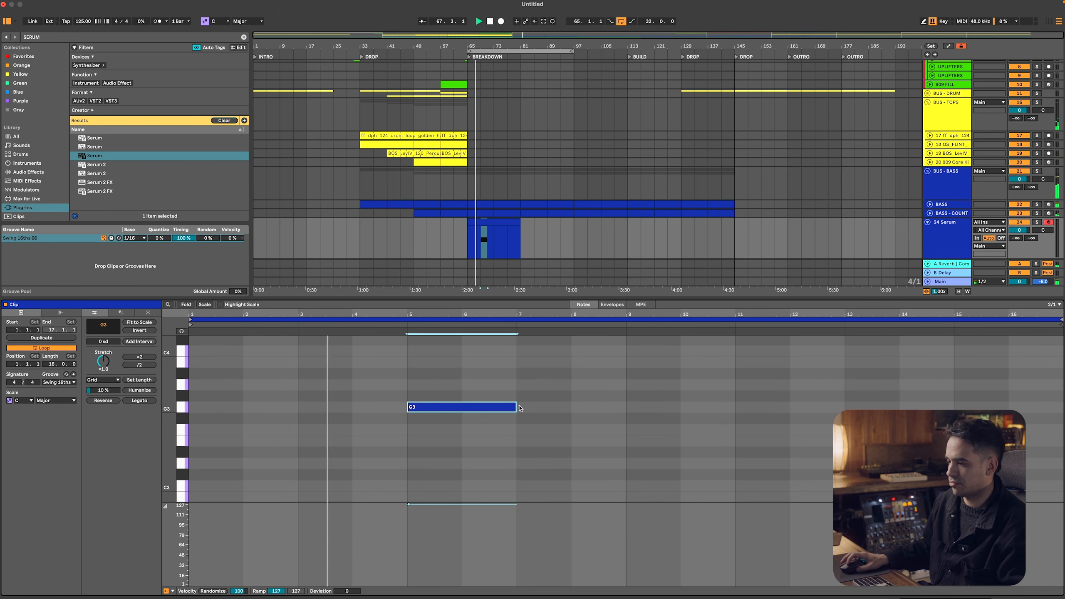
left_click_drag(516, 407, 631, 409)
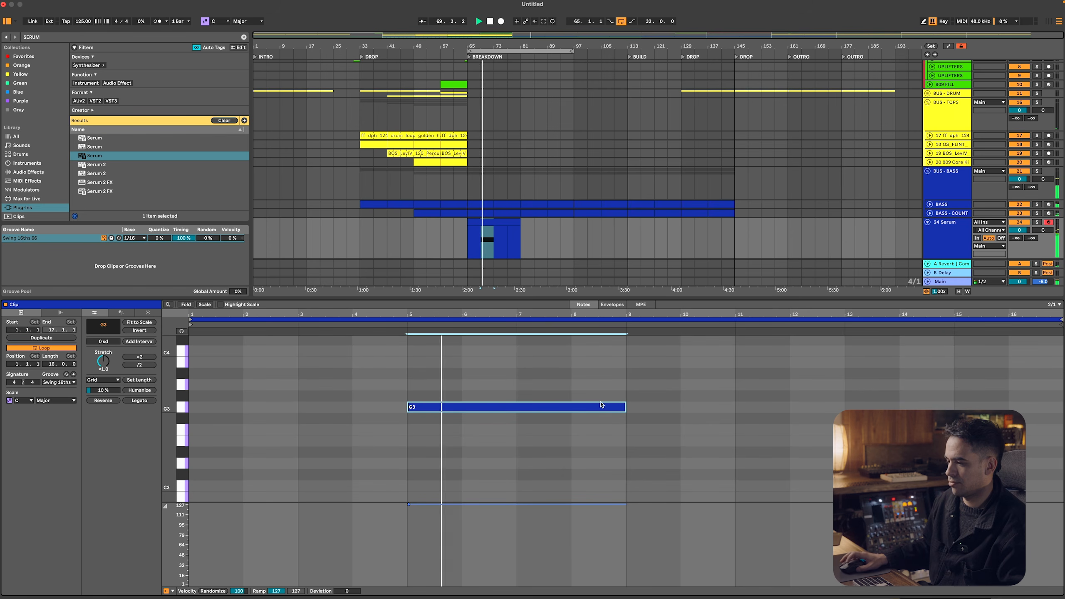
key("shift+Down")
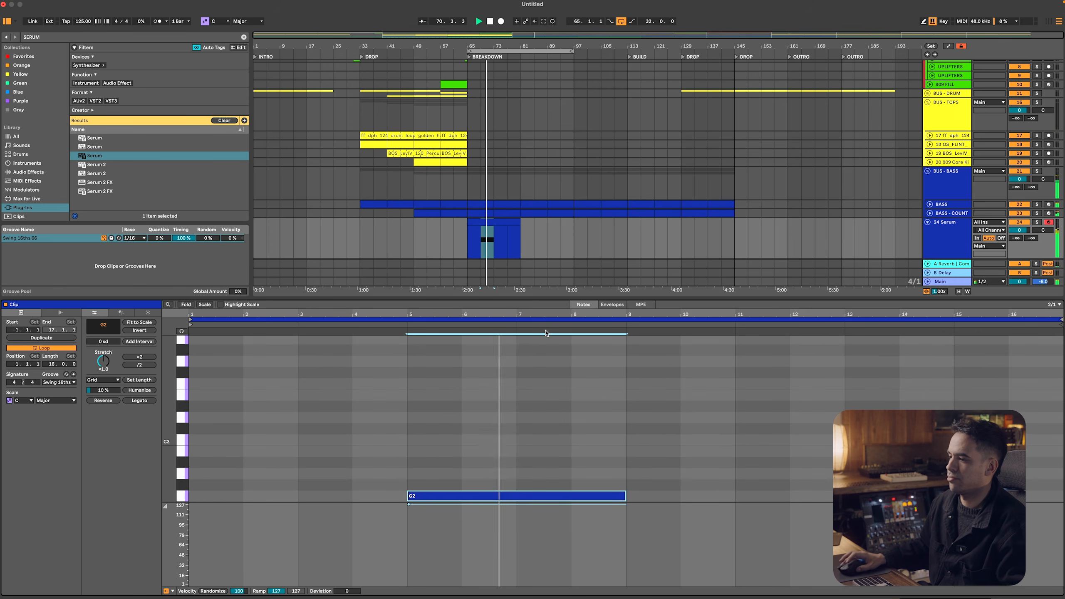
Reopen the Serum clip's notes and transpose its note down one octave to G1
left_click(965, 241)
double_click(965, 241)
left_click(497, 330)
double_click(497, 323)
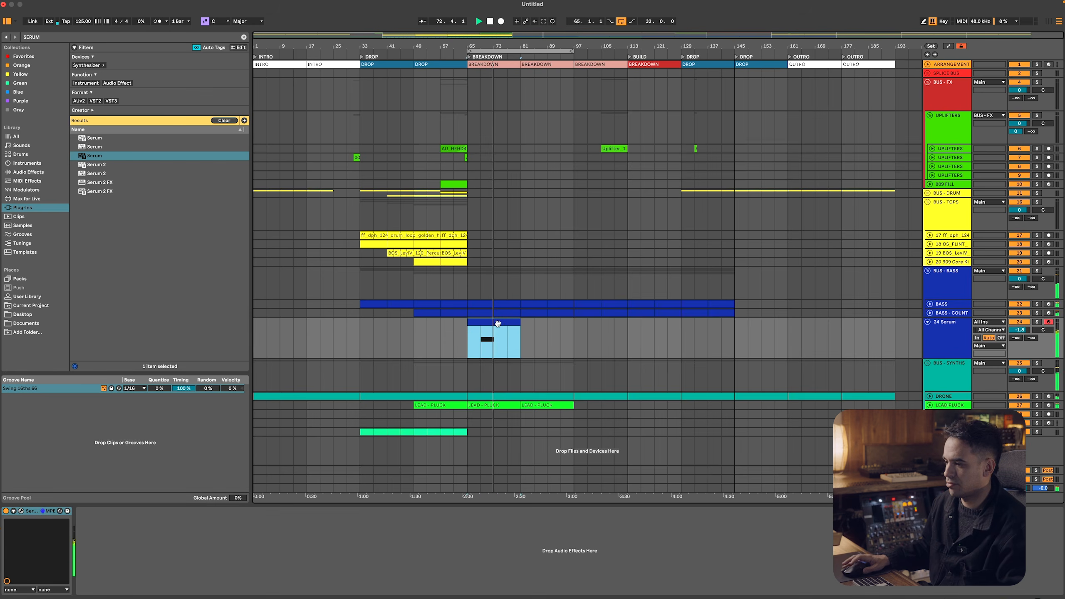
key("shift+Down")
Audition the Serum note in the breakdown, playing from the note's start at bar 69, and stop playback
key("space")
key("space")
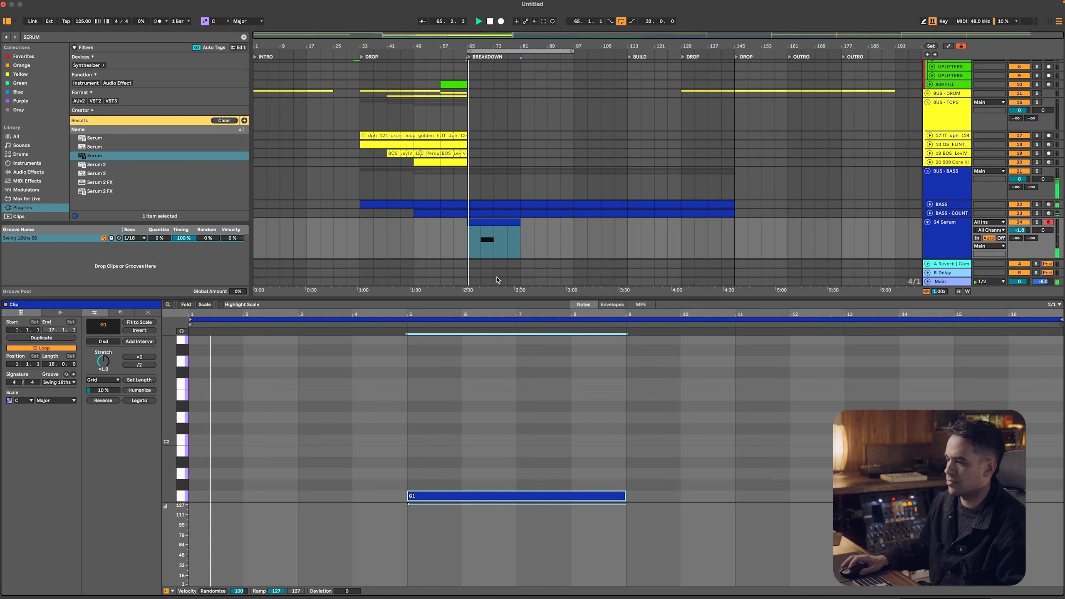
key("space")
left_click(481, 241)
key("space")
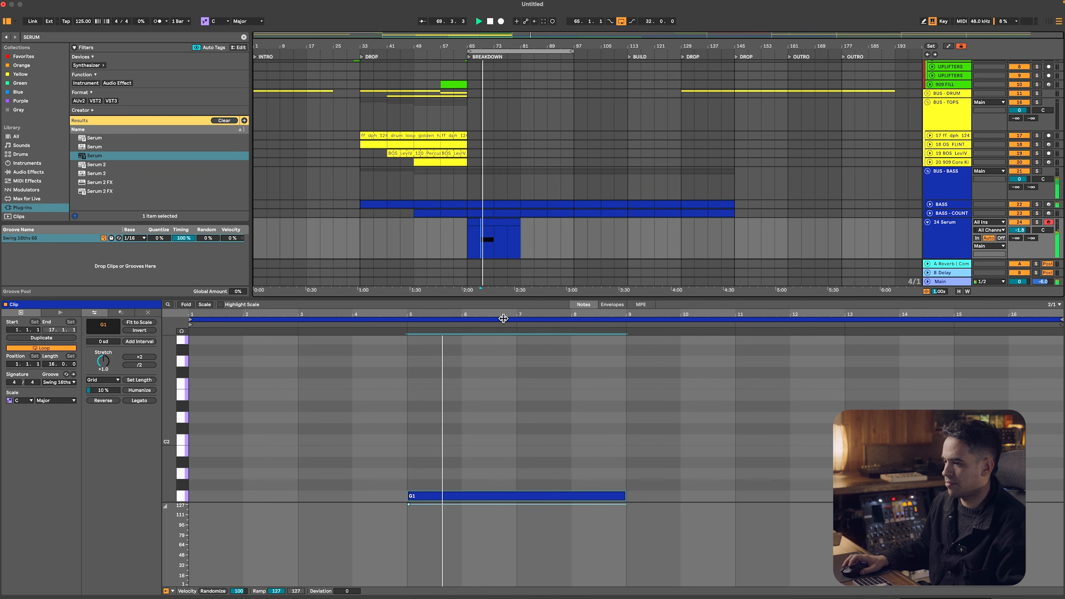
double_click(963, 235)
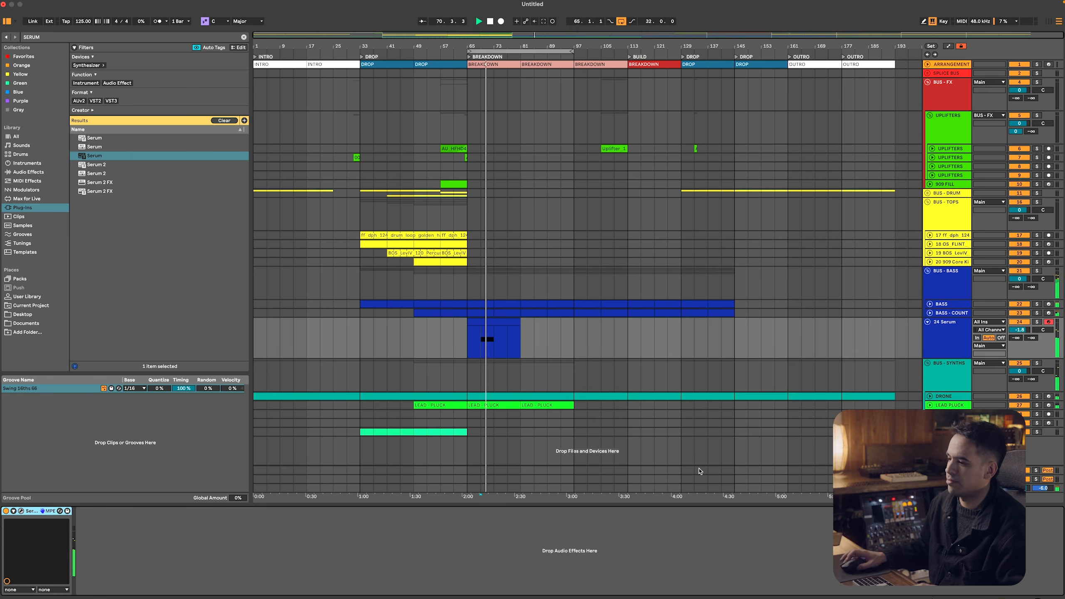
key("super+Tab")
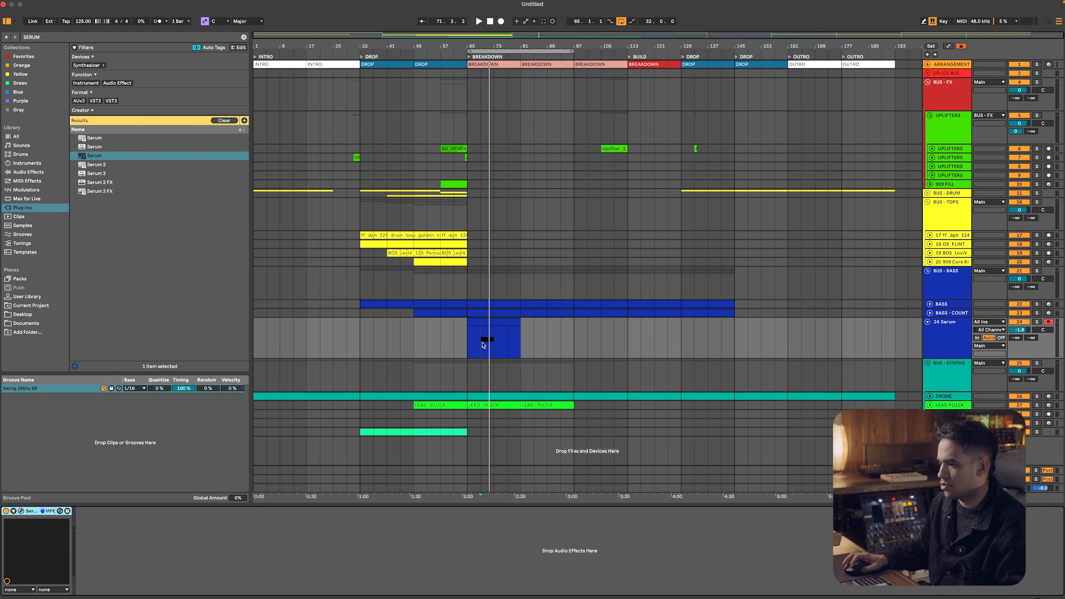
key("space")
Fold all tracks and bus groups in the arrangement, closing the Force Quit Applications window
left_click(940, 357)
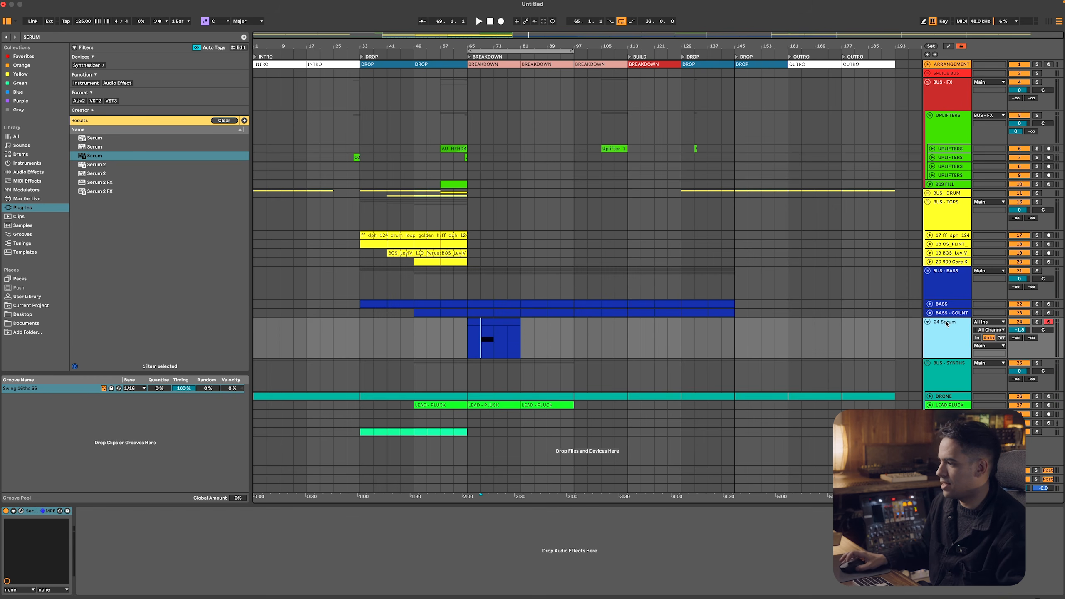
left_click(949, 423)
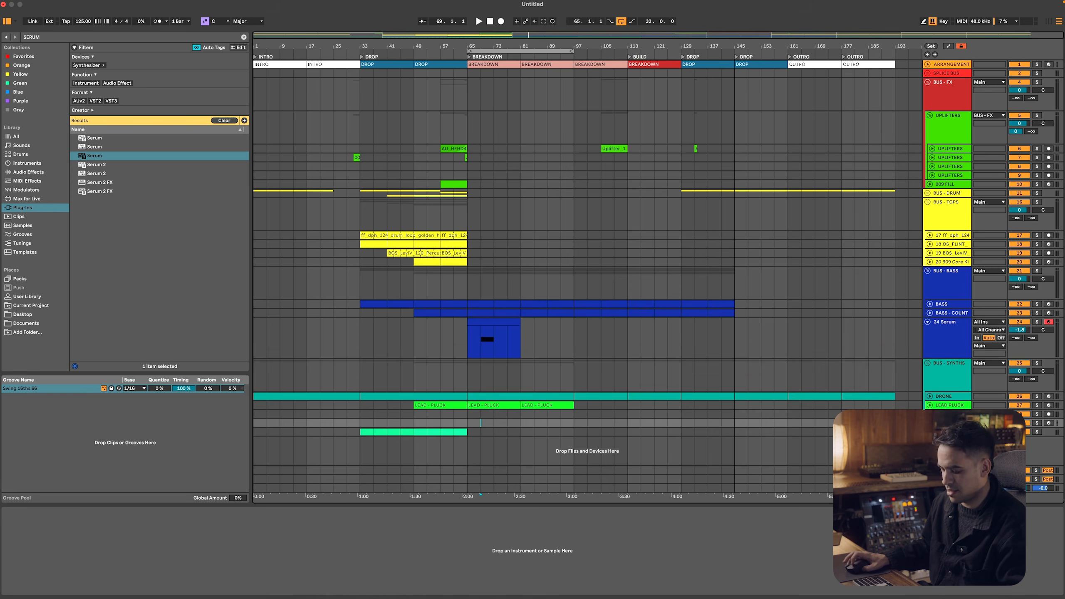
key("super+t")
key("super+alt+Escape")
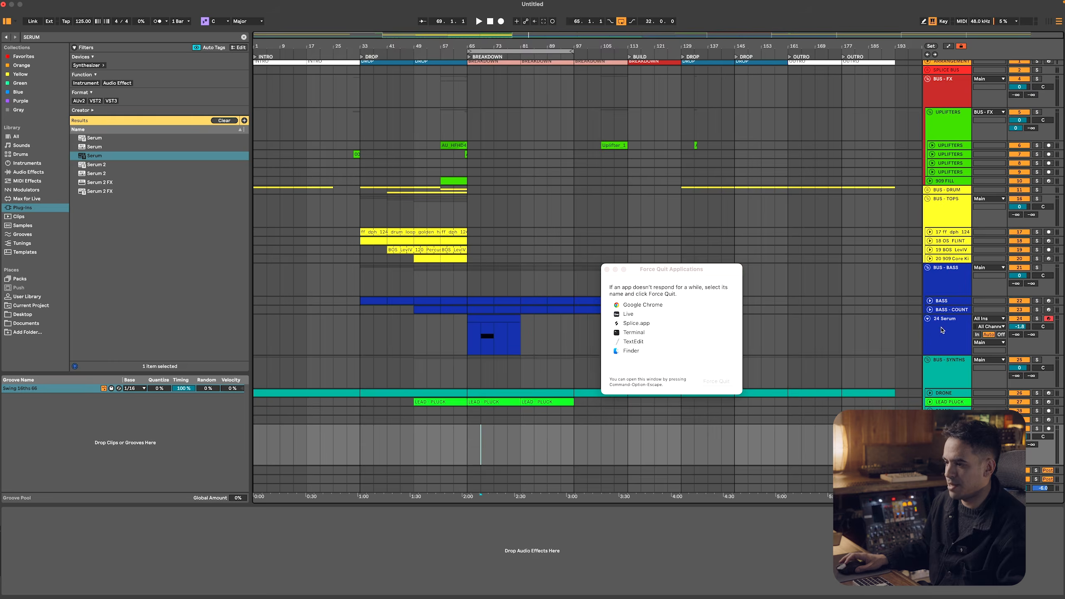
left_click(606, 269)
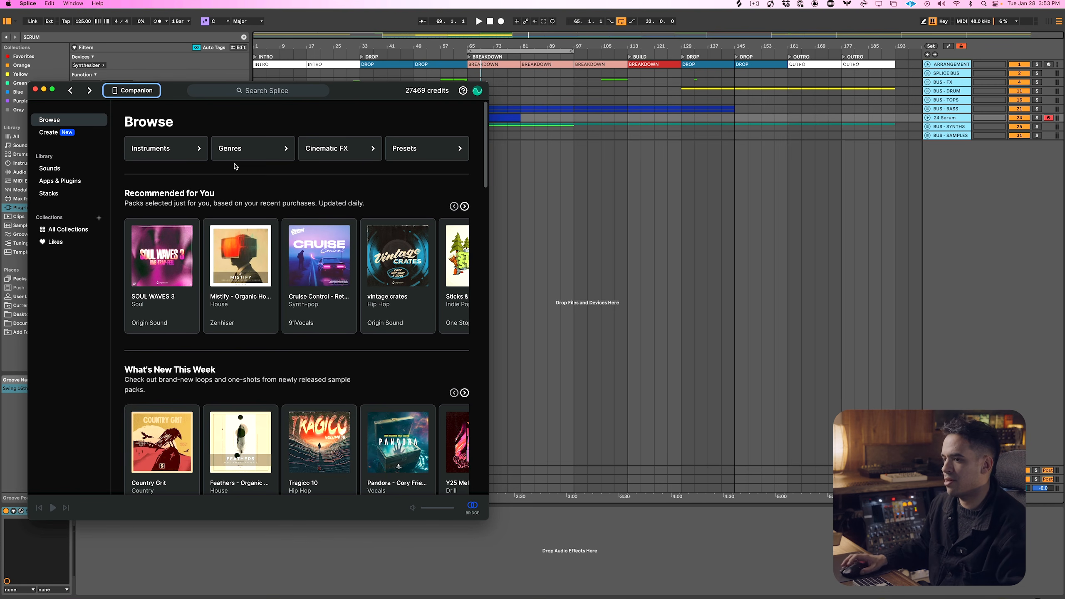
Search Splice for "LEAD" samples and start the arrangement playing from bar 61, returning to the search results
left_click(240, 92)
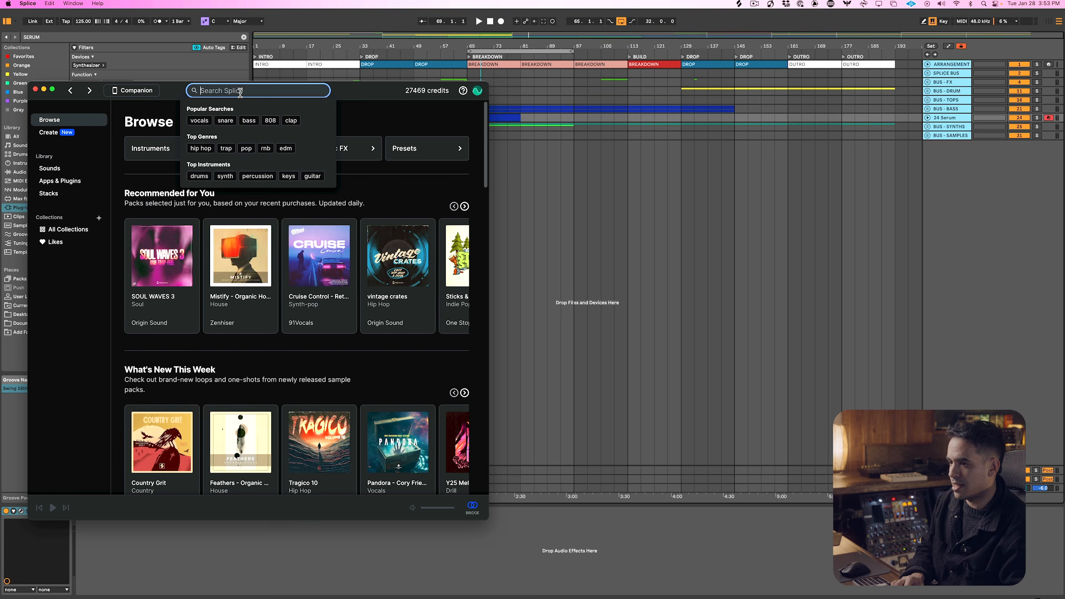
type("LEAD")
key("Return")
key("super+Tab")
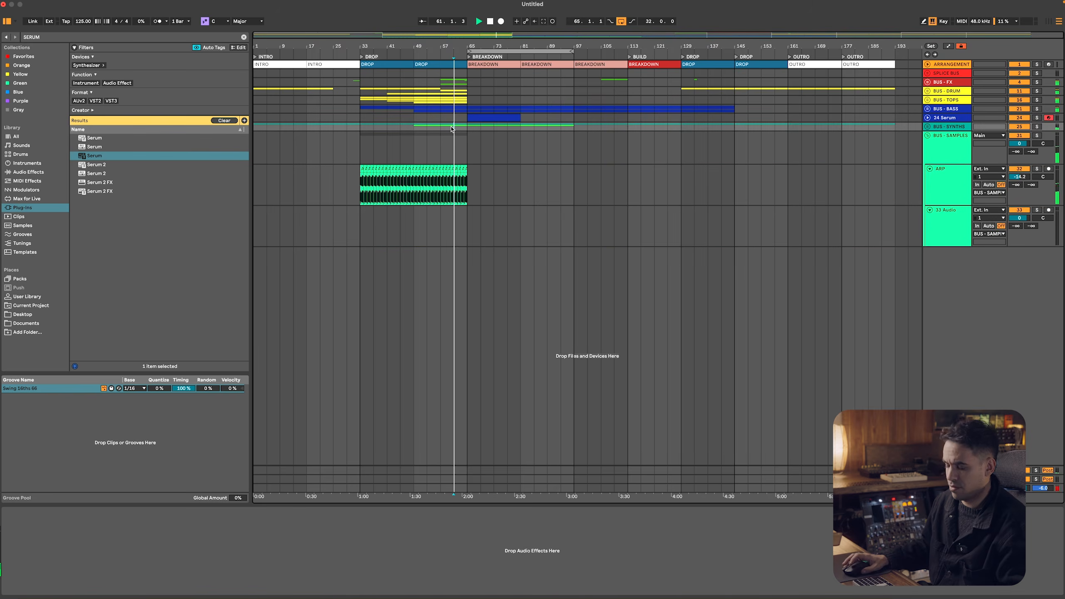
key("super+Tab")
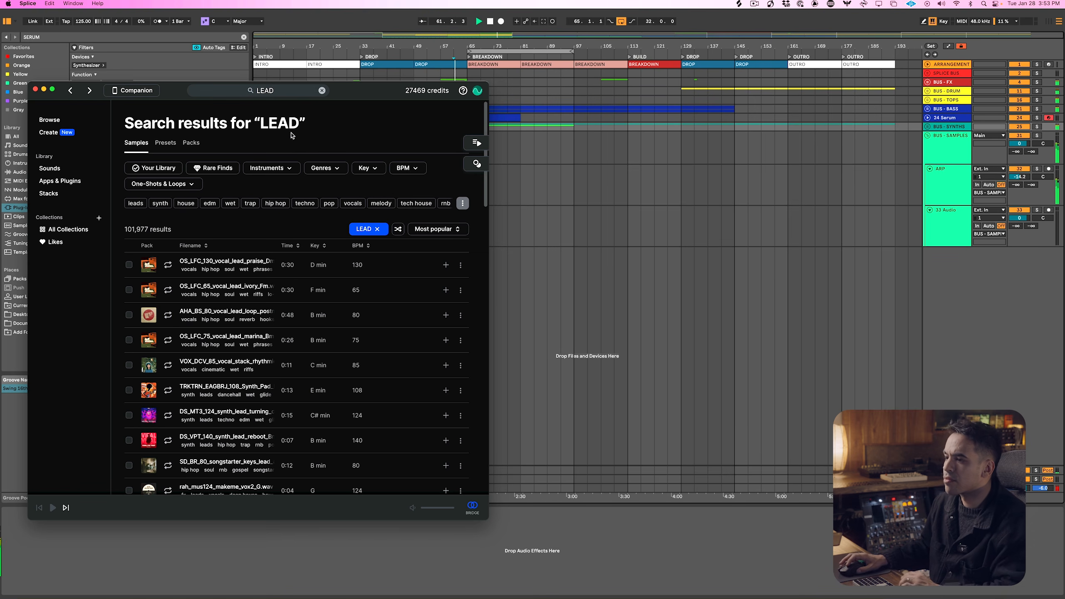
Filter the lead samples by the progressive house genre and preview the first synth loop
left_click(322, 169)
left_click(365, 271)
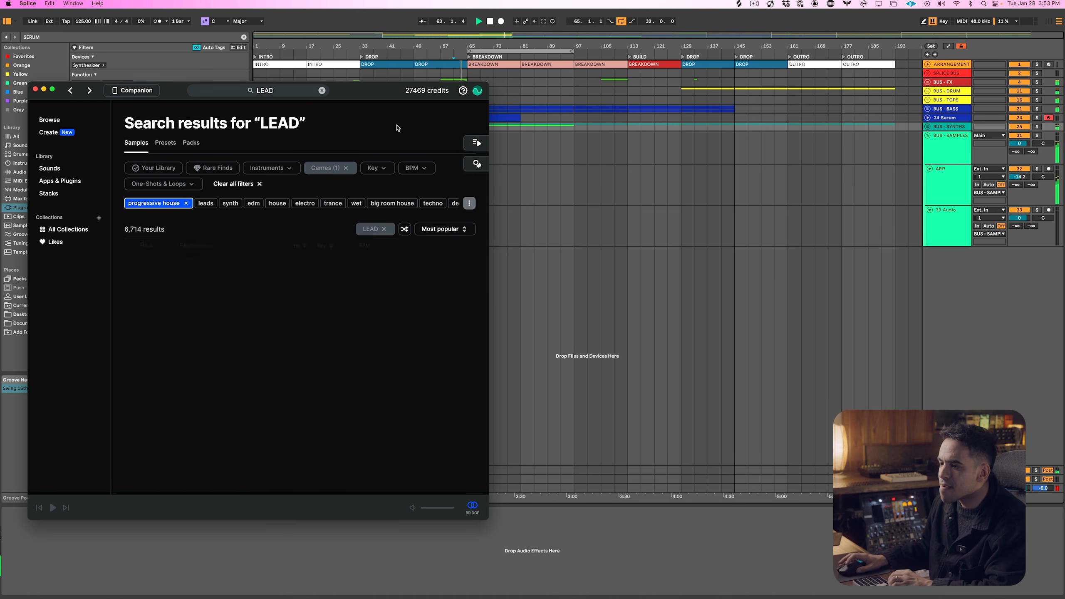
left_click(168, 265)
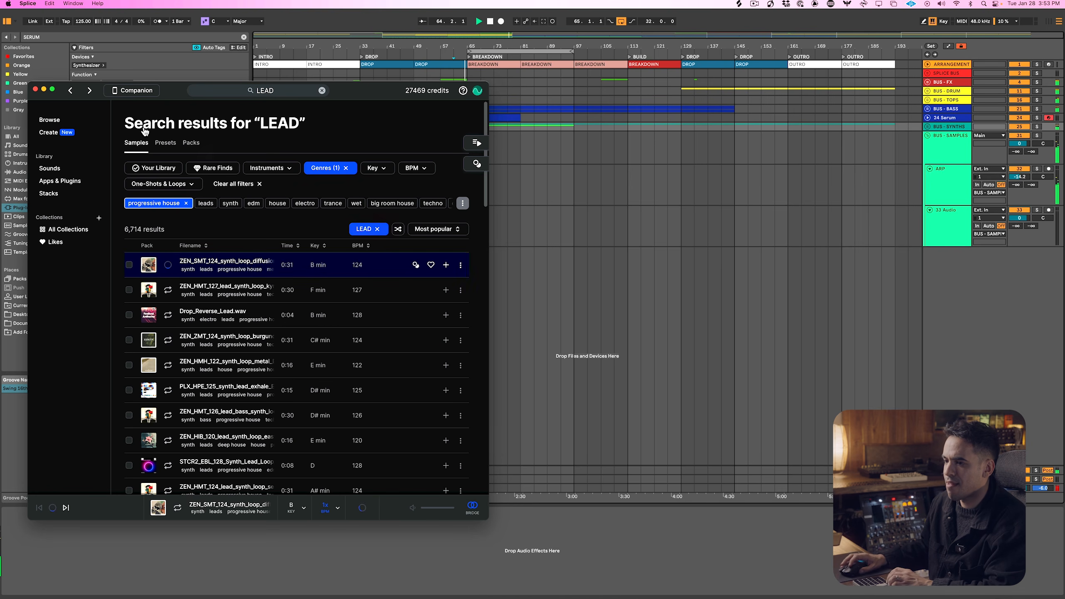
Transpose all Splice samples to the key of G and get the previewed progressive house synth loop
left_click(59, 121)
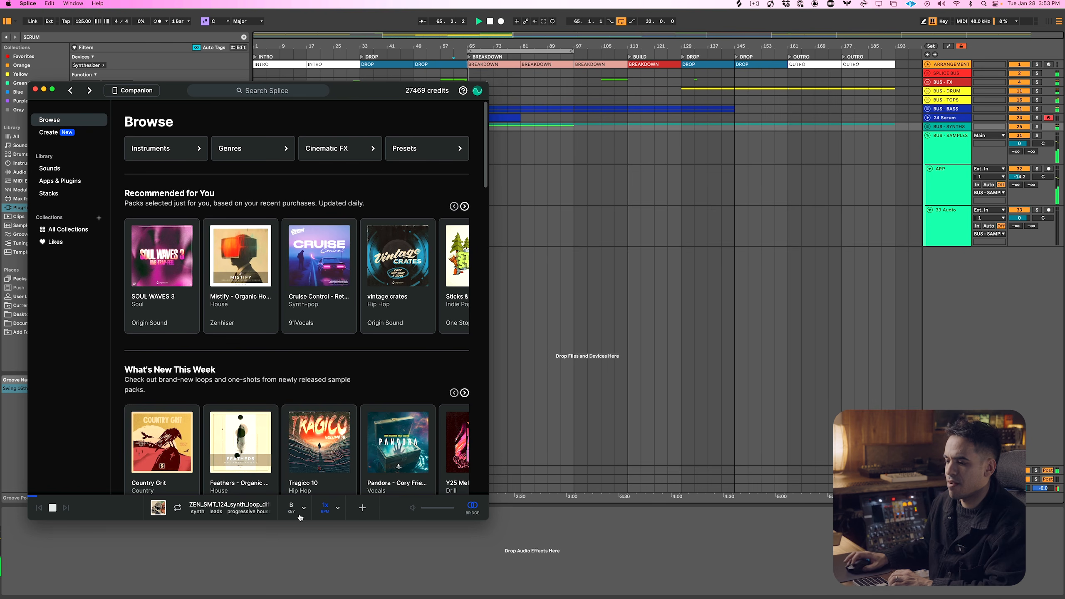
left_click(299, 509)
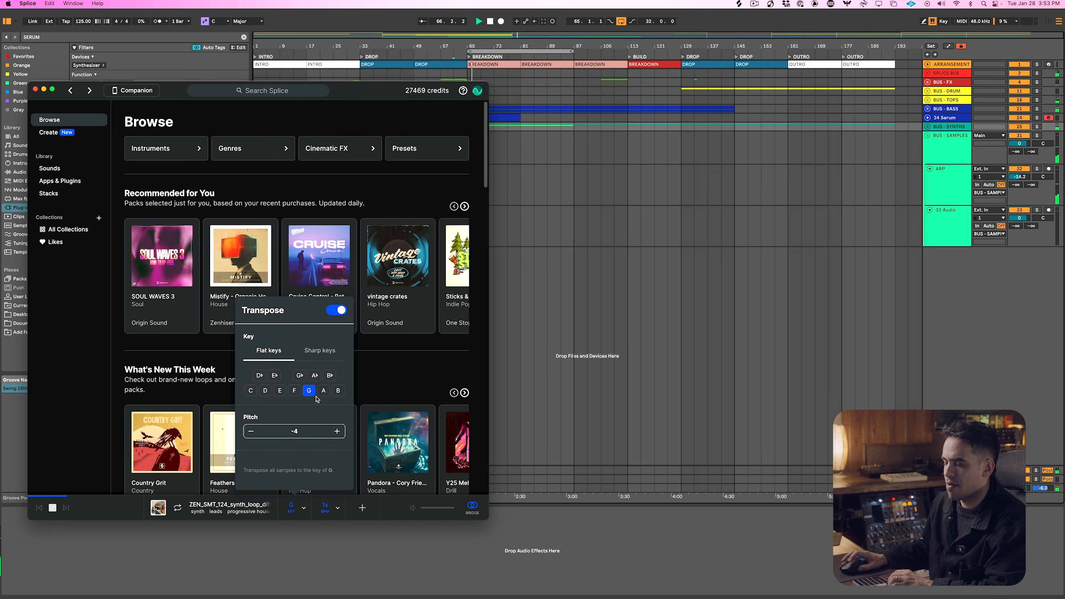
left_click(273, 182)
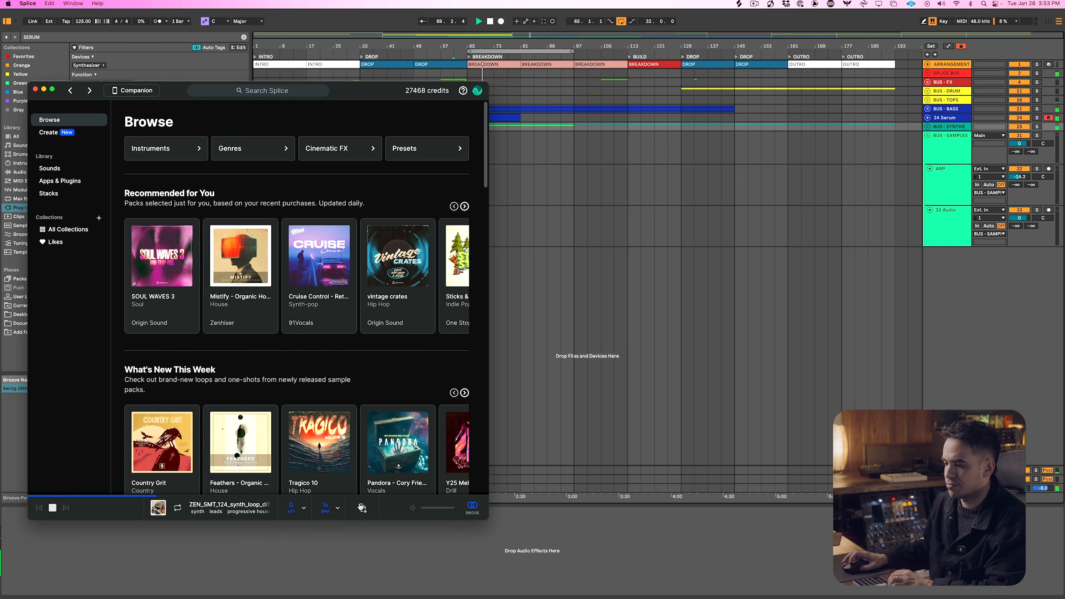
Place the synth loop in Ableton Live on the empty audio track at bar 65 and duplicate it up to bar 129
left_click(554, 232)
left_click_drag(554, 232, 472, 222)
key("super+d")
key("super+d")
key("super+d")
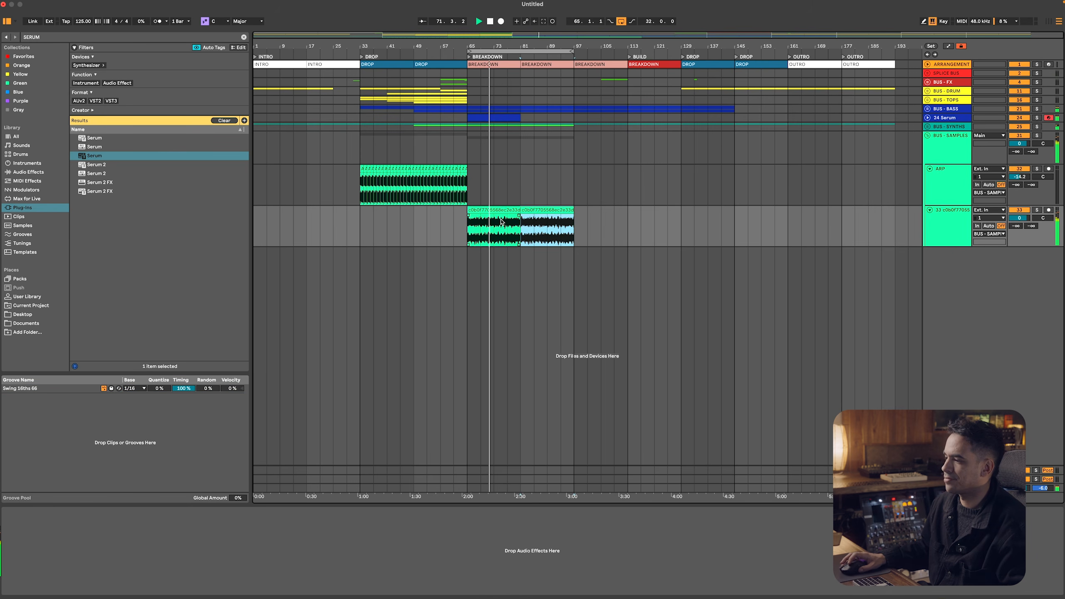
Lower the volume of the new synth loop track and reduce the track's height
left_click(962, 160)
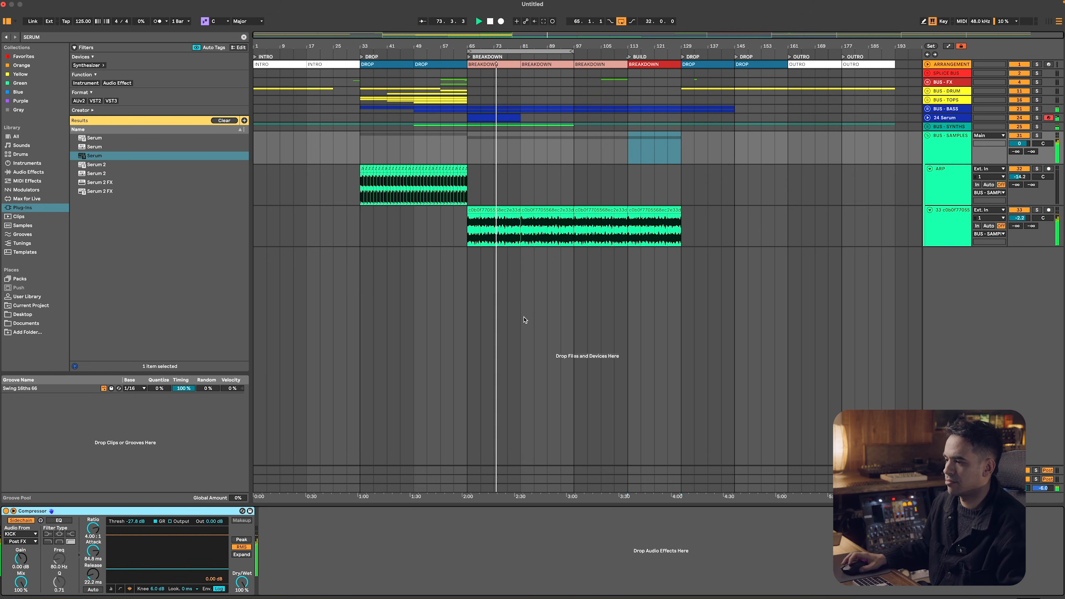
left_click(1010, 220)
left_click_drag(1010, 220, 977, 238)
left_click(977, 206)
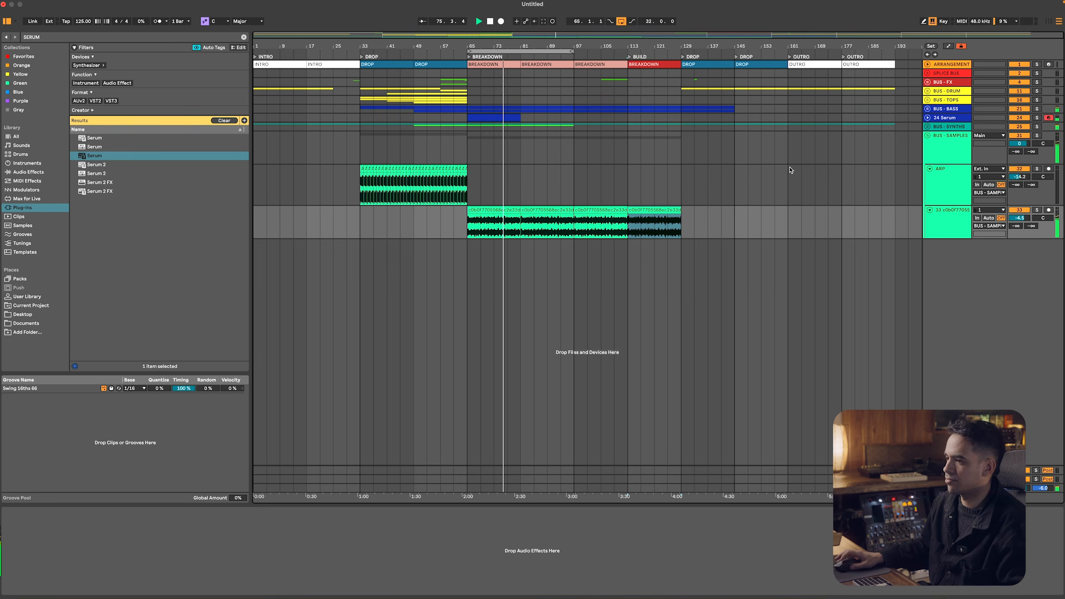
Unfold BUS - TOPS and duplicate its clips from bars 57 to 65 repeatedly until they reach bar 97
left_click(927, 100)
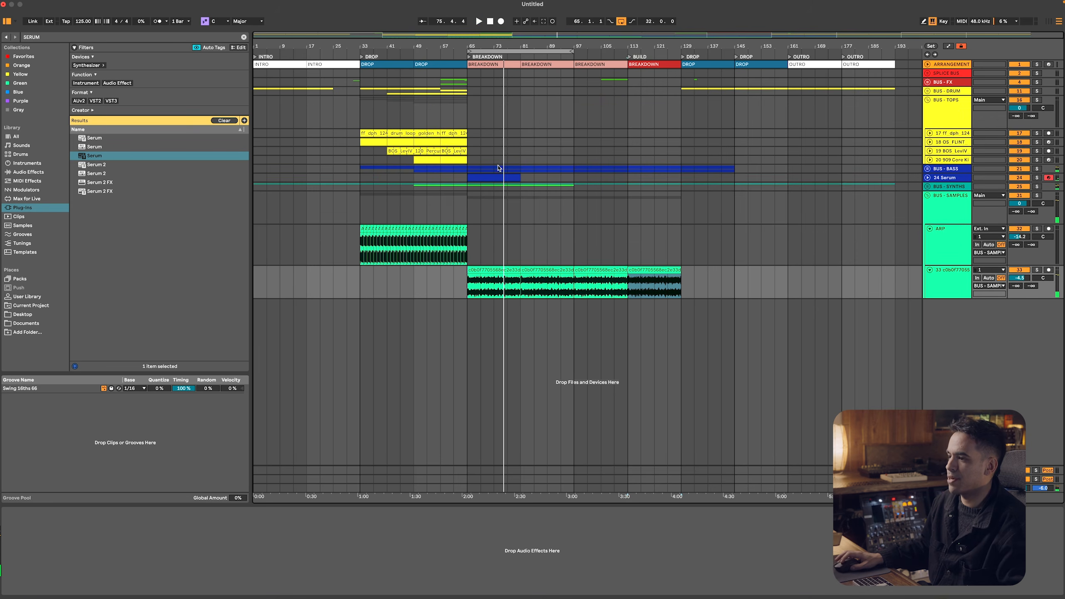
left_click(469, 162)
left_click(443, 136)
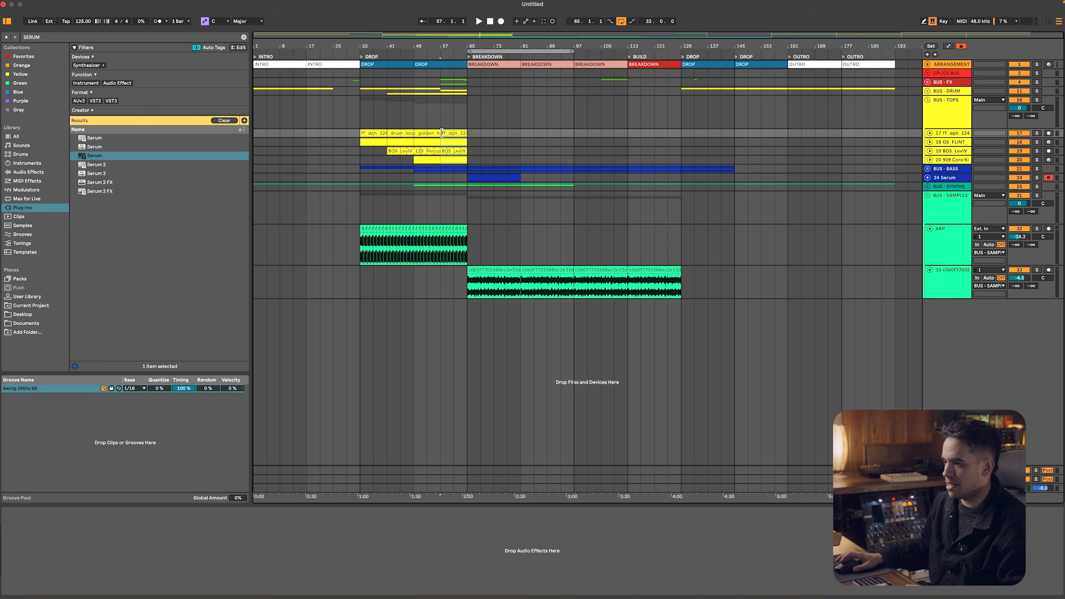
key("super+d")
key("super+d")
key("super+d")
key("super+d")
Add a Utility device to BUS - TOPS and show the automation lanes
left_click(965, 106)
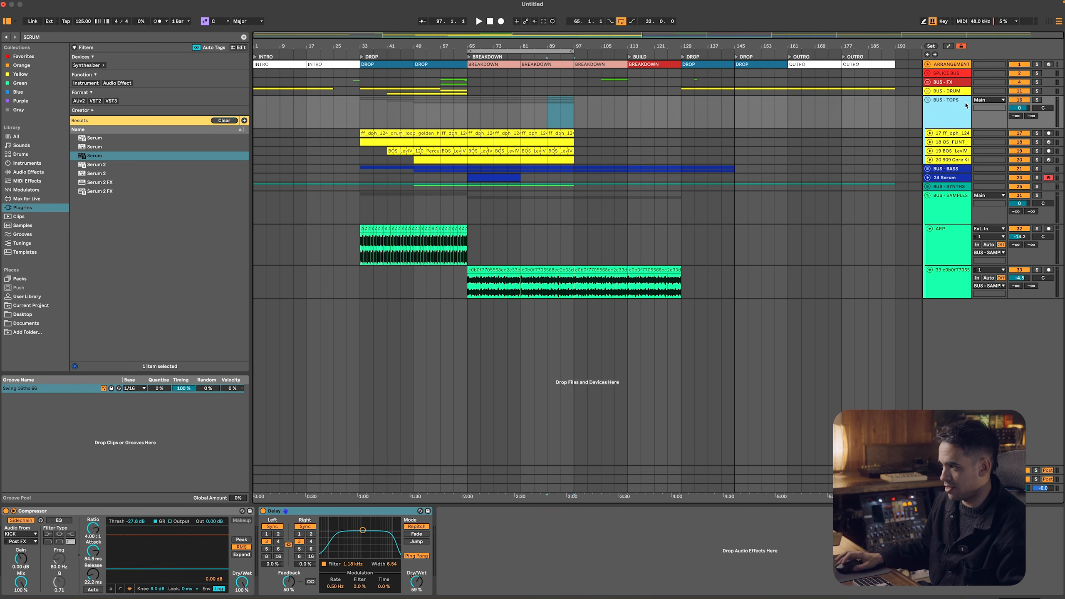
key("super+f")
type("UTI")
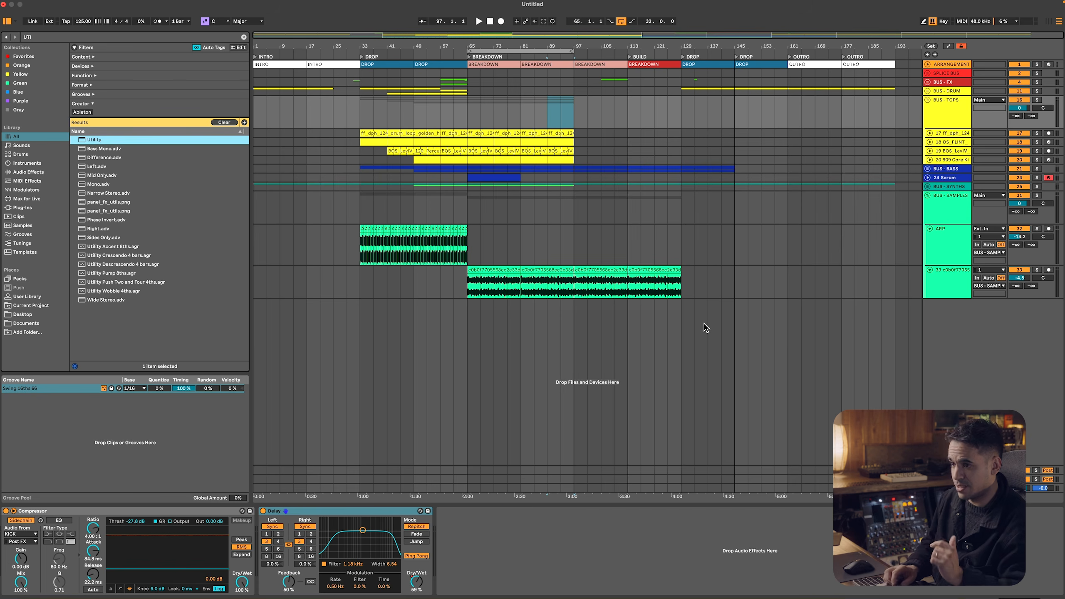
key("Return")
key("a")
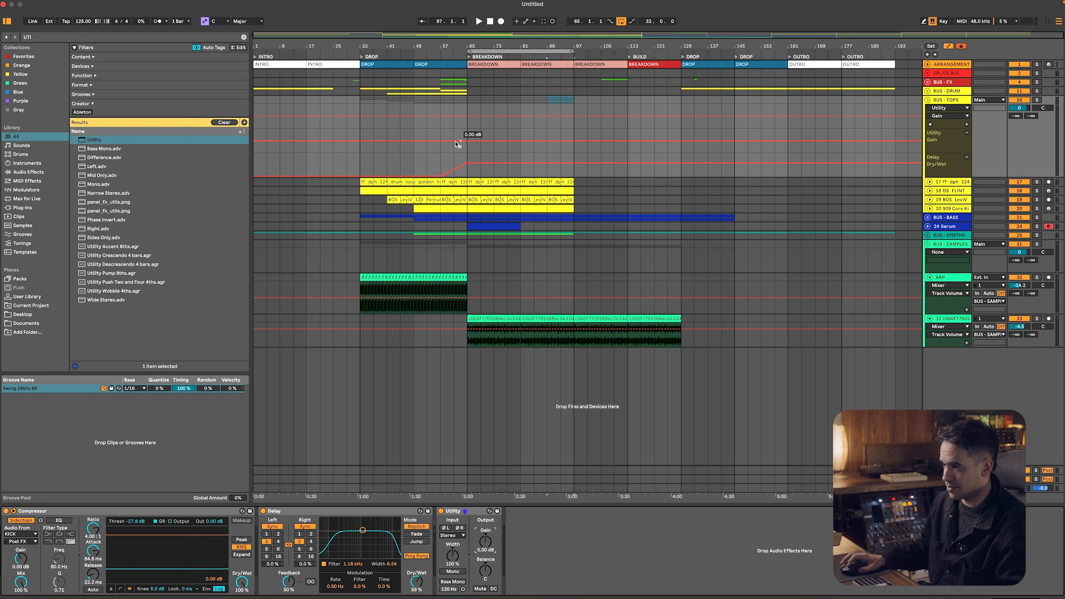
Automate the BUS - TOPS Utility gain to fall between bars 65 and 81 while playing from bar 61
left_click(454, 139)
key("space")
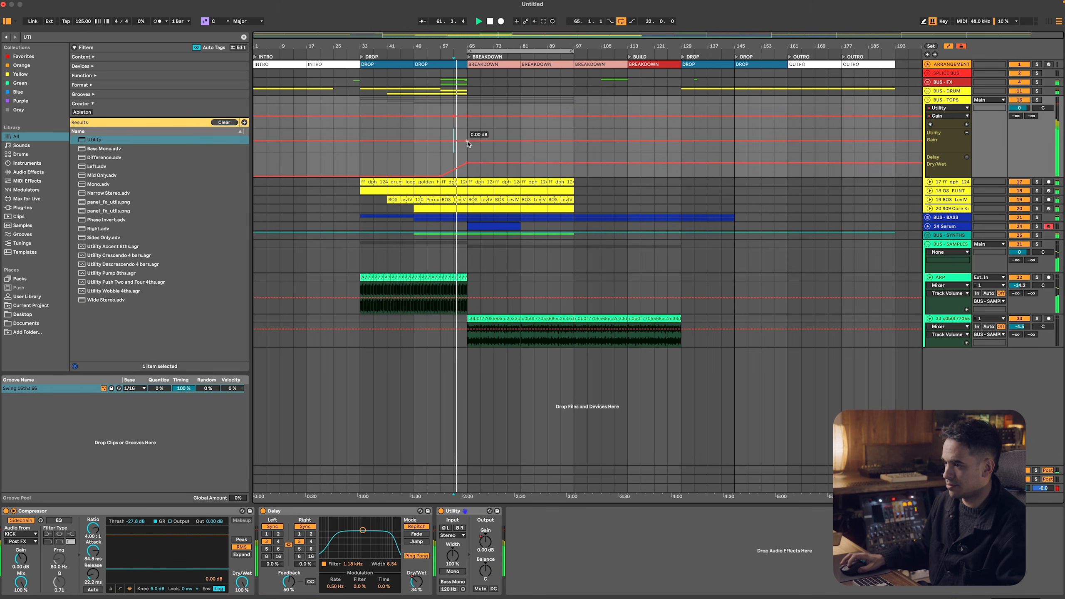
left_click_drag(467, 146, 467, 140)
right_click(468, 138)
left_click(473, 143)
type("0")
key("Return")
left_click_drag(521, 143, 521, 152)
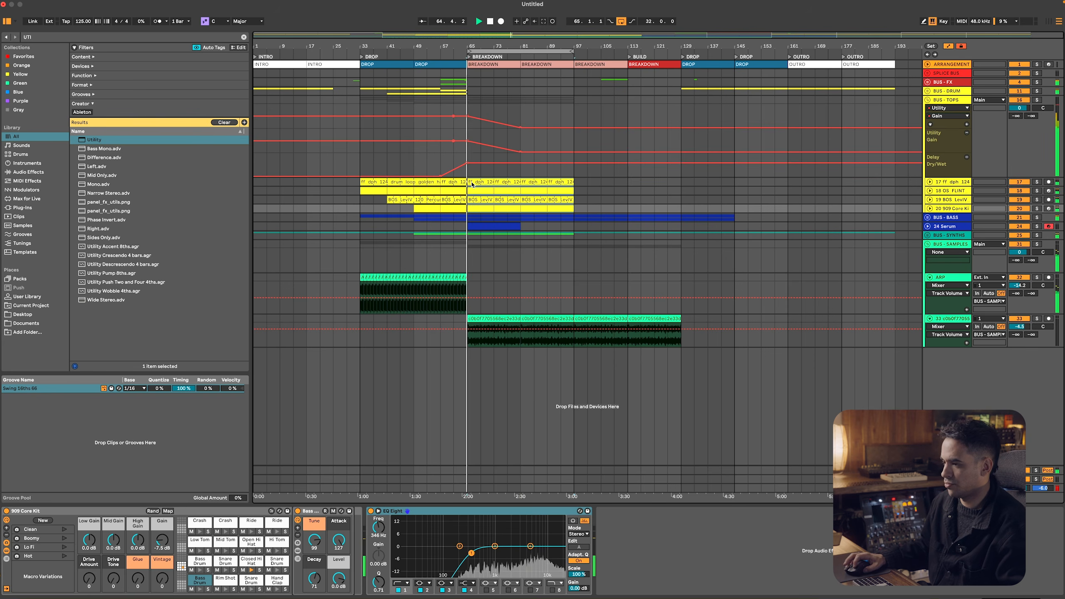
left_click(545, 181)
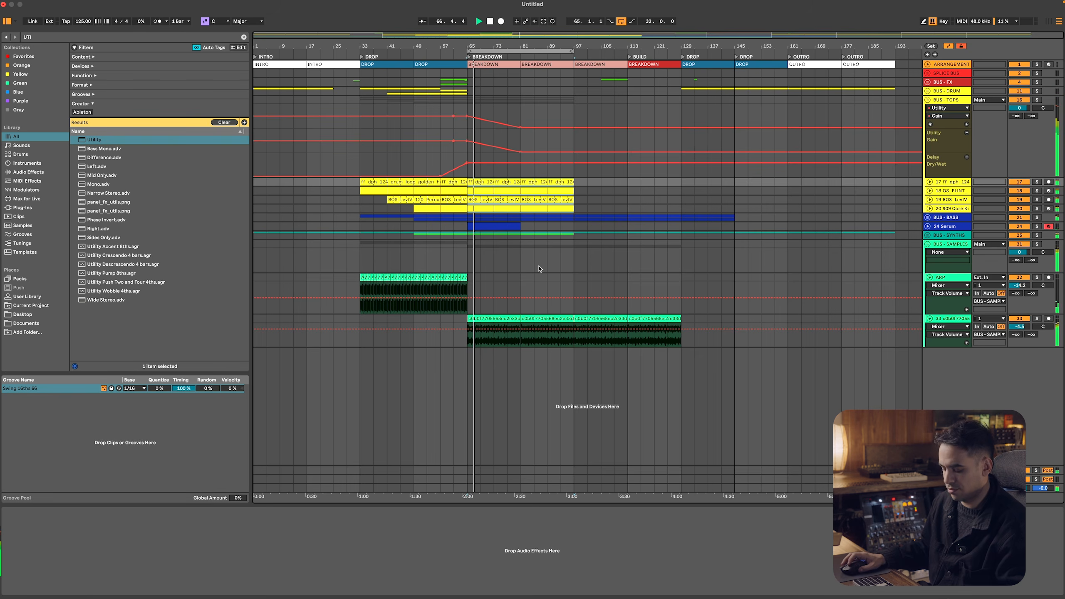
Switch to Splice and search its samples for "ATMOSPHERE"
key("super+Tab")
left_click(301, 93)
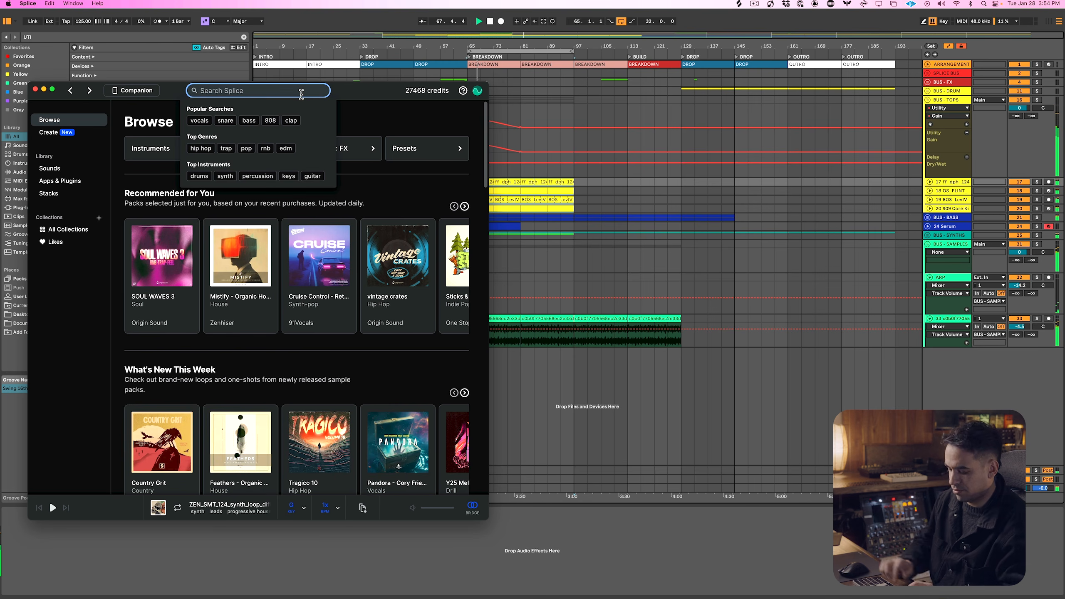
type("ATMOSPHERE")
key("Return")
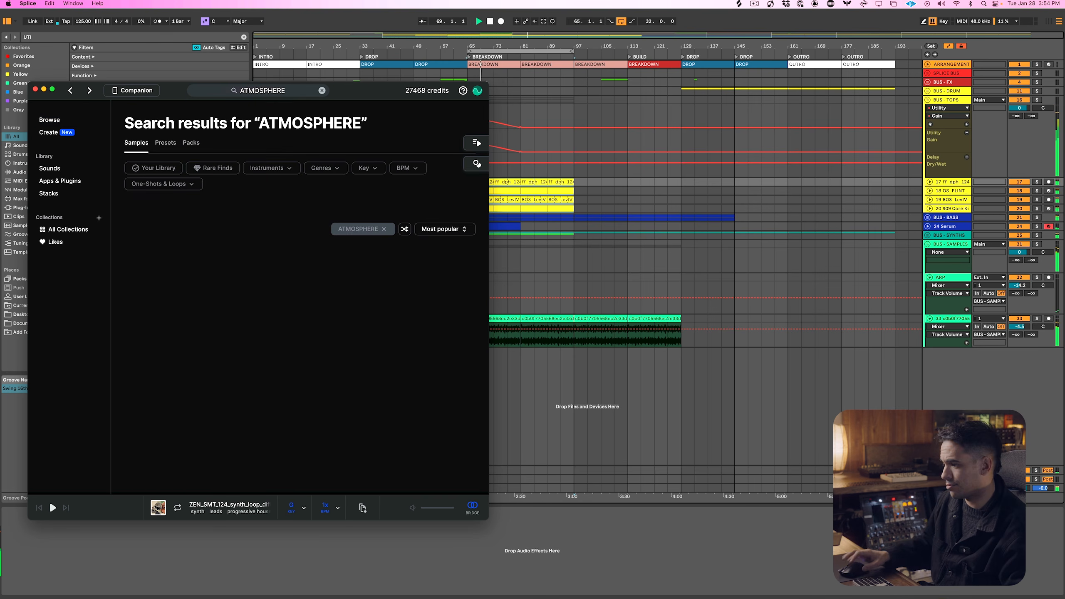
Preview the atmosphere samples down to the am_pad70_feeder_Bm pad against the arrangement playing from bar 65
key("super+Tab")
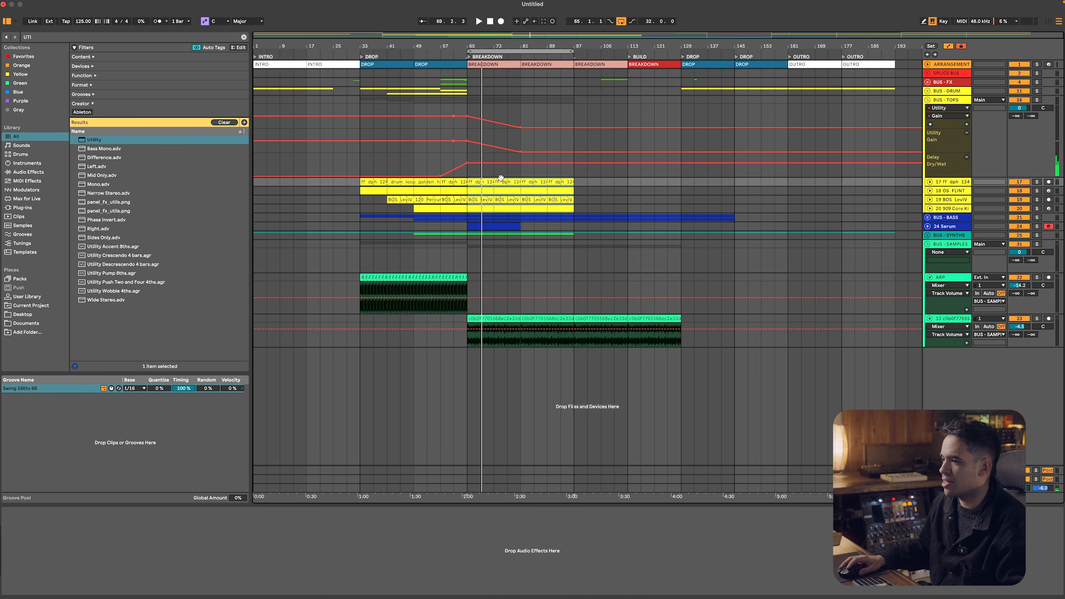
left_click(468, 163)
key("super+Tab")
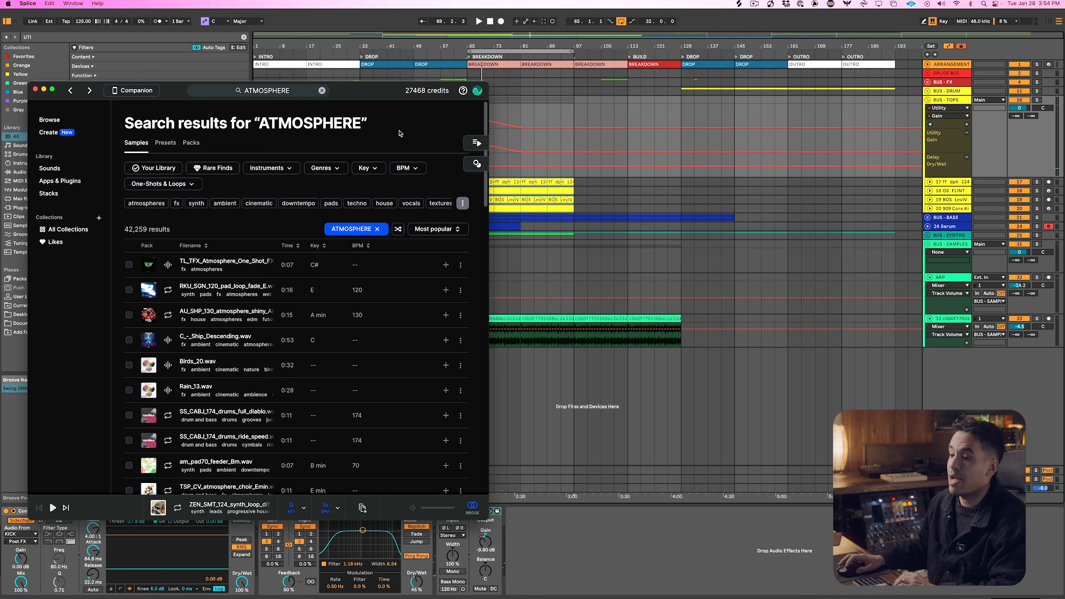
key("Down")
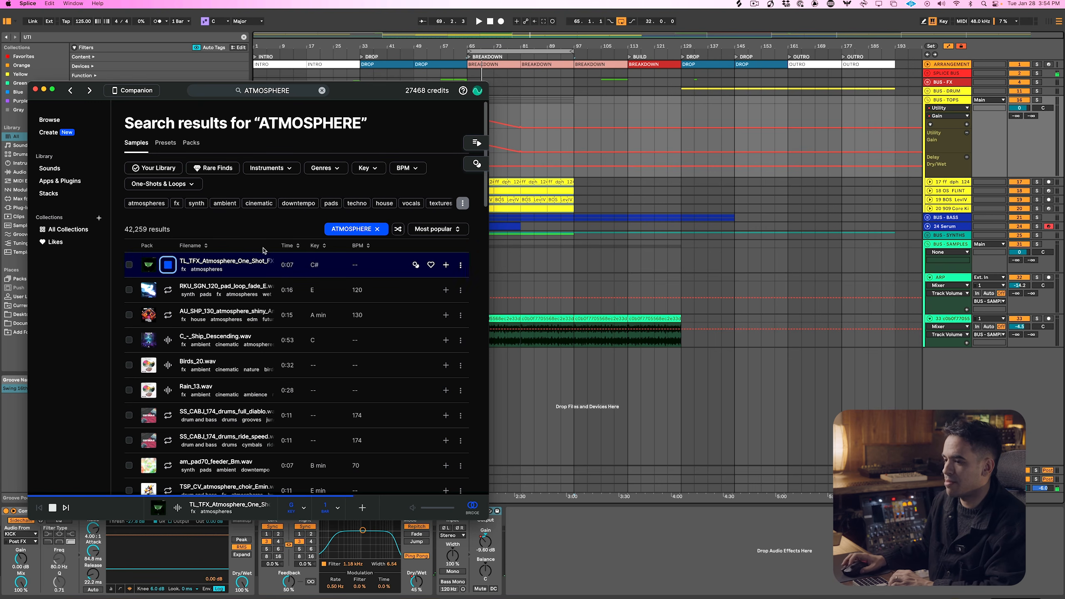
key("Down")
key("super+Tab")
left_click(472, 106)
key("super+Tab")
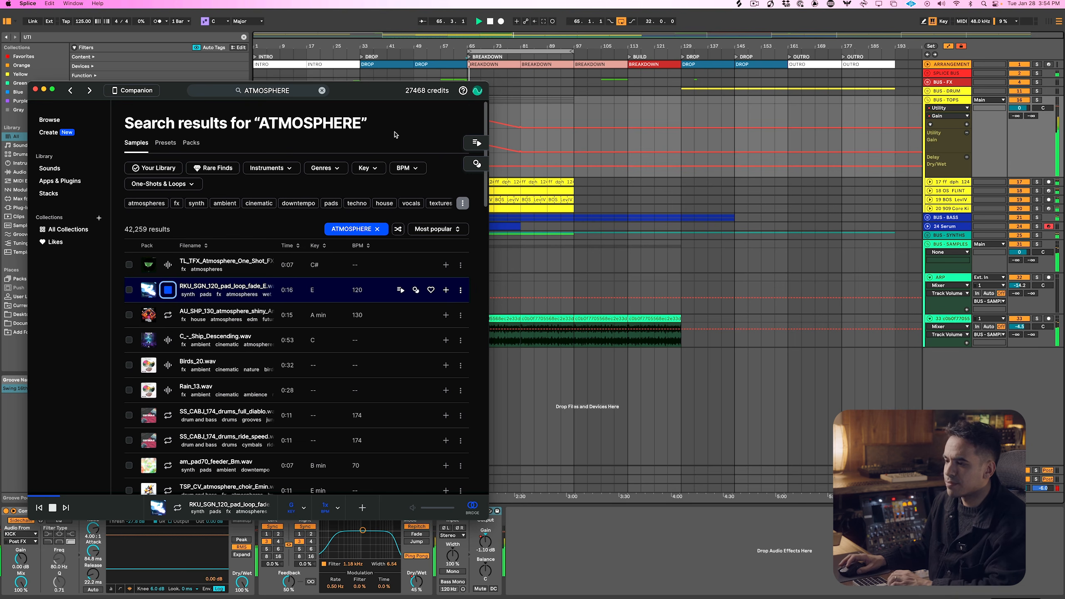
key("Down")
key("Down")
key("Down")
key("Down")
key("Down")
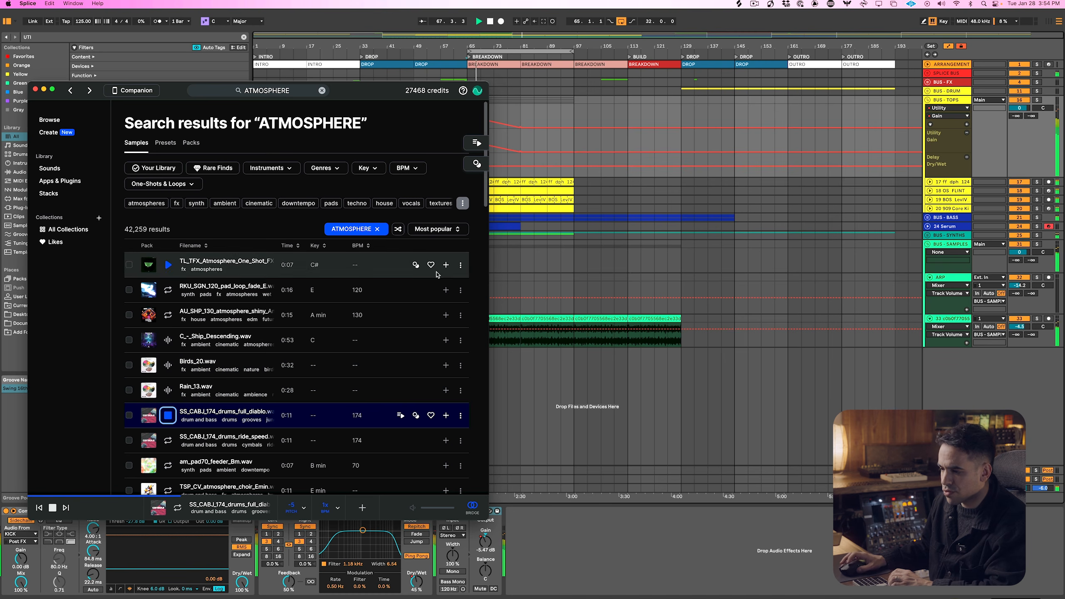
key("Down")
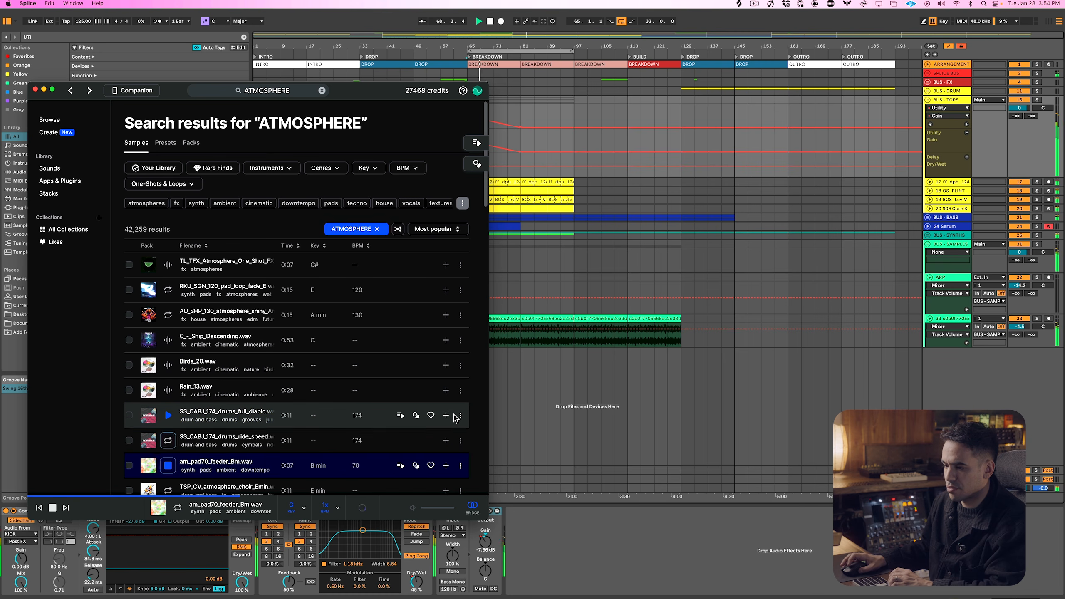
key("Down")
Filter the atmosphere results to minor keys and preview the first three samples
left_click(371, 172)
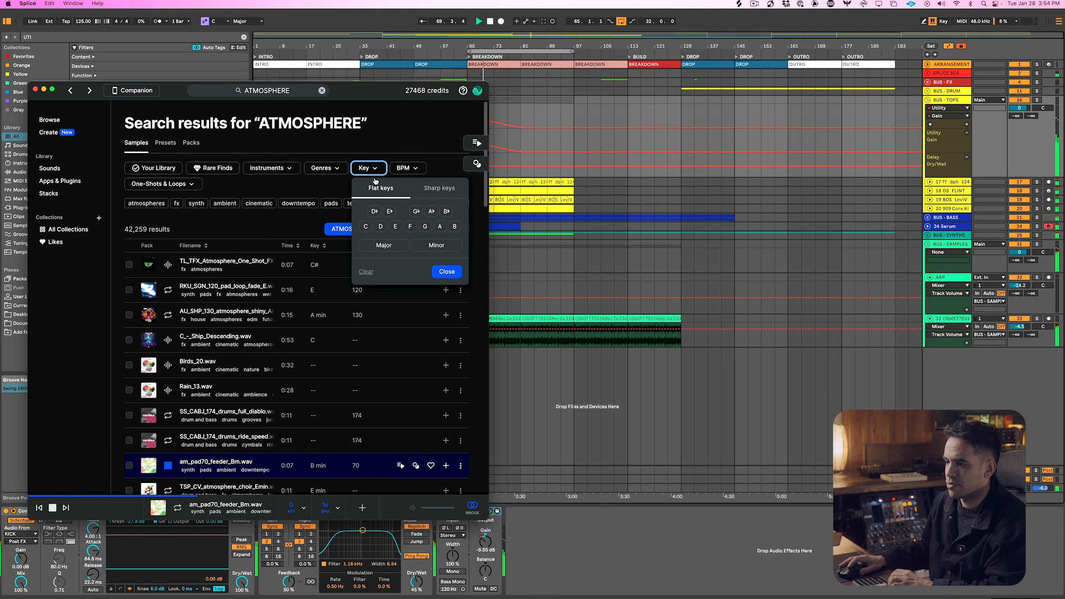
left_click(444, 250)
left_click(444, 268)
key("Down")
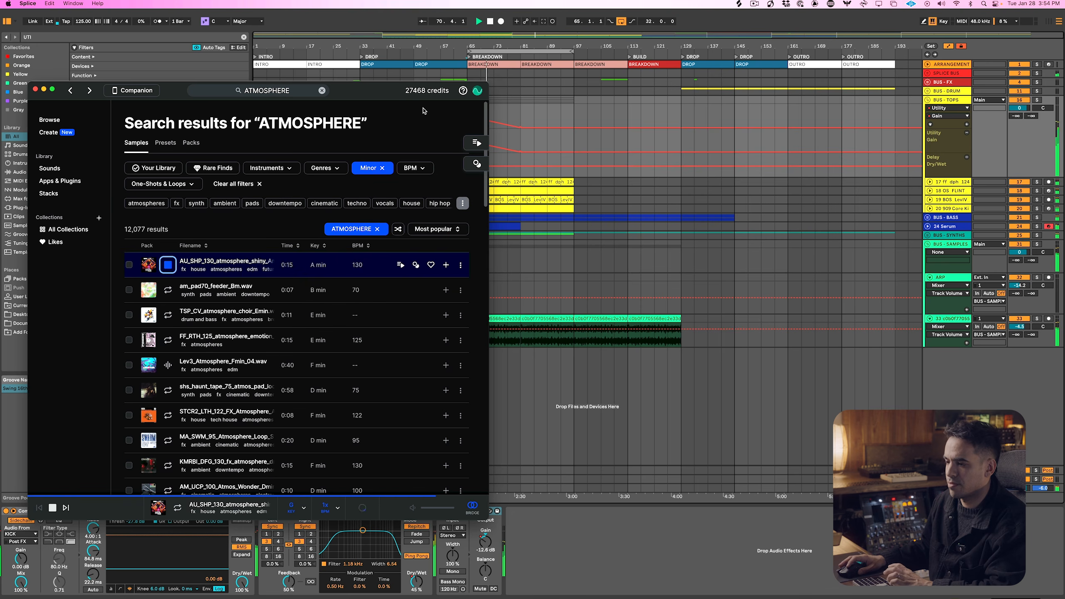
key("Down")
key("Down")
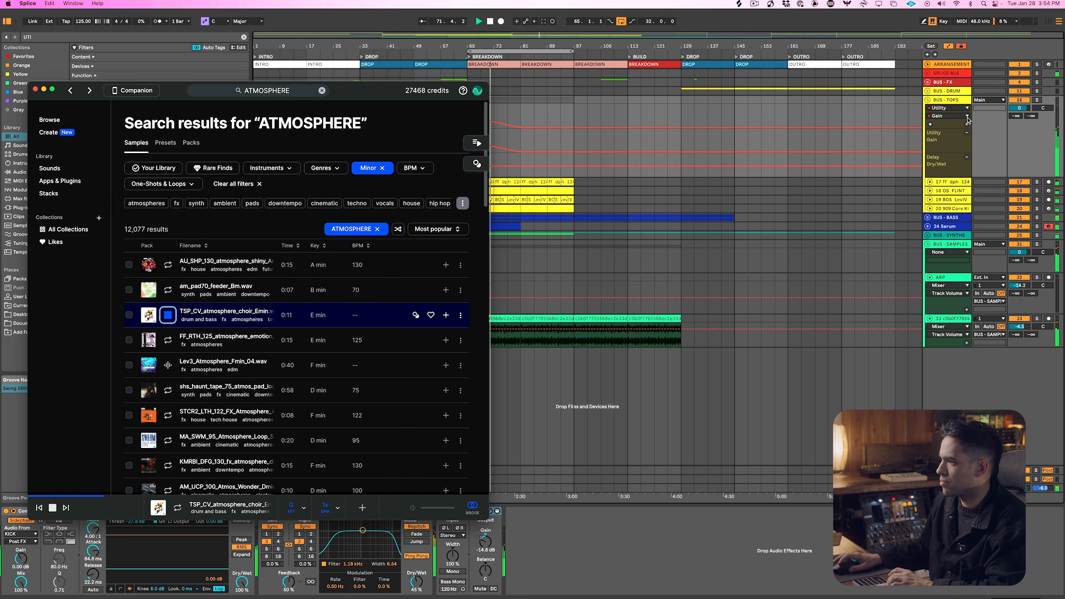
Get the TSP_CV_atmosphere_choir sample, copy it to the clipboard and return to Ableton Live
left_click(446, 314)
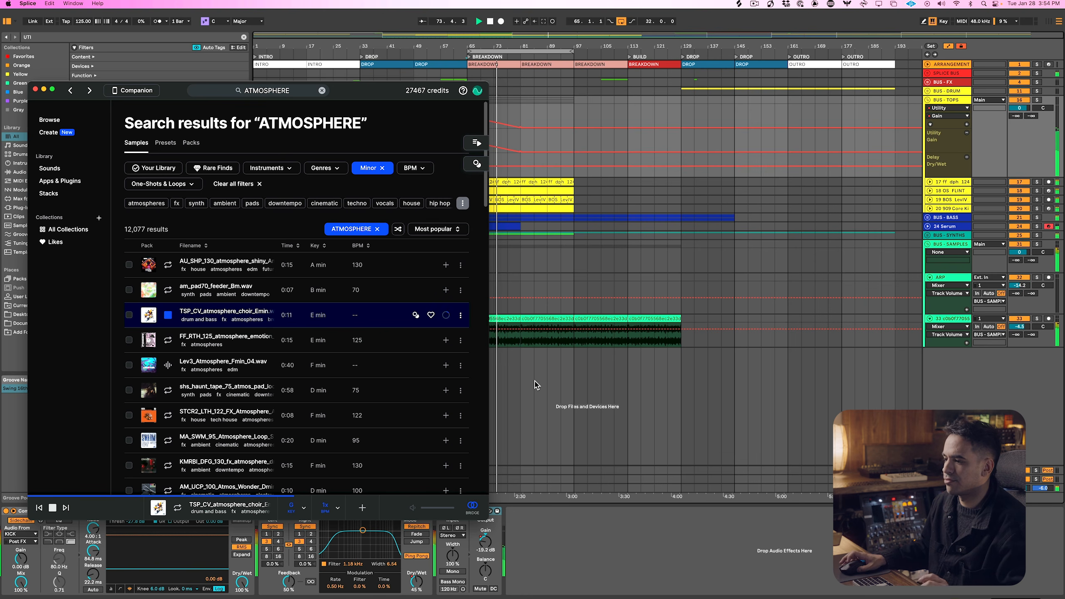
left_click(363, 508)
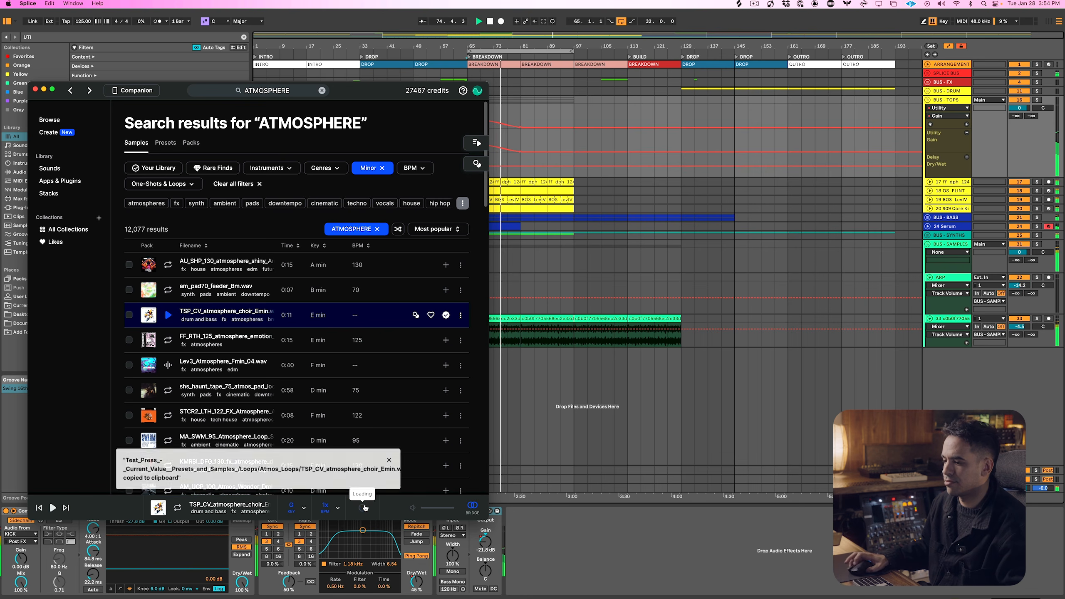
left_click(657, 349)
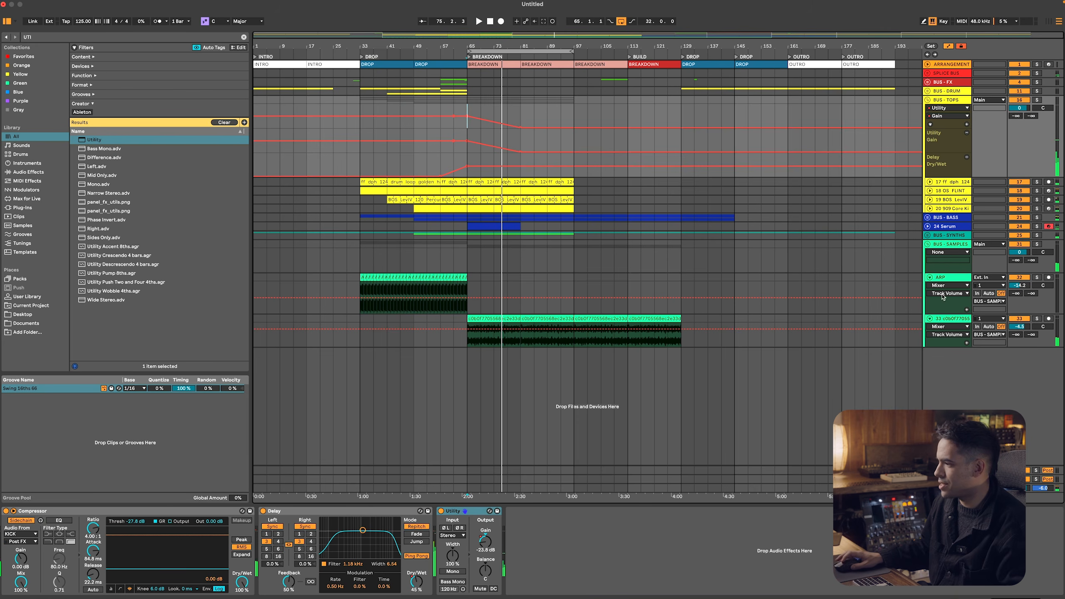
Hide automation, add an audio track below the synth loop track and paste the choir sample at bar 65
left_click(942, 278)
key("m")
key("a")
left_click(952, 283)
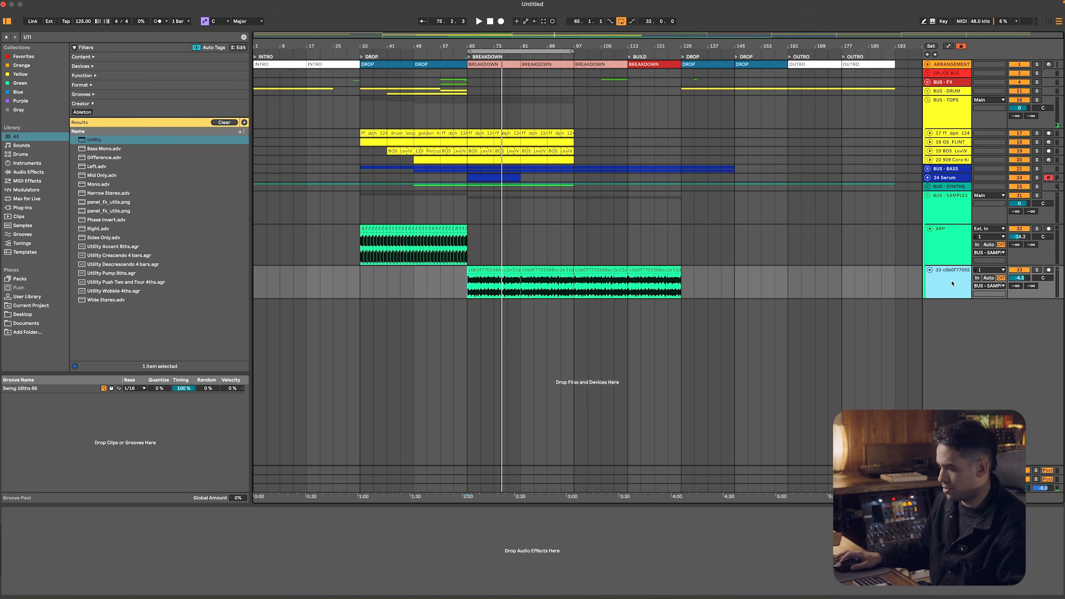
key("super+t")
left_click(469, 315)
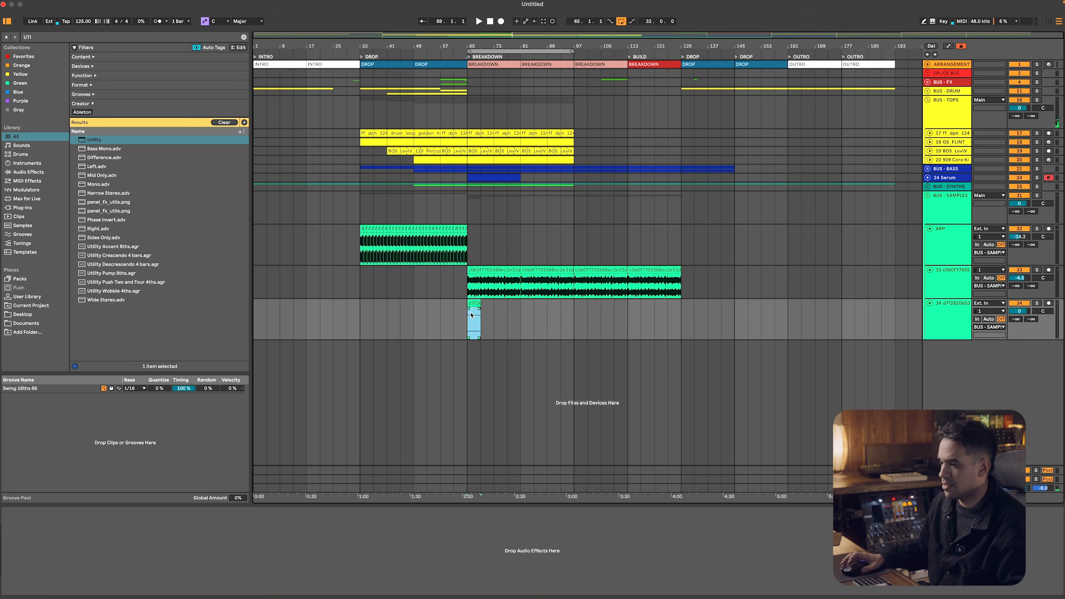
Extend the choir clip to bar 129 and lower its track volume during playback
key("space")
left_click_drag(480, 303, 675, 313)
key("space")
left_click_drag(1019, 311, 1019, 326)
key("space")
Set the BUS - TOPS Delay filter to 709 Hz with a width of 5.20 during breakdown playback, and show the automation lanes
left_click(940, 118)
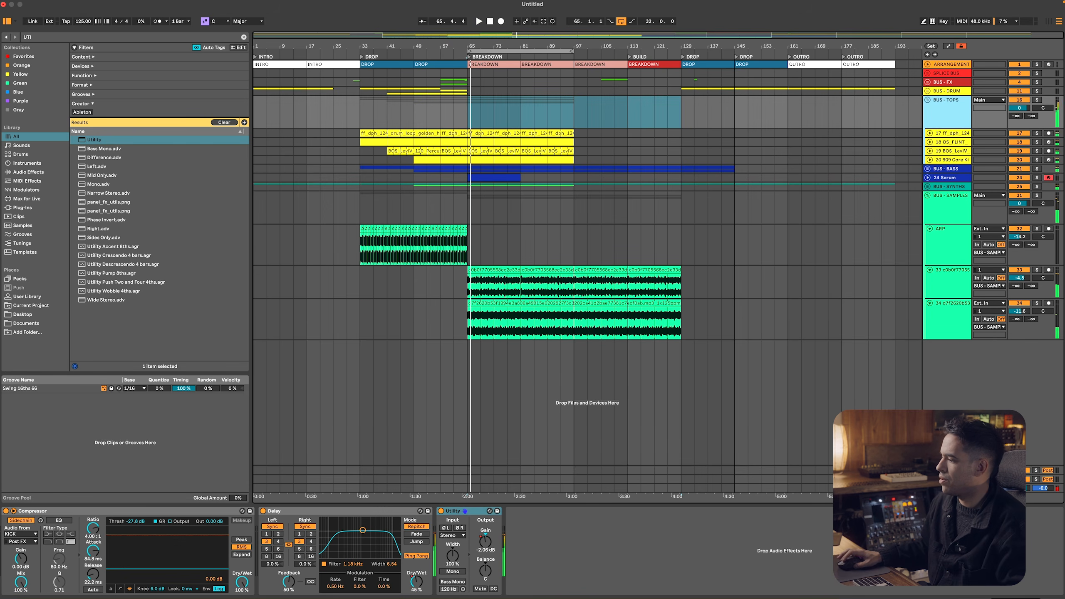
left_click(927, 479)
left_click(1020, 447)
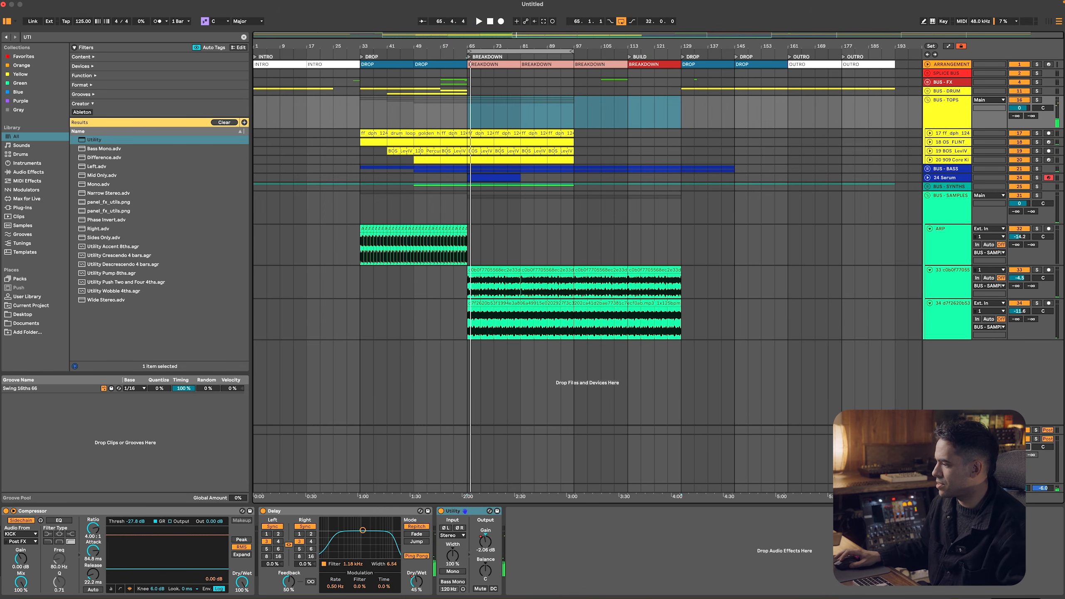
key("space")
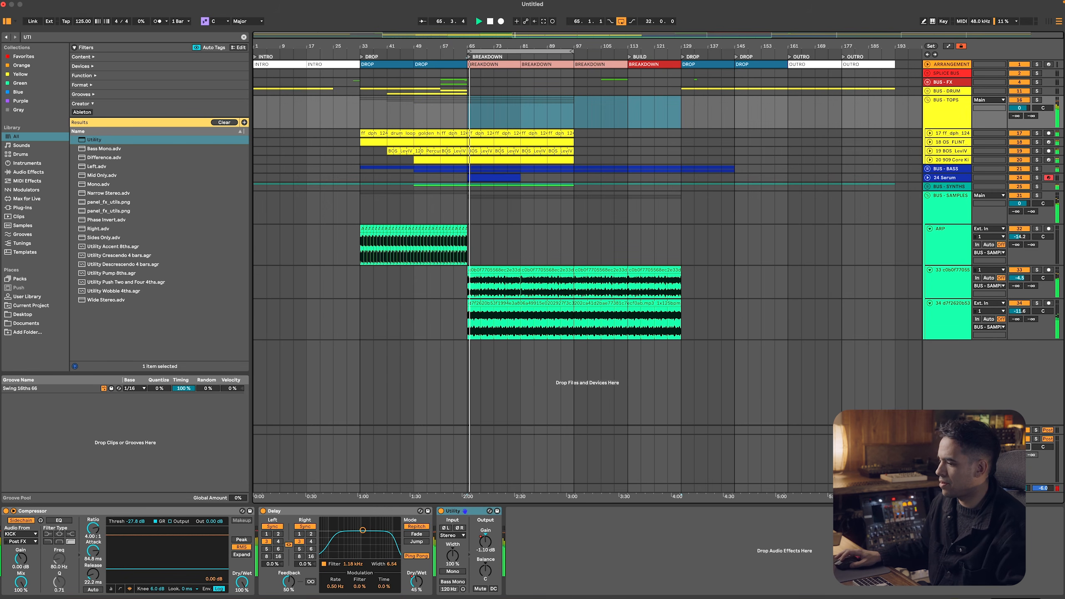
left_click(939, 107)
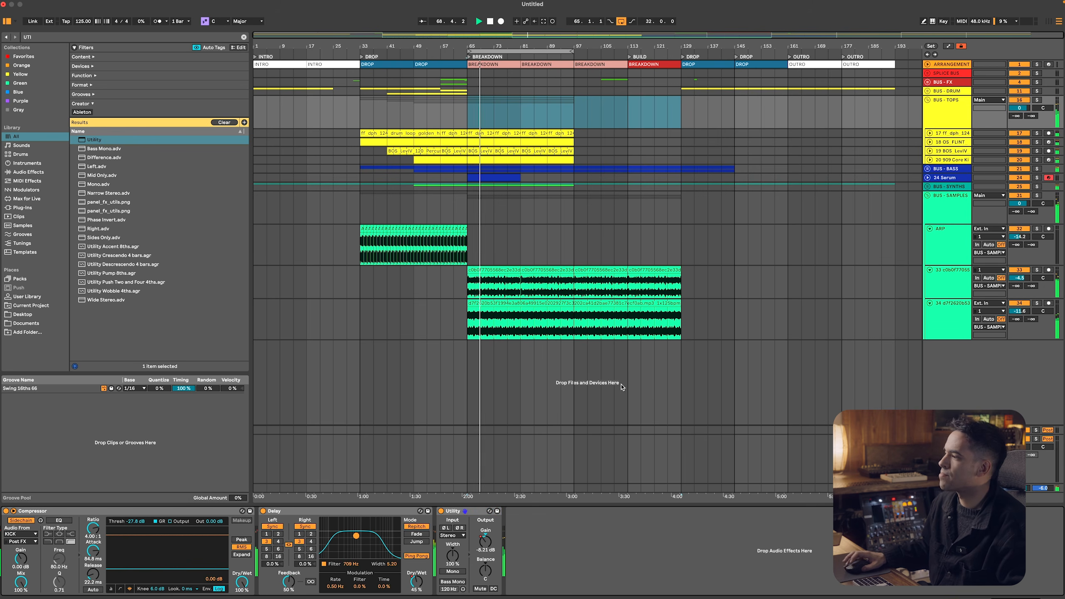
key("a")
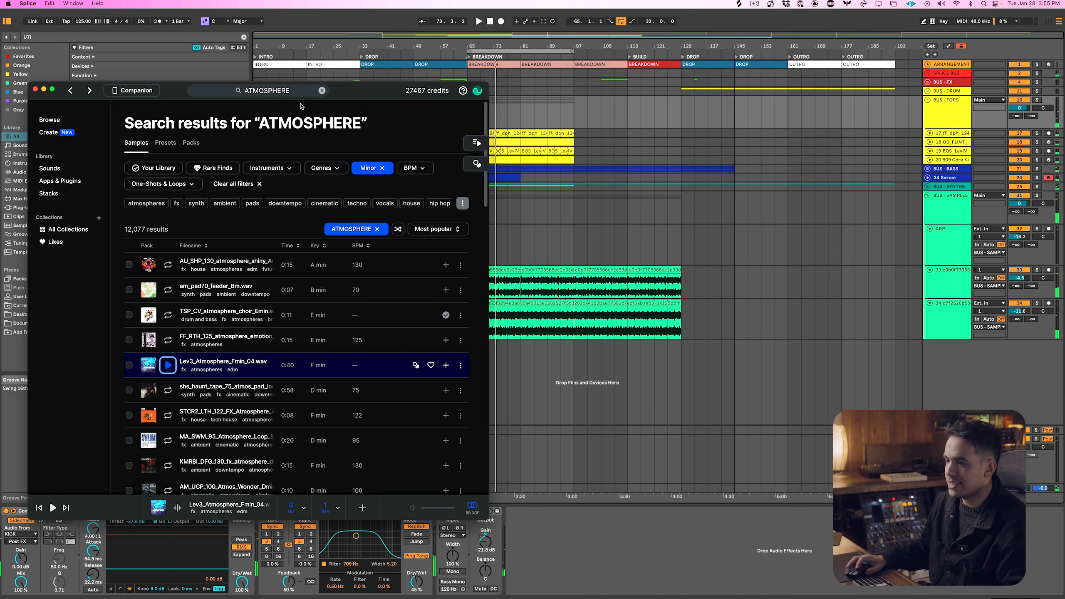
Switch to Splice and search its samples for "MELODIC TECHNO BASS"
left_click(288, 92)
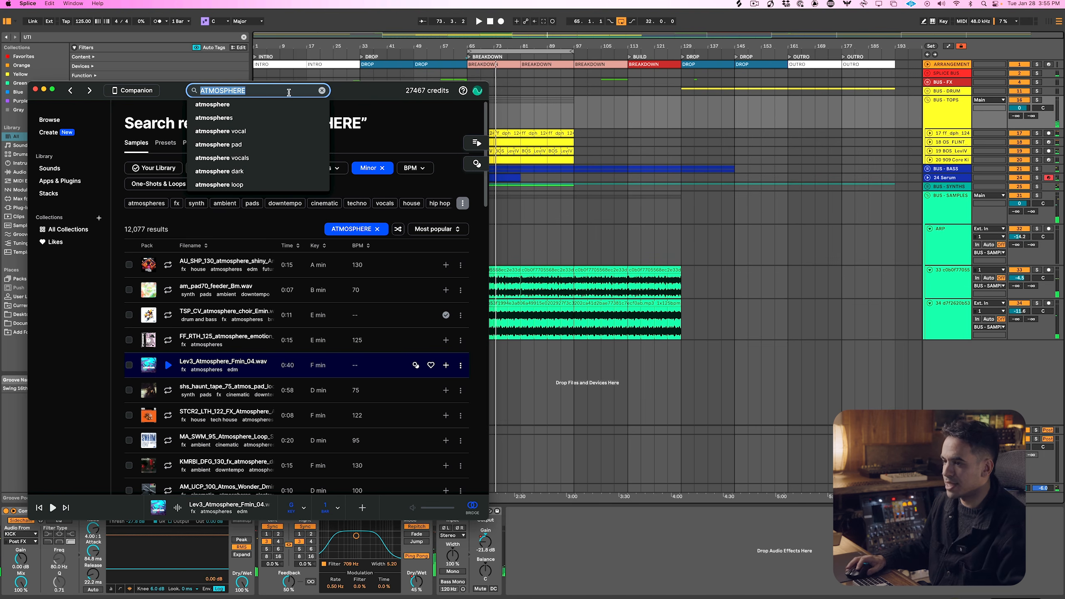
type("MELODIC TECHNO BASS")
key("Return")
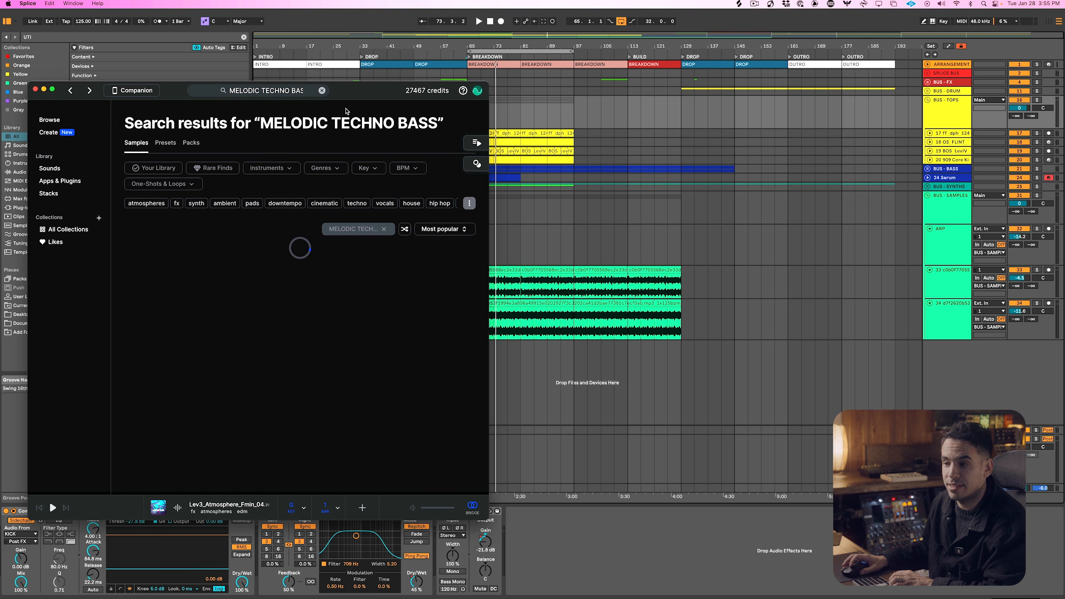
Audition the melodic techno bass results in order, from the first sample down to DS_MT3_124_bass_sub_turning
key("Down")
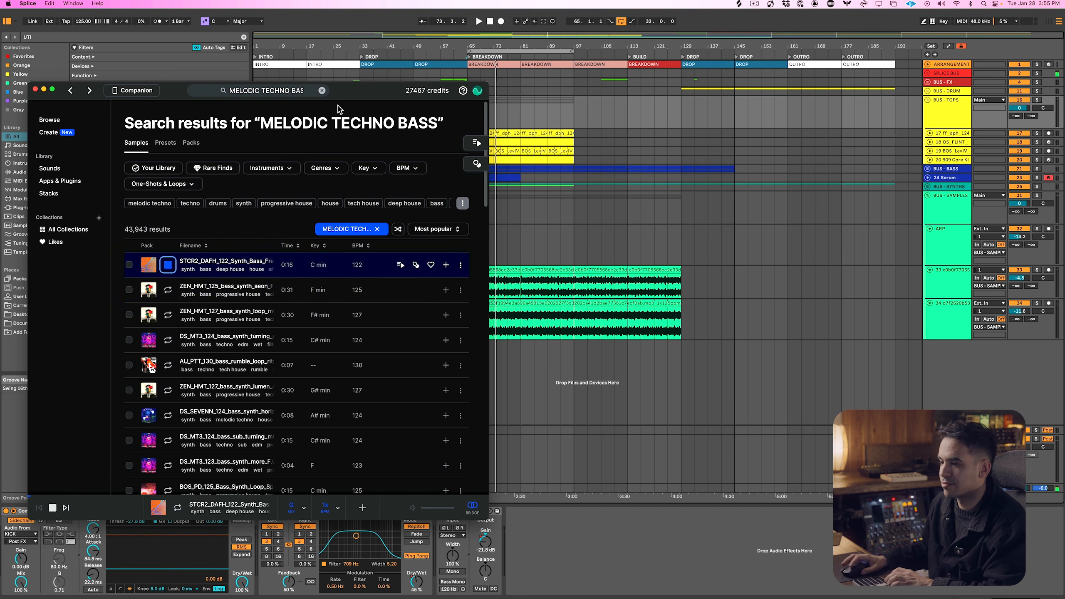
key("Down")
key("Down")
key("Down")
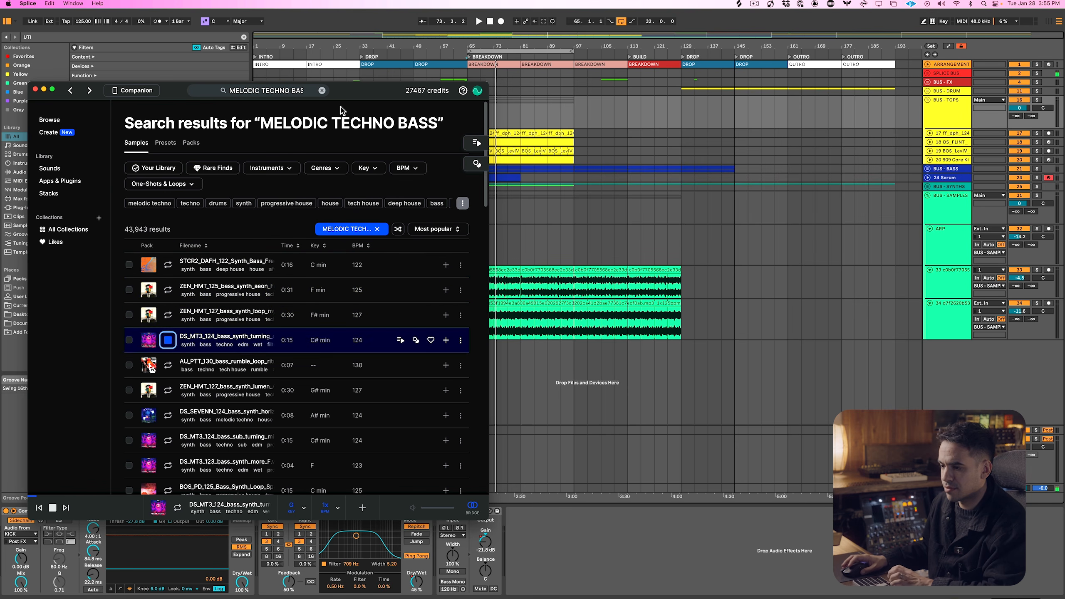
key("Down")
key("Down")
key("Down")
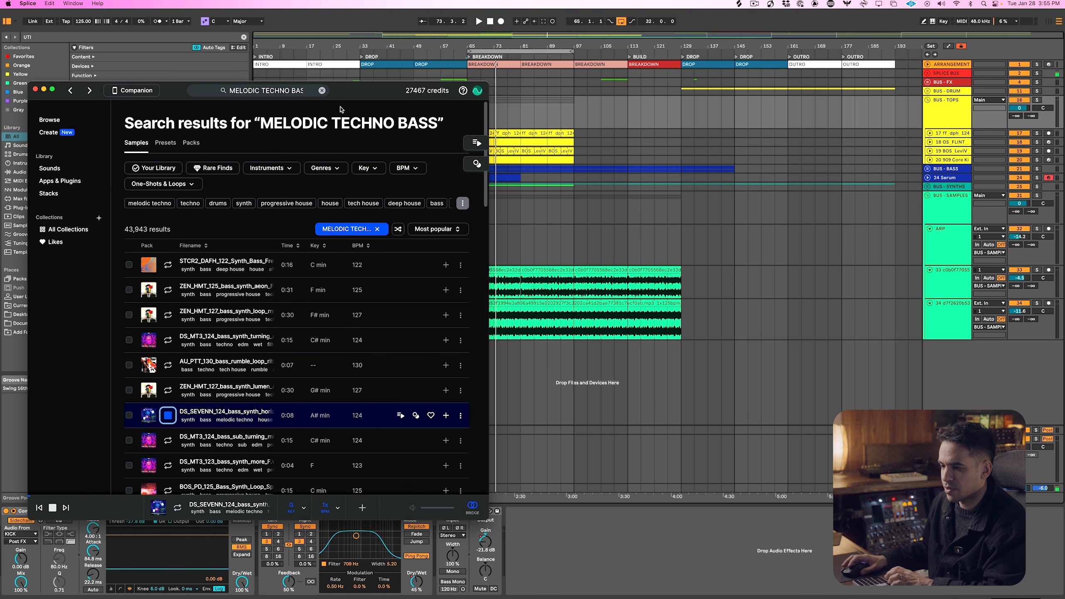
key("Down")
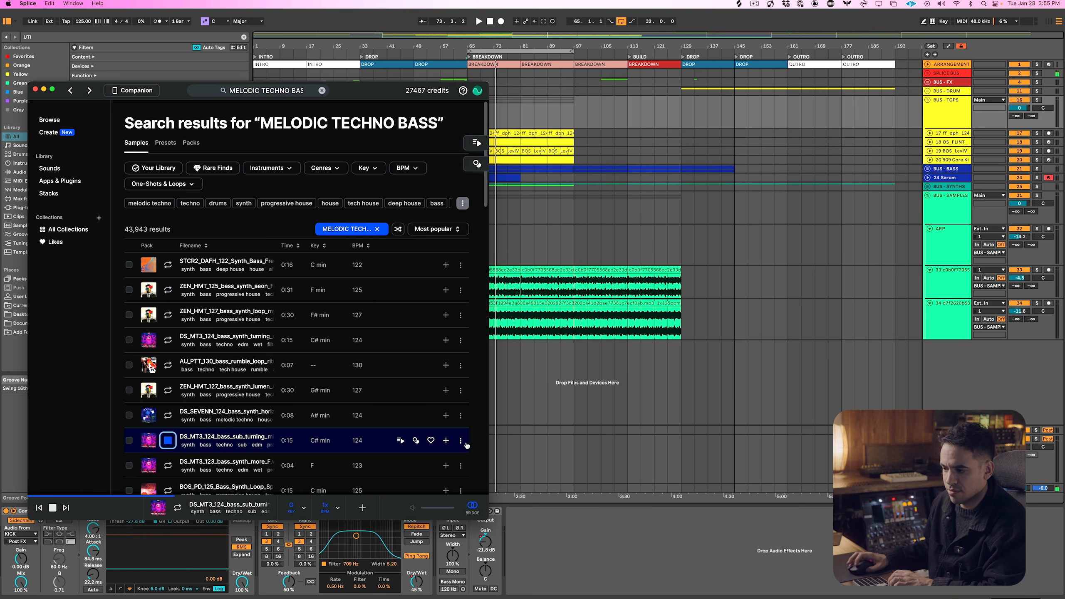
In Ableton Live, add an audio track below the Serum track and place the DS_MT3_124_bass_sub_turning sample from bar 65 to bar 113
left_click(943, 168)
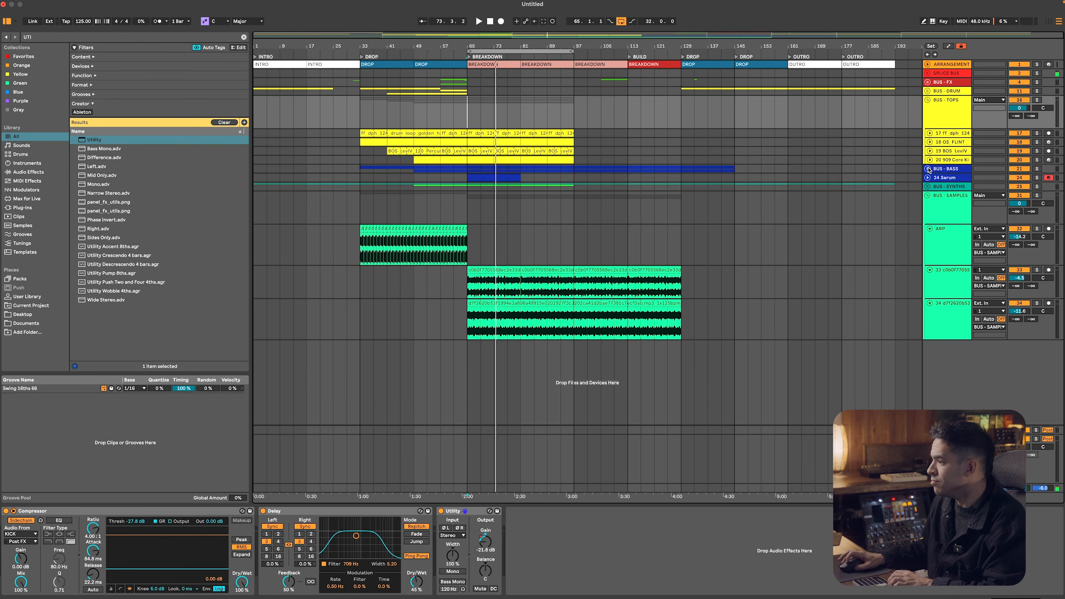
left_click(928, 168)
left_click(949, 220)
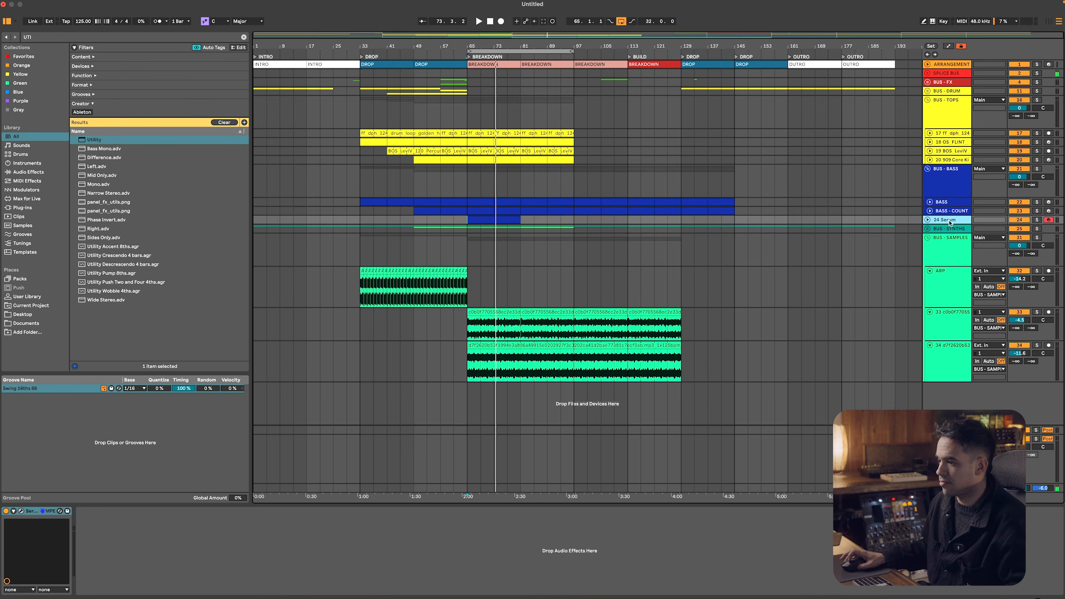
key("super+t")
key("super+Tab")
left_click_drag(260, 435, 632, 238)
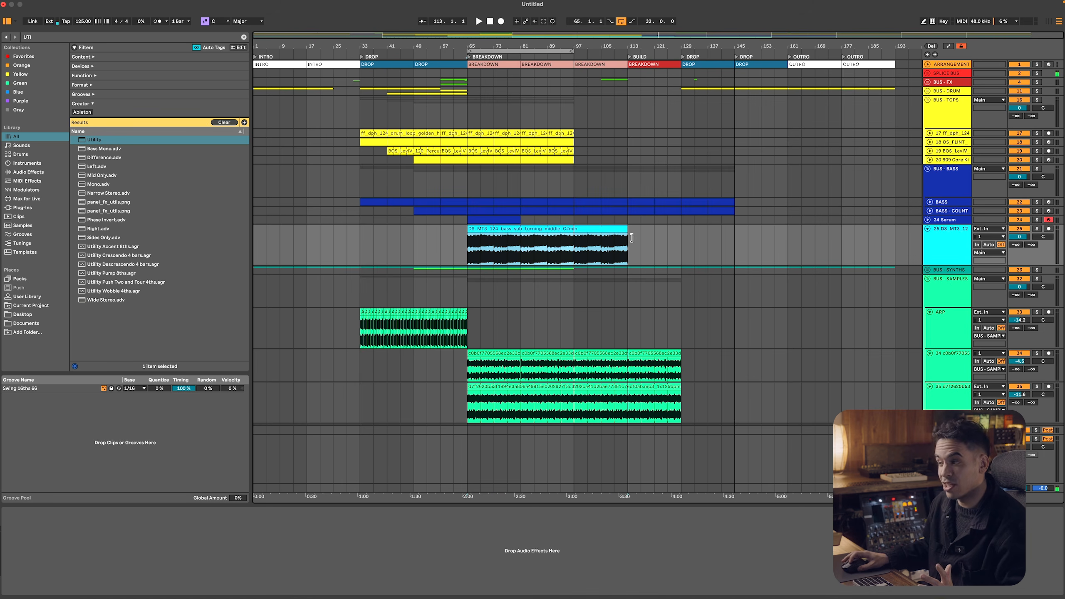
Add Utility to the new bass track and automate its gain to fade in from -54.3 dB at bar 65 to bar 81
double_click(935, 249)
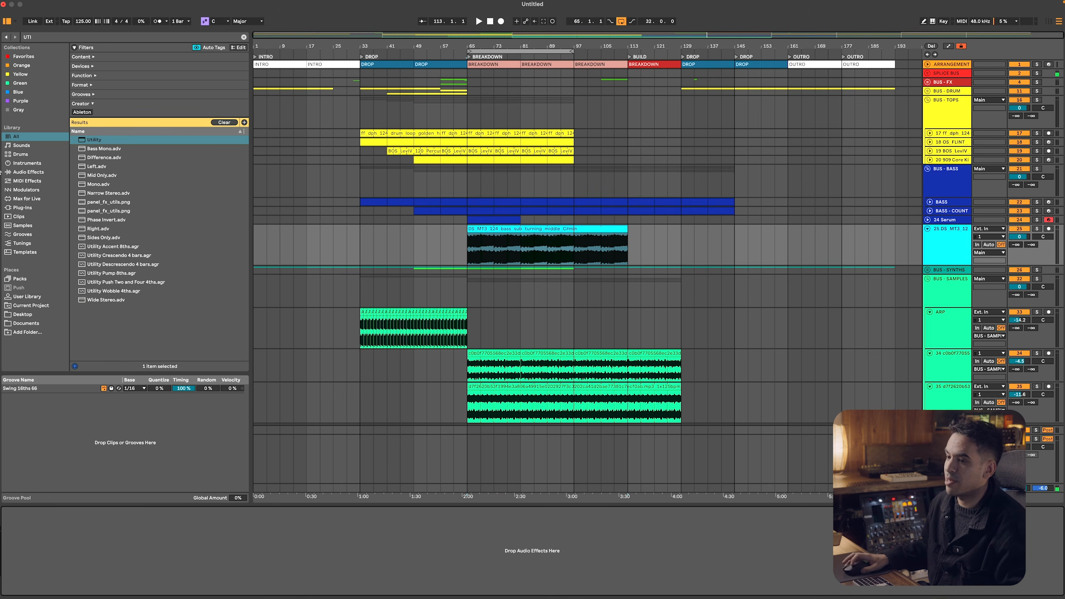
double_click(91, 139)
right_click(60, 553)
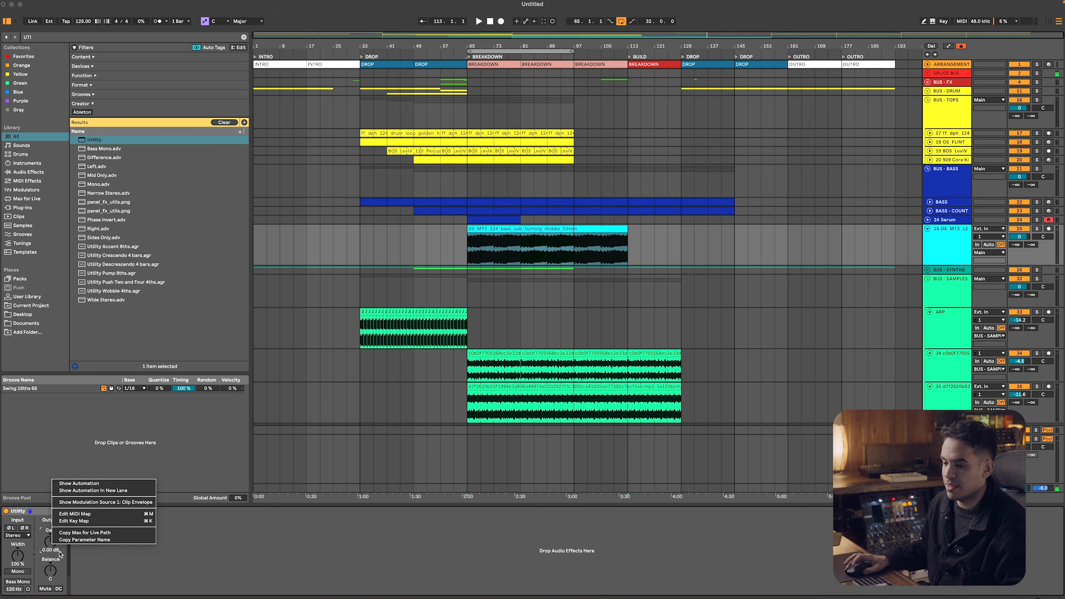
left_click(98, 497)
left_click(473, 280)
left_click_drag(468, 279, 467, 288)
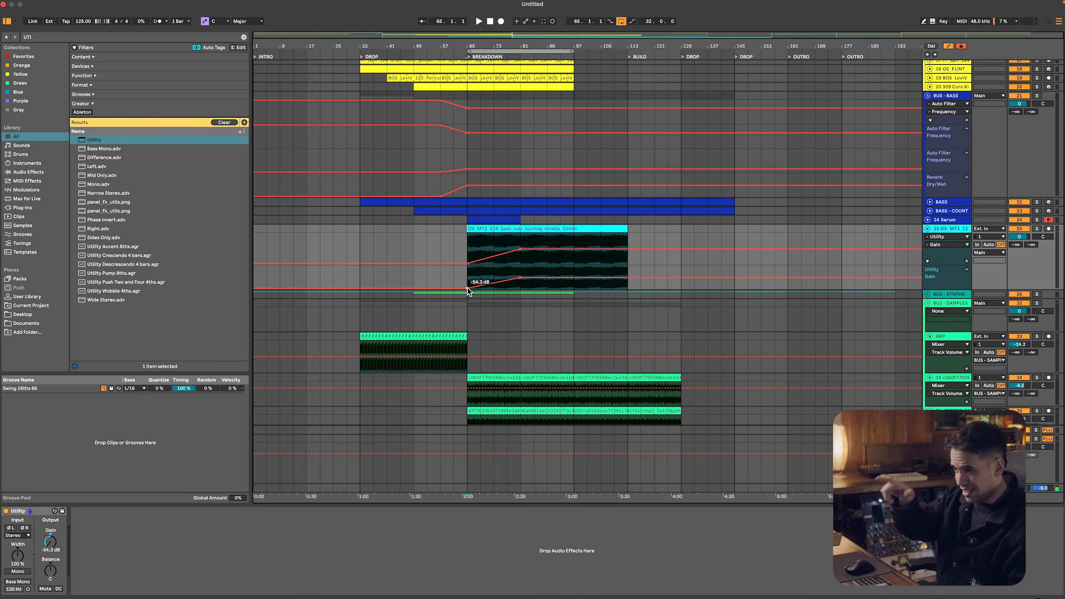
Return to Splice, audition the DS_MT3_123_bass_synth_more_F sample and get it
key("super+Tab")
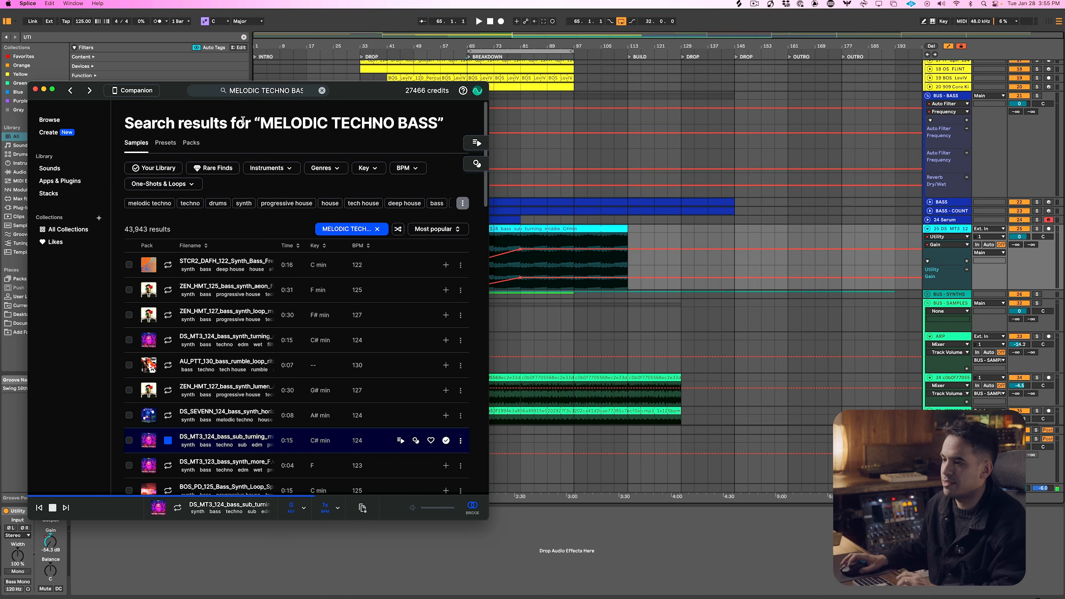
key("space")
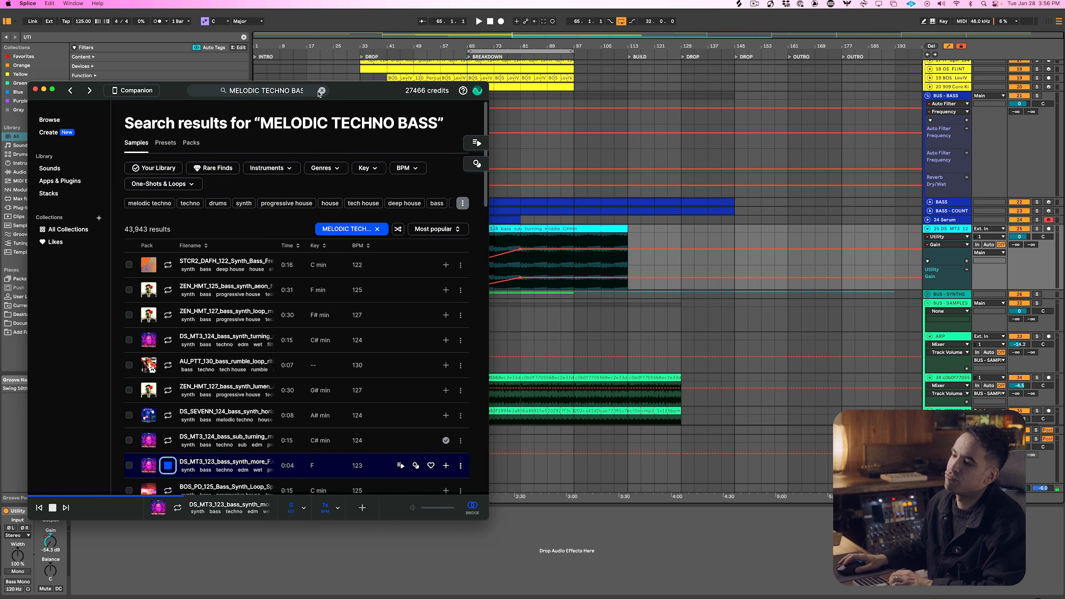
left_click(446, 465)
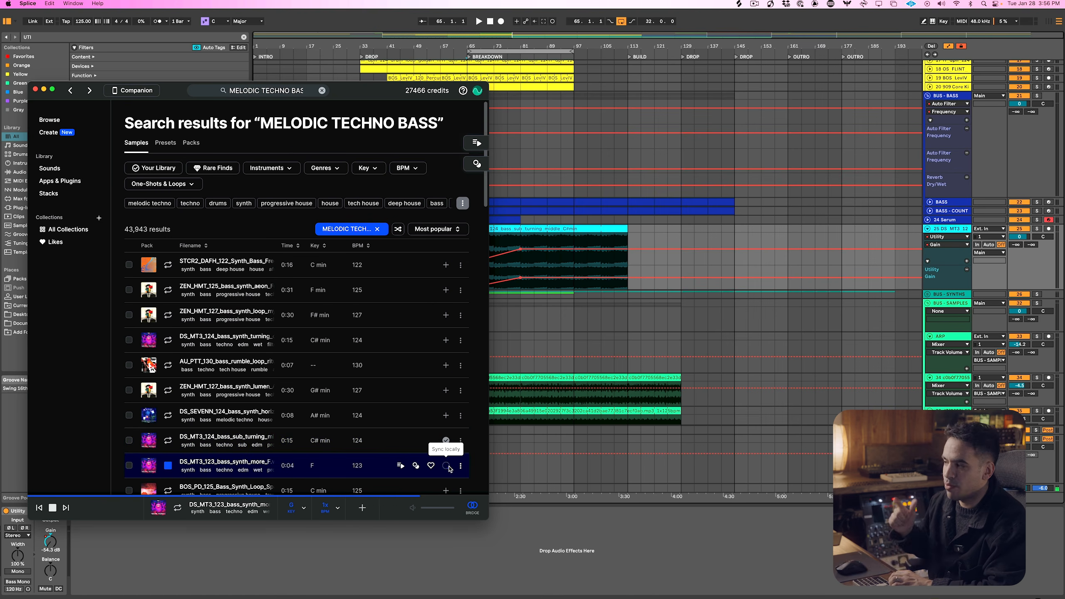
Add an audio track below BASS - COUNT, place the DS_MT3_123_bass_synth_more_F sample from bar 33 to 65 and copy it to bar 129
left_click(731, 166)
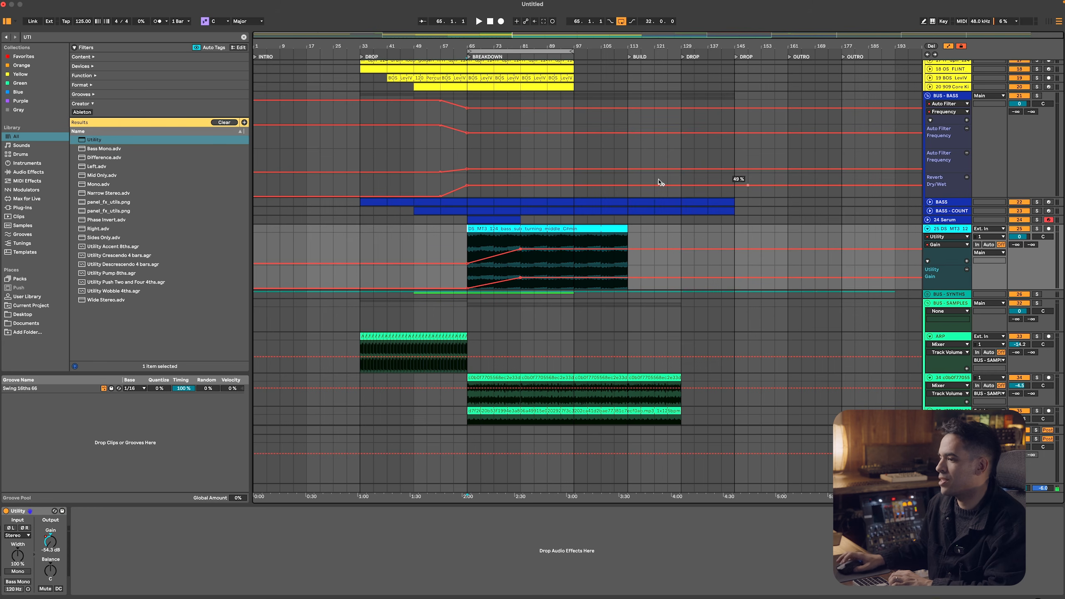
left_click(948, 211)
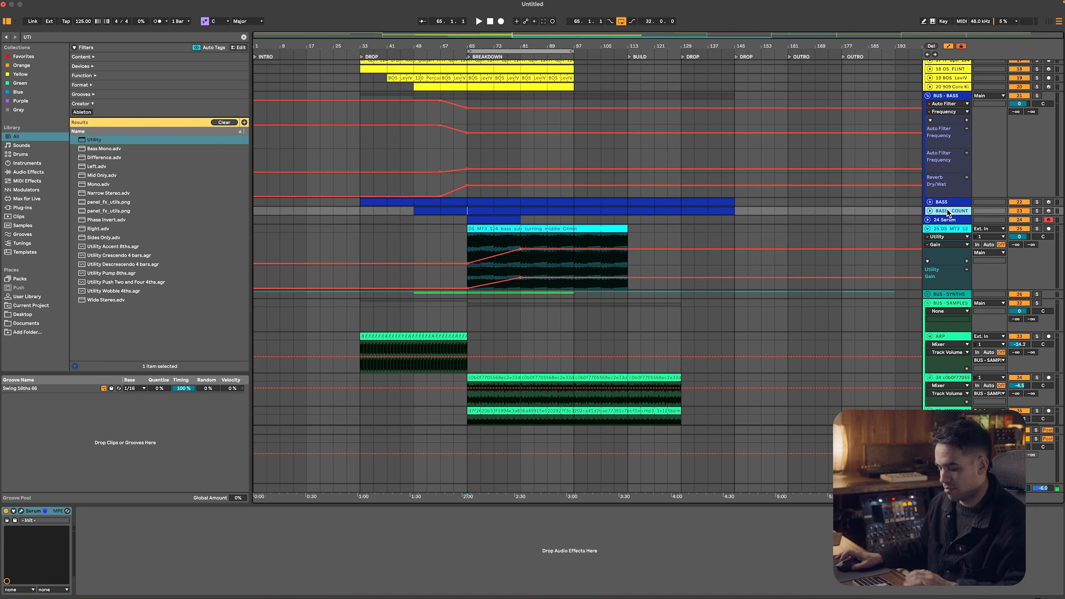
key("super+t")
key("super+Tab")
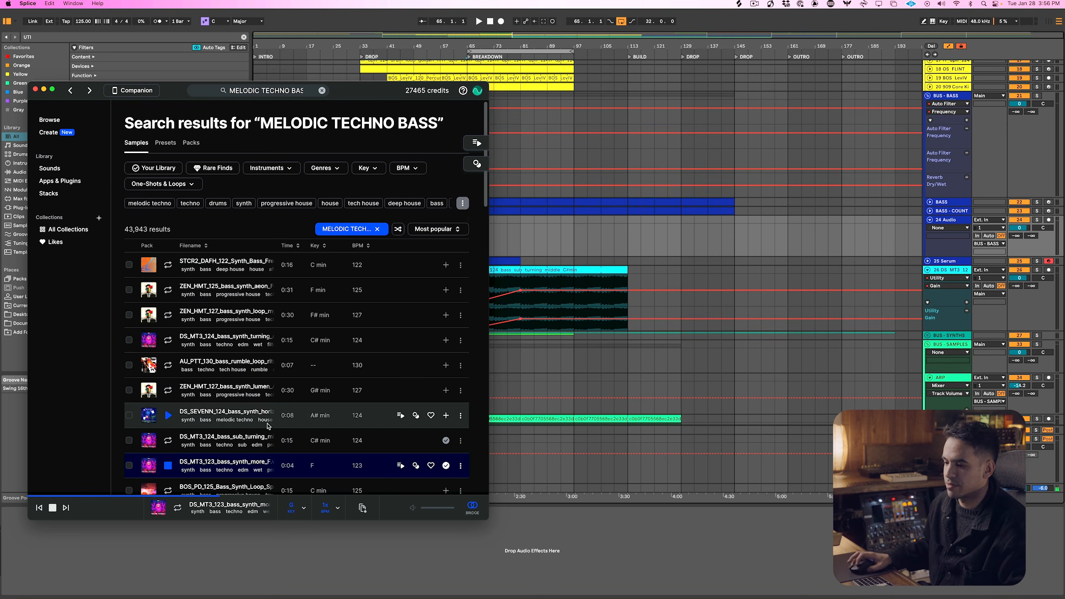
left_click_drag(259, 461, 464, 221)
left_click(697, 220)
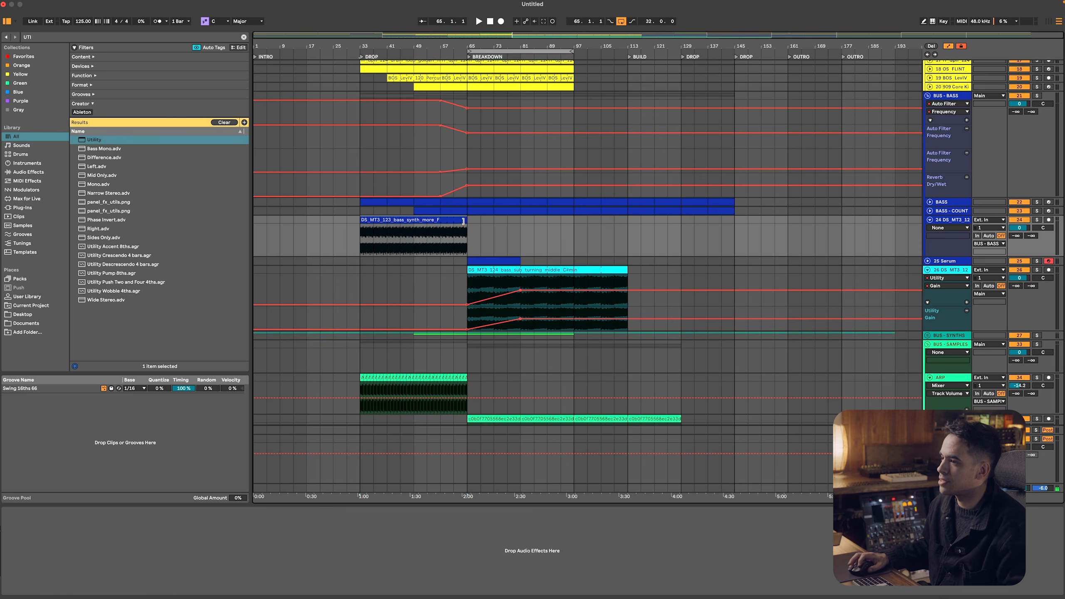
left_click_drag(444, 218, 766, 232)
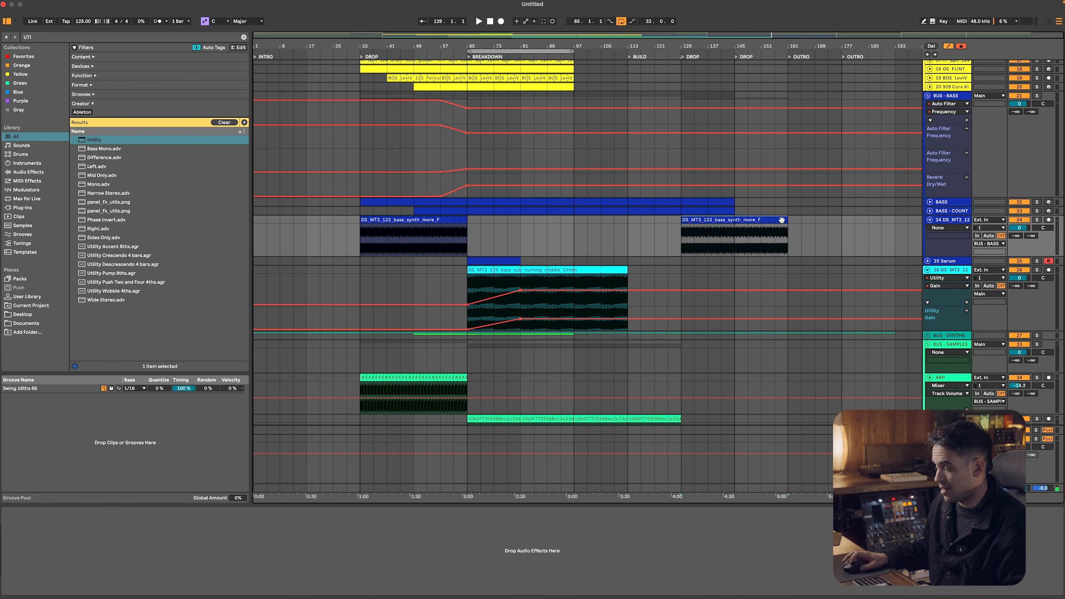
Hide the automation lanes and fold all tracks and bus groups in the arrangement
key("m")
key("a")
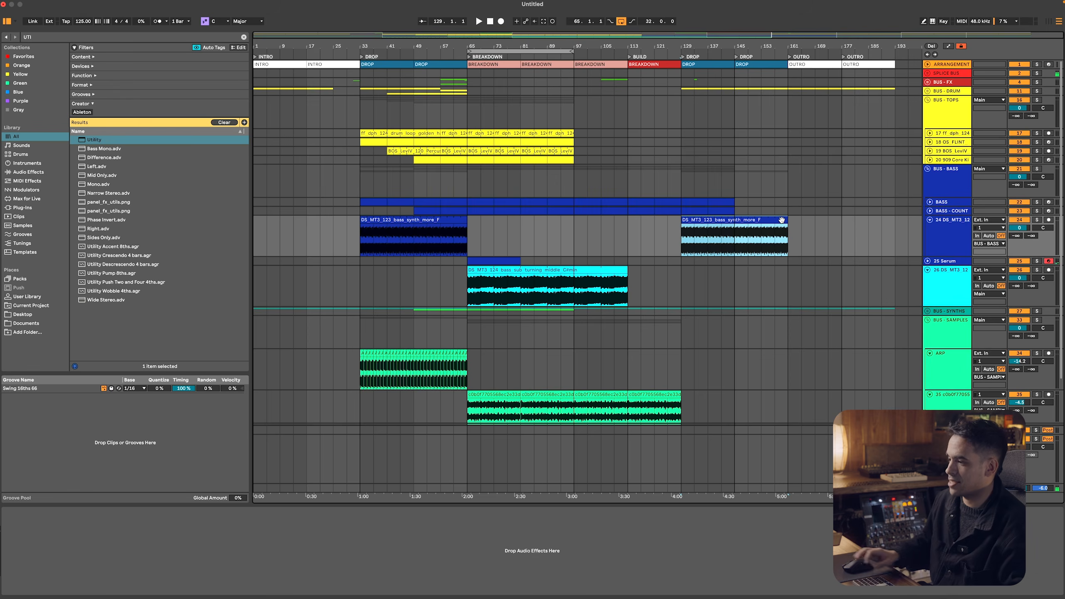
left_click(933, 184)
key("super+a")
key("u")
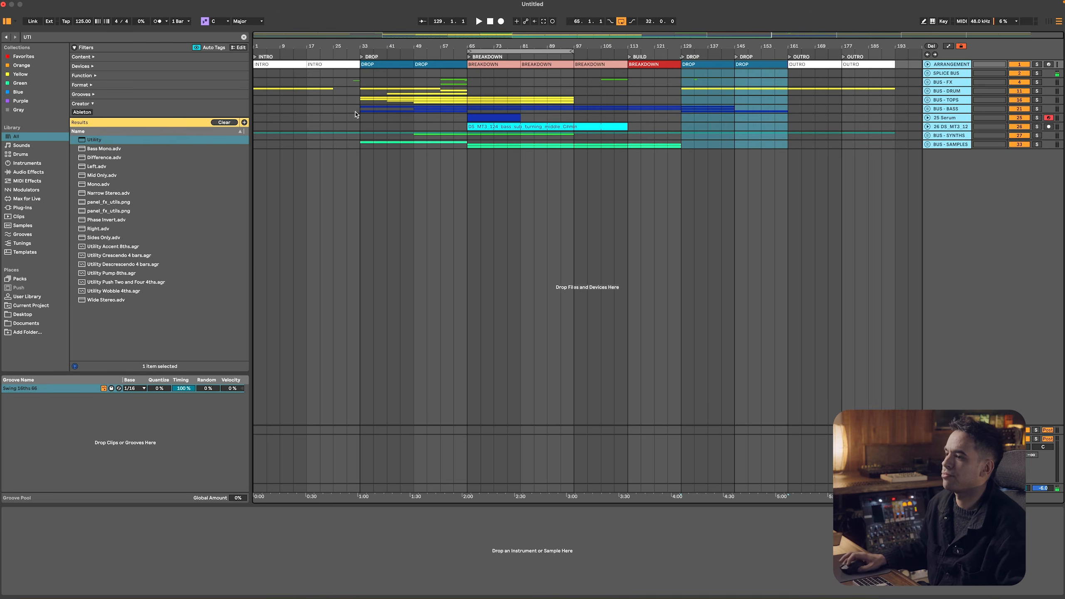
Play the second drop section from bar 49, check the sample's key setting in Splice and return to Ableton Live
left_click(413, 108)
key("space")
key("space")
key("super+Tab")
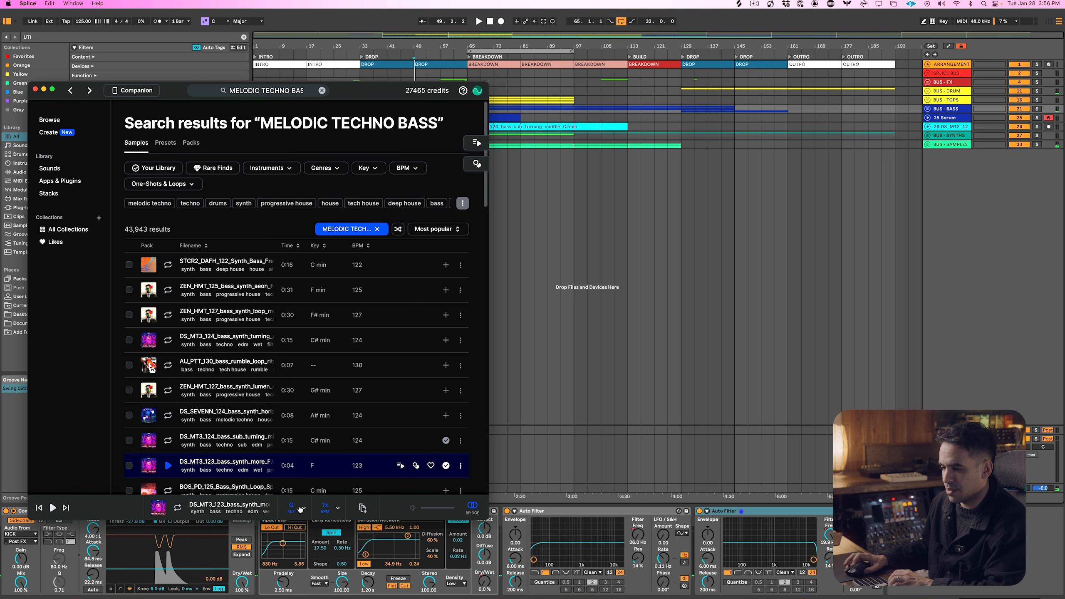
left_click(300, 508)
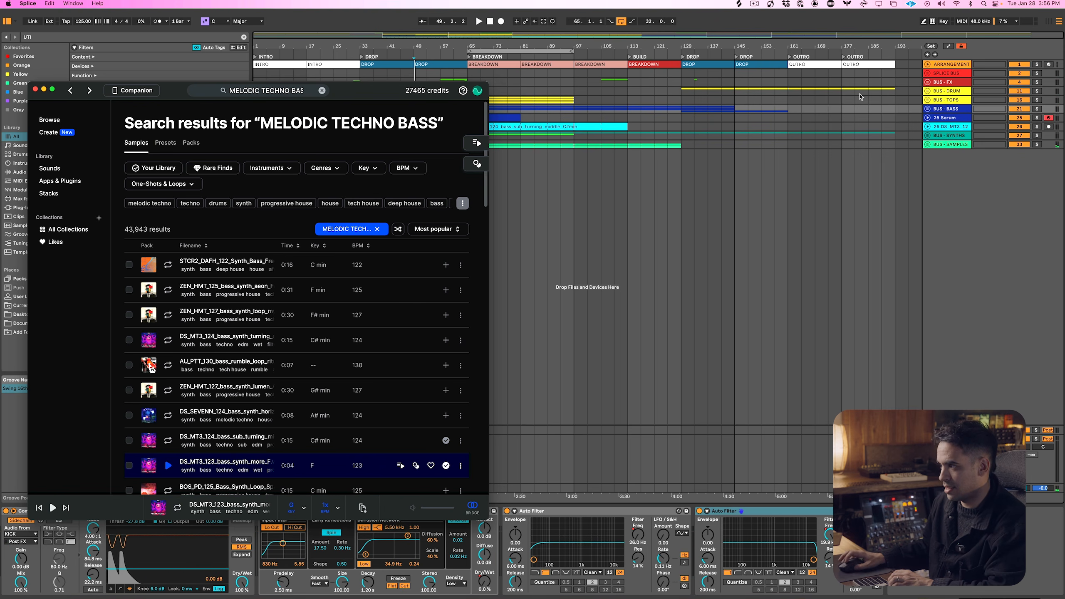
key("super+Tab")
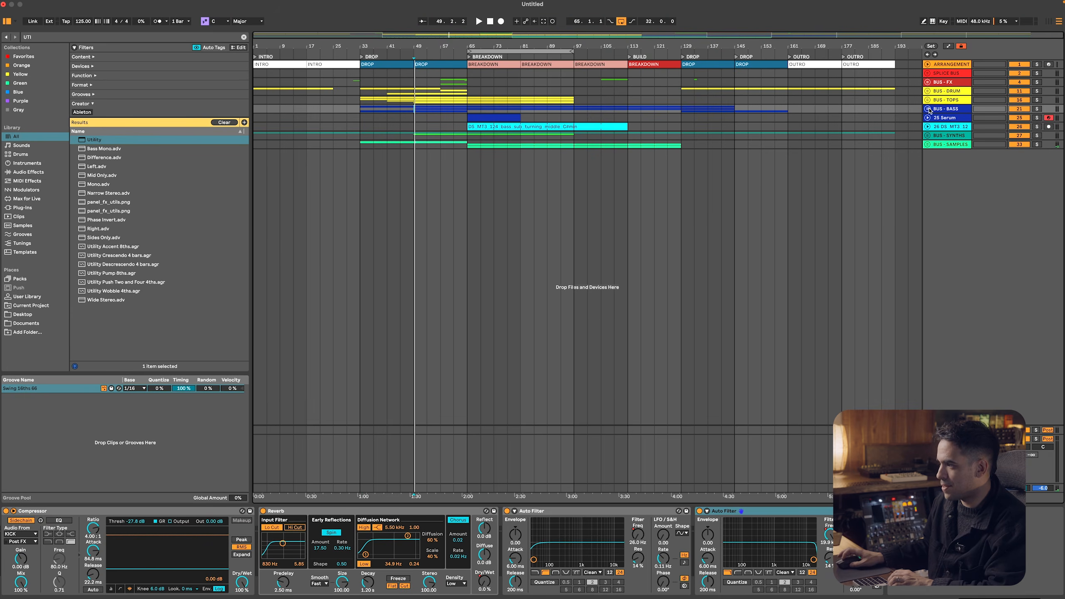
Expand BUS - BASS, set the pitch of both DS_MT3_123 bass clips to -2 semitones in Complex warp mode and play from bar 33
left_click(927, 109)
double_click(377, 160)
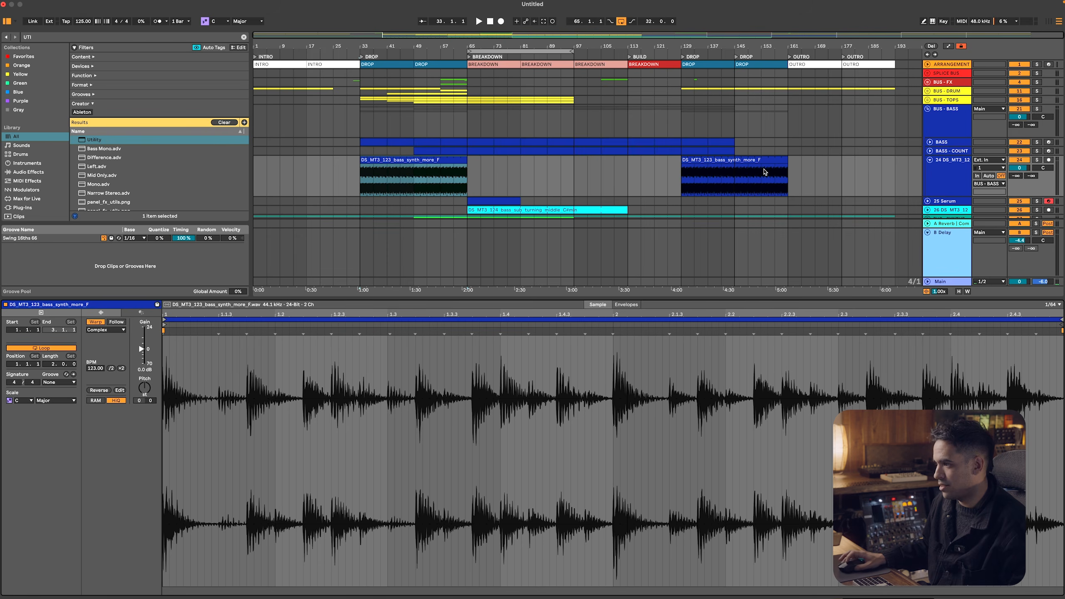
left_click(761, 166, "shift")
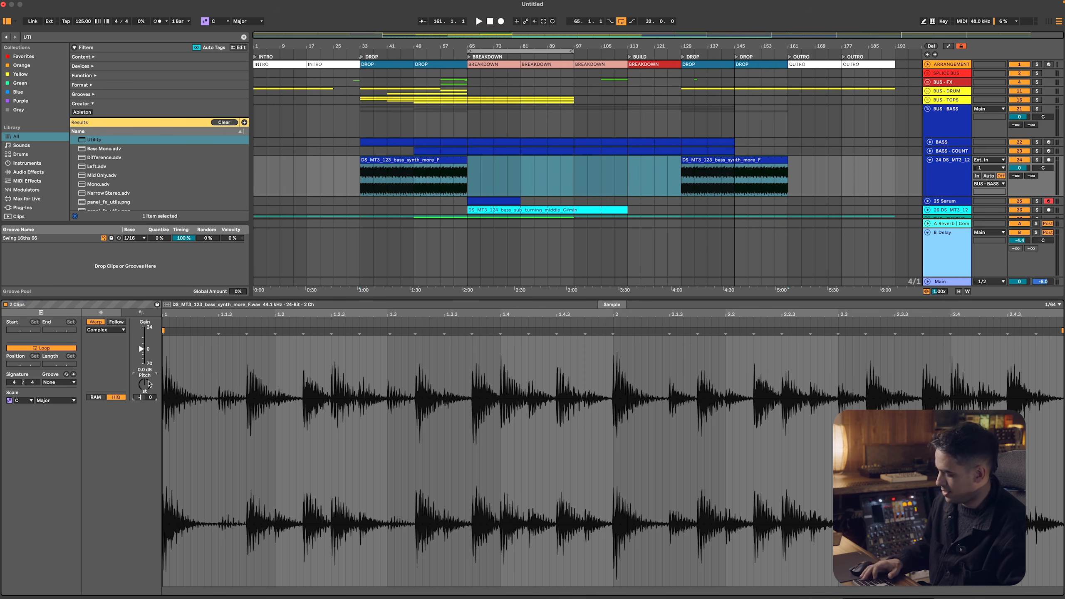
left_click(113, 330)
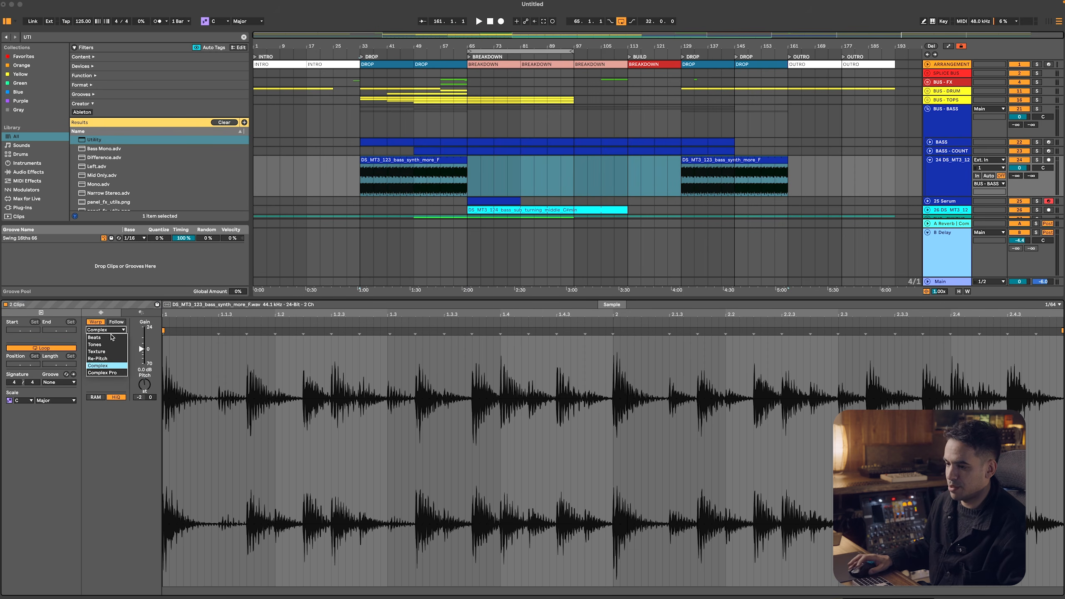
left_click(115, 365)
key("space")
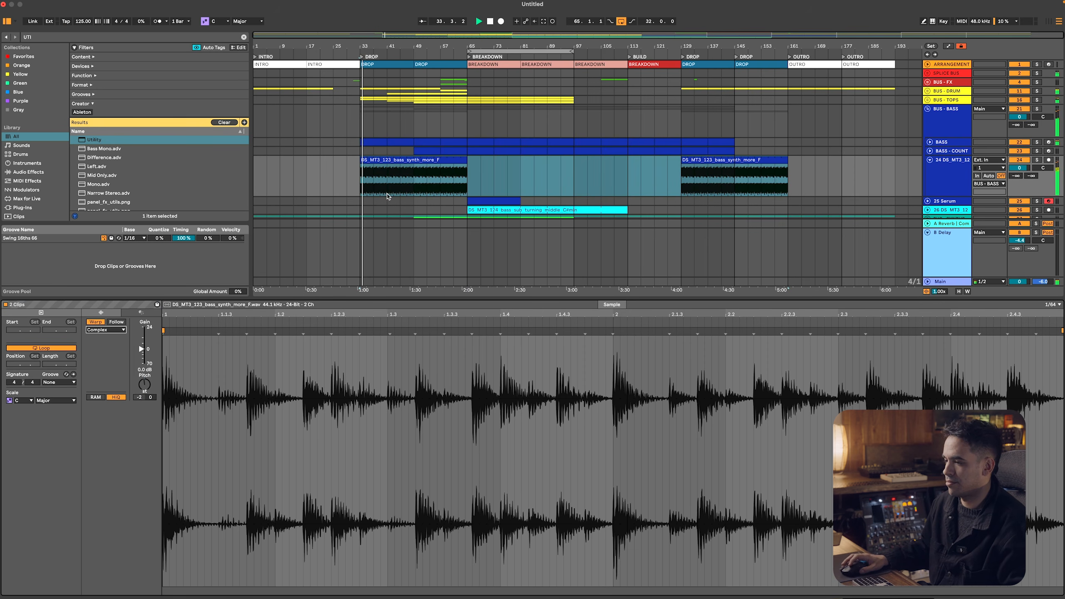
left_click(415, 160)
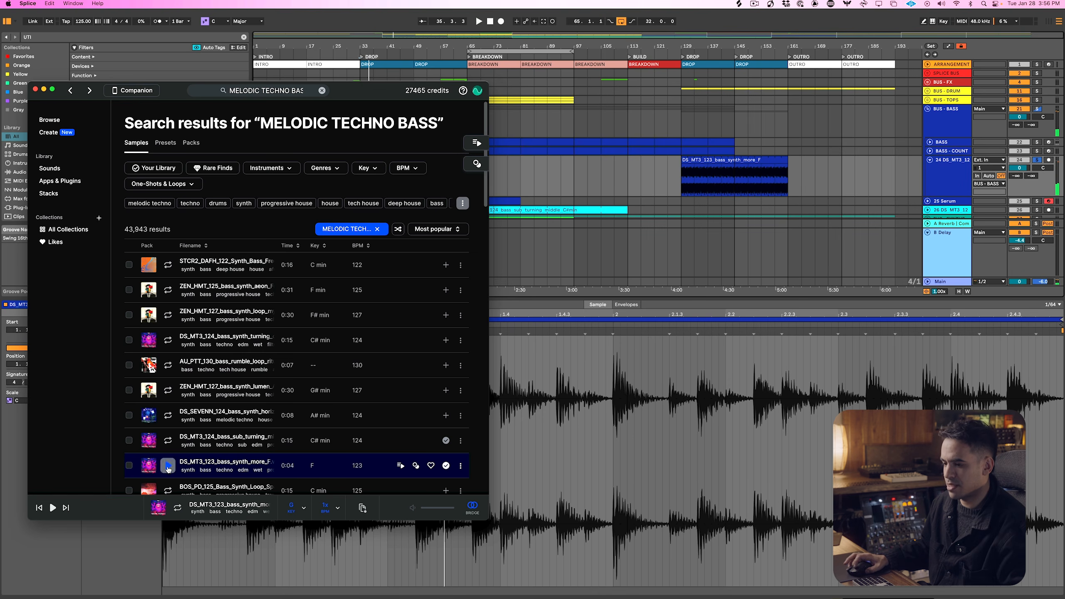
Preview the DS_MT3_123_bass_synth_more_F sample in Splice and check its transpose setting
left_click(167, 465)
left_click(168, 468)
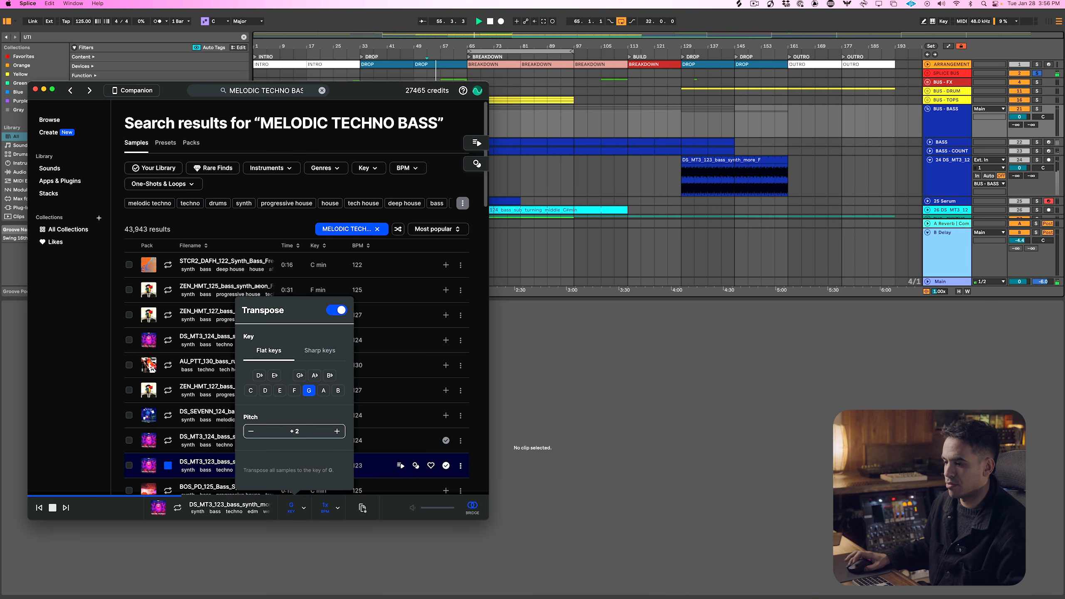
key("super+Tab")
In Ableton Live, set the pitch of both DS_MT3_123 bass clips to +2 semitones during playback
left_click(405, 161)
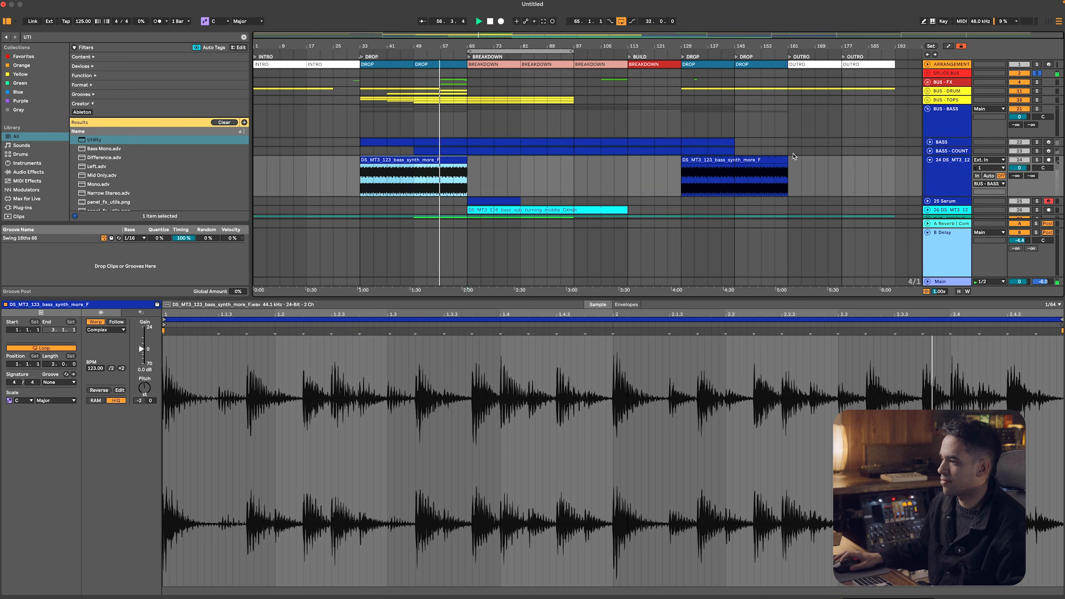
left_click(696, 161, "shift")
left_click_drag(145, 384, 145, 375)
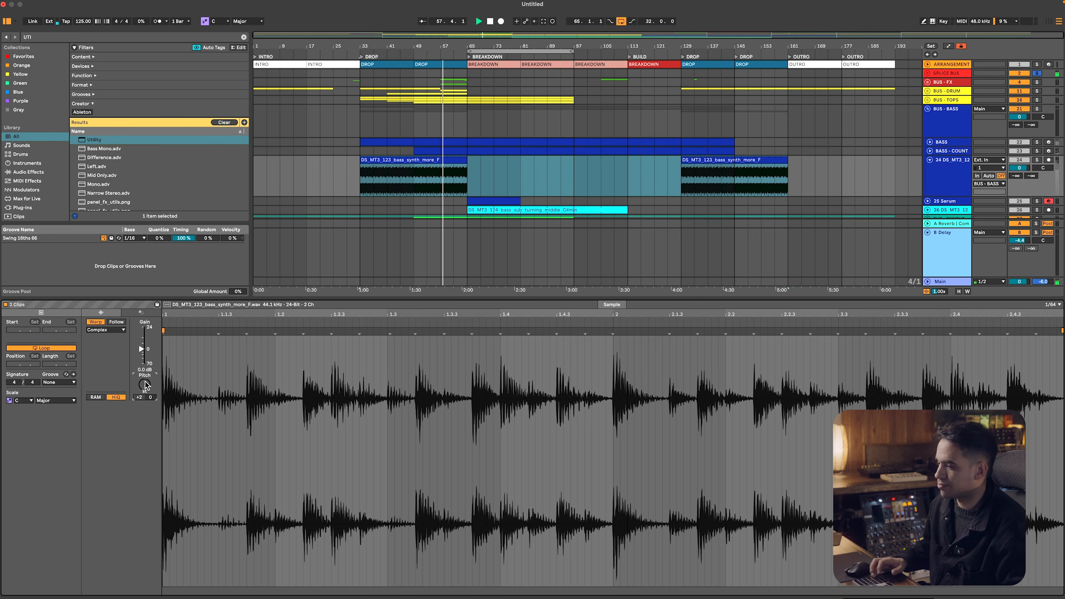
key("super+Tab")
left_click(496, 241)
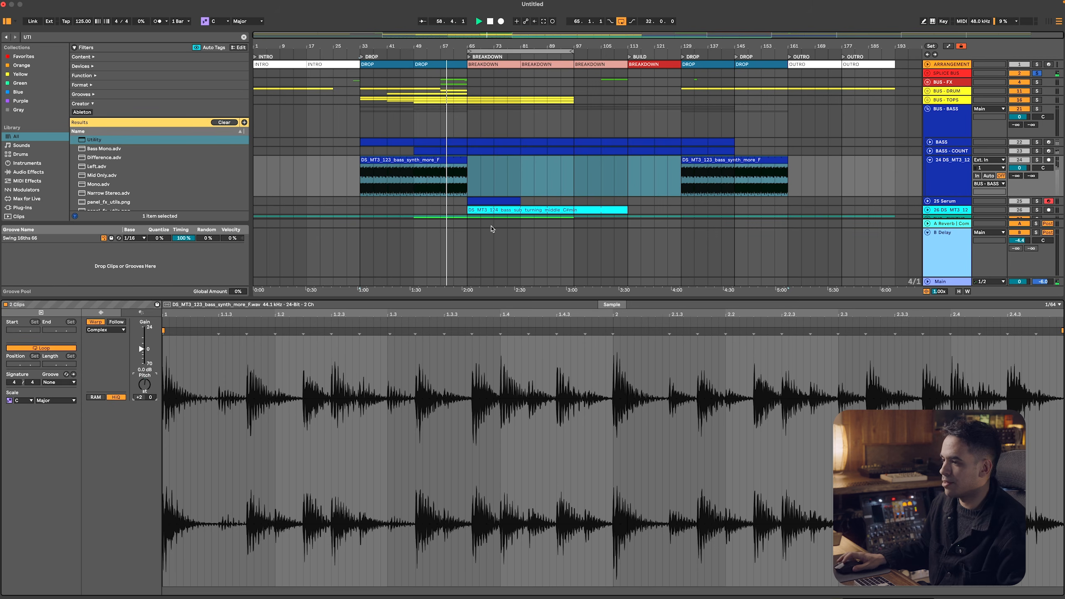
Play the first drop from bar 49 and lower the DS_MT3_123 bass track's volume to about -4.8 dB
left_click(421, 177)
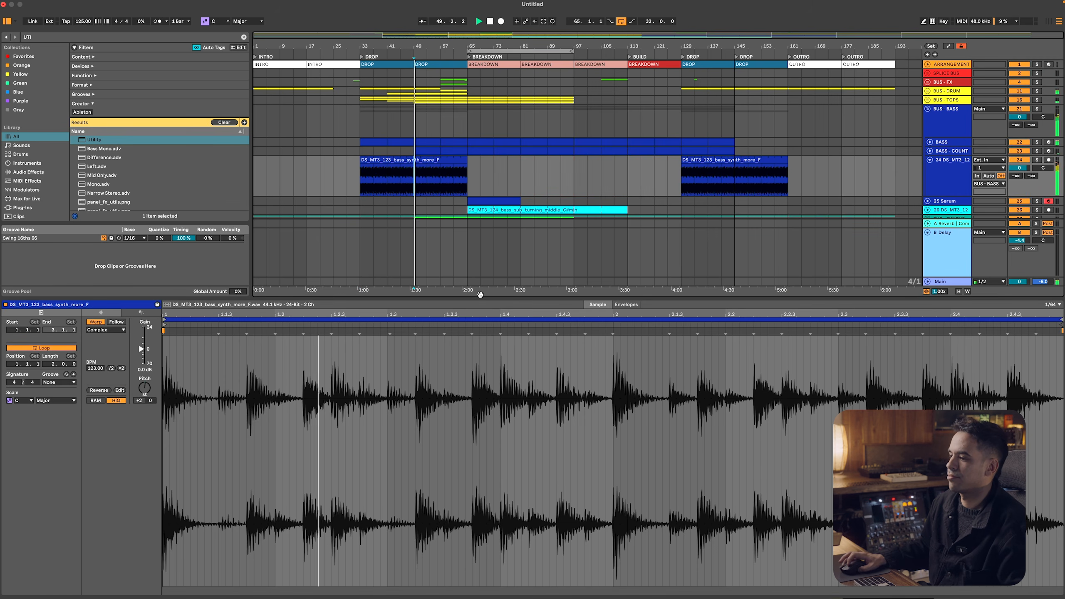
double_click(479, 296)
left_click_drag(1019, 168, 1019, 178)
Expand BUS - DRUM and collapse the KICK tracks inside it
left_click(934, 92)
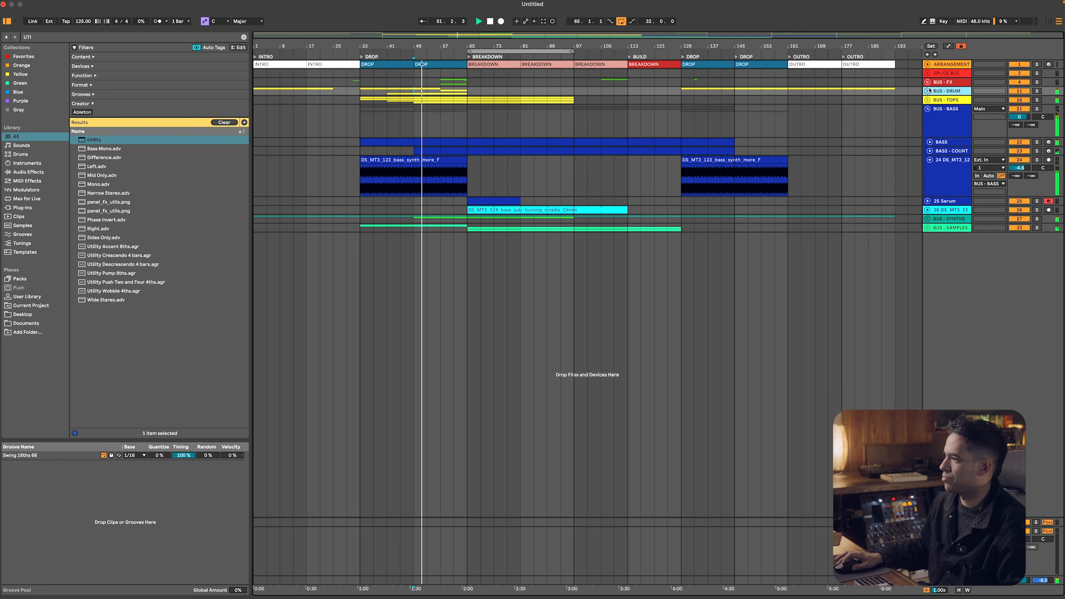
left_click(927, 91)
left_click(941, 124)
left_click(929, 124)
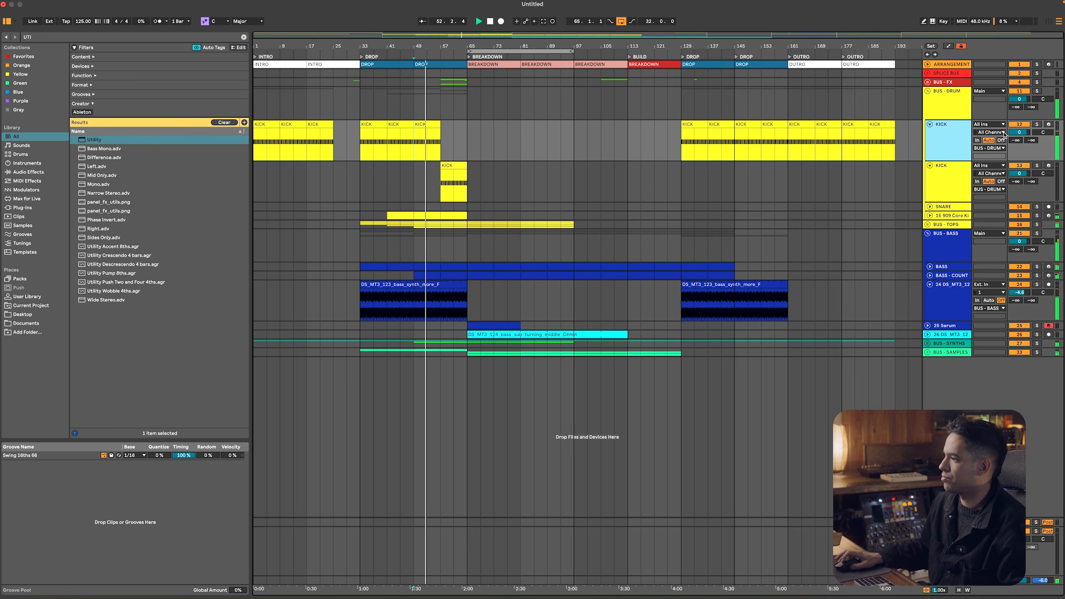
left_click(948, 166)
key("super+a")
key("Left")
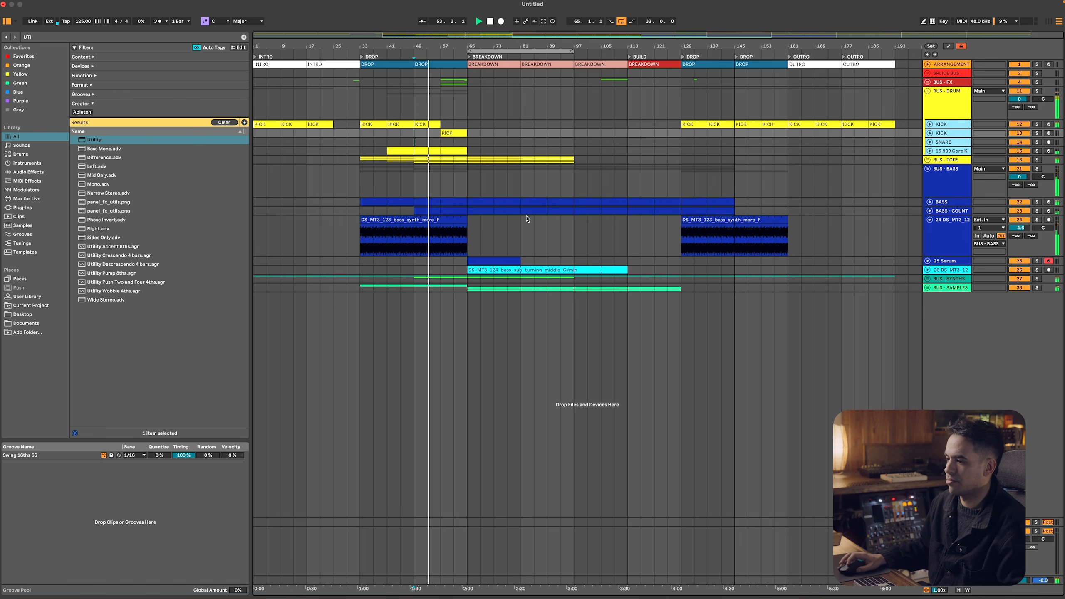
Play short passages of the breakdown from around bar 65
left_click(474, 230)
left_click(571, 232)
left_click(479, 229)
key("space")
key("space")
left_click(508, 229)
key("space")
key("space")
left_click(517, 228)
key("space")
key("space")
Play the DS_MT3_124_bass_sub_turning_middle clip in the breakdown, open its clip view and toggle the track's solo
left_click(504, 269)
key("space")
key("space")
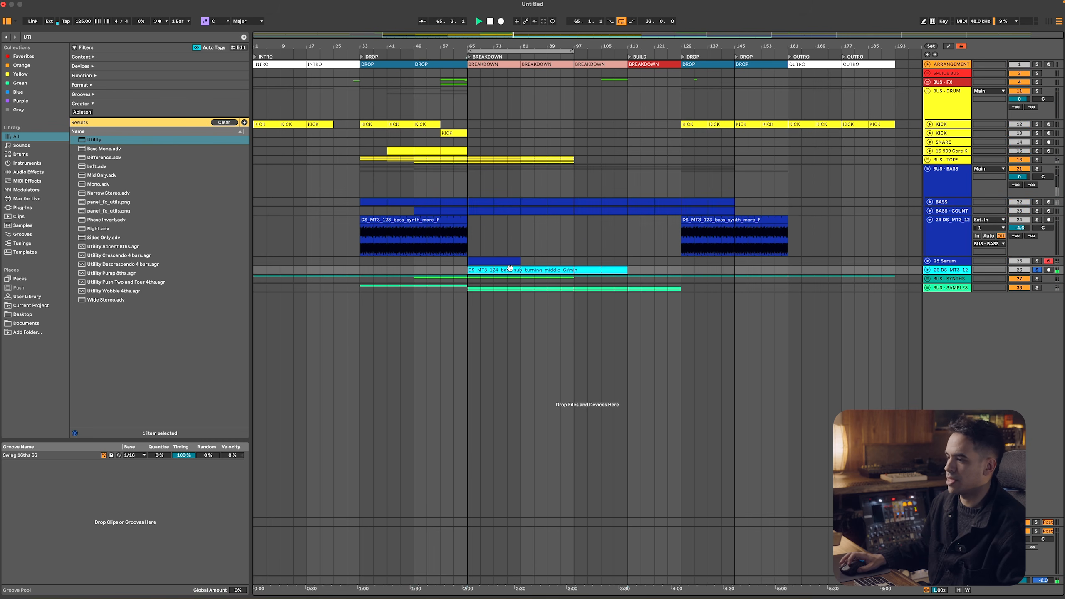
double_click(510, 269)
key("s")
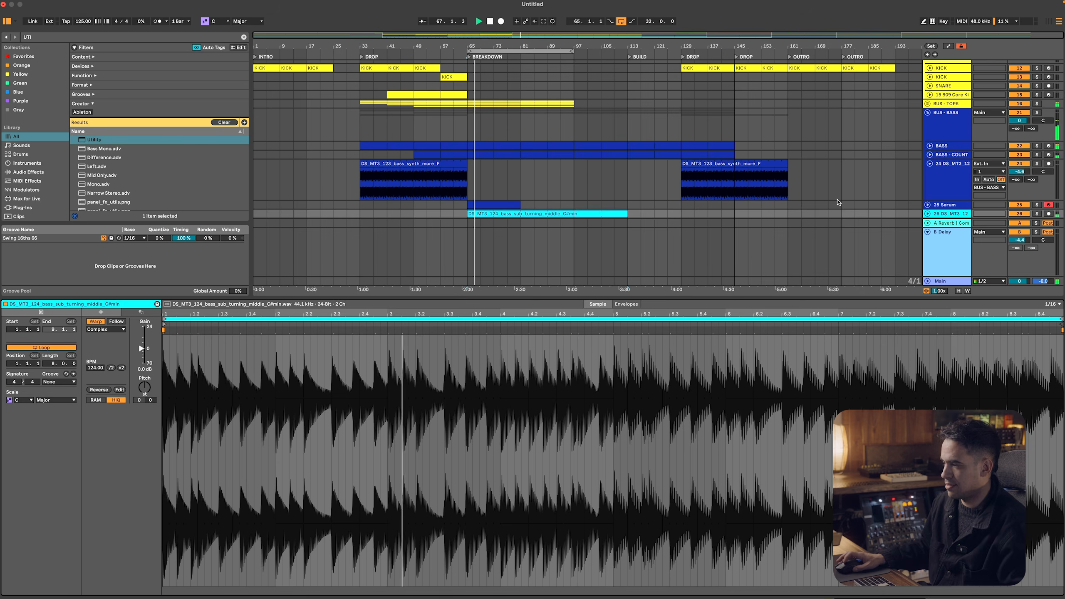
Map keyboard key 1 to the solo switch of SPLICE BUS
scroll(913, 168, "up", 3)
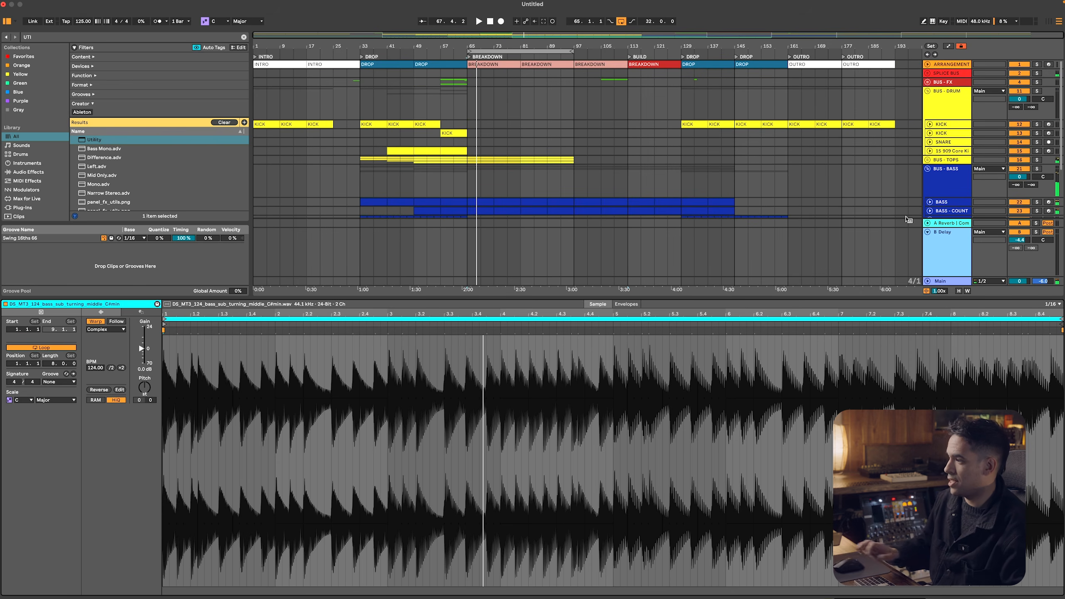
key("super+k")
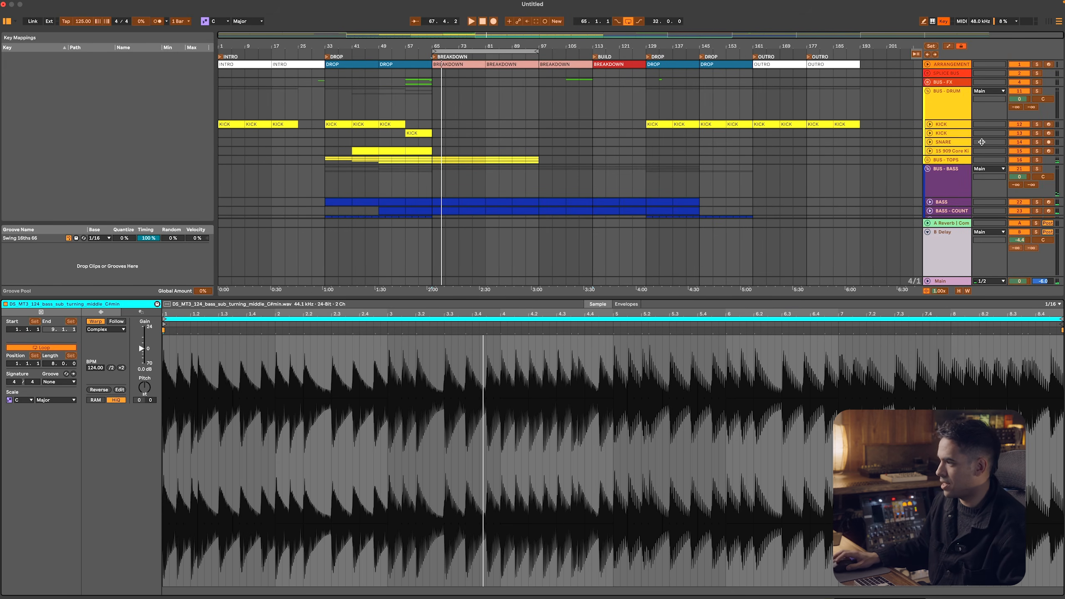
left_click(1037, 74)
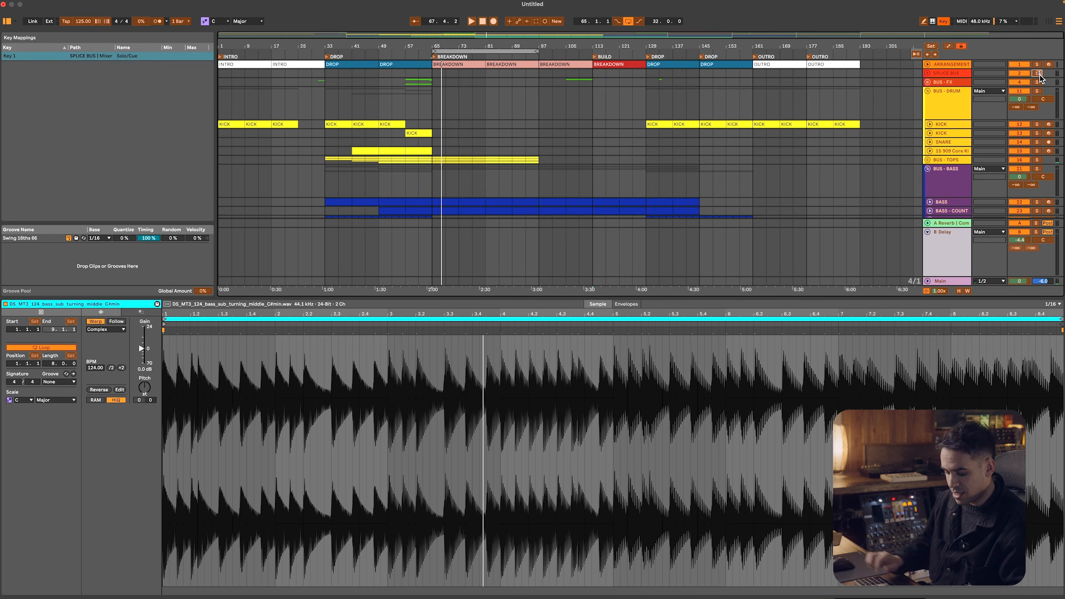
key("super+k")
Switch to Splice, preview the DS_MT3_124 bass_synth_turning and bass_sub_turning samples and check the transpose setting
key("super+Tab")
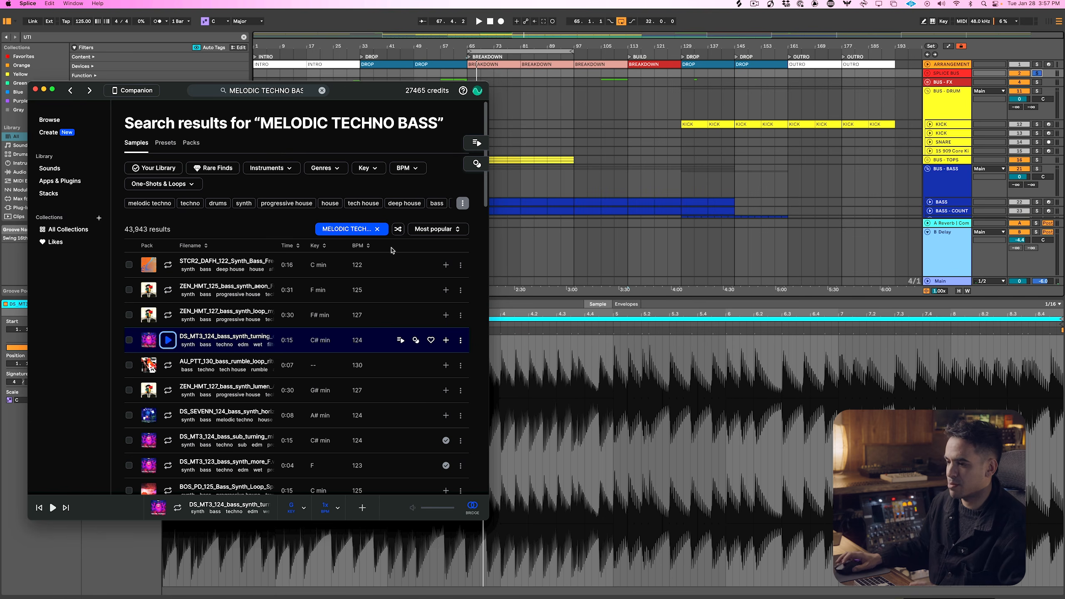
left_click(169, 316)
left_click(168, 340)
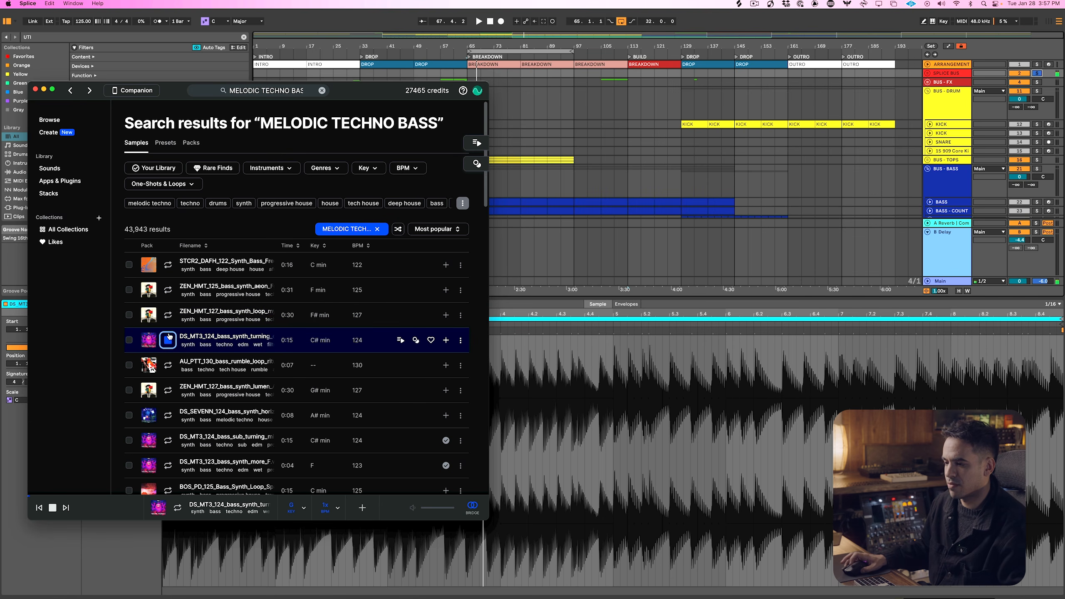
left_click(166, 315)
left_click(165, 340)
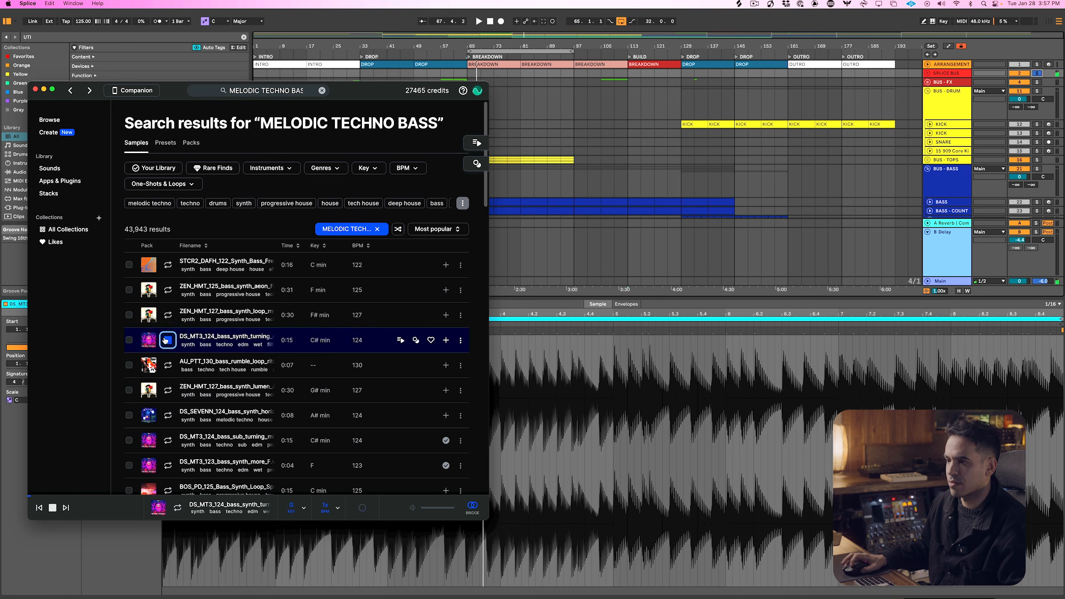
left_click(167, 413)
left_click(167, 439)
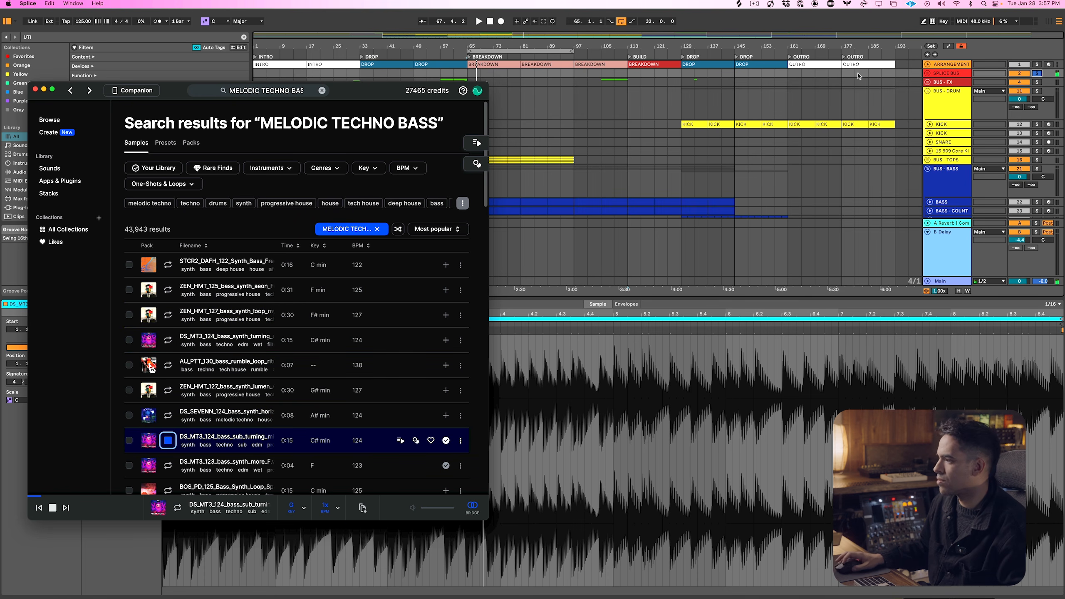
left_click(294, 510)
left_click(296, 510)
In Ableton Live, expand SPLICE BUS and select the DS_MT3_123 bass clip in the first drop to view its settings
left_click(932, 76)
scroll(932, 77, "down", 2)
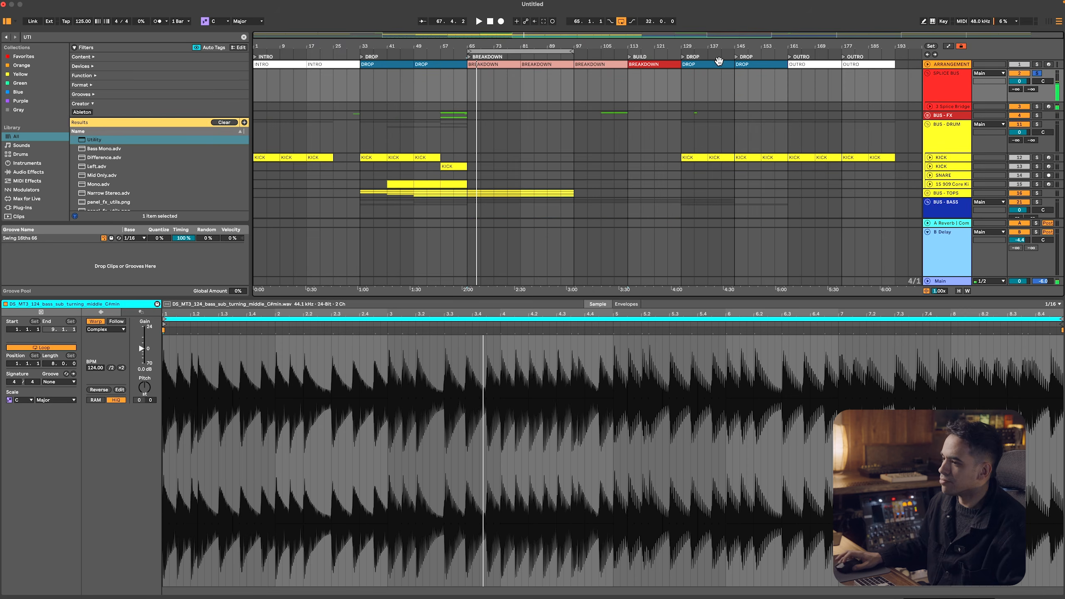
scroll(523, 147, "down", 2)
left_click(440, 159)
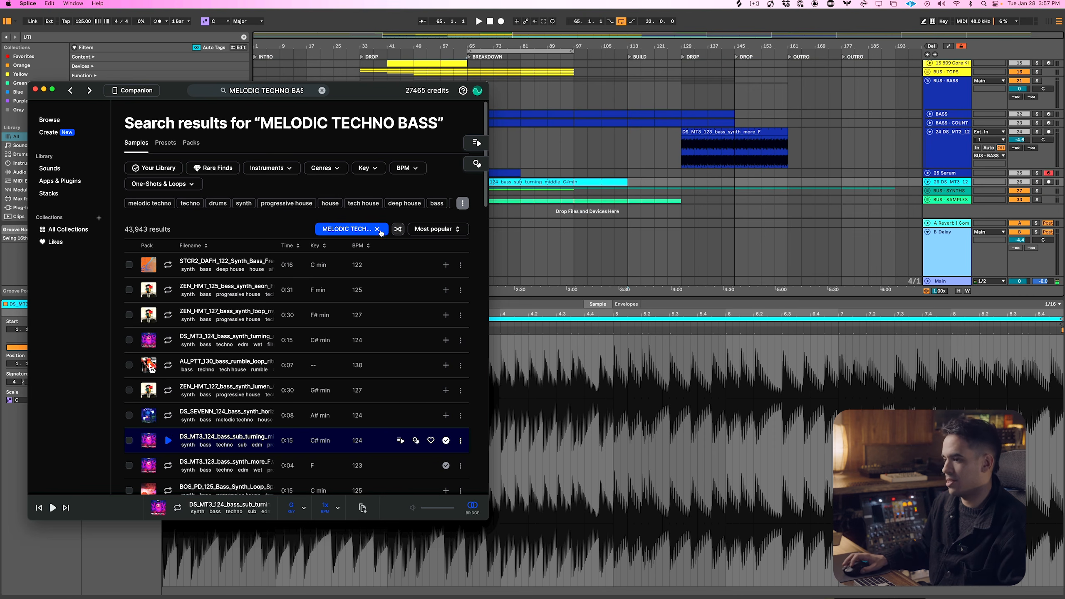
In Splice, search for MELODIC TECHNO VOCALS and download the first result, a DS_MT3_124_vocal_hook_female sample
left_click(377, 229)
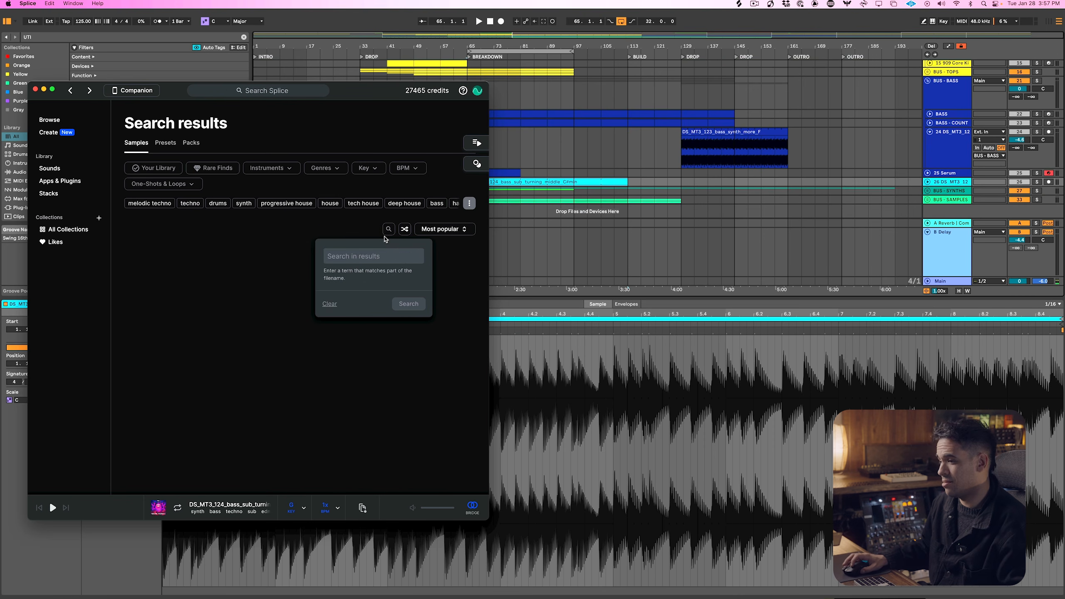
left_click(381, 230)
left_click(381, 230)
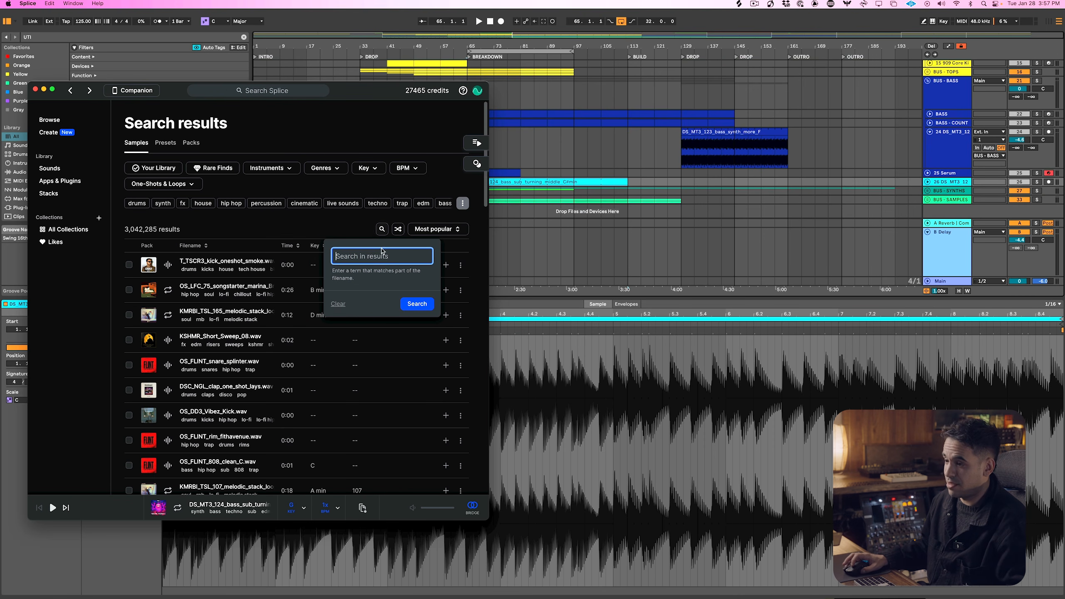
type("MELODIC TECHNO")
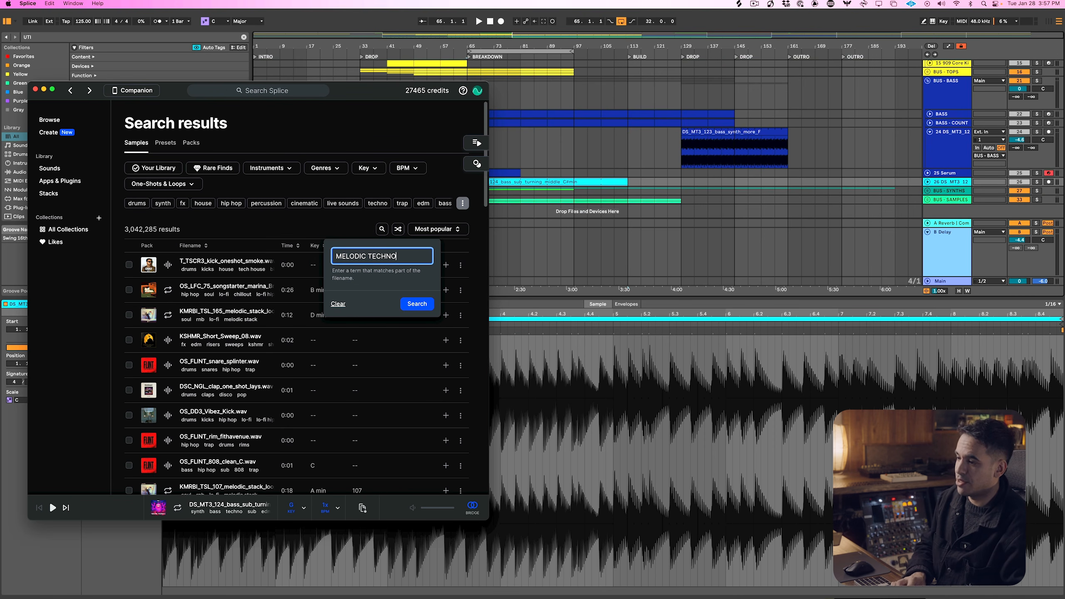
type("S")
key("Return")
key("Down")
left_click(446, 268)
In Ableton Live, expand BUS - SAMPLES, shrink the clip view and insert an audio track below track 36
left_click(935, 194)
left_click(935, 199)
left_click(927, 199)
scroll(927, 201, "down", 3)
left_click_drag(914, 298, 914, 486)
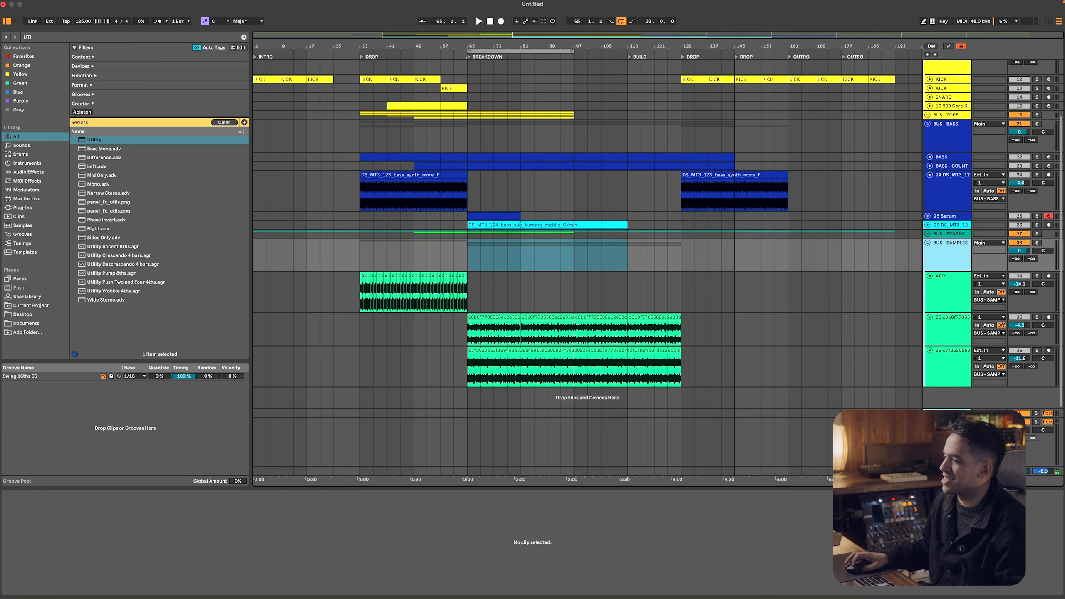
left_click(936, 366)
key("super+t")
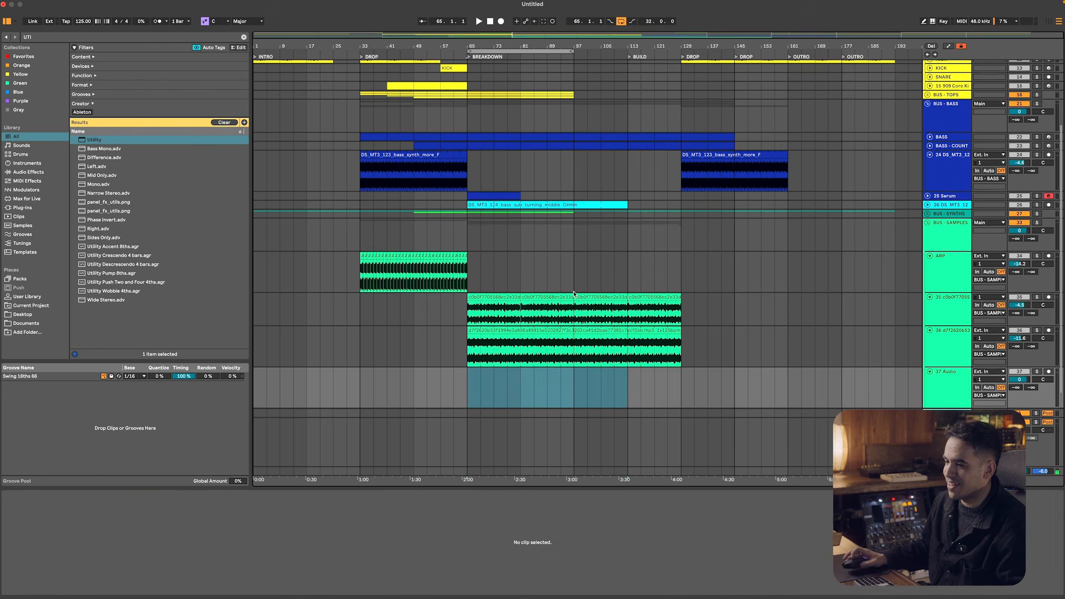
Bring the DS_MT3_124_vocal_hook_female sample from Splice onto the new track and place its clip at bar 81 in the breakdown
key("super+Tab")
left_click_drag(260, 268, 557, 371)
key("super+Tab")
key("super+Tab")
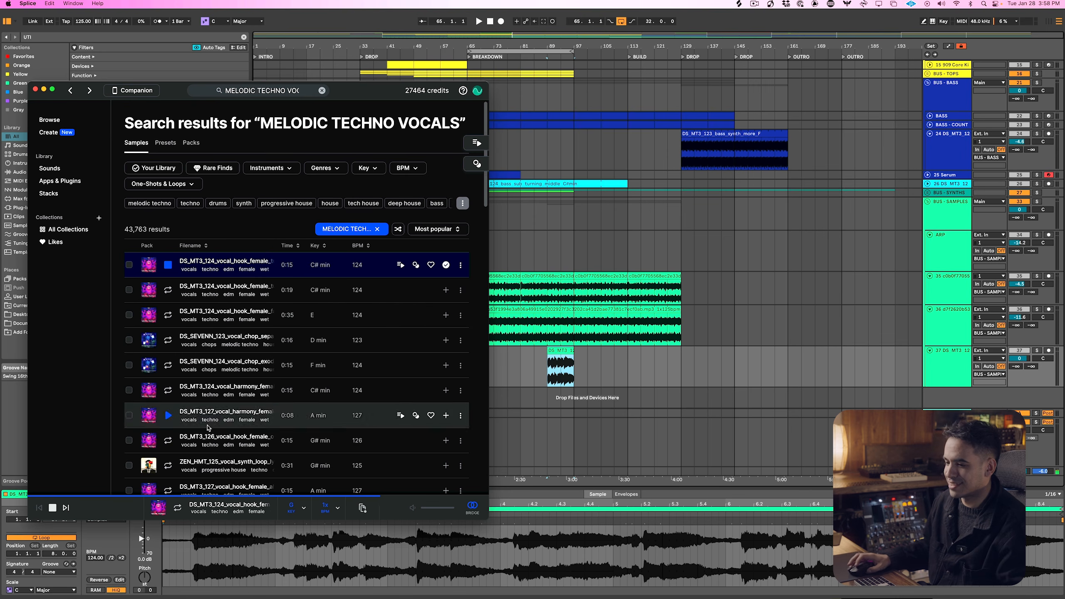
left_click(51, 508)
left_click(562, 354)
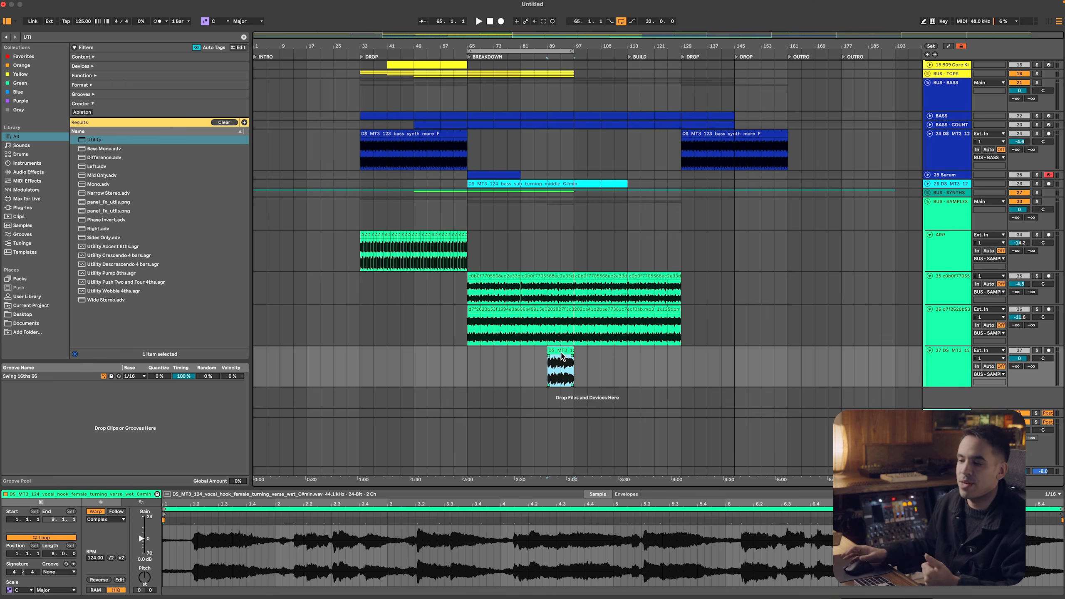
left_click_drag(559, 347, 532, 348)
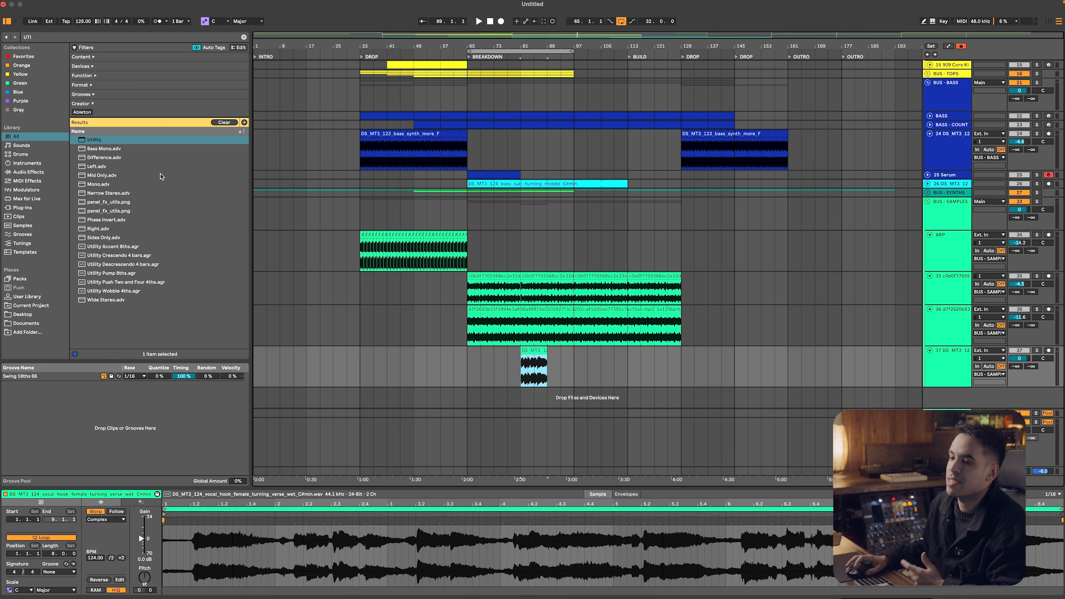
Browse the plug-in vendors and search the plug-ins for LFO
left_click(31, 208)
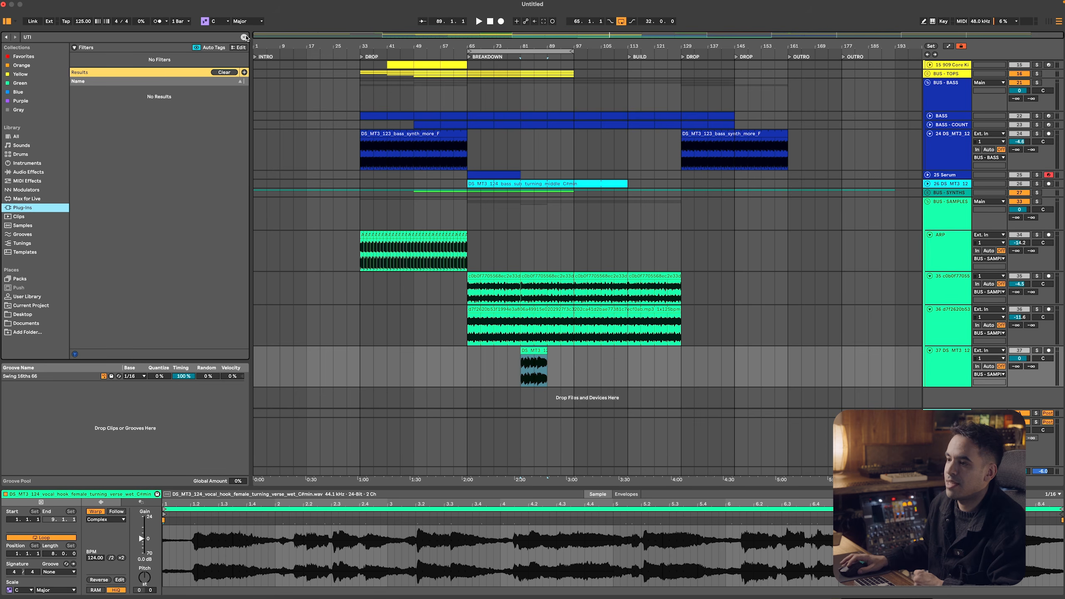
left_click(244, 37)
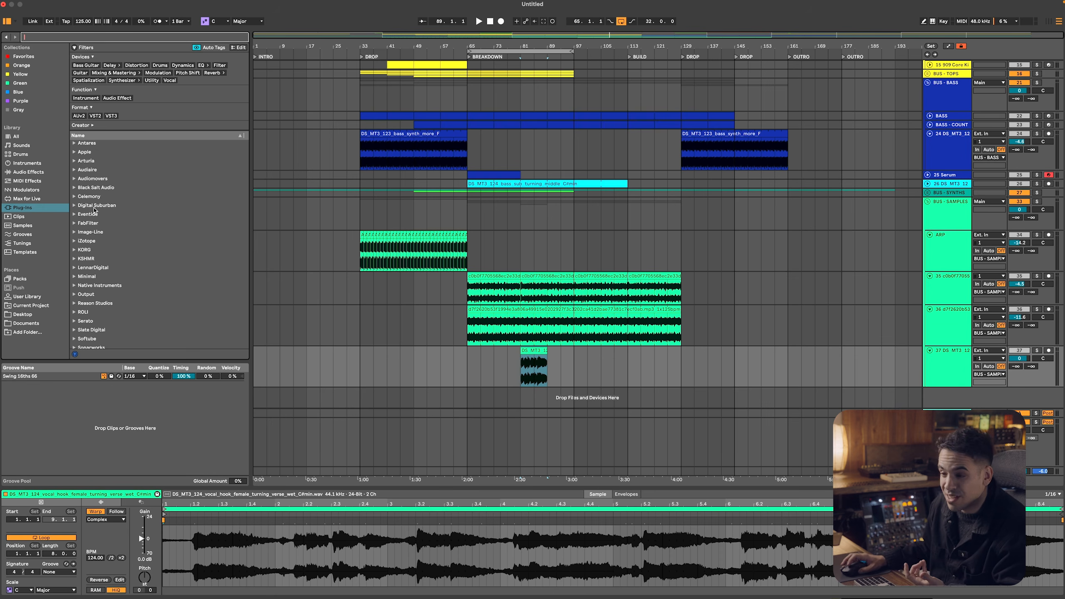
scroll(99, 213, "down", 5)
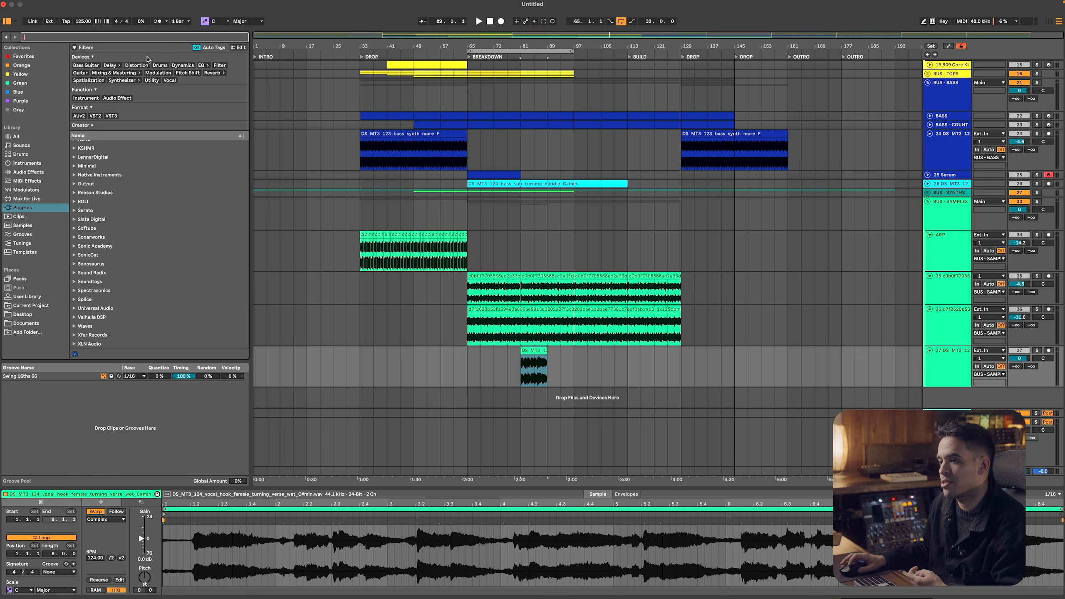
type("LFO")
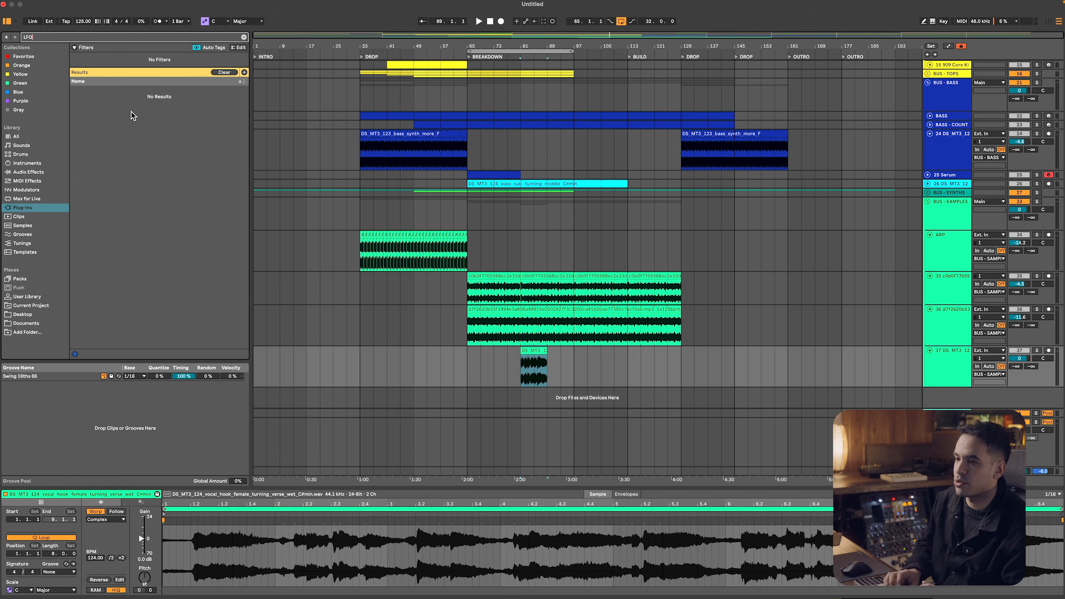
key("BackSpace")
key("BackSpace")
key("BackSpace")
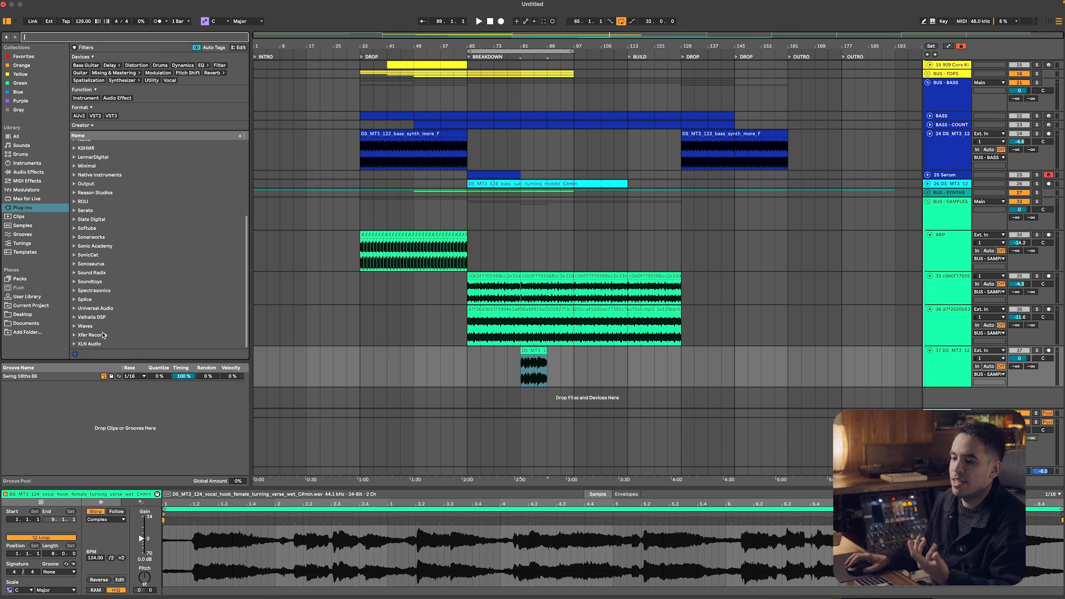
left_click(76, 337)
scroll(114, 272, "up", 3)
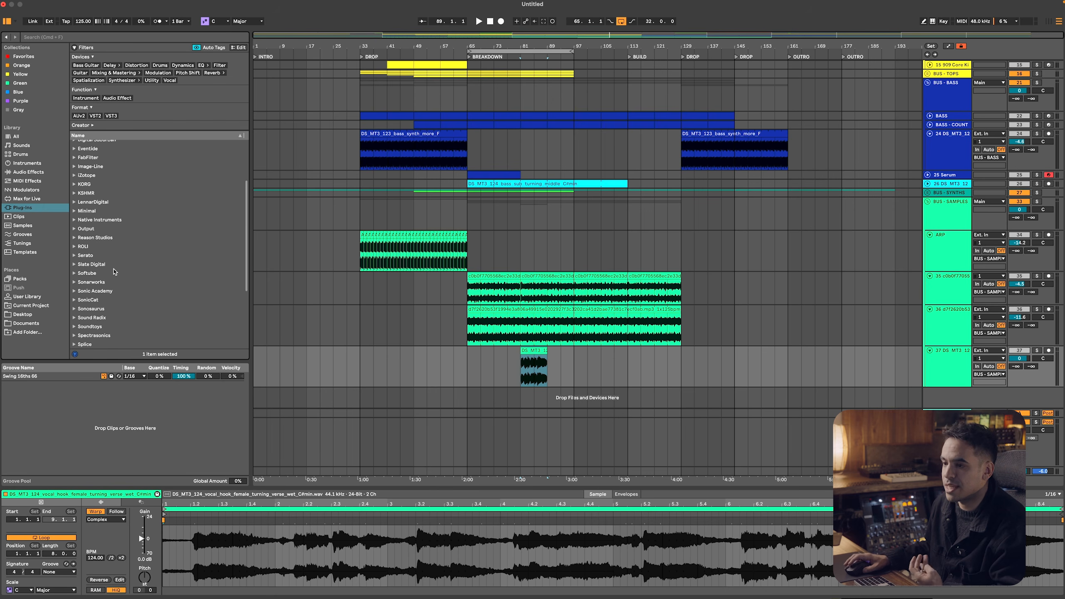
scroll(114, 272, "up", 3)
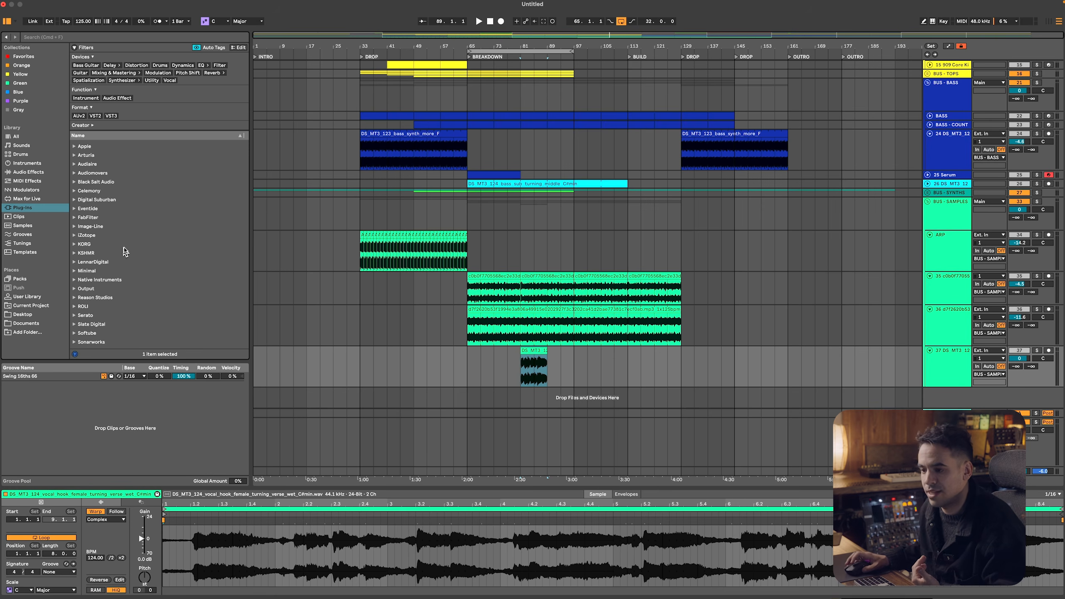
scroll(124, 247, "up", 1)
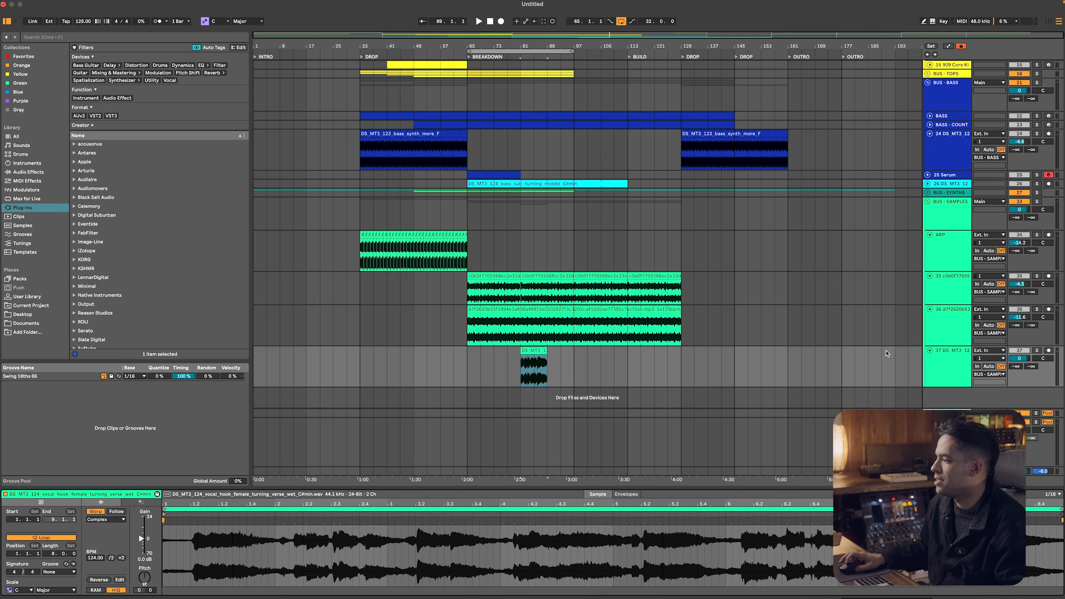
Solo and play the vocal track, copy DS_MT3_124_vocal_hook_female from Splice and paste it over the vocal clip at bar 81
left_click(1036, 350)
key("space")
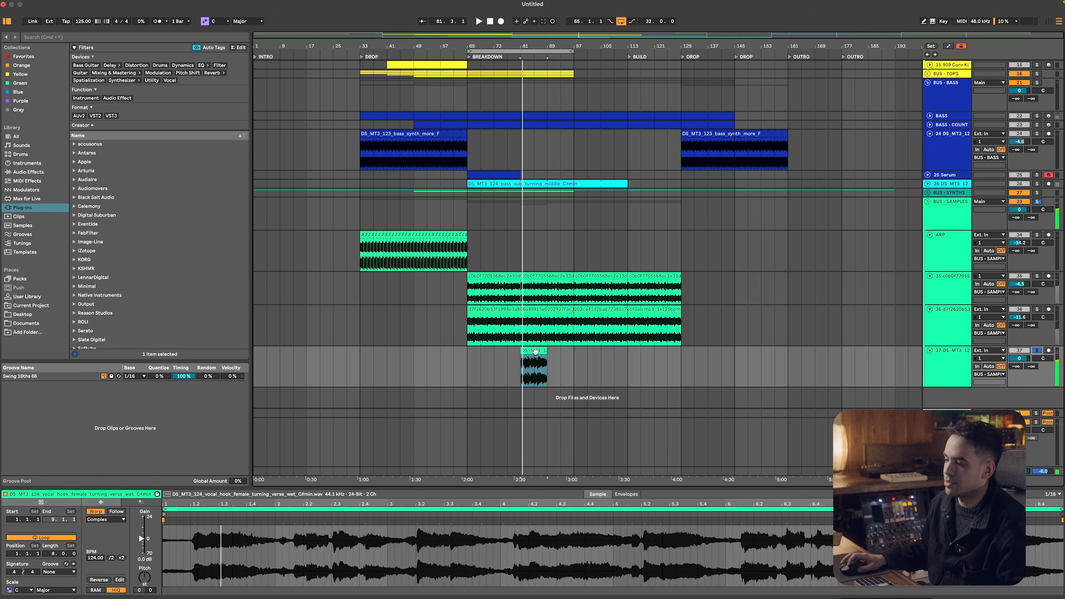
key("super+Tab")
left_click(362, 508)
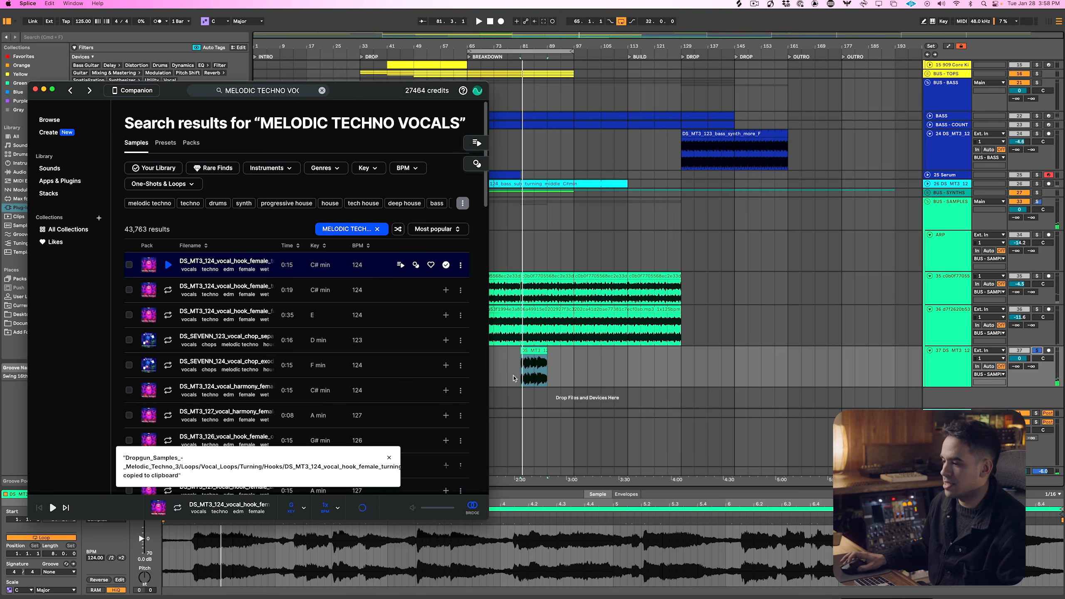
left_click(531, 350)
key("super+v")
Play the pasted vocal clip from bar 81 and set its warp mode to Beats
key("space")
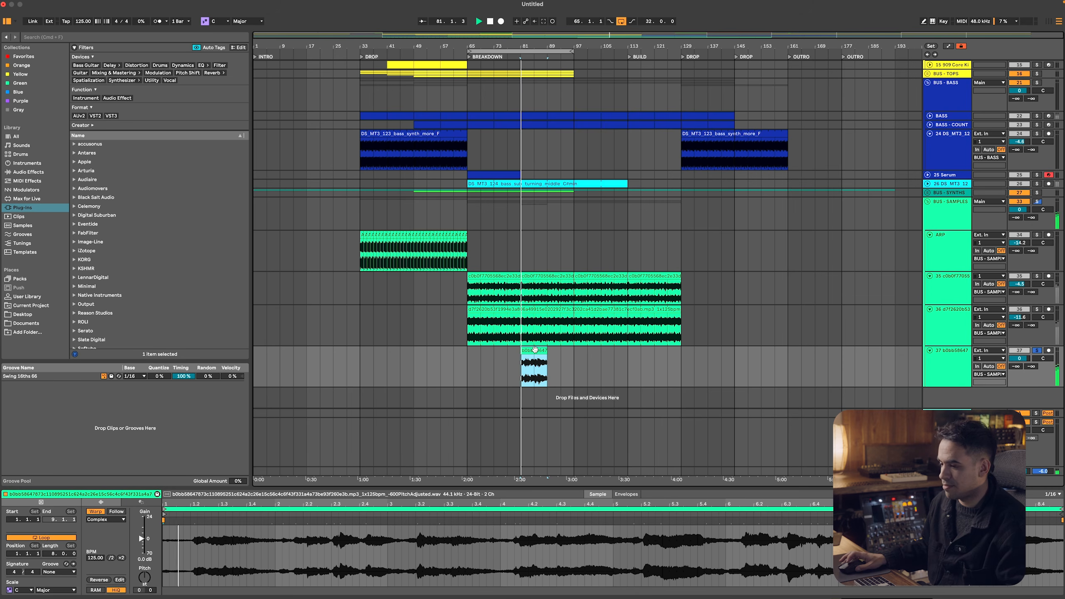
left_click(106, 519)
left_click(115, 520)
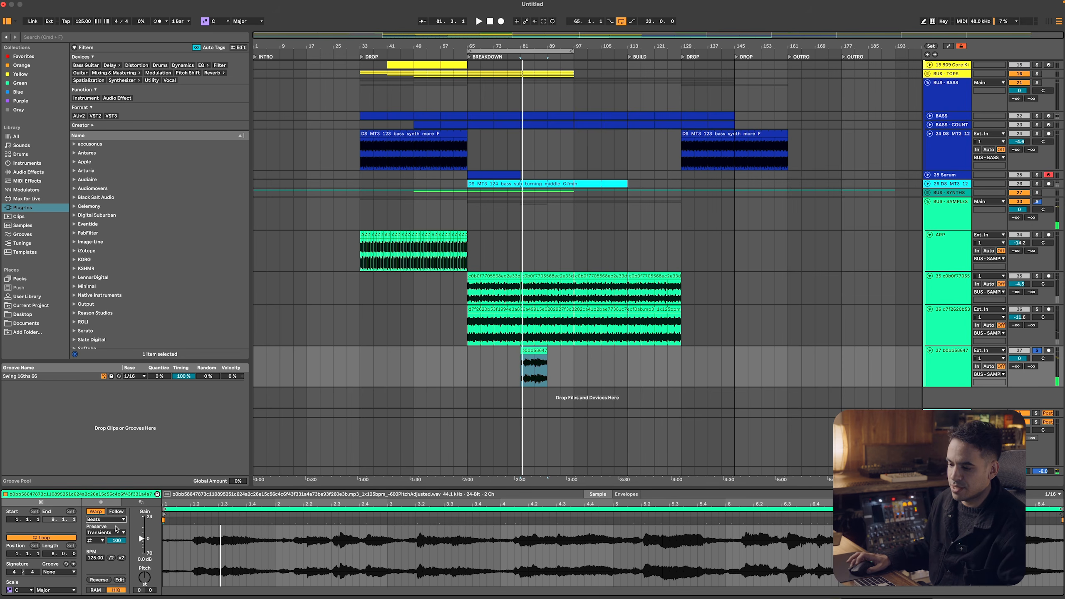
Turn off transient looping for the vocal clip, preserve 1/16 divisions in Beats mode, and lower its transient envelope while playing it
left_click(101, 541)
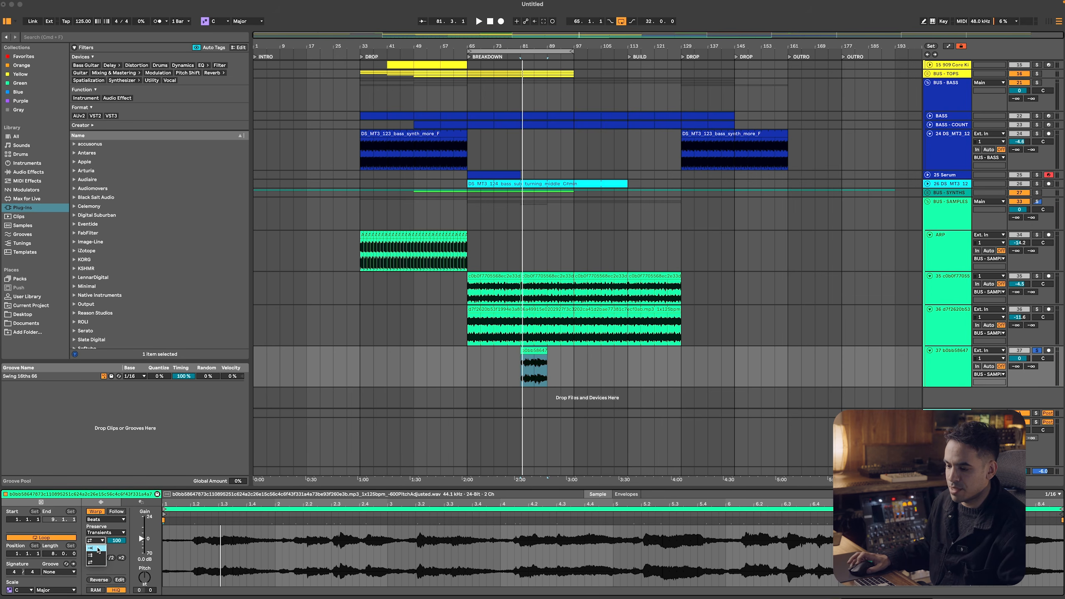
left_click(96, 548)
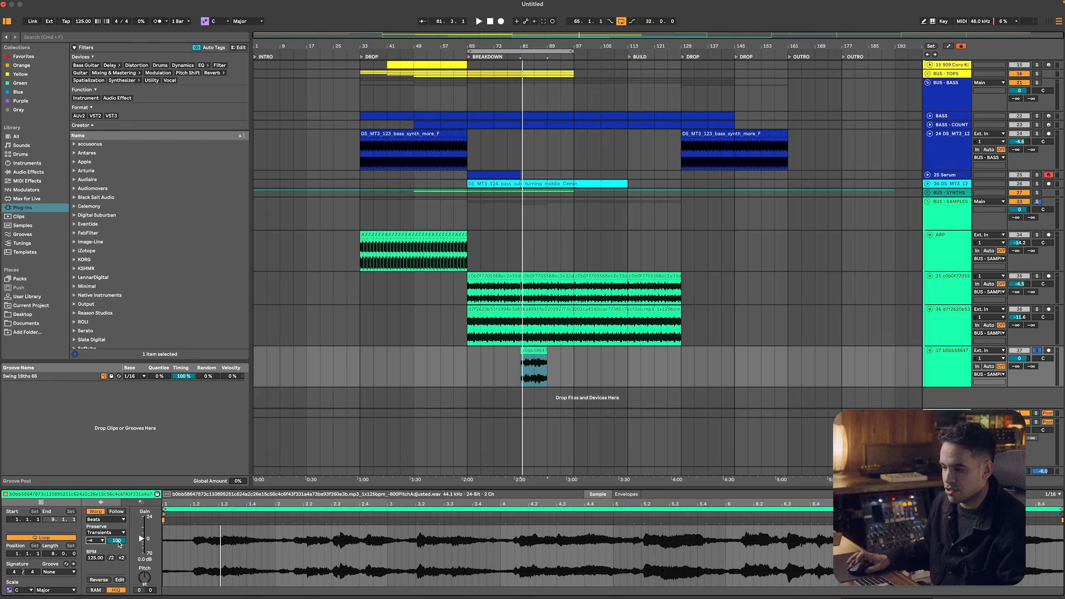
left_click(106, 532)
left_click(107, 568)
key("space")
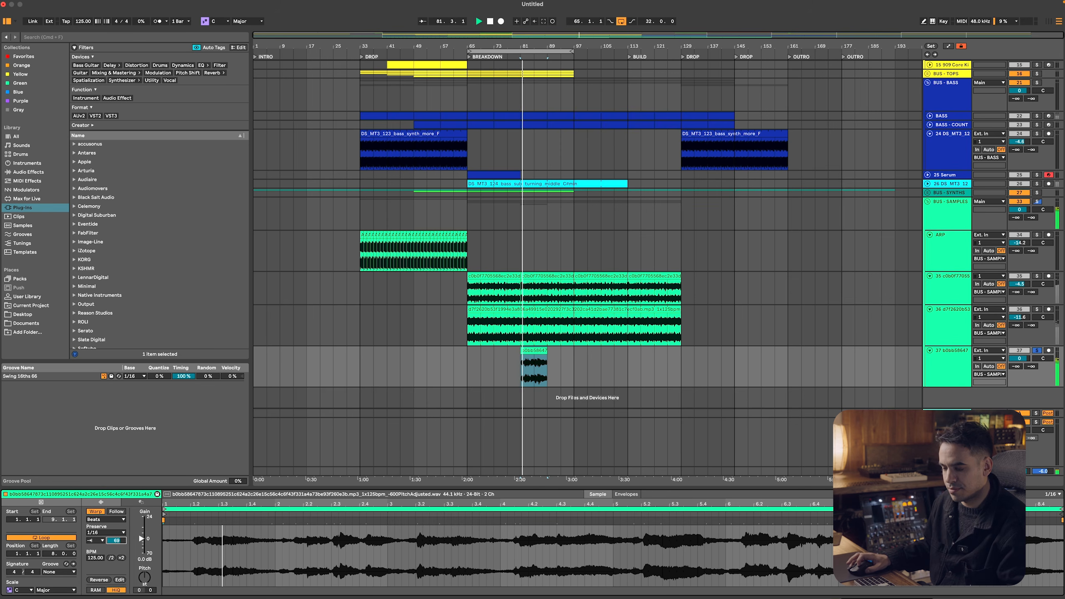
left_click_drag(116, 541, 116, 543)
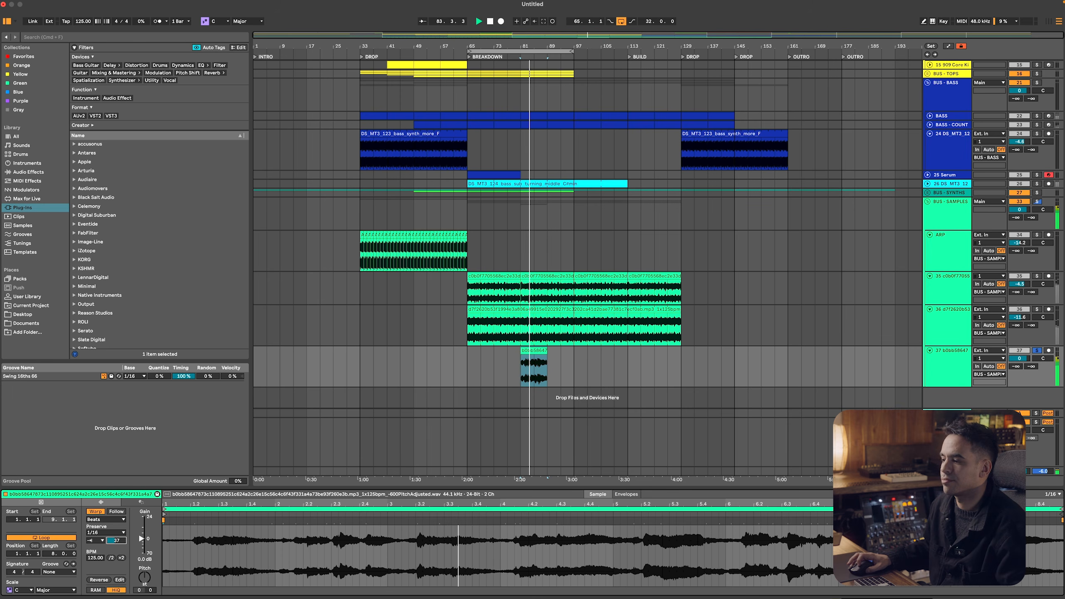
Duplicate the vocal clip repeatedly from bar 81 until it reaches bar 129, unsolo its track and stop playback
left_click(534, 349)
key("super+d")
key("super+d")
key("super+d")
key("super+d")
key("super+d")
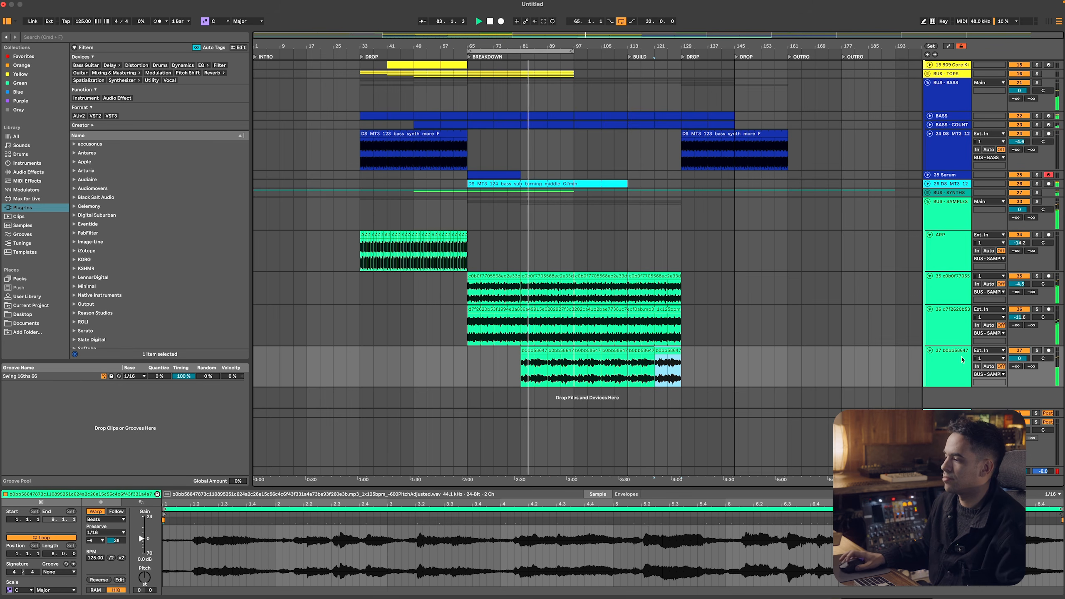
left_click(948, 369)
key("space")
Search the browser for LIMITER and add Limiter to the main track, then briefly play the arrangement
double_click(948, 471)
key("super+f")
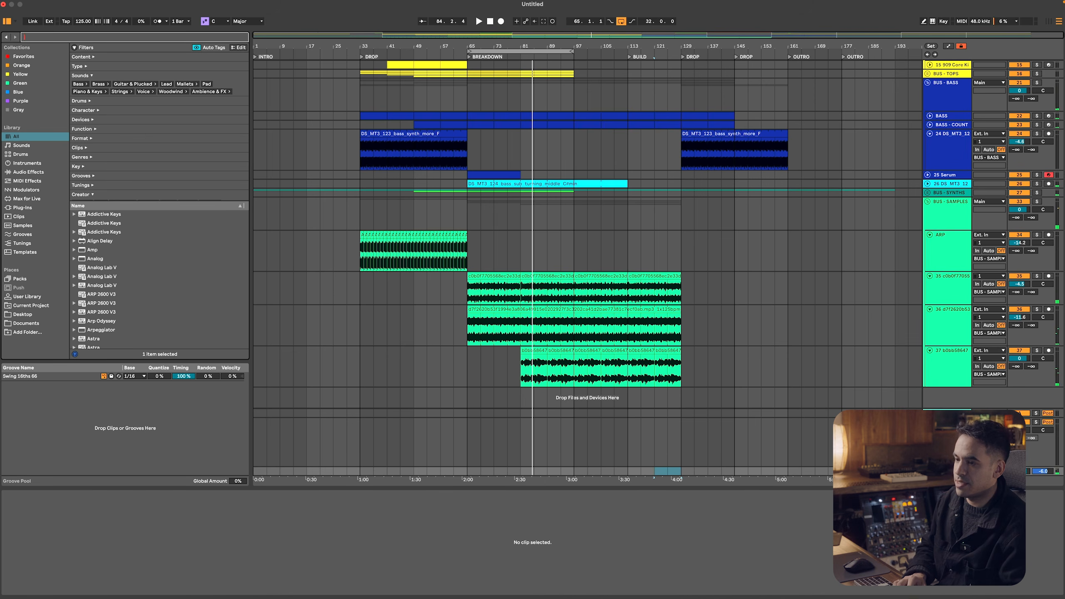
type("LIMITER")
key("Down")
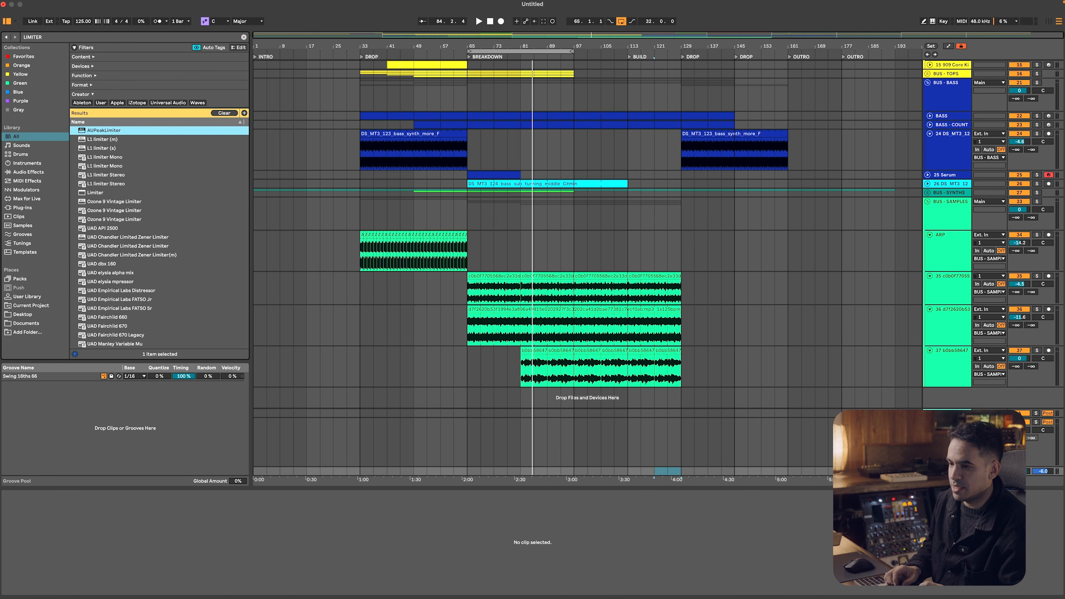
key("Down")
key("Down")
key("Down")
key("Down")
key("Down")
key("Down")
key("Down")
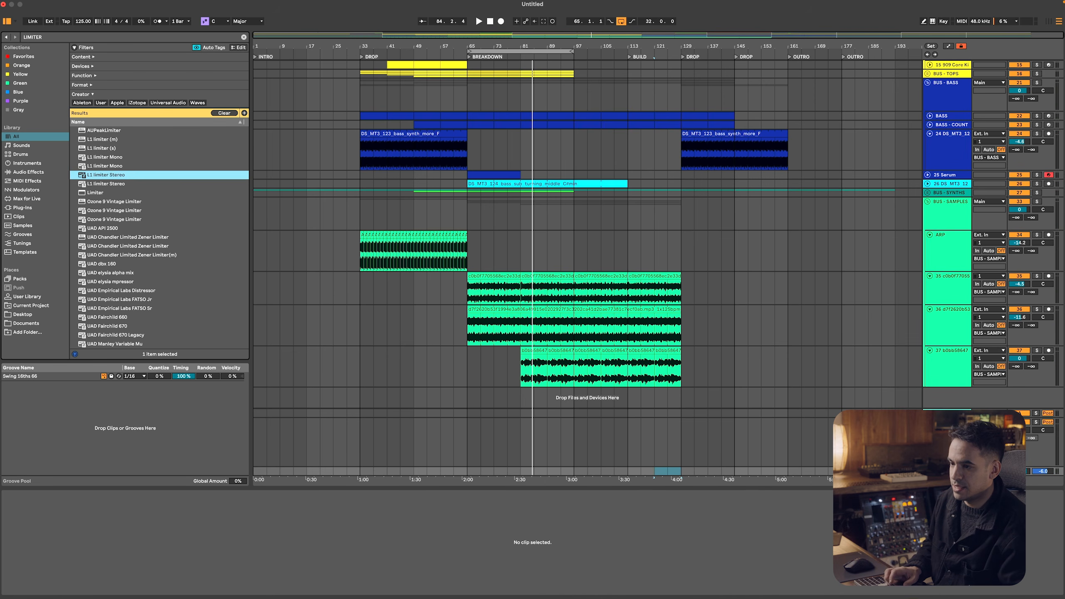
key("Return")
key("space")
key("space")
Find Utility among the audio effects, add it to the main track ahead of the Limiter, and play
left_click(47, 171)
left_click(55, 38)
type("uti")
key("Down")
key("Return")
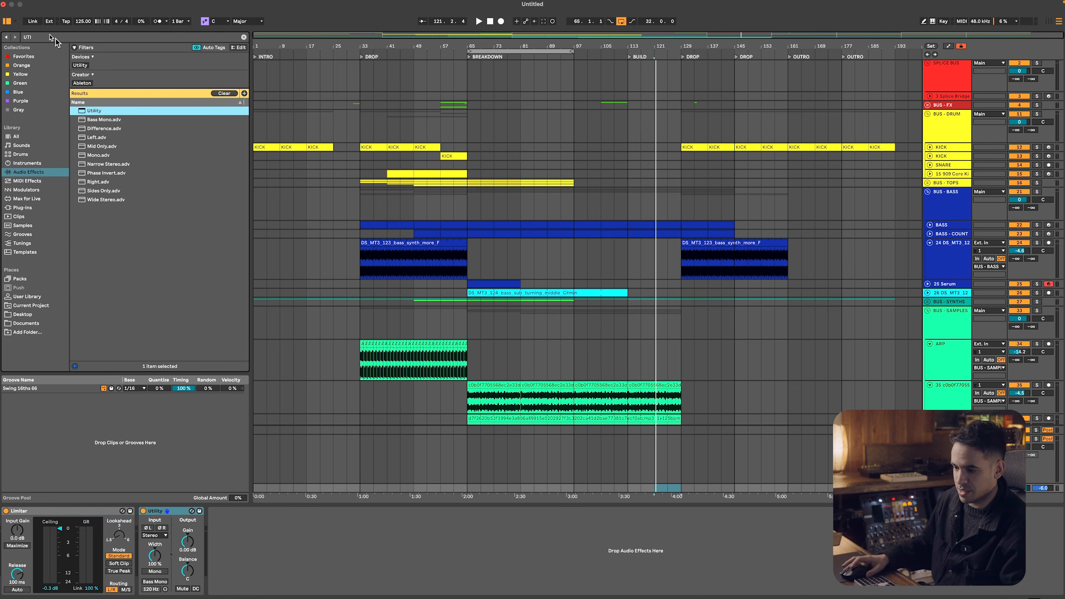
left_click_drag(167, 515, 6, 514)
key("space")
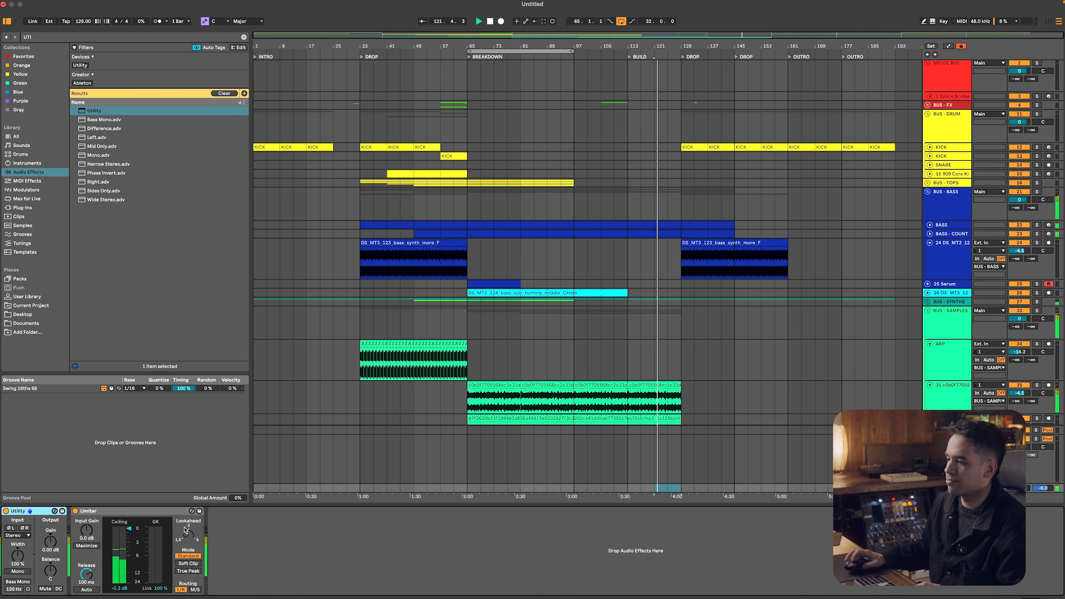
Play the breakdown from bar 81, solo the DS_MT3_124 bass sub sample track and show its devices
left_click(526, 334)
scroll(525, 334, "down", 5)
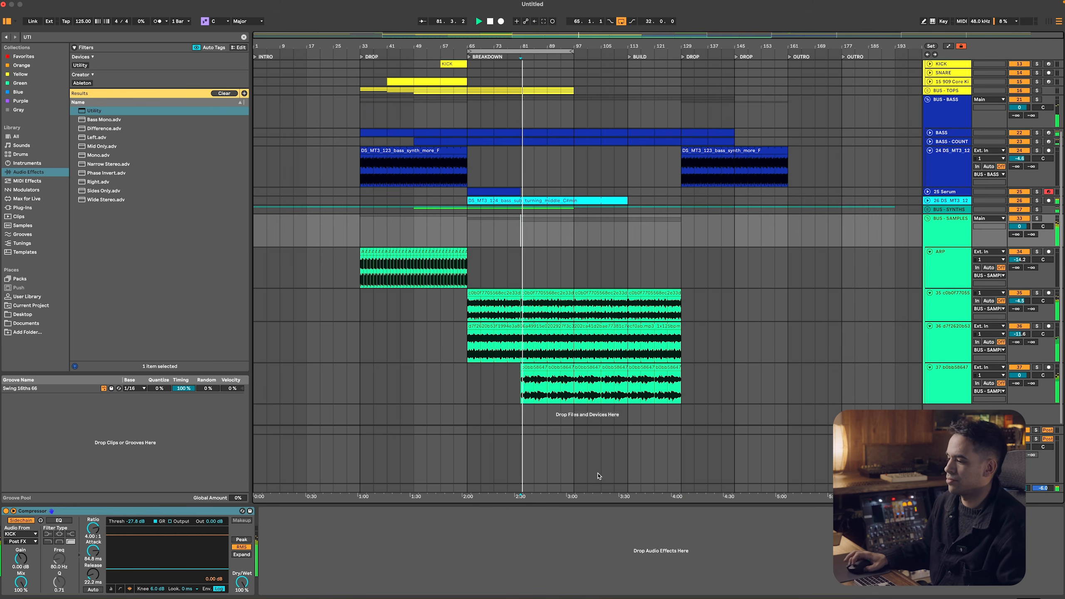
left_click(594, 505)
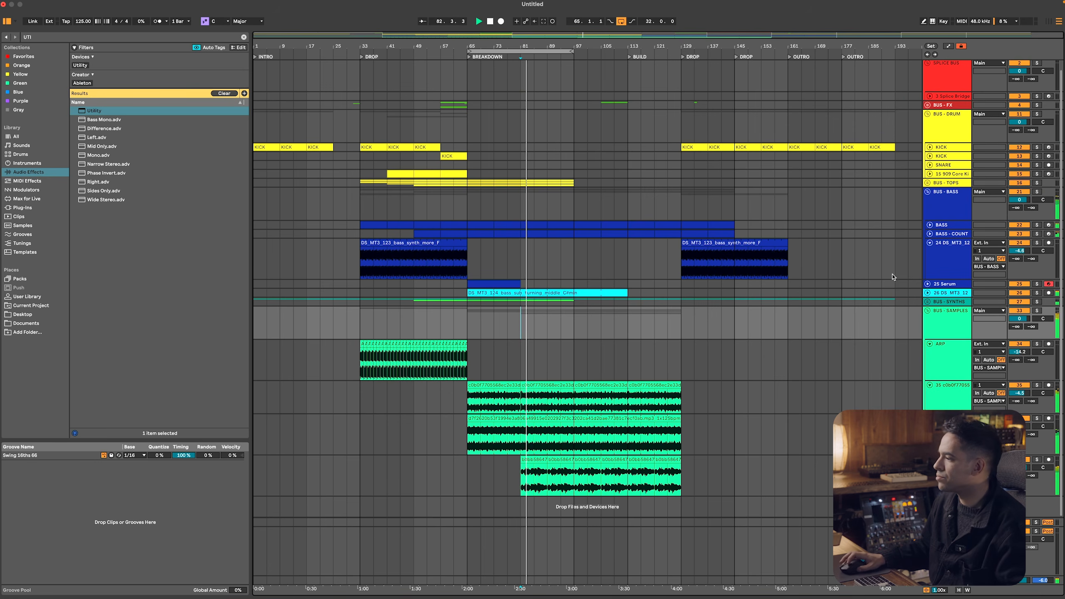
left_click(945, 292)
key("s")
key("space")
key("space")
double_click(938, 295)
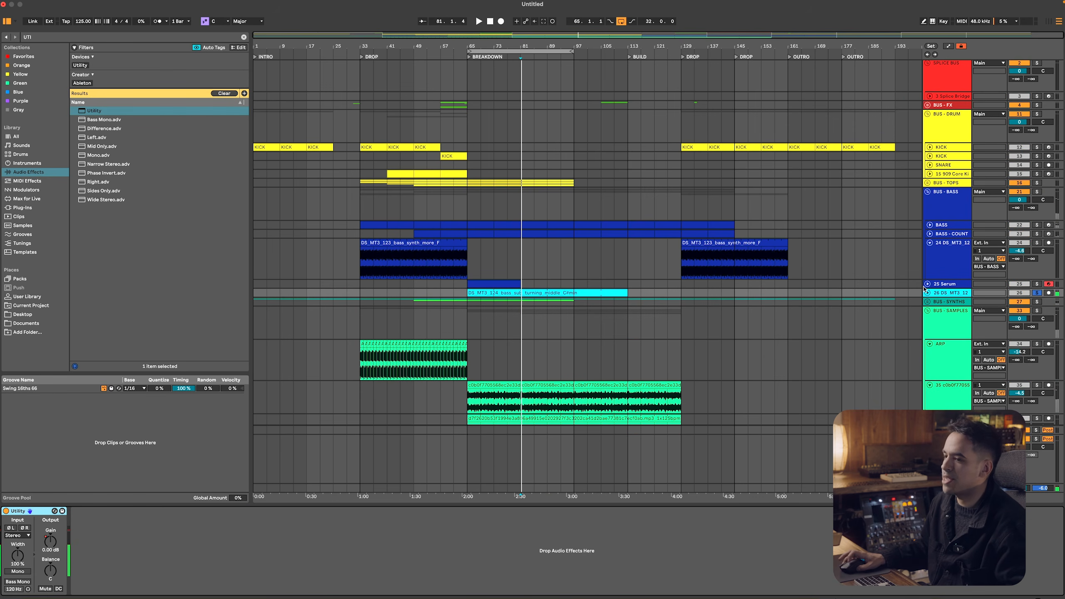
Add EQ Eight to the bass sub track and set its first band to a low cut at 90 Hz
left_click(62, 40)
type("EQ")
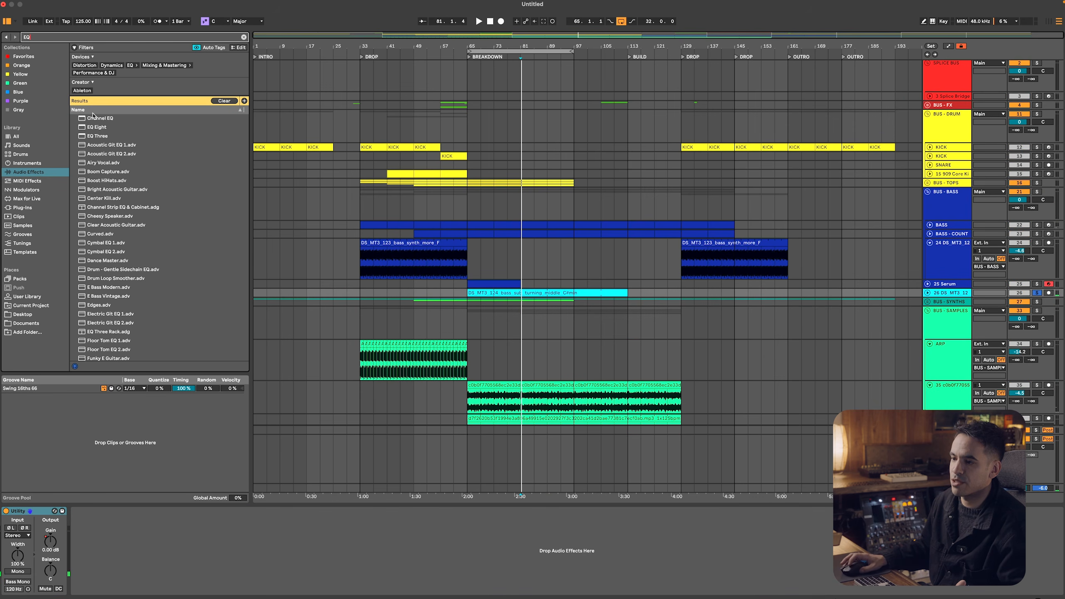
double_click(99, 124)
left_click(122, 546)
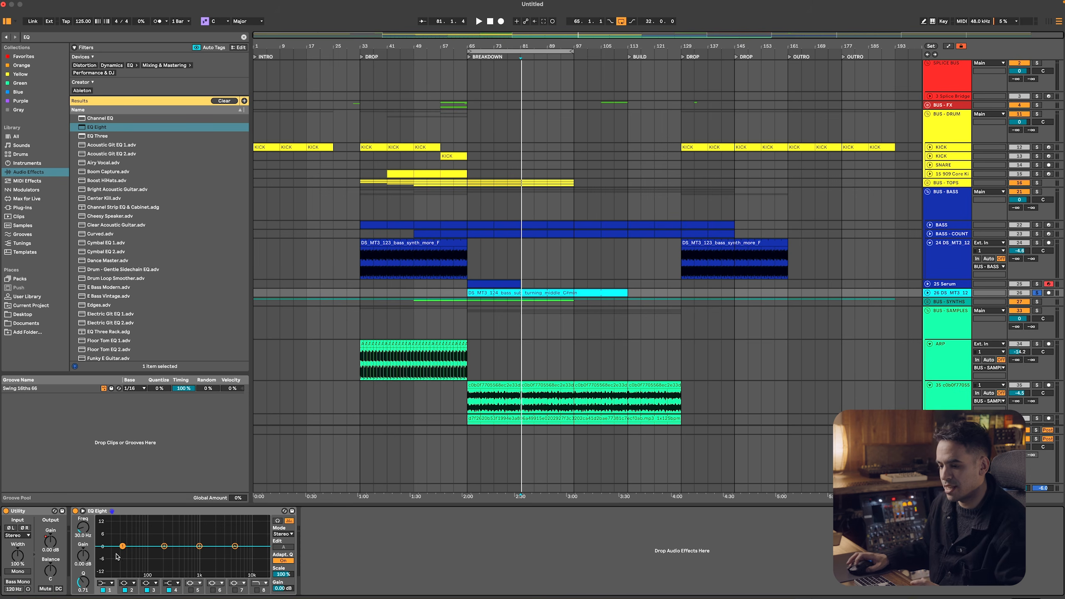
left_click(106, 583)
left_click(106, 535)
left_click_drag(87, 529, 86, 520)
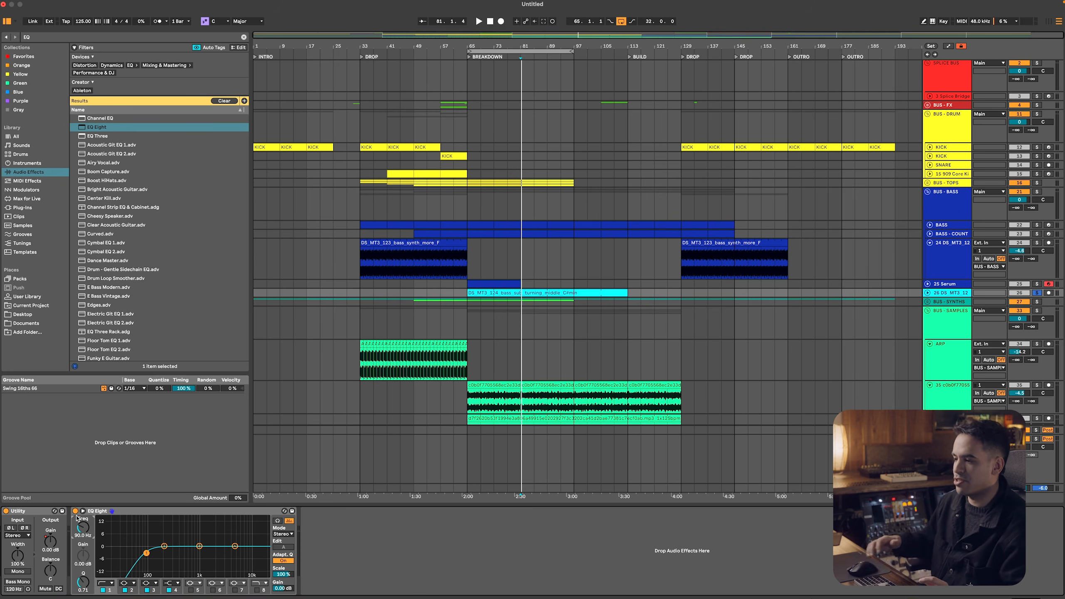
Rename the cyan bass sub clip and its track BASS
left_click(566, 292)
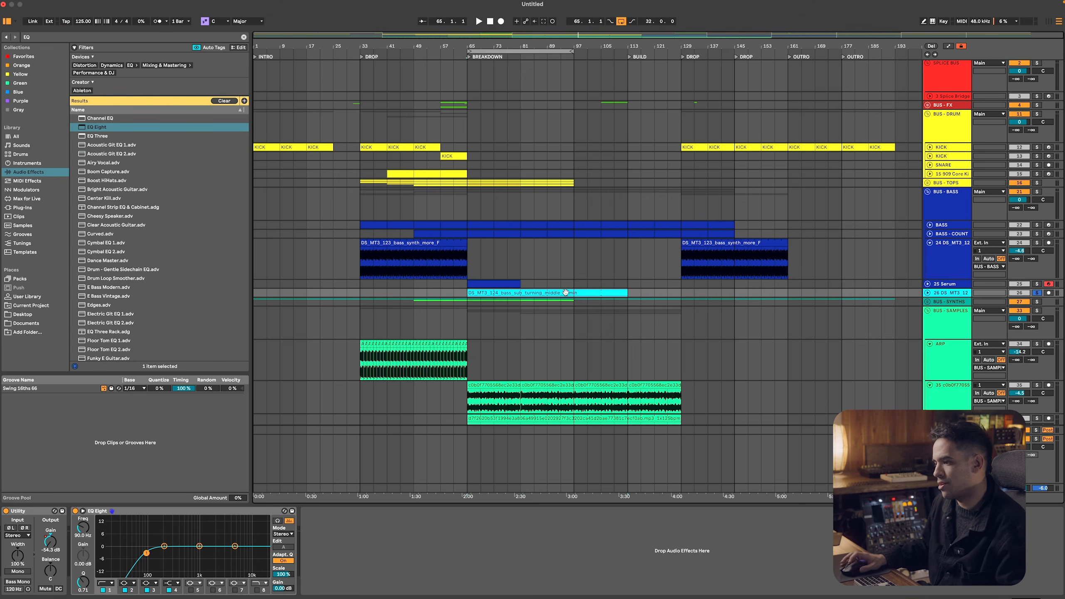
type("bass")
key("Return")
type("S")
key("Return")
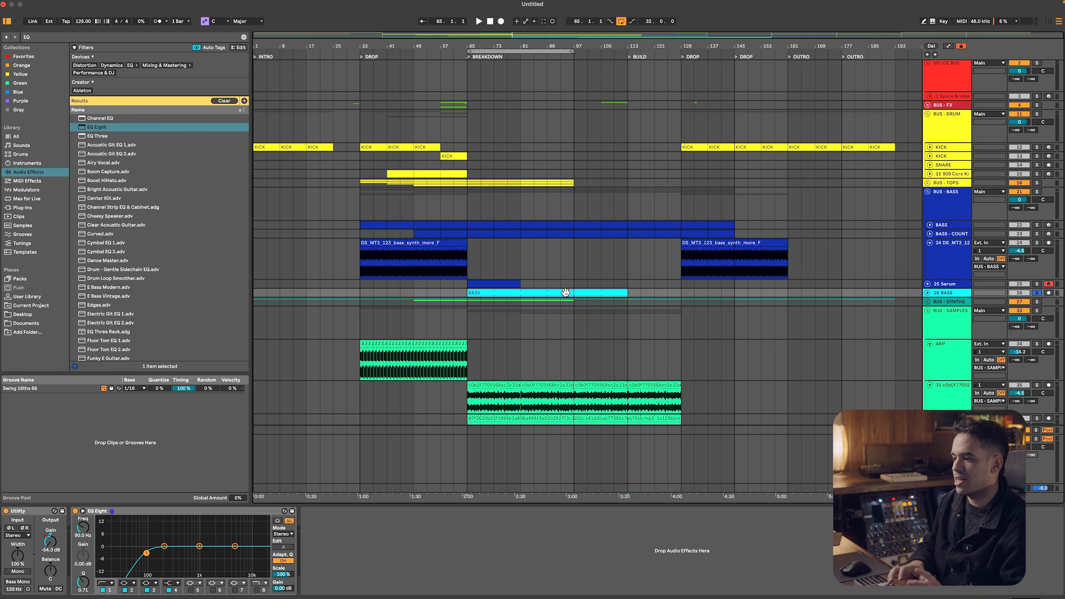
Color the BASS track and its clip dark blue to match the other bass tracks, and unsolo it
right_click(956, 294)
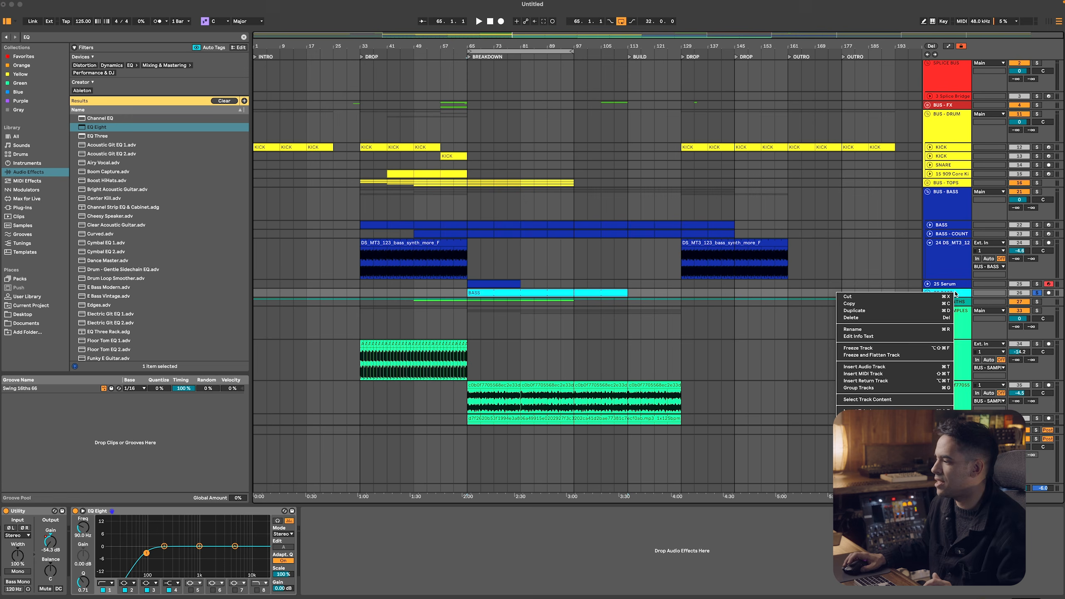
left_click(718, 335)
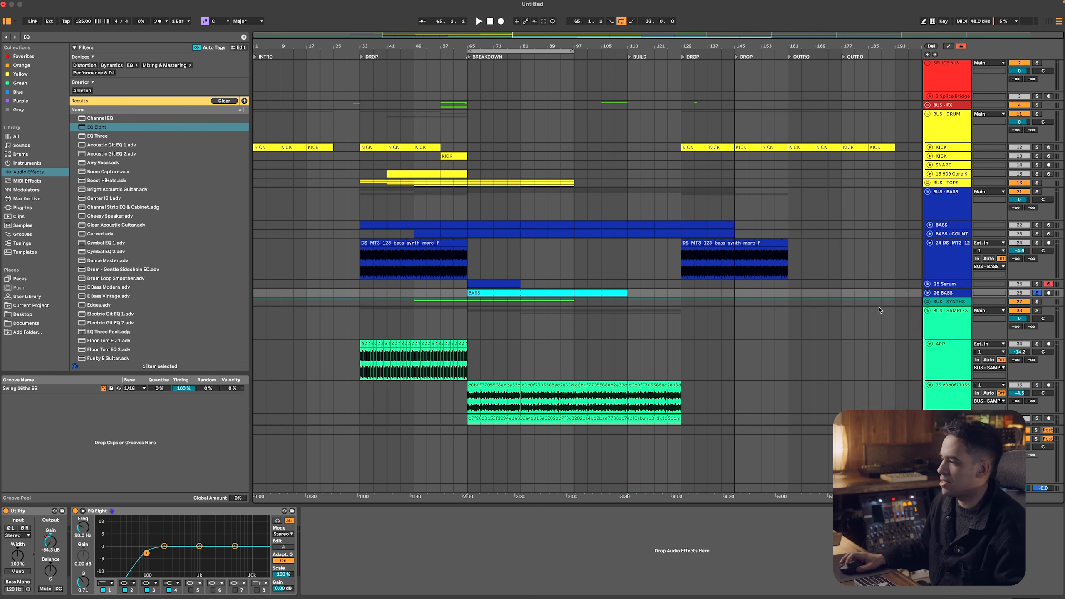
right_click(938, 296)
right_click(949, 295)
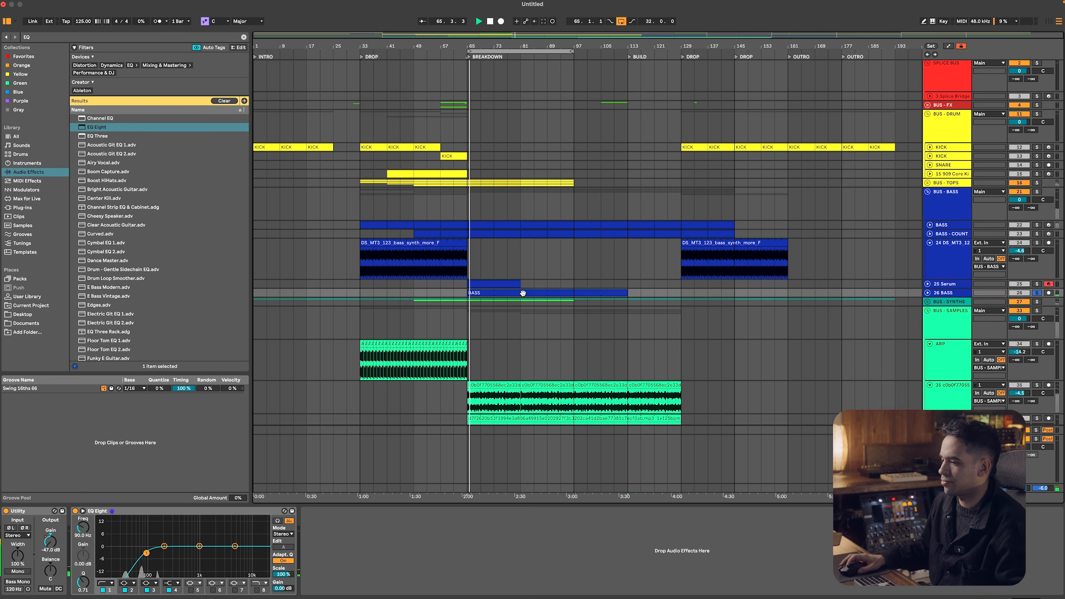
key("s")
Play the breakdown, move the loop to bars 81 to 113 and fold all track groups
left_click(526, 184)
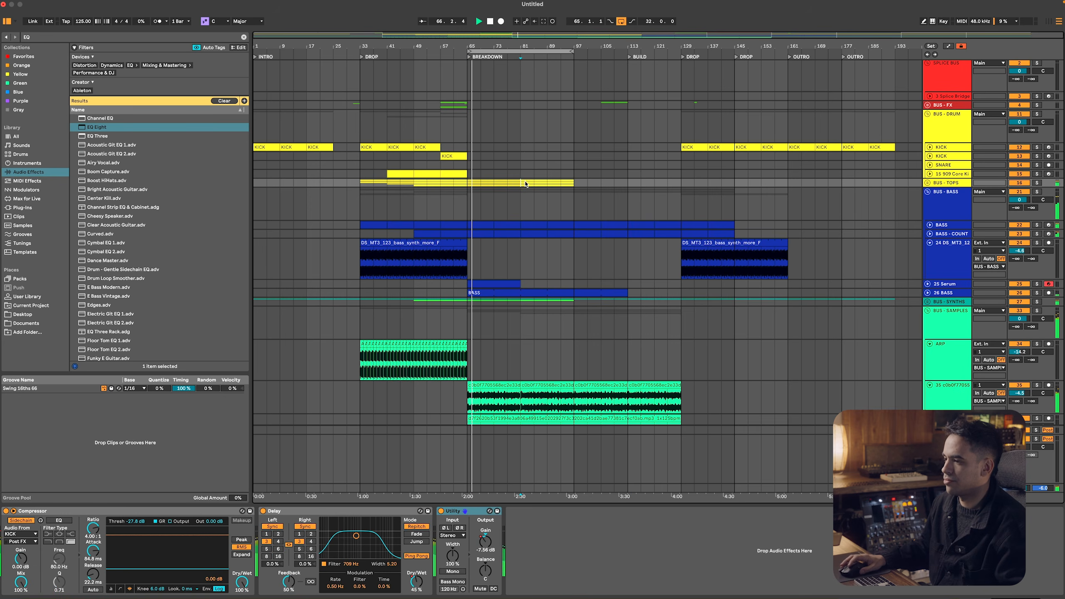
left_click_drag(555, 51, 609, 54)
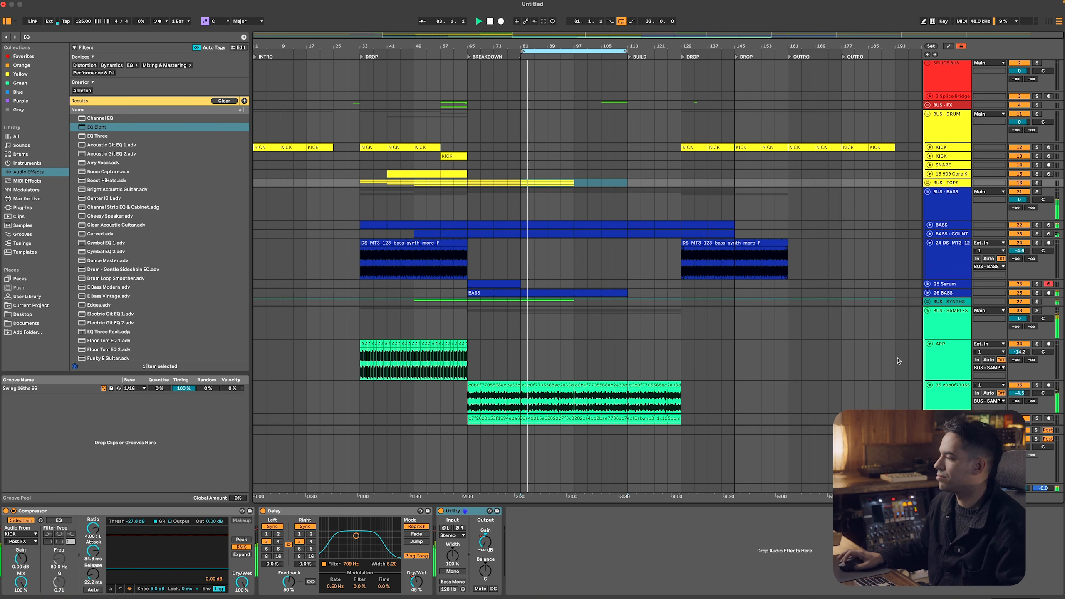
left_click(921, 323)
left_click(939, 319)
key("super+a")
left_click(927, 310)
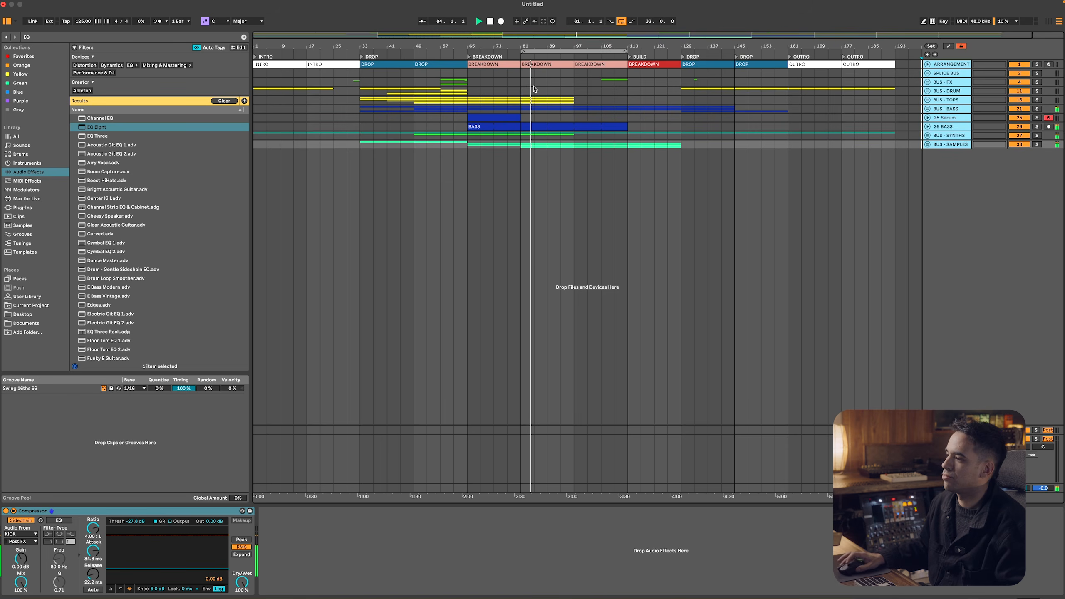
Unfold BUS - TOPS and duplicate its clips from bars 81 to 97 so they extend to bar 113
left_click_drag(521, 133, 573, 148)
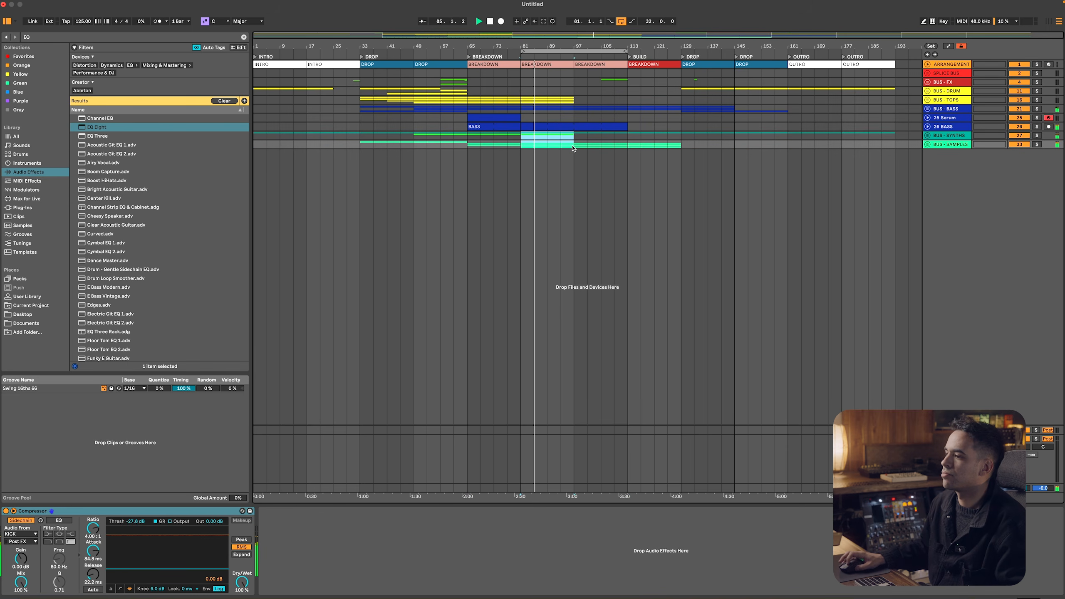
left_click(932, 101)
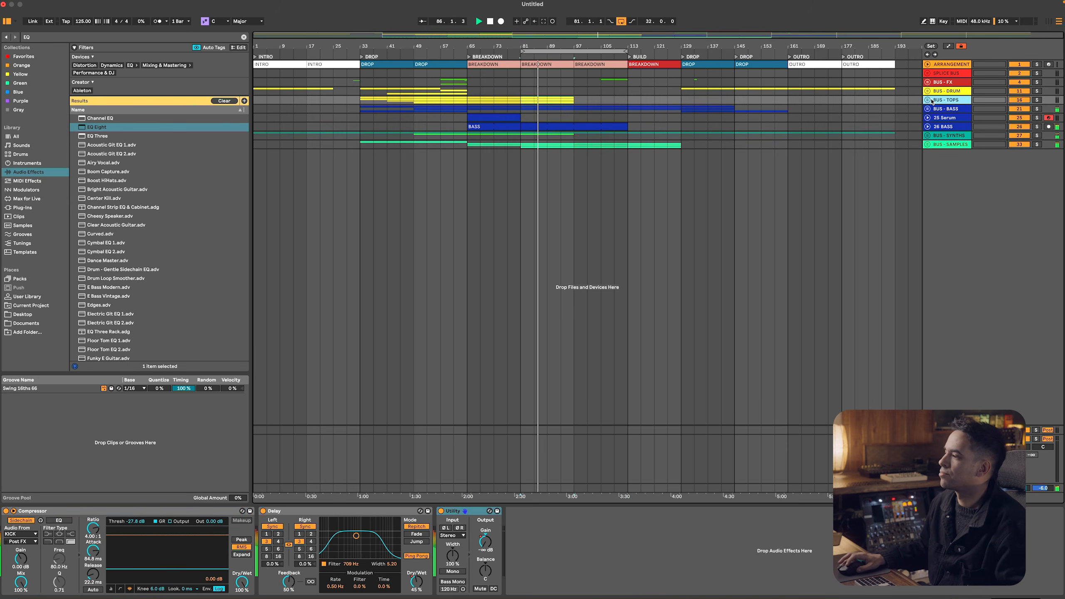
left_click(928, 100)
left_click(524, 135)
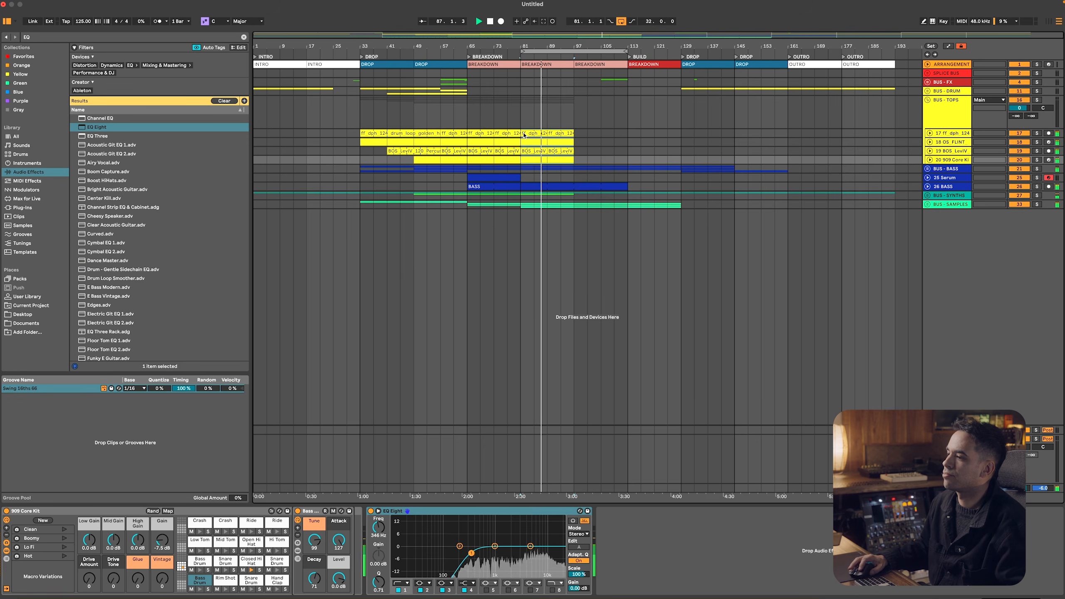
key("super+d")
left_click(612, 109)
Raise the Utility gain automation on BUS - TOPS after bar 81, set its breakpoint at bar 97 to 0 dB, and hide automation
left_click(945, 101)
key("a")
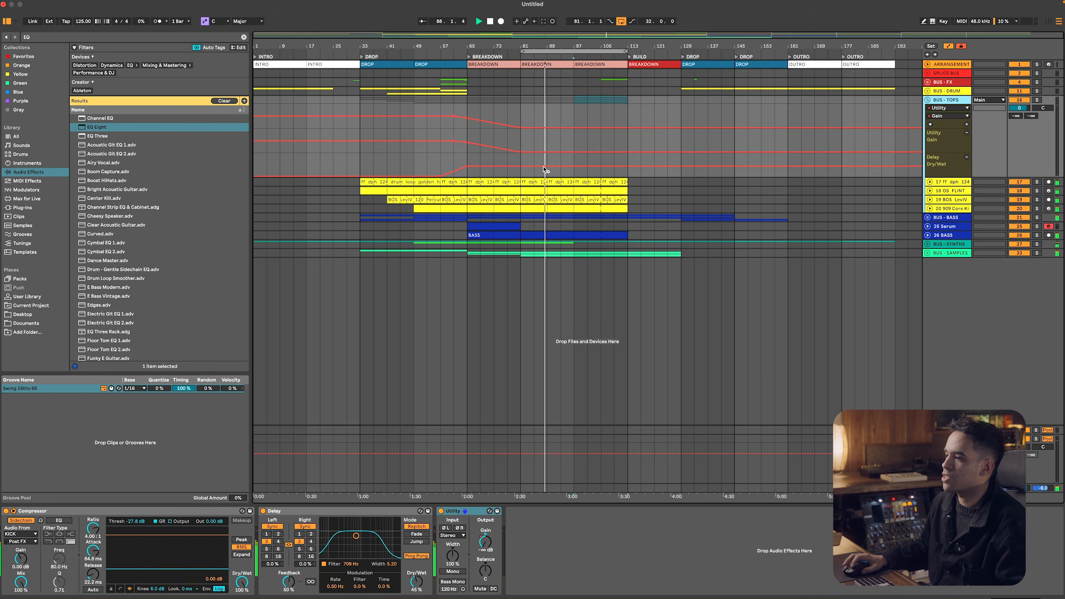
left_click_drag(554, 151, 554, 141)
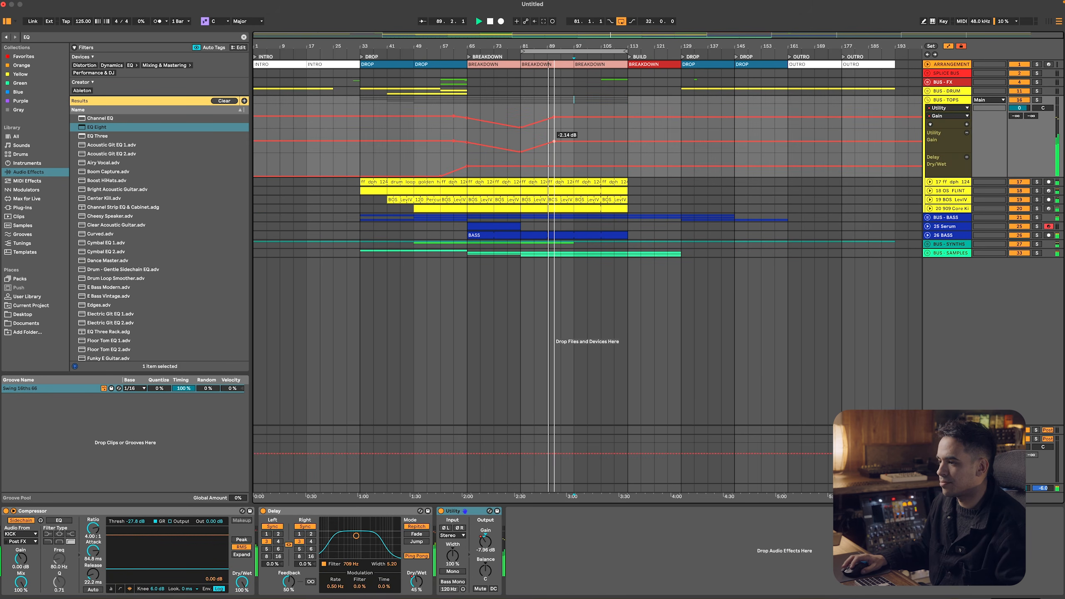
left_click(573, 140)
right_click(574, 140)
left_click(581, 146)
type("0")
key("Return")
key("a")
key("a")
key("a")
Loop bars 97 to 113 of the breakdown and stop playback
left_click_drag(575, 114, 623, 114)
key("super+l")
key("space")
Switch to Splice, search for melodic techno strings, get the first Strings.wav sample in C and preview the next one
key("super+Tab")
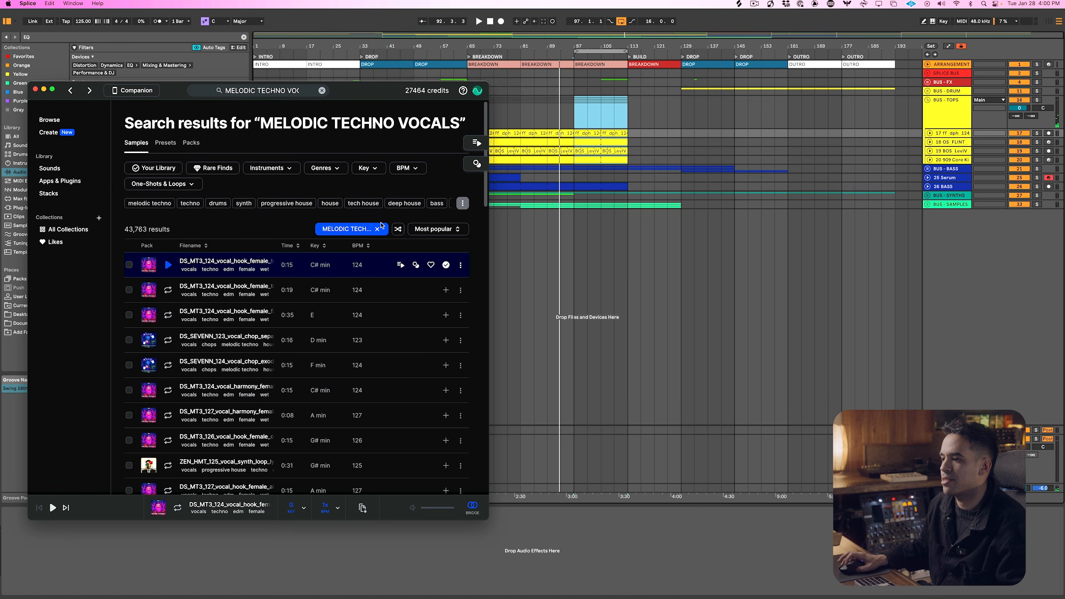
left_click(379, 229)
left_click(381, 228)
type("me")
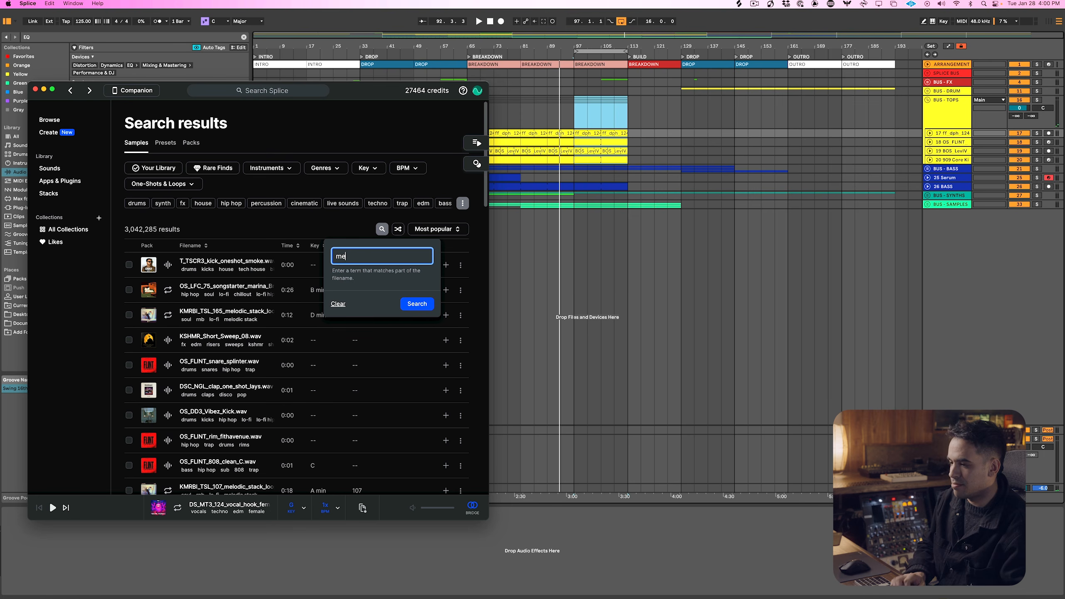
type("lodic techno string")
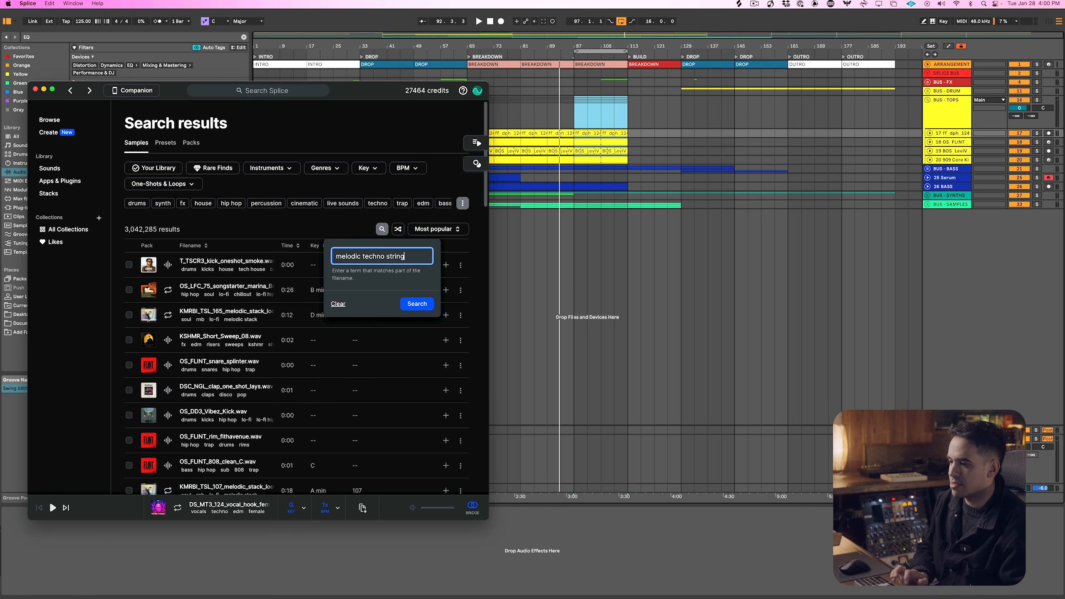
type("s")
key("Return")
left_click(445, 264)
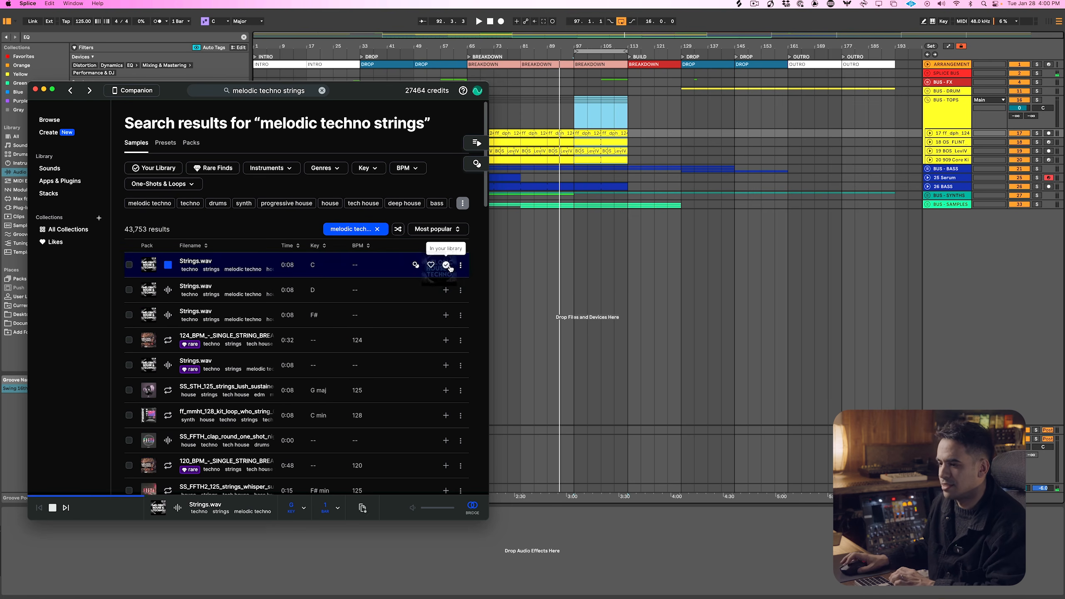
key("Down")
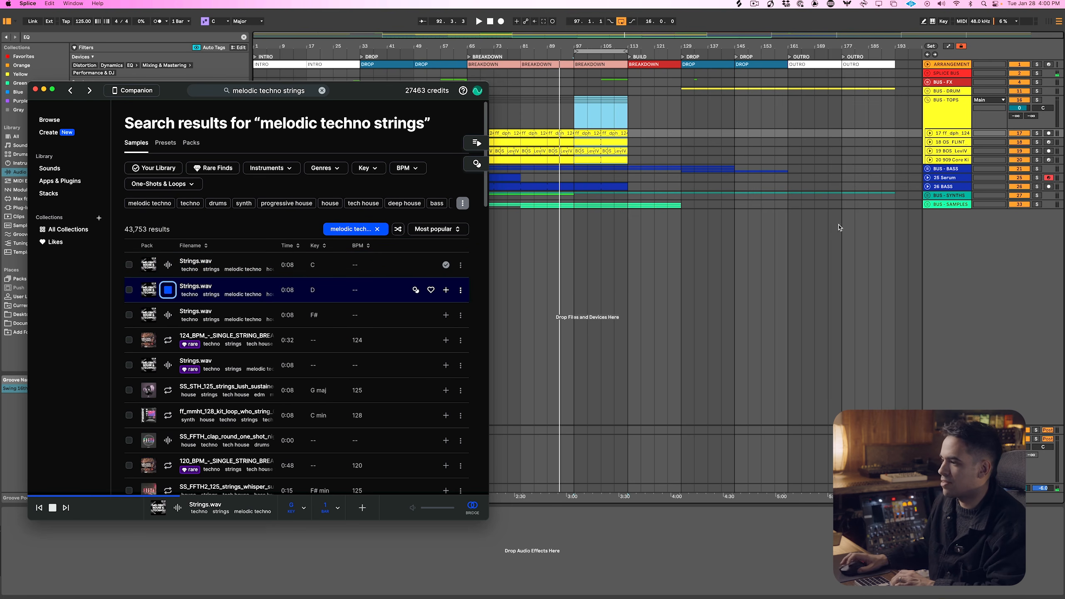
Return to Ableton Live, unfold BUS - SAMPLES, collapse its tracks to minimum height and select the vocal track
left_click(949, 199)
key("space")
left_click(949, 203)
left_click(926, 204)
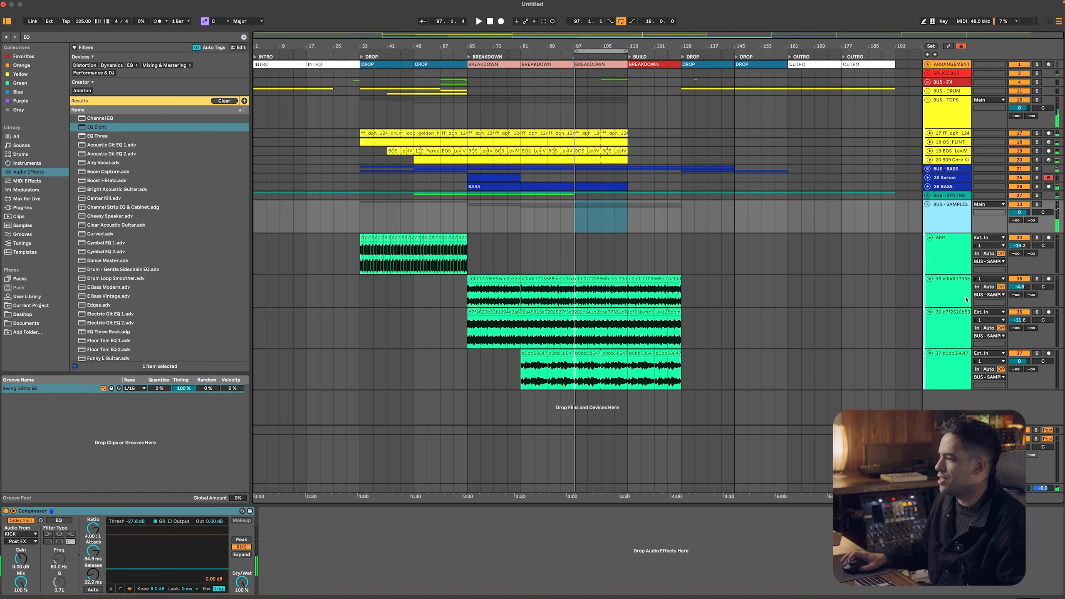
left_click(948, 256)
key("Down")
key("alt+u")
key("Down")
key("Down")
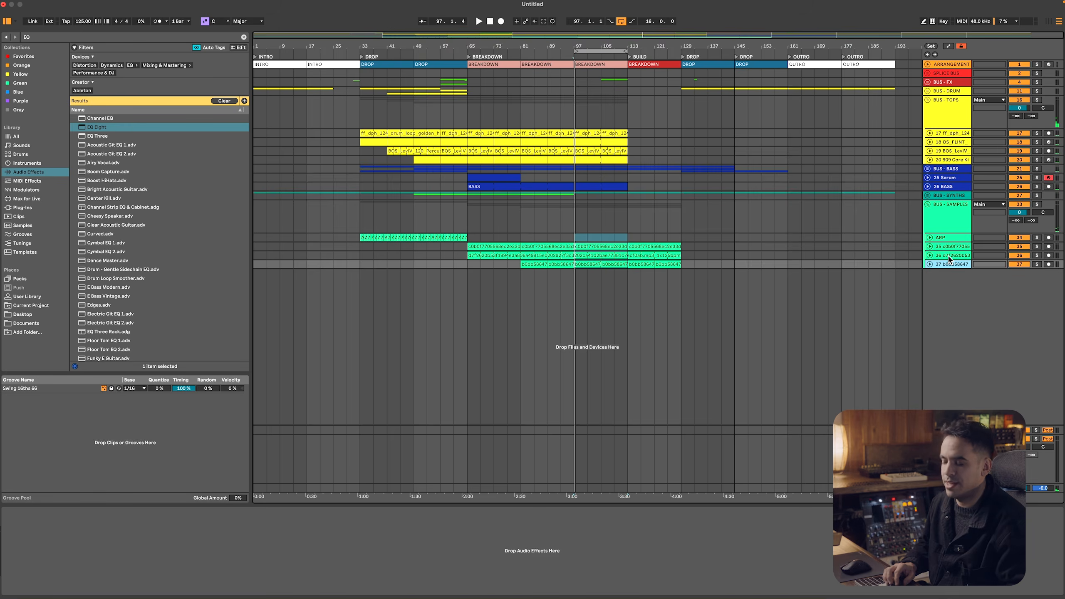
Add a new audio track under BUS - SAMPLES and fill bars 65 to 129 with the Strings.wav sample in C copied from Splice
key("super+t")
key("super+Tab")
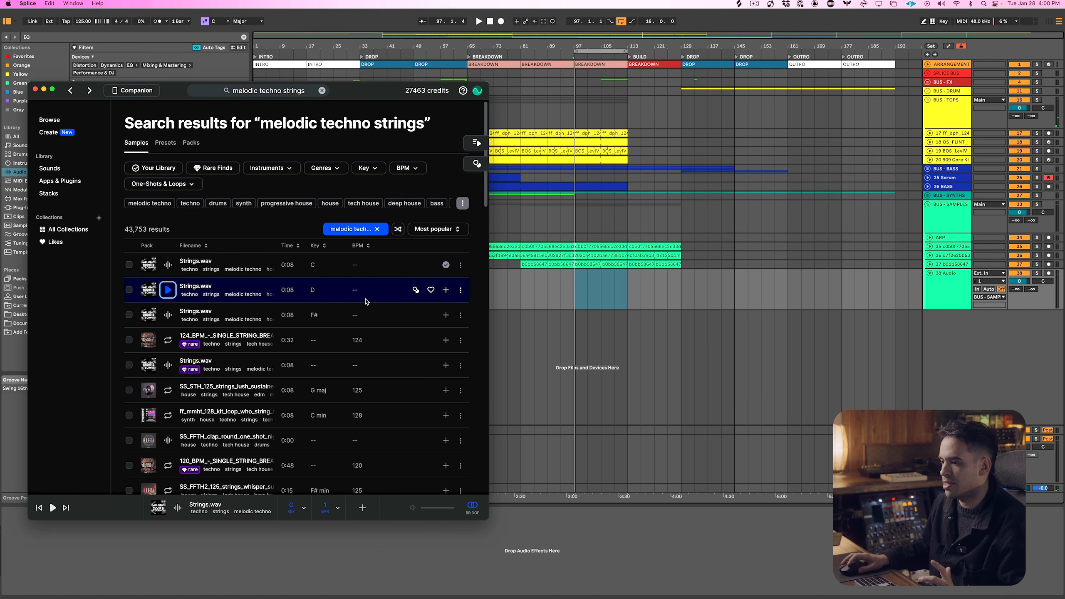
left_click(178, 260)
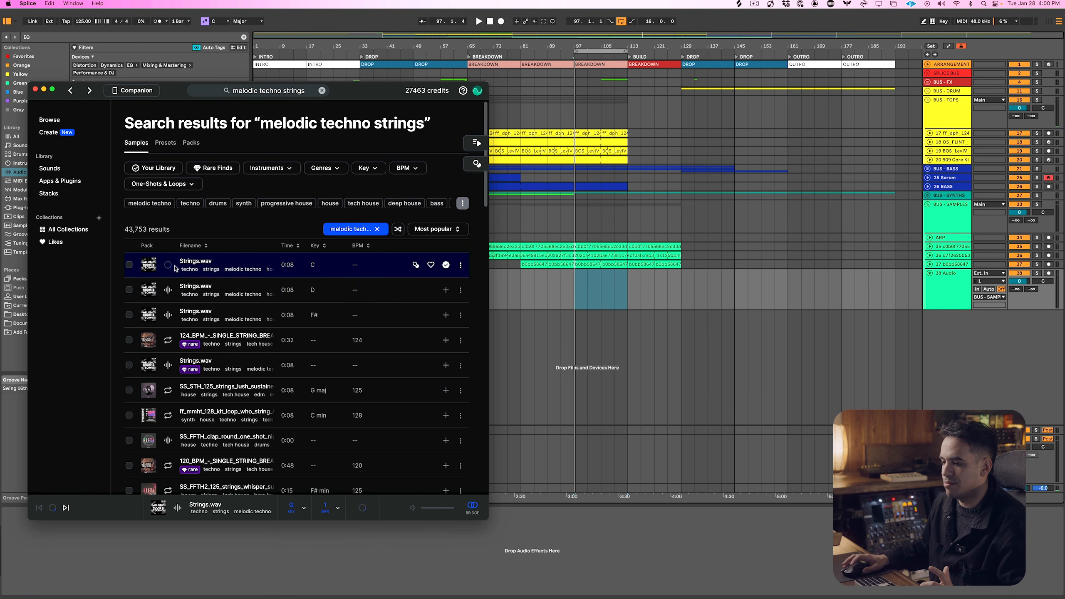
left_click(362, 508)
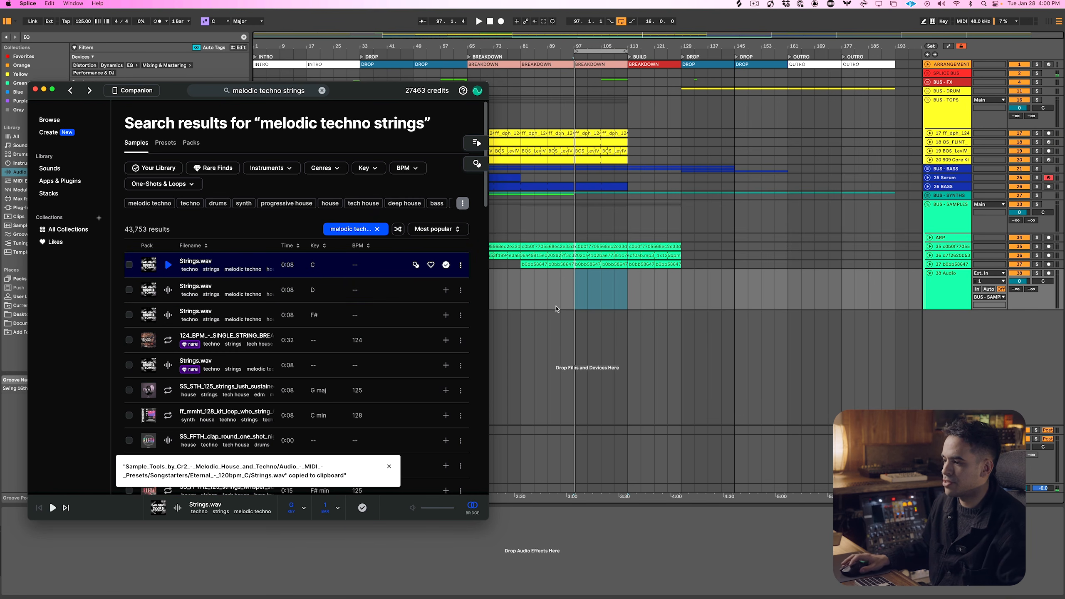
left_click(568, 298)
left_click(572, 287)
key("super+v")
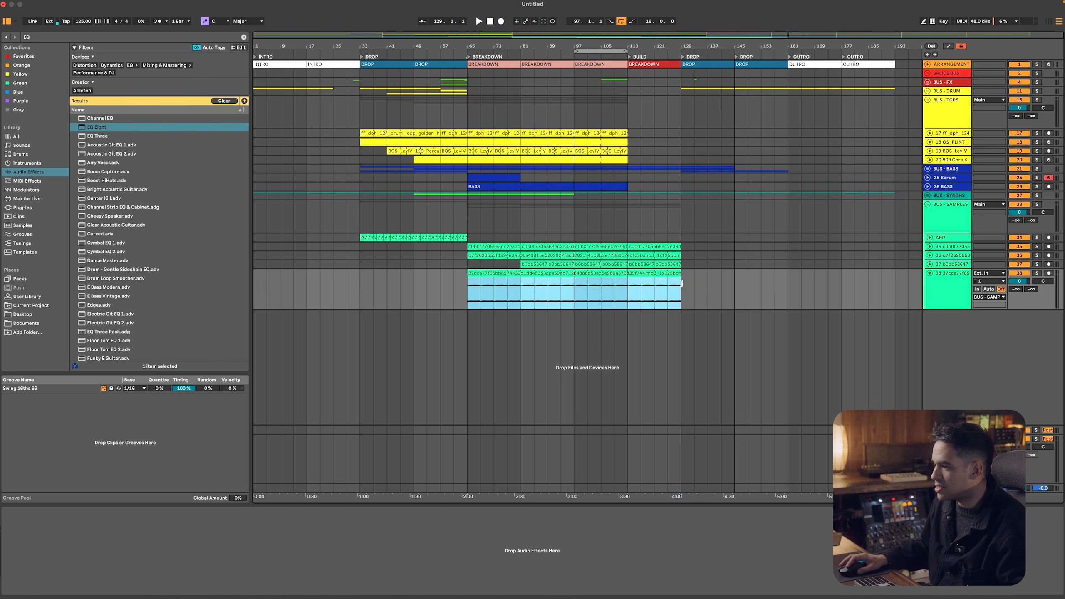
Find Ableton's own Delay effect in the browser and load it on the new strings track
key("super+f")
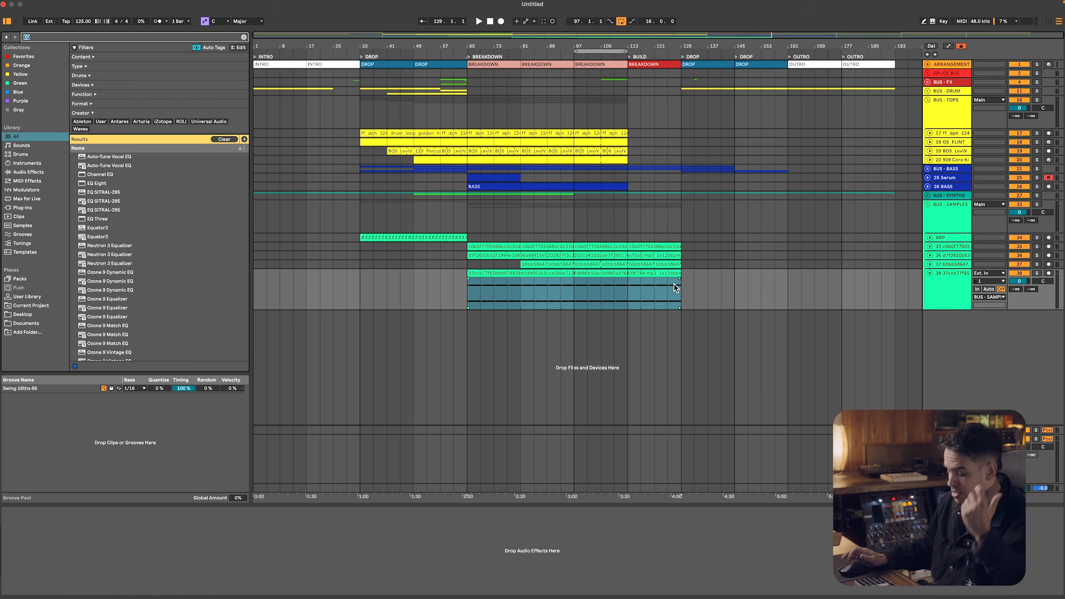
type("delay")
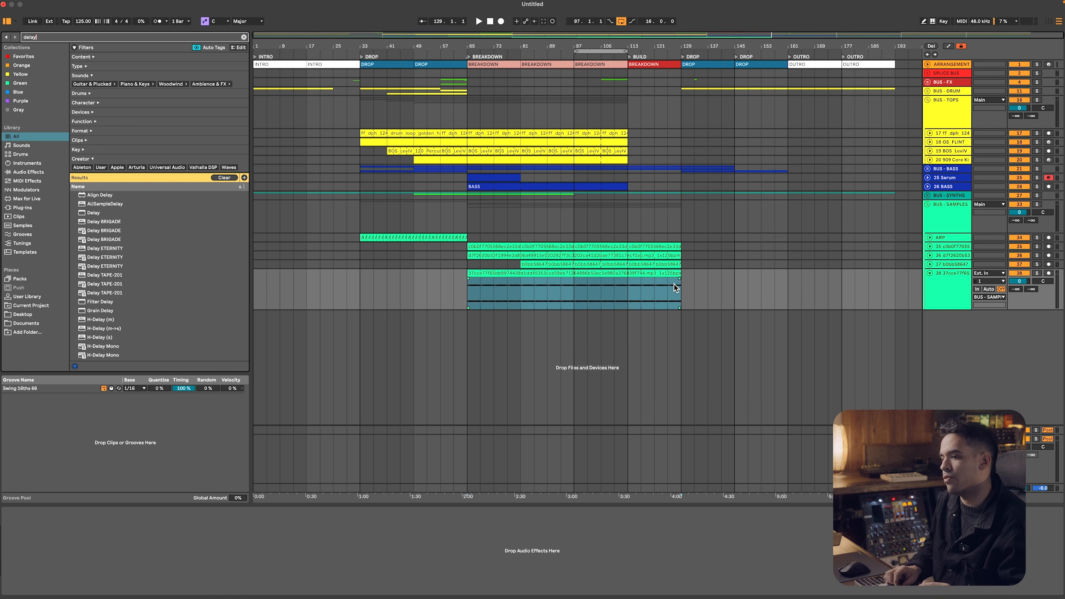
key("Down")
key("Down")
key("Down")
key("Return")
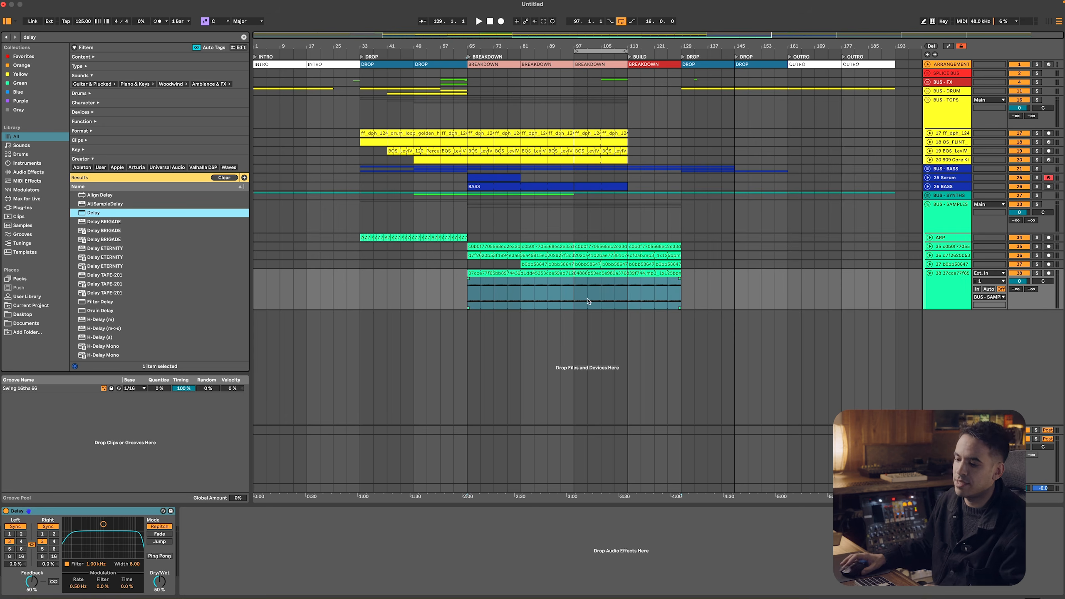
Enable Ping Pong on the Delay, set its filter to 1.18 kHz with width 6.20, and lower the strings track volume to -3.7 dB during playback
left_click(152, 556)
key("space")
left_click_drag(103, 524, 106, 532)
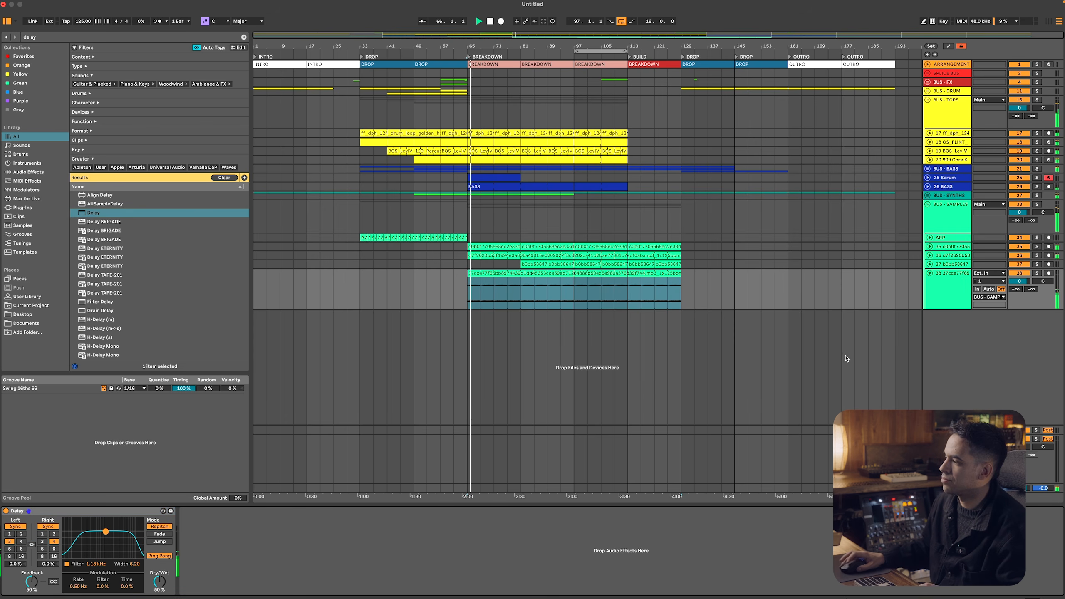
left_click_drag(1018, 281, 1018, 294)
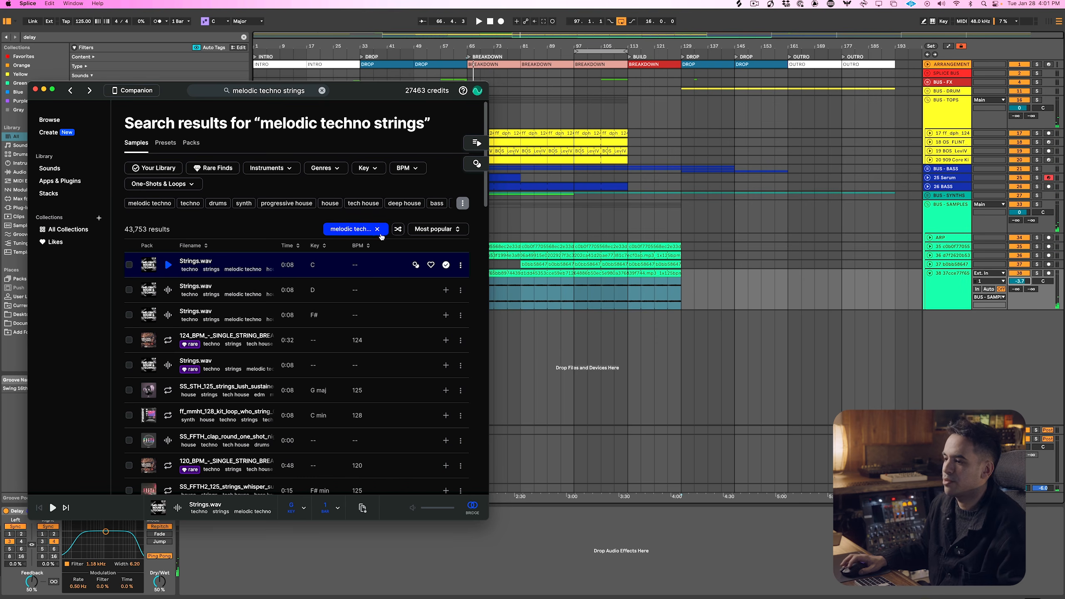
Switch to Splice, clear the melodic techno strings search and search for ear candy samples
left_click(377, 229)
left_click(382, 230)
type("ear candy")
key("Return")
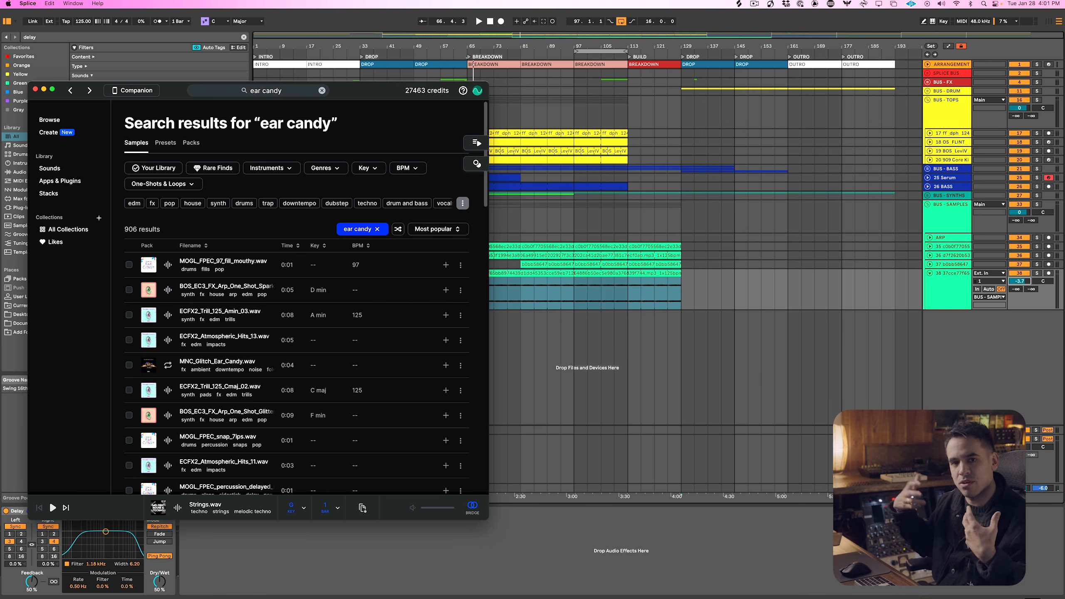
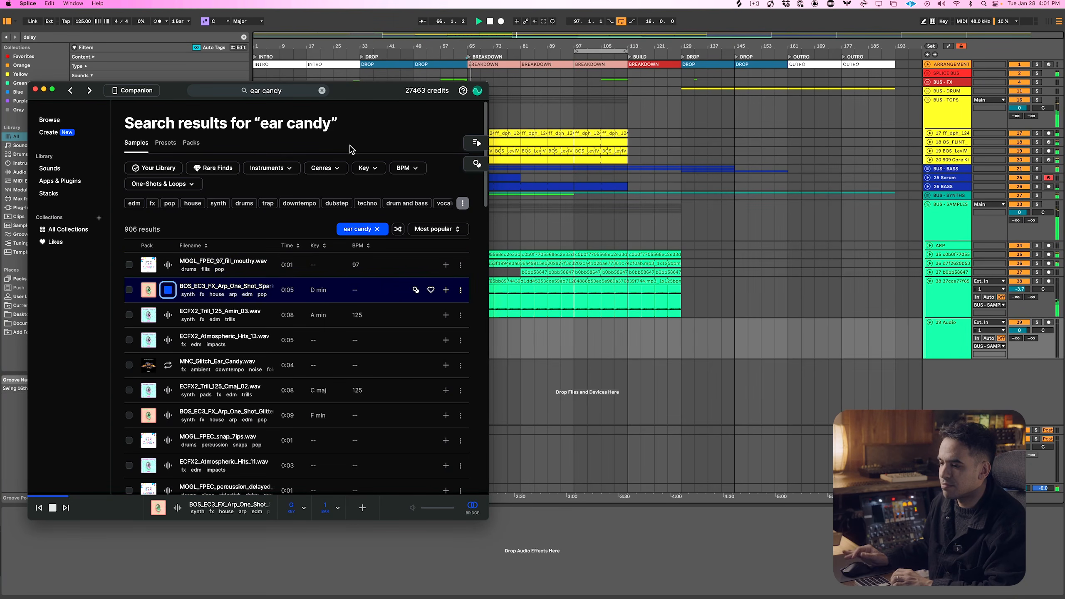
Audition the ear candy results and add ECFX2_Trill_125_Amin_03.wav and MNC_Glitch_Ear_Candy.wav to the library
key("Down")
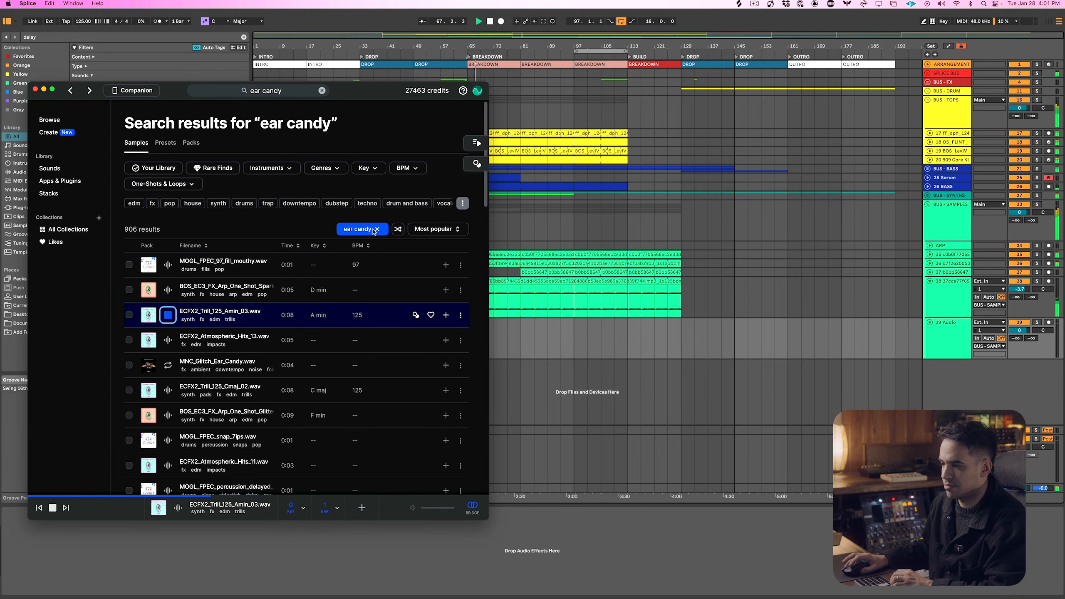
key("Down")
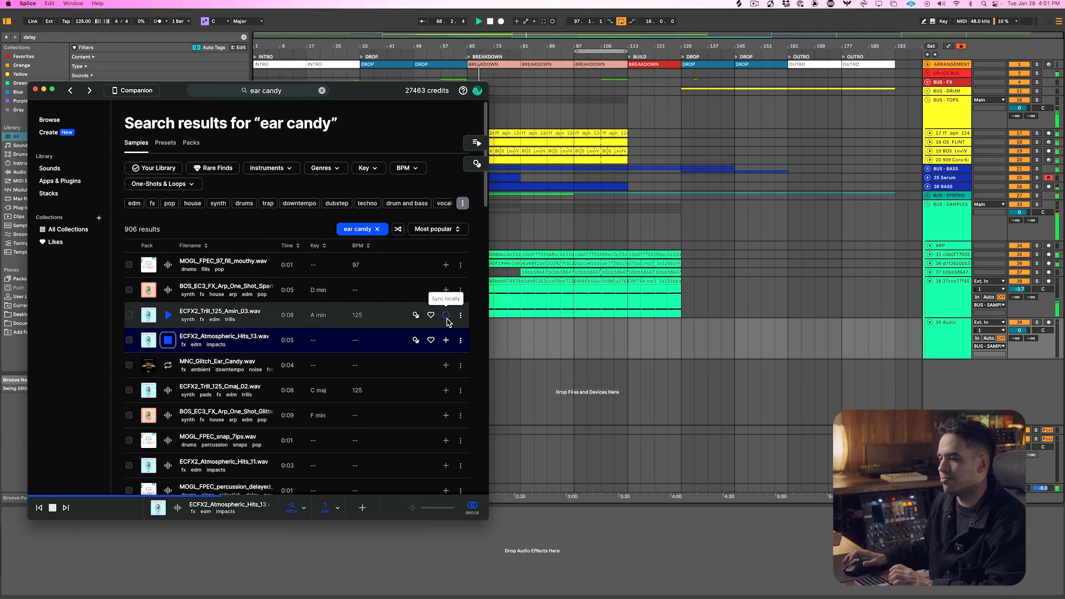
left_click(446, 315)
key("Down")
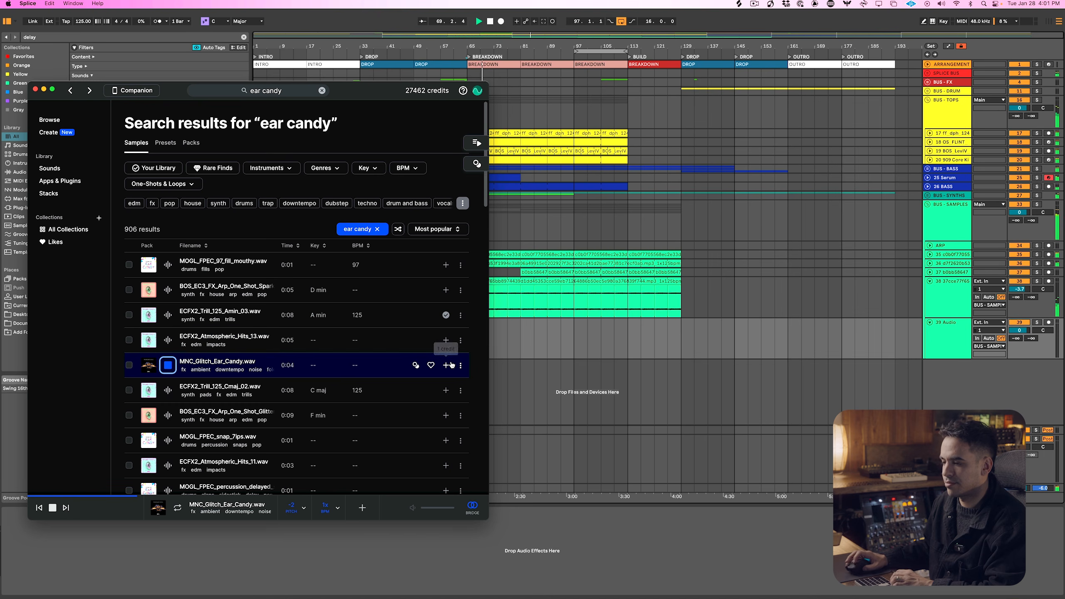
left_click(446, 365)
key("Down")
key("Down")
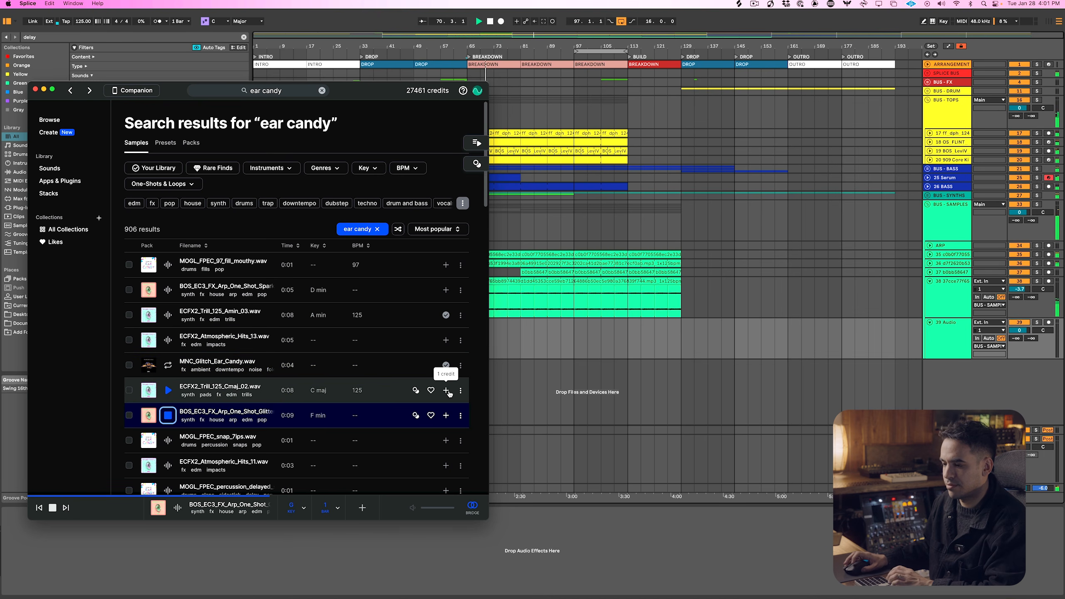
key("Down")
key("Down")
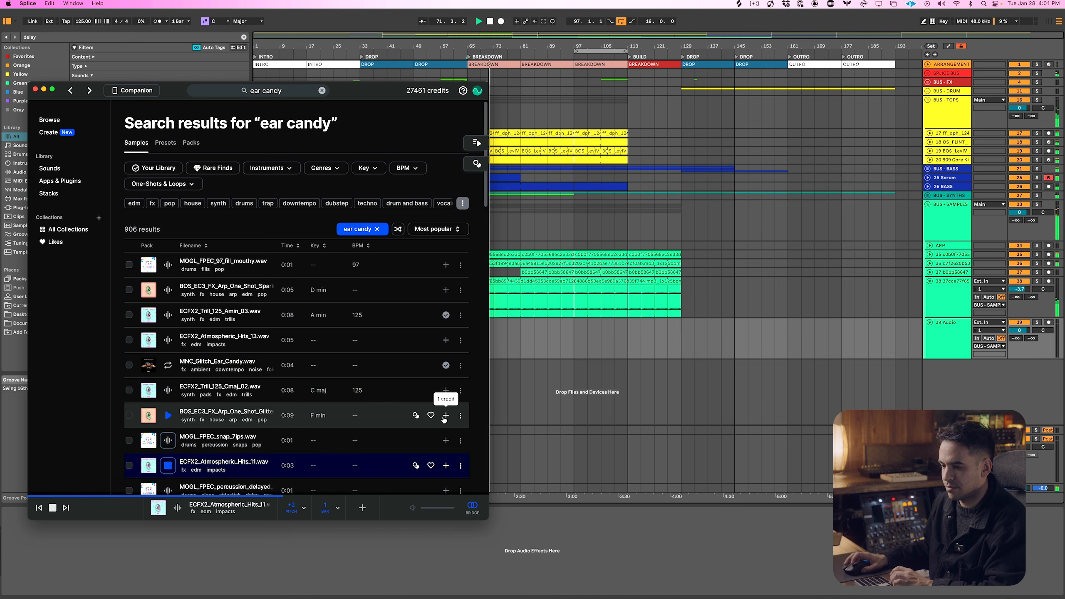
Audition more ear candy samples and add the MOGL cymbal rise and fall, BOS_EC3_120 faller loop and MOGL tennis percussion to the library
scroll(444, 441, "down", 7)
key("Down")
key("Down")
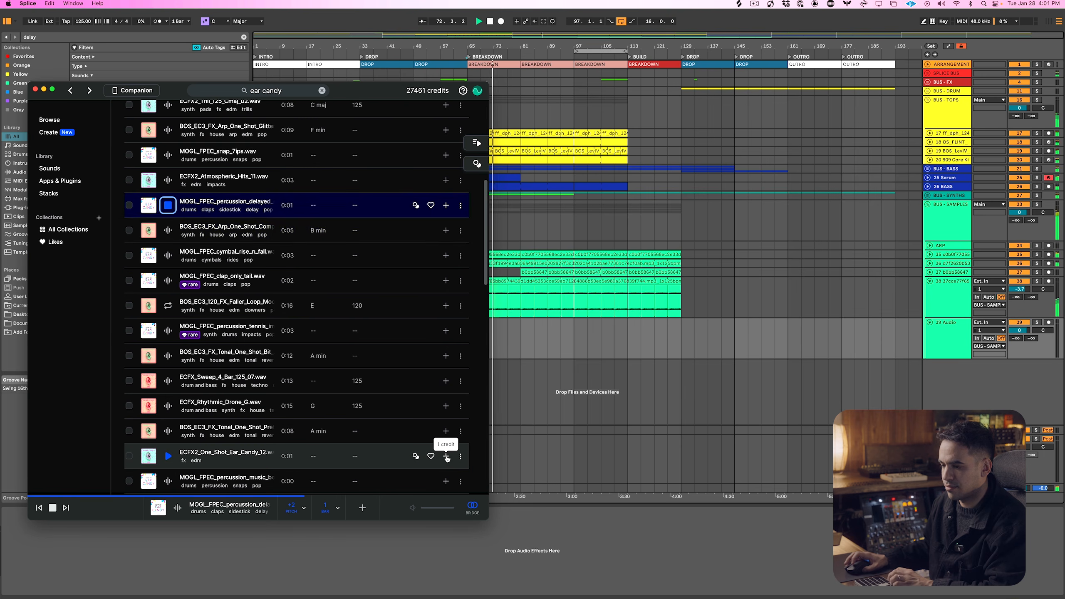
key("Down")
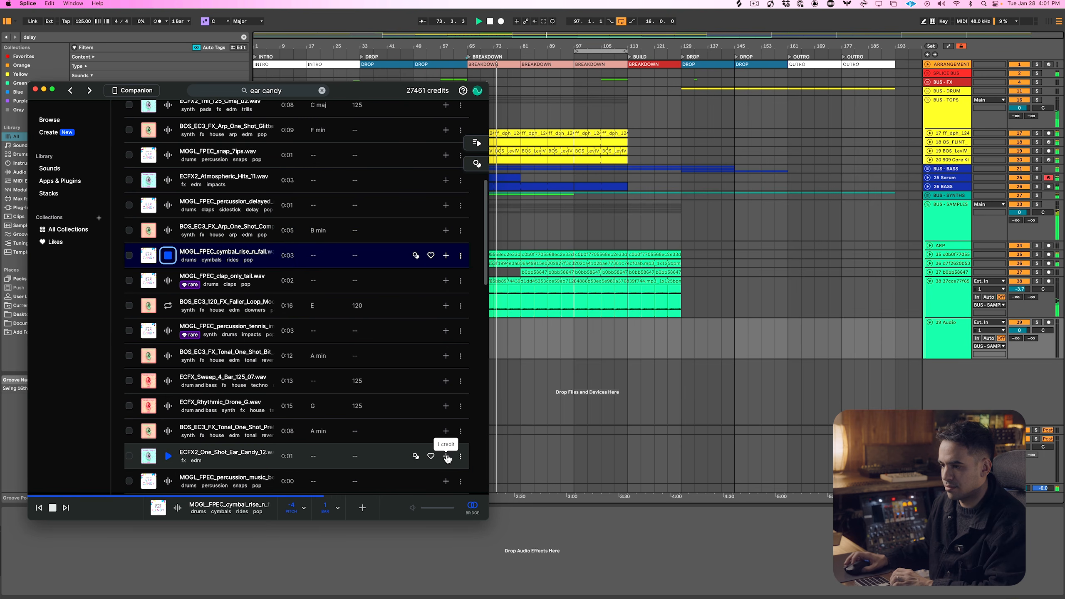
key("Down")
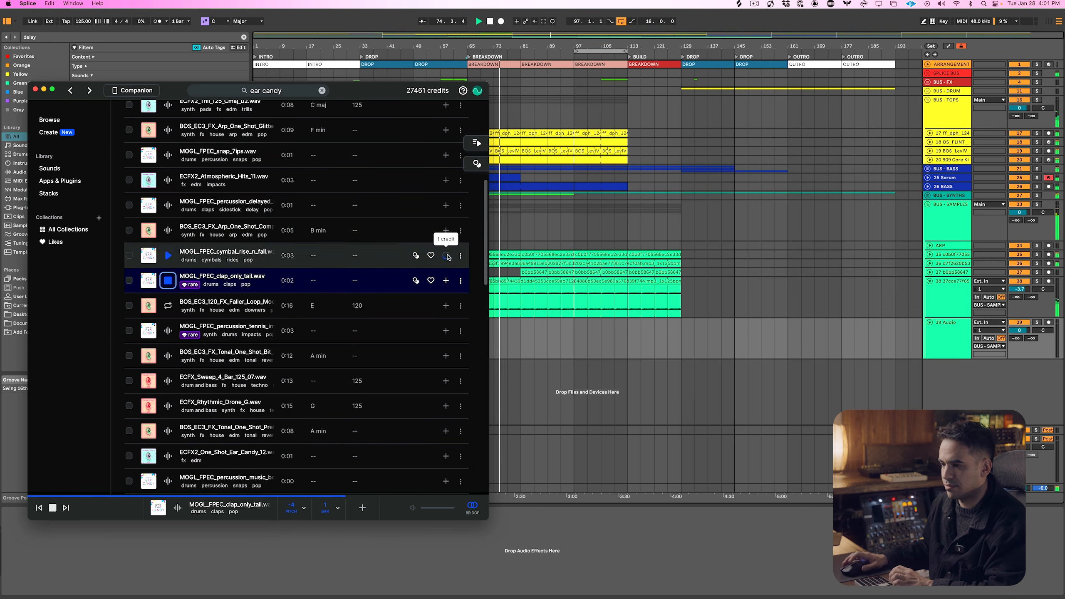
key("Down")
key("Down")
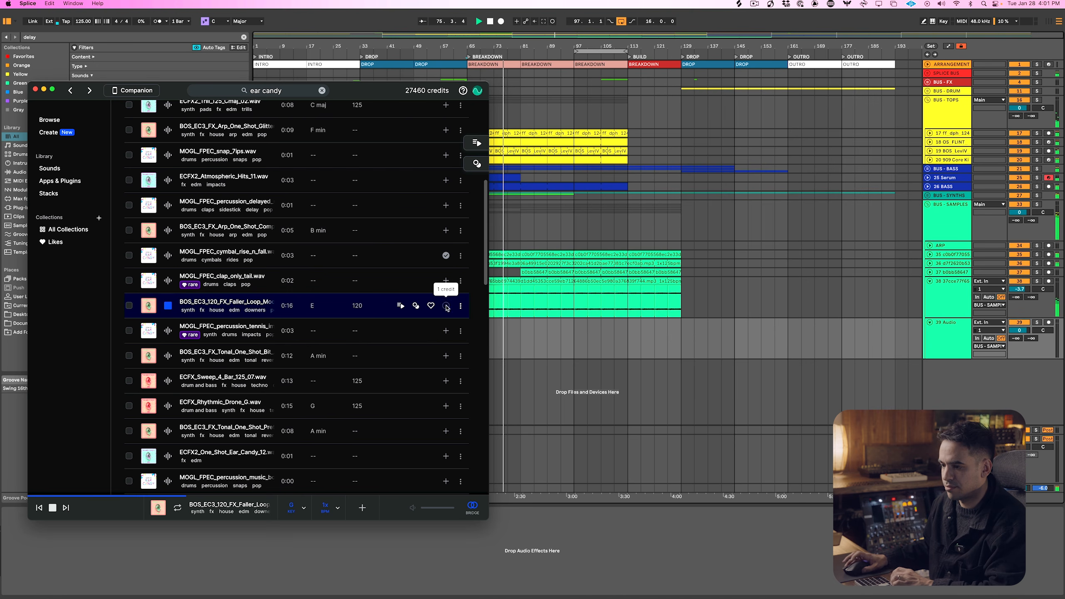
left_click(446, 307)
left_click(445, 331)
key("Down")
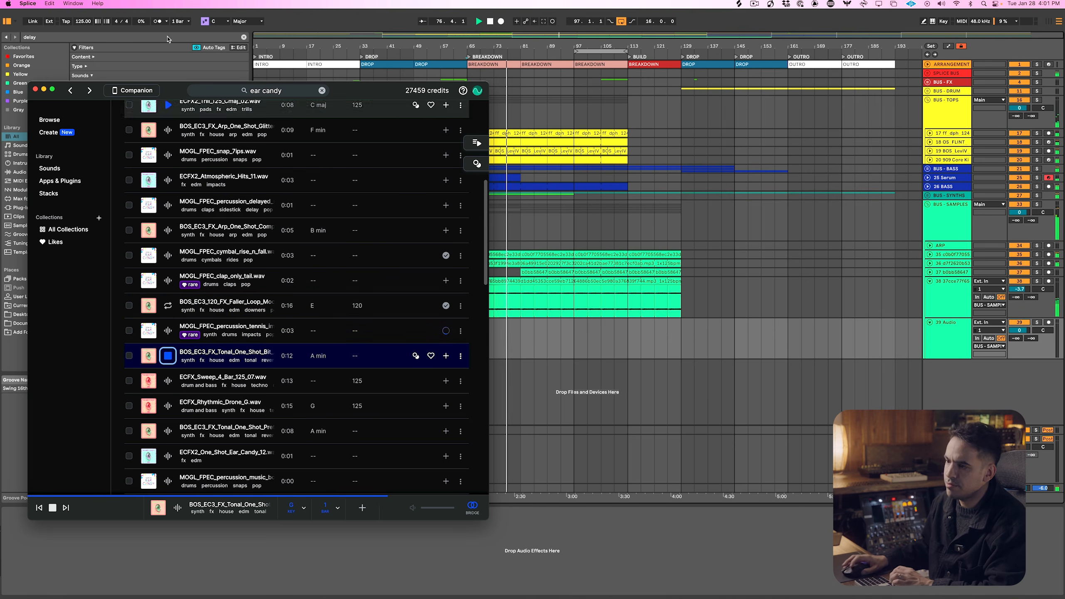
Search Splice for asmr samples, audition the first results and add the BRUNER_85 crispy hi-hat loop to the library
left_click(249, 91)
type("asmr")
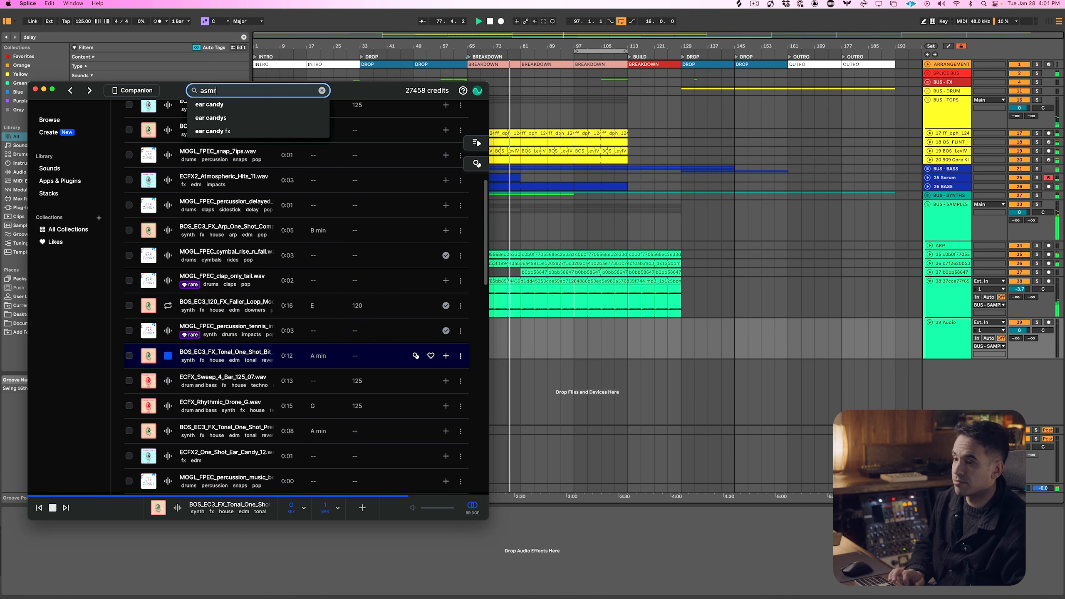
key("Return")
key("Down")
key("Down")
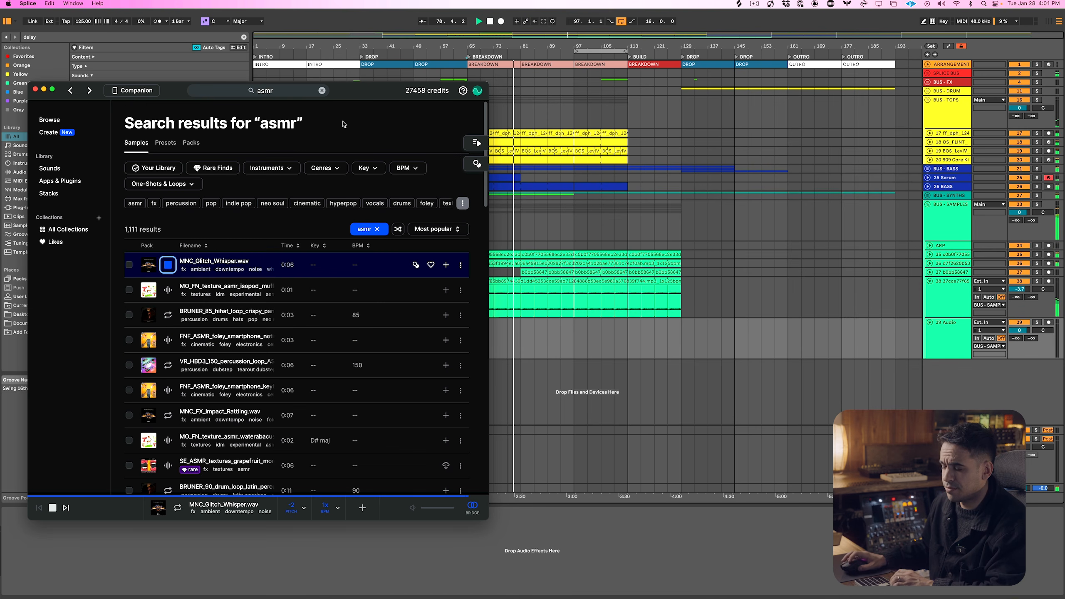
key("Down")
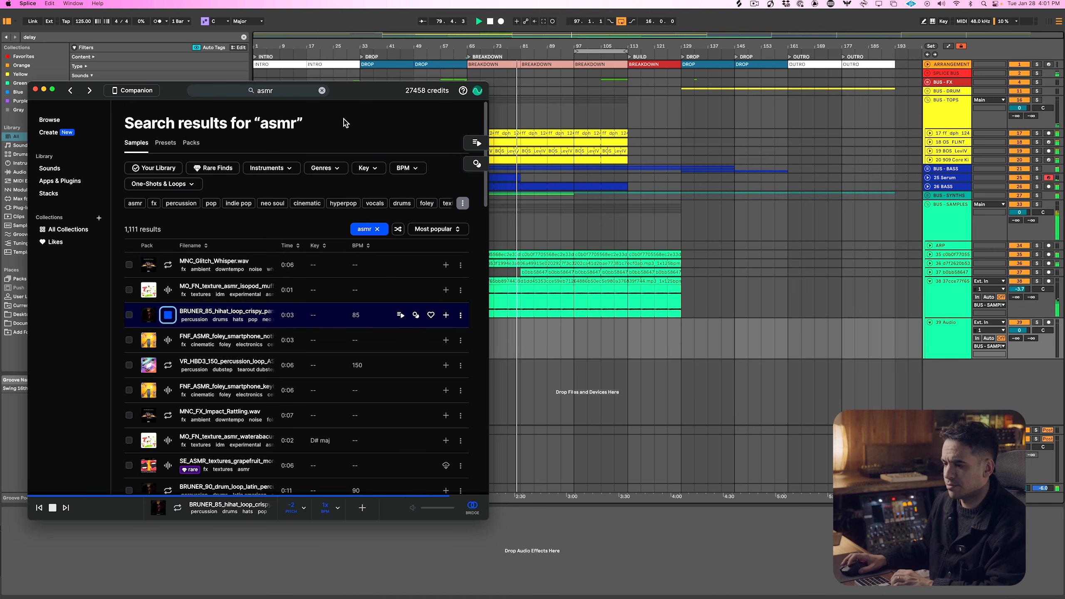
key("Down")
key("Down")
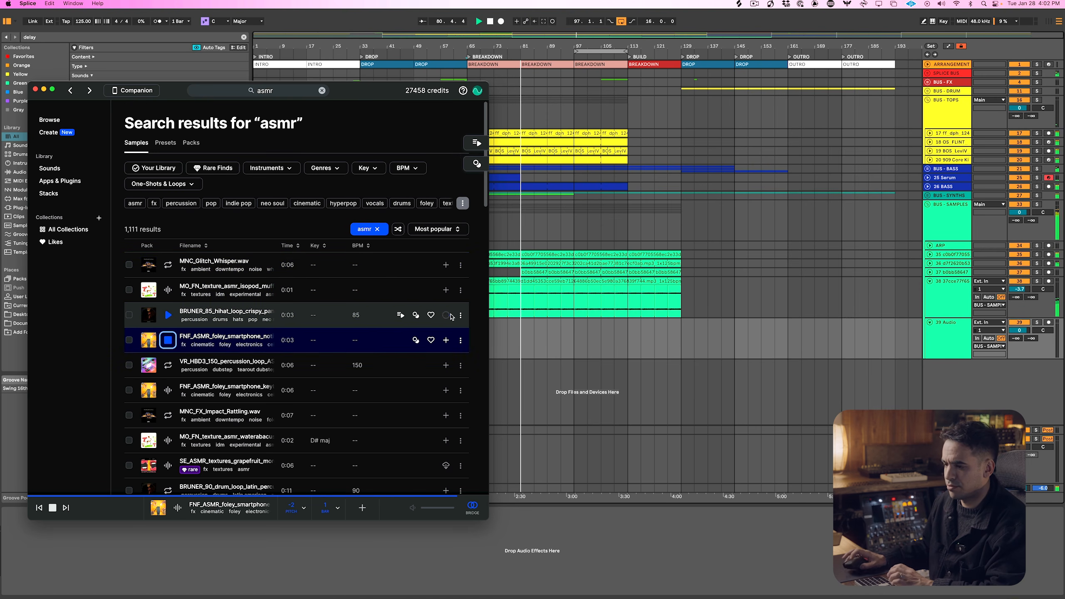
Add the VR_HBD3_150 percussion loop, MNC_FX_Impact_Rattling.wav and the MO_FN water texture to the library while auditioning
left_click(446, 365)
key("Down")
key("Down")
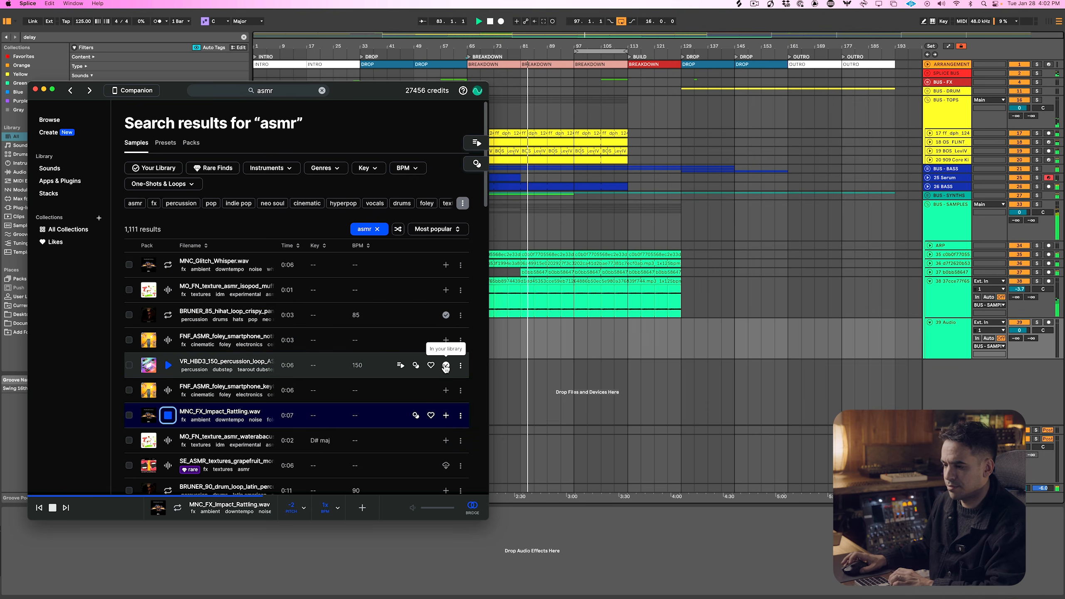
left_click(445, 415)
key("Down")
left_click(445, 440)
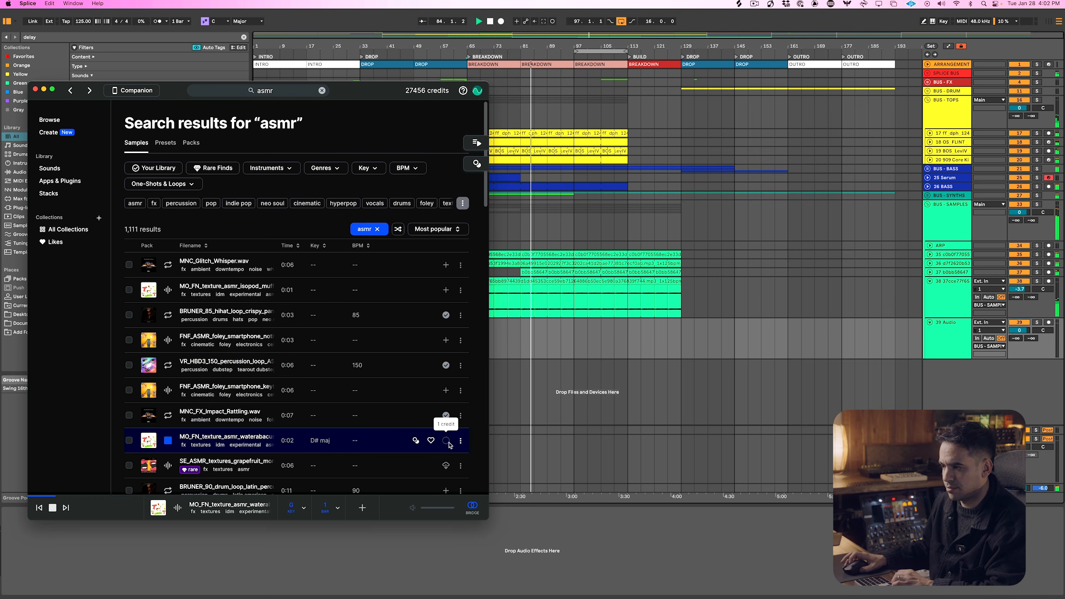
key("Down")
Back in Ableton Live, collapse BUS - SAMPLES, insert a new audio track and group it as BUS - ASMR
left_click(551, 384)
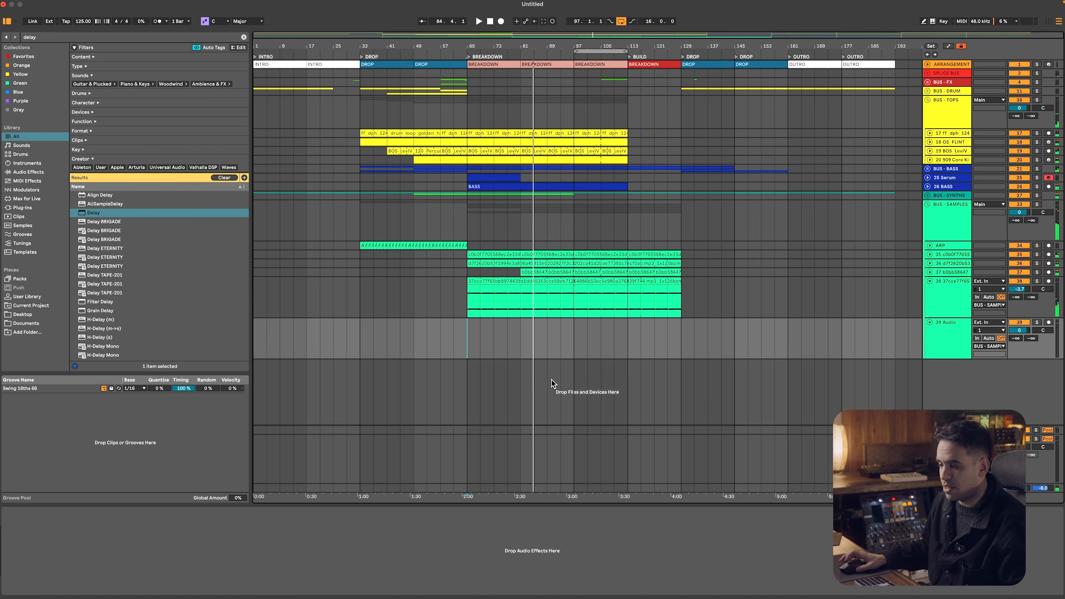
left_click(954, 296)
left_click(935, 215)
left_click(927, 204)
right_click(957, 264)
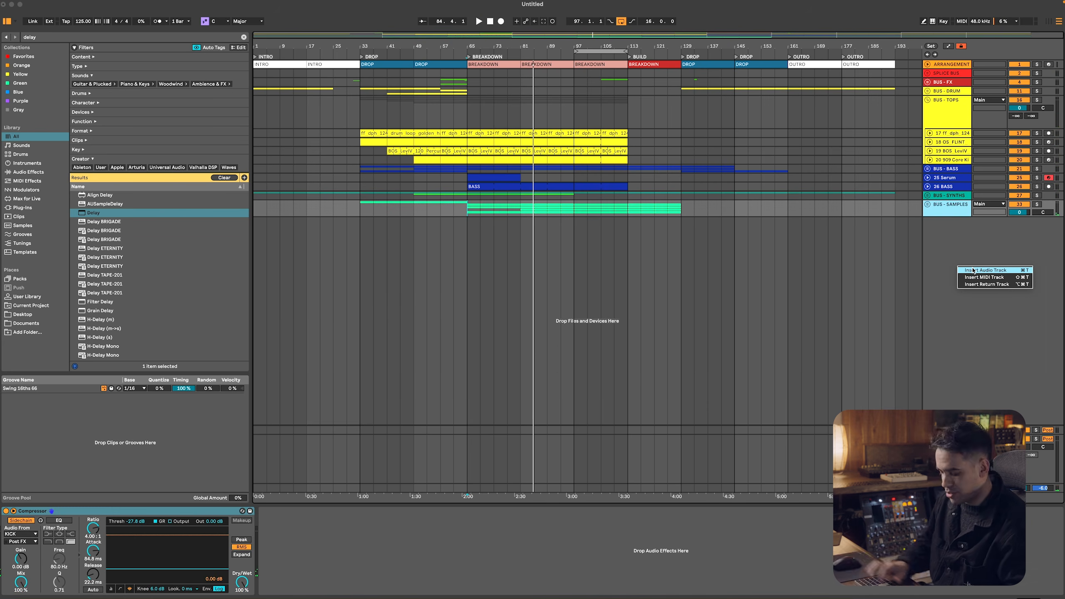
left_click(972, 270)
key("super+g")
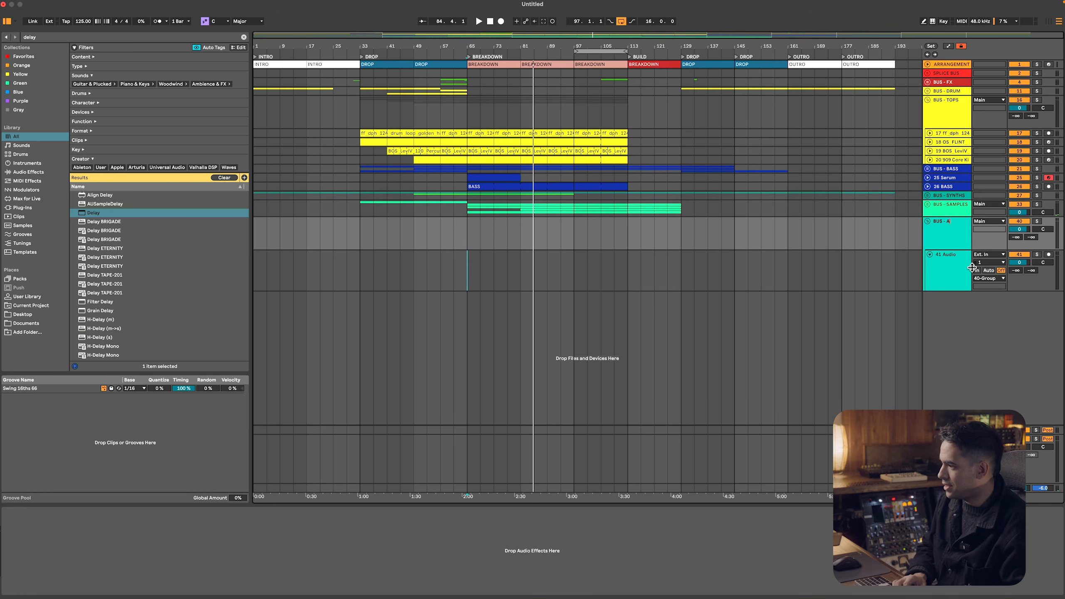
key("Return")
Switch to the Splice sounds library and place the MO_FN_texture_asmr sample on the BUS - ASMR audio track at bar 85
key("super+Tab")
left_click(71, 169)
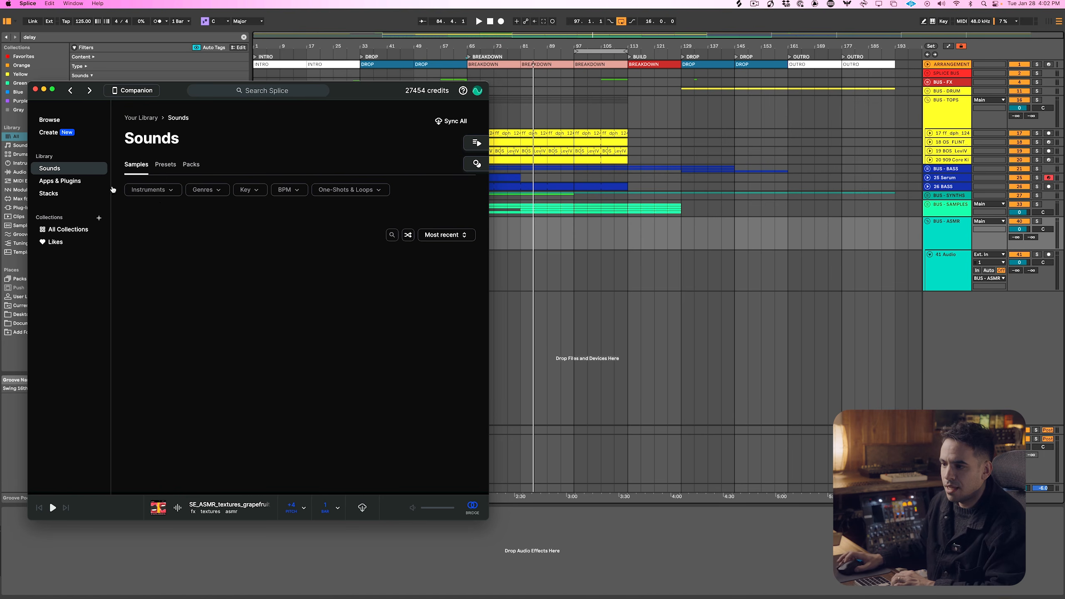
left_click_drag(211, 269, 536, 270)
Add seven more audio tracks inside BUS - ASMR
left_click(941, 289)
key("super+t")
key("super+t")
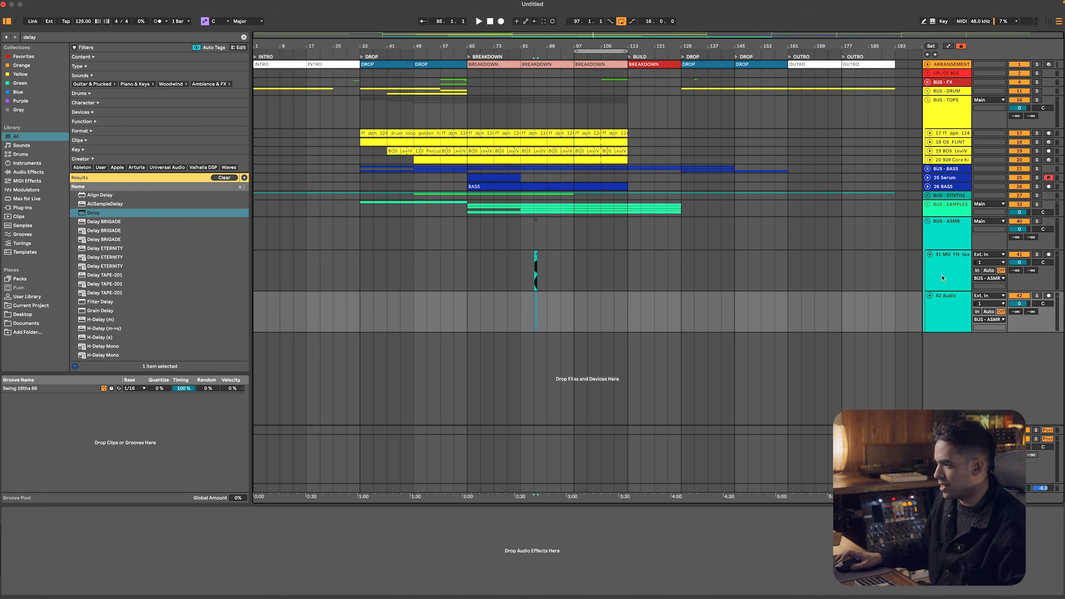
key("super+t")
key("super+t")
key("super+t")
key("super+t")
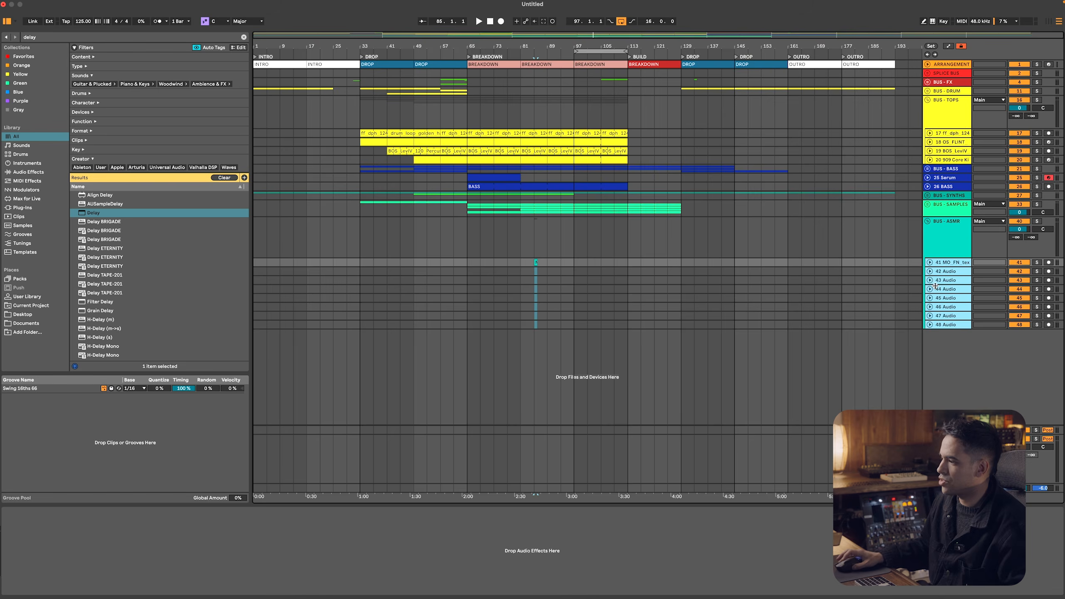
Place the remaining ear candy and ASMR samples from the Splice library on the new tracks between bars 101 and 149
key("super+Tab")
left_click_drag(261, 293, 591, 272)
left_click_drag(267, 318, 656, 299)
left_click_drag(254, 337, 683, 272)
left_click_drag(275, 363, 711, 288)
left_click_drag(296, 388, 745, 273)
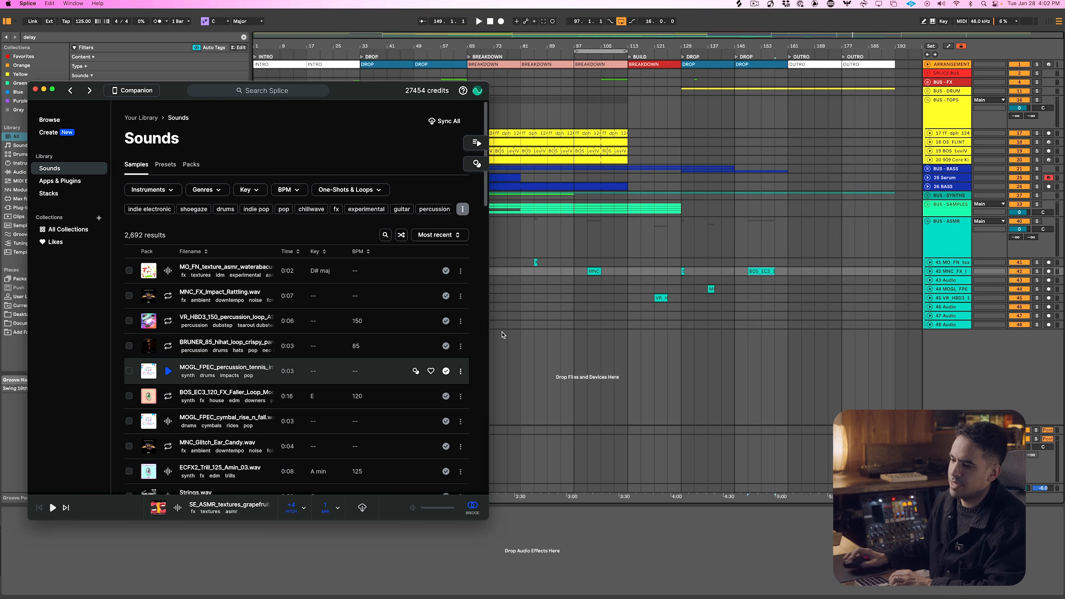
left_click_drag(202, 394, 737, 299)
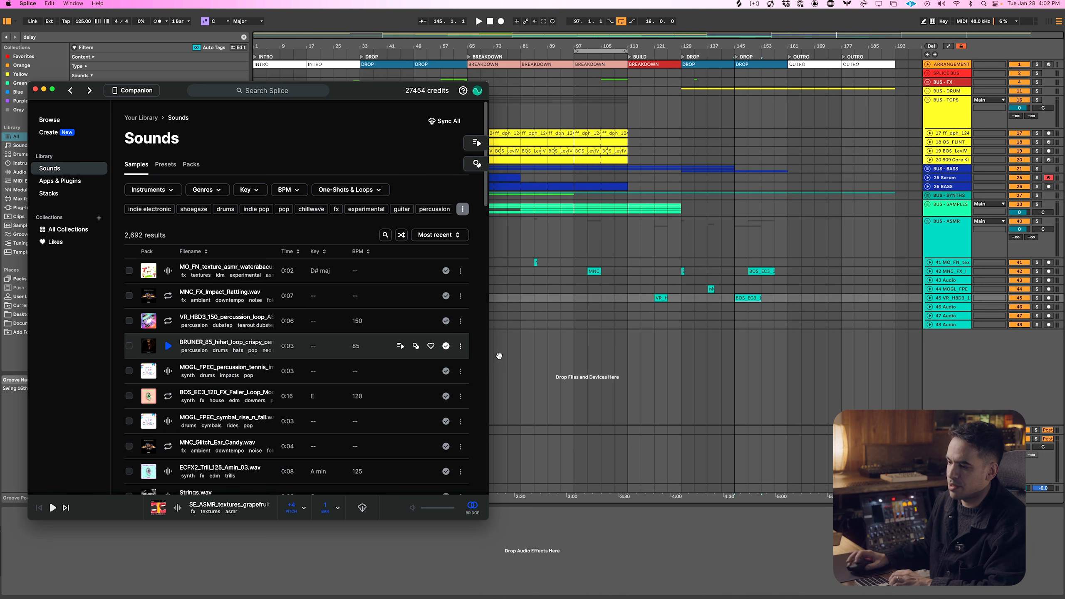
left_click_drag(249, 419, 750, 307)
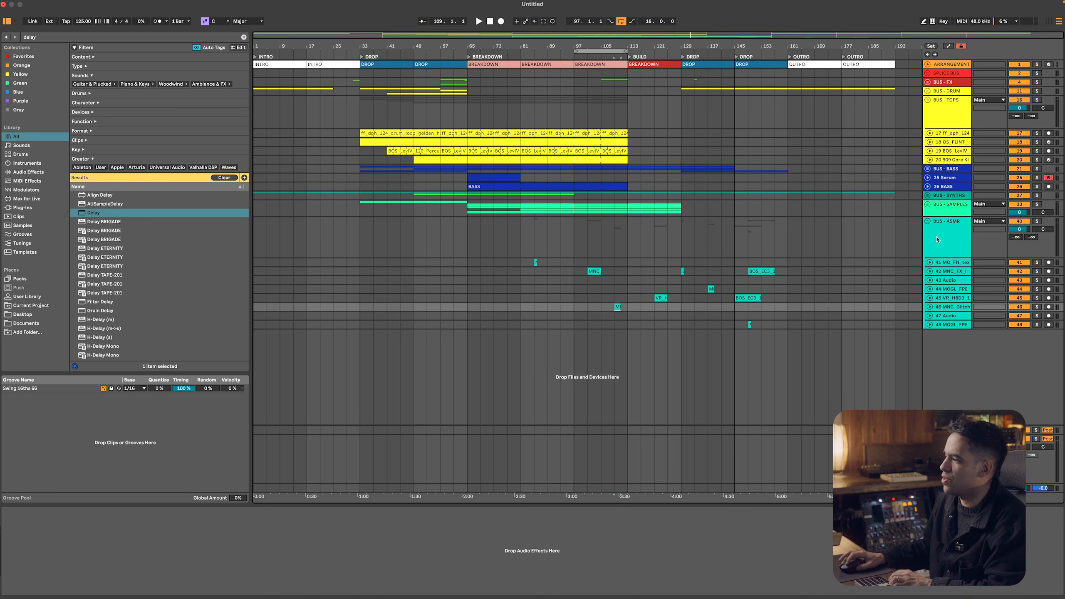
Load Delay and Reverb on BUS - ASMR, setting the Reverb to 5.45 s decay and 42% dry/wet
left_click(936, 240)
double_click(111, 211)
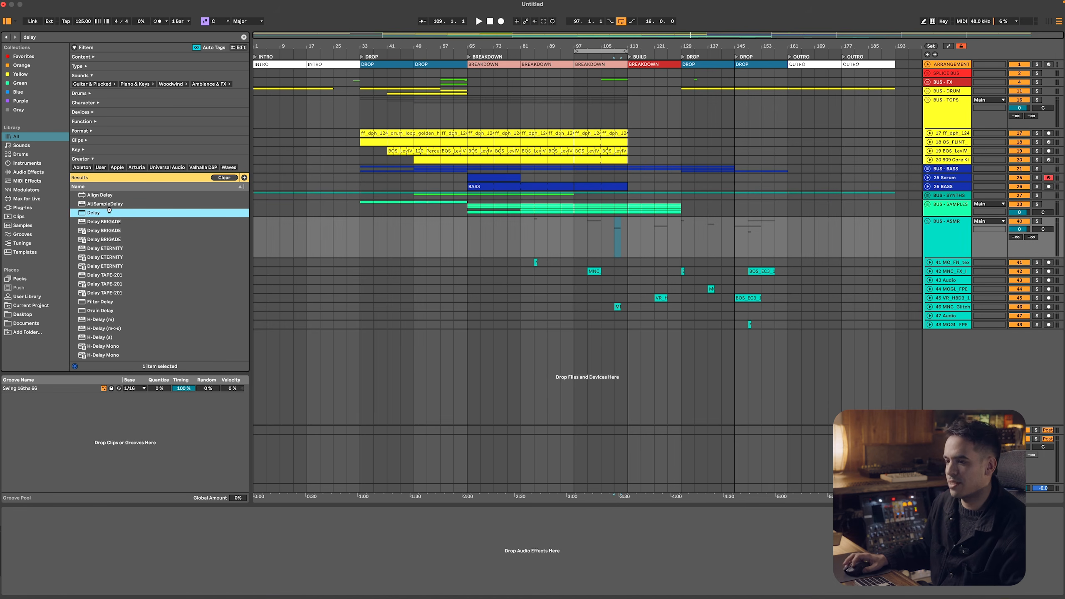
key("super+f")
type("REVERB")
key("Return")
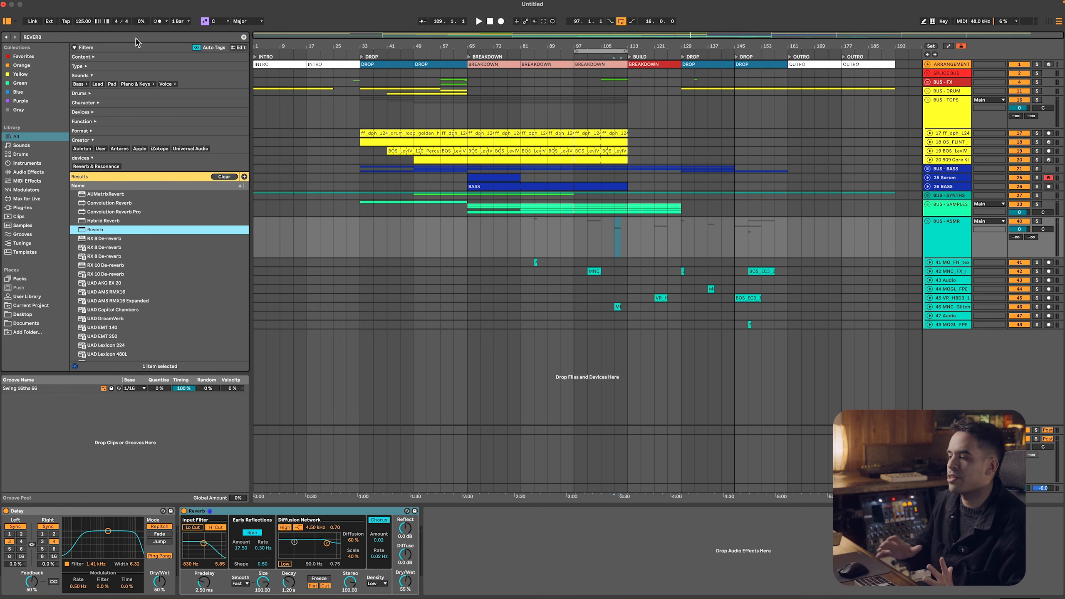
left_click_drag(403, 582, 403, 590)
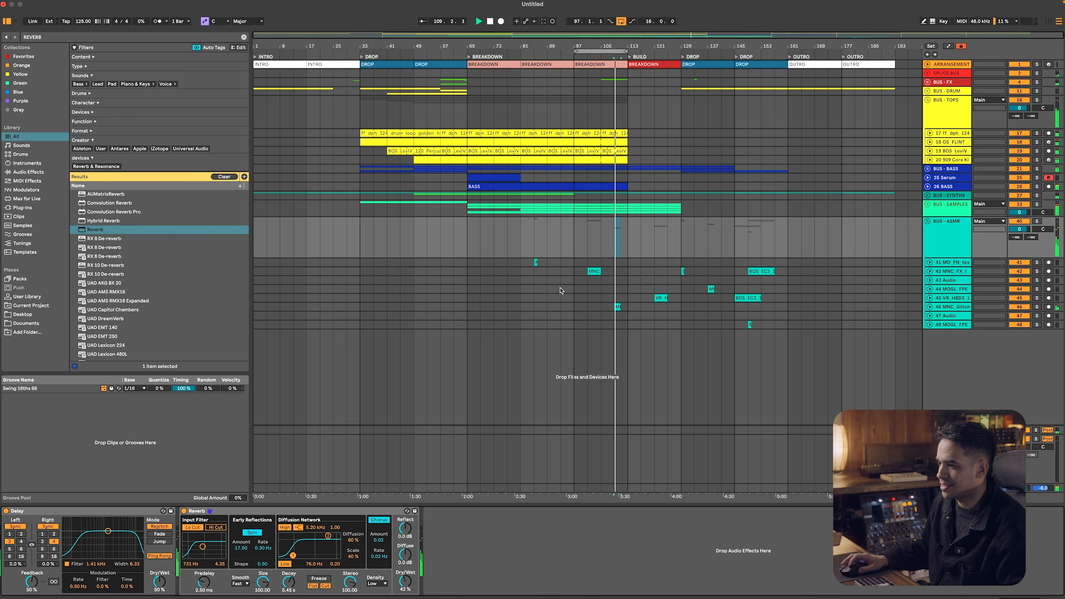
Stagger the MO_FN, MNC impact, MNC glitch and VR_HBD3 clips at bars 65, 69, 73 and 77 on the first four ASMR tracks
left_click(494, 261)
left_click_drag(493, 259, 469, 261)
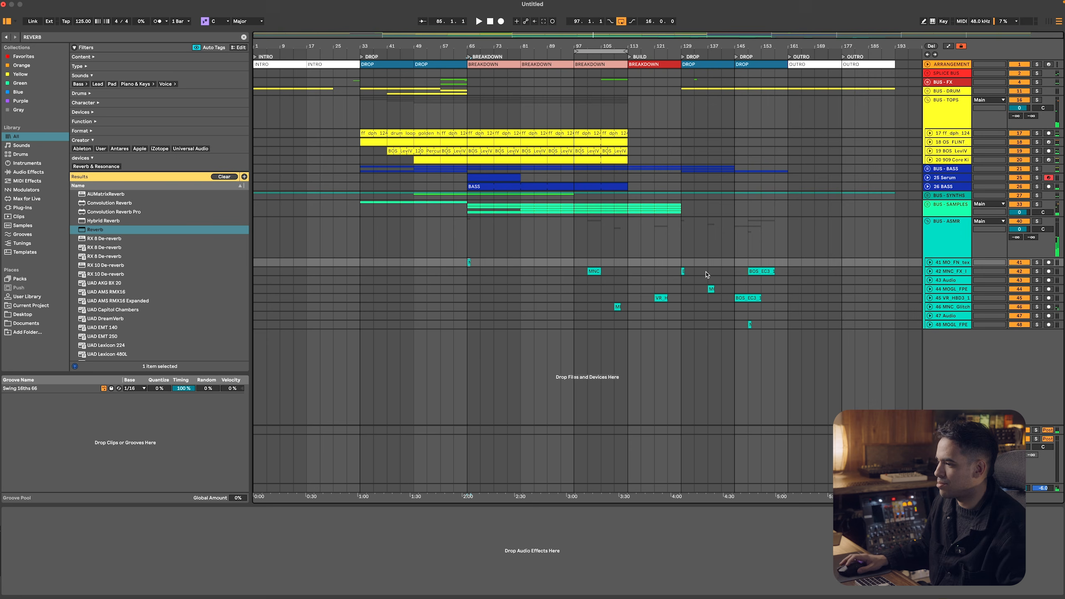
left_click_drag(545, 268, 487, 271)
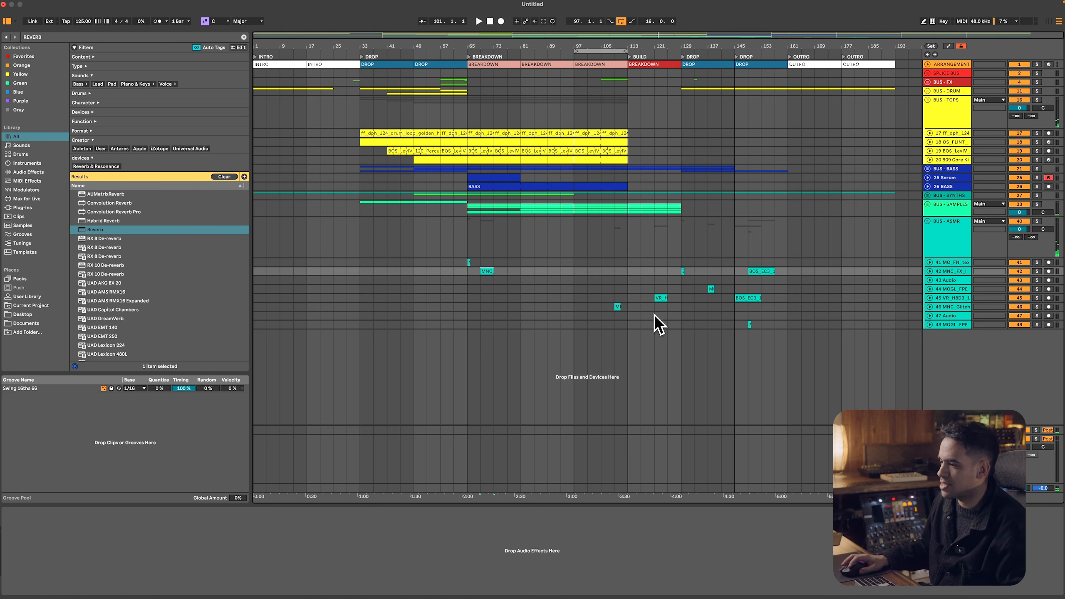
left_click_drag(593, 301, 505, 282)
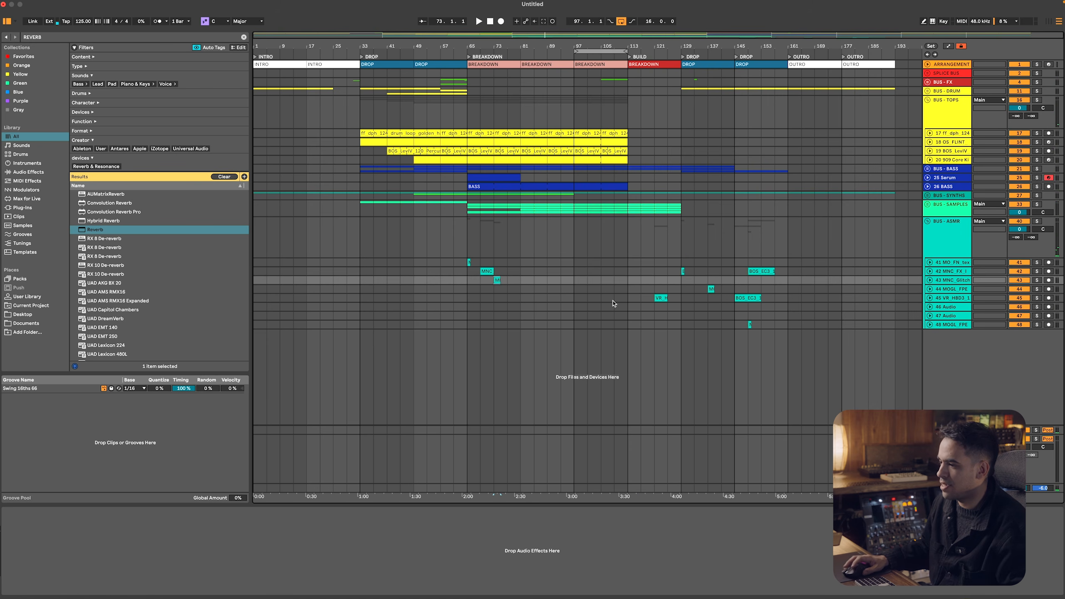
left_click_drag(624, 298, 478, 289)
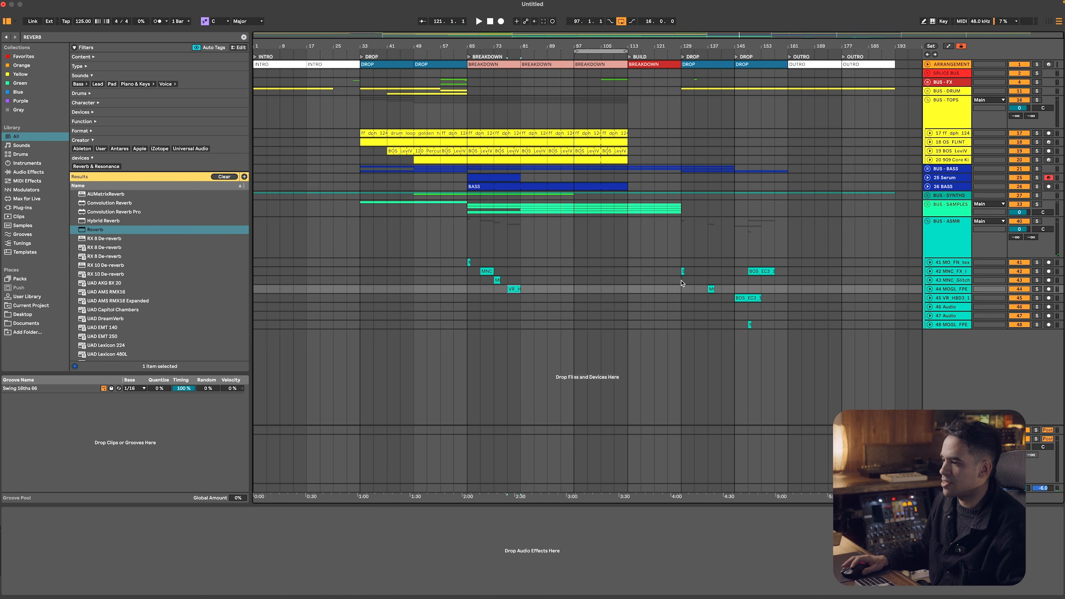
Continue the stagger with clips at bars 81, 85, 89 and 97 on the last four ASMR tracks, and one on the first track at bar 105
left_click_drag(682, 270, 531, 303)
left_click_drag(750, 295, 560, 314)
left_click_drag(764, 269, 590, 328)
left_click(762, 326)
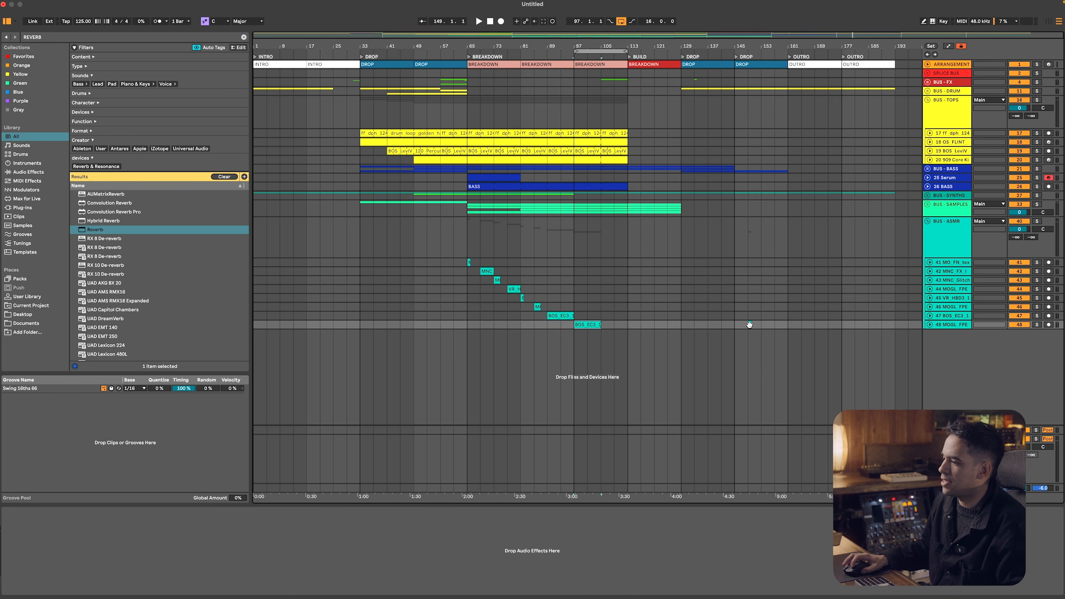
mouse_move(643, 305)
left_mouse_down()
mouse_move(589, 293)
mouse_move(573, 274)
mouse_move(602, 272)
left_mouse_up()
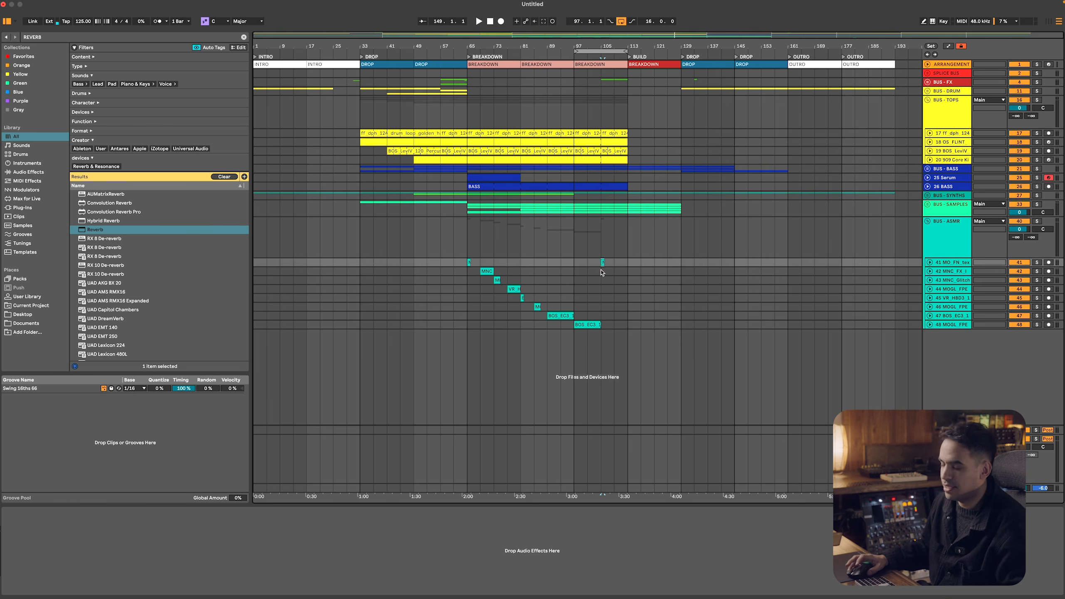
Load EQ Eight after the Reverb on BUS - ASMR and cut the lows below about 719 Hz
left_click(924, 246)
key("super+f")
type("EQ")
left_click(108, 184)
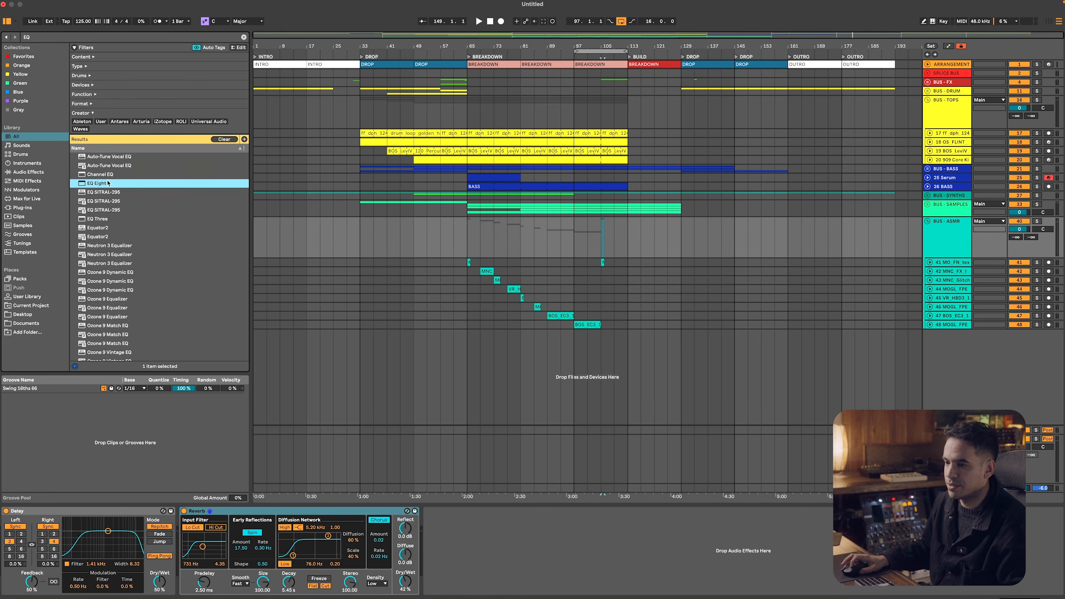
left_click_drag(309, 455, 426, 535)
left_click(472, 546)
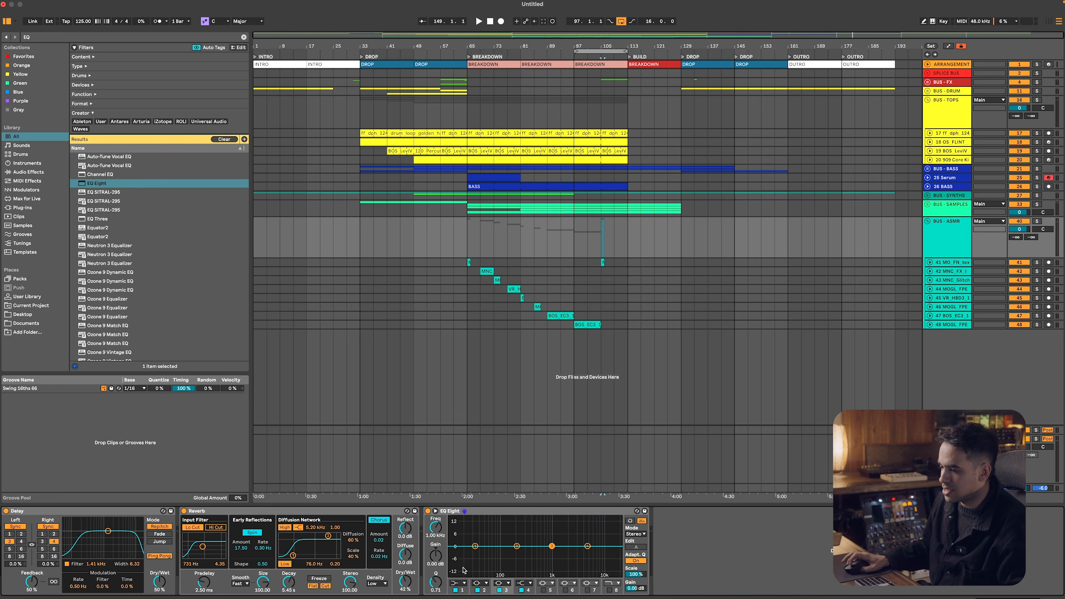
left_click(459, 583)
left_click(460, 534)
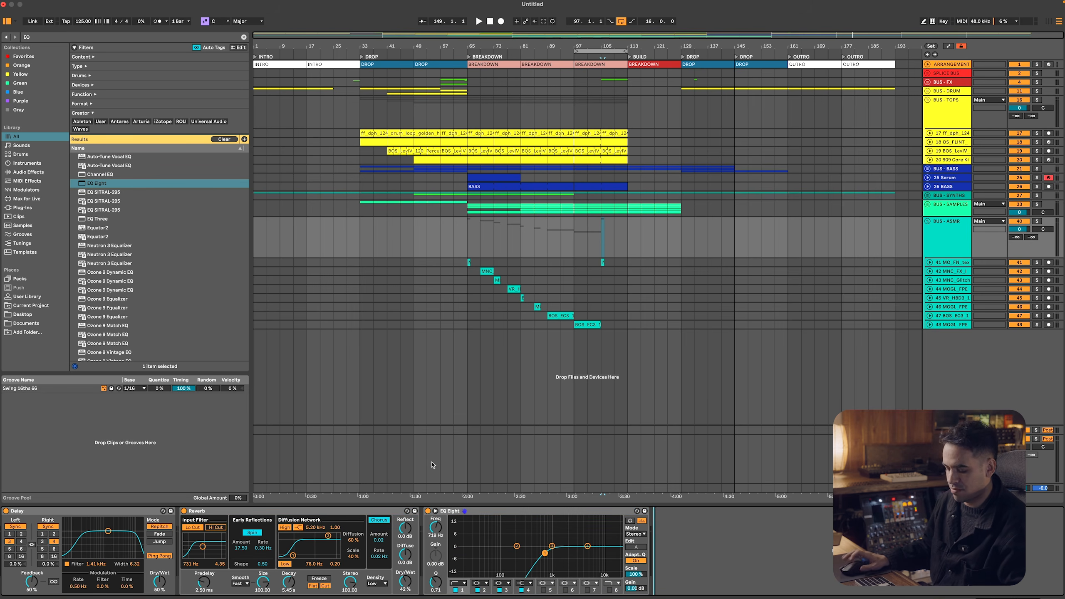
Add a Utility after EQ Eight on BUS - ASMR and lower its gain to -6.67 dB
key("super+f")
type("UYTI")
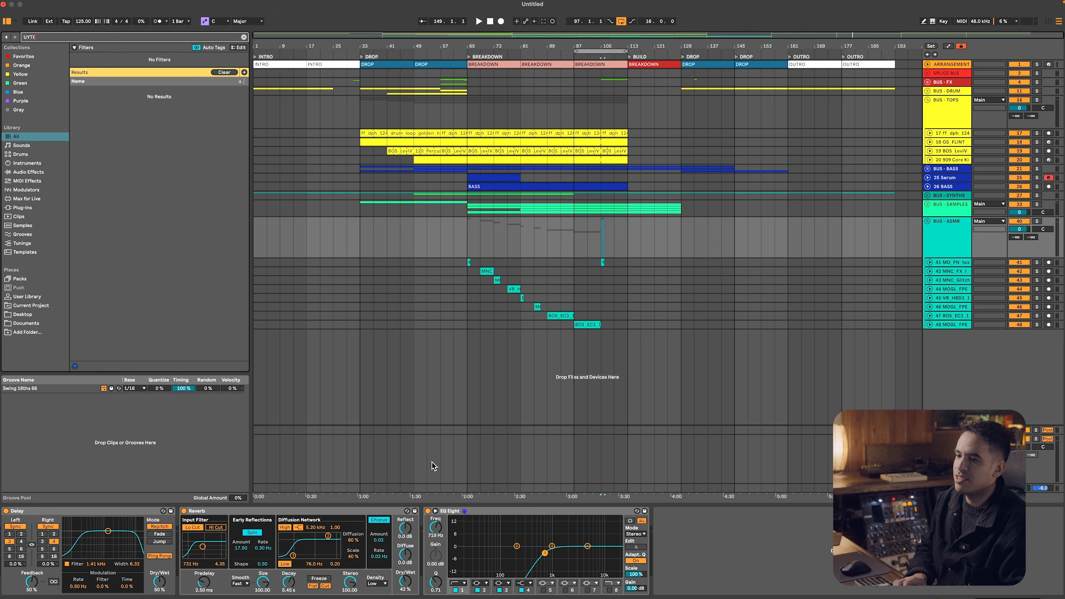
key("BackSpace")
key("BackSpace")
key("BackSpace")
type("TI")
key("Down")
key("Return")
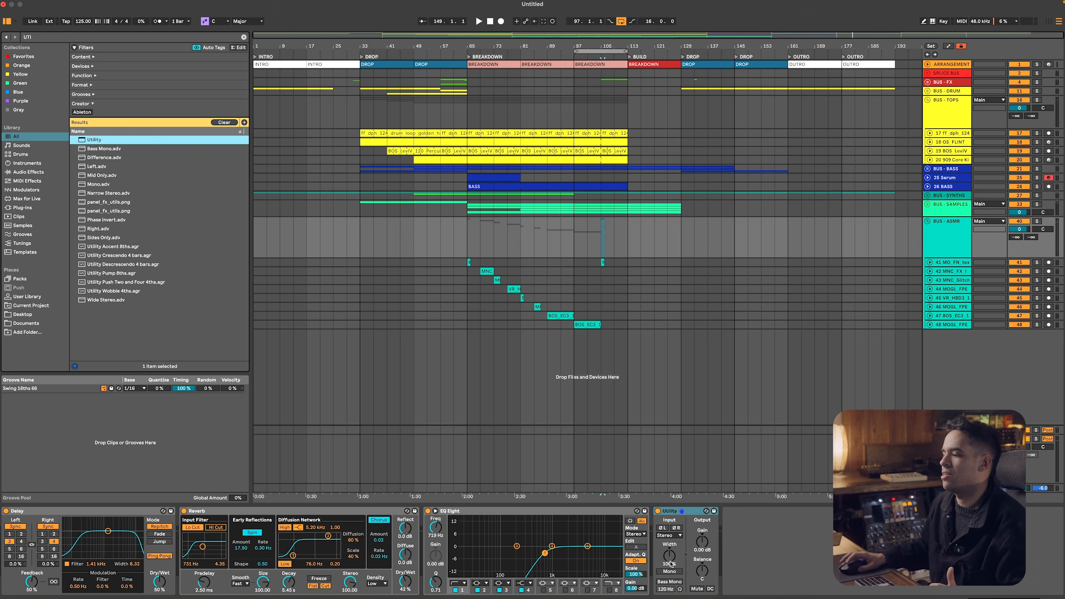
left_click_drag(707, 551, 707, 564)
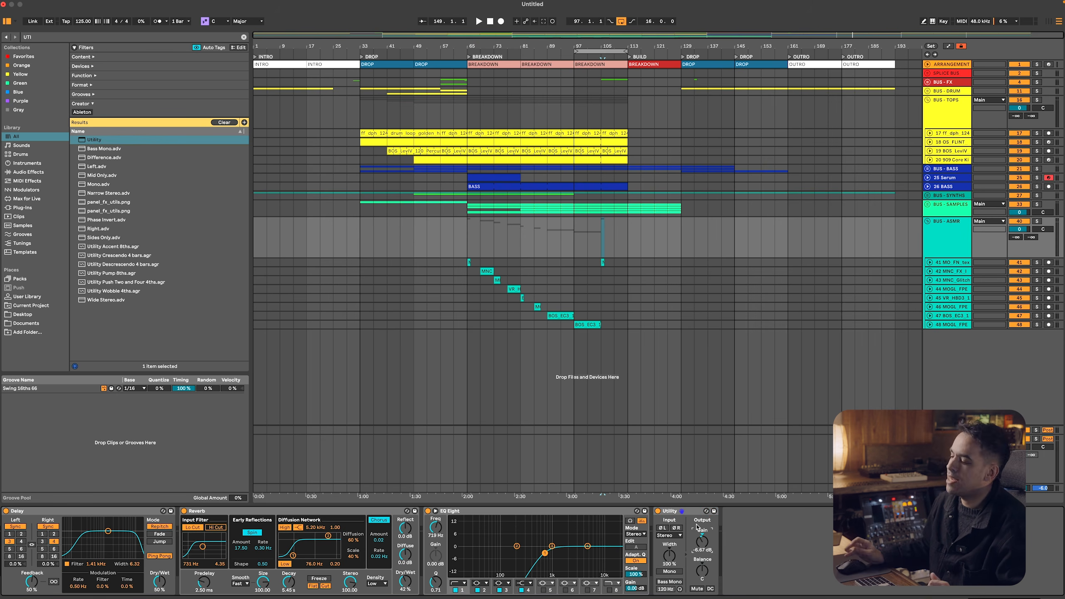
Play the breakdown from bar 65 and reduce the Utility gain on BUS - ASMR to about -12 dB
key("space")
left_click(468, 242)
key("space")
key("space")
left_click(947, 262)
left_click(947, 243)
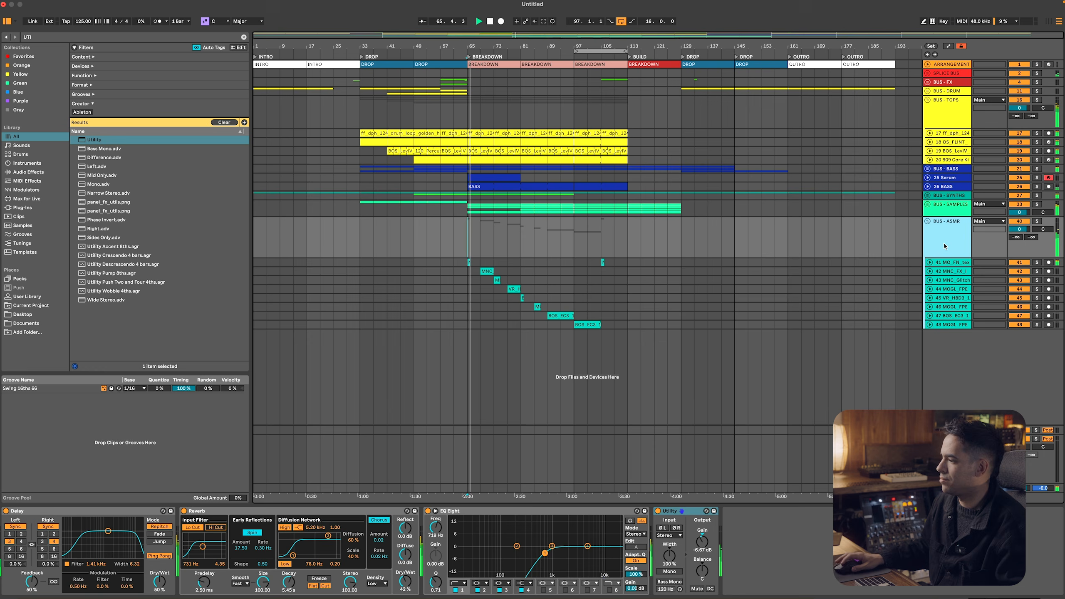
left_click_drag(701, 541, 701, 551)
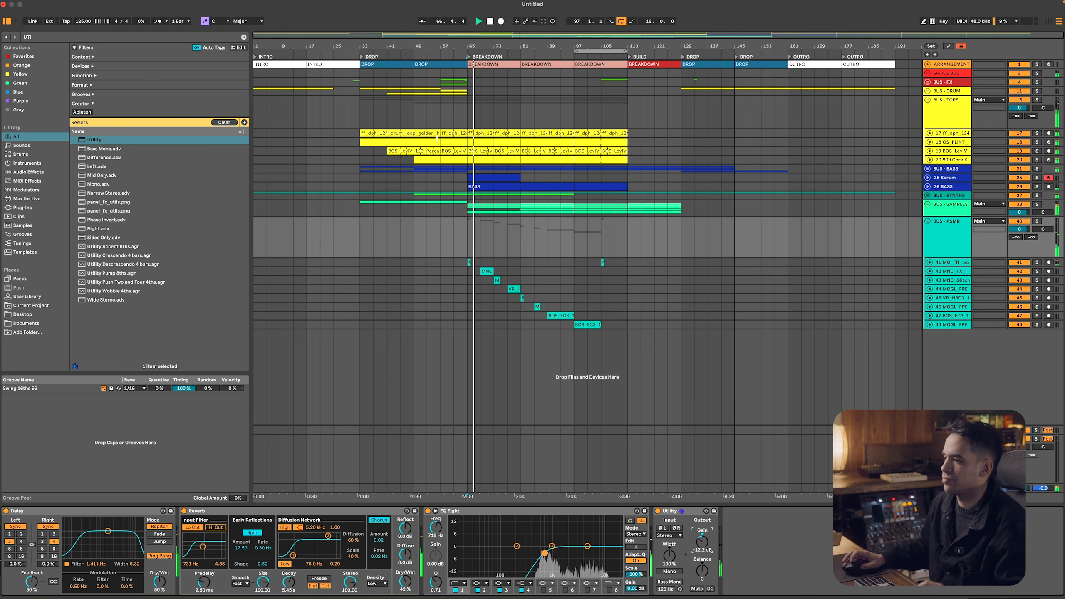
Switch to Splice and search its sample catalogue for MELODIC TECHNO
key("super+Tab")
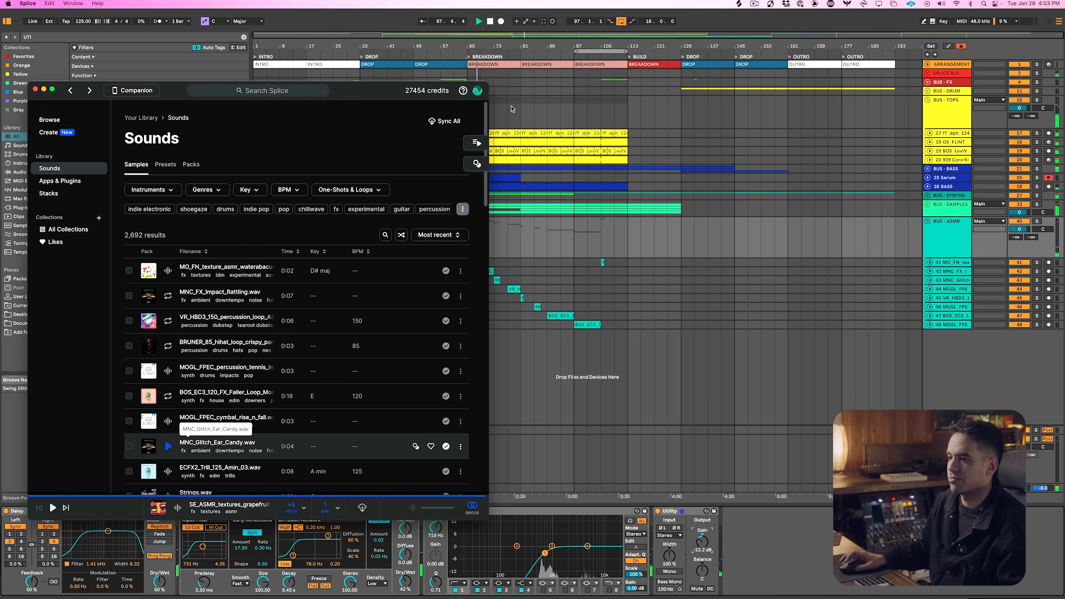
left_click(61, 121)
left_click(309, 92)
type("MELODIC TECHNO")
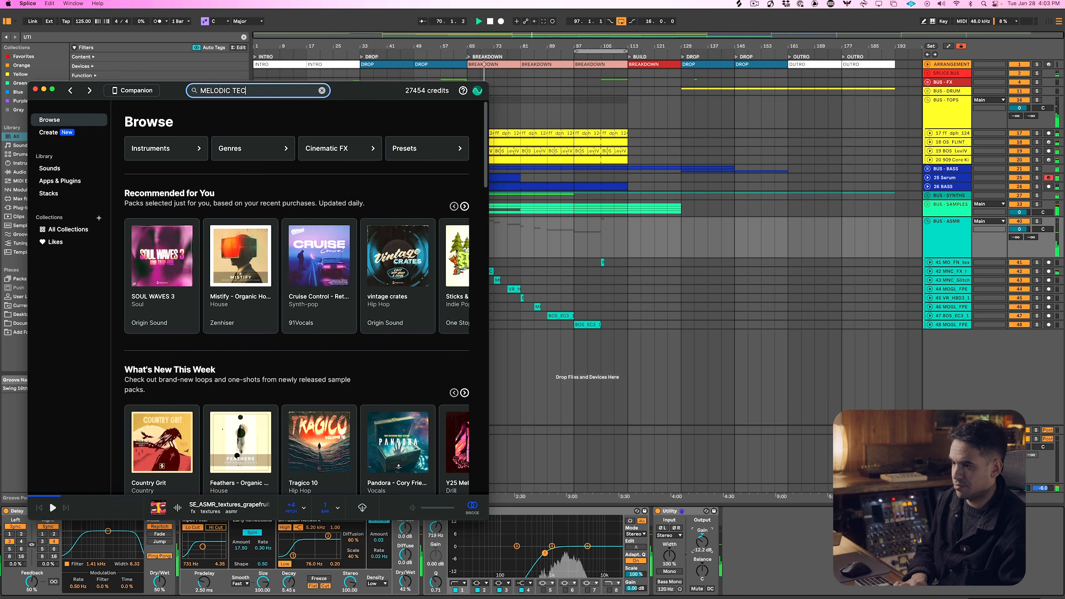
key("Return")
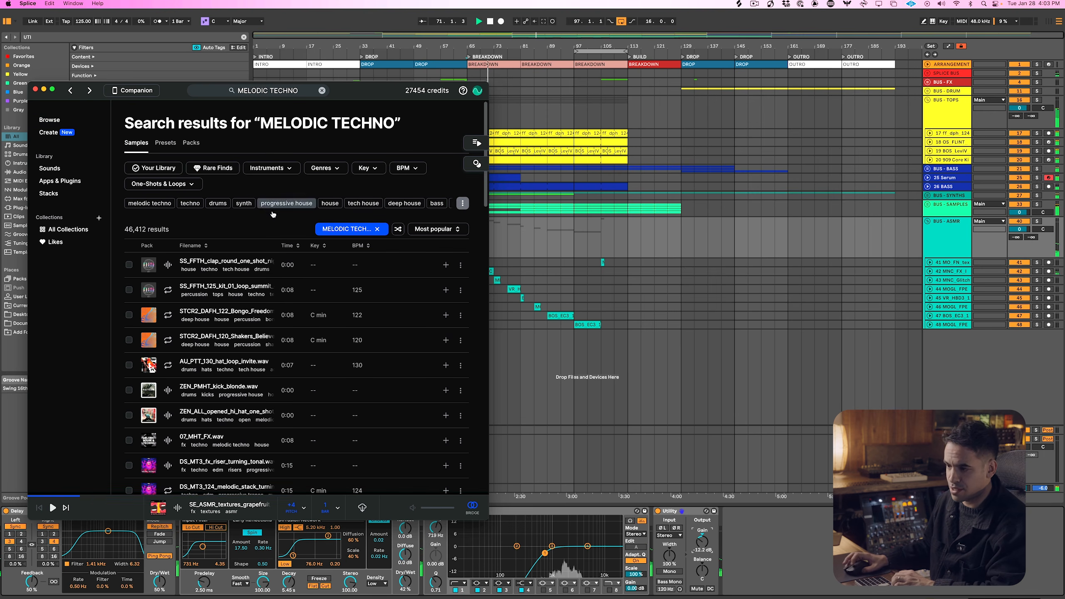
Audition the melodic techno results with arrangement playback stopped and choose 07_MHT_FX.wav for the library
key("Down")
key("Down")
key("Down")
key("Down")
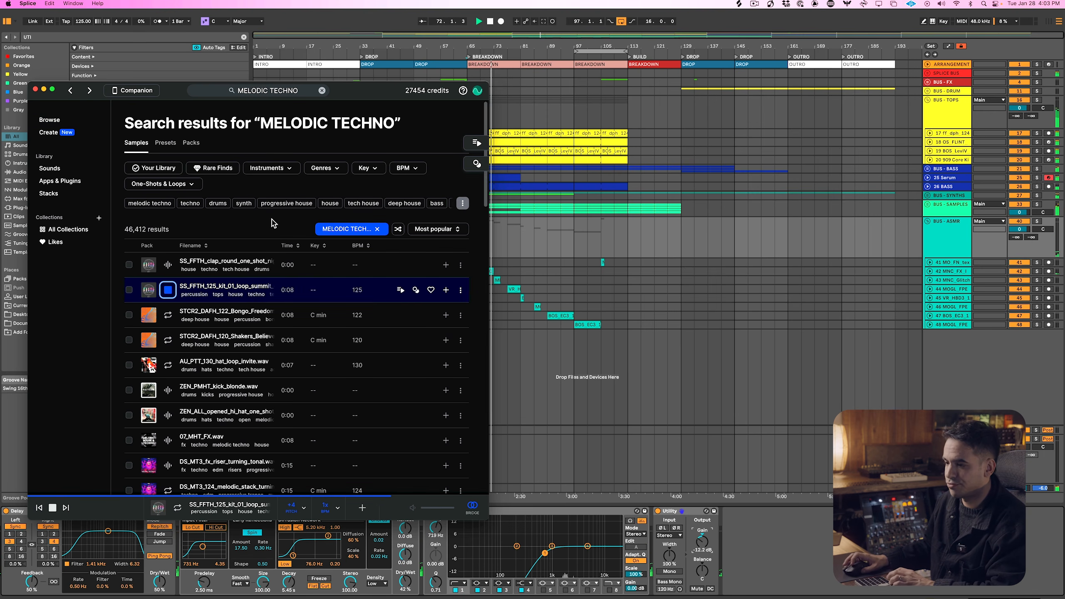
key("Down")
left_click(564, 251)
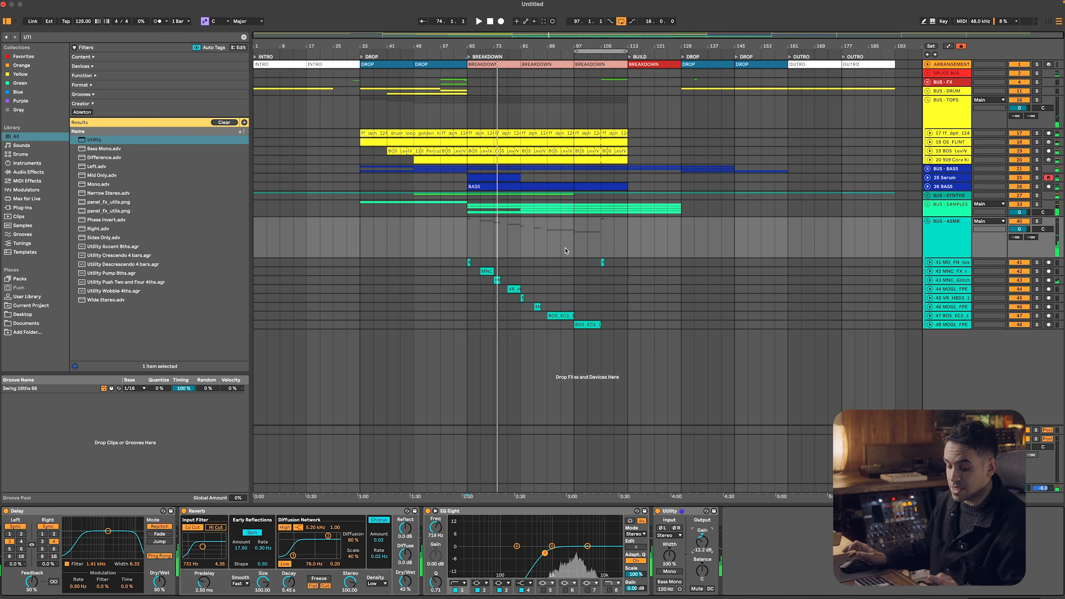
key("super+Tab")
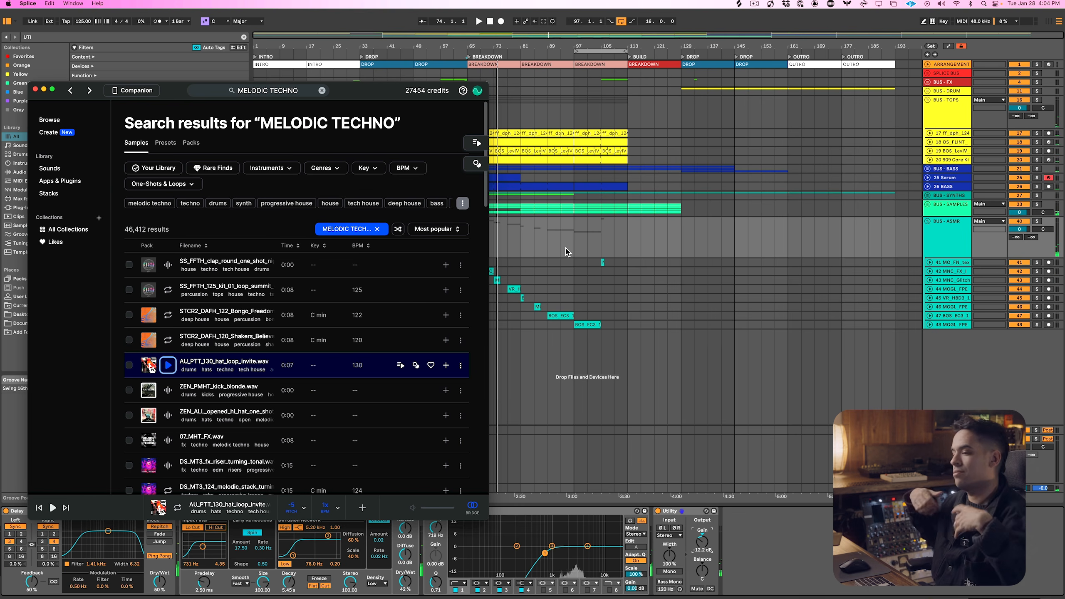
key("Down")
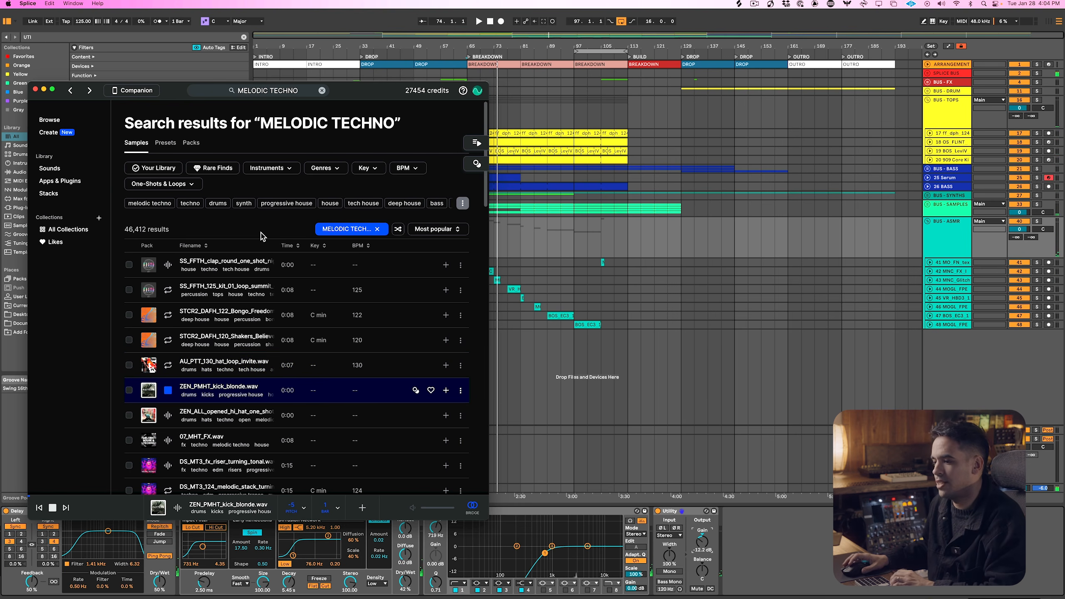
key("Down")
key("Down")
key("Down")
key("Up")
left_click(446, 441)
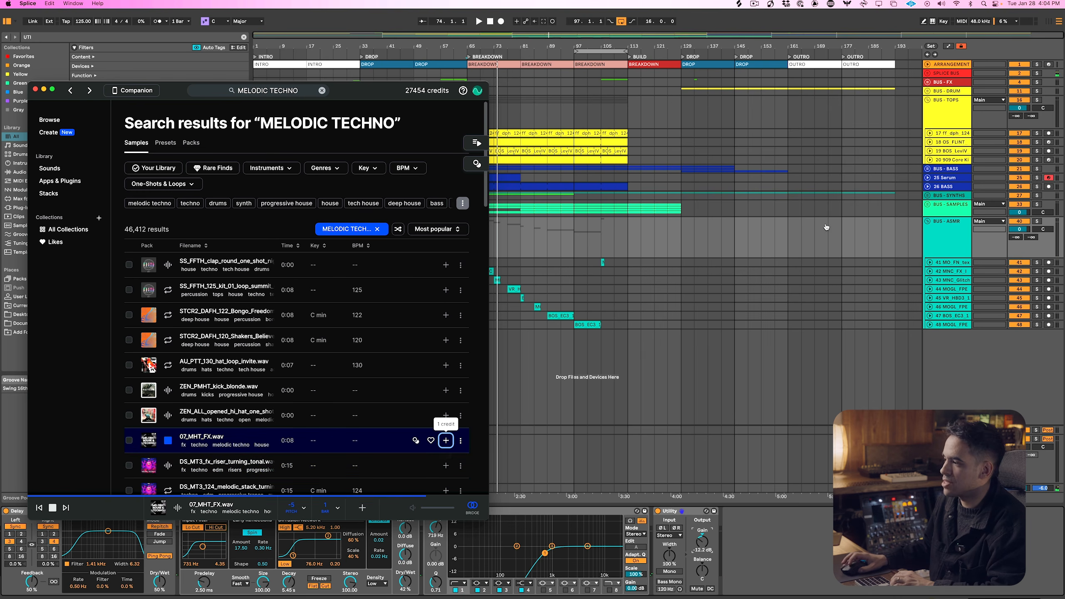
Unfold BUS - FX, insert an audio track below 909 FILL, and place 07_MHT_FX.wav on it at bar 97
left_click(925, 83)
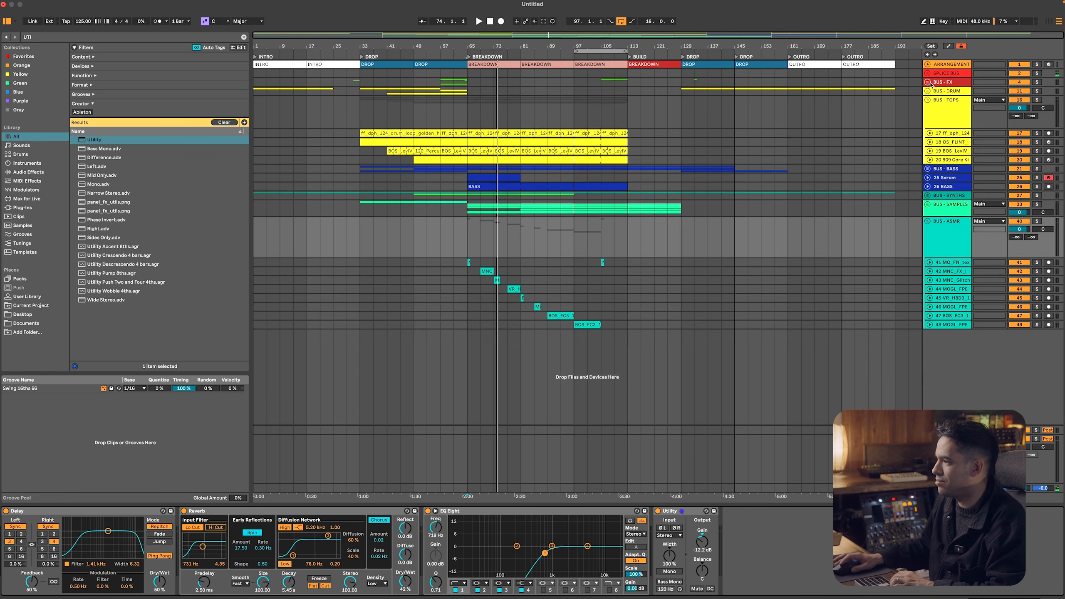
left_click(927, 82)
left_click(946, 185)
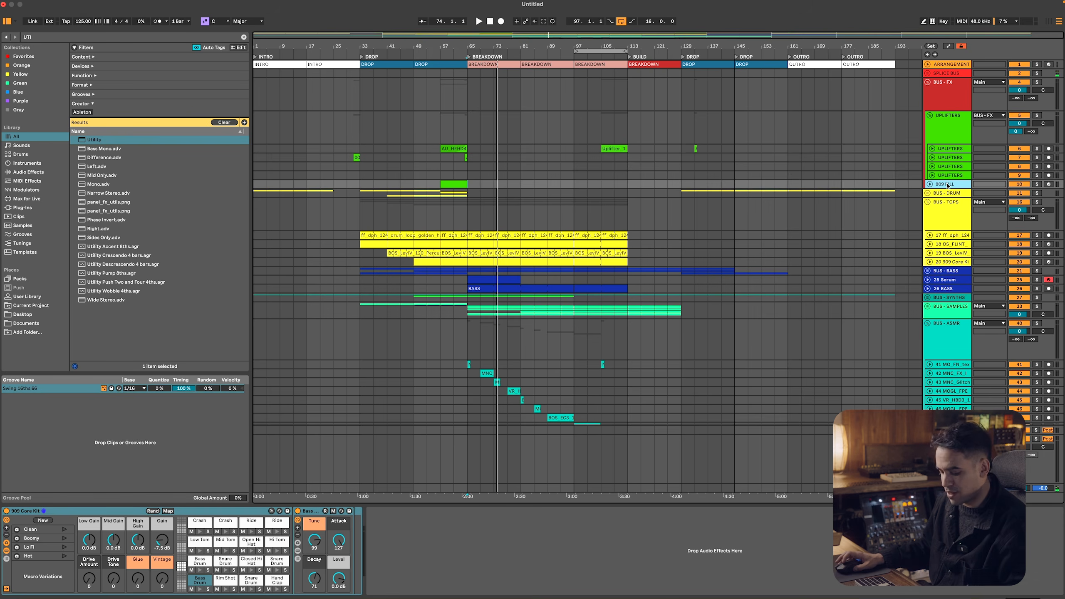
key("super+t")
key("super+Tab")
left_click(446, 441)
left_click_drag(202, 436, 573, 211)
Audition the following Splice results, add the ZEN_HMT_125_fx_one_shot_interval sample to the library and copy it
key("Down")
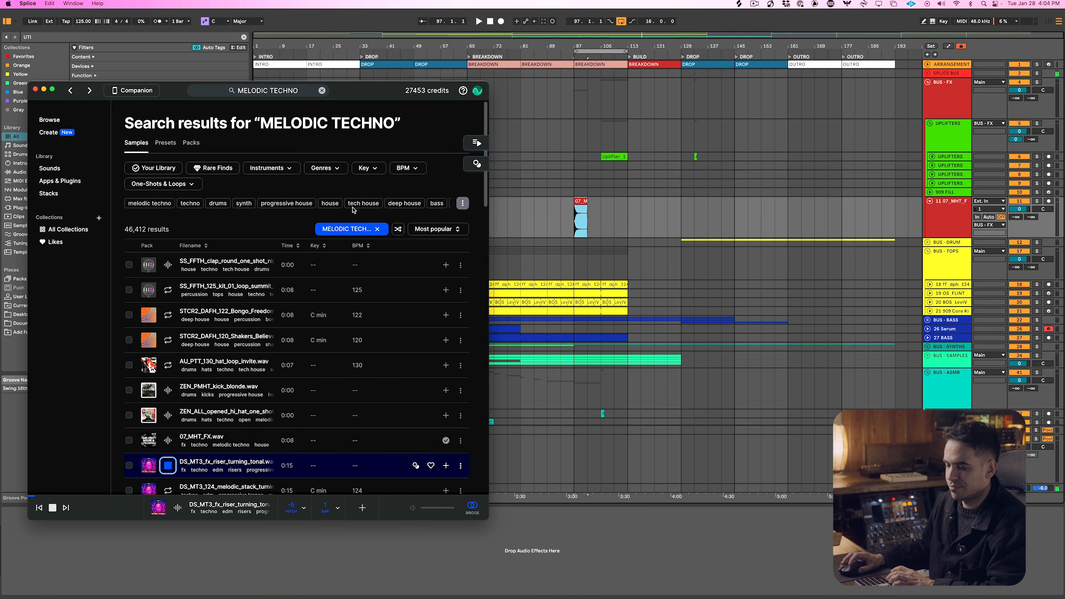
key("Down")
key("Down")
key("Down")
key("Up")
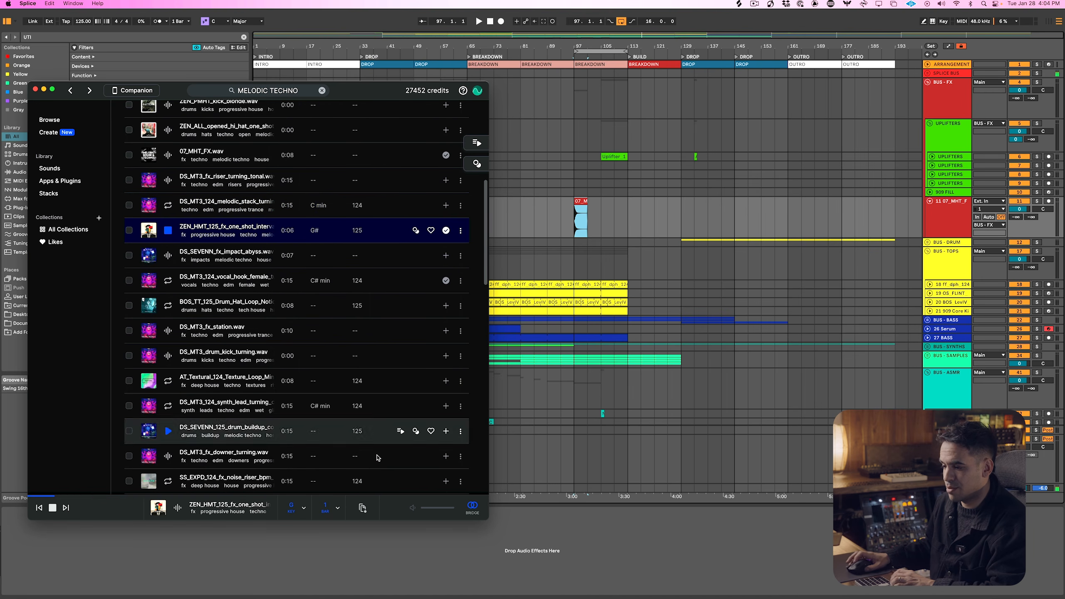
left_click(362, 507)
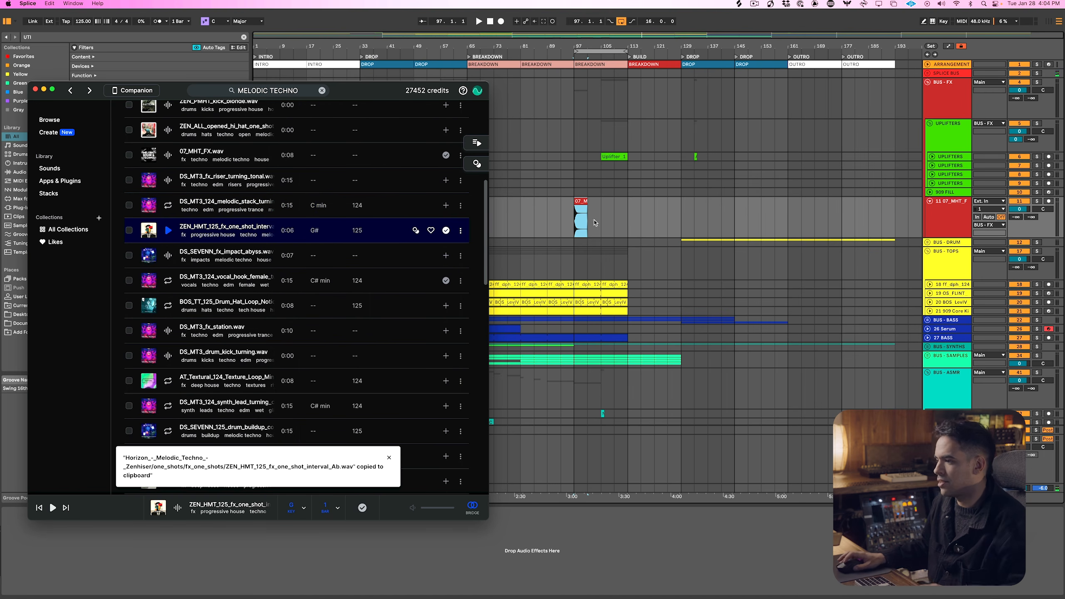
Create an audio track below 07_MHT_FX, paste the ZEN_HMT one-shot at bar 65 and bring up its first send
left_click(520, 247)
left_click(950, 222)
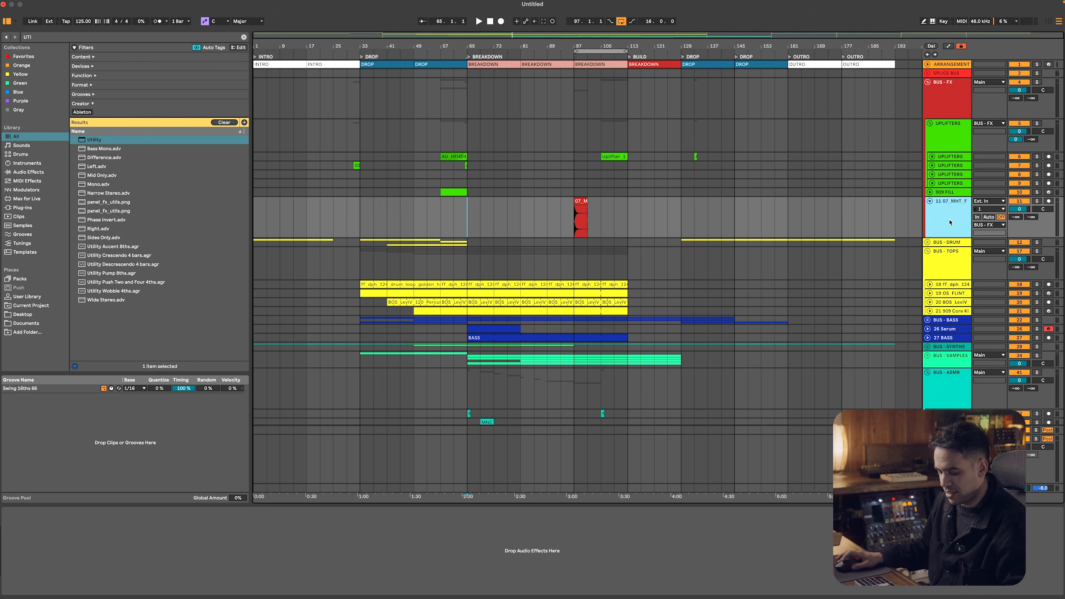
key("super+t")
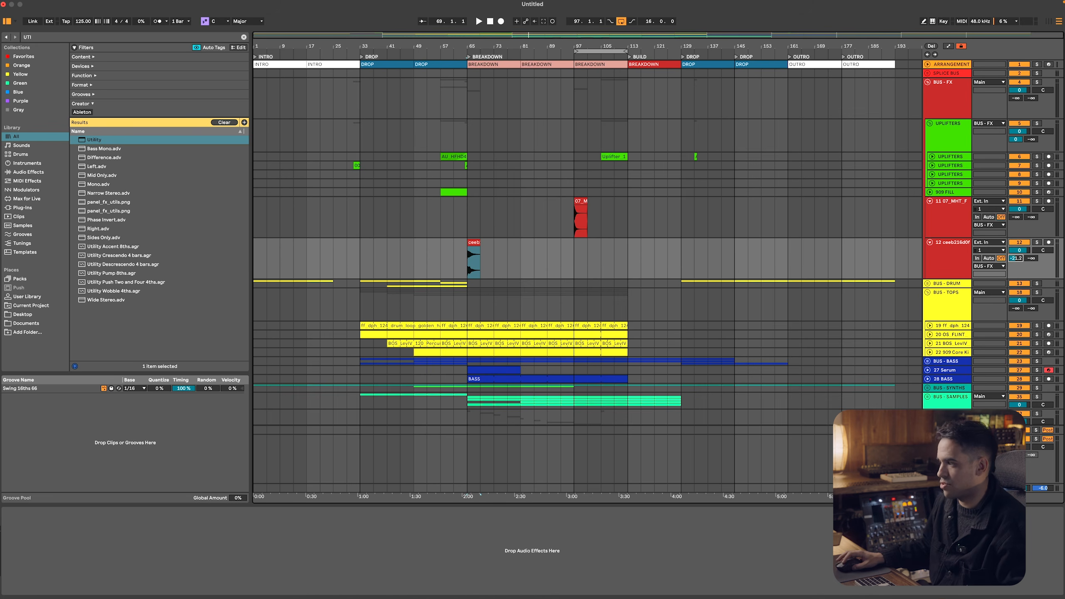
Audition more one-shots in Splice and add DS_SEVENN_fx_impact_abyss.wav to the library
key("super+Tab")
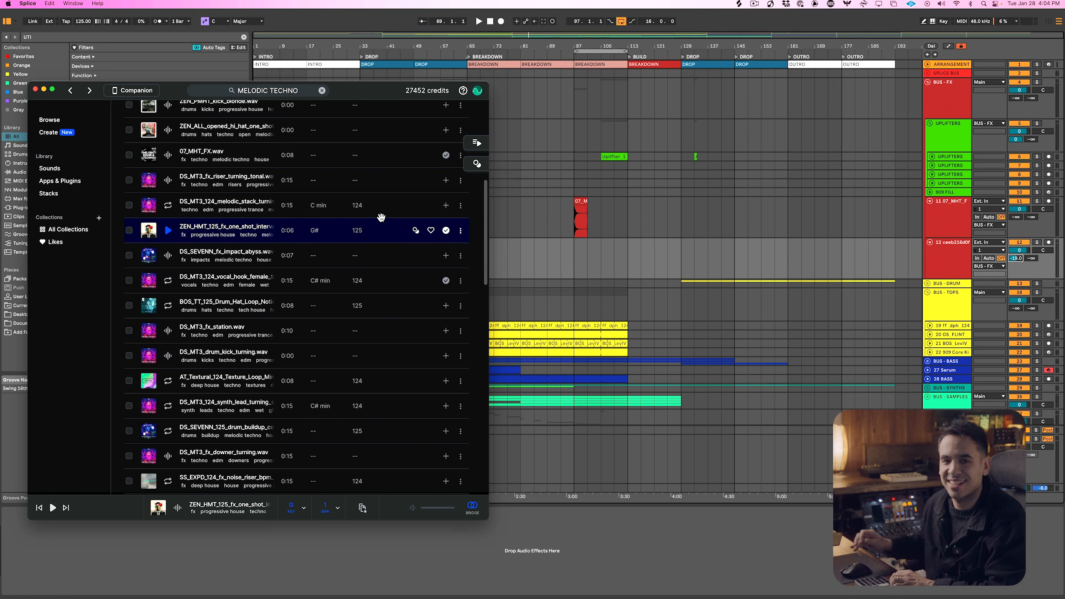
key("Down")
key("Down")
key("Up")
left_click(446, 255)
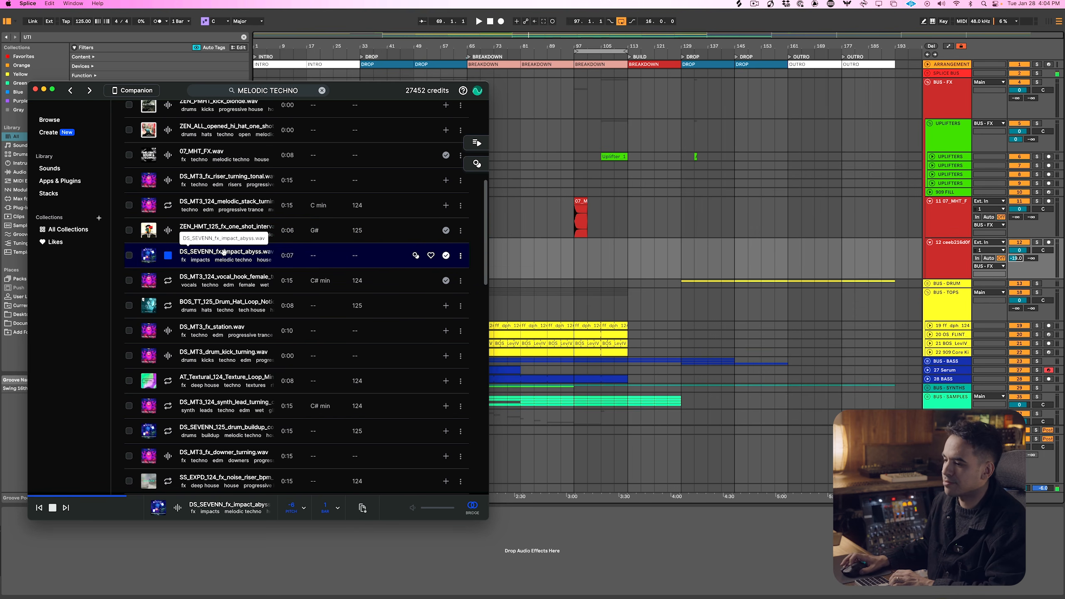
Place the DS_SEVENN impact at bars 17 and 113 on the second new FX track
left_click(596, 261)
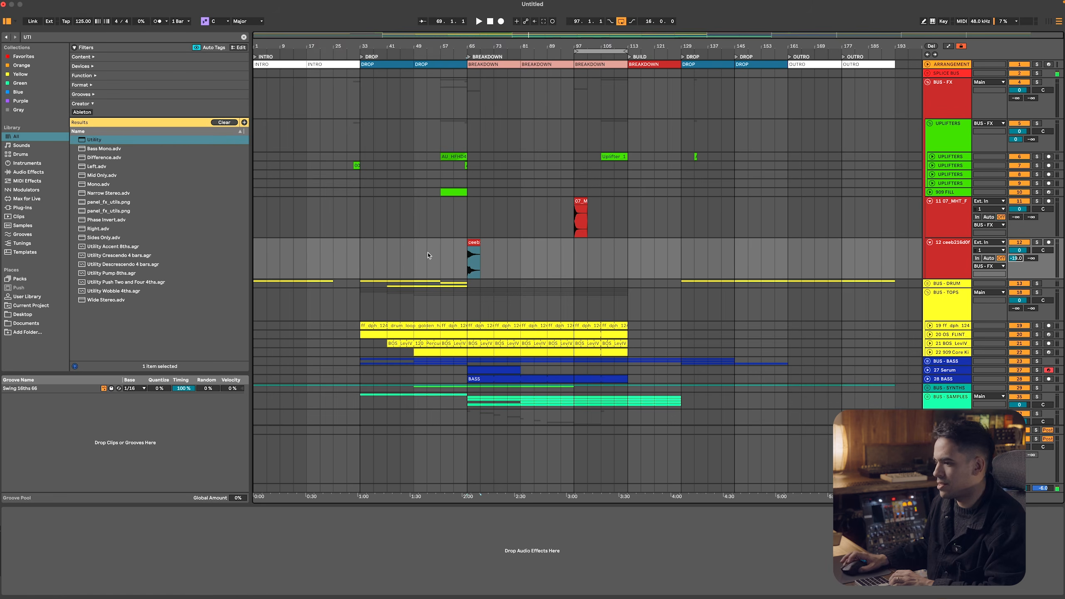
left_click(305, 255)
key("super+Tab")
left_click_drag(262, 253, 636, 247)
left_click(601, 244)
Audition further melodic techno results and add the DS_MT3_124_synth_lead_turning_chorus_C#min loop to the library
key("super+Tab")
key("Down")
key("Down")
key("Down")
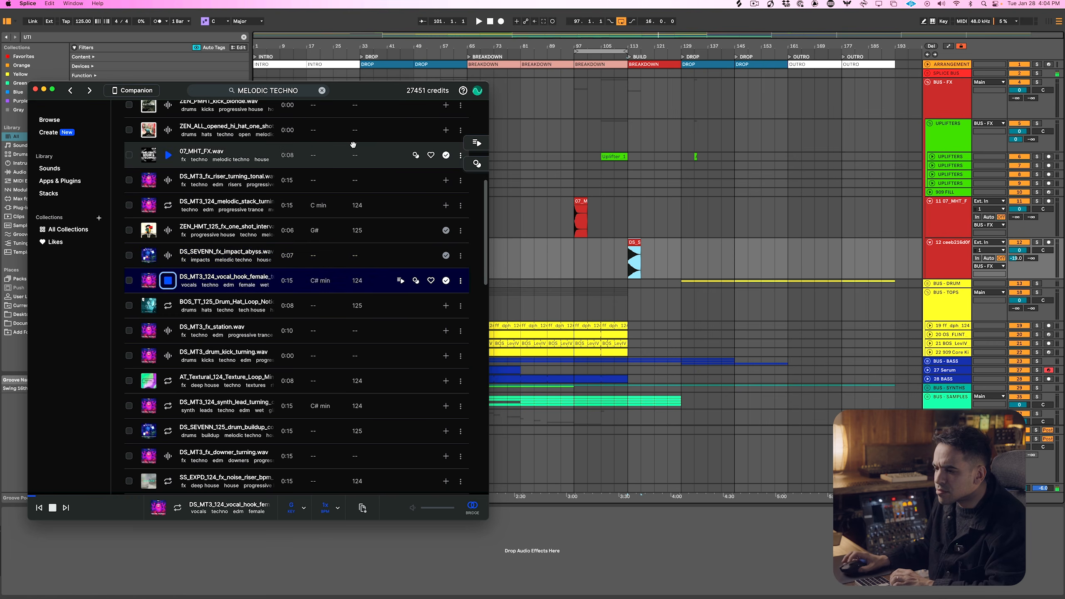
key("Down")
key("Down")
key("Down")
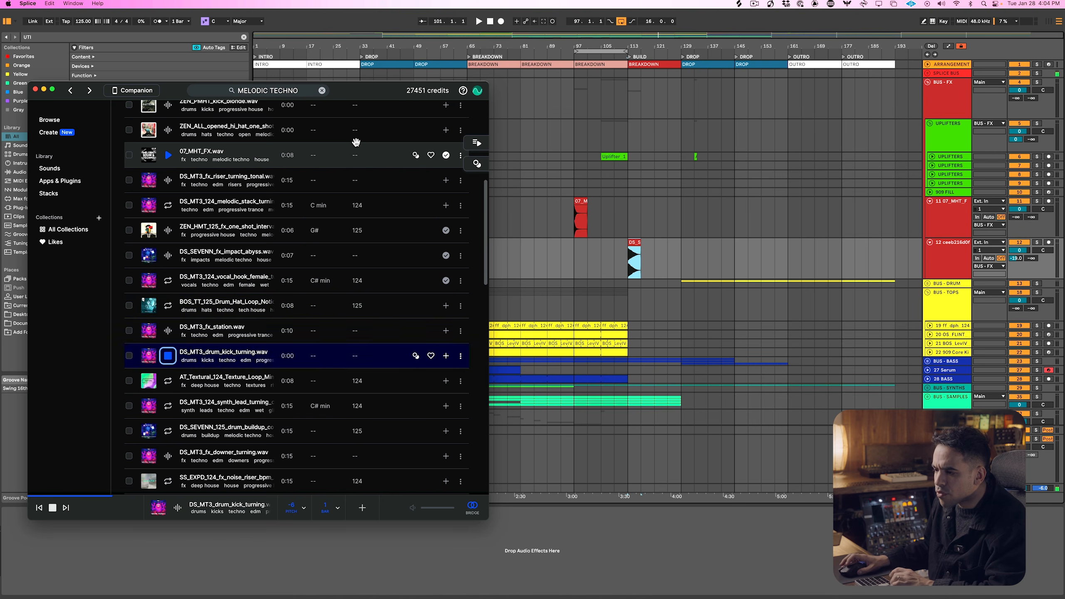
scroll(318, 168, "up", 10)
scroll(306, 175, "down", 10)
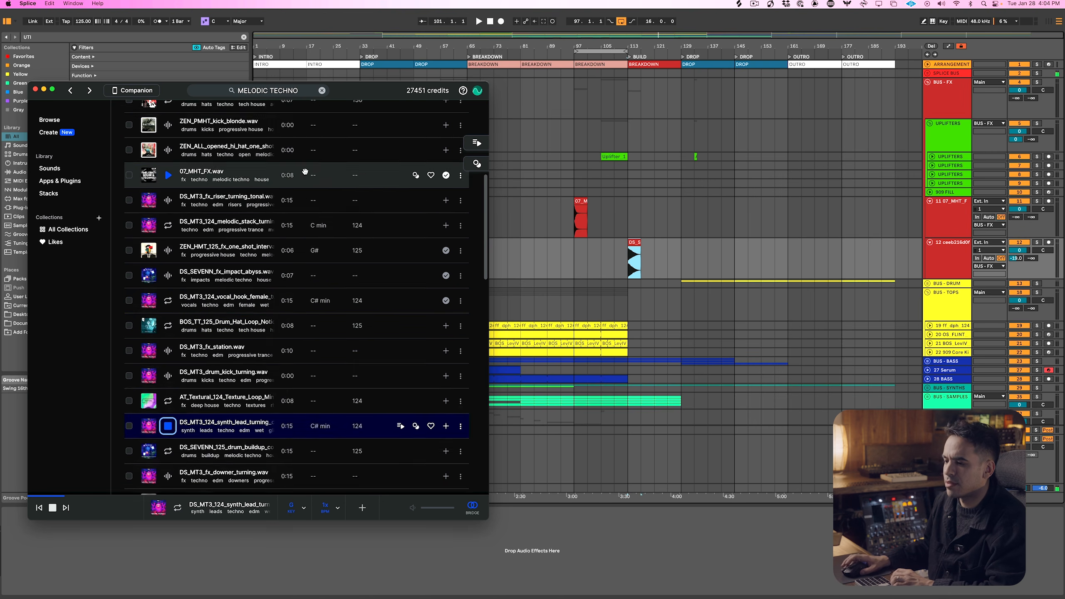
Insert an audio track below the last ASMR track and place the DS_MT3 synth lead loop at bar 89
left_click(969, 315)
scroll(956, 357, "down", 5)
left_click(949, 400)
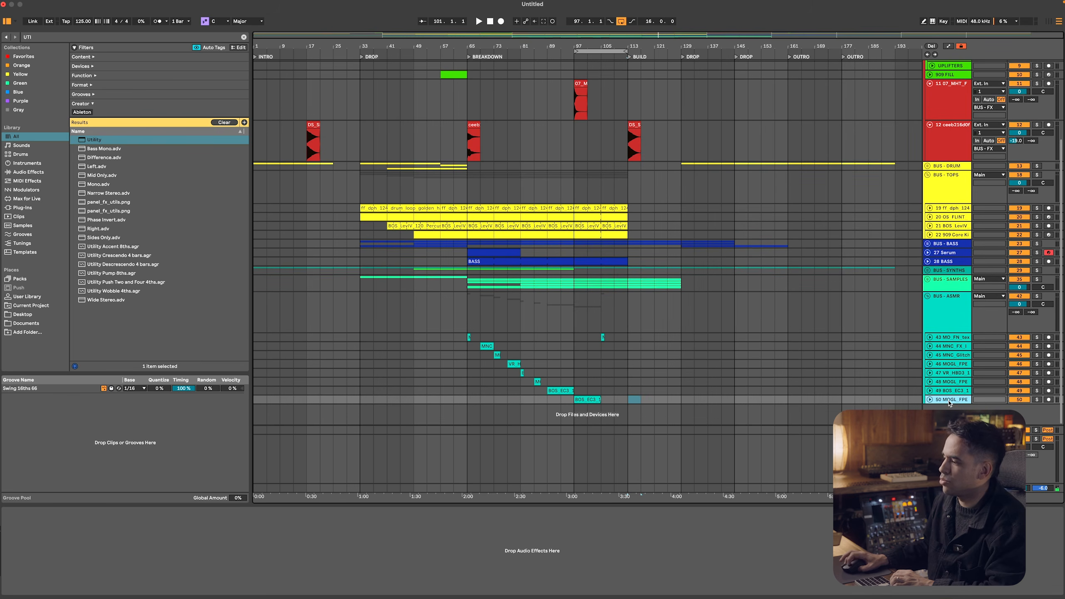
key("super+t")
key("super+Tab")
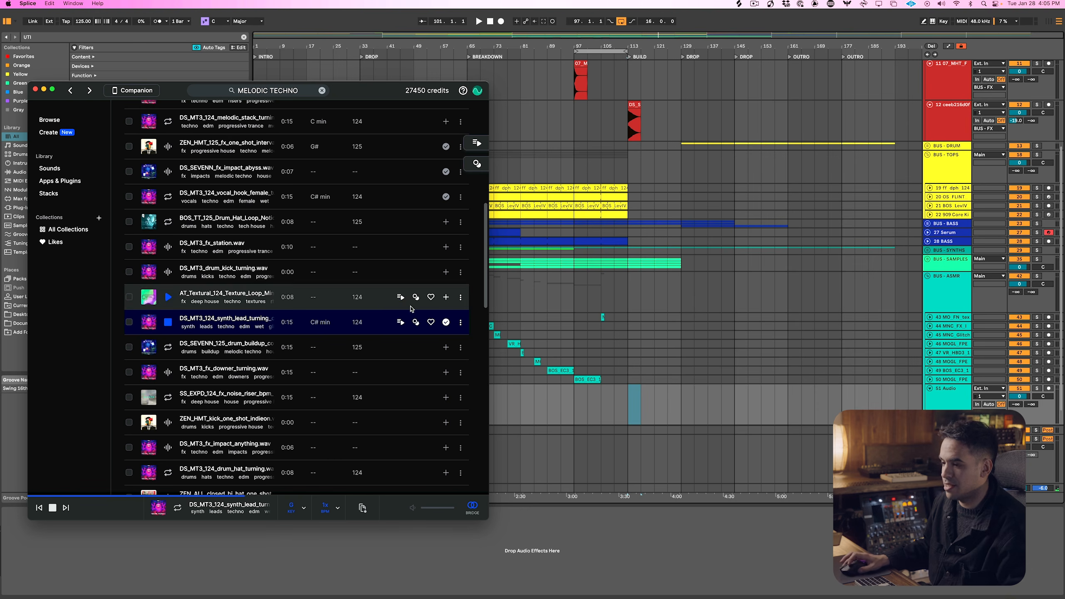
left_click_drag(242, 320, 546, 407)
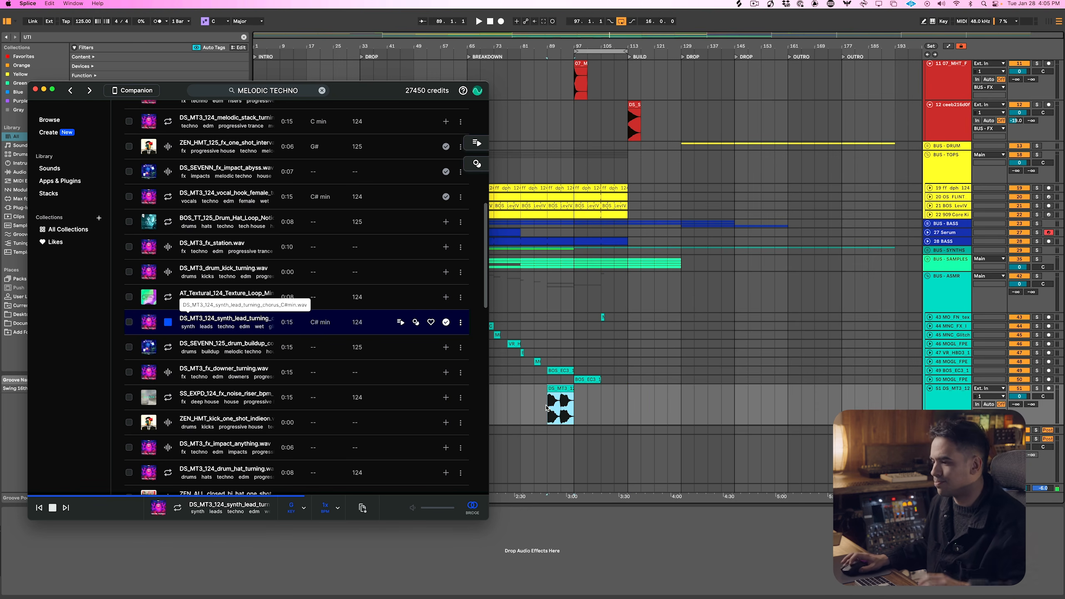
Move the synth lead clip to bar 81 and its track out of the ASMR group, directly above BUS - ASMR
left_click(558, 388)
left_click_drag(532, 389, 532, 390)
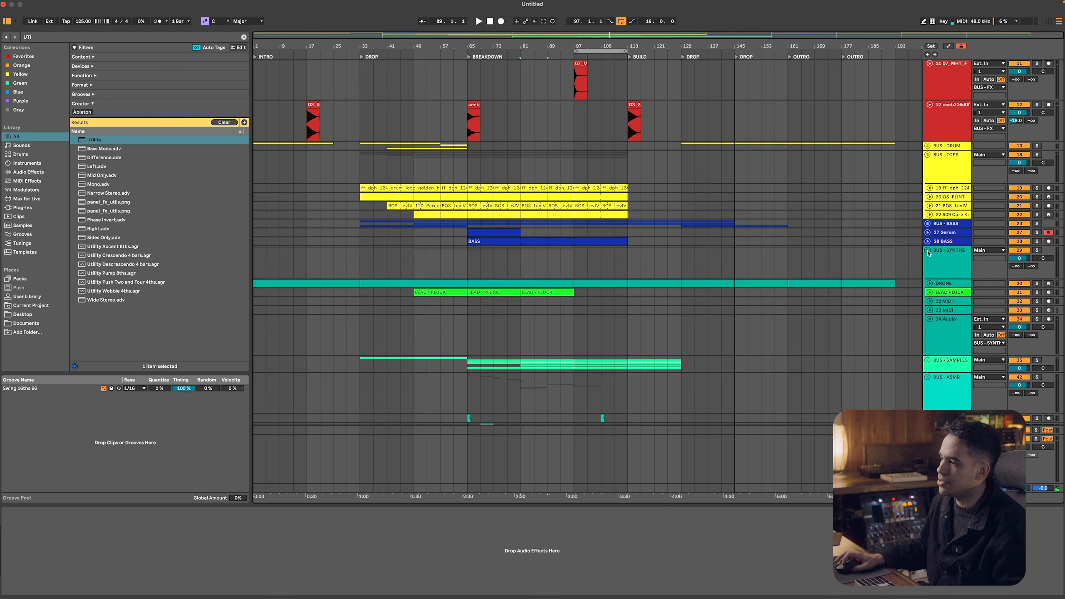
left_click_drag(952, 404, 440, 289)
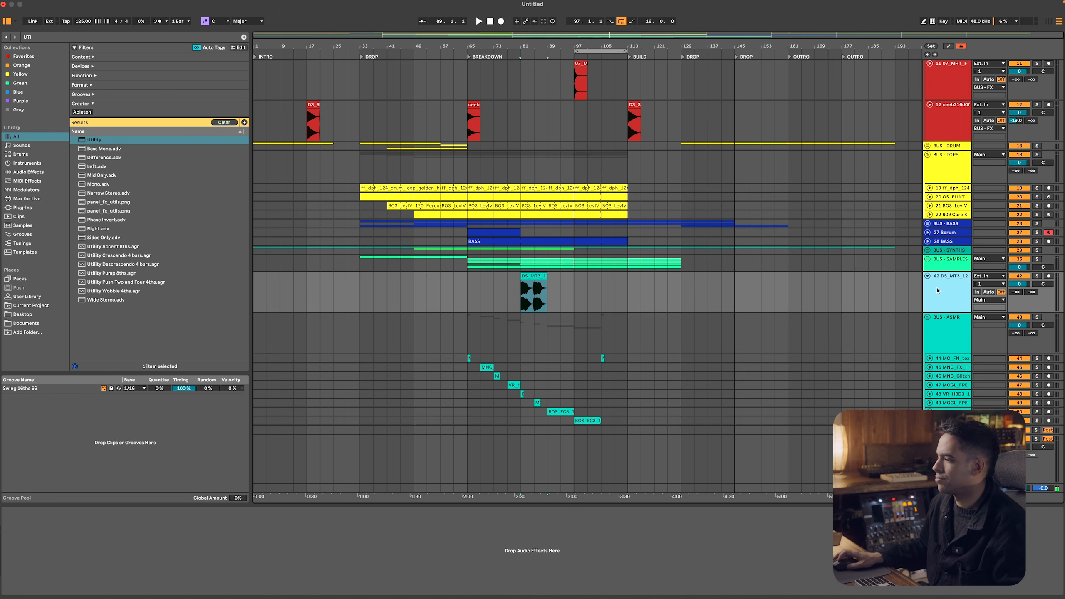
Add a Reverb to the DS_MT3 synth lead track with 47% dry/wet and a 7.82 s decay
left_click(42, 172)
left_click(55, 38)
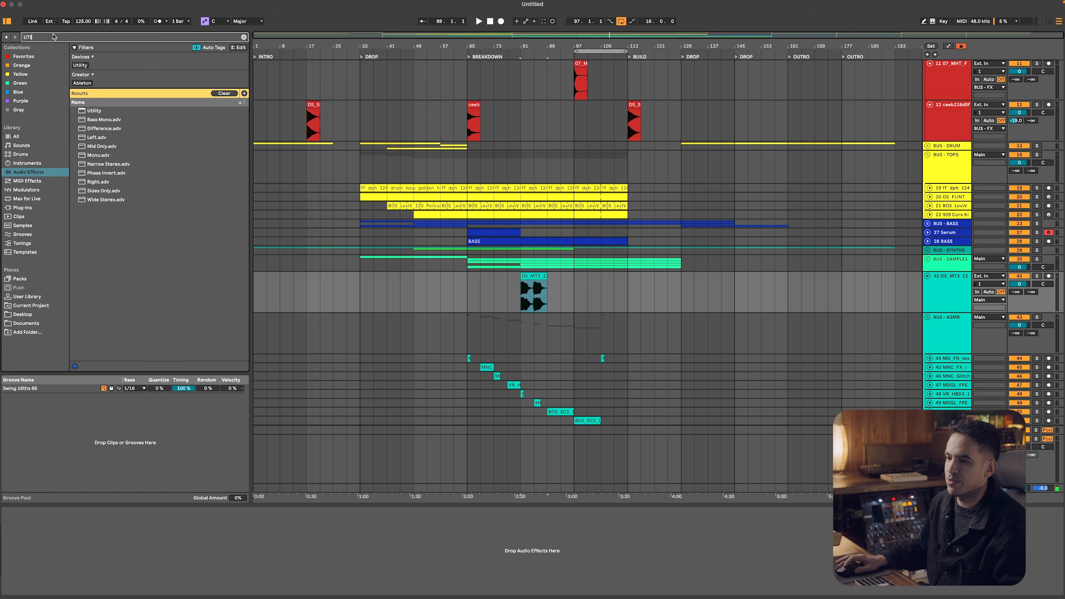
type("REVERB")
key("Down")
key("Down")
key("Down")
key("Down")
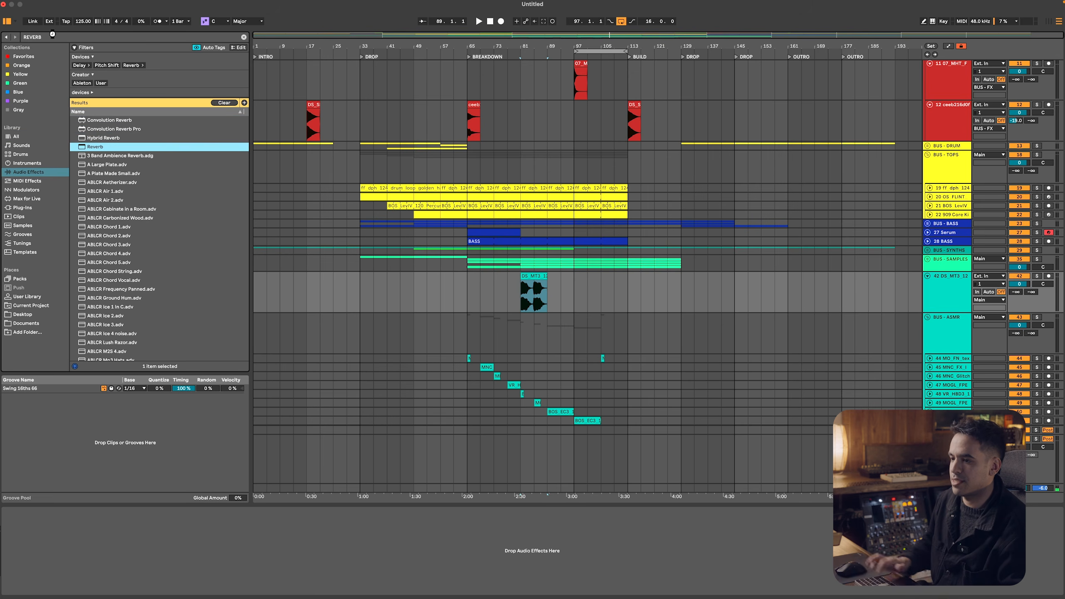
key("Return")
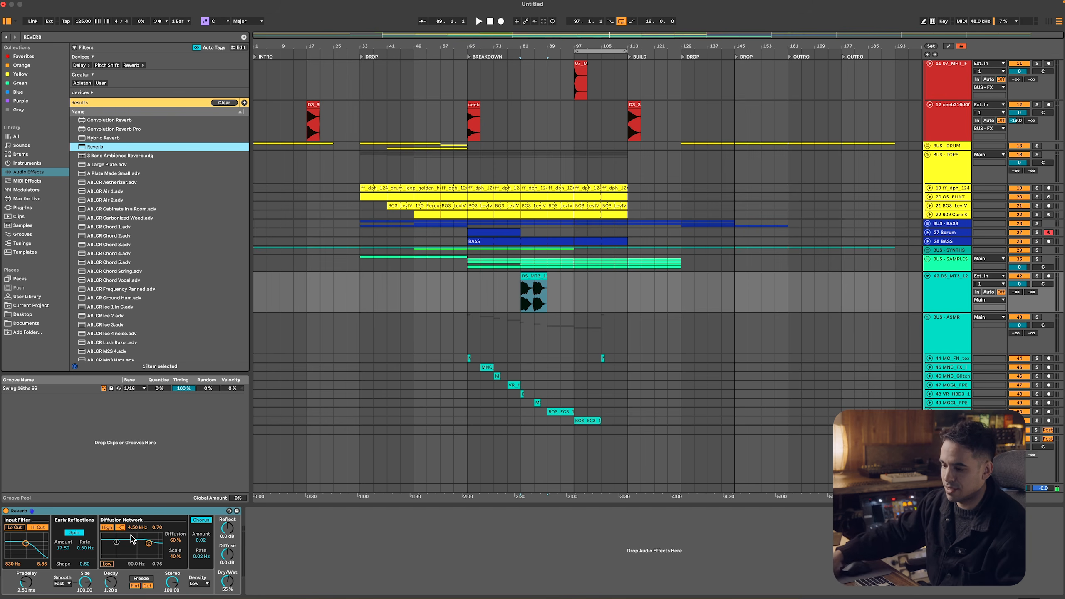
left_click_drag(227, 582, 227, 587)
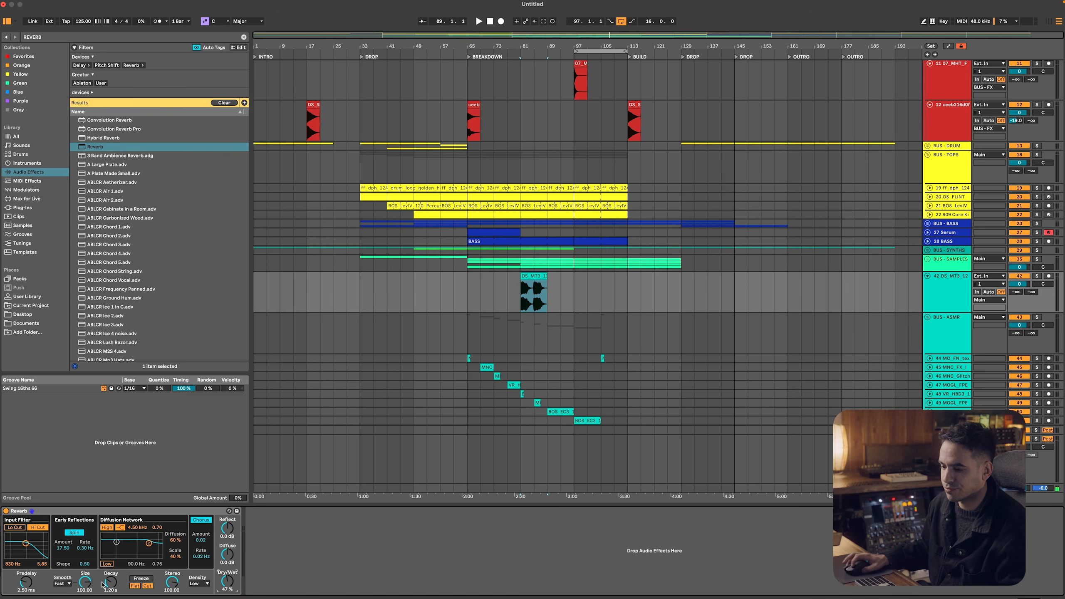
Add a Delay after the Reverb on the synth lead track and play it back from bar 81
left_click(100, 38)
type("DELAY")
key("Down")
key("Down")
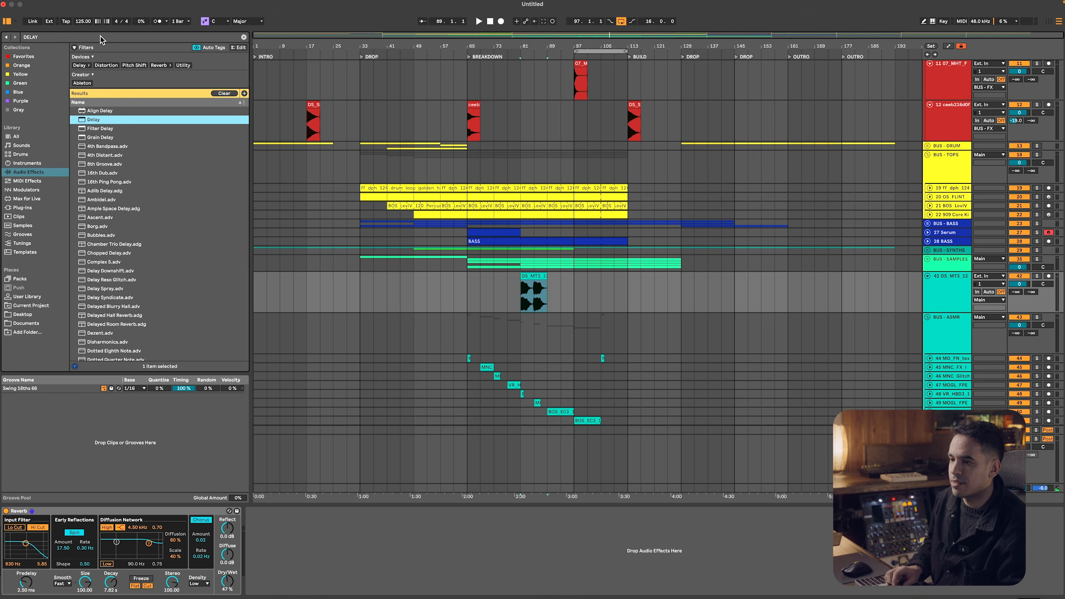
key("Return")
left_click(550, 522)
key("space")
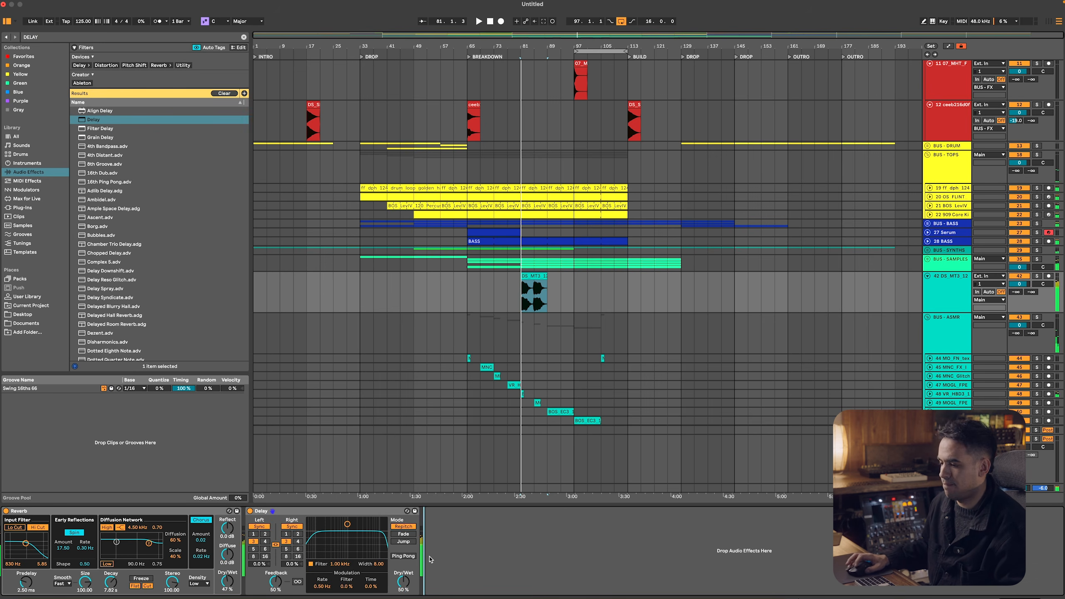
Replace the synth lead clip at bar 81 with a sample brought over from Splice and lower its track volume to -4.0 dB
key("super+Tab")
left_click(362, 508)
left_click(535, 280)
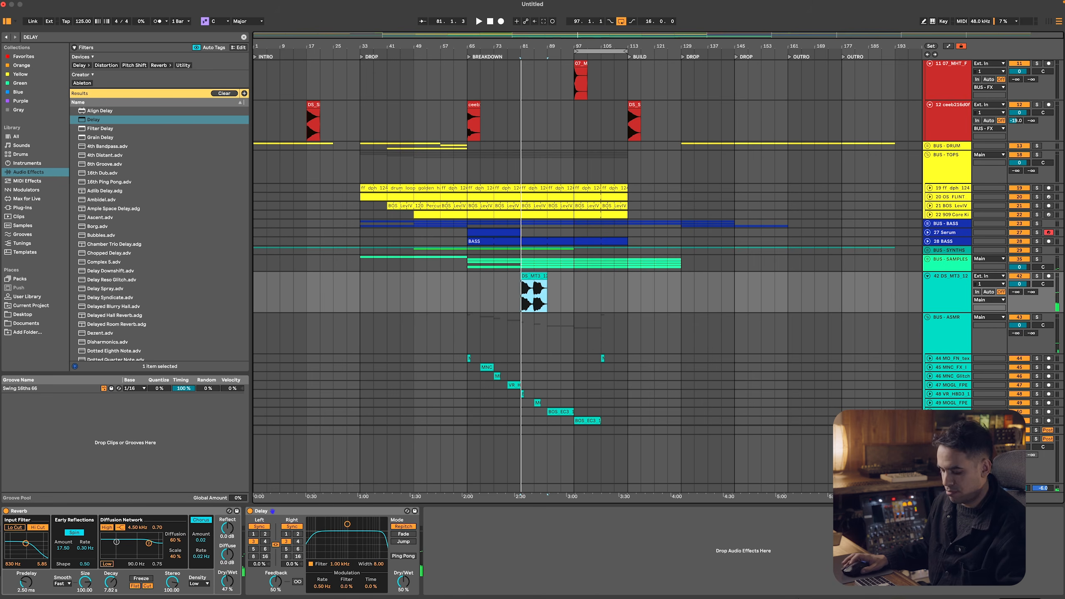
left_click_drag(1017, 287, 1016, 294)
key("space")
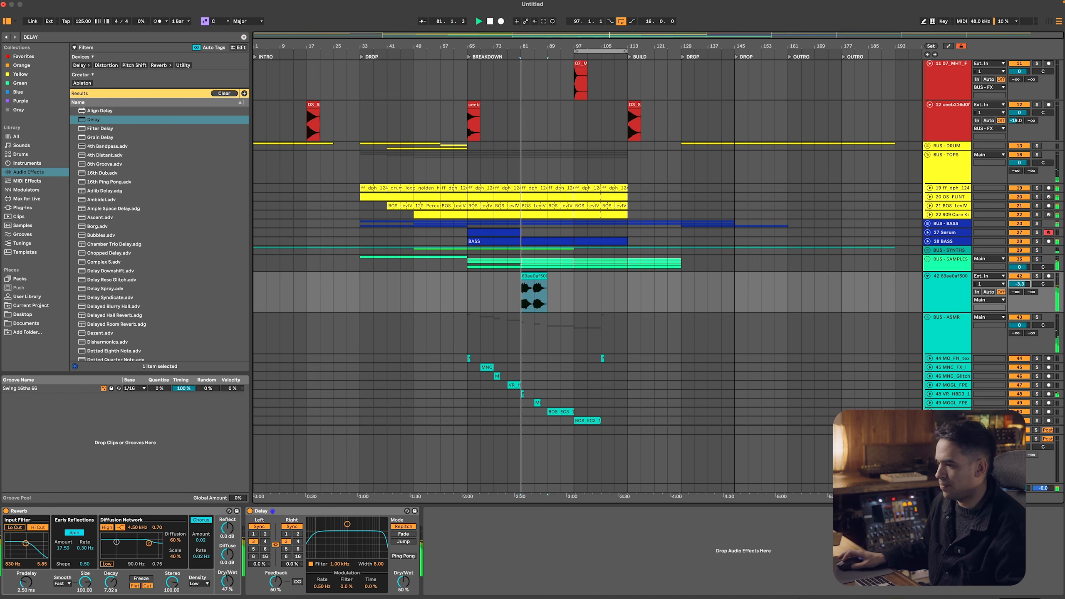
Move the replaced clip to bar 65 and reduce the Delay dry/wet to 29% and the Reverb dry/wet to 22%
left_click_drag(540, 285, 487, 287)
key("space")
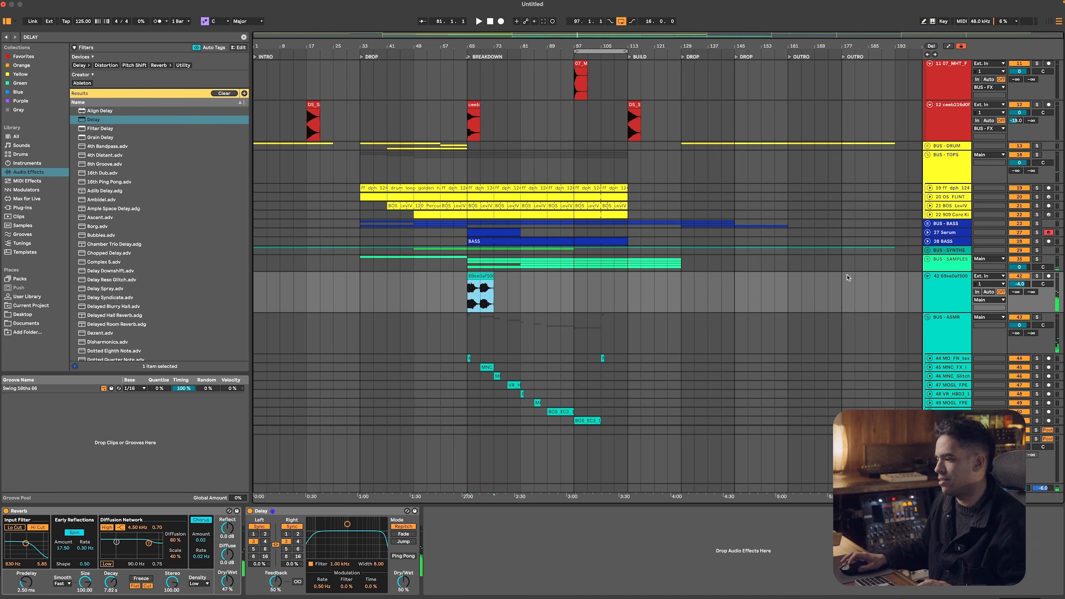
left_click(282, 511)
left_click_drag(398, 582, 398, 596)
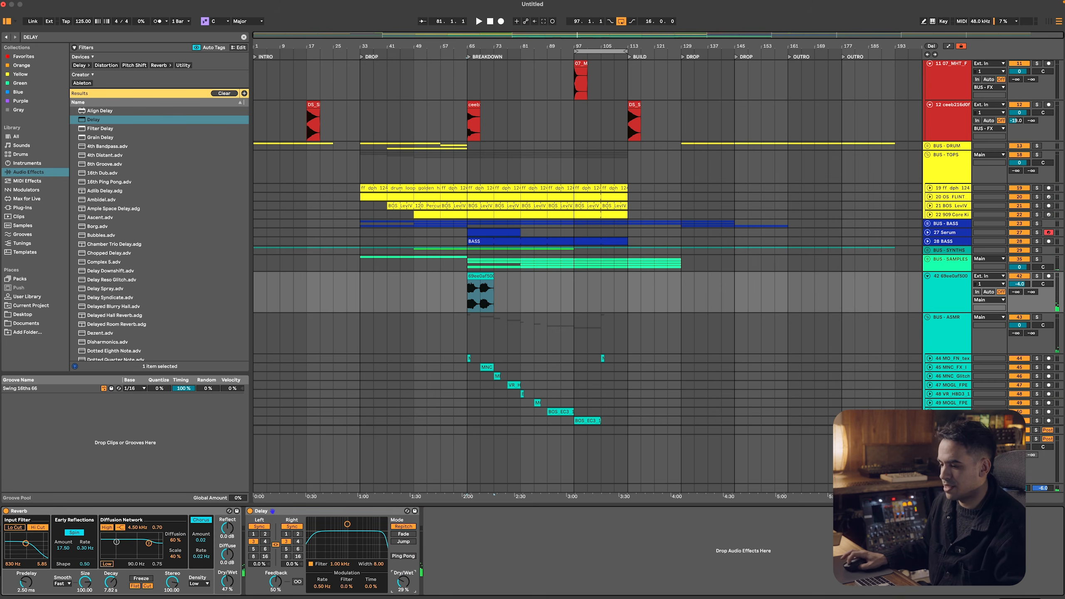
left_click(414, 311)
key("space")
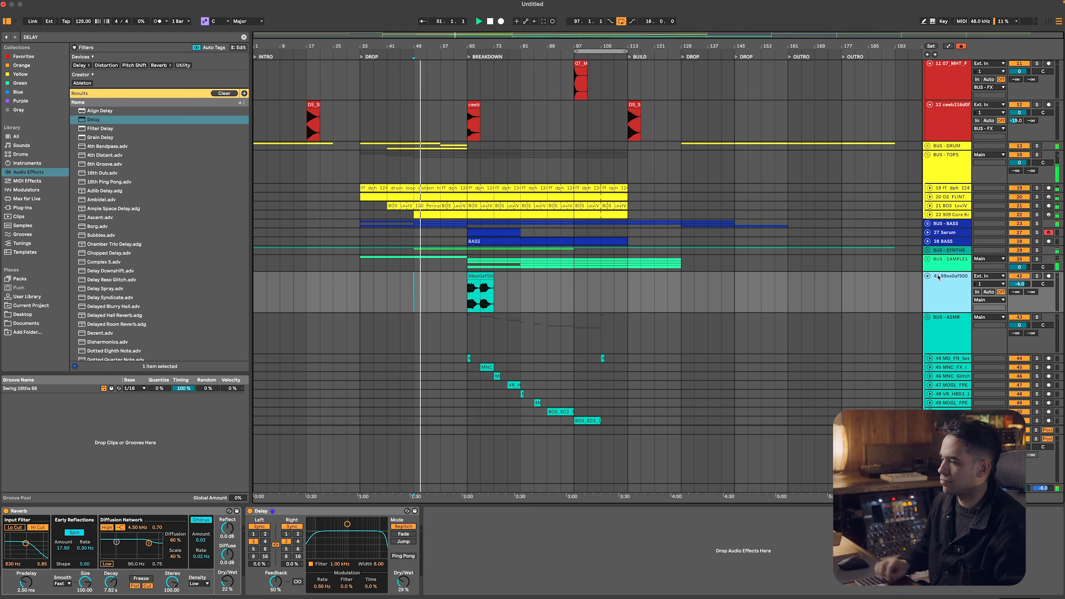
Rename the track holding the bar 65 clip as BASS - BREAK and fold all tracks in the arrangement
key("super+r")
type("BASS")
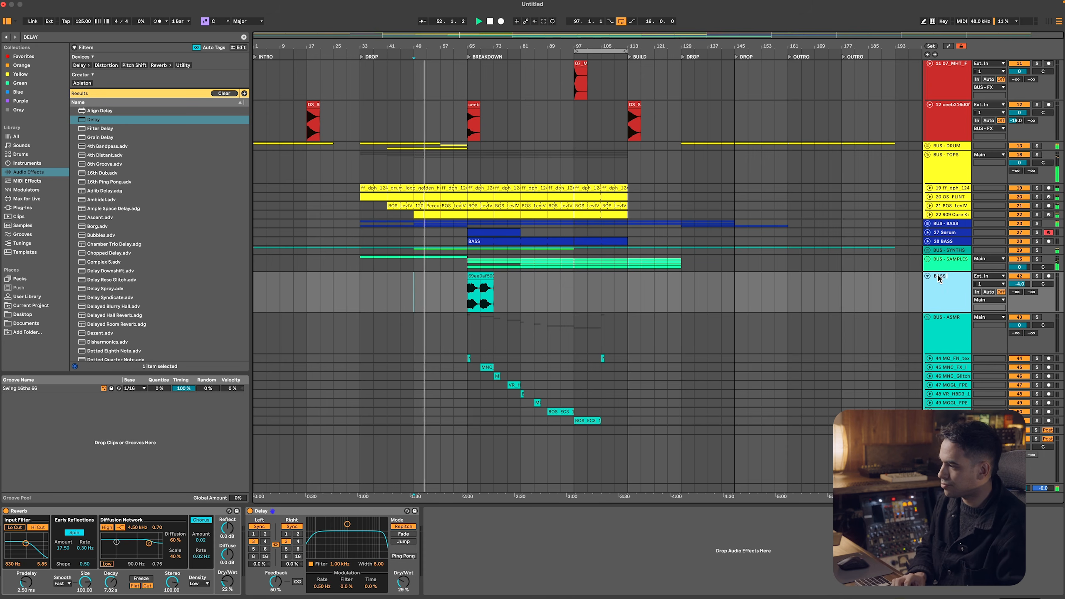
type(" - BREAK")
key("Return")
key("super+a")
left_click(926, 276)
left_click(654, 157)
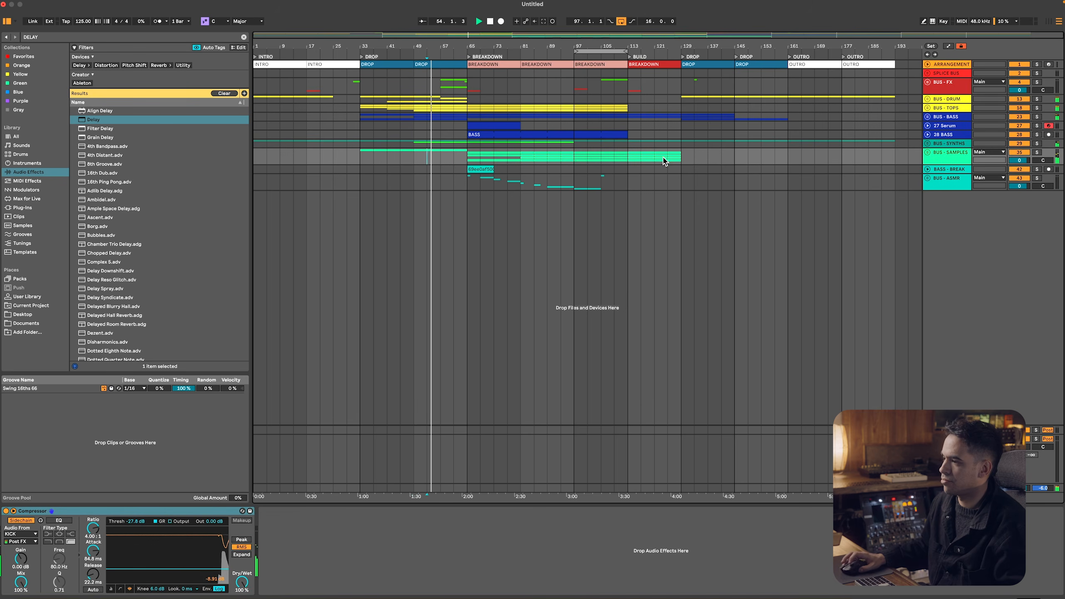
Copy bars 49 to 65 of the drum, tops, bass and Serum tracks to the drop at bar 129
left_click_drag(465, 119, 417, 110)
key("Down")
key("Down")
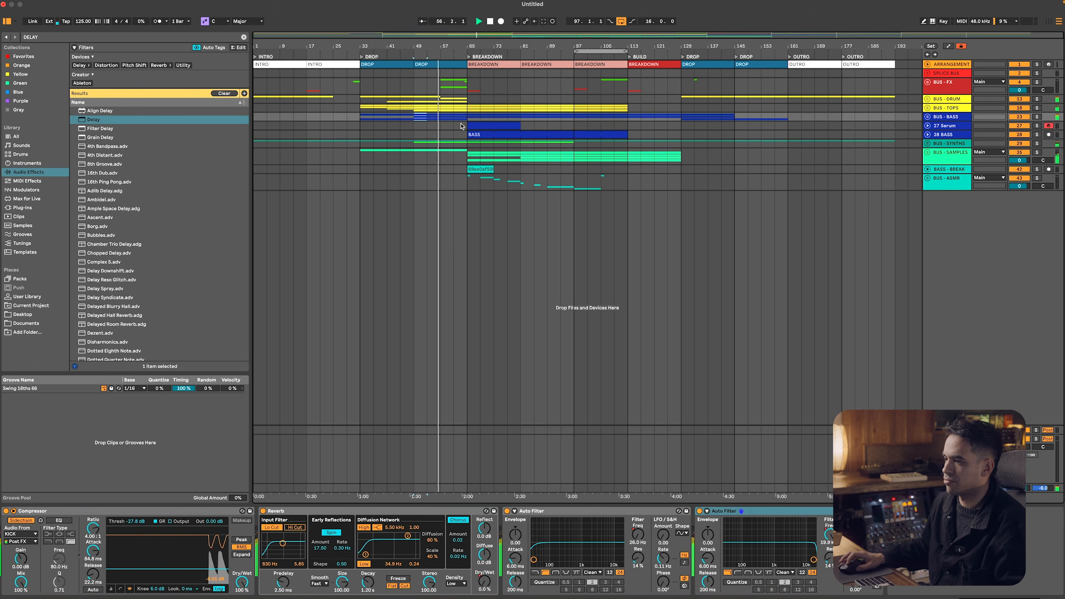
key("Up")
key("Up")
key("Up")
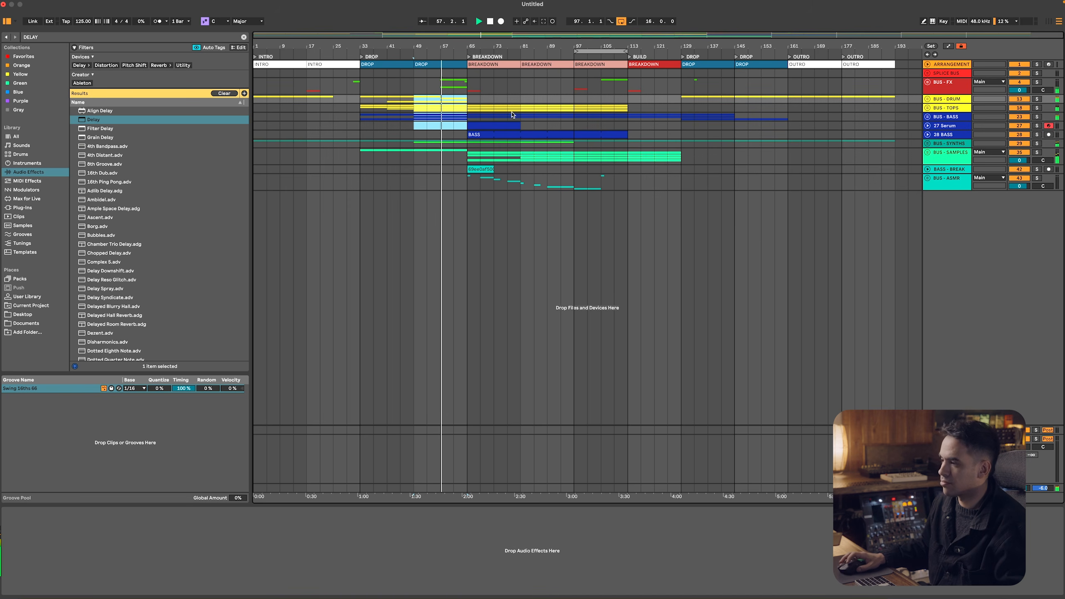
left_click(682, 100)
key("super+v")
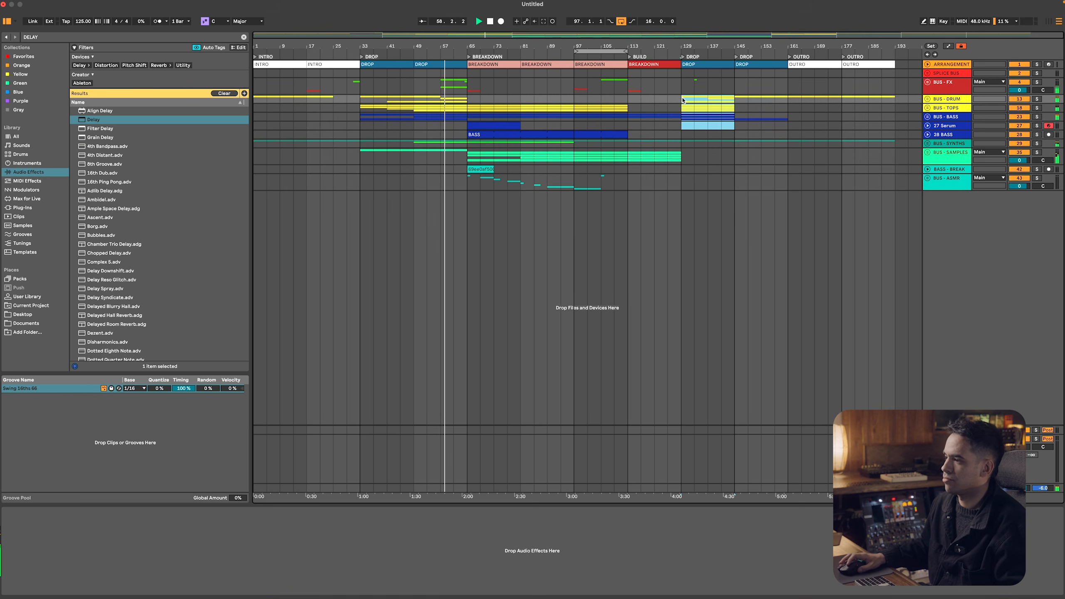
In BUS - FX, copy the 909 fill to bar 121 and move the last DS_SEVENN impact to bar 109
left_click(943, 86)
left_click(927, 83)
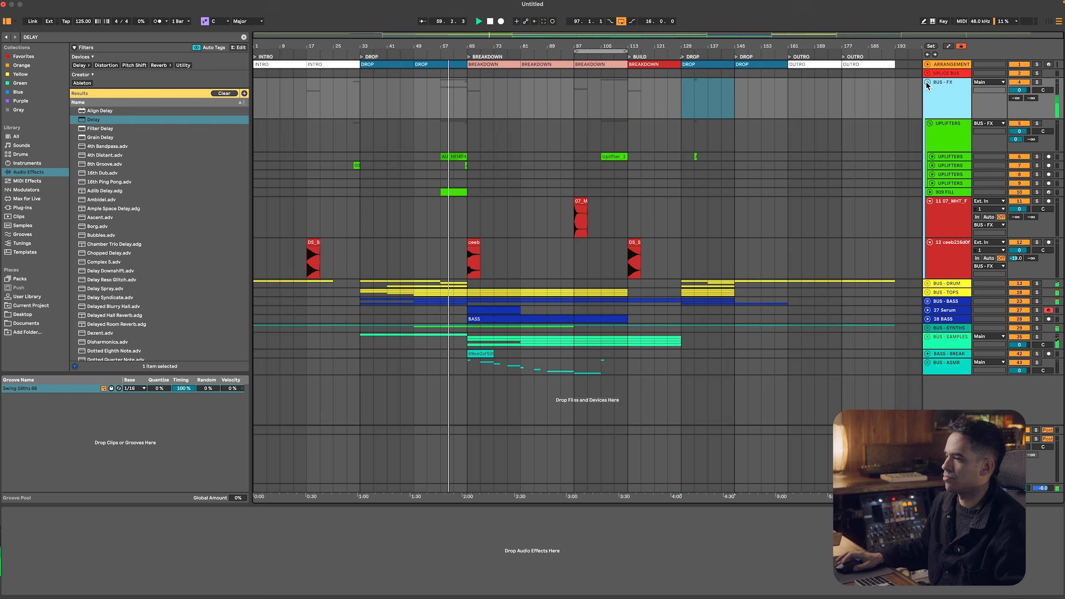
left_click(962, 134)
key("super+a")
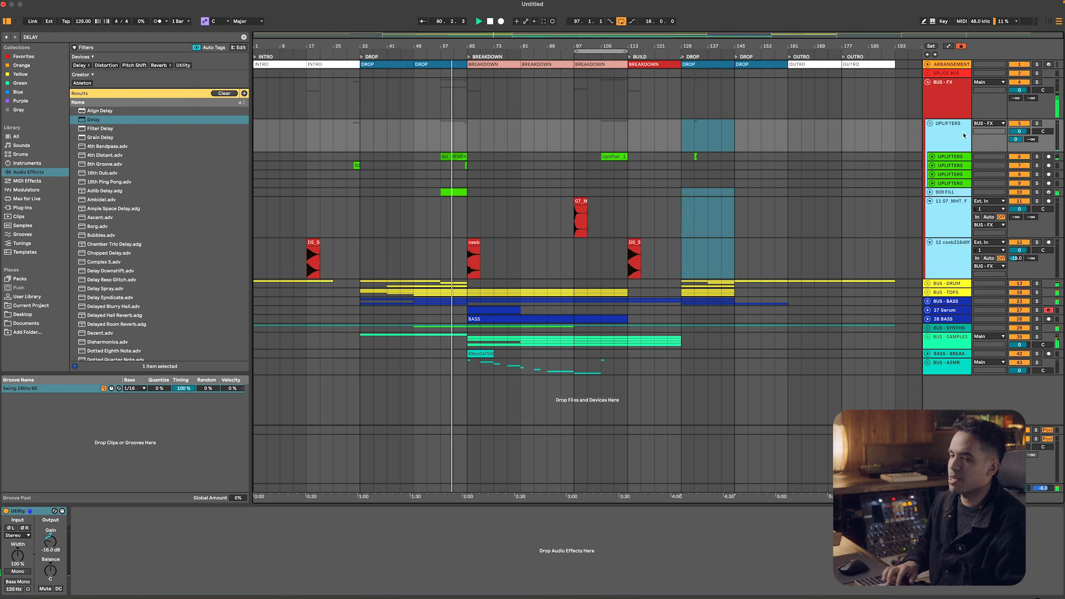
key("u")
left_click(449, 130)
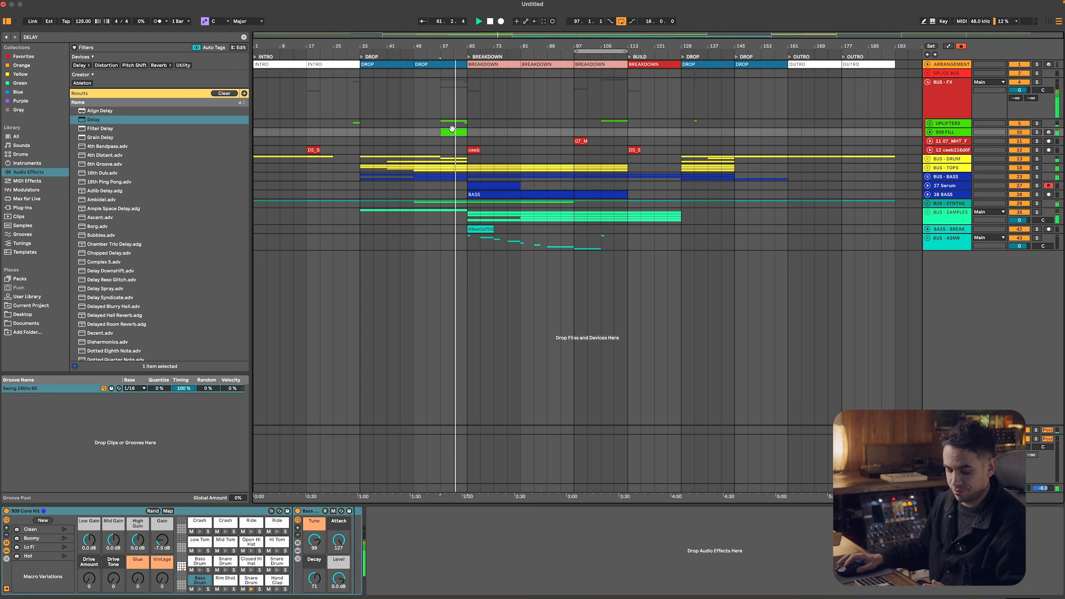
left_click_drag(449, 130, 620, 149)
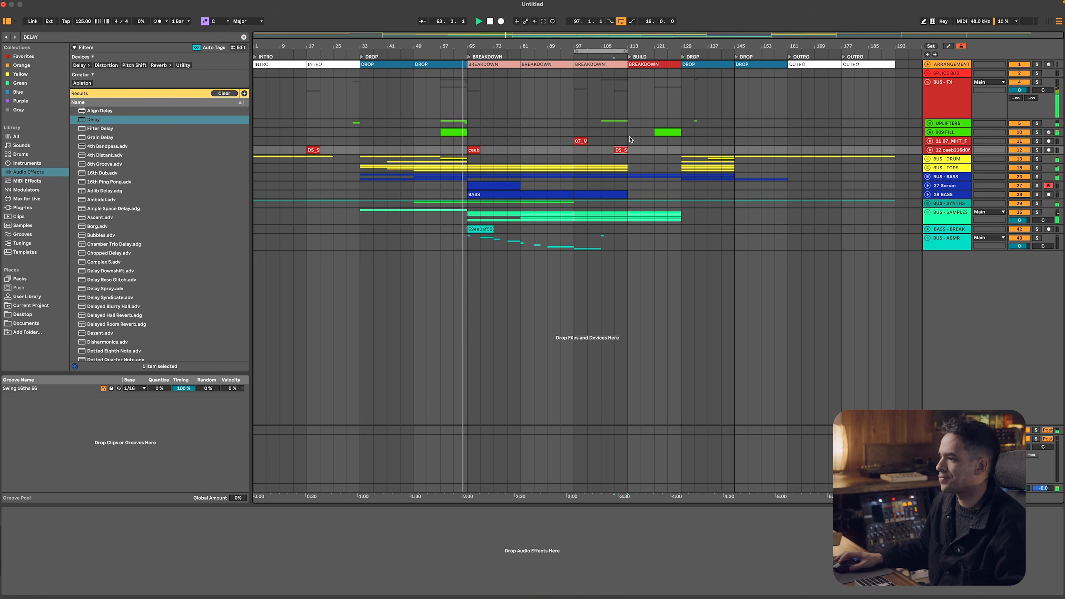
Delete eight bars of arrangement time from bar 113 to bar 121
key("super+shift+BackSpace")
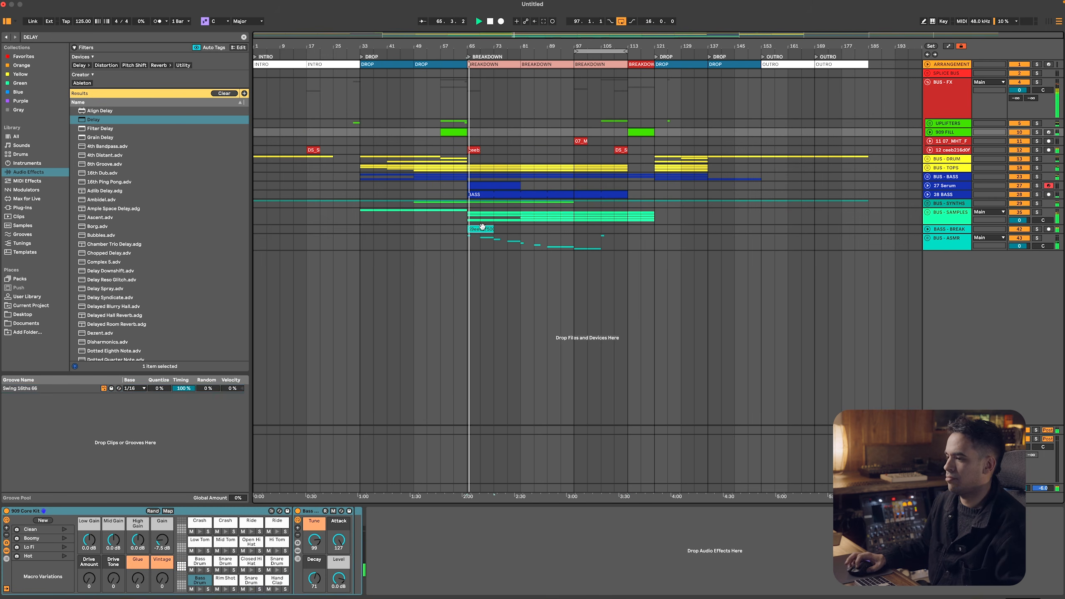
Unfold BASS - BREAK, lower its volume, and audition bar 65 with BUS - ASMR and the impact track soloed in turn
left_click(708, 226)
left_click(926, 230)
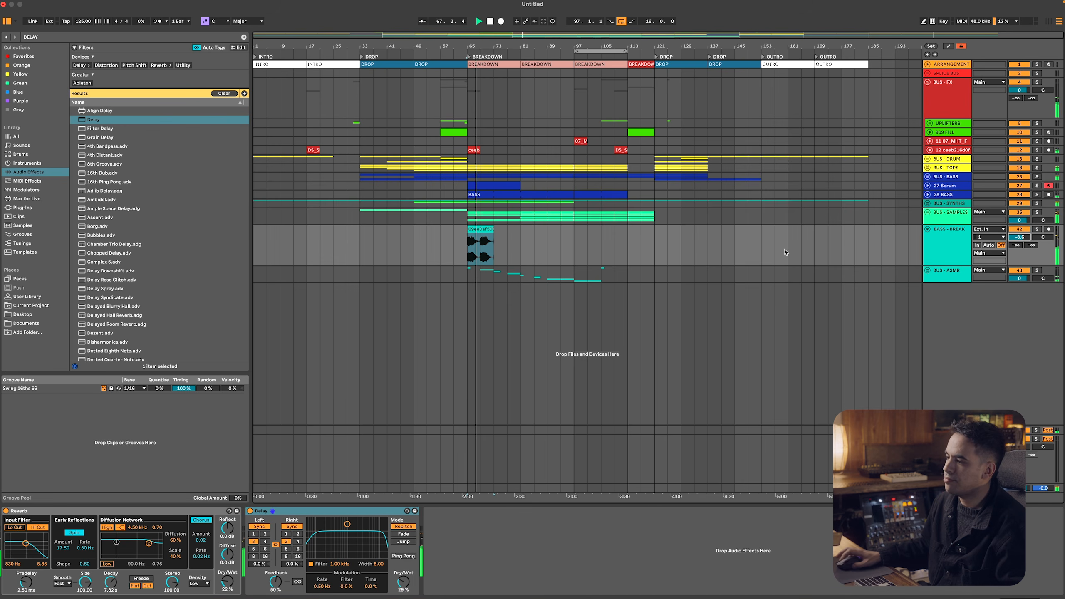
left_click(467, 276)
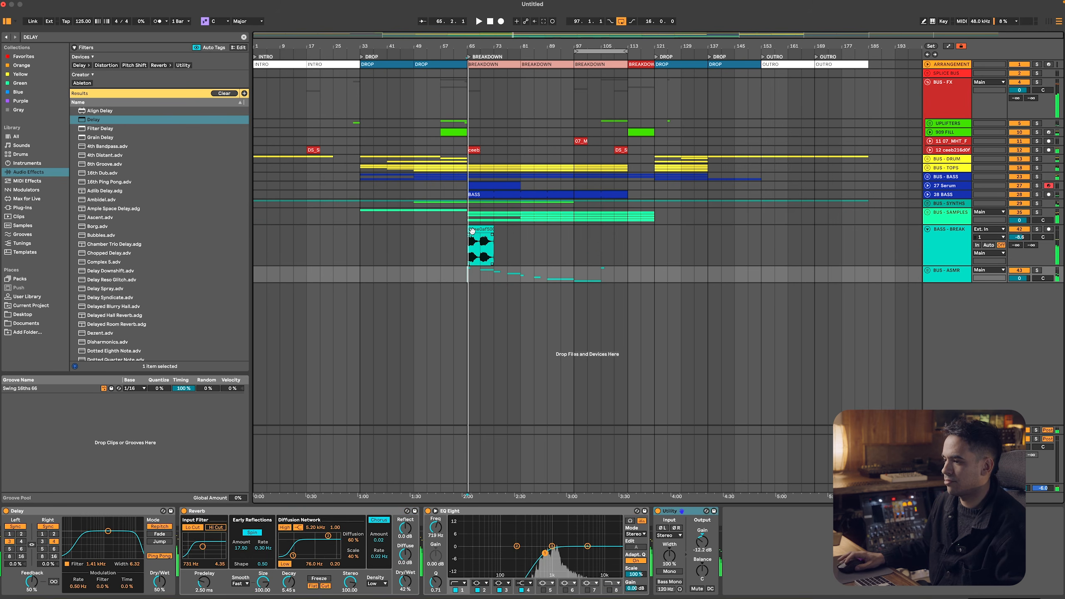
left_click(472, 230)
left_click(469, 274)
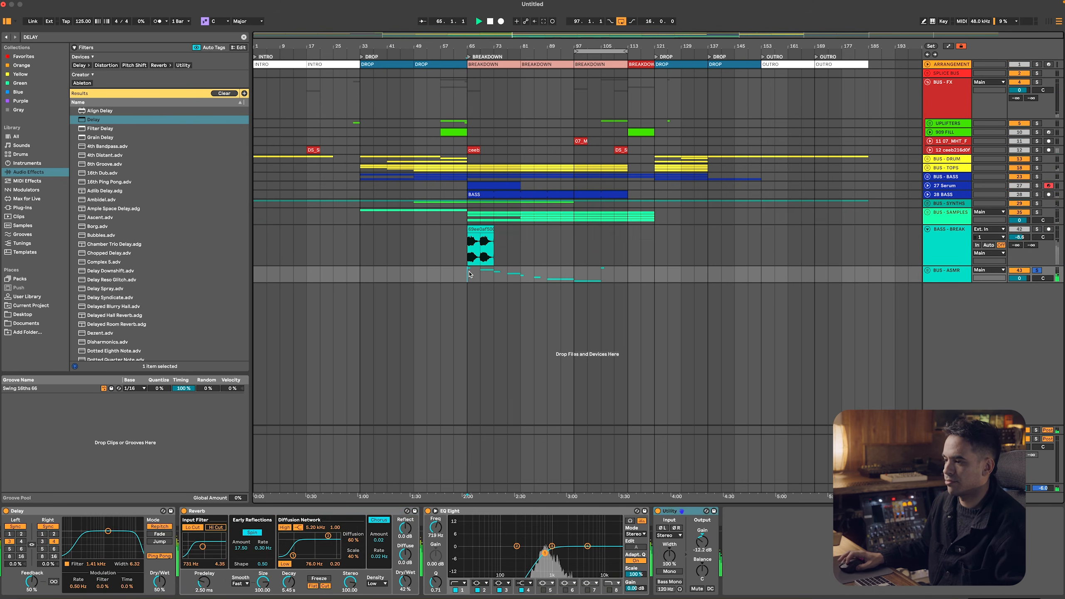
left_click(474, 149)
key("space")
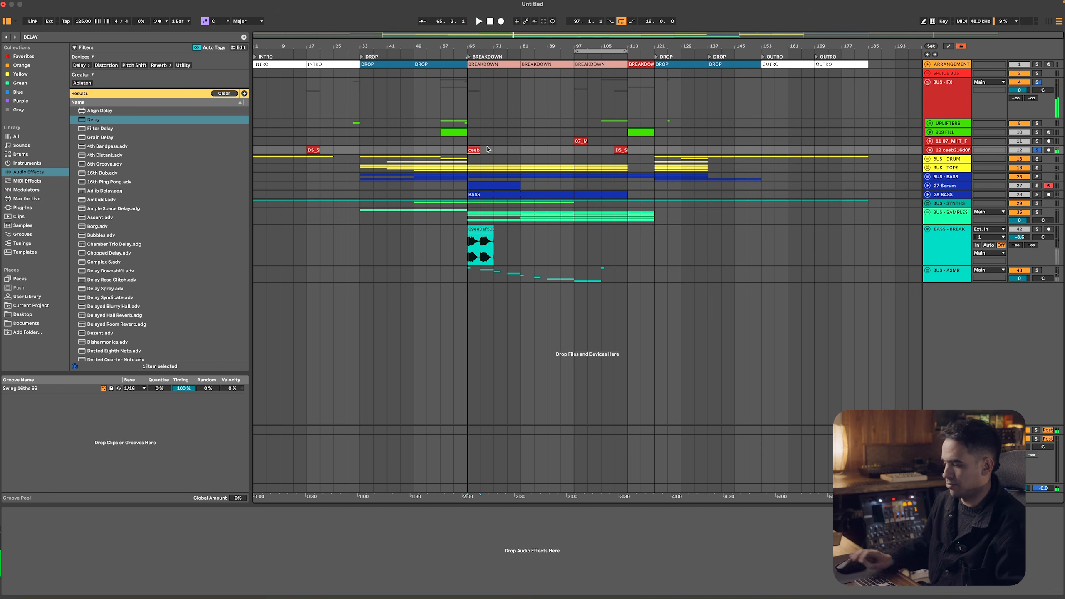
Delete the impact clip at bar 65, lower the impact track's volume, and fold the tracks inside BUS - FX
left_click(936, 151)
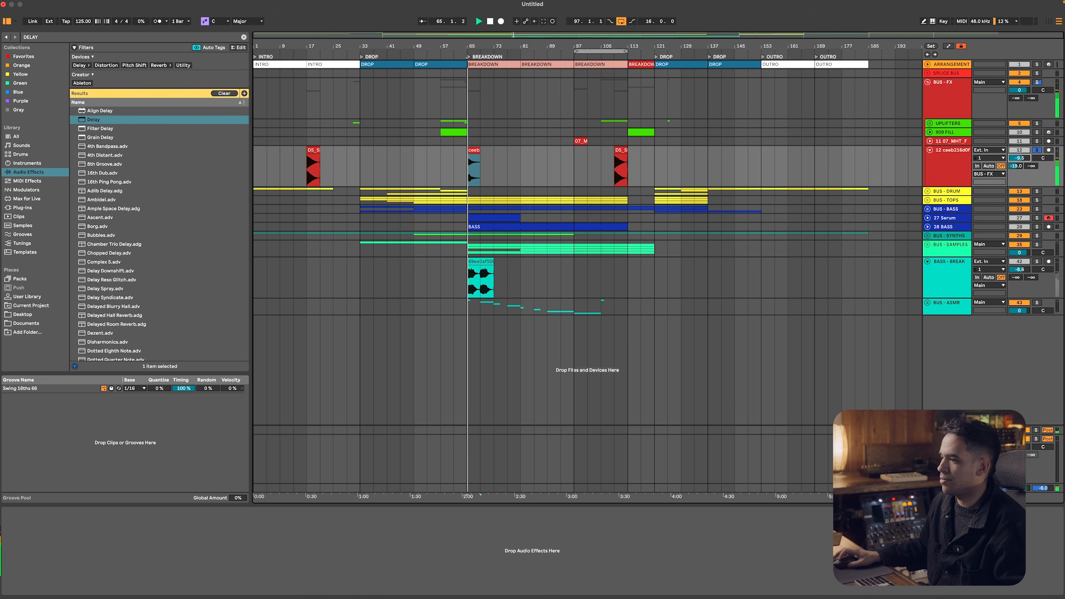
left_click_drag(515, 168, 445, 161)
key("Delete")
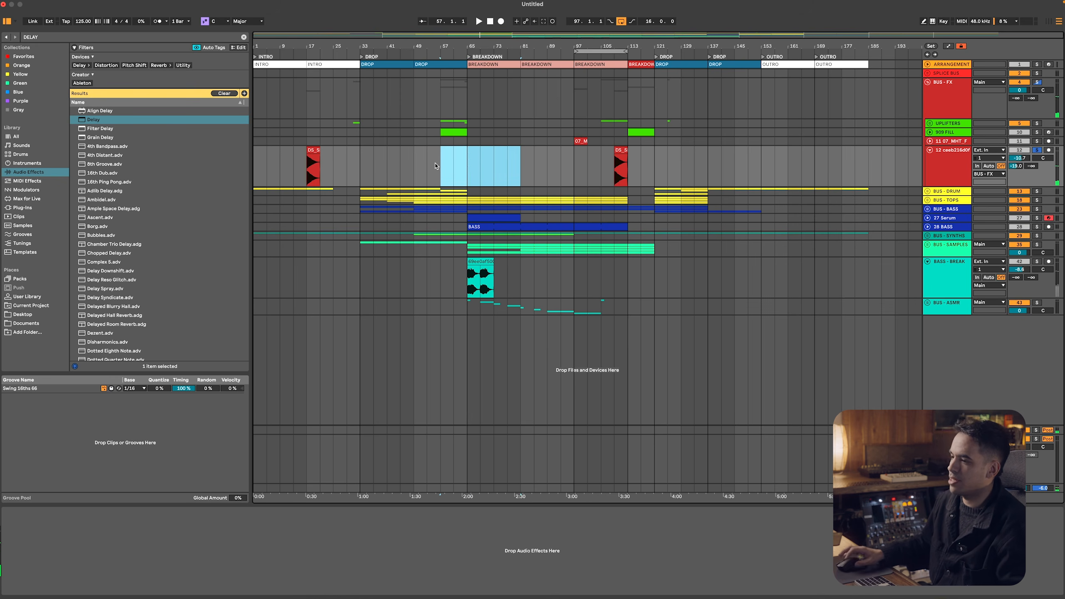
key("s")
left_click(447, 159)
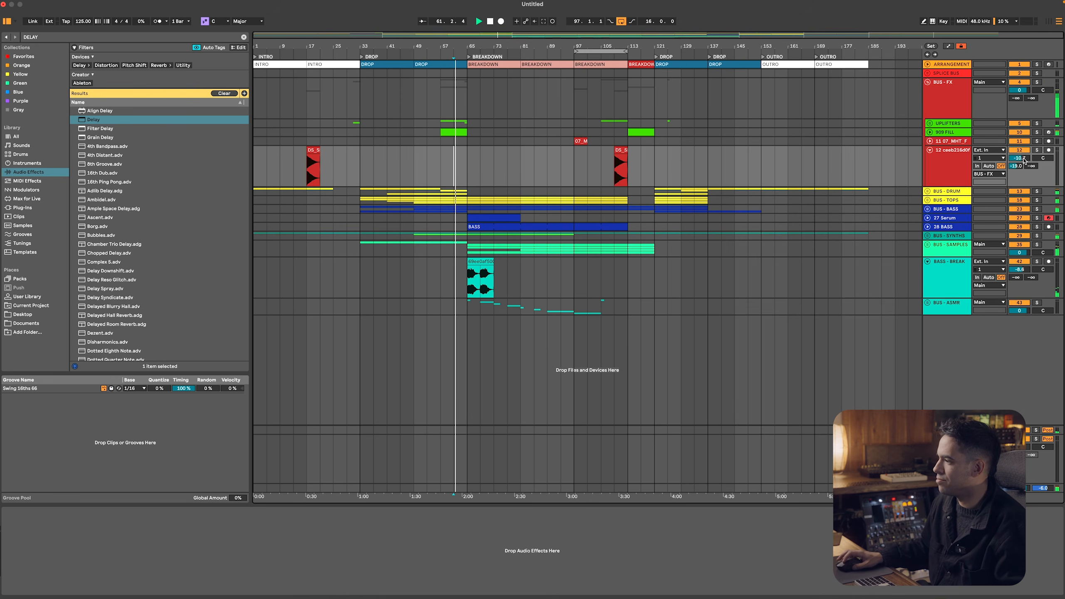
left_click(962, 158)
key("super+z")
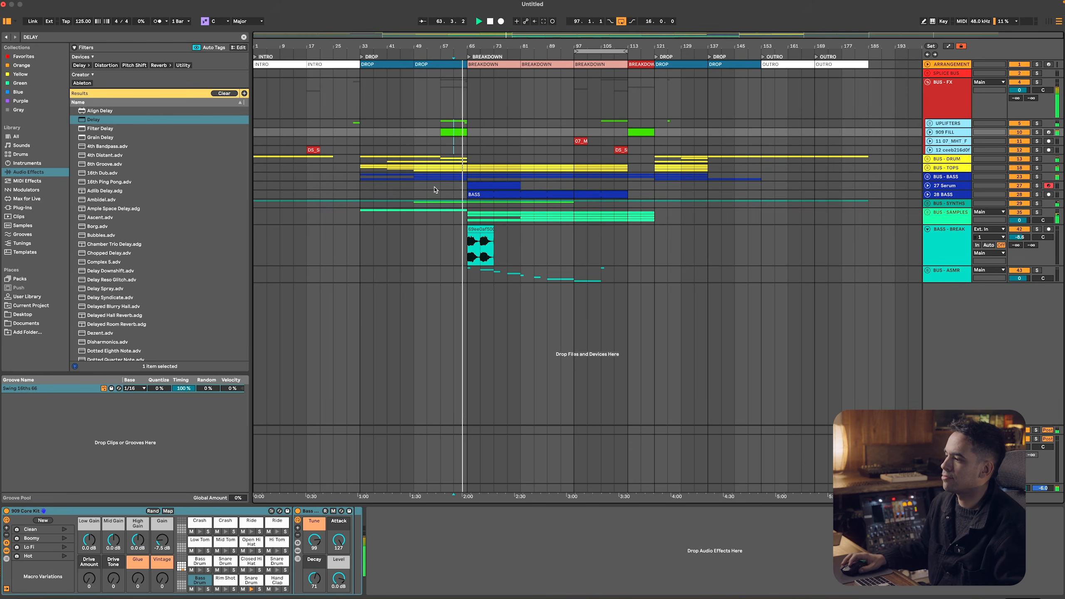
Set the BASS - BREAK volume to -5.4 dB and play from bar 65 with BUS - SAMPLES soloed
key("super+Tab")
key("super+Tab")
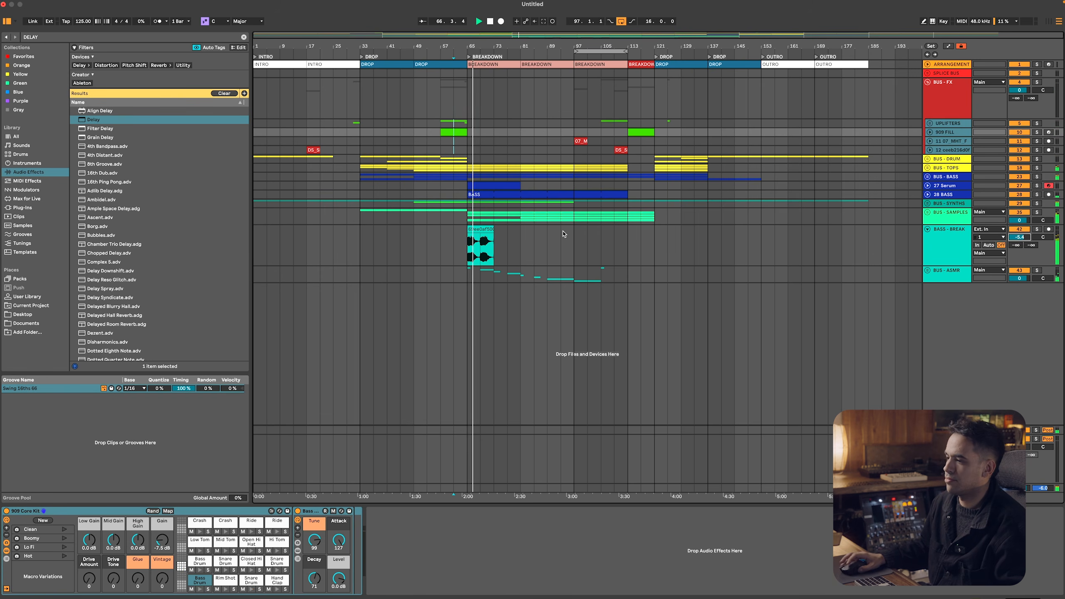
key("space")
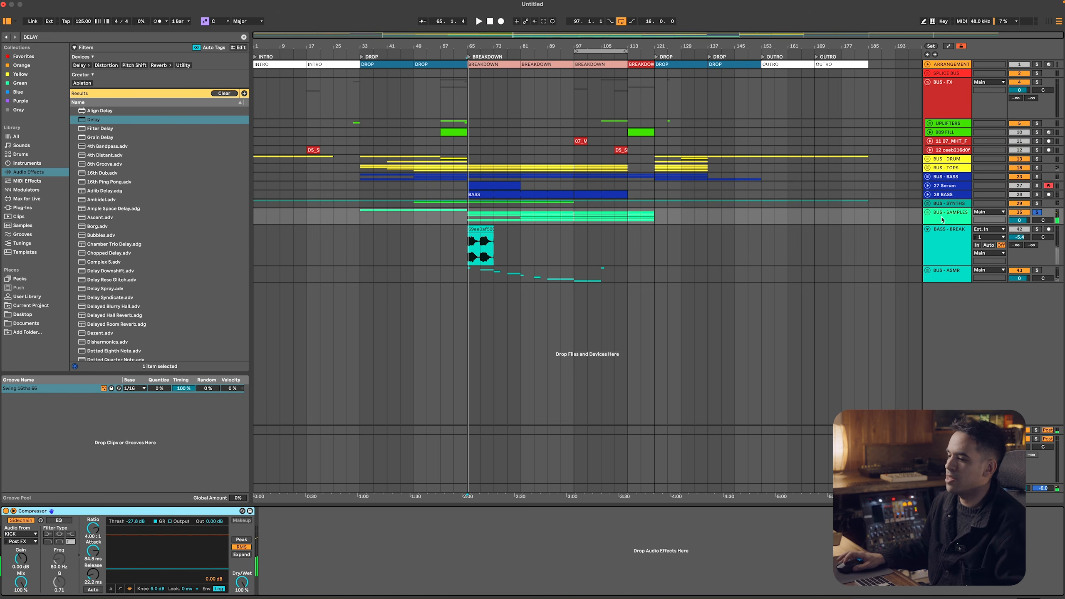
Add a Utility to BUS - SAMPLES and automate its gain to rise from -inf dB at bar 65 to 0 dB at bar 81
key("super+f")
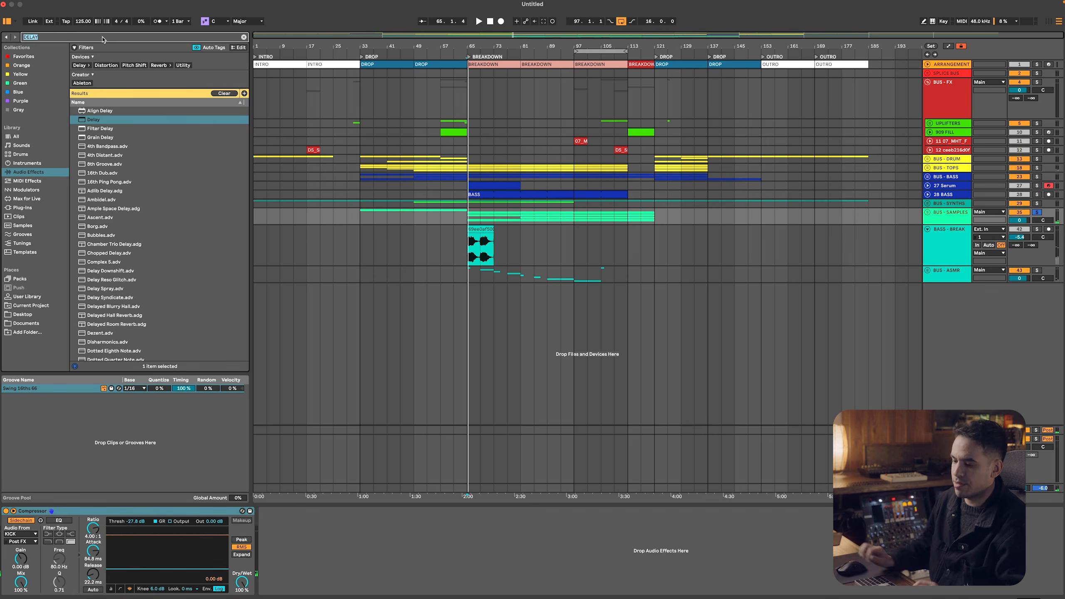
type("UTI")
key("Return")
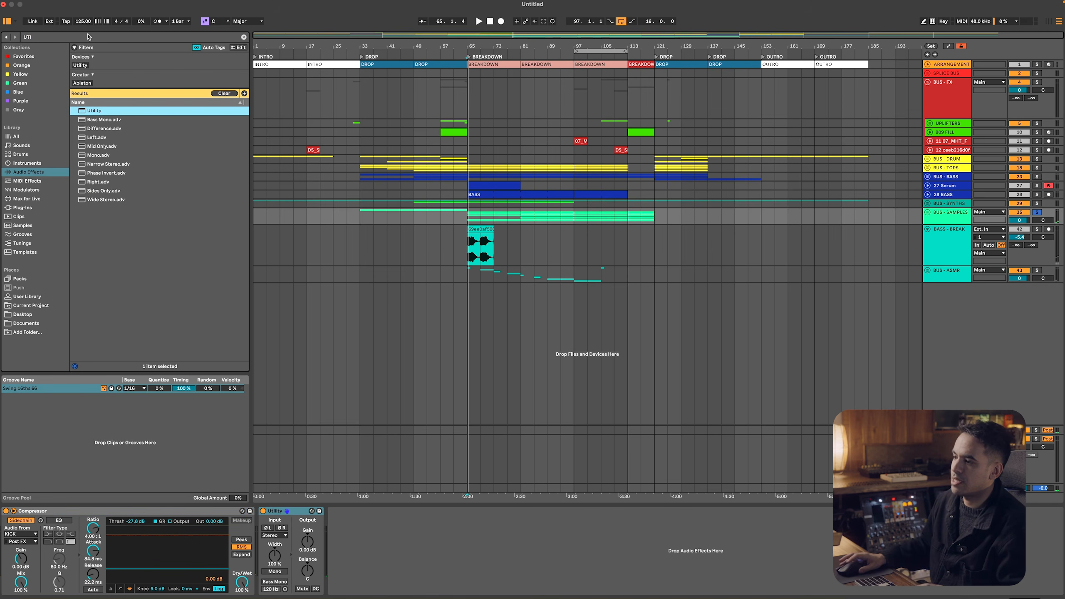
right_click(309, 544)
left_click(335, 546)
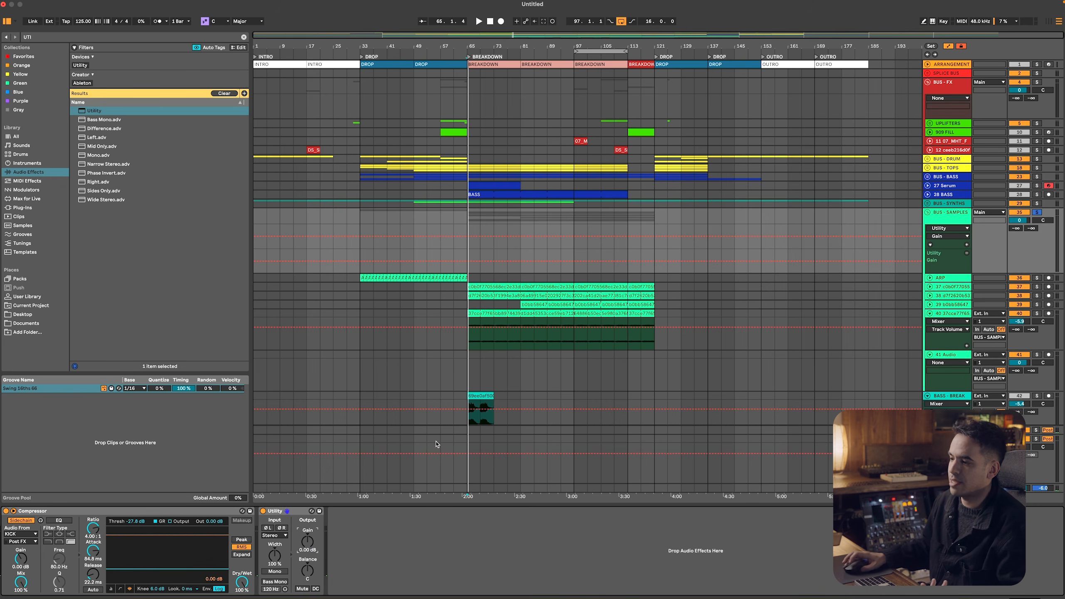
left_click_drag(521, 264, 478, 266)
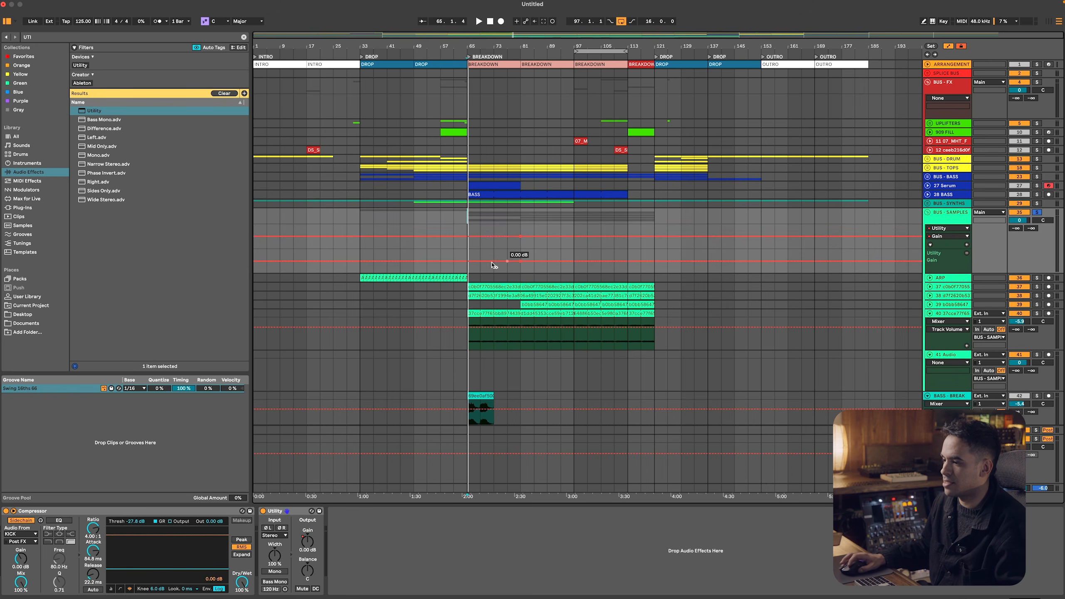
left_click_drag(469, 261, 480, 272)
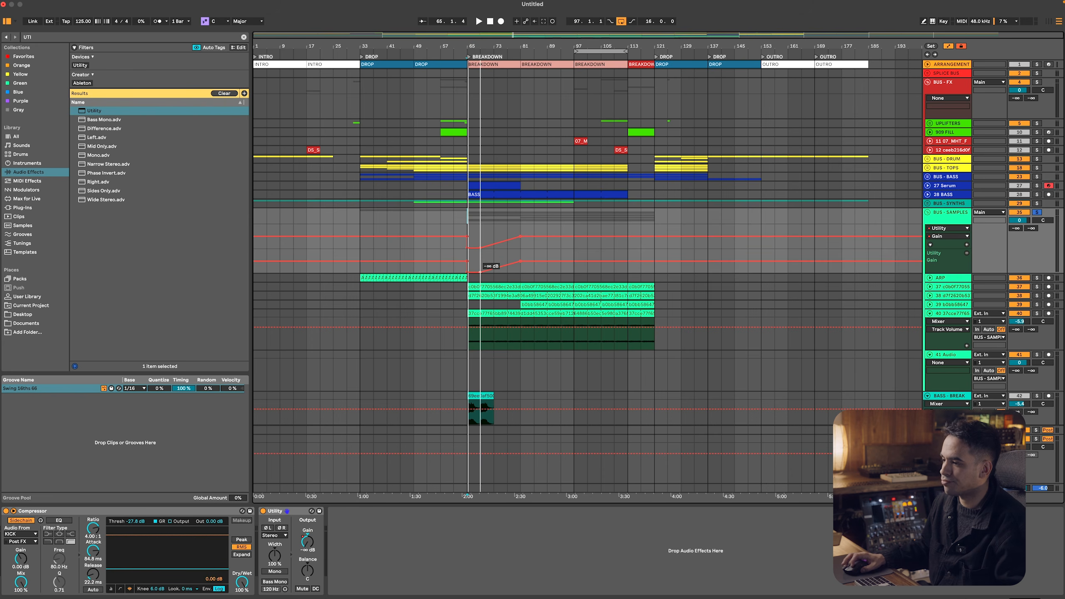
Play the sample fade-in from bar 61 with automation hidden again, and set the BUS - ASMR volume to -4.5 dB
left_click(454, 261)
key("space")
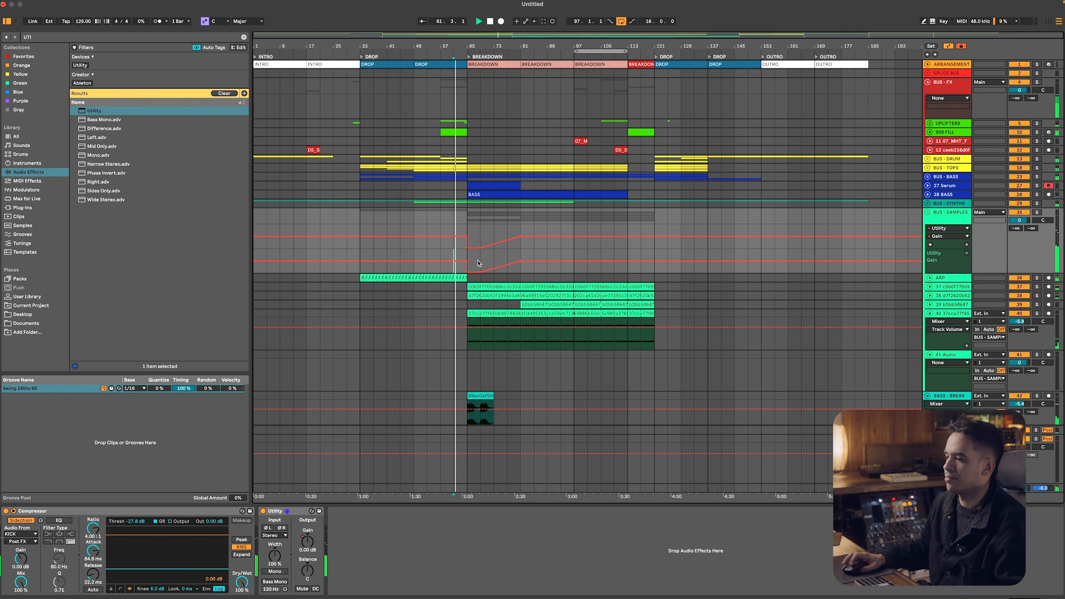
key("a")
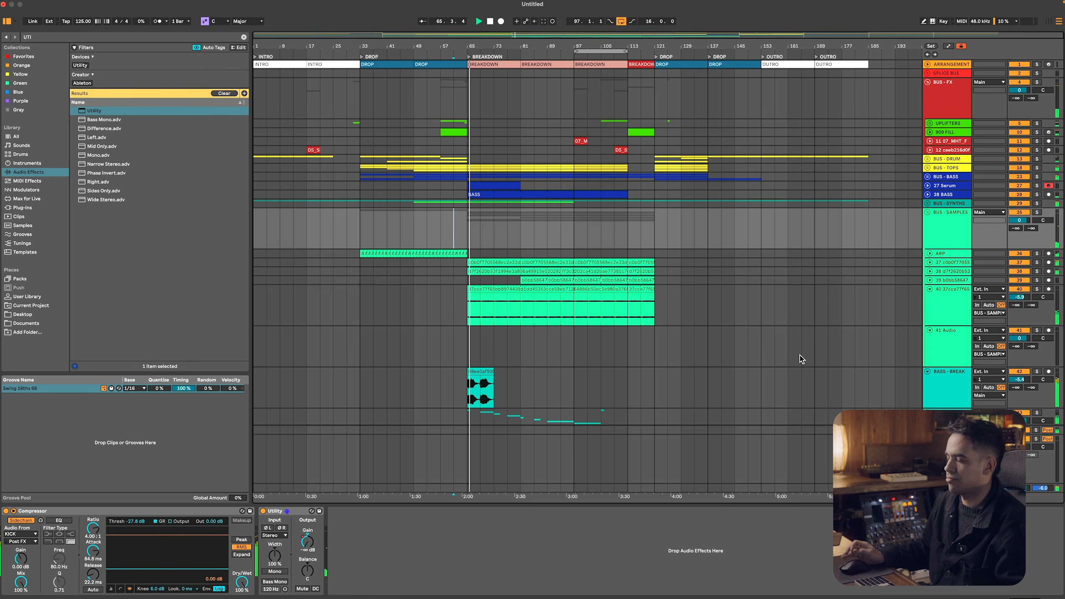
left_click_drag(1028, 387, 1028, 375)
Switch to Splice, preview DS_SEVENN_125_drum_buildup_cosmos.wav, and download it
key("super+Tab")
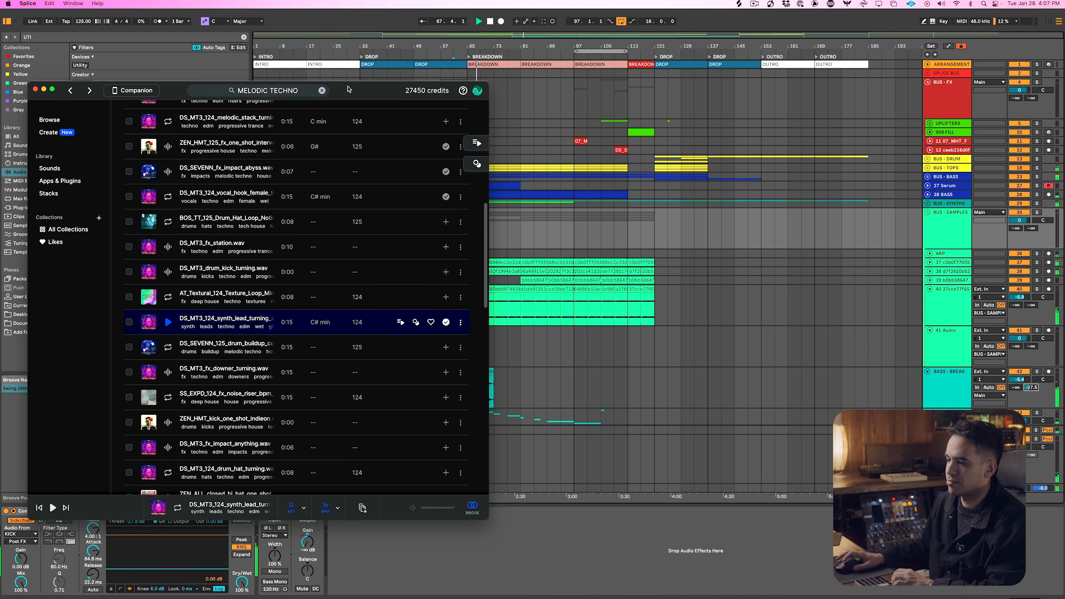
key("Down")
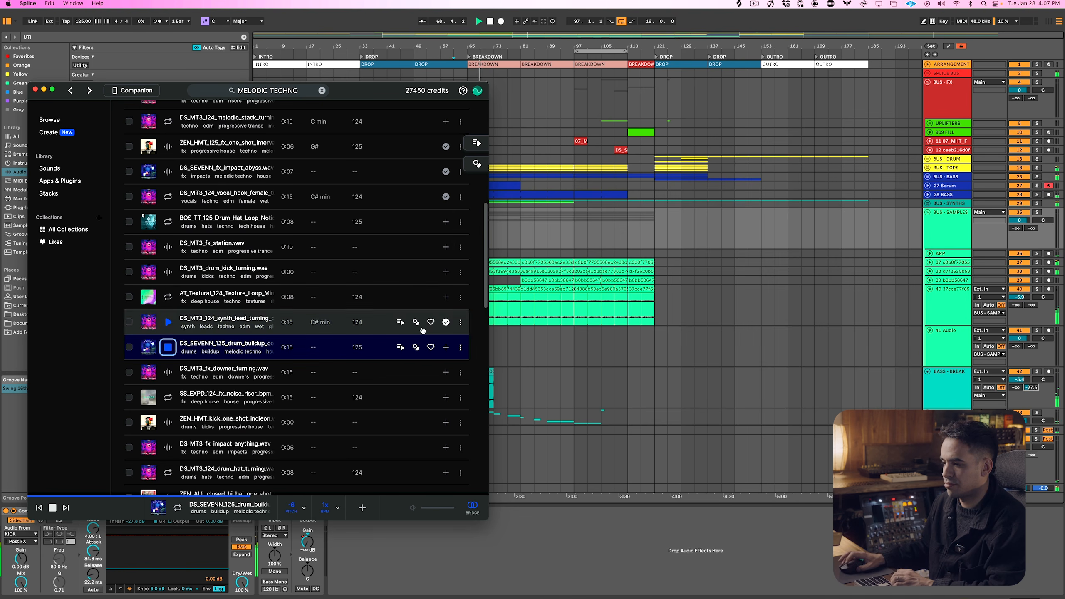
left_click(446, 347)
left_click(166, 348)
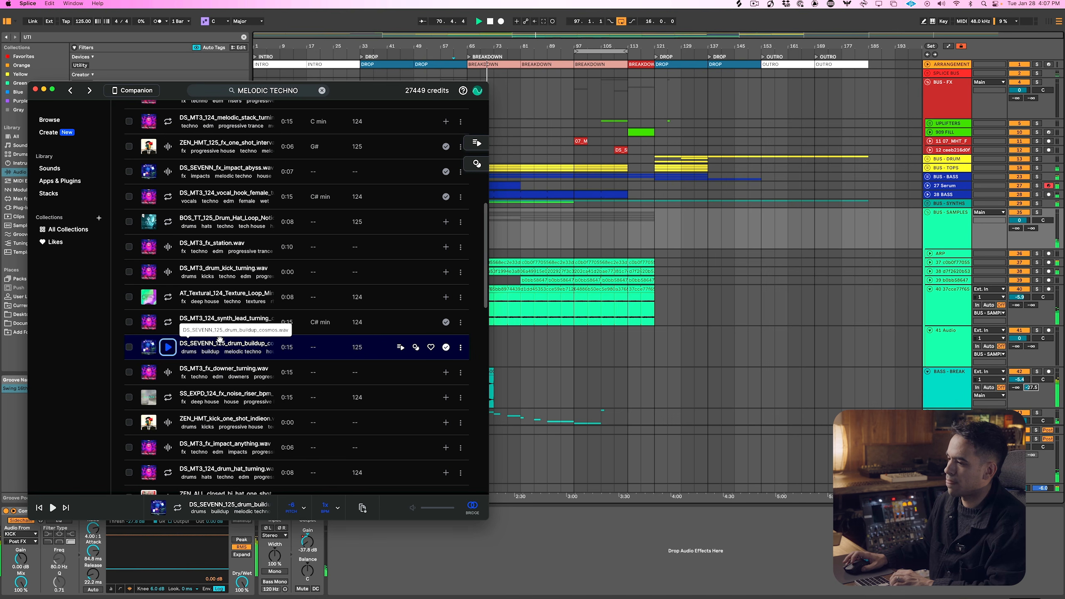
Place the drum buildup sample on its own new track in BUS - FX, spanning bars 113 to 121
left_click_drag(222, 341, 633, 155)
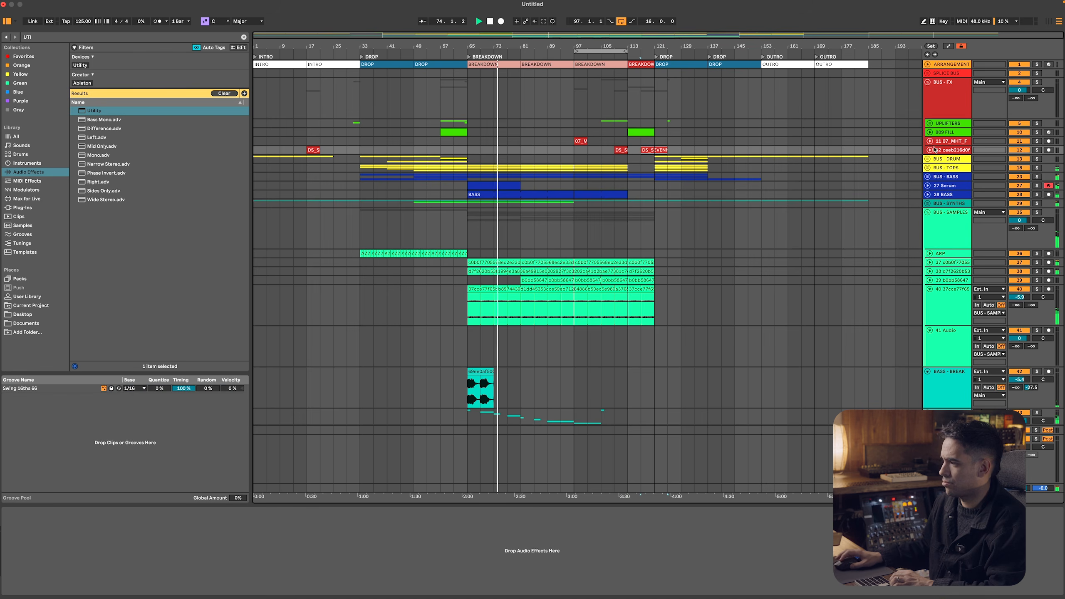
left_click(948, 150)
key("super+t")
left_click_drag(653, 150, 640, 167)
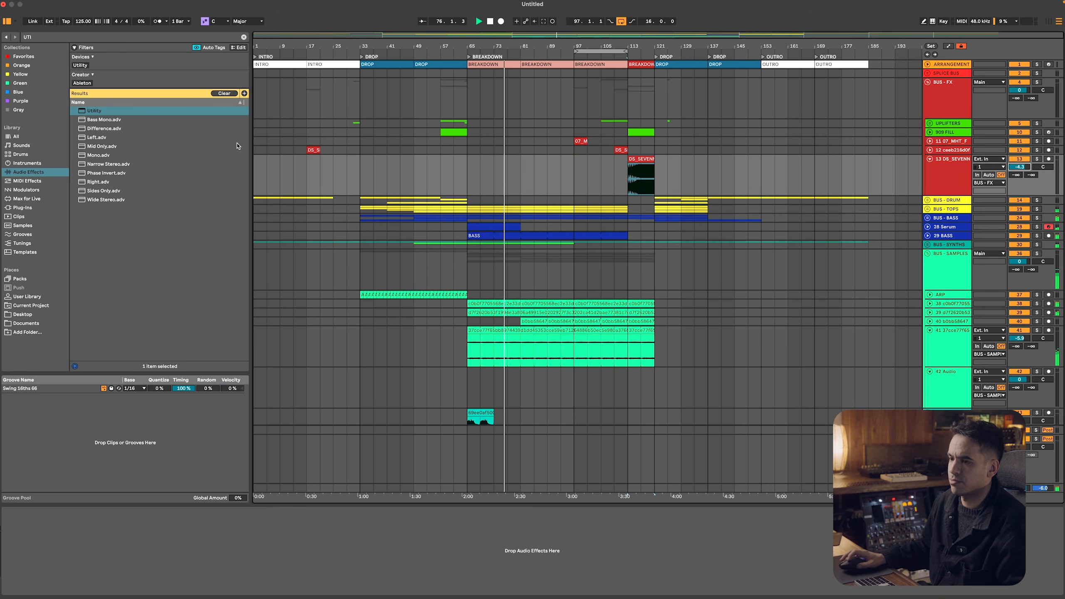
Add EQ Eight to the drum buildup track and set its first band to a low cut at about 108 Hz
key("super+f")
type("EQ")
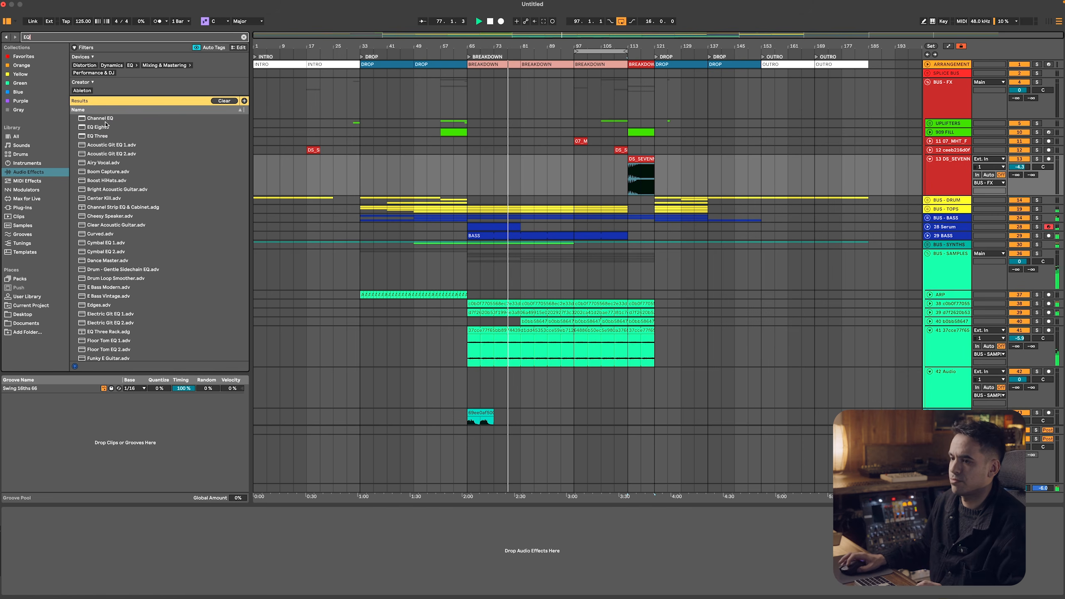
key("Down")
key("Return")
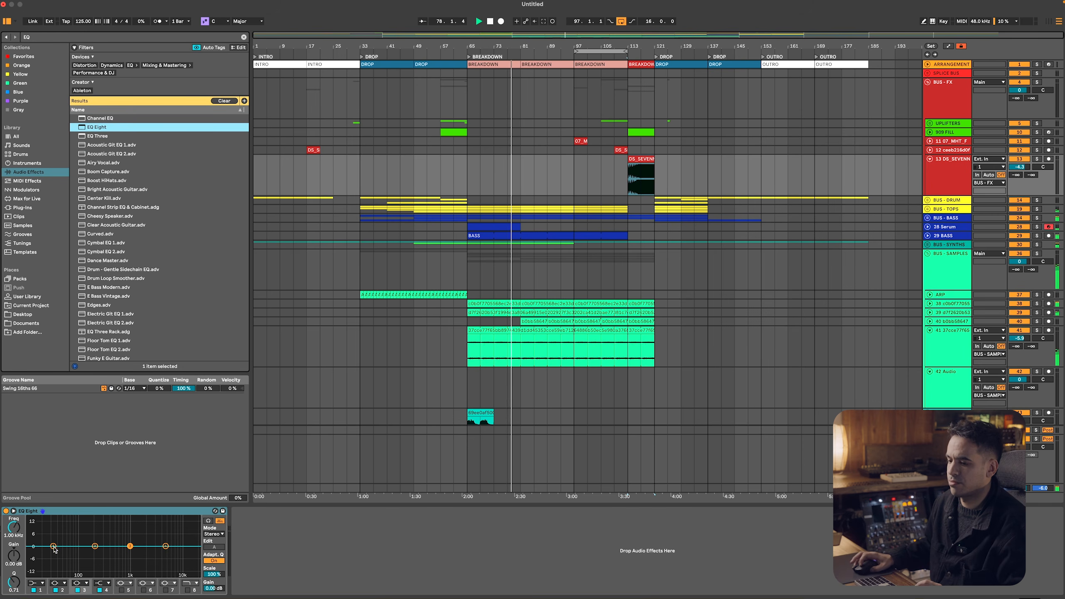
left_click(41, 572)
left_click(35, 585)
left_click(36, 548)
left_click_drag(53, 553, 82, 553)
Unfold the b0bb58647 track in BUS - SAMPLES, set its volume to 0.6 dB, and select its clip at bar 113
scroll(564, 273, "down", 3)
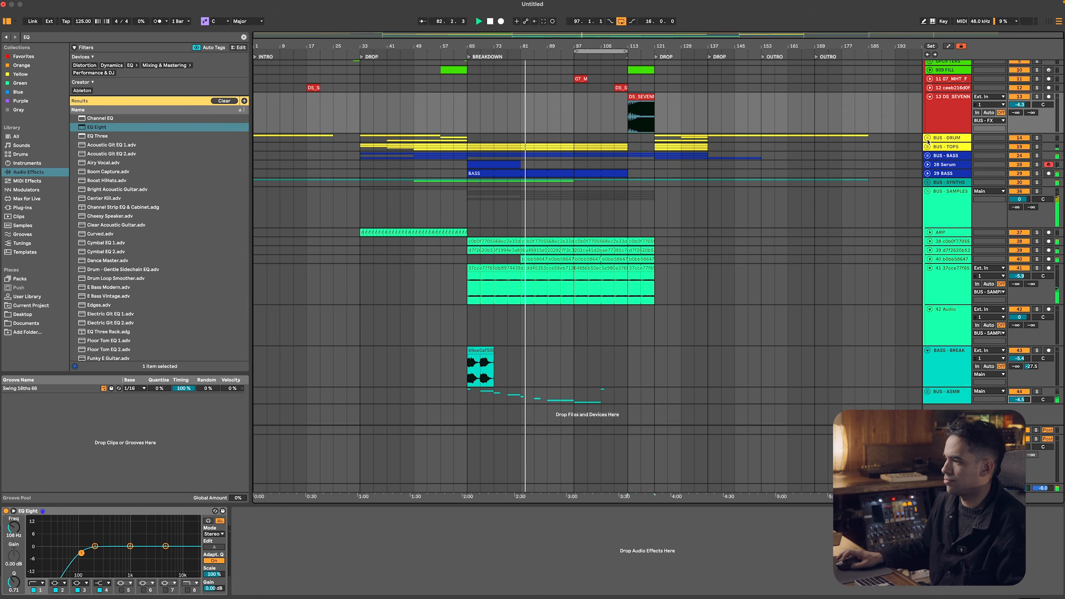
left_click(929, 259)
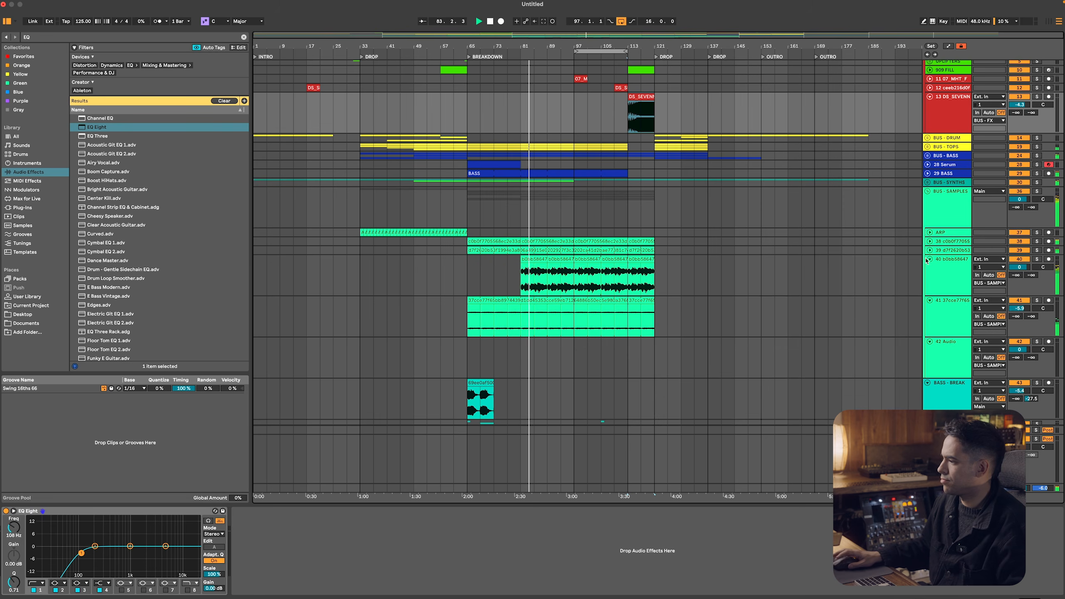
mouse_move(1019, 275)
left_mouse_down()
mouse_move(1019, 259)
mouse_move(1031, 268)
left_mouse_up()
left_click(640, 277)
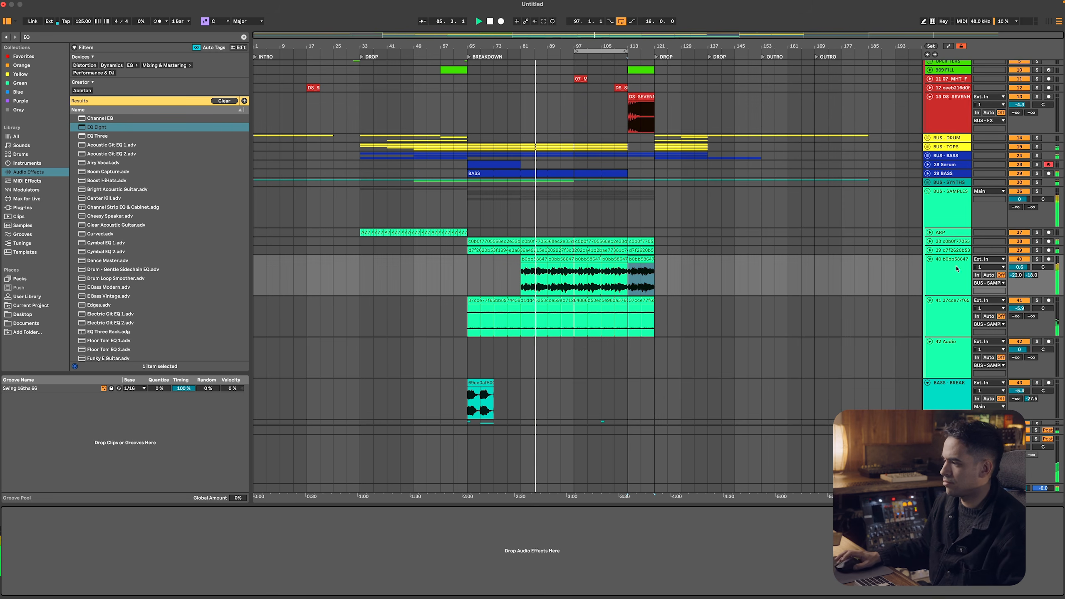
Unfold BUS - DRUM, copy the 909 Core Kit clip from bar 57 to bar 89, and duplicate it up to bar 113
scroll(620, 226, "up", 3)
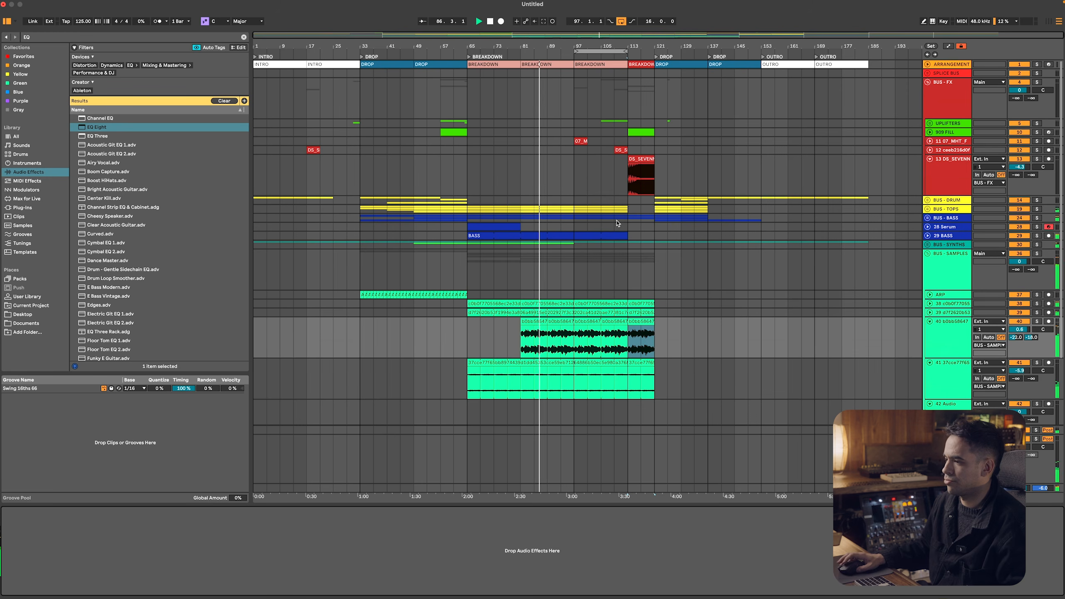
left_click(927, 199)
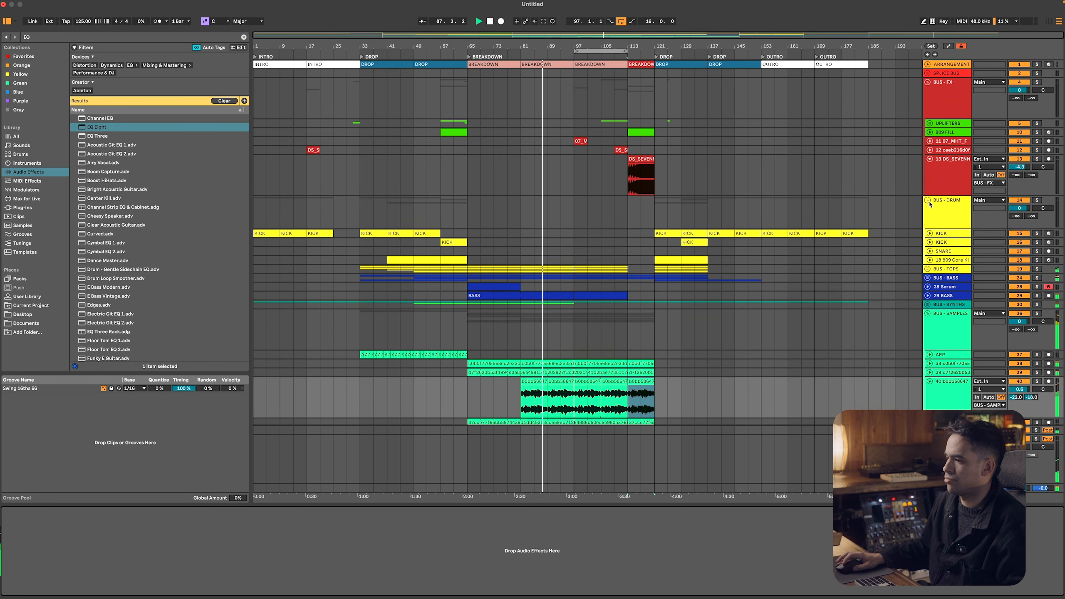
left_click(450, 261)
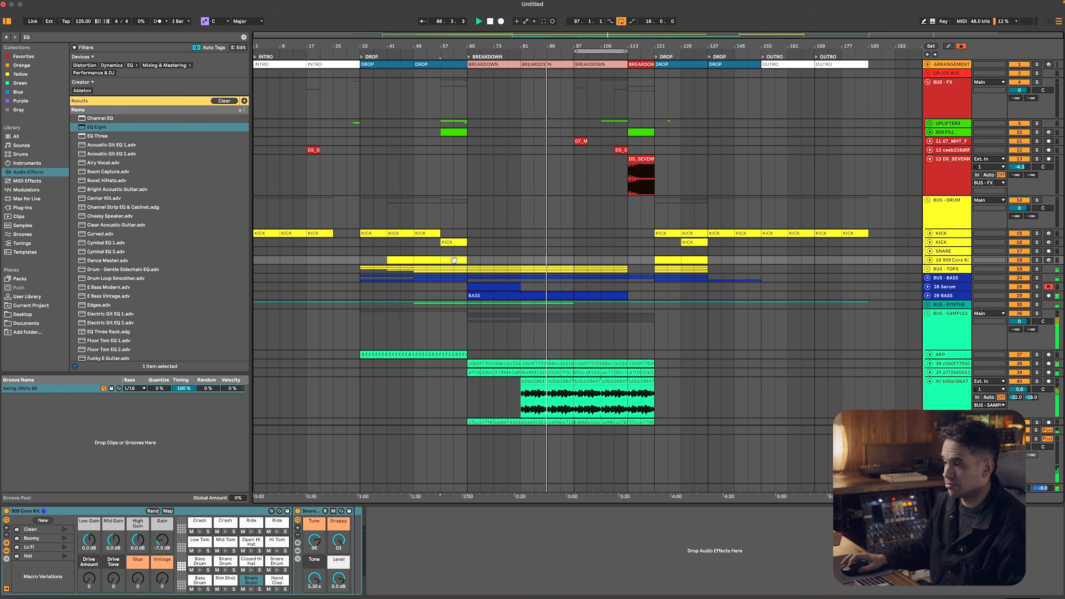
left_click_drag(547, 261, 574, 261)
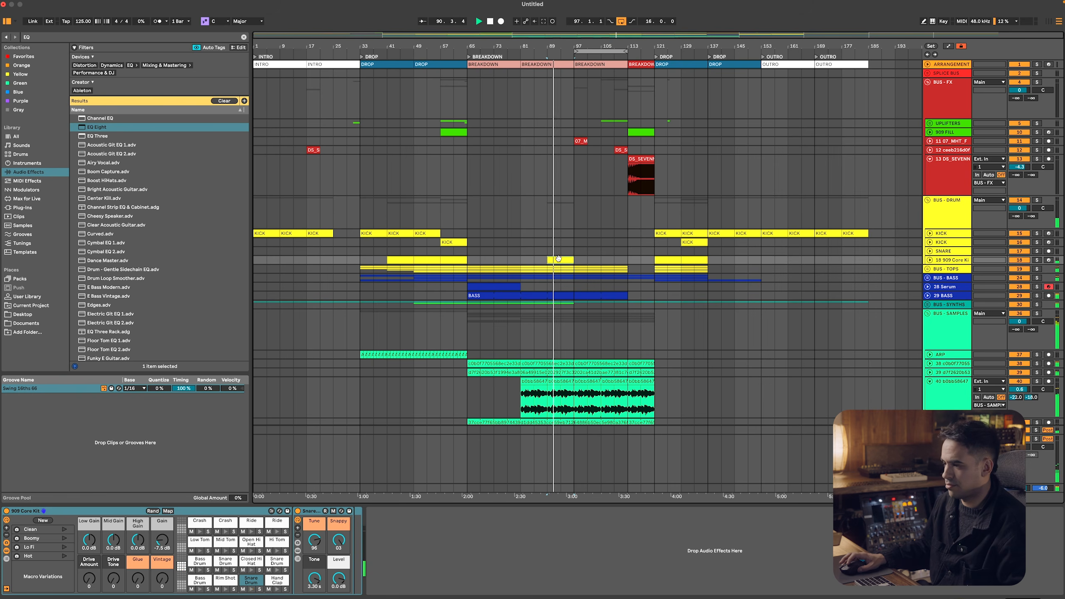
key("ctrl+d")
key("ctrl+d")
Copy the second KICK track's clip from bar 57 to bar 97, duplicate it up to bar 113, and turn off loop playback
left_click_drag(456, 242, 590, 248)
key("ctrl+d")
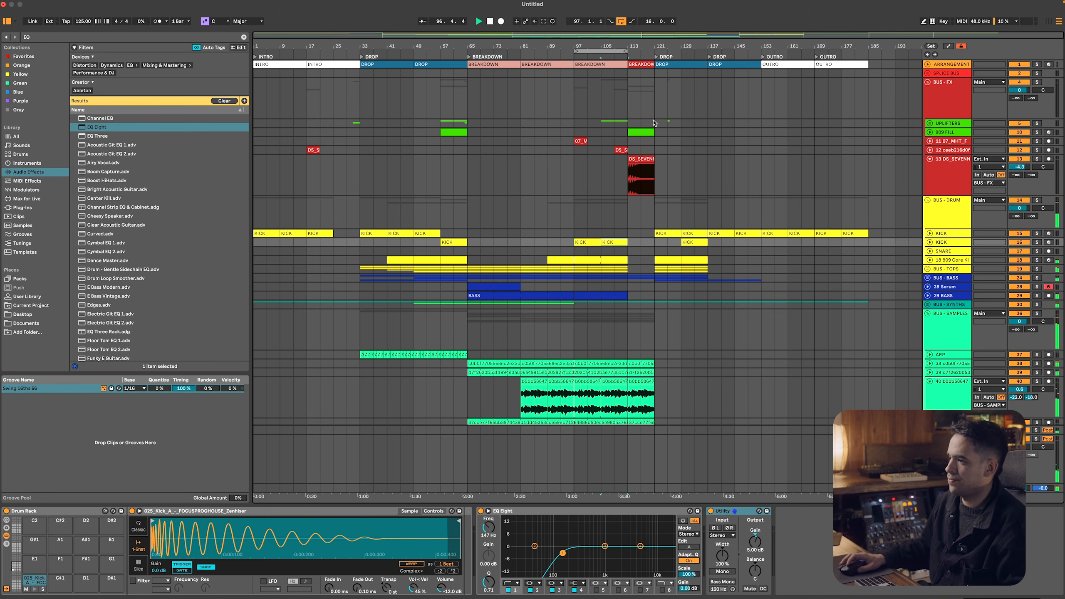
left_click(621, 21)
Unfold the second KICK track to check its copied clips and devices, and fold it again
left_click(592, 242)
left_click(929, 242)
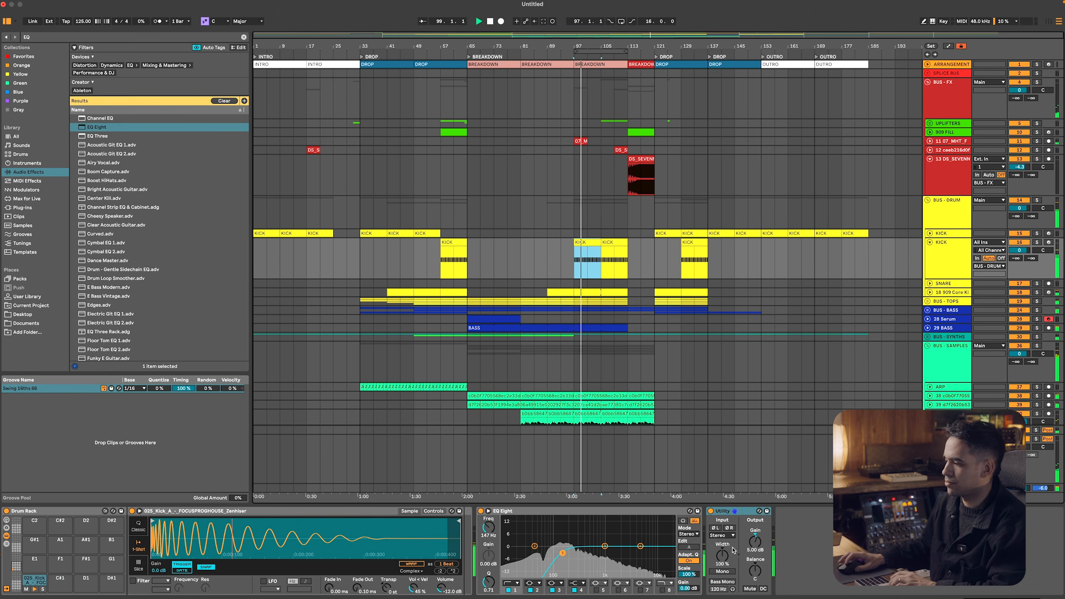
left_click(936, 257)
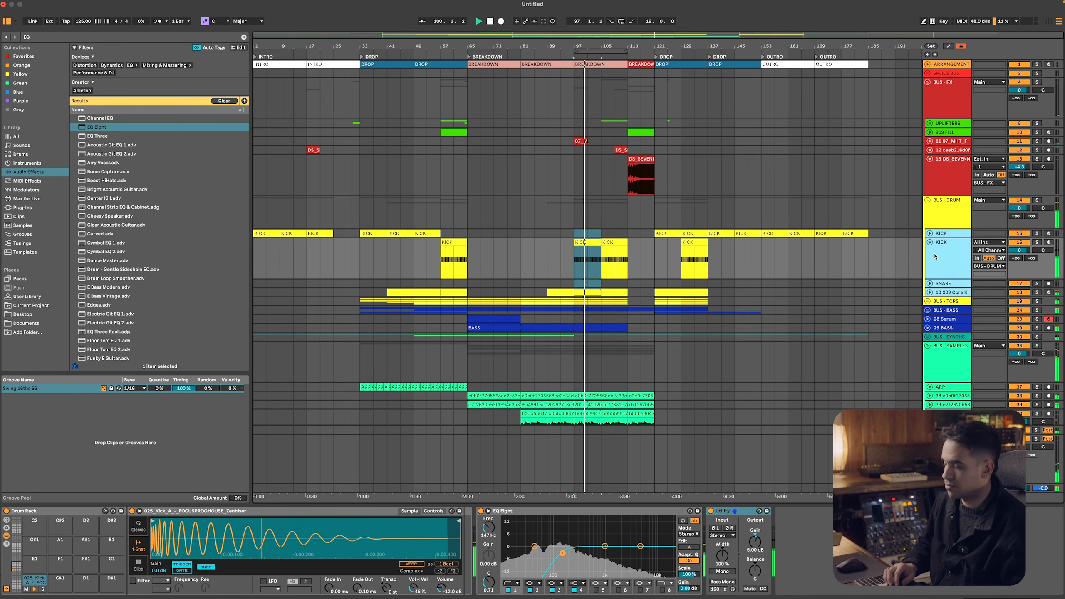
key("Left")
key("Up")
key("Up")
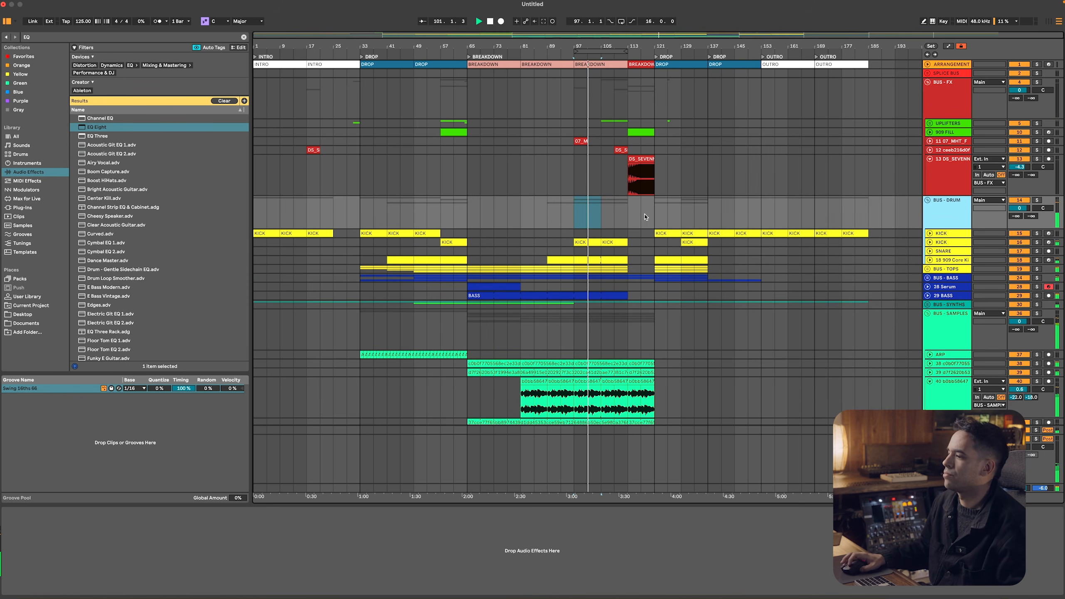
Unfold BUS - BASS and select bars 105 to 113 on the DS_MT3_12 bass synth track
left_click(628, 212)
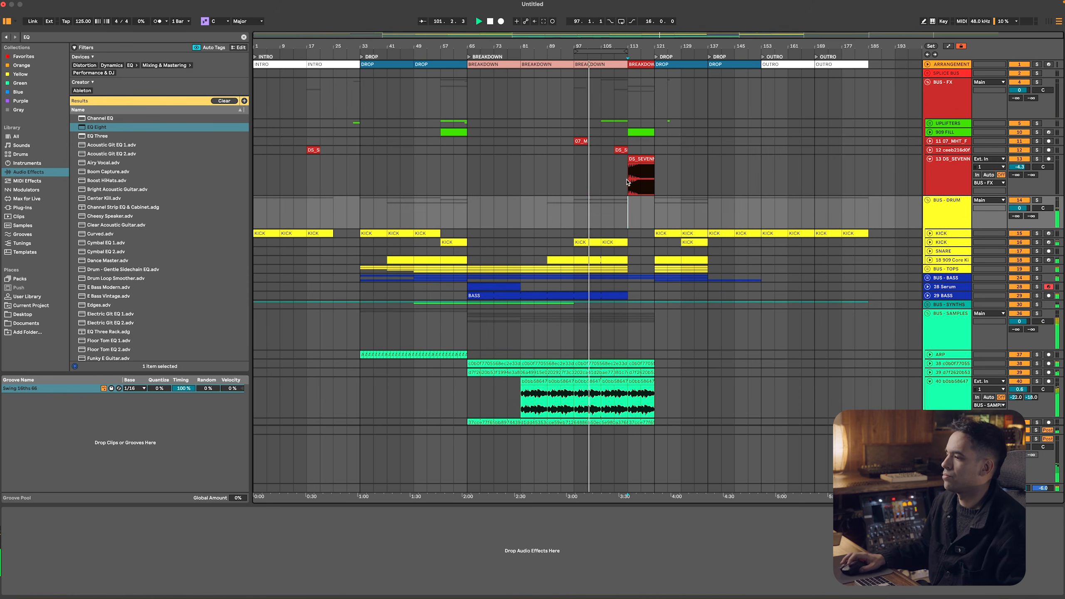
left_click(927, 279)
left_click(644, 320)
double_click(640, 311)
left_click(639, 319, "shift")
scroll(641, 318, "down", 5)
left_click_drag(628, 251, 609, 278)
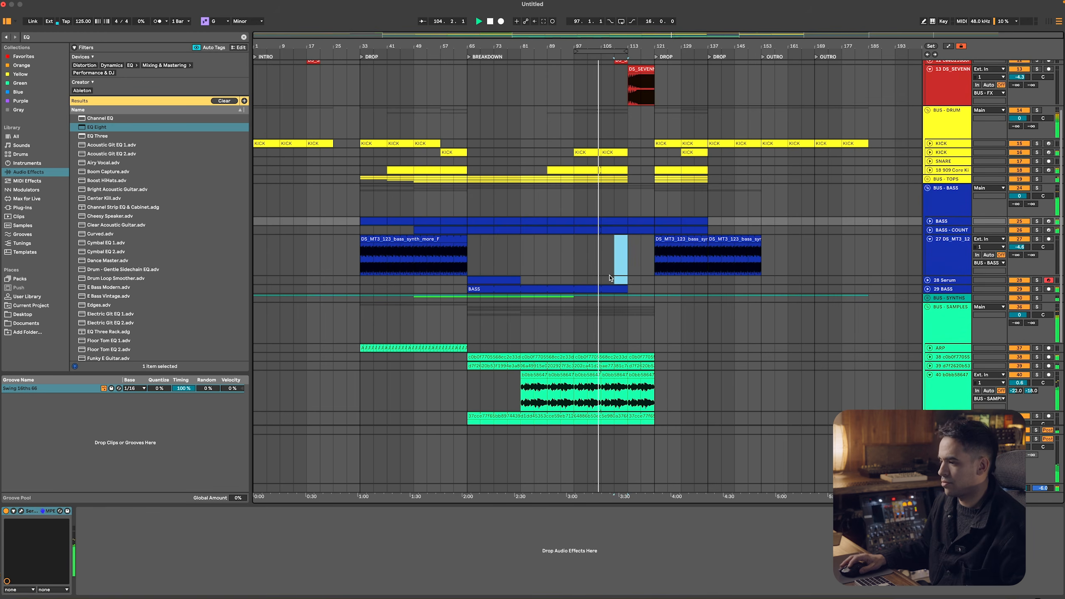
scroll(612, 202, "up", 5)
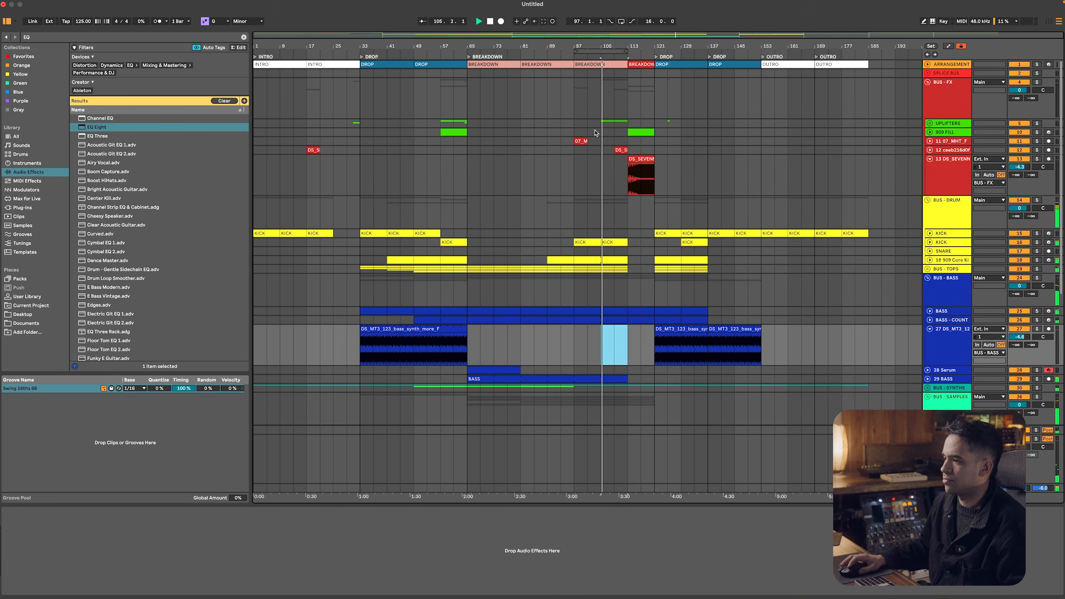
Duplicate the breakdown's first 16 bars of BUS - ASMR clips twice so they run up to bar 113
scroll(604, 192, "down", 5)
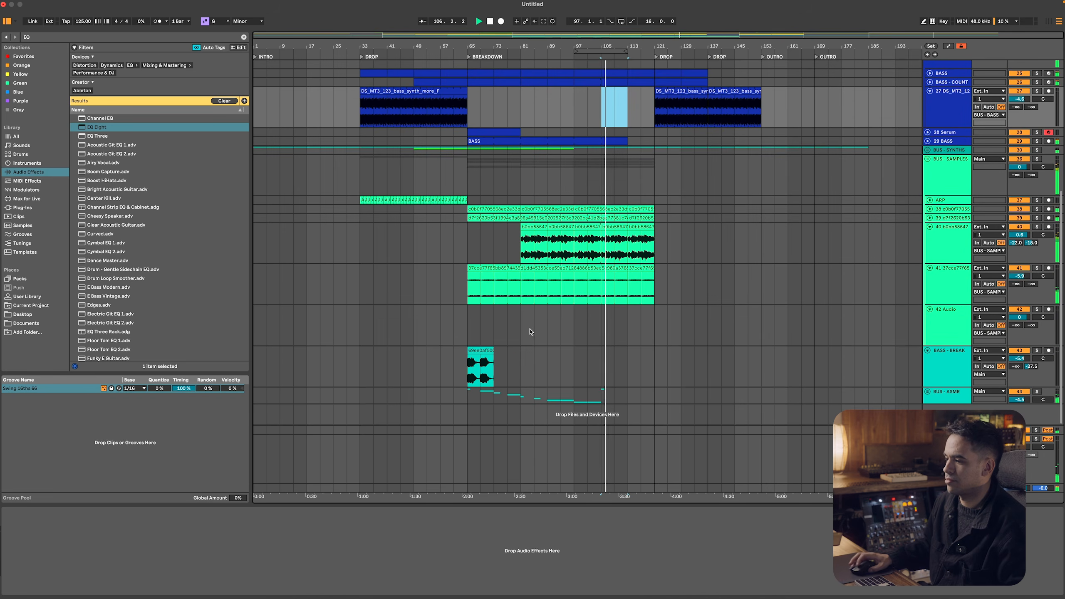
left_click(515, 398)
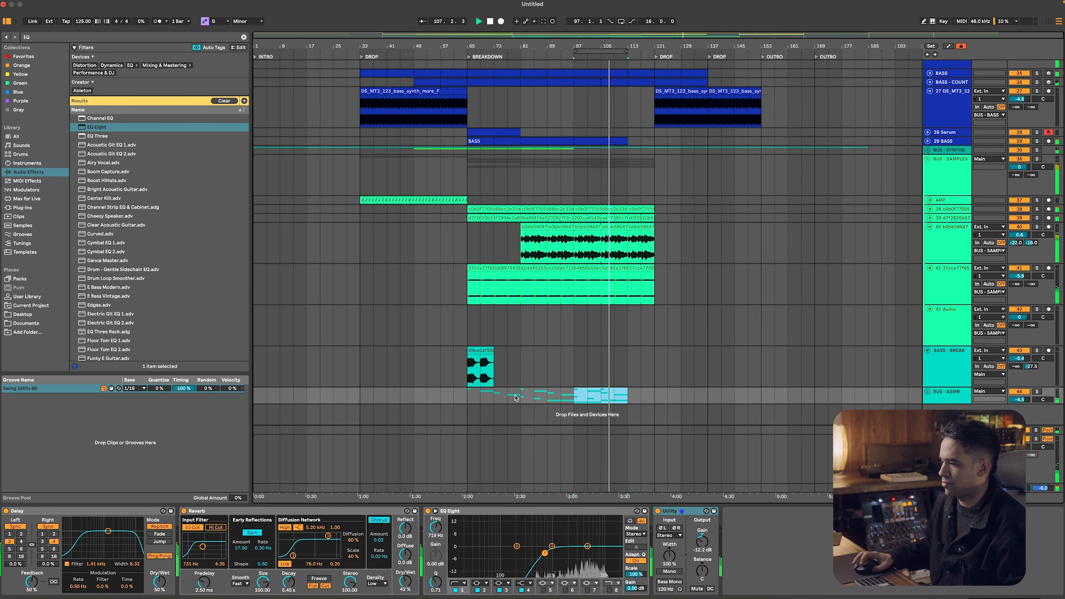
scroll(633, 343, "up", 5)
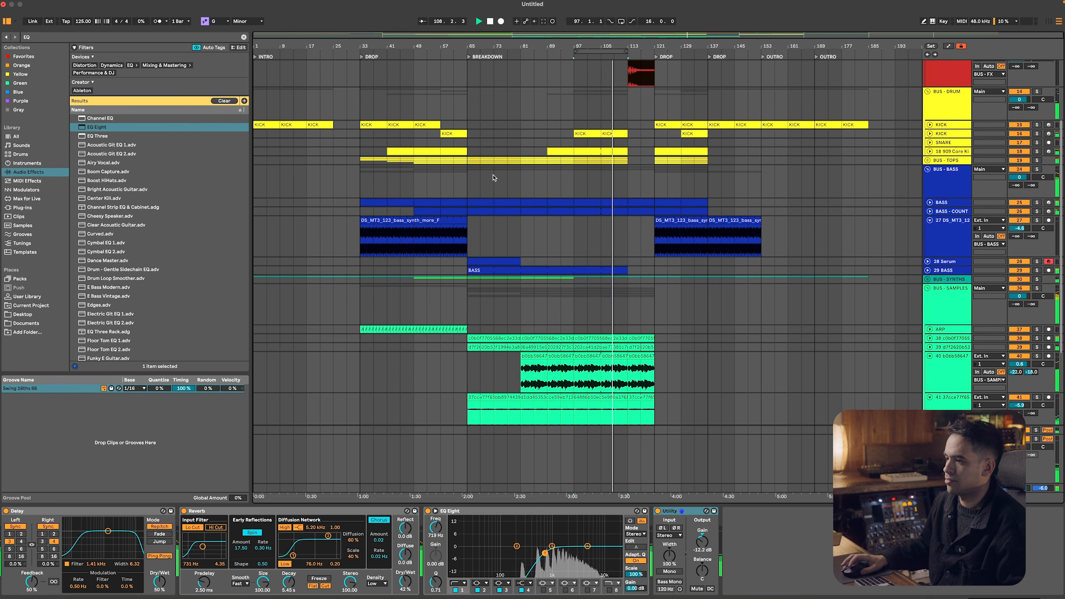
Fold every group and track in the arrangement and select bars 113 to 121 of BUS - SAMPLES
left_click(475, 163)
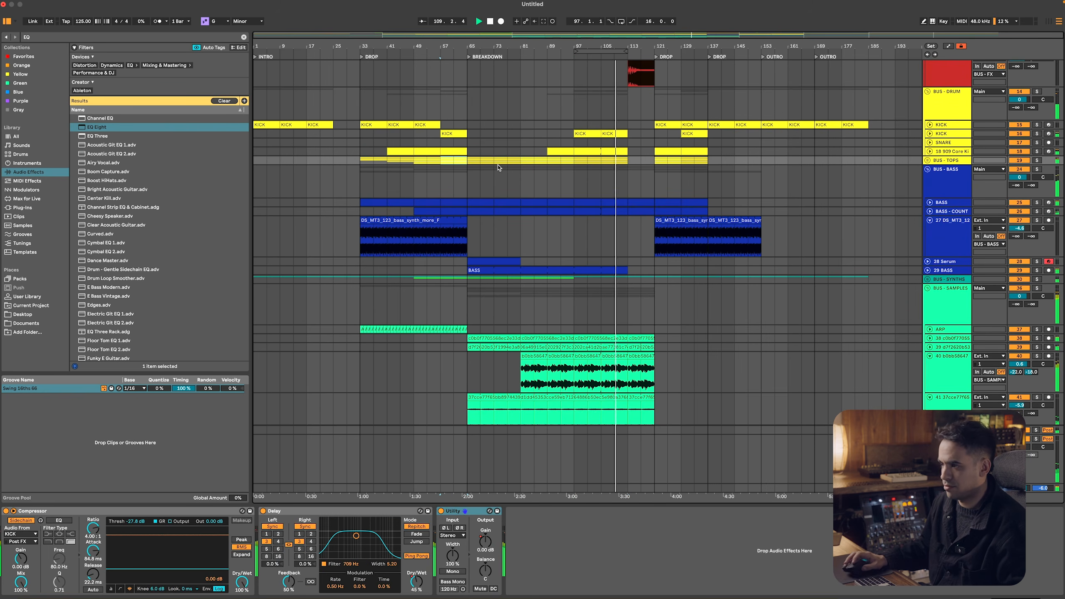
scroll(541, 160, "up", 4)
left_click(935, 209)
key("super+a")
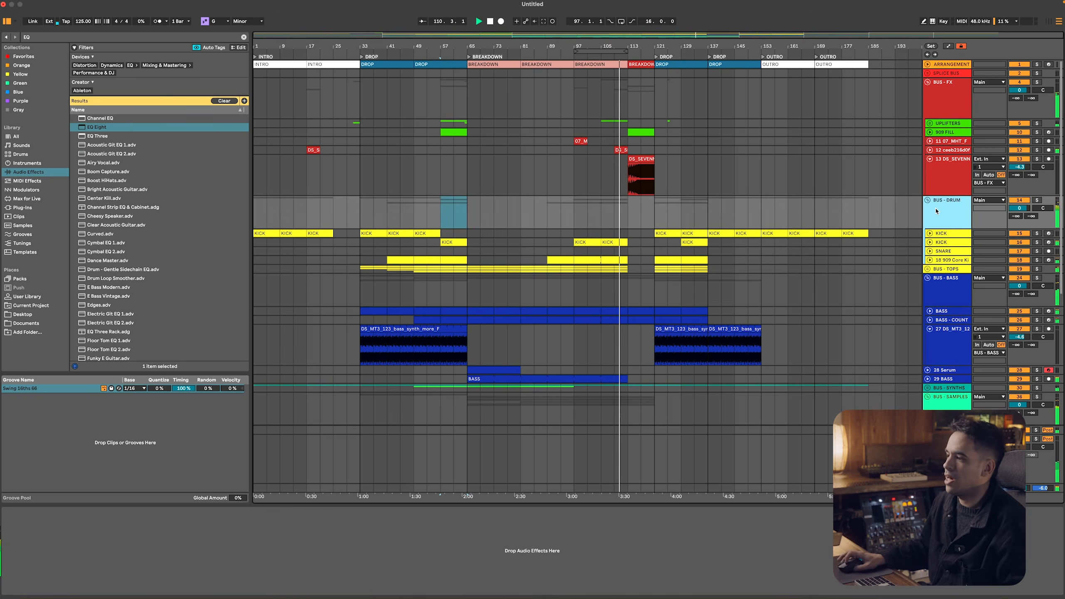
key("u")
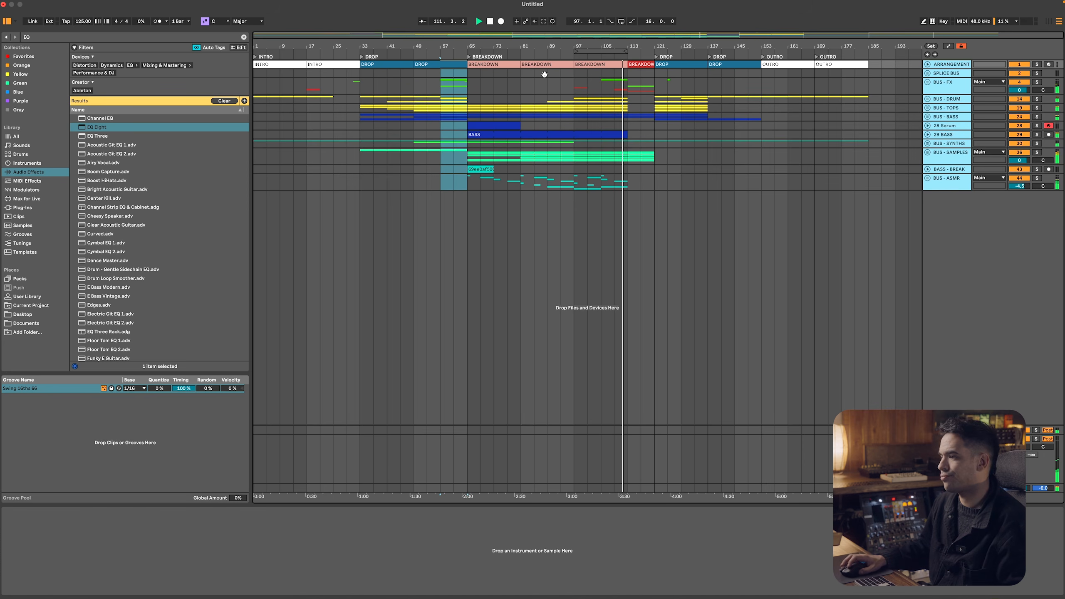
left_click(630, 154)
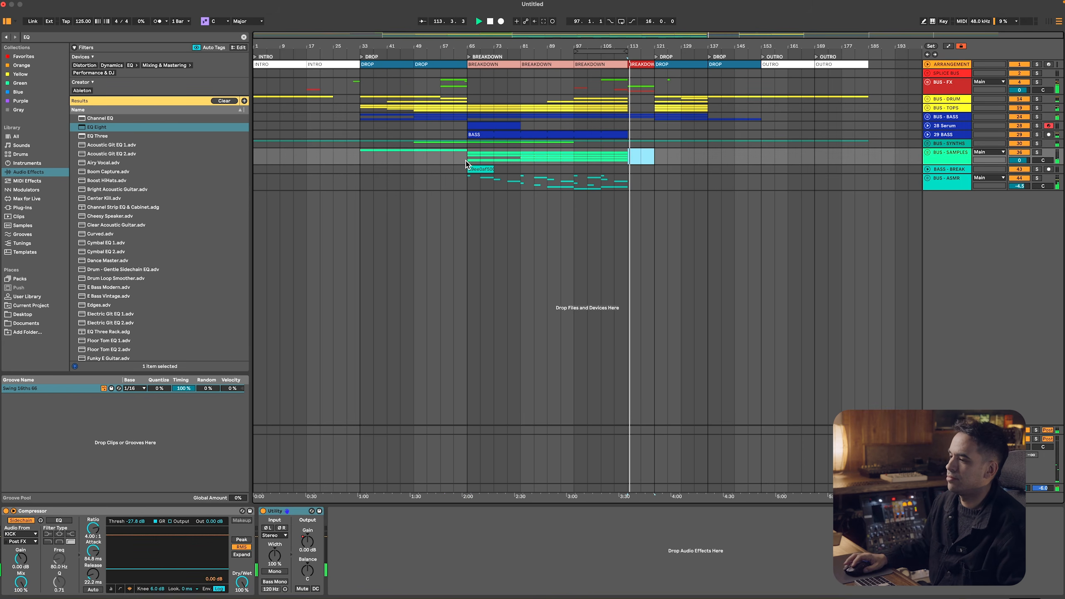
Copy the BASS - BREAK clip to bar 113 and delete the DS_SEVENN build-up clip from its BUS - FX track
left_click(483, 169)
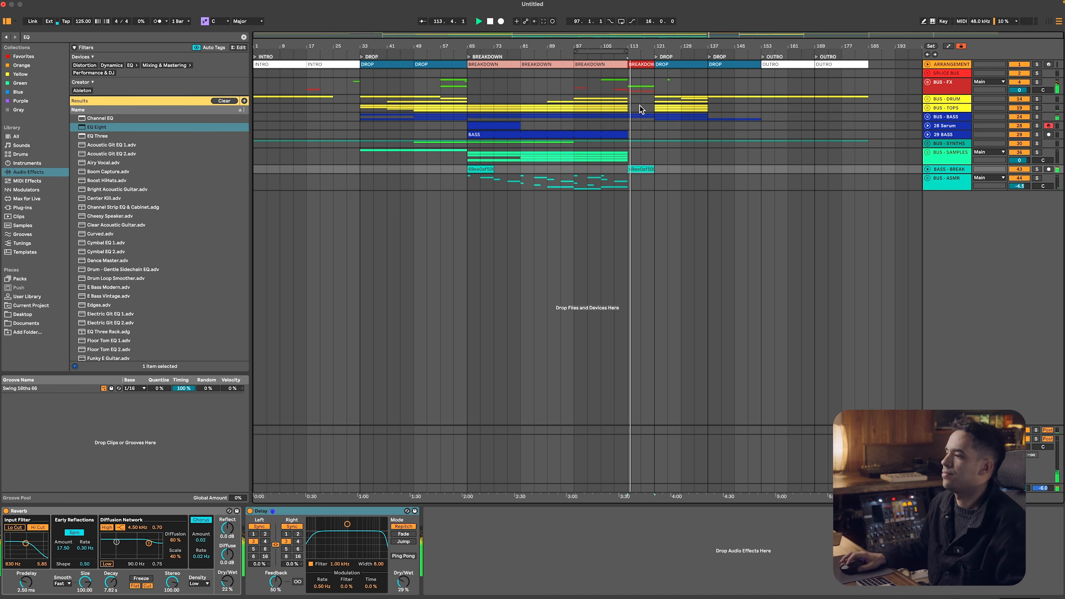
left_click(947, 84)
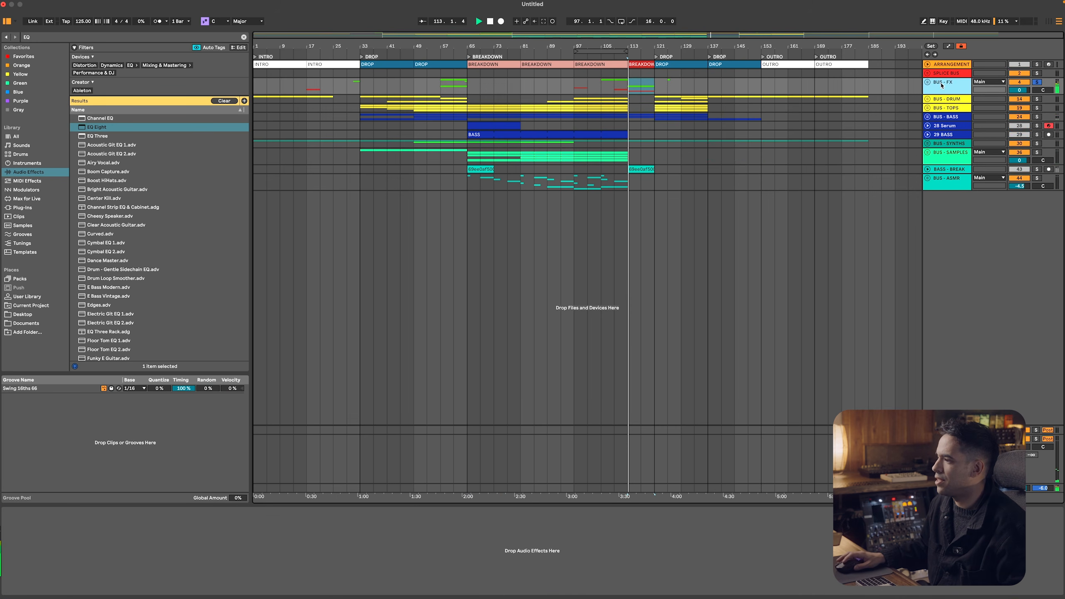
left_click(927, 83)
left_click(646, 160)
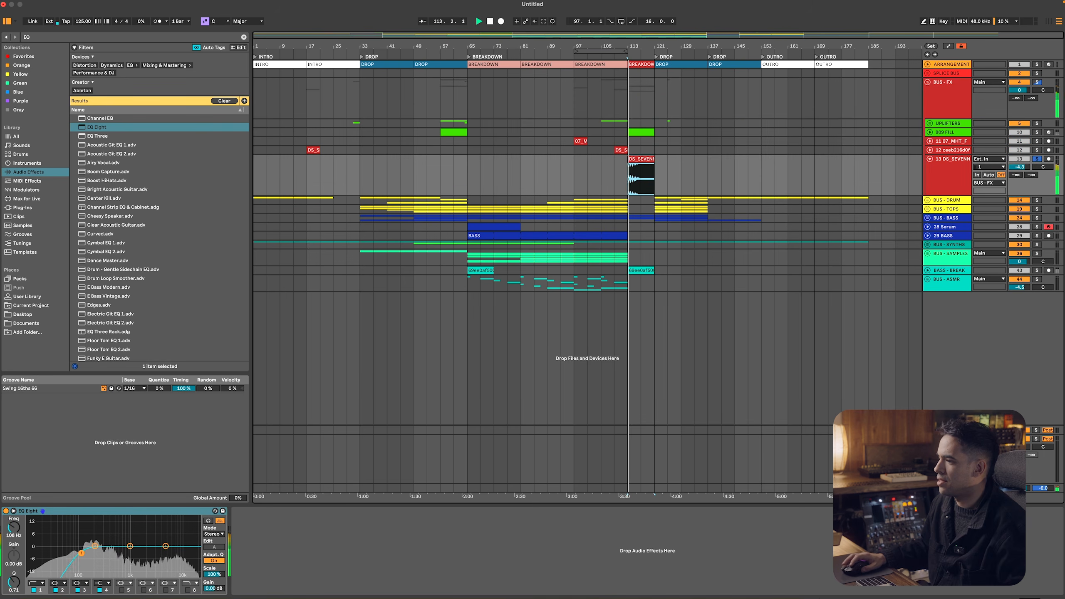
key("Delete")
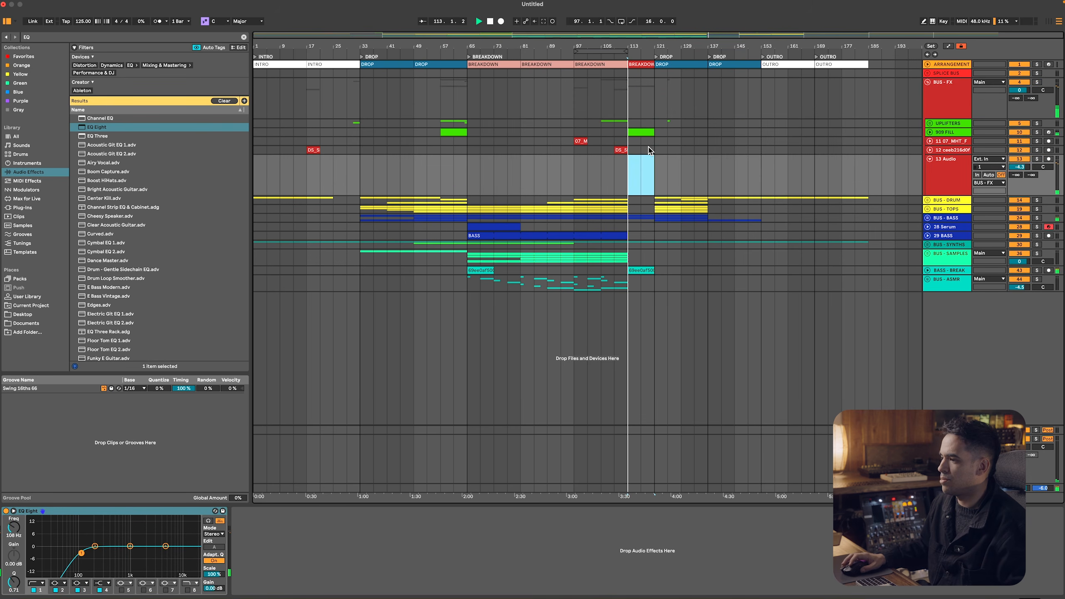
Loop bars 121 to 129 of the arrangement and get the DS_MT3_fx_downer_turning.wav sample in Splice
left_click(642, 132)
key("space")
key("super+Tab")
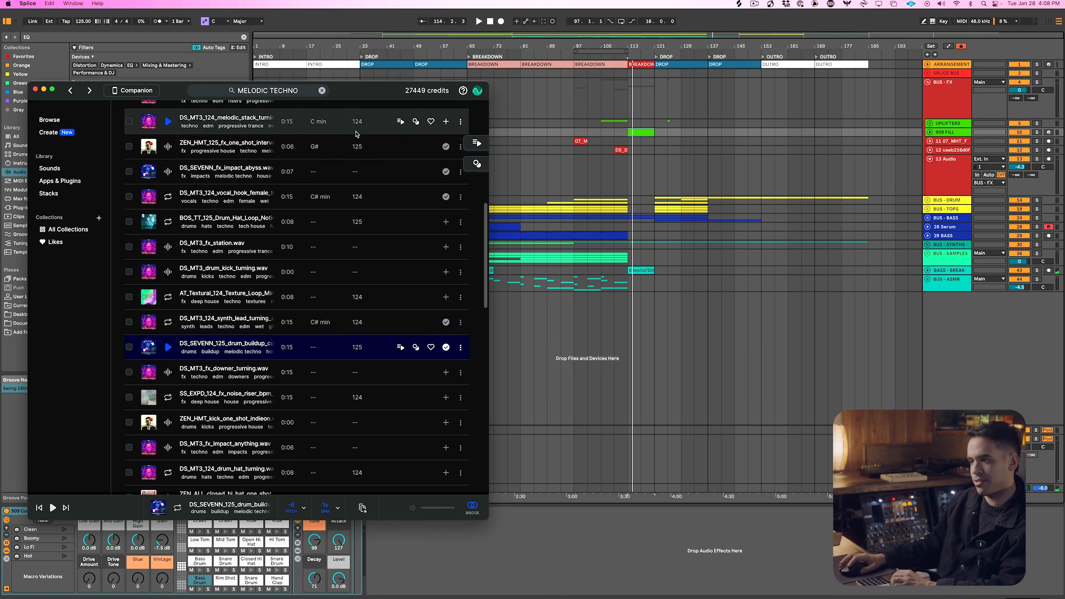
key("super+Tab")
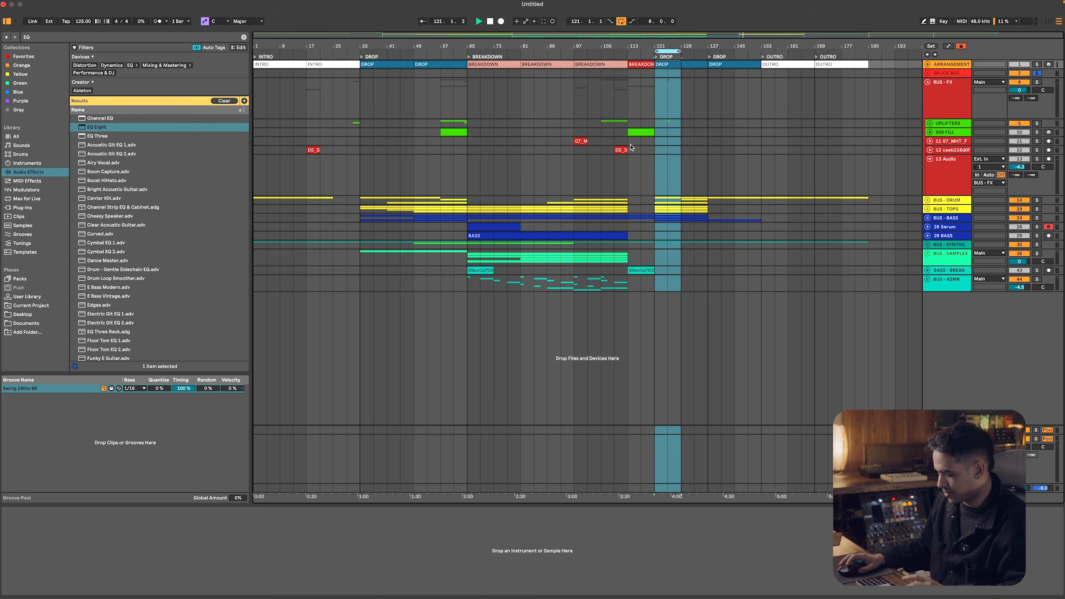
key("super+Tab")
key("Down")
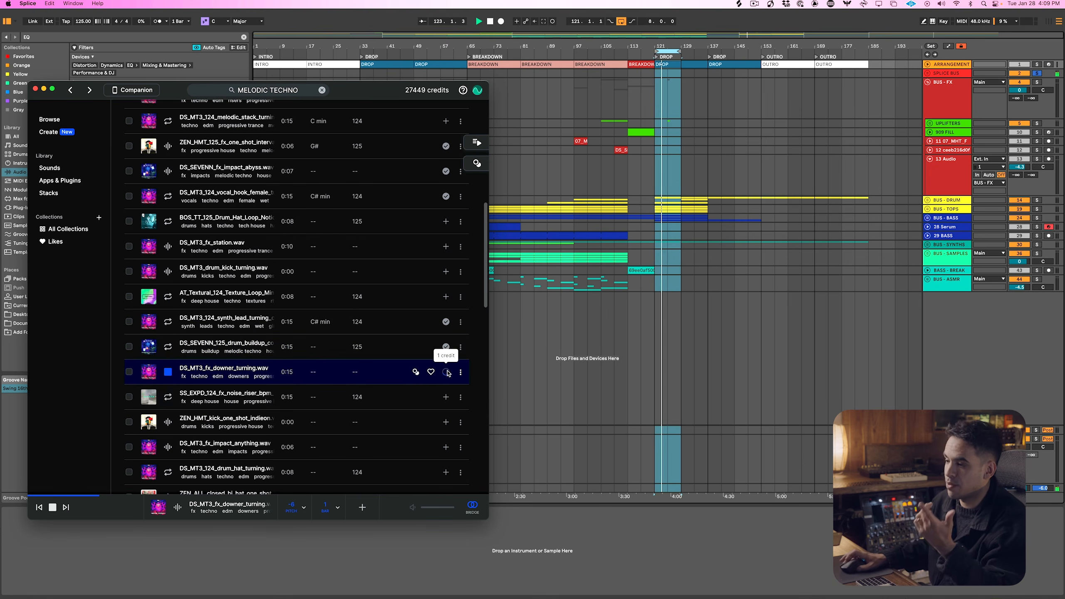
Place the DS_MT3 downer sample on the emptied track 13 Audio at bar 121
key("super+Tab")
left_click(946, 170)
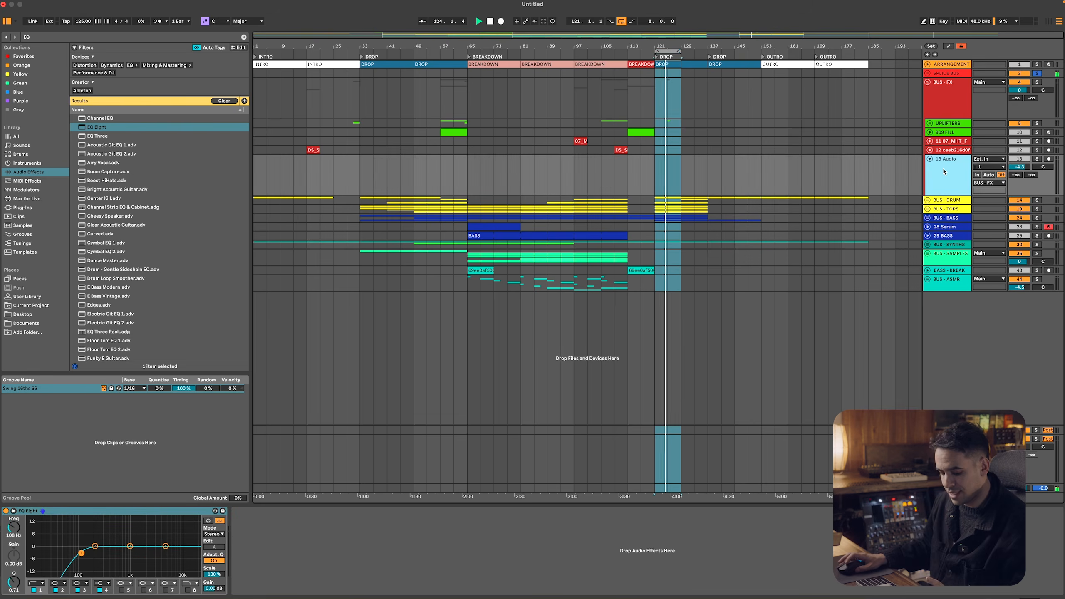
key("super+Tab")
left_click_drag(257, 371, 660, 172)
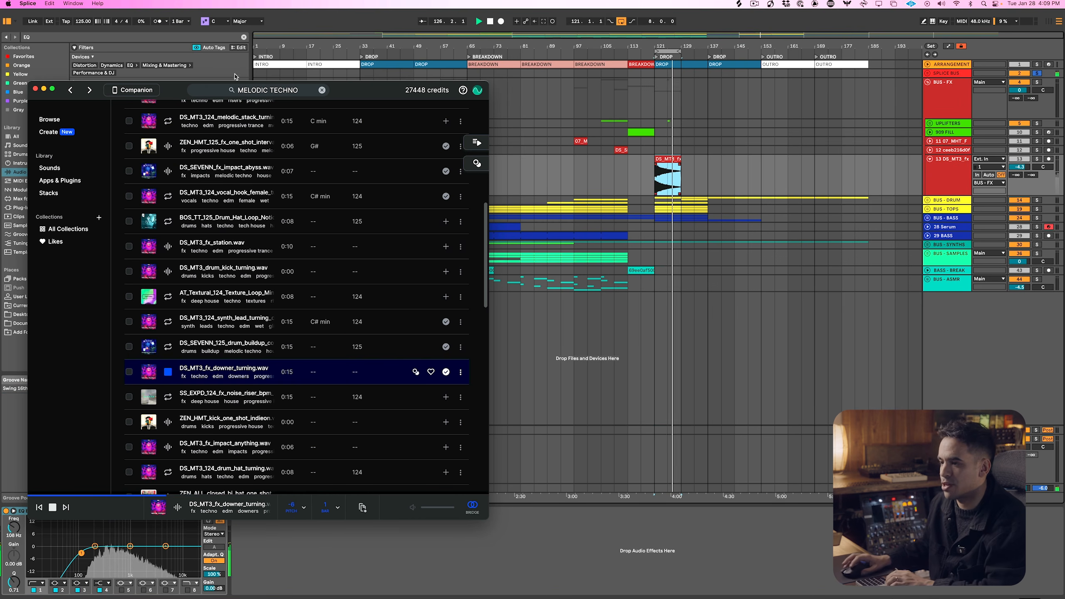
Search Splice for melodic techno samples and audition the results down to the DS_SEVENN drum build-up
left_click(356, 90)
left_click(356, 90)
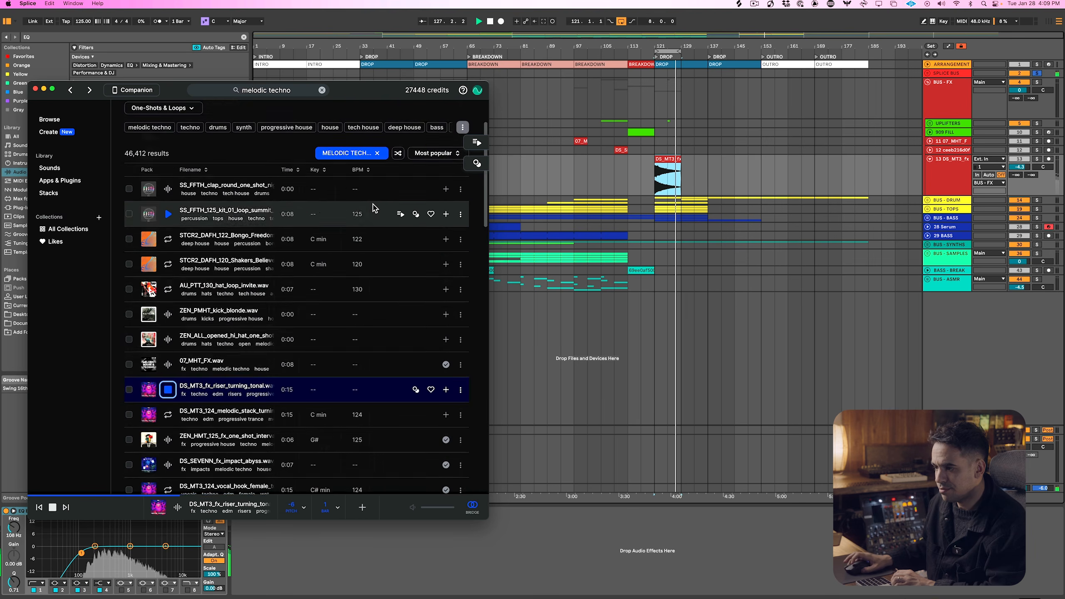
scroll(300, 238, "down", 5)
left_click(168, 333)
key("Down")
key("Down")
key("Down")
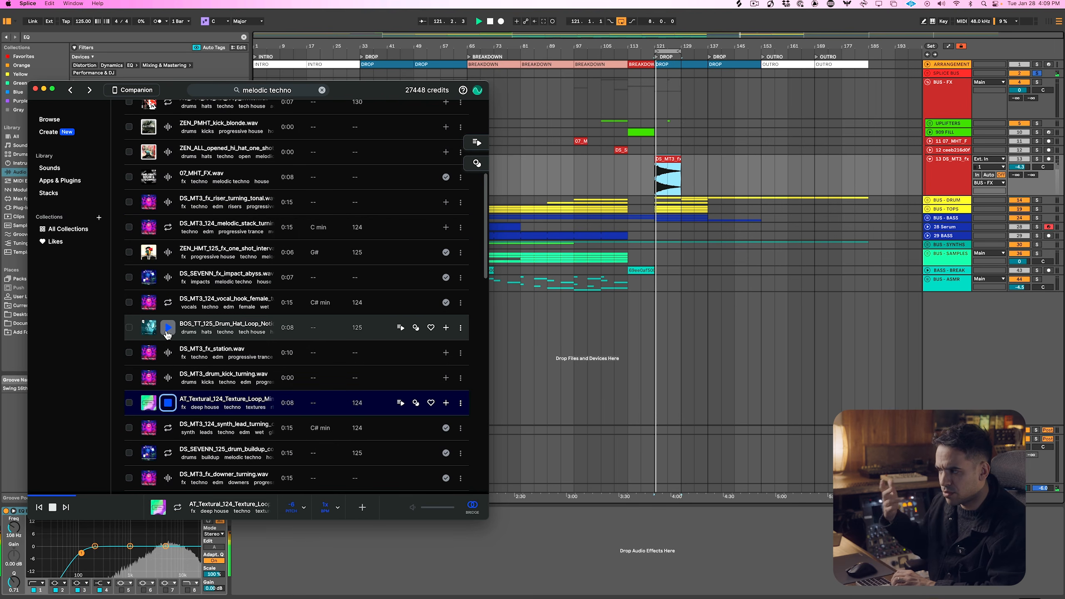
key("Down")
key("Down")
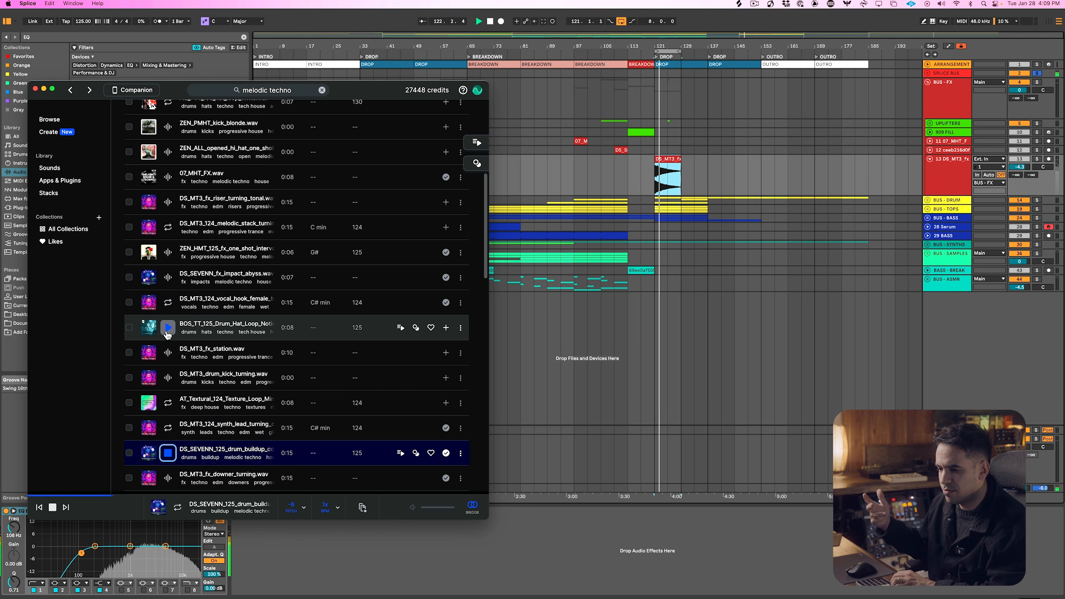
Insert a new audio track below track 13 in BUS - FX and return to Splice
left_click(944, 167)
key("super+t")
key("super+Tab")
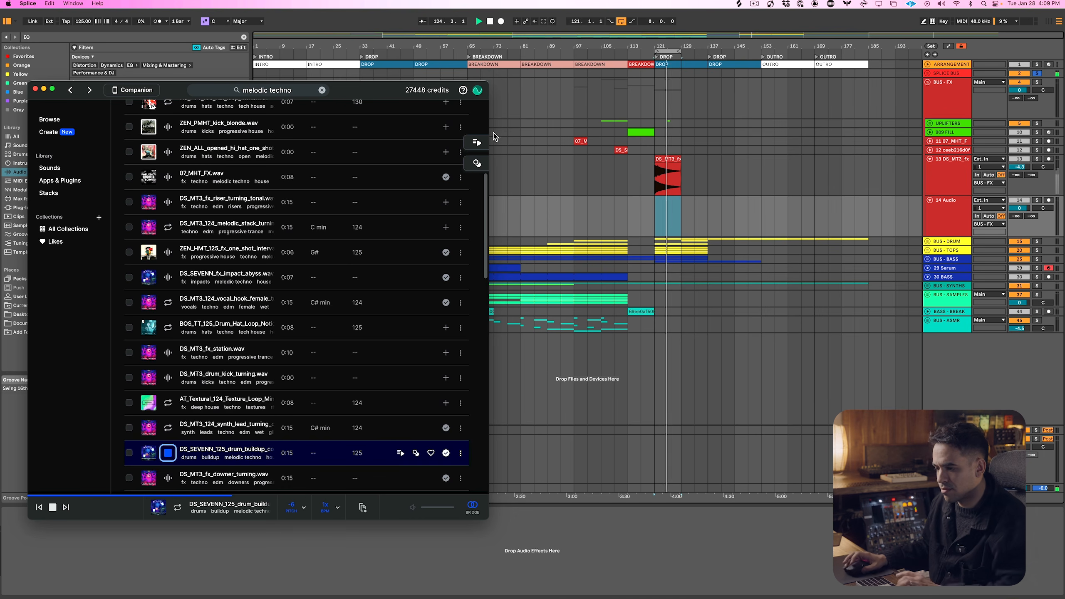
Audition further melodic techno samples in Splice and download the 013_a__Synth_Loop_124bpm sample in A minor
key("Down")
key("Down")
key("Down")
key("Down")
key("Down")
key("Down")
key("Down")
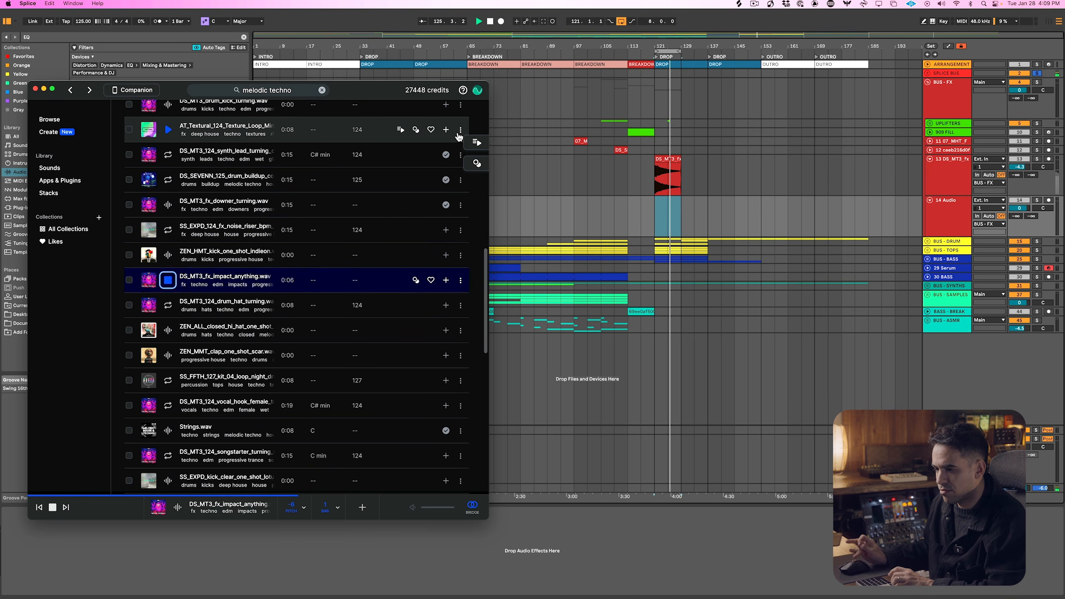
key("Down")
key("Down")
key("Down")
key("Down")
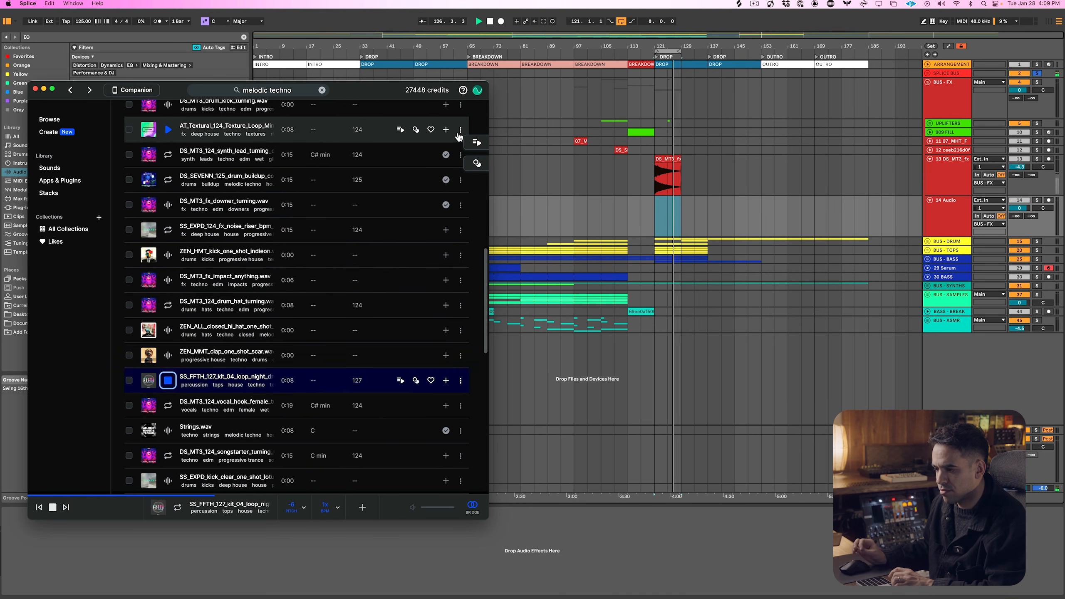
key("Down")
key("Down")
key("Down")
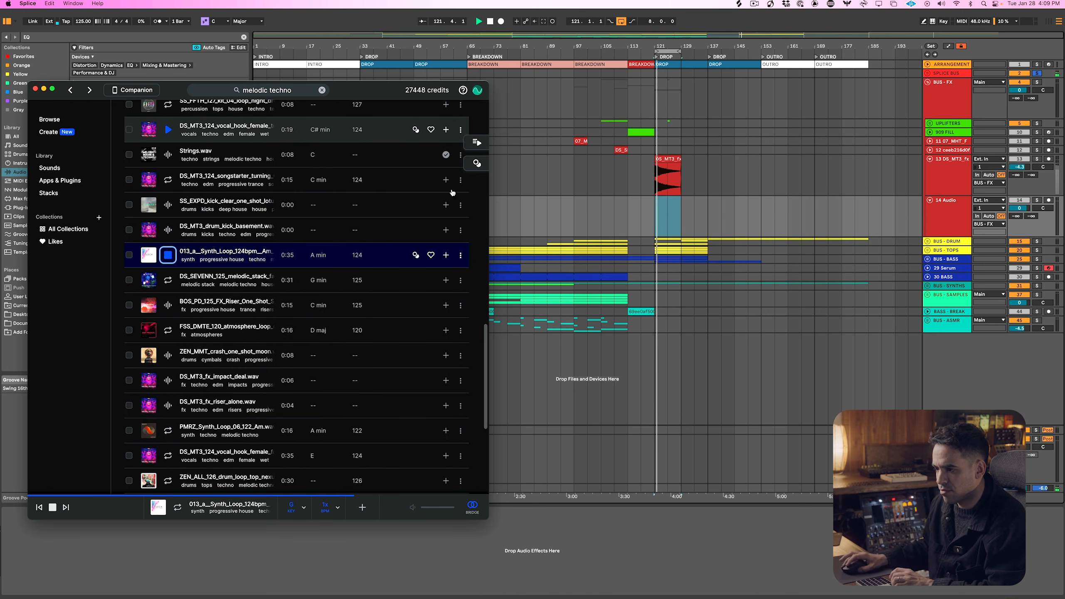
key("Down")
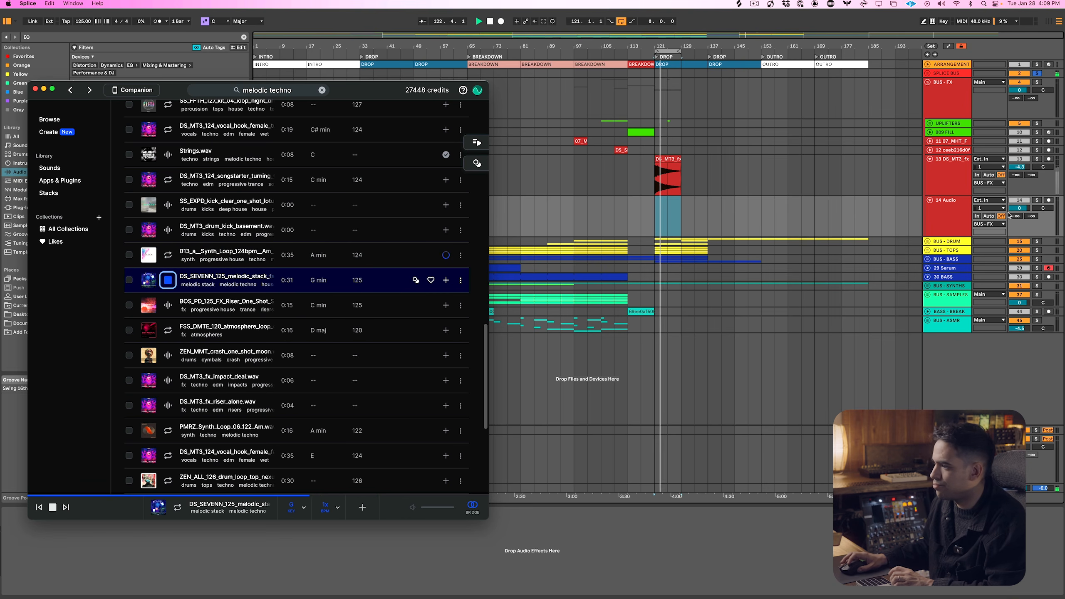
Insert a new audio track below BUS - ASMR in the arrangement
right_click(962, 364)
left_click(972, 365)
right_click(971, 363)
left_click(975, 367)
Download the DS_SEVENN_125_melodic_stack sample from Splice and place it on track 54 Audio, spanning bars 113 to 137
key("super+Tab")
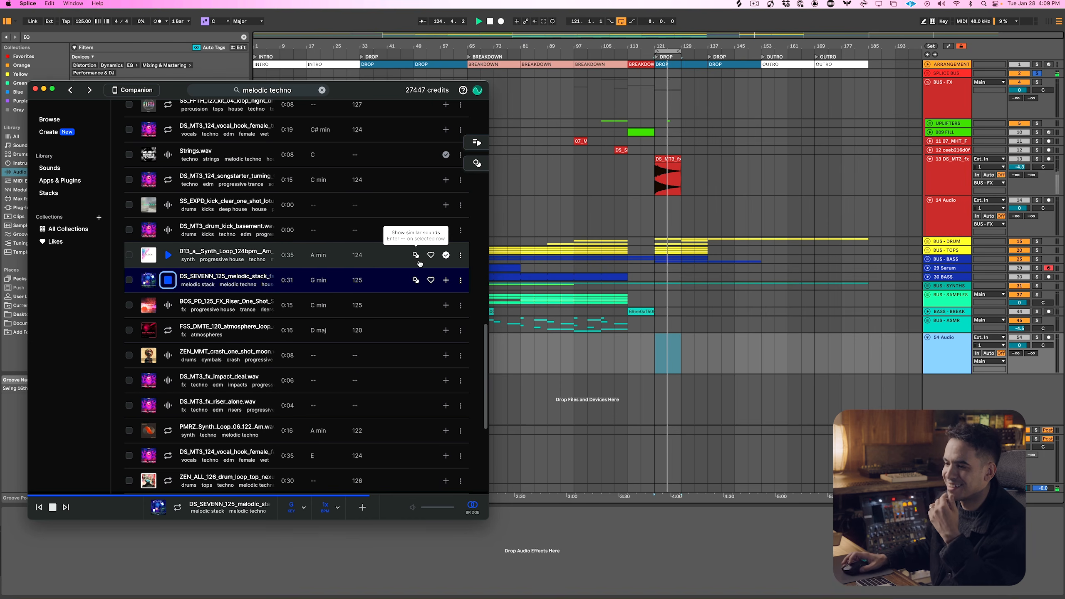
left_click(445, 280)
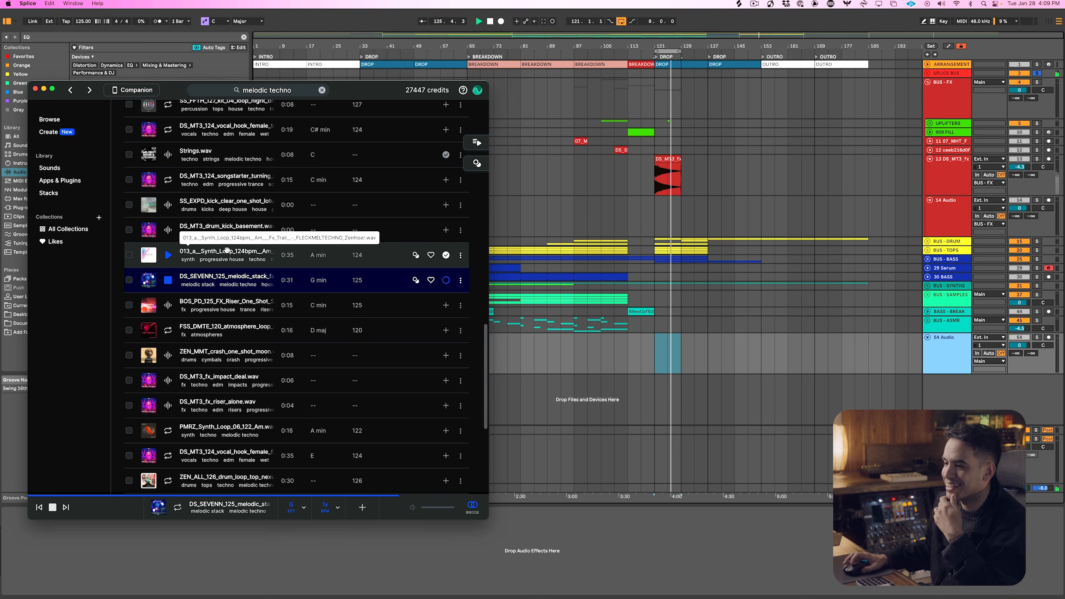
left_click(361, 508)
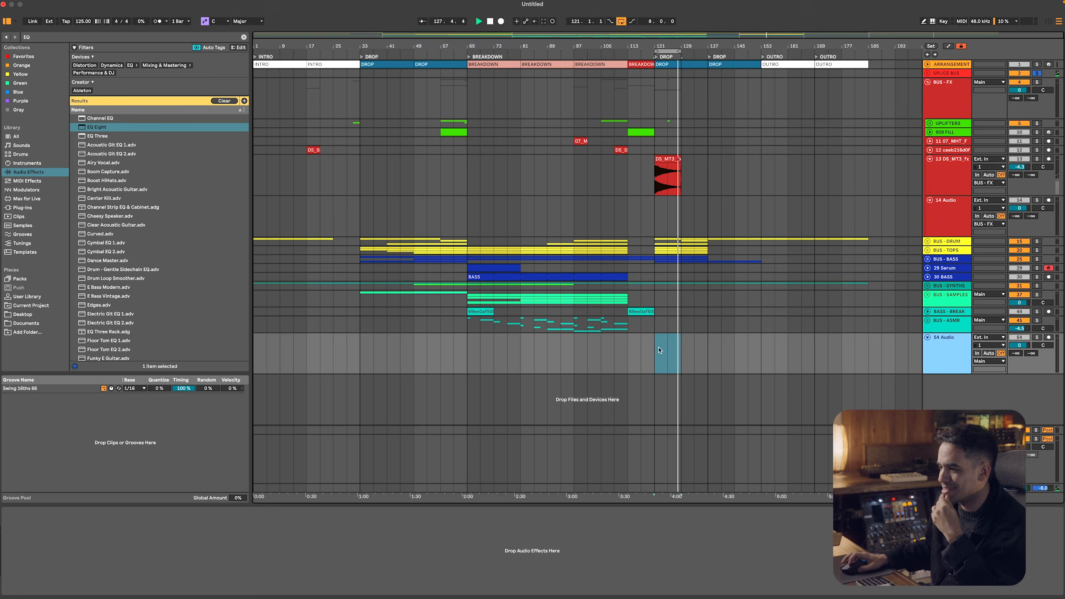
key("super+Tab")
key("super+v")
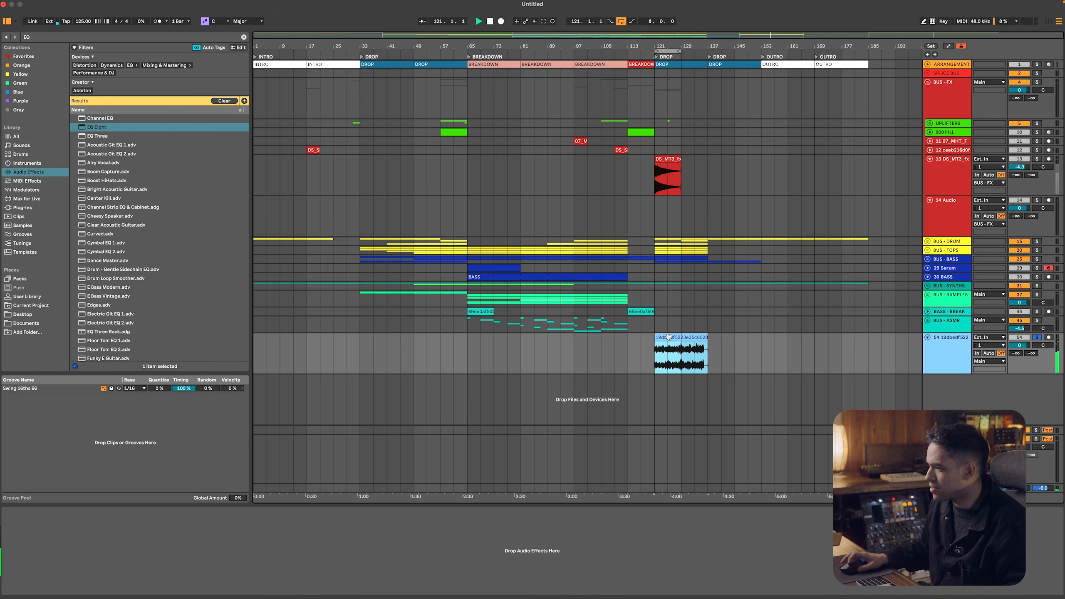
mouse_move(673, 337)
left_mouse_down()
mouse_move(606, 338)
mouse_move(661, 339)
left_mouse_up()
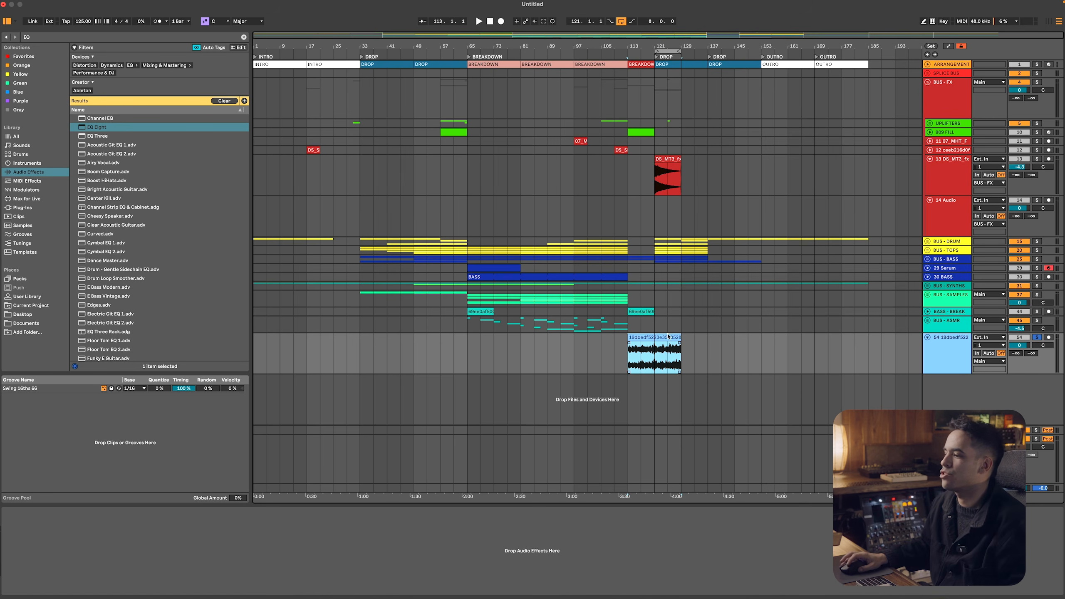
left_click_drag(679, 337, 702, 336)
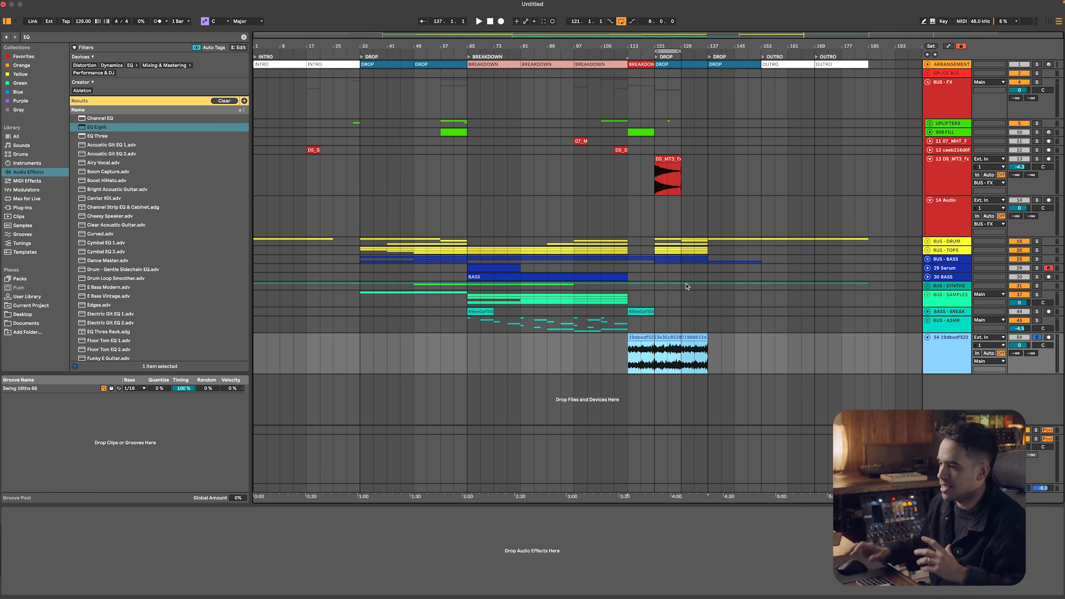
Play the 013_a__Synth_Loop sample from Splice and check the Session mixer levels before returning to the arrangement
key("super+Tab")
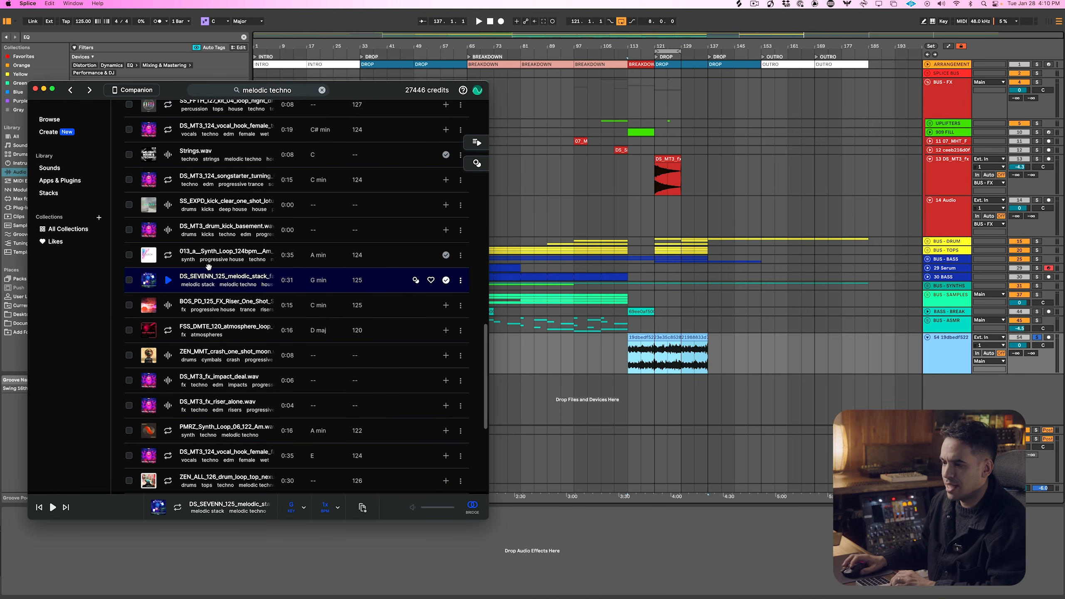
left_click(168, 255)
left_click(780, 564)
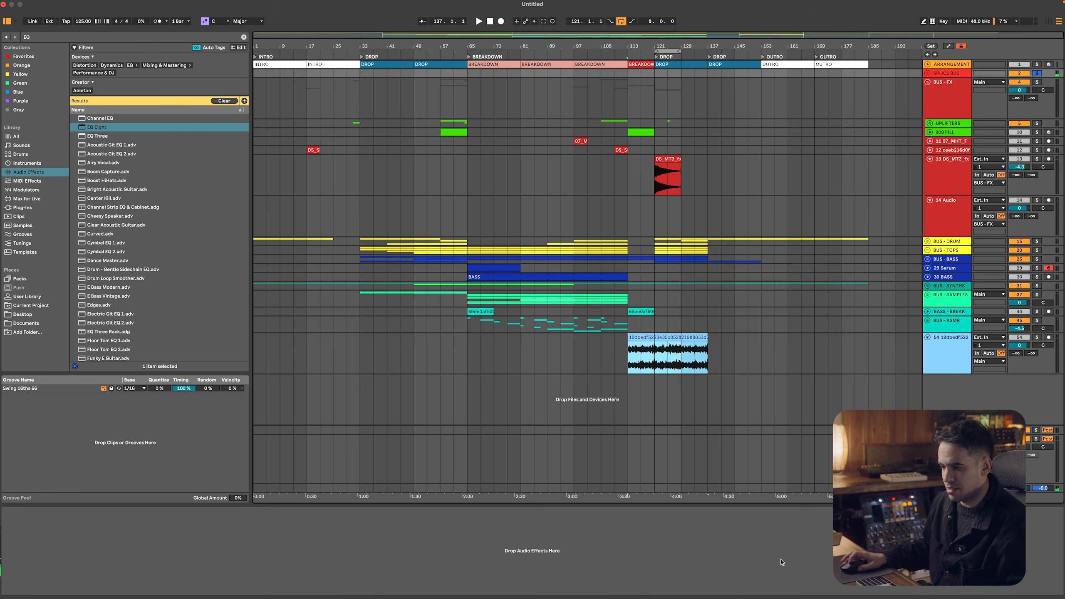
key("Tab")
key("super+Tab")
key("super+Tab")
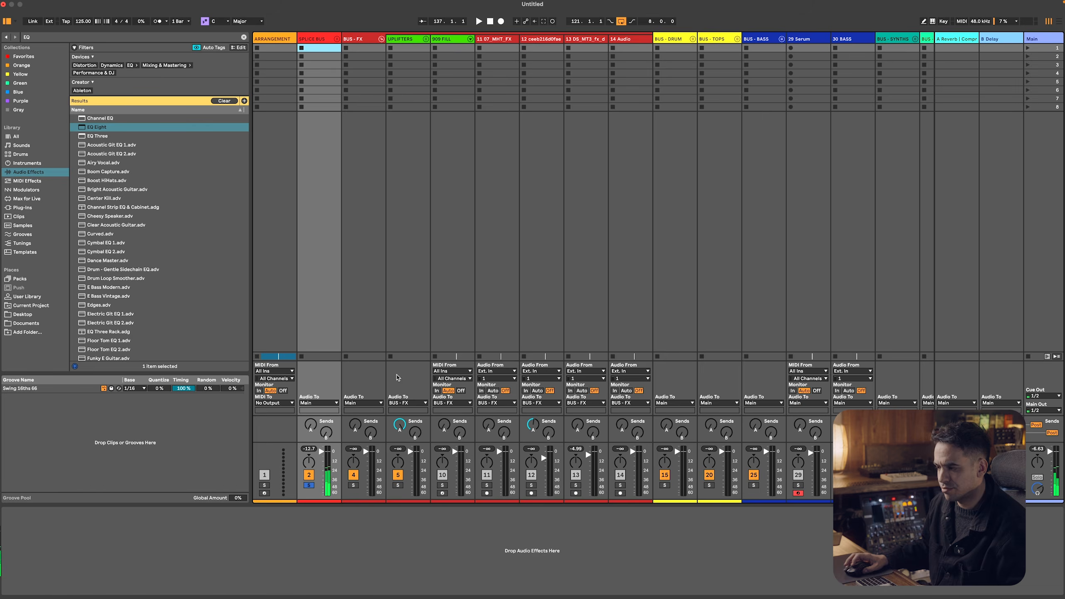
key("Tab")
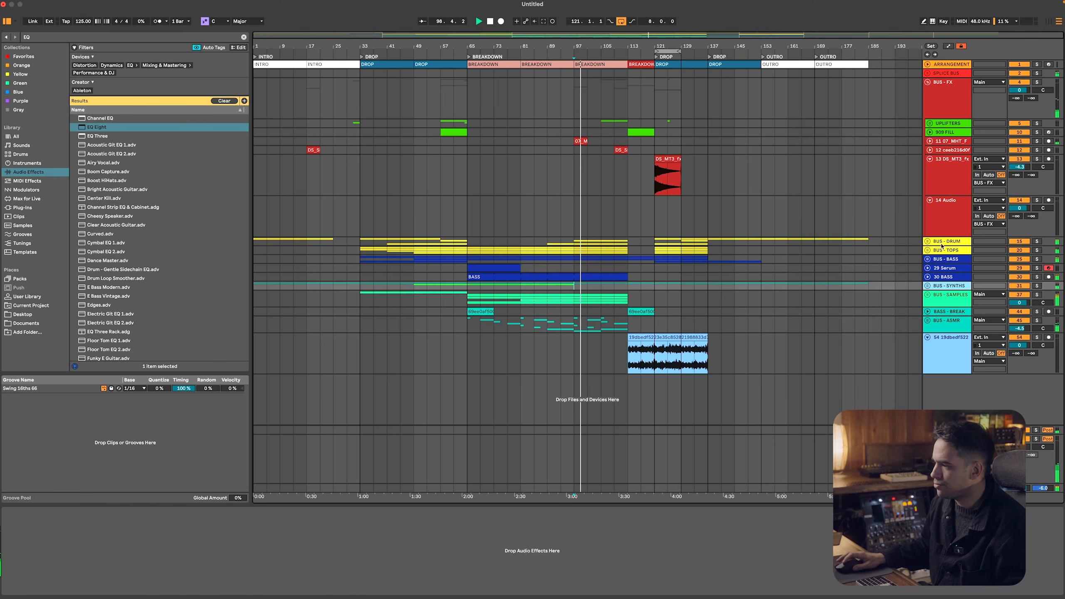
Copy the sidechain Compressor from BUS - BASS onto the new melodic stack track 54
left_click(944, 259)
left_click(117, 510)
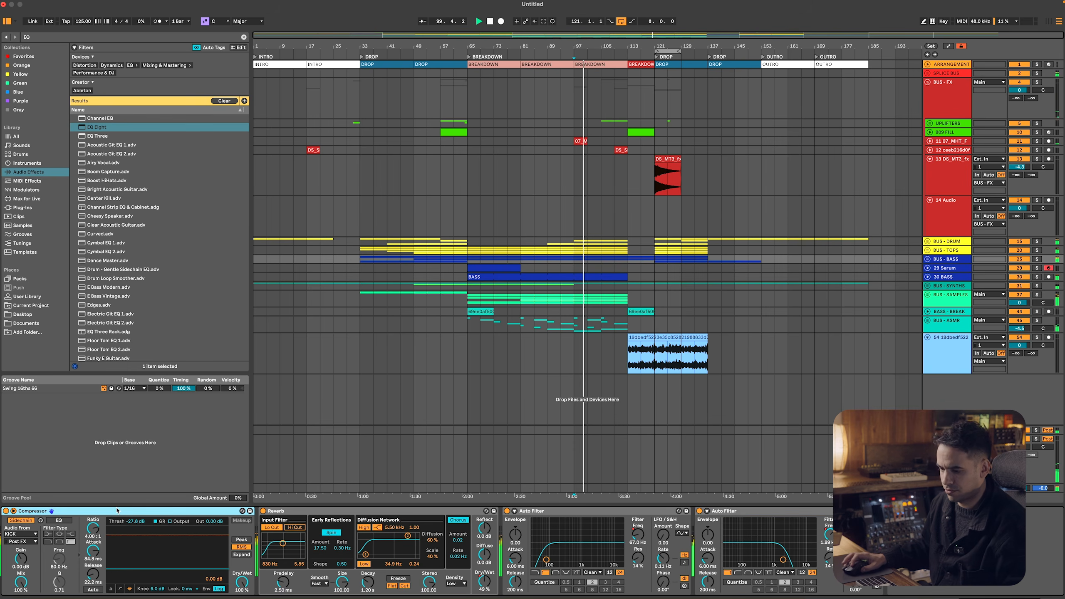
left_click(969, 347)
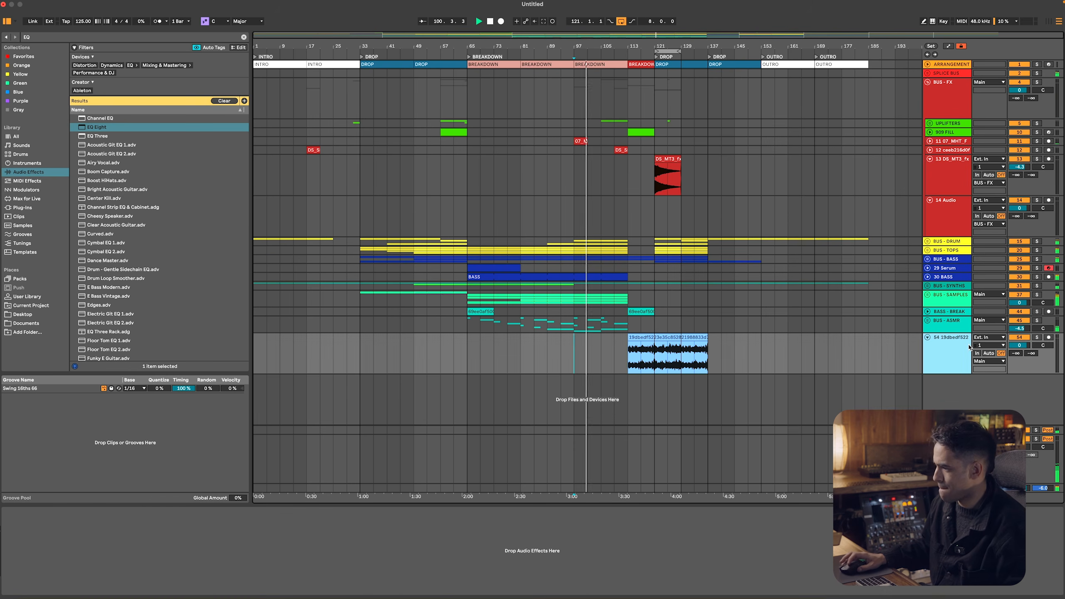
left_click(773, 511)
key("ctrl+v")
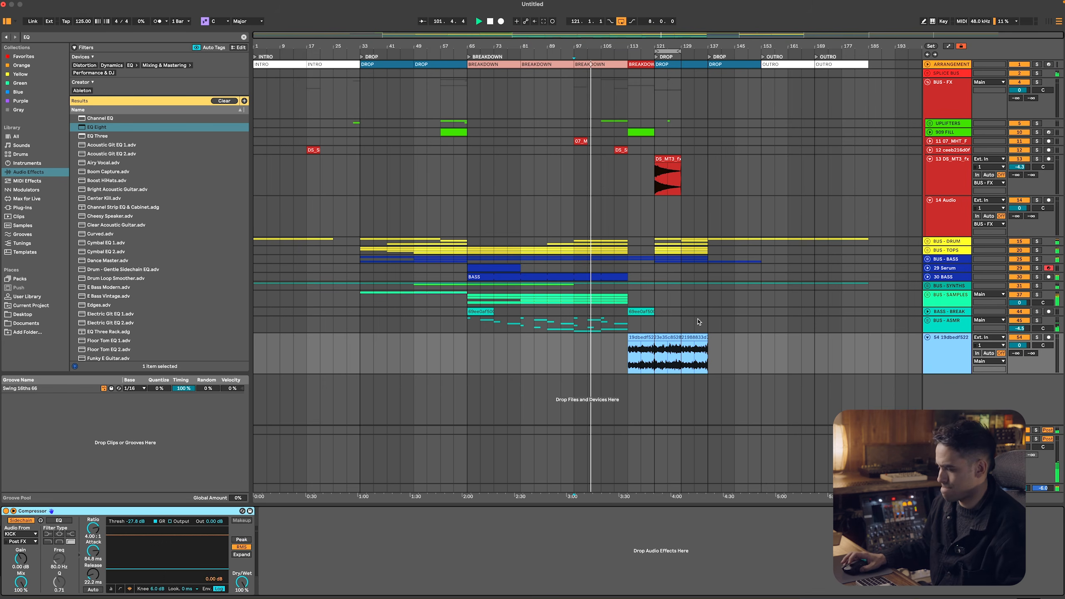
Search Splice for "909 FILL" samples
key("super+Tab")
double_click(286, 93)
left_click(286, 93)
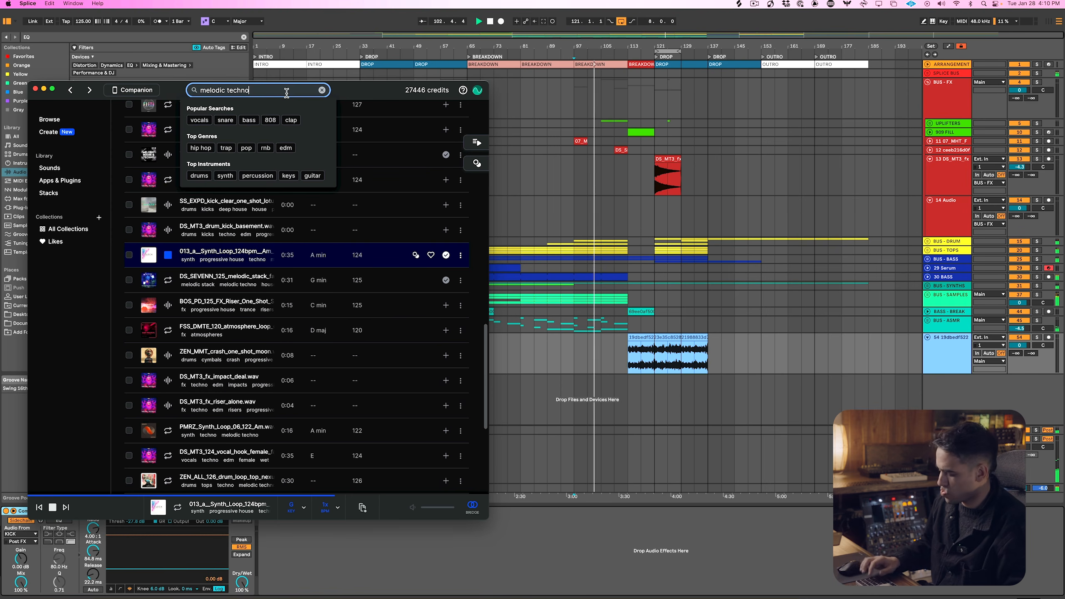
key("super+a")
type("909 FILL")
key("Return")
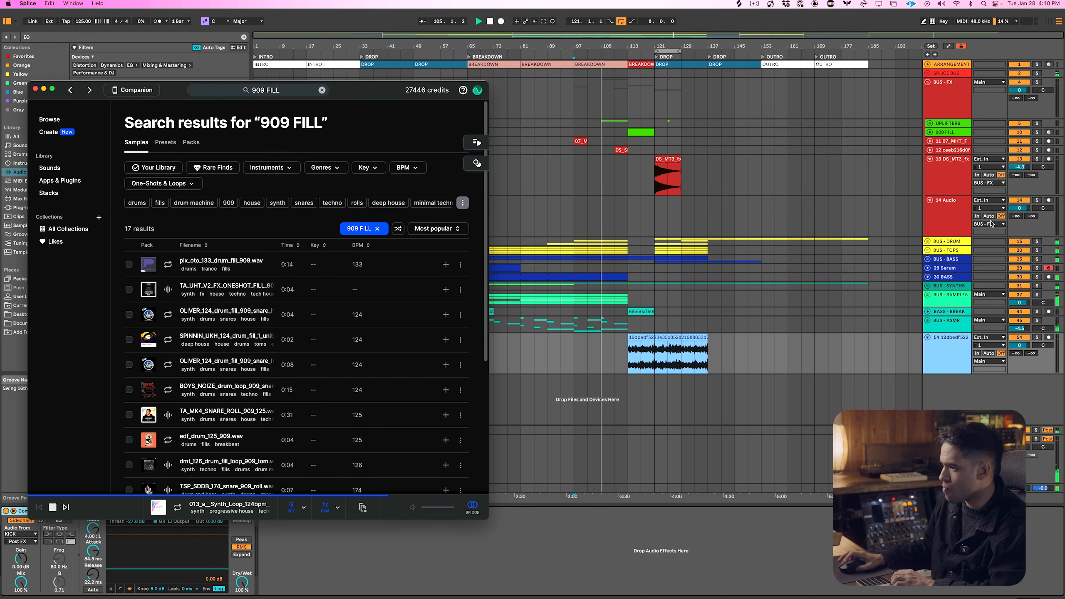
Audition the 909 fill results and download the pix_oto_133_drum_fill_909 and 8-second OLIVER_124 snare fill samples
key("Down")
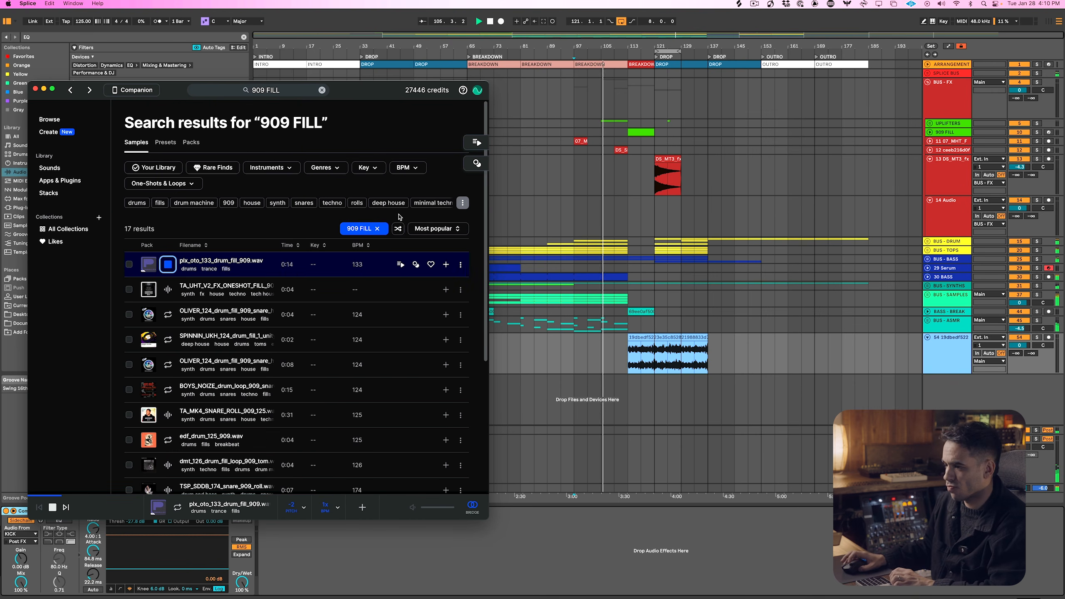
left_click(446, 263)
key("Down")
key("Down")
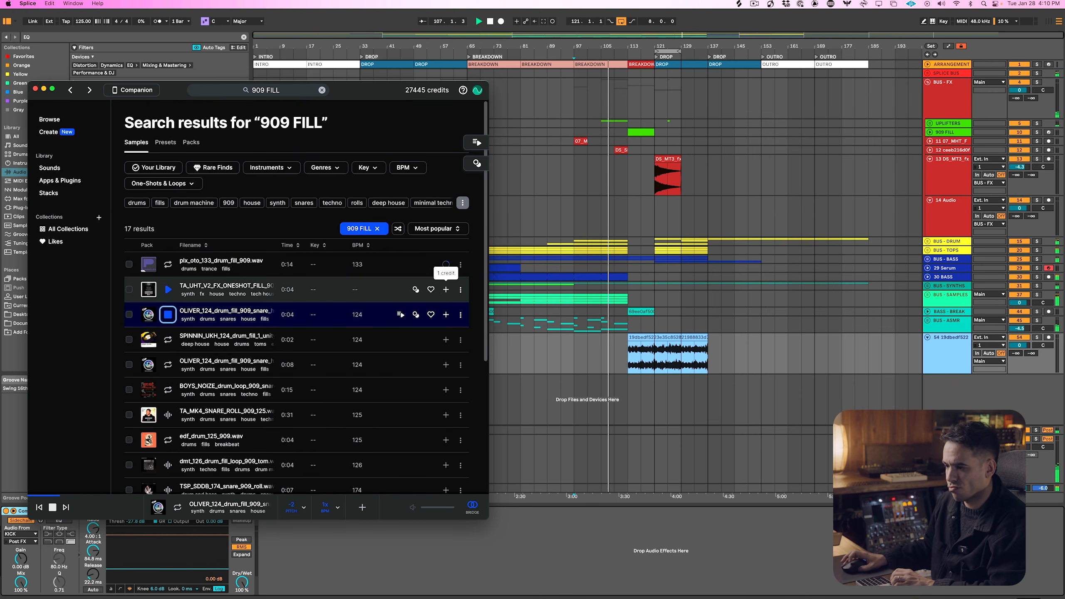
key("Down")
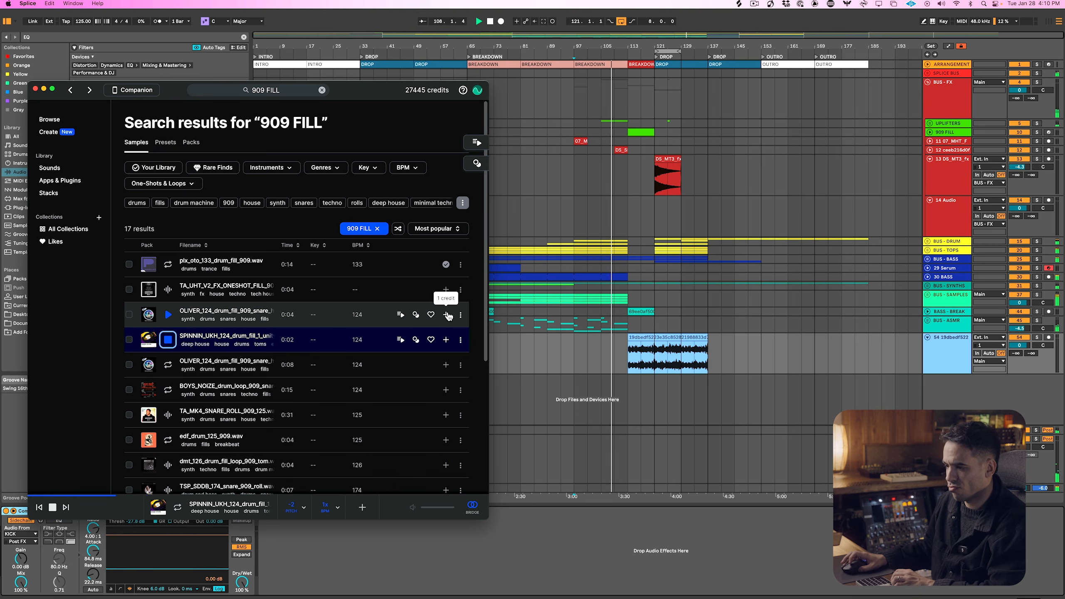
key("Down")
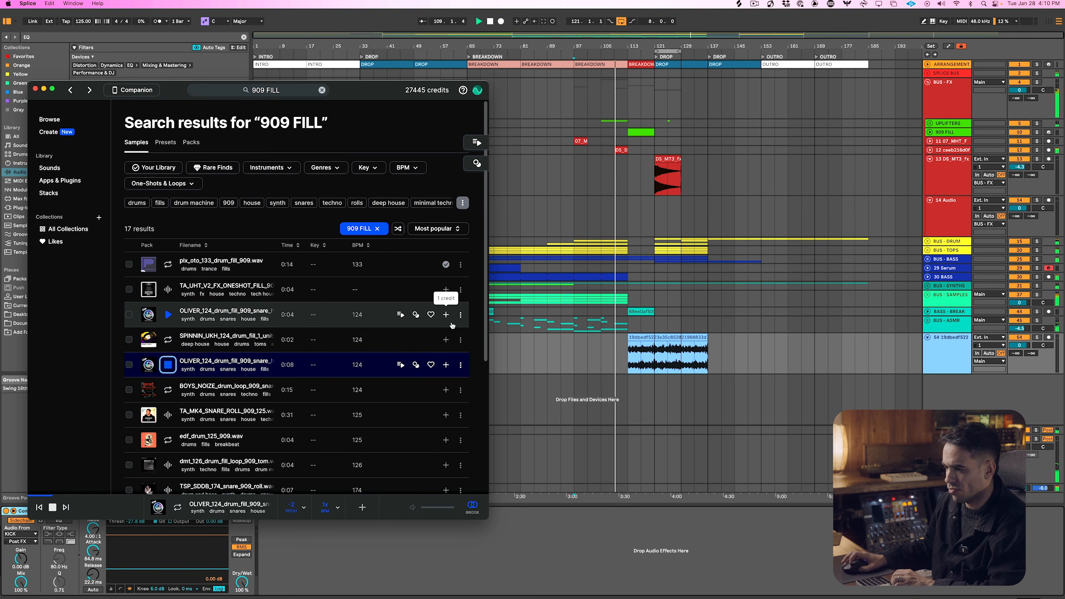
left_click(445, 365)
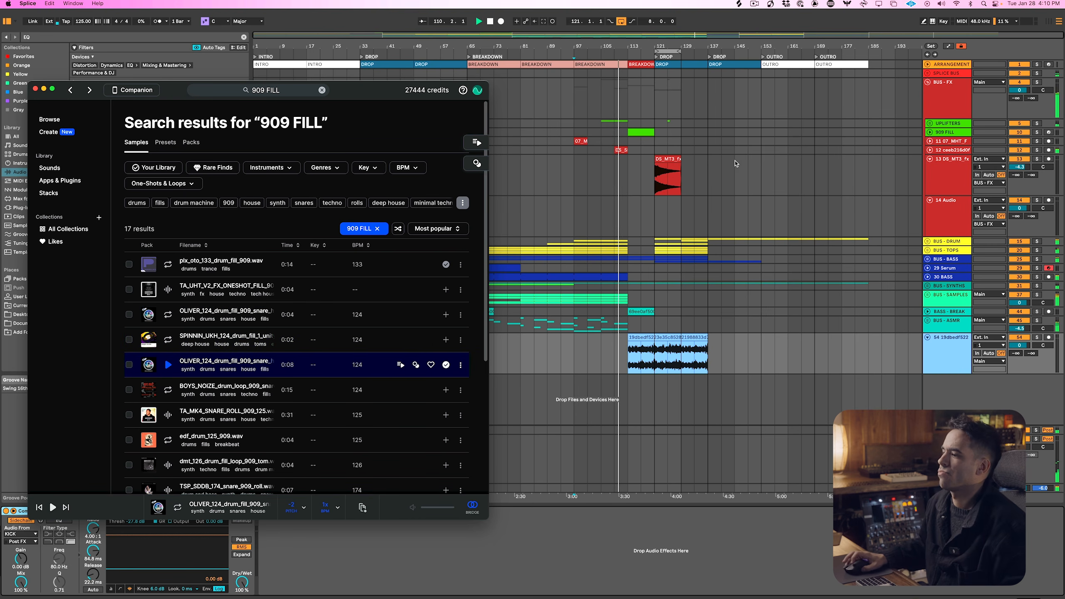
Switch back to Ableton Live and collapse tracks 13 and 14 within the BUS - FX group
left_click(719, 180)
left_click(931, 165)
key("super+a")
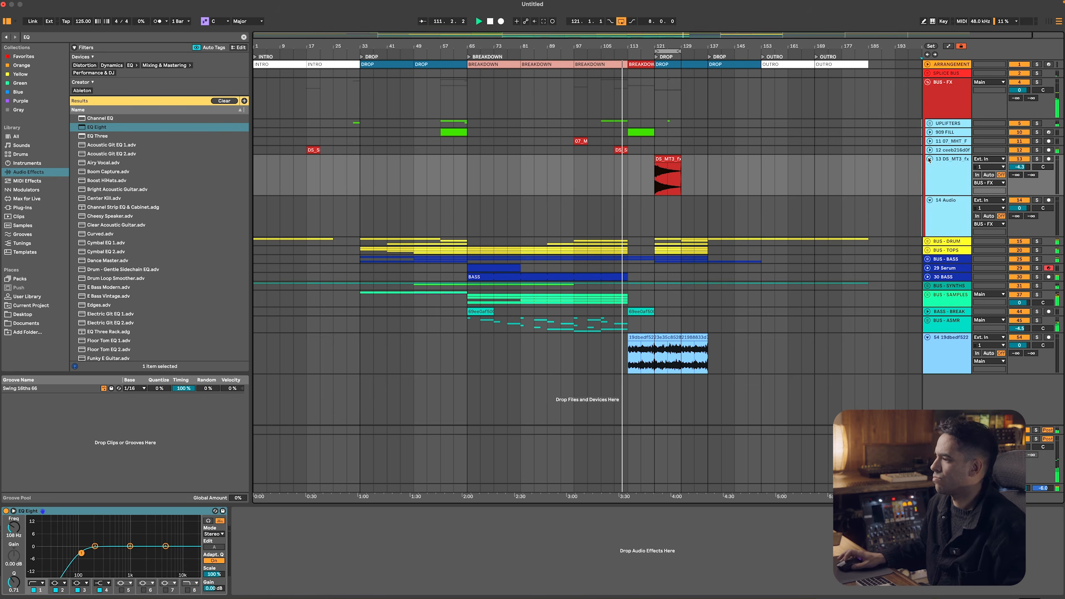
left_click(929, 159)
left_click_drag(674, 49, 673, 45)
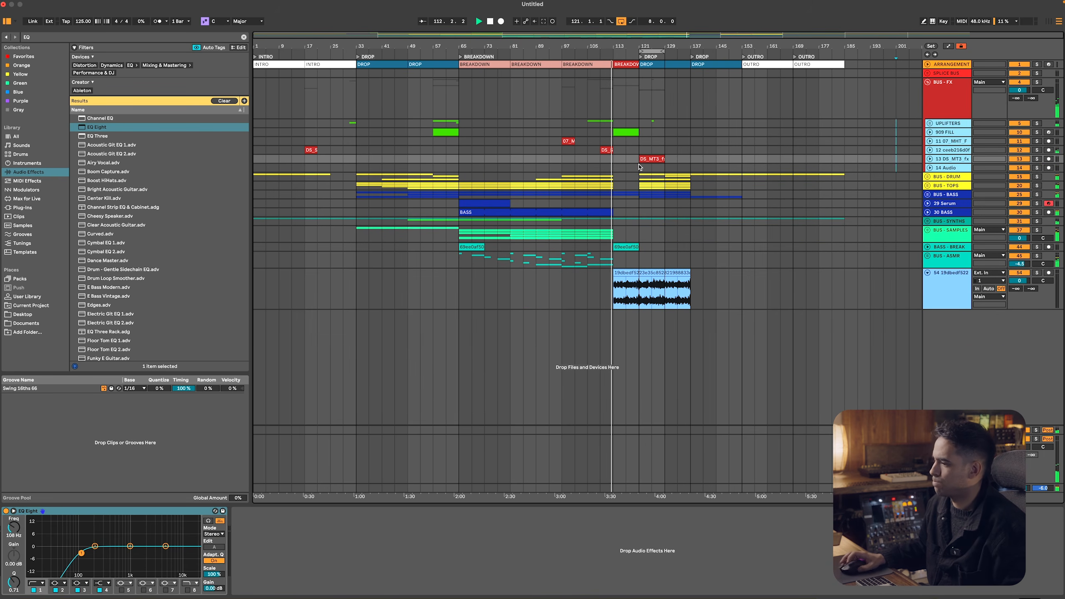
Add the ValhallaVintageVerb plug-in to melodic stack track 54 and close the Serum window
left_click(947, 285)
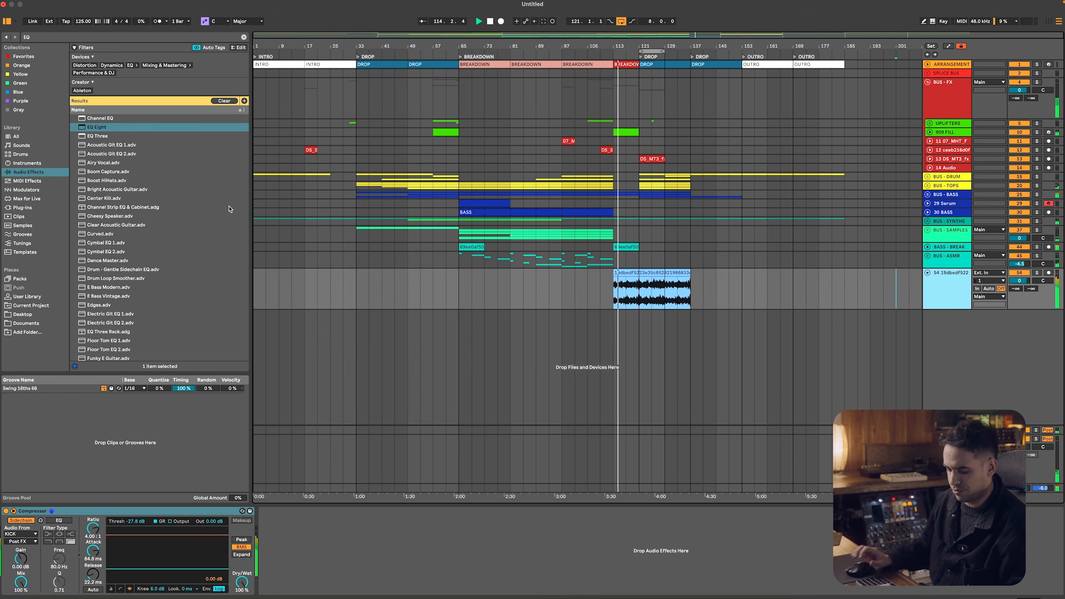
key("super+f")
type("VINTAG")
key("Down")
key("Down")
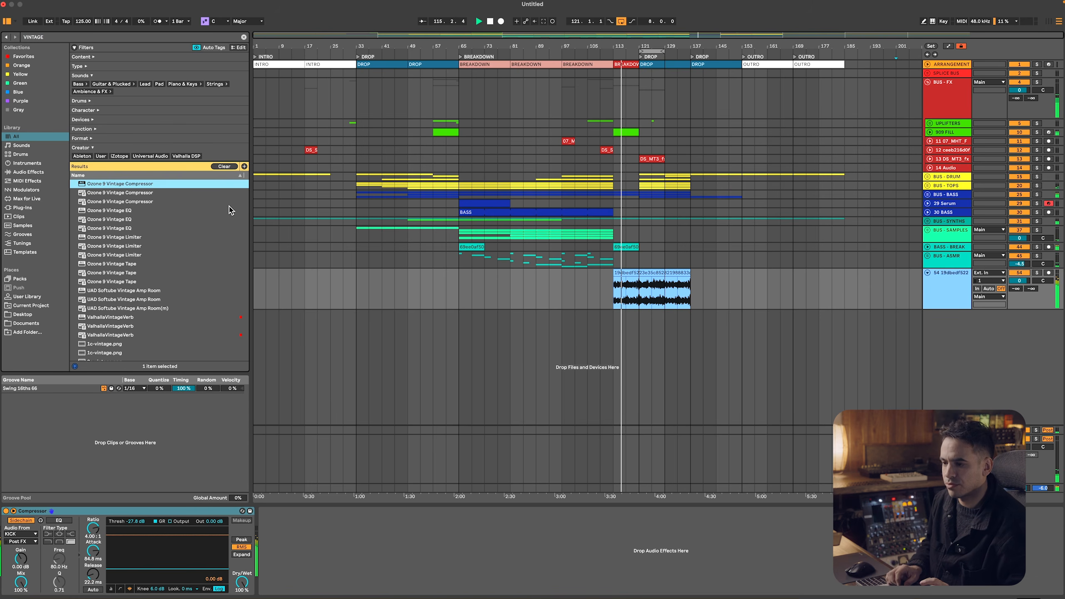
double_click(174, 335)
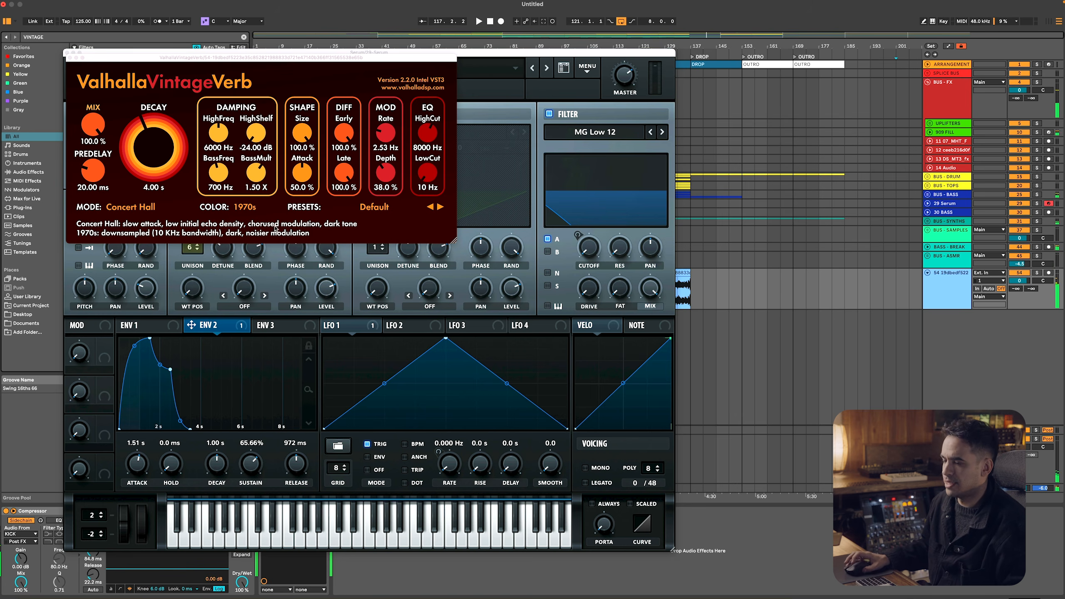
left_click(111, 52)
left_click(66, 51)
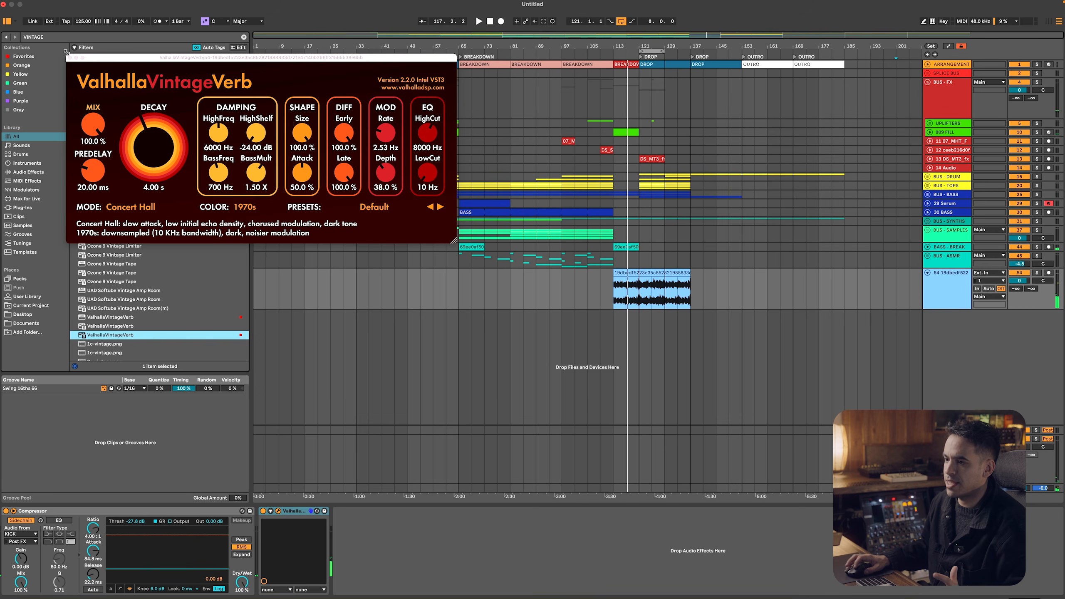
Show the ValhallaVintageVerb Mix automation on track 54 and ramp it down from 100% at bar 113 to bar 121
left_click(271, 511)
right_click(363, 525)
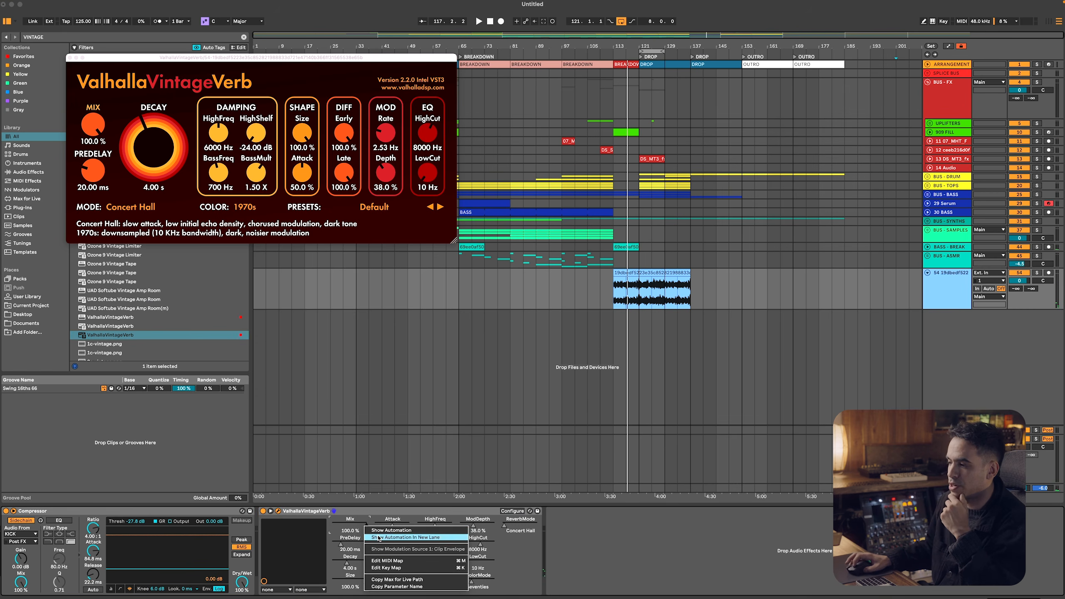
left_click(388, 538)
left_click(614, 310)
left_click_drag(641, 314, 638, 322)
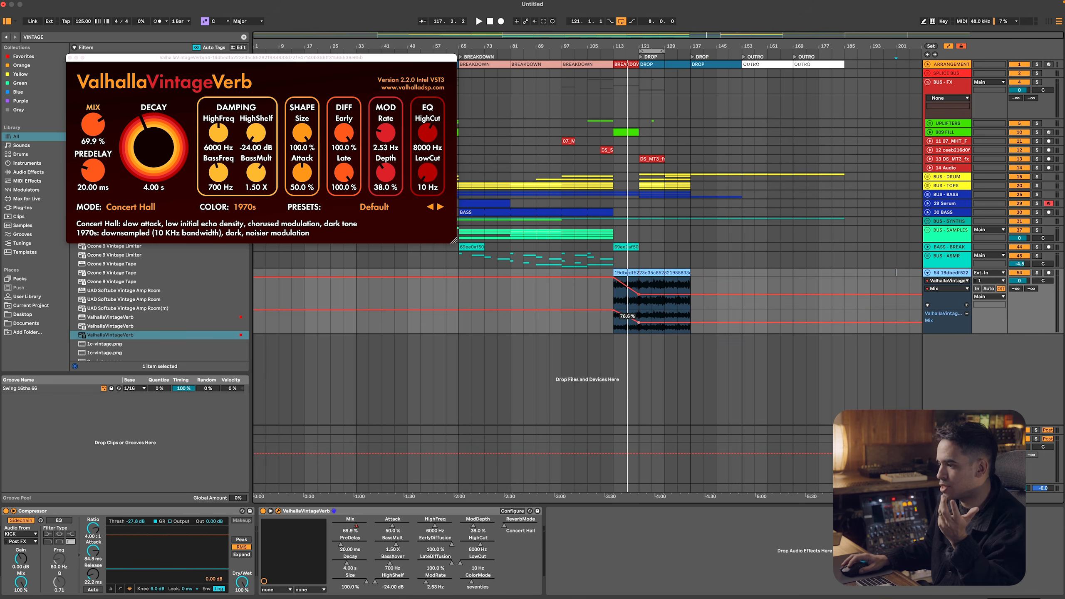
left_click(613, 321)
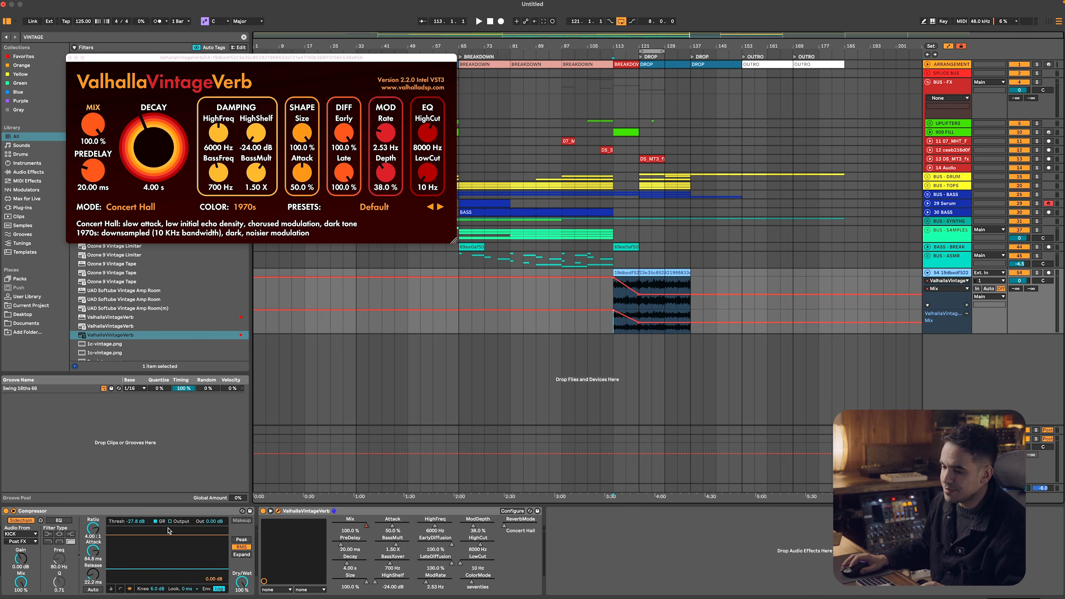
Move track 54's Compressor after ValhallaVintageVerb and lower the Mix automation's end at bar 121 to about 21%
left_click_drag(152, 510, 732, 568)
left_click(615, 295)
key("space")
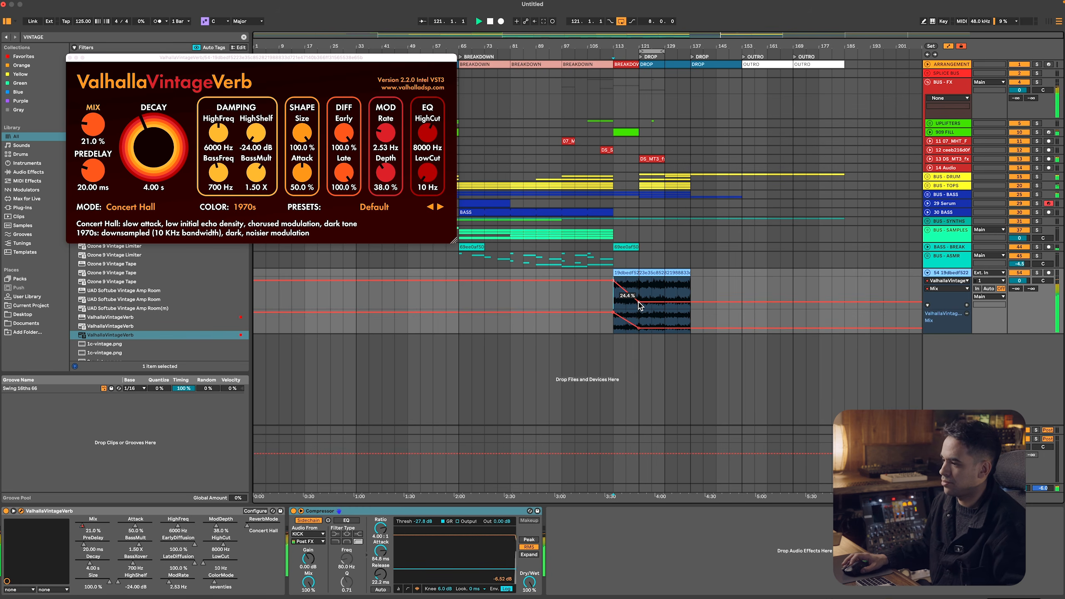
Ramp the BUS - BASS Reverb Dry/Wet and Auto Filter Frequency automation down from bar 113, bringing the frequency to 26 Hz
key("a")
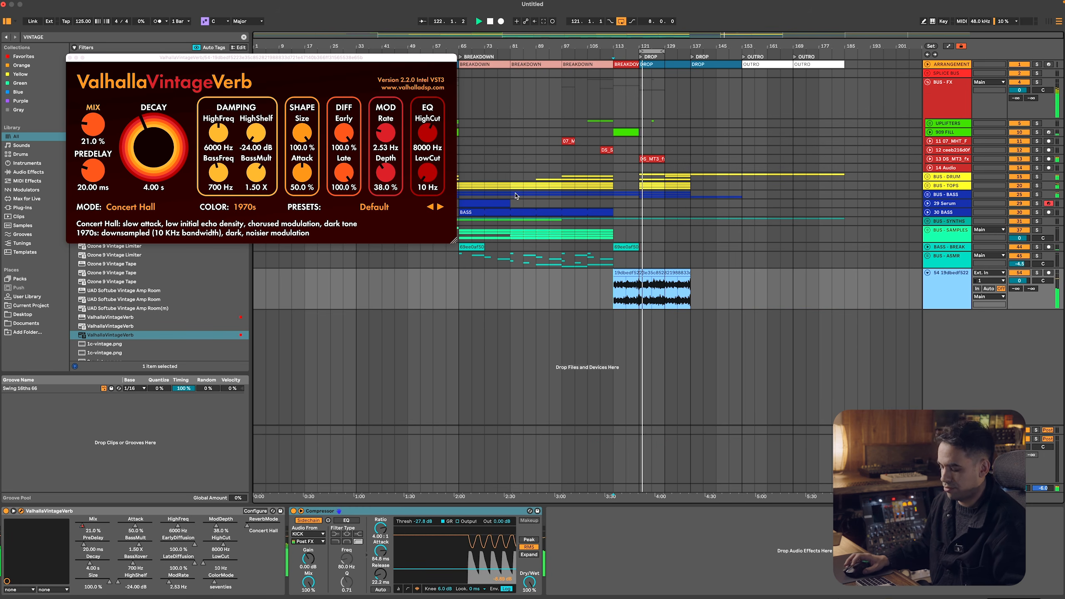
key("a")
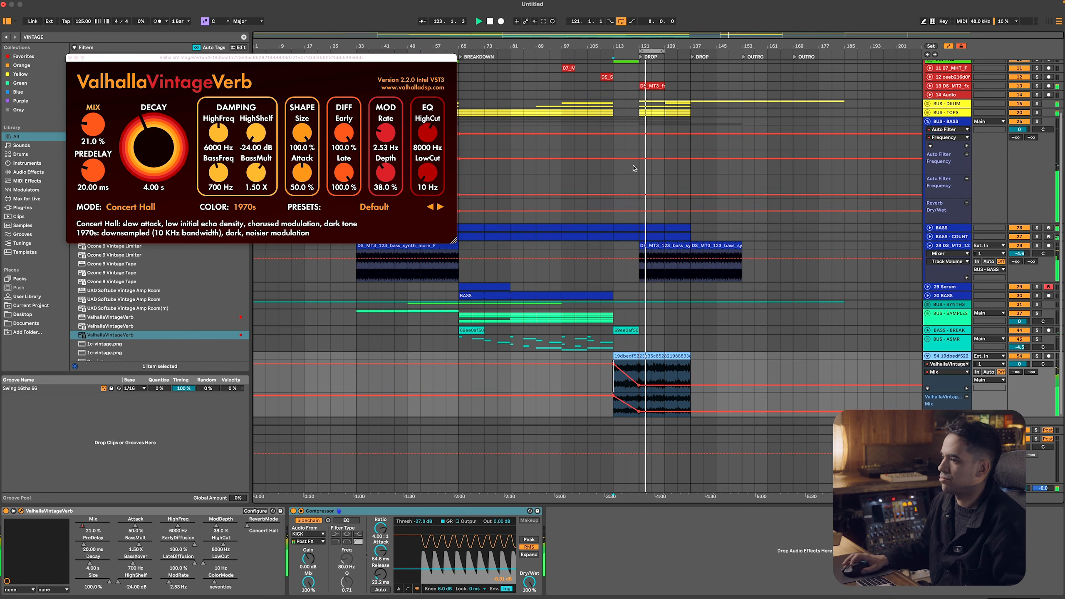
left_click(69, 58)
key("space")
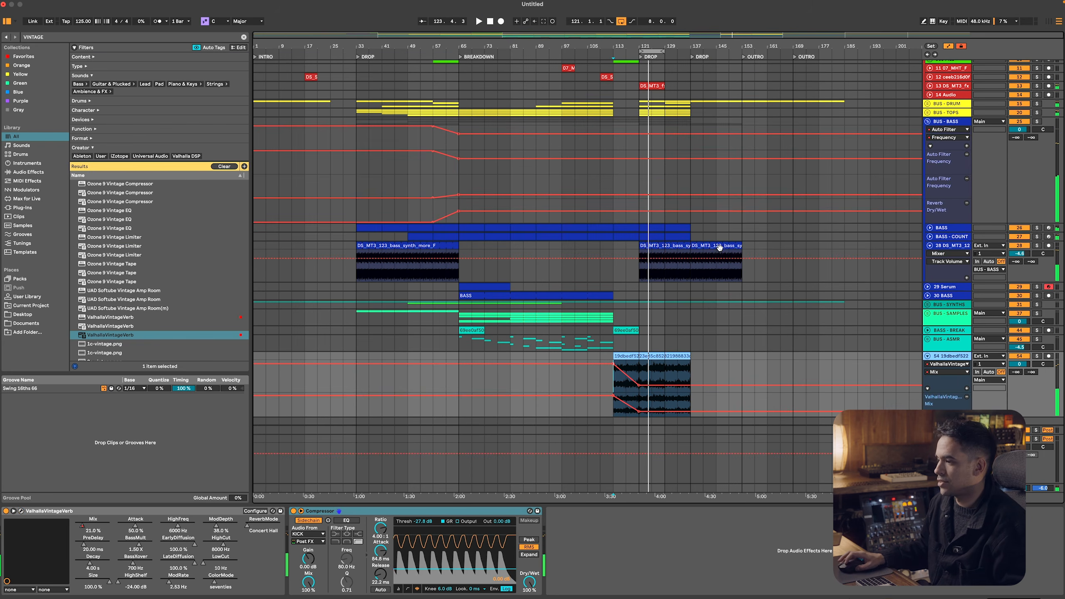
left_click(638, 216)
left_click(613, 211)
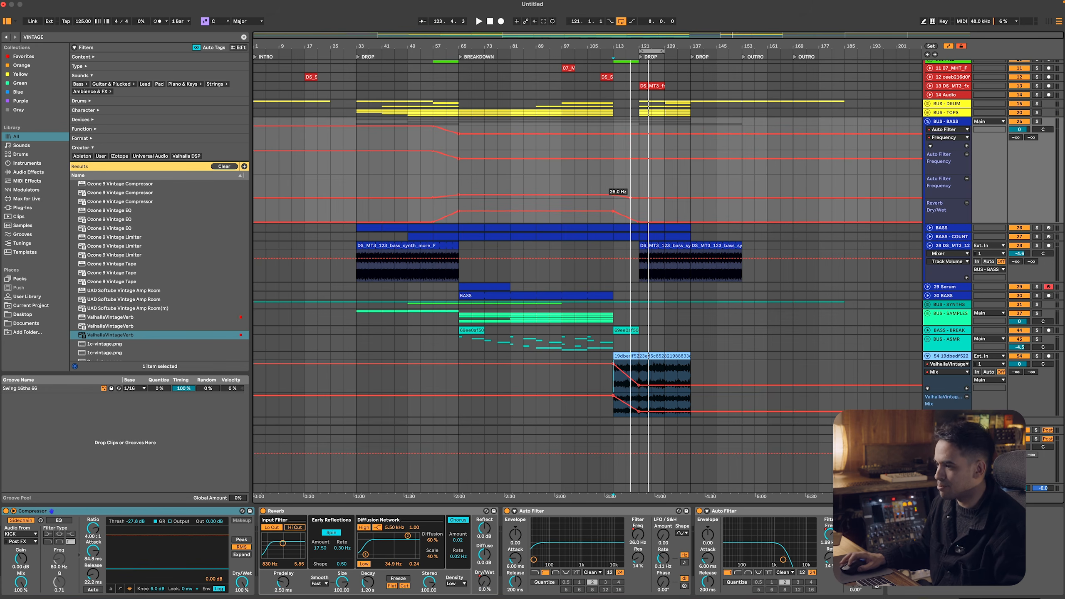
left_click(639, 185)
key("space")
key("a")
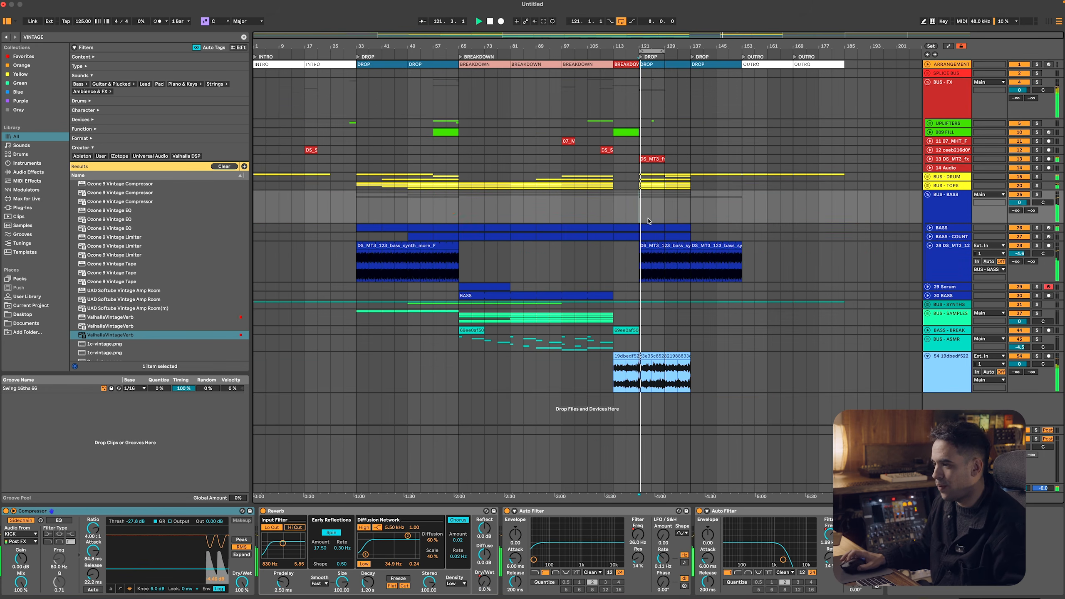
Lower the volume of the DS_MT3 effects track 13 to about -15.1 dB
left_click(650, 158)
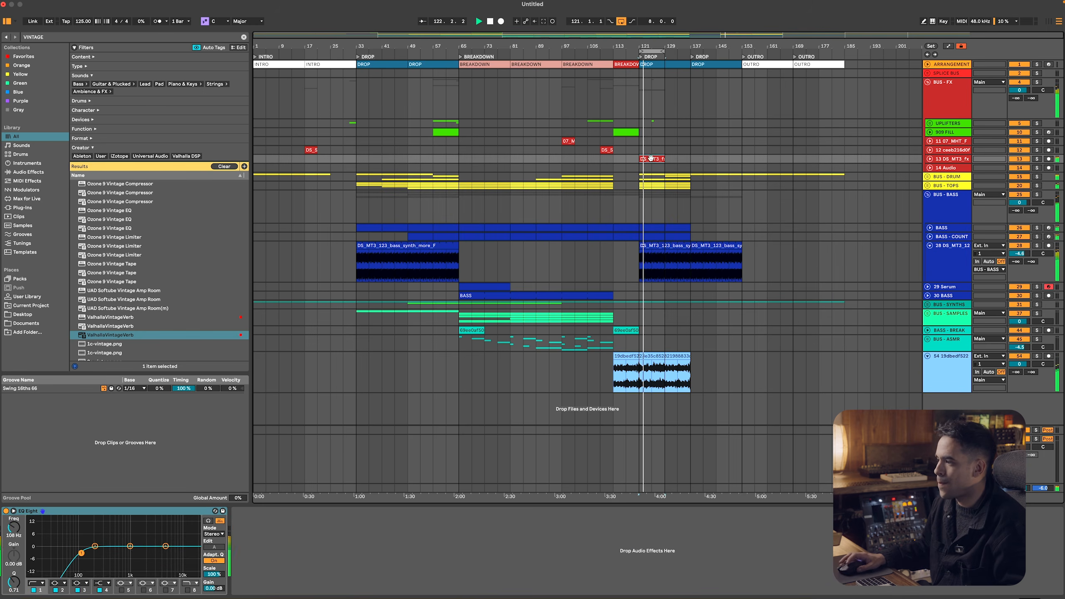
left_click(929, 158)
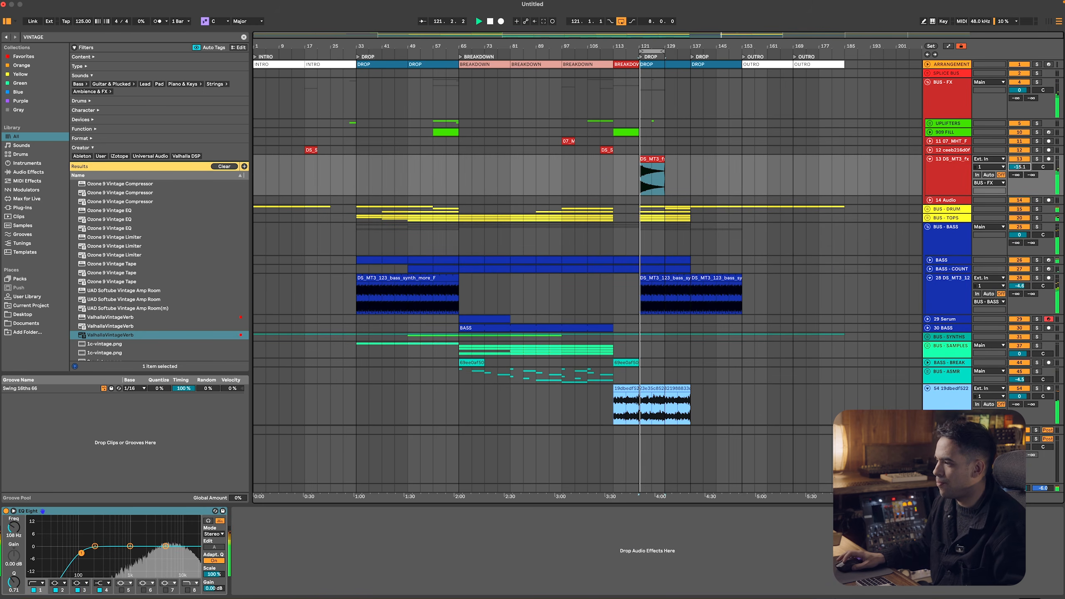
left_click(929, 158)
Solo BUS - BASS together with BUS - DRUM during the second drop and show the bass bus devices
left_click(655, 244)
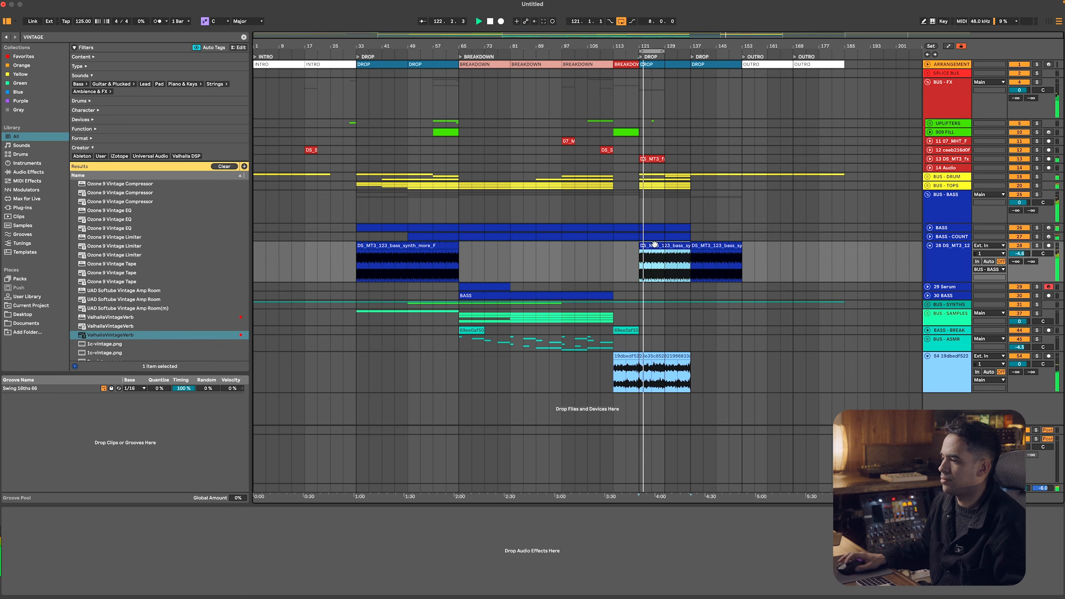
left_click(943, 209)
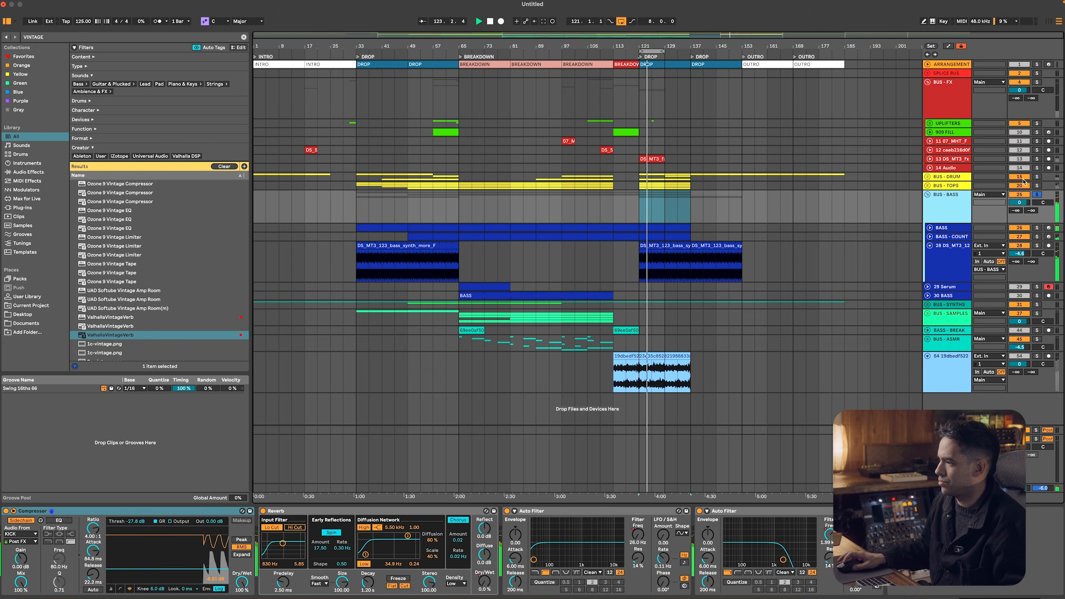
left_click(1035, 178)
left_click(959, 201)
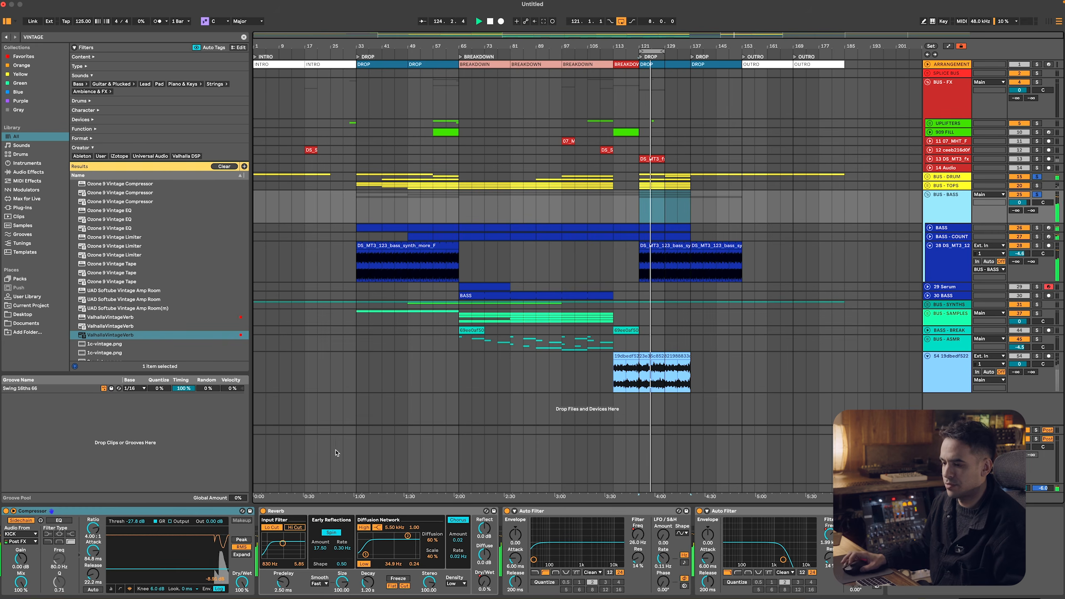
Set the BUS - BASS Compressor's release to 7.52 ms and its ratio to 2.68:1
left_click_drag(93, 574, 93, 586)
left_click_drag(92, 531, 92, 547)
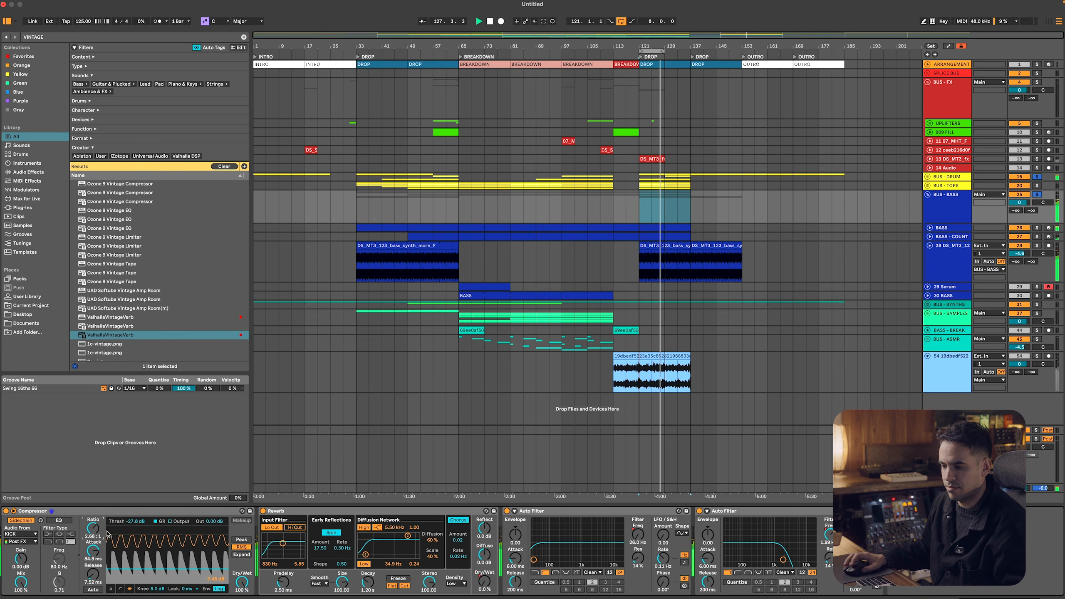
key("space")
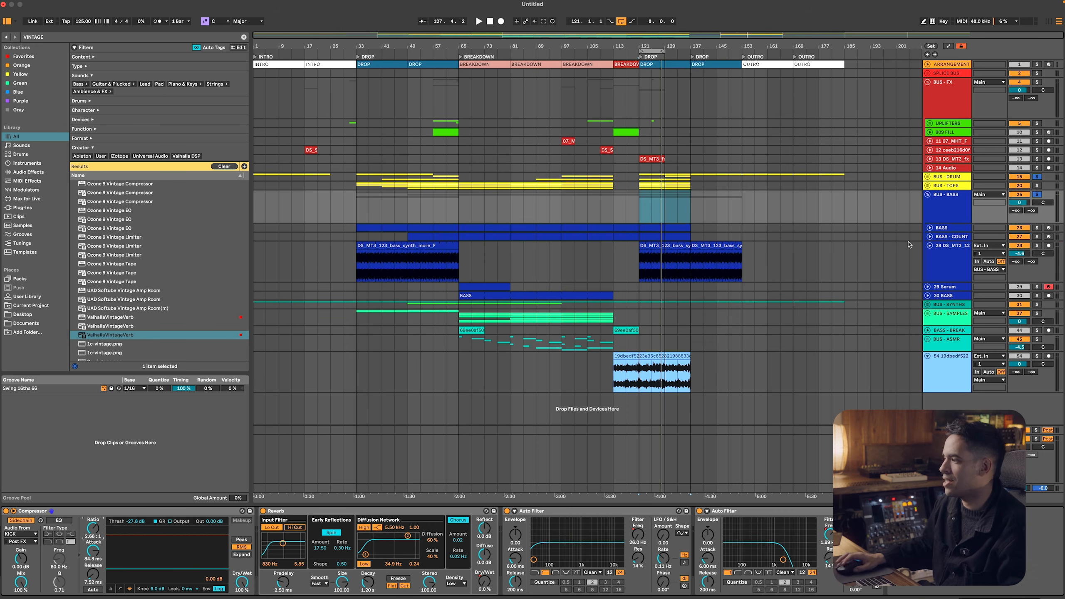
Expand the BUS - DRUM group and solo its first KICK track for drop playback
left_click(938, 178)
left_click(927, 177)
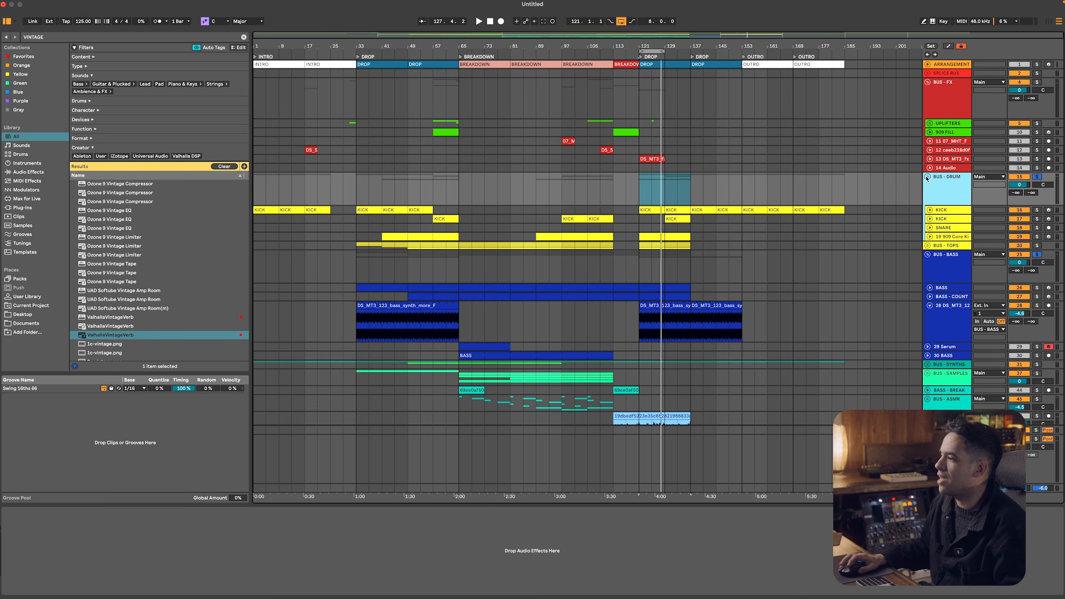
left_click(940, 211)
key("space")
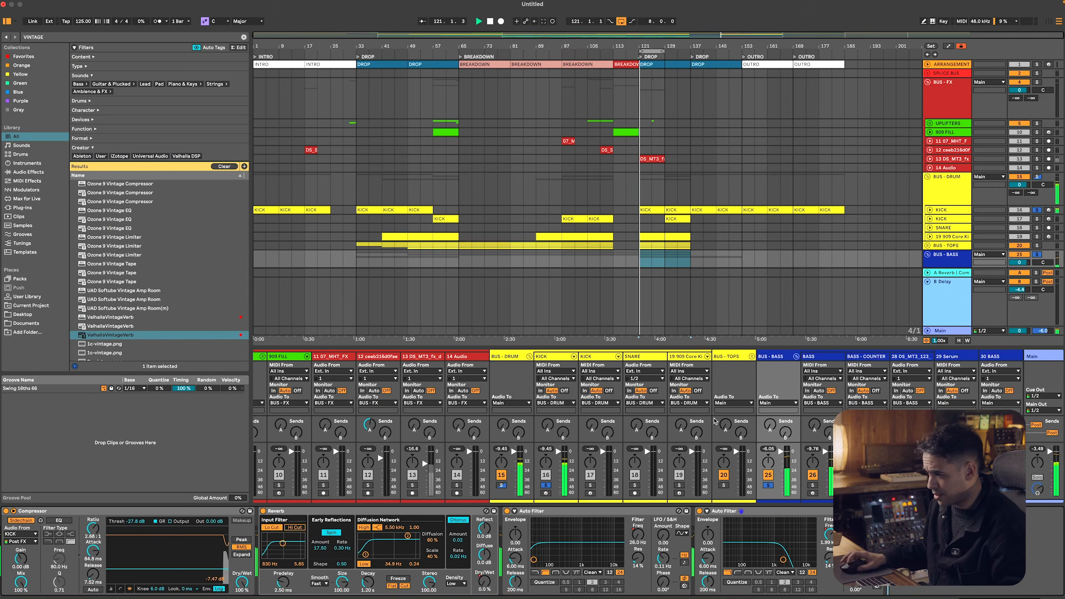
Compare the KICK and BUS - BASS peak levels in the mixer while playing the start of the second drop
left_click(546, 448)
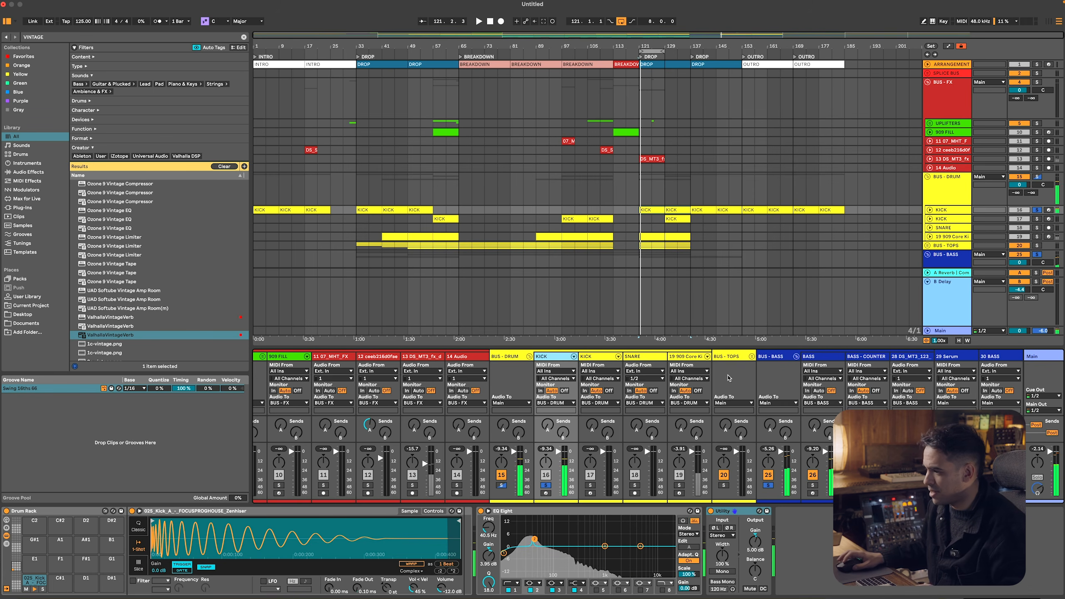
left_click(778, 356)
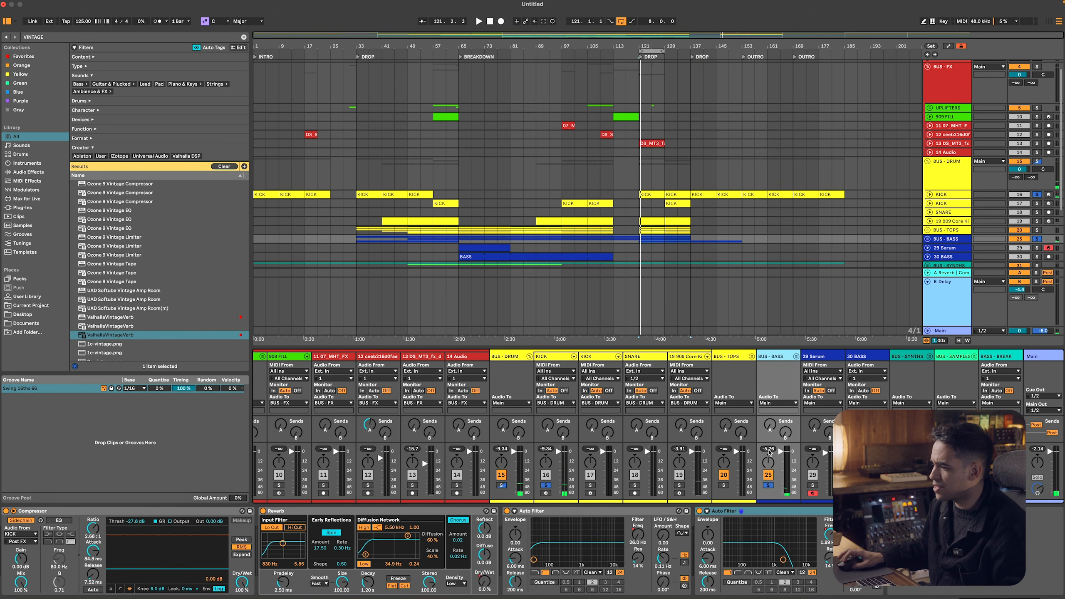
key("space")
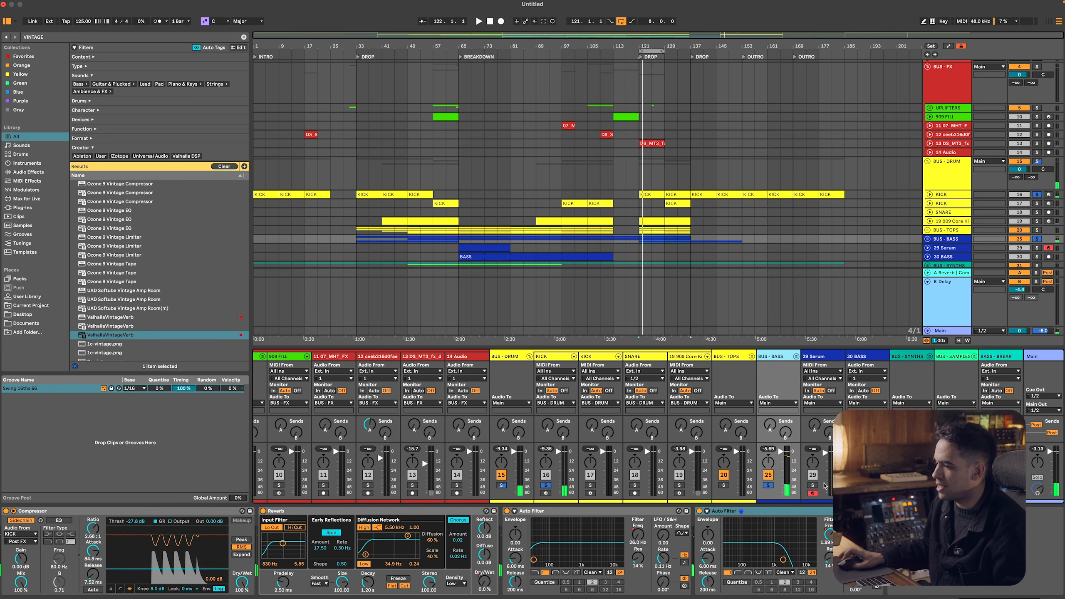
key("space")
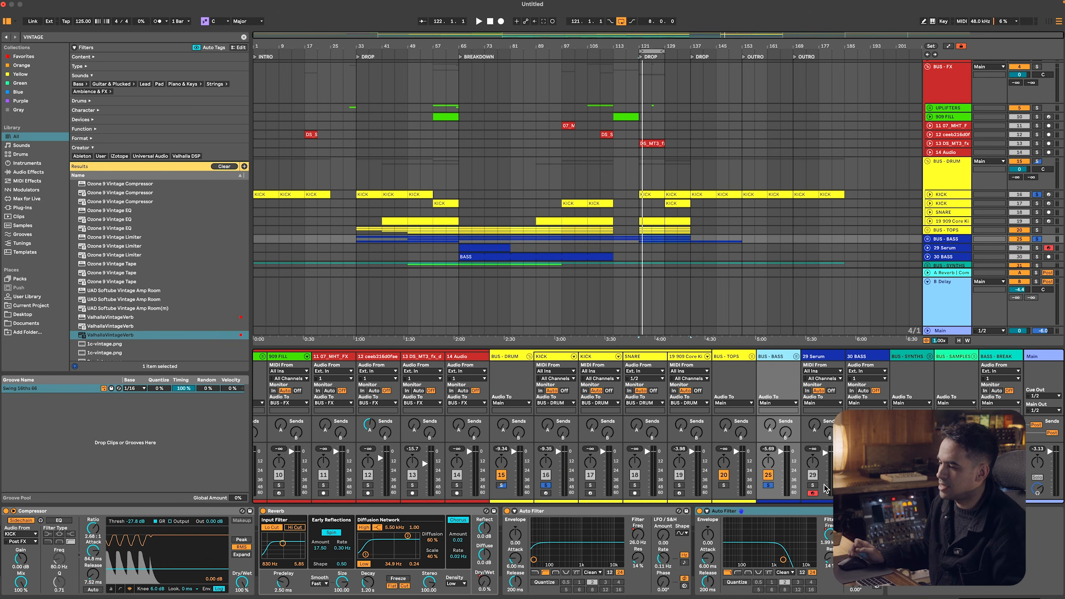
Find the Utility audio effect and add it to the end of the BUS - BASS device chain
left_click(29, 171)
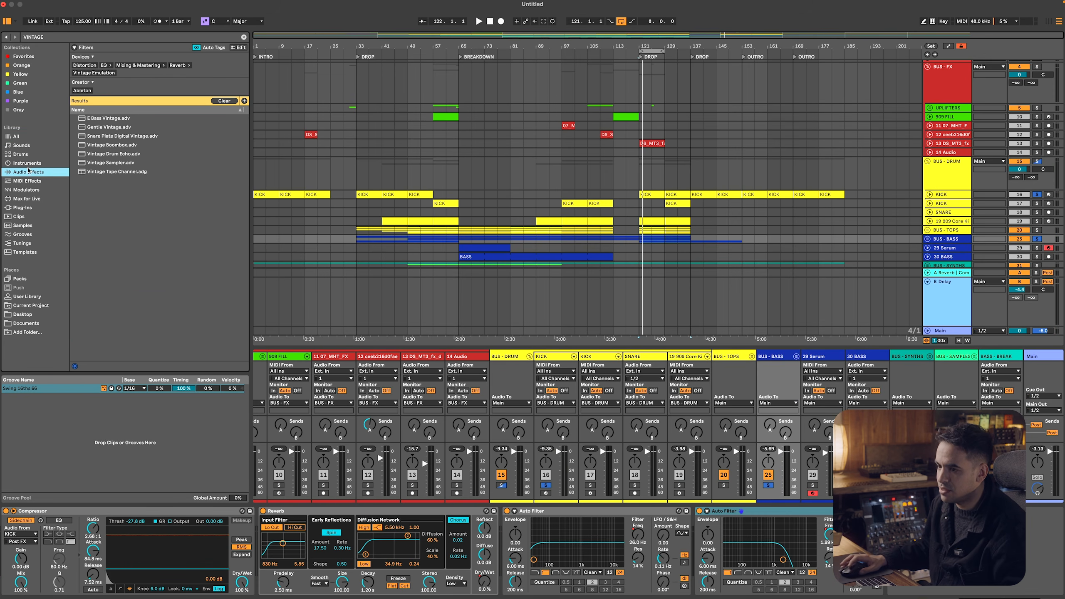
left_click(62, 38)
type("UTI")
key("Down")
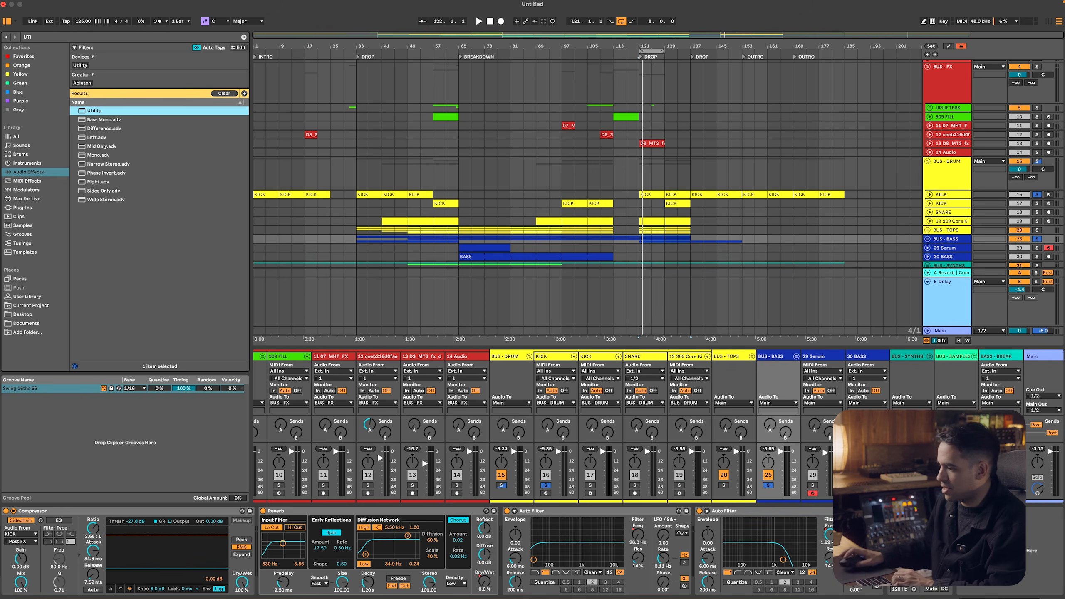
Play the start of the second drop to check the BUS - BASS level against the soloed kick
key("Return")
key("space")
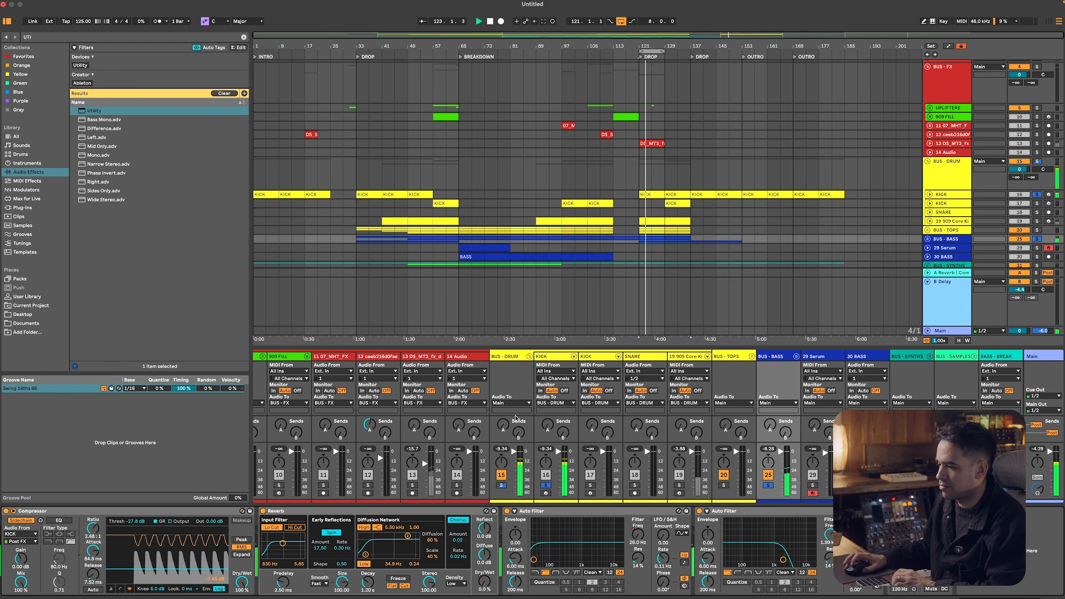
left_click(959, 238)
key("space")
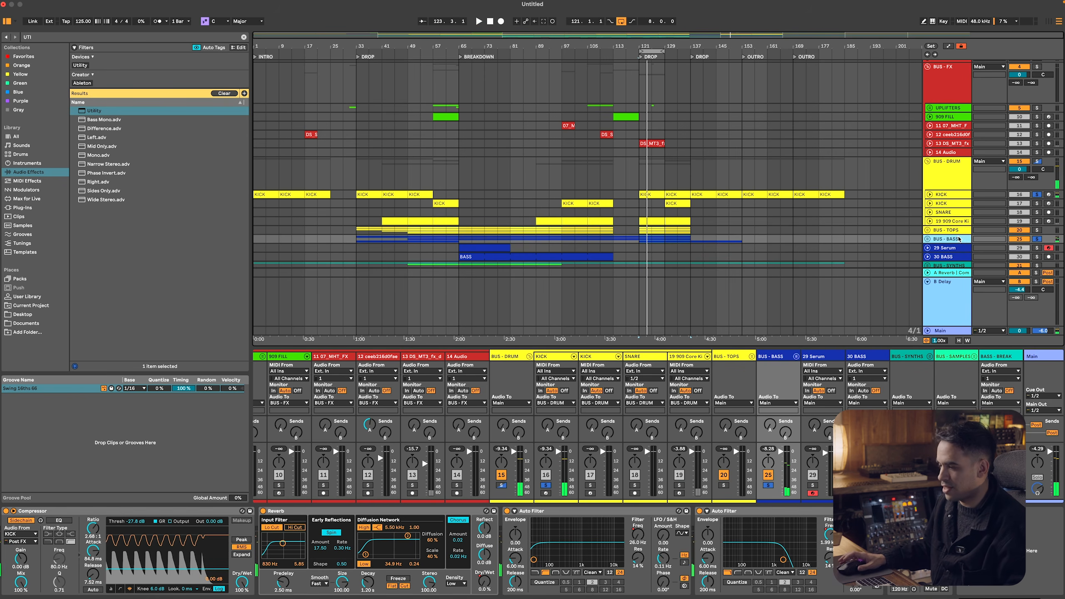
Insert a new MIDI track below BUS - BASS and group it under the name "BUS - SUBS"
key("super+shift+t")
left_click(951, 245)
key("super+g")
type("BUS - SUBS")
key("Return")
Color the BUS - SUBS group and its MIDI track dark blue to match the bass bus
right_click(951, 242)
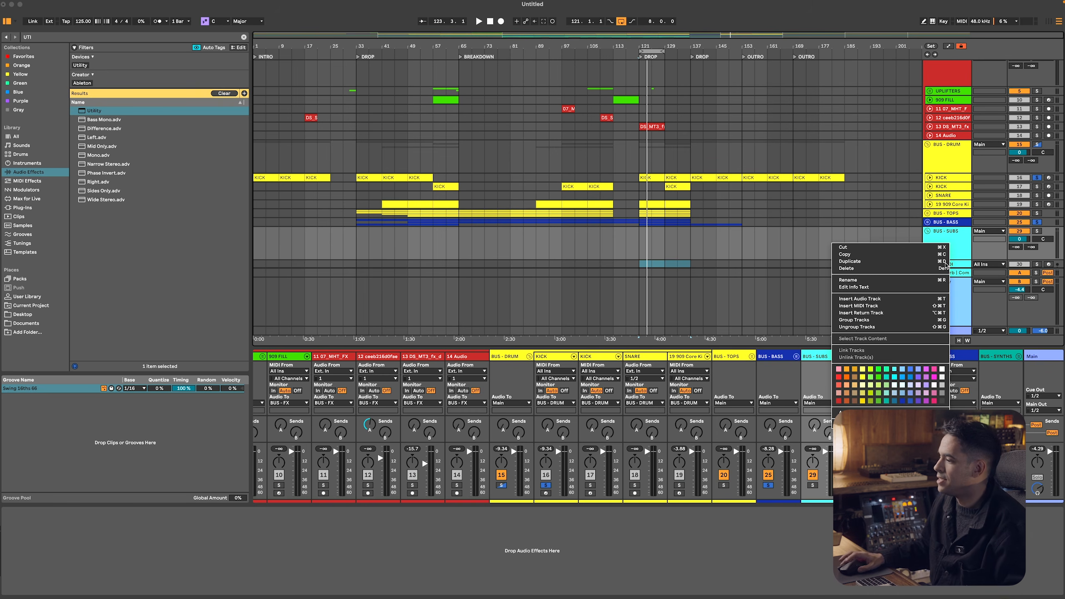
left_click(901, 399)
right_click(952, 264)
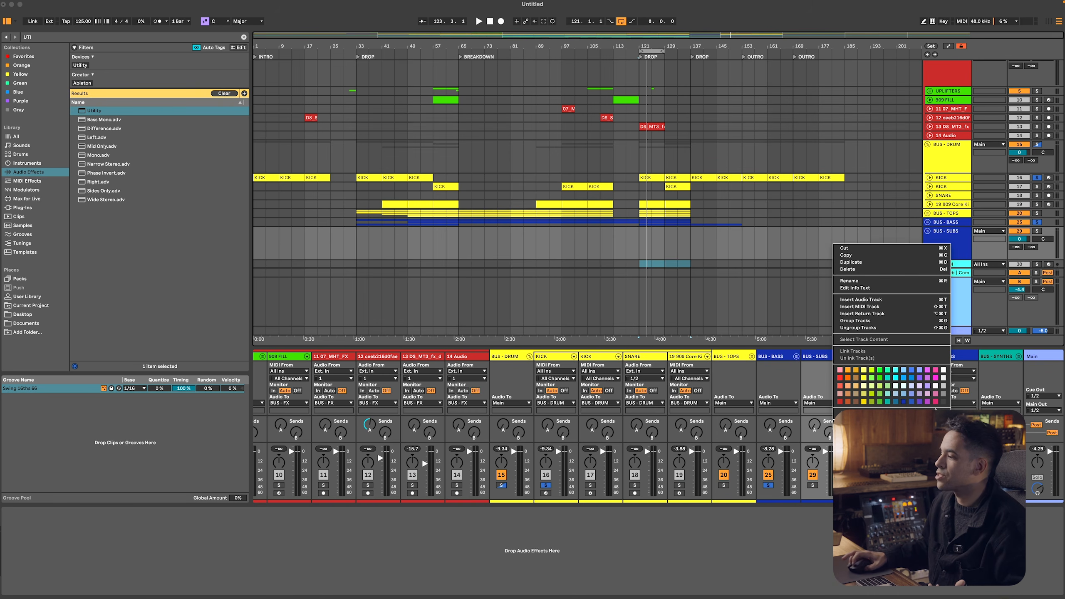
left_click(883, 374)
Search the plug-ins for Serum and load it on the new MIDI track inside BUS - SUBS
left_click(42, 207)
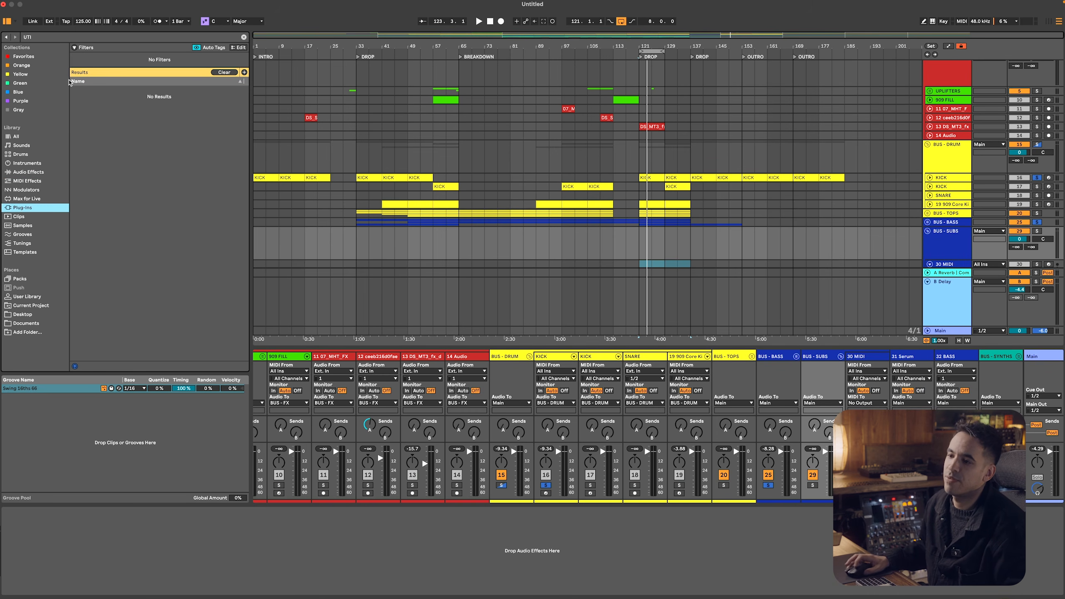
key("super+f")
type("serum")
key("Down")
key("Down")
key("Down")
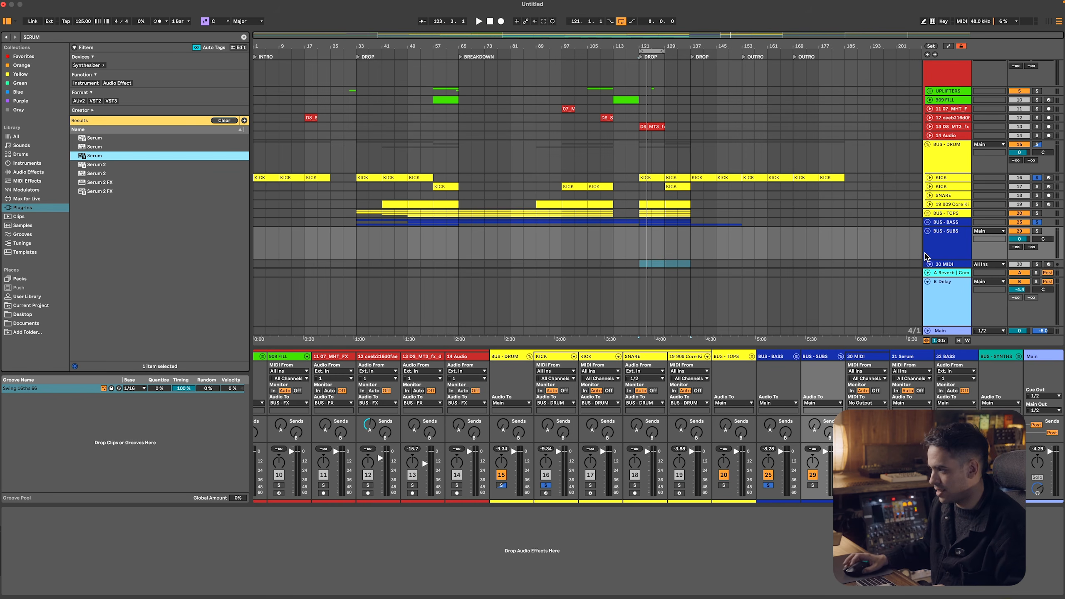
scroll(927, 254, "down", 2)
left_click(936, 248)
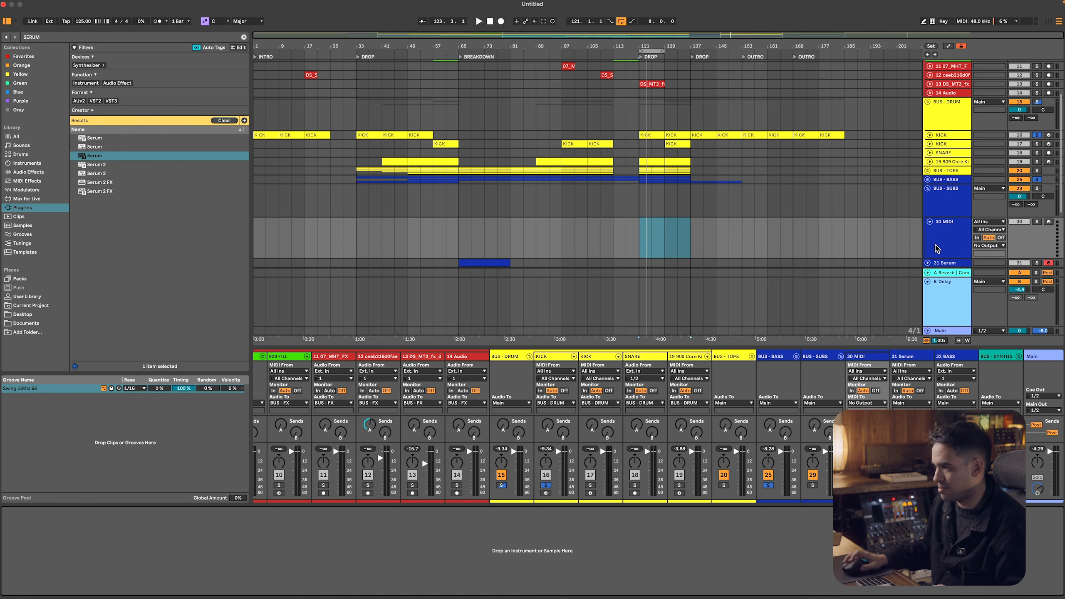
double_click(103, 157)
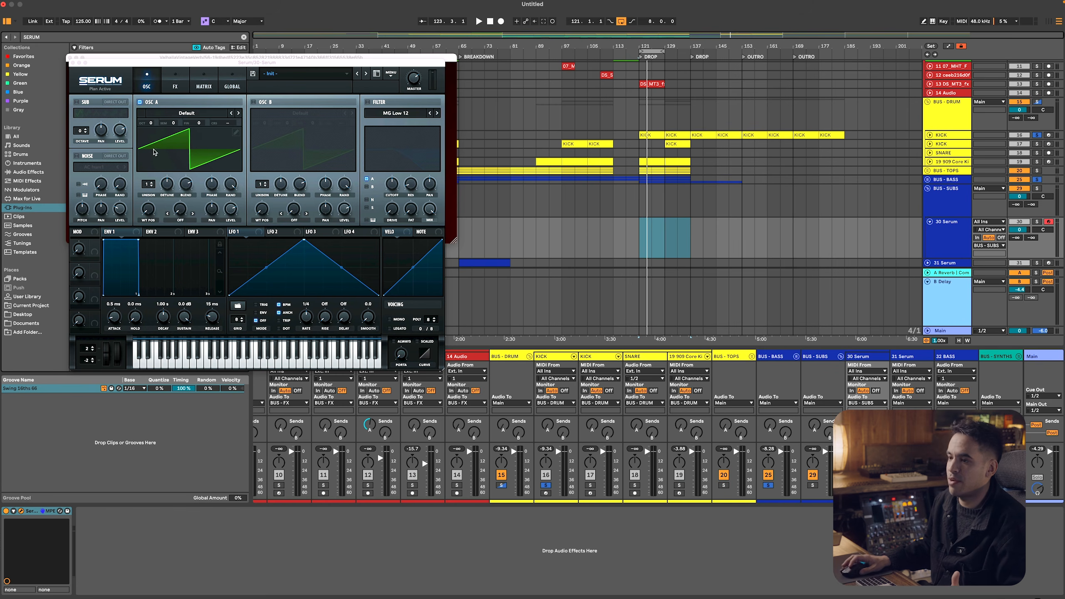
Set Serum's oscillator A to the analog Basic Shapes wavetable with its octave at -1
left_click_drag(443, 368, 620, 512)
left_click(191, 137)
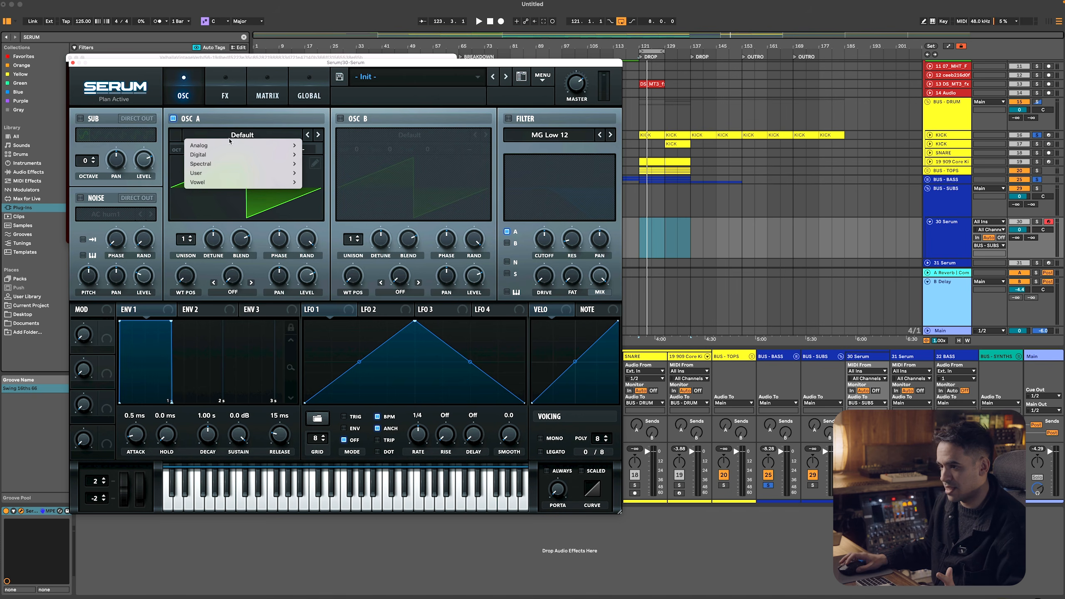
mouse_move(228, 146)
mouse_move(292, 155)
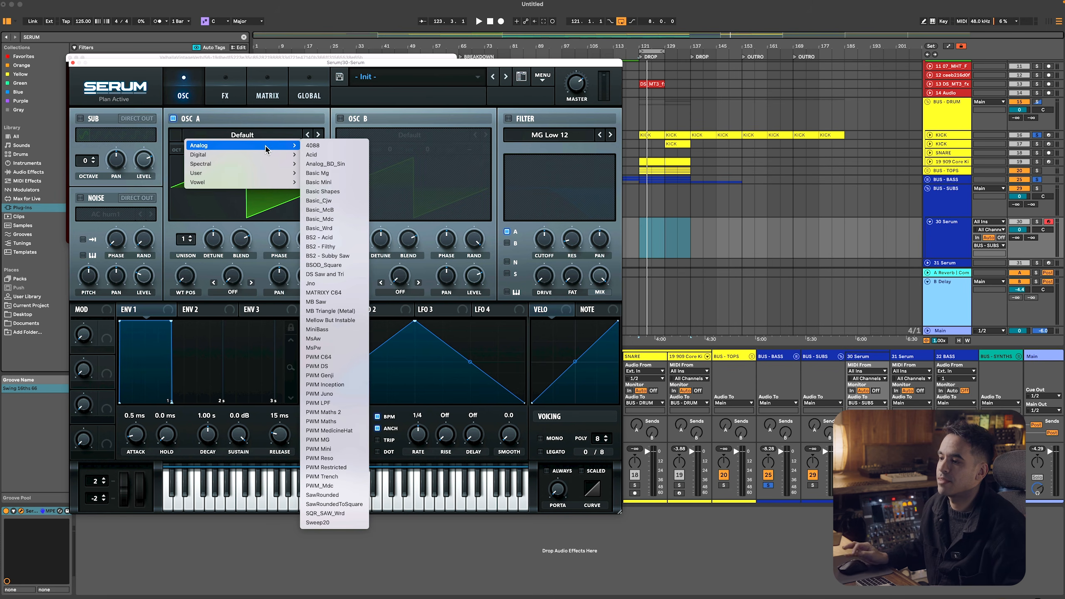
left_click(335, 192)
left_click_drag(192, 277, 192, 232)
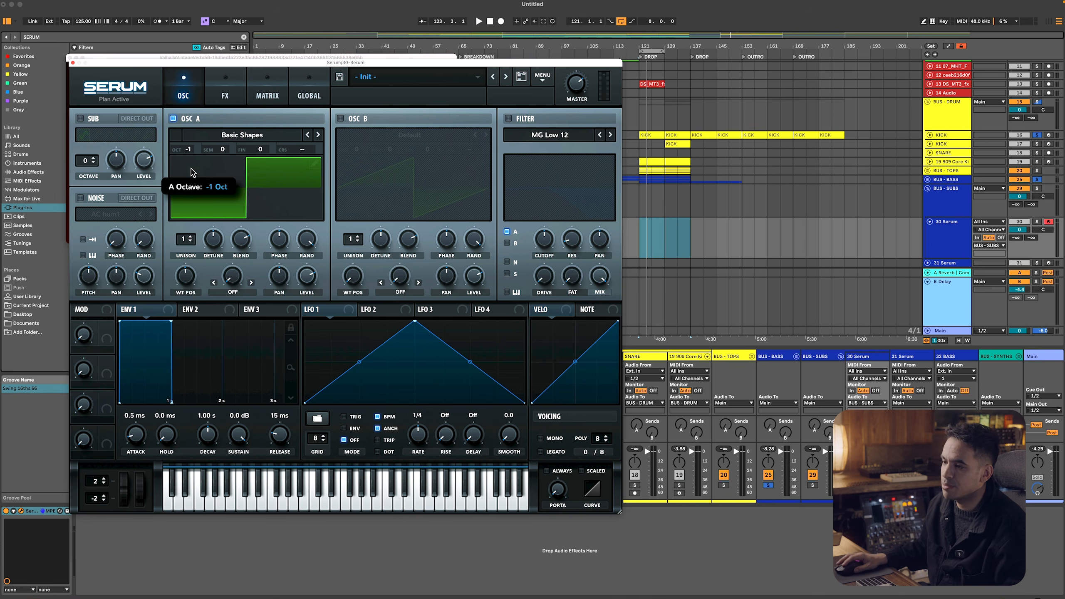
left_click(74, 62)
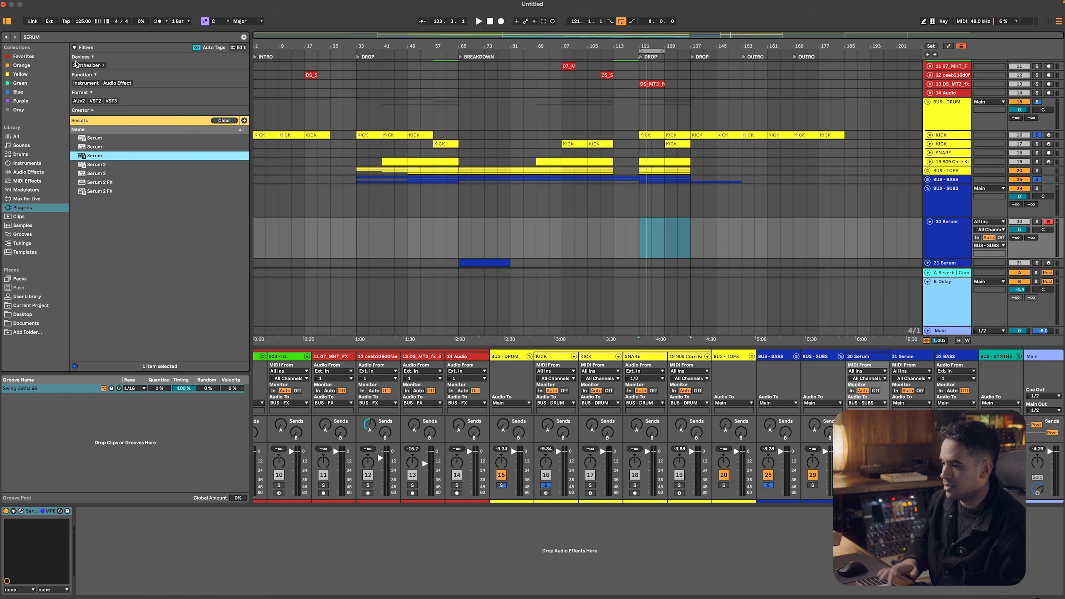
Copy the kick-sidechained Compressor from BUS - BASS onto the BUS - SUBS group
scroll(808, 263, "down", 3)
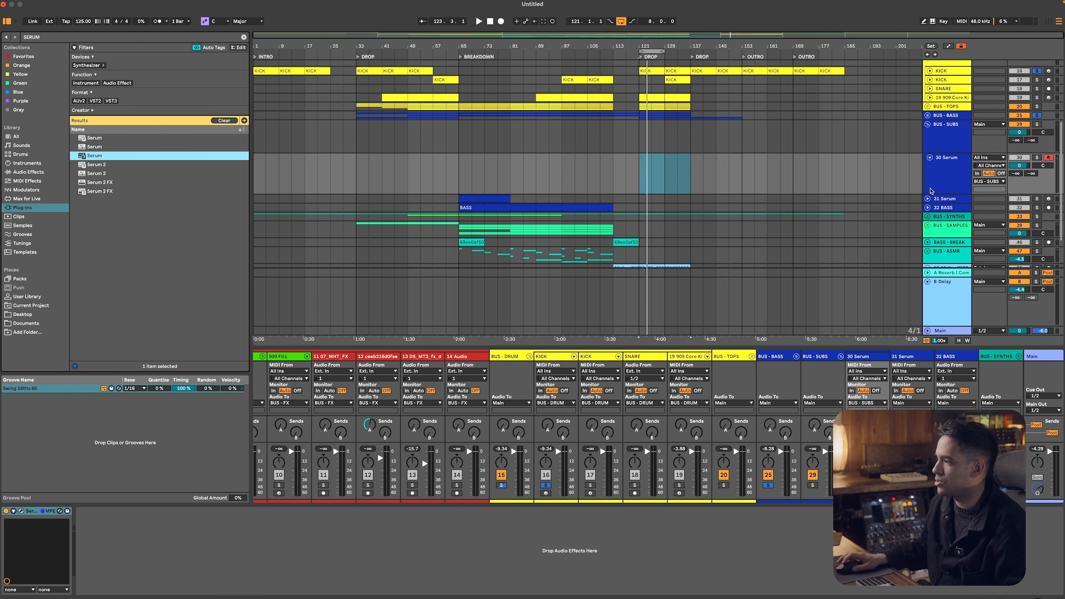
left_click(937, 181)
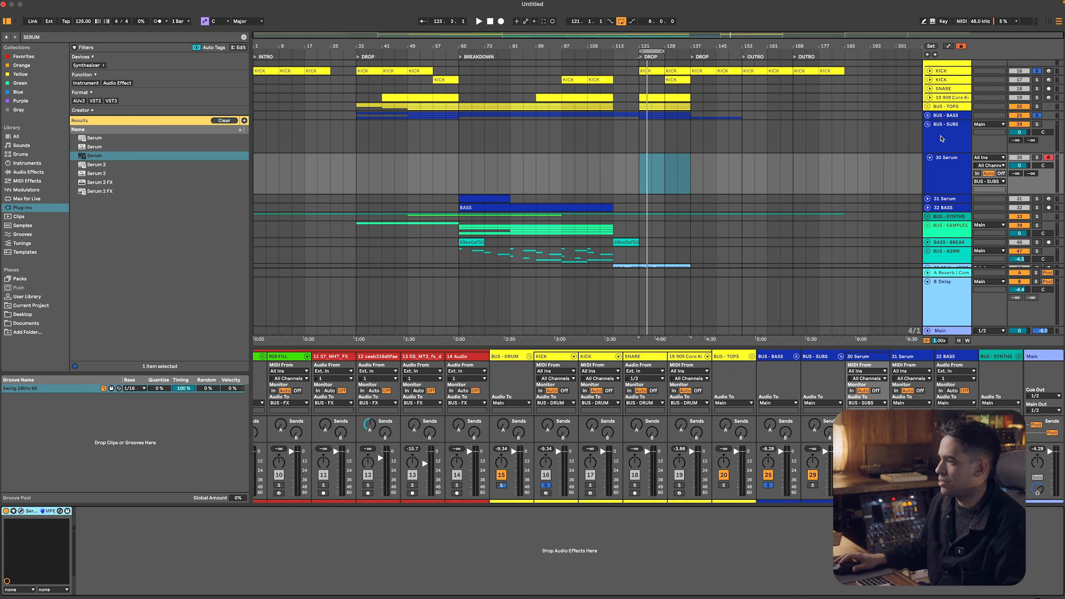
left_click(938, 118)
left_click(150, 512)
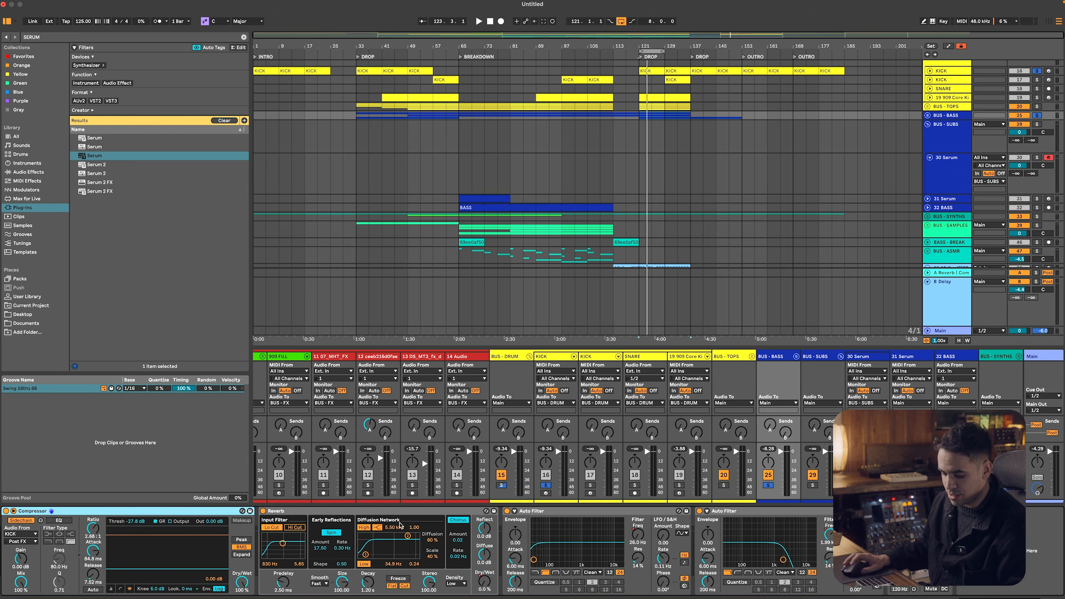
left_click(937, 144)
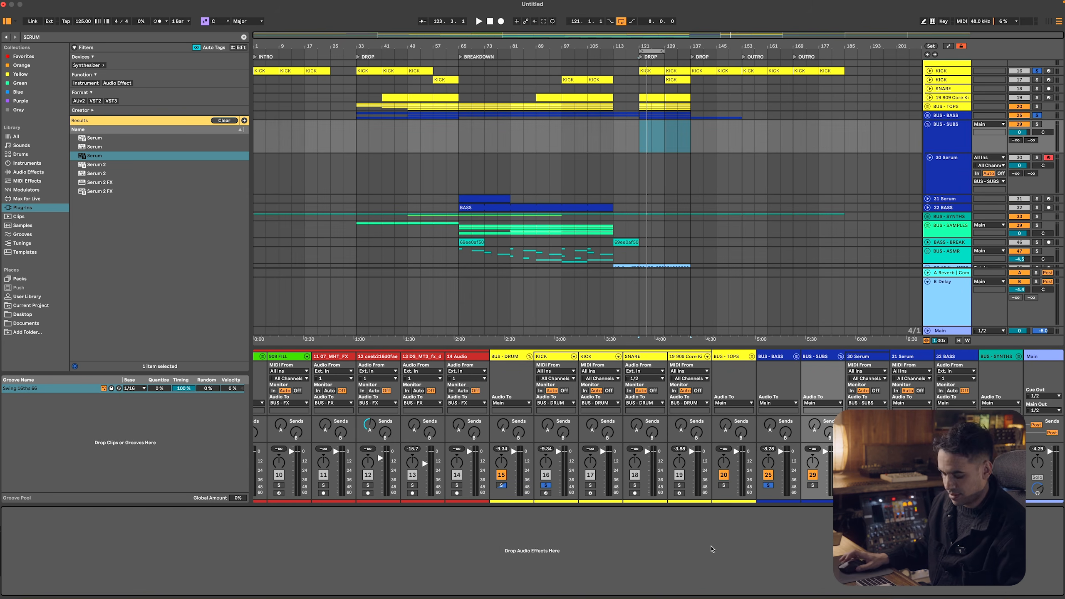
key("ctrl+v")
Expand BUS - BASS and copy the BASS track's MIDI clips, from the first drop through the second, onto the BUS - SUBS Serum track
left_click(927, 116)
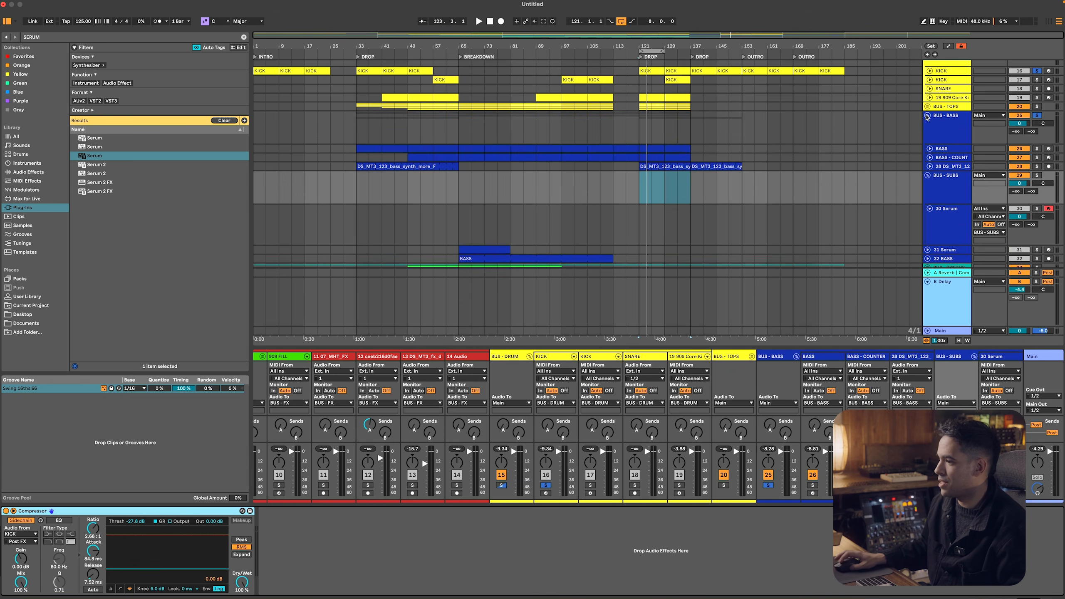
left_click(674, 147)
left_click(348, 151, "shift")
left_click(370, 149)
left_click_drag(365, 145, 369, 208)
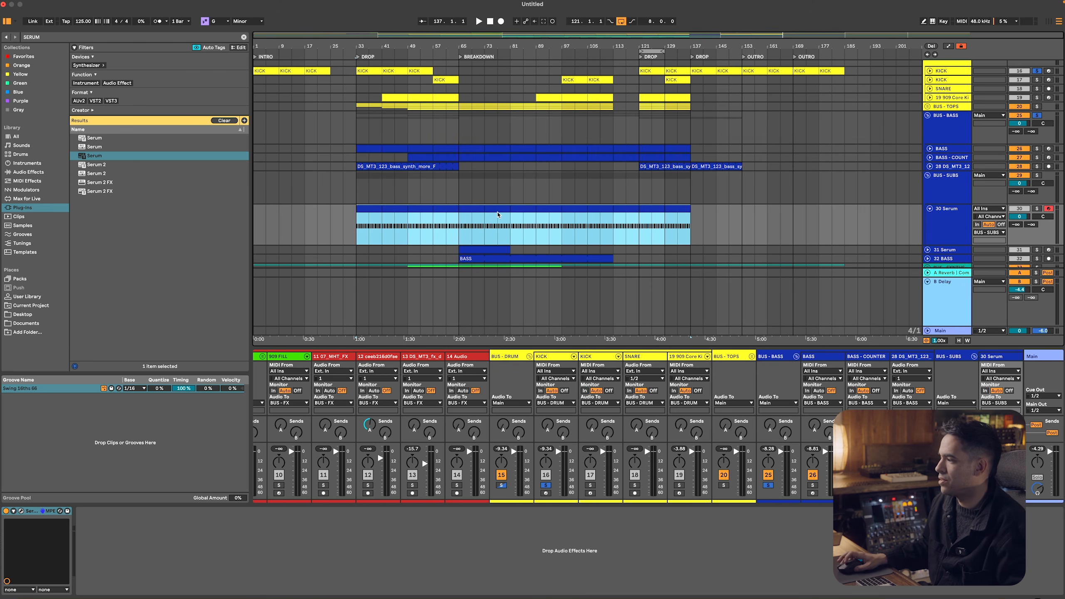
Play the first drop with the Serum sub track soloed and set its oscillator A octave to -2
key("space")
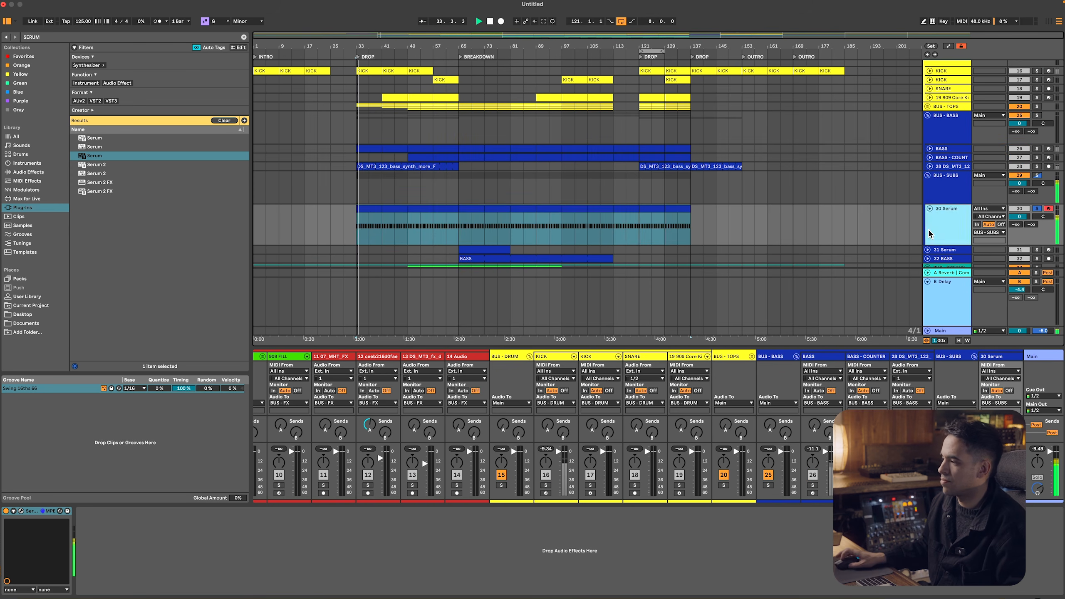
left_click(21, 510)
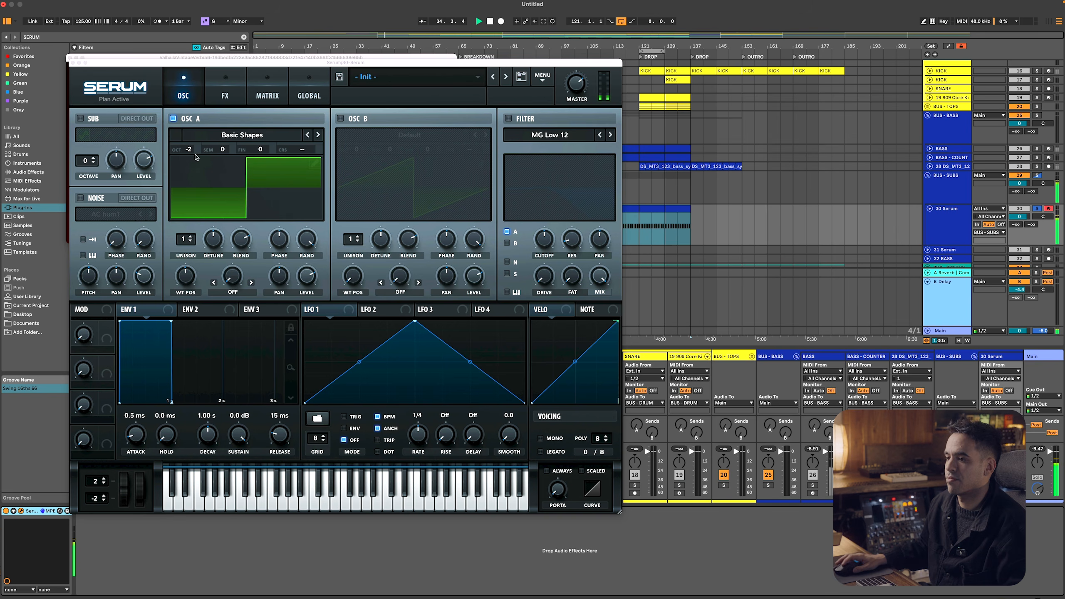
key("space")
key("alt+super+p")
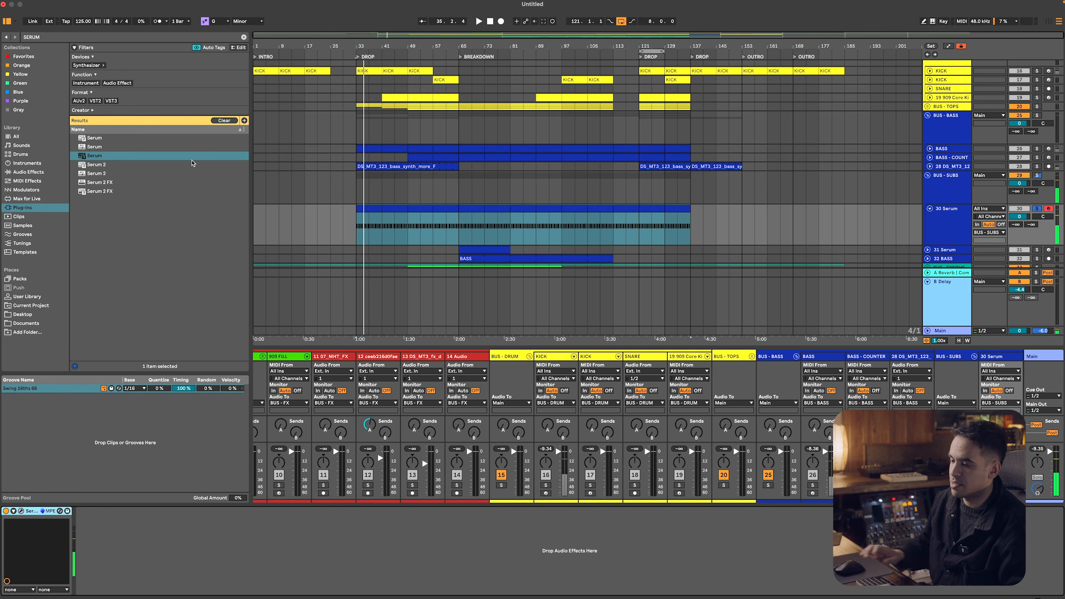
Add an EQ Eight after Serum on the sub track and open its enlarged display
left_click(45, 173)
key("super+f")
type("EQ")
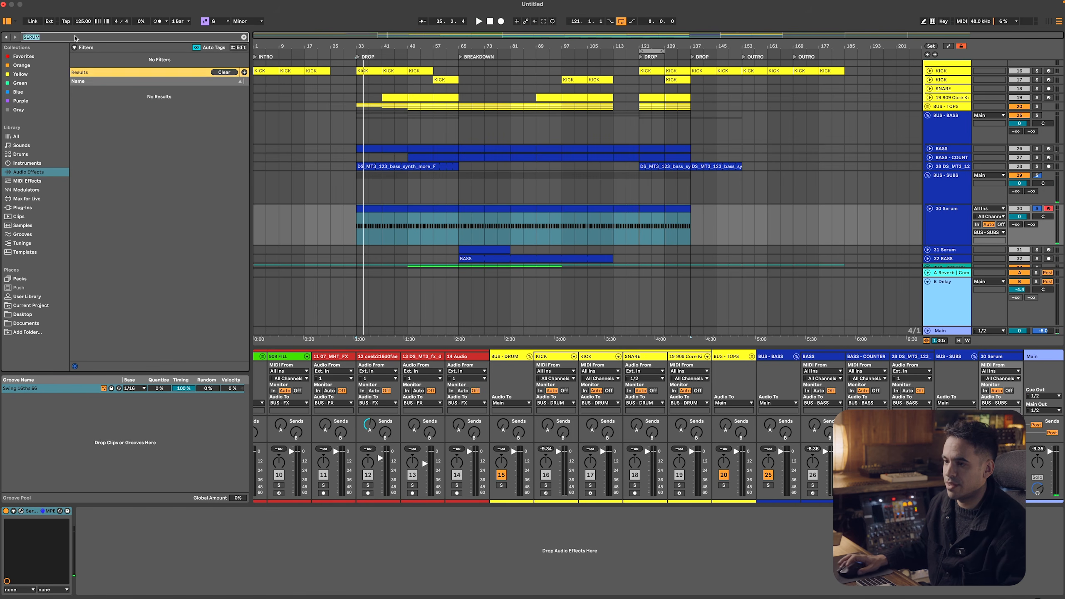
left_click(107, 127)
double_click(108, 128)
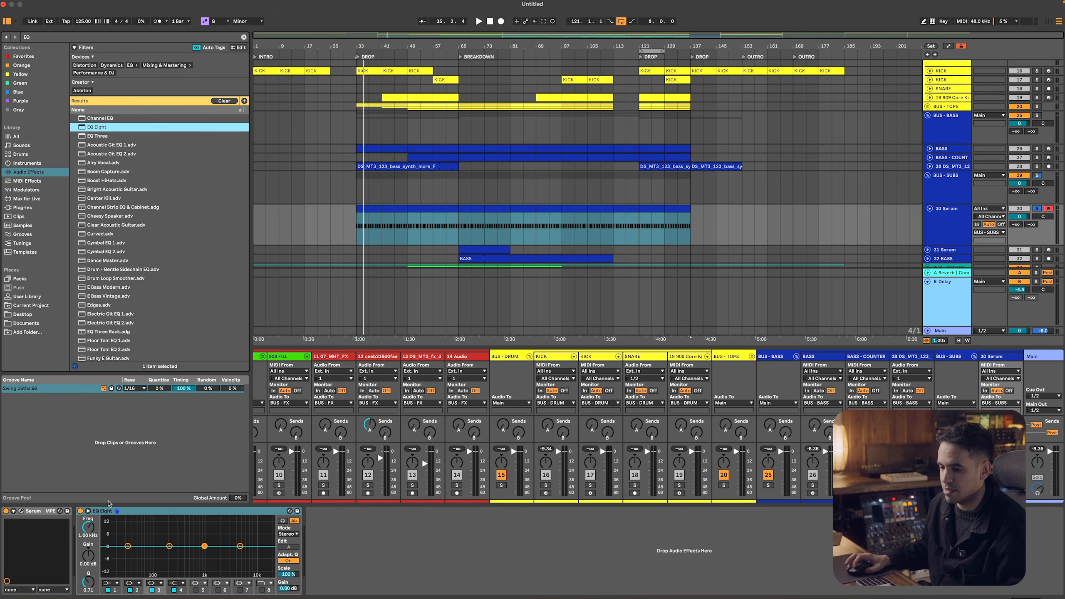
left_click(88, 510)
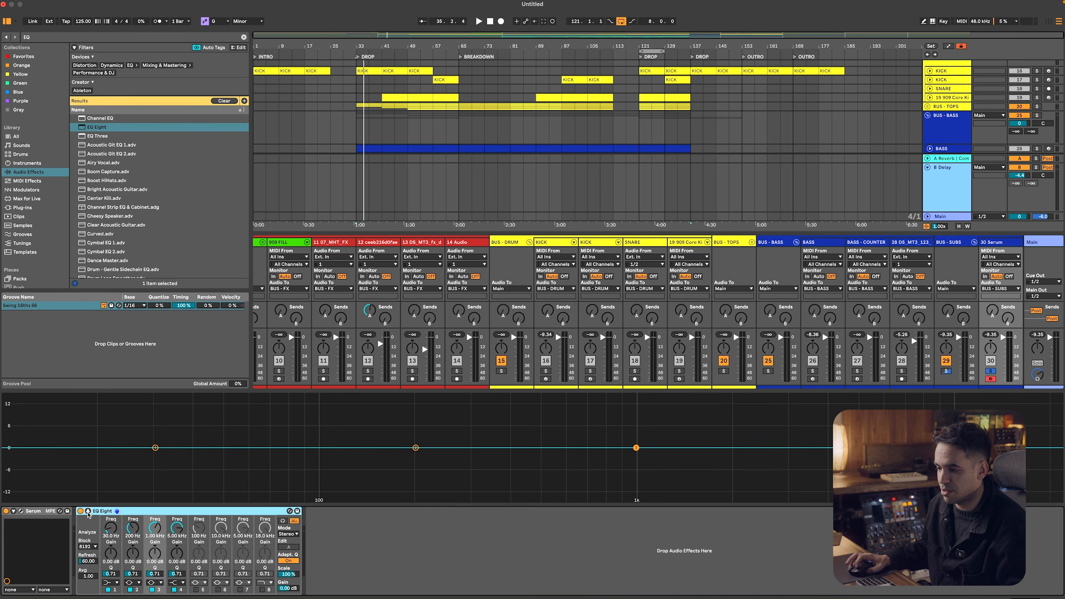
Enable EQ Eight's band 8 as a steep low-pass at about 108 Hz, checking it against the sub's playback
left_click(262, 590)
left_click_drag(265, 528, 265, 562)
left_click(264, 582)
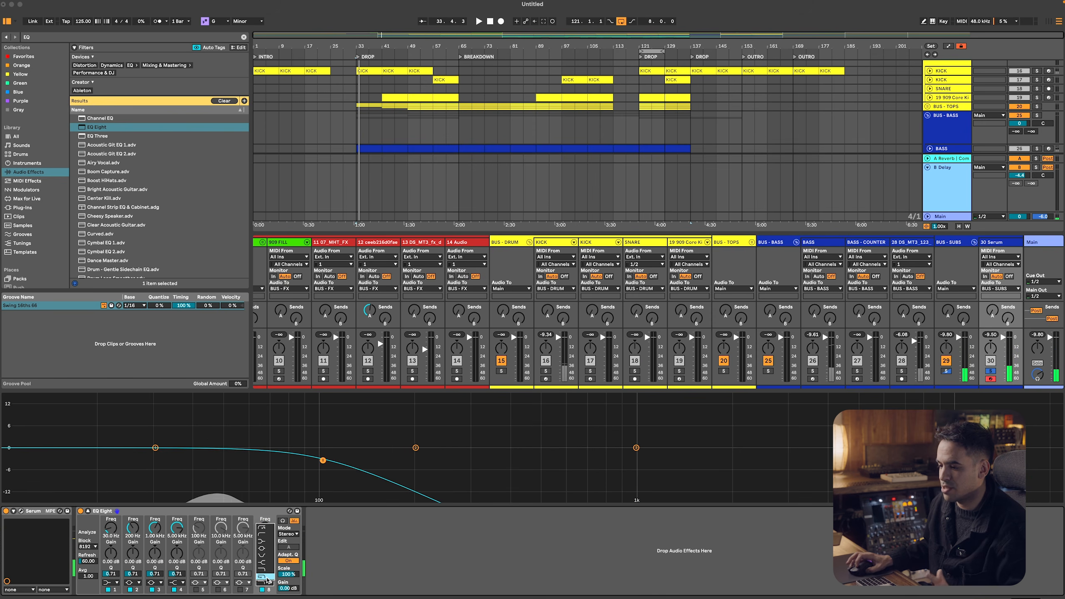
left_click(271, 574)
key("space")
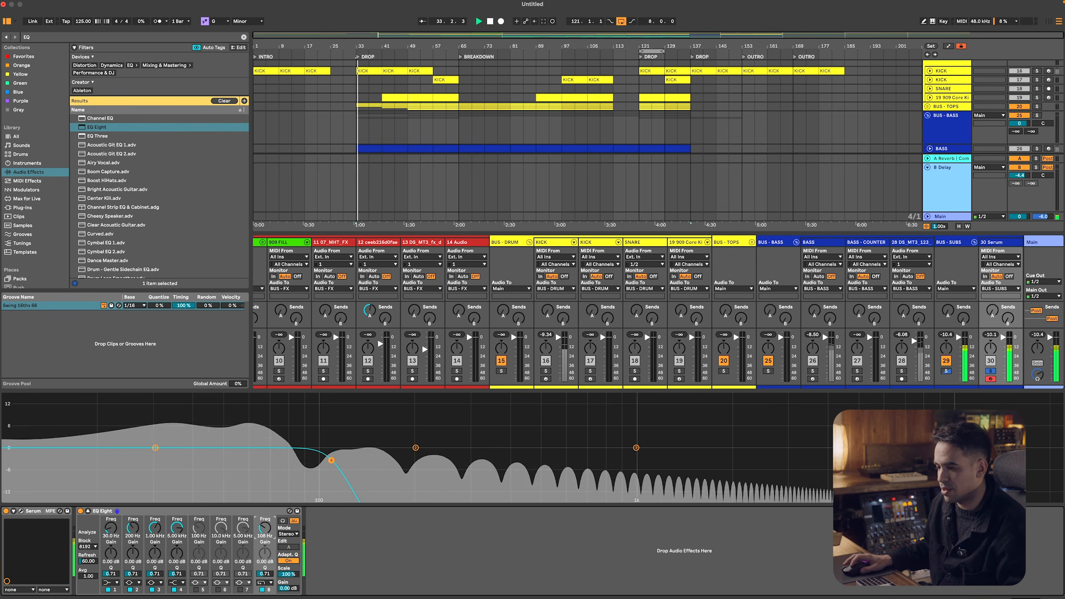
left_click_drag(269, 532, 269, 529)
key("space")
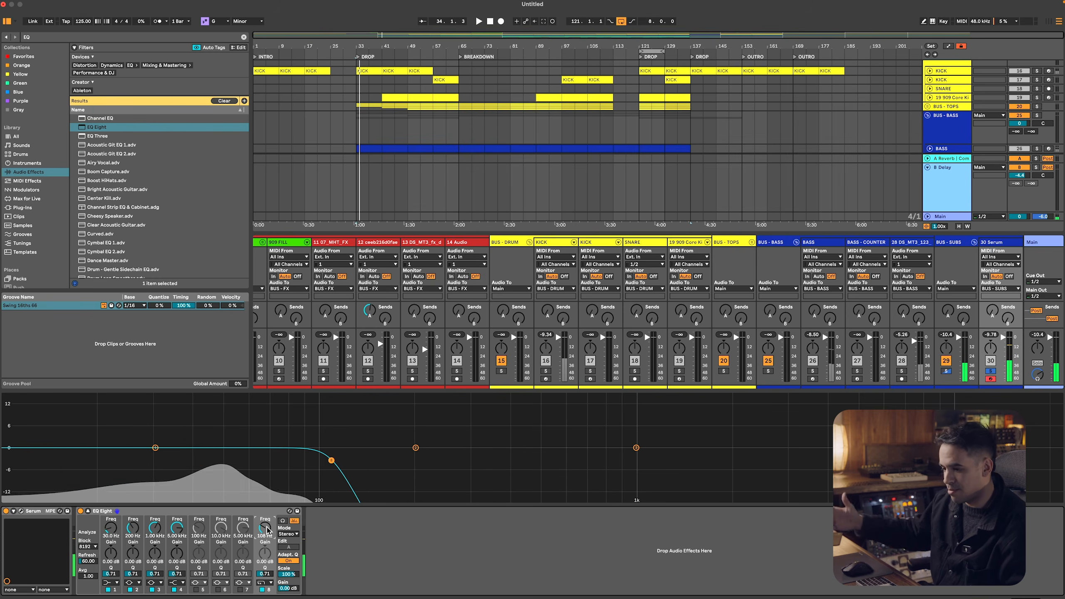
Solo the first KICK track together with the sub and play the start of the first drop
left_click(960, 119)
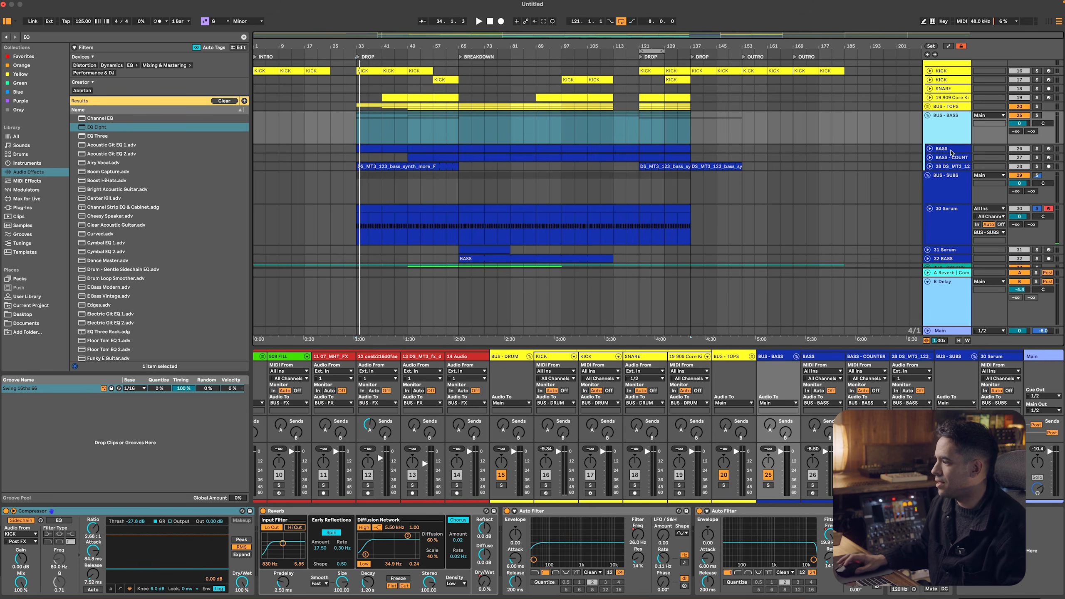
key("space")
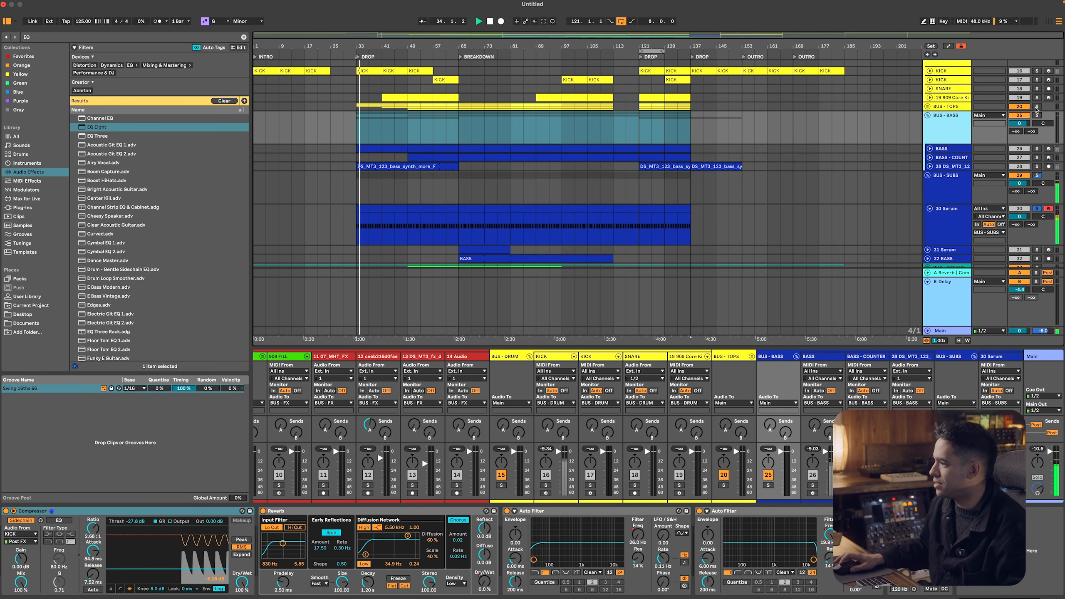
scroll(1034, 84, "up", 2)
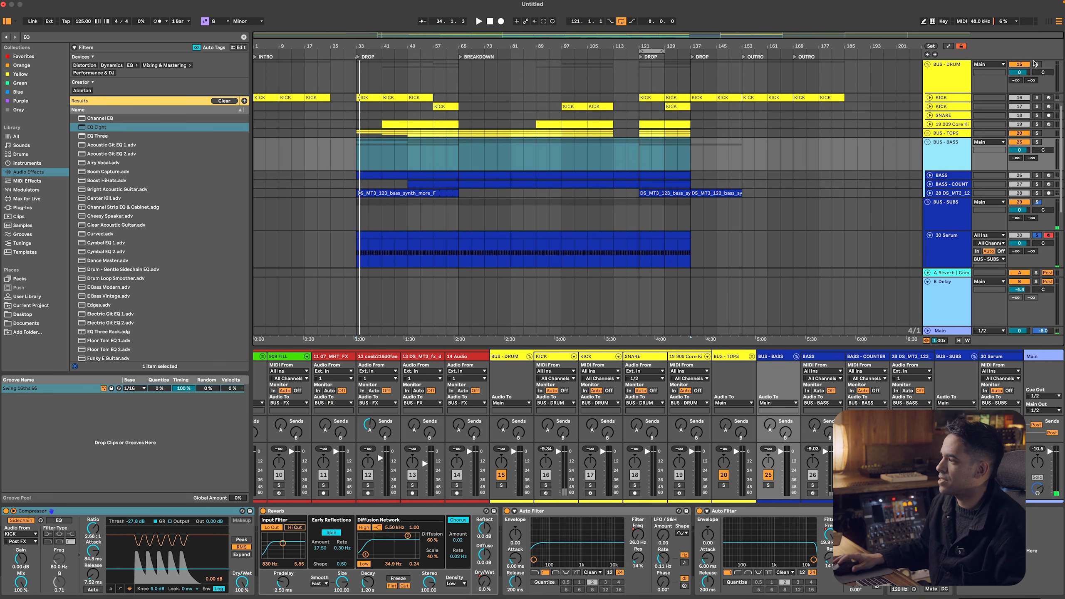
left_click(1036, 98)
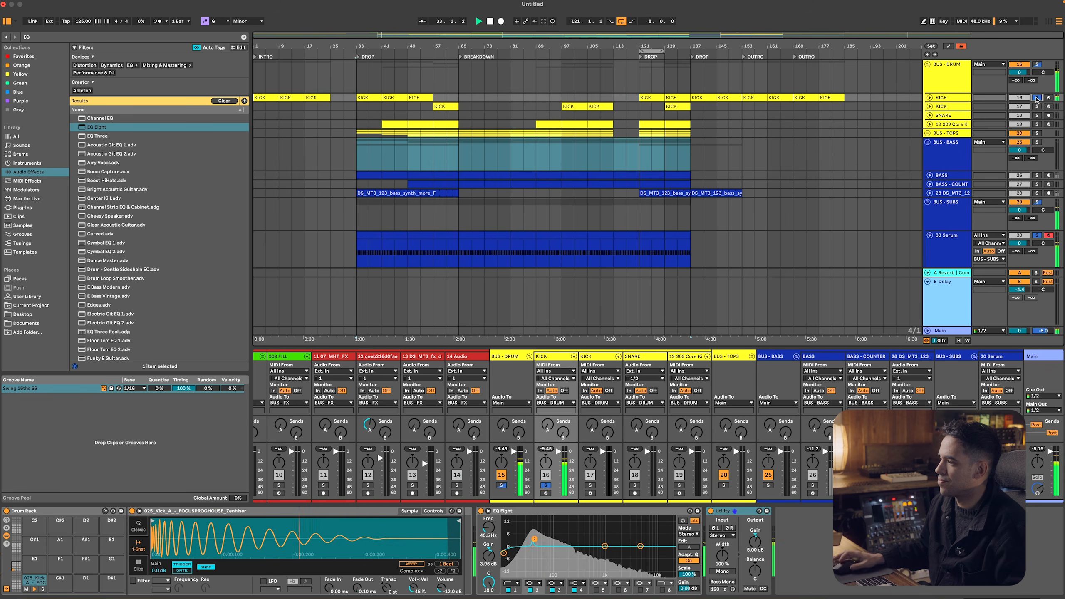
left_click(957, 97)
key("space")
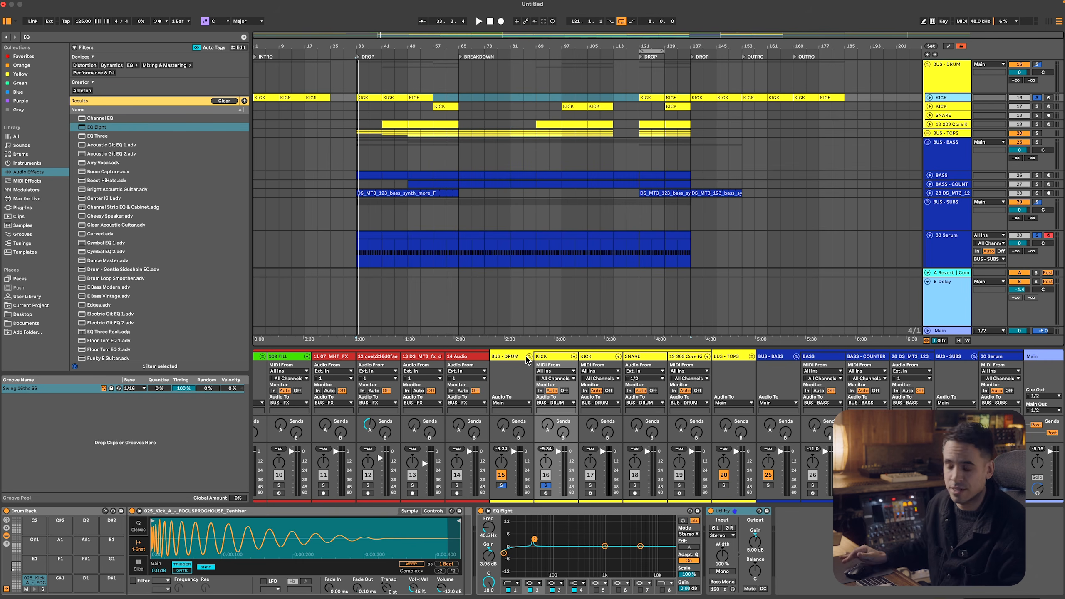
Fold the BUS - BASS and BUS - SUBS groups and lower the BUS - SUBS volume against the soloed kick during playback
key("space")
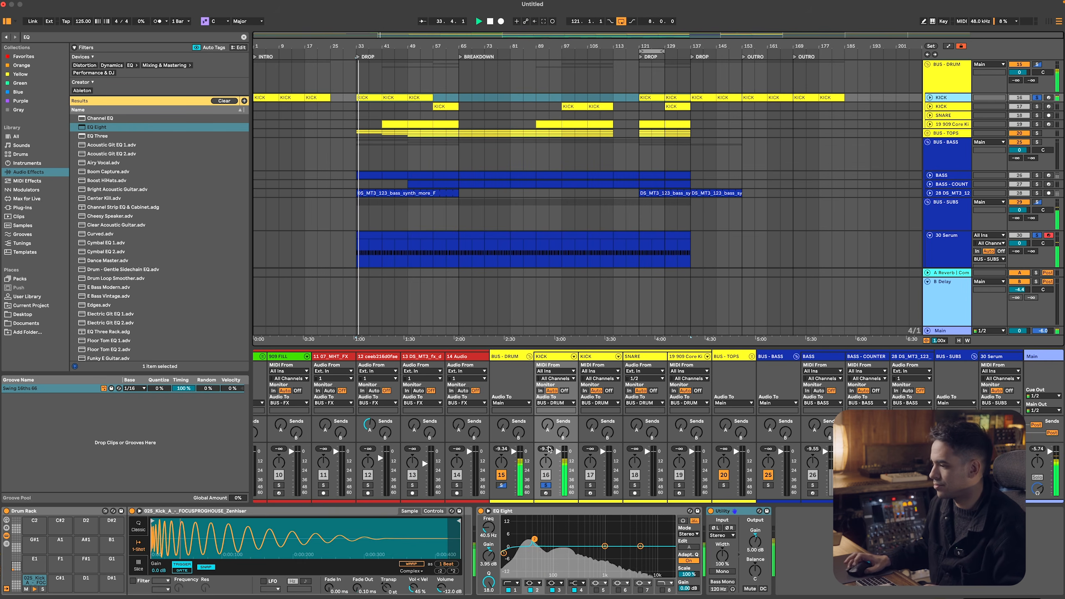
left_click(927, 142)
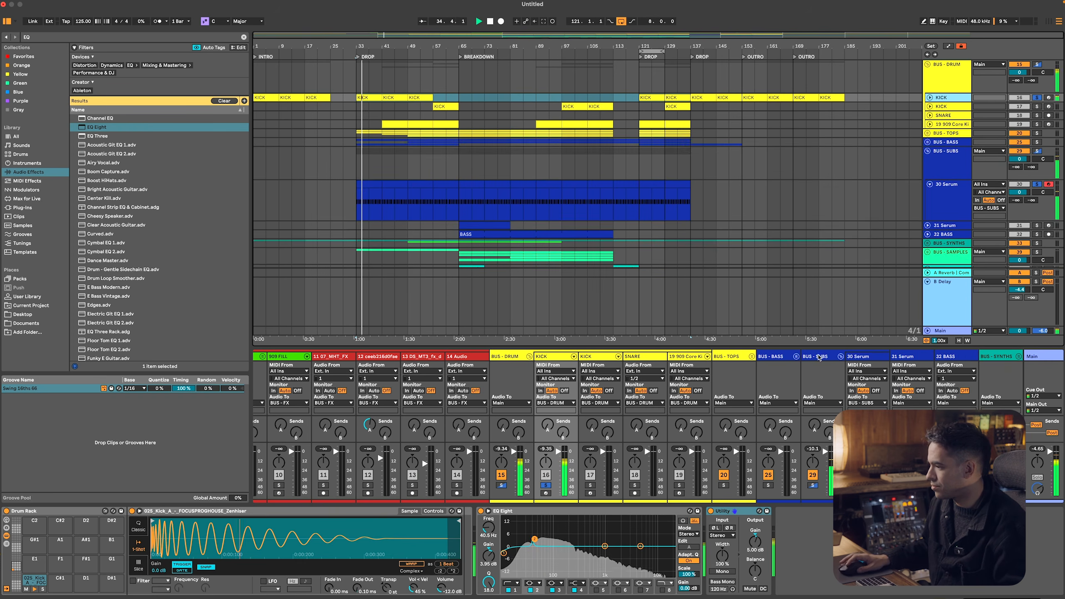
left_click(945, 151)
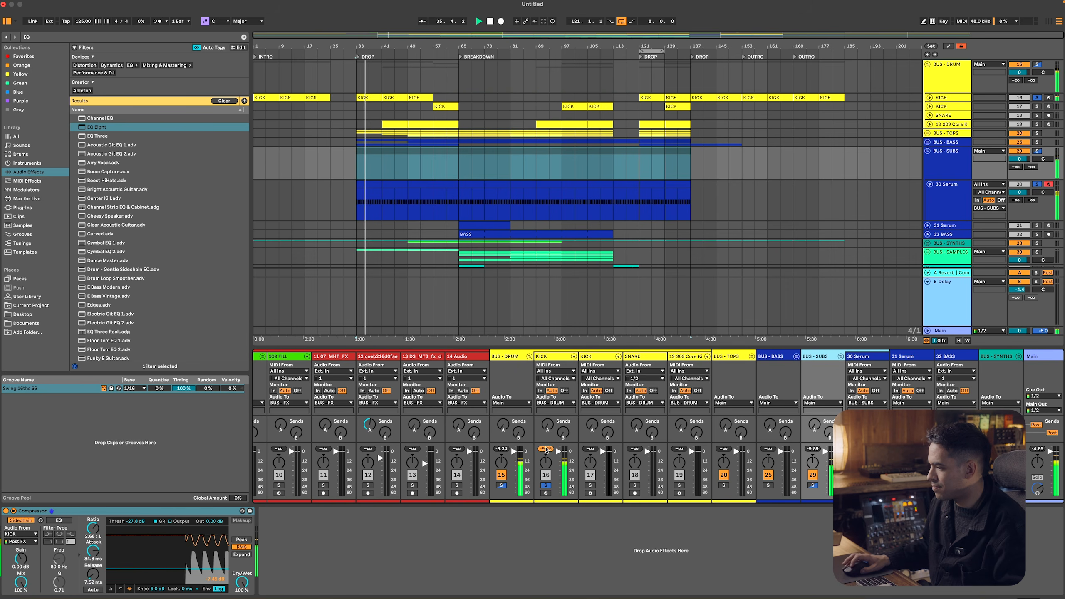
left_click(927, 151)
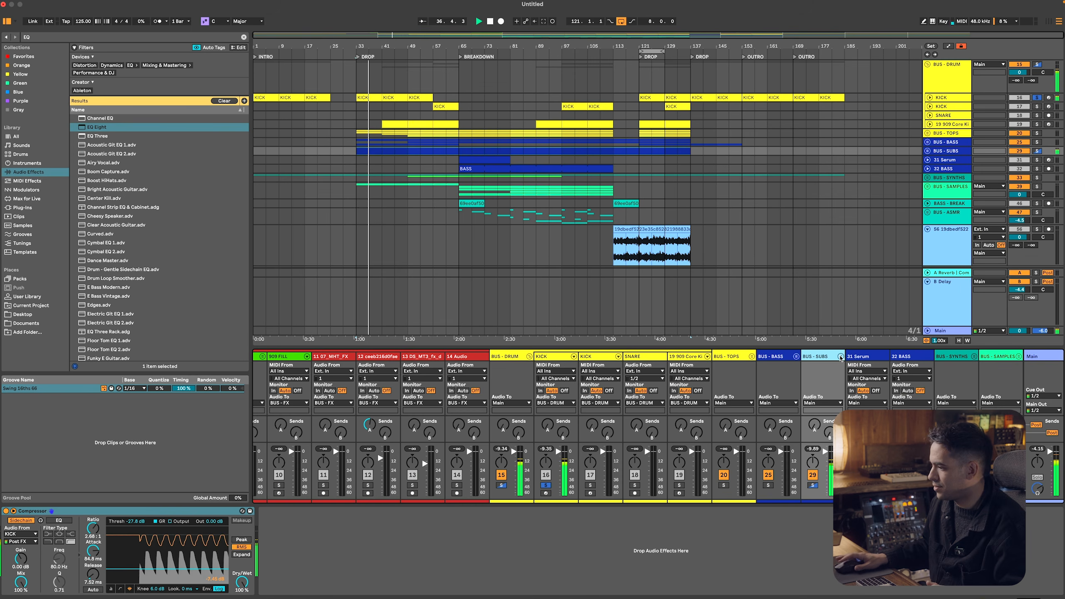
key("space")
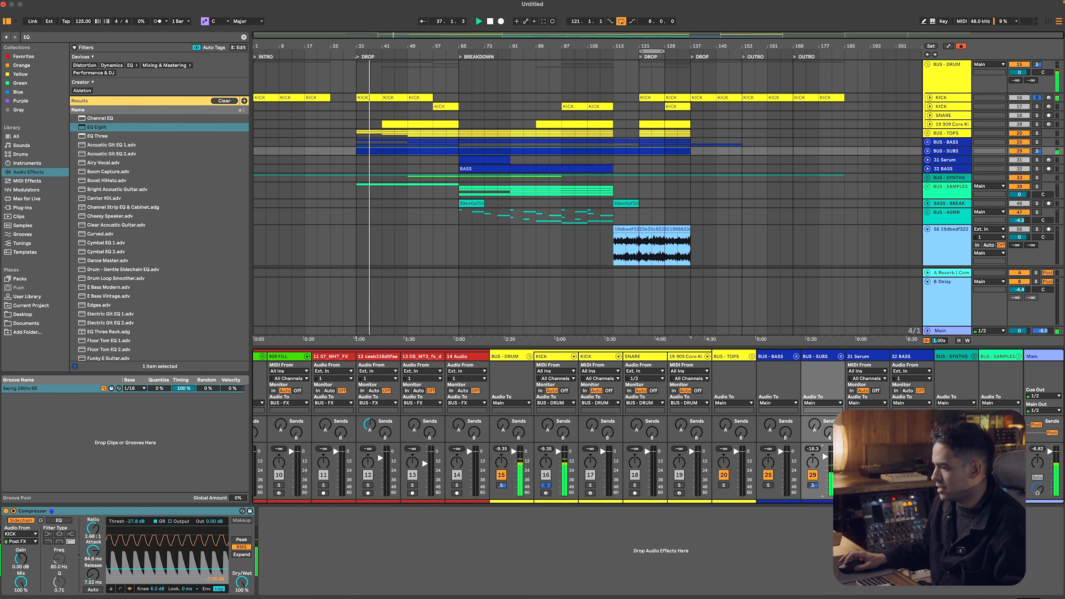
key("space")
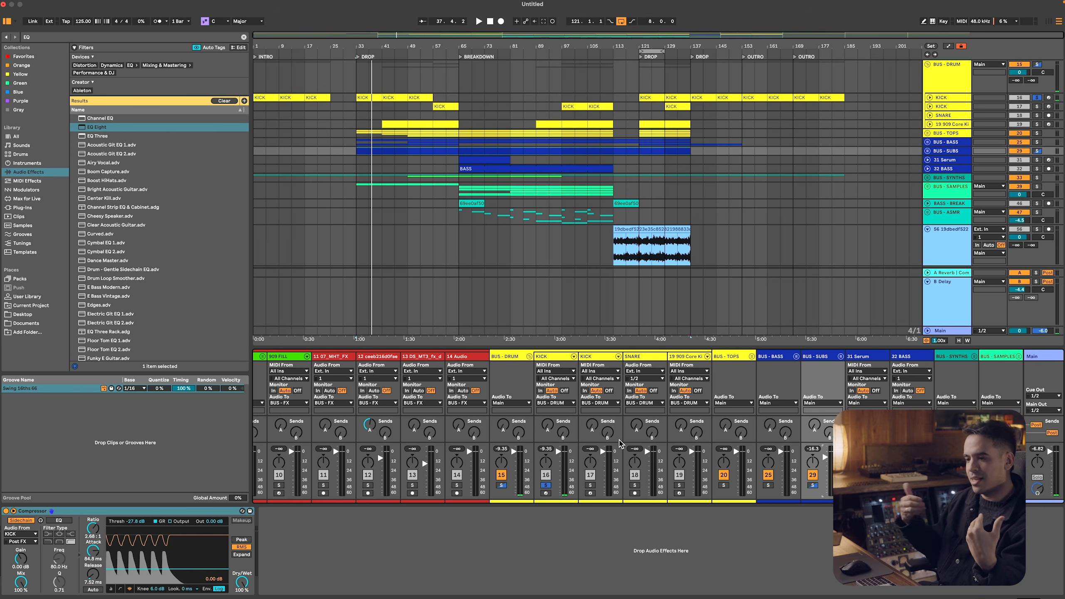
Clear the solos to hear the full mix, play from the start of the second drop, and hide the mixer
key("space")
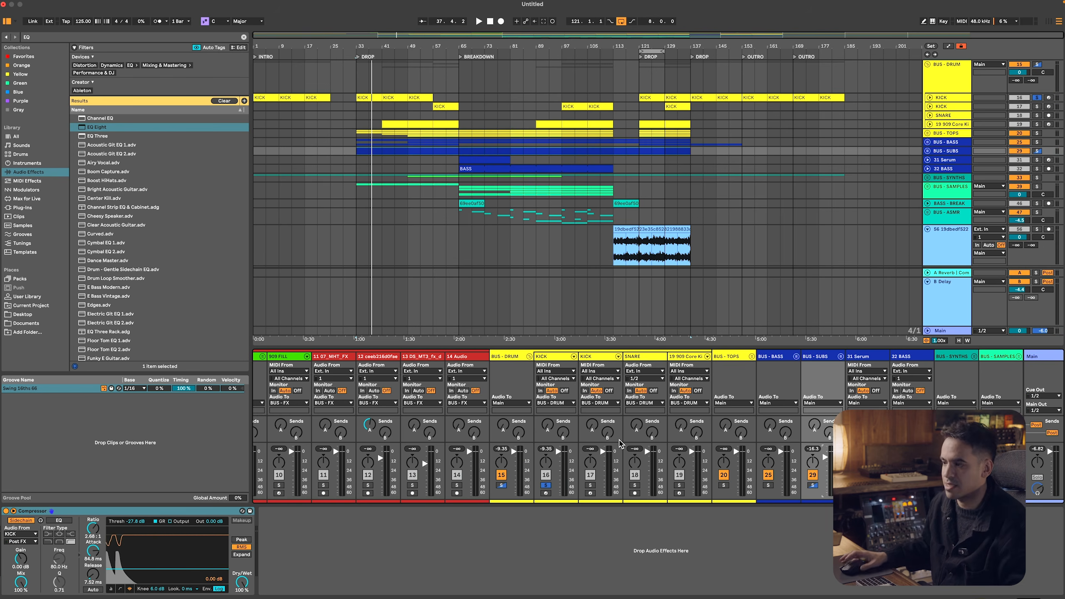
left_click(546, 486)
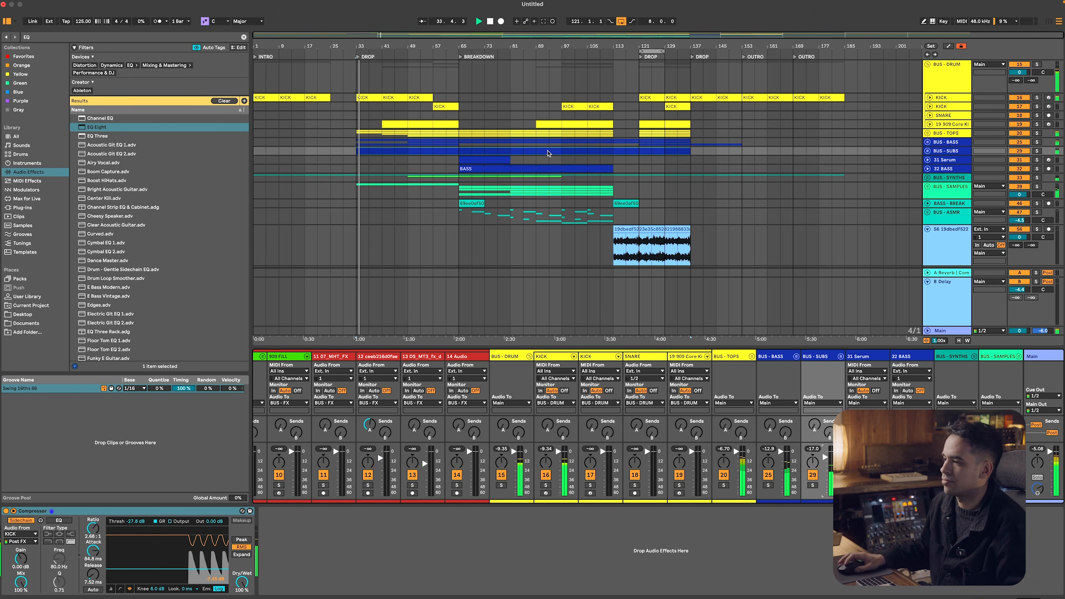
left_click(639, 152)
left_click(773, 384)
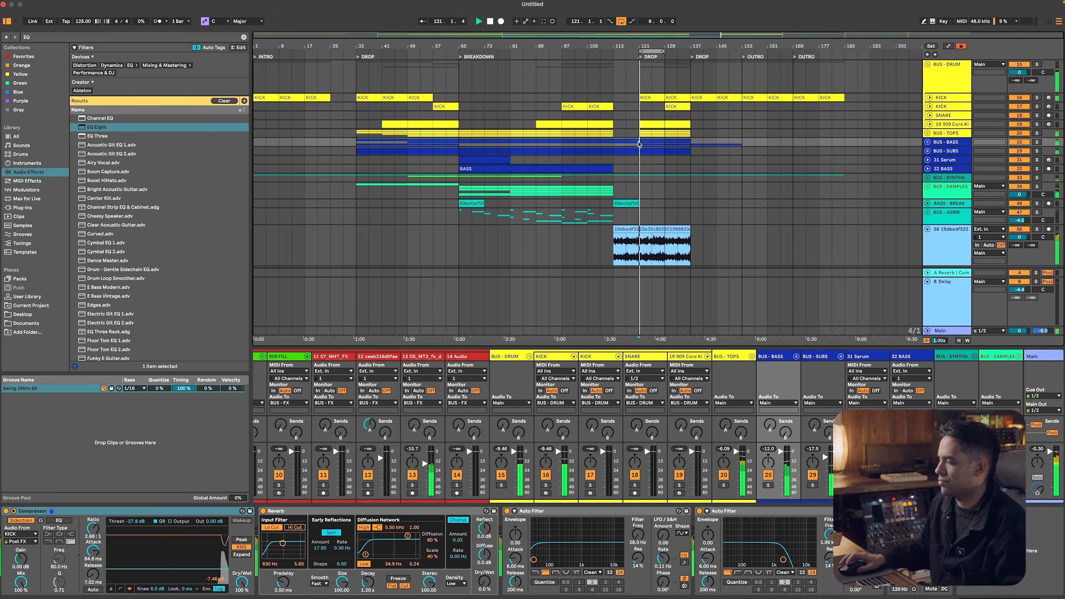
key("super+alt+m")
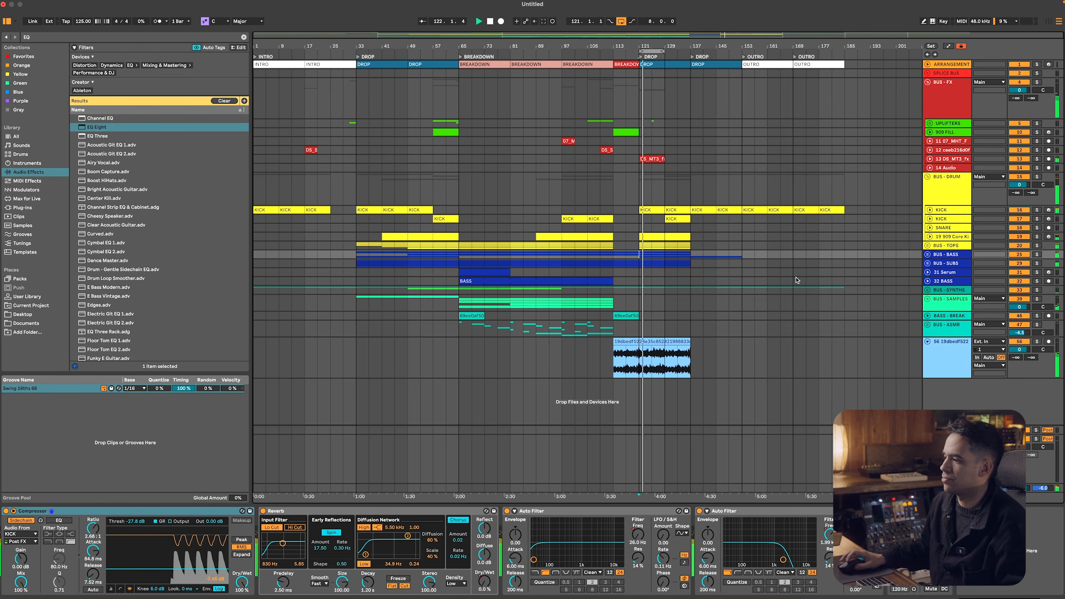
Set the volume of the light-blue audio sample track to -2.7 dB while the second drop plays
left_click(938, 246)
left_click(945, 237)
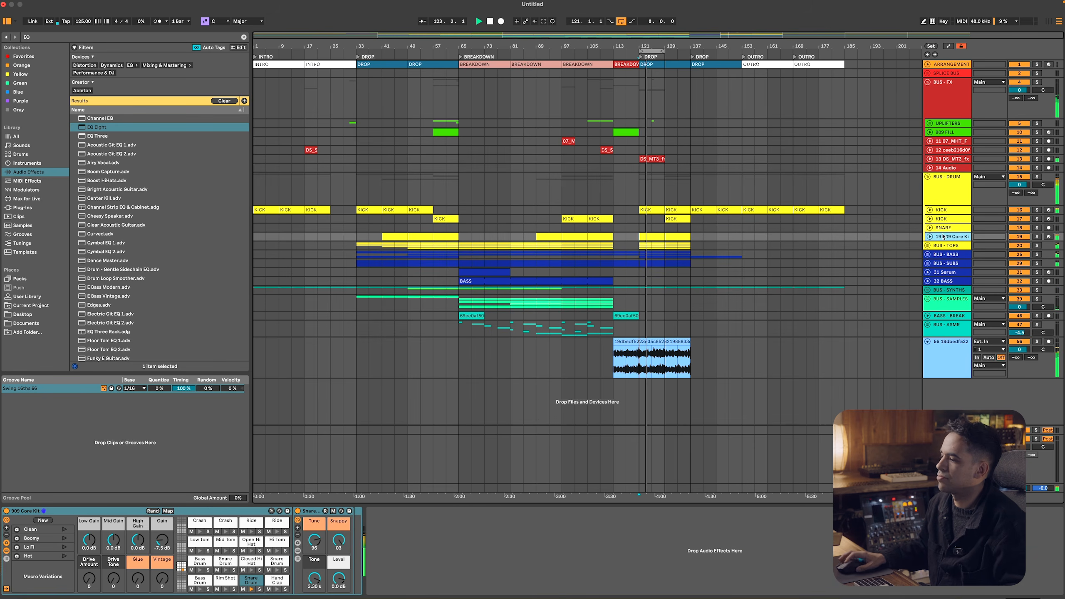
left_click(943, 353)
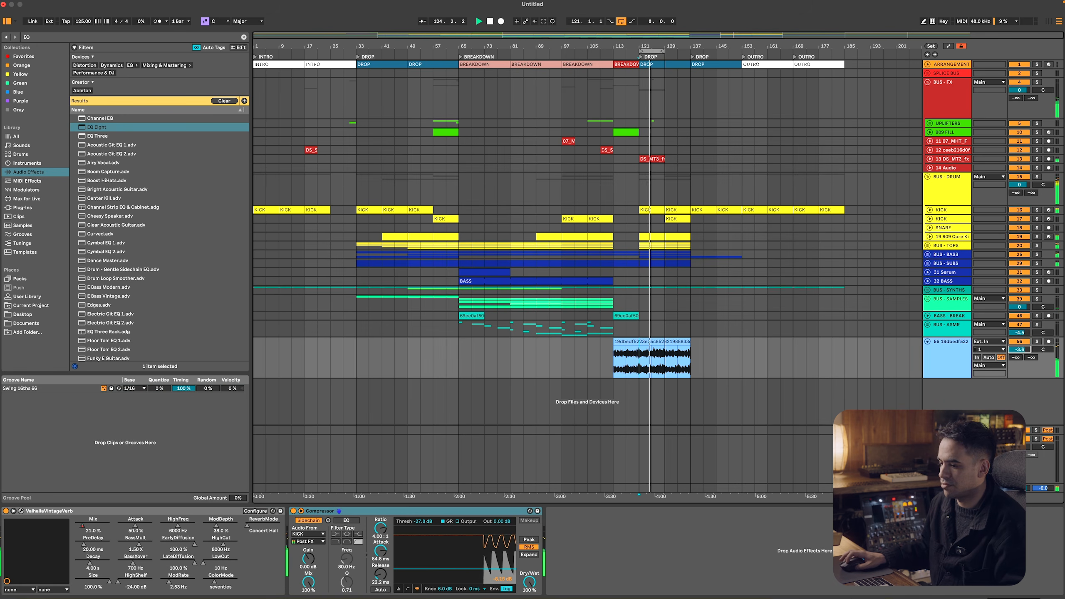
left_click(957, 304)
left_click(950, 290)
key("super+a")
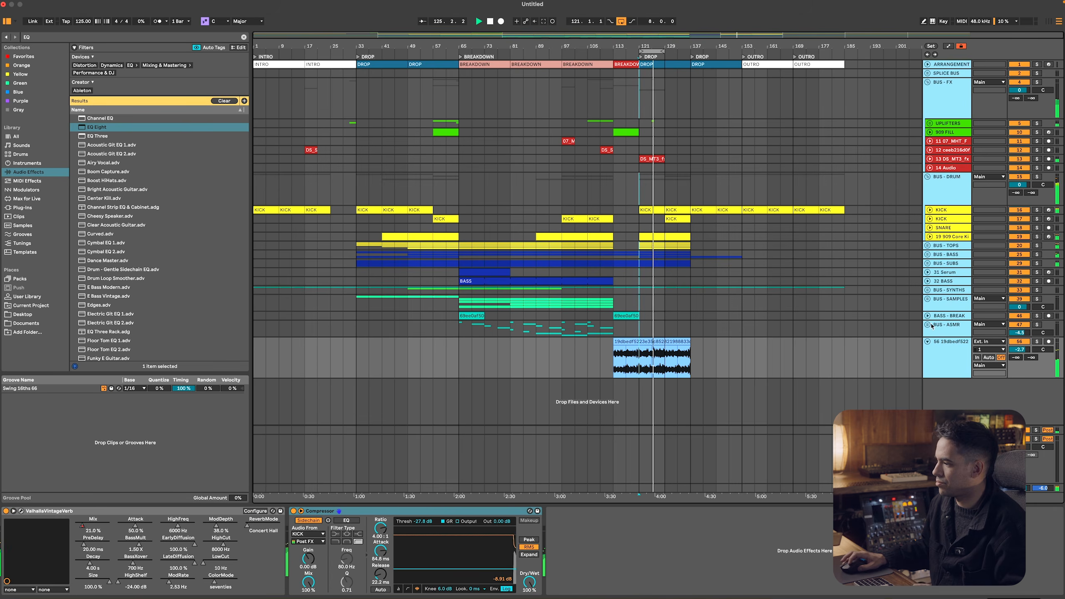
Duplicate the BUS - ASMR clips of bars 97 to 113 into bars 113 to 129 and play them
left_click_drag(611, 331, 564, 332)
key("super+d")
key("space")
key("space")
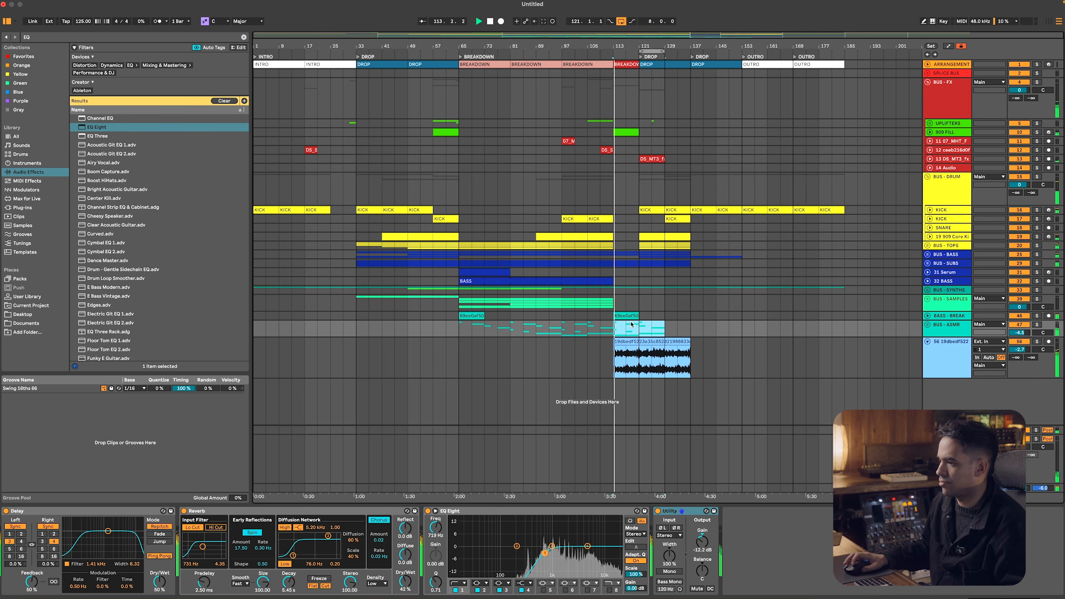
left_click(689, 331)
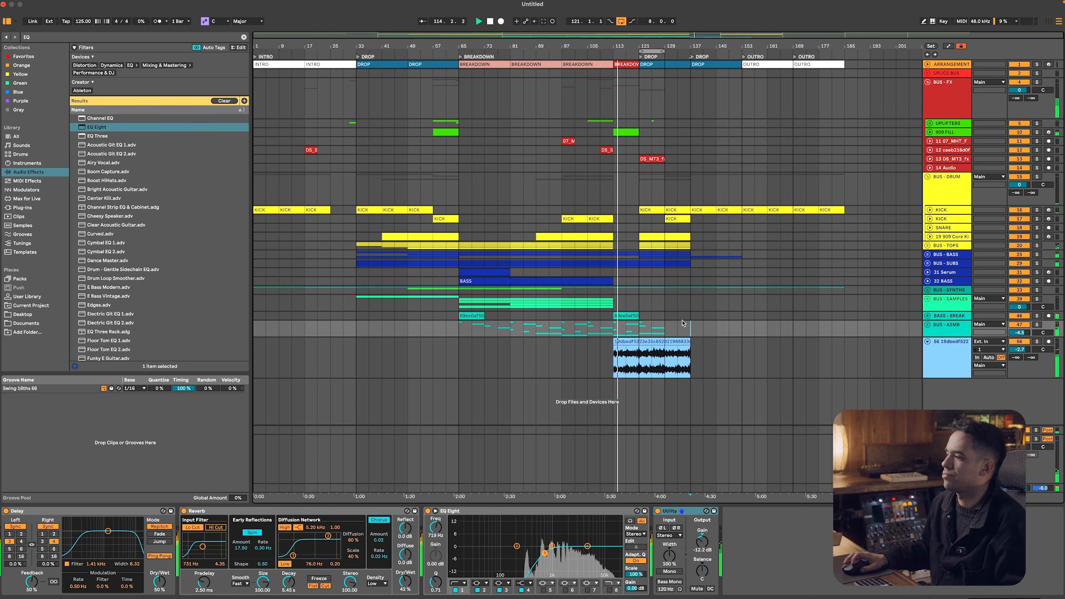
Switch to Splice, search for RISERS and preview KSHMR_Short_Sweep_08.wav
key("super+Tab")
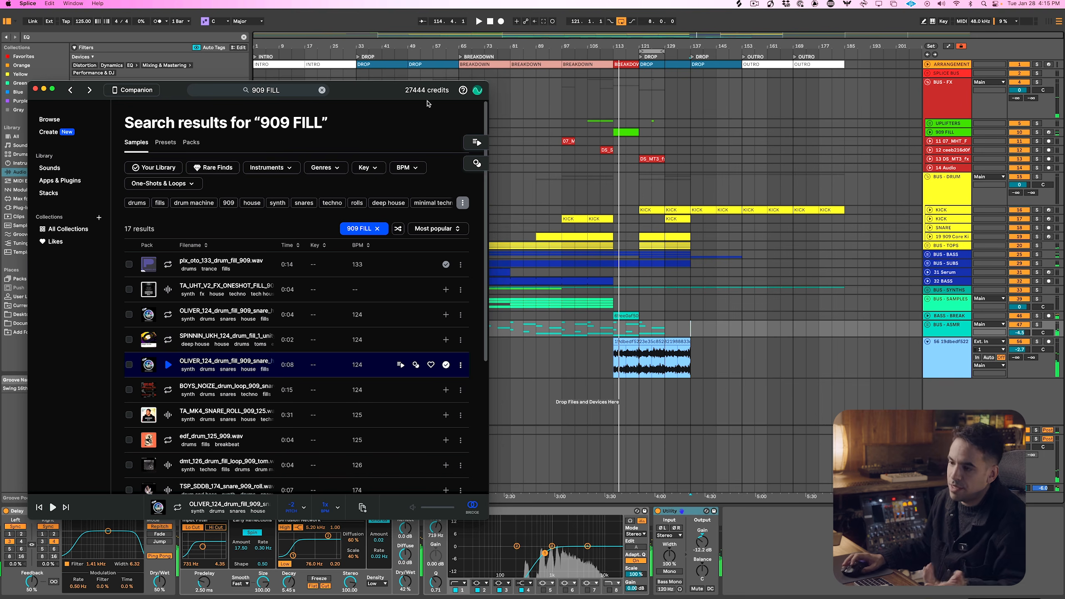
triple_click(297, 90)
type("RISERS")
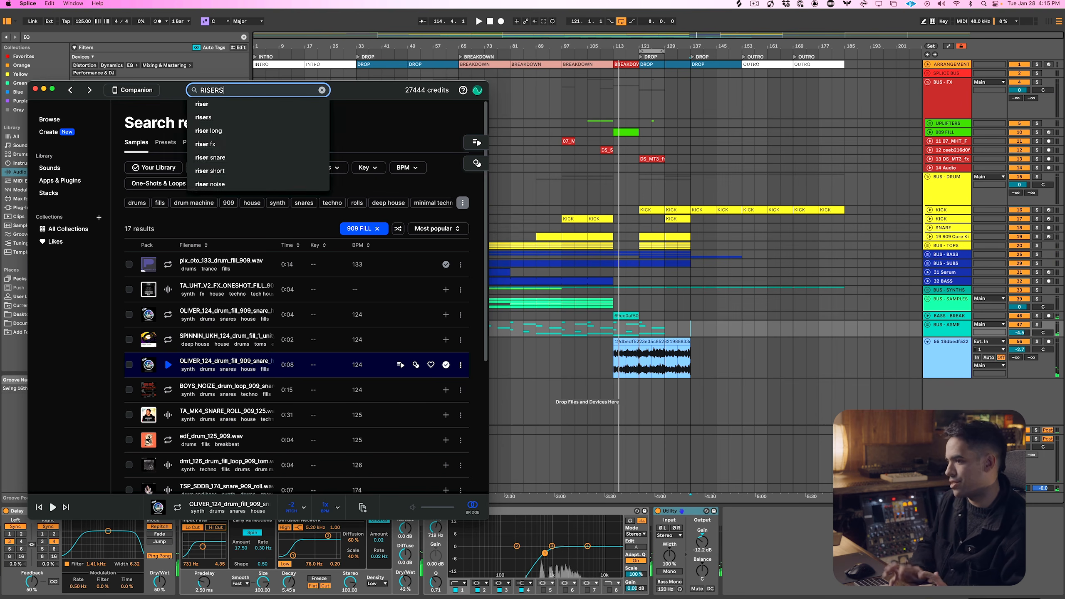
key("Return")
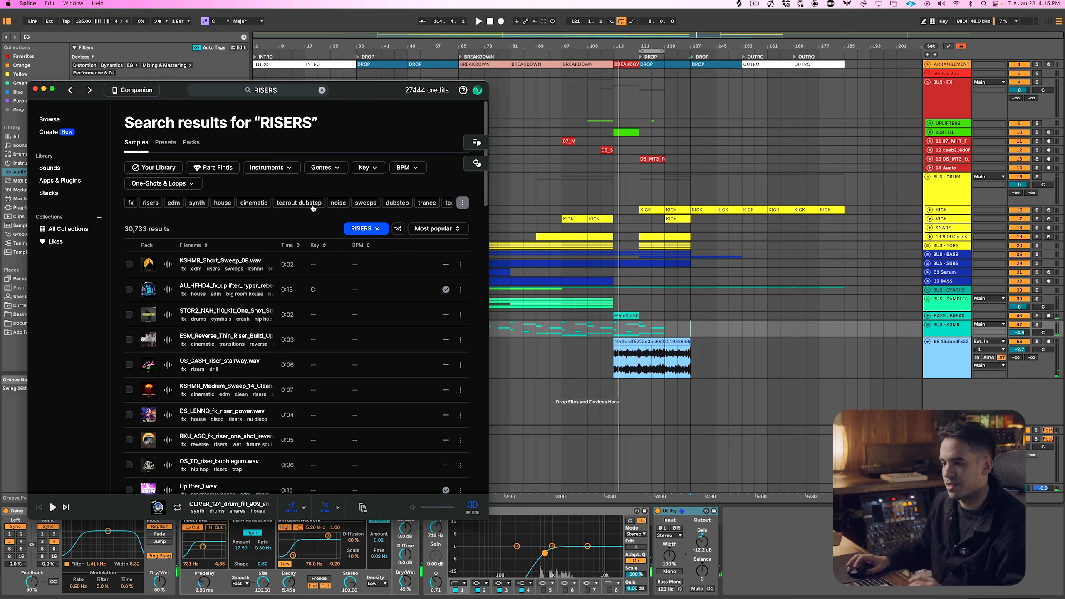
left_click(416, 275)
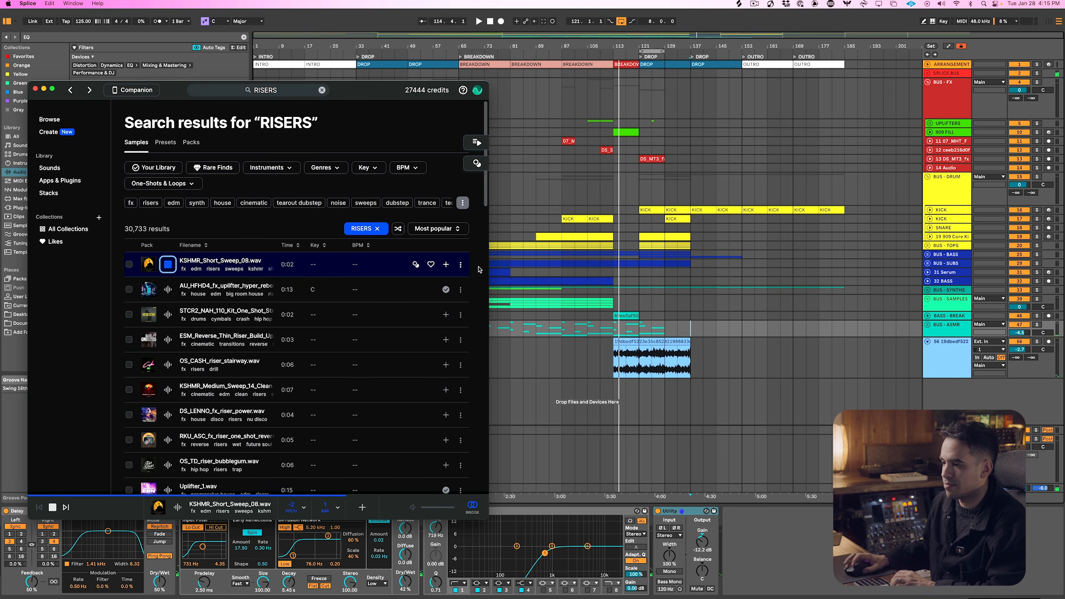
Add the KSHMR short sweep on a new track below 14 Audio, ending exactly where the second drop starts, and play it
left_click(950, 168)
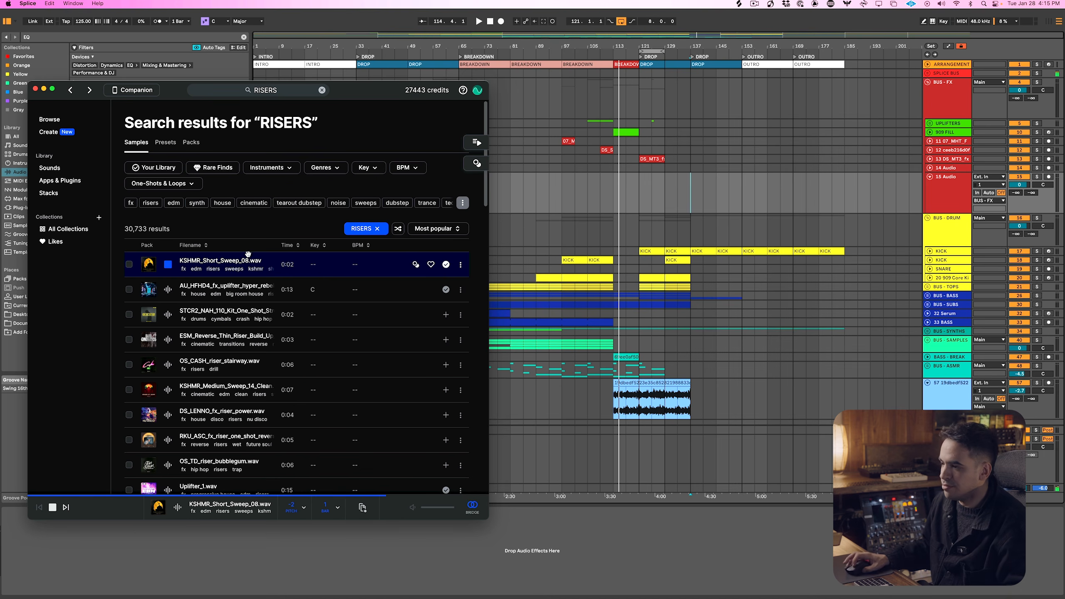
left_click_drag(247, 257, 640, 188)
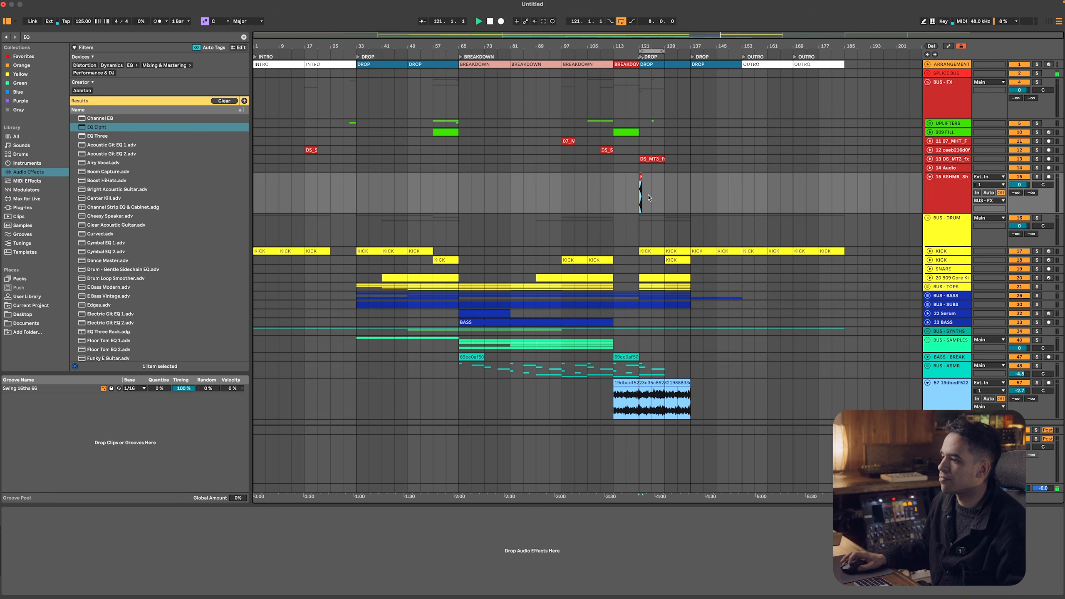
scroll(640, 178, "up", 3)
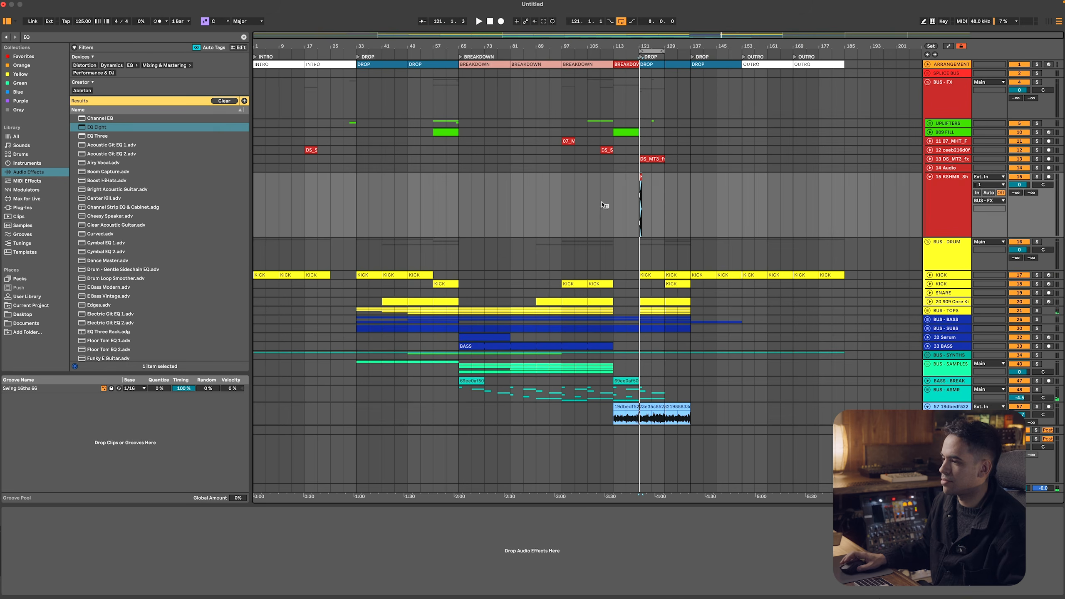
scroll(636, 202, "up", 3)
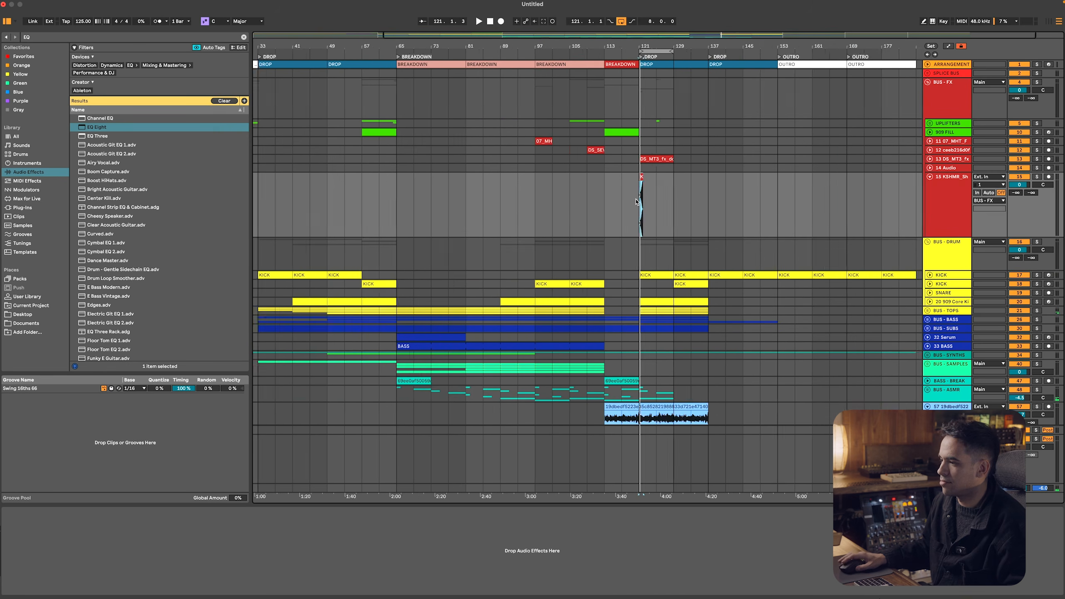
scroll(637, 203, "up", 5)
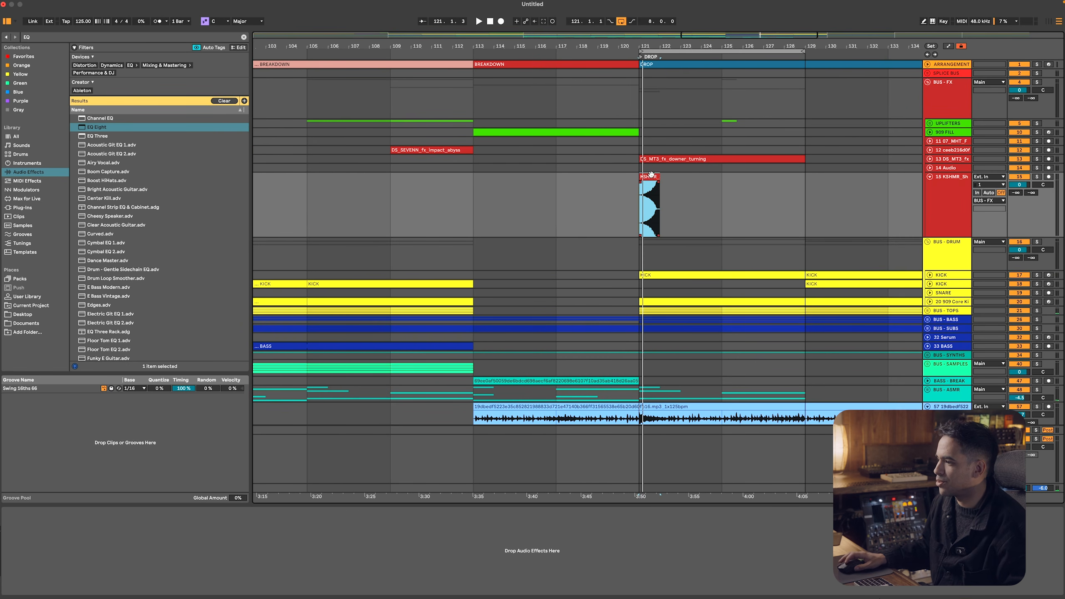
left_click_drag(647, 175, 630, 188)
key("space")
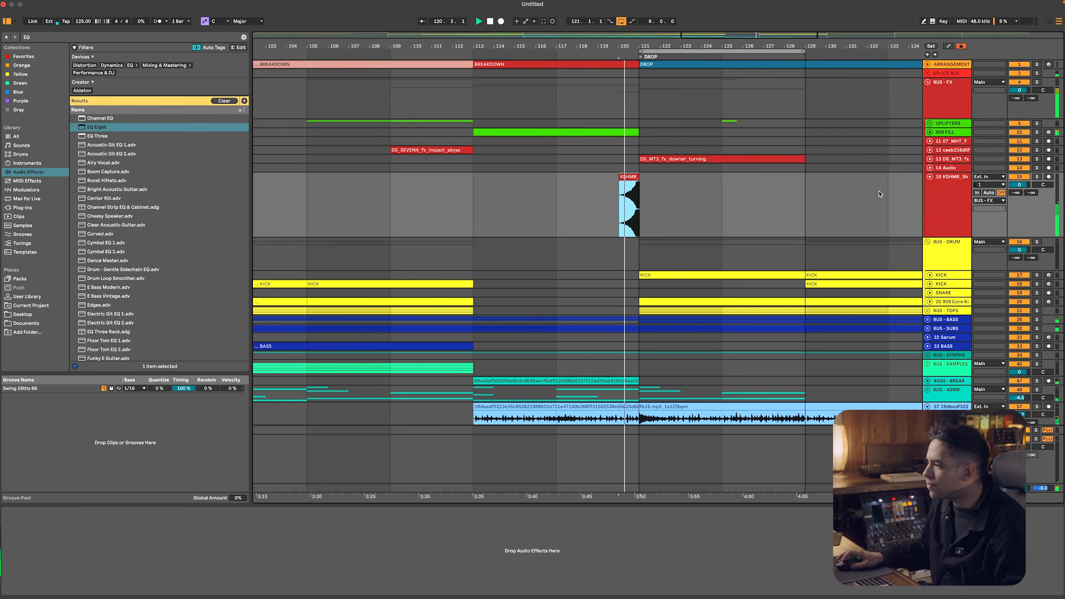
Set the KSHMR sweep track's volume to -15.6 dB and both of its sends to 0 dB
left_click_drag(1019, 185, 1017, 194)
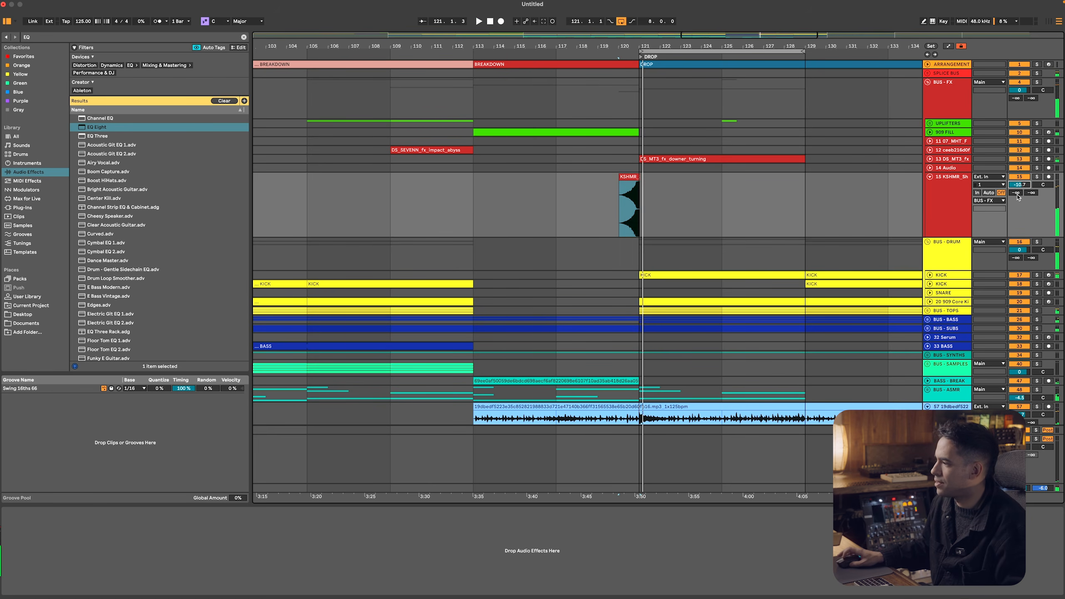
key("space")
key("space")
mouse_move(1031, 193)
left_mouse_down()
mouse_move(1031, 168)
mouse_move(1018, 191)
left_mouse_up()
scroll(511, 176, "down", 2)
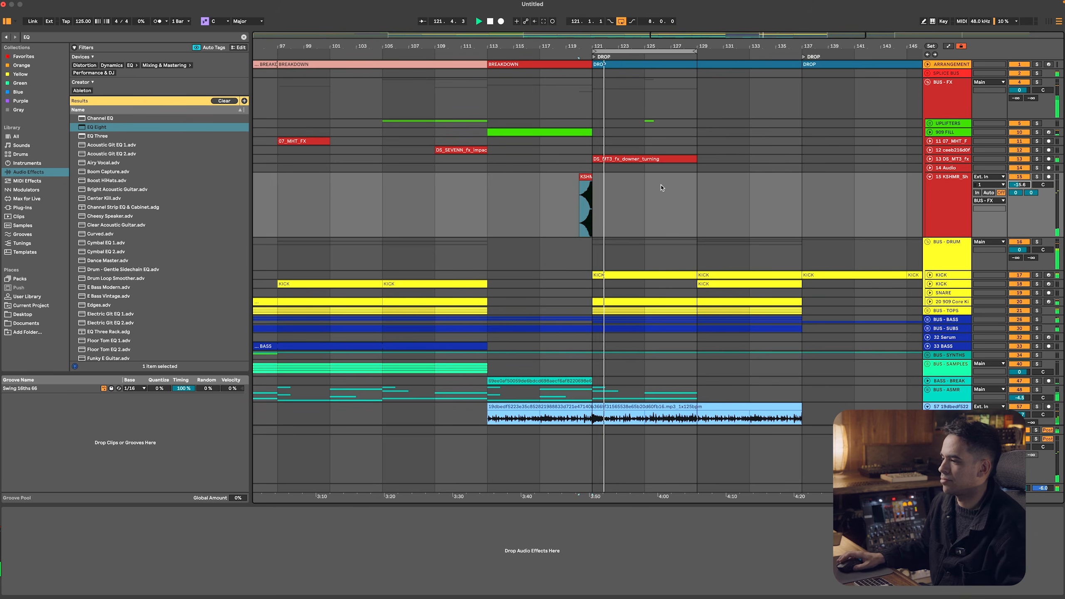
scroll(662, 188, "down", 1)
Show the Width automation of the Main track's Utility in a new lane and set the fixed grid to 1 bar
left_click(946, 488)
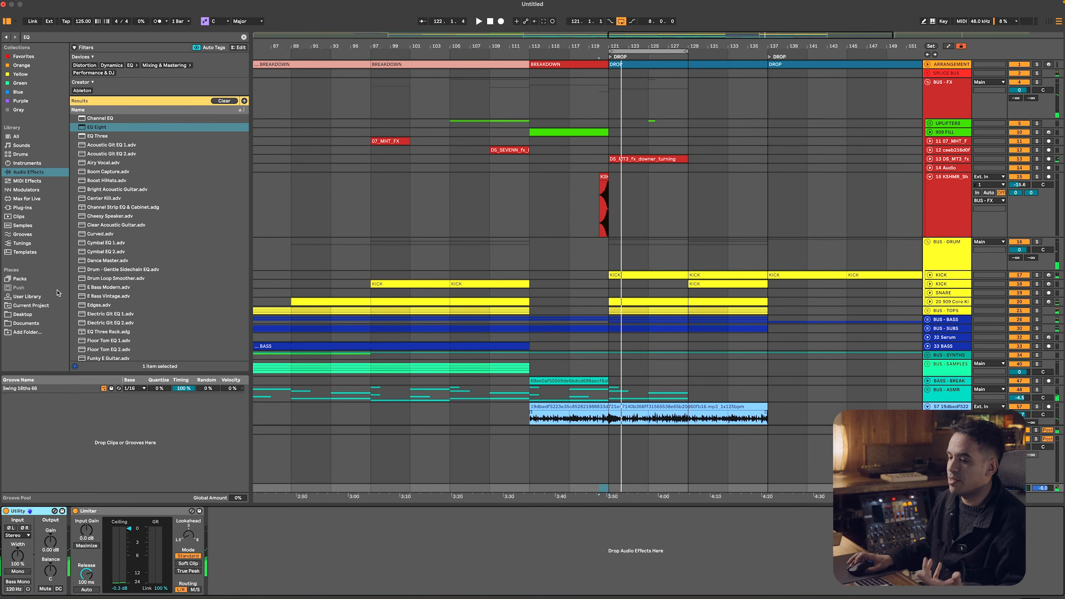
right_click(55, 568)
right_click(24, 558)
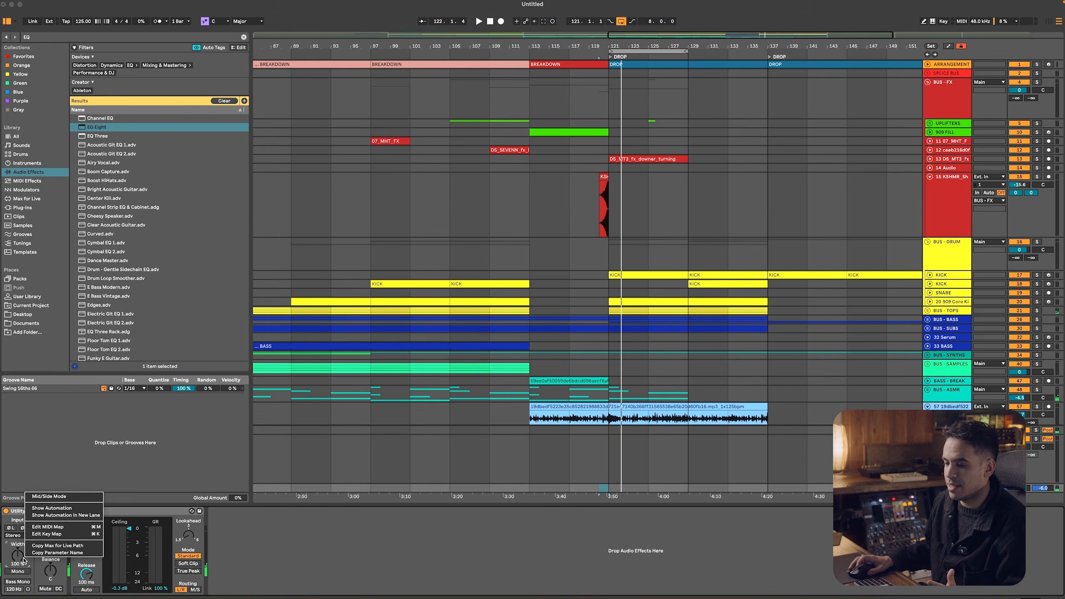
left_click(53, 516)
left_click(50, 541)
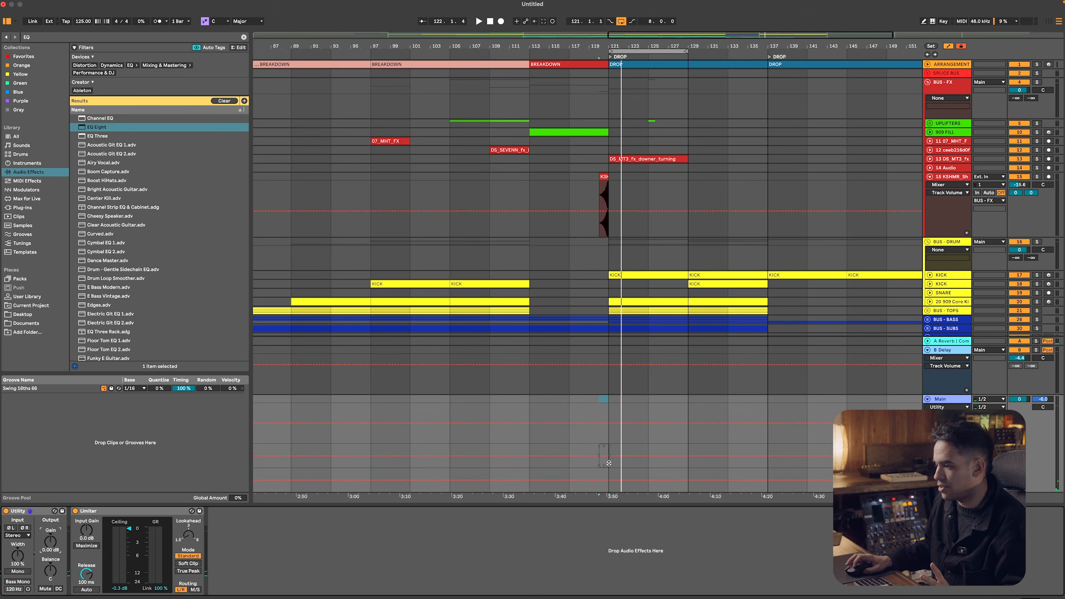
right_click(611, 469)
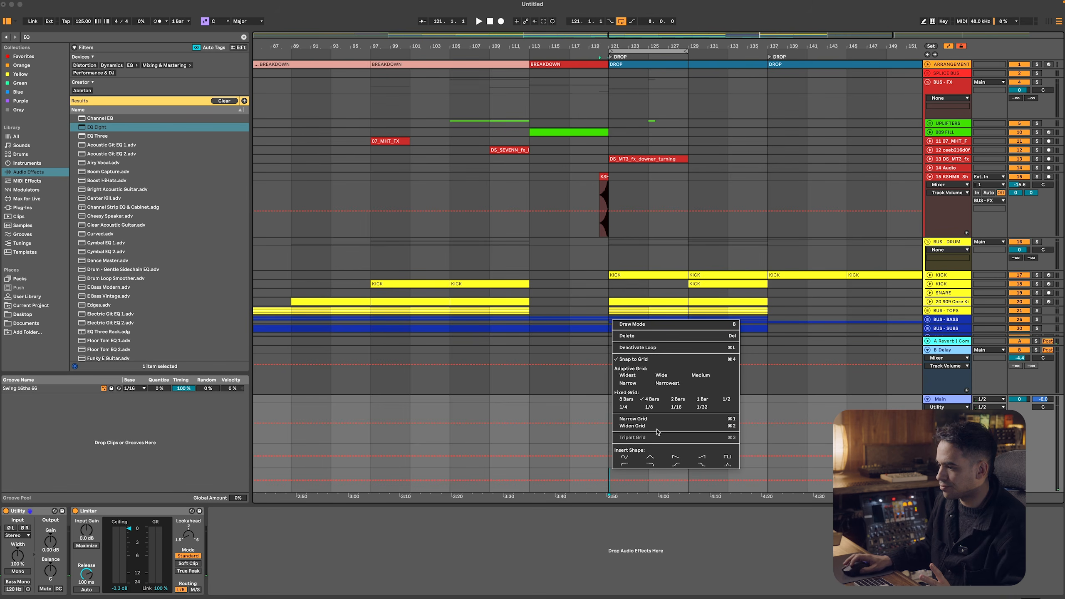
left_click(703, 402)
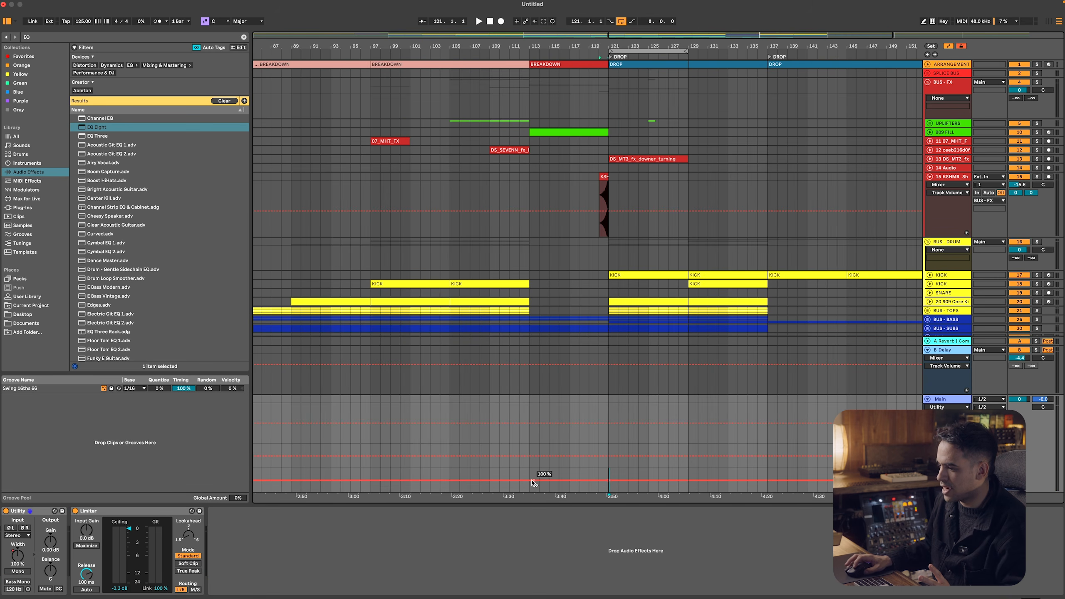
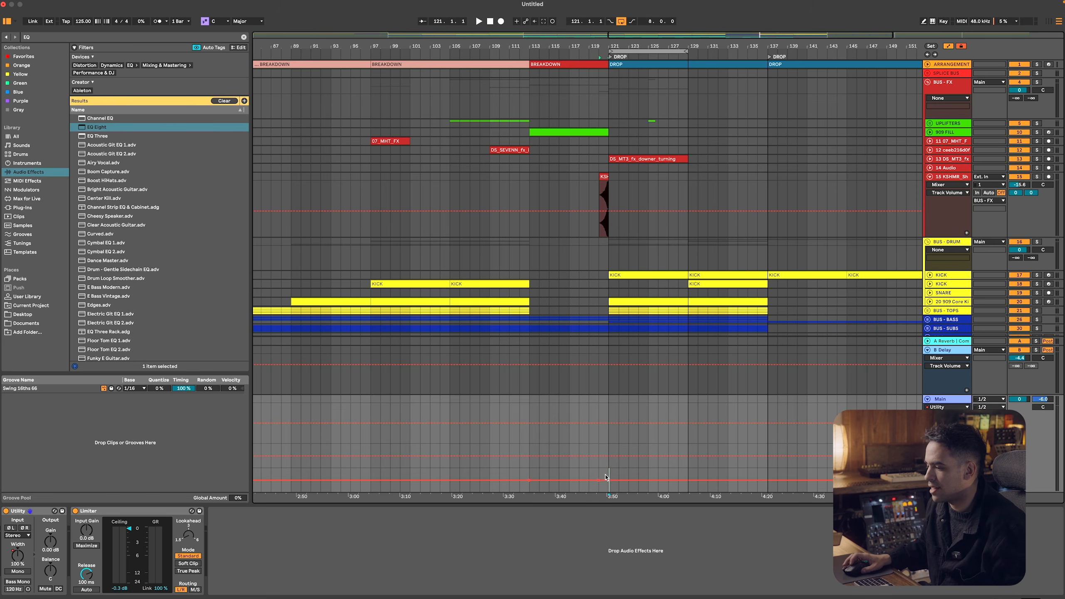
Automate the Main track's Utility Stereo Width to fall gradually through the breakdown from bar 113 and recover at the bar 121 drop
scroll(605, 477, "up", 5)
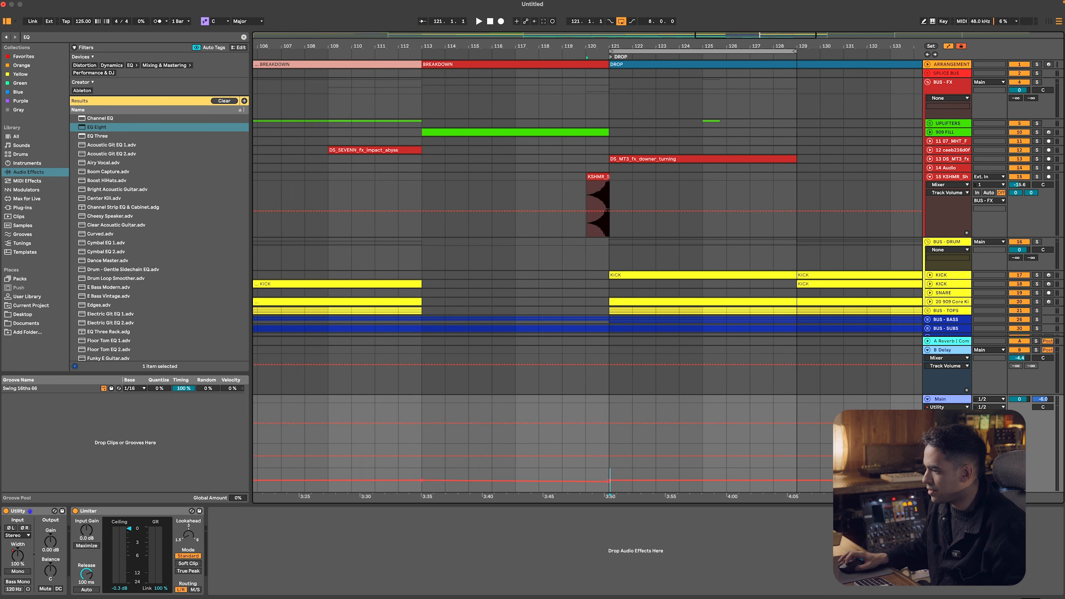
scroll(606, 479, "up", 5)
left_click_drag(609, 436, 604, 433)
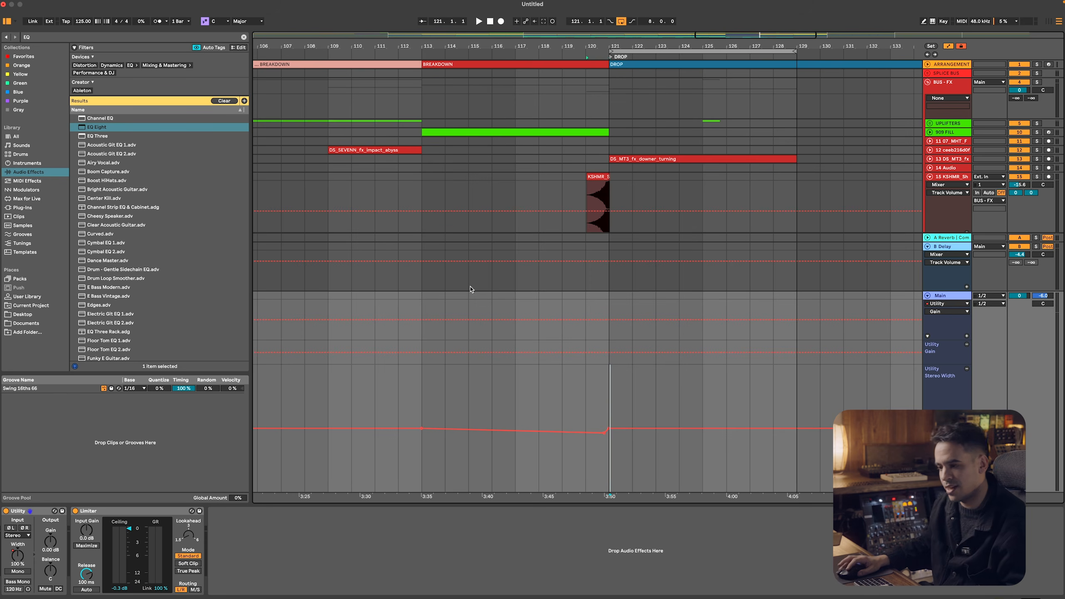
Automate the Main track's Utility Gain to fall from bar 113 to -2.00 dB just before the drop, returning to 0 dB at bar 121
left_click(422, 352)
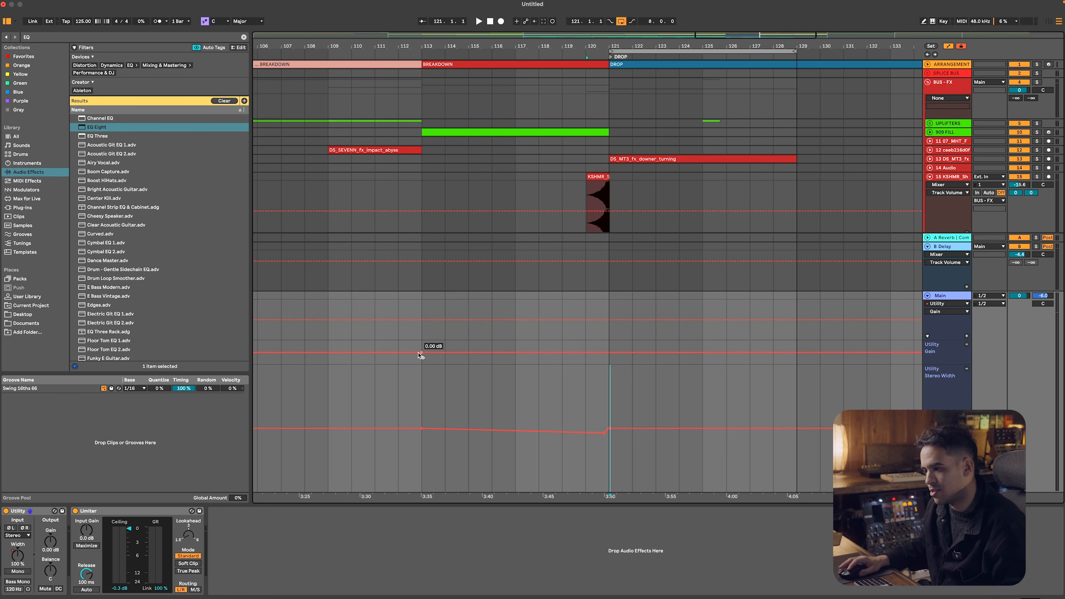
left_click(604, 352)
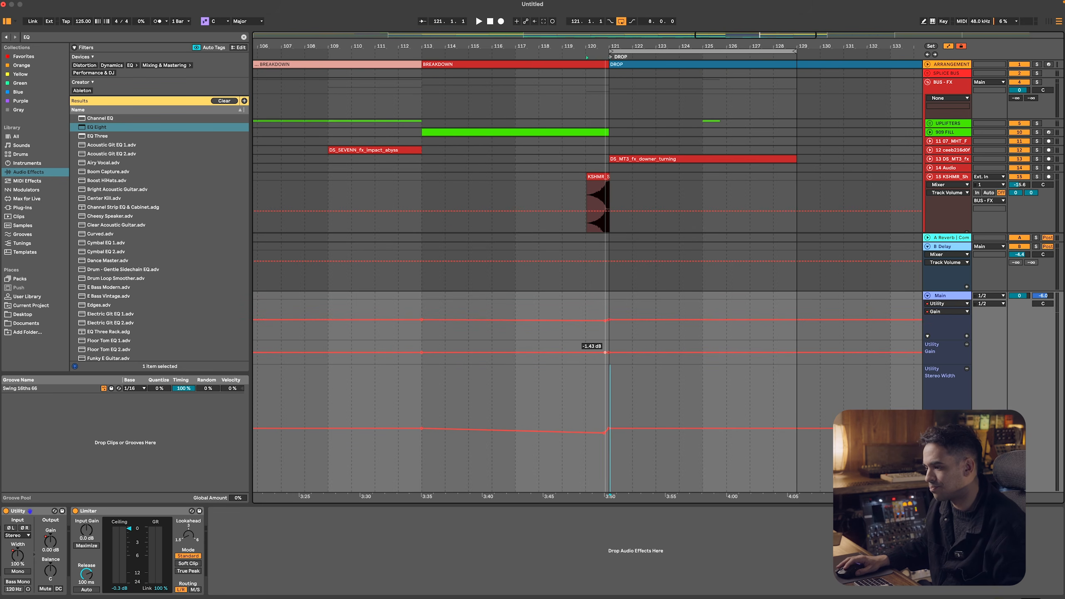
right_click(604, 353)
left_click(611, 359)
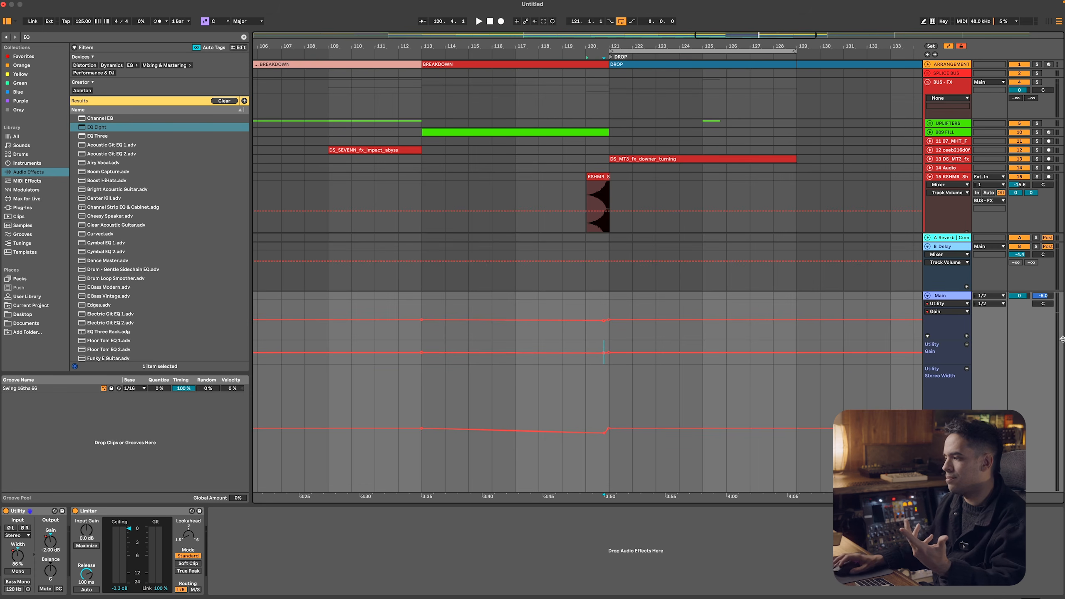
Enlarge the Main track's Utility Gain automation lane and fine-tune the -2.00 dB breakpoint just before the drop
left_click(949, 367)
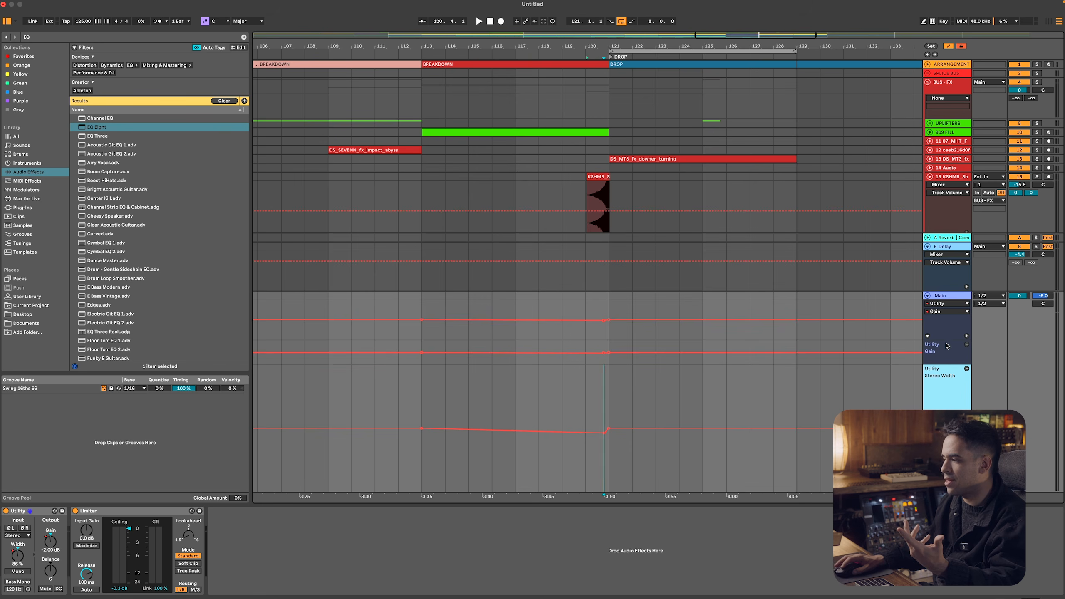
left_click(946, 345)
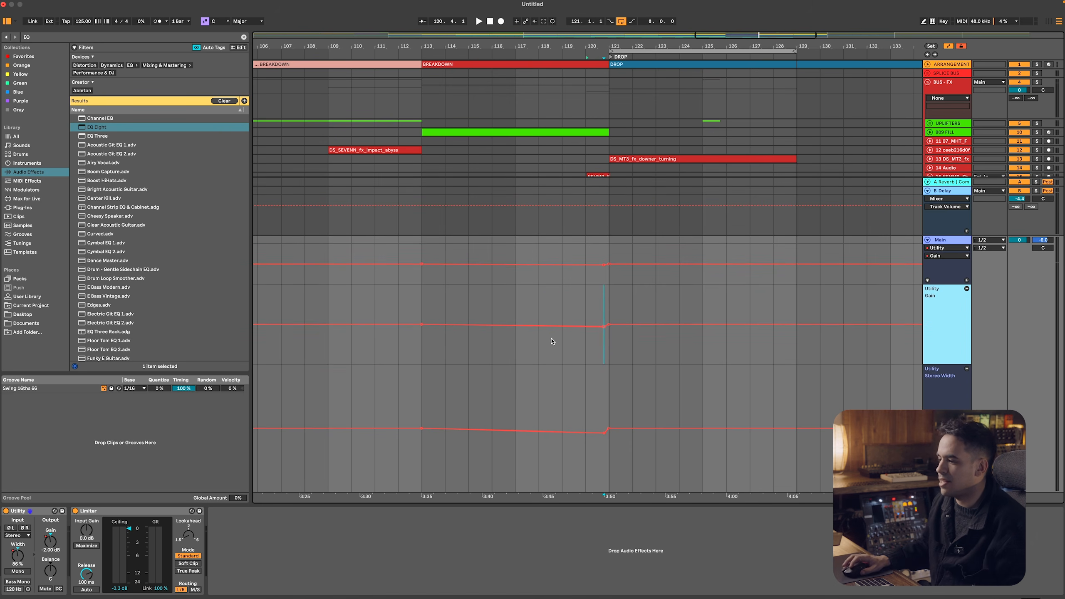
scroll(596, 342, "up", 5)
left_click_drag(615, 326, 614, 327)
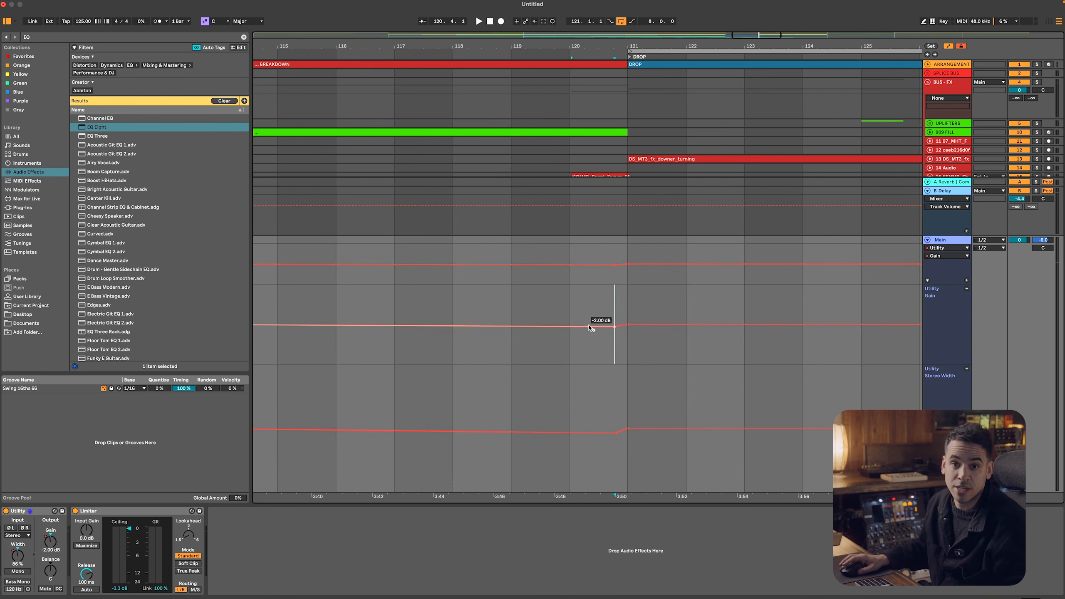
Play the arrangement from about bar 109 to audition the lead-in to the drop
scroll(595, 330, "down", 6)
left_click(370, 346)
key("space")
scroll(515, 343, "down", 3)
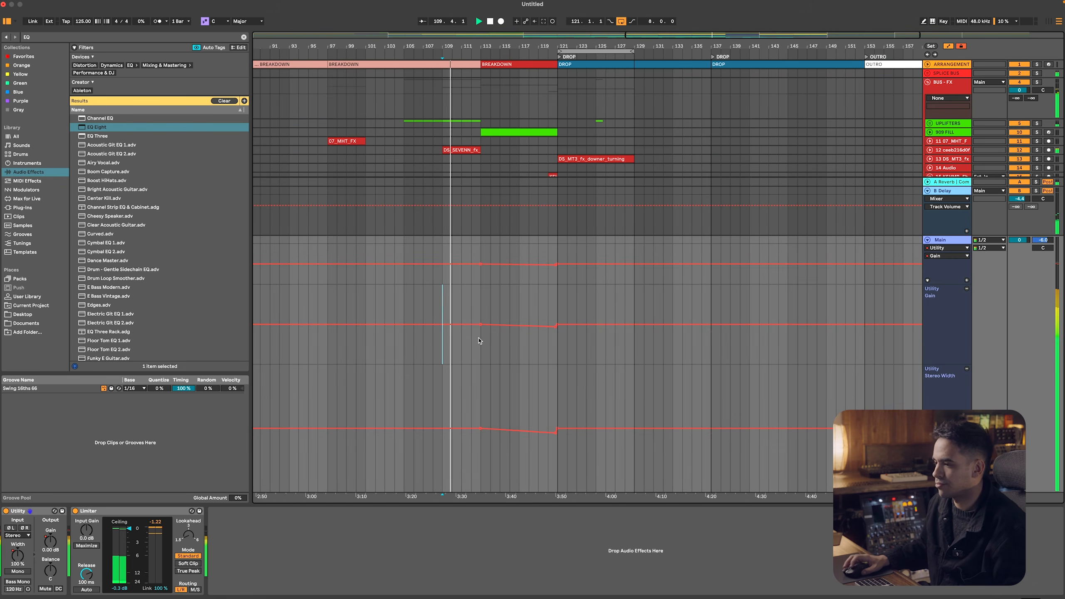
scroll(698, 300, "down", 4)
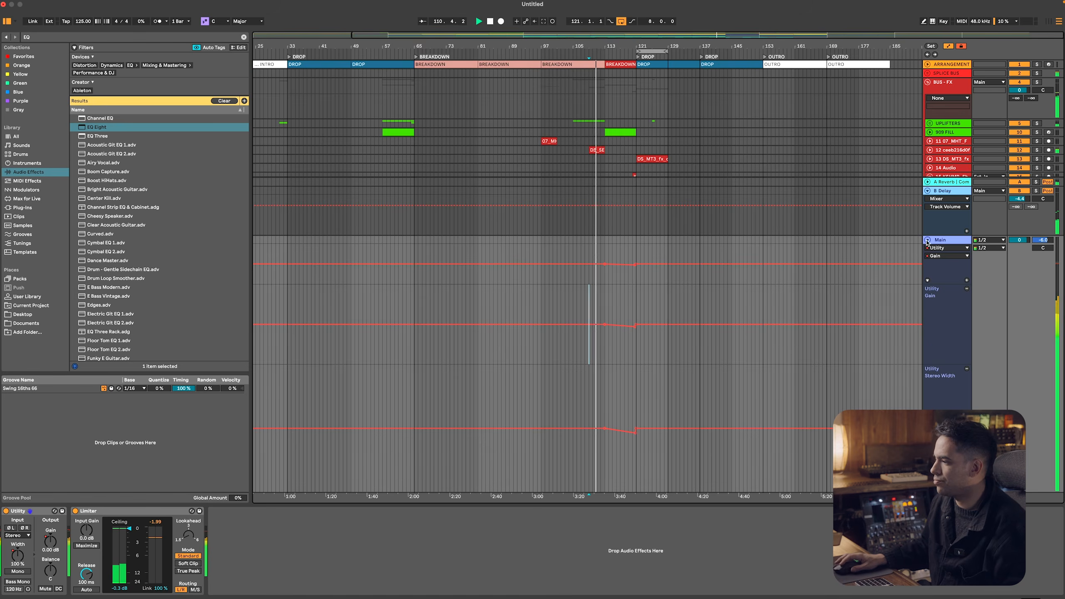
Hide the automation lanes and insert a new MIDI track below the KSHMR sweep track in the FX group
key("a")
key("super+Tab")
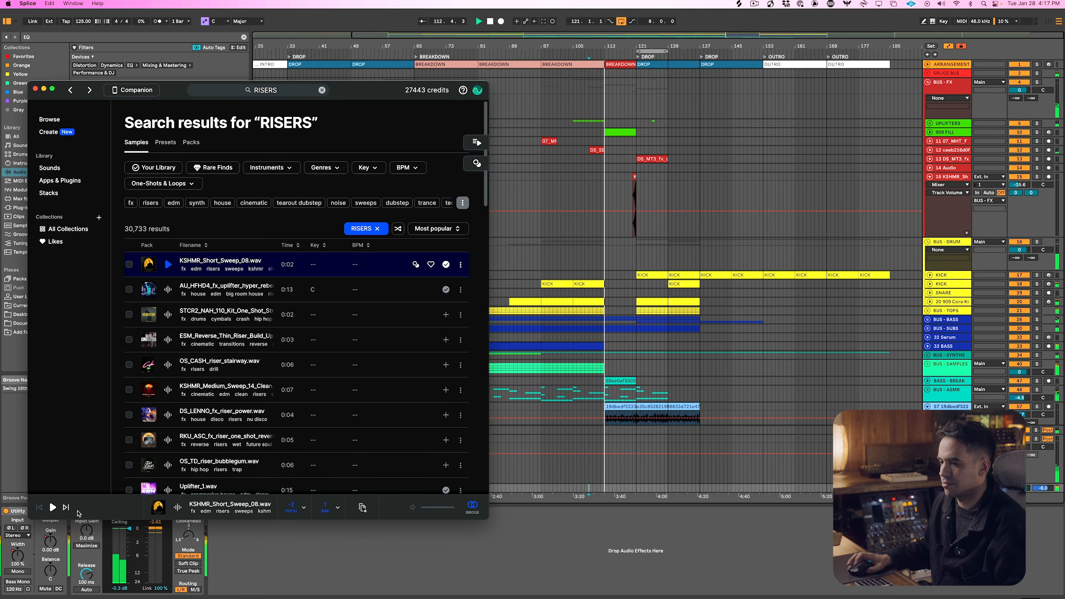
key("super+Tab")
left_click(947, 184)
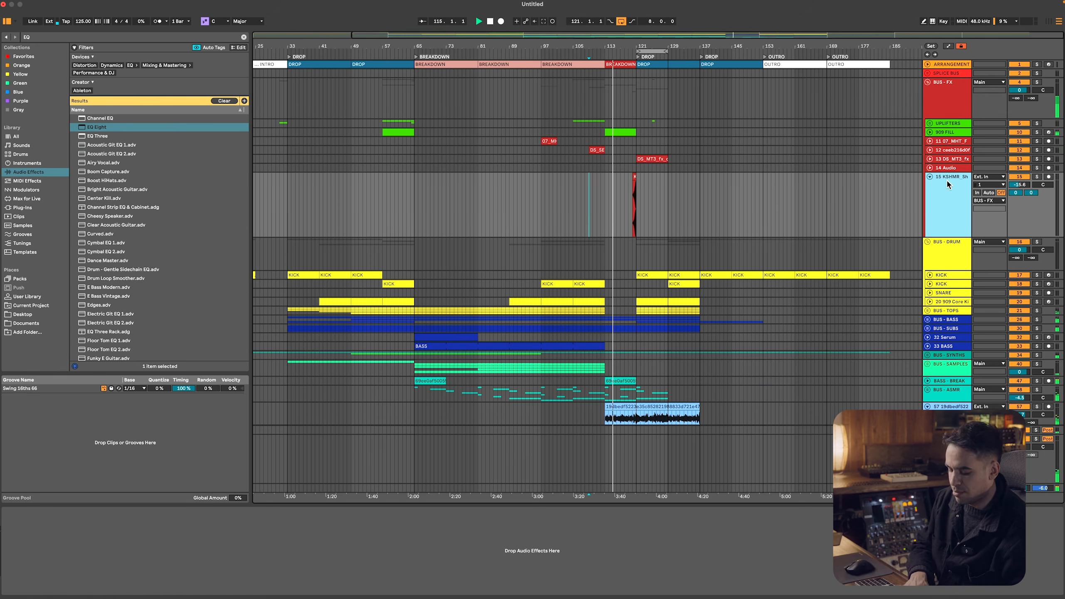
key("super+shift+t")
left_click(954, 249)
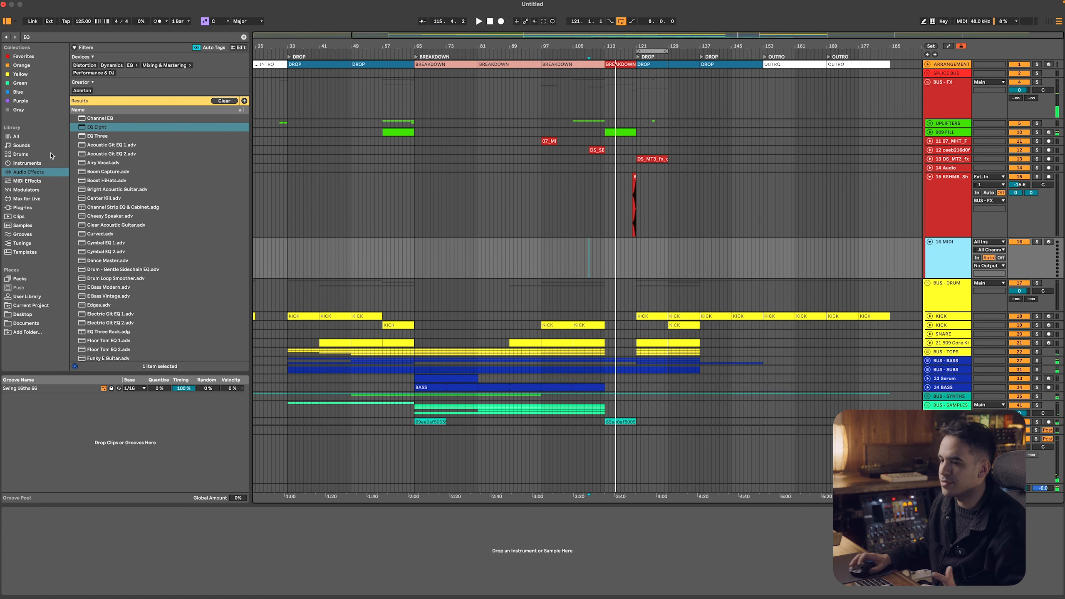
Search the plug-ins for SERUM, load Serum onto the new MIDI track, enlarge its window and hide the plug-in windows
left_click(24, 207)
left_click(79, 38)
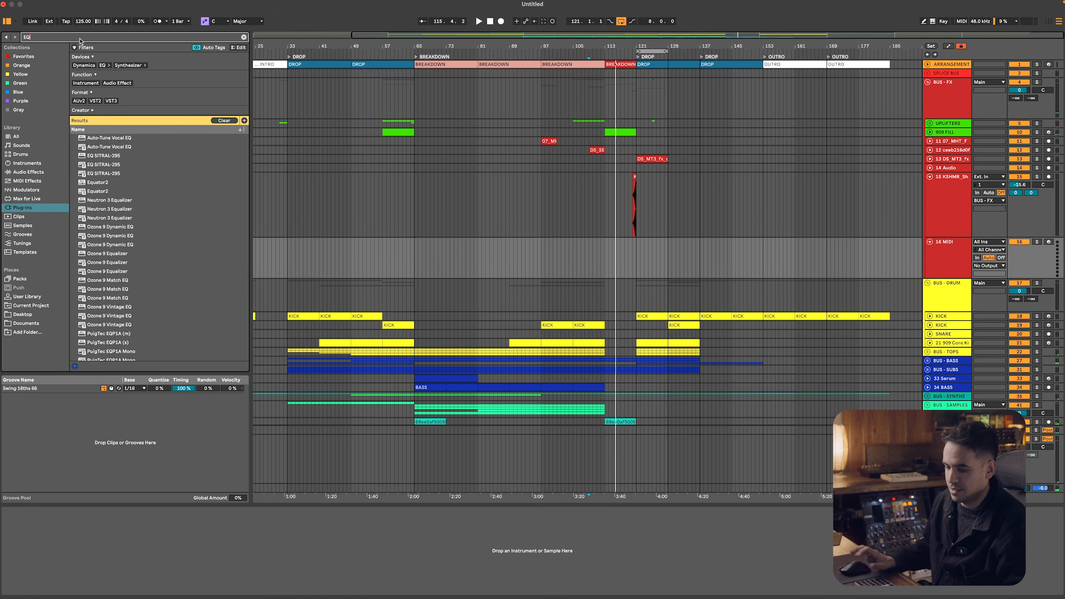
type("SERUM")
key("Down")
key("Down")
key("Down")
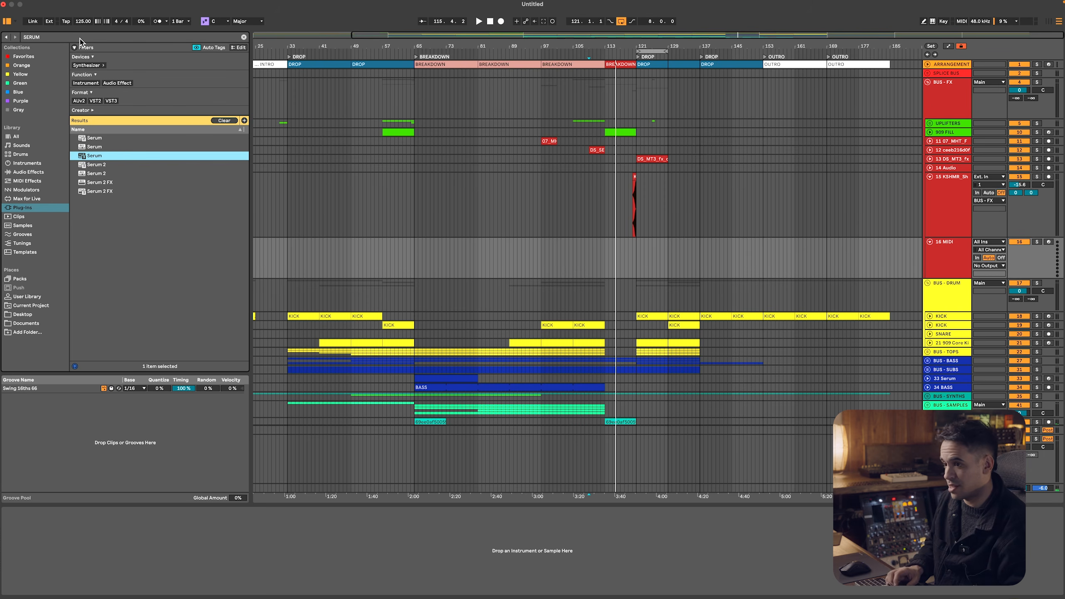
key("Return")
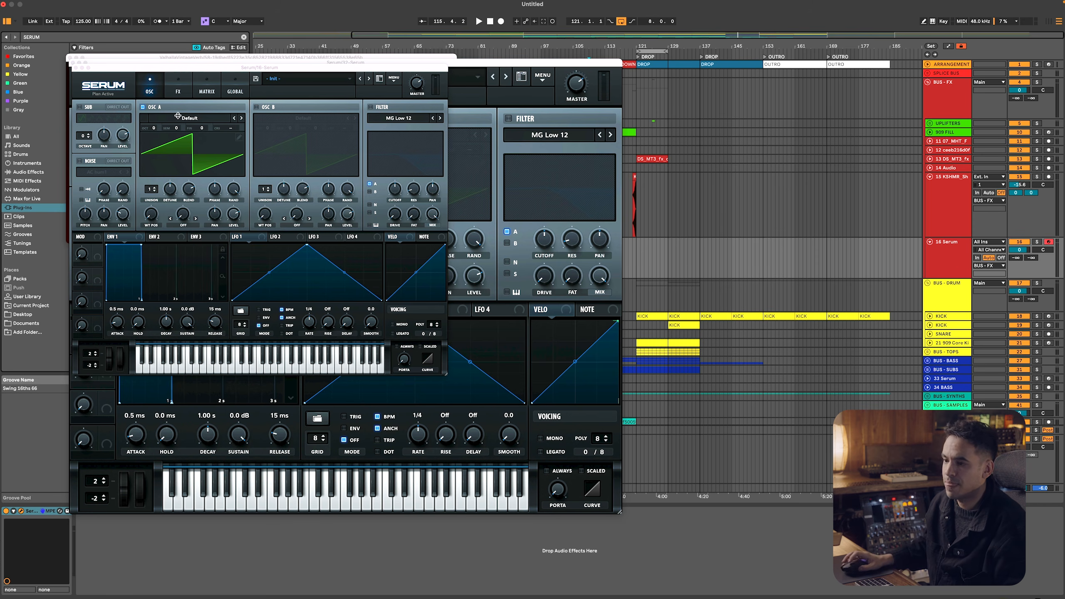
left_click_drag(445, 374, 657, 385)
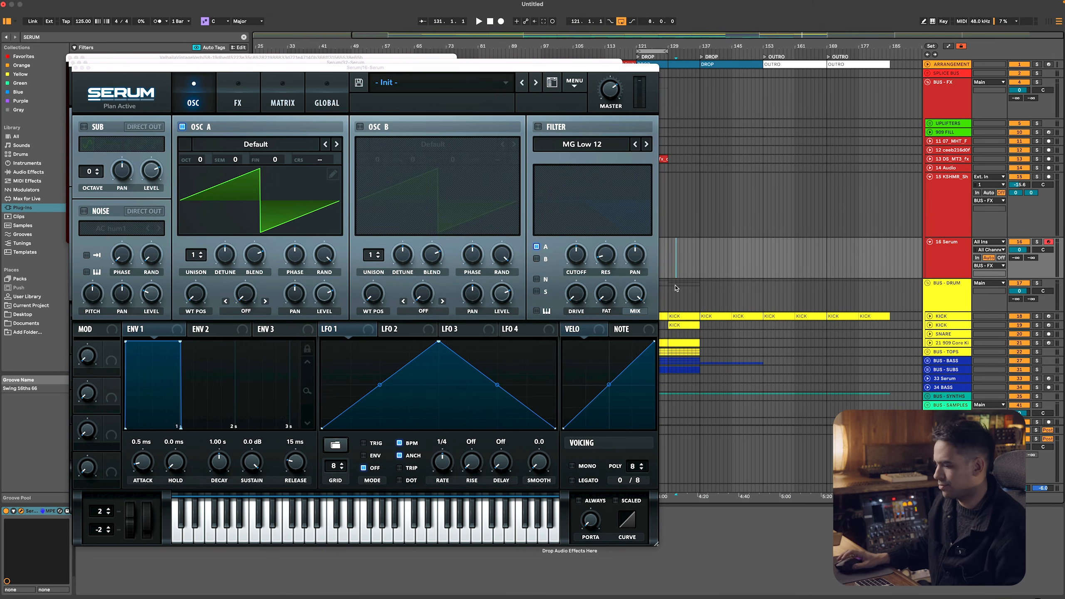
key("alt+super+p")
Set the fixed grid to 2 Bars and insert a MIDI clip on the Serum track from bar 113 to bar 121
right_click(652, 267)
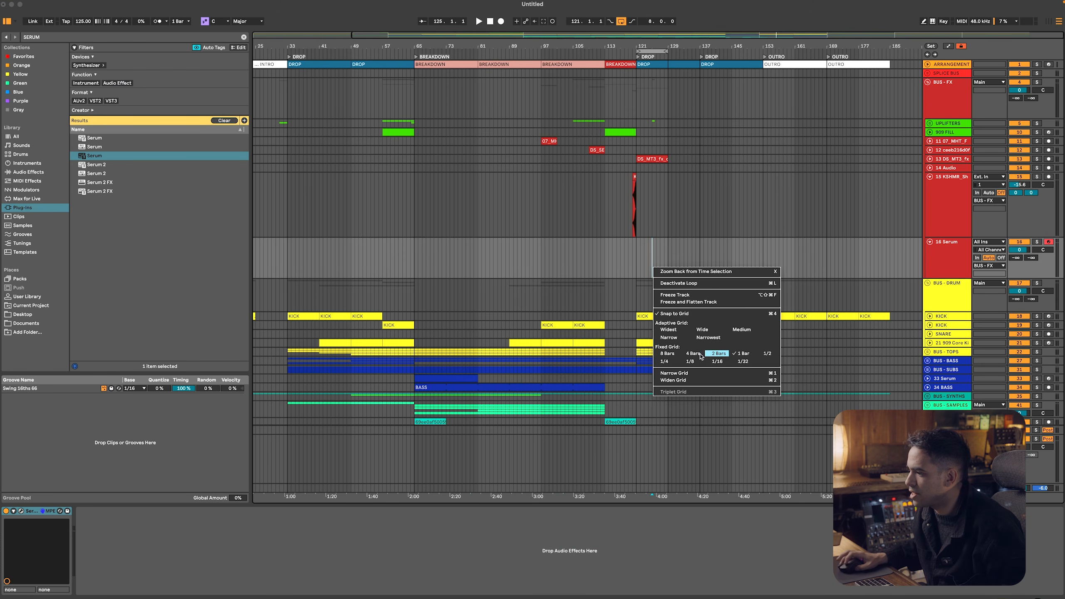
left_click(715, 355)
left_click_drag(604, 254, 636, 254)
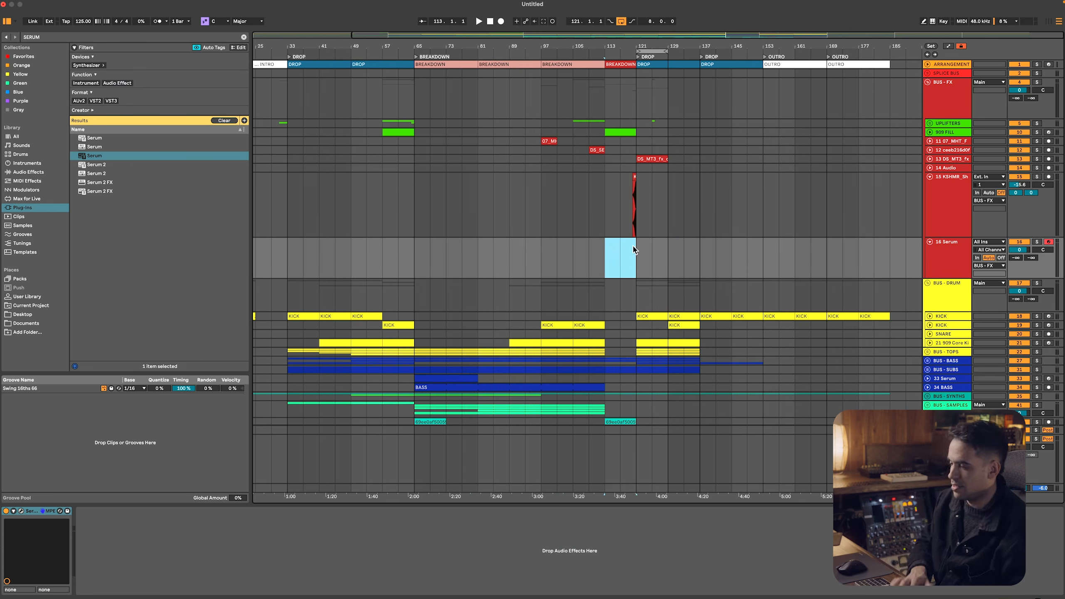
key("super+shift+m")
Enlarge the clip's note editor and draw a G3 note spanning the whole eight-bar clip
left_click_drag(283, 486, 291, 348)
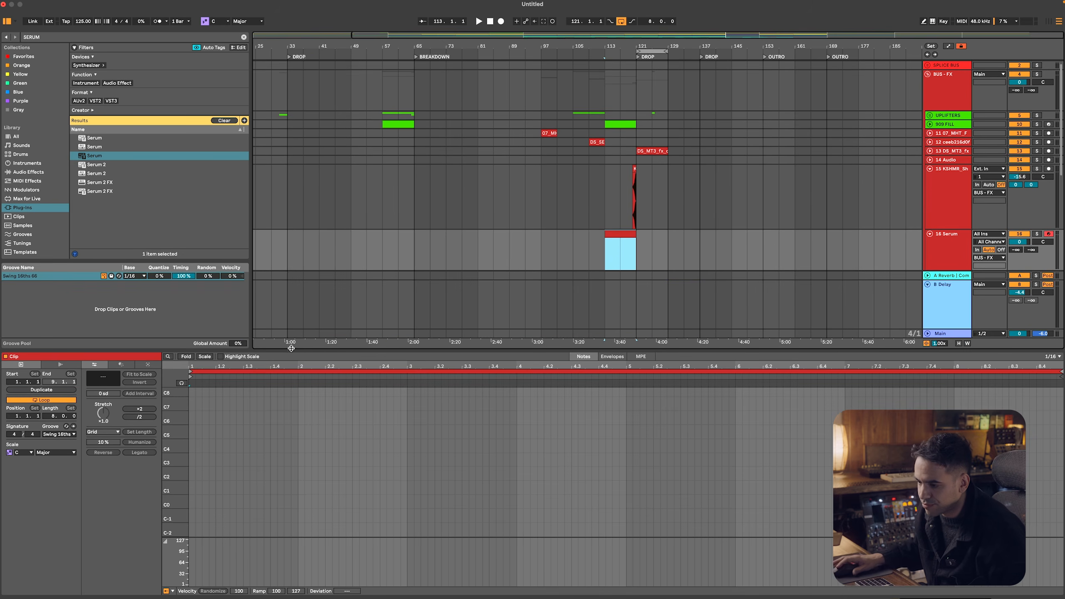
left_click_drag(169, 447, 192, 445)
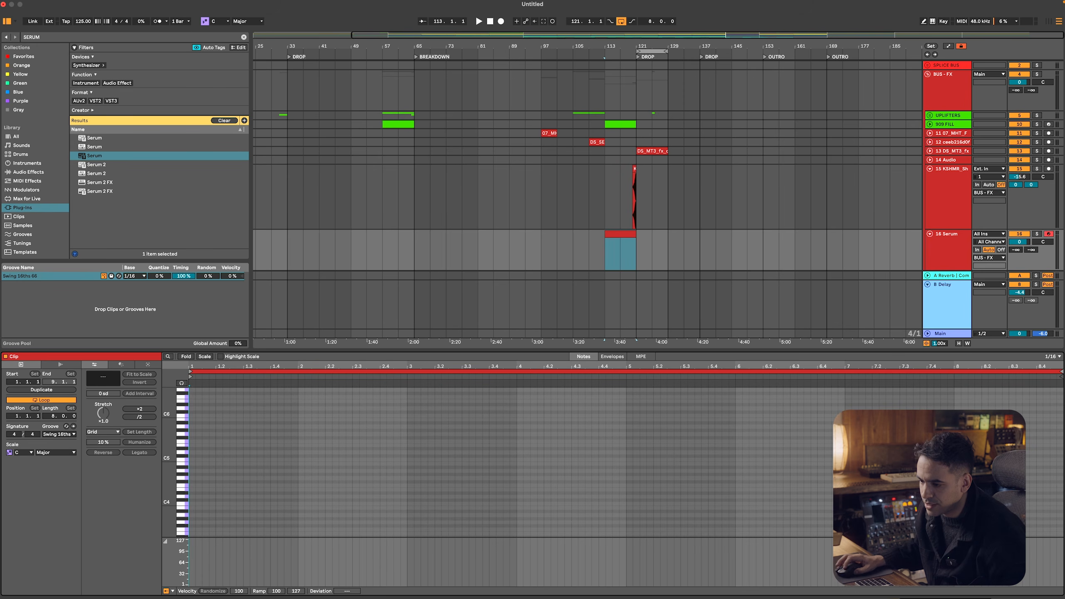
double_click(192, 478)
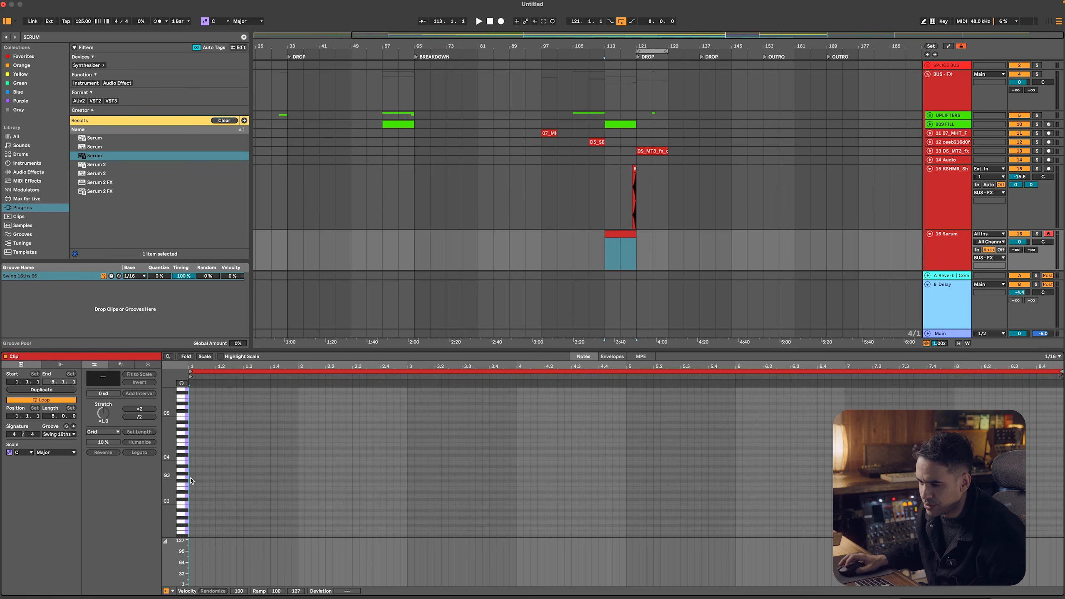
Play the new clip briefly, open the track's Serum and set its upward pitch bend range to 24 semitones
key("space")
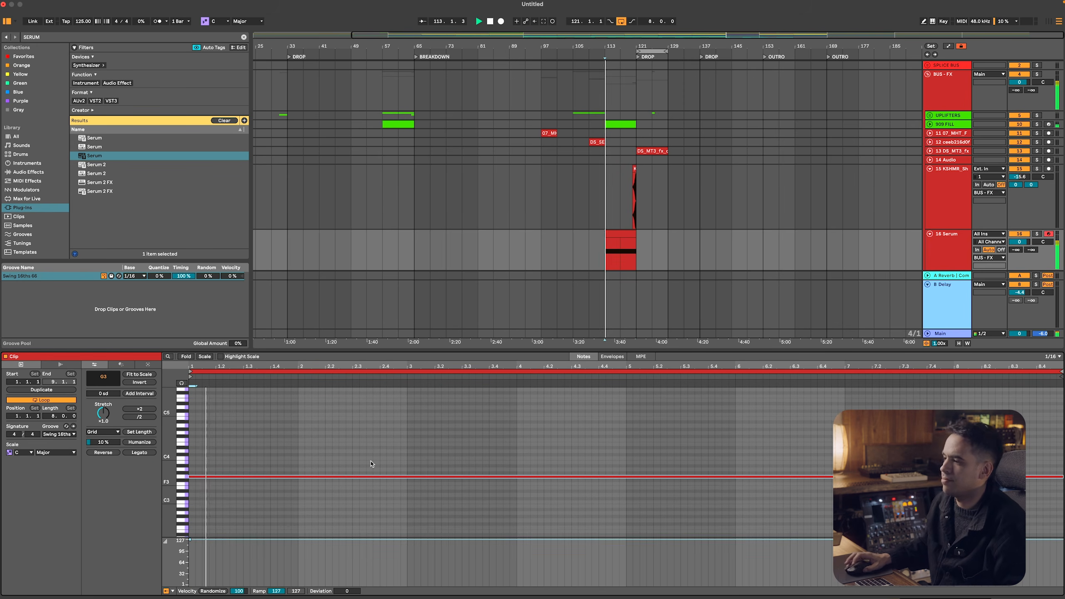
left_click(954, 246)
left_click(621, 251)
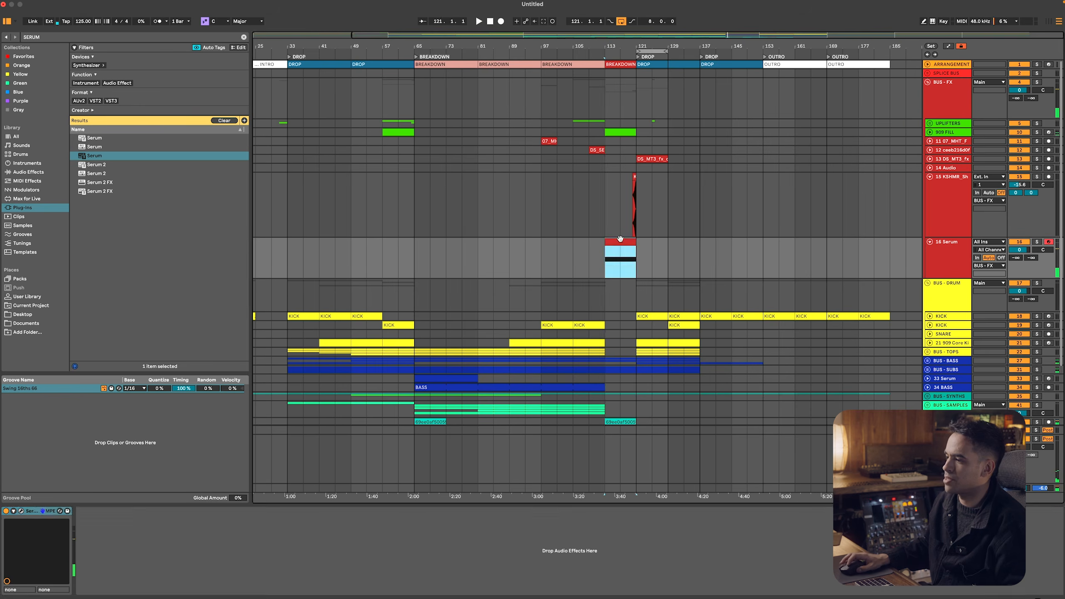
key("shift+Tab")
key("space")
left_click(20, 511)
left_click_drag(129, 512, 105, 486)
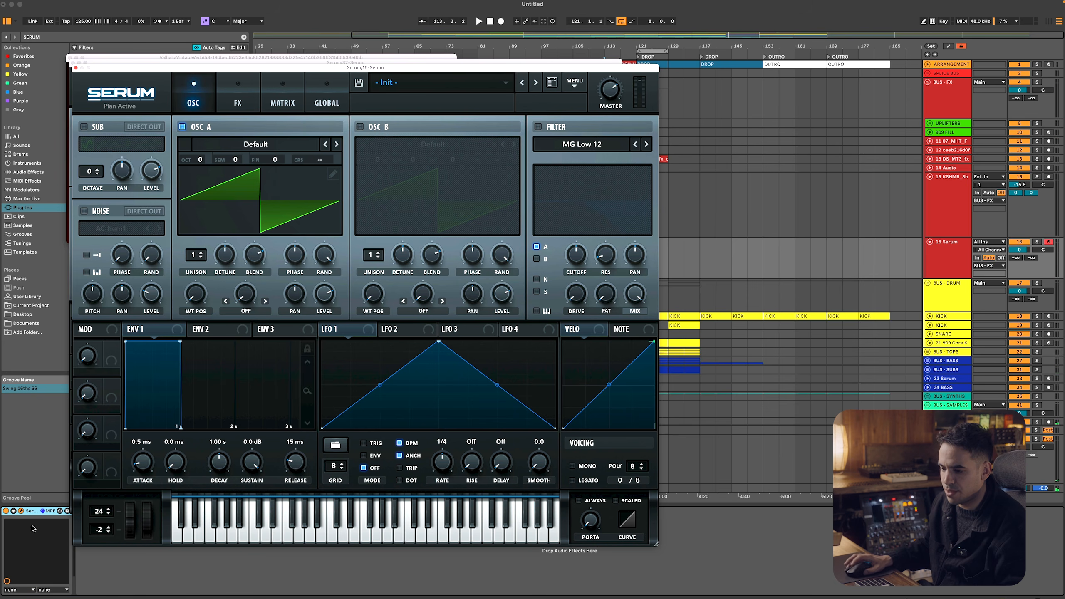
Unfold the Serum device's parameter area, reposition its plug-in window and close the other open plug-in windows
left_click(13, 511)
left_click_drag(320, 63, 353, 57)
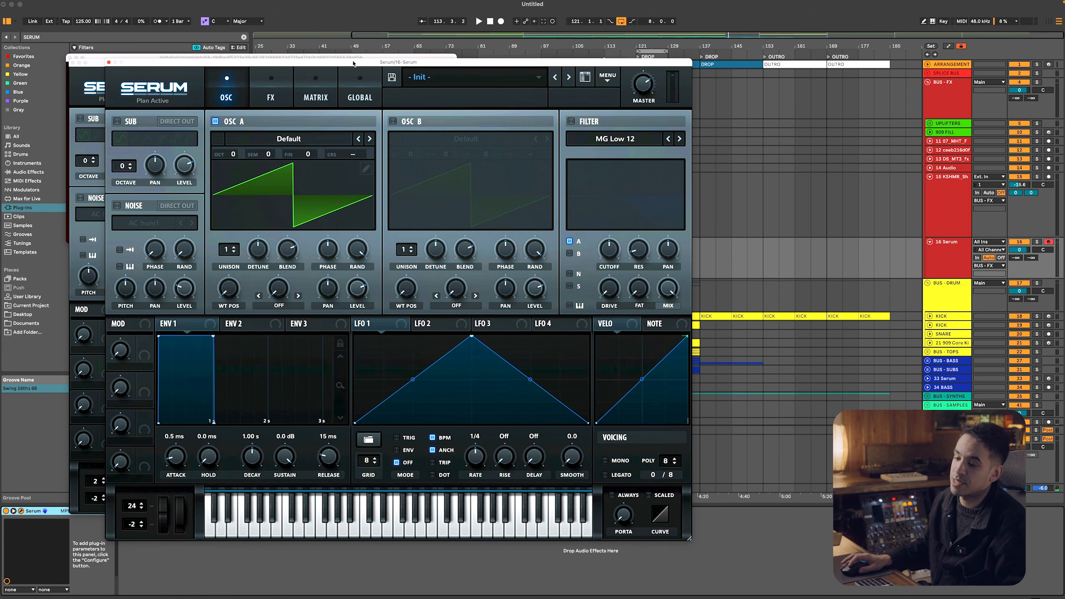
left_click(74, 63)
left_click(70, 58)
Add Serum's Pitch Bend to the configured device parameters and automate it to rise across the clip from bar 113 to 121
left_click(85, 511)
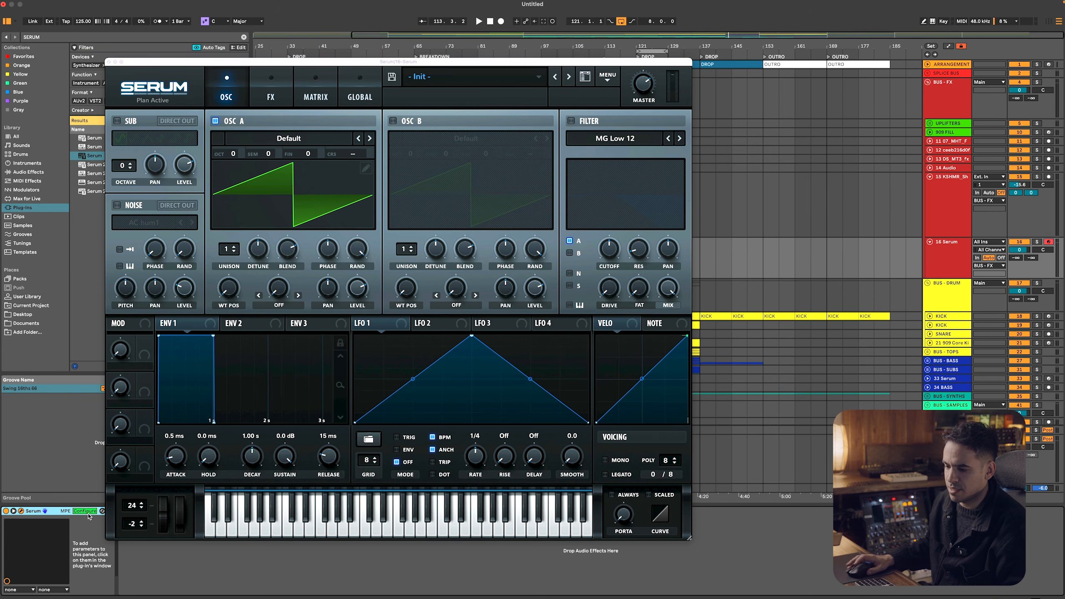
left_click(159, 520)
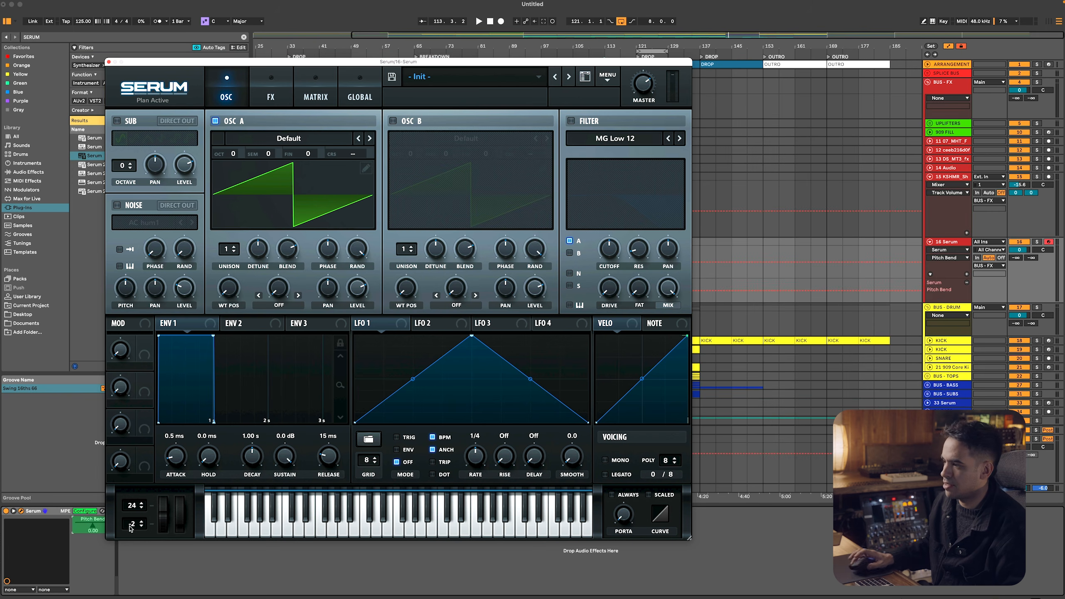
left_click(108, 62)
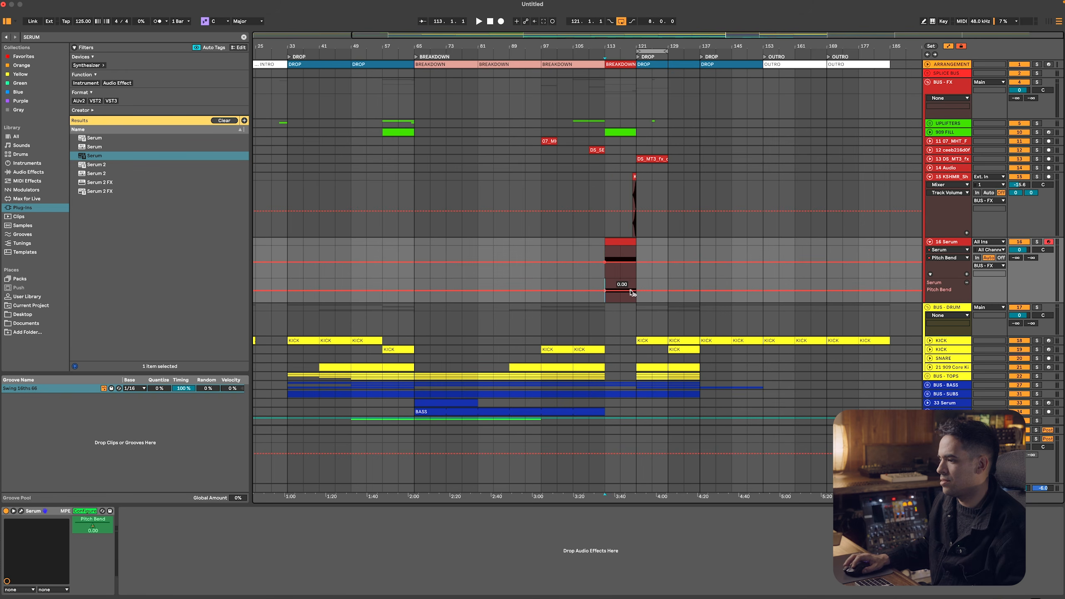
left_click_drag(635, 290, 635, 282)
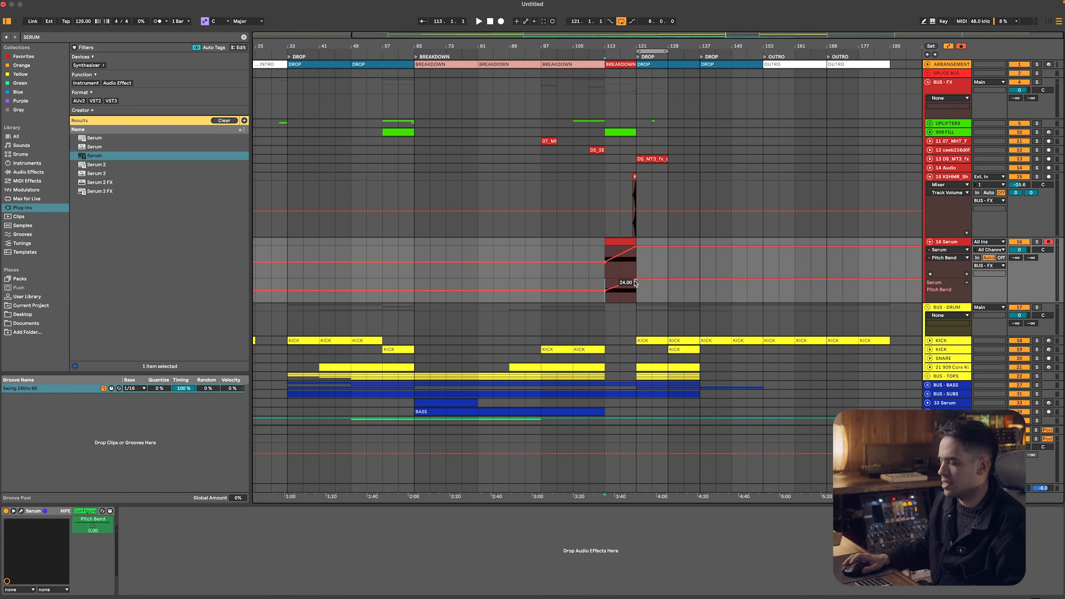
Reopen Serum and set oscillator A's unison to 7 voices
left_click(21, 510)
left_click(239, 253)
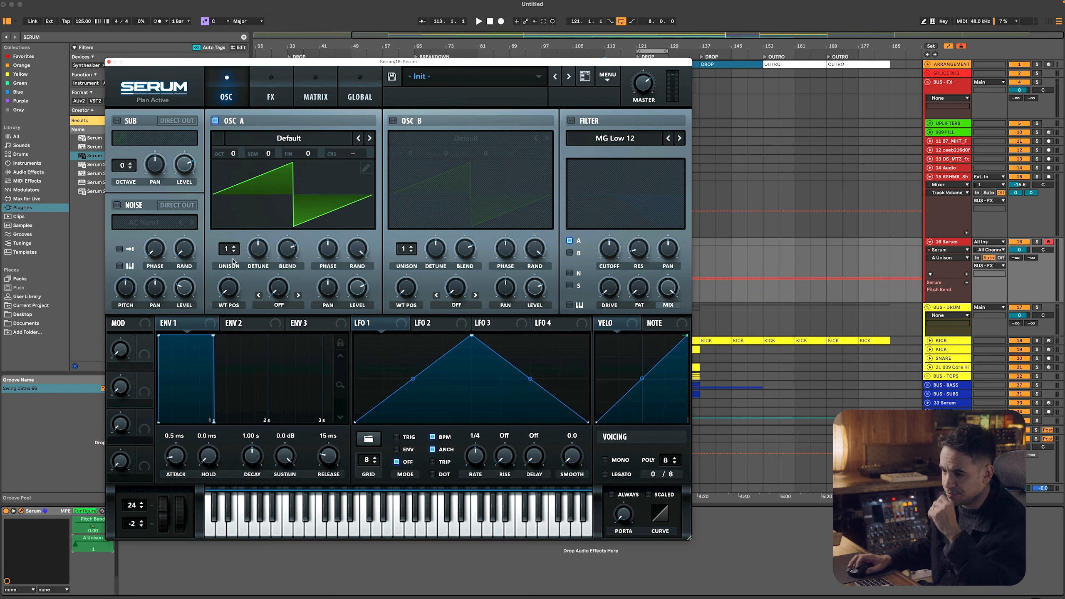
left_click_drag(234, 250, 239, 190)
Set oscillator A's unison width to 0 in Serum's global settings
left_click(316, 96)
left_click(359, 96)
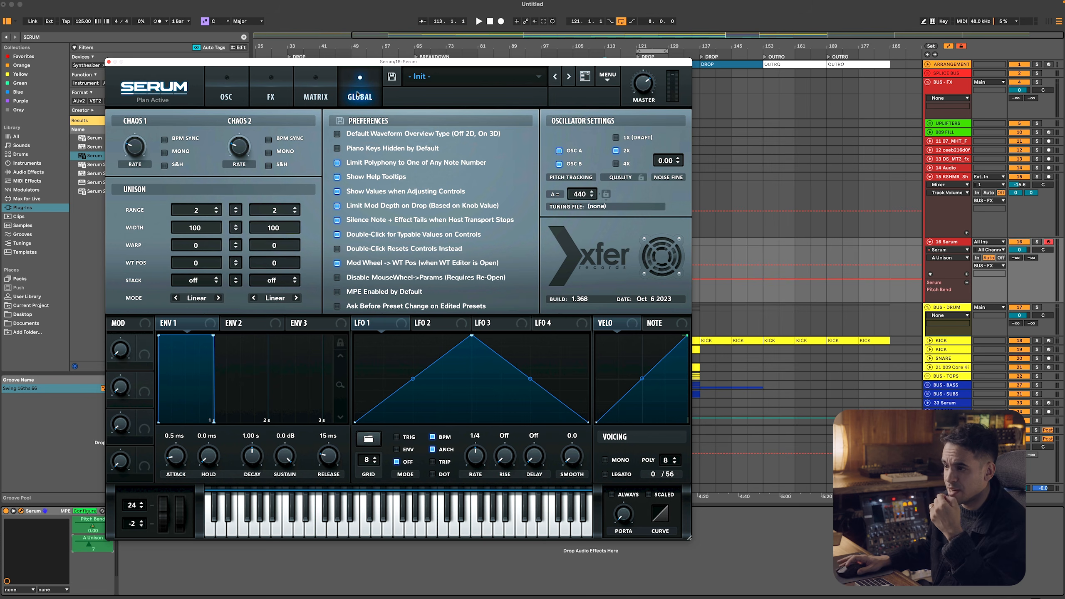
left_click_drag(209, 228, 216, 295)
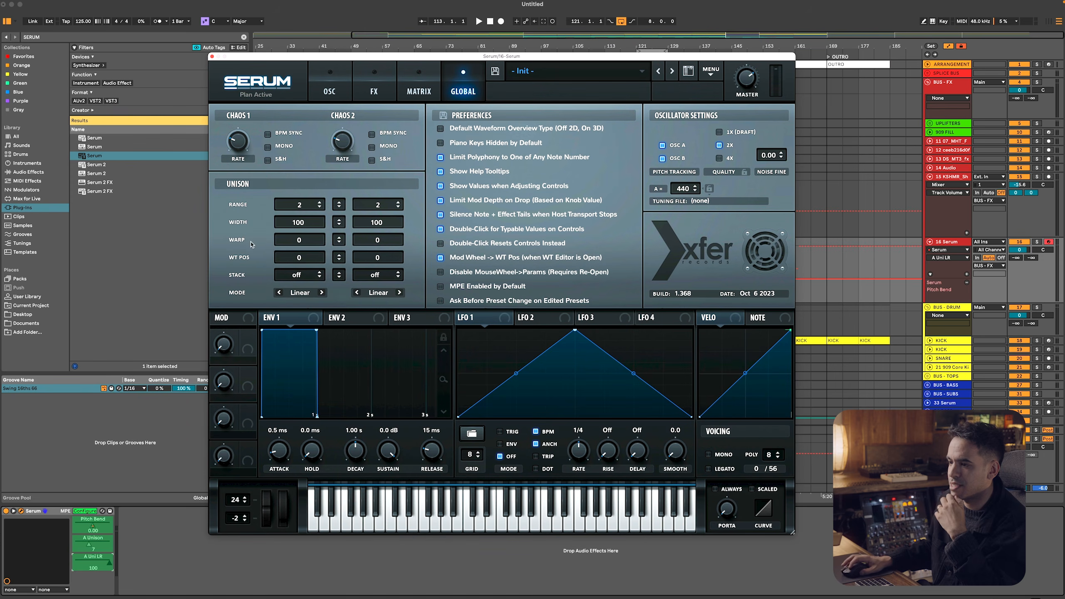
left_click_drag(282, 226, 291, 348)
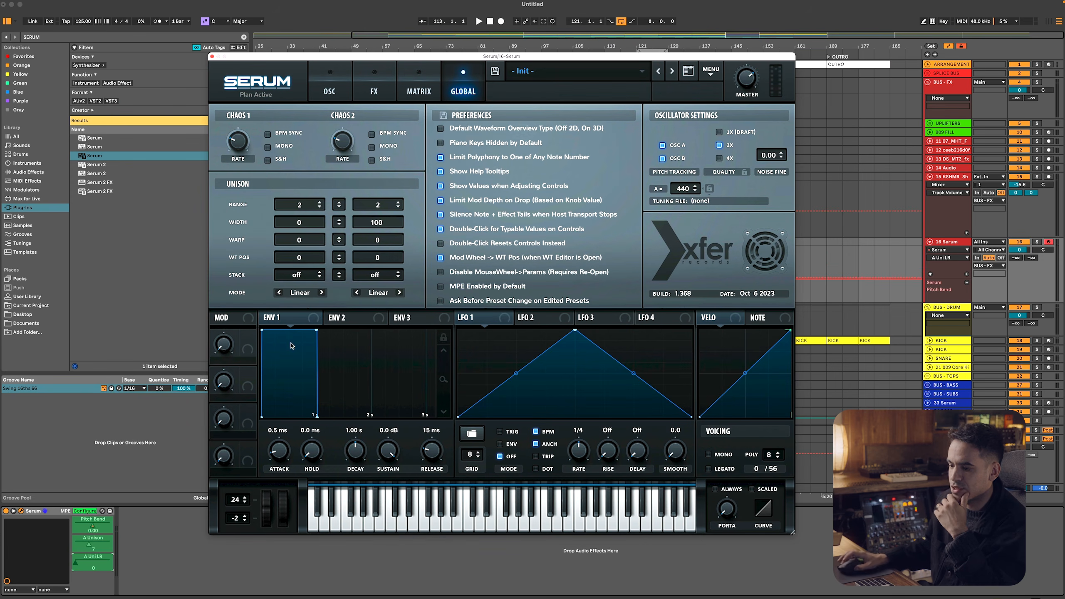
Audition the riser with oscillator A's unison width at 0 and show the A Uni LR automation in its own lane
key("space")
left_click_drag(308, 224, 268, 399)
key("space")
right_click(83, 568)
left_click(141, 511)
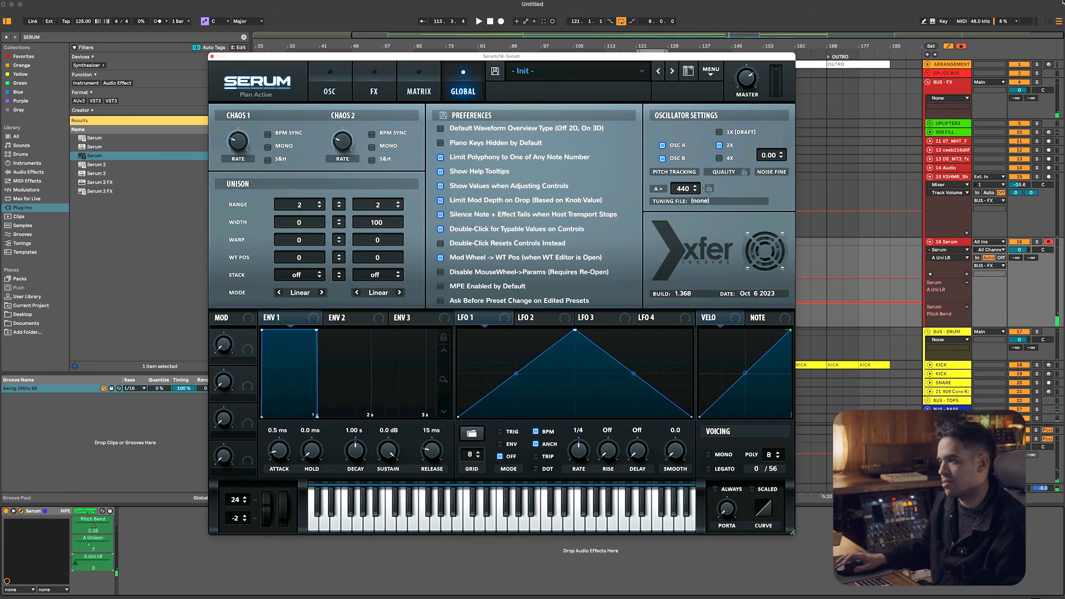
Close Serum, automate A Uni LR to rise from 0 to 100 across the clip from bar 113 to 121, and play it
left_click(212, 57)
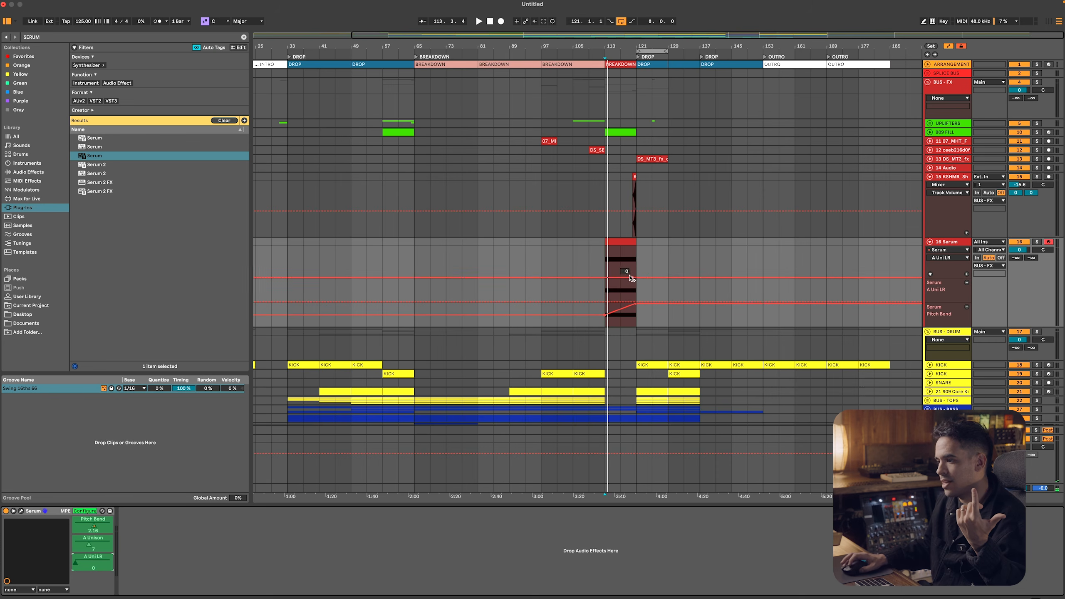
left_click_drag(605, 303, 638, 307)
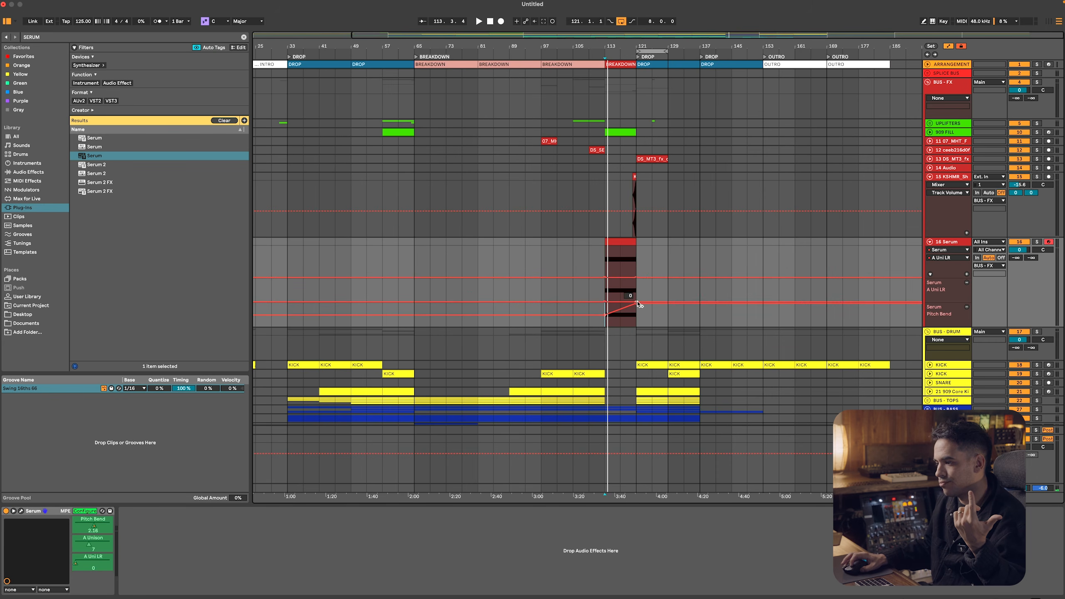
key("space")
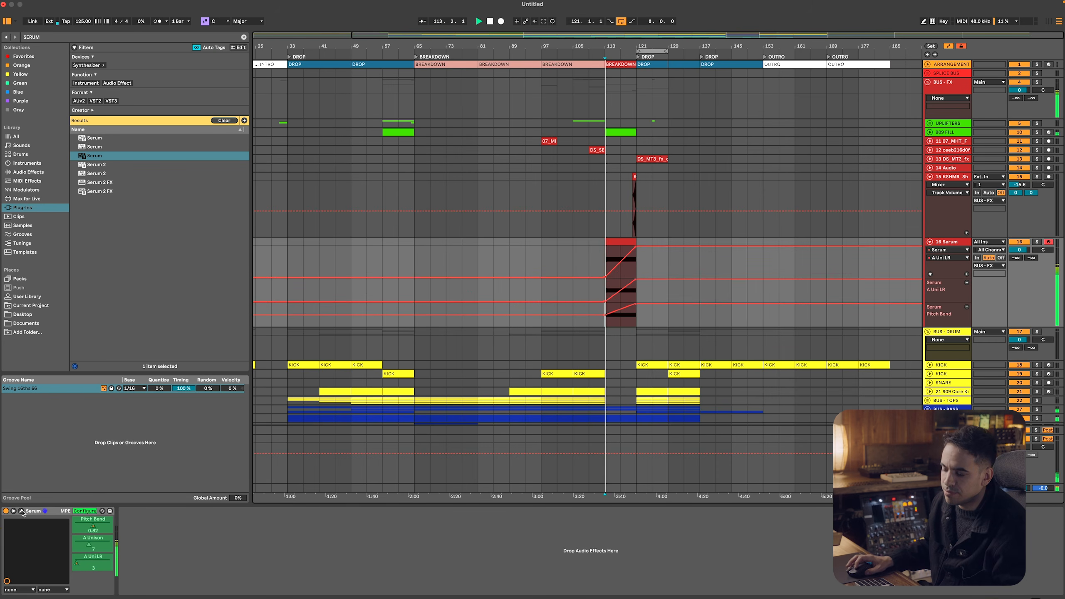
Lower the Serum track's volume to -8.8 dB and enable Serum's delay effect with its wet mix at 44%
left_click(21, 511)
left_click_drag(1019, 250, 1019, 253)
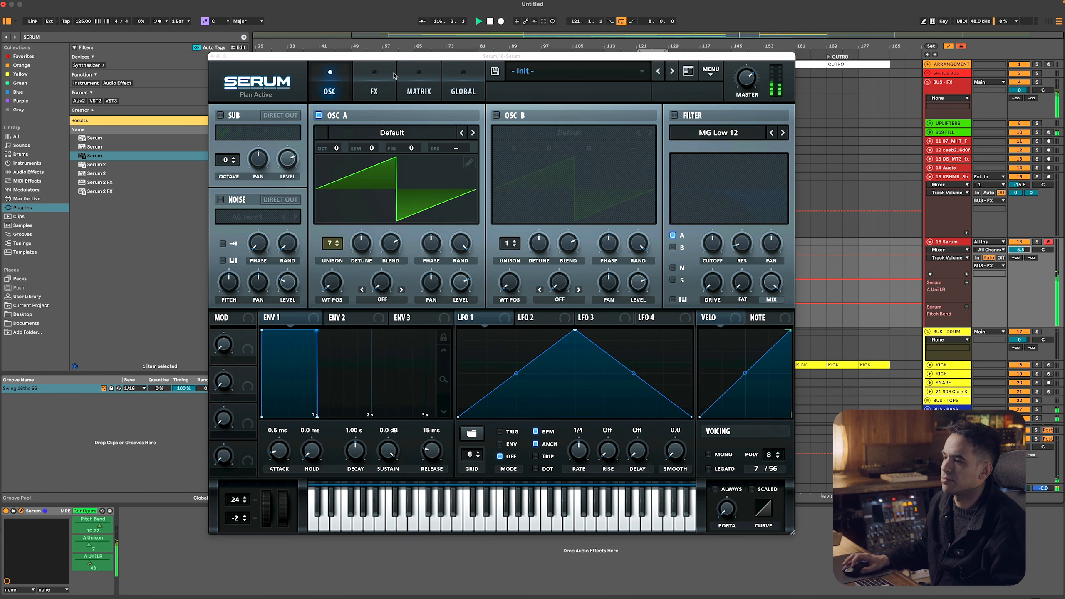
left_click(388, 77)
left_click(249, 215)
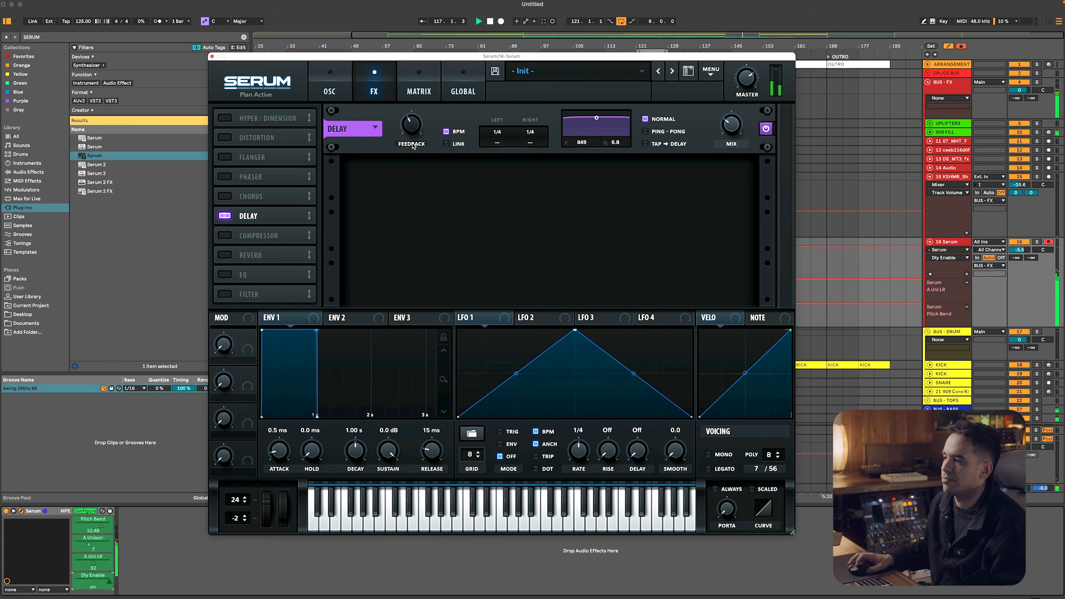
left_click(739, 131)
left_click(313, 94)
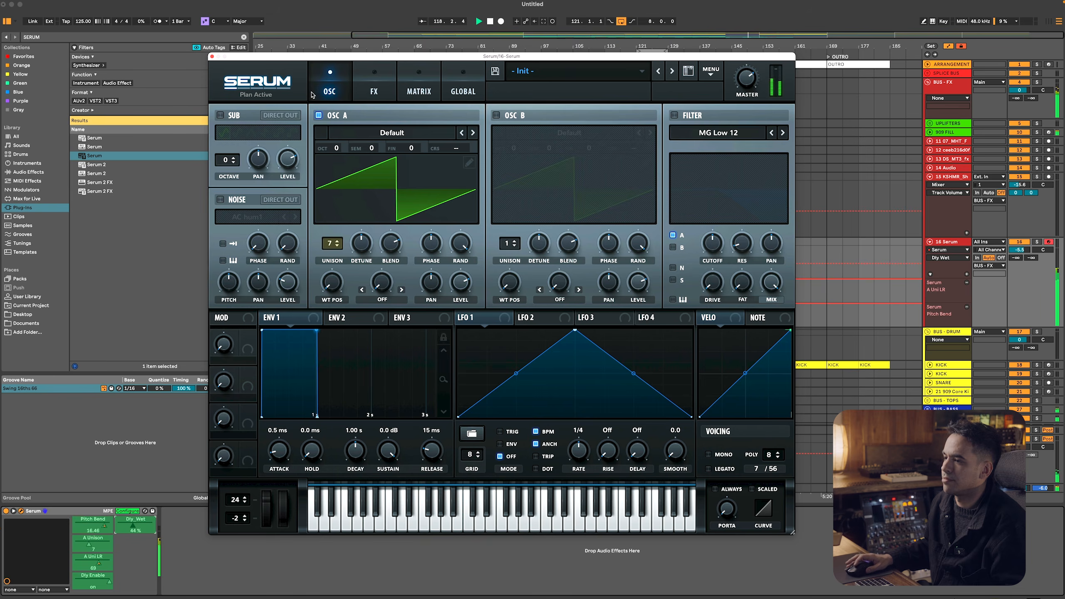
left_click(211, 56)
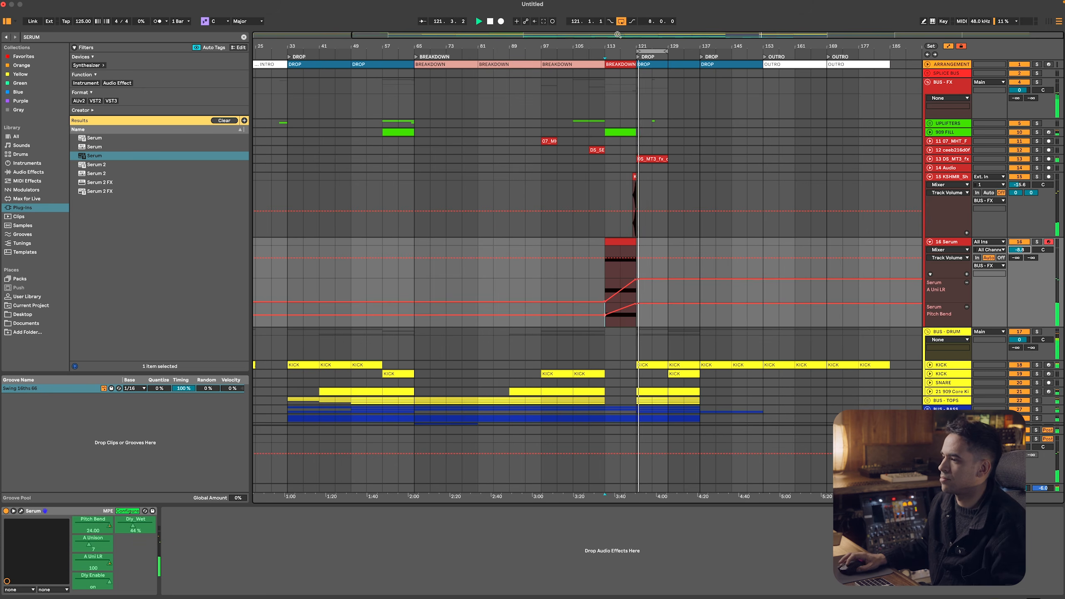
Fit the whole arrangement in view, hide the automation lanes and fold all tracks and groups
key("w")
key("a")
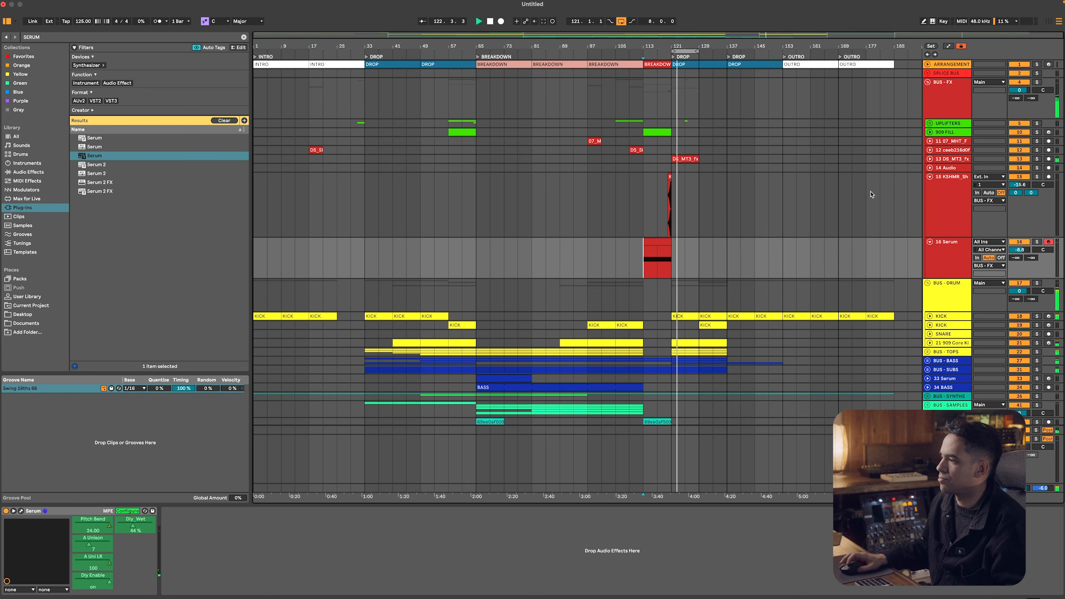
left_click(953, 200)
key("super+a")
key("u")
left_click(950, 102)
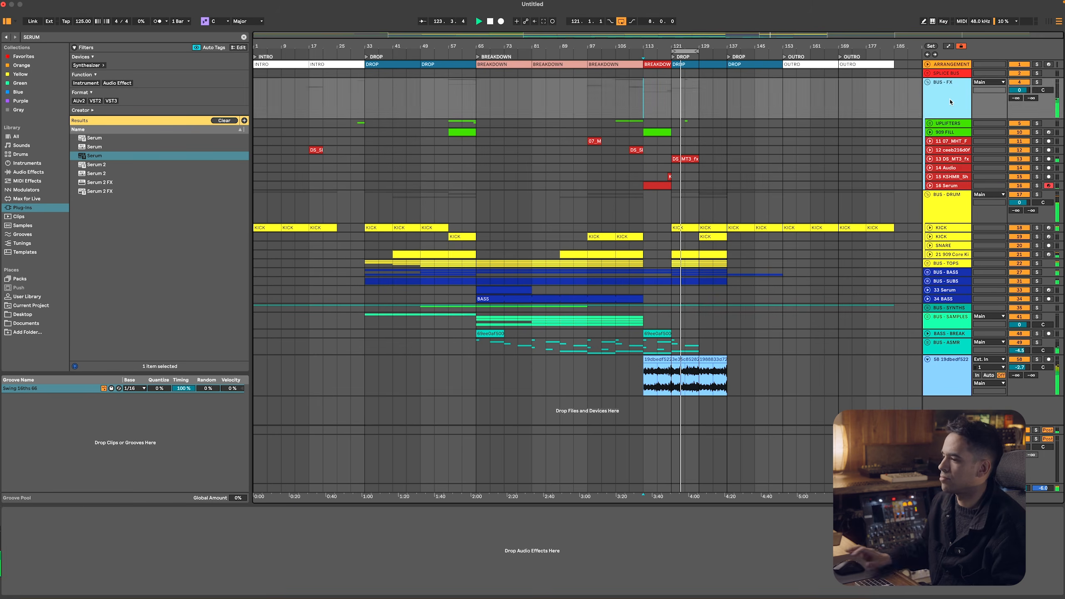
key("super+a")
key("u")
left_click(670, 165)
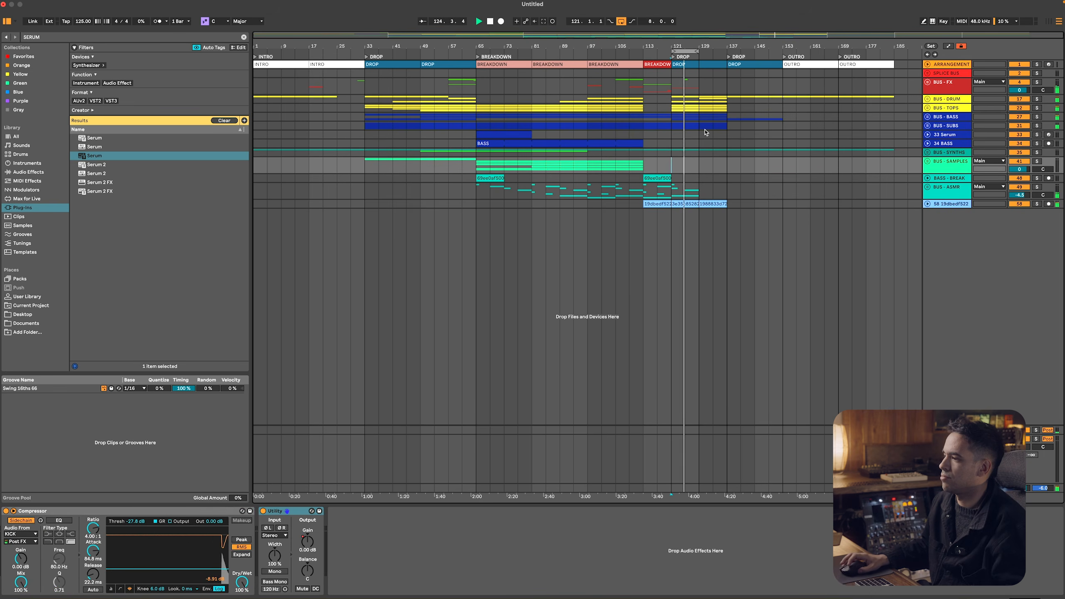
Select bars 129 to 137 and move the loop region to start at bar 129
left_click_drag(727, 135, 699, 102)
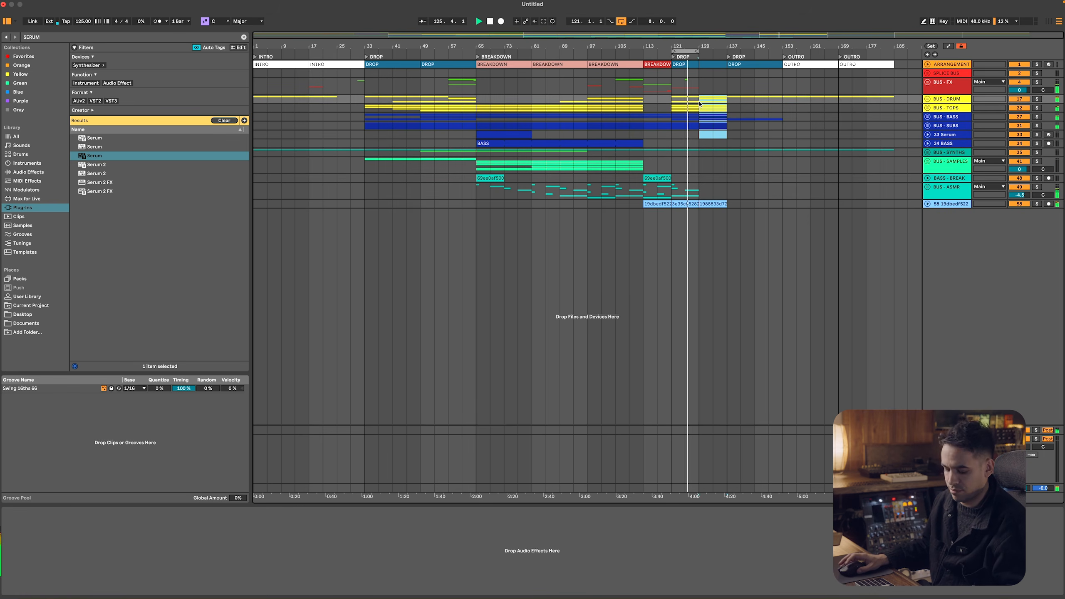
left_click(947, 487)
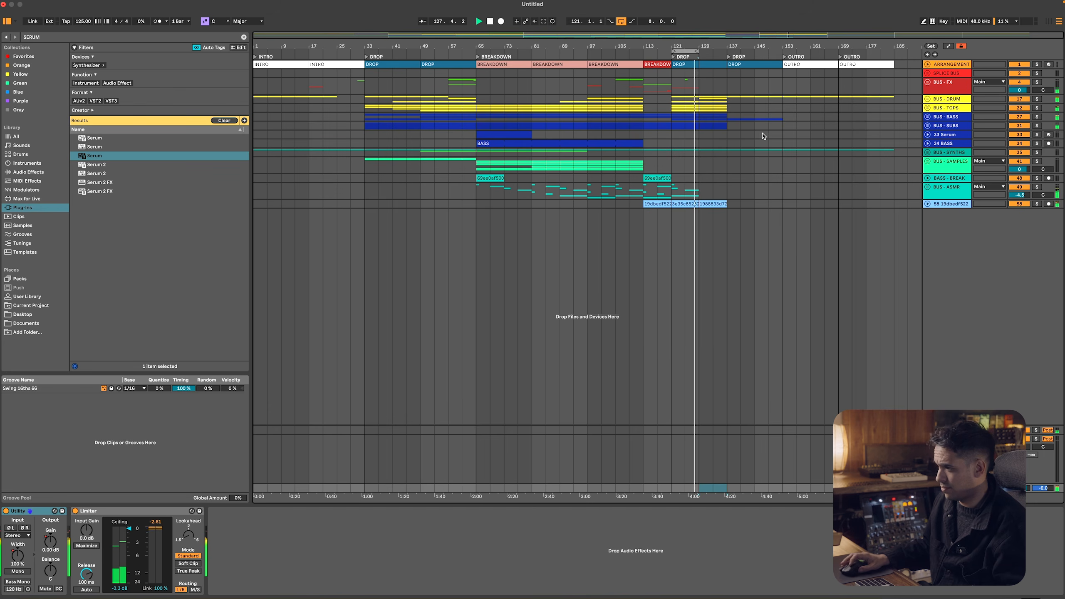
left_click_drag(686, 52, 718, 52)
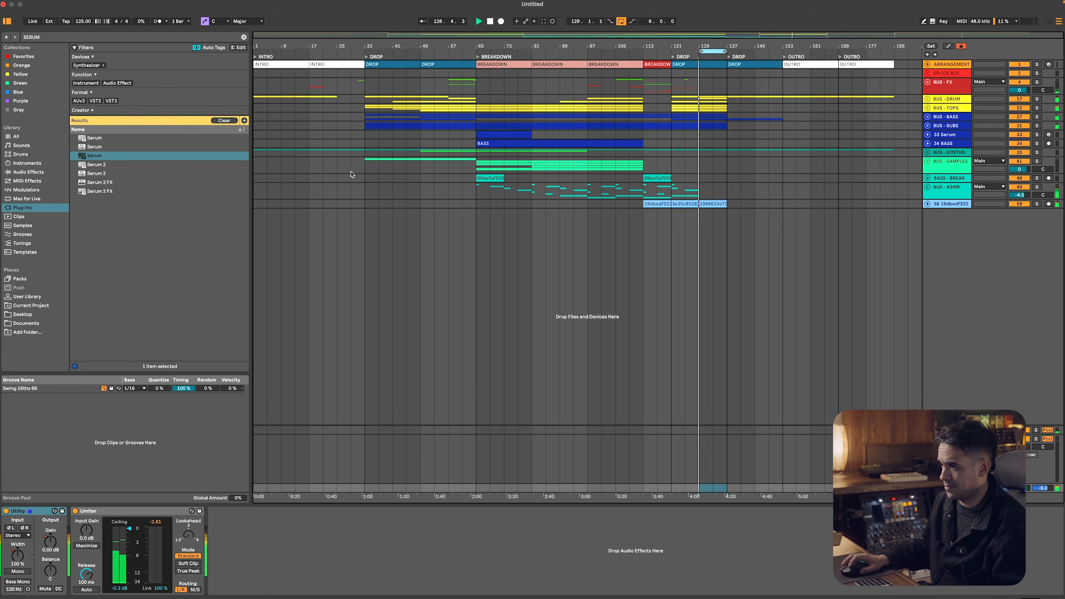
Unfold BUS - DRUM, duplicate bars 121–137 from the second KICK track through BUS - SYNTHS to bar 137, and move the loop to bar 137
left_click_drag(672, 102, 698, 103)
left_click(927, 100)
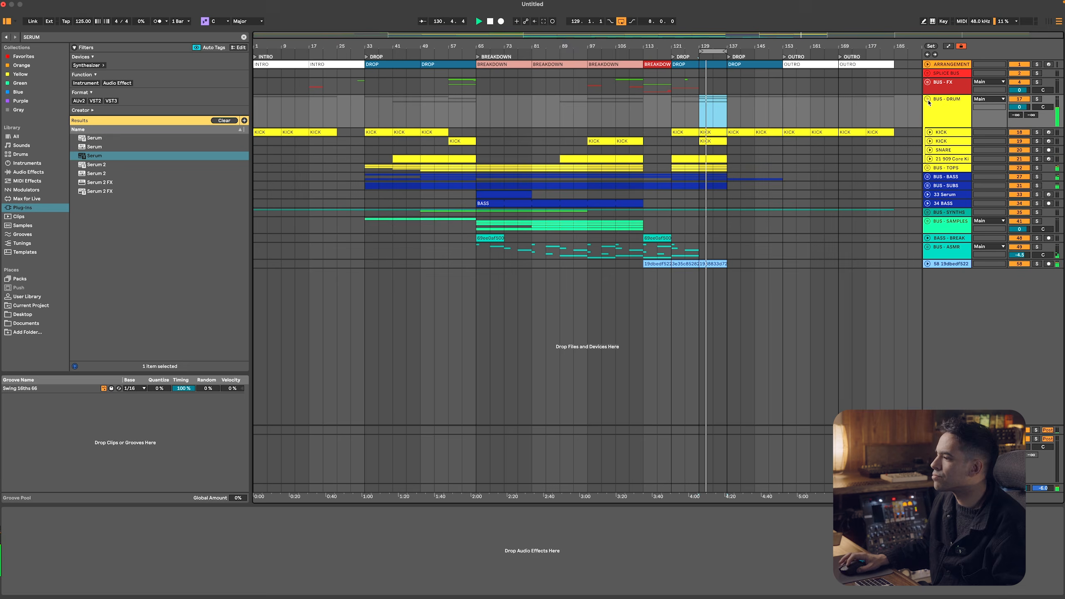
left_click(715, 139)
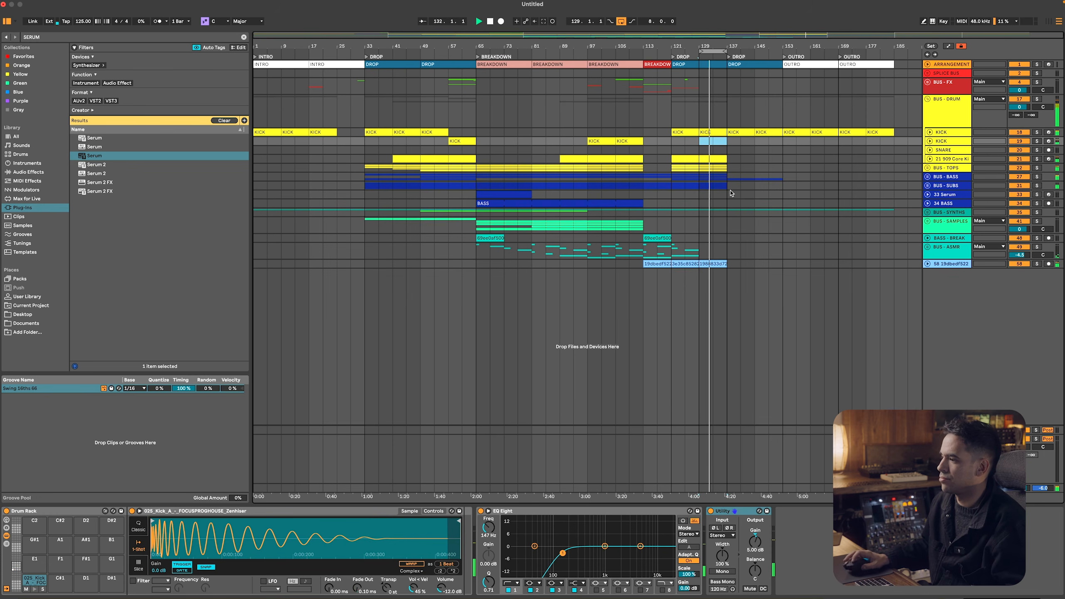
left_click_drag(730, 214, 671, 137)
key("super+d")
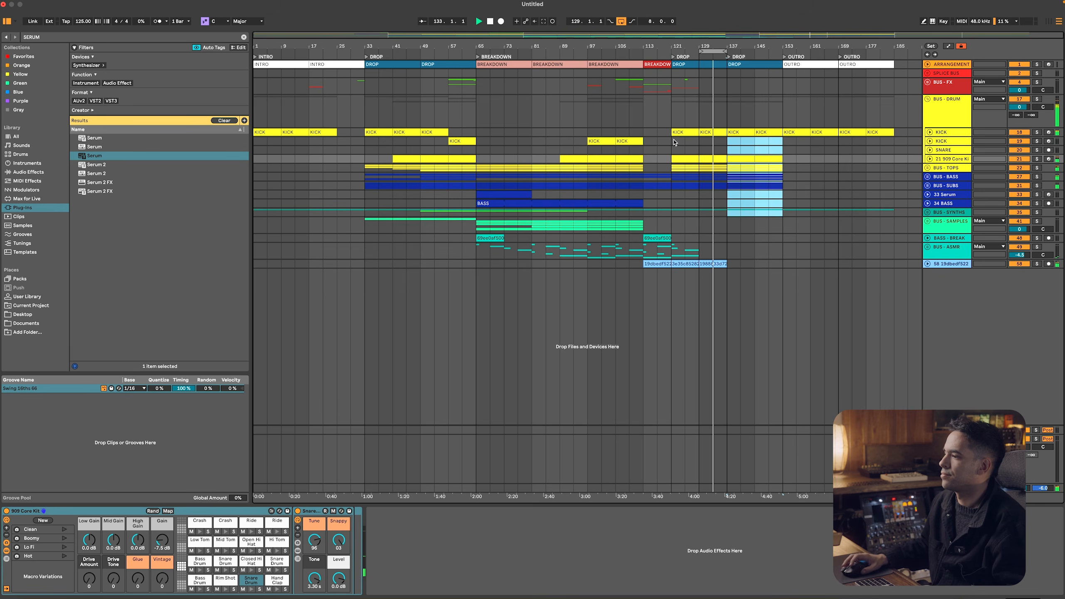
left_click_drag(719, 52, 744, 52)
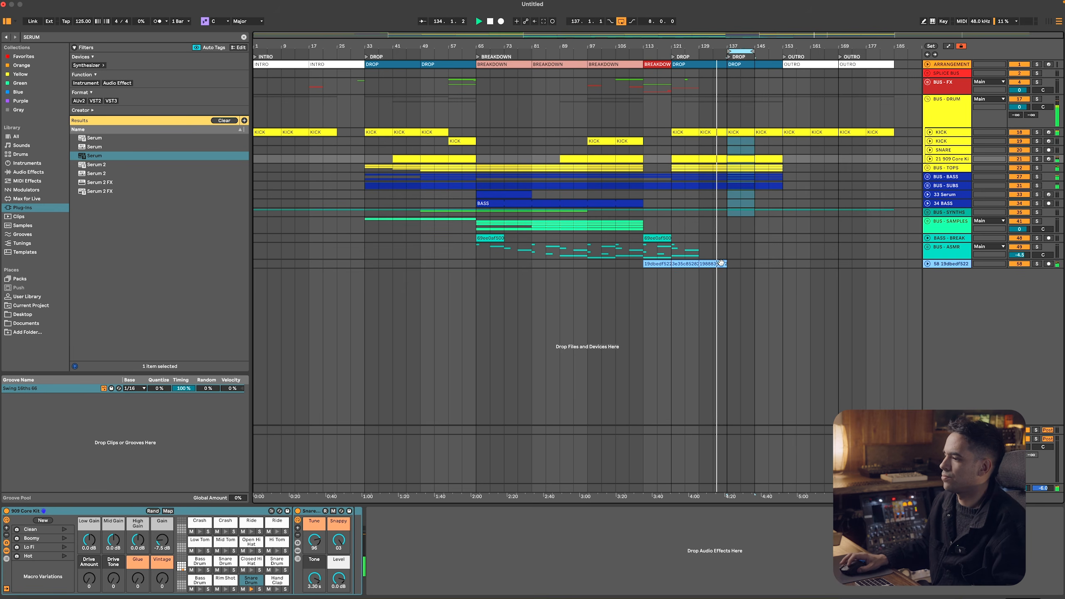
left_click(696, 263)
left_click(675, 252)
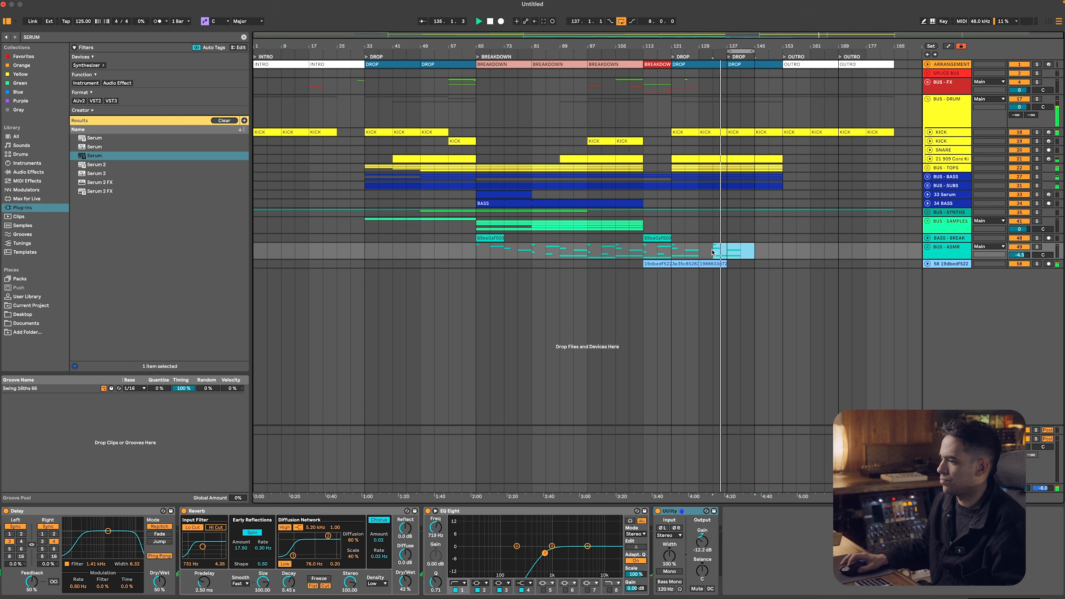
key("super+z")
Duplicate bars 121–129 of the BUS - ASMR track three times so the part continues to bar 153
left_click_drag(676, 252, 697, 253)
key("super+d")
key("super+d")
key("super+d")
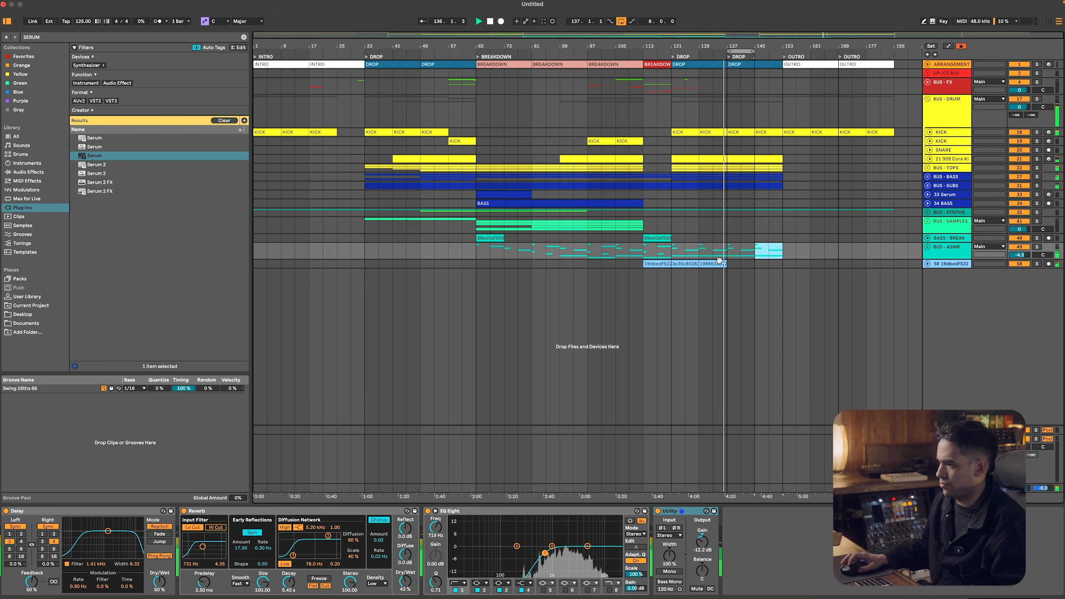
Duplicate the light-blue audio clip on track 58 three times from bar 137 onward and stop playback
left_click(715, 263)
key("super+d")
key("super+d")
key("super+d")
key("space")
Switch to Splice and replace the RISERS search with a sample search for VOCAL
key("super+Tab")
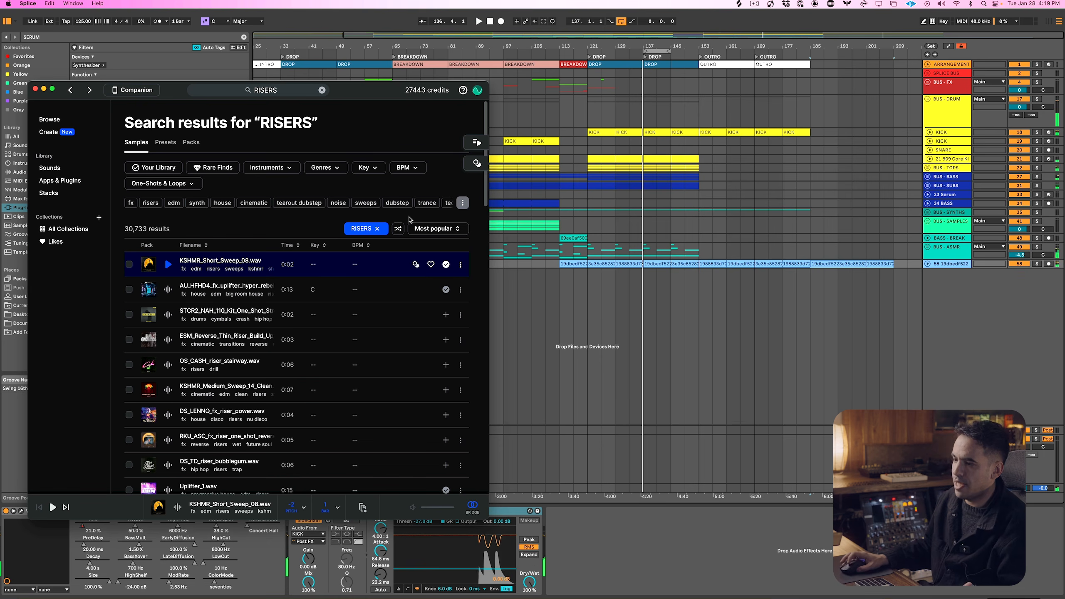
left_click(289, 90)
type("VOCAL")
key("Return")
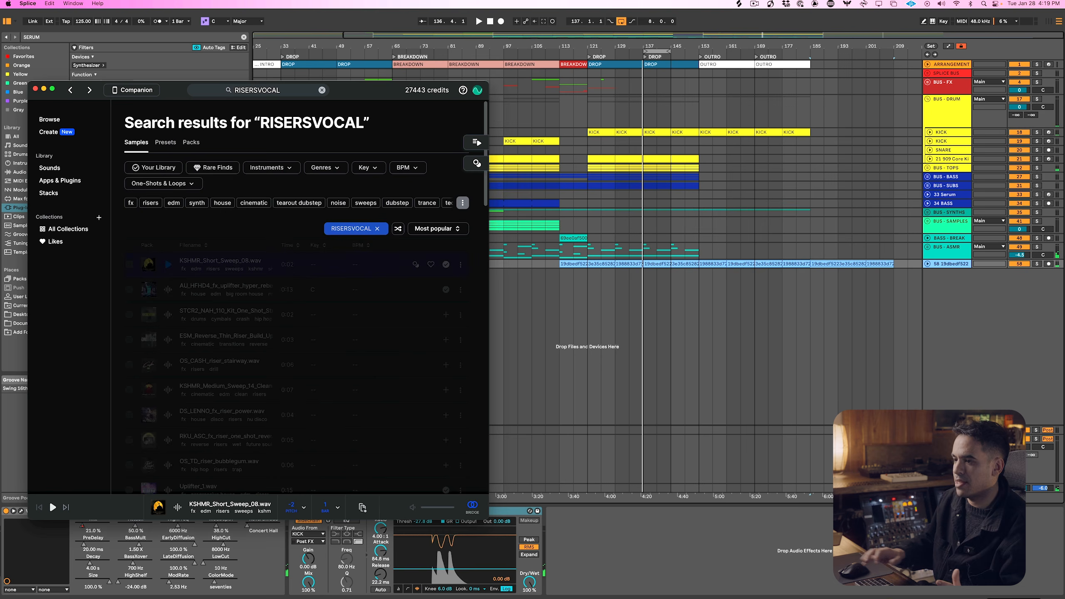
left_click(321, 90)
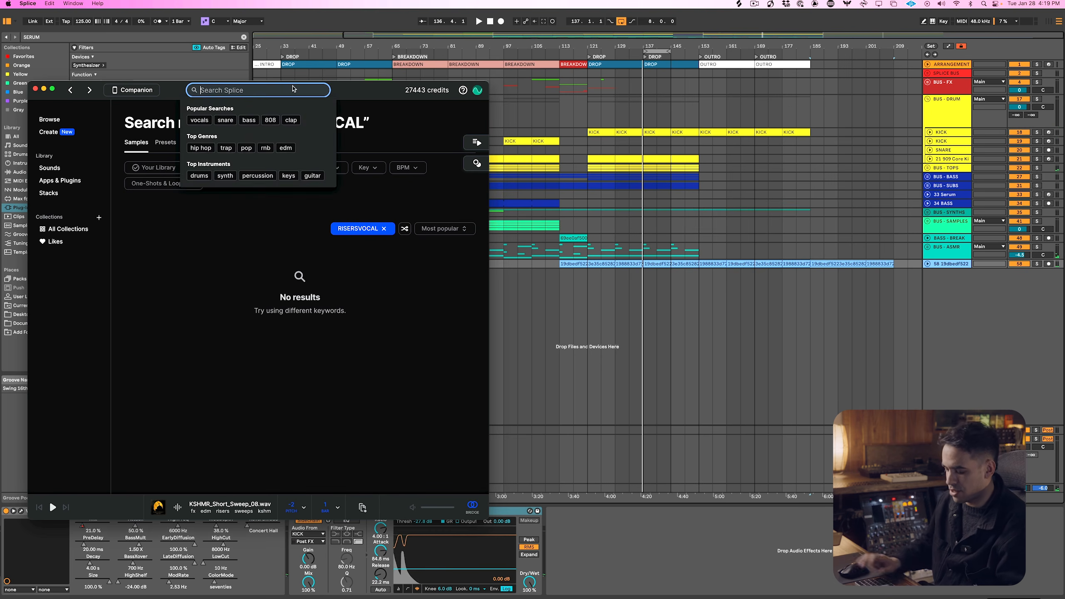
type("VOCAL")
key("Return")
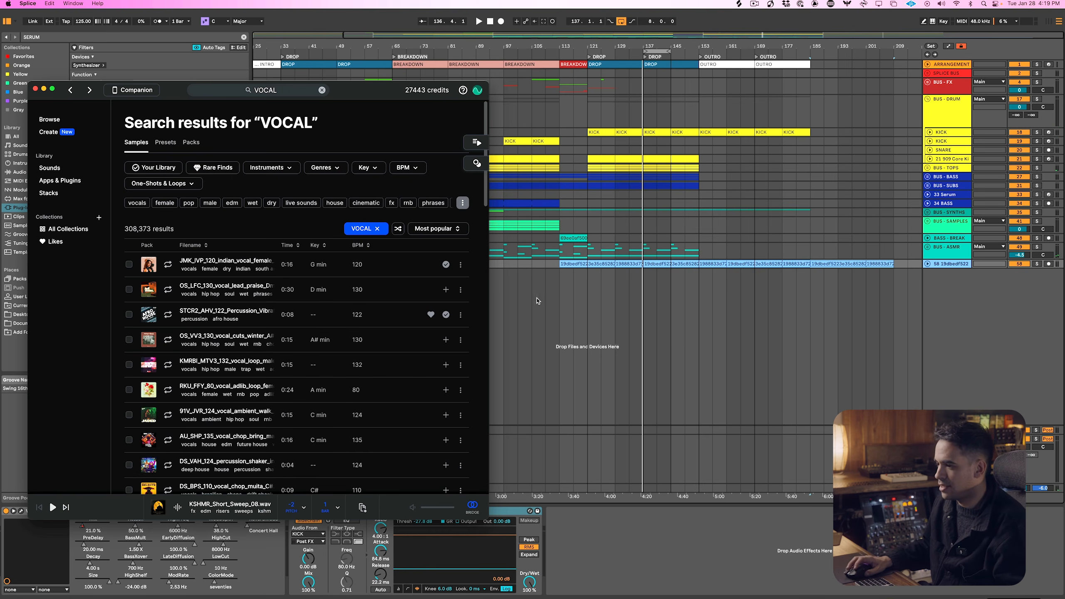
Play the arrangement in Ableton Live from the breakdown at bar 65 and return to Splice
left_click(566, 309)
left_click(505, 264)
key("space")
key("super+Tab")
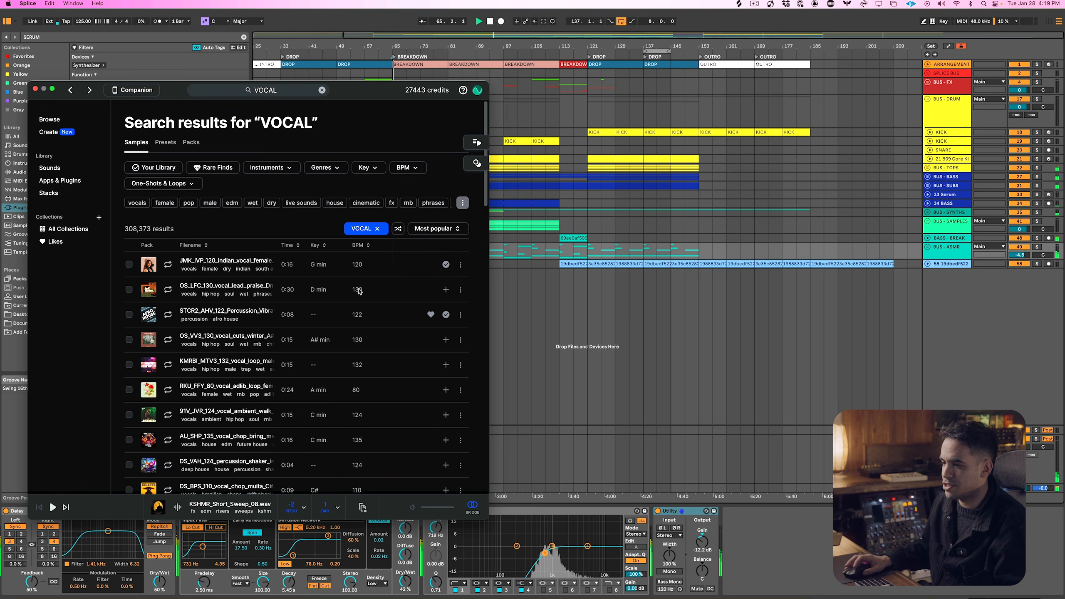
Remove the VOCAL search term and search the samples for MELODIC TECHNO VOCAL
left_click(299, 204)
left_click(166, 202)
left_click(298, 167)
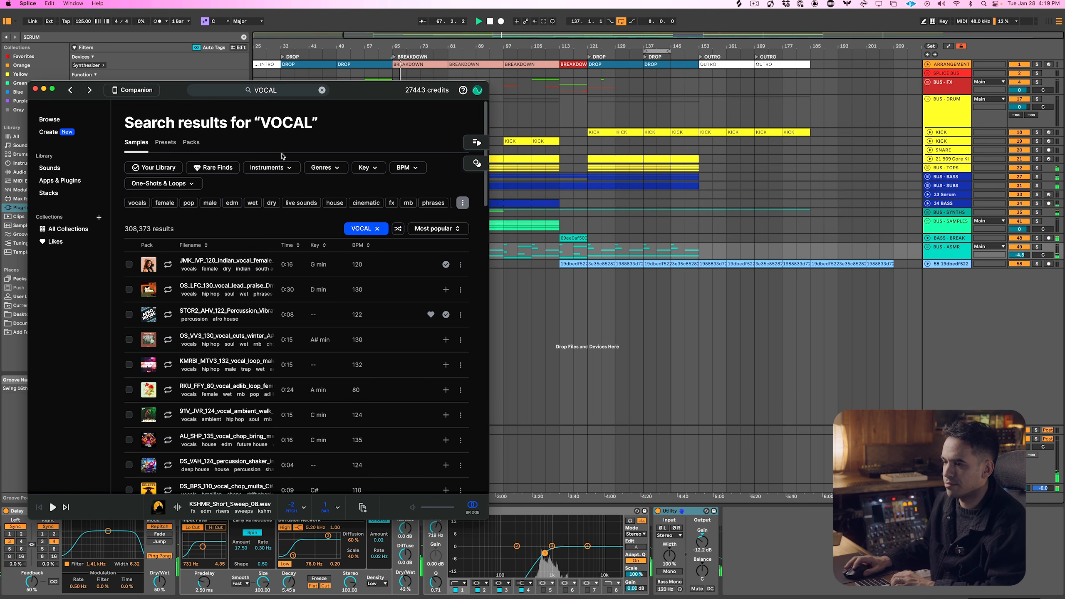
left_click(377, 229)
left_click(382, 229)
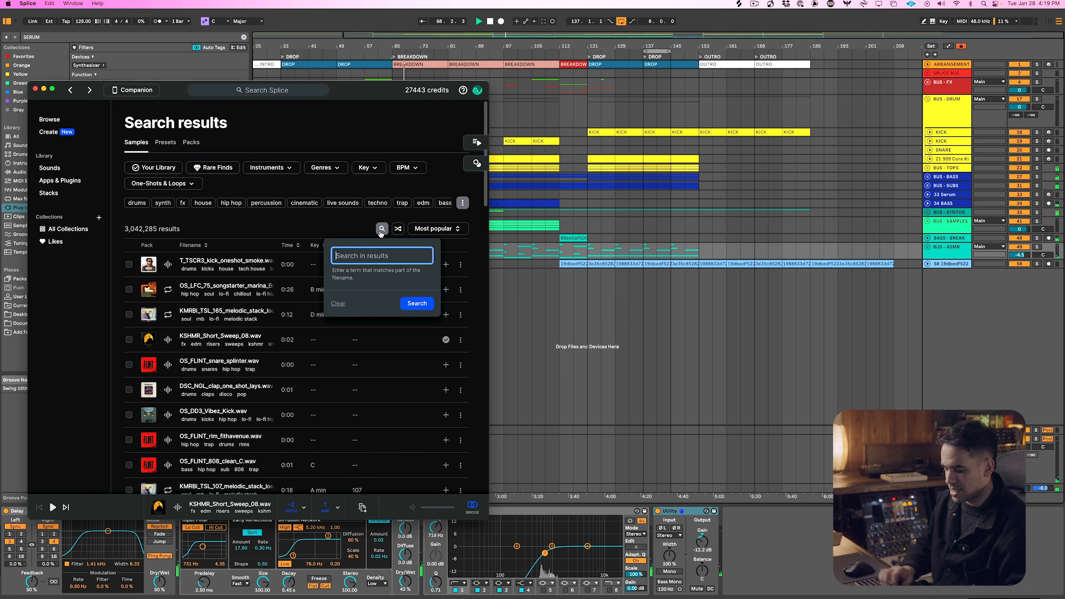
type("MELODIC TECHN OVOC")
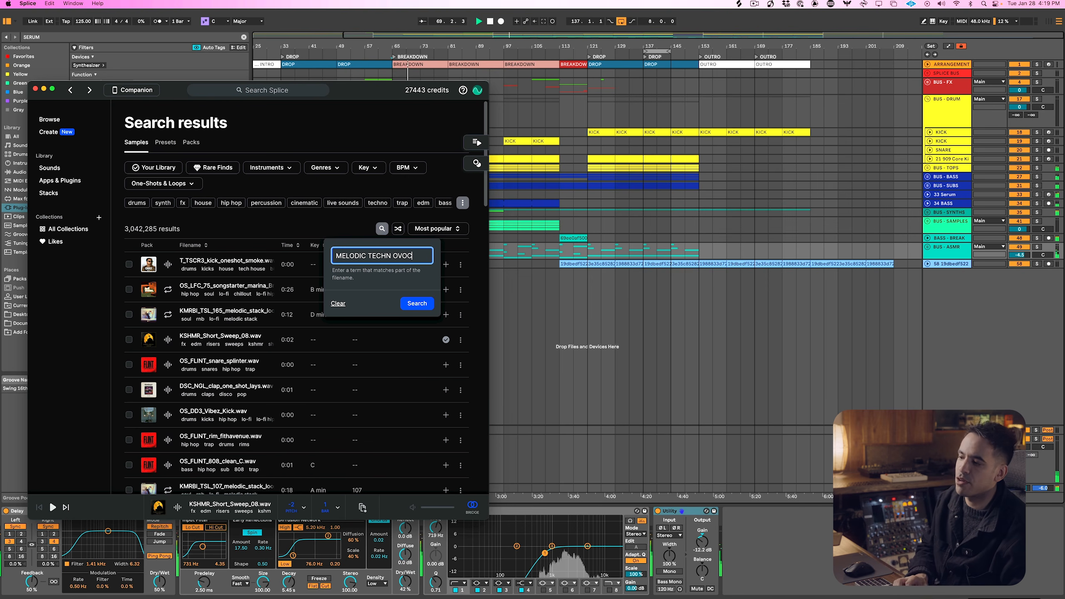
key("BackSpace")
key("BackSpace")
key("BackSpace")
key("BackSpace")
key("BackSpace")
key("BackSpace")
key("BackSpace")
key("BackSpace")
type("CHNO VOCAL")
key("Return")
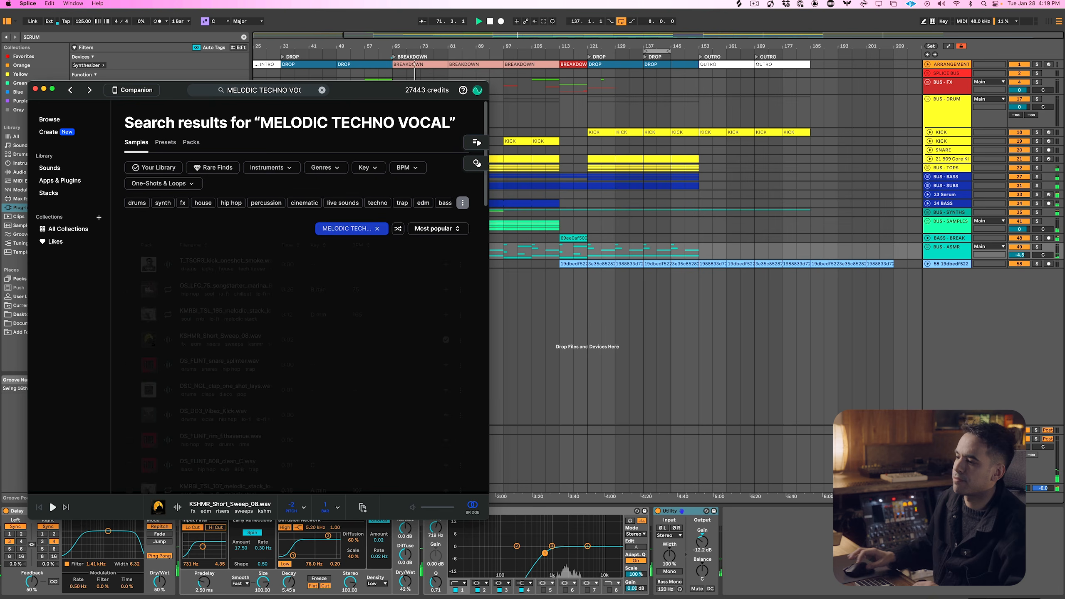
Preview the first vocal results against the track and add the DS_SEVENN_123 vocal chop to the library
key("Down")
key("Down")
key("Down")
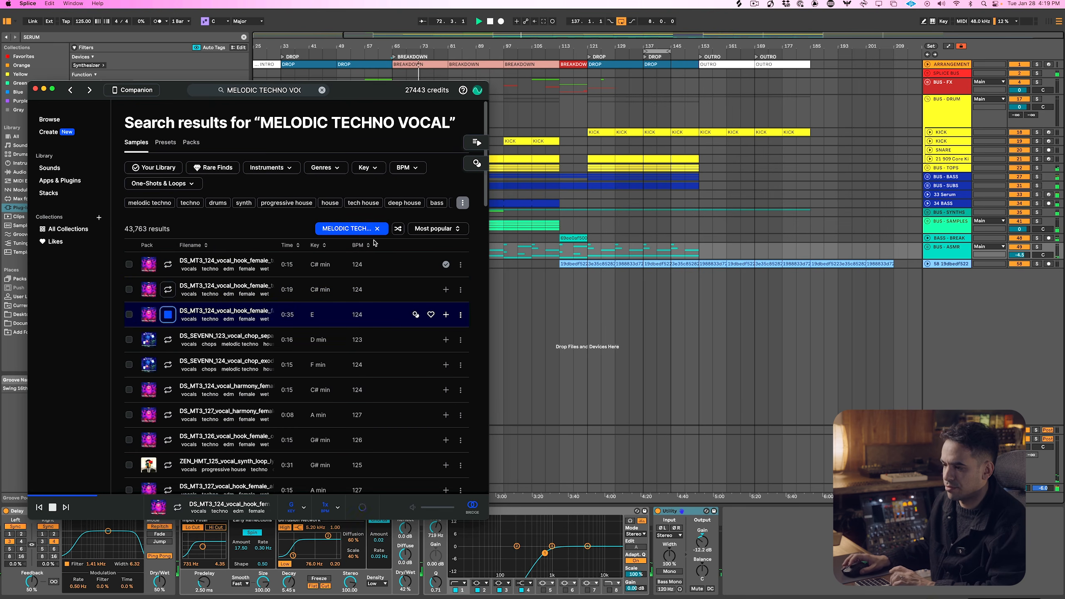
key("Down")
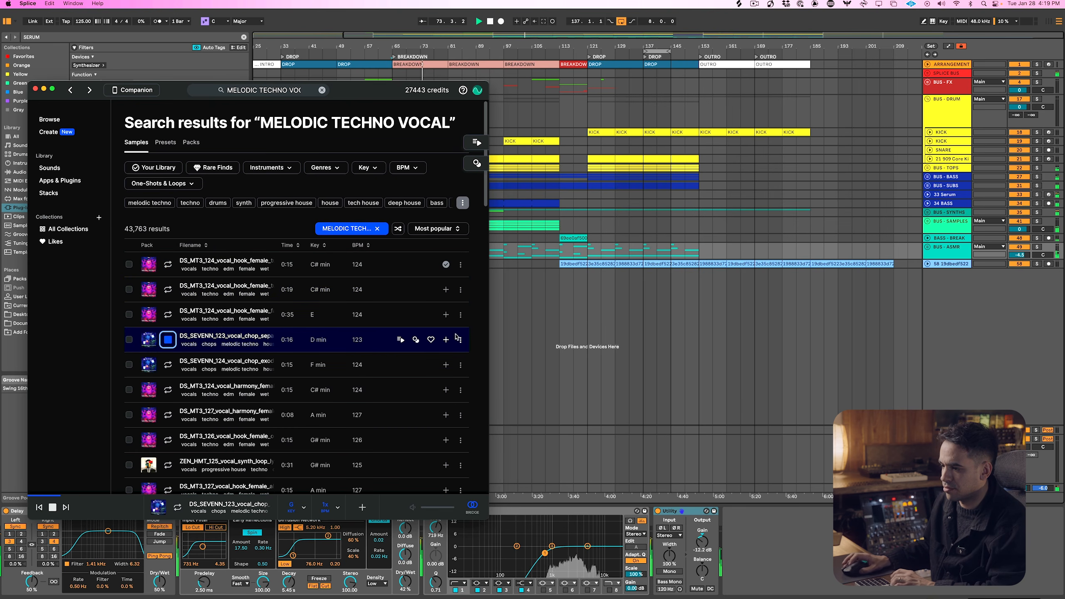
Switch to Ableton Live and insert a new audio track below track 58
left_click(957, 253)
right_click(948, 281)
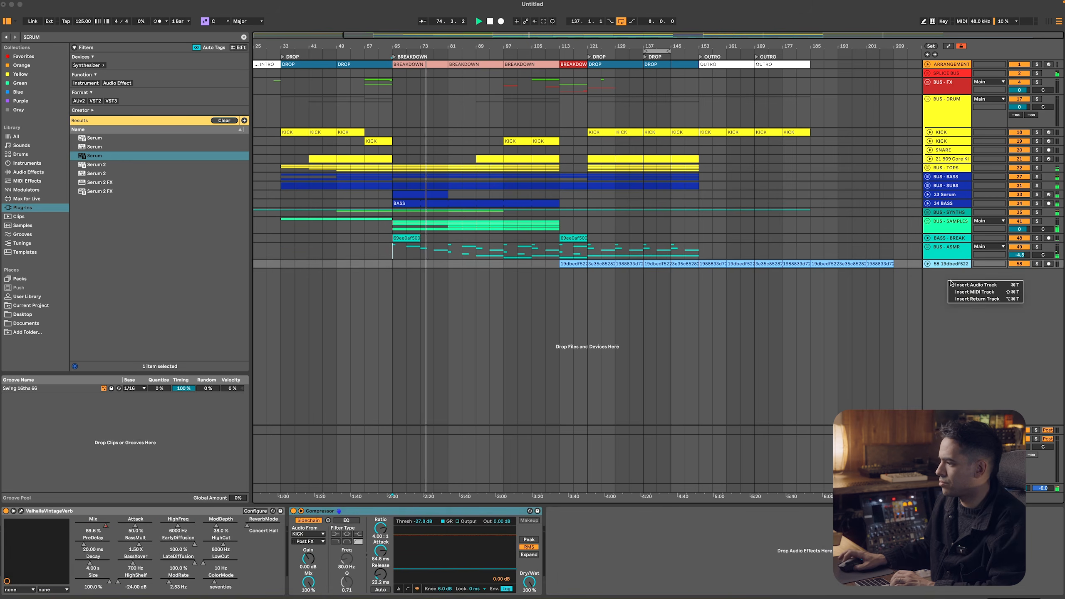
left_click(964, 285)
Copy the DS_SEVENN_123 vocal chop from Splice and paste it at bar 81 on the new audio track
key("super+Tab")
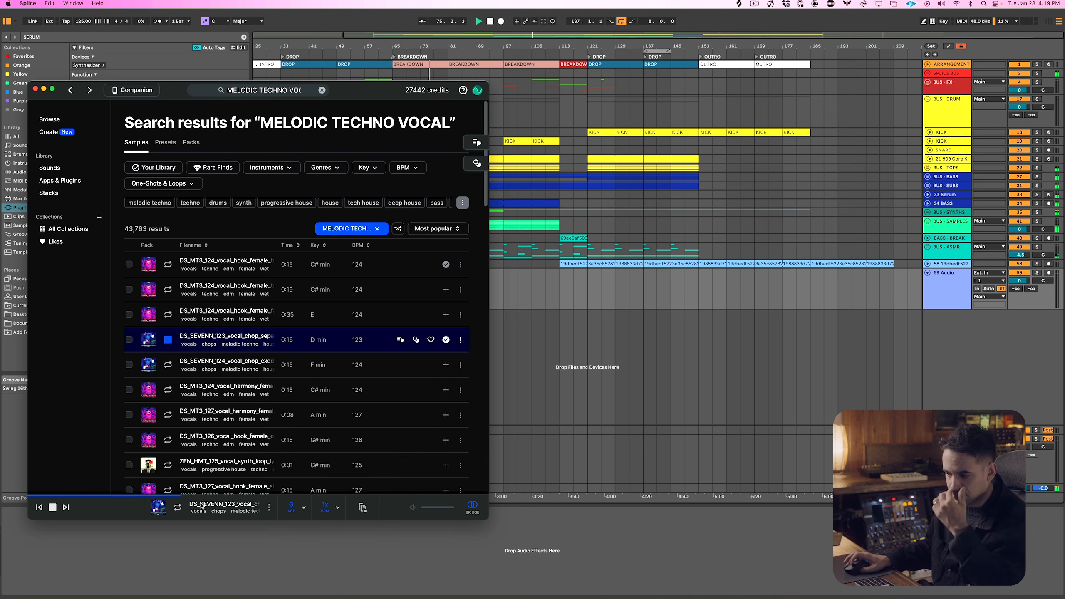
left_click(358, 510)
left_click(572, 320)
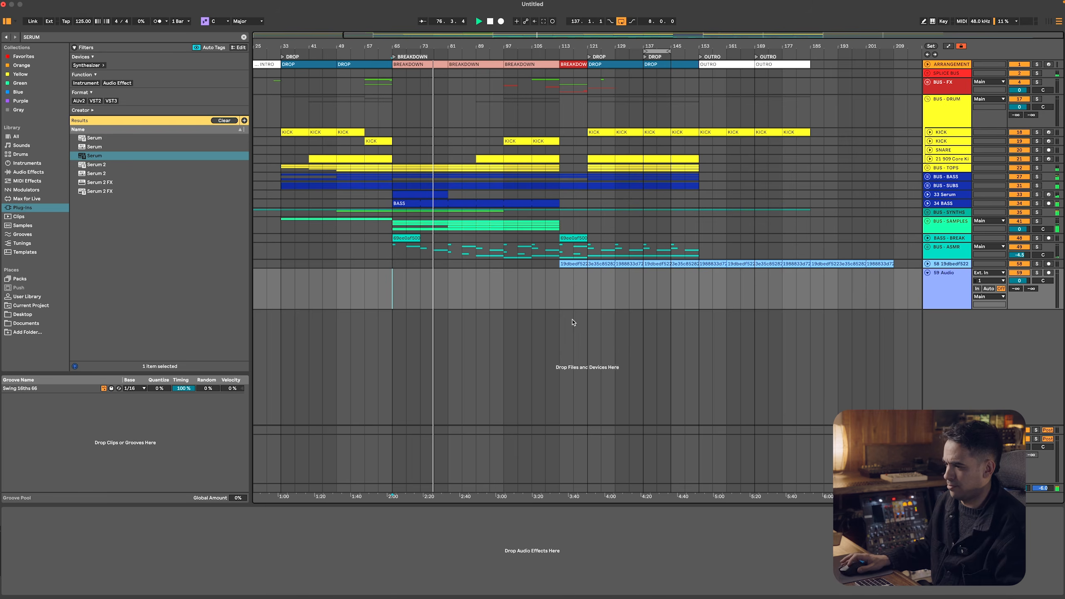
left_click(453, 283)
key("super+v")
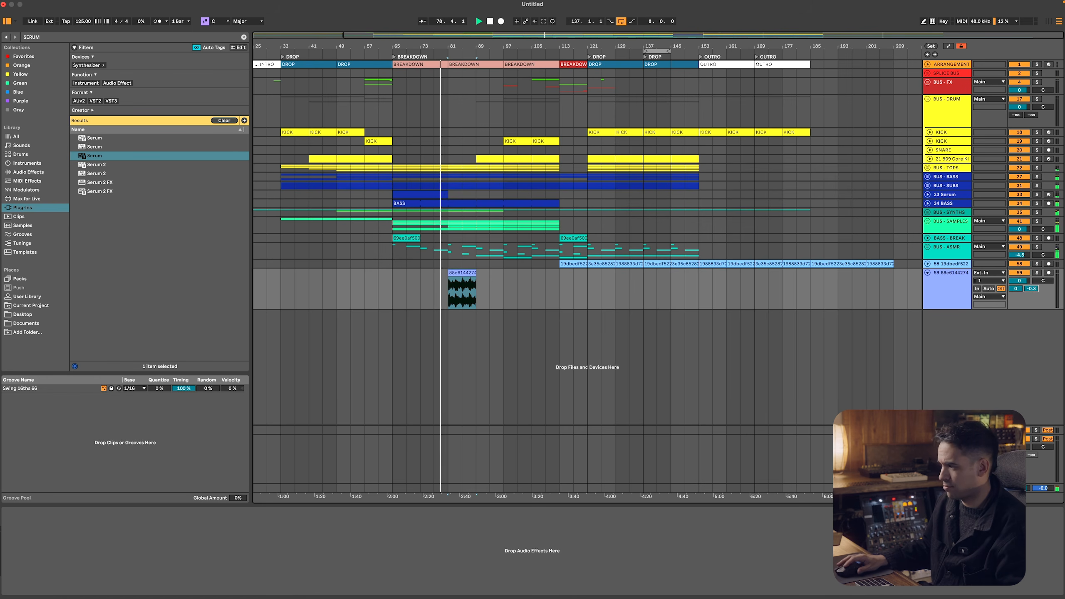
Switch to Splice, preview the next melodic techno vocals, and lower the vocal chop track's volume in Ableton Live to about -7 dB
key("super+Tab")
key("Down")
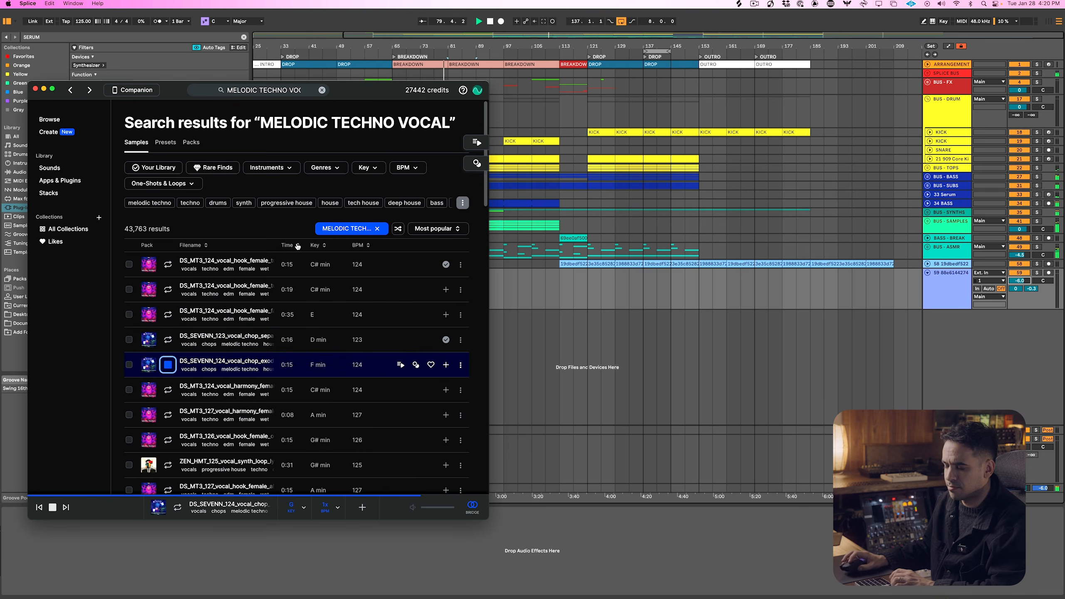
key("Down")
key("Down")
key("Down")
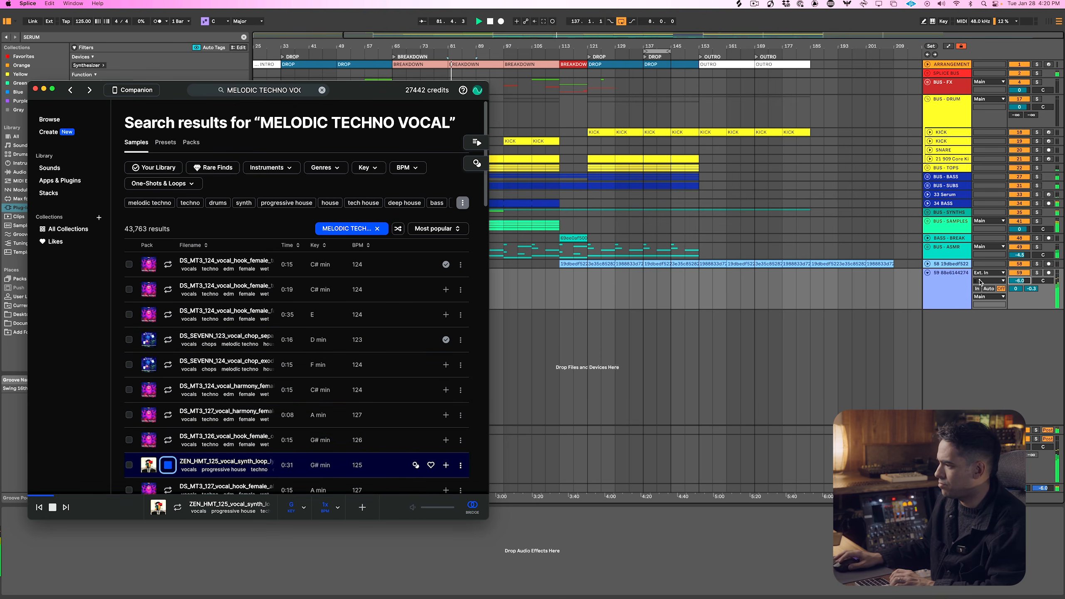
key("super+Tab")
key("super+Tab")
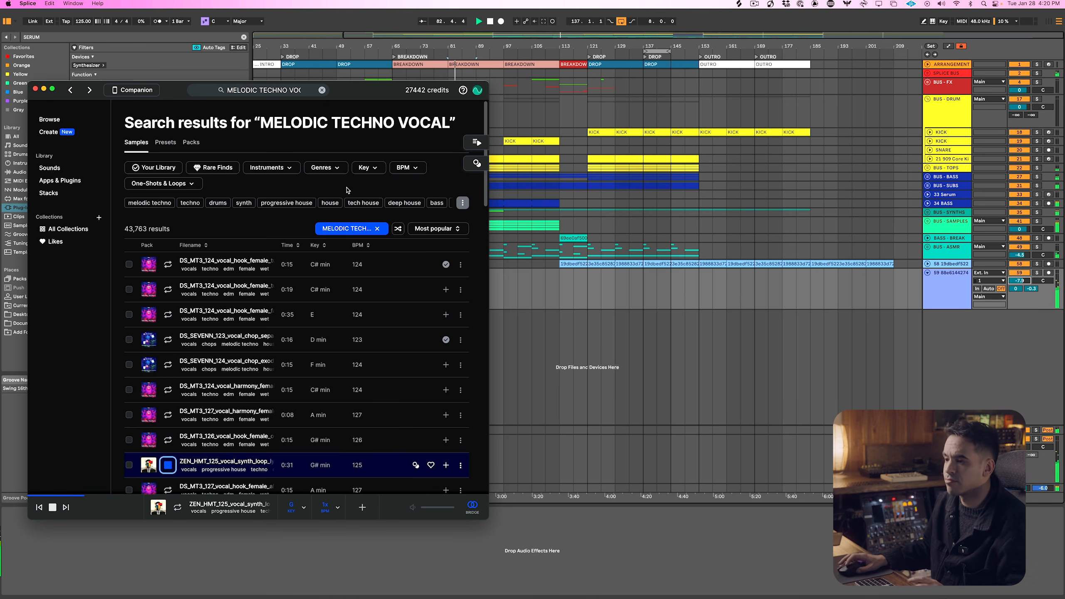
Preview vocals further down the Splice results and add the G# min DS_MT3_126_vocal_hook_female sample to the library
scroll(293, 336, "down", 5)
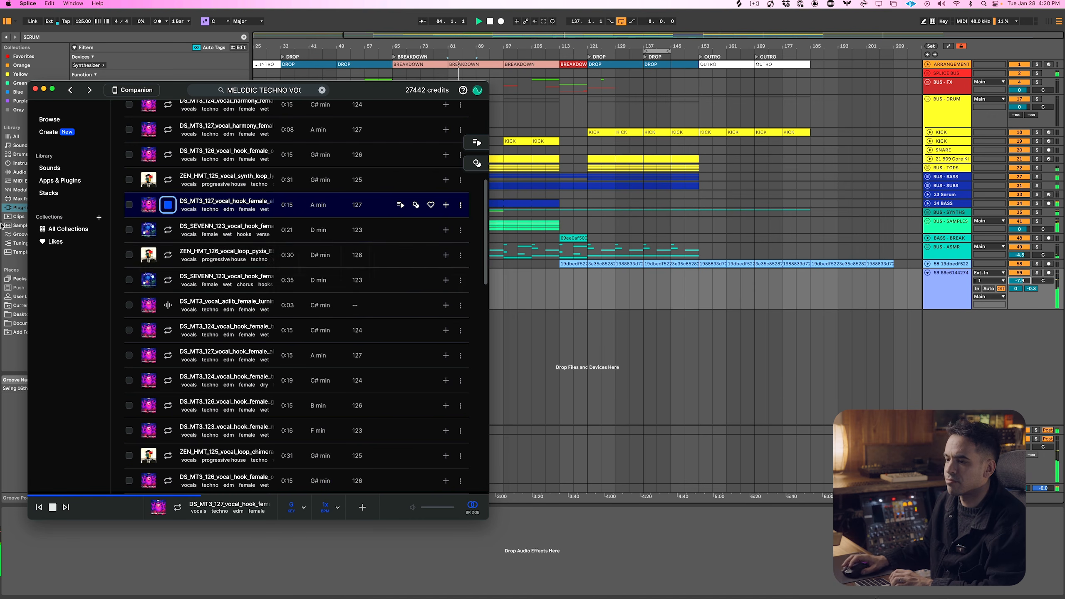
left_click(165, 255)
key("Down")
key("Down")
key("Down")
key("Down")
key("Down")
key("Down")
key("Down")
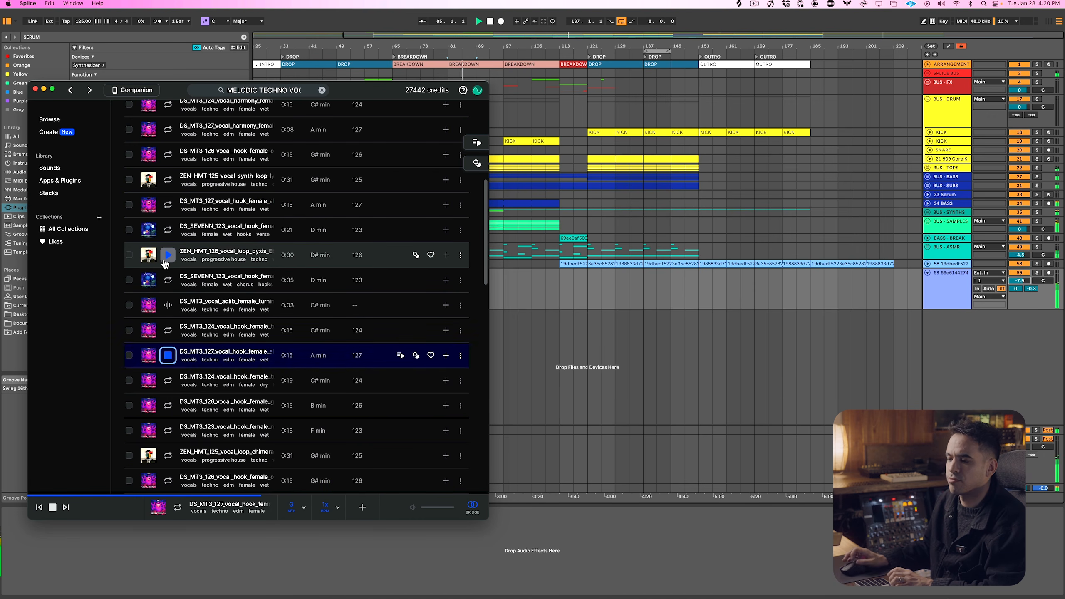
key("Down")
scroll(165, 263, "down", 5)
key("Down")
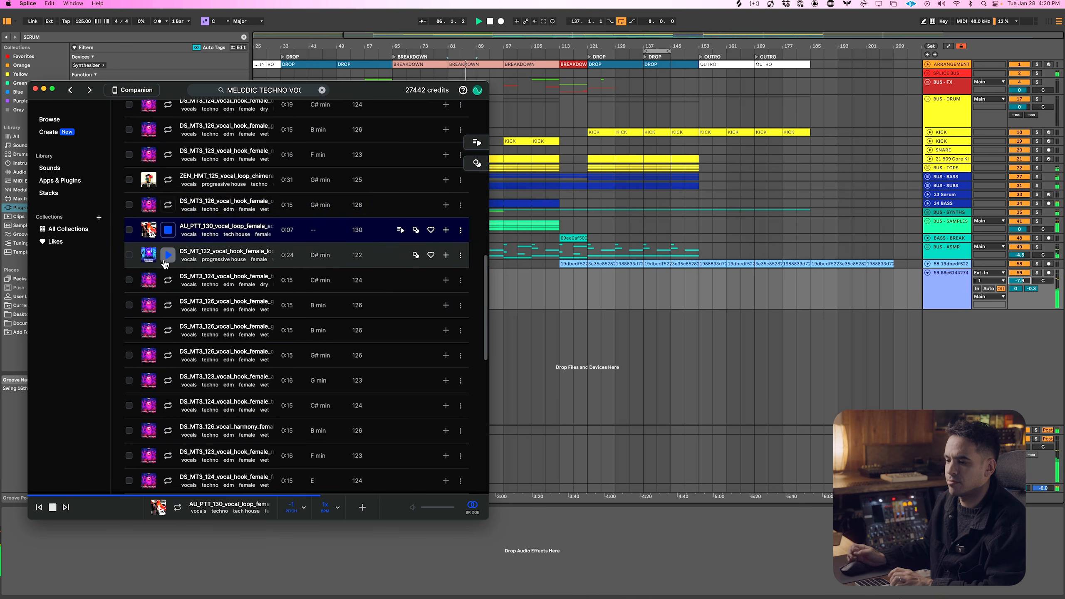
left_click(446, 204)
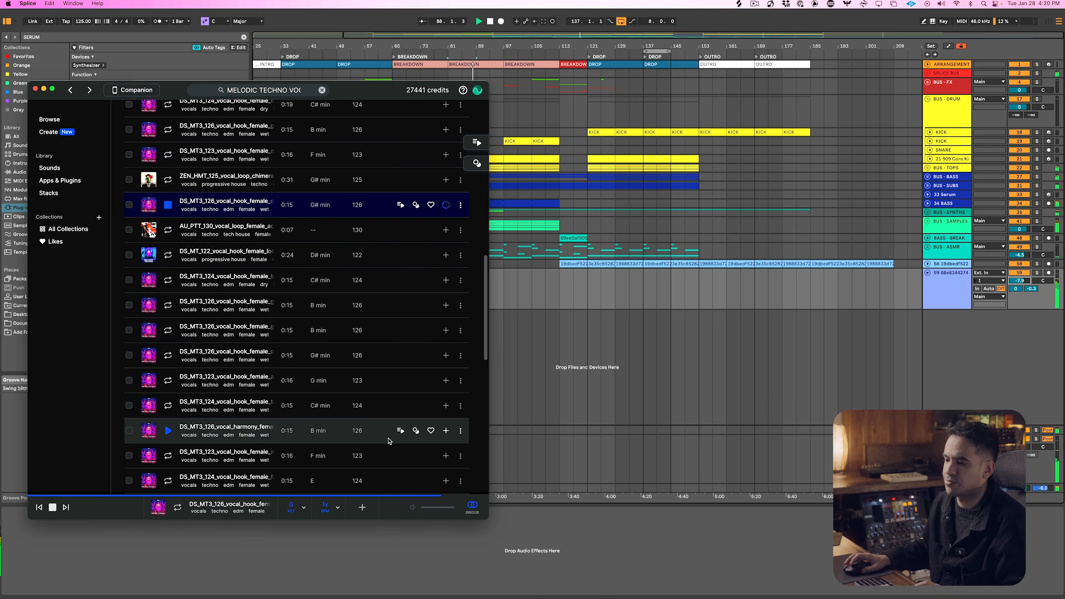
In Ableton Live, extend the vocal chop to bar 121 and place the vocal hook from bar 89 to 121 on a new audio track
left_click_drag(365, 512, 587, 278)
key("super+t")
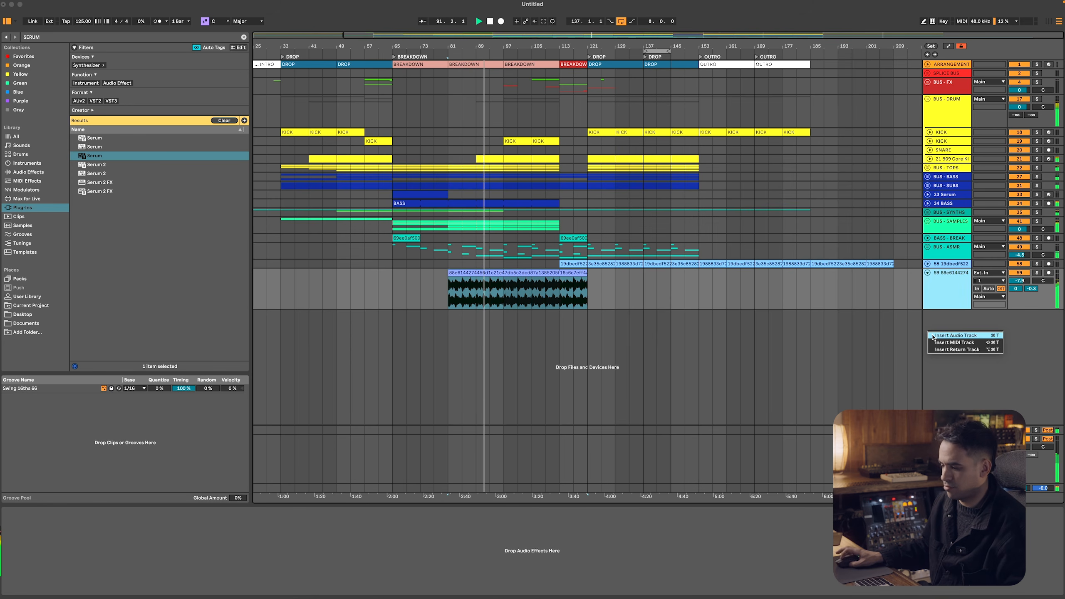
left_click(504, 325)
key("super+v")
left_click_drag(517, 314, 587, 315)
Play the breakdown and lower the vocal hook track's volume to about -4.5 dB
key("space")
key("space")
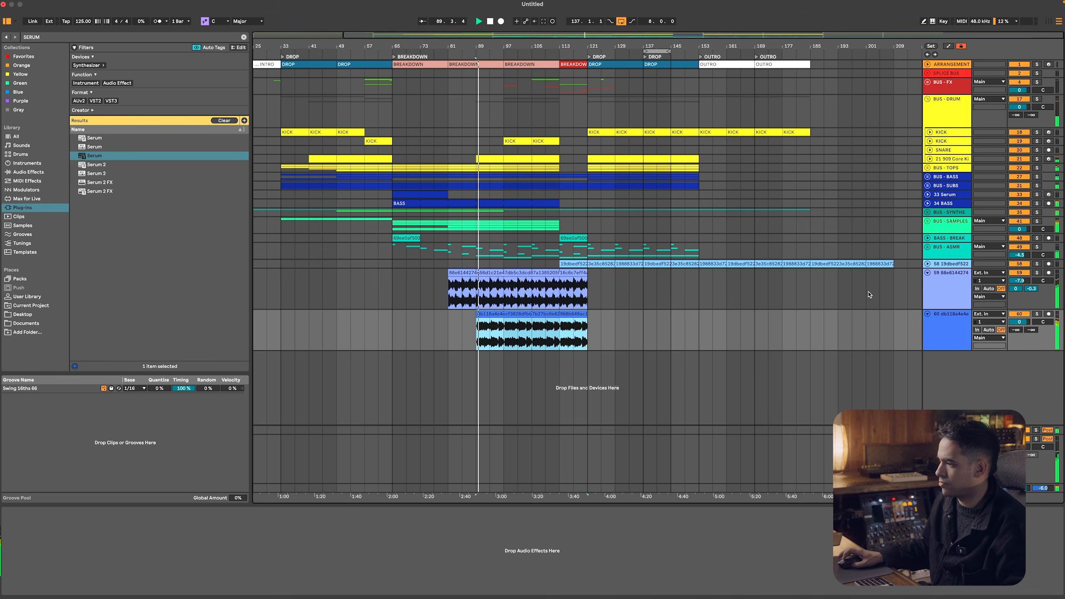
left_click_drag(1019, 321, 1019, 330)
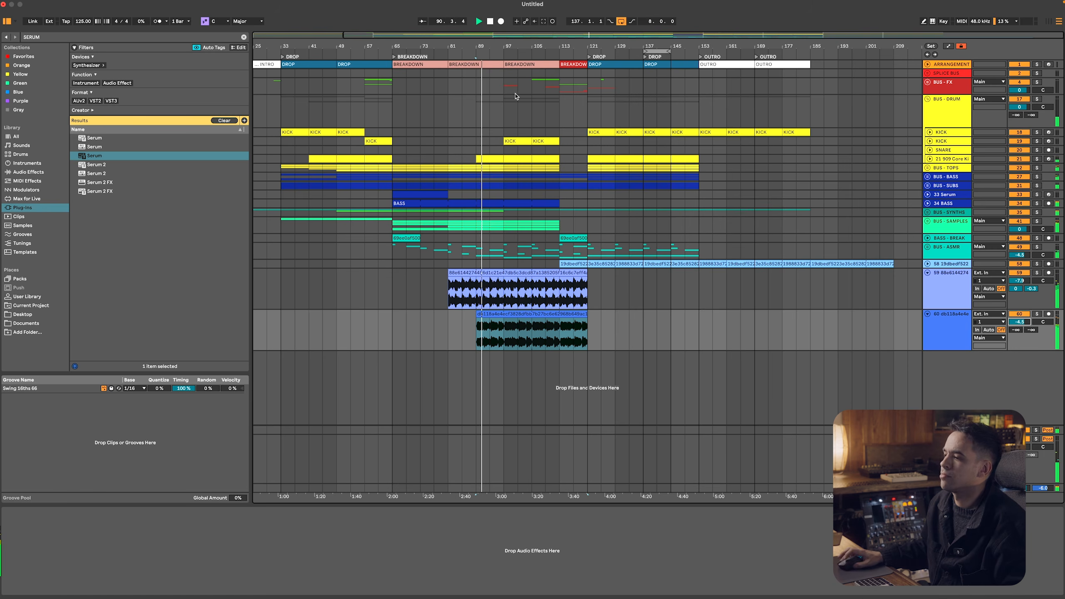
Switch to Splice, search the samples for OPEN HI HATS and filter the results to loops
left_click(942, 169)
key("super+Tab")
left_click(290, 90)
type("OPEN H")
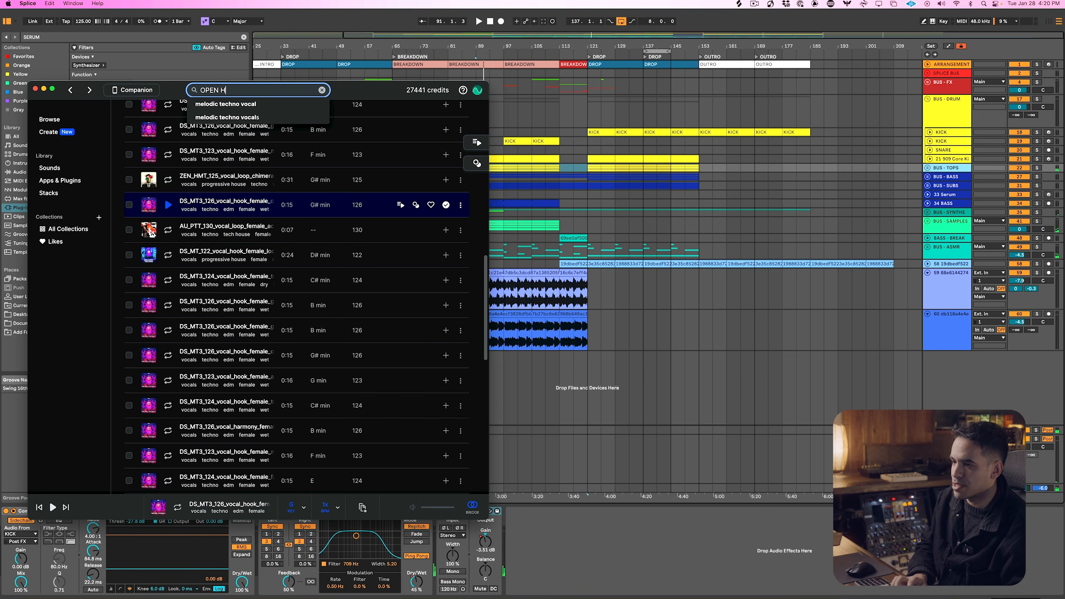
type("I HATS")
key("Return")
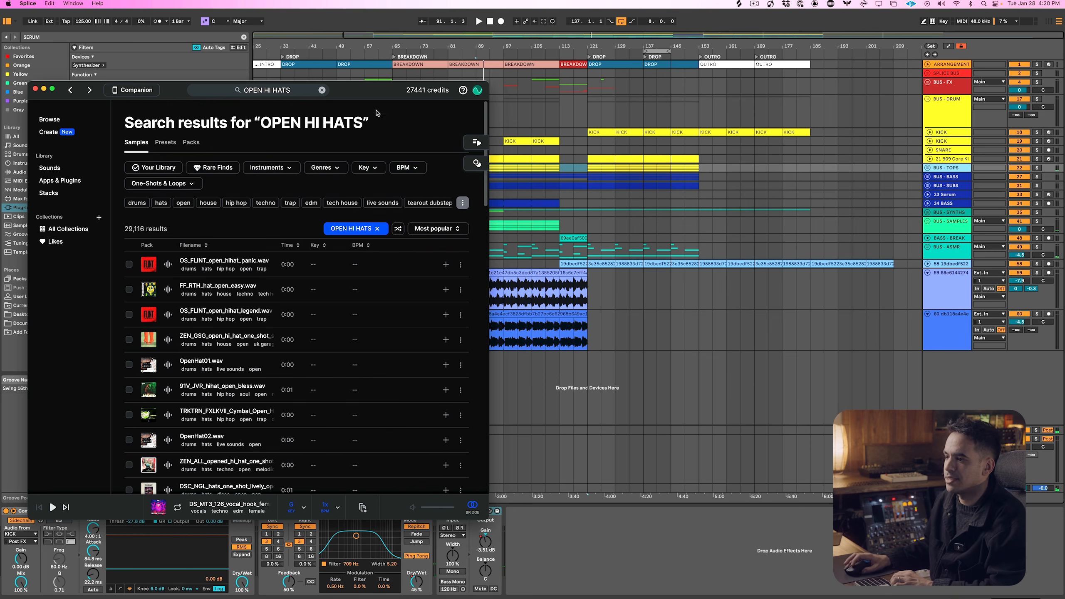
left_click(163, 183)
left_click(167, 201)
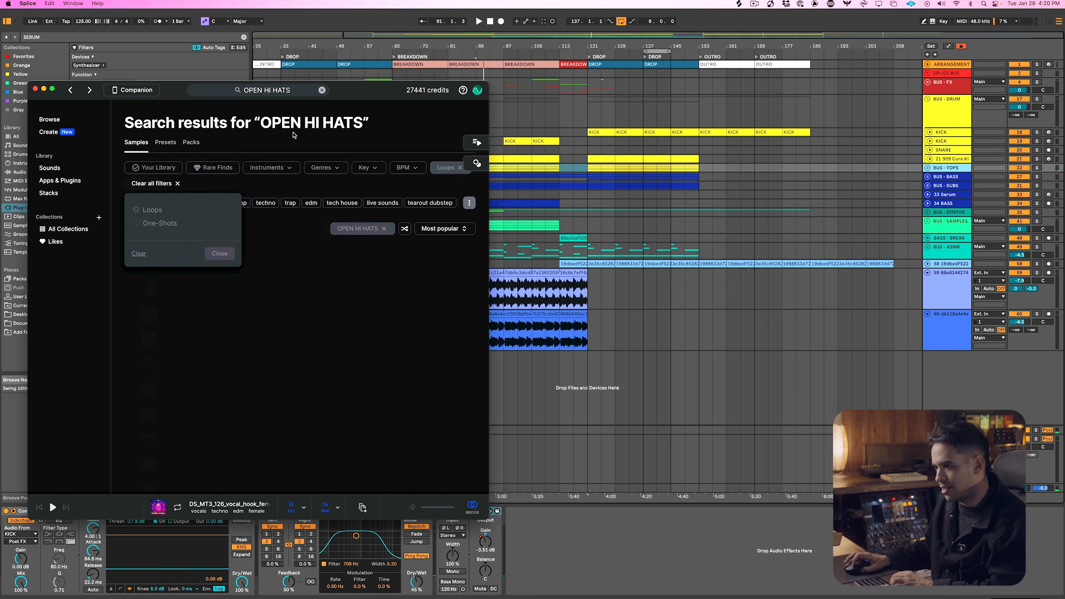
Add the dmt_124_drum_loop_cielo_hat sample to the library and insert an audio track below BUS - TOPS in Ableton Live
key("Down")
key("Down")
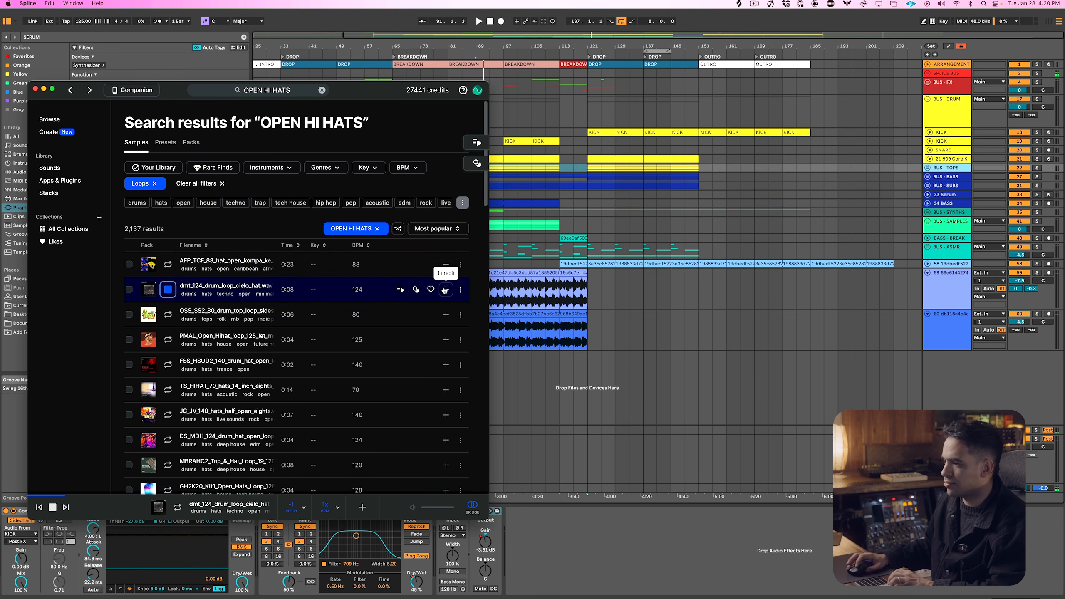
left_click(942, 167)
right_click(946, 169)
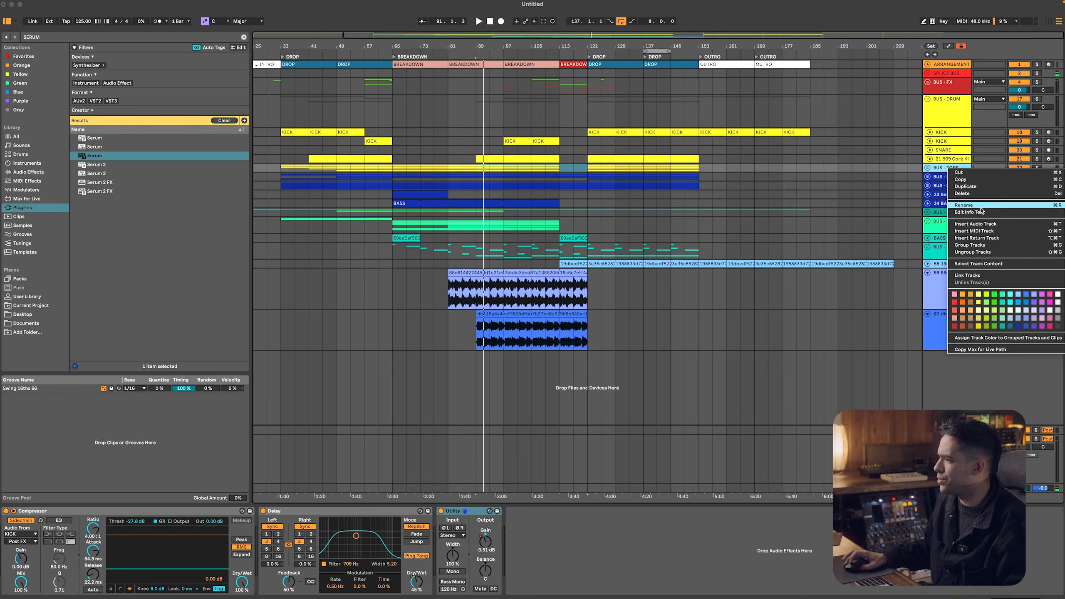
left_click(964, 225)
Place the cielo_hat loop from bar 89 to 113 on the new audio track and stop its Splice preview
key("super+Tab")
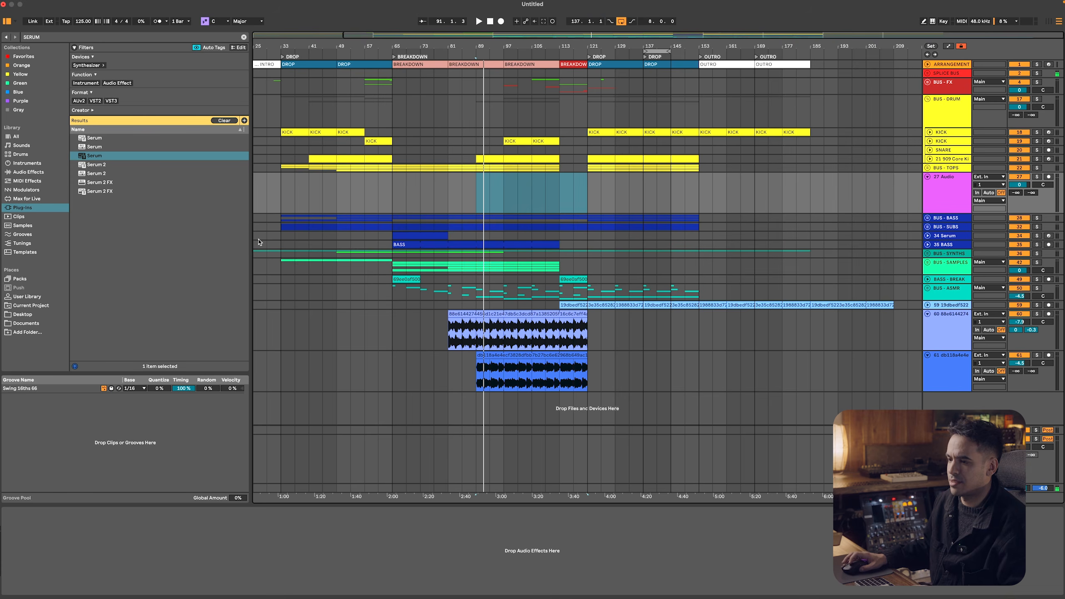
key("super+Tab")
left_click_drag(255, 280, 483, 182)
left_click(538, 177)
key("space")
key("super+Tab")
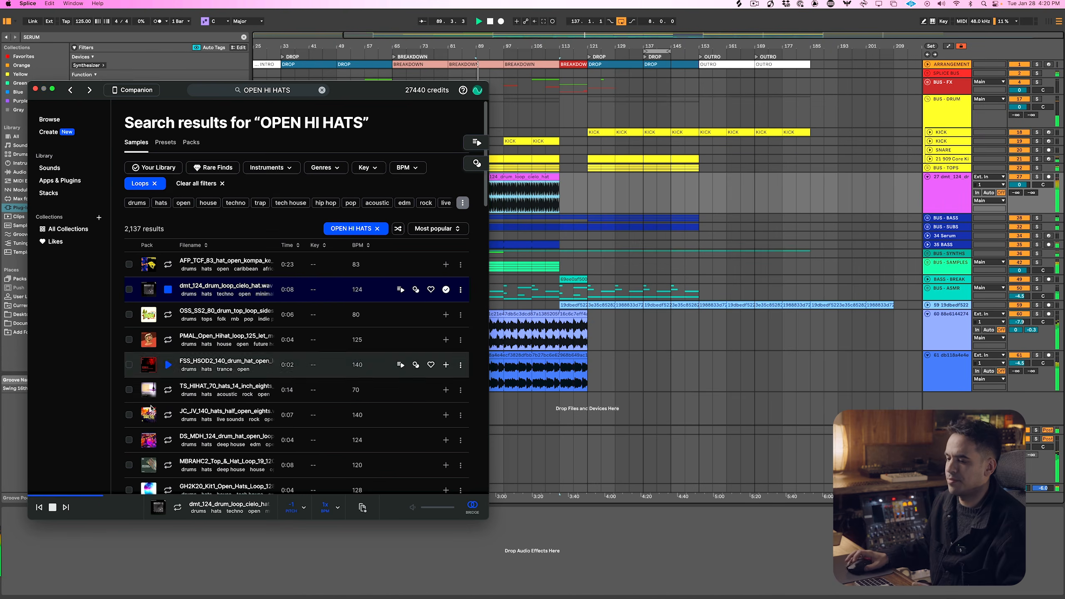
left_click(53, 507)
left_click(194, 545)
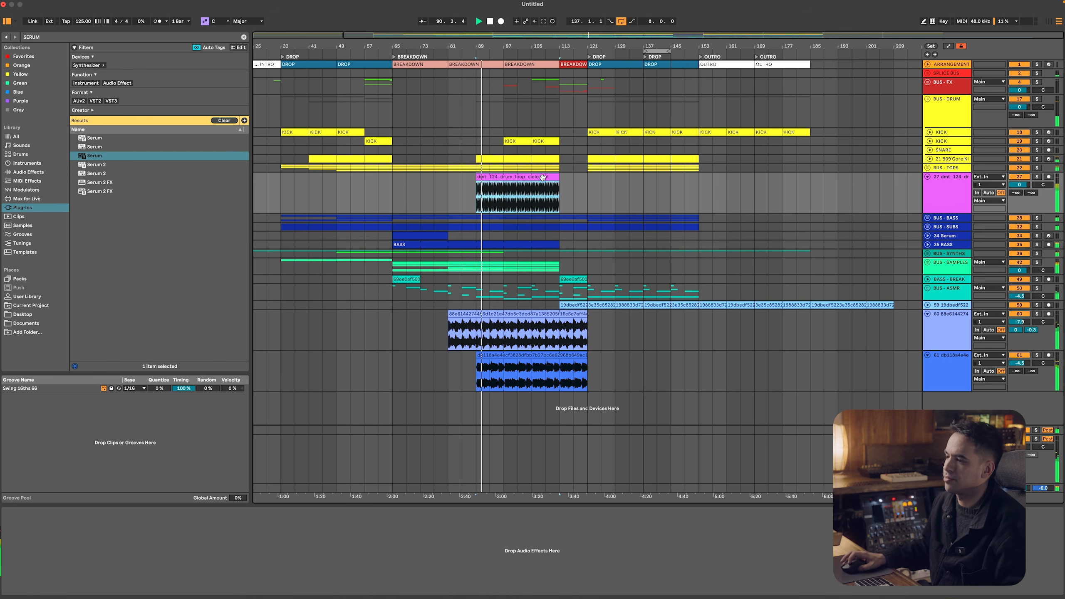
Fold the track groups and collapse all tracks in the arrangement to minimum height
left_click(953, 343)
key("super+a")
key("u")
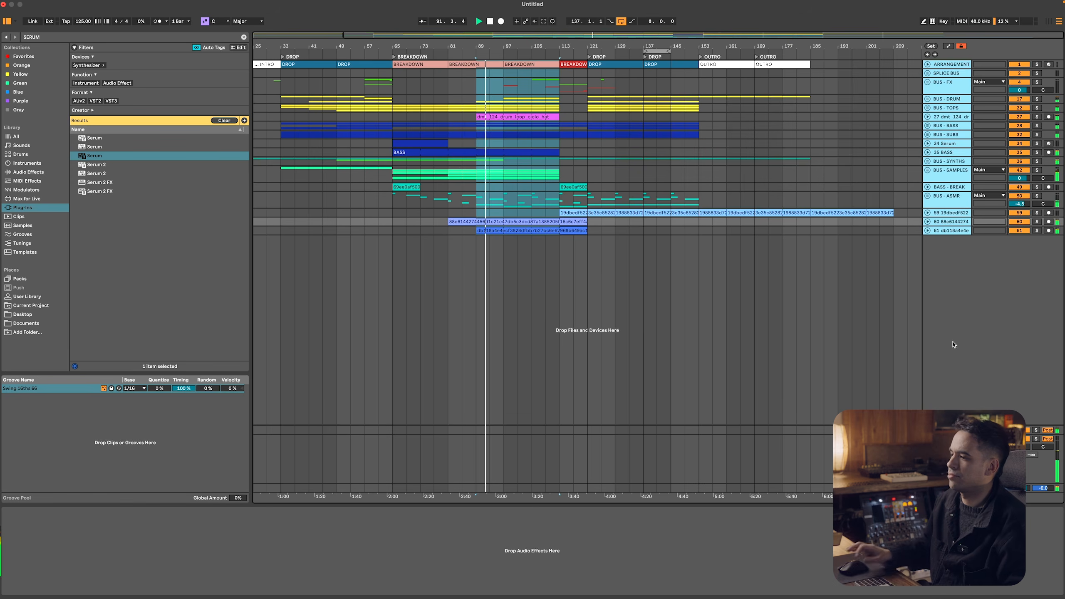
left_click(540, 114)
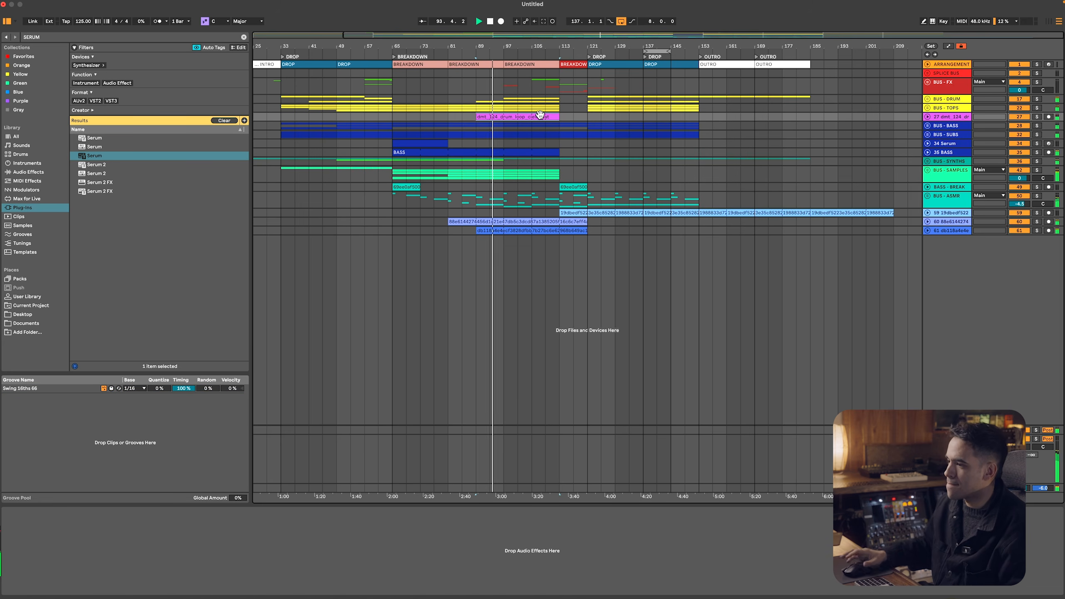
Switch to Splice and search for MELODIC TECHNO SNARE across both one-shots and loops
key("super+Tab")
left_click(305, 92)
key("super+a")
type("SANRE")
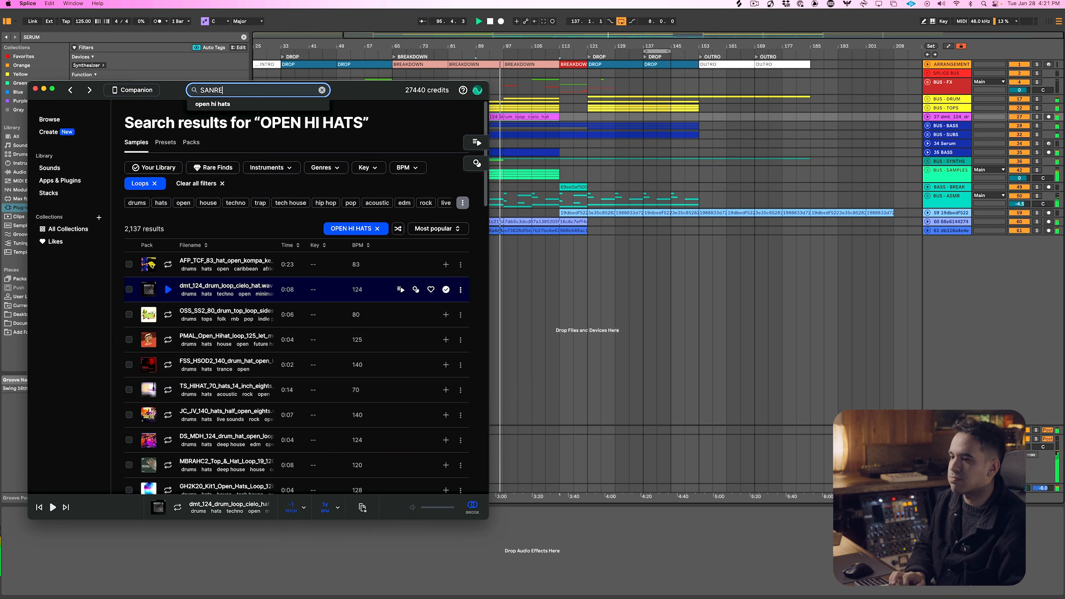
key("BackSpace")
key("BackSpace")
key("BackSpace")
key("BackSpace")
key("BackSpace")
type("MELODIC TECHNO SNARE")
key("Return")
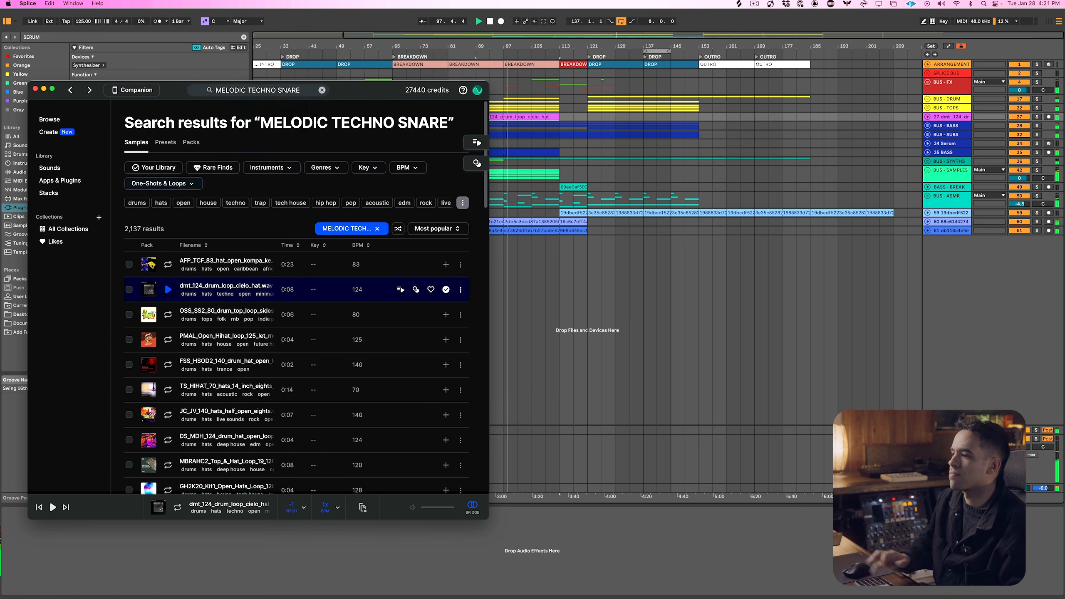
In Ableton Live, insert a MIDI track below the hat loop track and load a Drum Rack on it
left_click(954, 118)
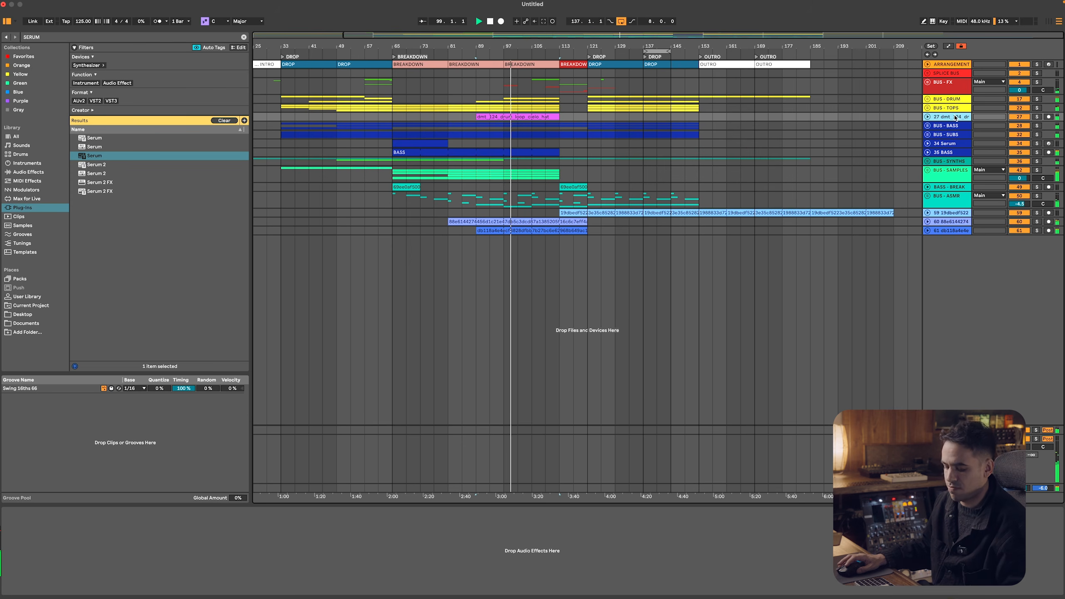
key("super+shift+t")
key("super+f")
type("DRTUM")
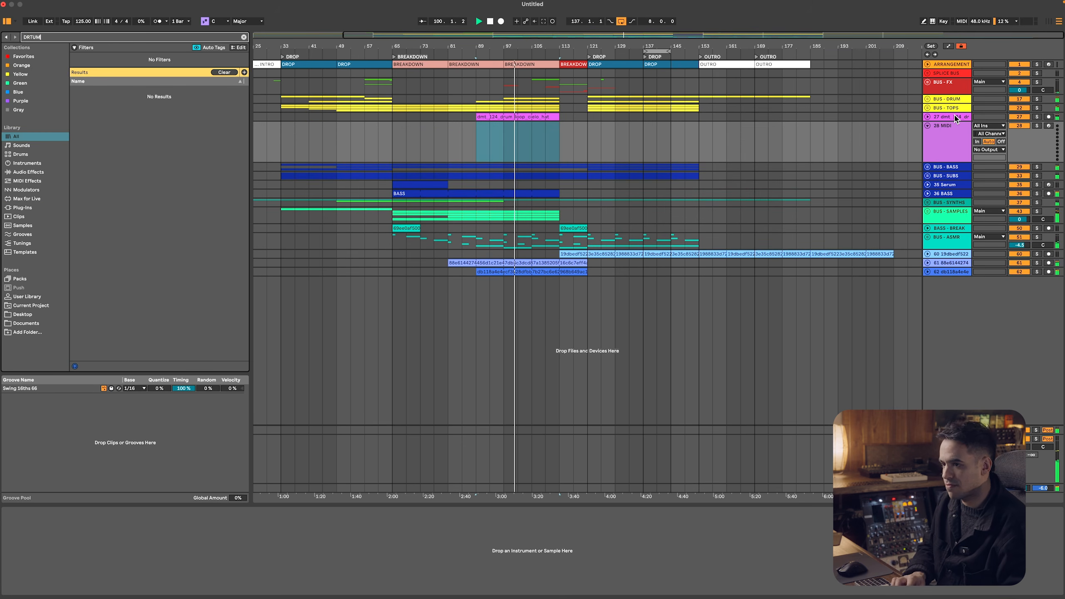
key("BackSpace")
key("BackSpace")
key("BackSpace")
type("UM")
key("Down")
key("Down")
key("Return")
Load FSS_DMTE_snare_serendipity from Splice onto the rack's C1 pad and create an 8-bar MIDI clip at bar 97
key("super+Tab")
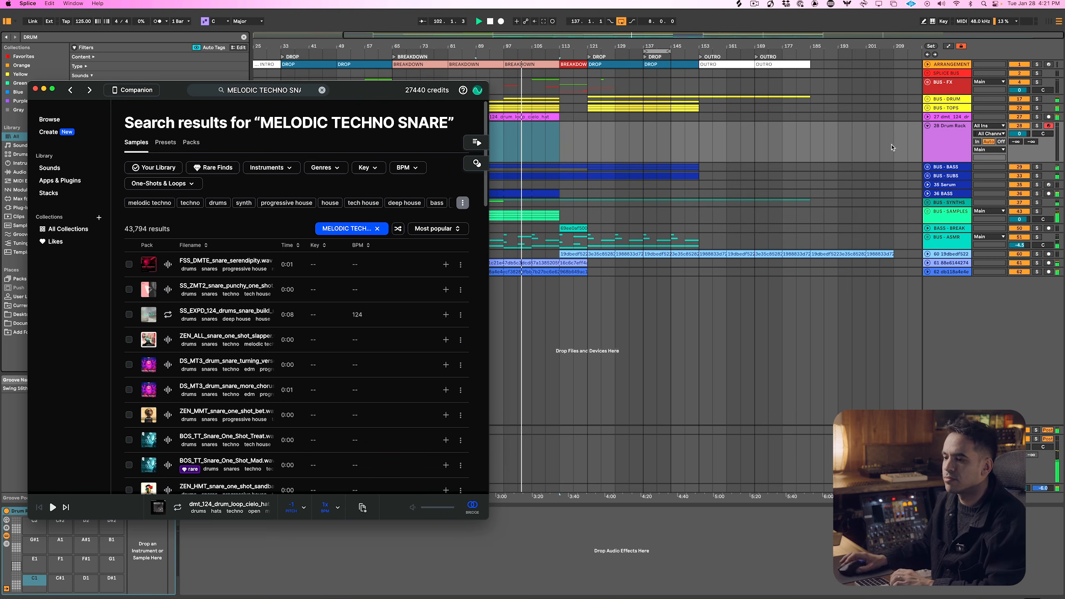
left_click(445, 264)
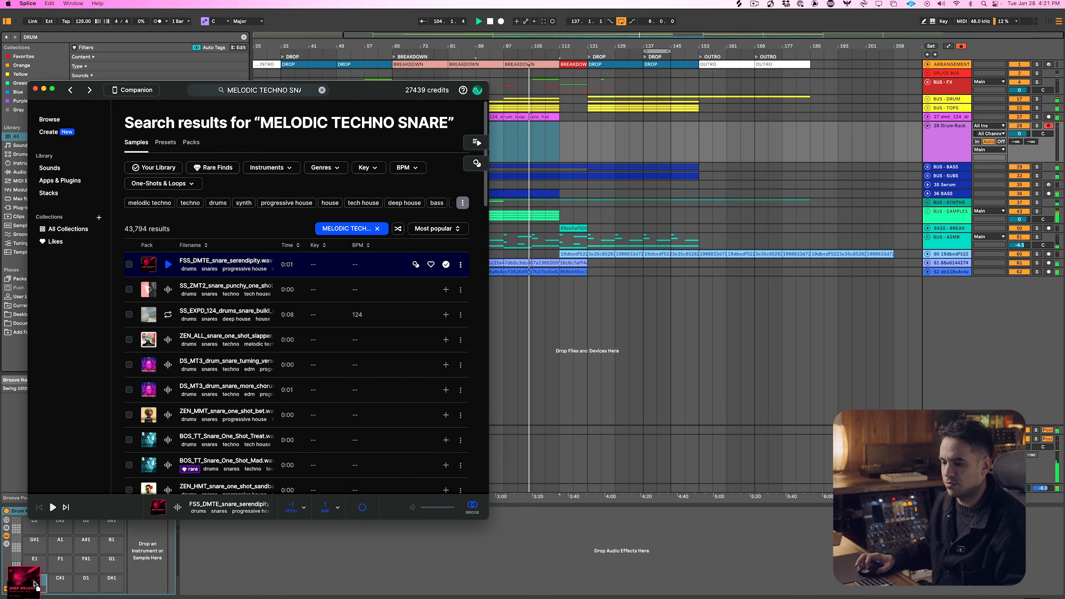
left_click(555, 144)
left_click_drag(505, 136, 532, 136)
key("space")
key("super+shift+m")
key("space")
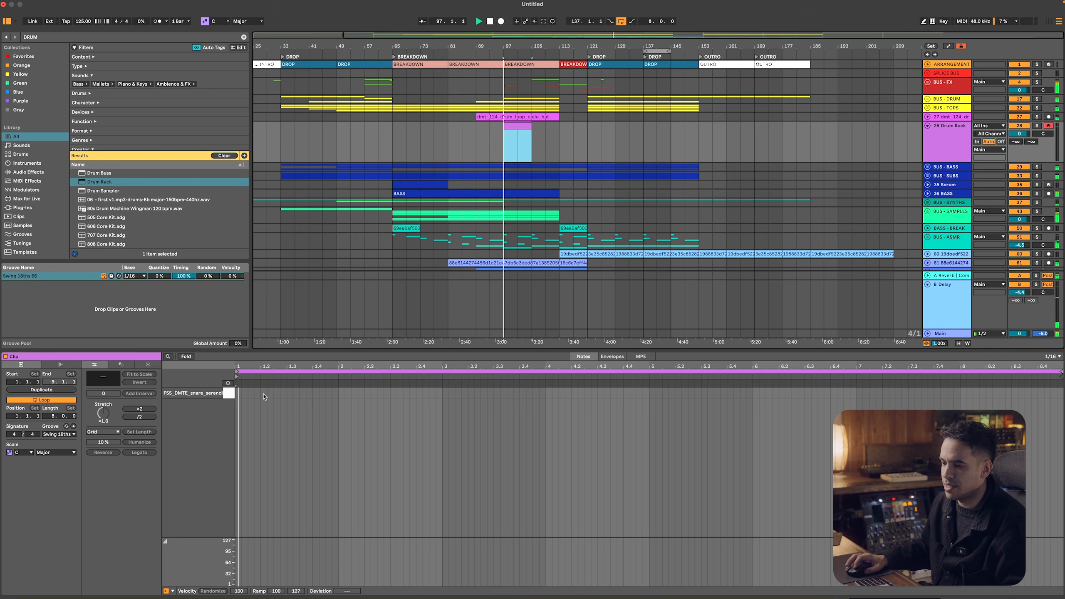
Add snare notes on beats 2 and 4 of the first bar and duplicate them across all eight bars
double_click(264, 396)
key("space")
key("space")
double_click(317, 396)
key("super+a")
key("super+d")
key("super+d")
key("super+d")
key("super+d")
key("super+d")
key("super+d")
key("super+d")
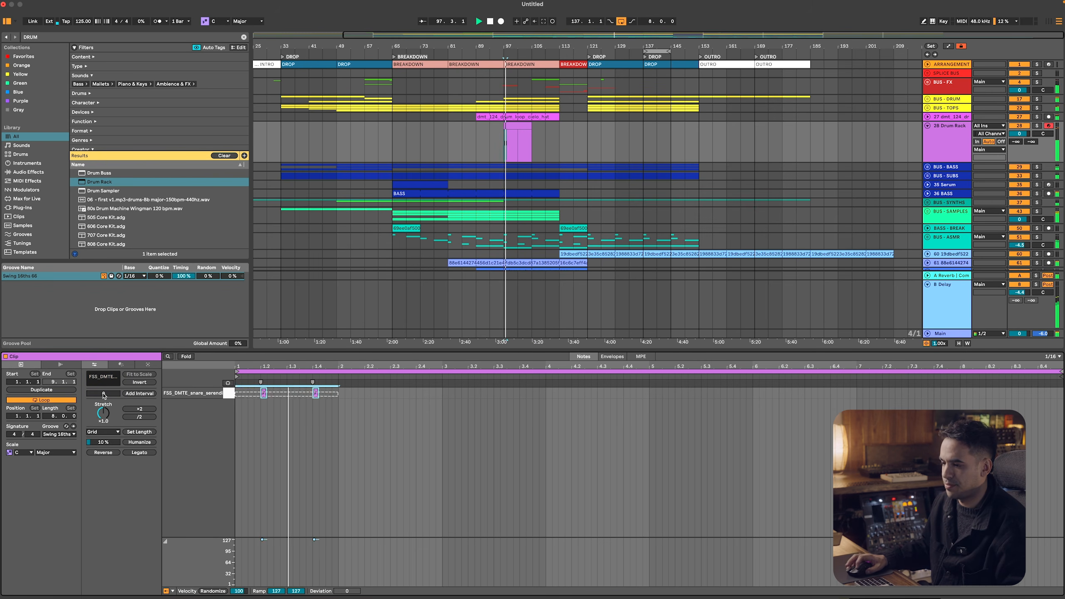
key("space")
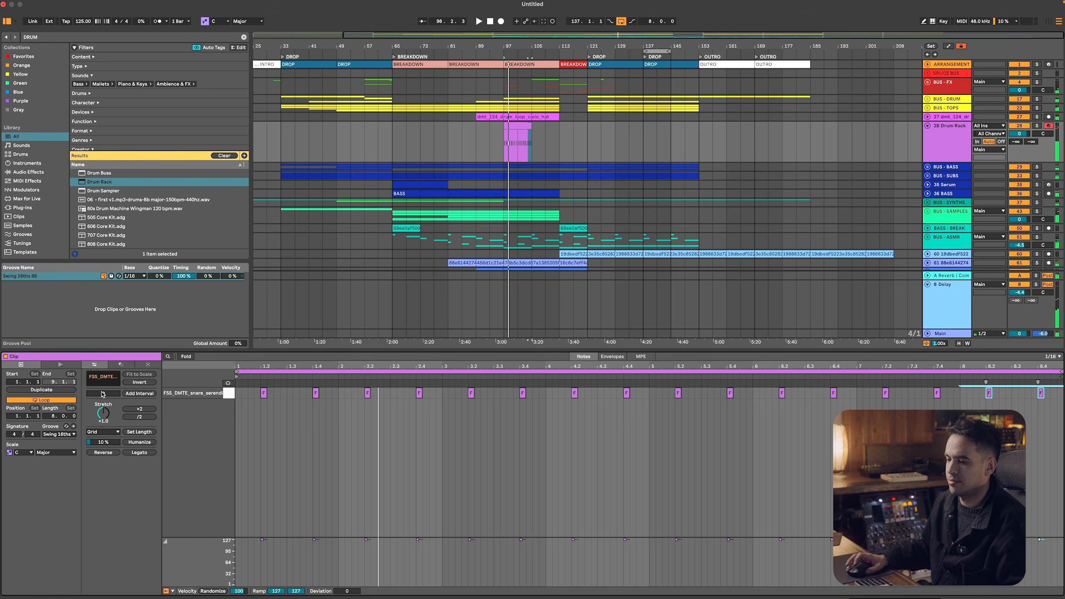
Preview more snares in Splice, add ZEN_ALL_snare_one_shot_slapper to the library and load it onto the Drum Rack's C#1 pad
key("super+Tab")
key("Down")
key("Down")
key("Down")
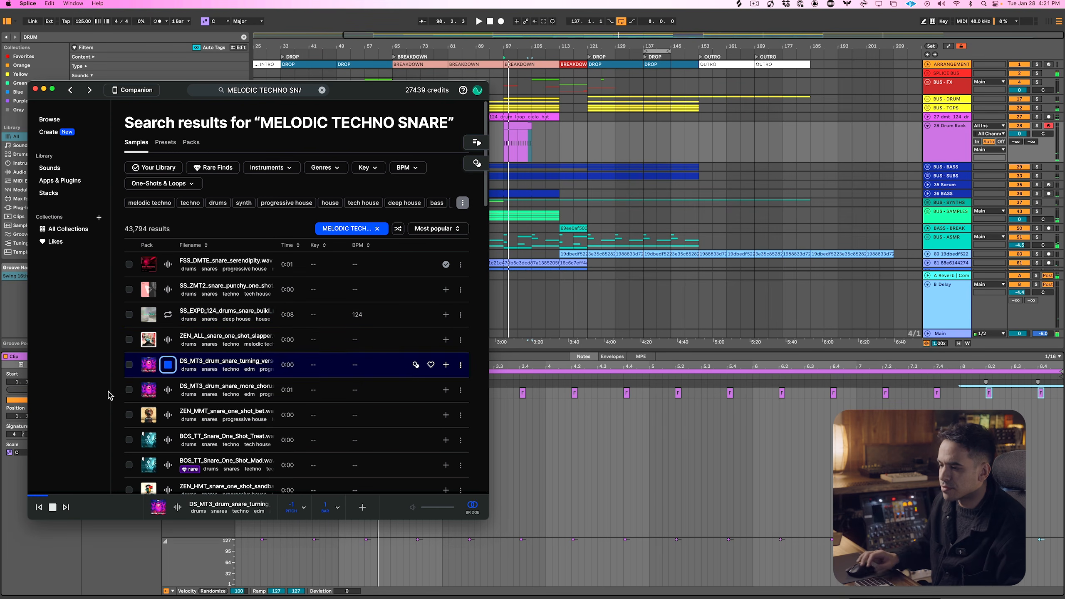
key("super+Tab")
left_click(943, 142)
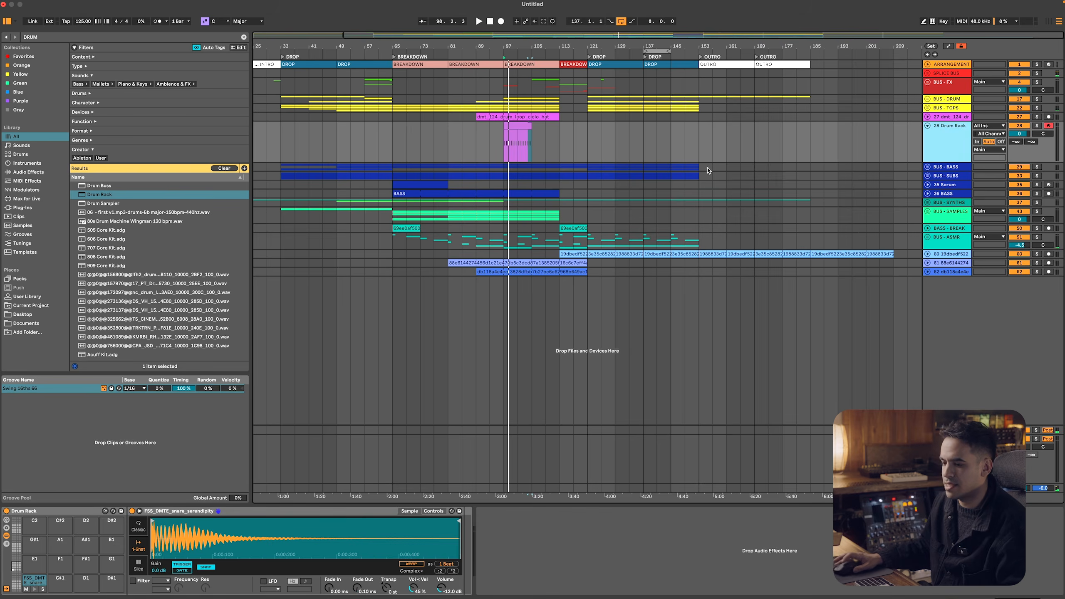
key("super+Tab")
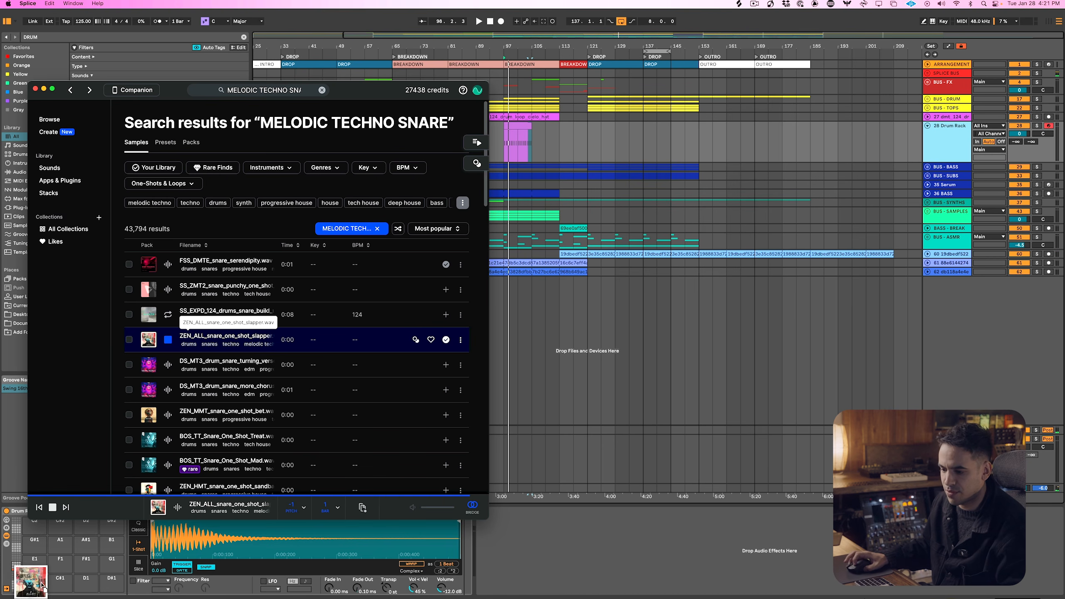
Move all snare notes in the Drum Rack clip to the ZEN_ALL snare and play the clip
left_click(525, 130)
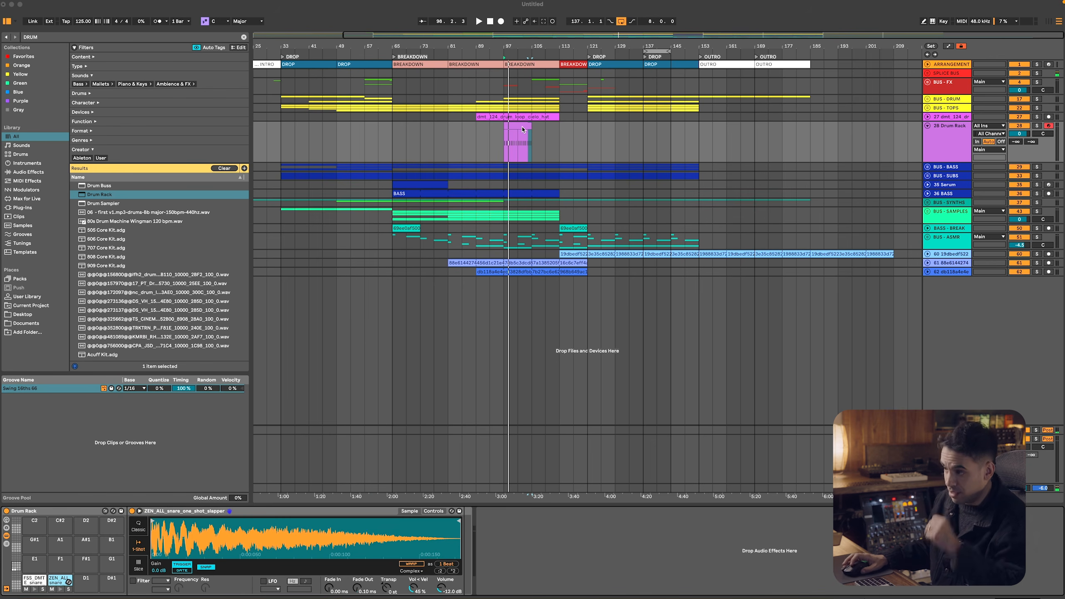
double_click(519, 121)
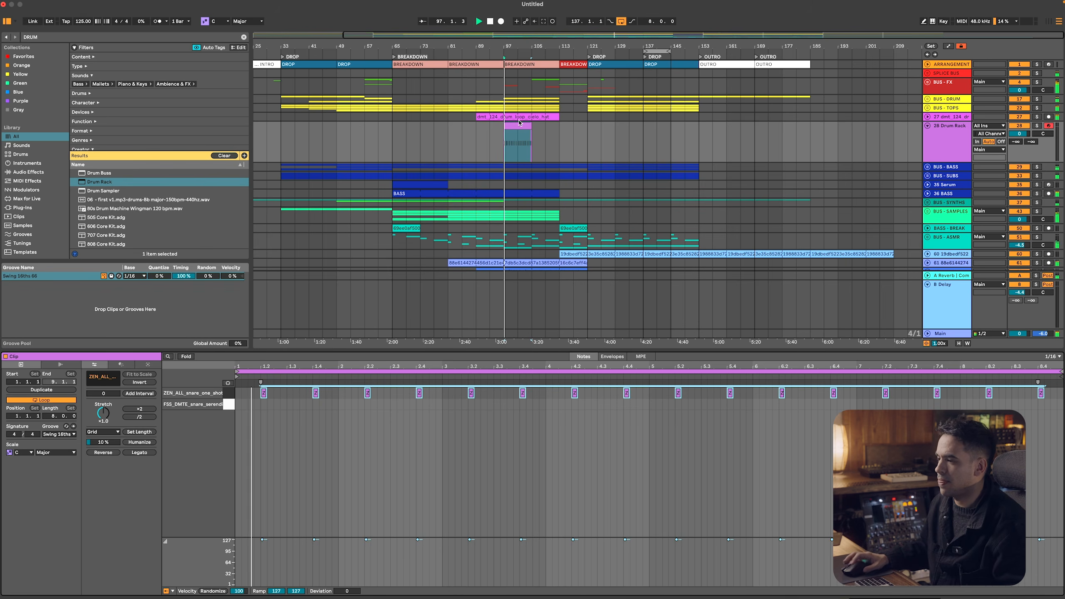
key("shift+Tab")
Collapse the Drum Rack track in the arrangement and stop playback
left_click(962, 137)
left_click(1013, 134)
left_click(907, 134)
left_click(927, 127)
key("space")
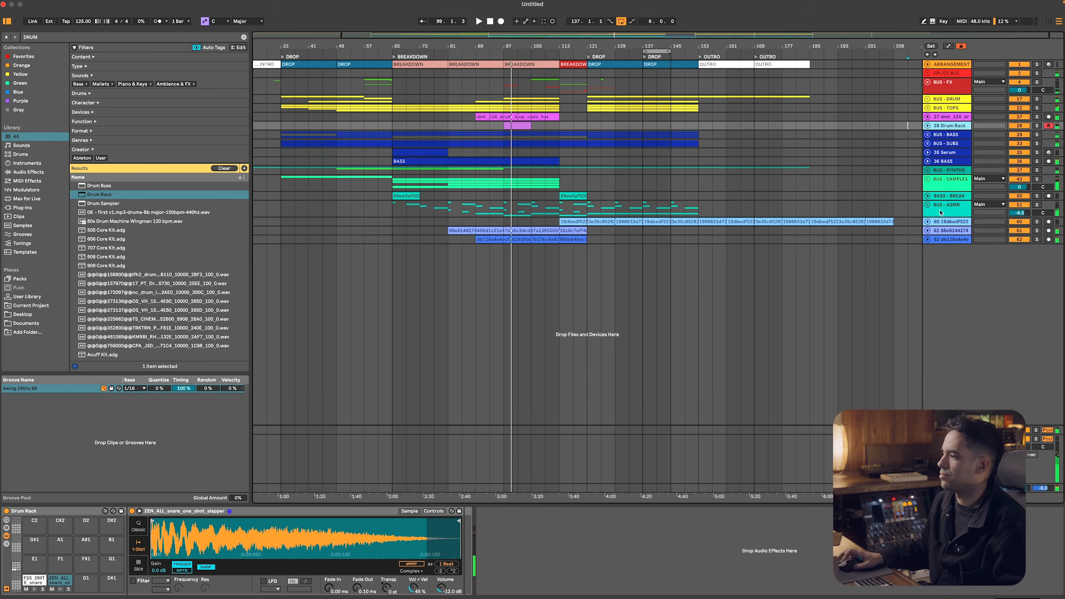
Group the three blue Splice sample tracks below BUS - ASMR and name the group BUS - SAMPLES
left_click(937, 208)
left_click(943, 222)
left_click(947, 240, "shift")
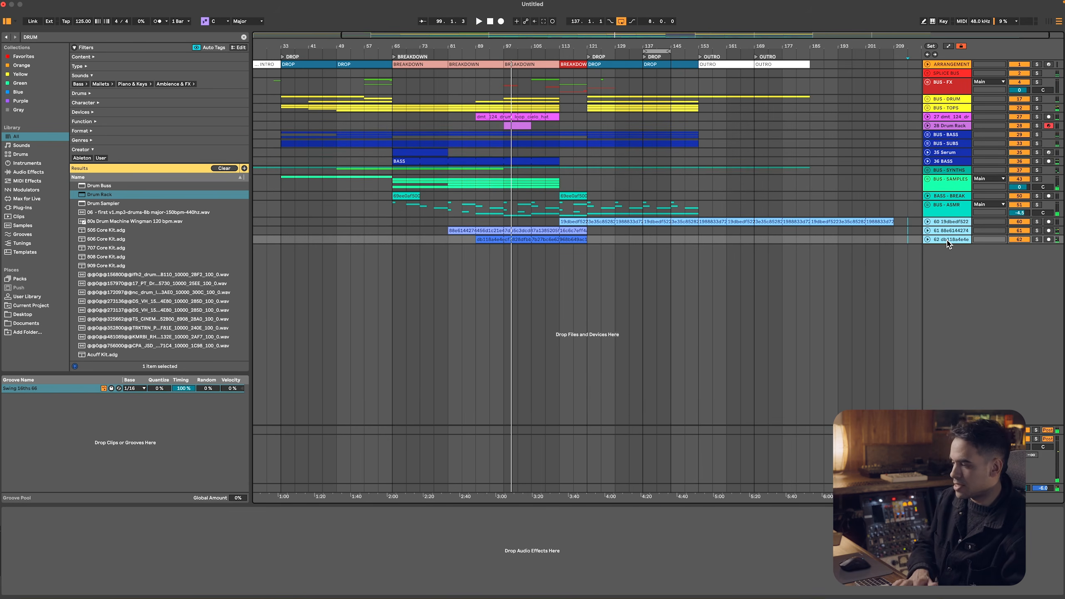
key("super+g")
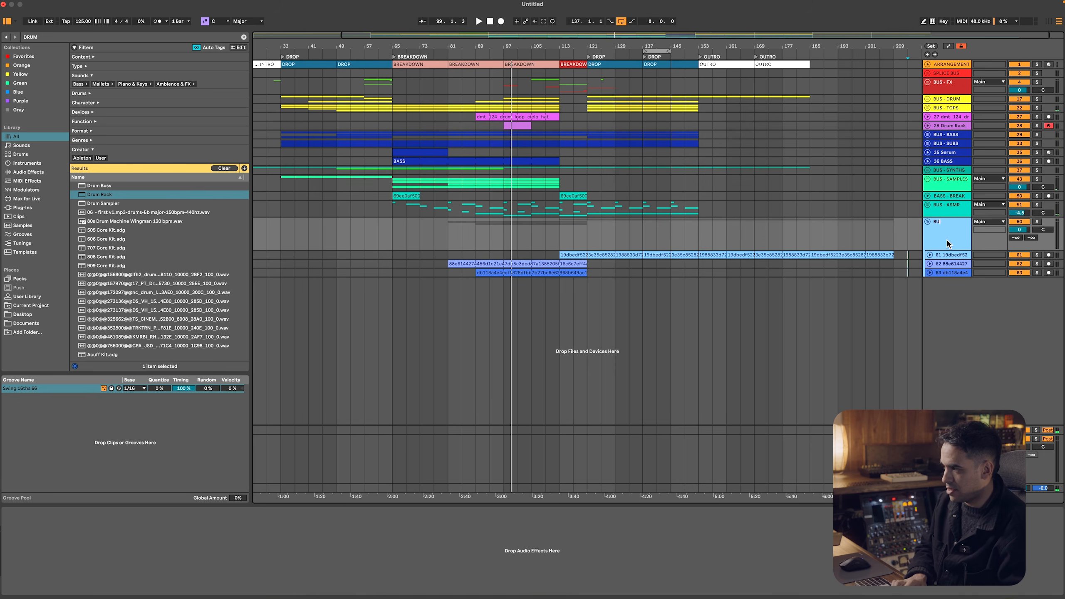
Search the browser for EQ and load EQ Eight onto the new BUS - SAMPLES group
key("super+f")
type("EQ")
key("Down")
key("Down")
key("Down")
key("Down")
right_click(946, 240)
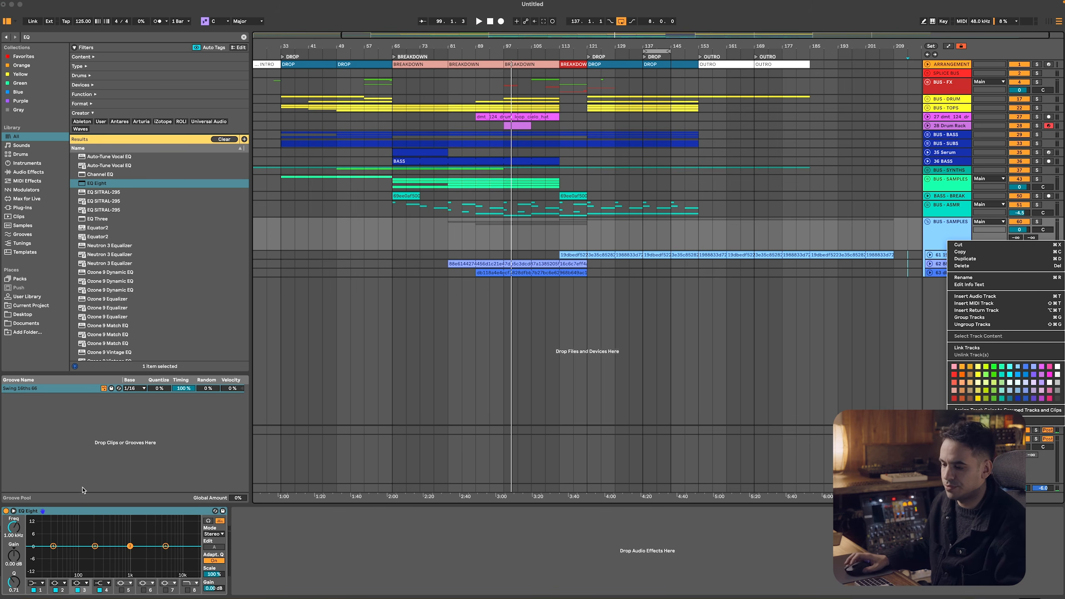
left_click(101, 552)
Play the arrangement from bar 81 and bring up the first band of the BUS - SAMPLES EQ Eight for editing
key("space")
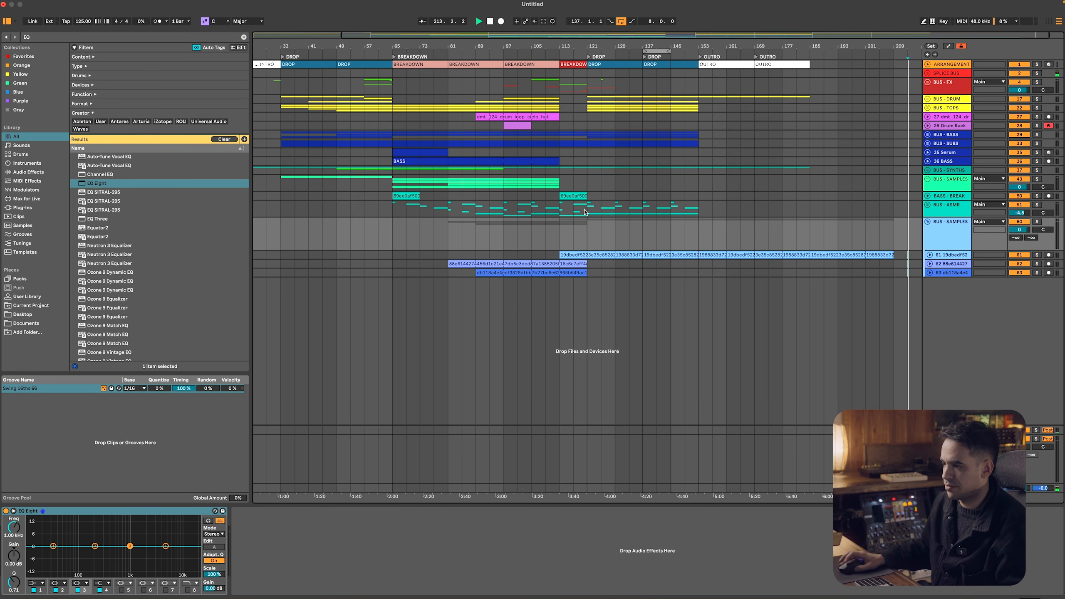
left_click(519, 263)
key("space")
key("space")
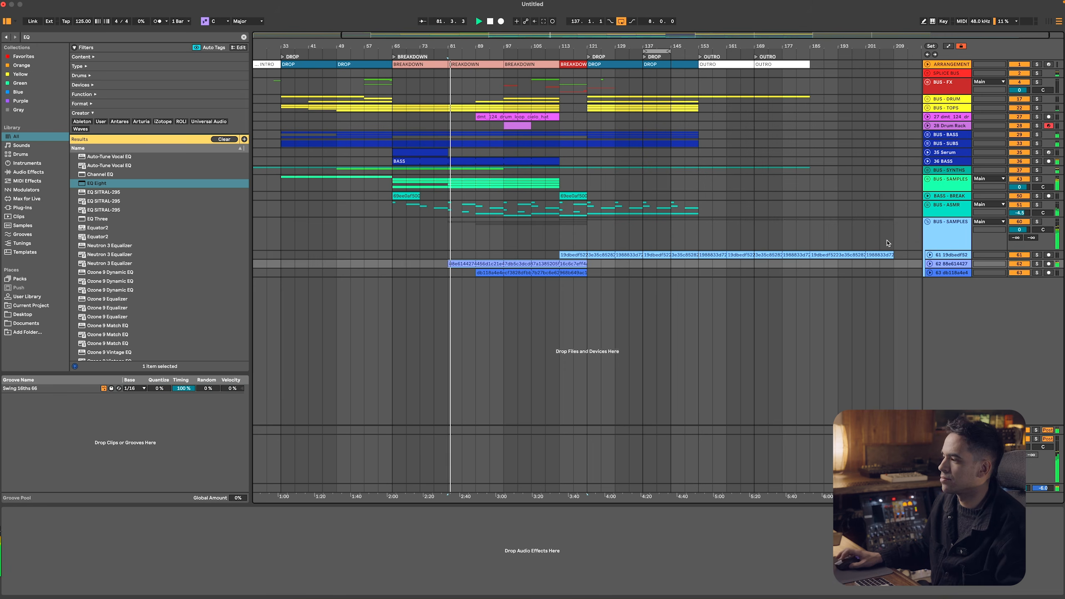
left_click(924, 239)
left_click(37, 583)
left_click(36, 545)
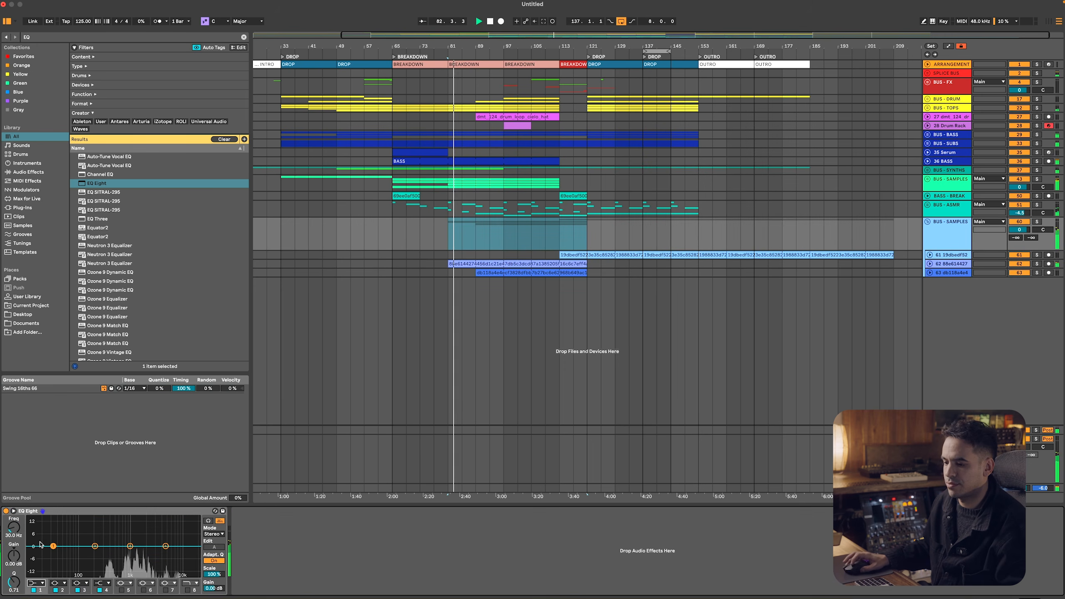
Switch to Splice, toggle the ZEN_ALL snare preview and return to the Ableton Live set
key("super+Tab")
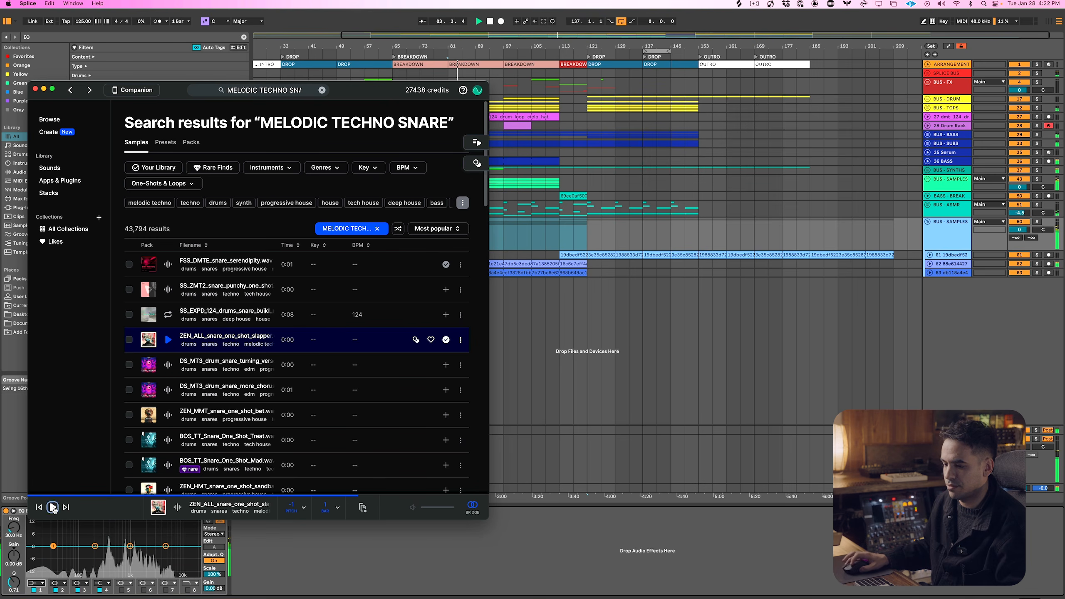
left_click(52, 507)
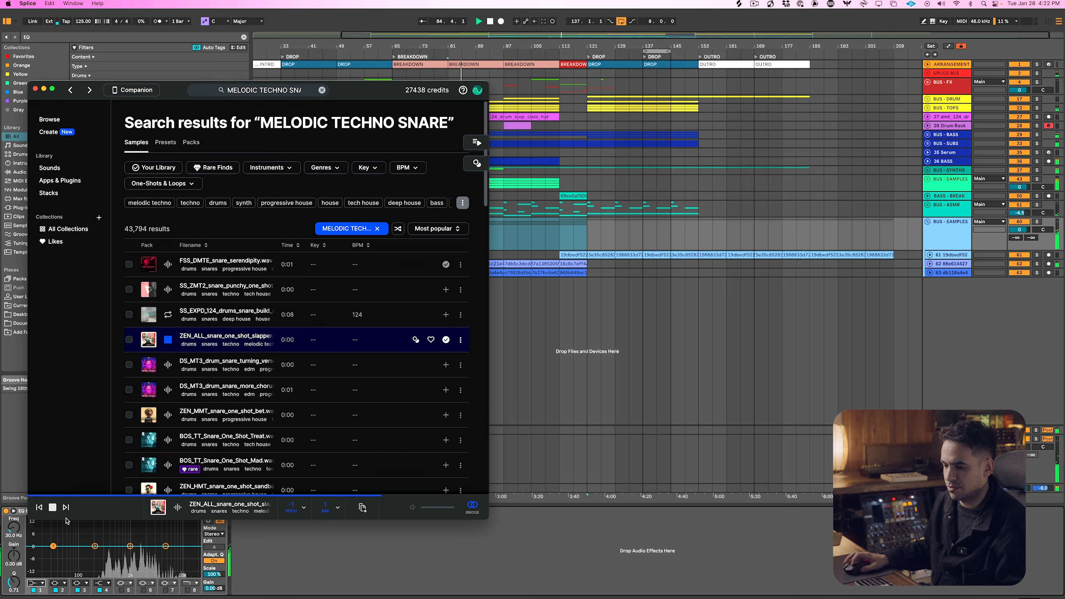
key("super+Tab")
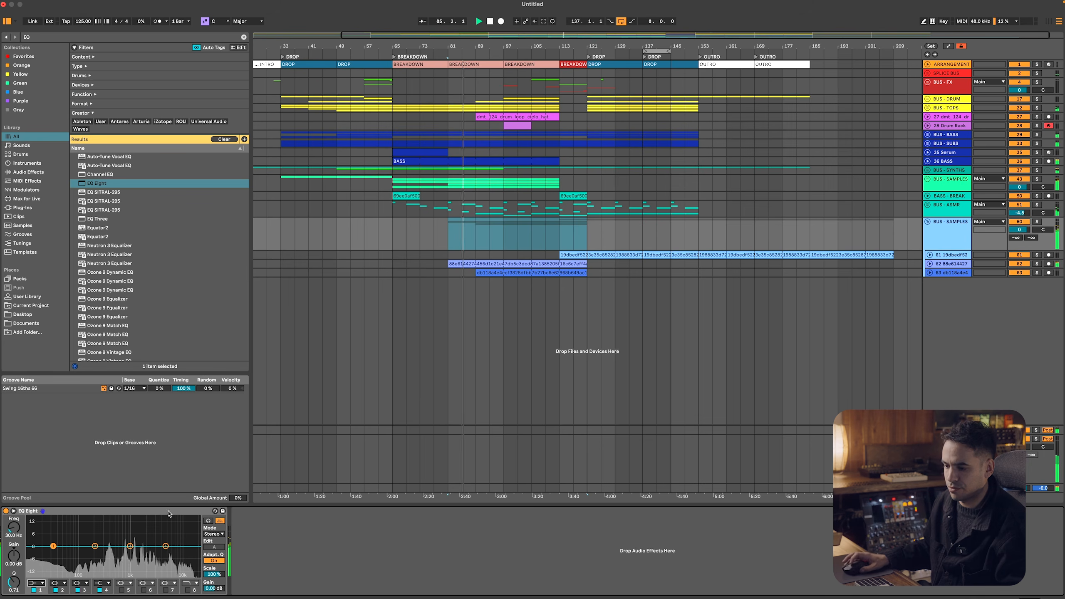
Give the BUS - SAMPLES EQ Eight a low cut at about 284 Hz and a high cut on band 8
left_click(42, 583)
left_click(38, 535)
left_click_drag(14, 528, 13, 505)
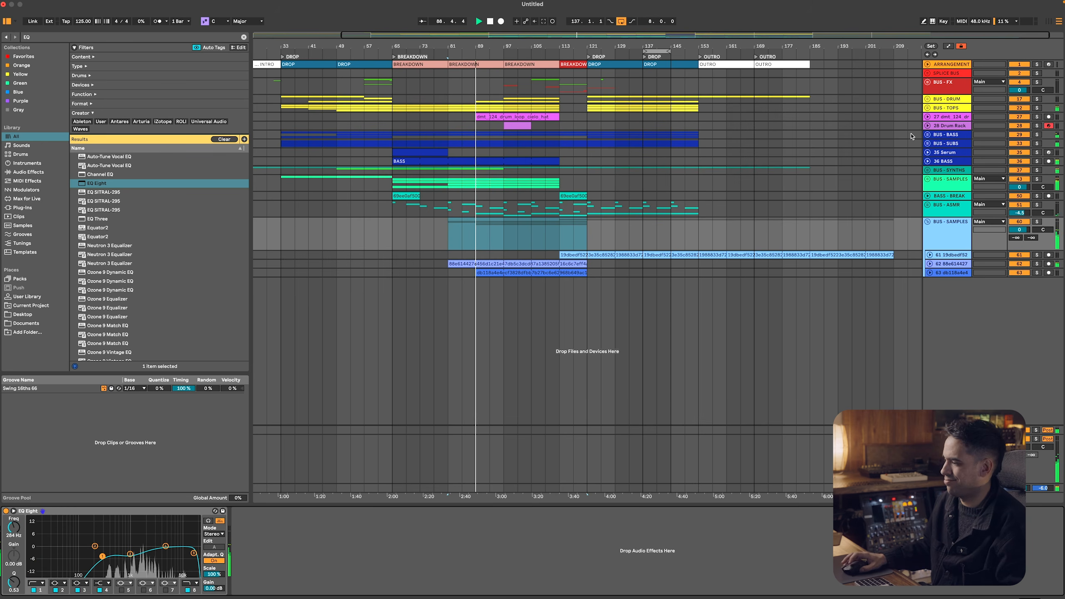
Select all tracks in the arrangement and fold them
left_click(958, 211)
key("super+a")
key("u")
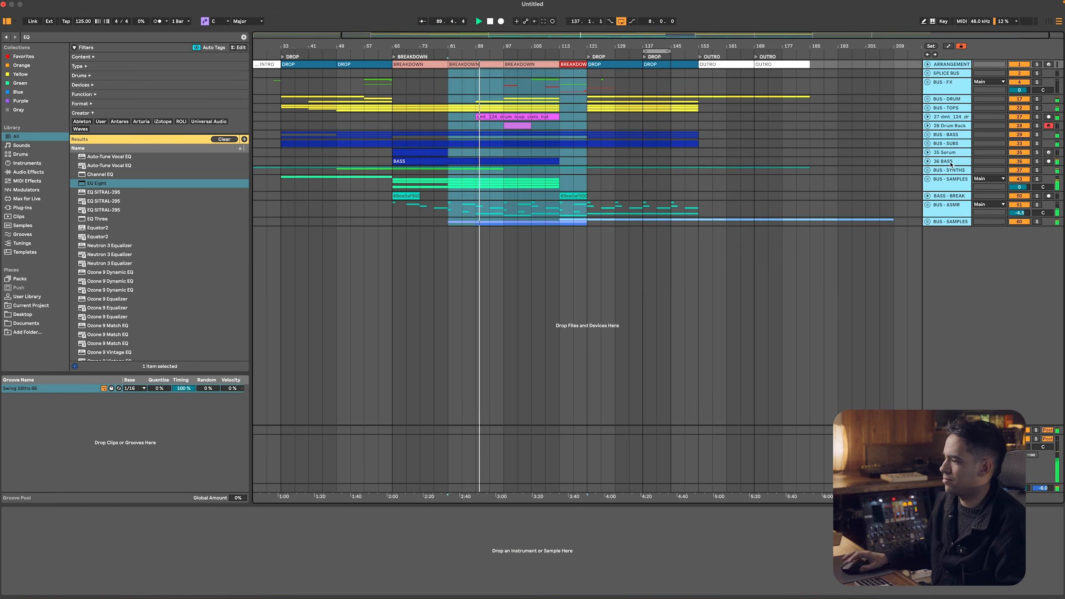
Add an EQ Eight before the Utility on the Main track, with a 10 Hz low cut and a 22 kHz high cut
left_click(947, 488)
left_click(317, 529)
left_click(103, 187)
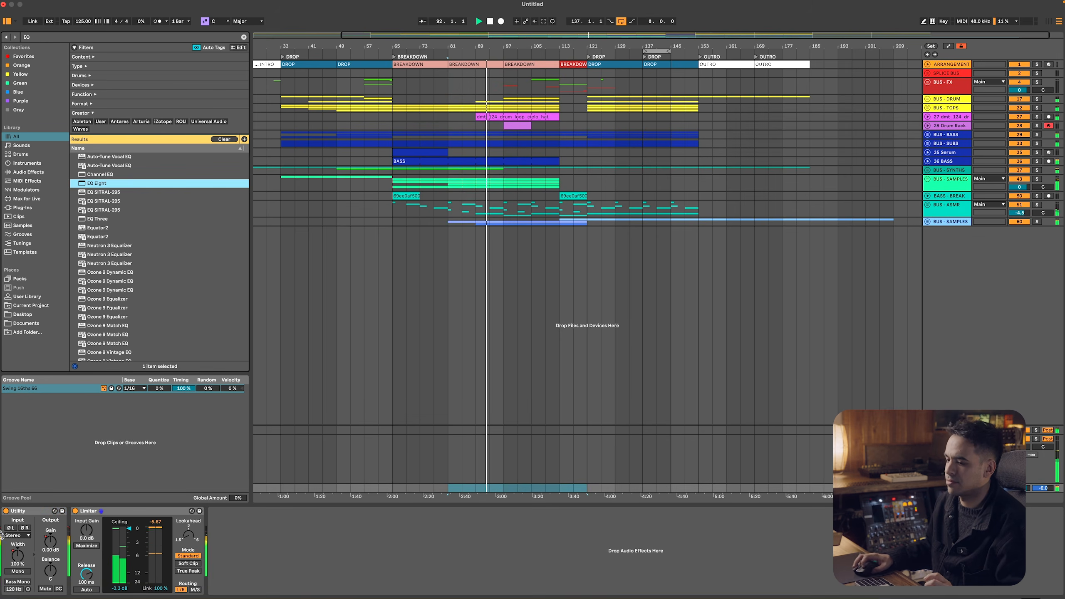
key("Return")
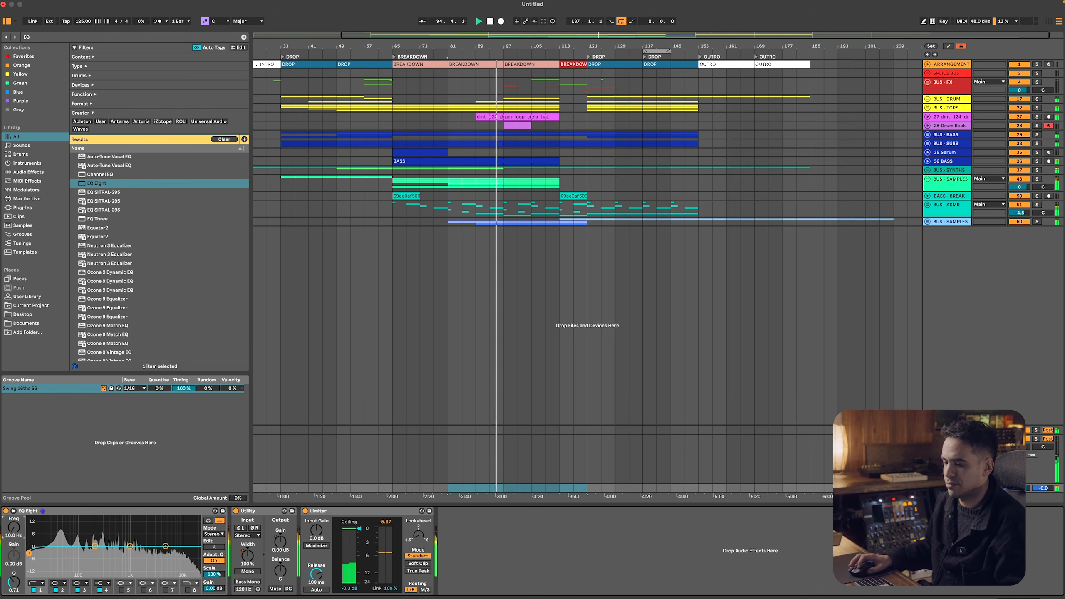
left_click(187, 589)
left_click_drag(194, 553, 197, 553)
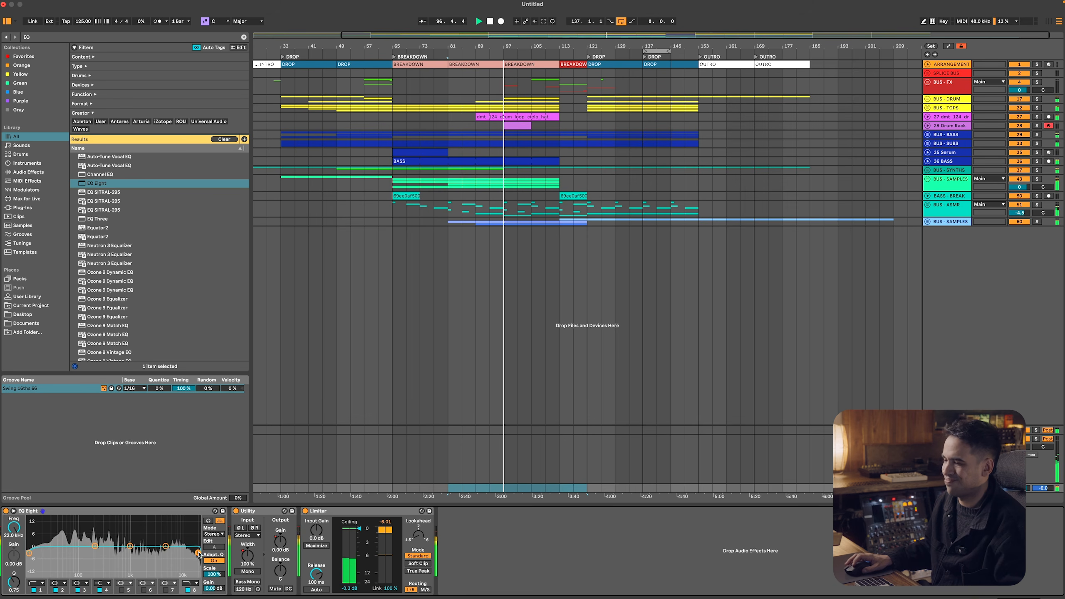
Lower the Drum Rack track volume to -5.2 dB and duplicate its snare clip through to bar 121
left_click(524, 122)
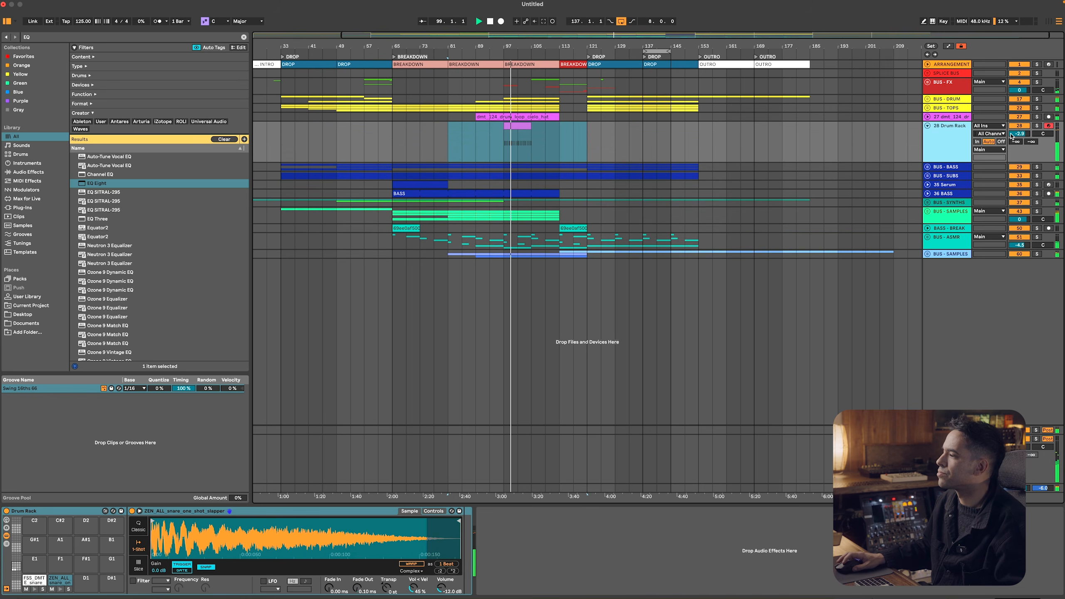
left_click(516, 127)
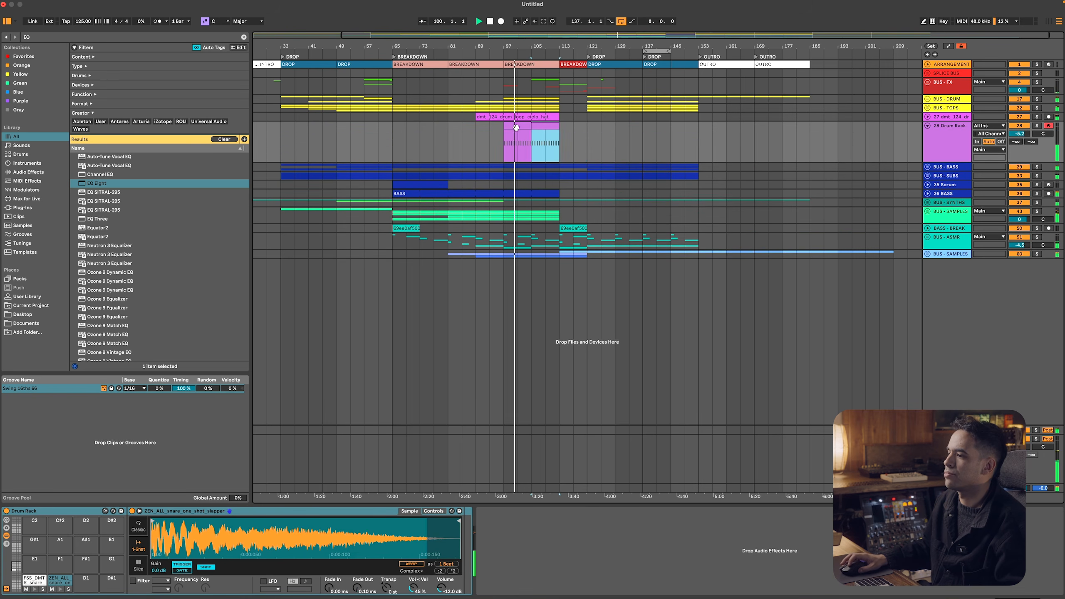
key("ctrl+d")
Split the last duplicated snare clip at bar 117 and delete its first half
double_click(570, 127)
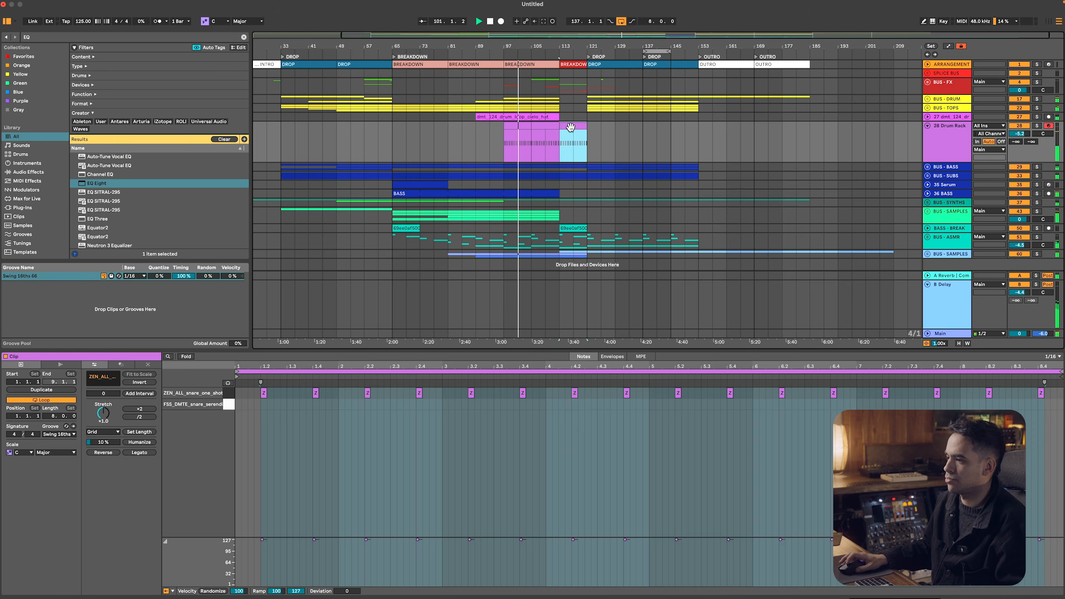
key("super+e")
left_click(566, 126)
key("Delete")
Replace the notes in the remaining snare clip with one ZEN_ALL snare note stretched across its full length
double_click(580, 127)
left_click(431, 473)
key("super+a")
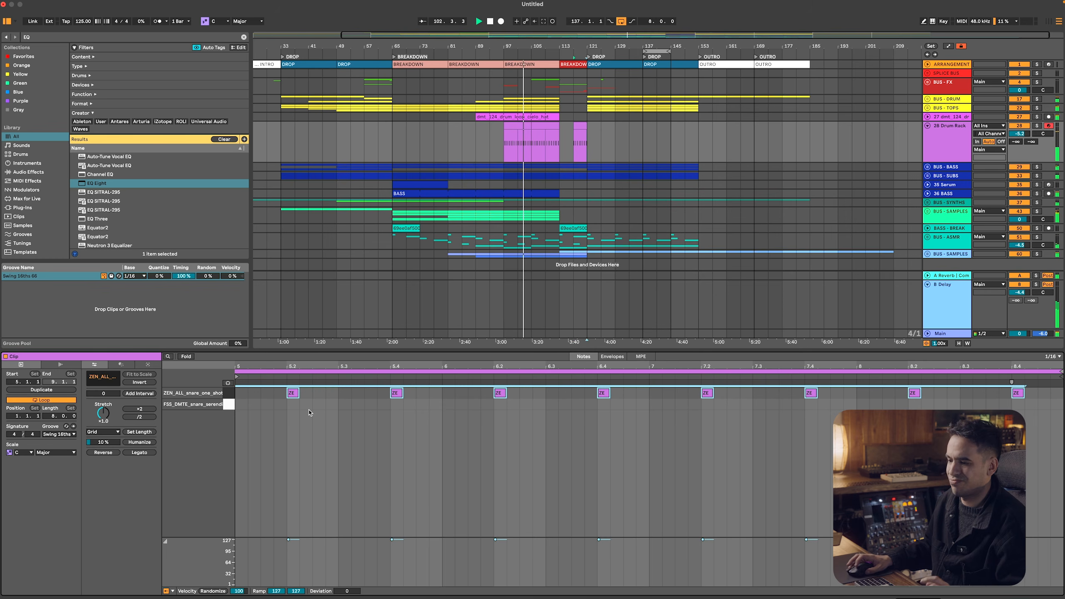
key("Delete")
key("super+a")
left_click(241, 393)
double_click(241, 394)
left_click(150, 454)
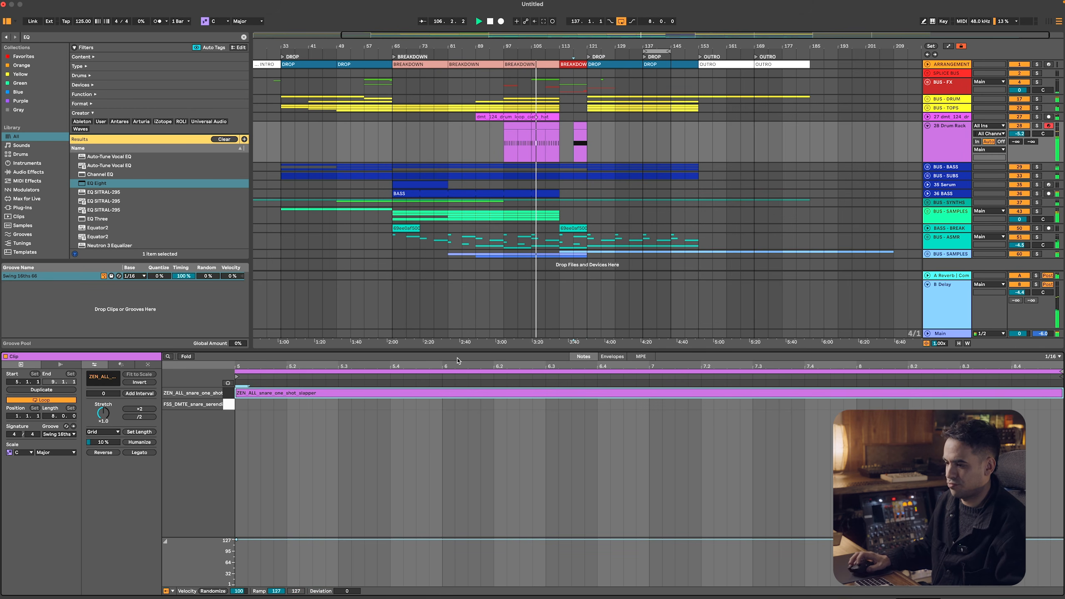
Set the note grid to 1/32 and chop the long snare note into a 1/32-note roll
right_click(445, 428)
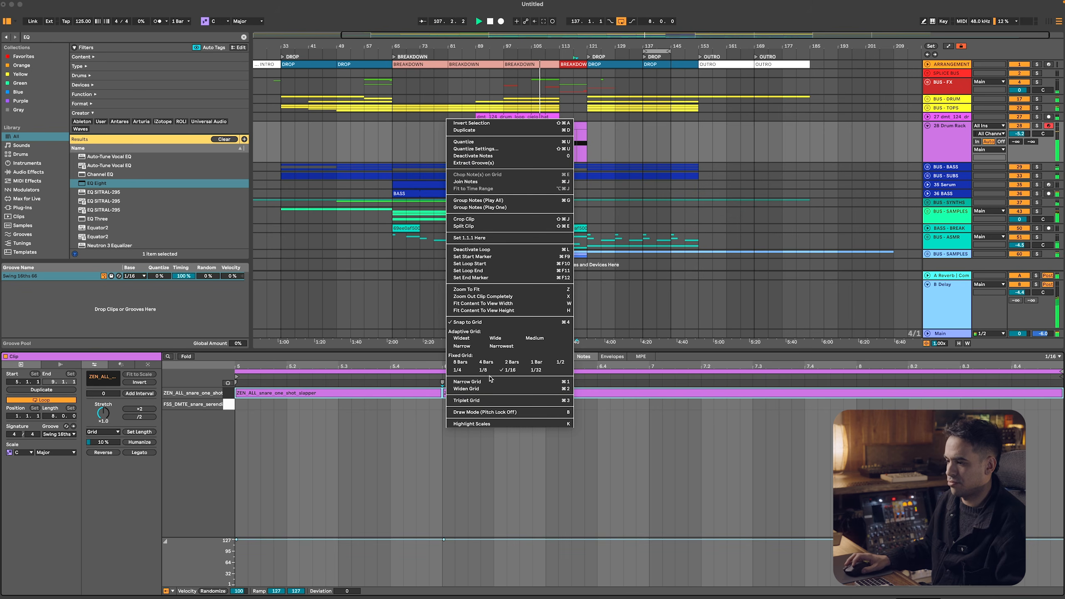
left_click(532, 372)
left_click(540, 418)
key("super+e")
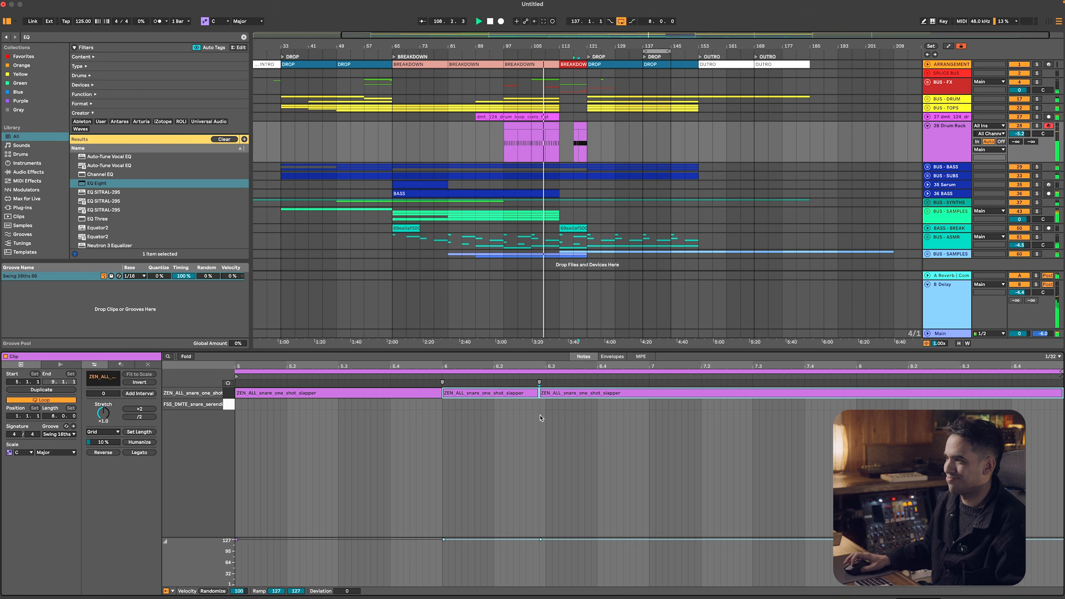
key("super+a")
key("super+e")
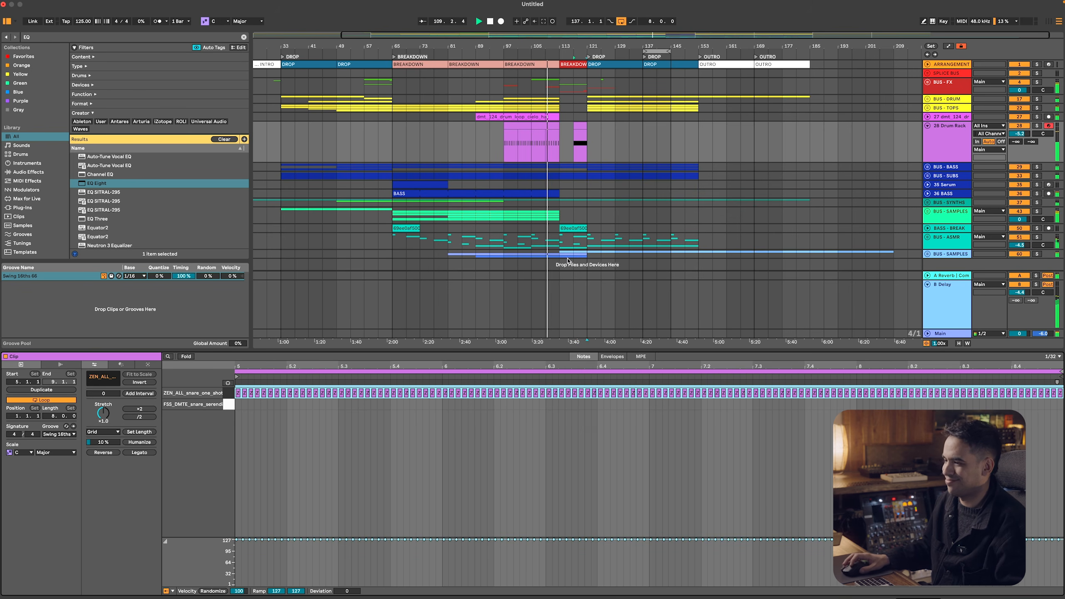
Fold the Drum Rack track and rename it SNARE
left_click(927, 125)
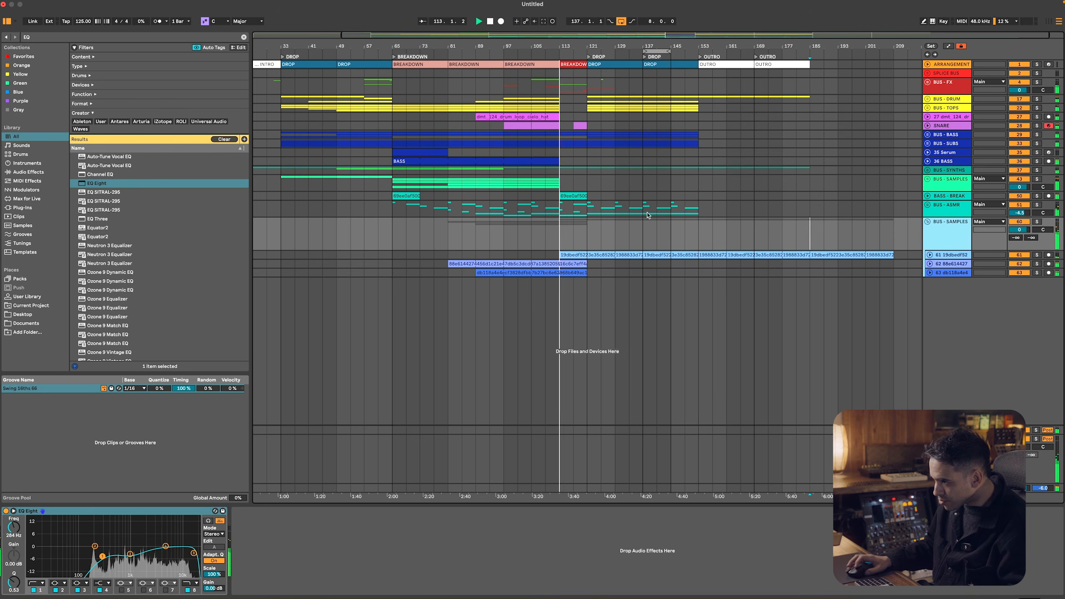
left_click(582, 192)
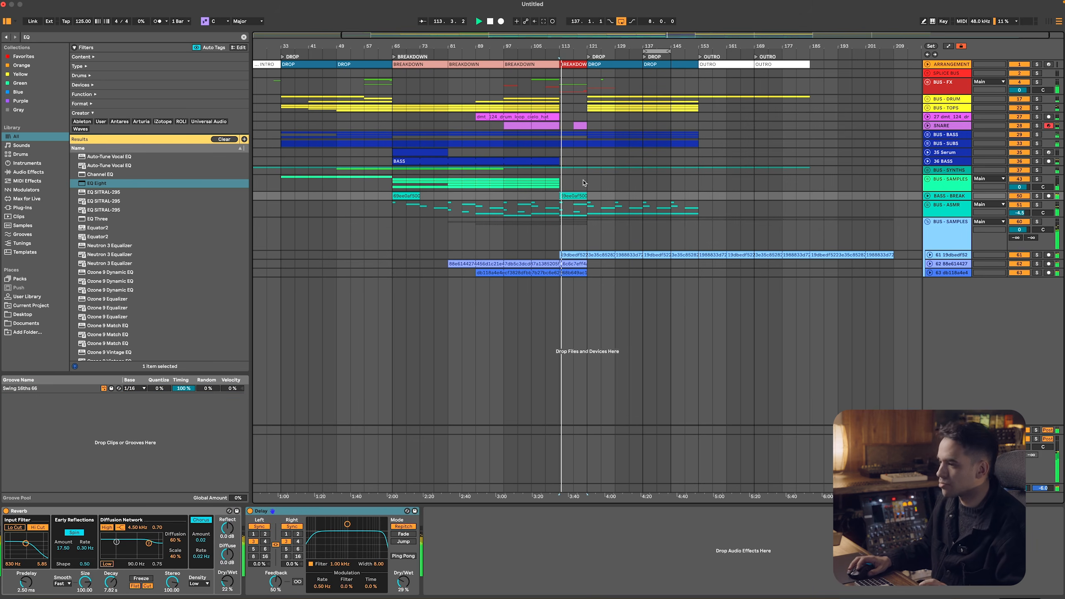
Trim the second BUS - SAMPLES track's audio so that it ends at bar 113
left_click(578, 263)
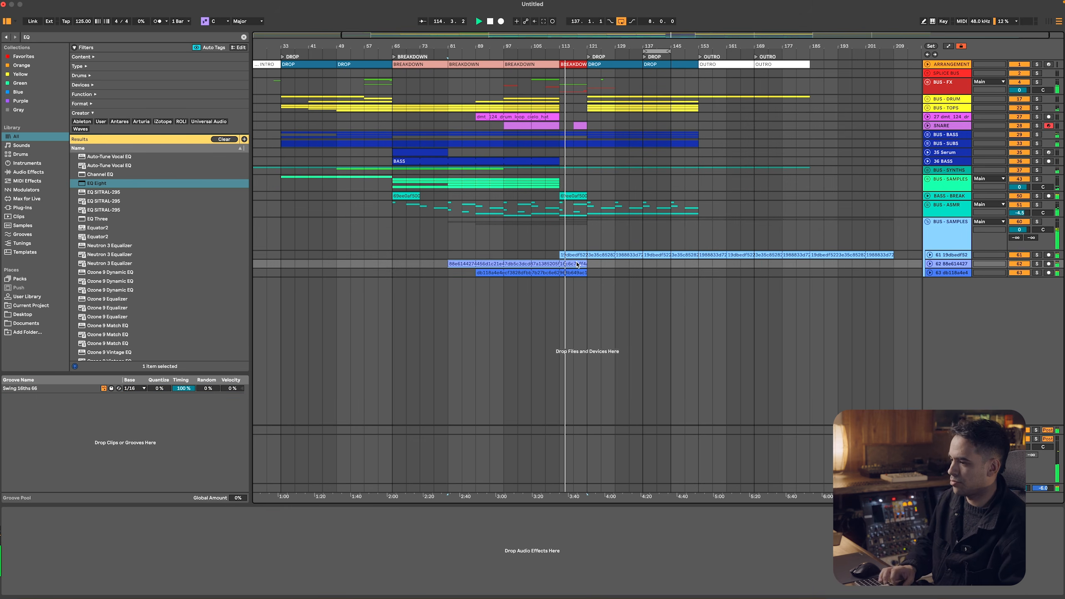
key("super+z")
key("super+z")
left_click_drag(586, 264, 560, 263)
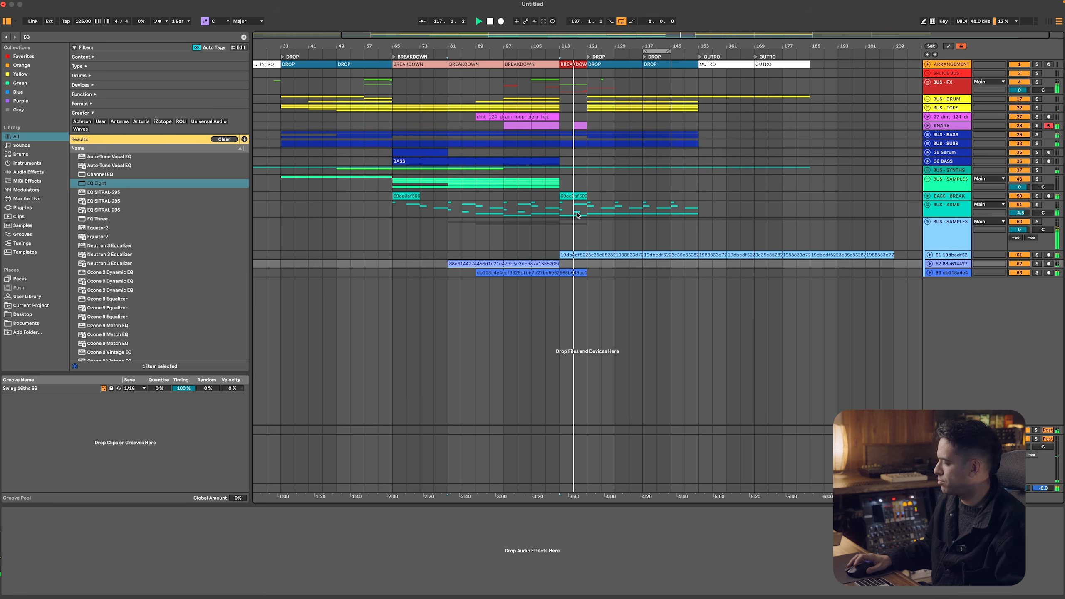
Open the snare roll clip, show the SNARE track's devices and browse the audio effects
double_click(576, 125)
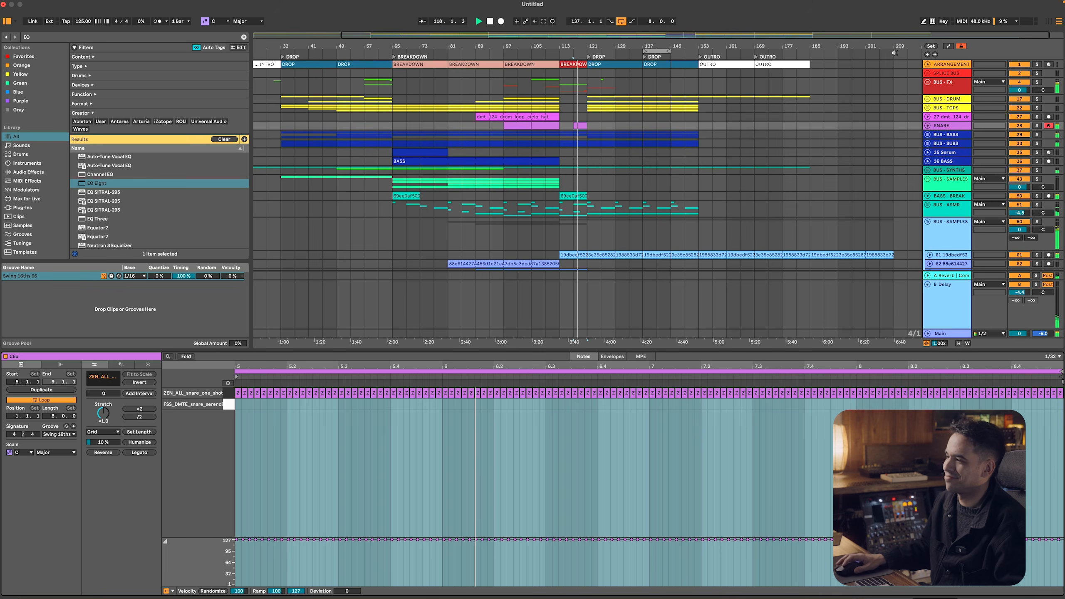
left_click(941, 127)
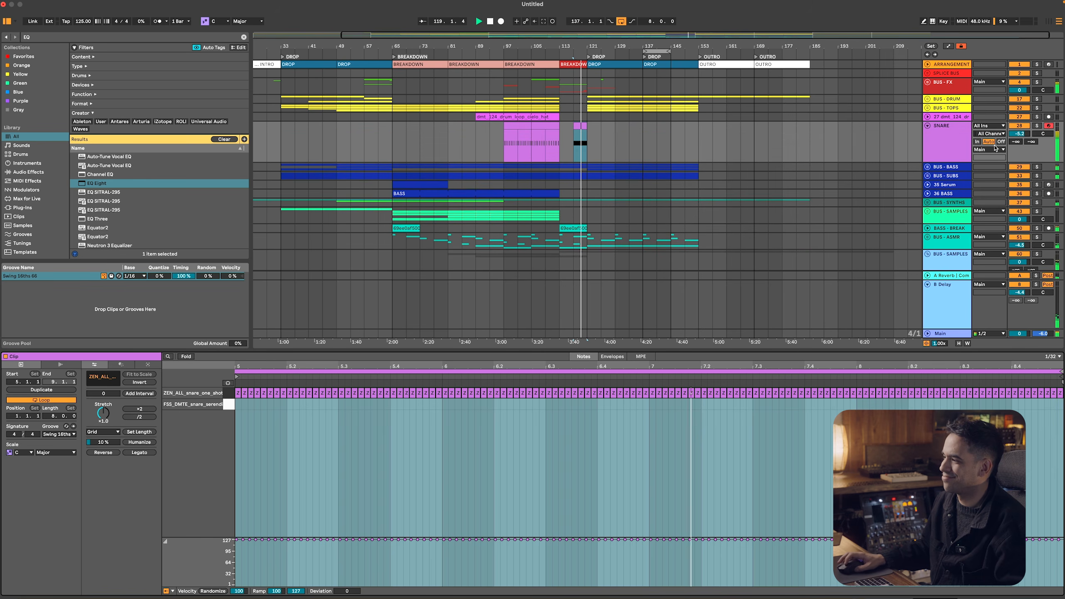
double_click(940, 126)
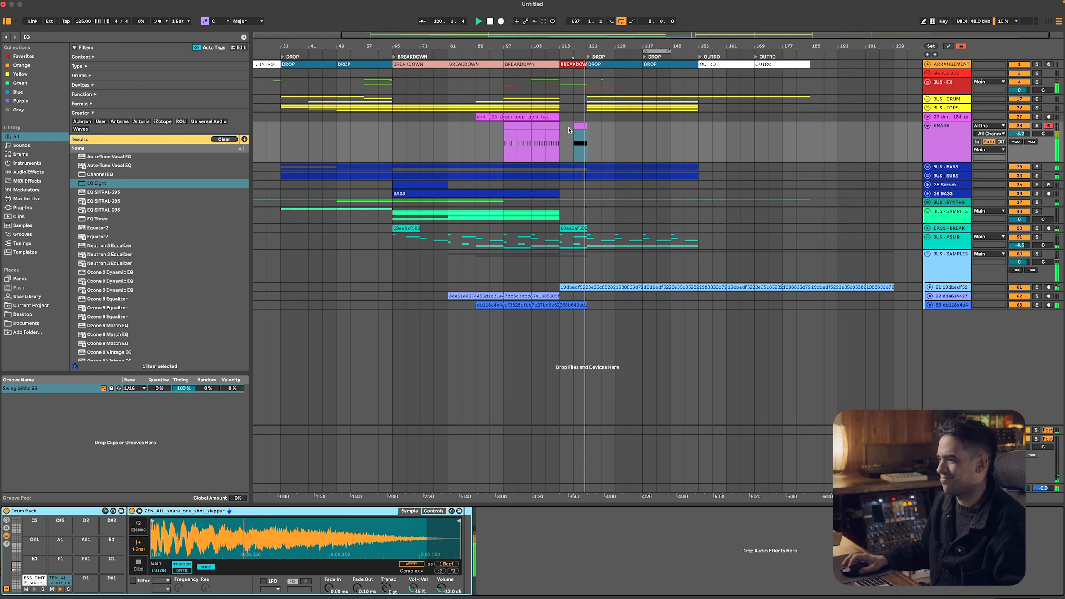
left_click(580, 124)
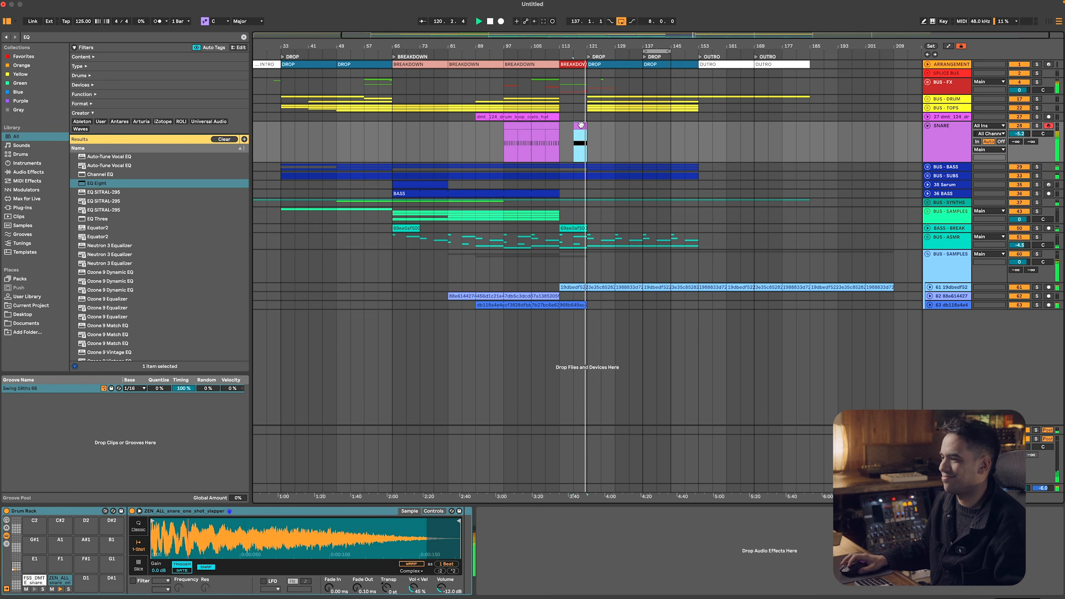
left_click(38, 173)
Show the automation lanes of the BUS - BASS group
left_click(938, 169)
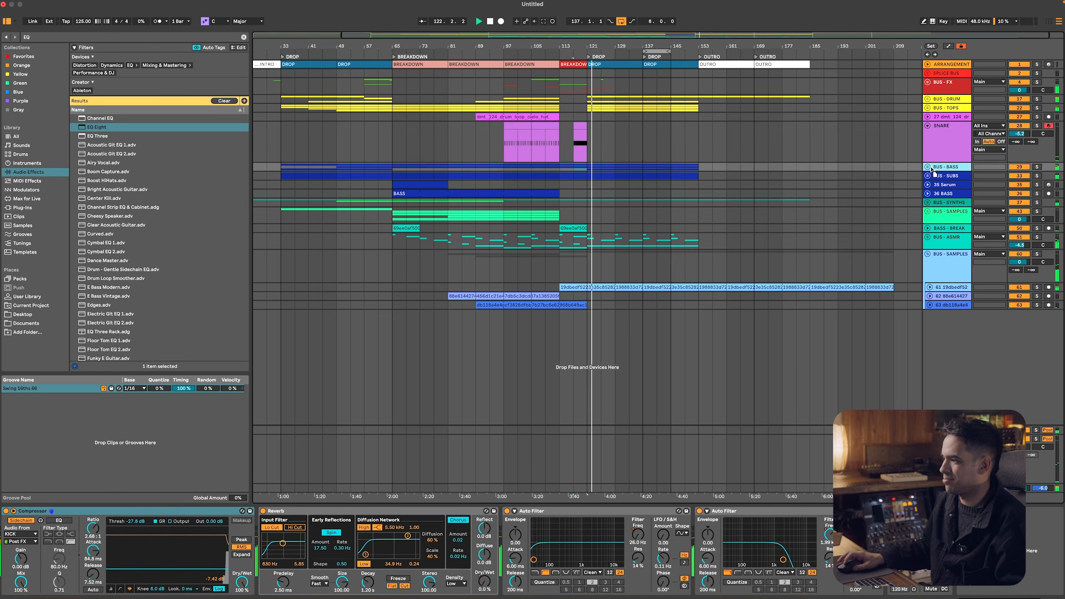
key("a")
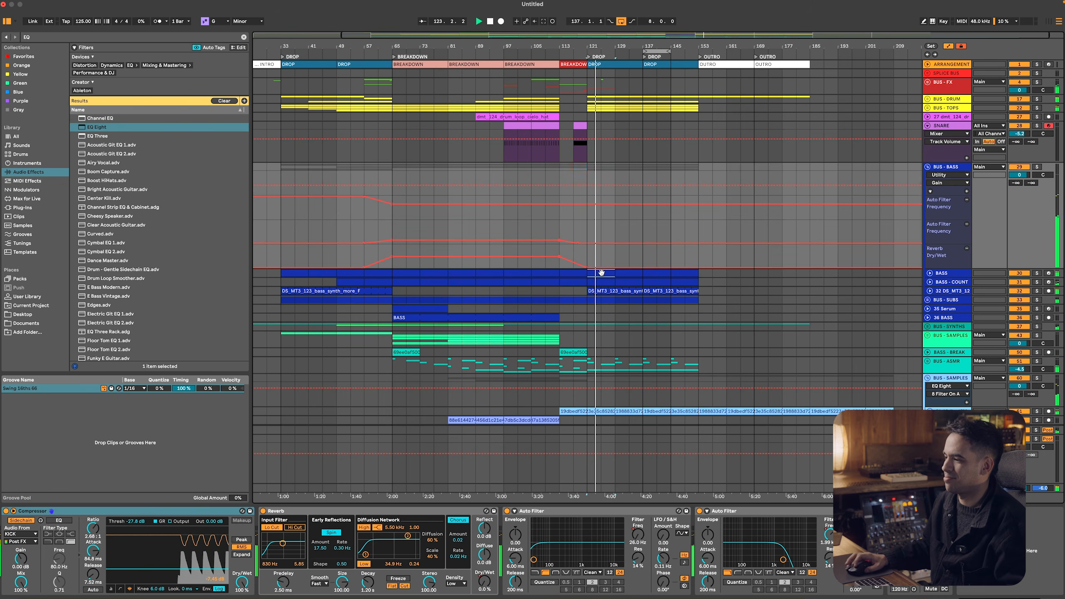
Solo and unfold the BASS track, and open its Serum plug-in
left_click(602, 280)
key("Up")
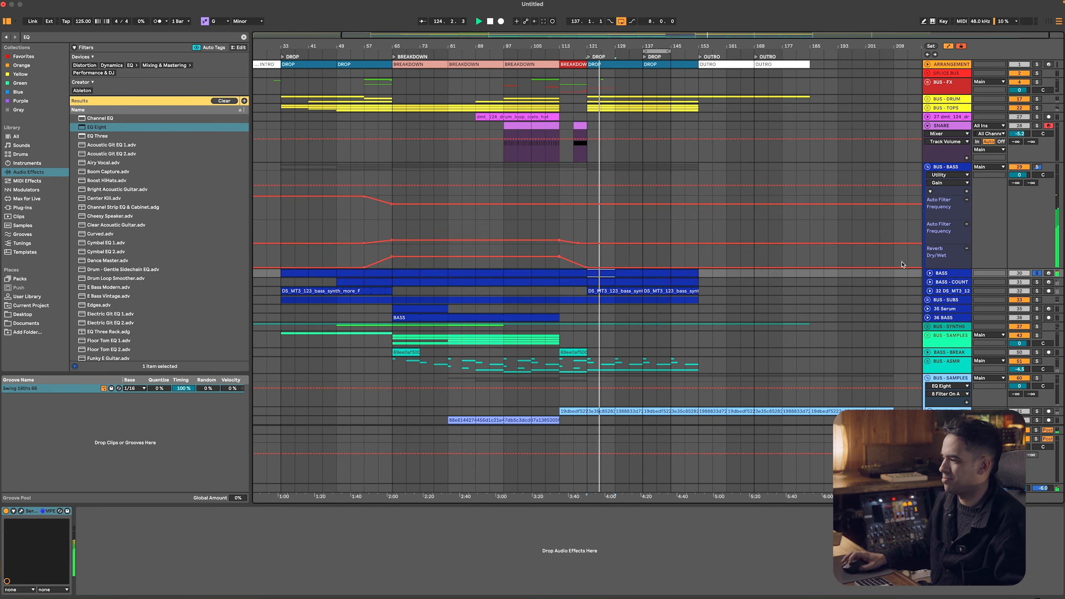
left_click(928, 273)
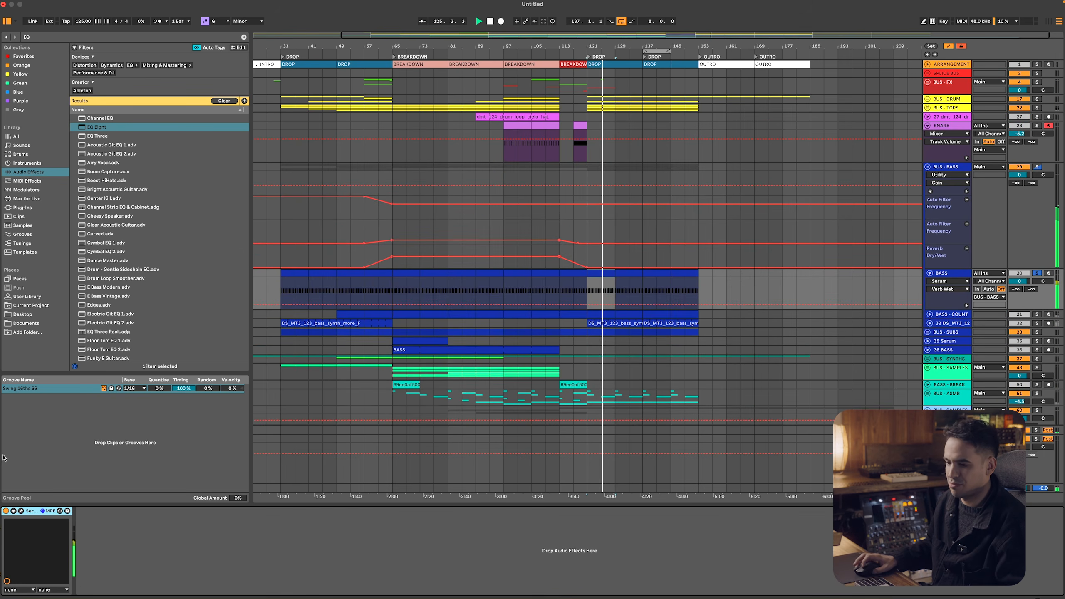
left_click(22, 510)
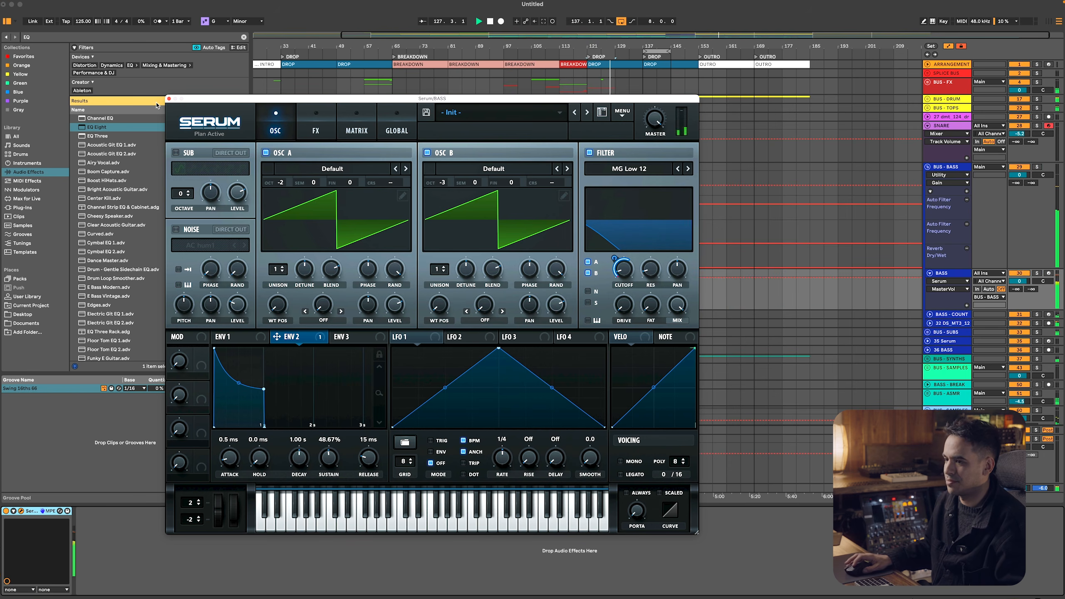
Close the bass's Serum window and play from bar 113 with the automation lanes hidden
left_click(168, 98)
key("a")
left_click(562, 225)
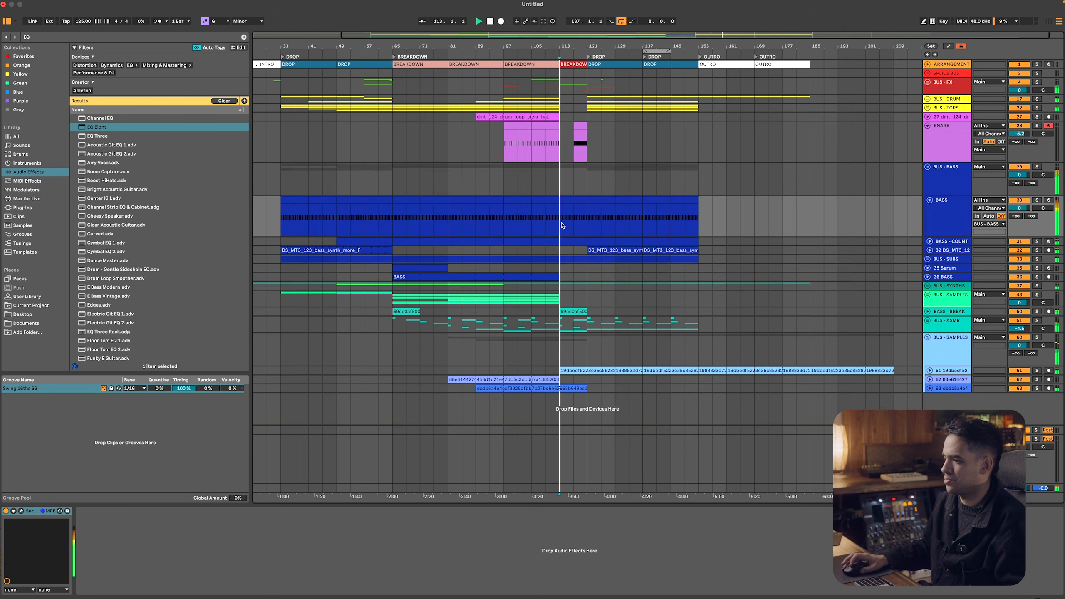
Open the snare roll clip before the drop and ramp all its notes' velocities upward from near the minimum to 127
double_click(578, 123)
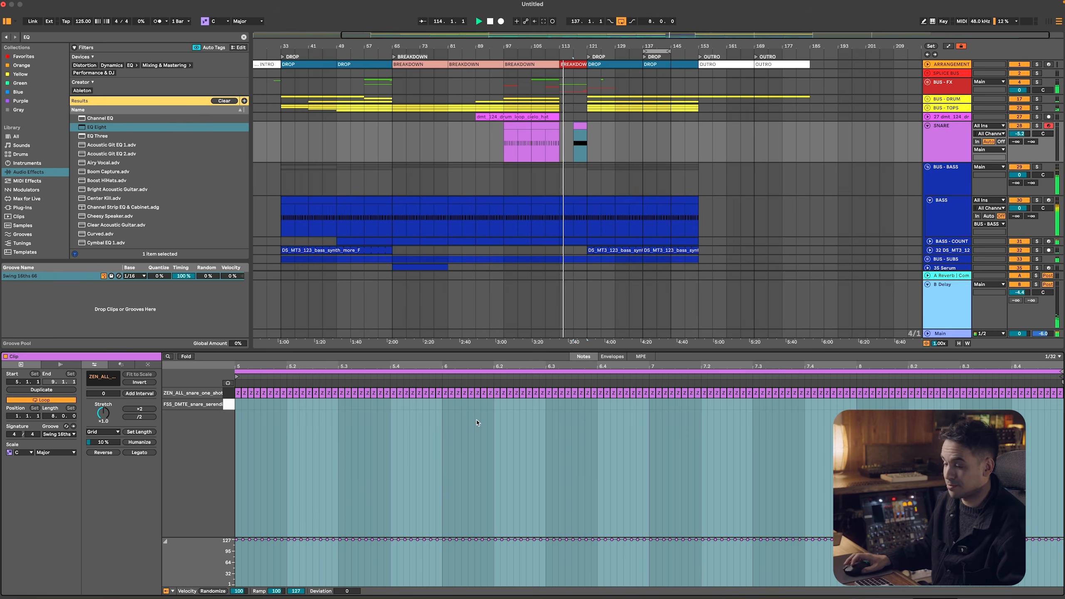
key("a")
key("super+a")
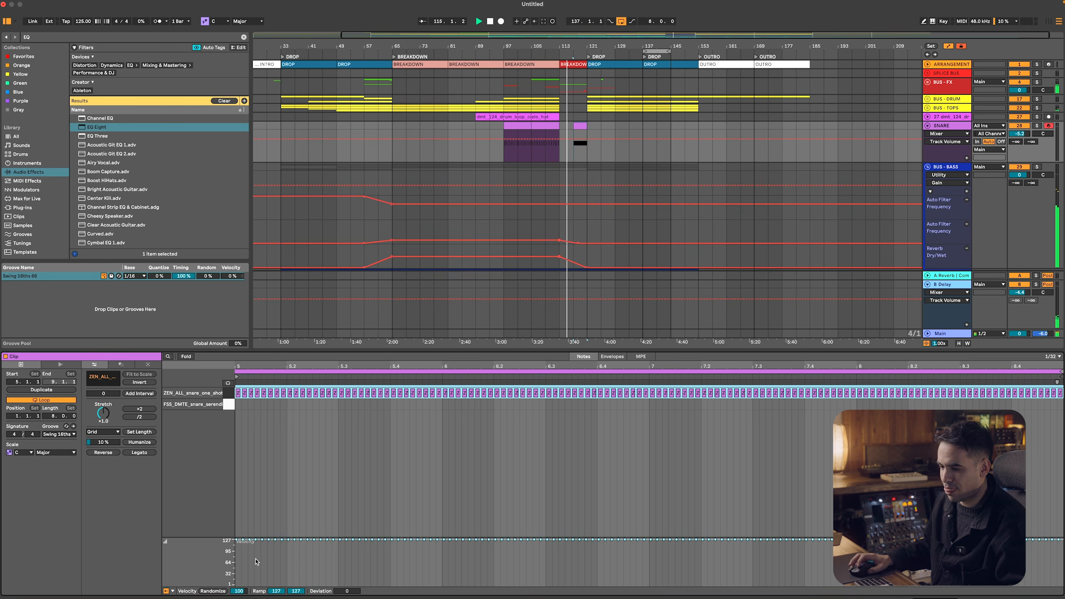
left_click_drag(352, 566, 565, 552)
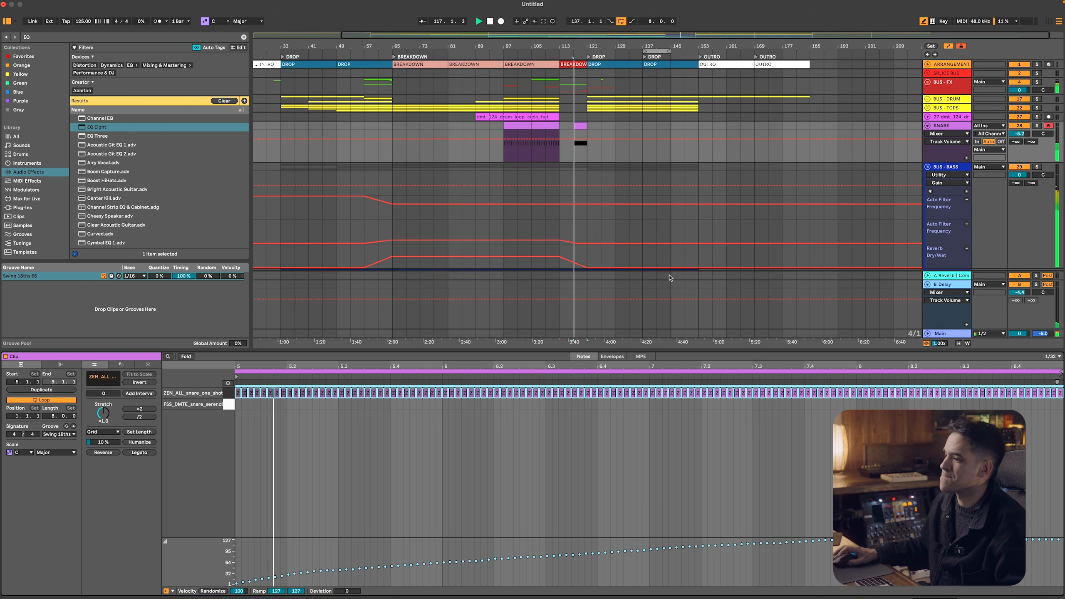
Hide the automation lanes and lower the SNARE track's volume to -10.6 dB
key("a")
left_click(959, 134)
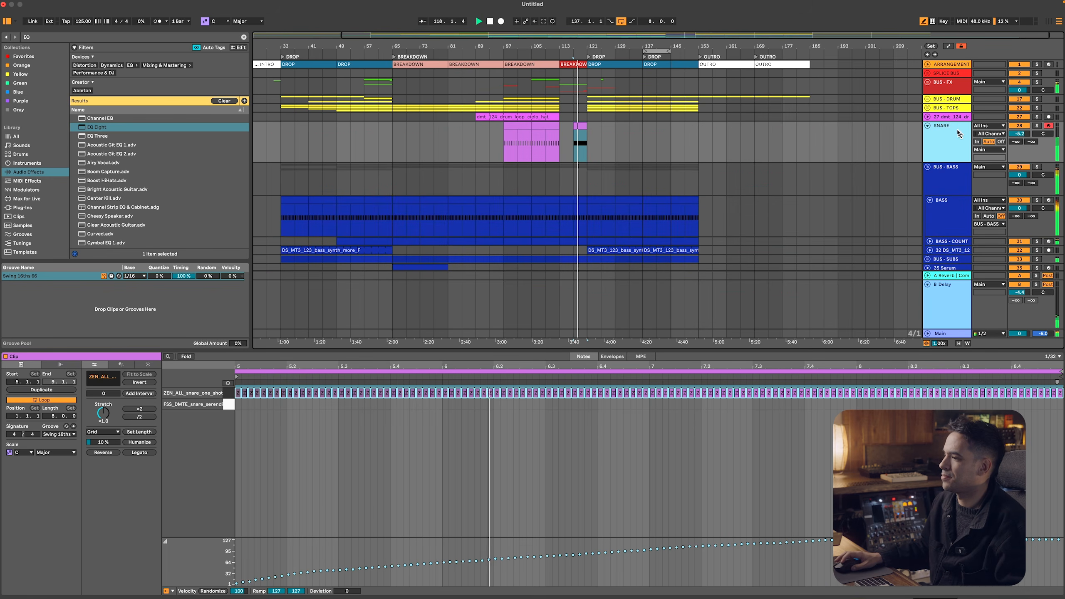
left_click_drag(1020, 134, 1019, 137)
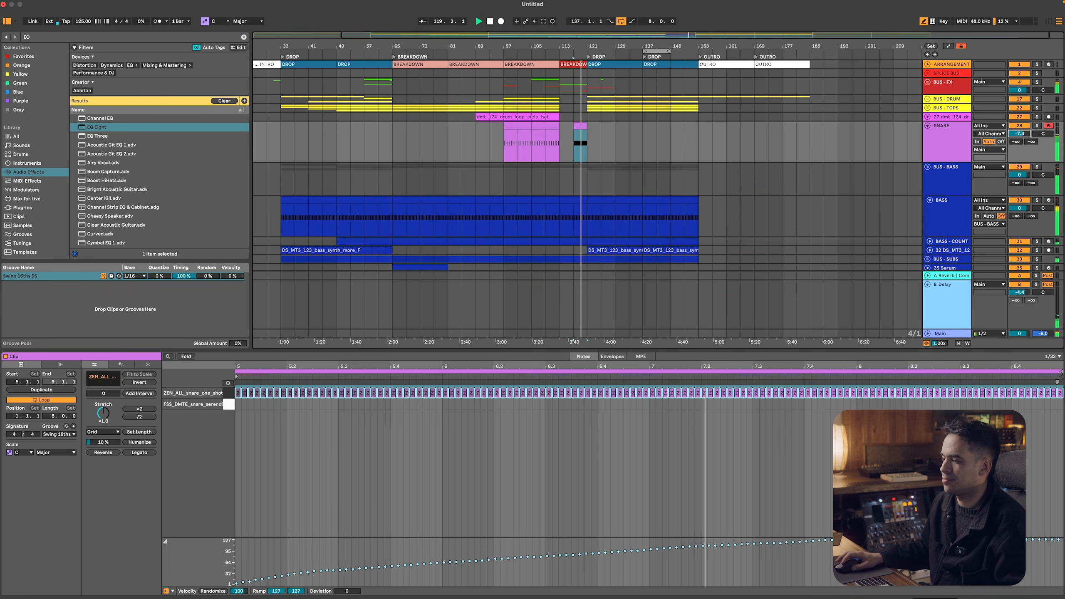
Collapse the SNARE track and all other tracks and groups, and place the cursor in the BUS - BASS group at the drop
left_click_drag(610, 53, 610, 82)
left_click(868, 137)
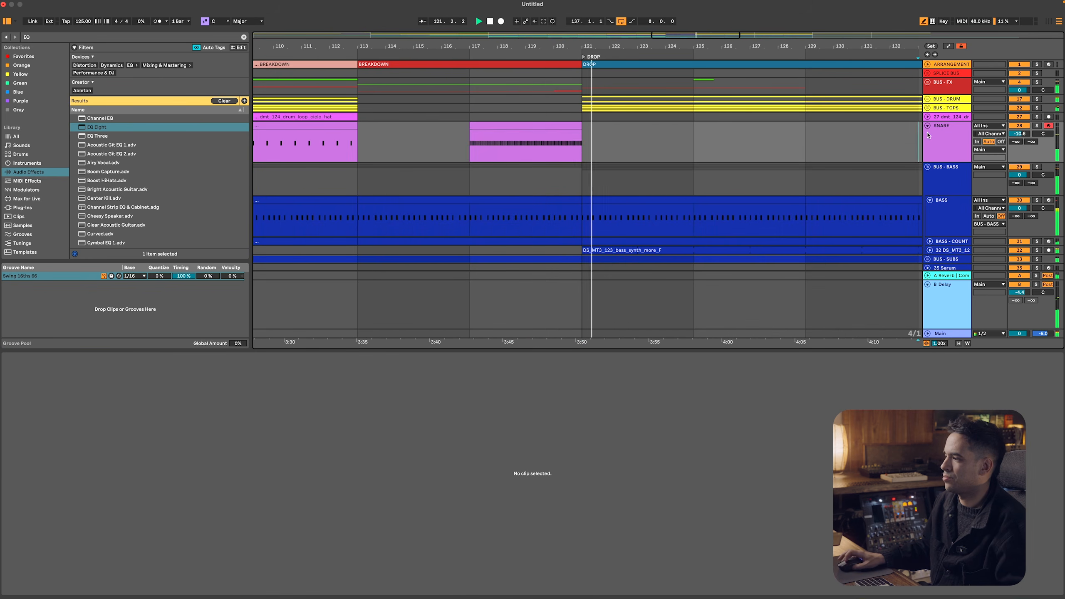
left_click(927, 126)
left_click_drag(668, 44, 627, 43)
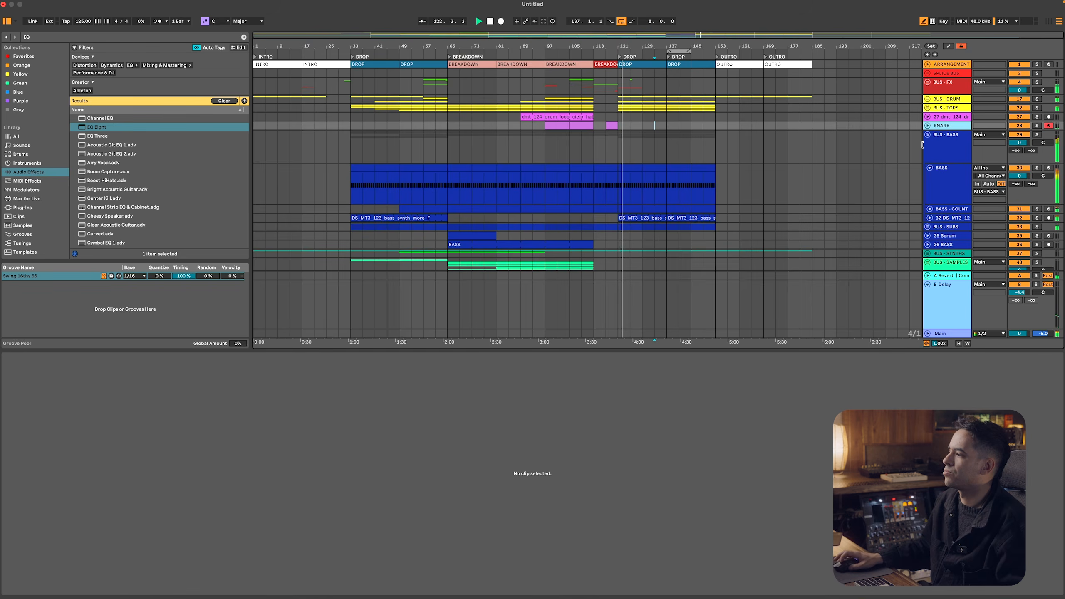
key("super+a")
key("u")
left_click(671, 155)
left_click(671, 160)
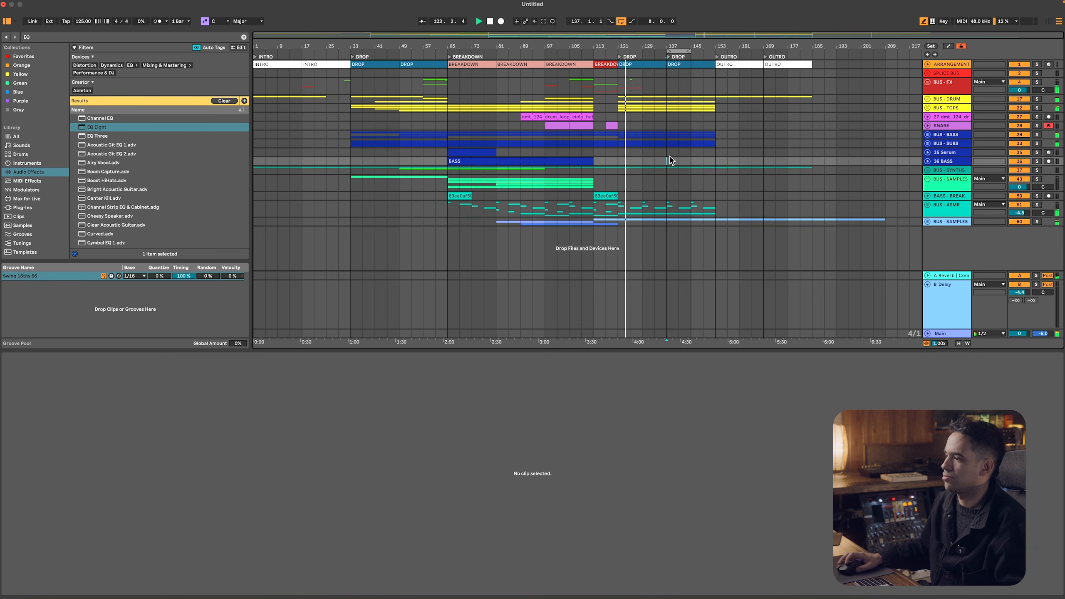
left_click(656, 134)
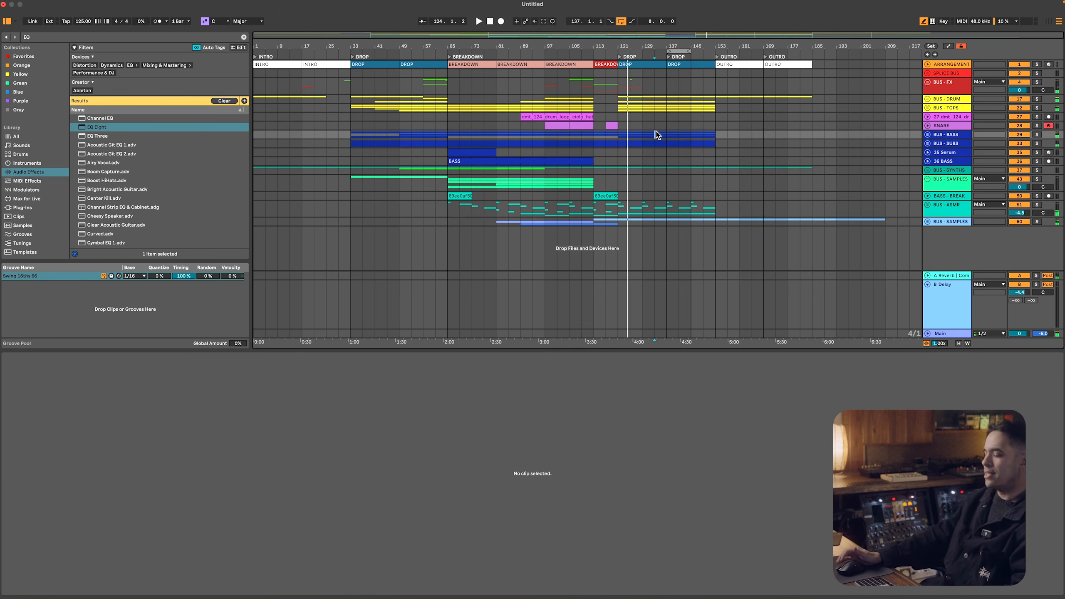